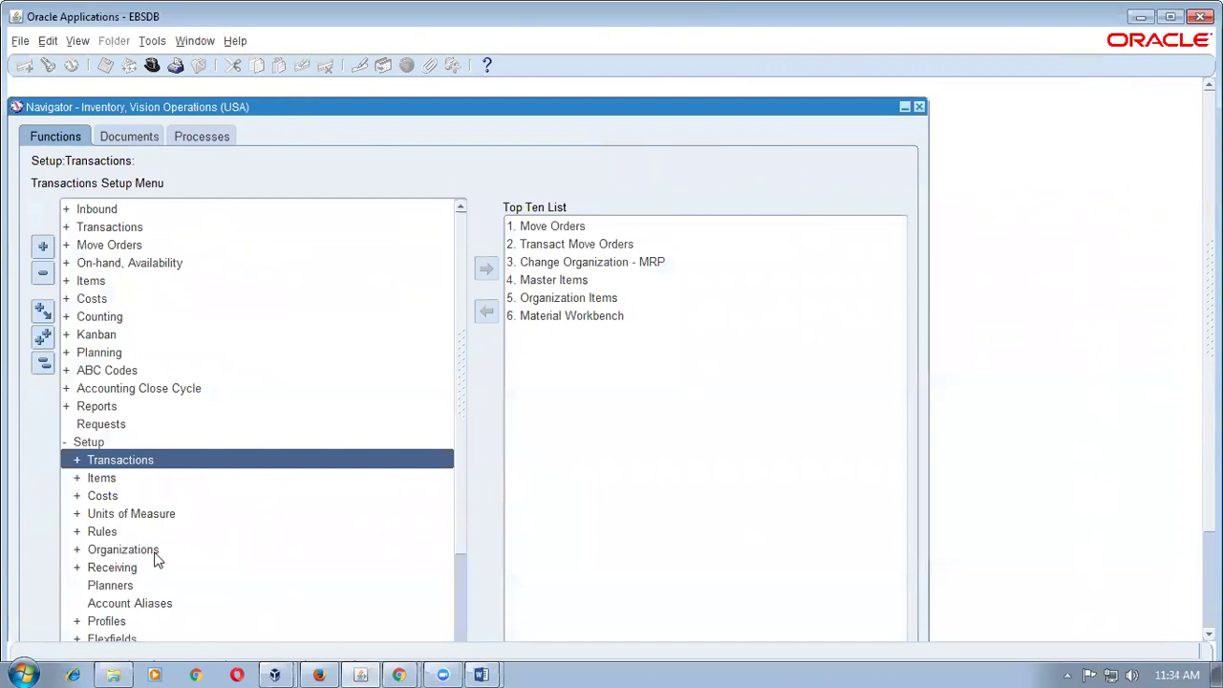
# - Open the Freight Carriers definition form from the Inventory setup functions
pyautogui.scroll(-3, 458, 363)
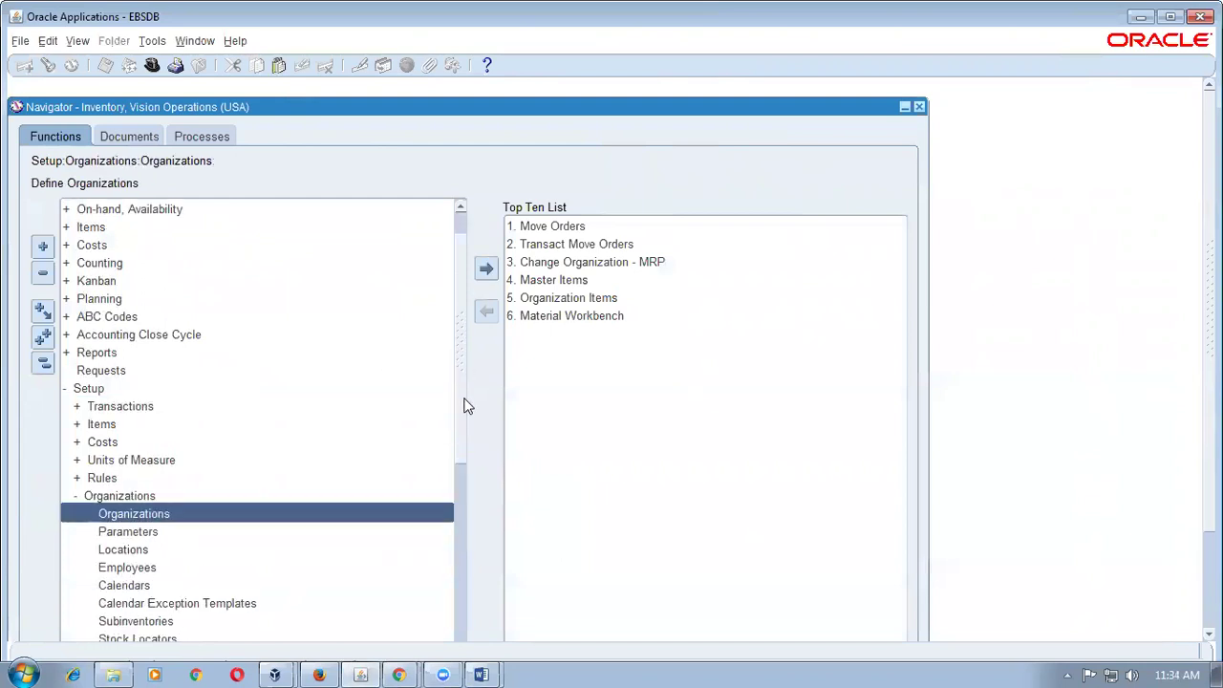
pyautogui.click(43, 363)
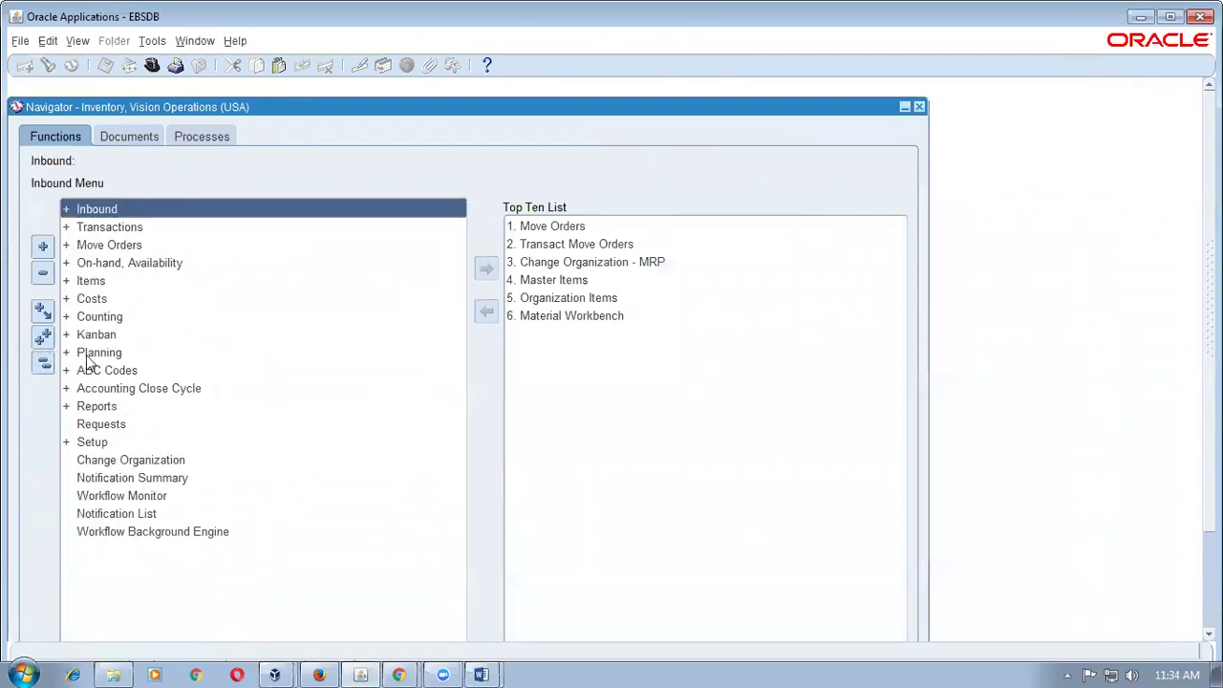
pyautogui.doubleClick(116, 442)
pyautogui.scroll(-5, 457, 352)
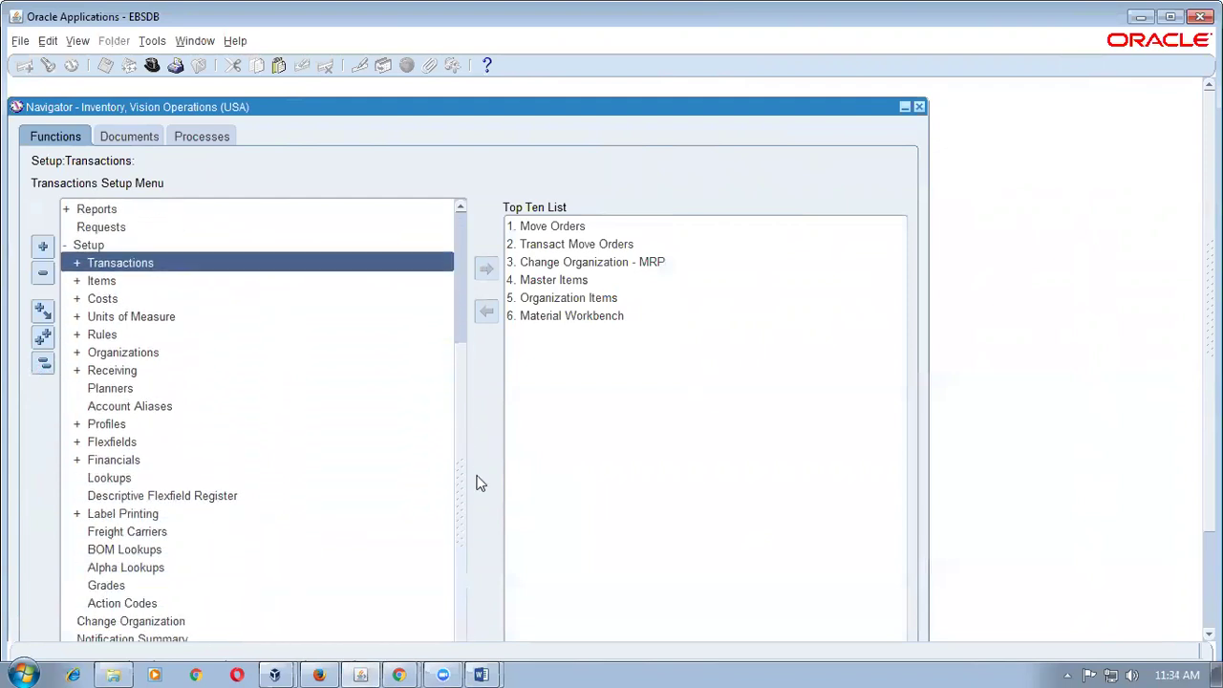
pyautogui.click(148, 537)
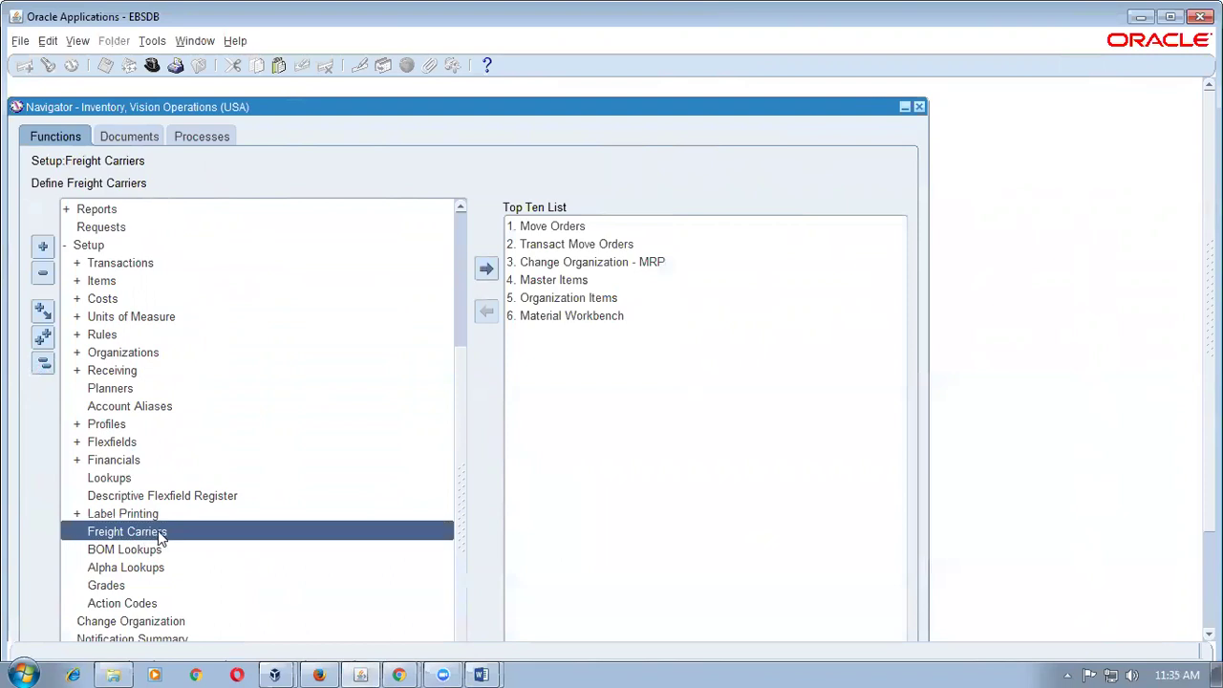
pyautogui.doubleClick(170, 537)
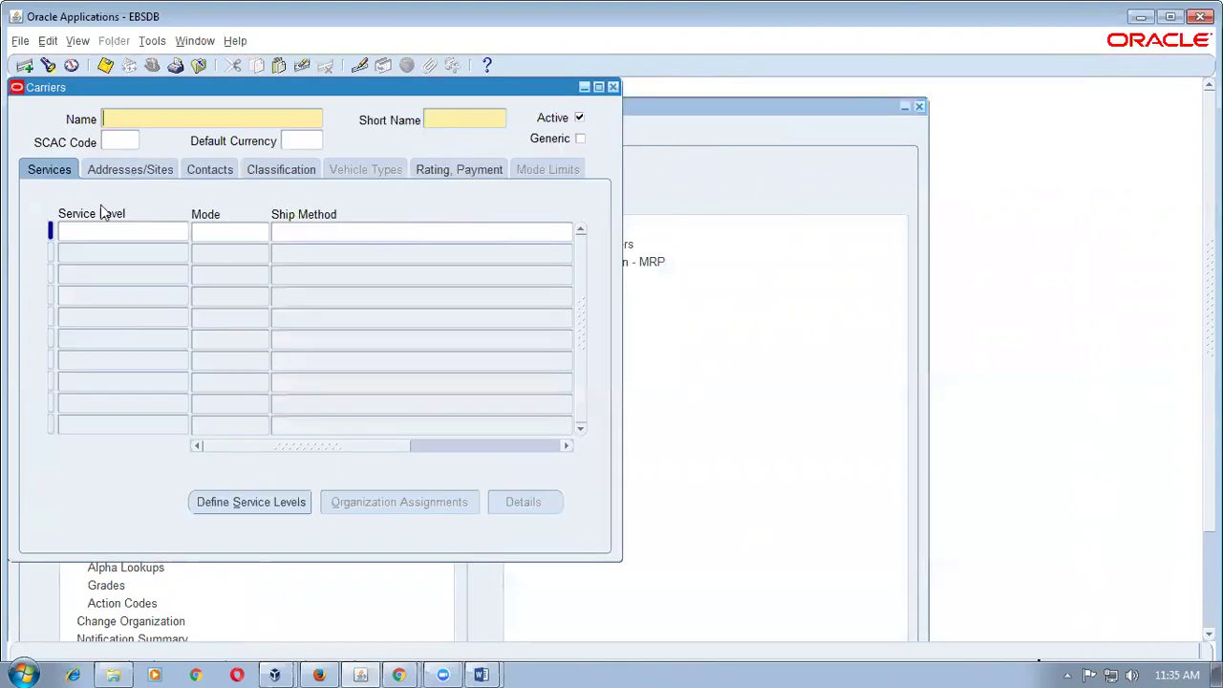
# - Enter b11_carrier as the new carrier's name
pyautogui.write('b11_carier')
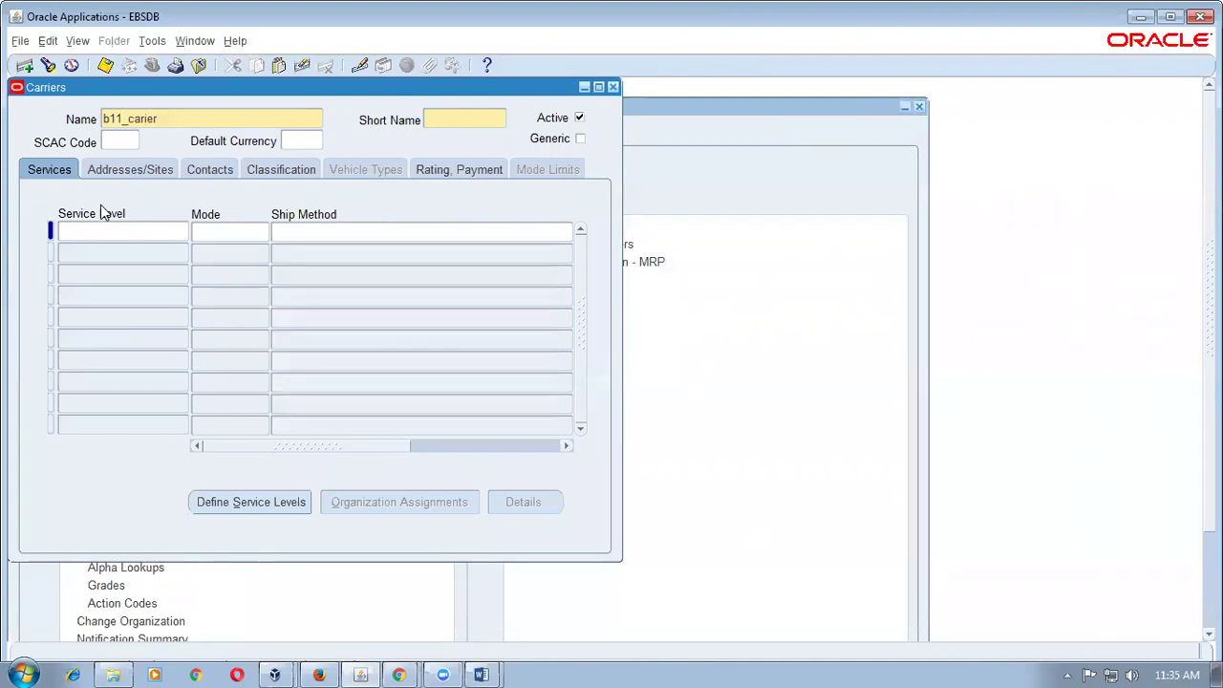
pyautogui.press('Left')
pyautogui.press('Left')
pyautogui.press('Left')
pyautogui.write('r')
# - Reuse the carrier's name as its short name, cut down to b11_car
pyautogui.click(160, 114)
pyautogui.doubleClick(121, 128)
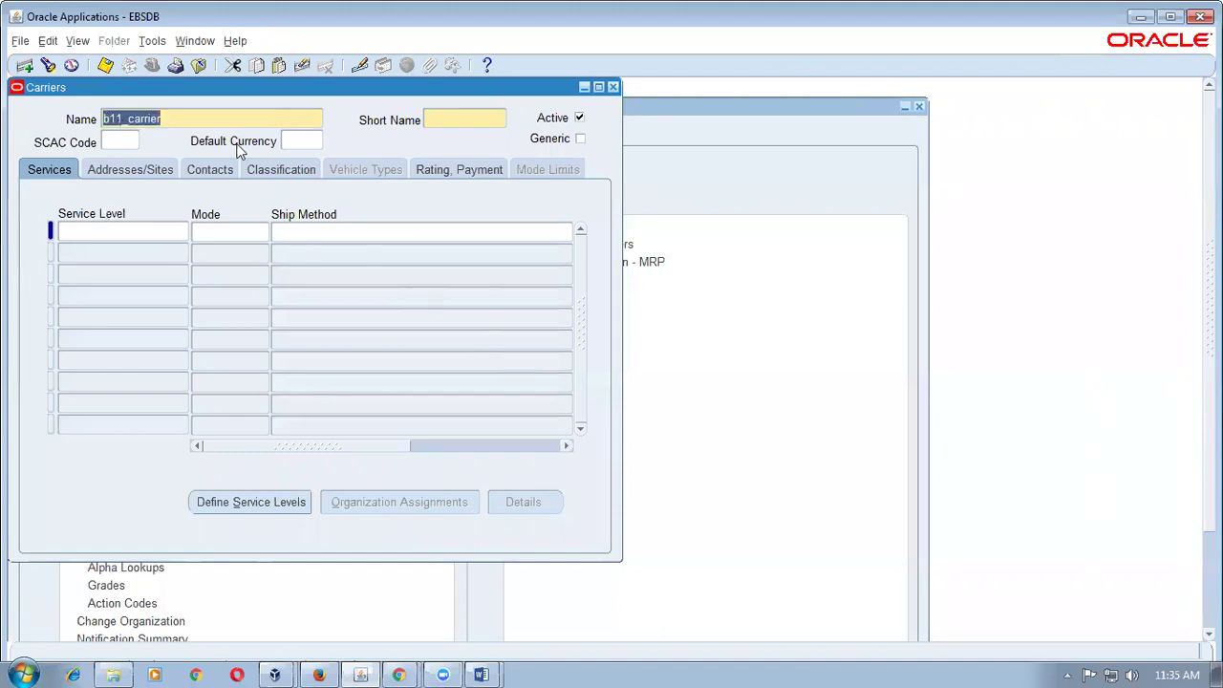
pyautogui.click(451, 118)
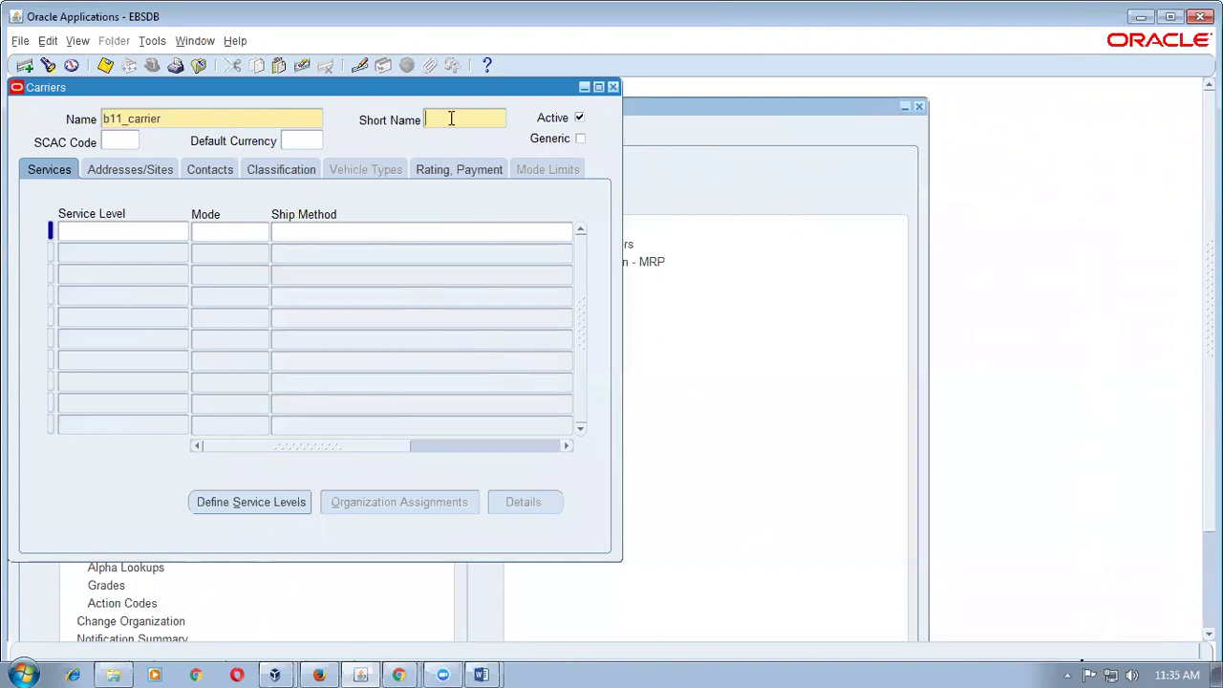
pyautogui.press('BackSpace')
pyautogui.press('BackSpace')
pyautogui.press('BackSpace')
pyautogui.press('BackSpace')
# - Add a carrier service with service level Next Day Air and transport mode Air
pyautogui.click(87, 232)
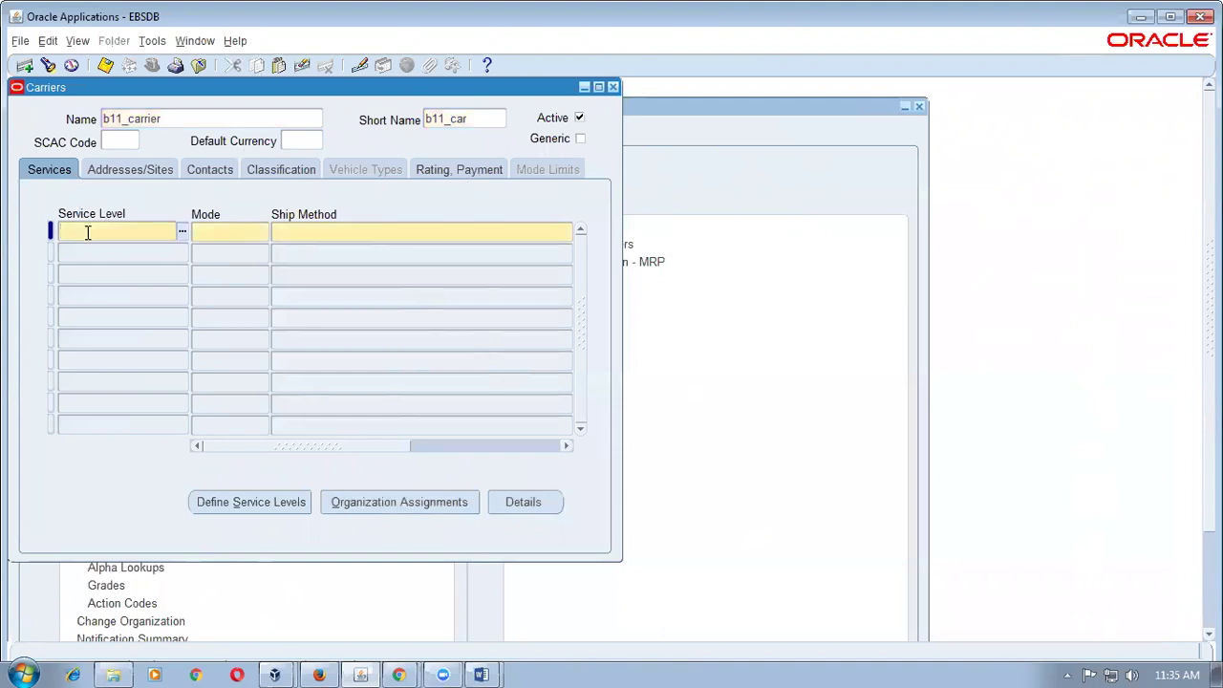
pyautogui.click(183, 232)
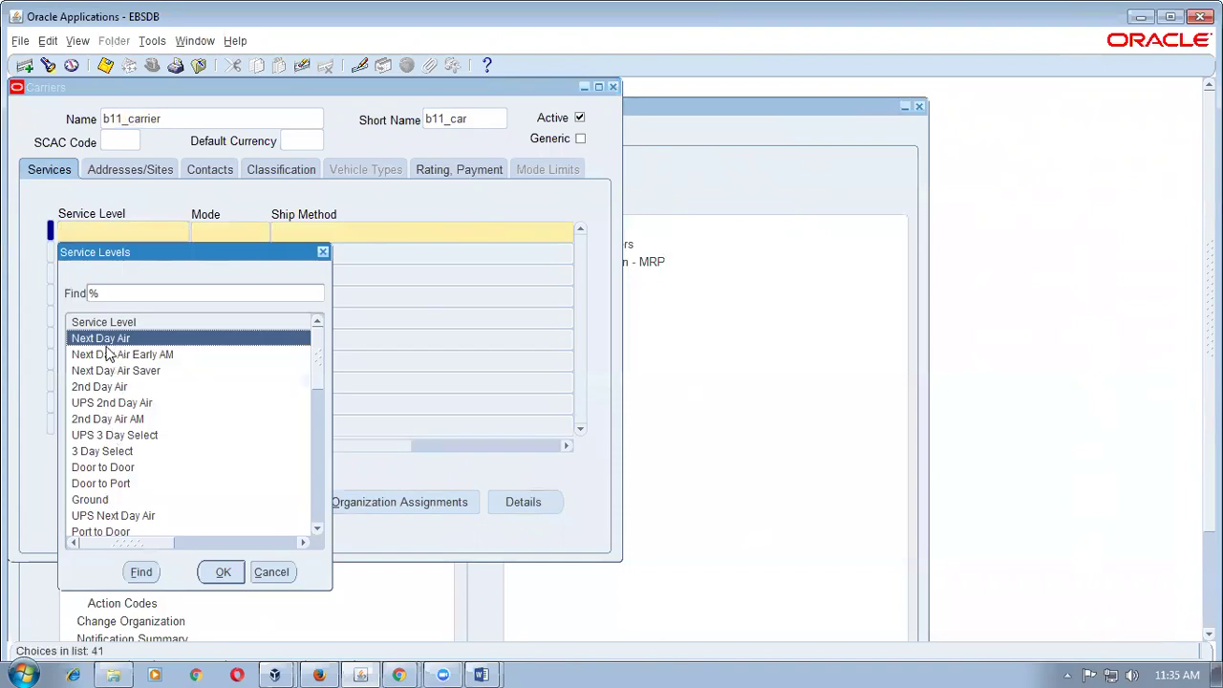
pyautogui.click(223, 571)
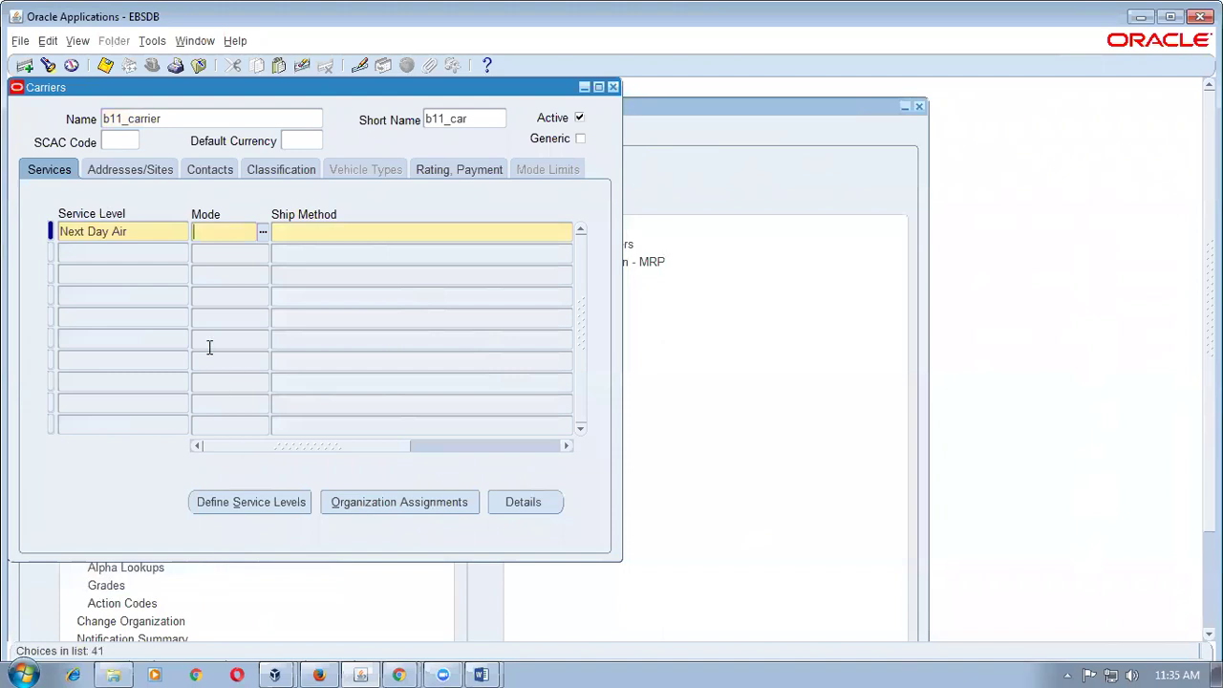
pyautogui.click(263, 232)
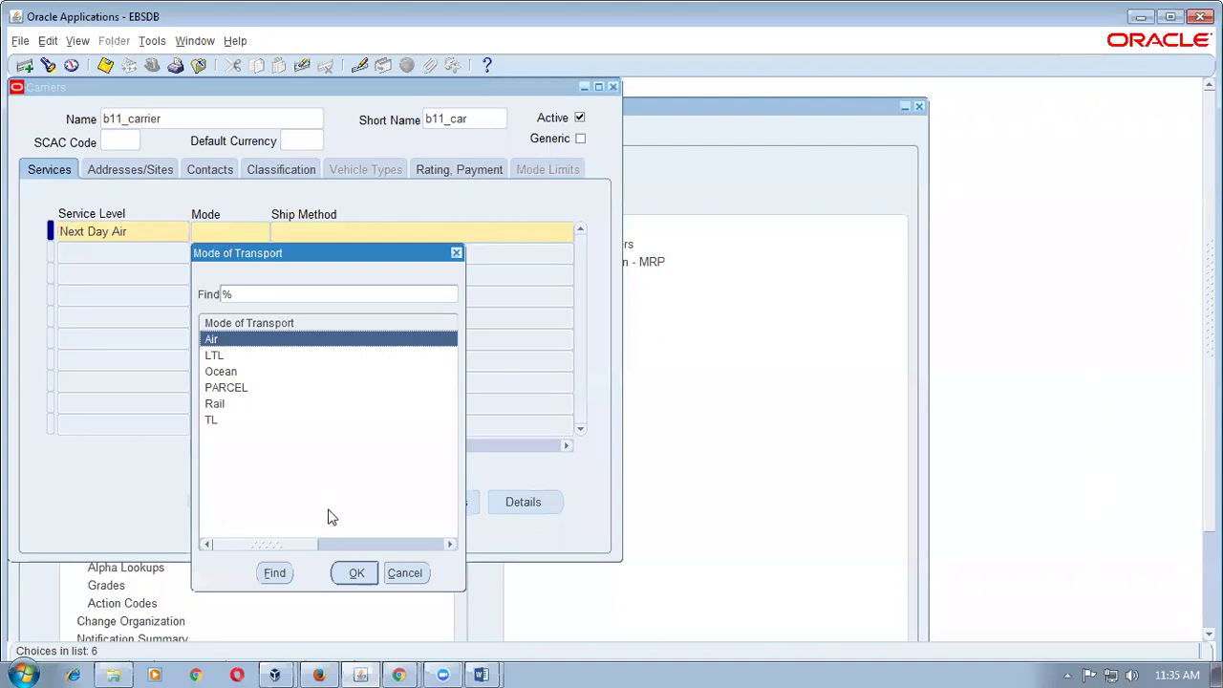
pyautogui.click(357, 573)
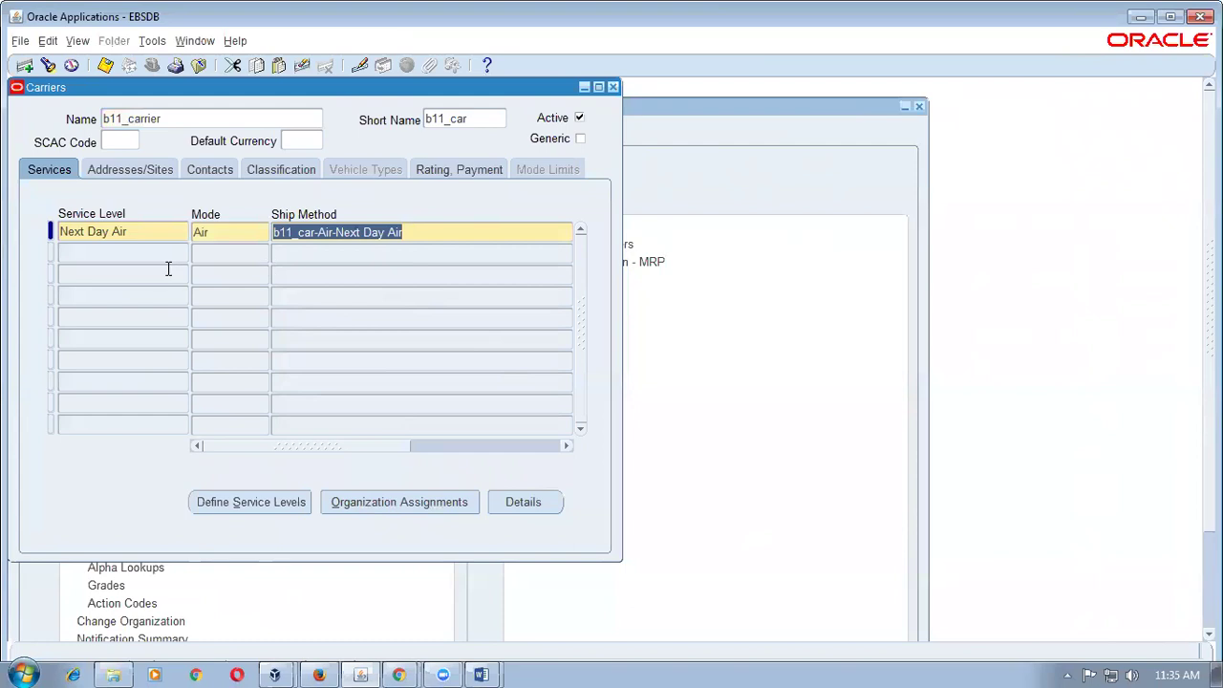
pyautogui.click(147, 232)
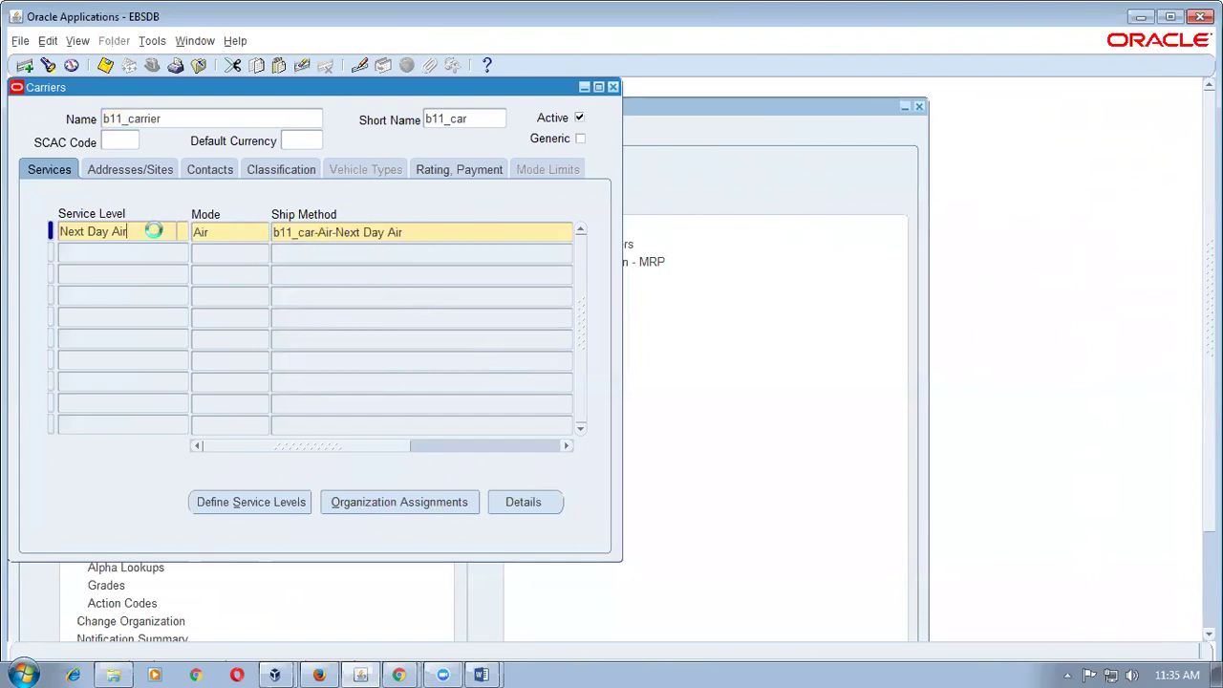
# - Classify the carrier under the Carrier category, leaving its addresses and contacts empty
pyautogui.click(140, 169)
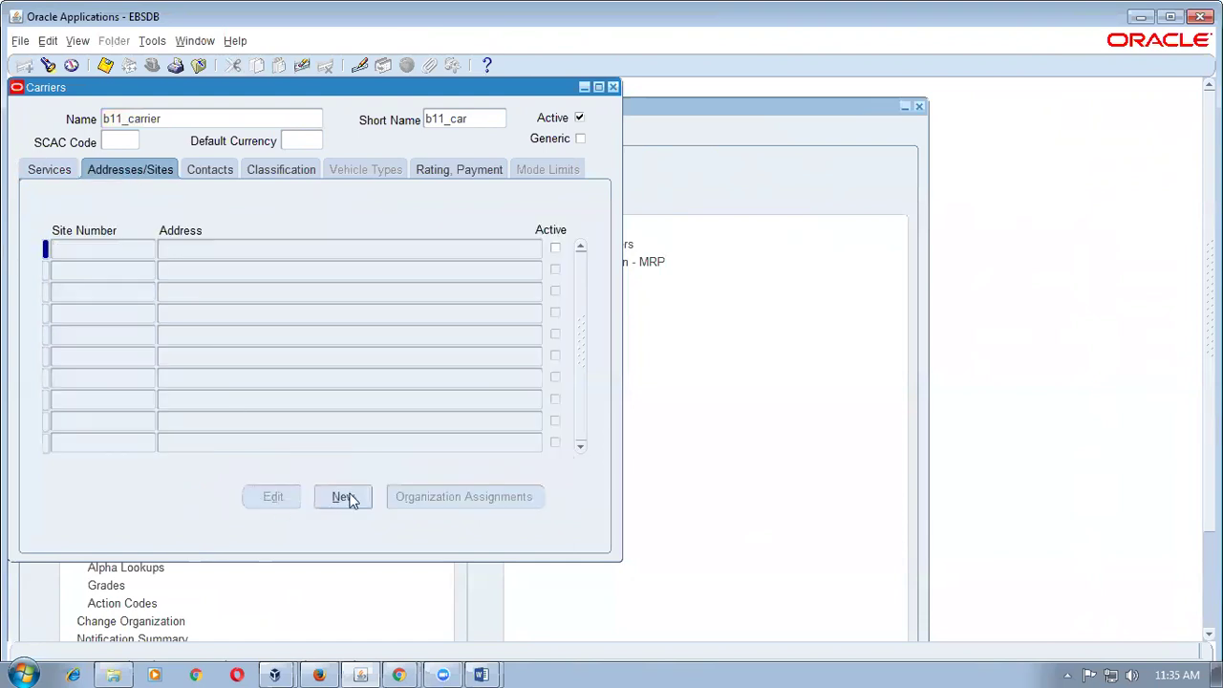
pyautogui.click(201, 170)
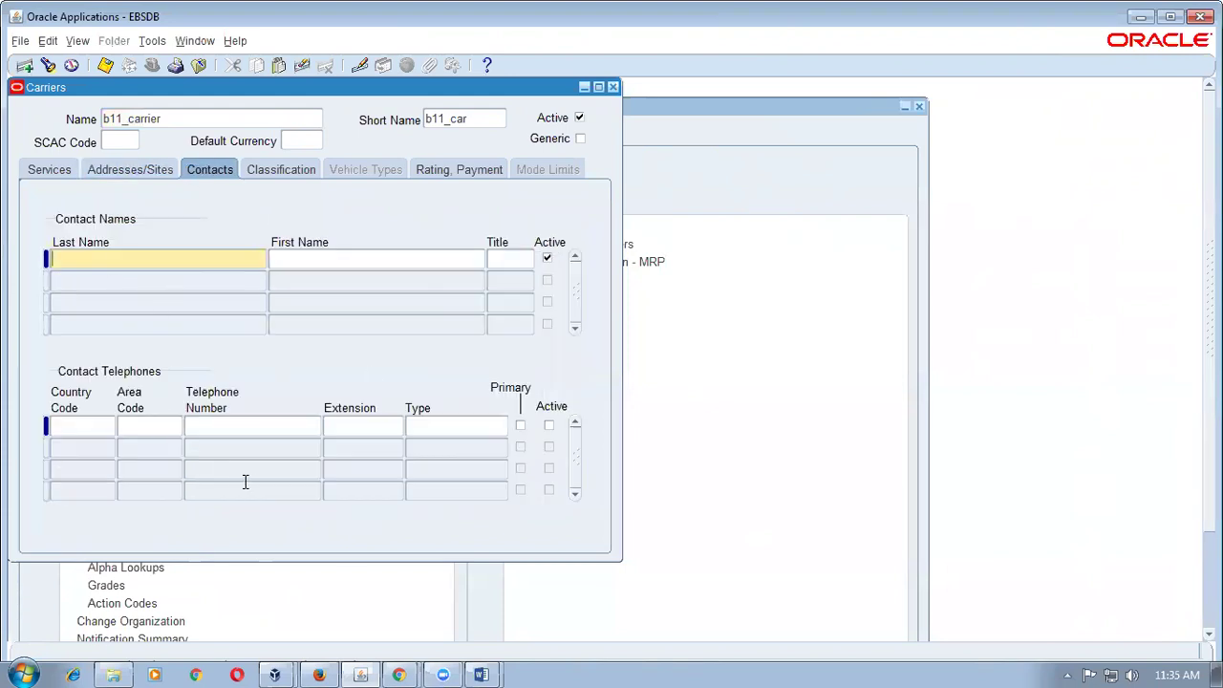
pyautogui.click(256, 169)
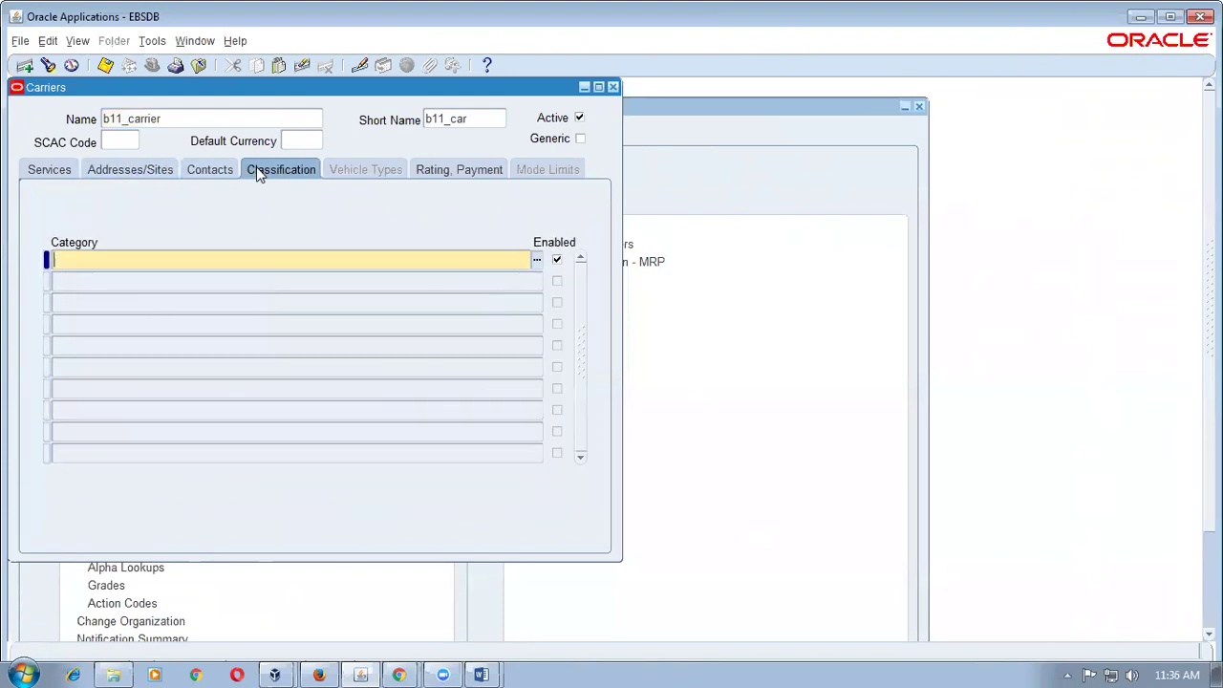
pyautogui.click(537, 261)
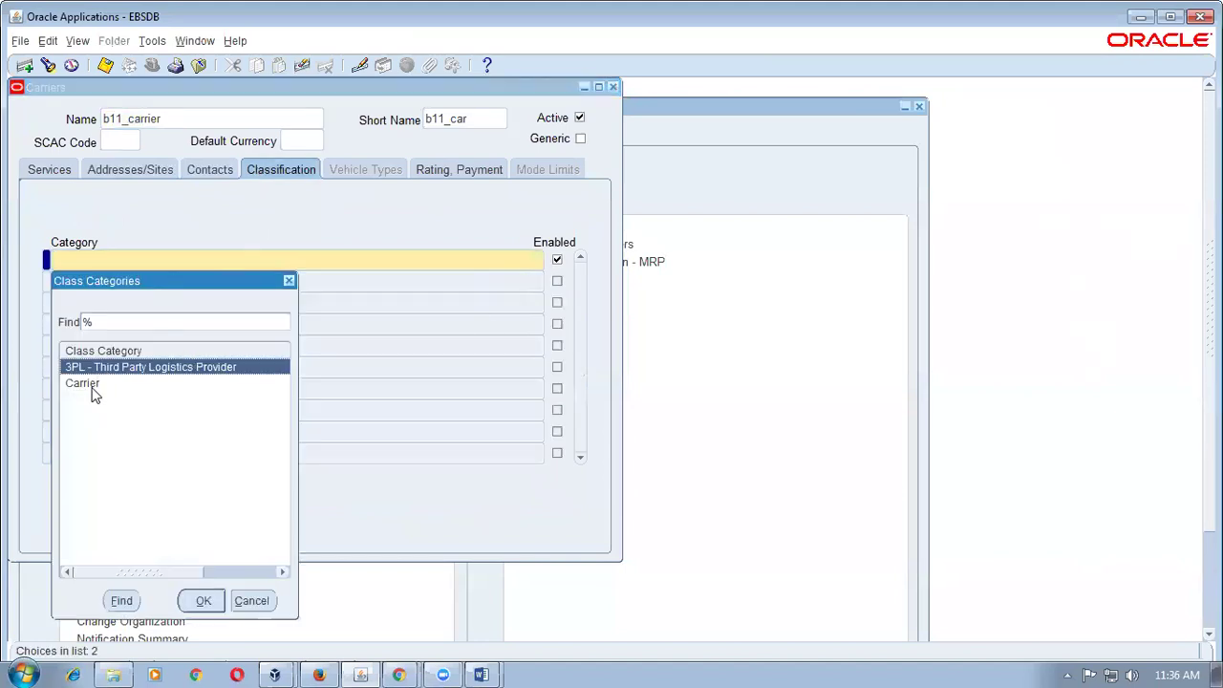
pyautogui.click(96, 394)
pyautogui.click(111, 372)
pyautogui.click(84, 392)
pyautogui.click(200, 600)
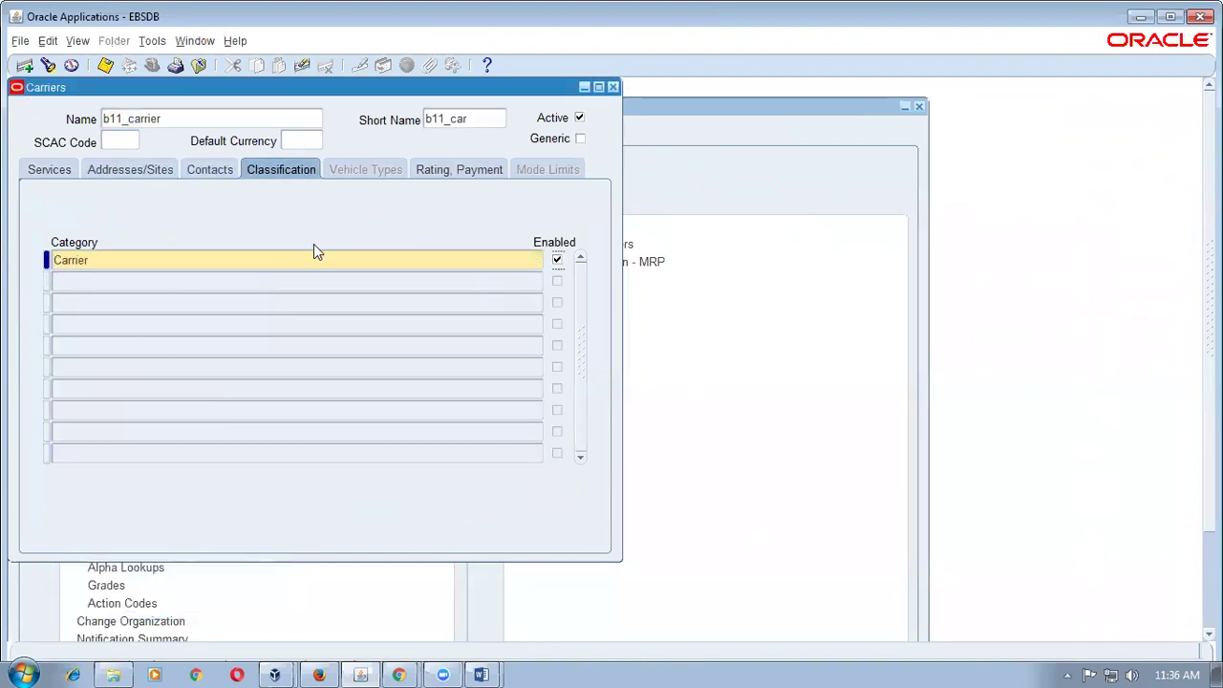
# - Check the carrier's rating, payment and address details and save the carrier record
pyautogui.click(471, 172)
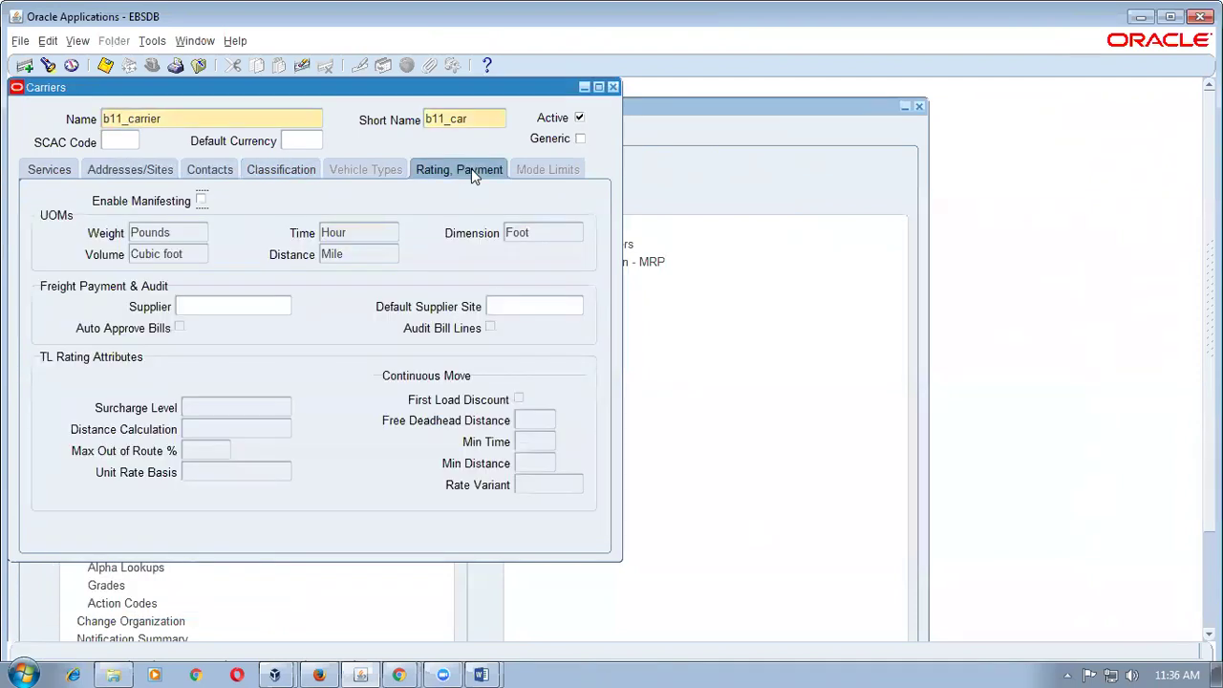
pyautogui.click(143, 168)
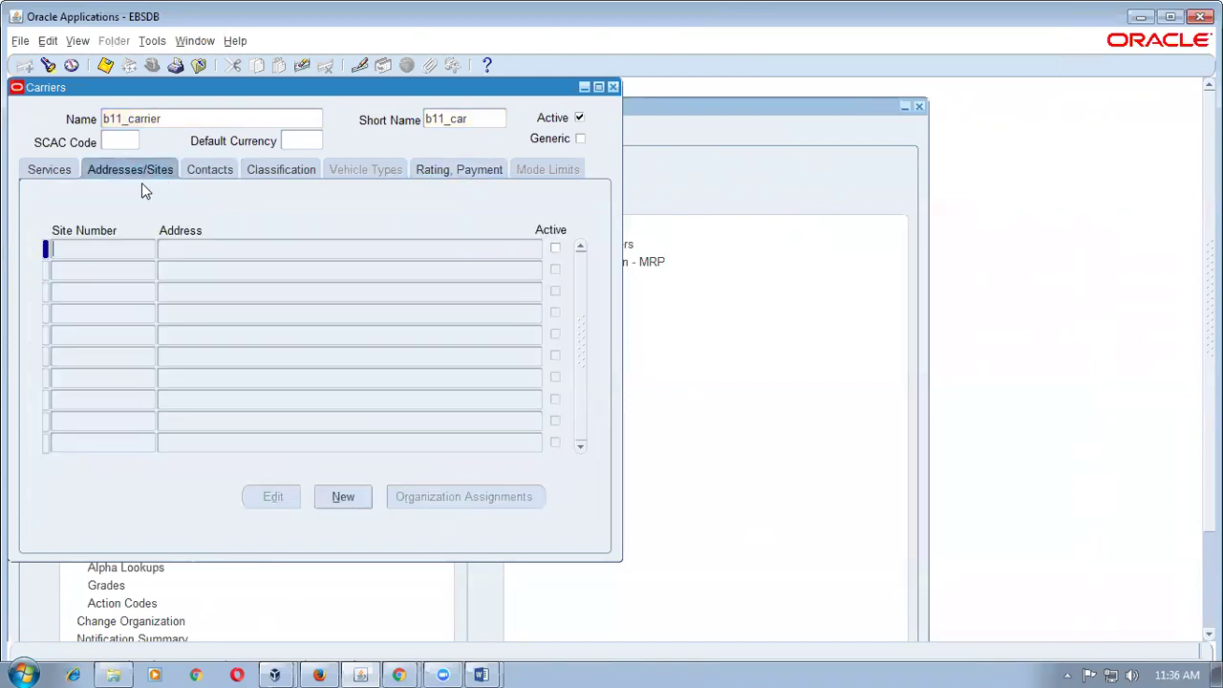
pyautogui.click(181, 252)
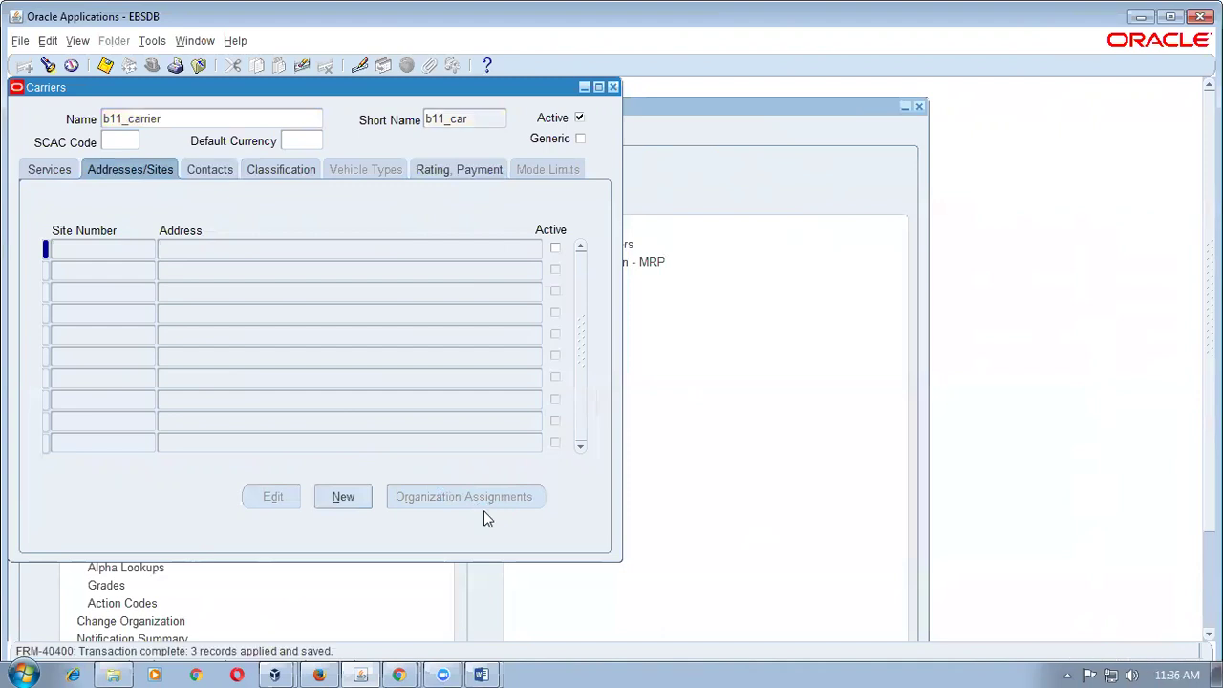
# - Query organization b11 in the Next Day Air service's organization assignments and assign the service to it
pyautogui.click(39, 171)
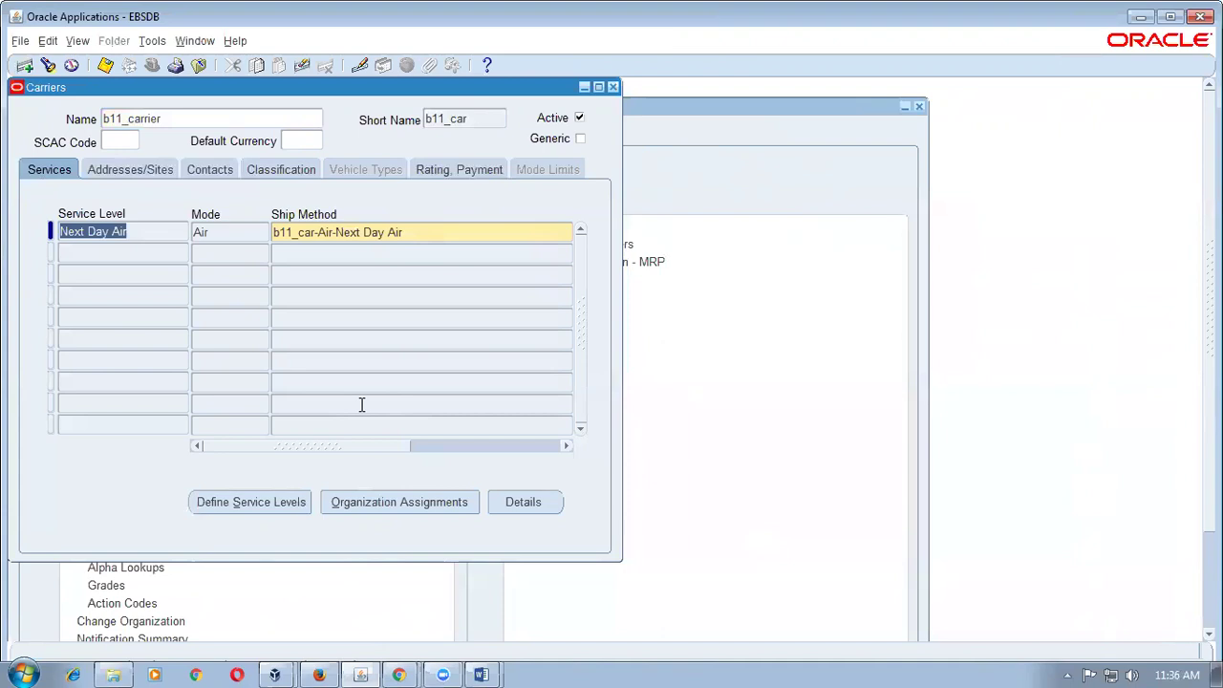
pyautogui.click(406, 505)
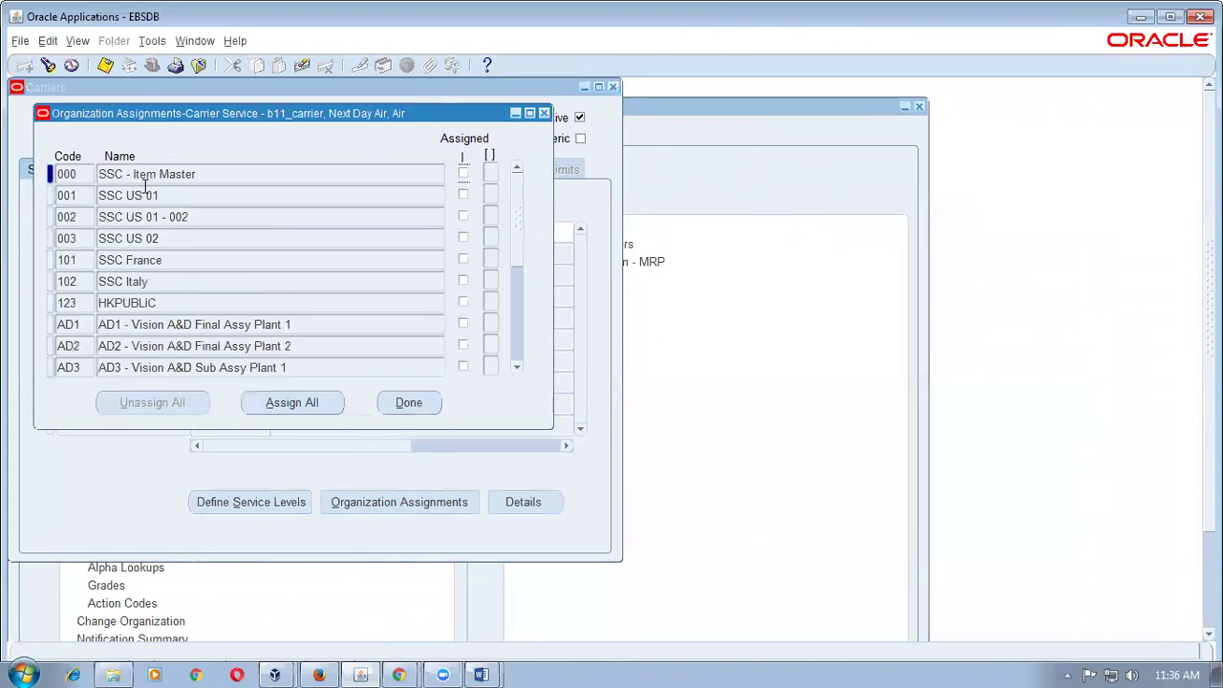
pyautogui.click(83, 181)
pyautogui.press('F11')
pyautogui.write('b11')
pyautogui.hotkey('ctrl', 'F11')
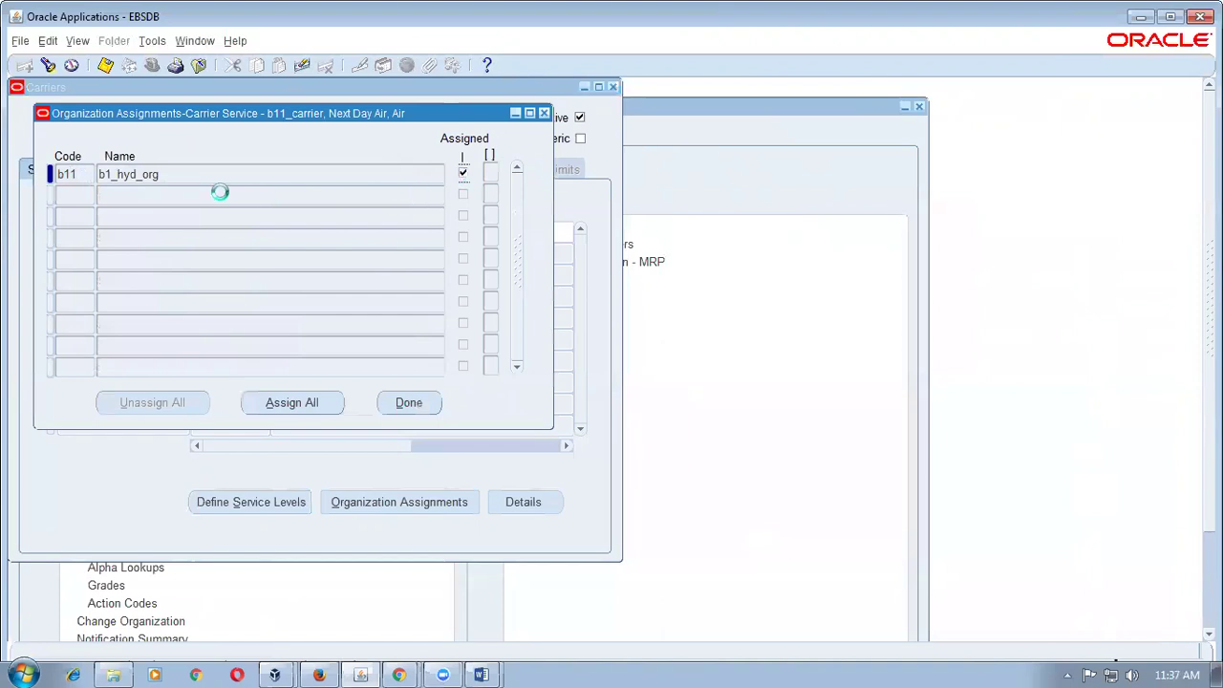
# - Query organization M1, assign the carrier service to it as well, and save the assignments
pyautogui.click(82, 177)
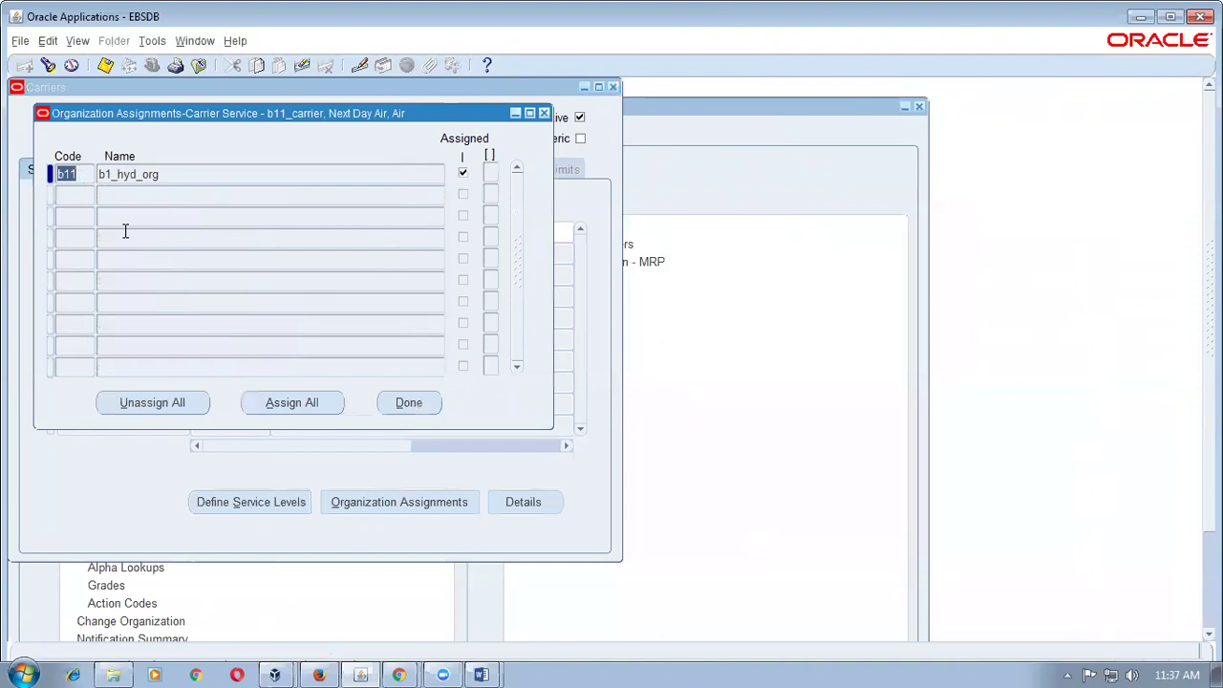
pyautogui.press('F11')
pyautogui.write('M1')
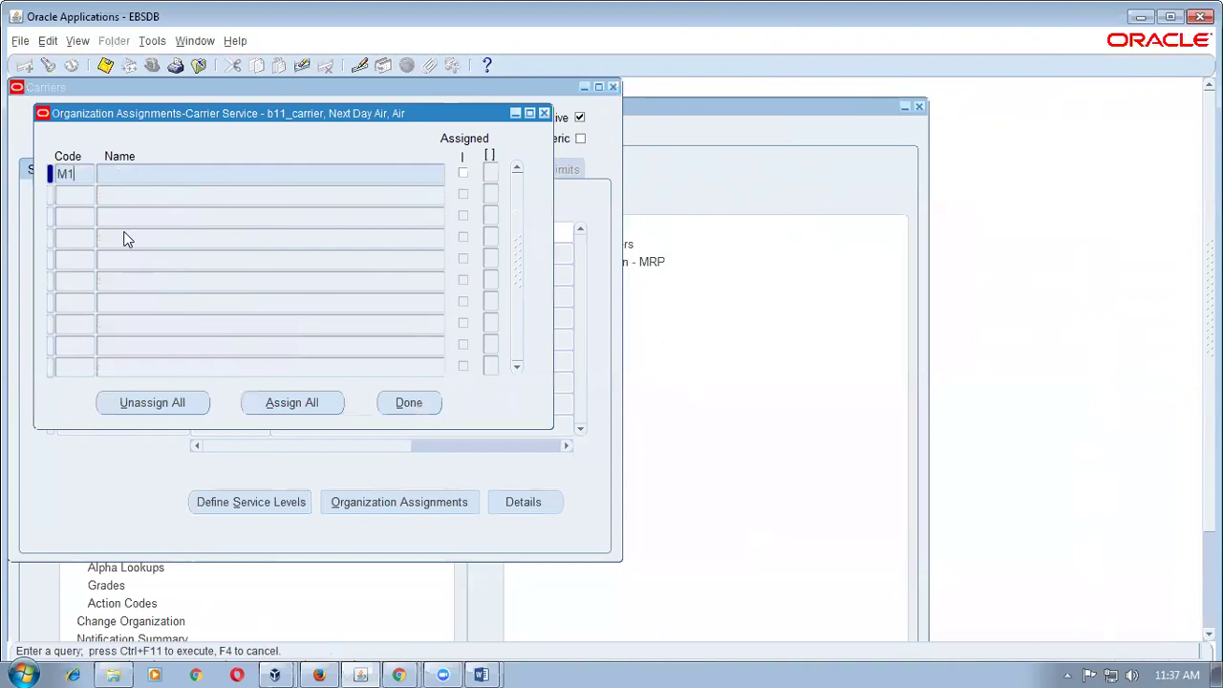
pyautogui.hotkey('ctrl', 'F11')
pyautogui.click(463, 172)
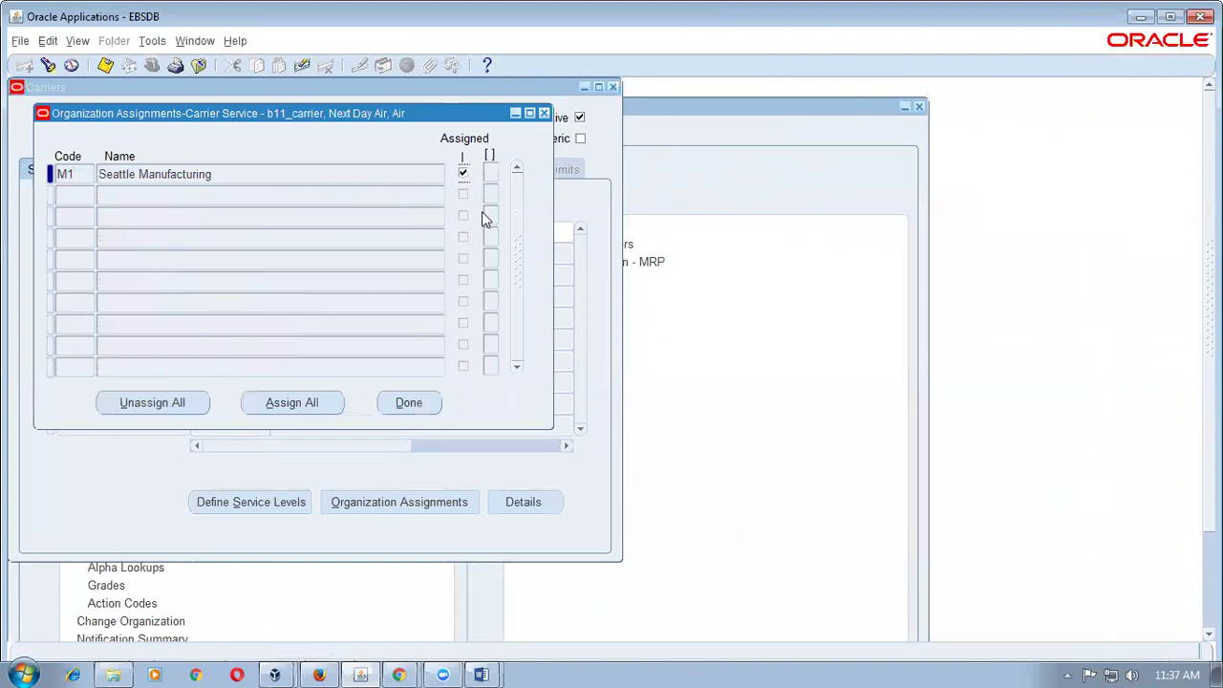
pyautogui.hotkey('ctrl', 's')
# - List all organizations again to check the service's assignments, and close the assignments window
pyautogui.click(263, 175)
pyautogui.hotkey('ctrl', 'F11')
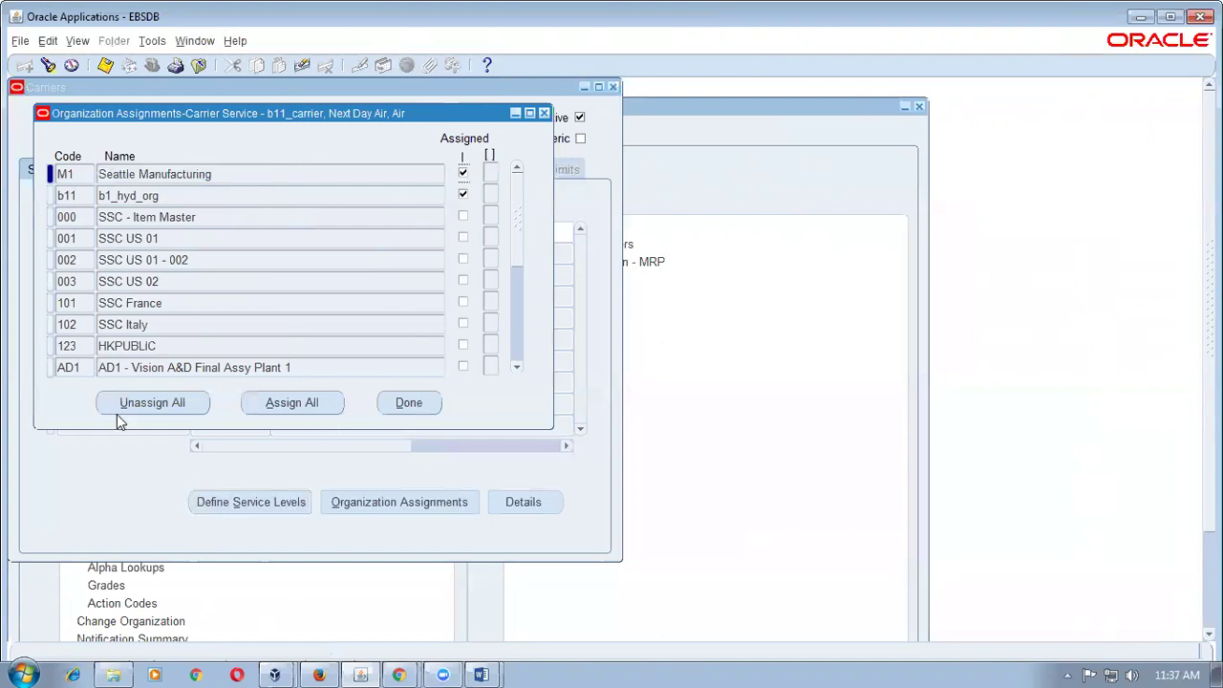
pyautogui.click(545, 114)
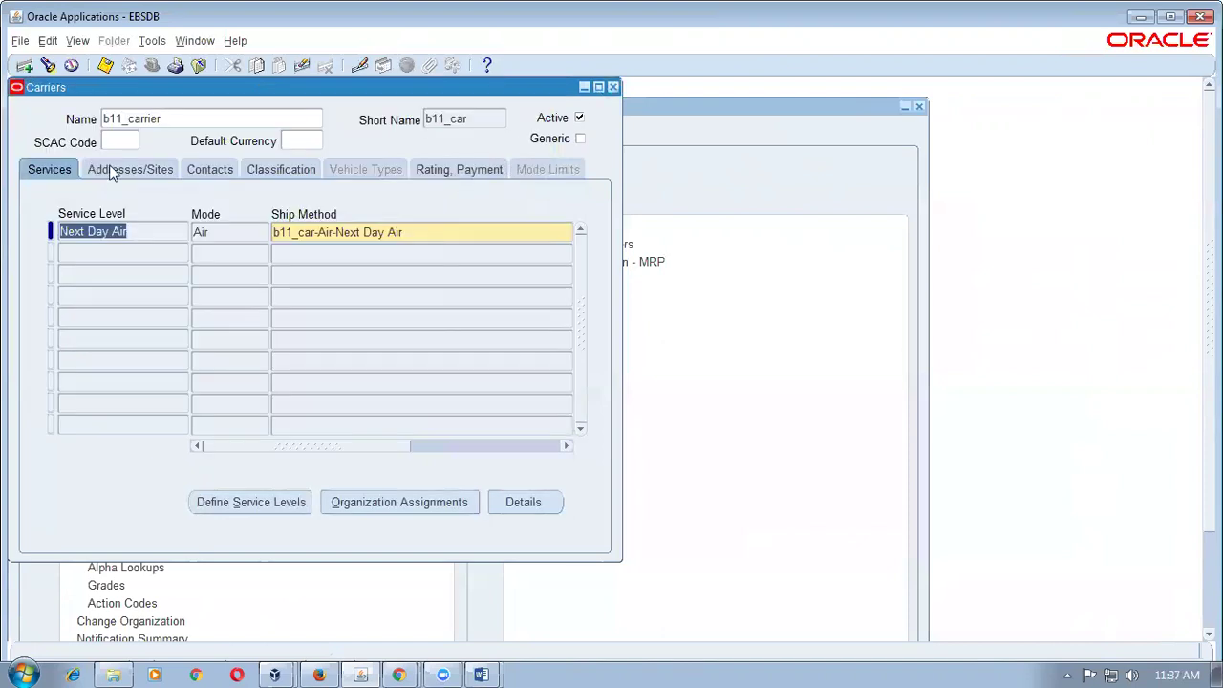
# - Review the carrier's address, contact, classification and rating details, ending at the ship method of its service
pyautogui.click(141, 169)
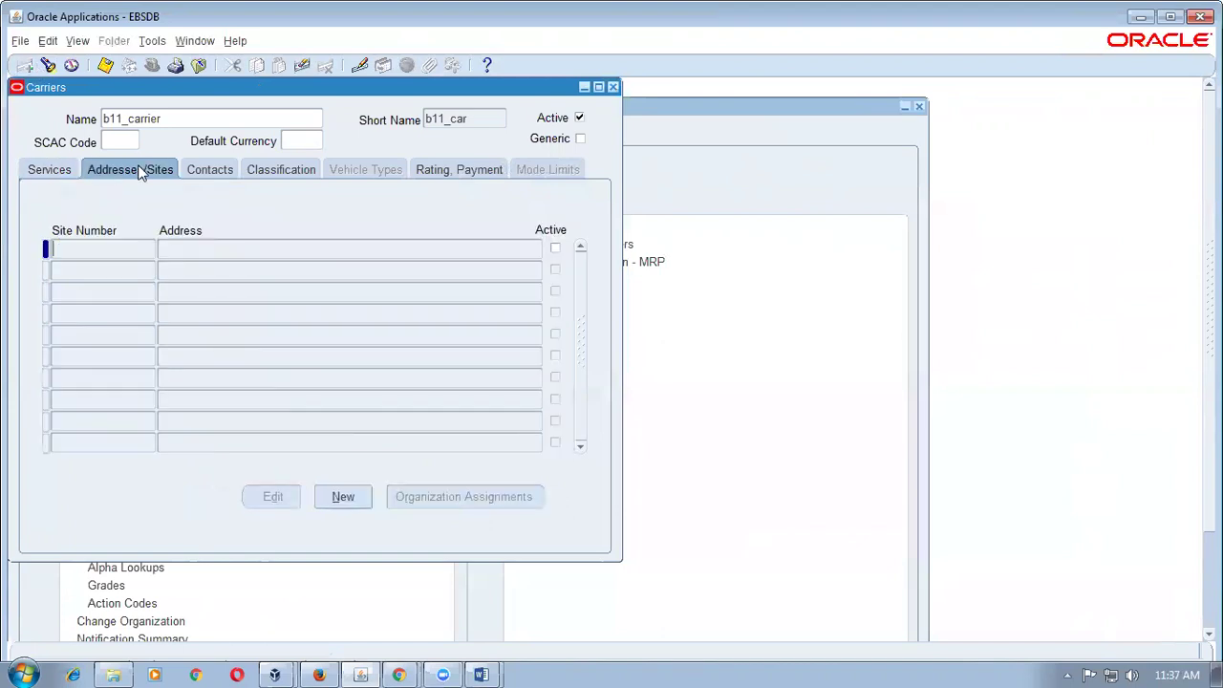
pyautogui.click(218, 172)
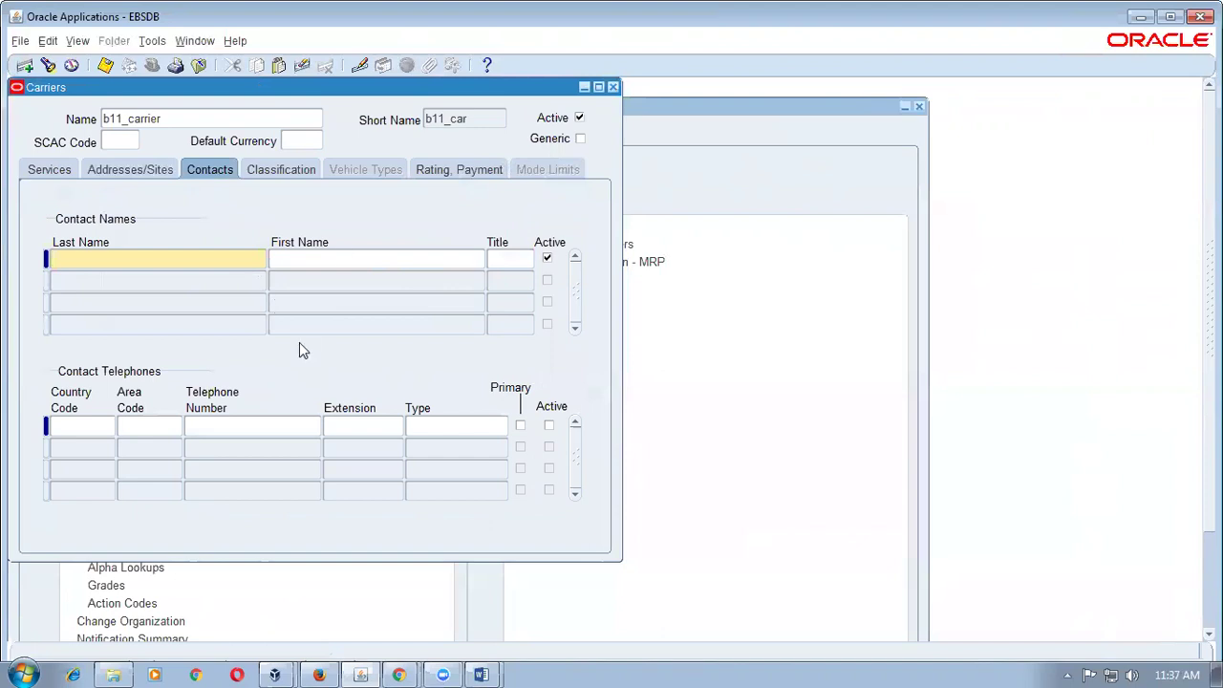
pyautogui.click(299, 172)
pyautogui.click(468, 176)
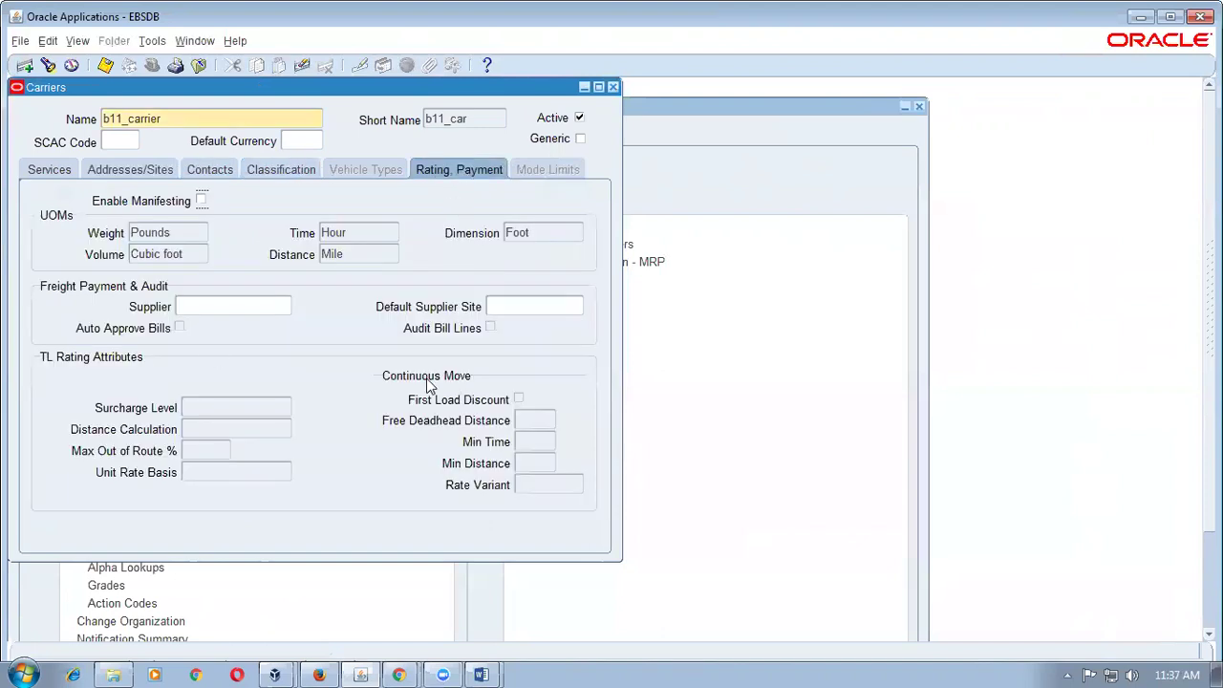
pyautogui.click(44, 174)
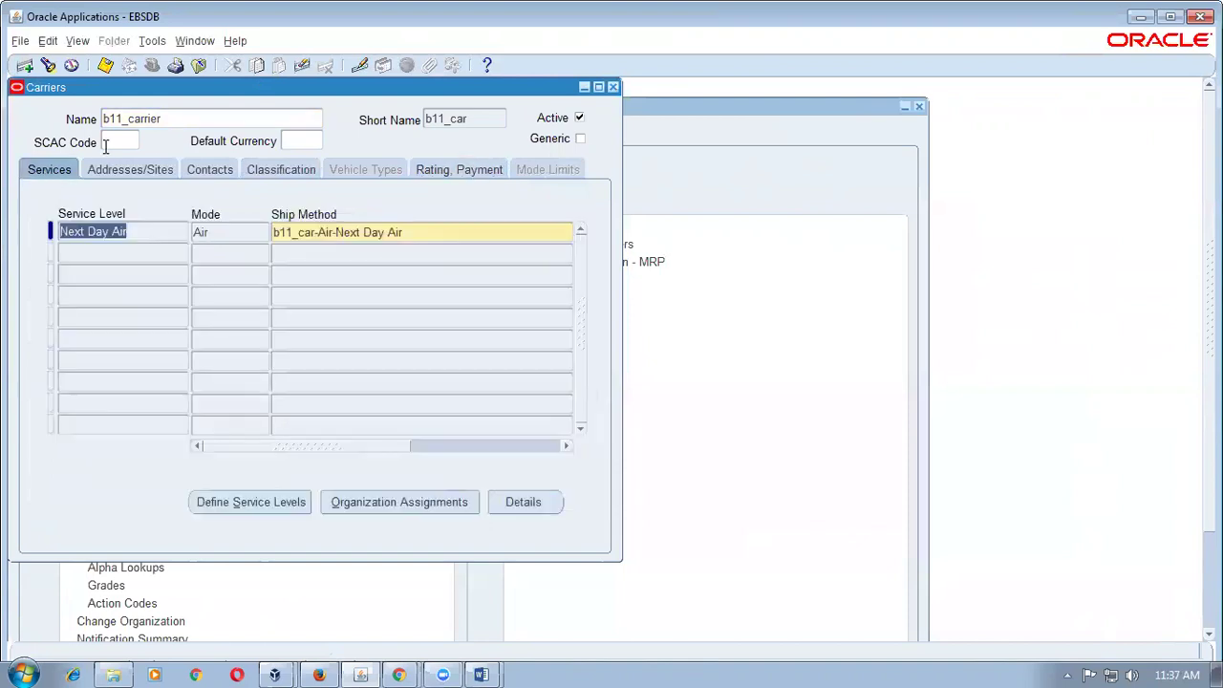
pyautogui.click(362, 233)
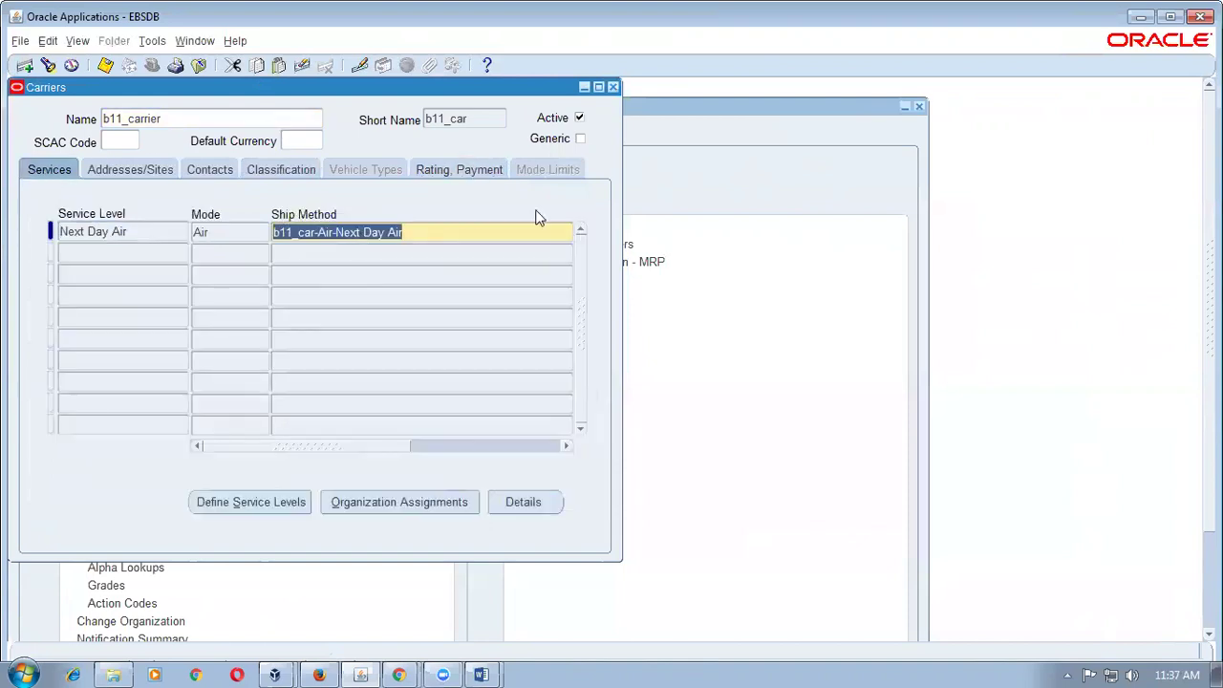
# - Close the Carriers form and open Inter-Location Transit Times from the organizations setup
pyautogui.click(614, 87)
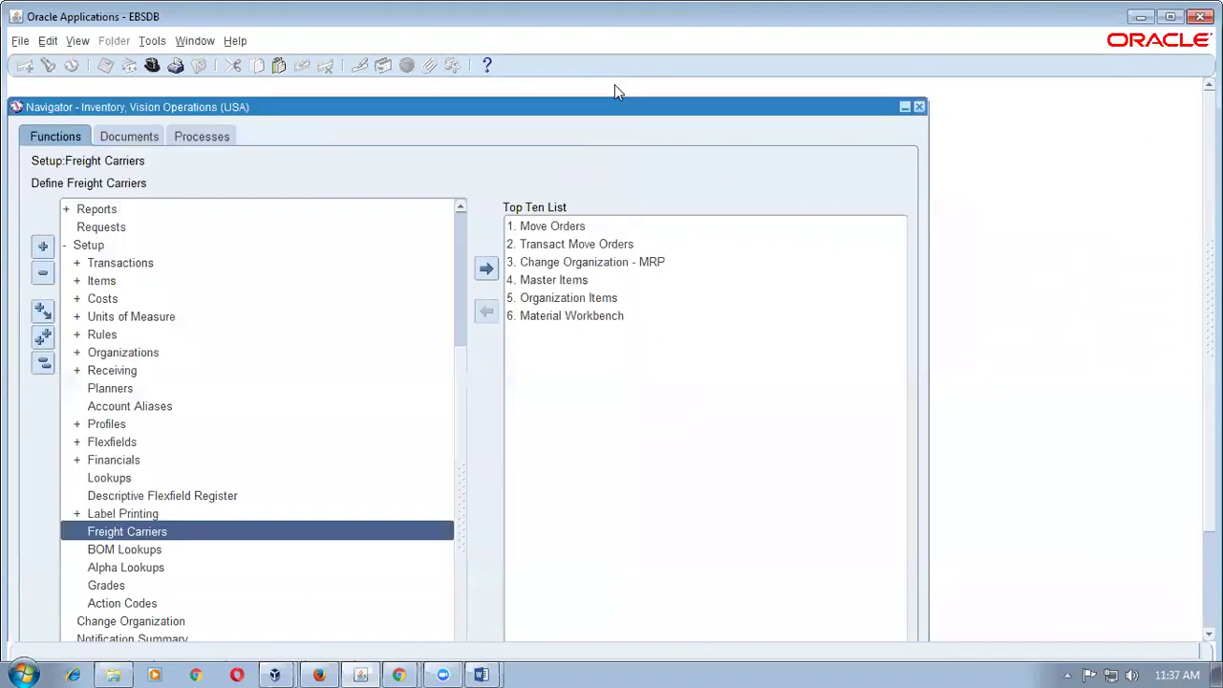
pyautogui.click(43, 365)
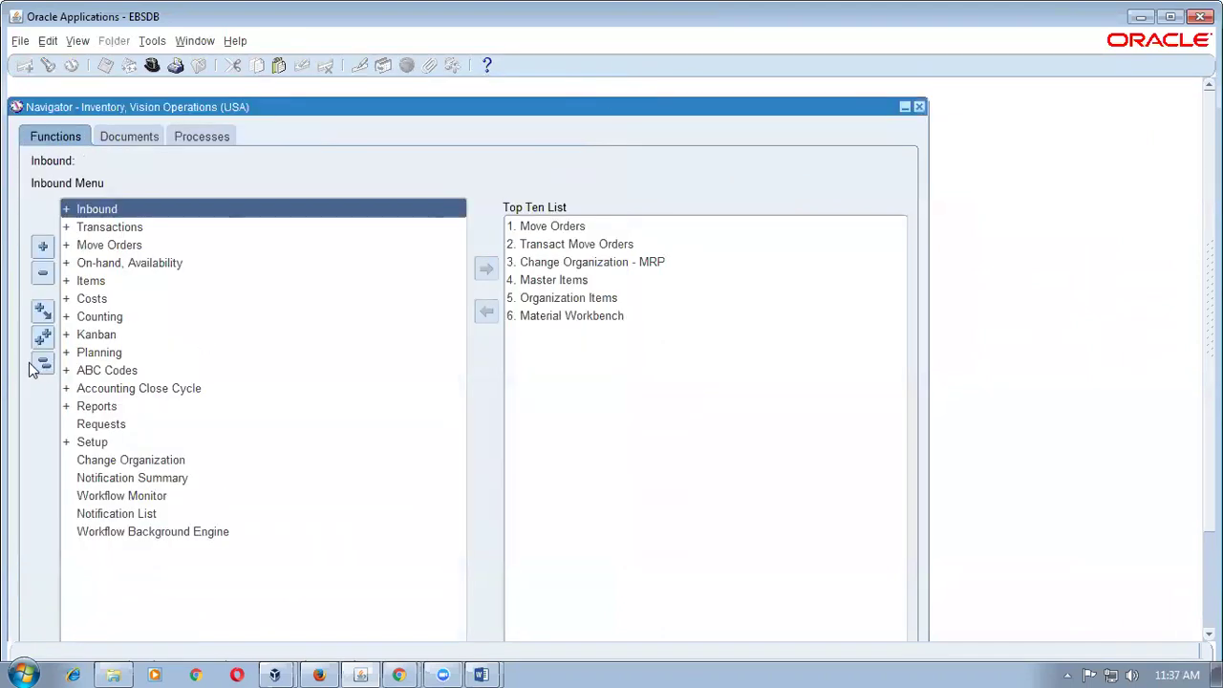
pyautogui.doubleClick(100, 441)
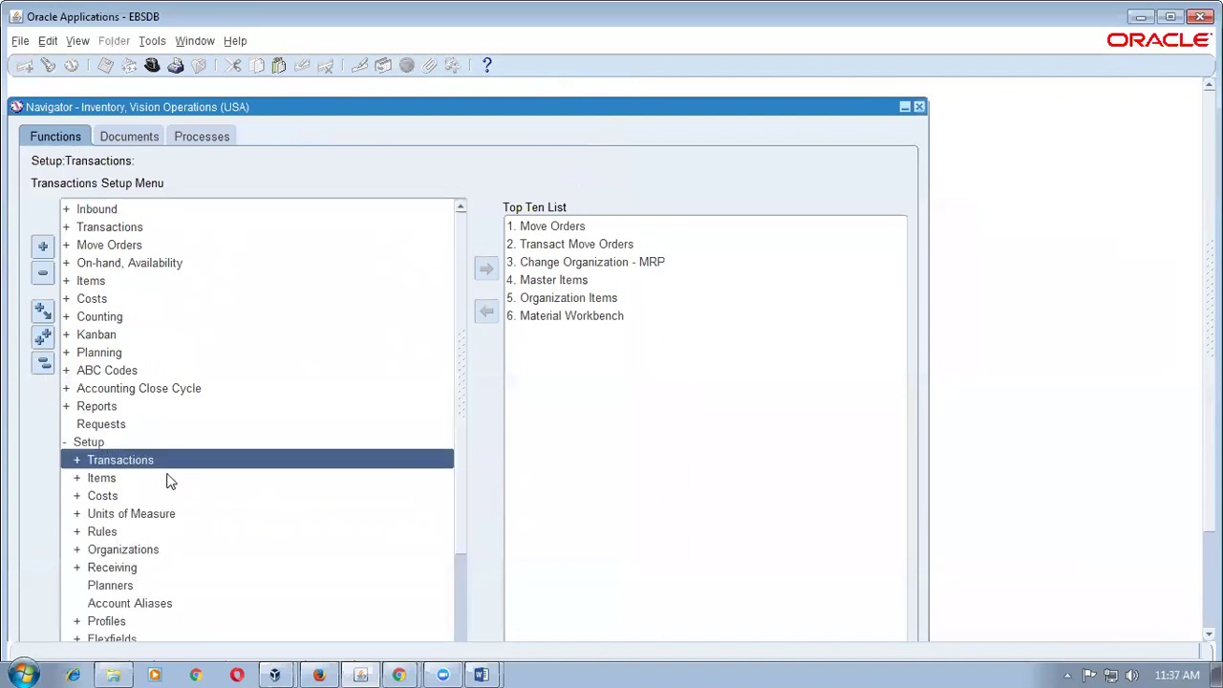
pyautogui.press('Down')
pyautogui.press('Down')
pyautogui.press('Down')
pyautogui.press('Down')
pyautogui.press('Down')
pyautogui.press('Return')
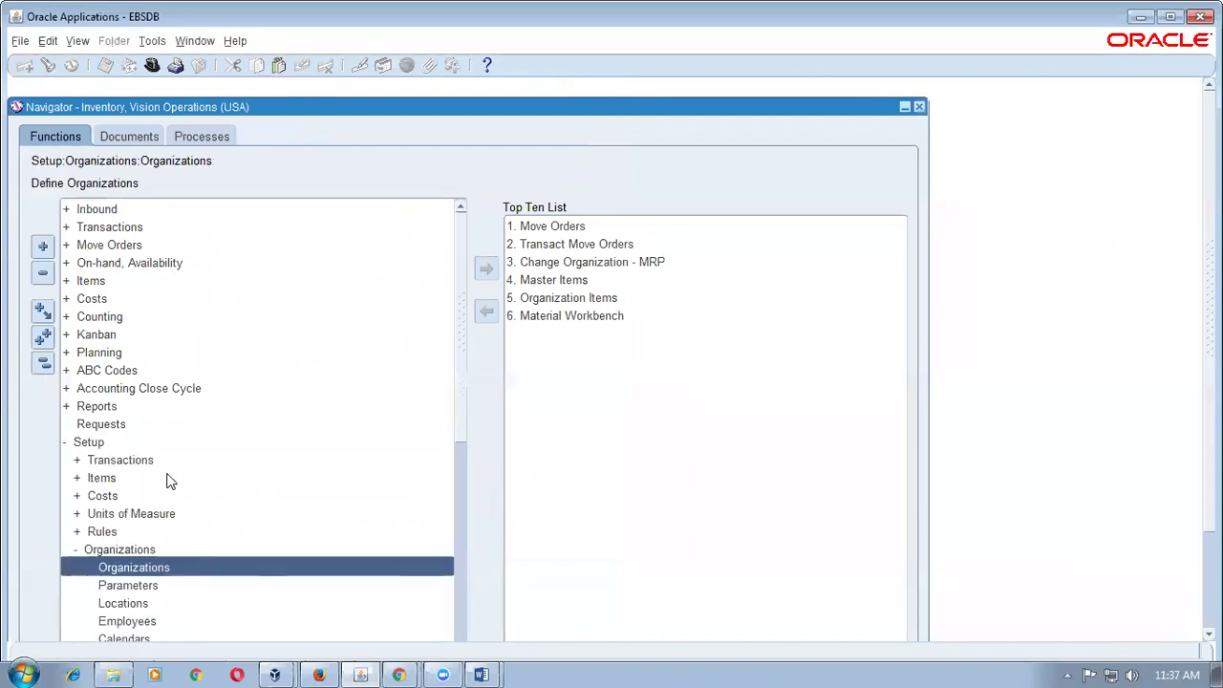
pyautogui.moveTo(461, 420); pyautogui.dragTo(475, 473)
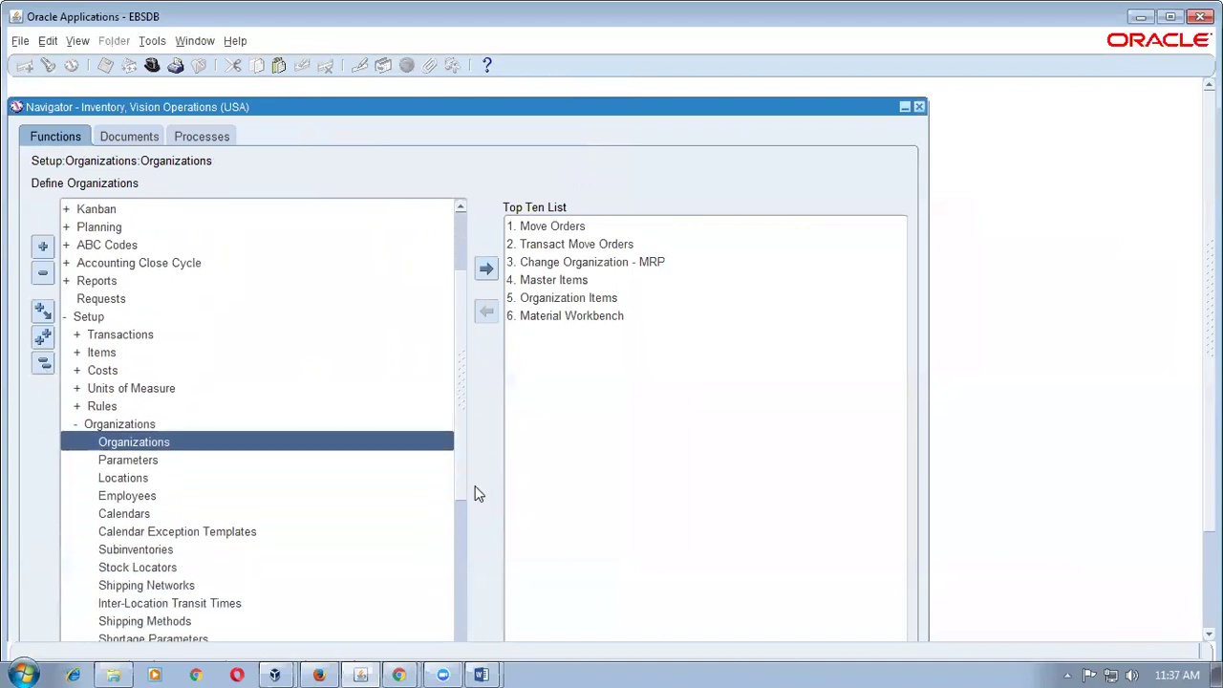
pyautogui.click(233, 603)
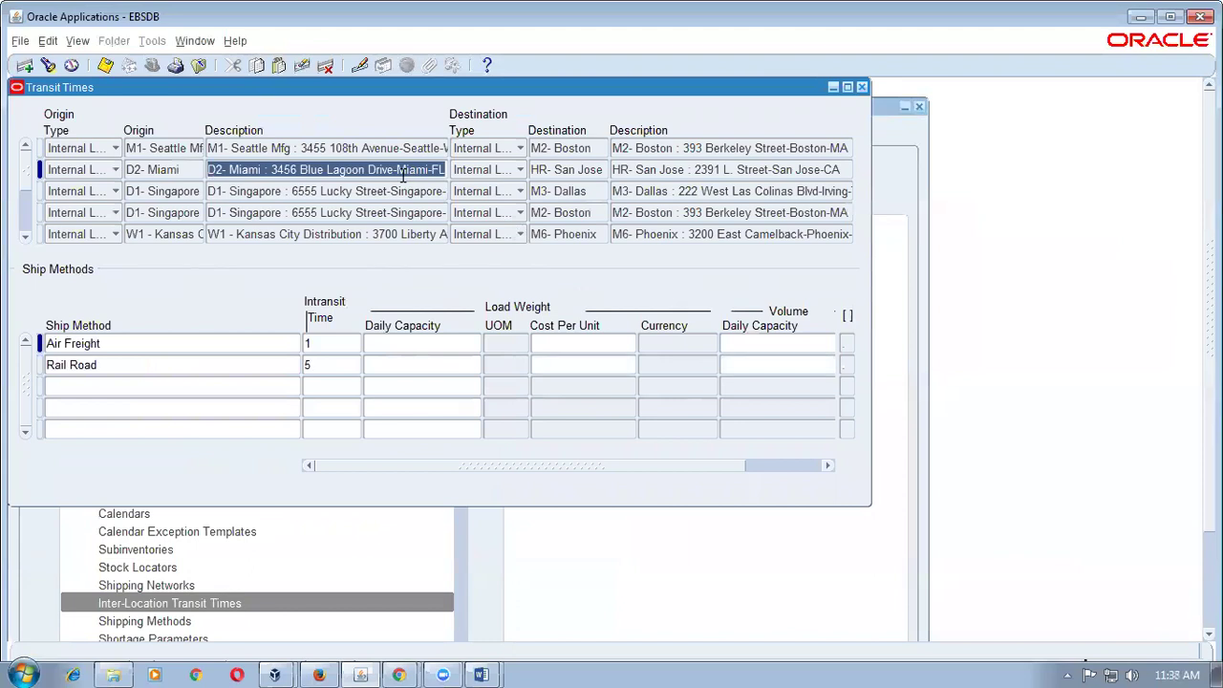
# - Add a transit time record with origin type Internal Location and origin b1_madras
pyautogui.hotkey('ctrl', 'Down')
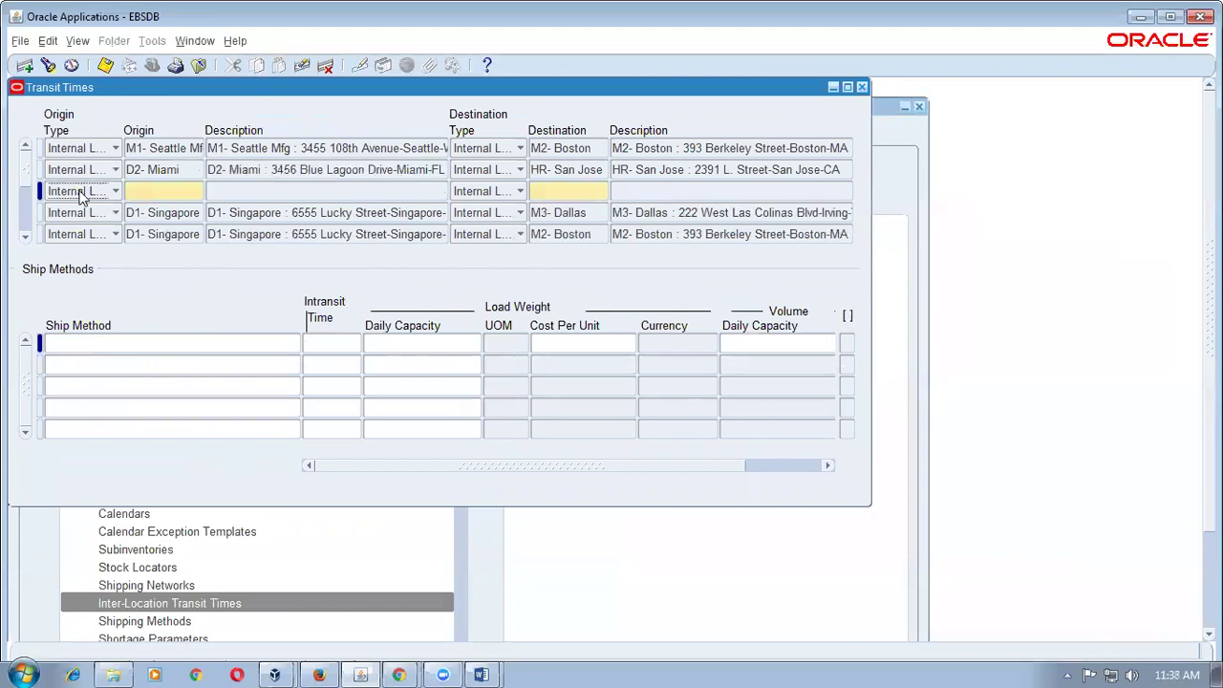
pyautogui.click(81, 194)
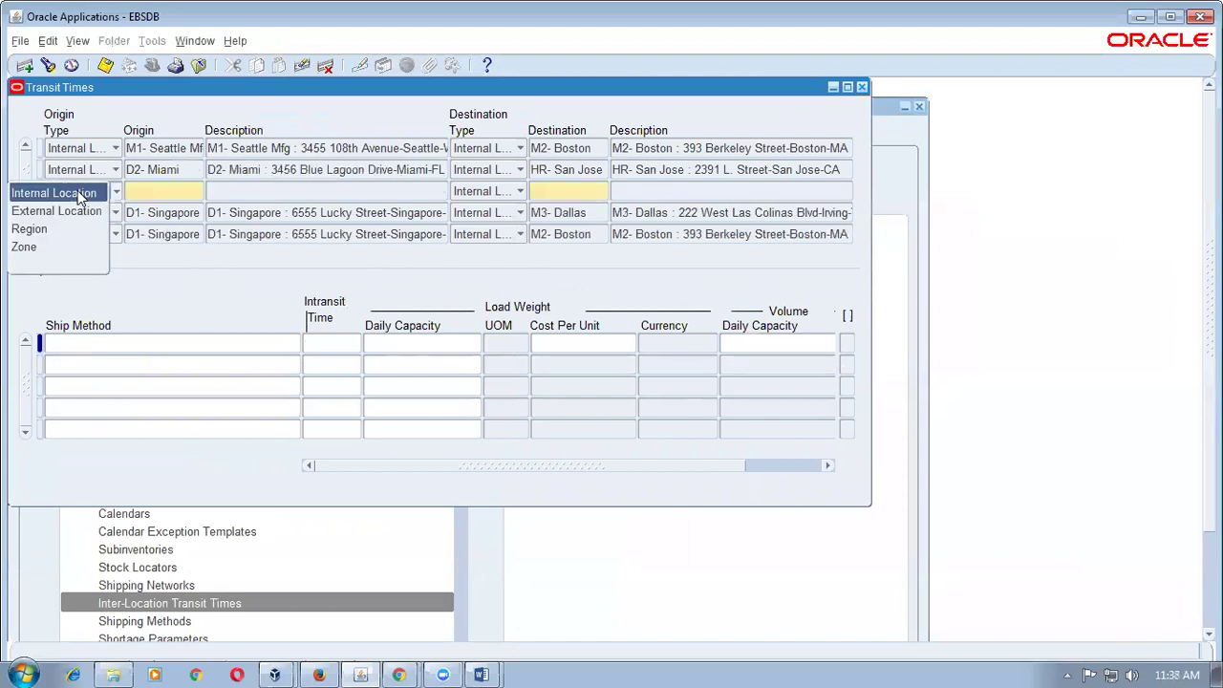
pyautogui.click(81, 194)
pyautogui.click(156, 192)
pyautogui.write('b1_madras')
pyautogui.press('Tab')
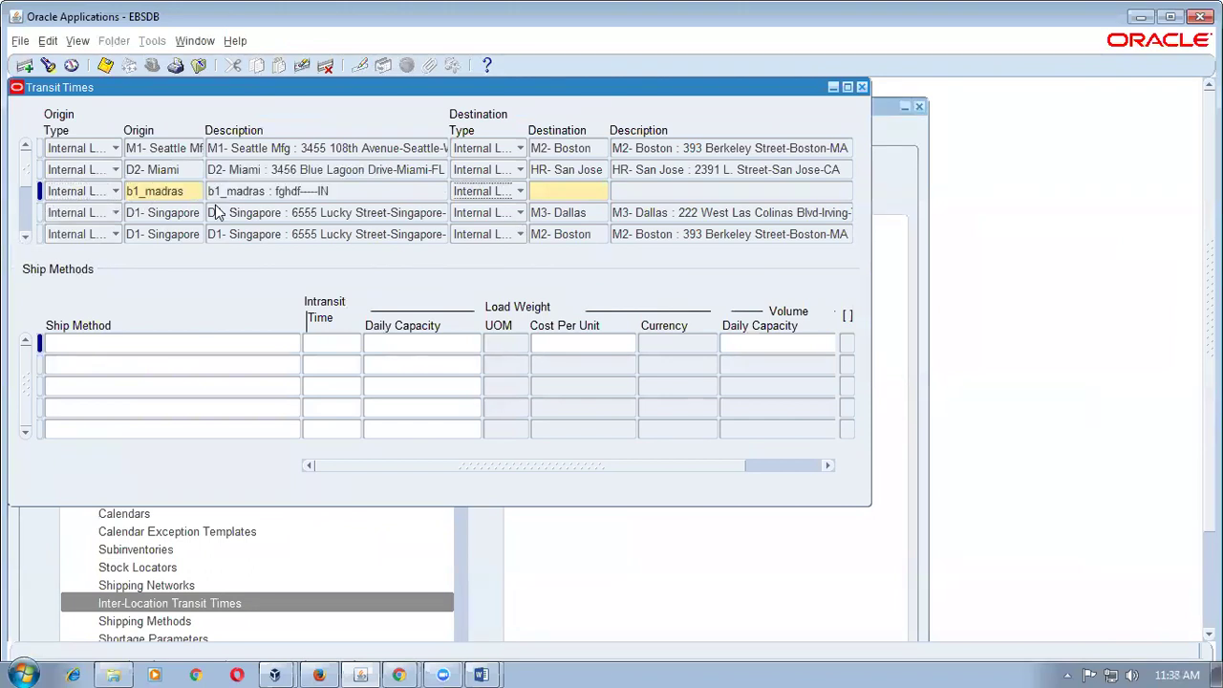
# - Set the new record's destination to the M1- Seattle Mfg location
pyautogui.click(574, 186)
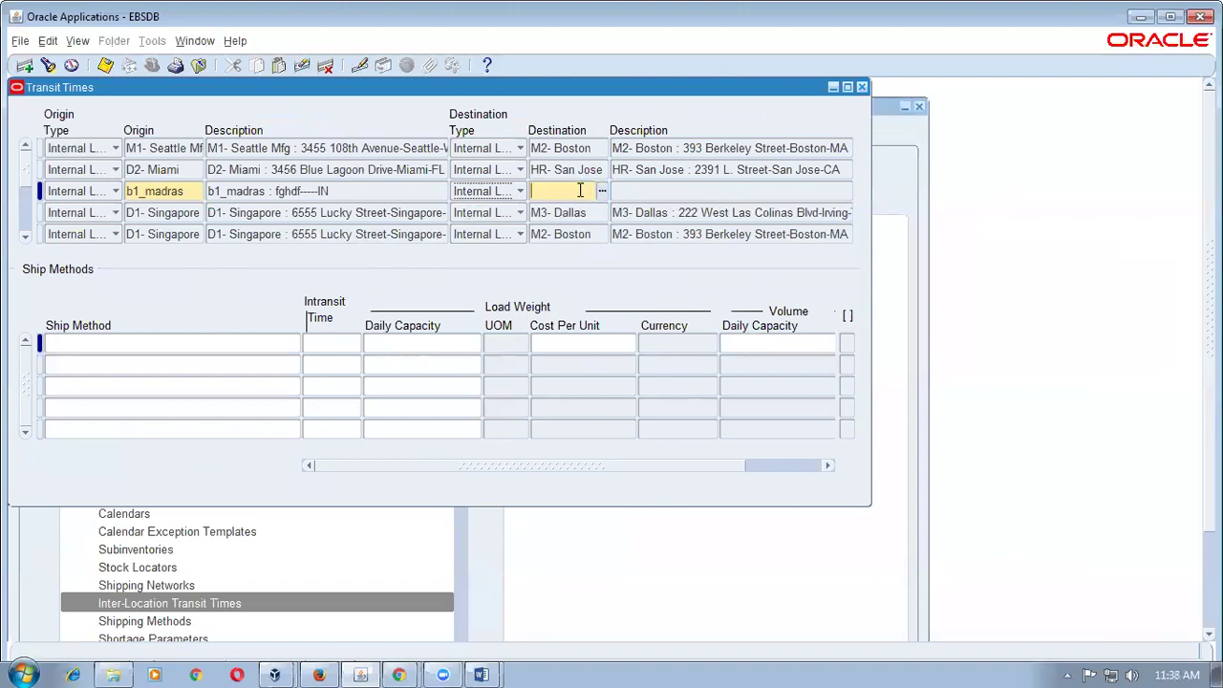
pyautogui.write('Seatt')
pyautogui.press('BackSpace')
pyautogui.press('BackSpace')
pyautogui.press('BackSpace')
pyautogui.press('BackSpace')
pyautogui.press('BackSpace')
pyautogui.write('M1')
pyautogui.press('Tab')
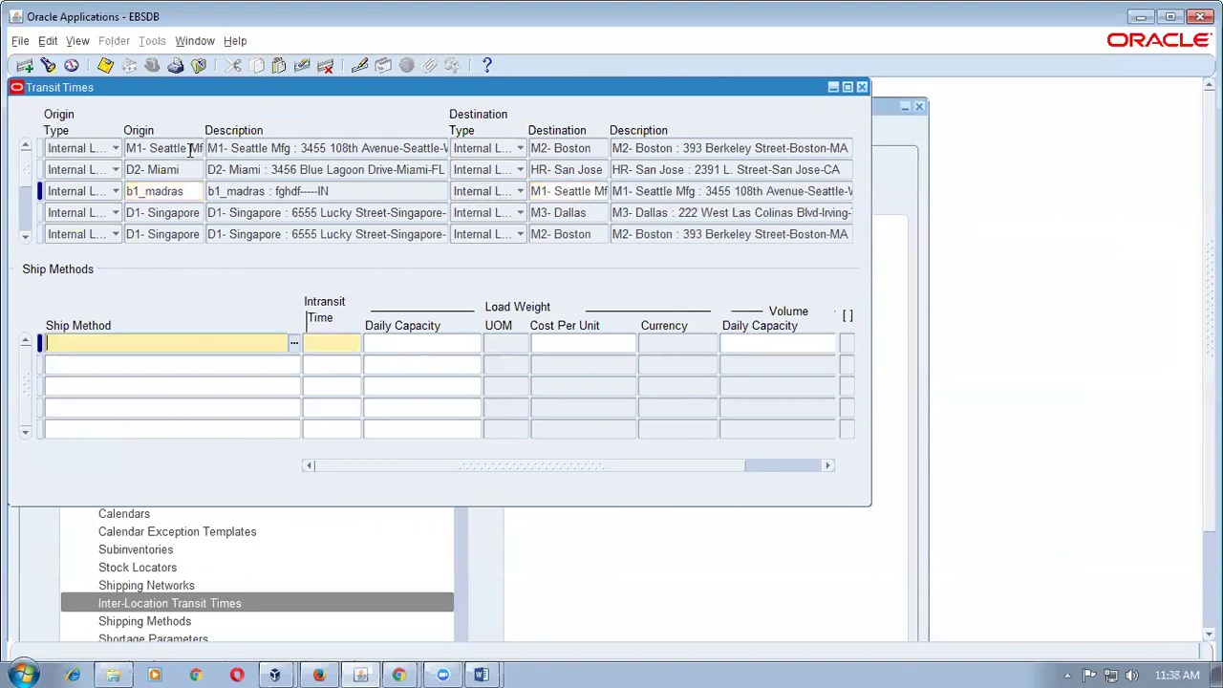
pyautogui.click(187, 193)
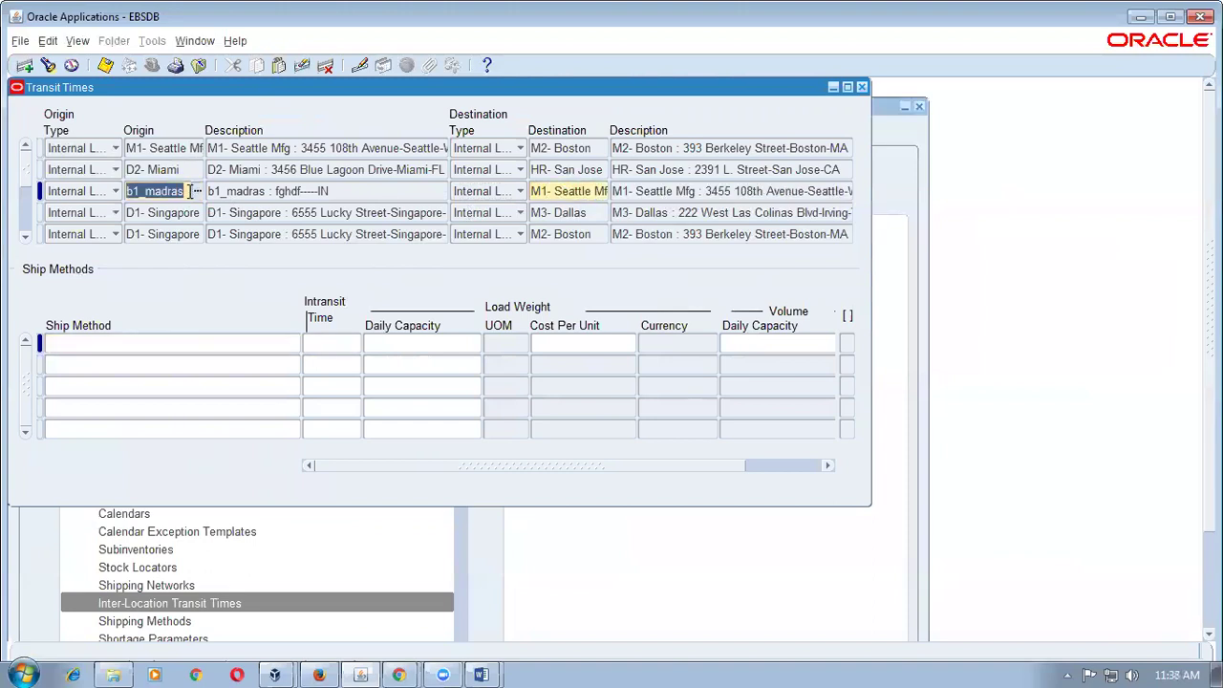
pyautogui.click(550, 193)
# - Add ship method b11_car-Air-Next Day Air with an intransit time of 3 and a load weight daily capacity of 1000
pyautogui.click(208, 344)
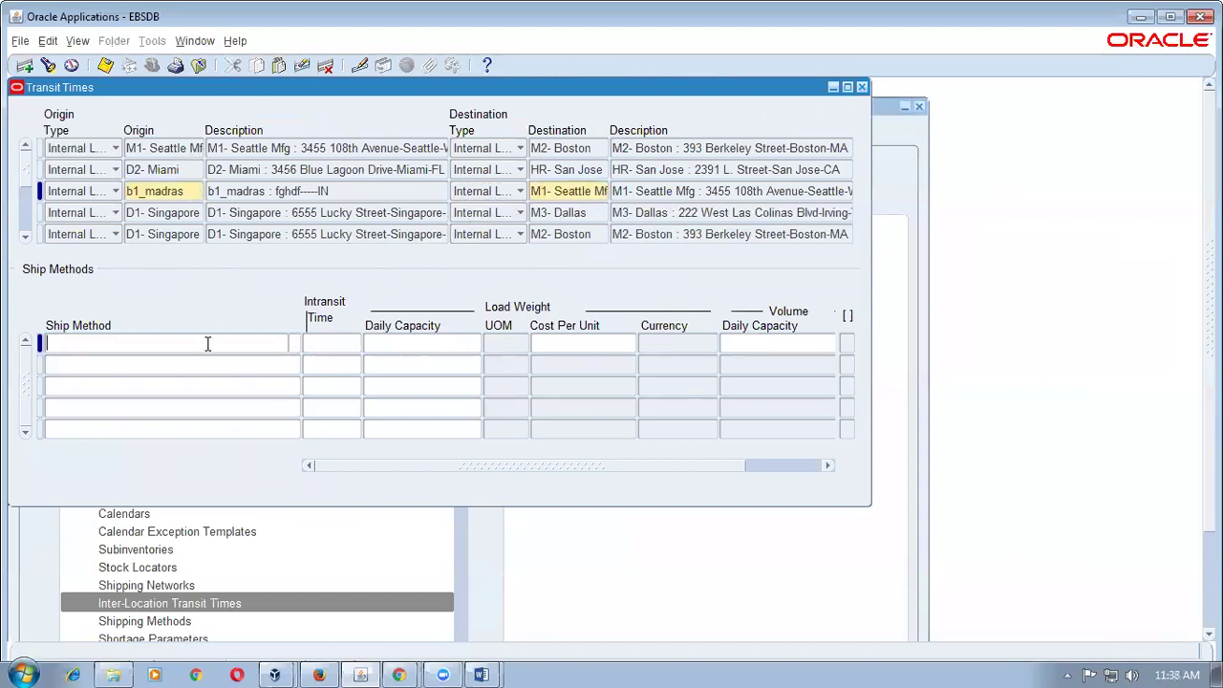
pyautogui.write('b11')
pyautogui.press('Tab')
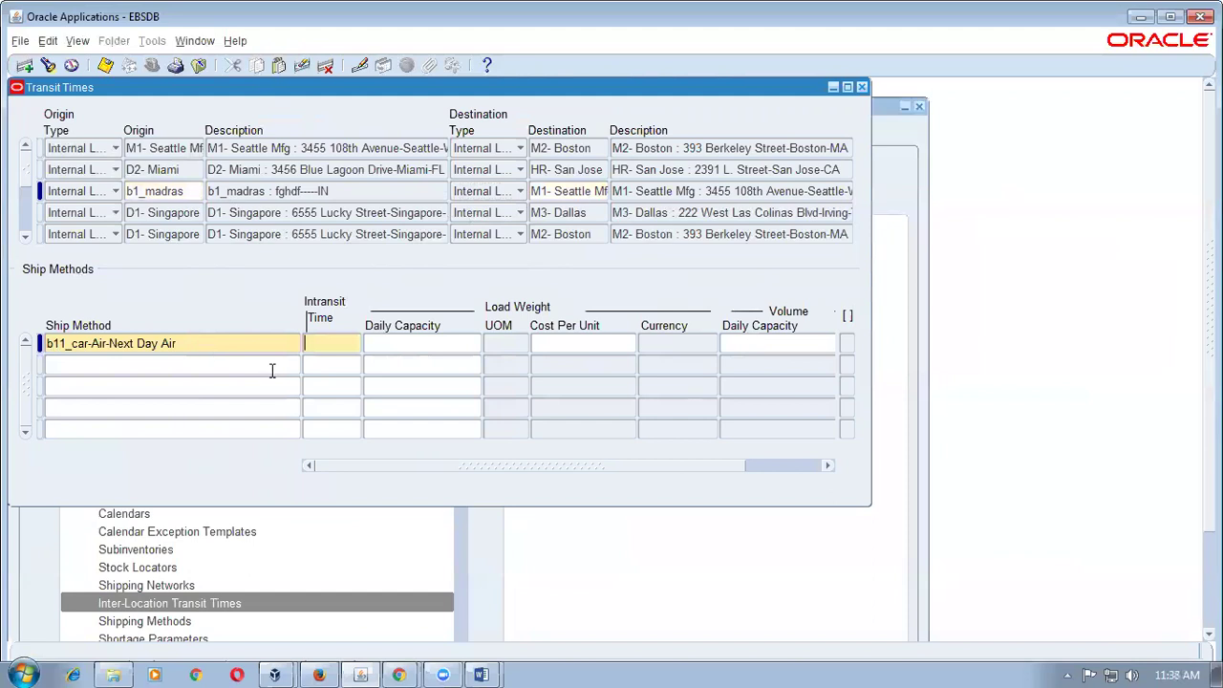
pyautogui.write('3')
pyautogui.click(419, 343)
pyautogui.write('1000')
pyautogui.press('Tab')
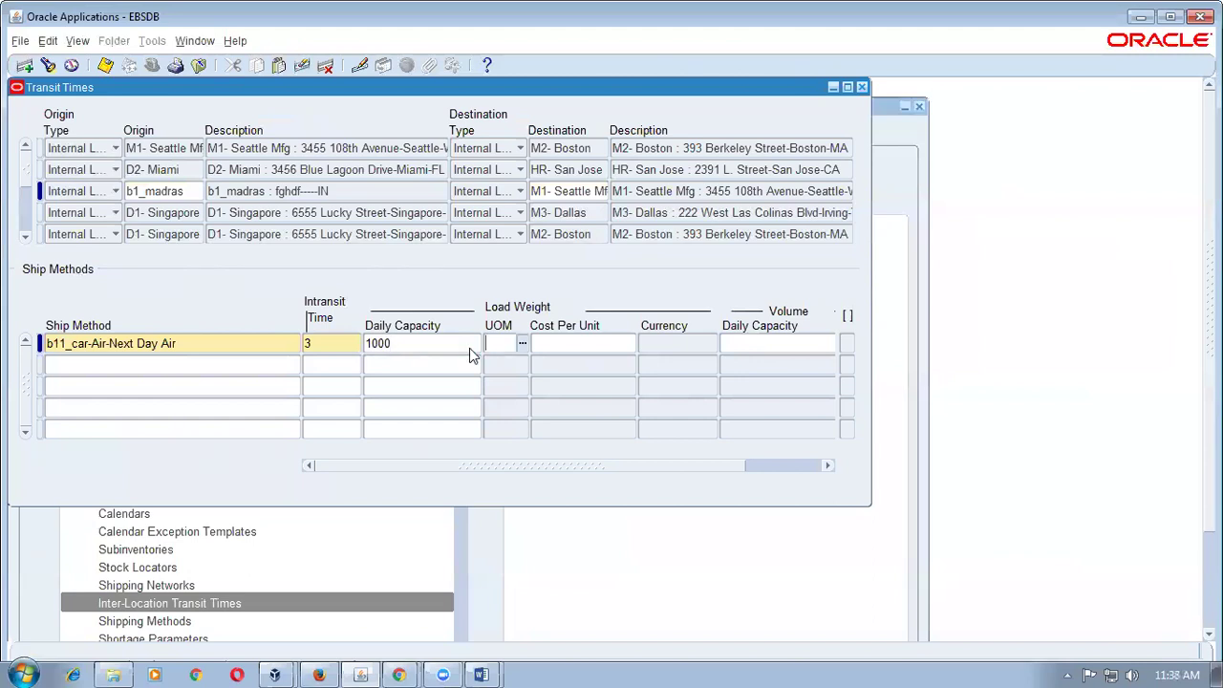
# - Set the ship method's load weight unit to KG (Kilogram) and its cost per unit to 1
pyautogui.write('Kg')
pyautogui.press('Tab')
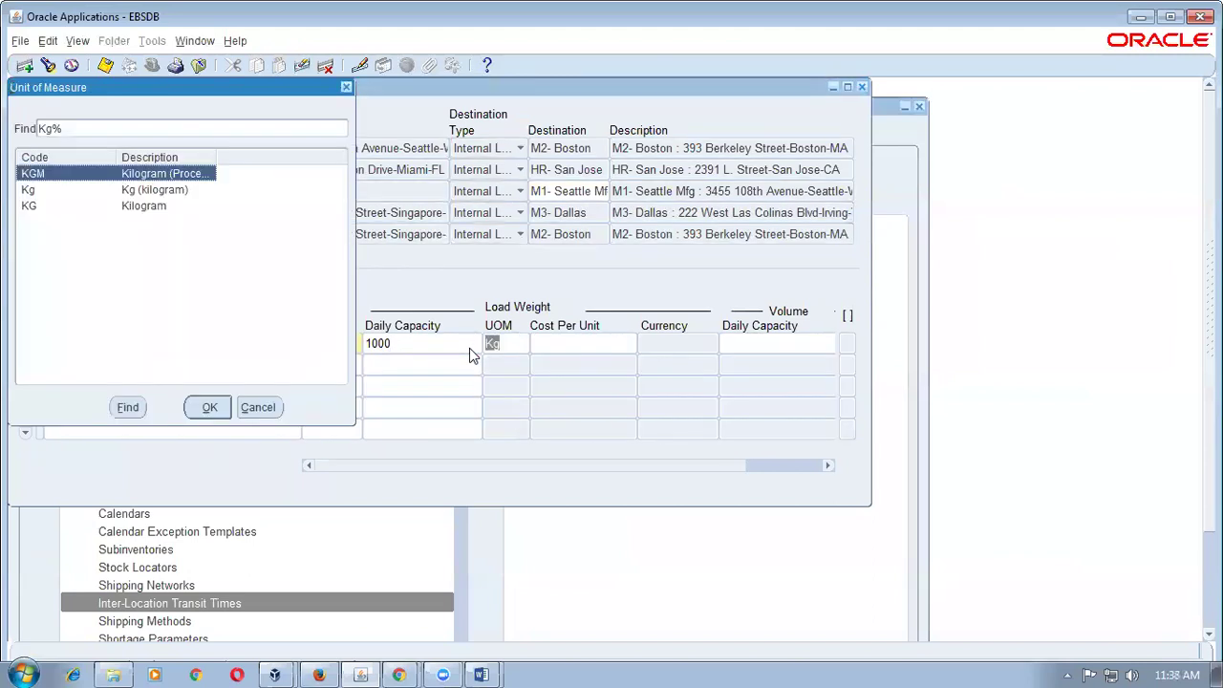
pyautogui.click(120, 205)
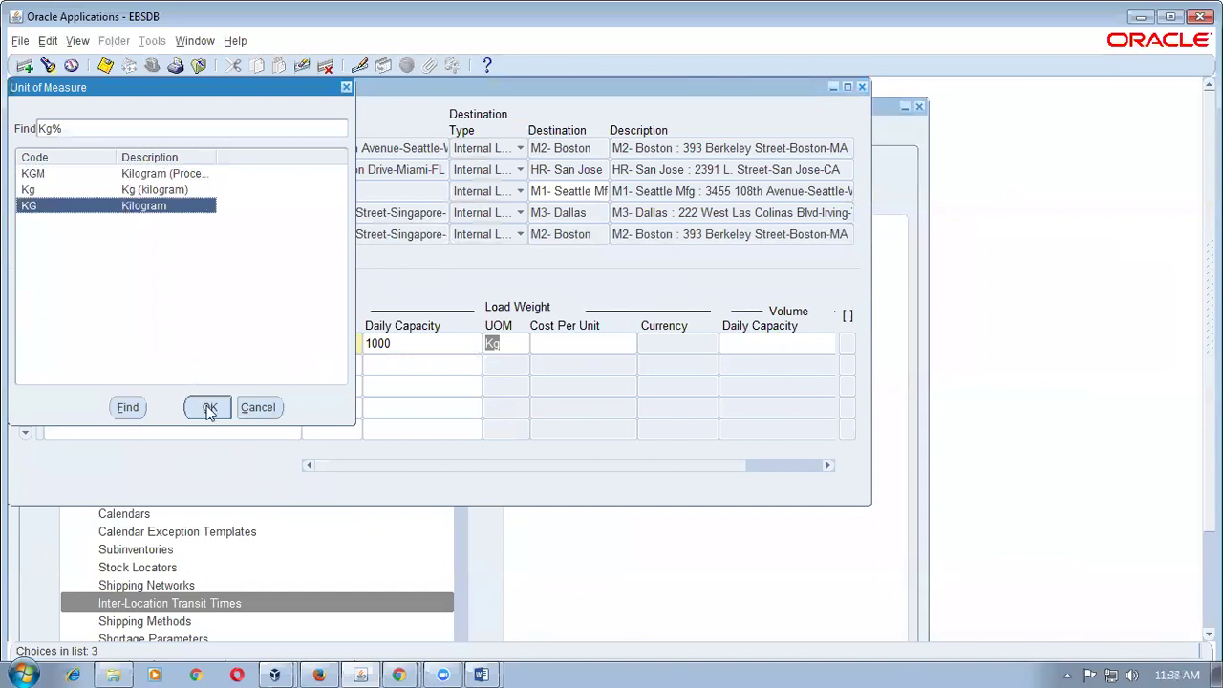
pyautogui.click(209, 407)
pyautogui.write('1')
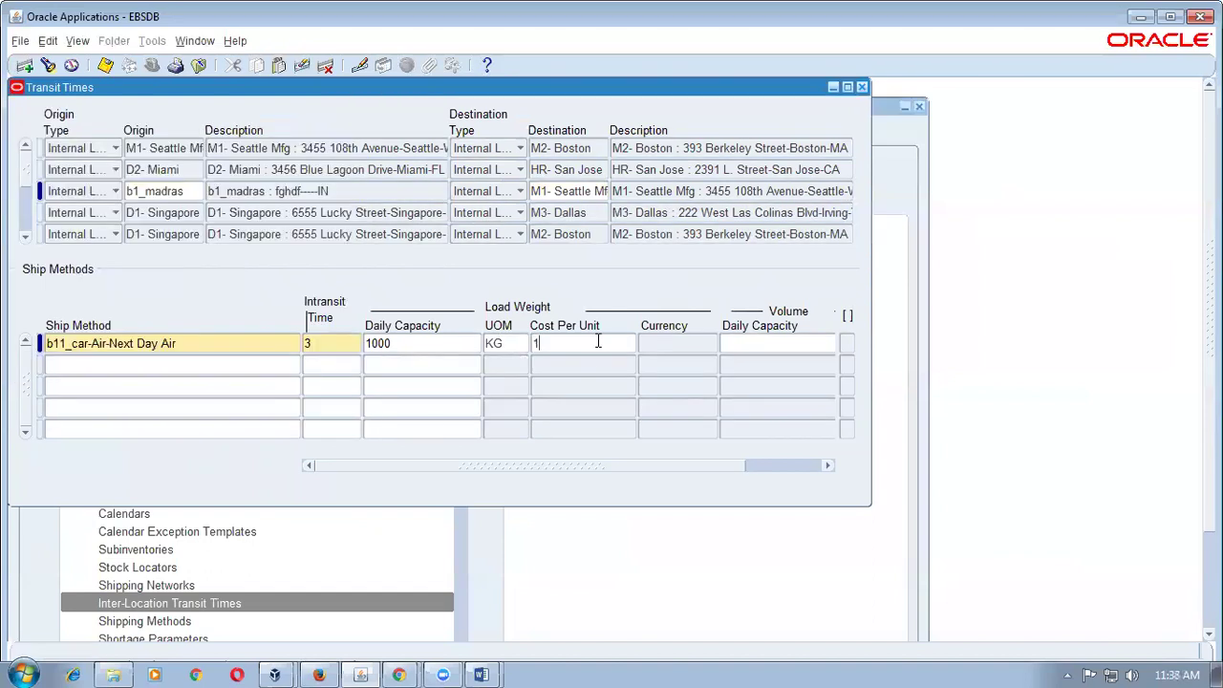
# - Set the ship method's volume daily capacity to 2000 with M3 as the unit of measure
pyautogui.click(745, 346)
pyautogui.click(568, 346)
pyautogui.moveTo(562, 472); pyautogui.dragTo(602, 475)
pyautogui.click(667, 346)
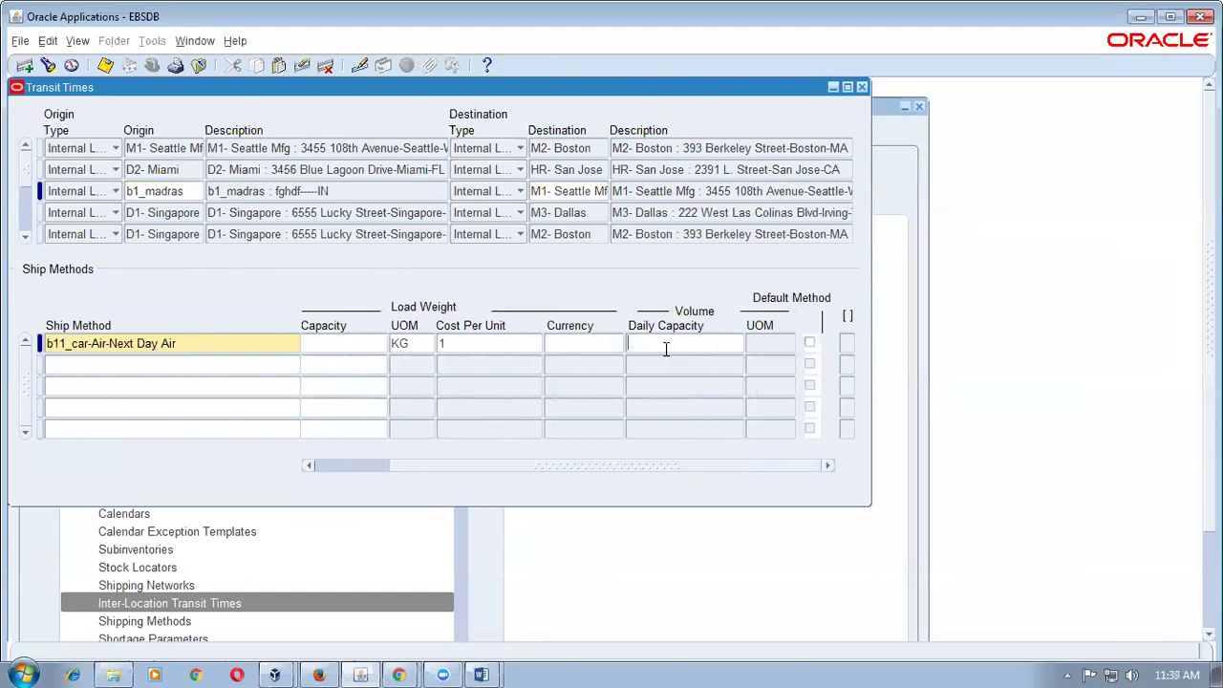
pyautogui.write('2000')
pyautogui.press('Tab')
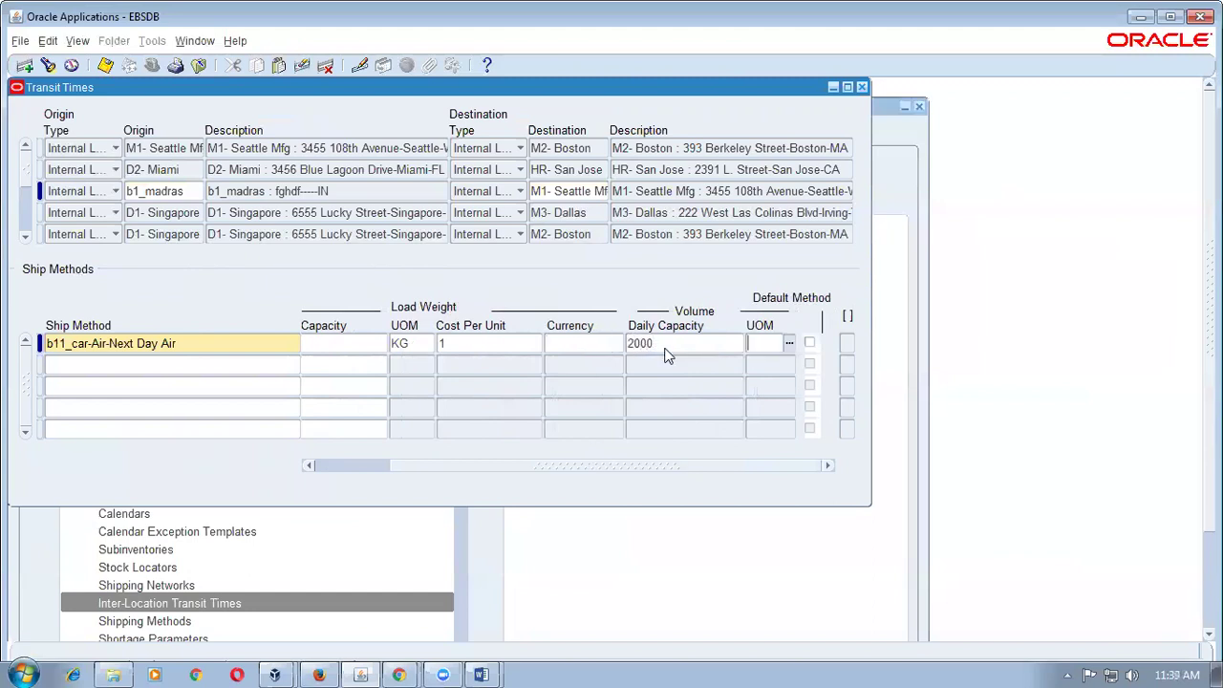
pyautogui.write('Cu')
pyautogui.press('Tab')
pyautogui.write('M3')
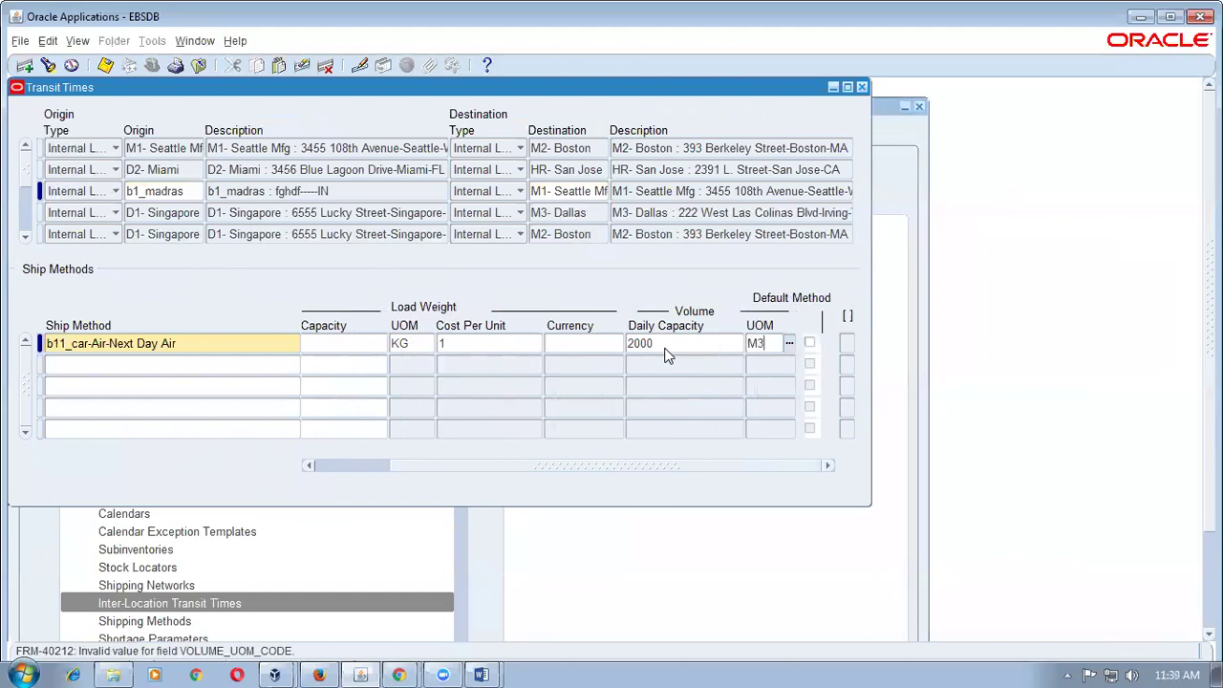
pyautogui.press('Tab')
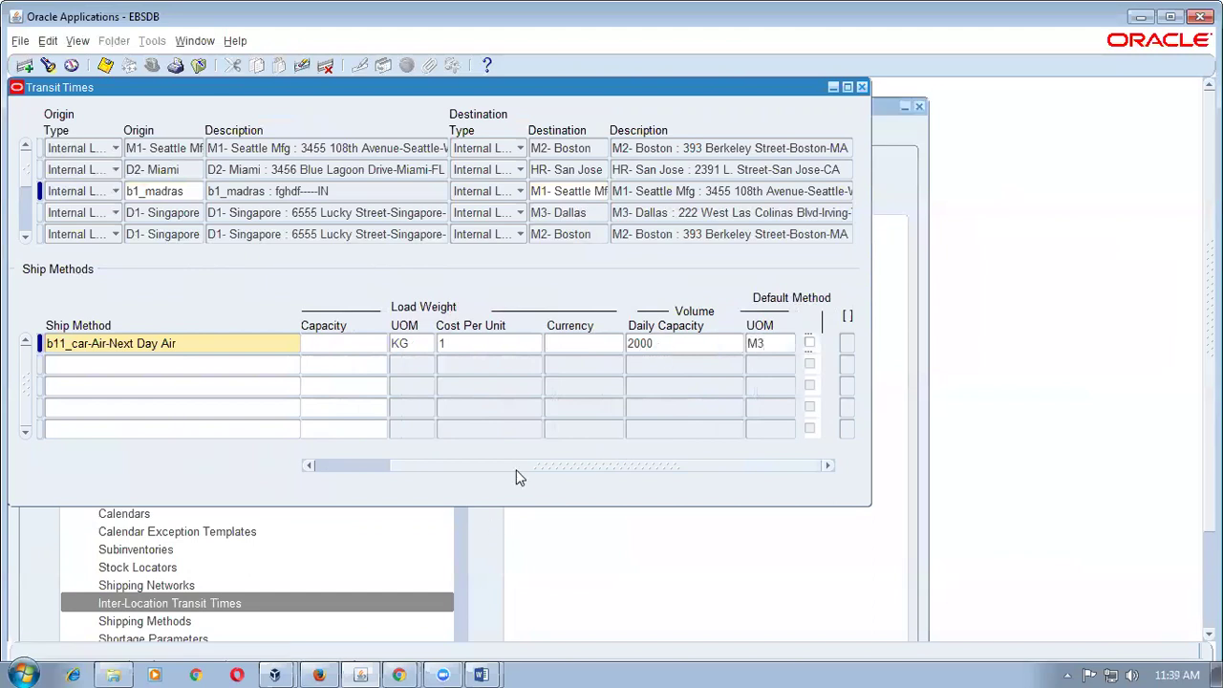
# - Check the ship method's volume, currency and name fields, and save the transit time record
pyautogui.doubleClick(674, 344)
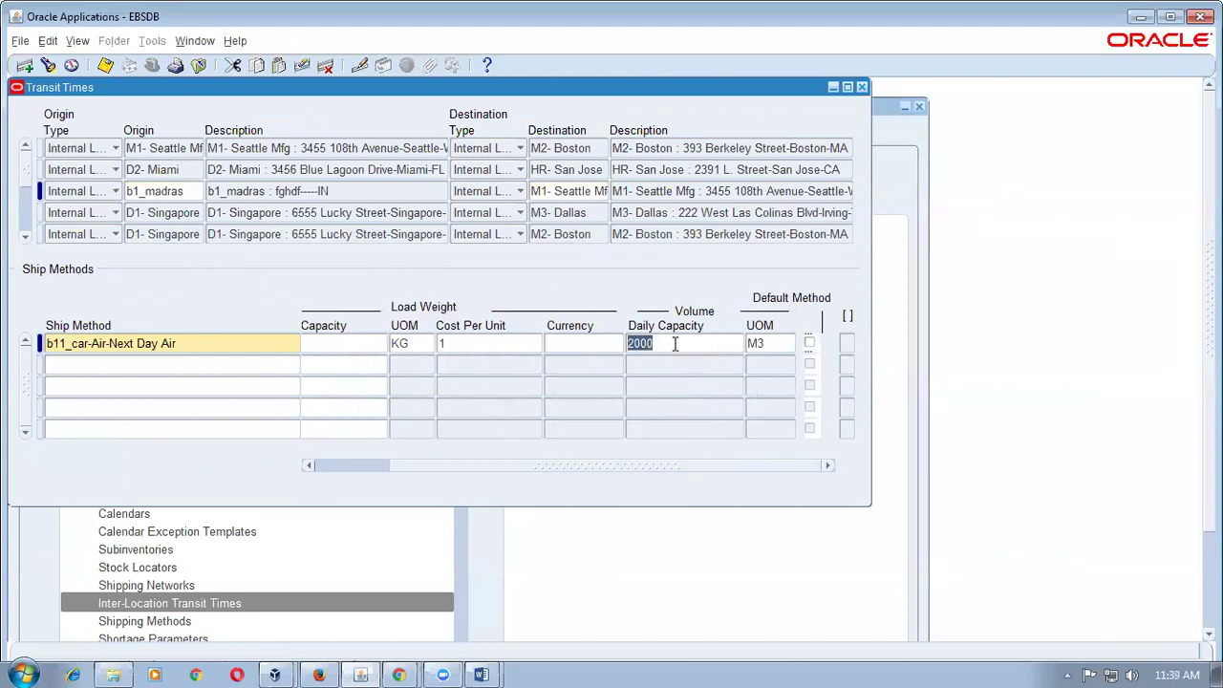
pyautogui.click(581, 346)
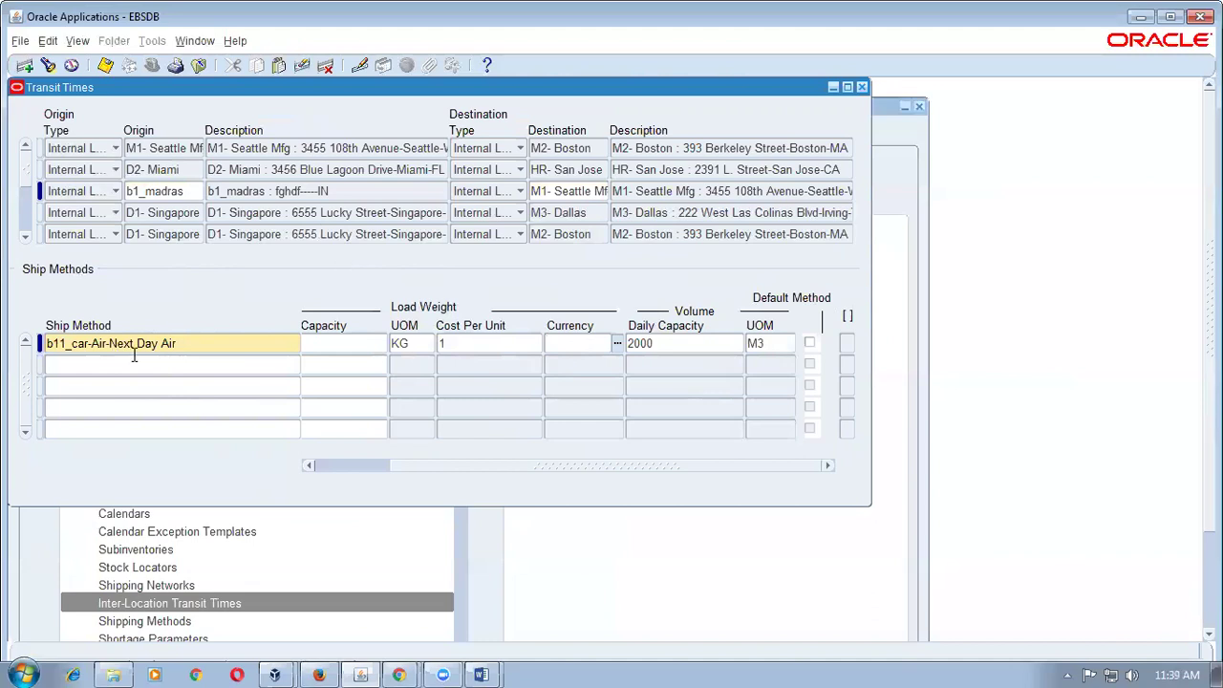
pyautogui.click(236, 338)
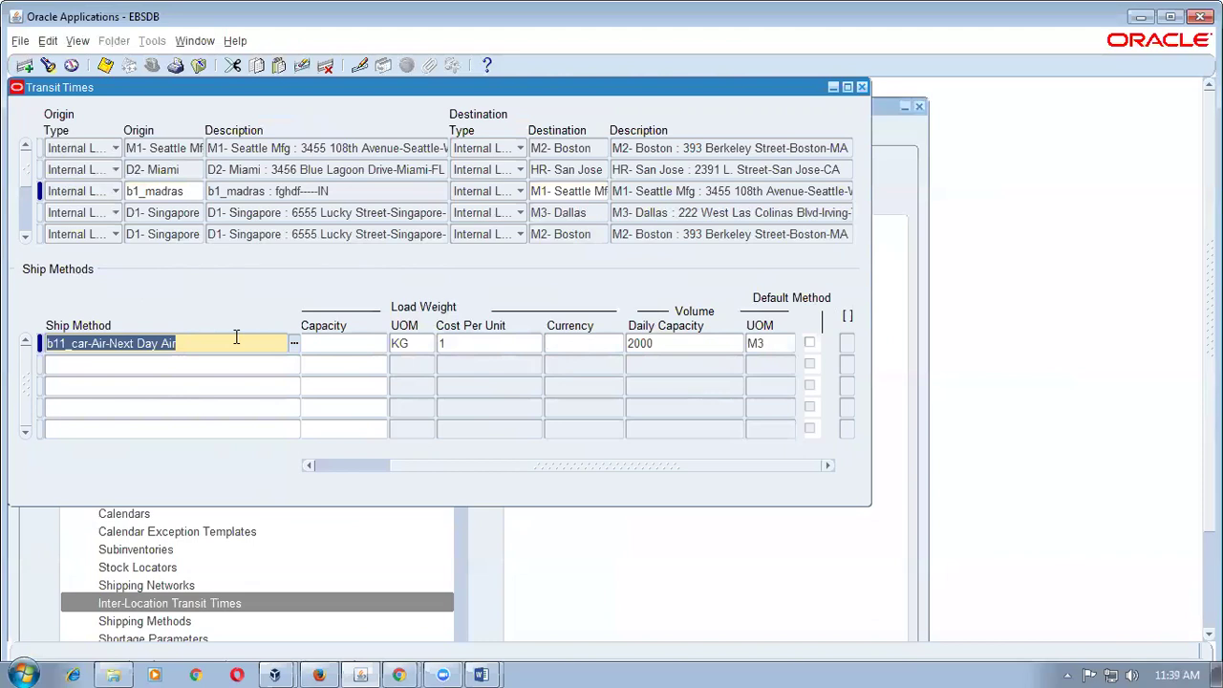
pyautogui.click(200, 392)
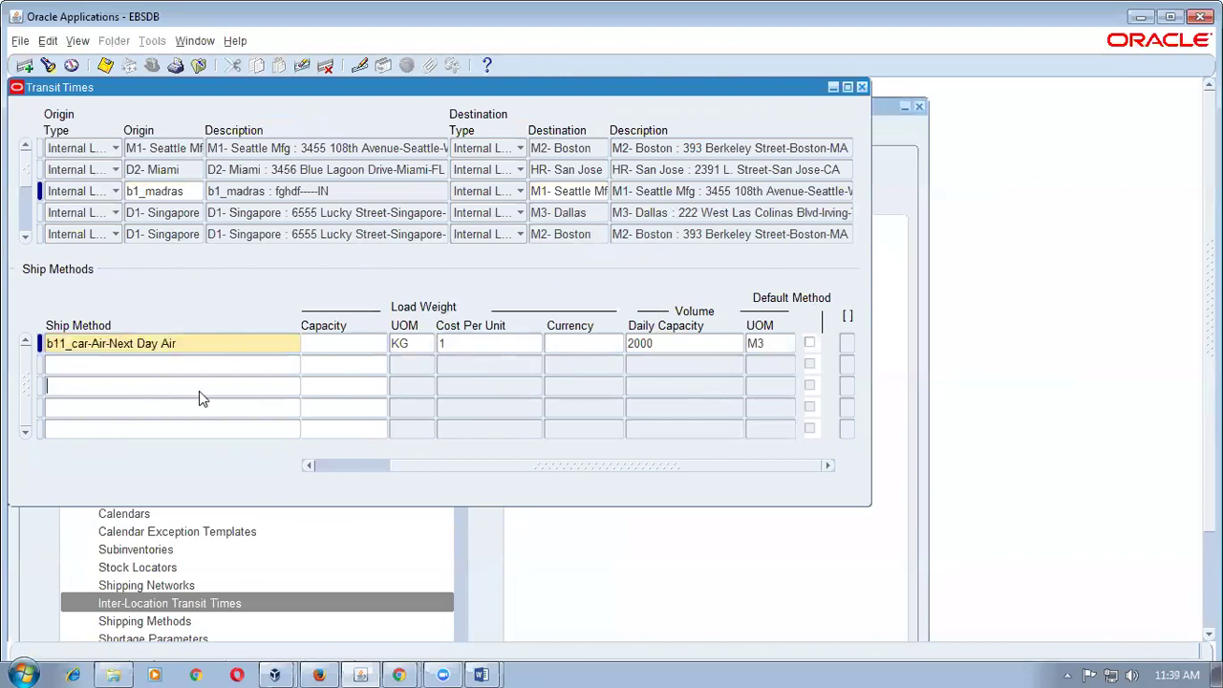
pyautogui.click(214, 340)
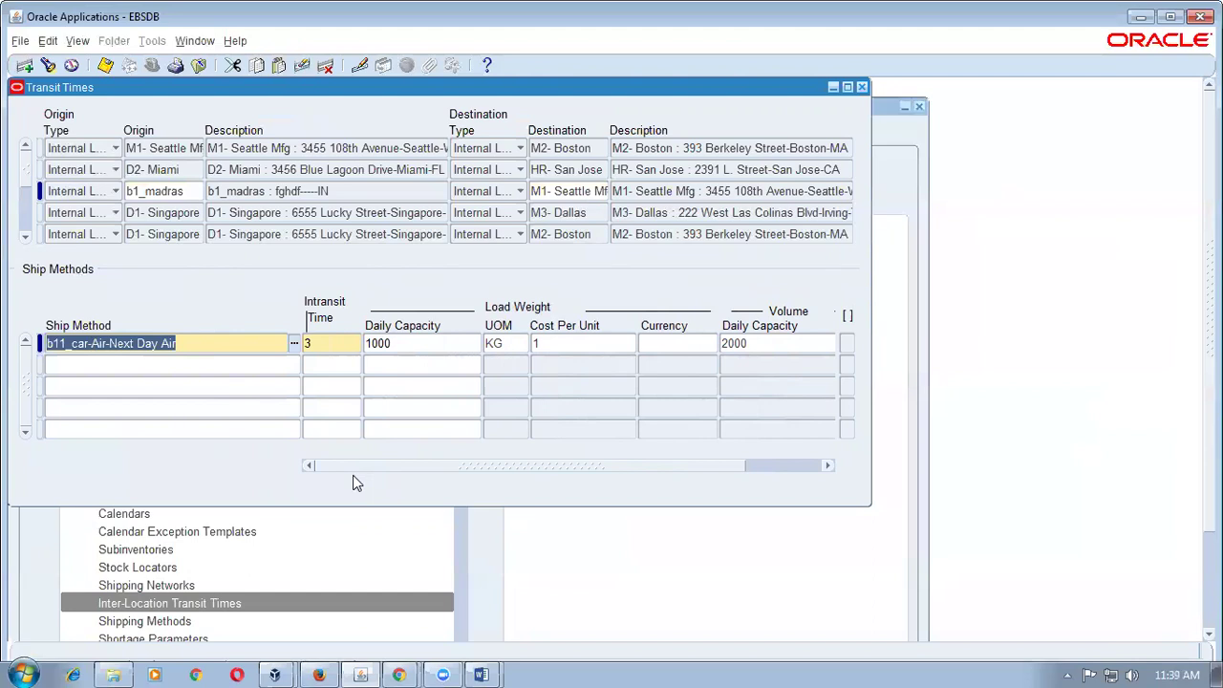
pyautogui.hotkey('ctrl', 's')
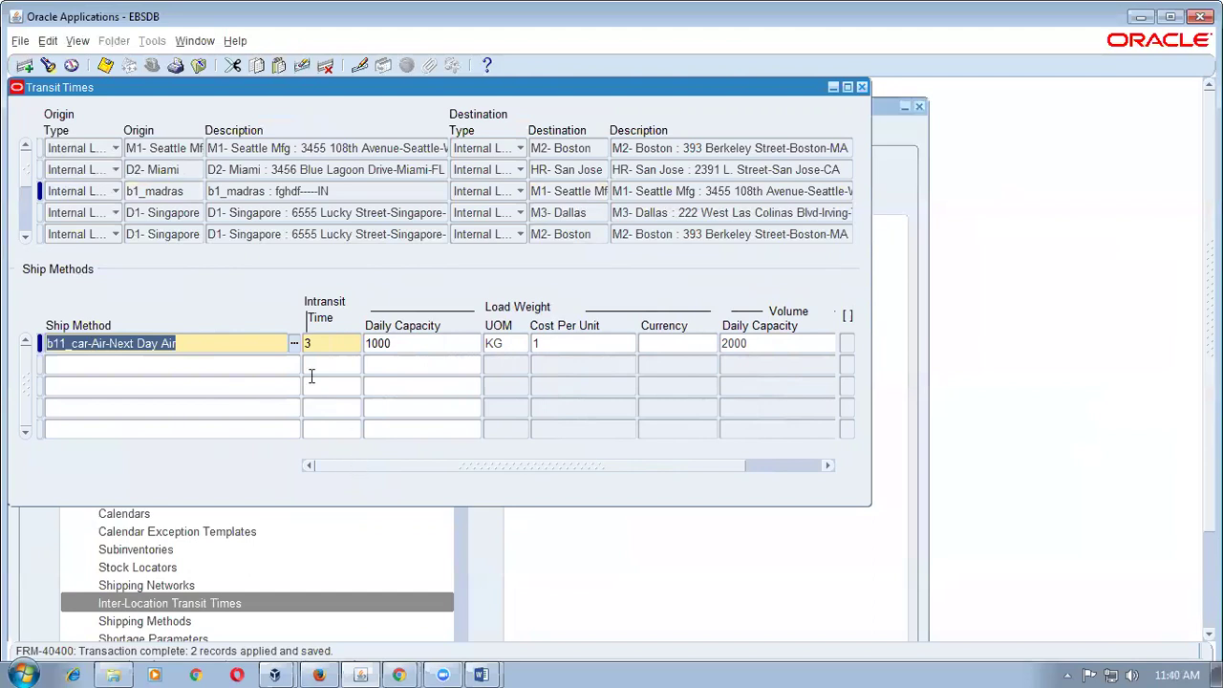
# - Check the saved intransit time and ship method, and close the Transit Times form
pyautogui.click(319, 346)
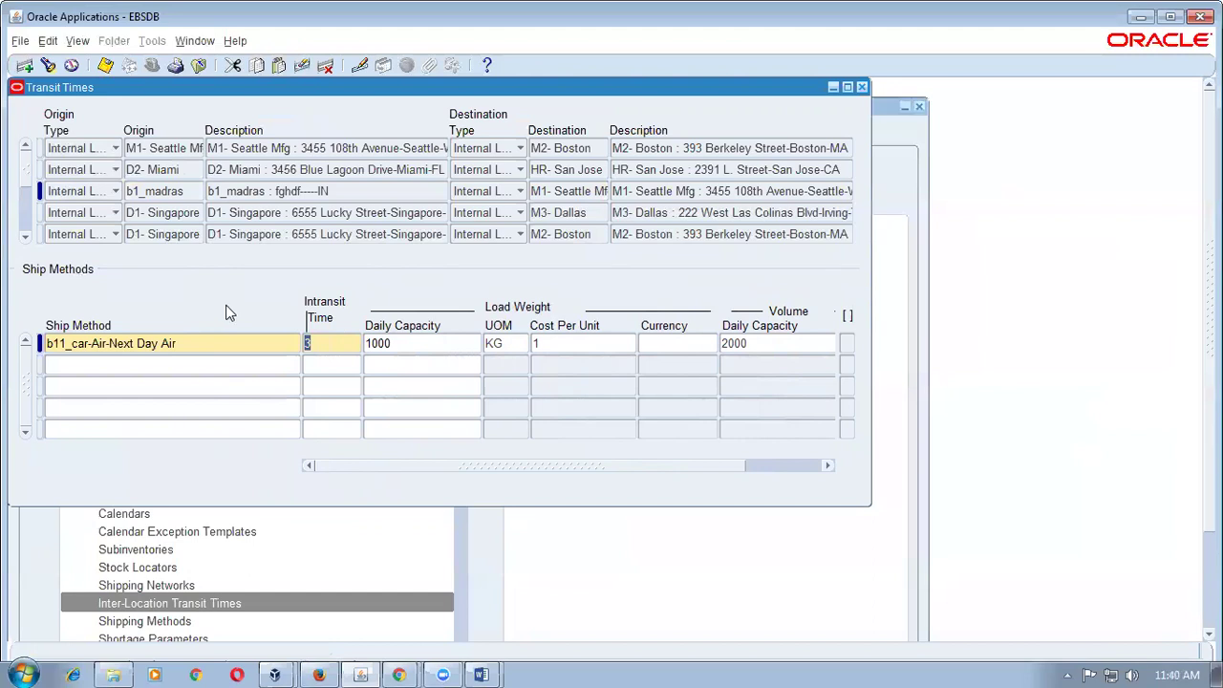
pyautogui.click(228, 350)
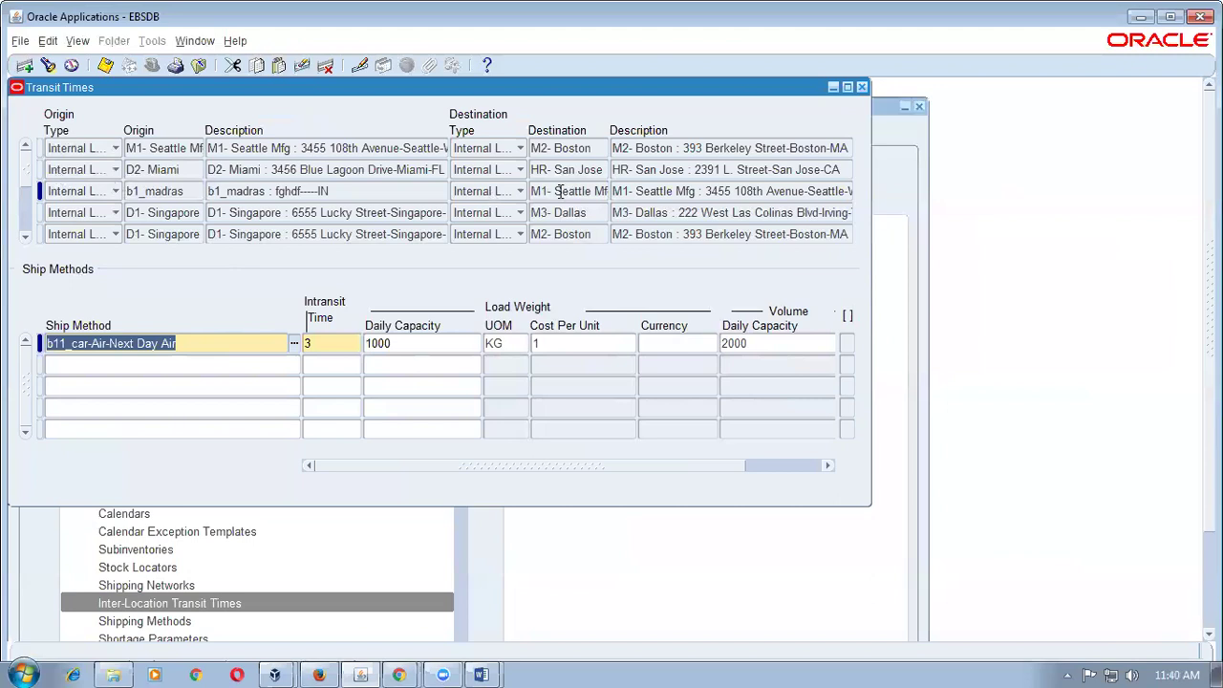
pyautogui.click(862, 88)
pyautogui.click(42, 364)
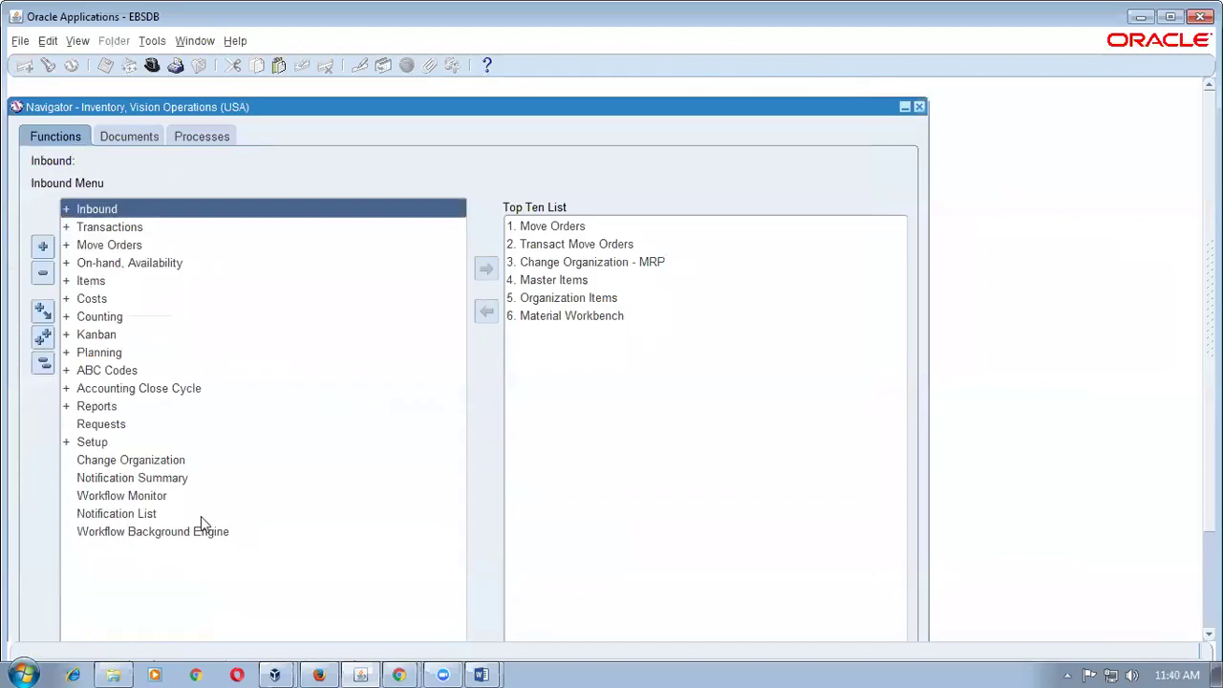
# - Glance at the IOT_Intransit Word diagram, return to Oracle Applications, and open the Shipping Networks form for organization b11 (b1_hyd_org)
pyautogui.hotkey('alt', 'Tab')
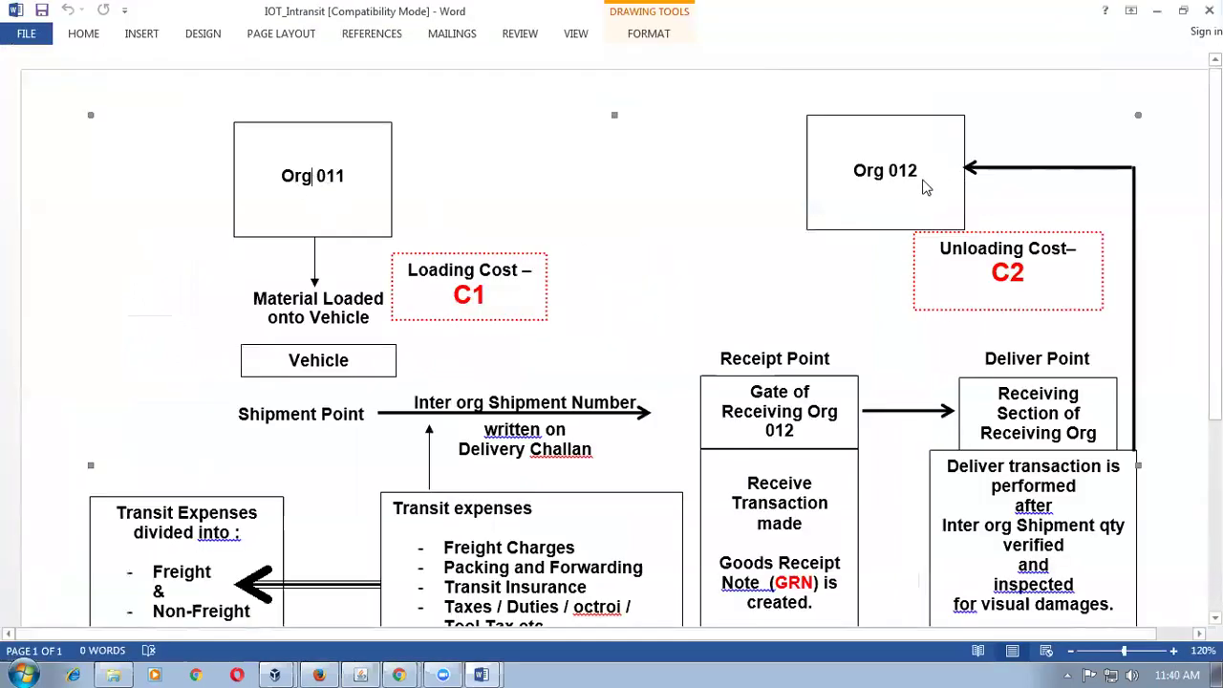
pyautogui.hotkey('alt', 'Tab')
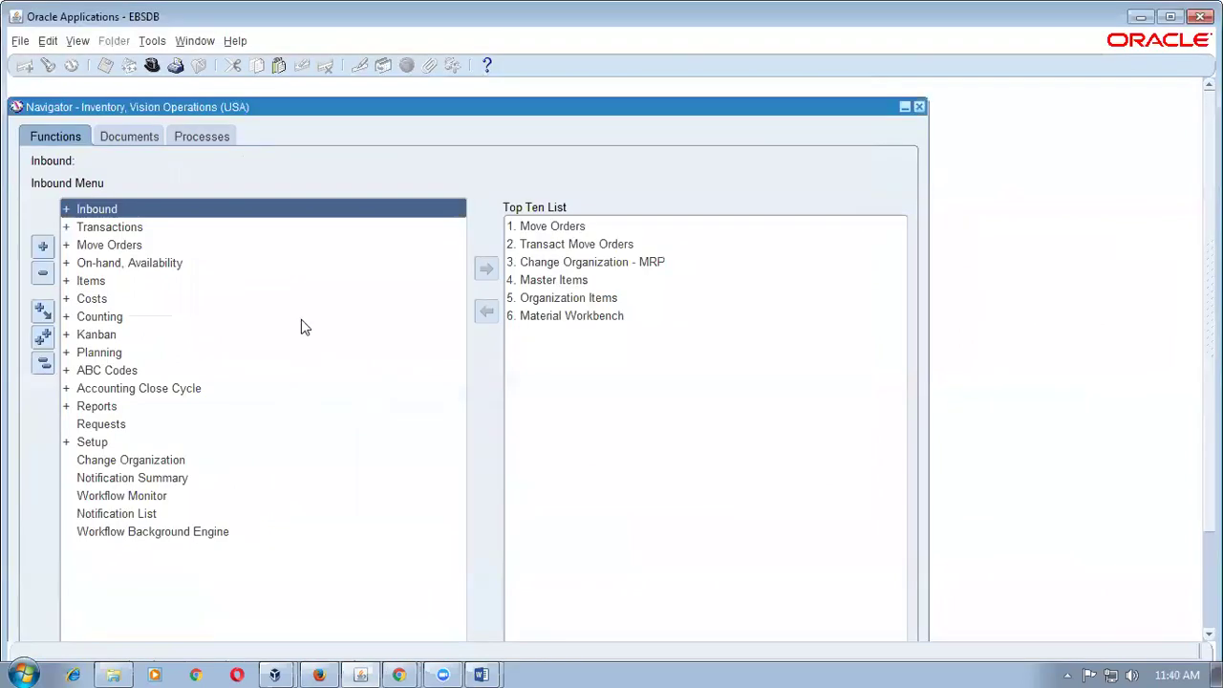
pyautogui.write('h')
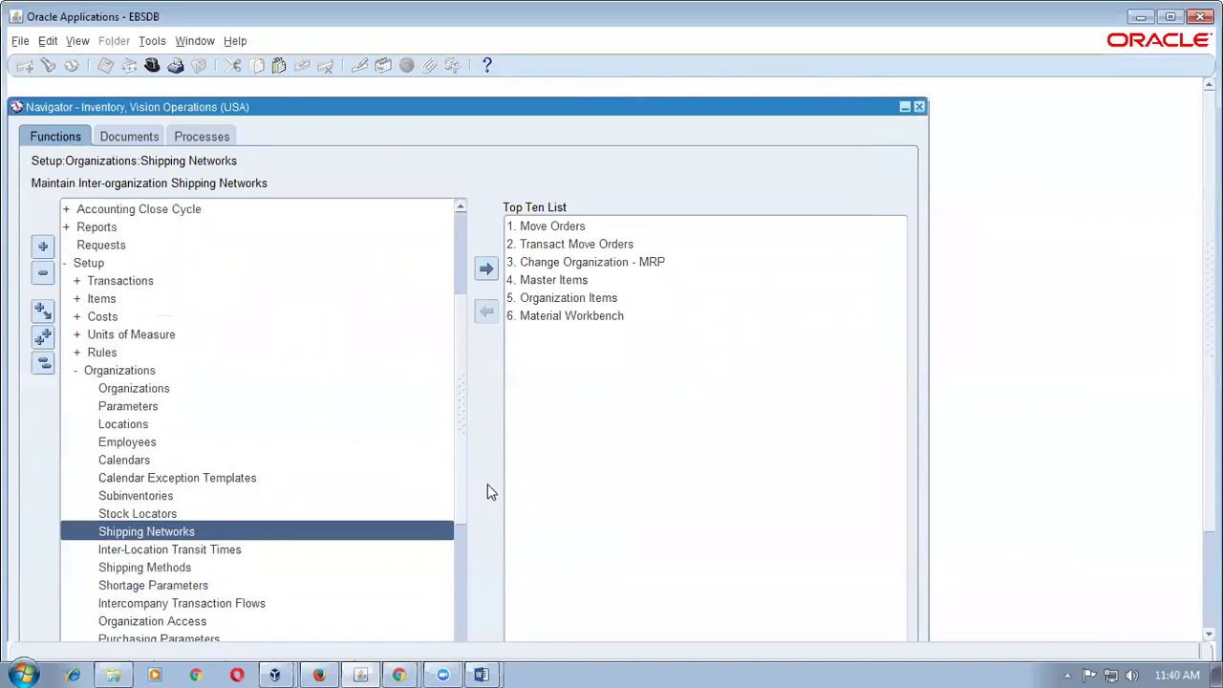
pyautogui.doubleClick(180, 533)
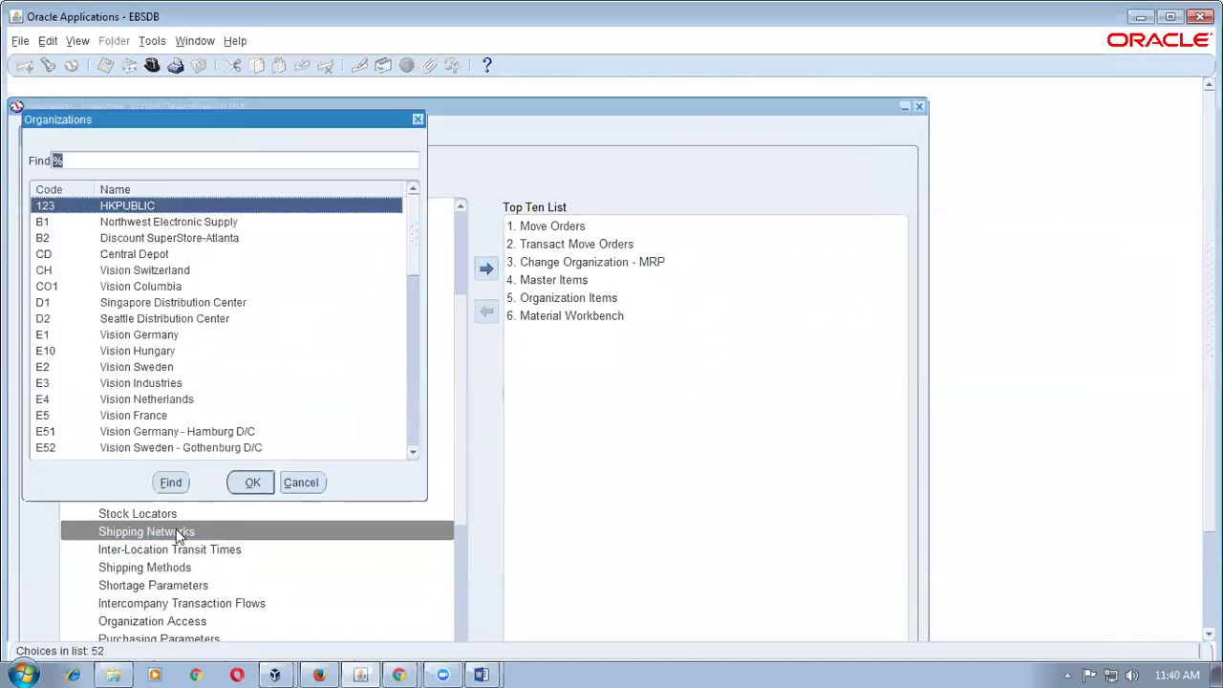
pyautogui.write('b')
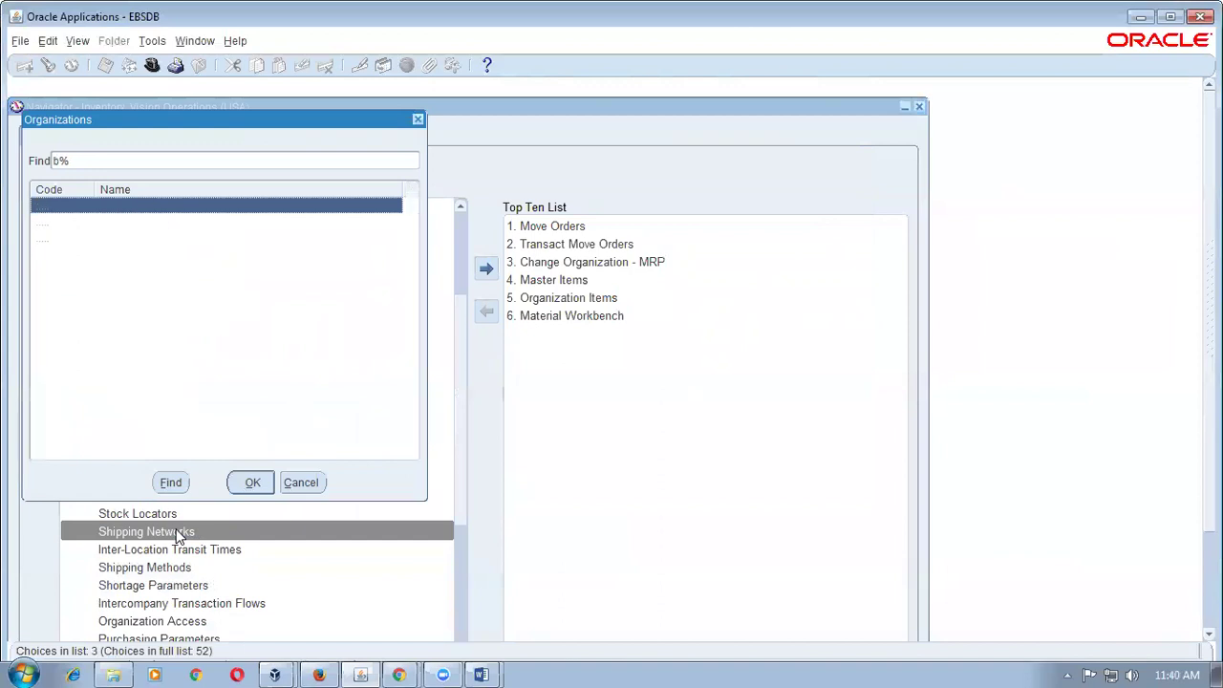
pyautogui.press('Down')
pyautogui.press('Down')
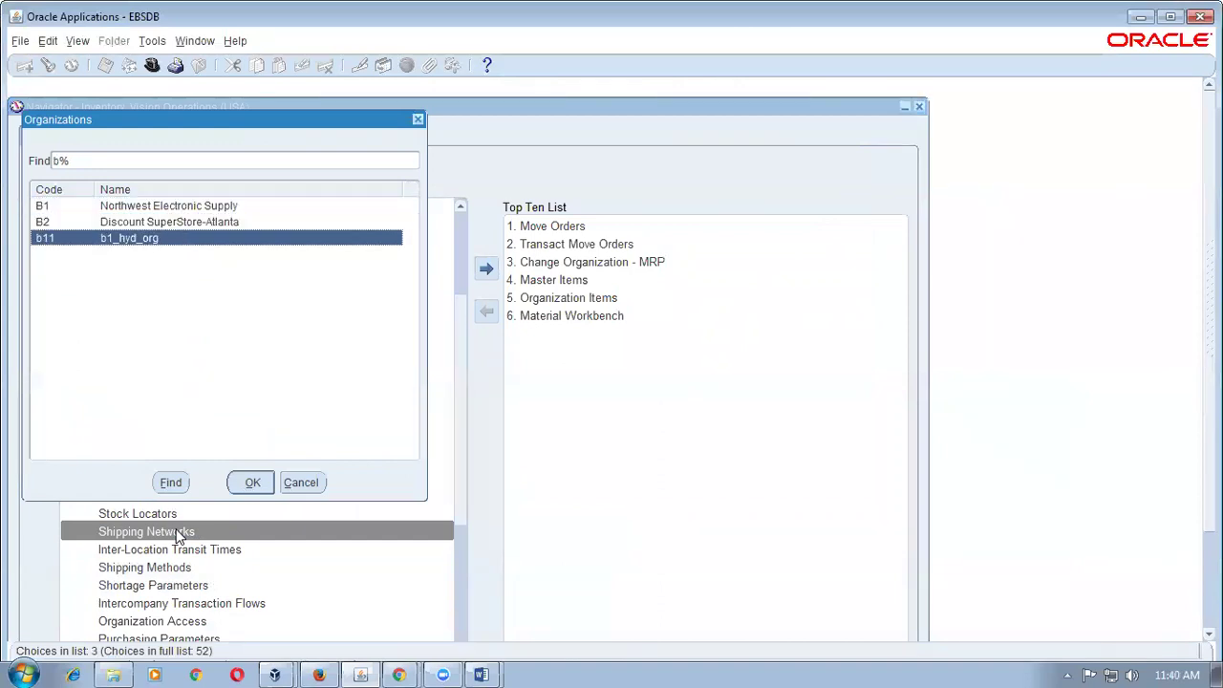
pyautogui.press('Return')
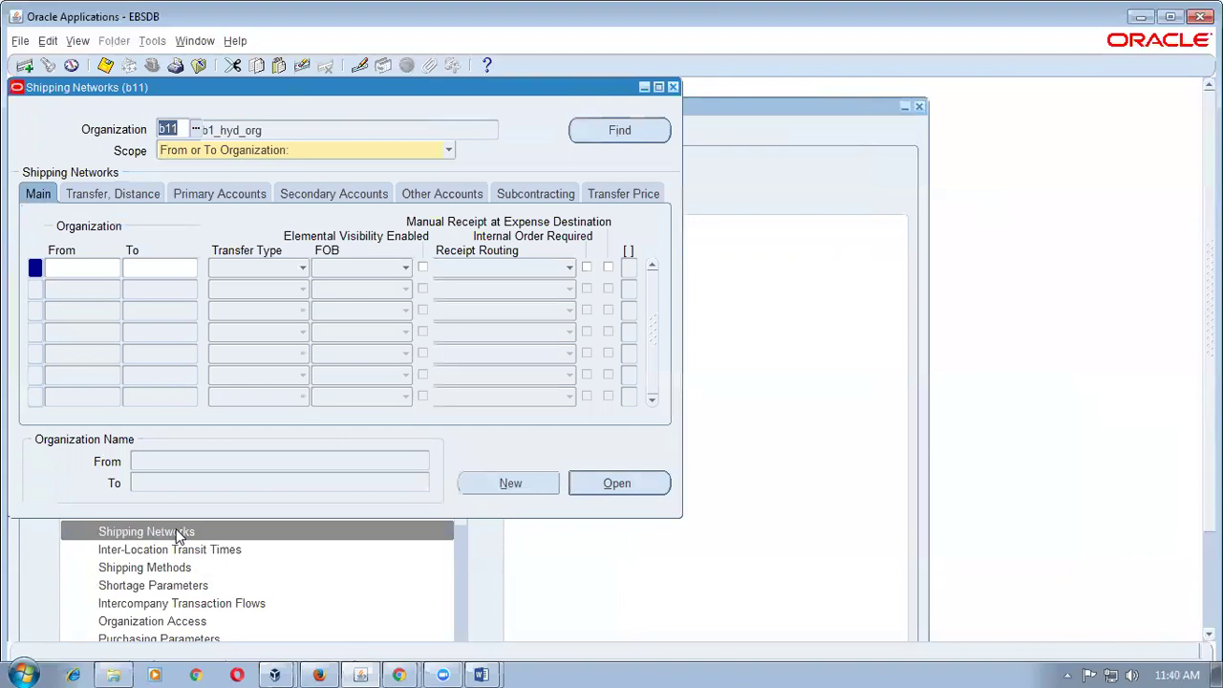
# - Set the b11 to M1 line's transfer type to Intransit with FOB Receipt, and switch to the IOT_Intransit Word document
pyautogui.click(63, 274)
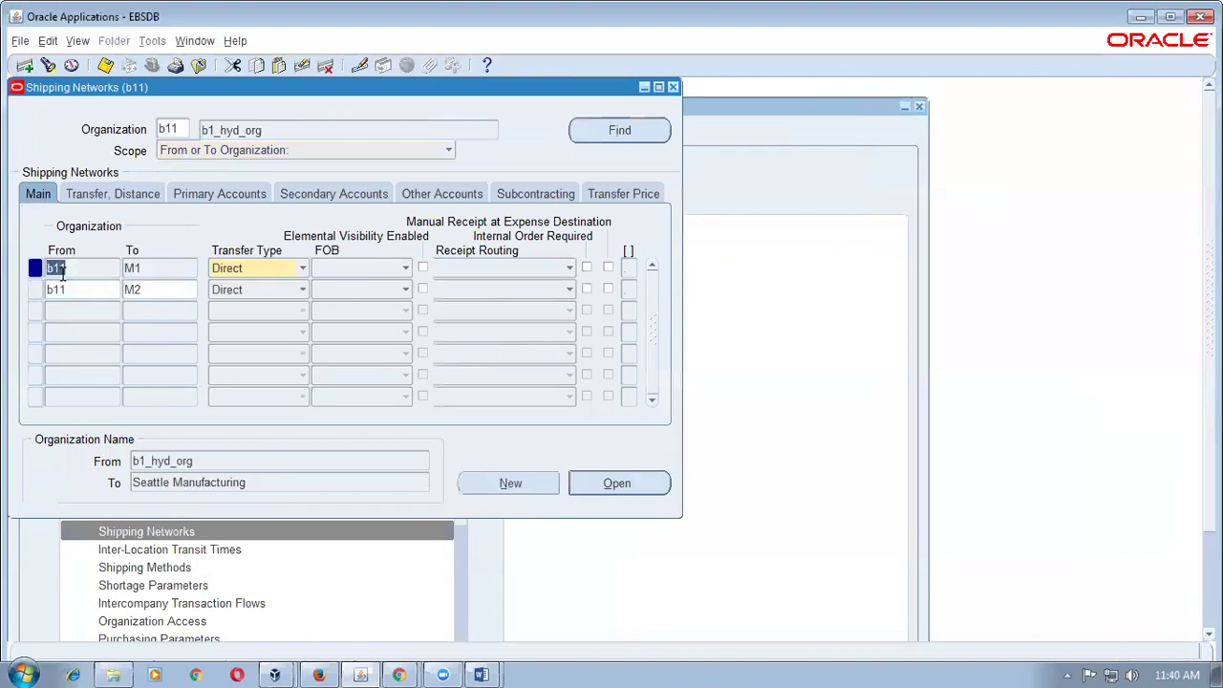
pyautogui.click(177, 271)
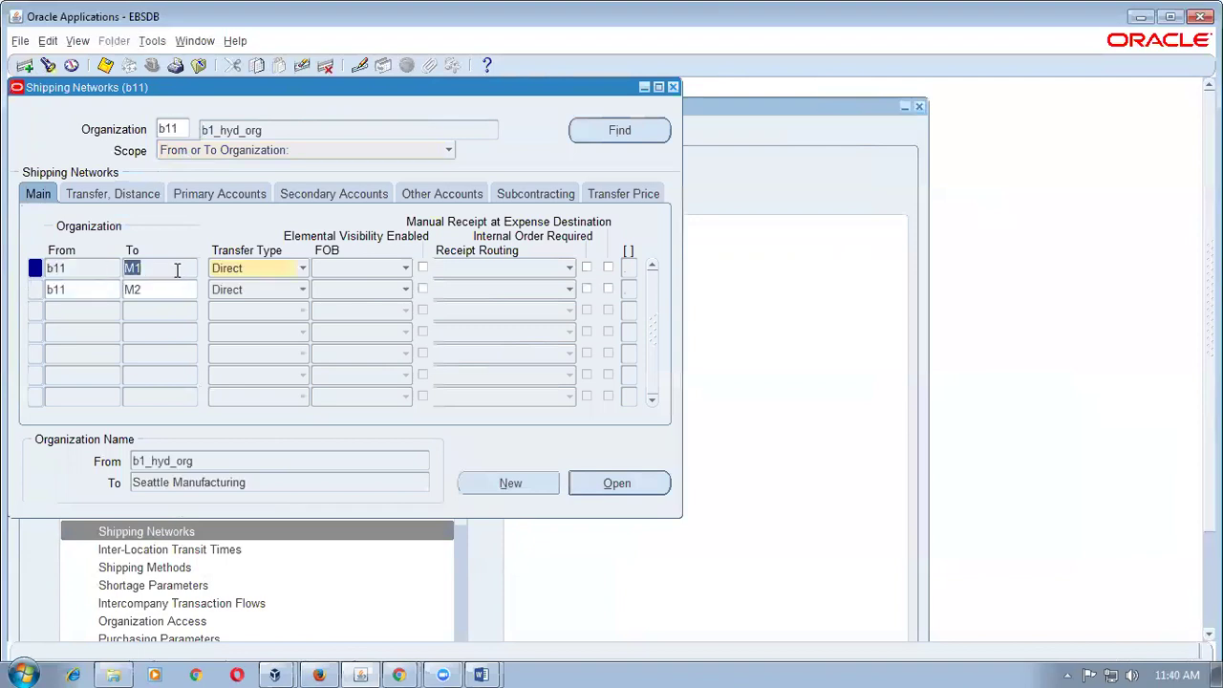
pyautogui.click(248, 271)
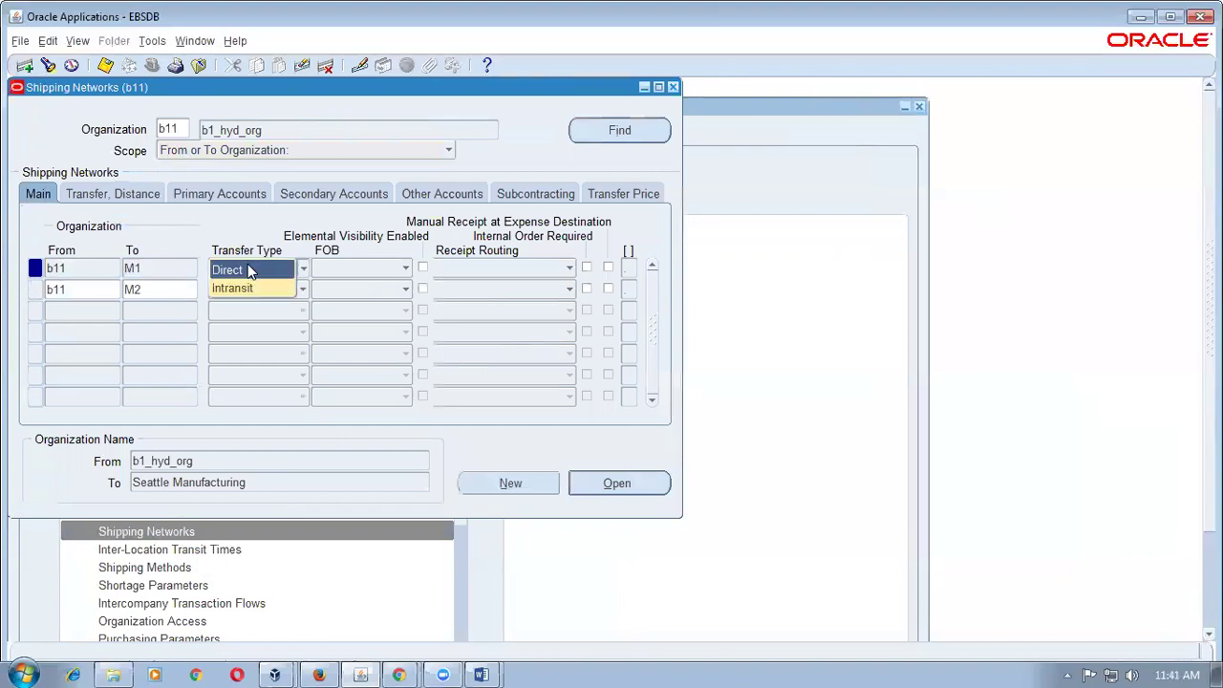
pyautogui.click(250, 289)
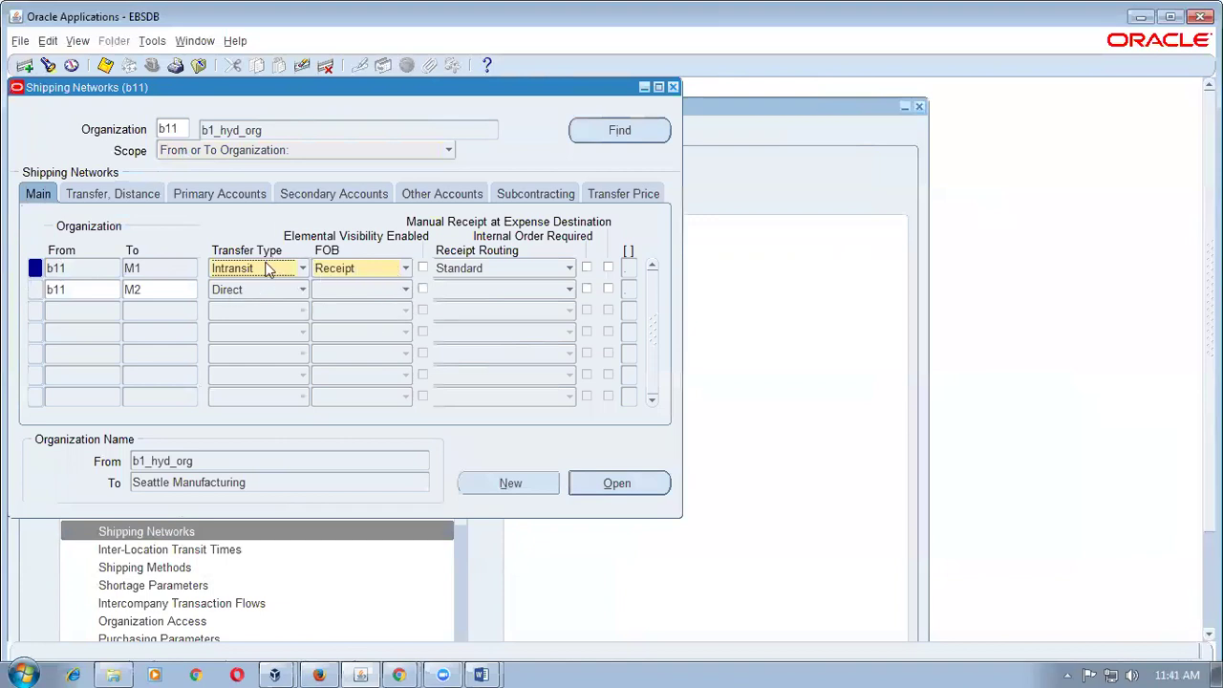
pyautogui.click(367, 271)
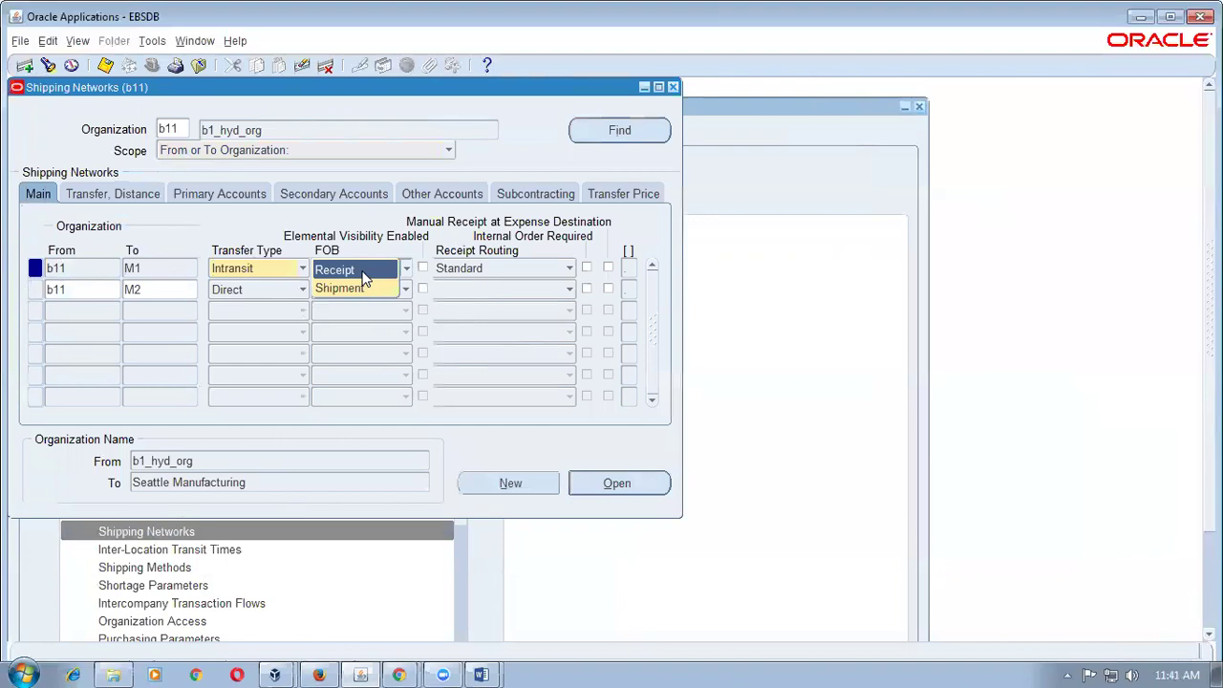
pyautogui.click(366, 272)
pyautogui.hotkey('alt', 'Tab')
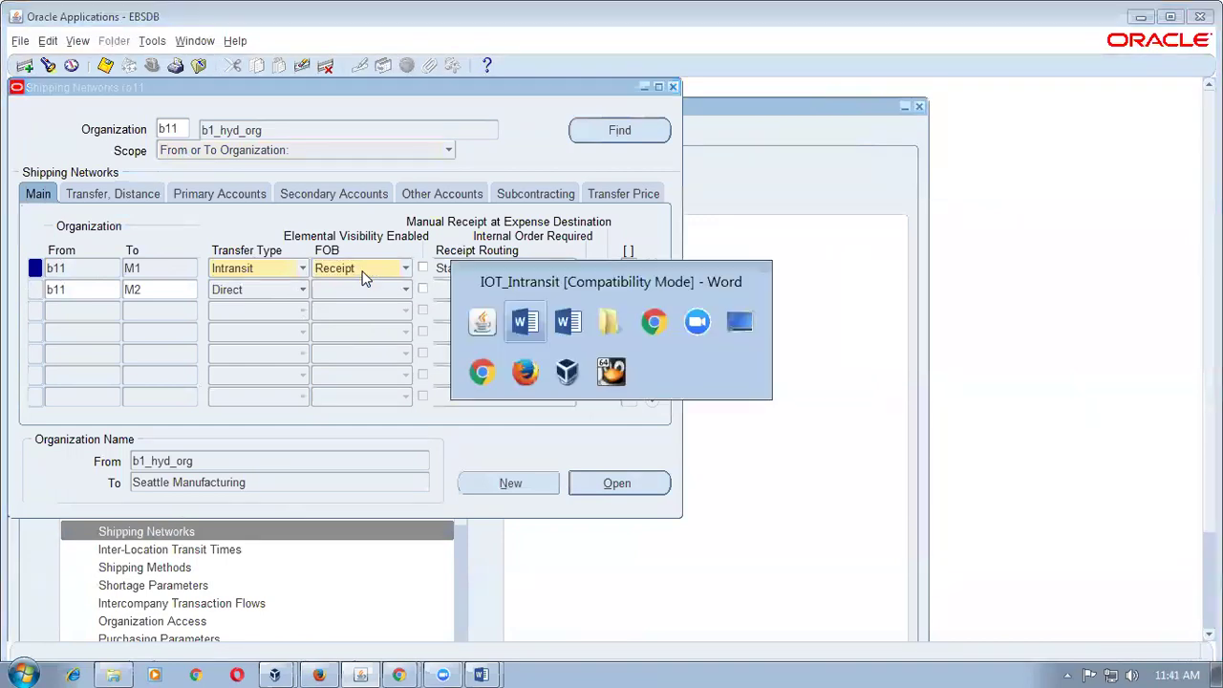
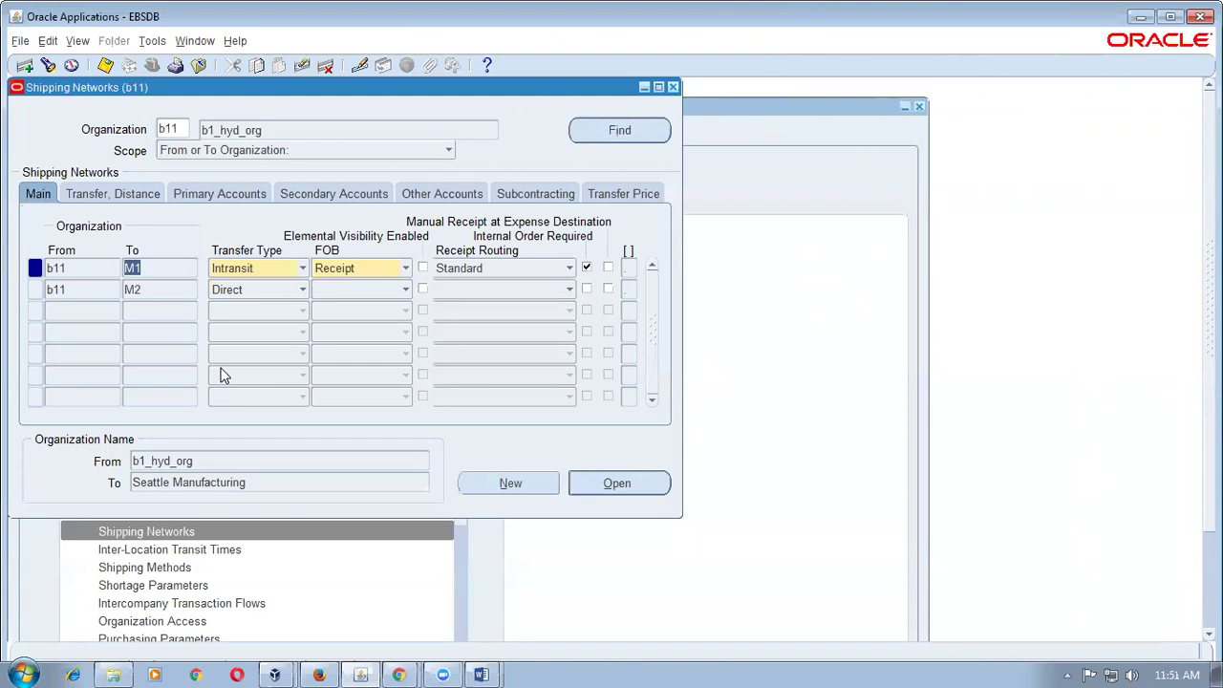
# - Clear and re-enable Internal Order Required on the b11 to M1 line while reviewing its From and To organizations
pyautogui.click(586, 270)
pyautogui.click(84, 269)
pyautogui.click(164, 270)
pyautogui.click(88, 268)
pyautogui.click(157, 268)
pyautogui.click(98, 268)
pyautogui.click(152, 268)
pyautogui.click(588, 269)
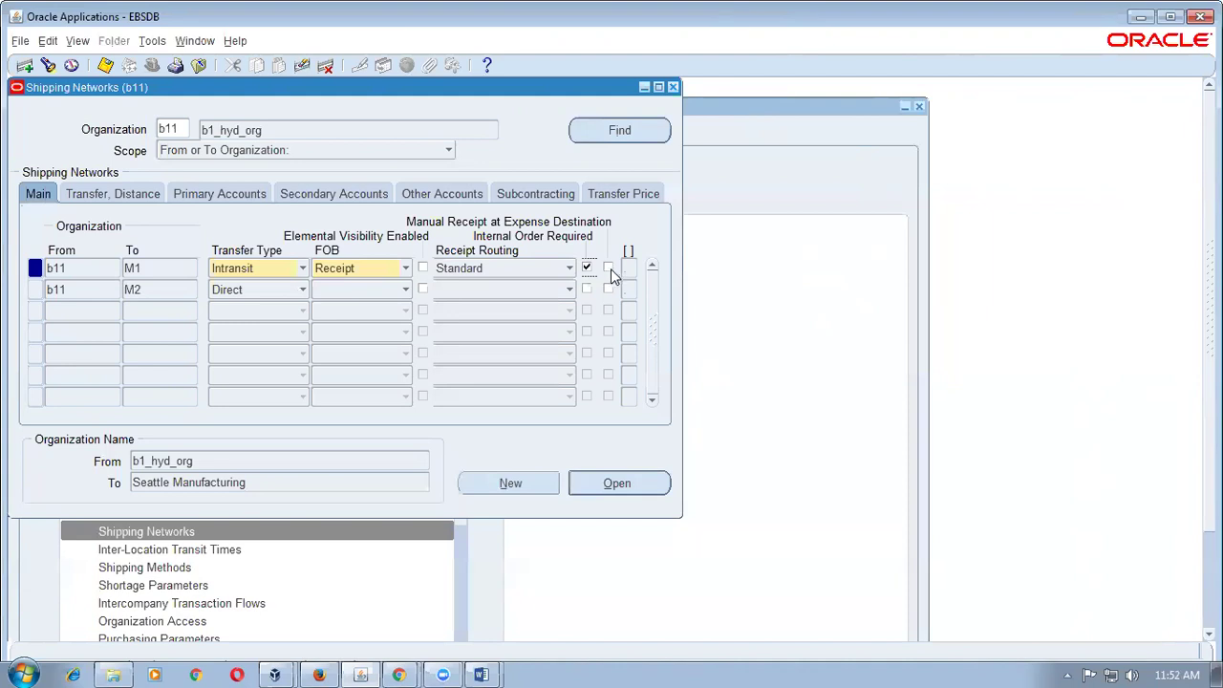
# - Set the transfer charge type of the b11 to M1 line to Requested value
pyautogui.click(108, 196)
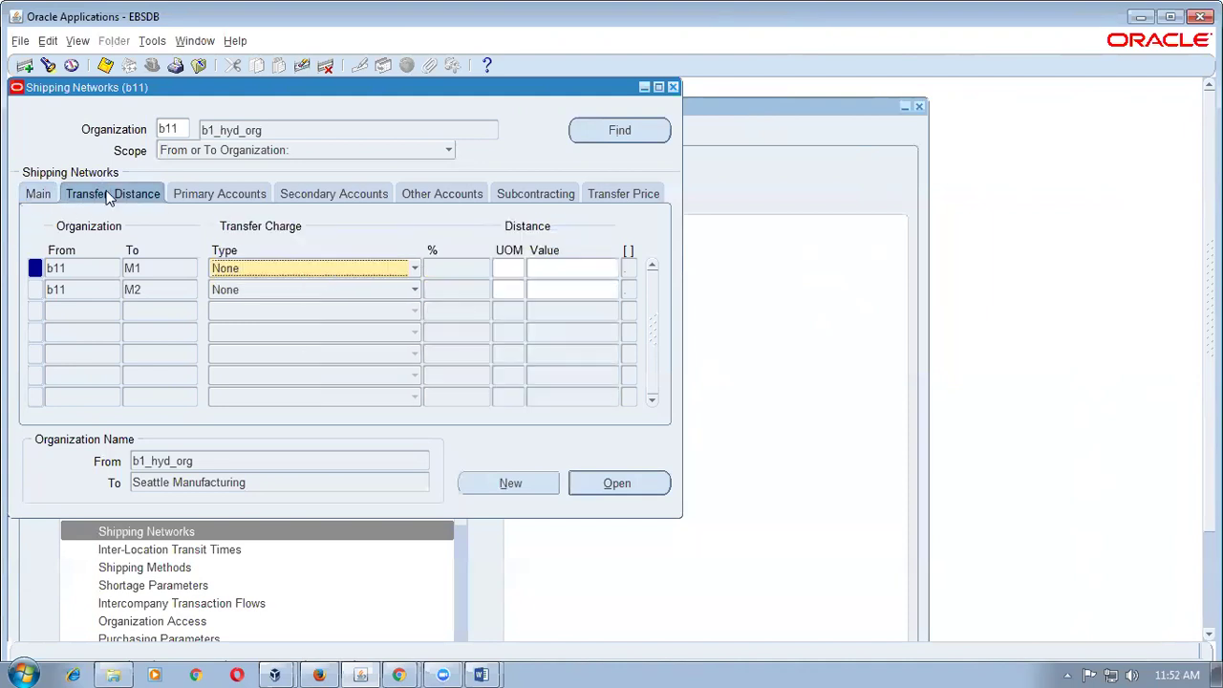
pyautogui.click(273, 271)
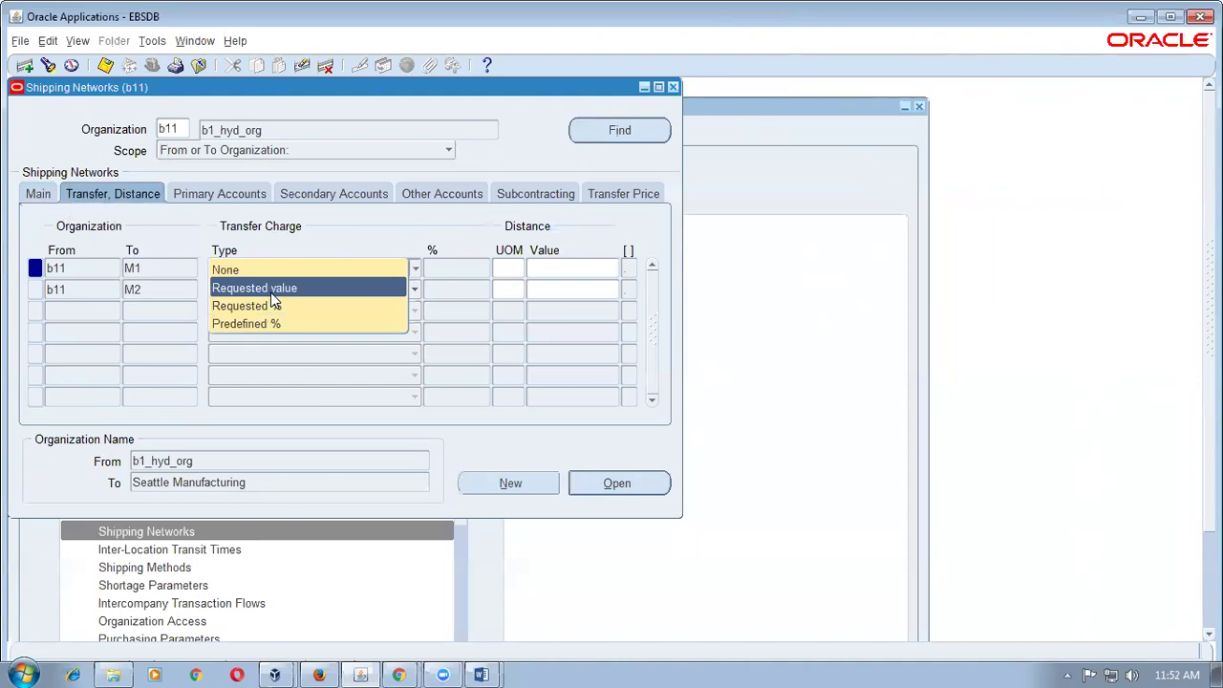
pyautogui.click(272, 293)
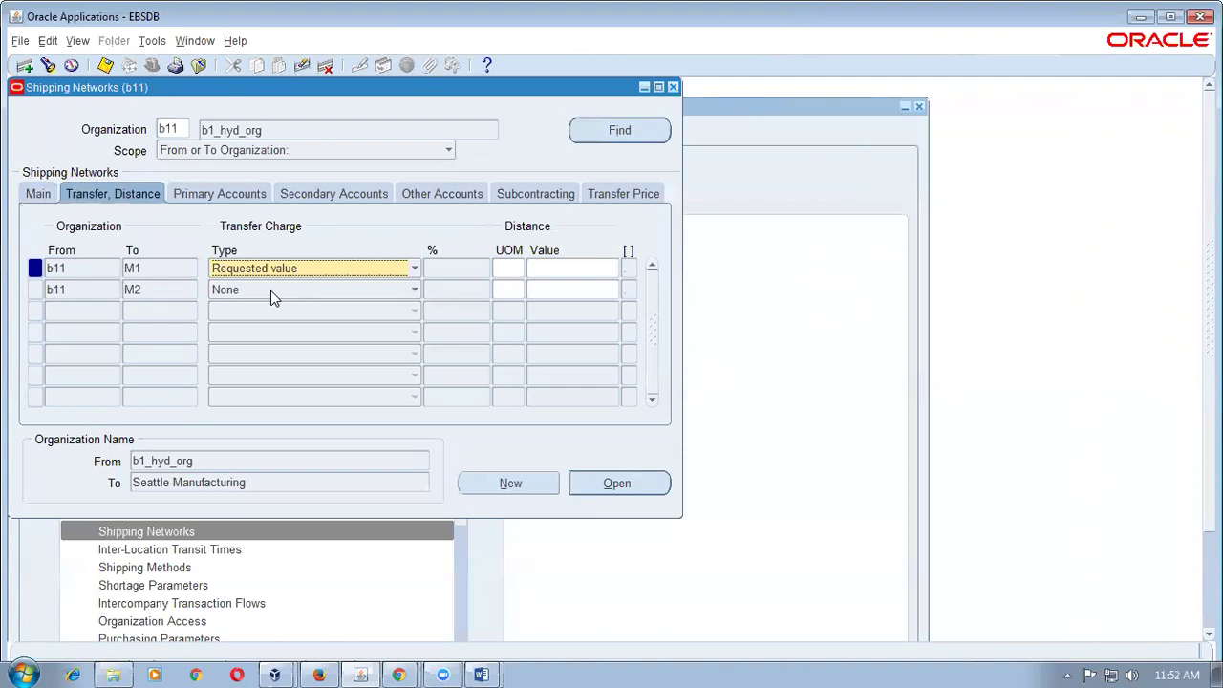
# - Try Requested % as the b11 to M1 transfer charge type and set it back to Requested value
pyautogui.click(330, 268)
pyautogui.click(287, 291)
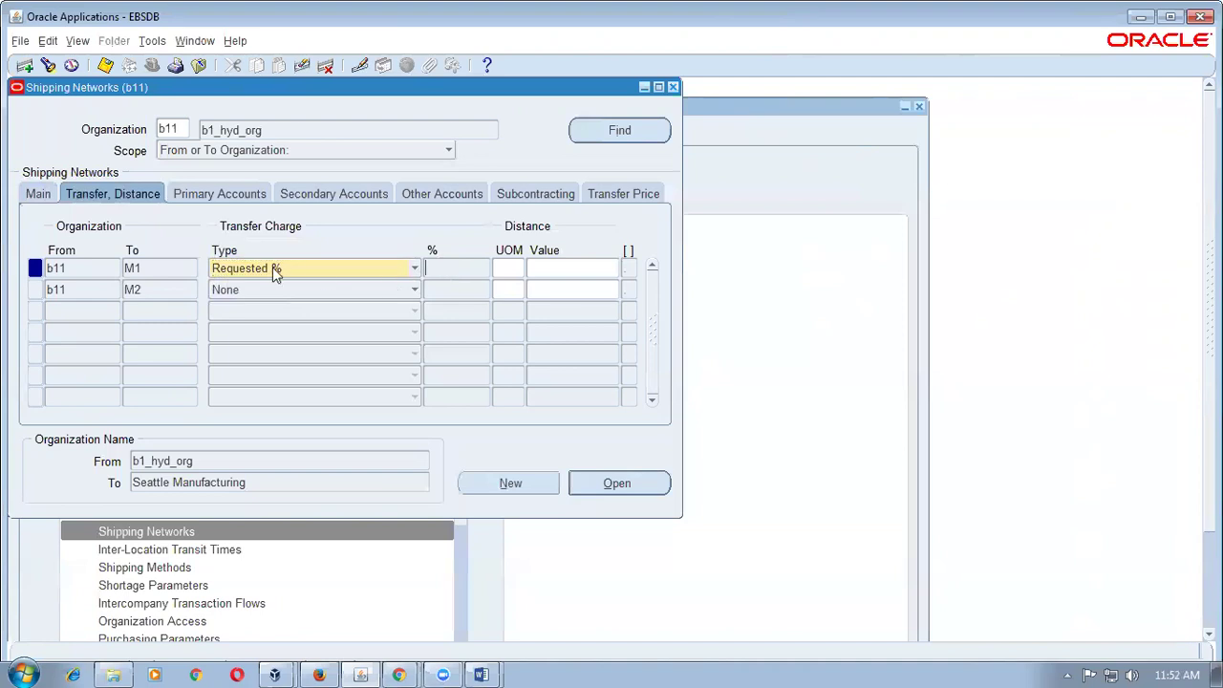
pyautogui.click(303, 273)
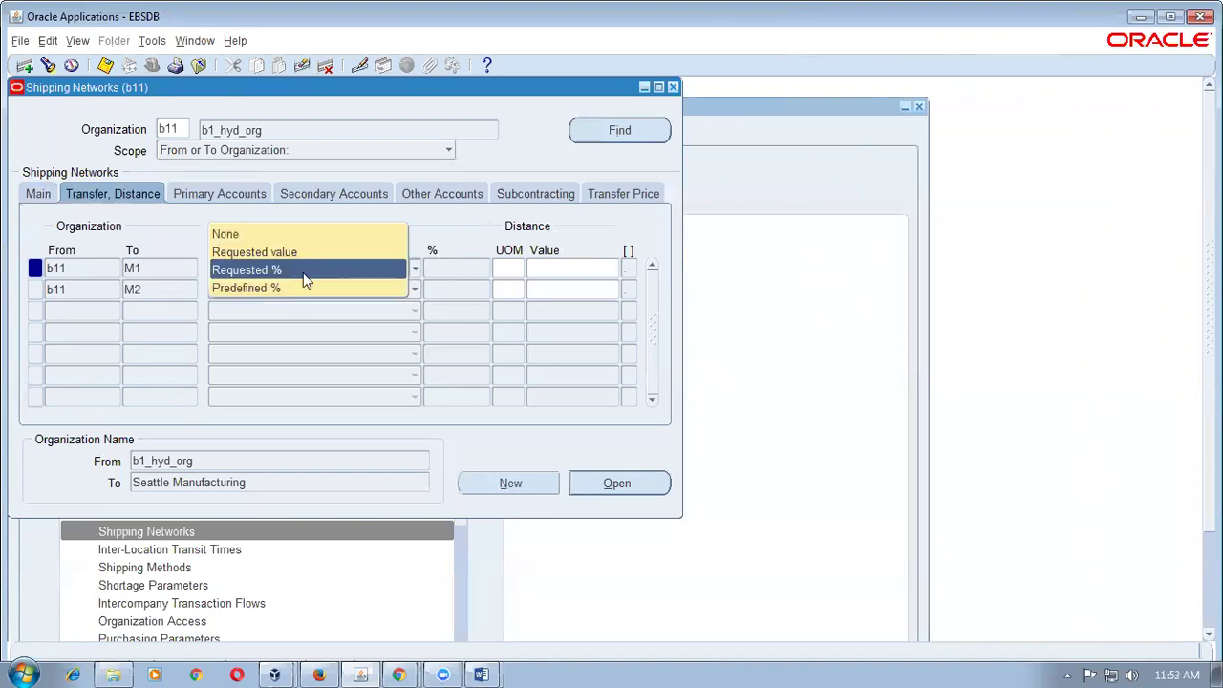
pyautogui.click(305, 258)
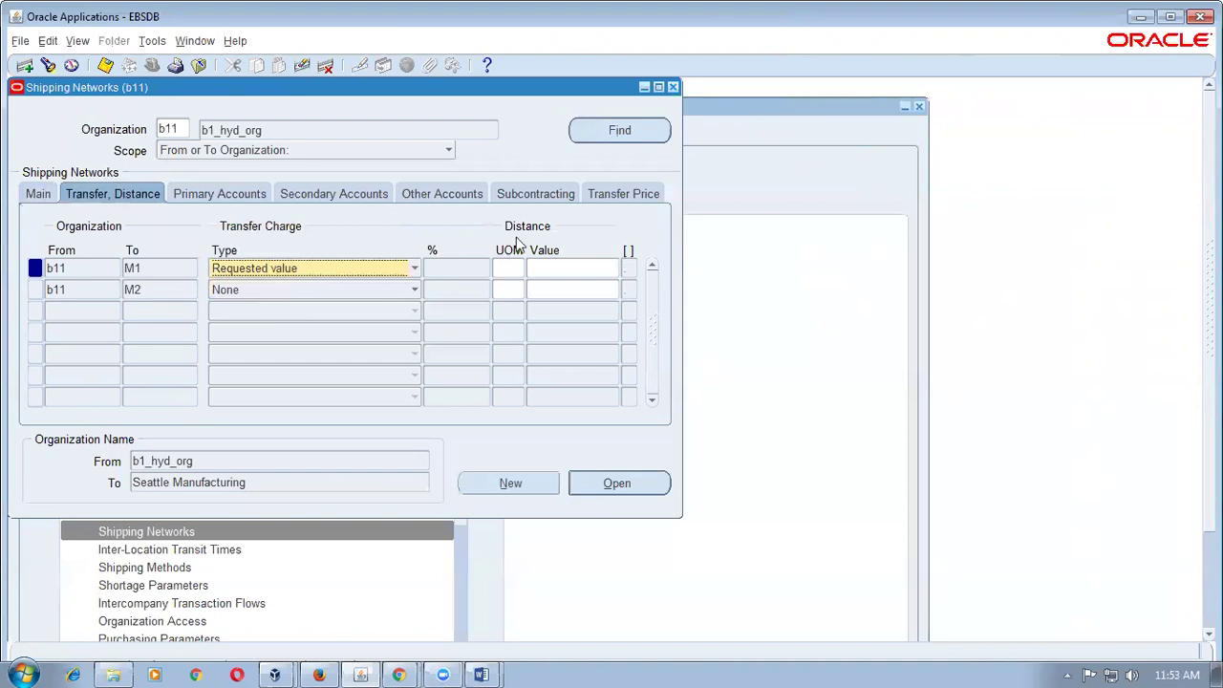
# - Enter a distance of 350 with unit of measure KM (Kilometer) for the b11 to M1 line
pyautogui.click(503, 273)
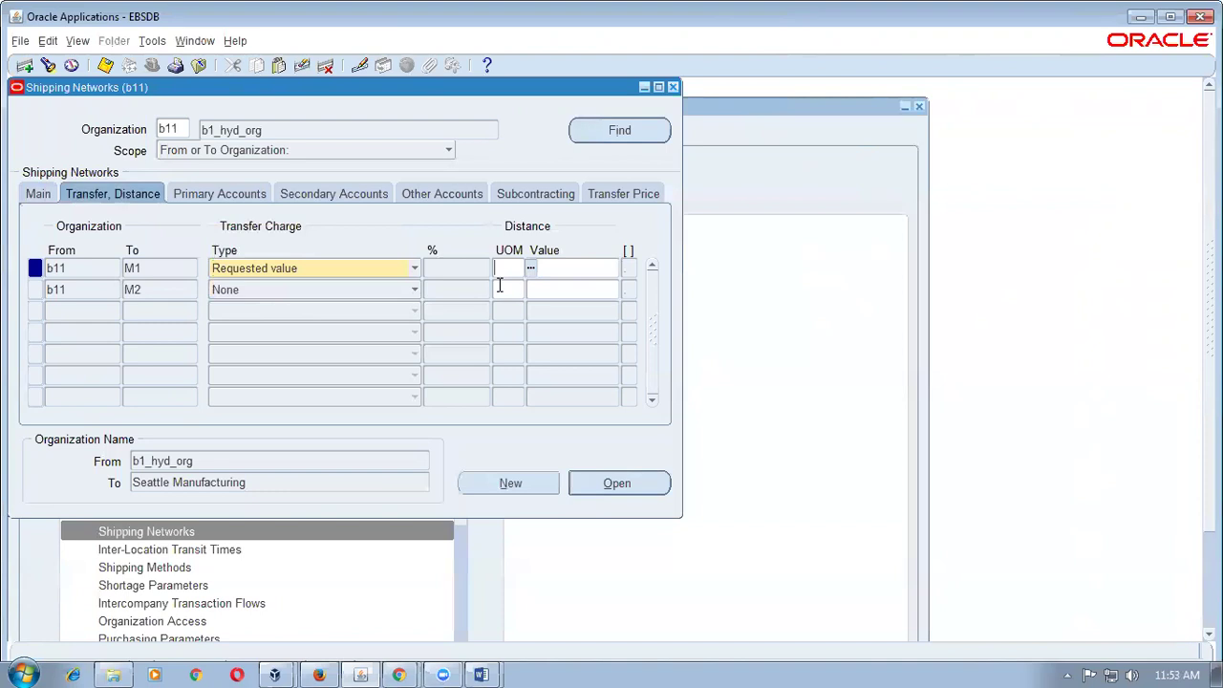
pyautogui.write('KM')
pyautogui.press('Tab')
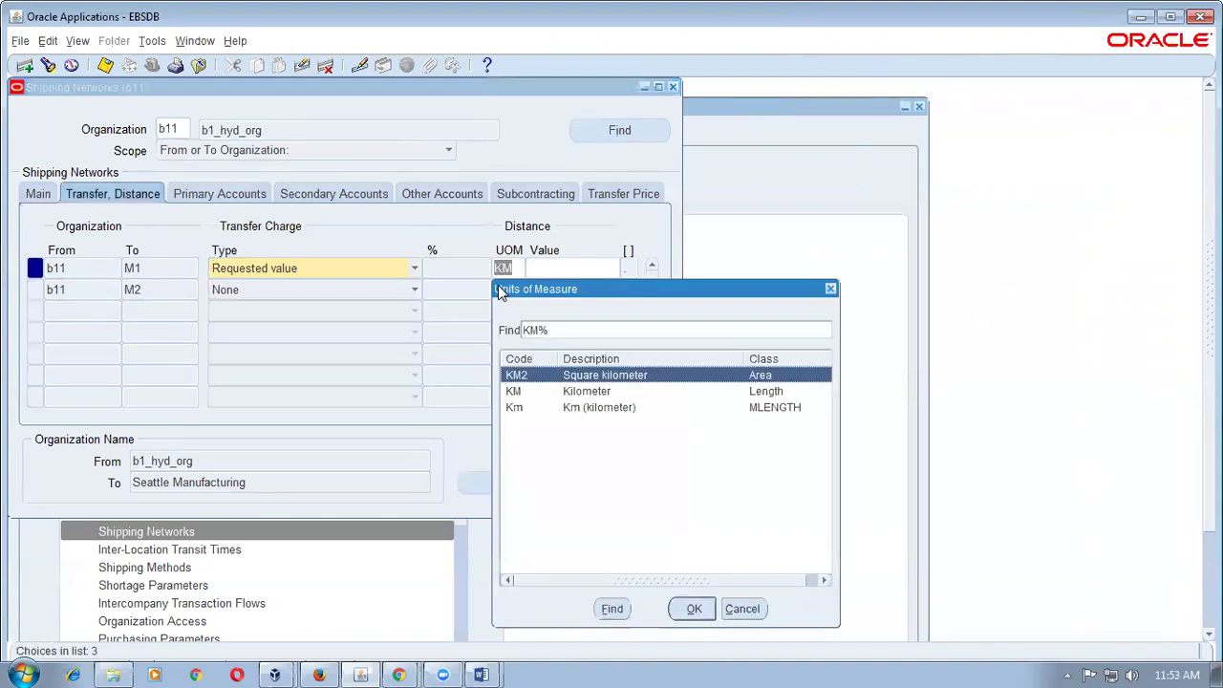
pyautogui.press('Down')
pyautogui.press('Return')
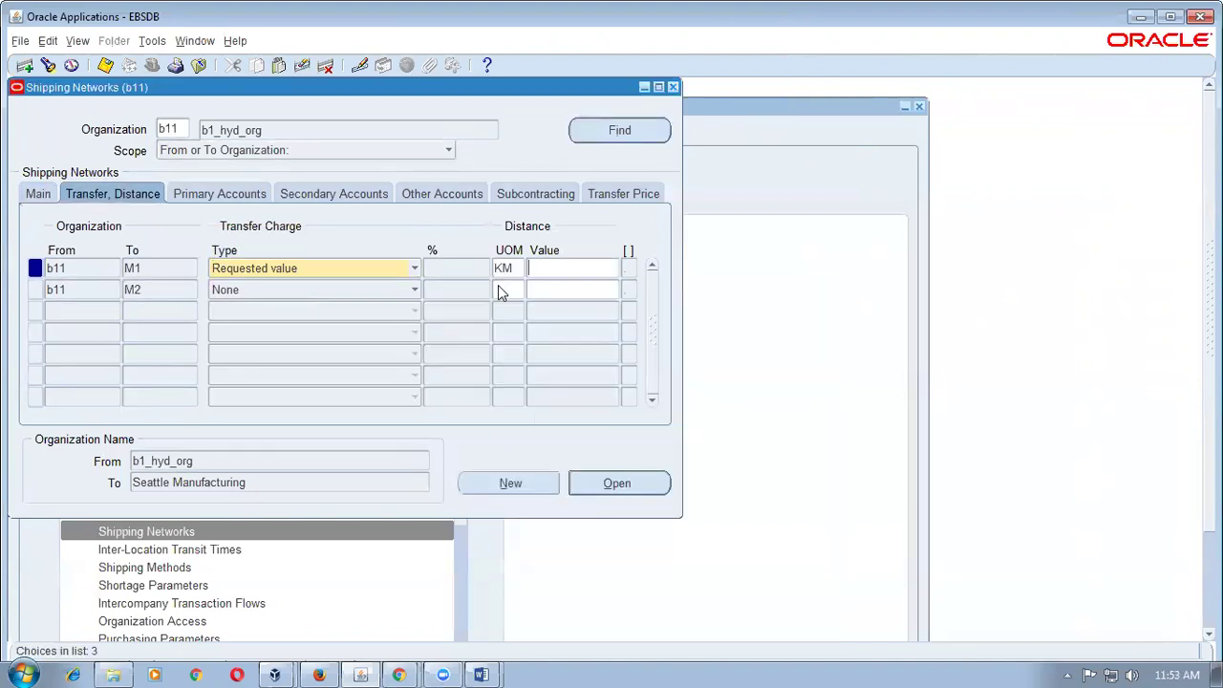
pyautogui.write('350')
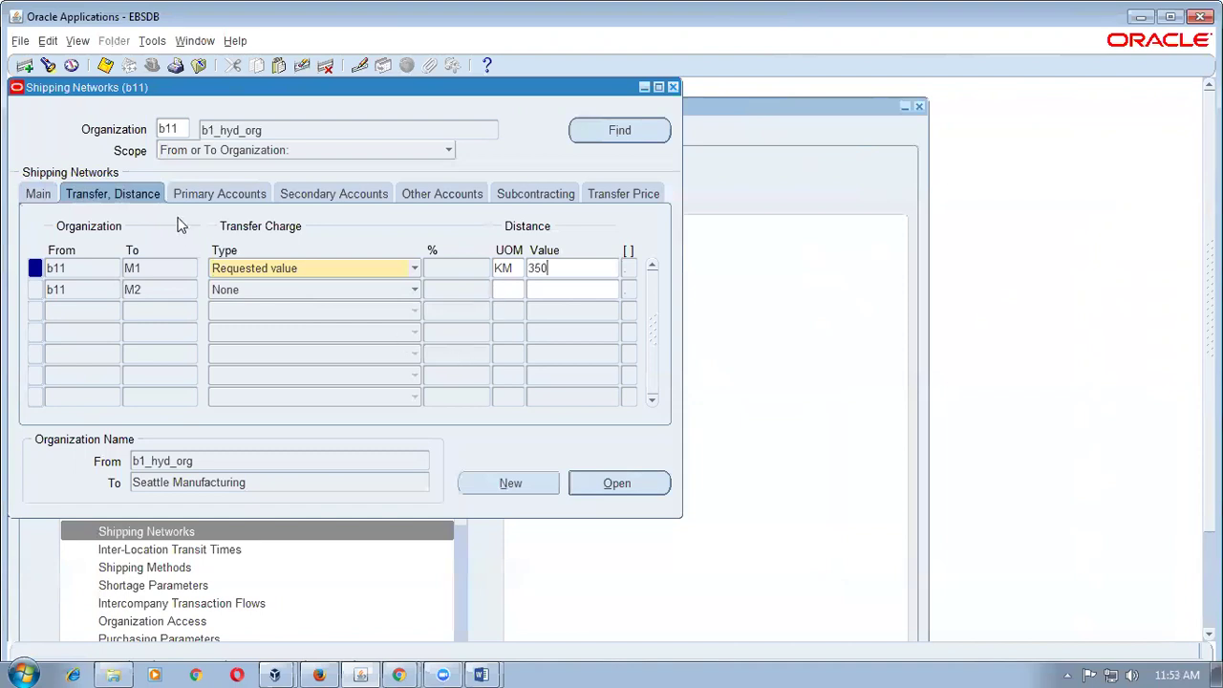
pyautogui.click(520, 268)
pyautogui.click(532, 268)
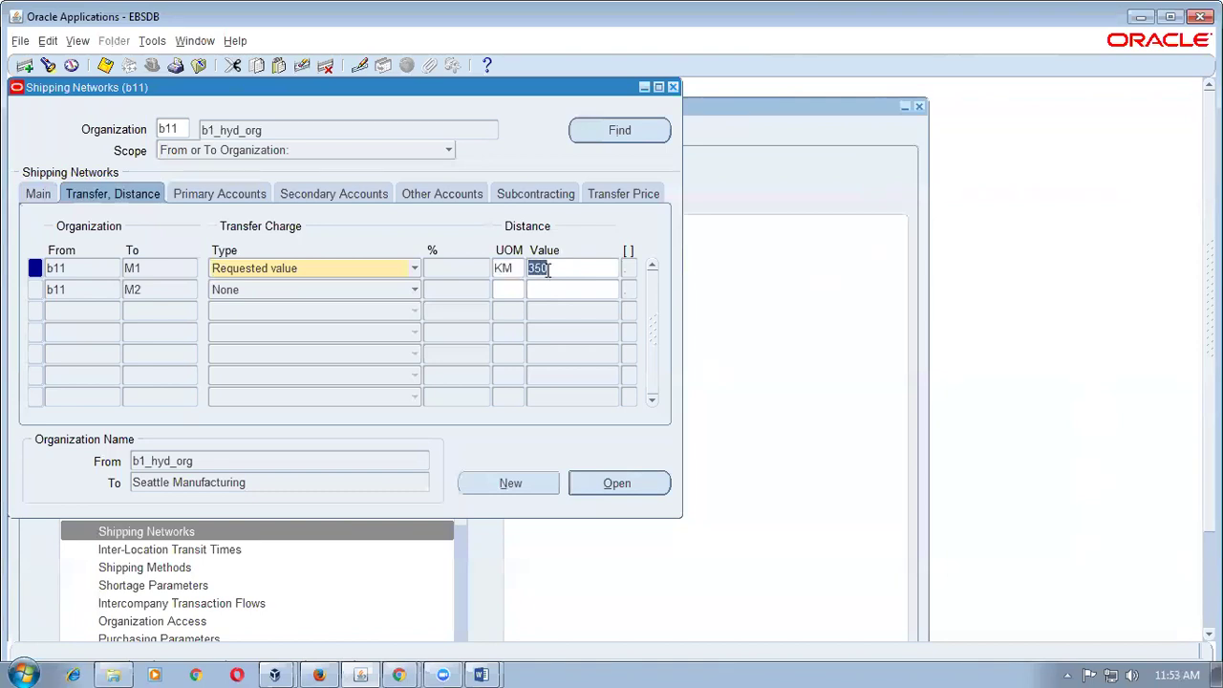
# - View the primary accounts, check the FOB Distribution table in the IOT_Intransit Word document, and return to the Shipping Networks form
pyautogui.click(237, 198)
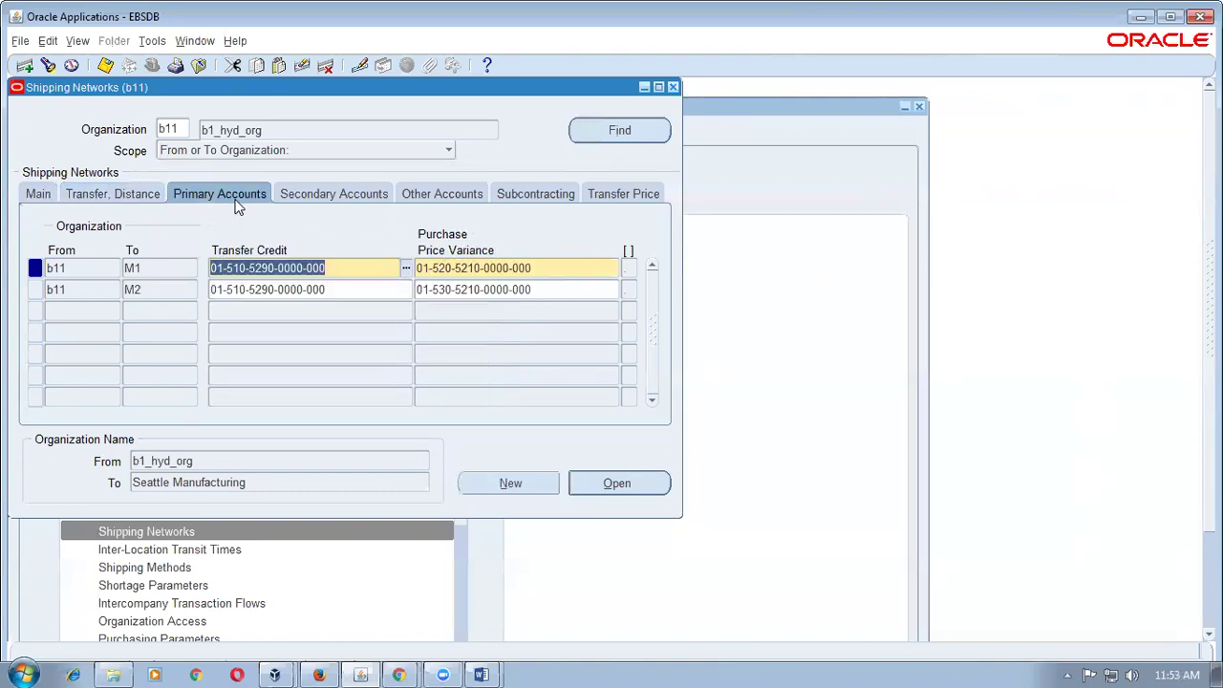
pyautogui.hotkey('alt', 'Tab')
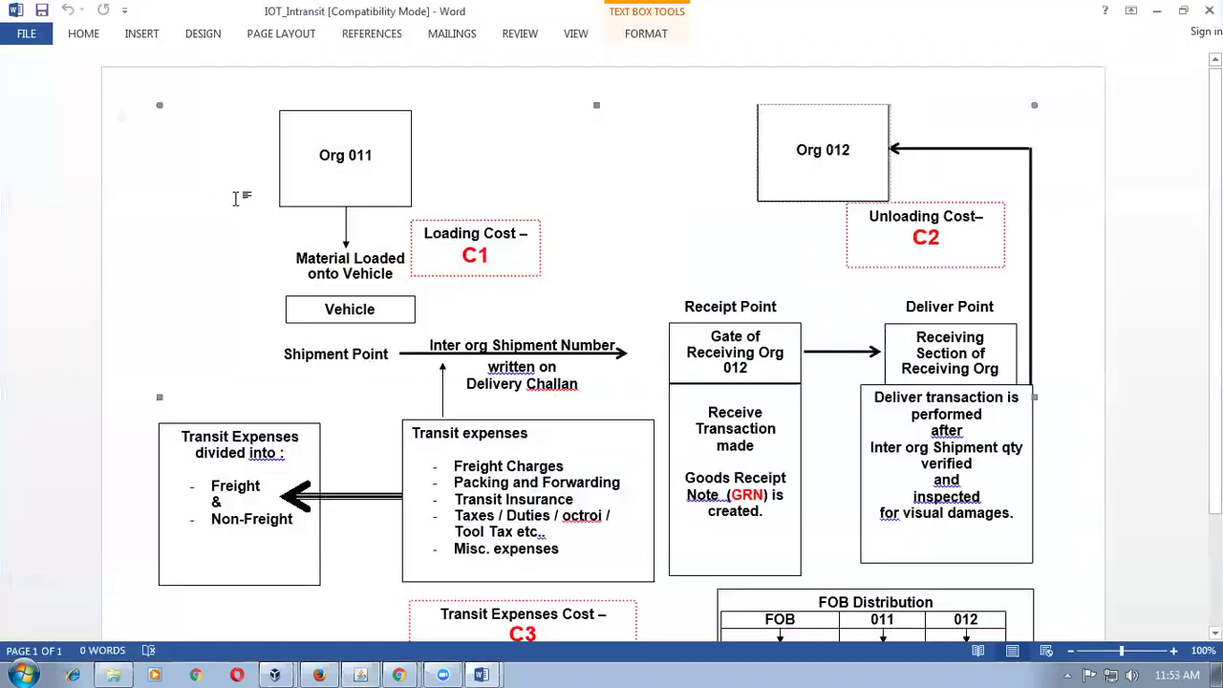
pyautogui.scroll(-2, 742, 564)
pyautogui.click(766, 538)
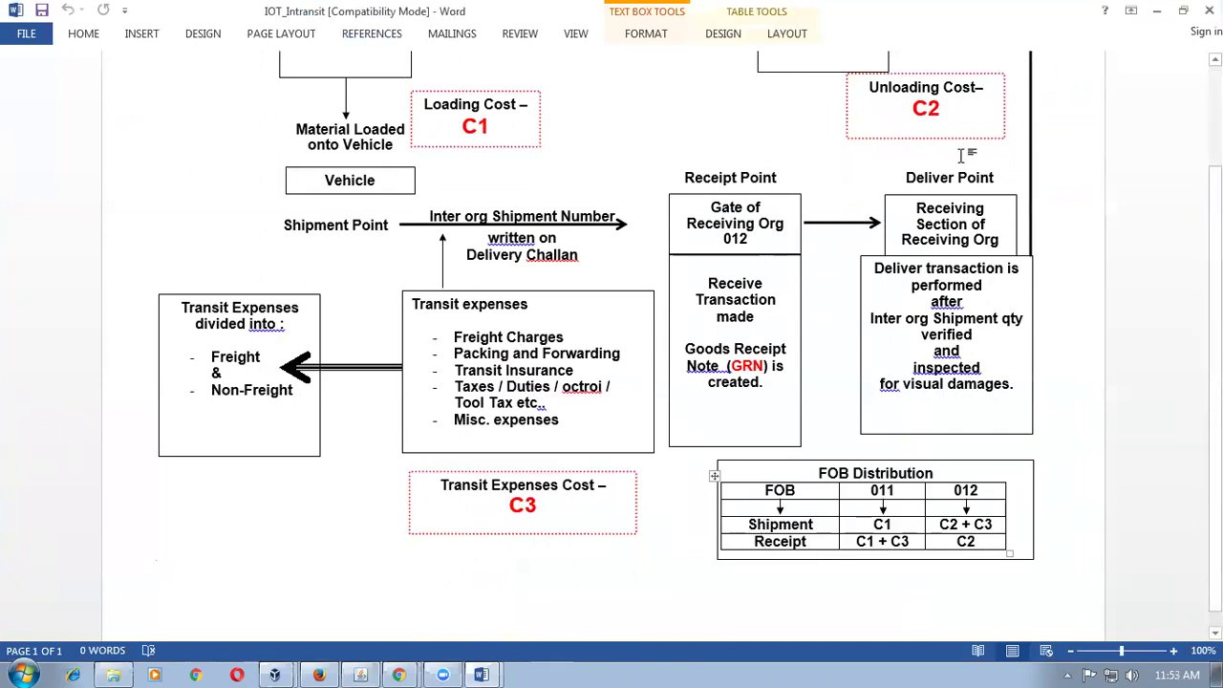
pyautogui.hotkey('alt', 'Tab')
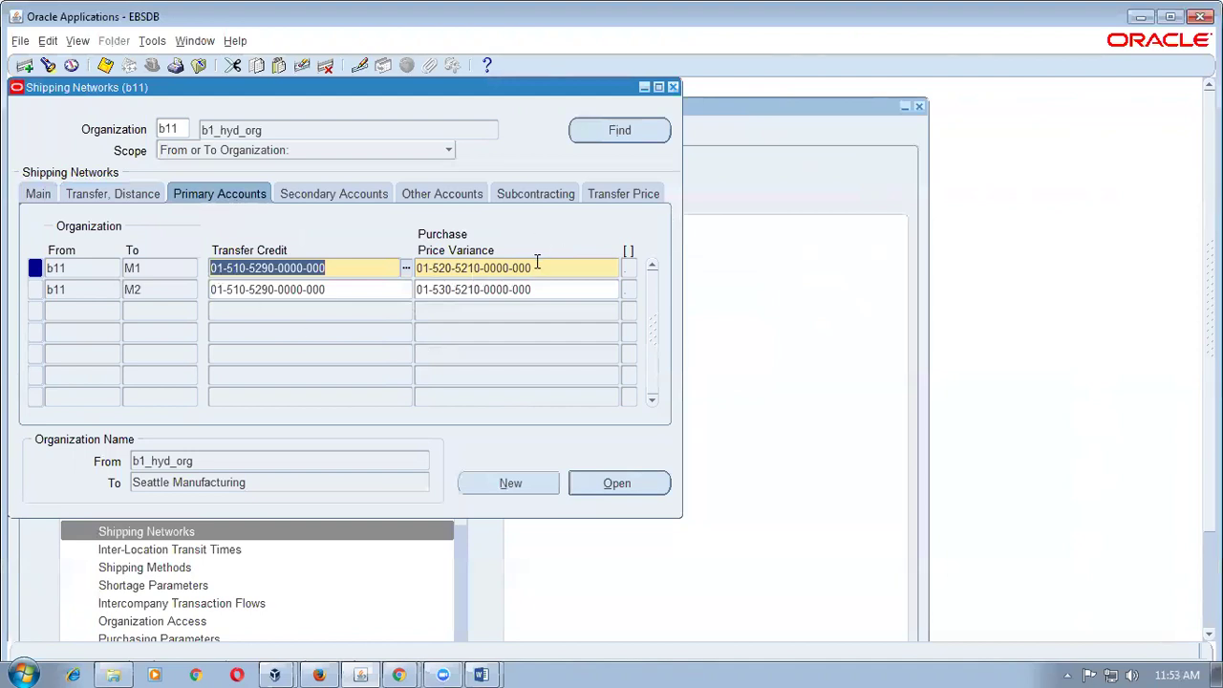
# - Review the secondary, other and primary accounts of the b11 to M1 line, ending on the secondary accounts
pyautogui.click(333, 194)
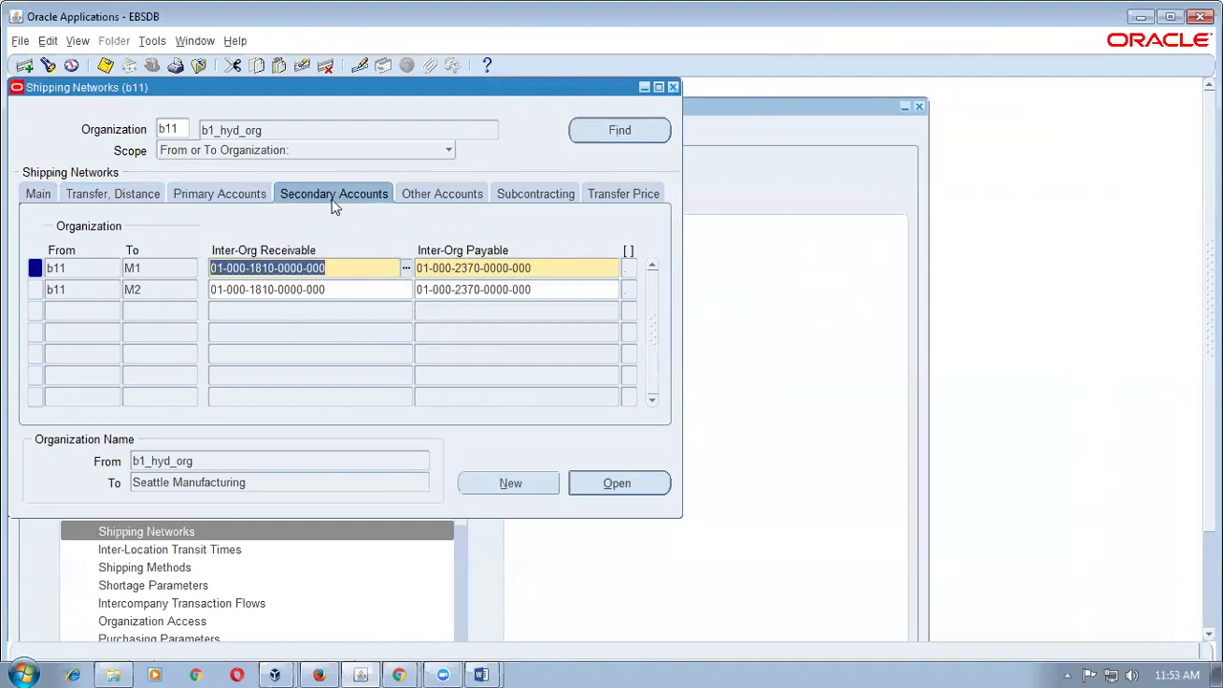
pyautogui.click(430, 196)
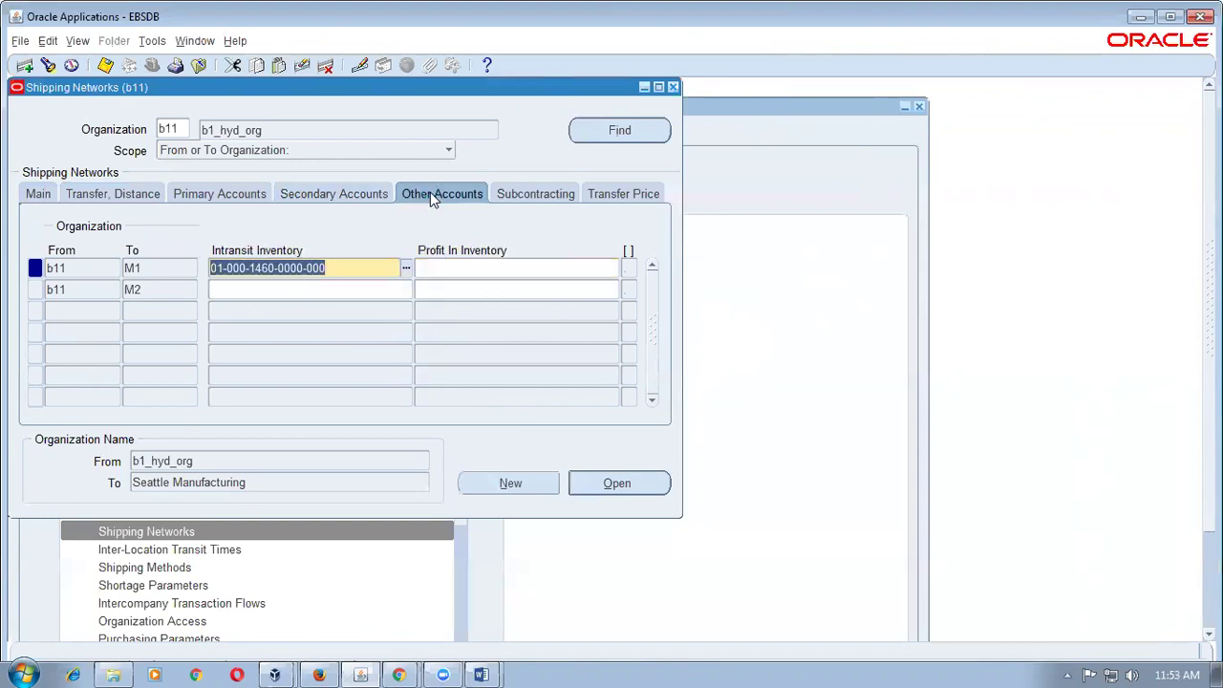
pyautogui.click(337, 195)
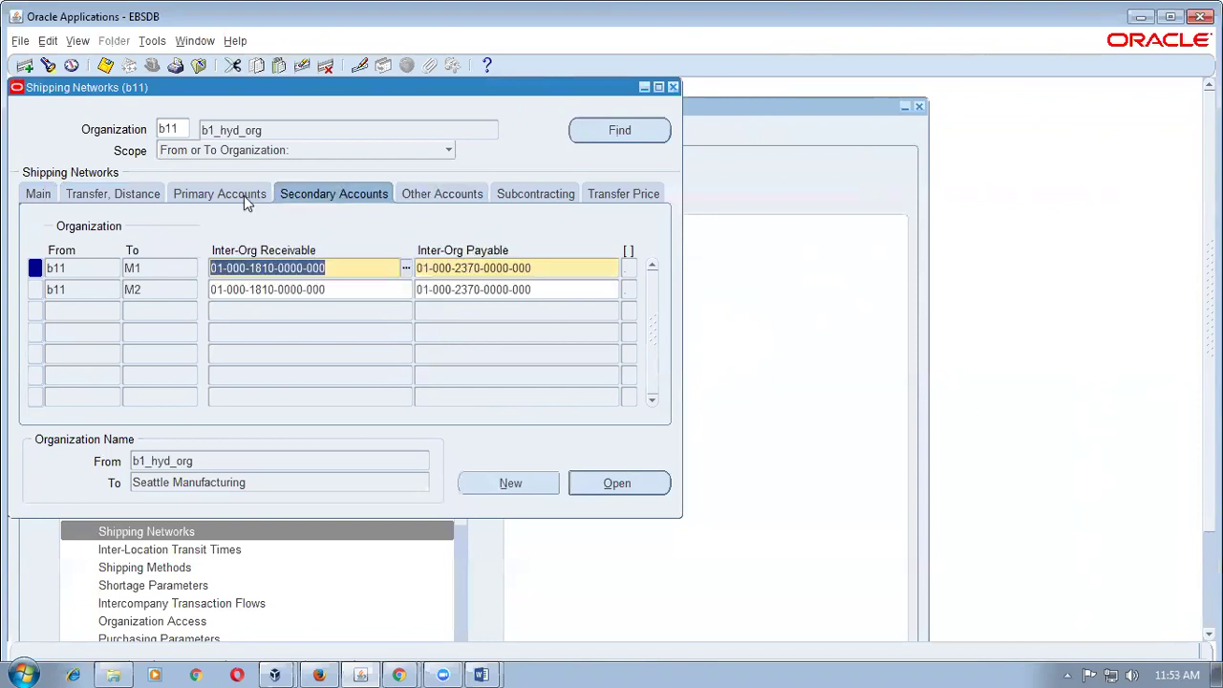
pyautogui.click(230, 195)
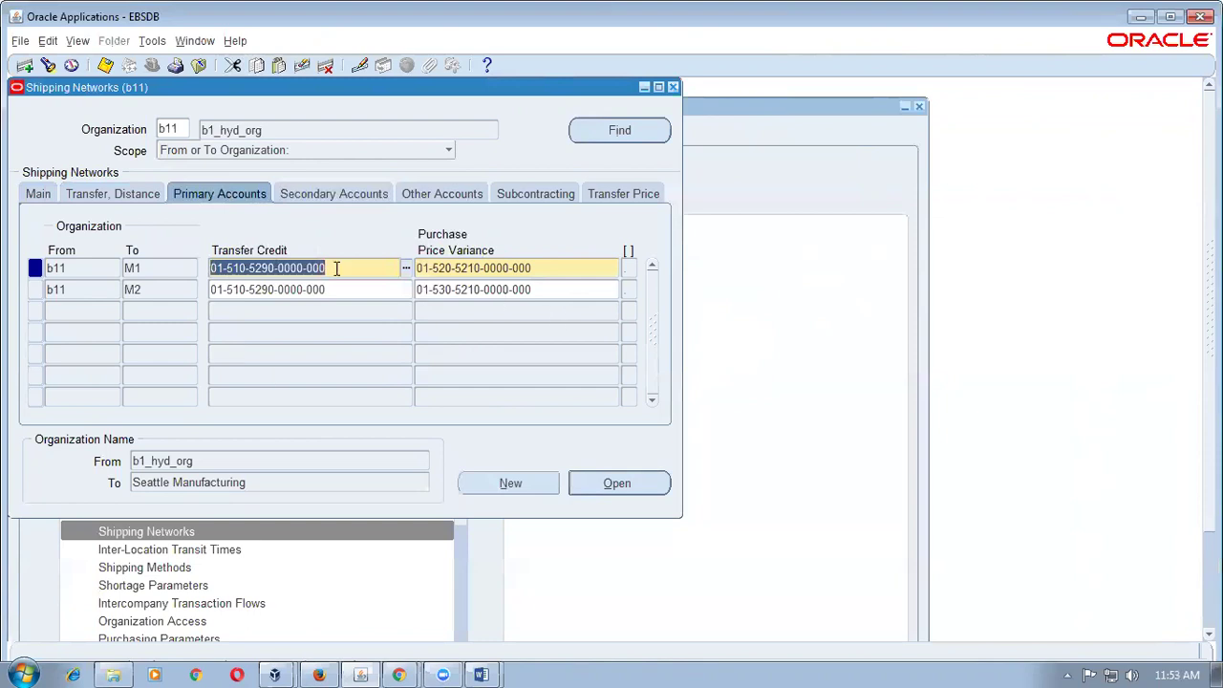
pyautogui.click(357, 197)
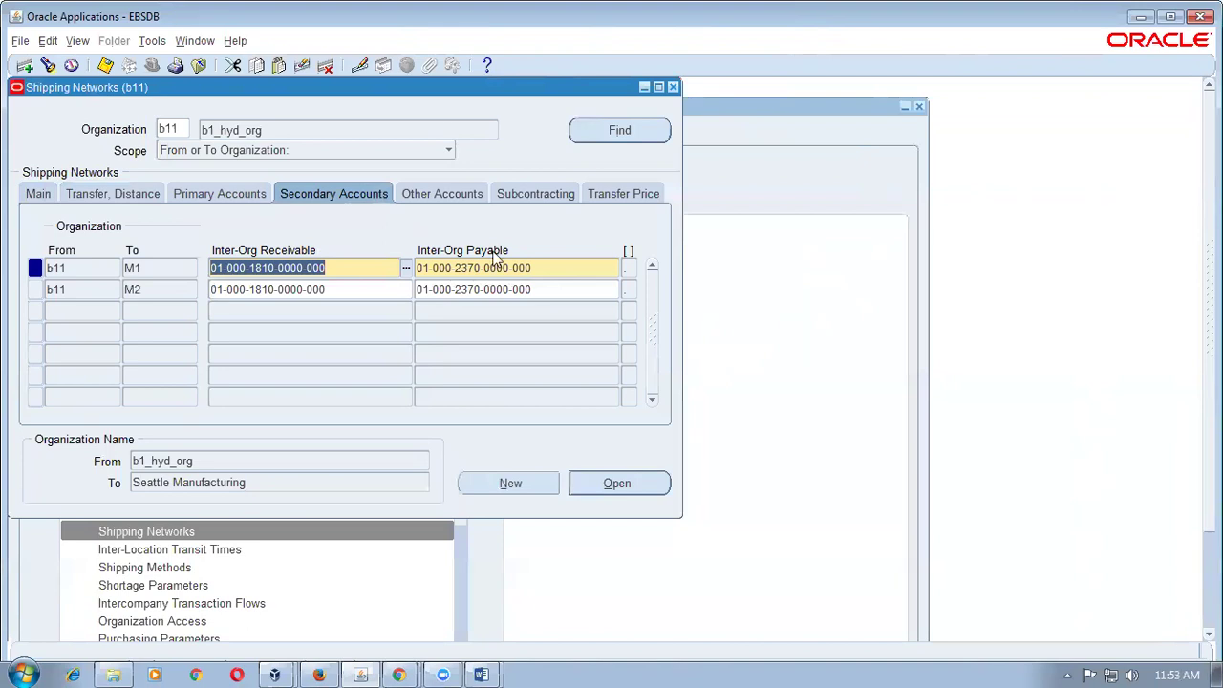
# - Review the intransit inventory account and the subcontracting settings of the b11 to M1 line
pyautogui.click(455, 196)
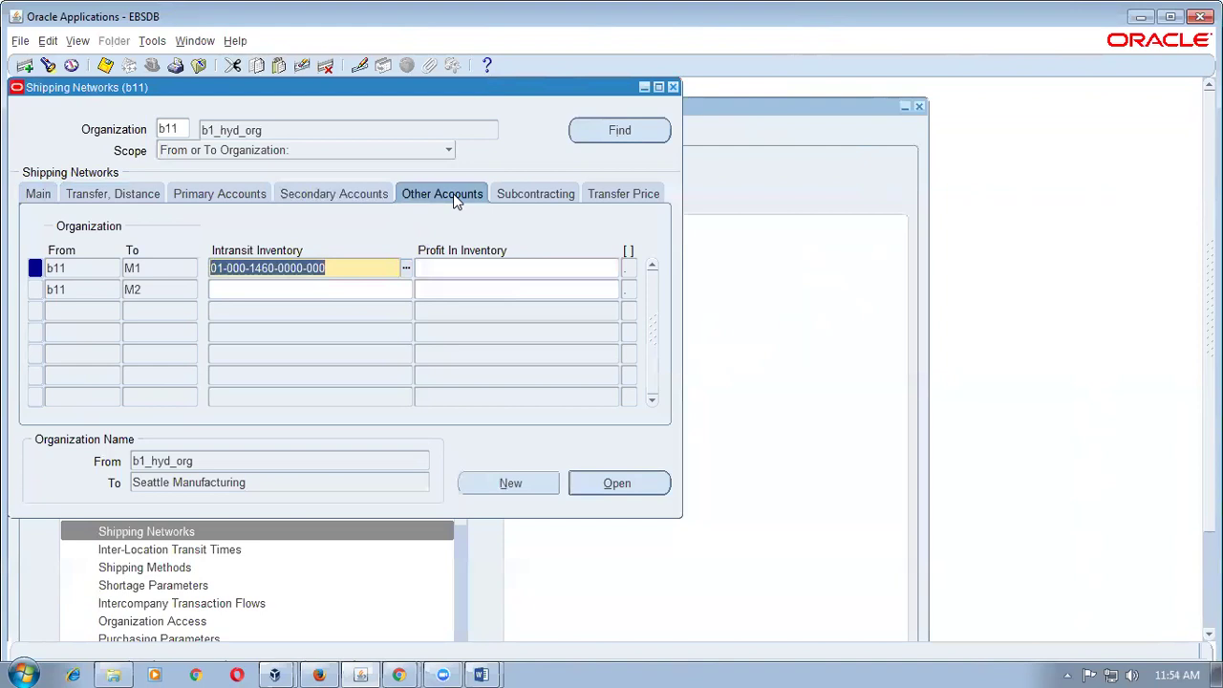
pyautogui.click(349, 269)
pyautogui.moveTo(349, 269); pyautogui.dragTo(211, 276)
pyautogui.click(539, 197)
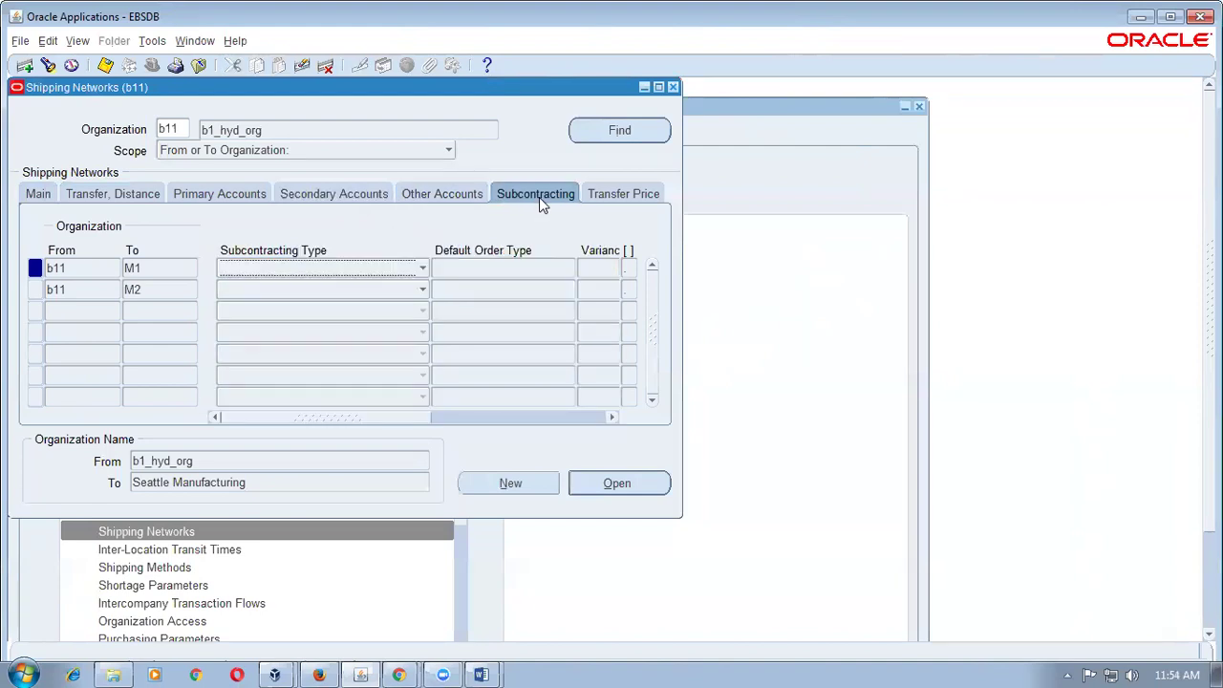
# - Examine the price list and interorg profit account fields in the transfer price settings of the b11 to M1 line
pyautogui.click(619, 197)
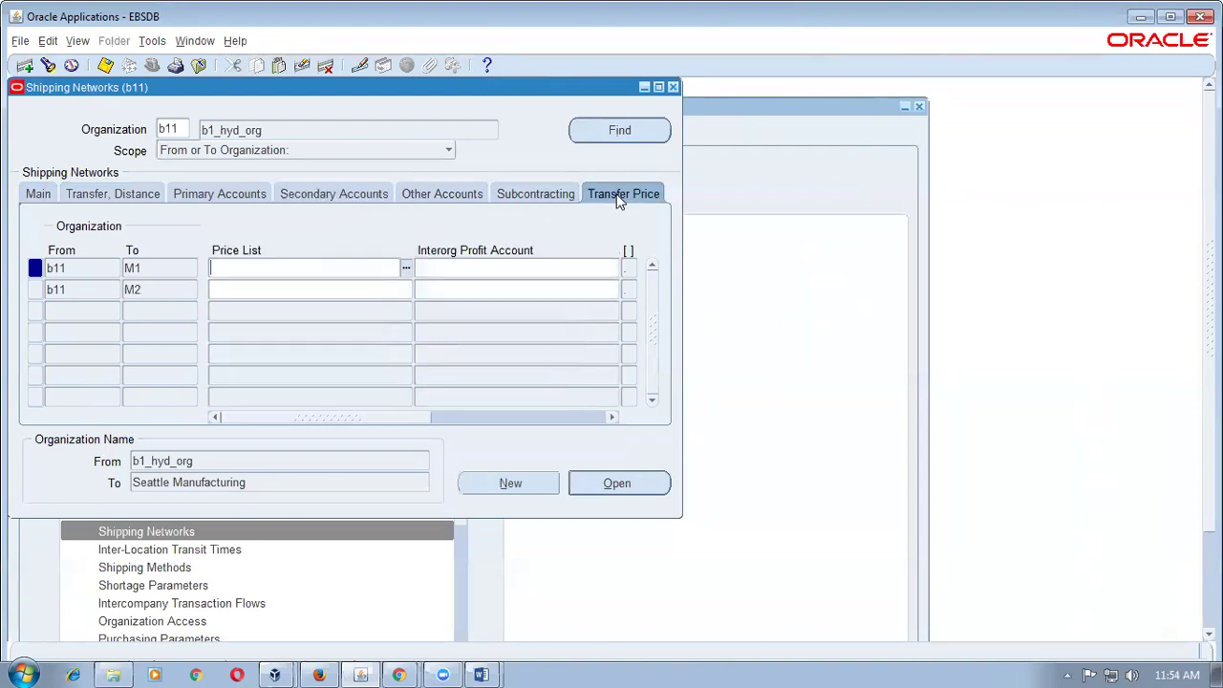
pyautogui.click(538, 270)
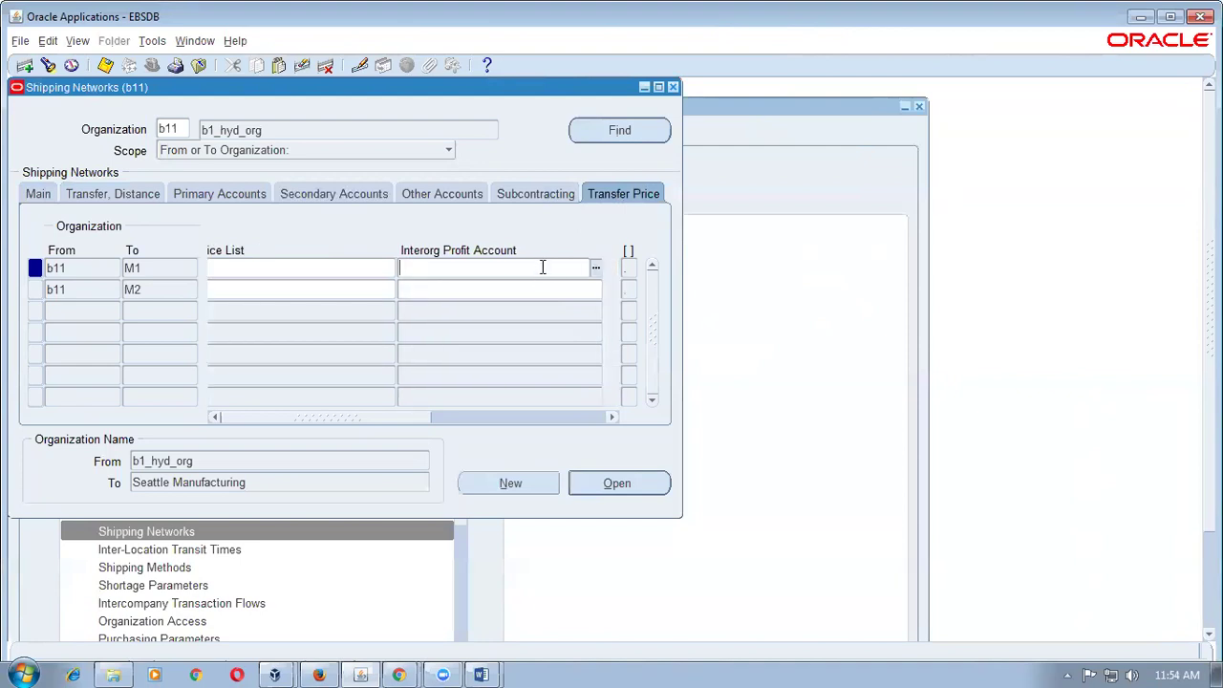
pyautogui.click(330, 273)
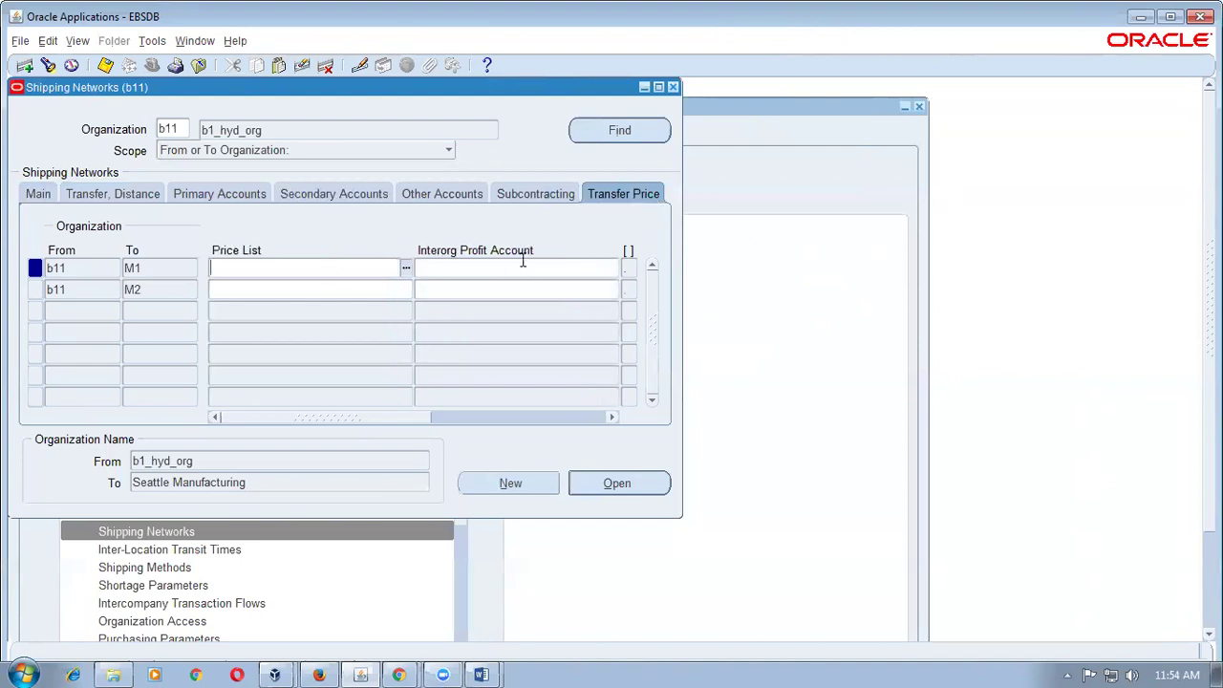
pyautogui.click(480, 273)
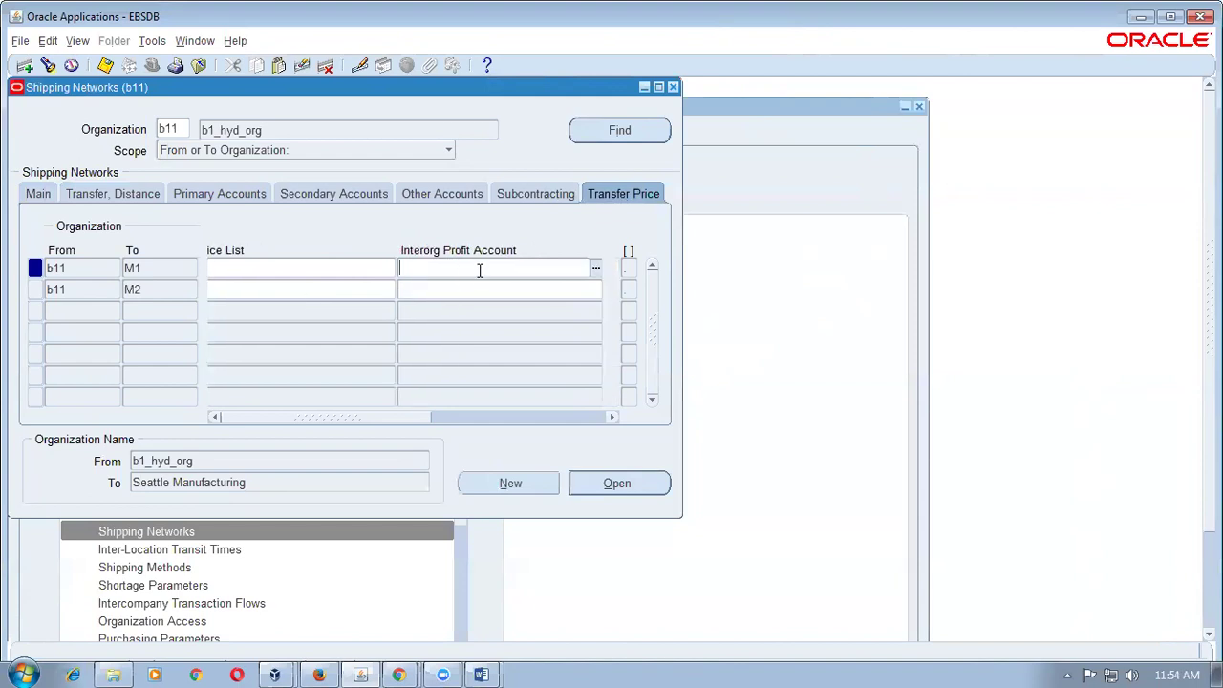
pyautogui.click(313, 273)
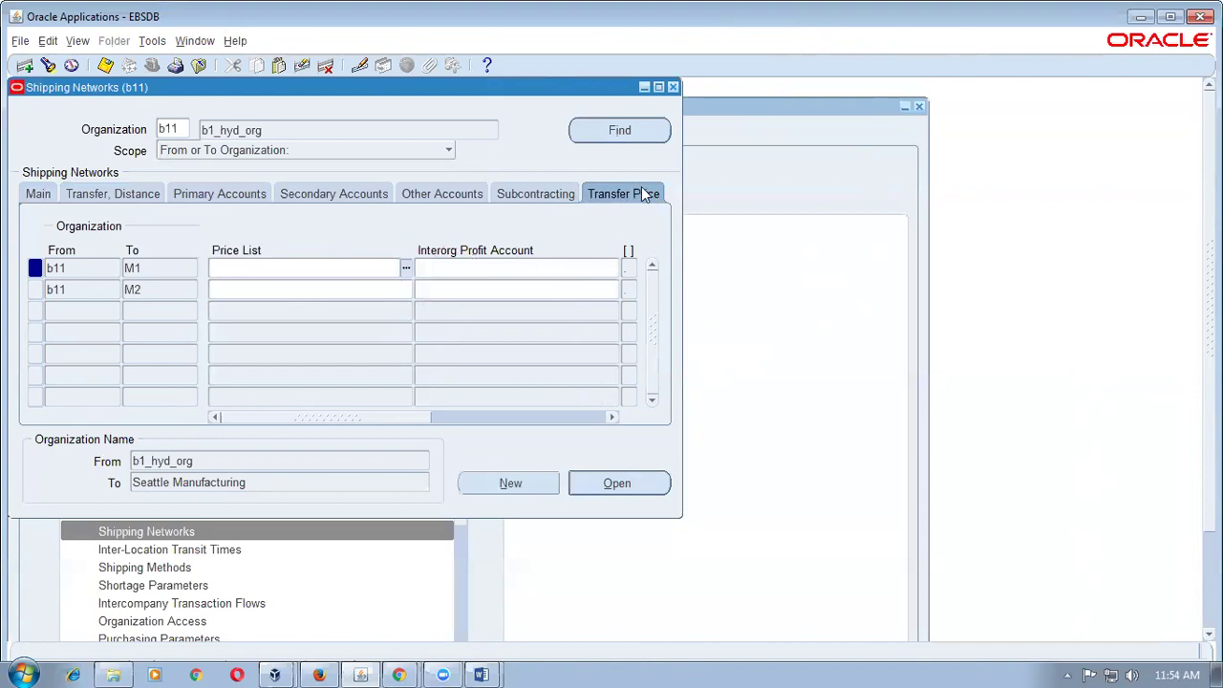
pyautogui.click(483, 268)
pyautogui.click(349, 269)
# - Save the shipping network and add b11_car-Air-Next Day Air as the shipping method from b11 to M1
pyautogui.click(35, 196)
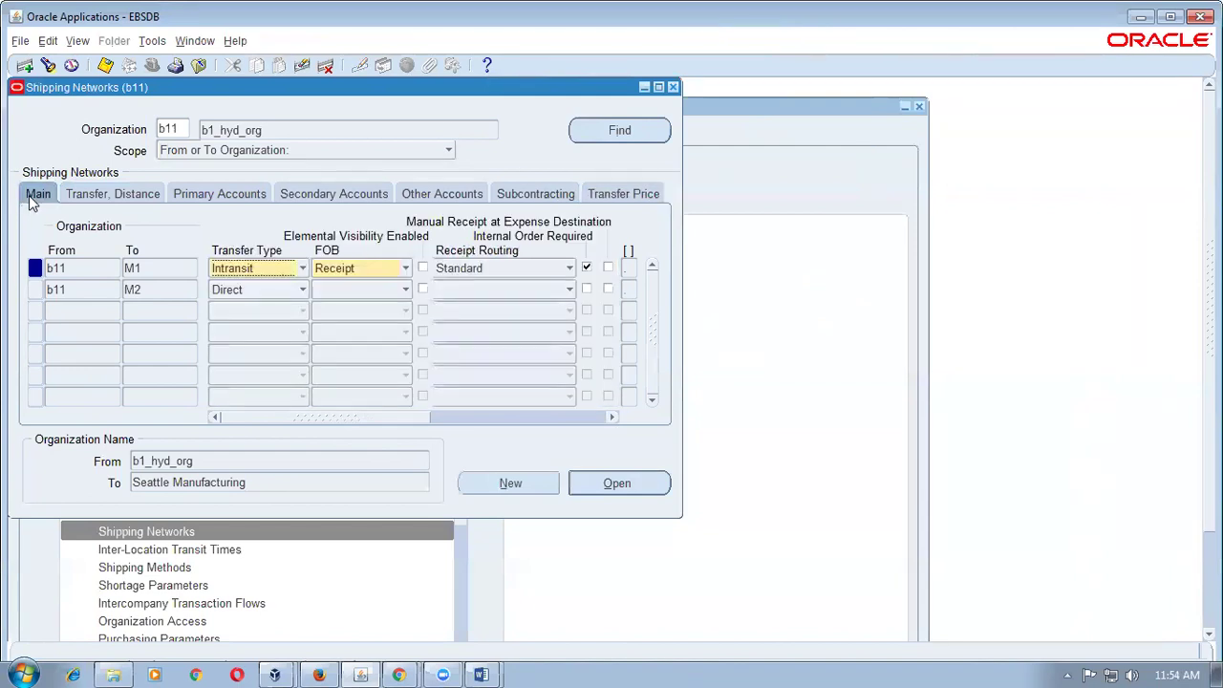
pyautogui.hotkey('ctrl', 's')
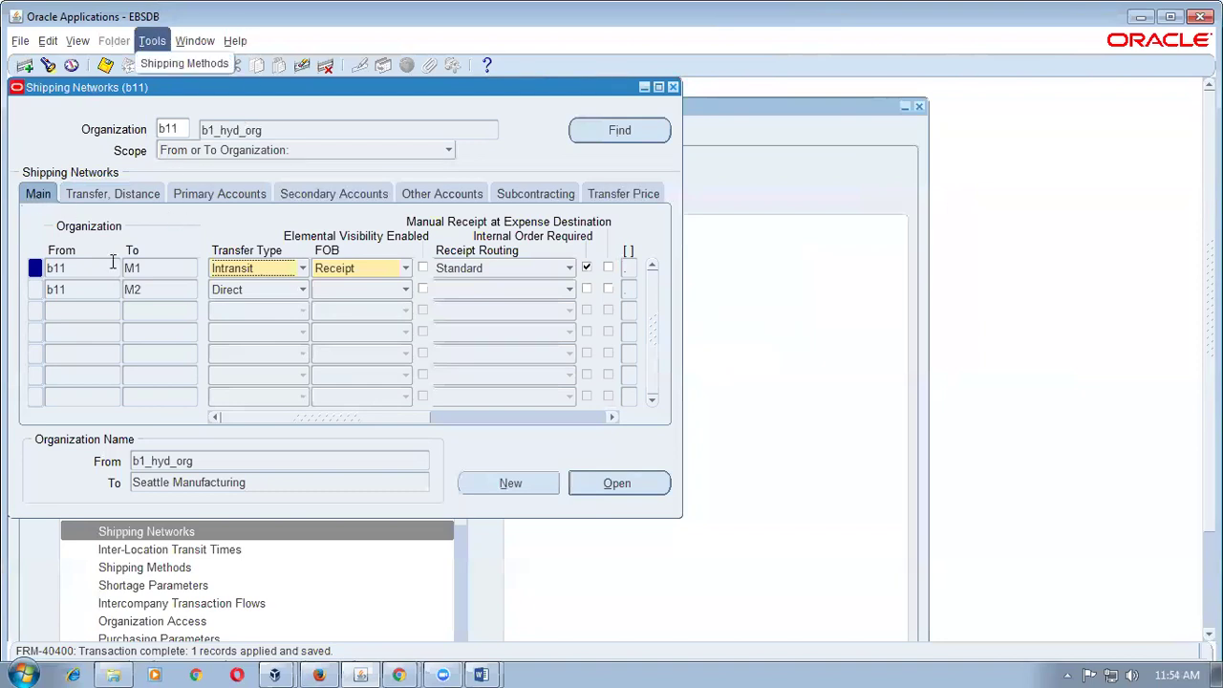
pyautogui.click(186, 65)
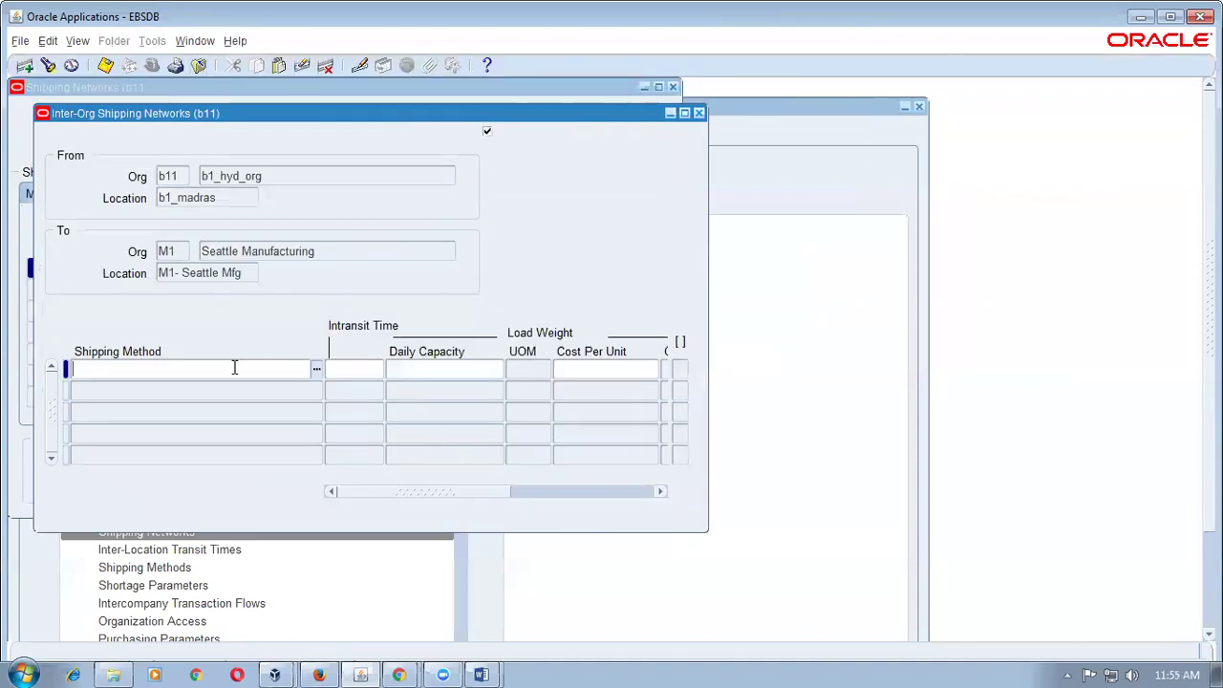
pyautogui.write('b11')
pyautogui.press('Tab')
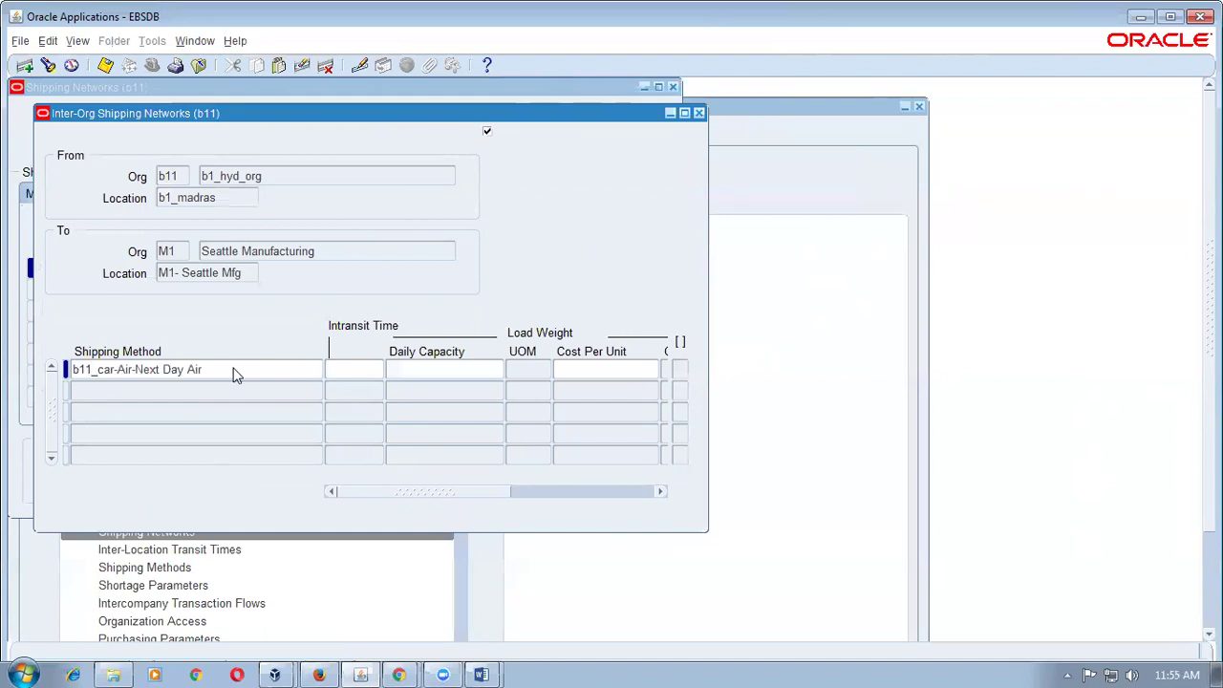
# - Set the shipping method's intransit time to 5, daily load weight capacity to 1500 KG and cost per unit to 1
pyautogui.write('5')
pyautogui.press('Tab')
pyautogui.write('1500')
pyautogui.press('Tab')
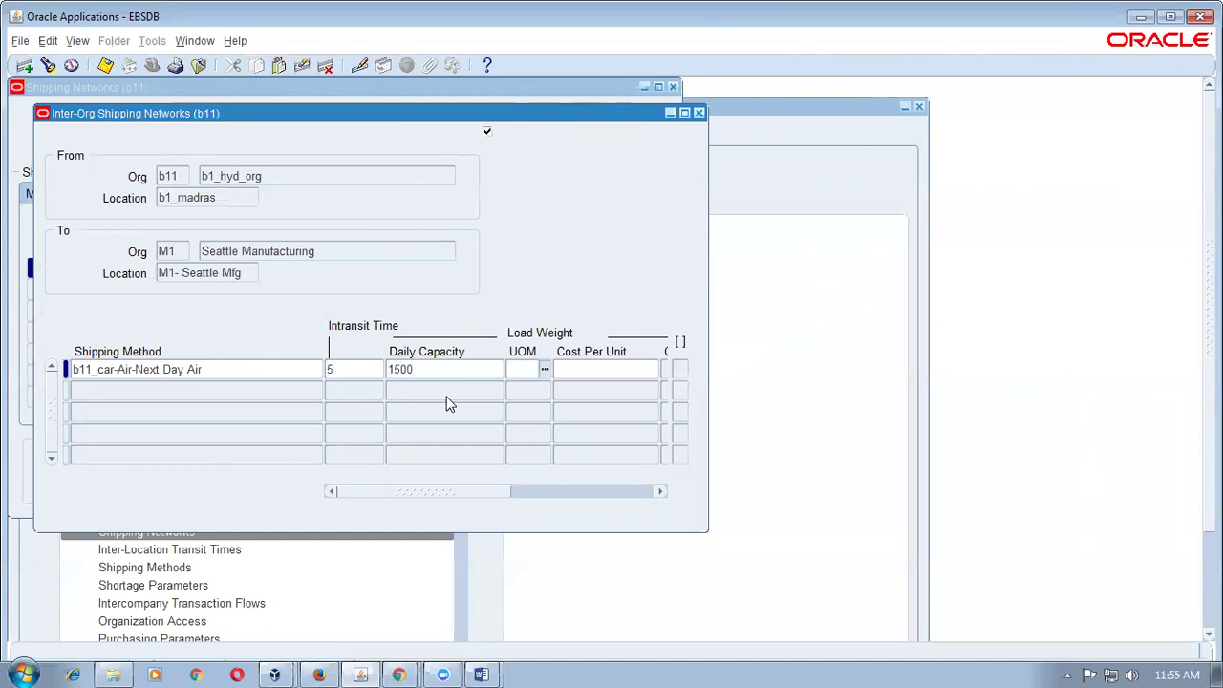
pyautogui.write('KG')
pyautogui.press('Tab')
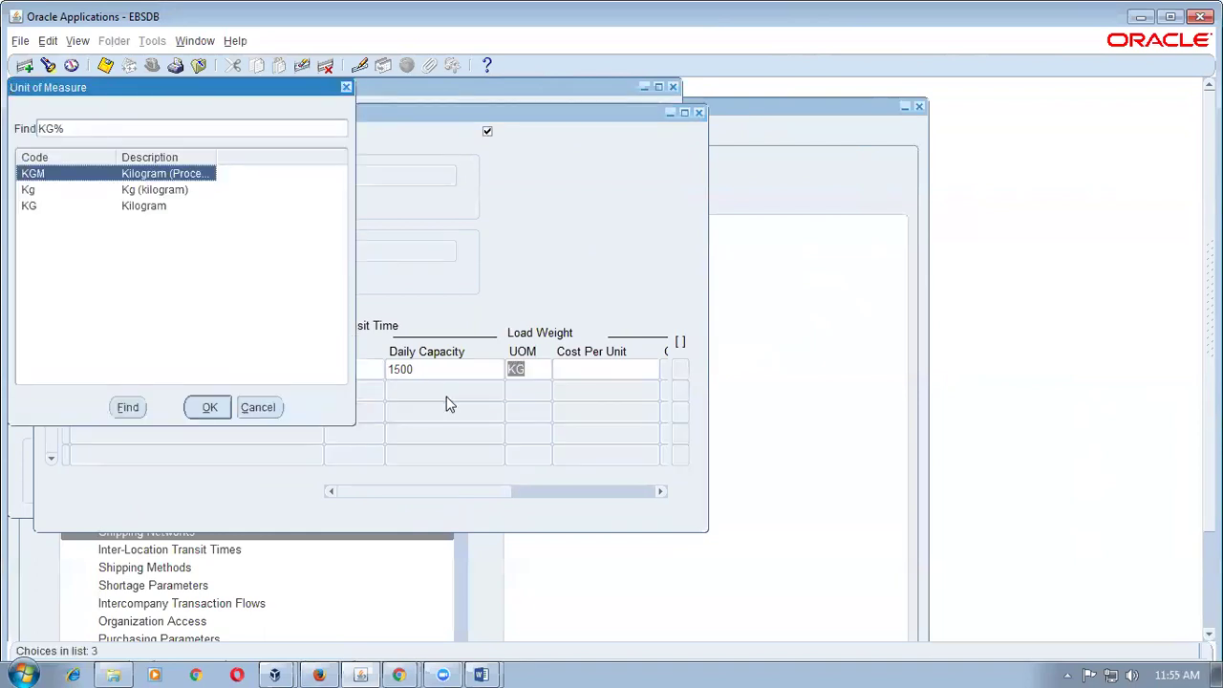
pyautogui.press('Down')
pyautogui.press('Down')
pyautogui.press('Return')
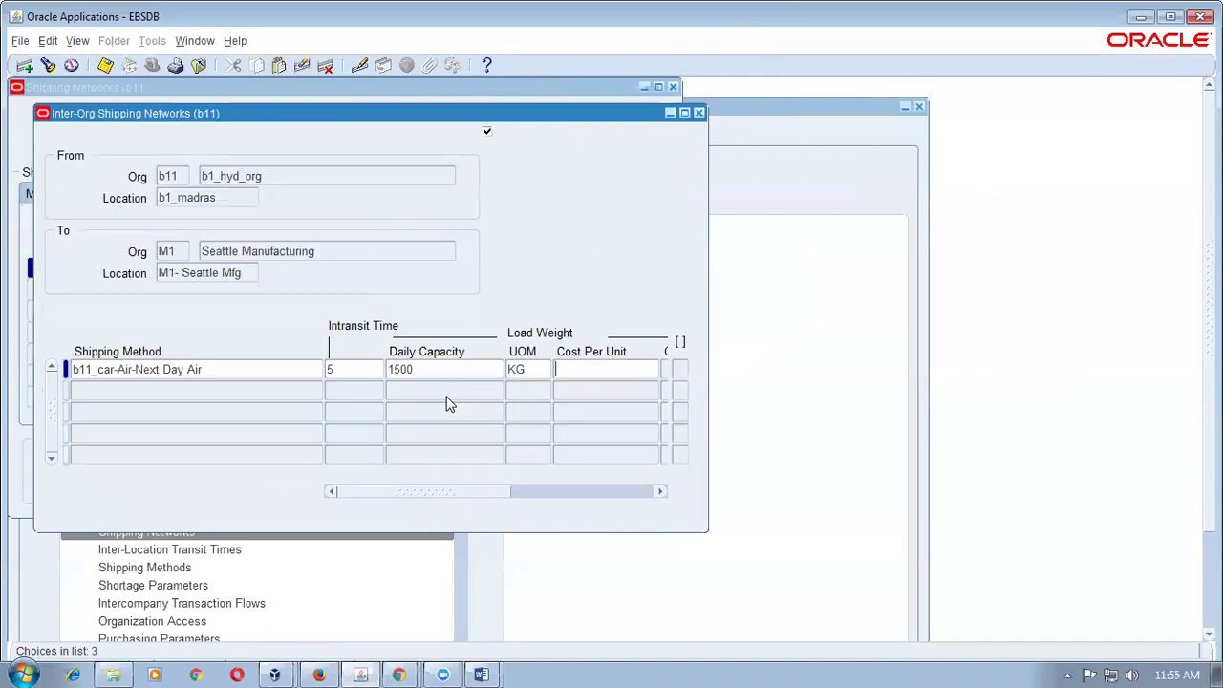
pyautogui.write('5')
pyautogui.press('Tab')
# - Set the daily volume capacity to 2000 M3 and make this shipping method the default
pyautogui.click(467, 369)
pyautogui.write('2000')
pyautogui.press('Tab')
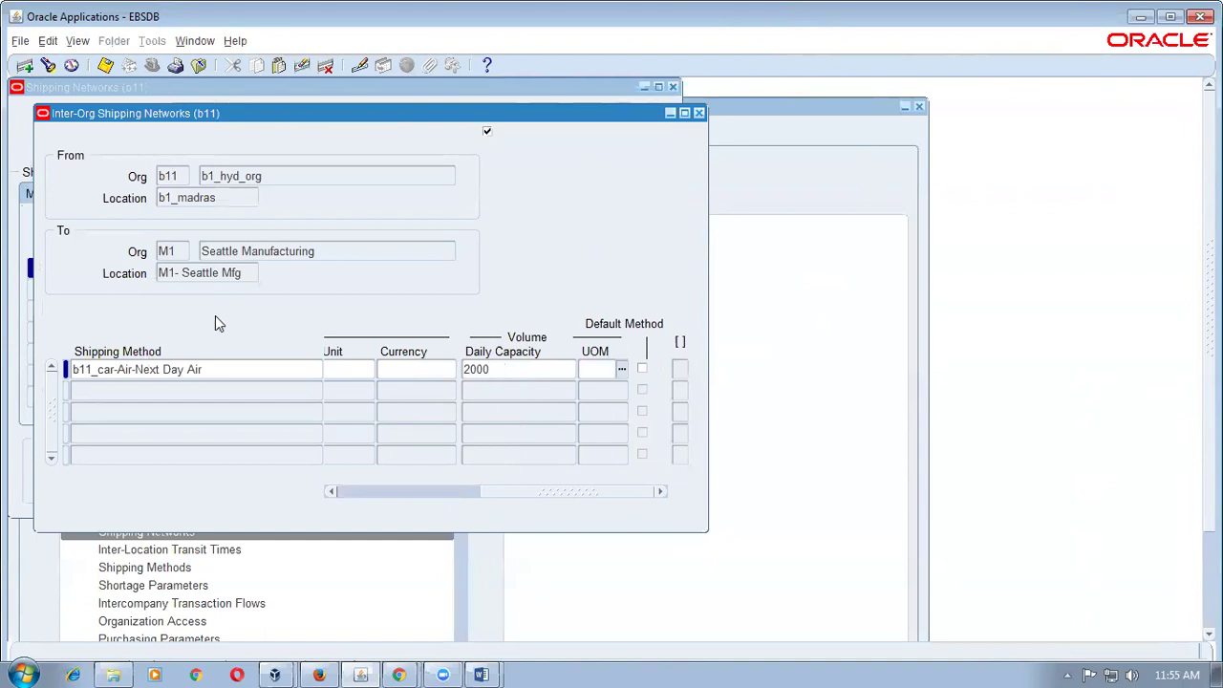
pyautogui.write('M3')
pyautogui.press('Tab')
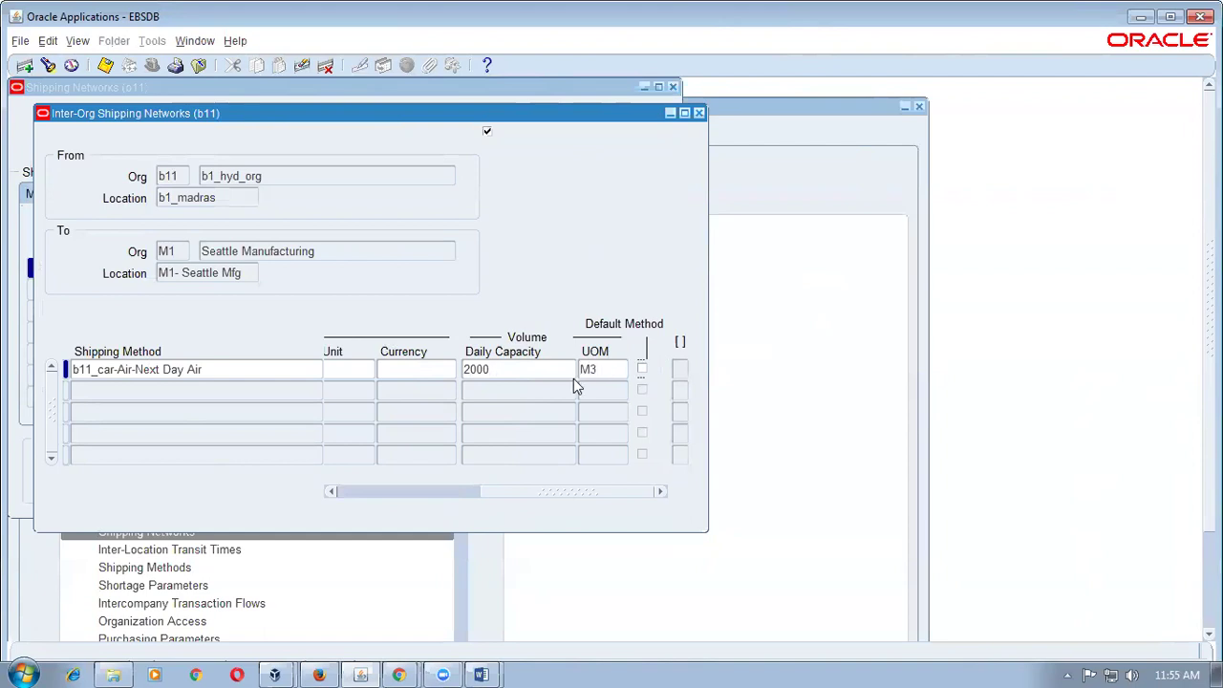
pyautogui.click(642, 371)
# - Check the shipping method's intransit time and load weight values and save the inter-org shipping network record
pyautogui.click(225, 374)
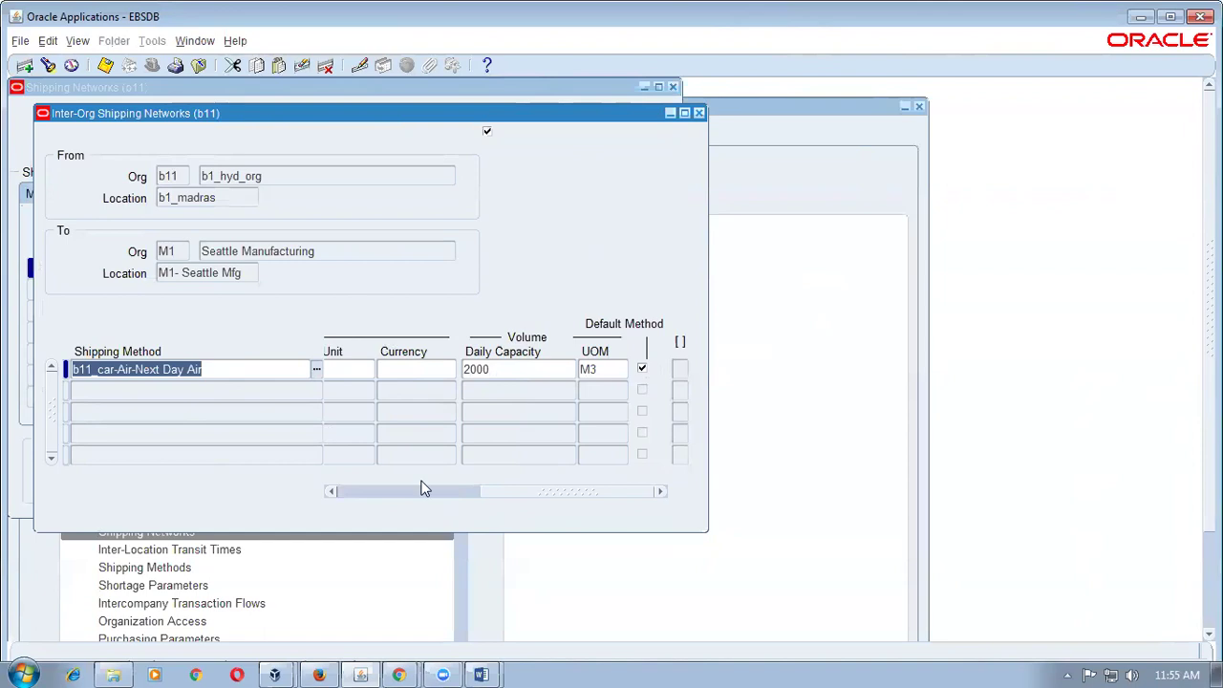
pyautogui.click(497, 493)
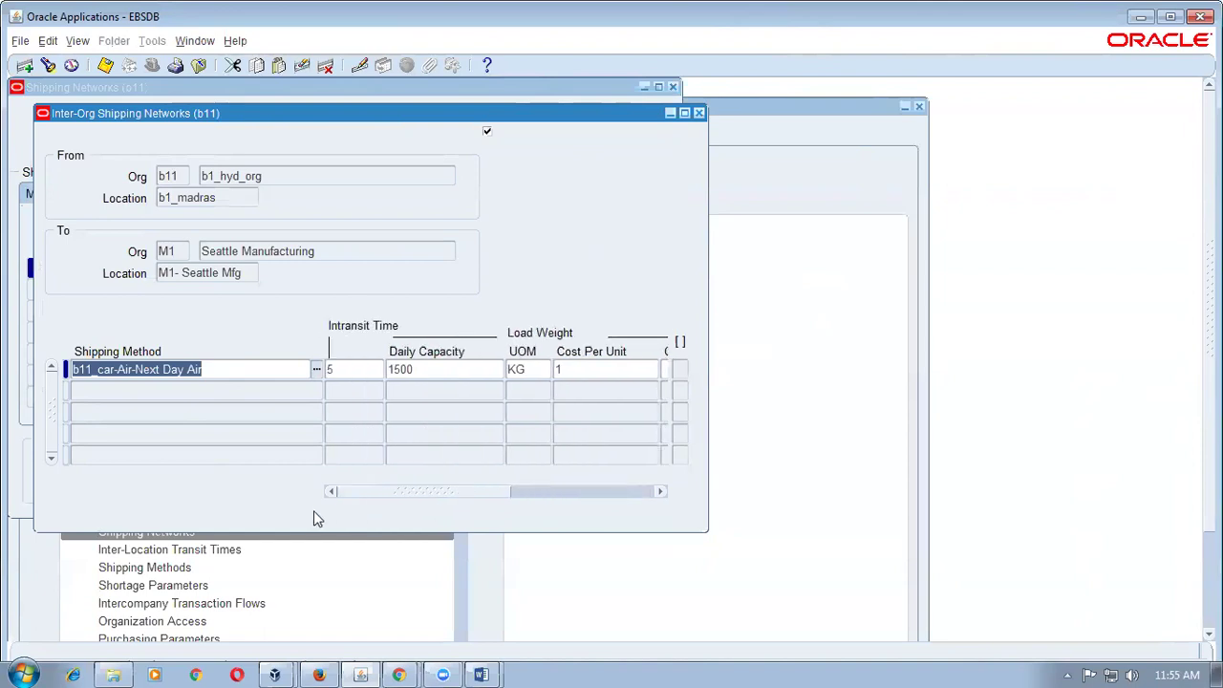
pyautogui.click(417, 374)
pyautogui.click(340, 374)
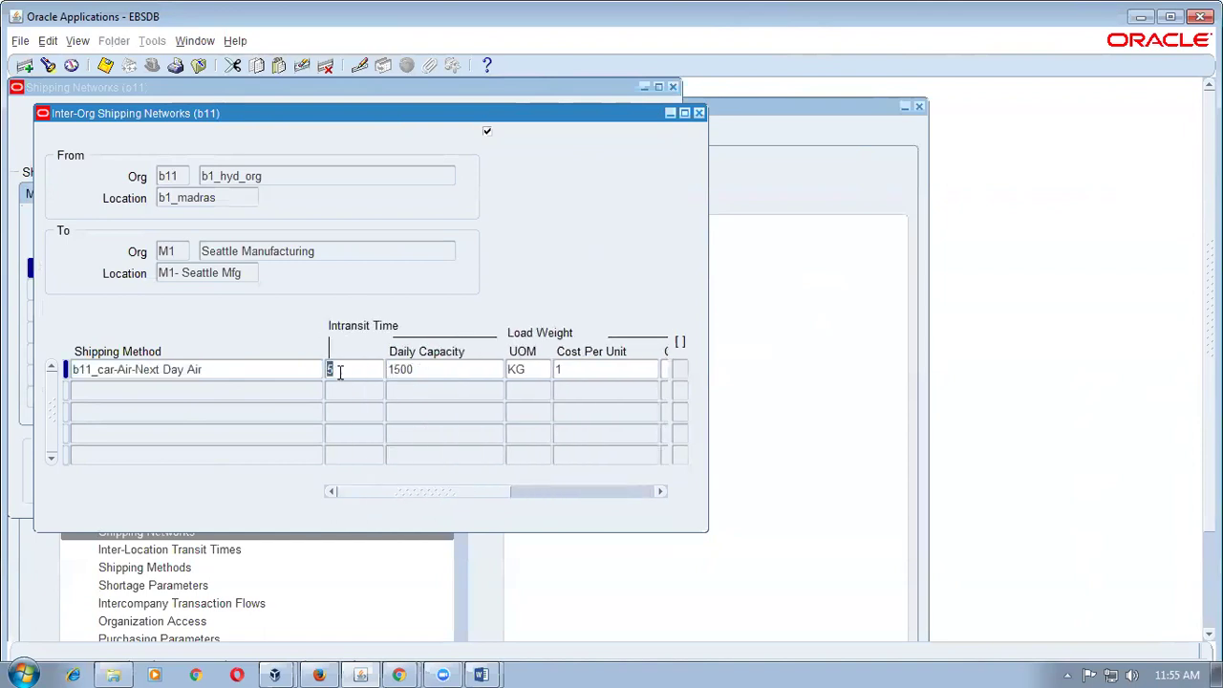
pyautogui.click(224, 374)
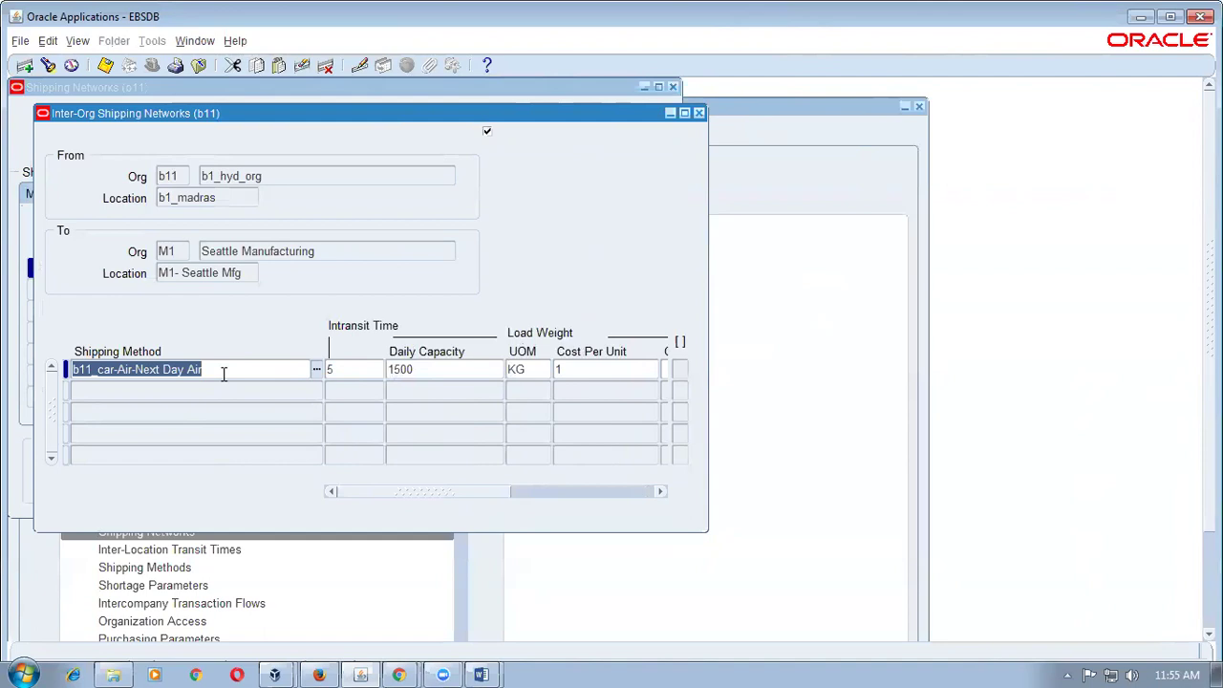
pyautogui.hotkey('ctrl', 's')
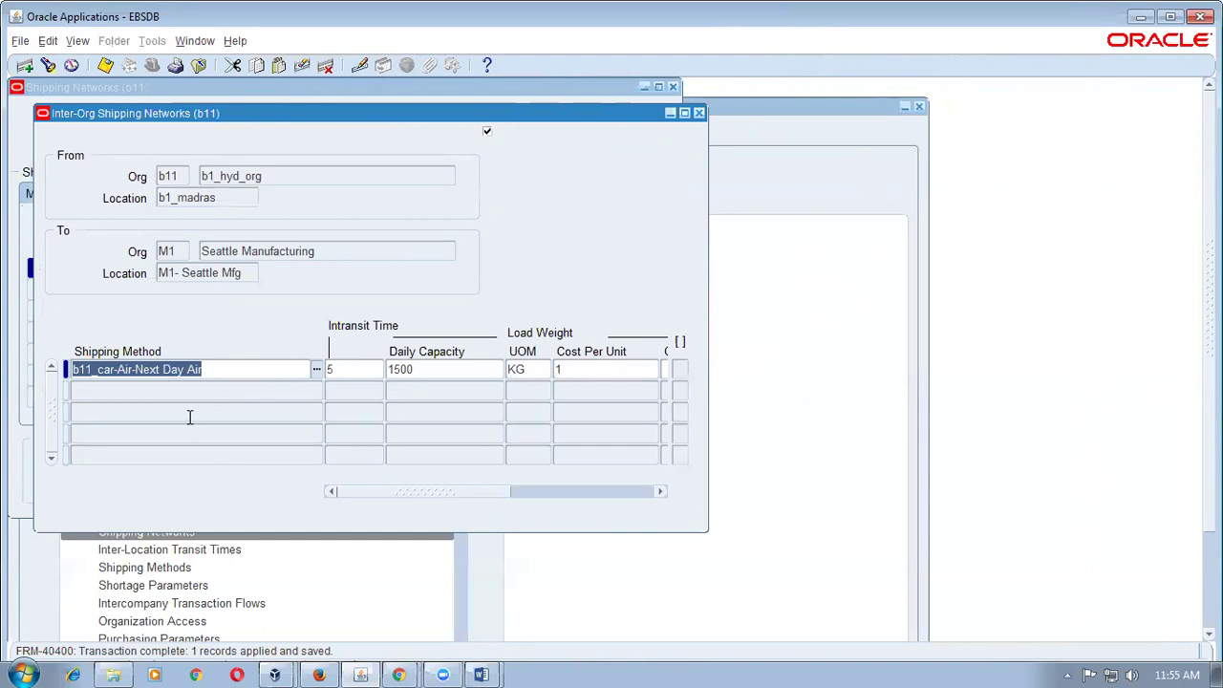
# - Review the From and To organizations and the volume and default method values of the saved shipping method
pyautogui.doubleClick(183, 176)
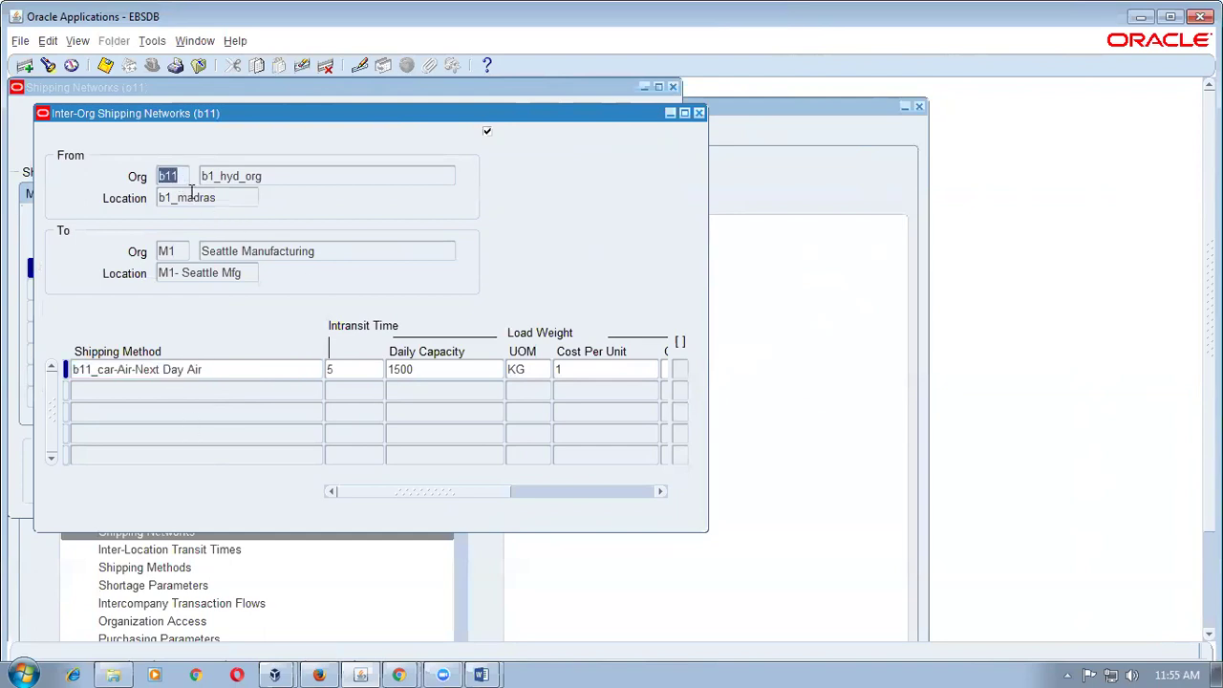
pyautogui.doubleClick(188, 246)
pyautogui.moveTo(398, 492); pyautogui.dragTo(576, 495)
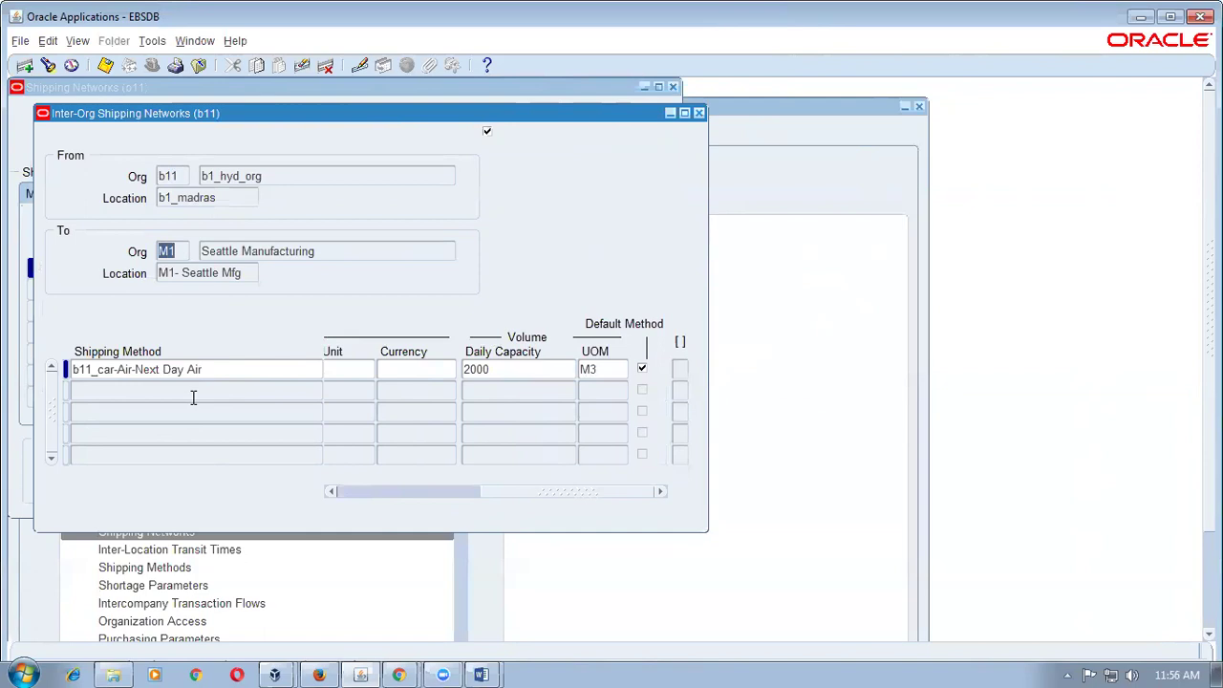
# - Close both shipping network forms and open the Master Items form
pyautogui.click(701, 114)
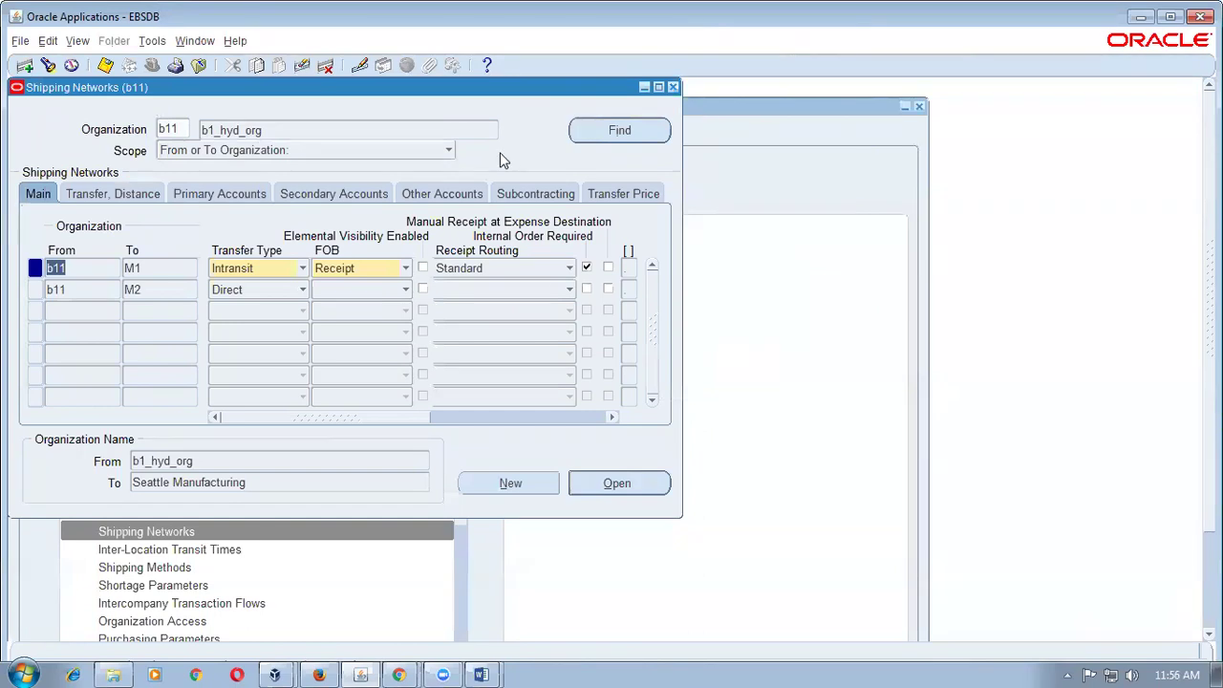
pyautogui.click(674, 87)
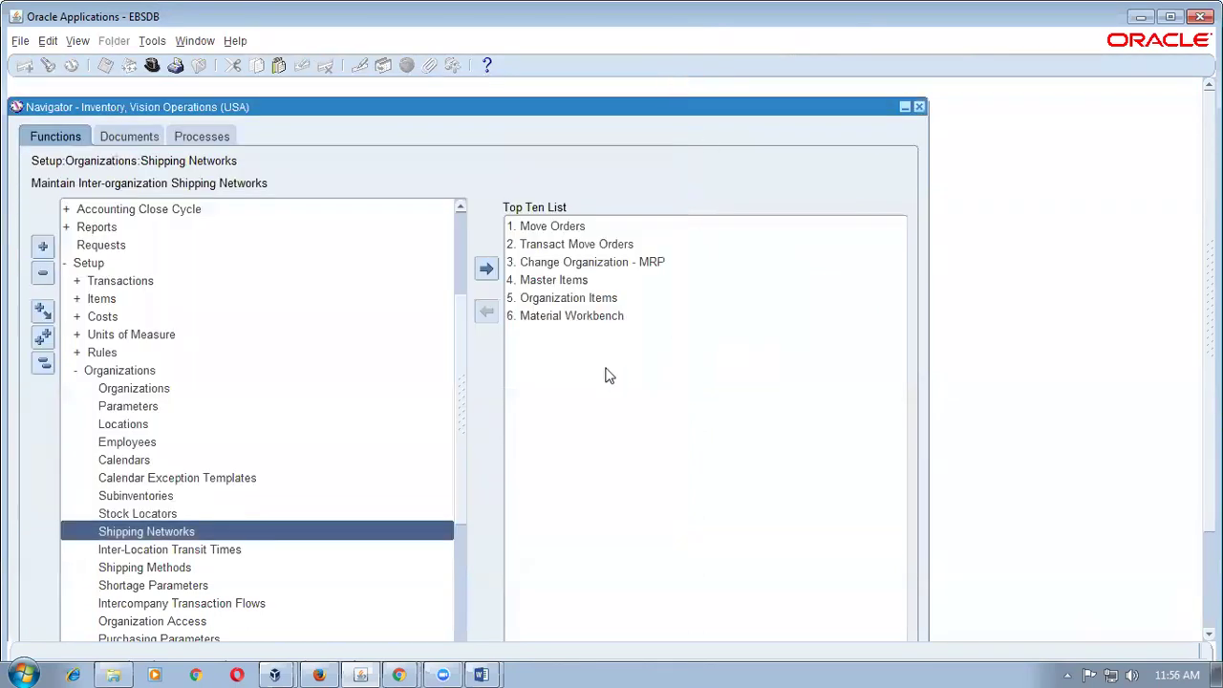
pyautogui.click(43, 361)
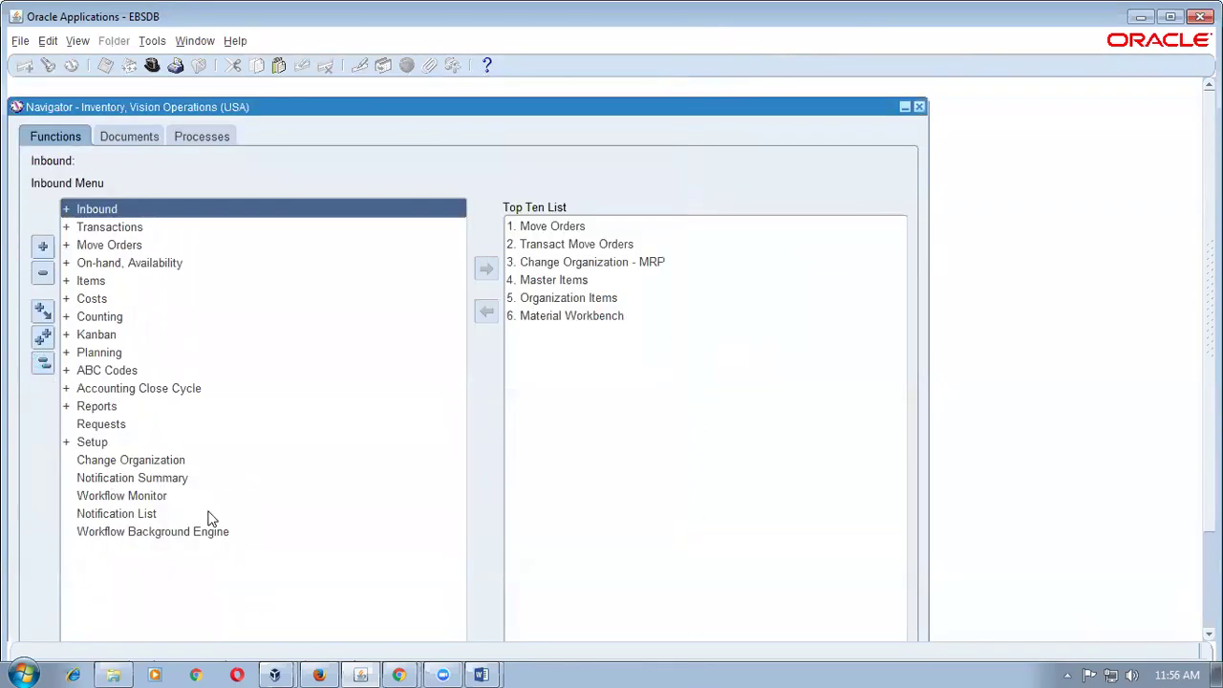
pyautogui.doubleClick(166, 280)
pyautogui.doubleClick(170, 299)
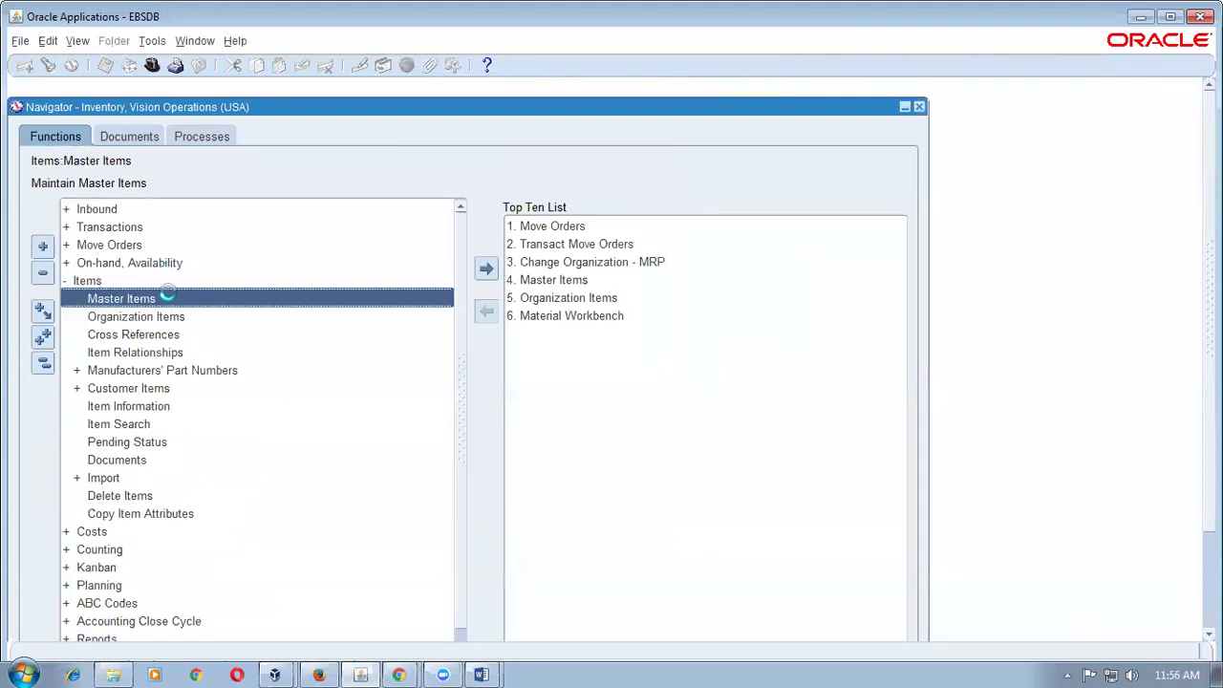
# - Enter b11_iot_intransit as the name and description of the new master item
pyautogui.write('b')
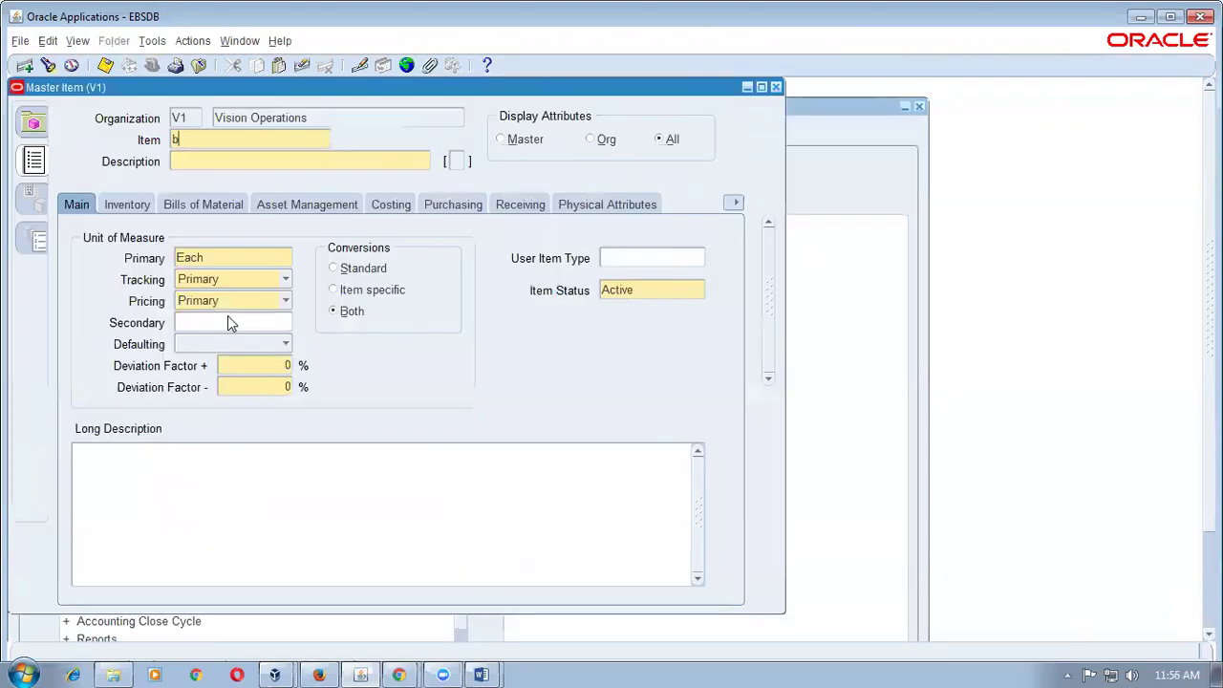
pyautogui.write('11_iot_intransit')
pyautogui.moveTo(272, 139); pyautogui.dragTo(175, 141)
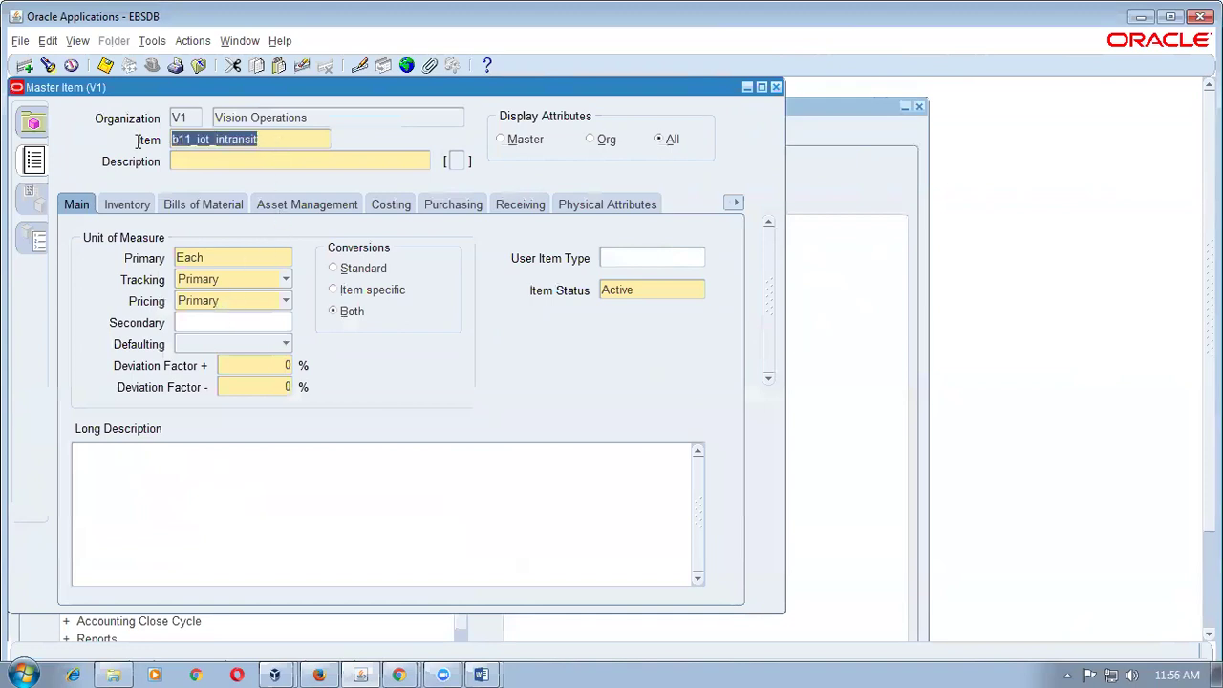
pyautogui.click(211, 162)
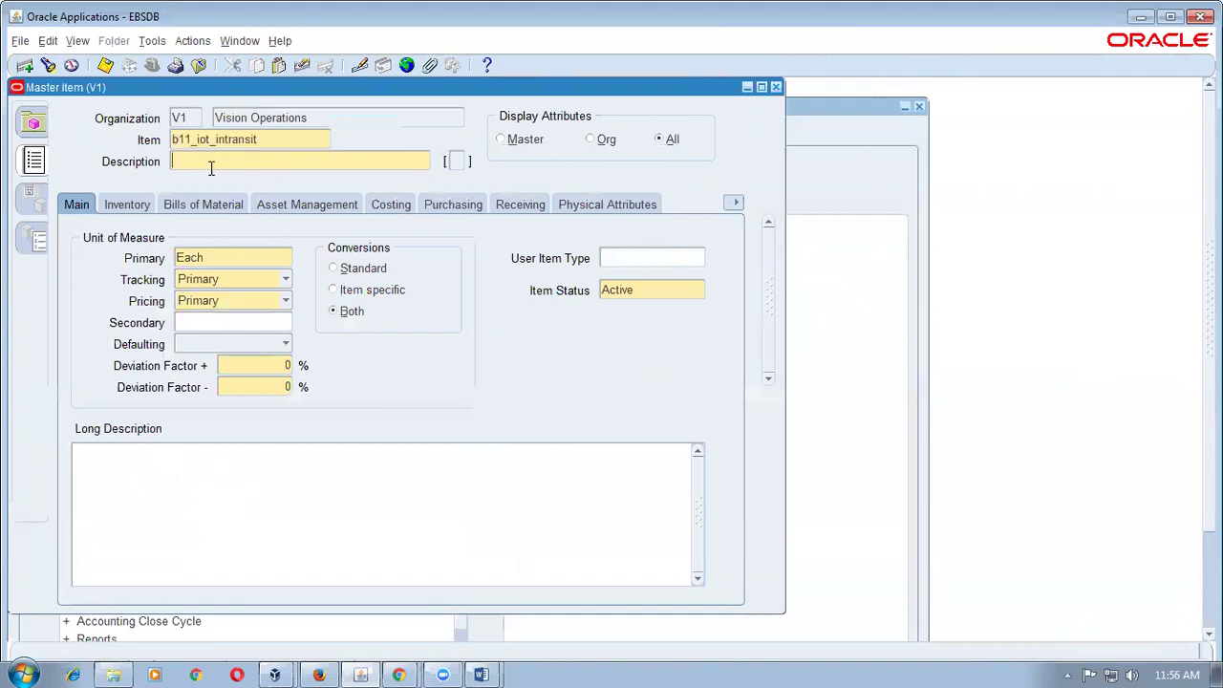
# - Apply the Purchased Item template to b11_iot_intransit
pyautogui.hotkey('alt', 't')
pyautogui.write('f')
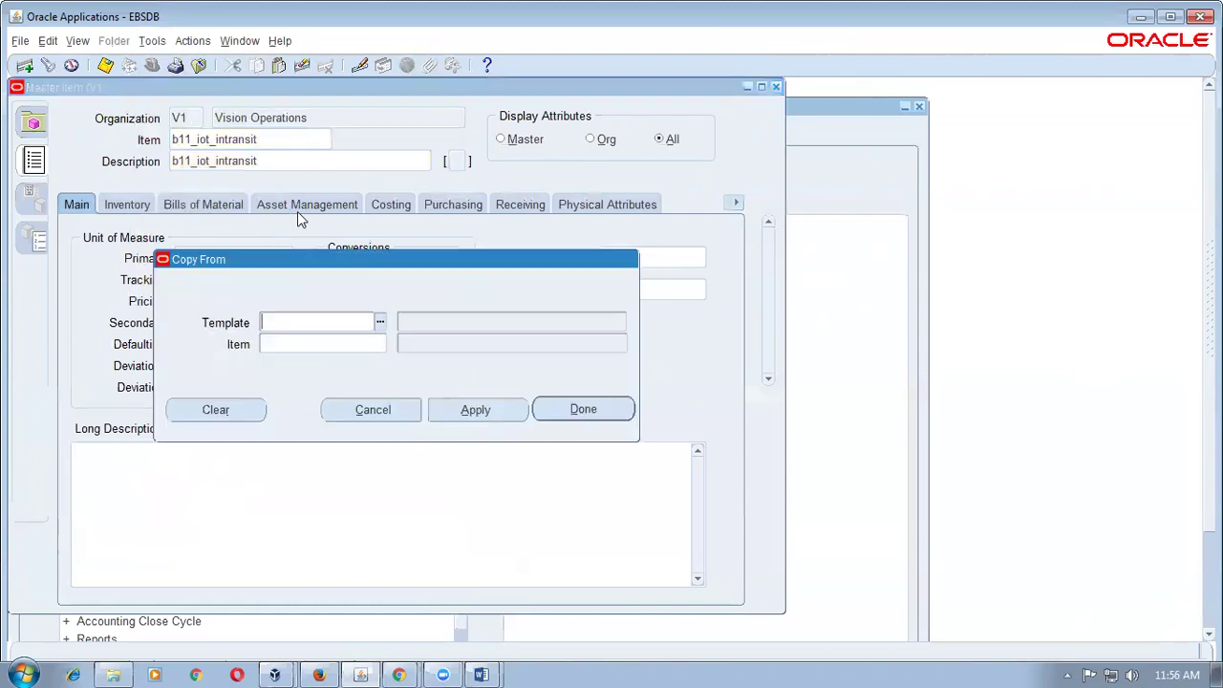
pyautogui.write('pur')
pyautogui.press('Tab')
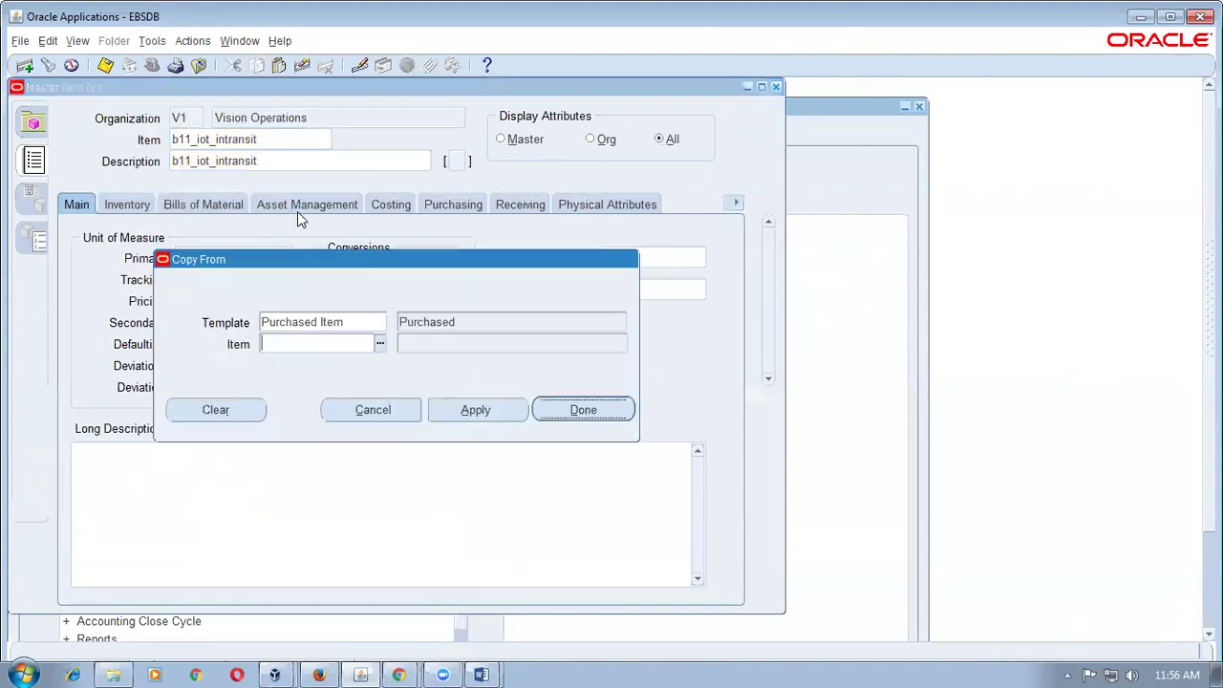
pyautogui.hotkey('alt', 'd')
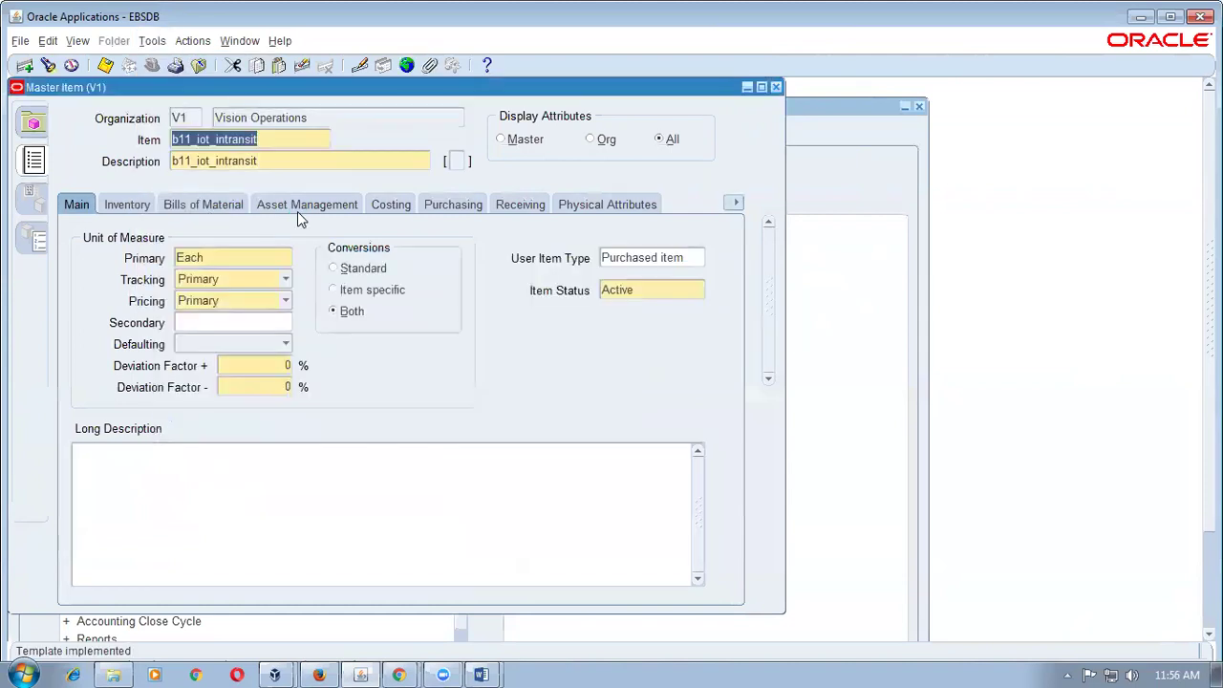
# - Check the item's inventory attributes and save it, and open its organization assignment list
pyautogui.click(143, 205)
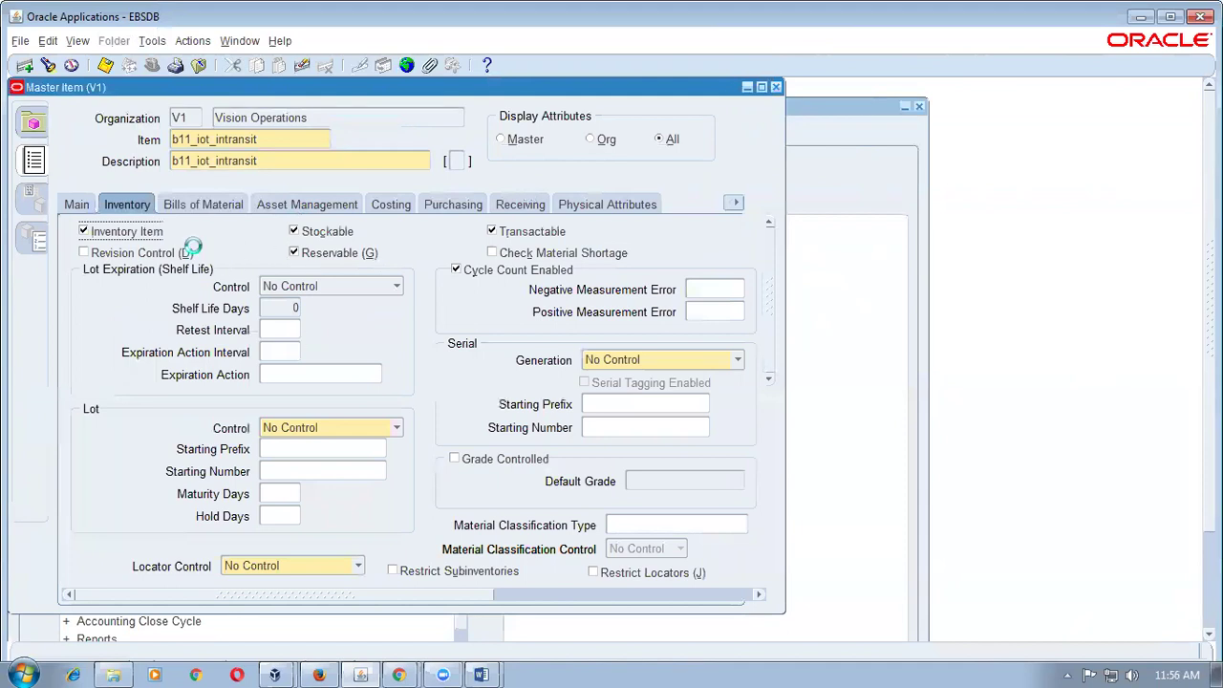
pyautogui.hotkey('ctrl', 's')
pyautogui.click(152, 40)
pyautogui.click(197, 243)
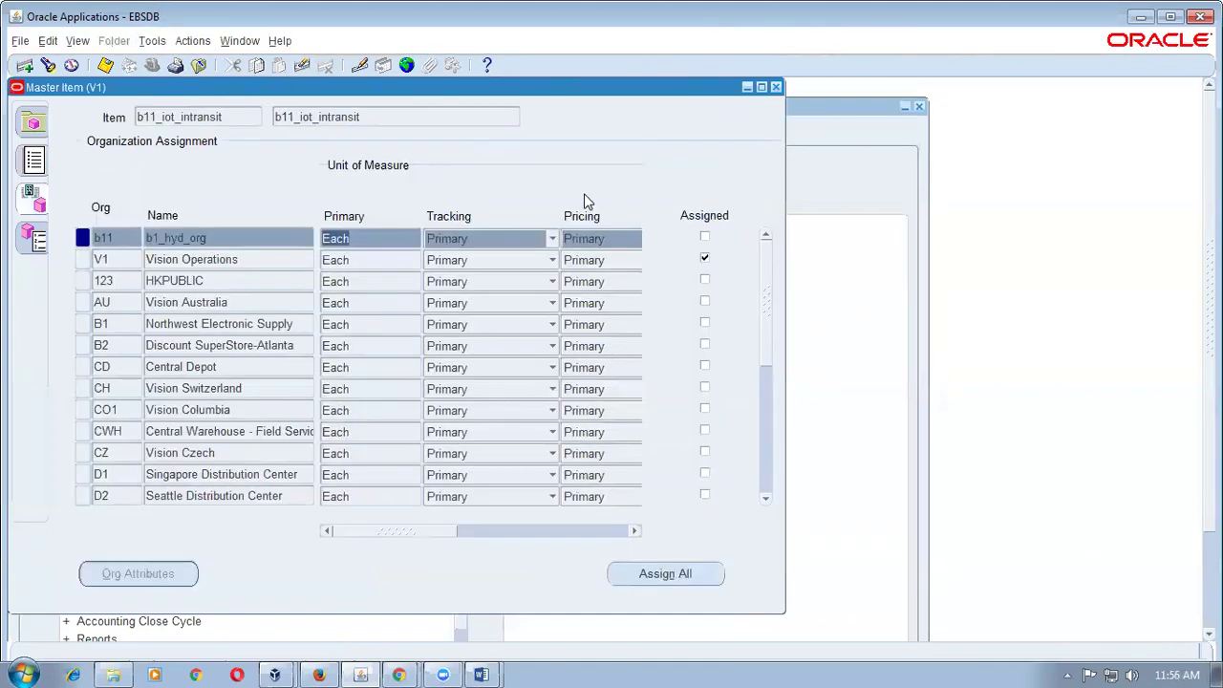
# - Assign item b11_iot_intransit to organizations b11 and M1, save the assignments, and close the item form
pyautogui.click(706, 239)
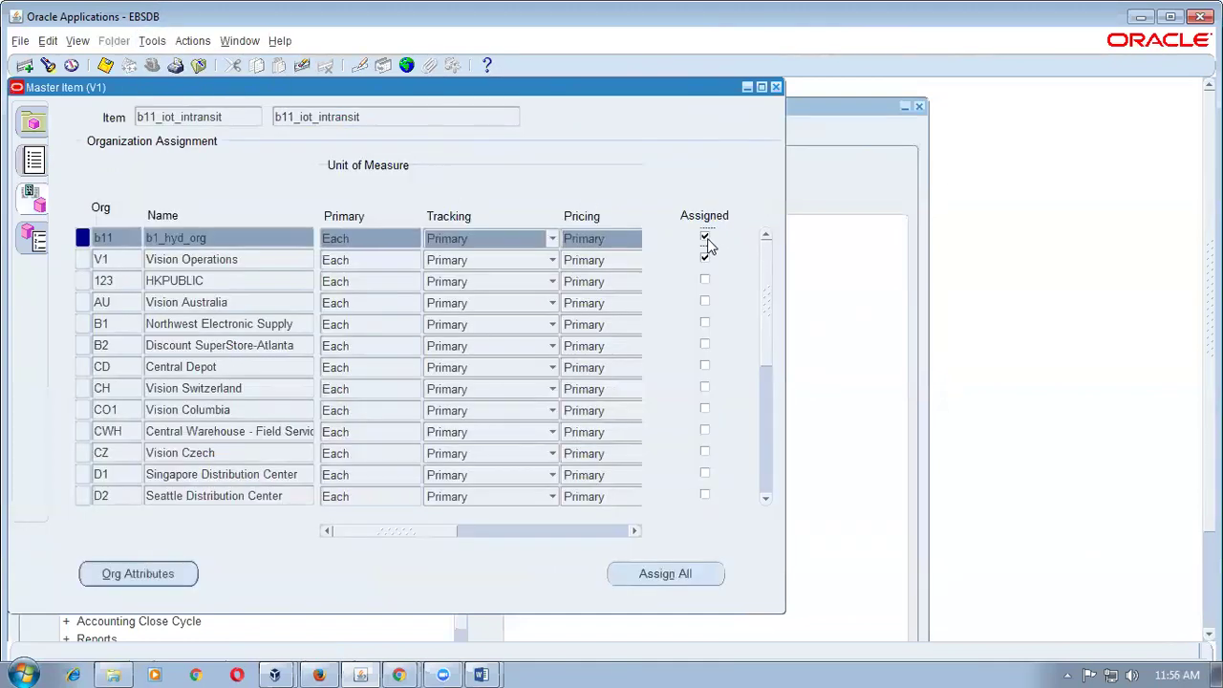
pyautogui.hotkey('ctrl', 's')
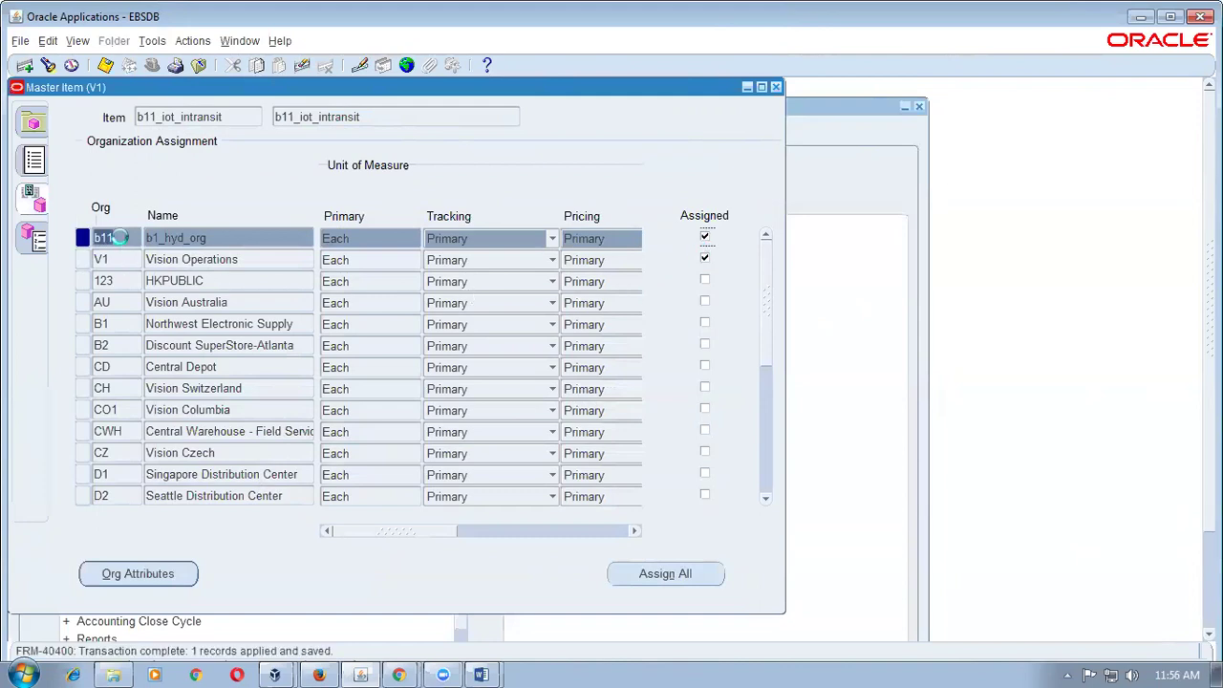
pyautogui.press('F11')
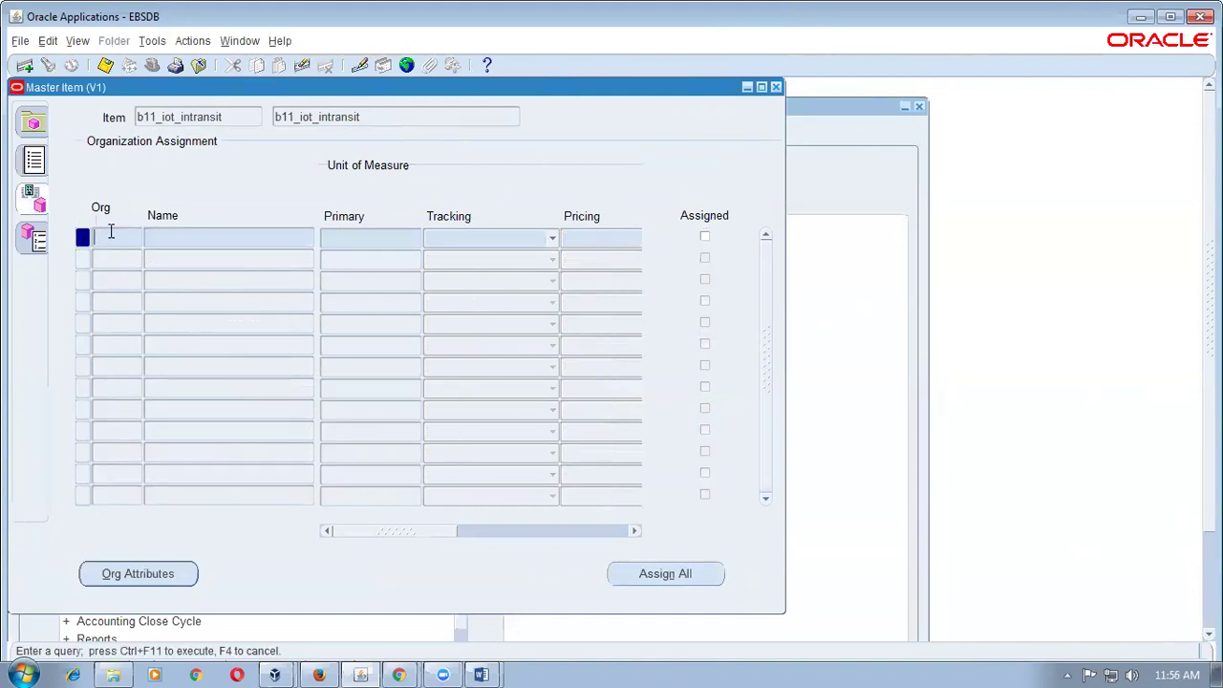
pyautogui.write('M1')
pyautogui.hotkey('ctrl', 'F11')
pyautogui.click(704, 237)
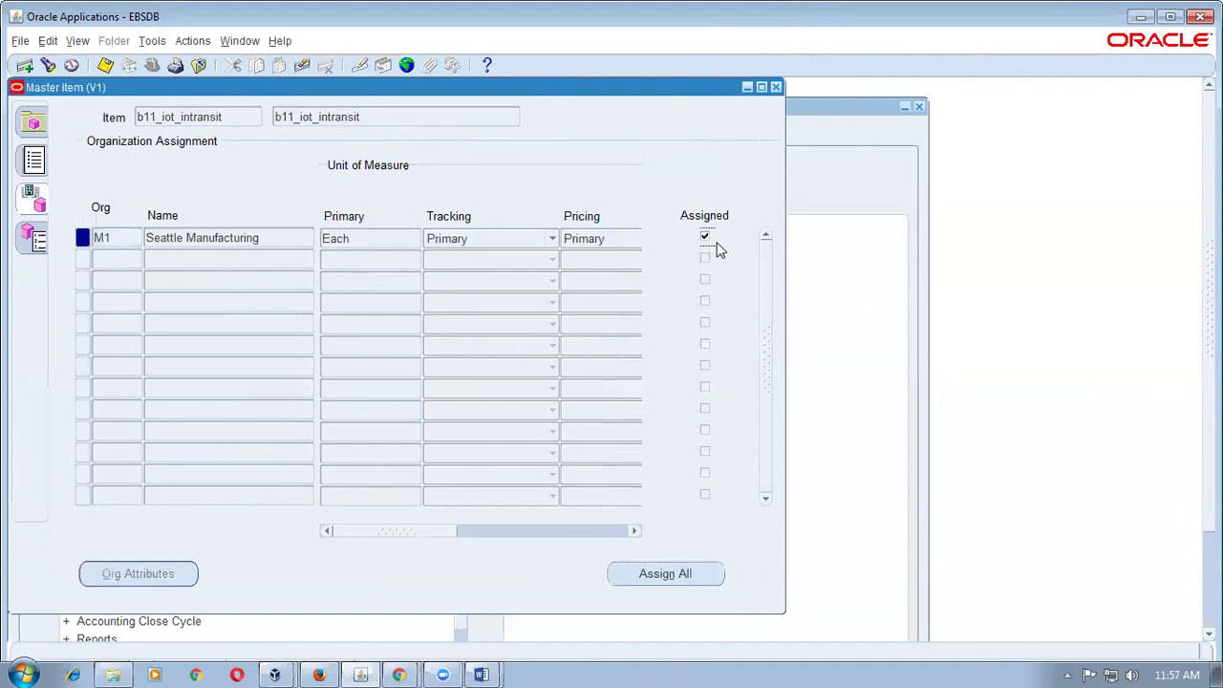
pyautogui.hotkey('ctrl', 's')
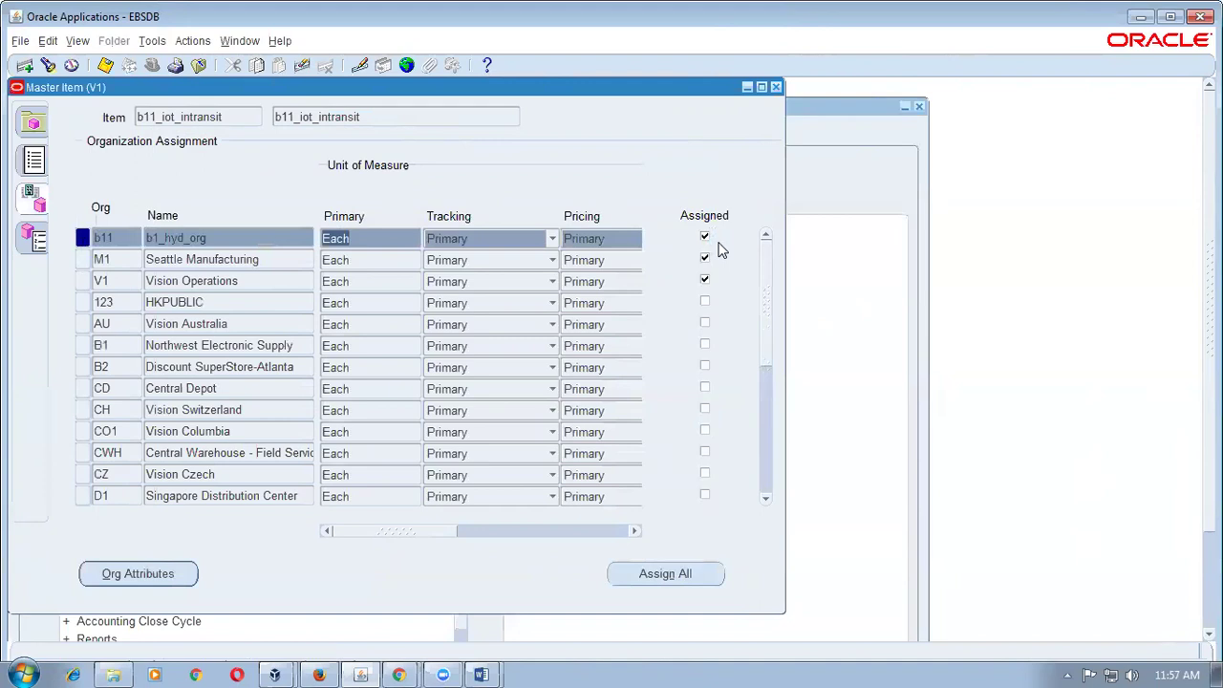
pyautogui.click(122, 281)
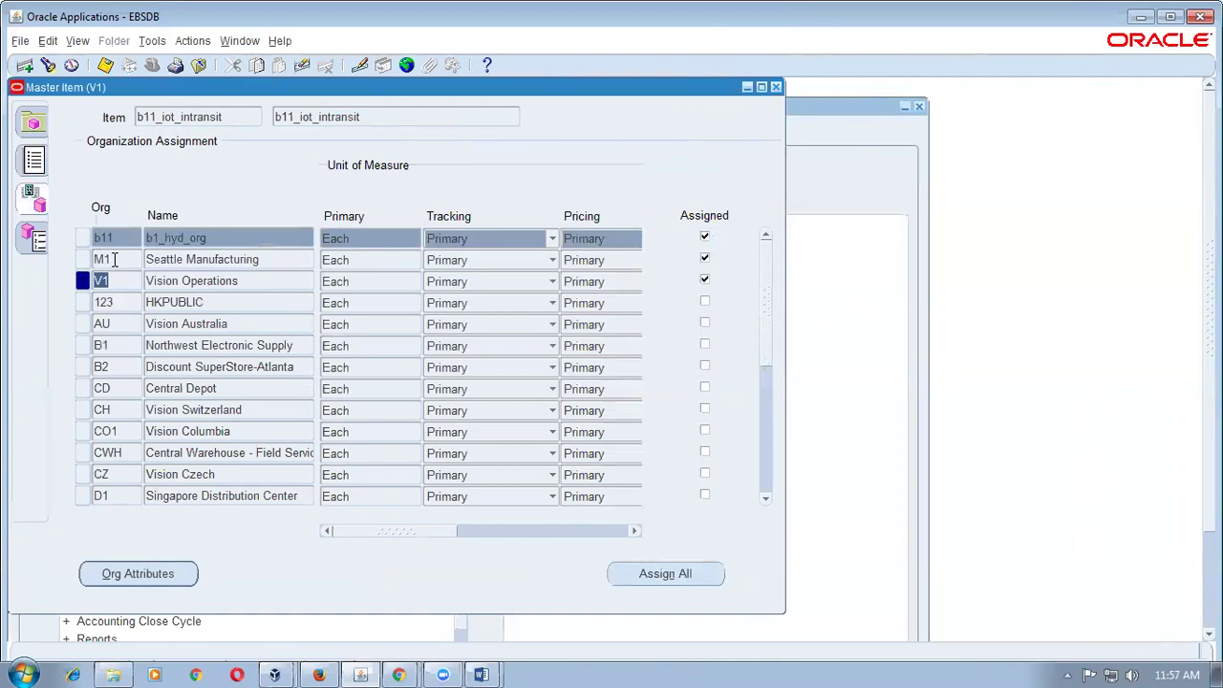
pyautogui.click(776, 87)
# - Review the inventory parameters of organization b11 and close the form
pyautogui.click(44, 364)
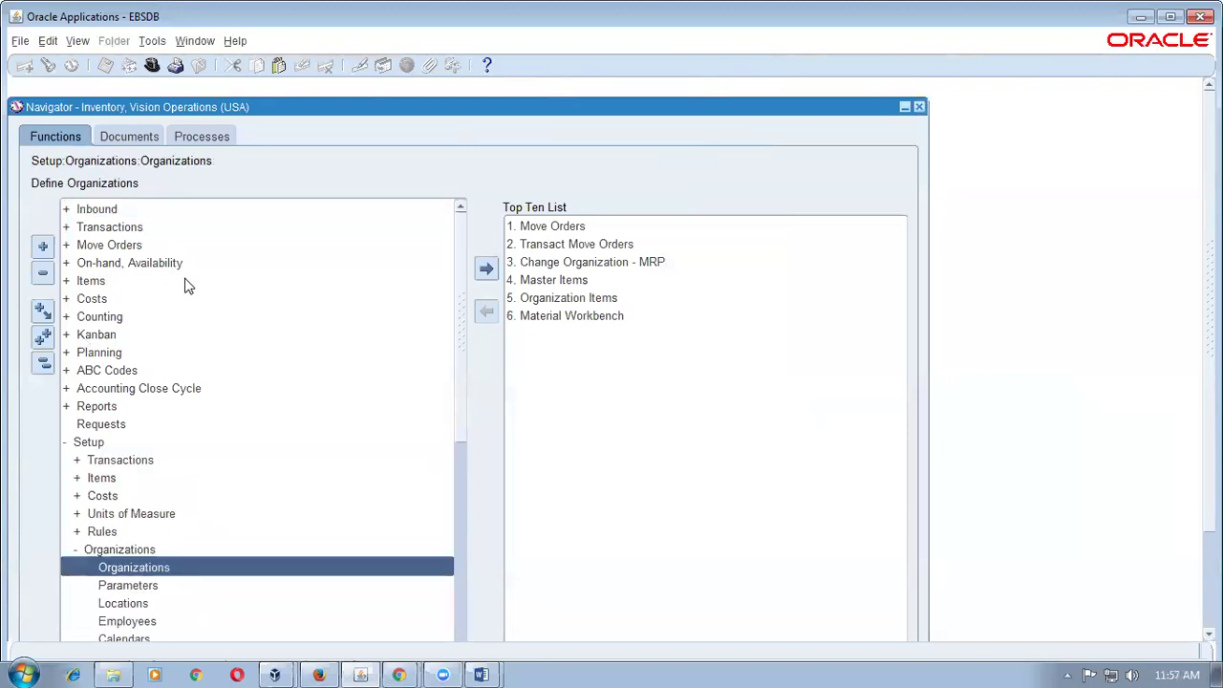
pyautogui.press('p')
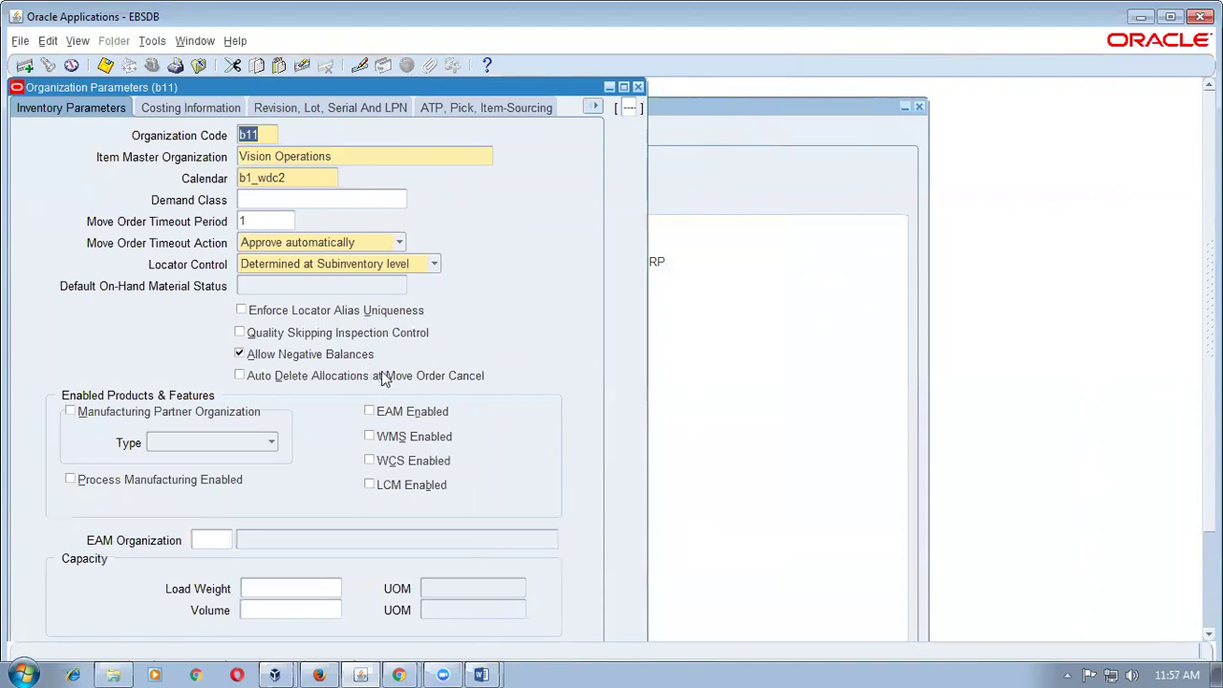
pyautogui.click(638, 87)
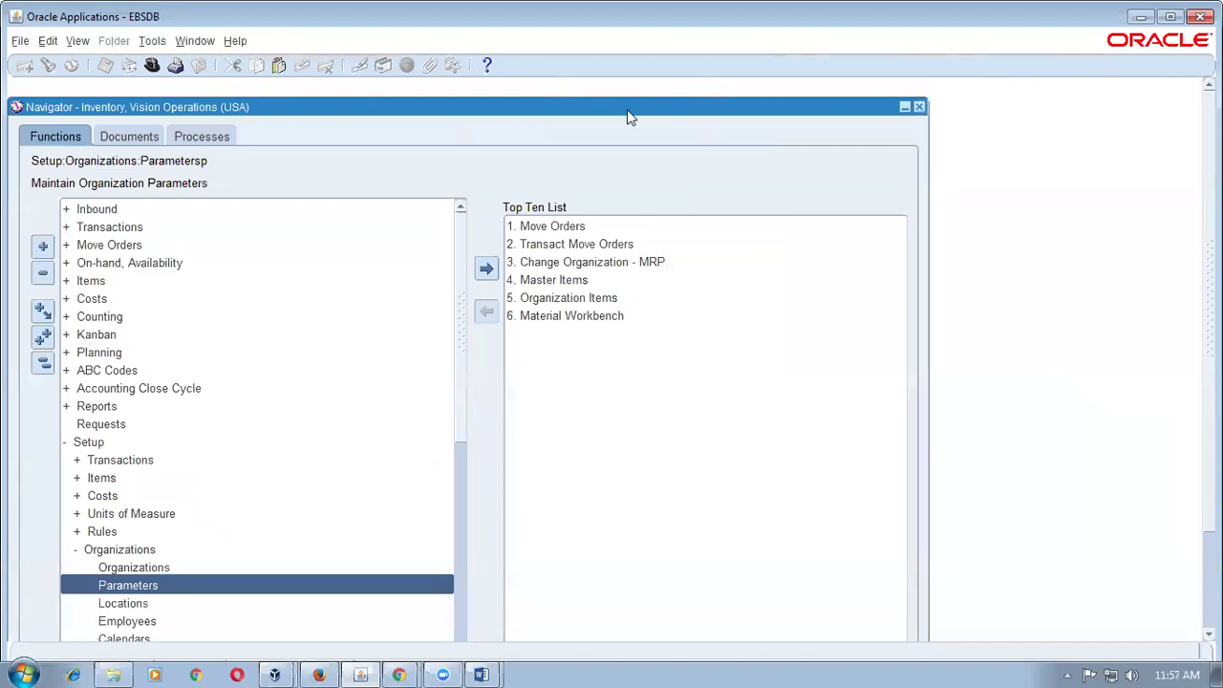
# - Try to start an inter-organization transfer from b11 to Boston Manufacturing
pyautogui.click(43, 363)
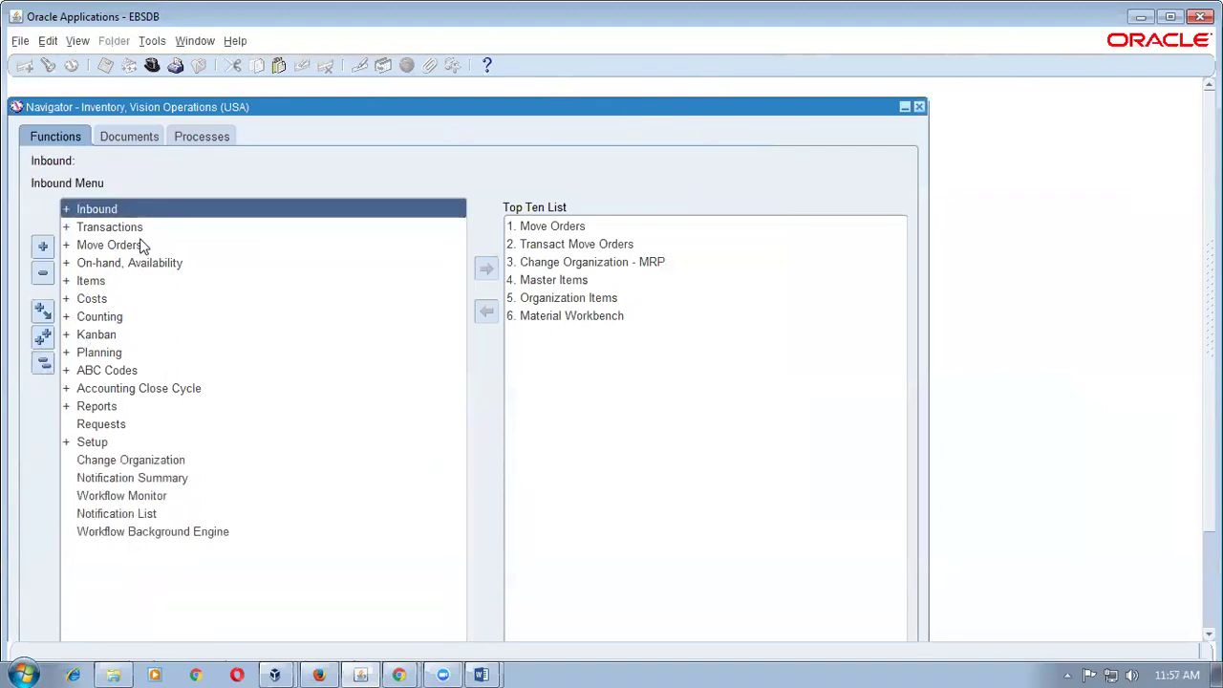
pyautogui.doubleClick(144, 226)
pyautogui.click(187, 281)
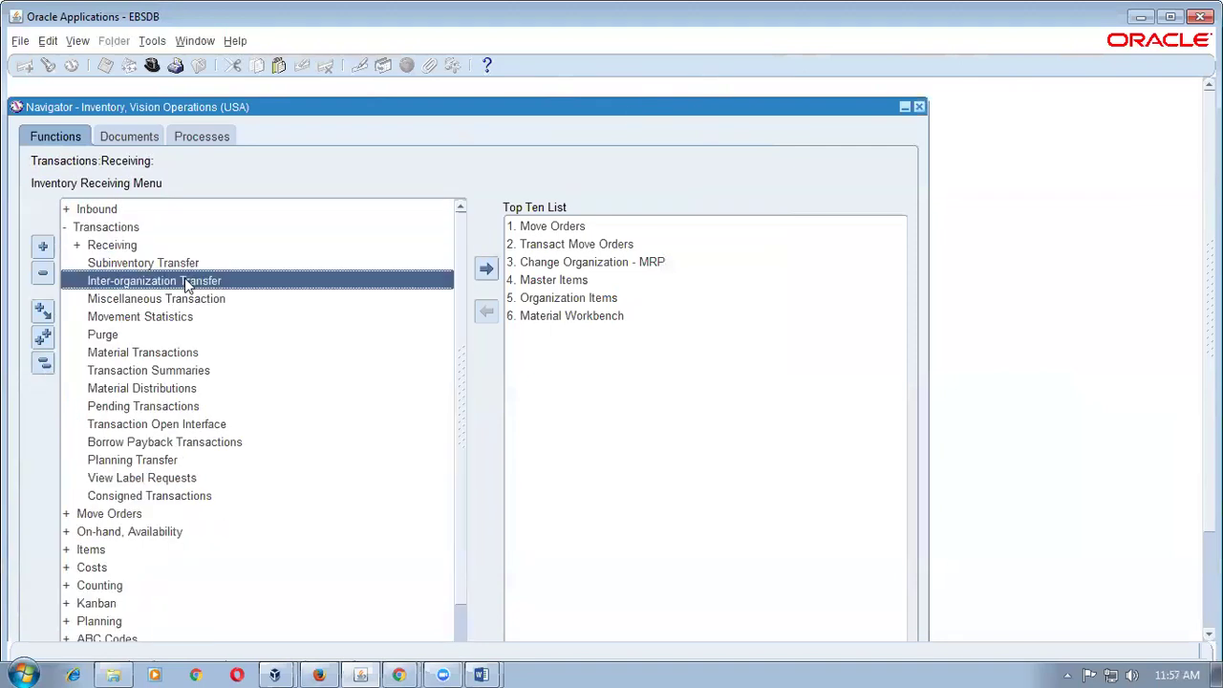
pyautogui.doubleClick(186, 281)
pyautogui.click(262, 175)
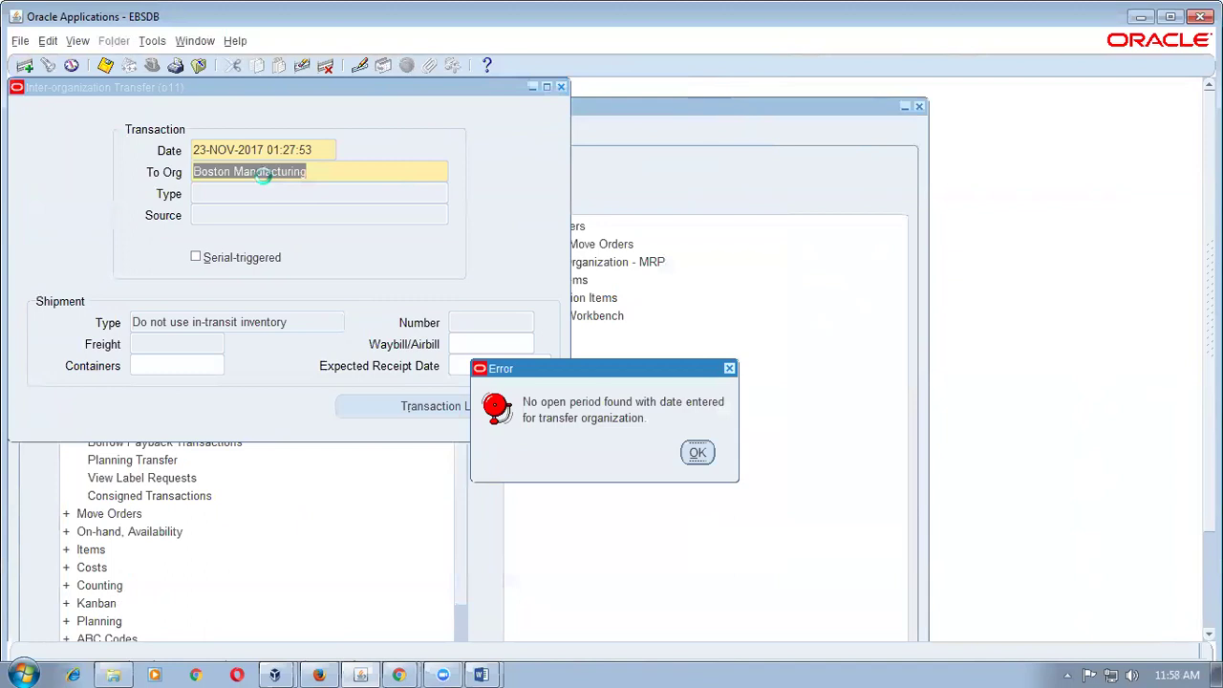
pyautogui.press('Return')
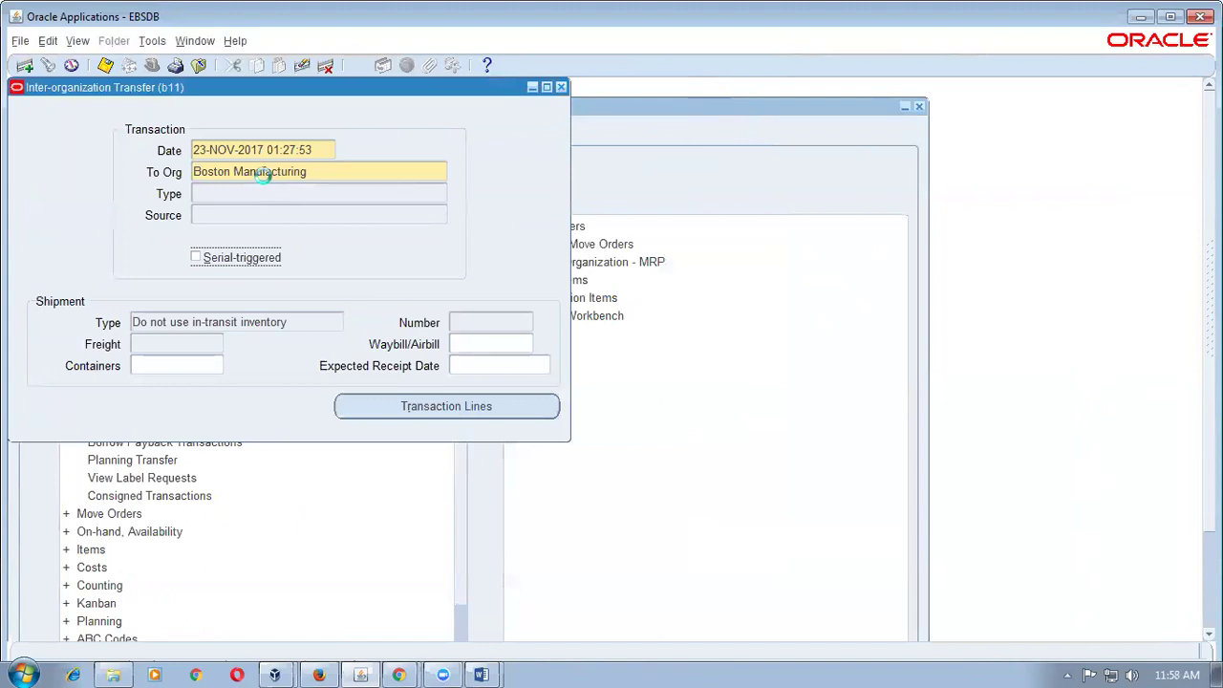
pyautogui.press('F4')
# - Collapse the navigator tree and open the Shipping Networks form for organization b11
pyautogui.hotkey('alt', 't')
pyautogui.press('Down')
pyautogui.press('Down')
pyautogui.press('Down')
pyautogui.press('Down')
pyautogui.press('Return')
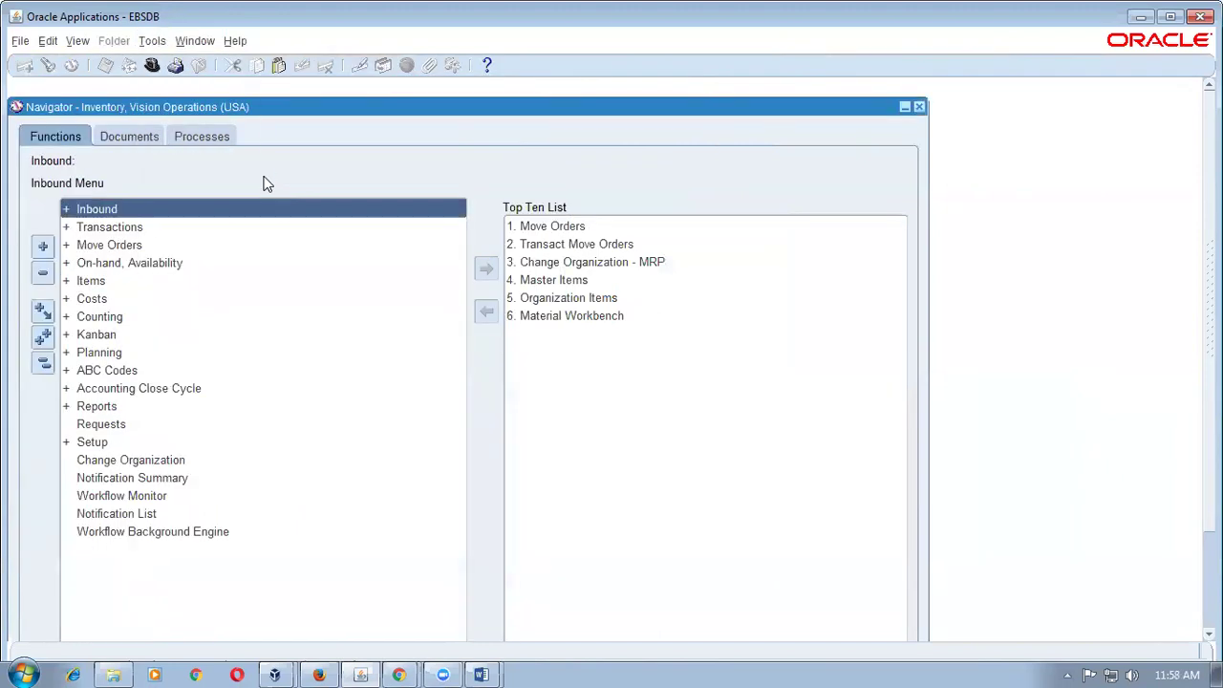
pyautogui.write('orgsh')
pyautogui.press('Return')
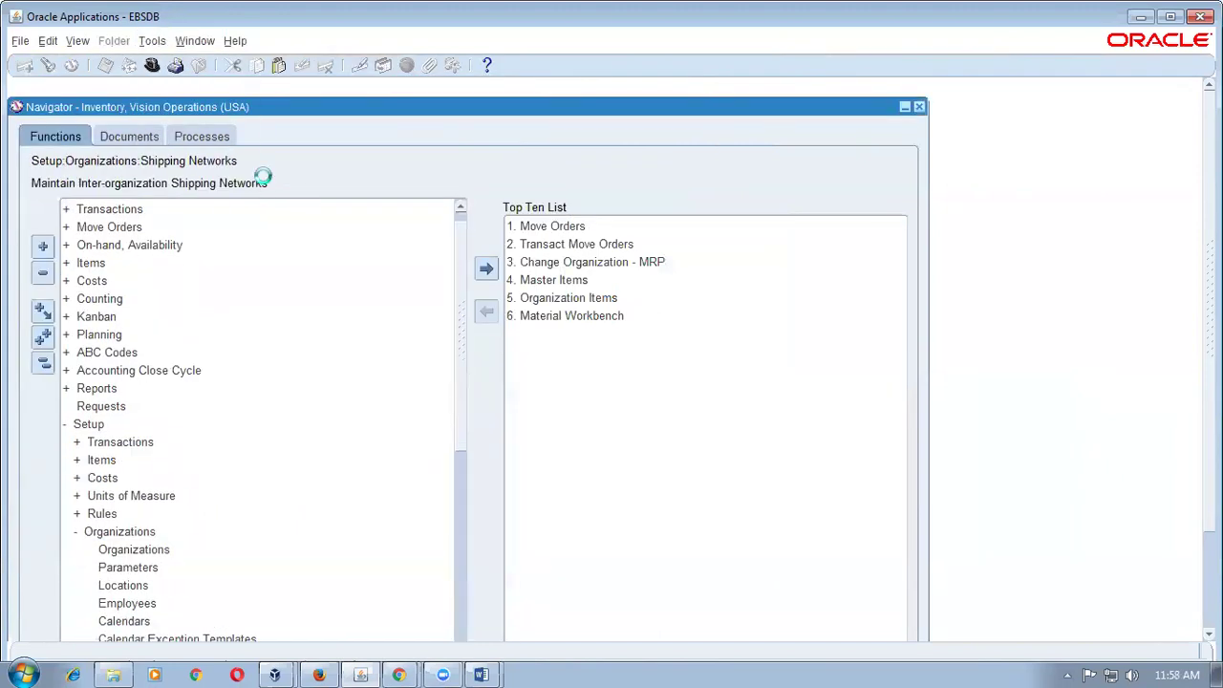
pyautogui.press('Return')
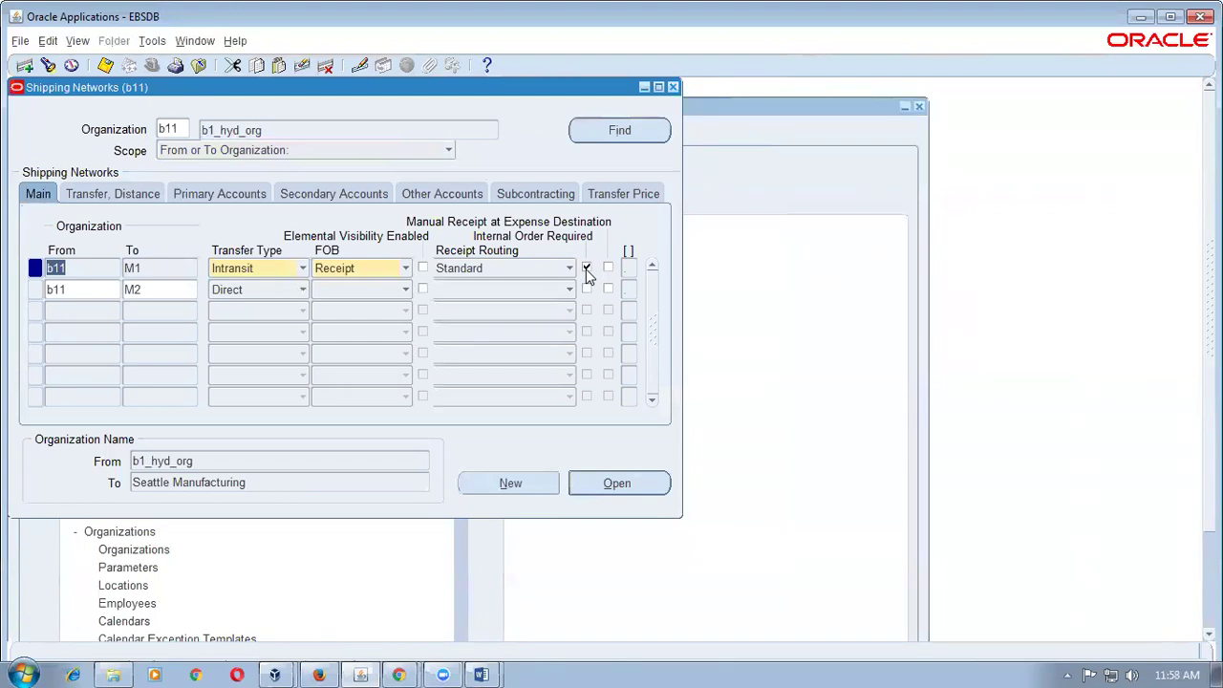
# - Turn off Internal Order Required for the b11 to M1 shipping network, save the change, and close the form
pyautogui.click(172, 269)
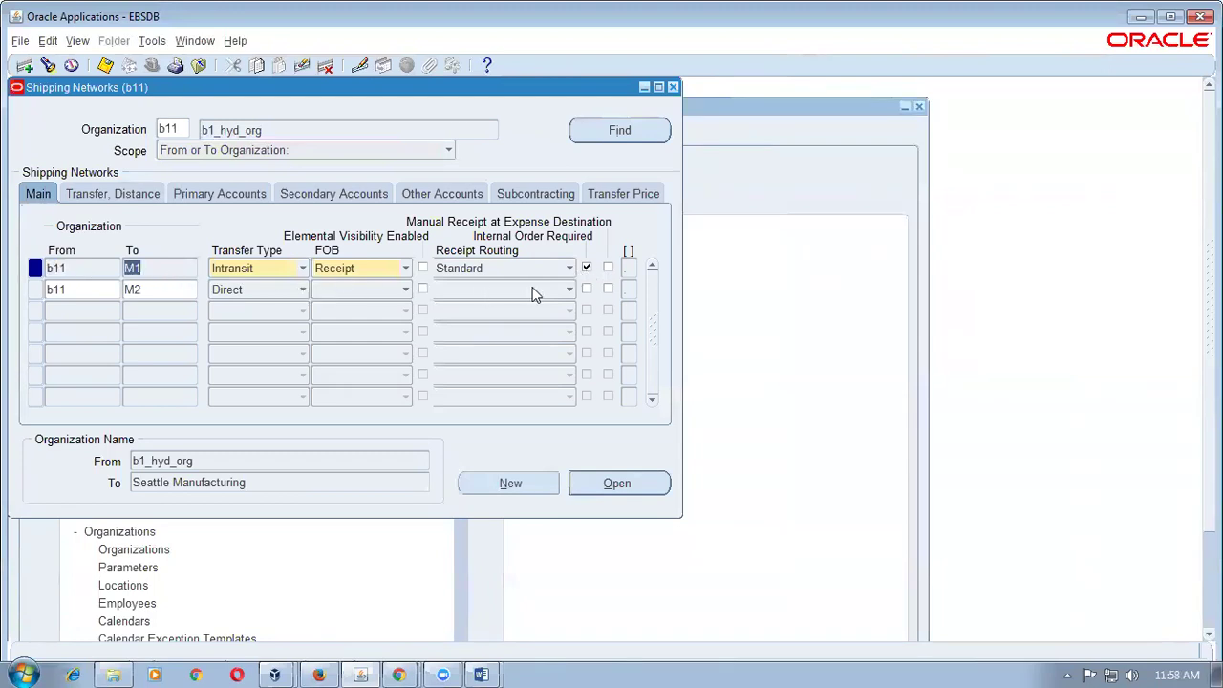
pyautogui.click(587, 267)
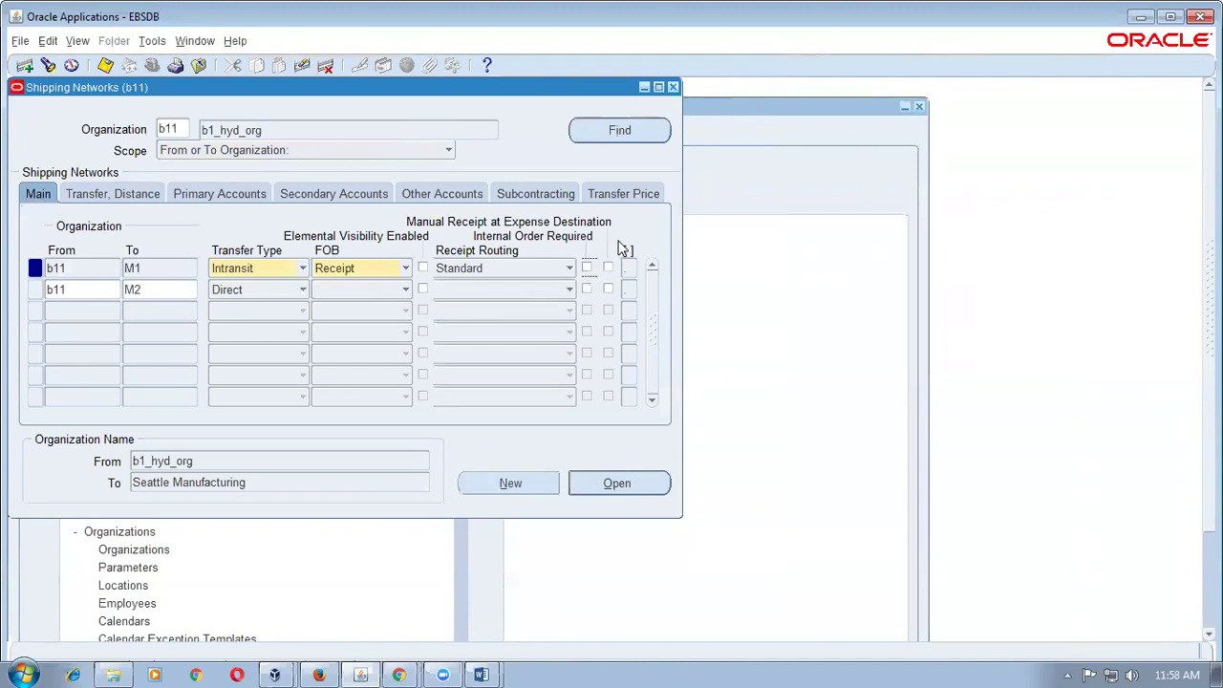
pyautogui.hotkey('ctrl', 's')
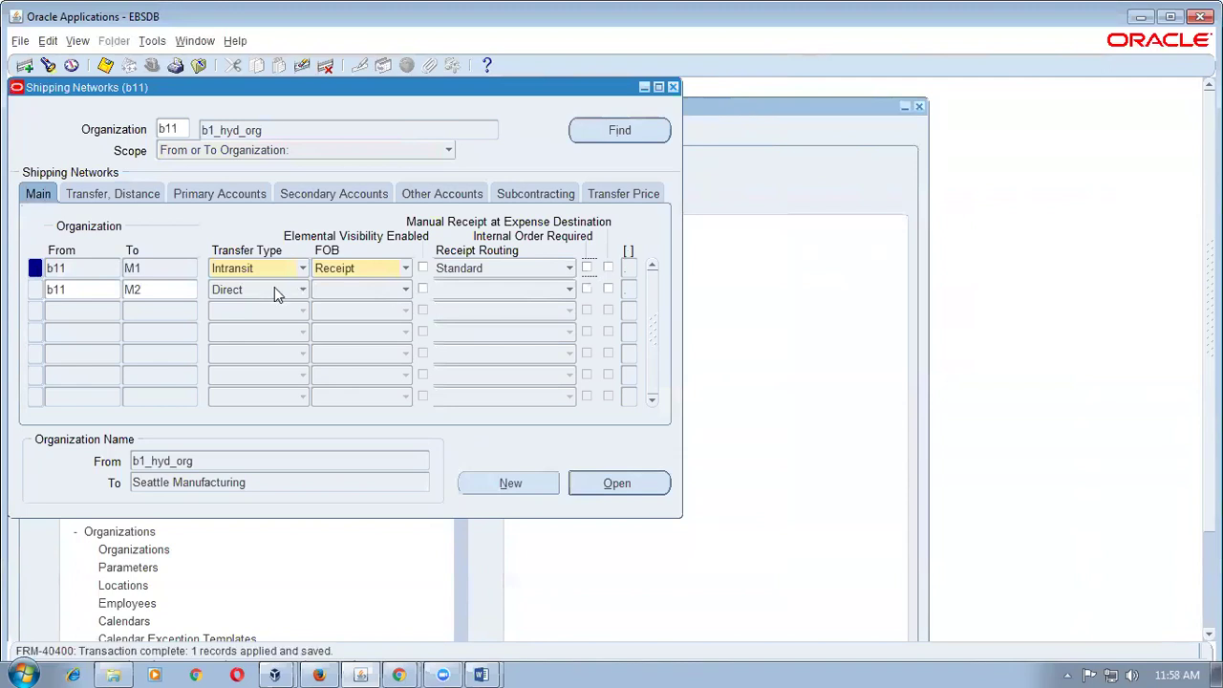
pyautogui.click(82, 268)
pyautogui.click(148, 267)
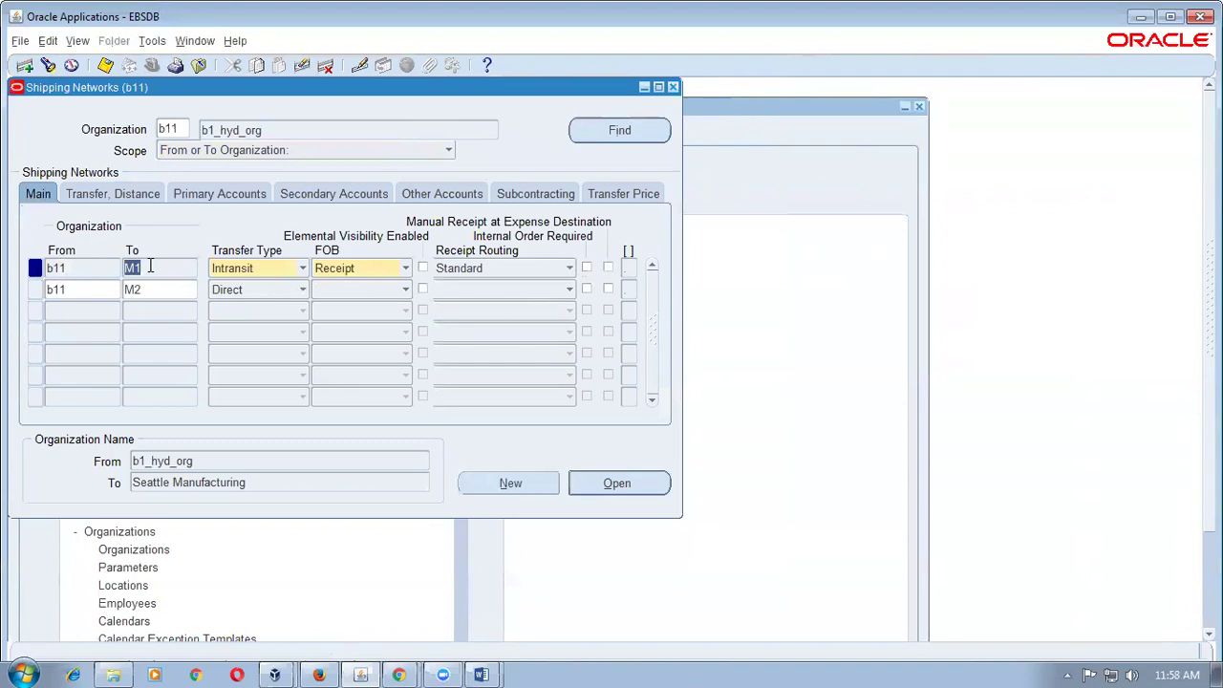
pyautogui.click(86, 272)
pyautogui.click(153, 270)
pyautogui.click(113, 270)
pyautogui.press('F4')
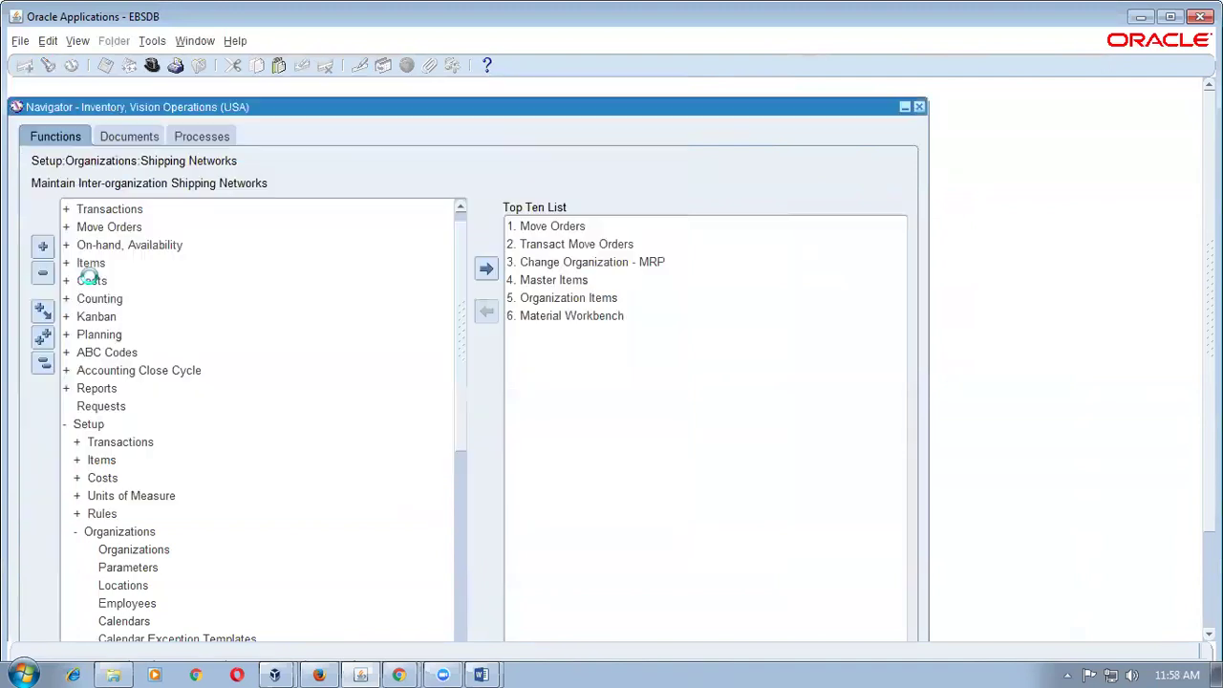
# - Collapse the navigator tree and open the Inter-organization Transfer form
pyautogui.hotkey('alt', 't')
pyautogui.press('Down')
pyautogui.press('Down')
pyautogui.press('Down')
pyautogui.press('Down')
pyautogui.press('Return')
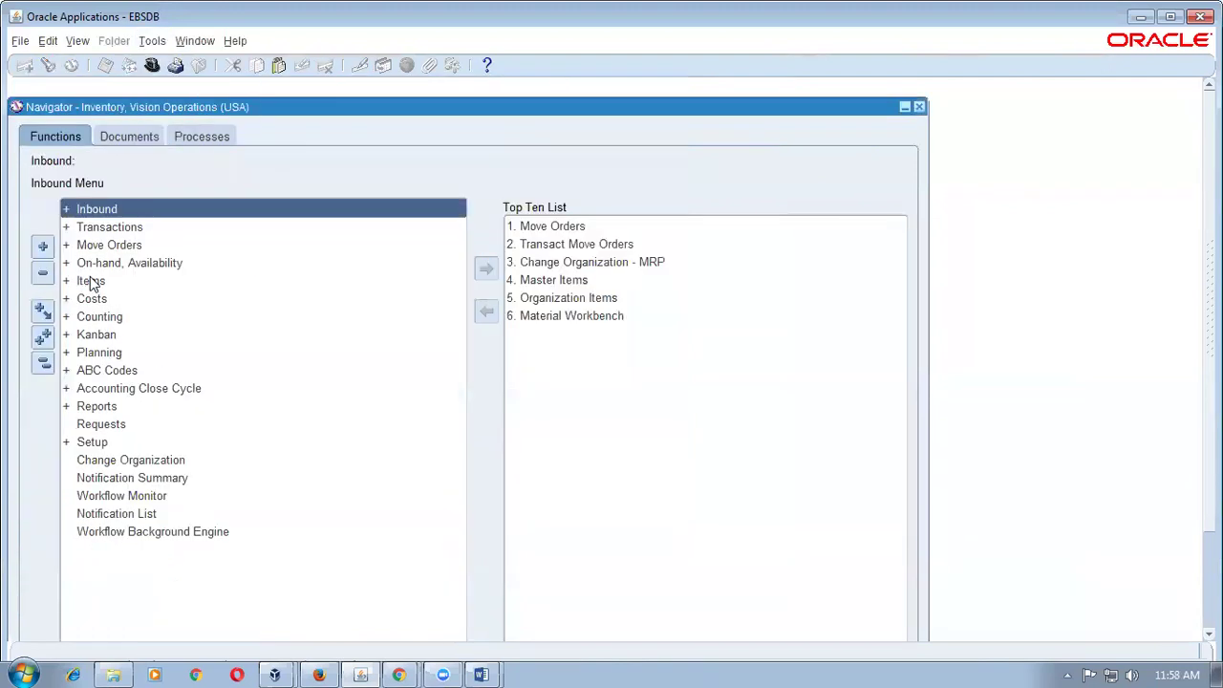
pyautogui.doubleClick(107, 229)
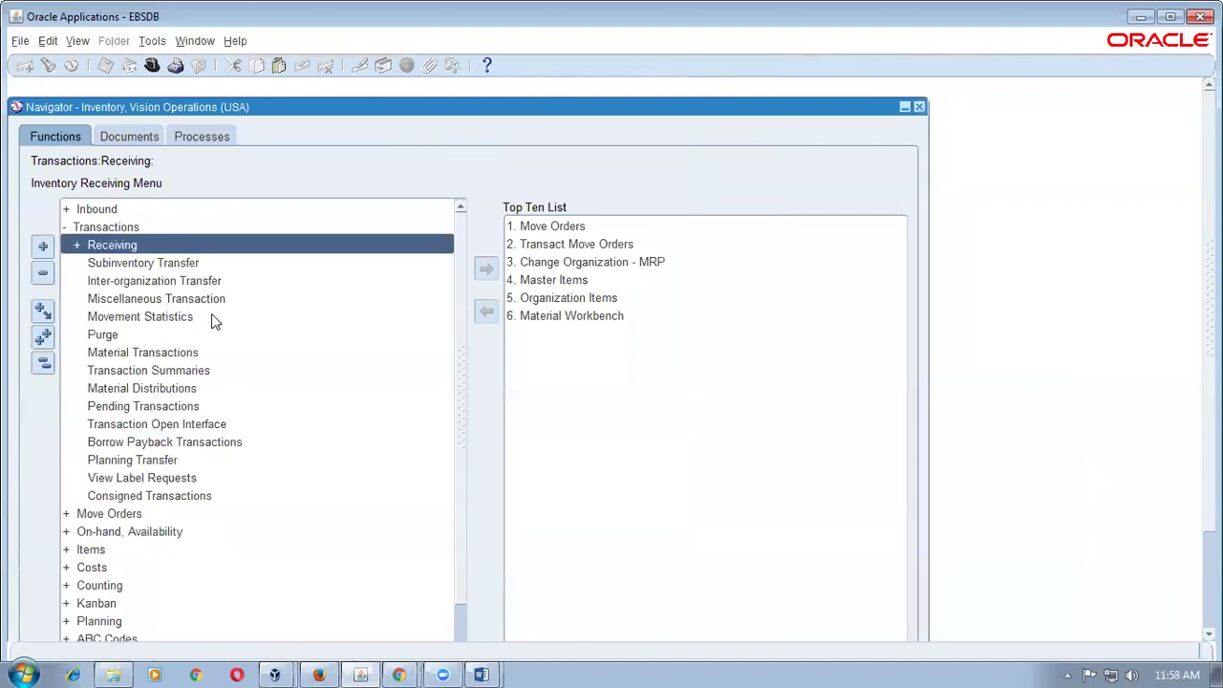
pyautogui.click(203, 281)
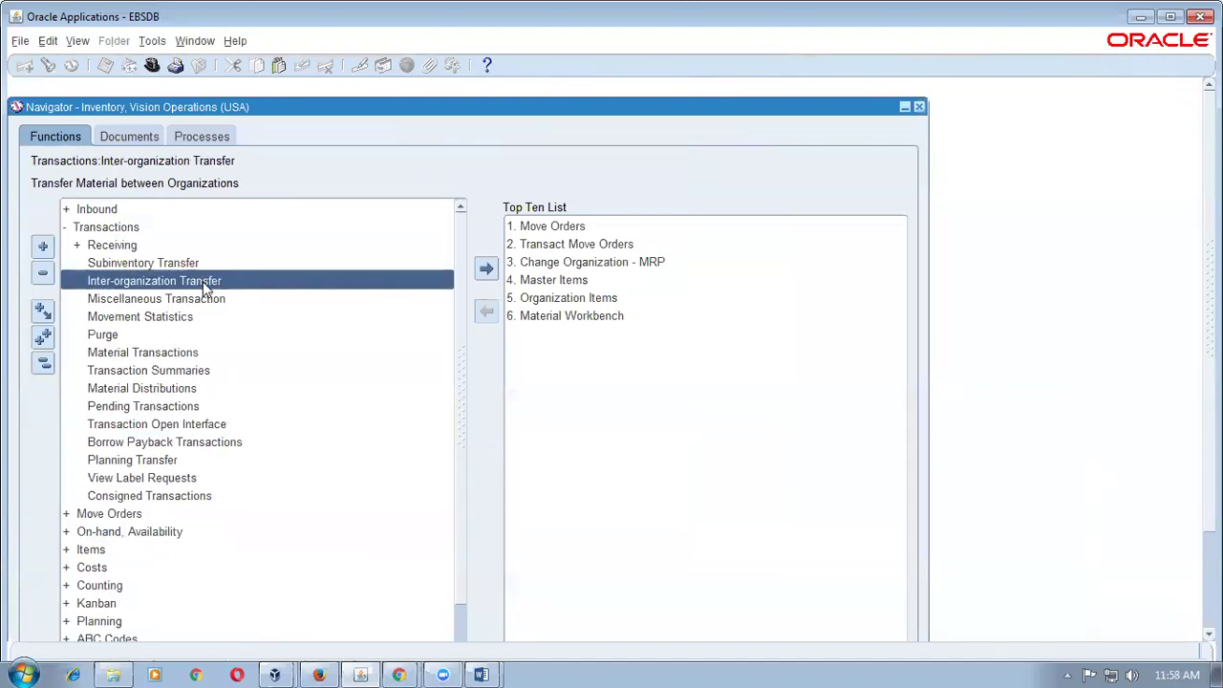
pyautogui.doubleClick(203, 281)
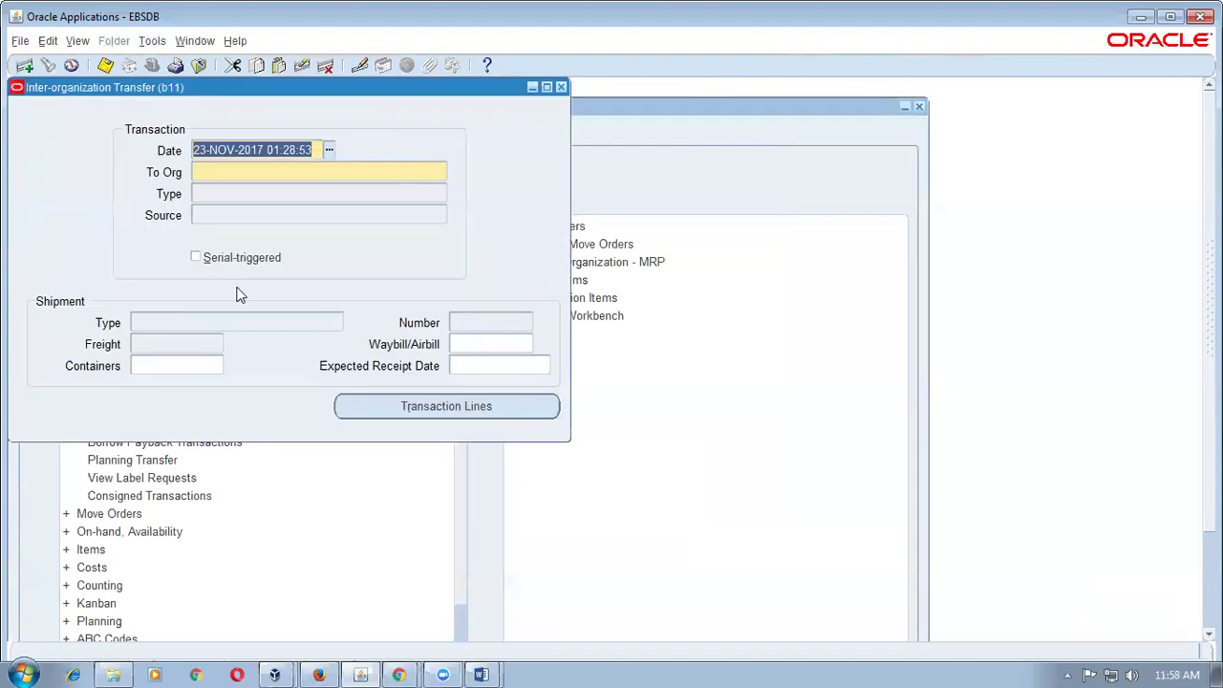
# - Set the transfer's destination organization to M1 Seattle Manufacturing and its transaction type to Intransit Shipment
pyautogui.click(246, 172)
pyautogui.write('M')
pyautogui.press('Tab')
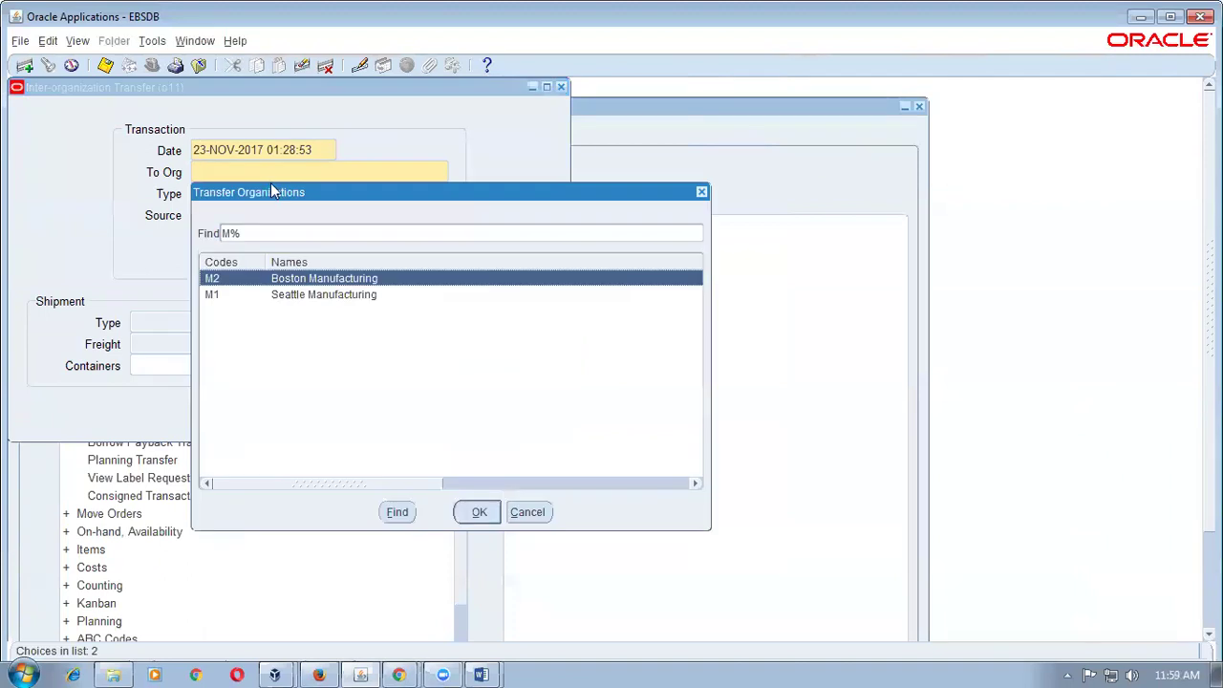
pyautogui.press('Down')
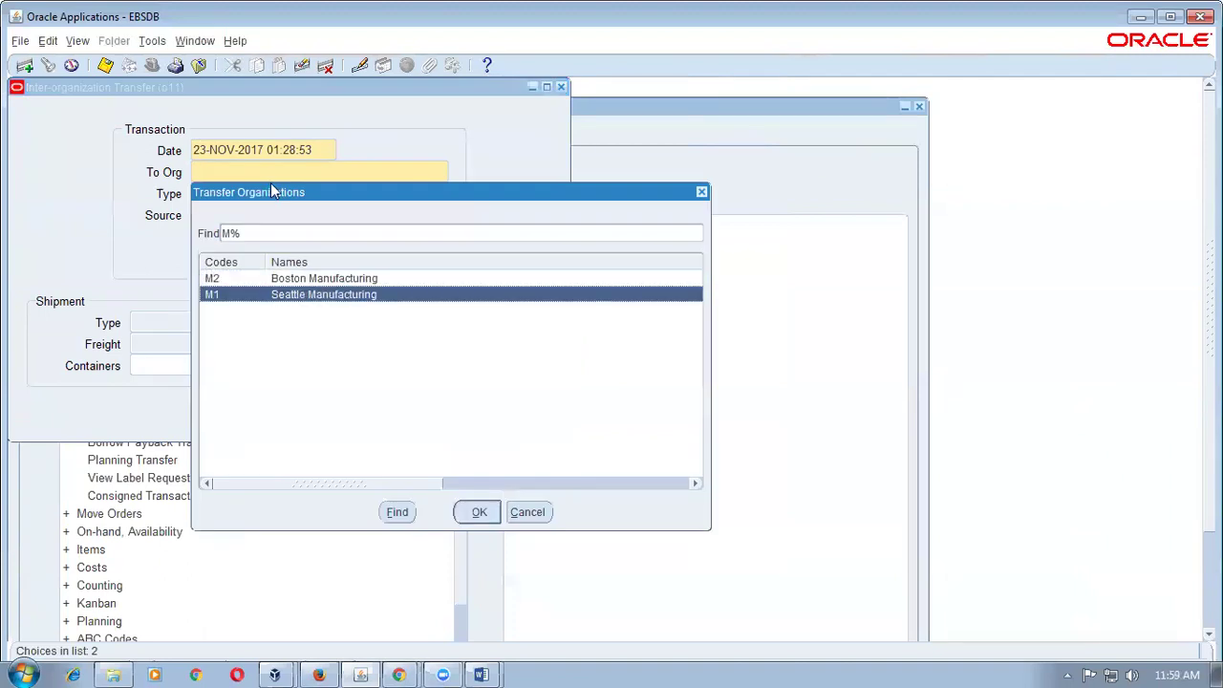
pyautogui.press('Return')
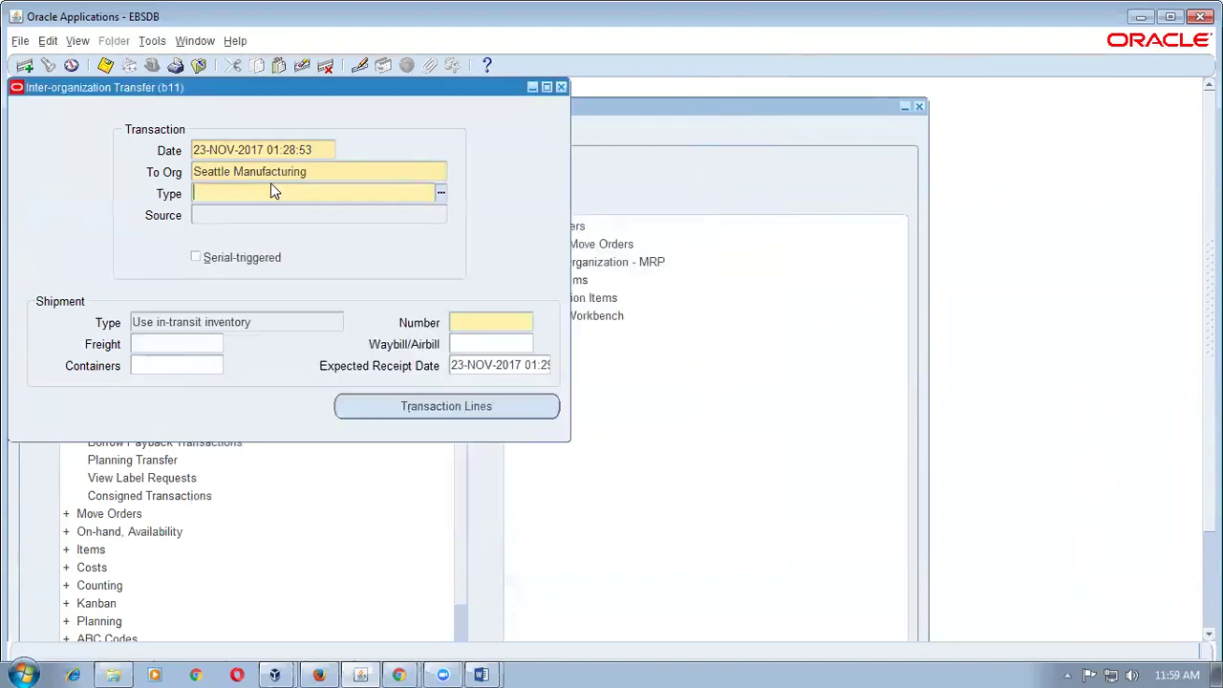
pyautogui.write('I')
pyautogui.press('Tab')
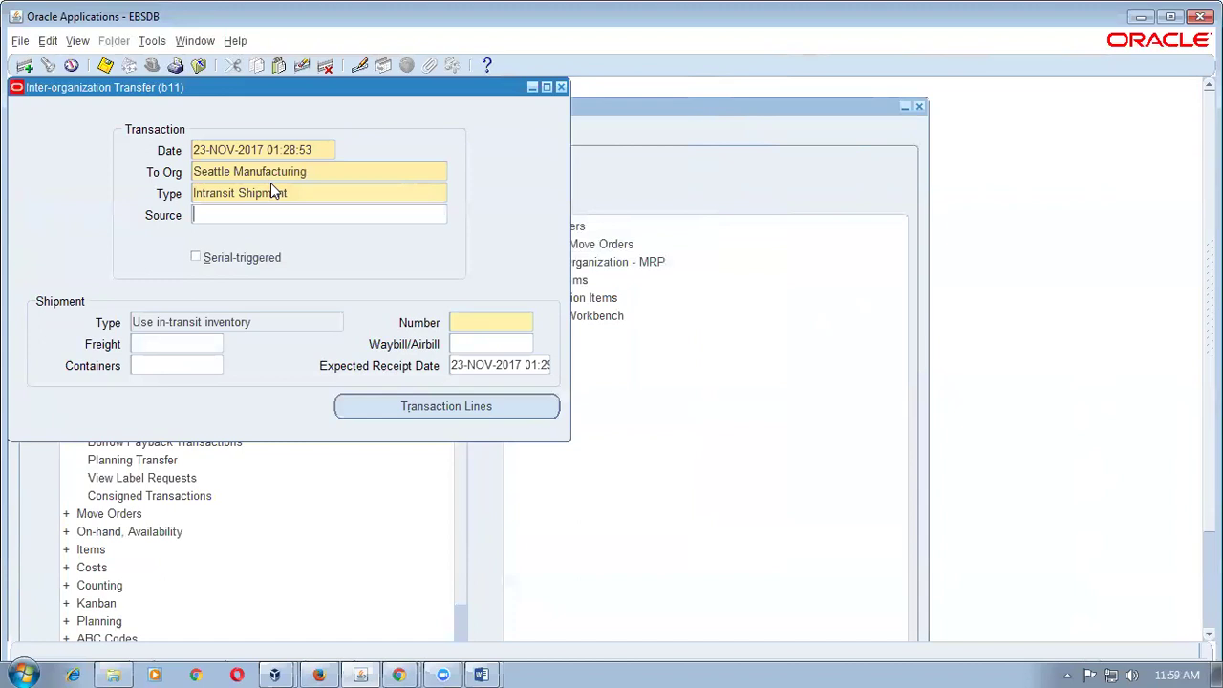
# - Check the computer's current date and time, and enter nana_101 as the shipment number of the transfer
pyautogui.click(1175, 673)
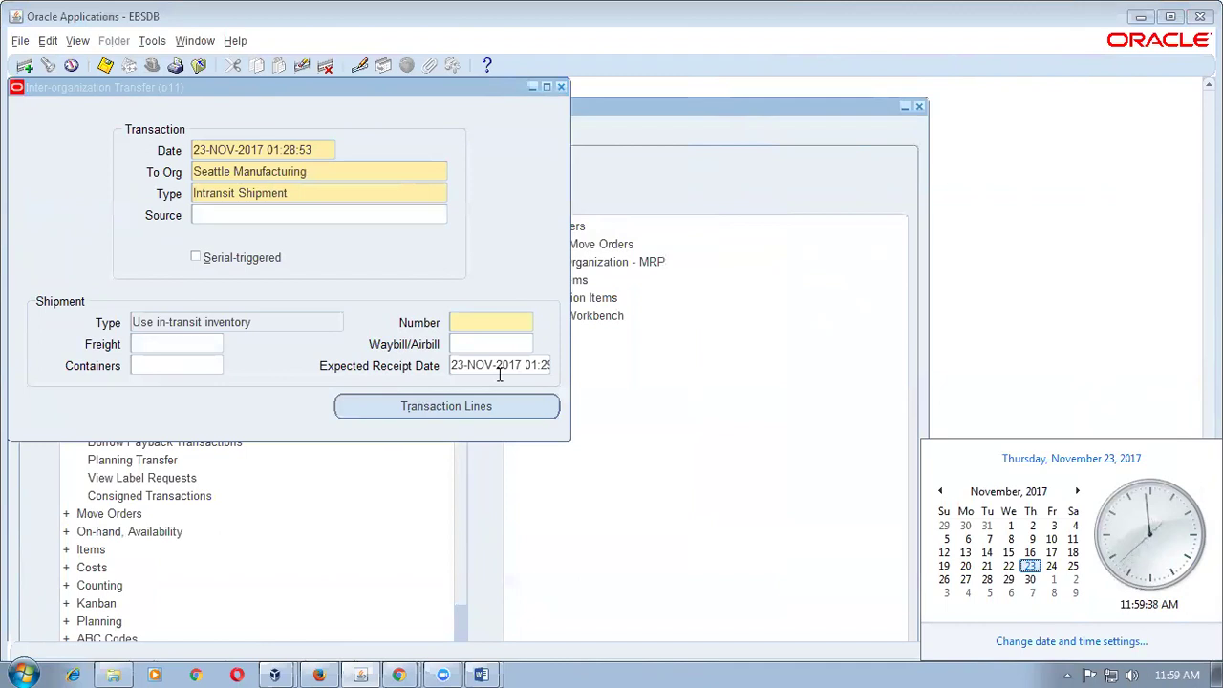
pyautogui.click(150, 344)
pyautogui.click(161, 367)
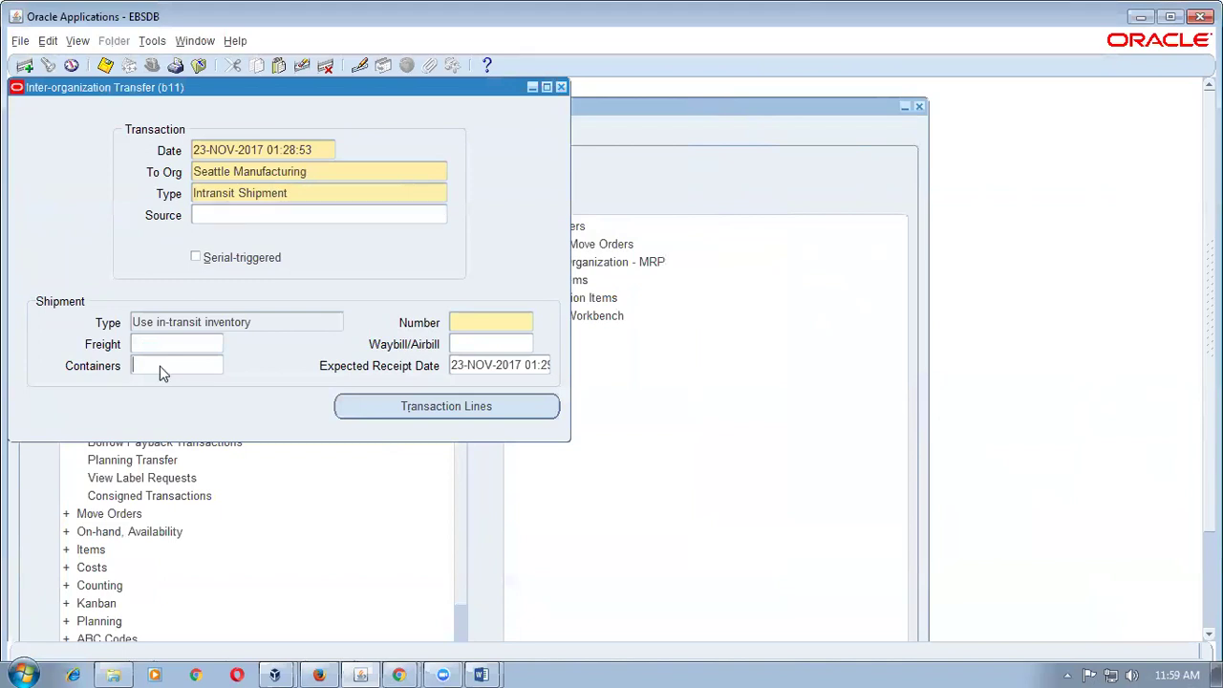
pyautogui.click(455, 323)
pyautogui.write('nana_101')
pyautogui.click(525, 347)
pyautogui.doubleClick(451, 325)
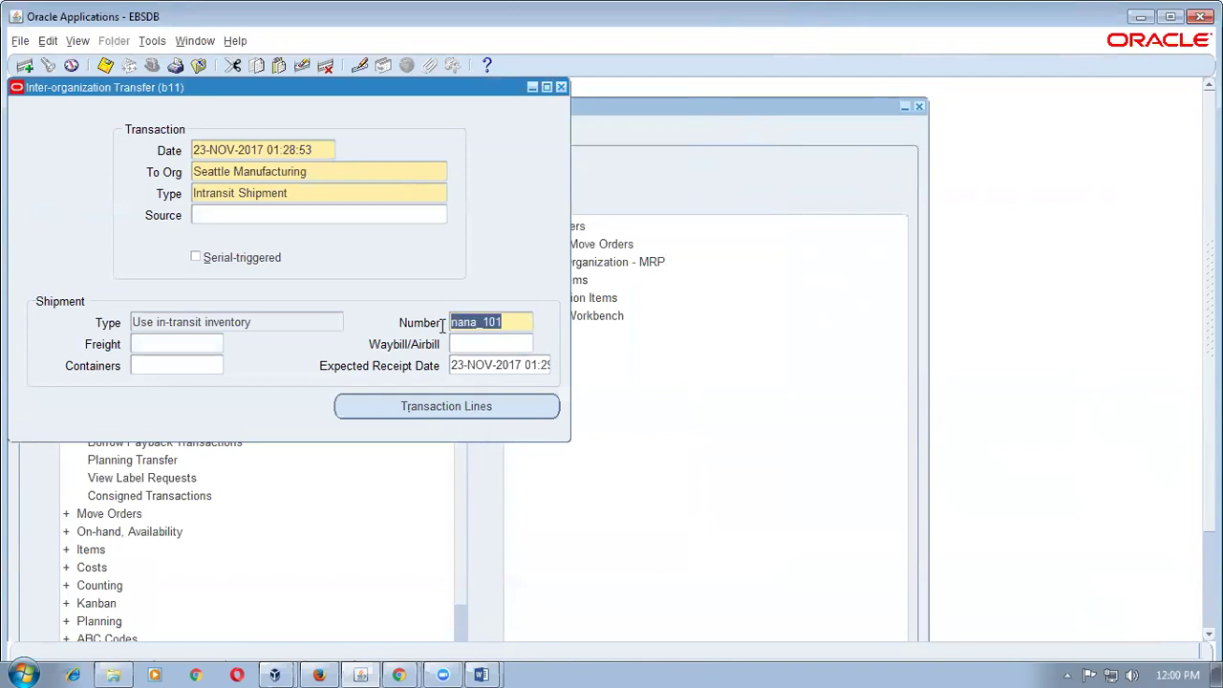
# - Switch to the IOT_Intransit document in Word, examine its note on the inter-org shipment number and delivery challan, and return to Oracle Applications
pyautogui.hotkey('alt', 'Tab')
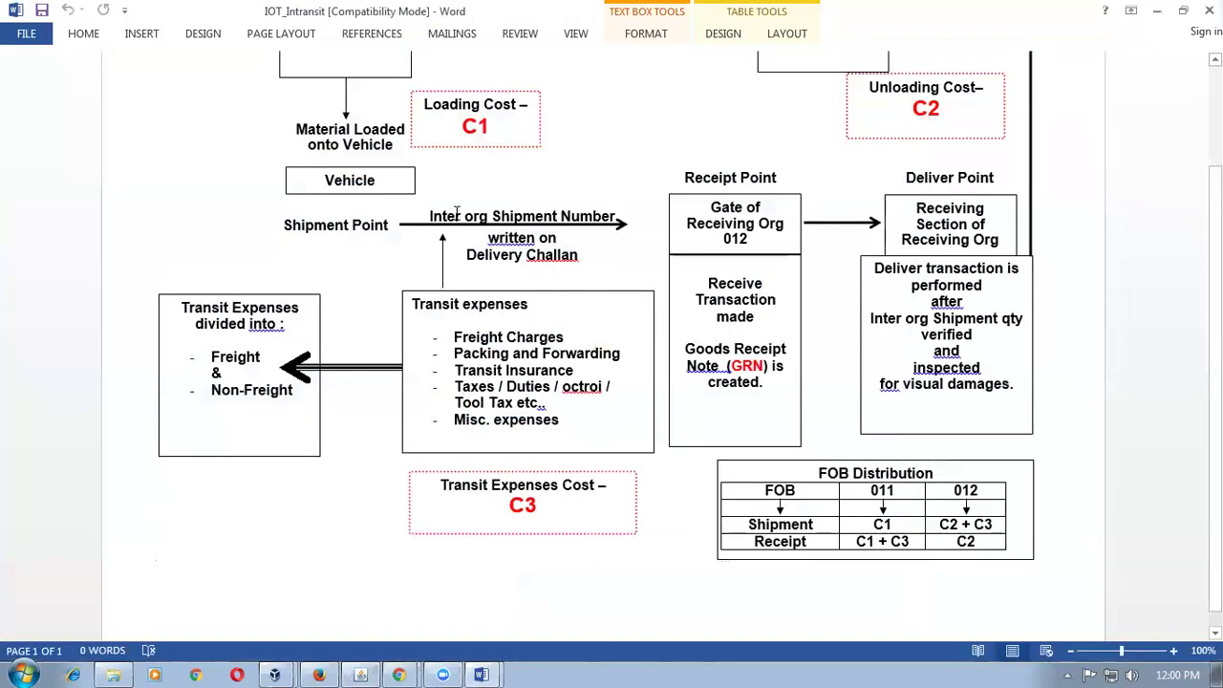
pyautogui.click(507, 239)
pyautogui.moveTo(506, 239); pyautogui.dragTo(535, 256)
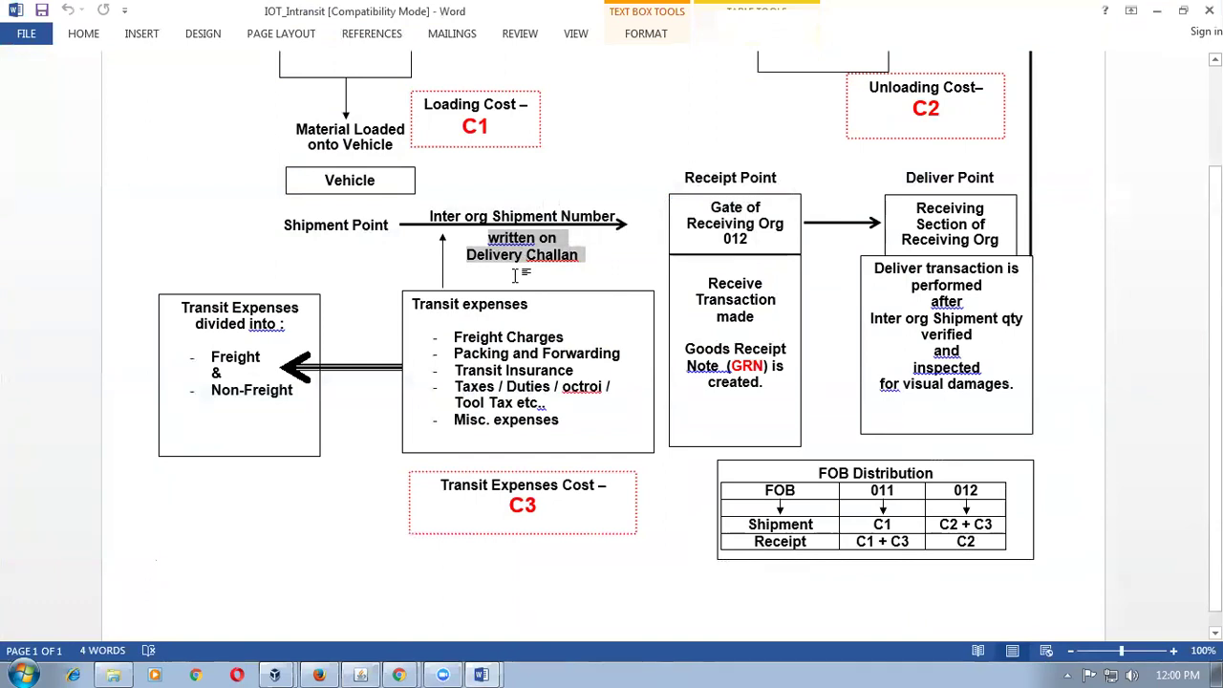
pyautogui.hotkey('alt', 'Tab')
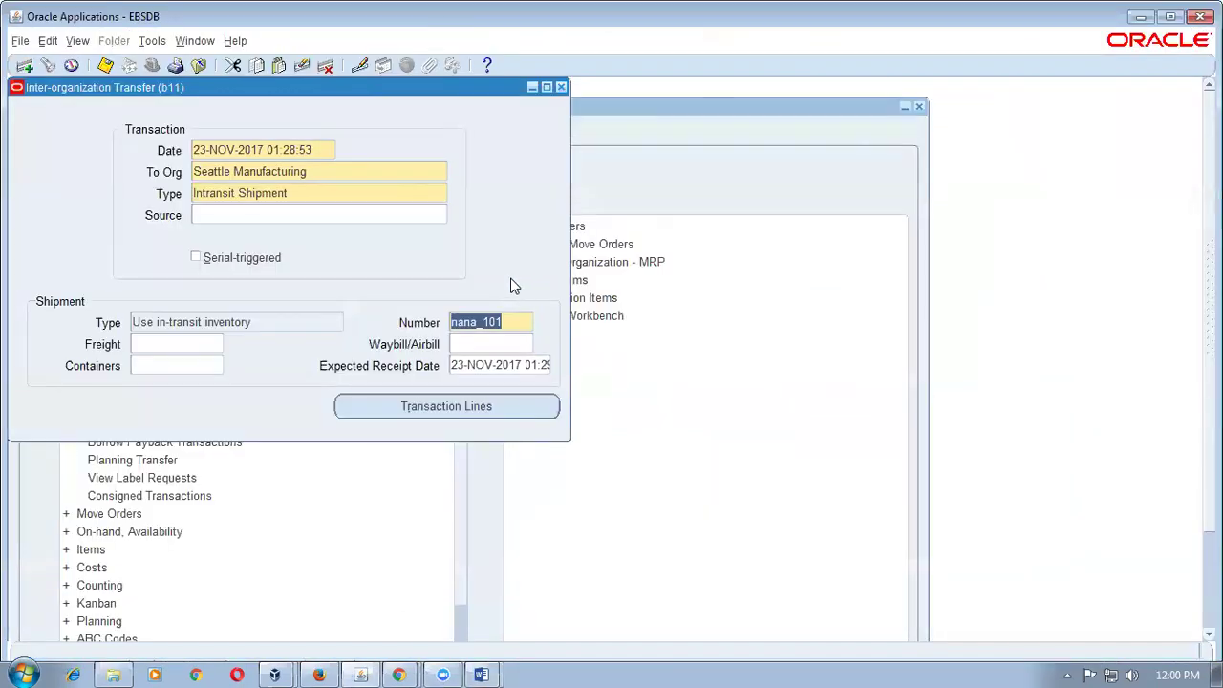
# - Open the transfer's transaction lines and choose b11_iot_intransit as the first line's item
pyautogui.click(517, 321)
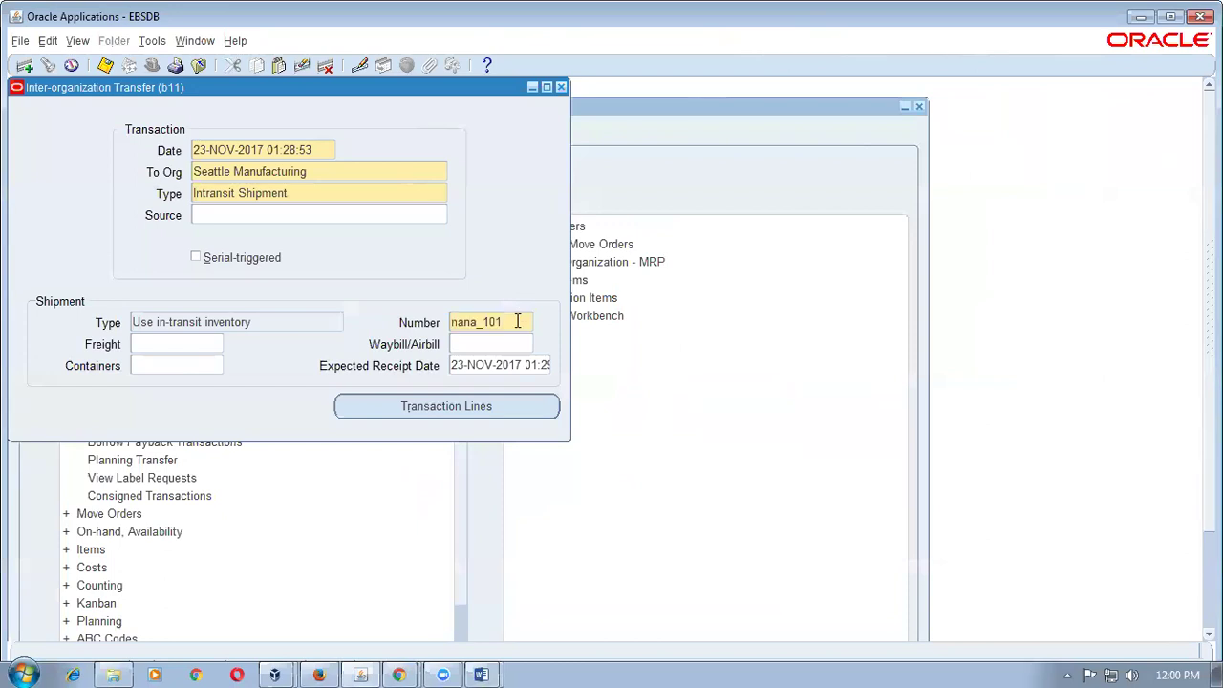
pyautogui.click(473, 407)
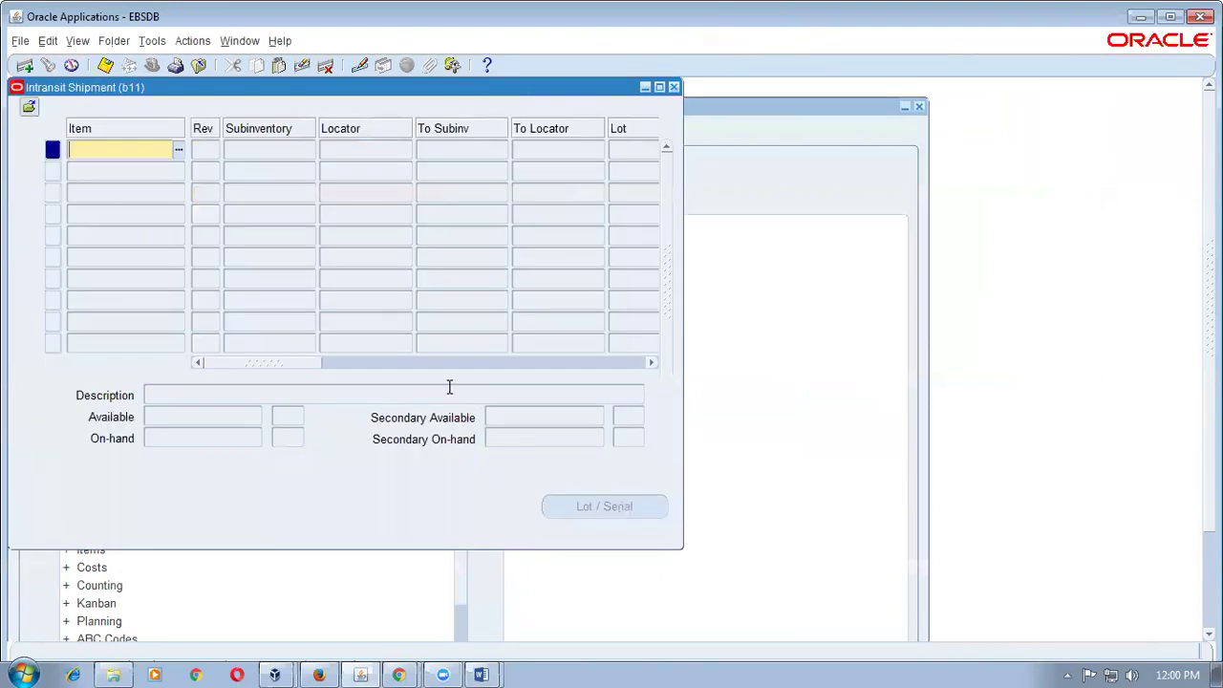
pyautogui.write('%iot%')
pyautogui.press('Tab')
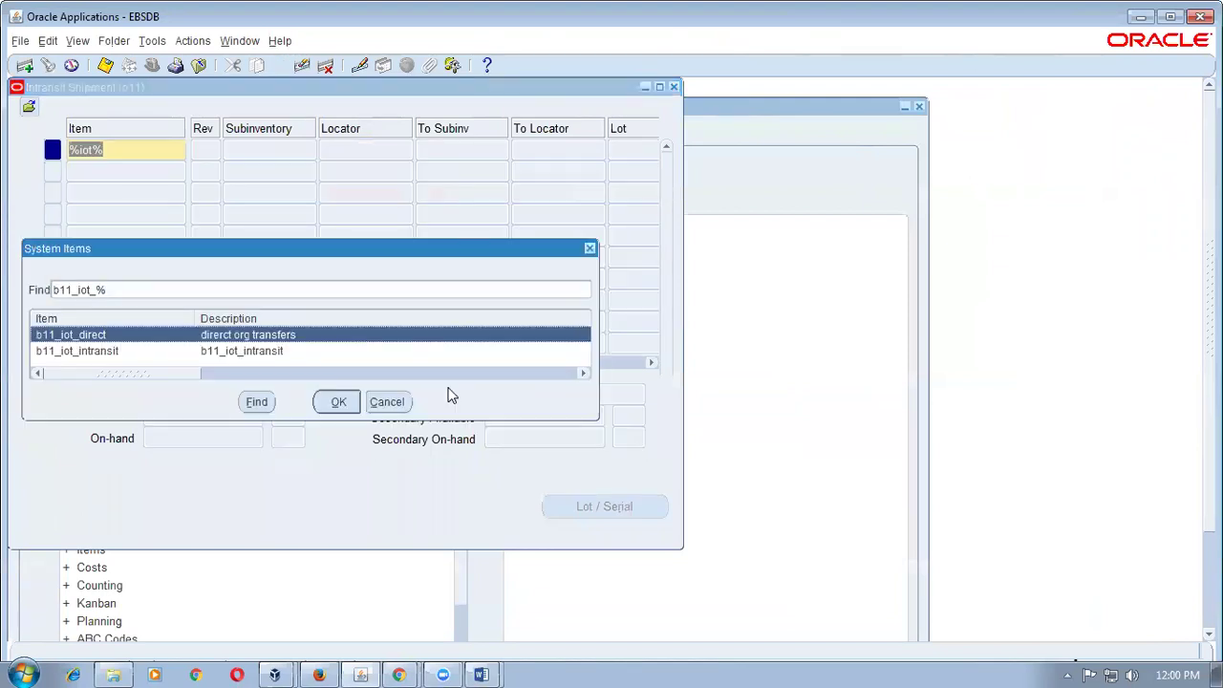
pyautogui.press('Down')
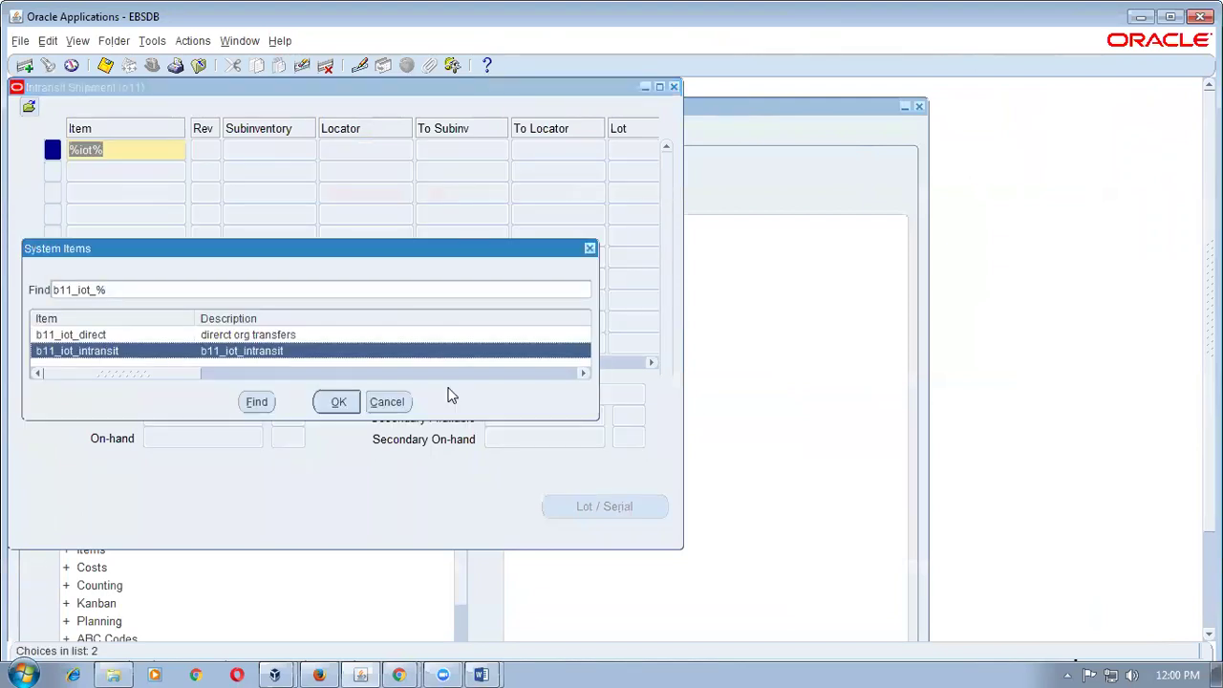
pyautogui.press('Return')
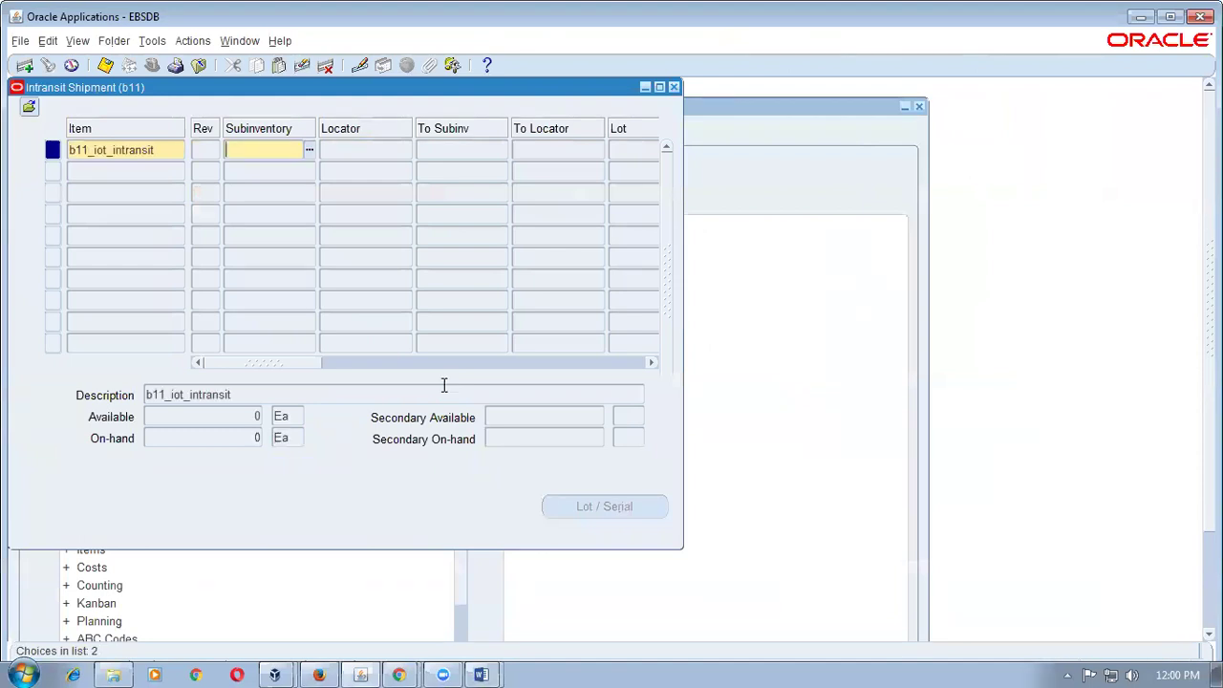
# - Set the shipment line's source subinventory to b11_rms1 and its destination subinventory to Stores
pyautogui.hotkey('ctrl', 'l')
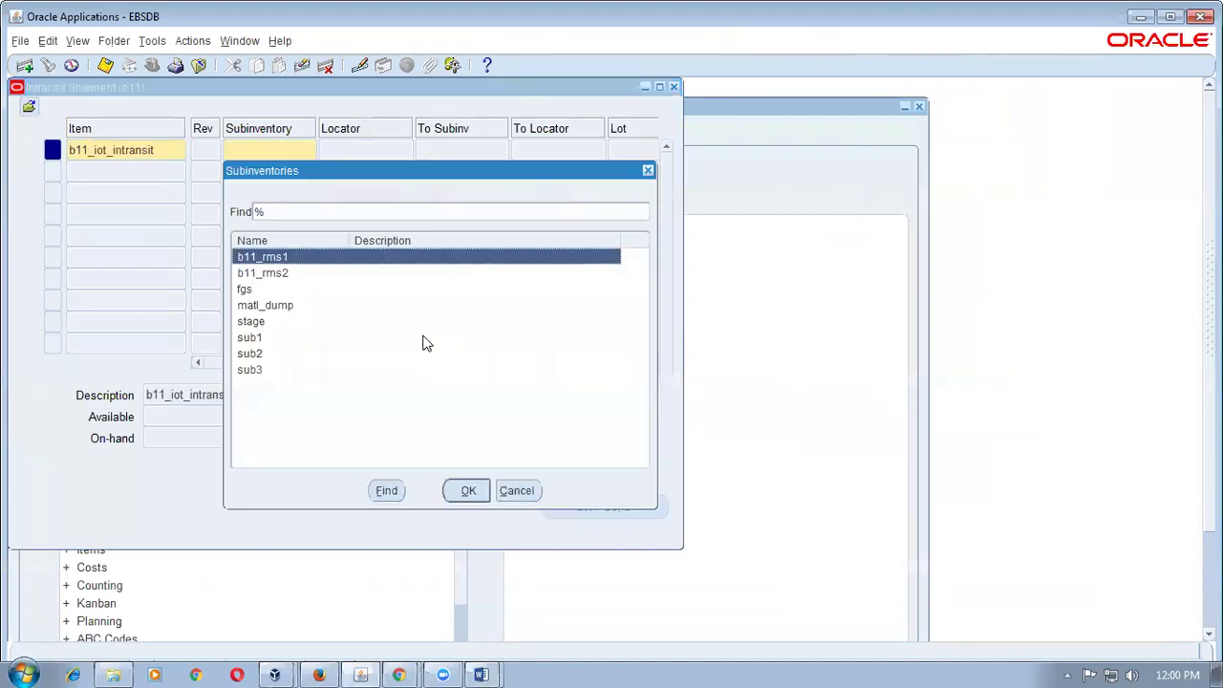
pyautogui.press('Return')
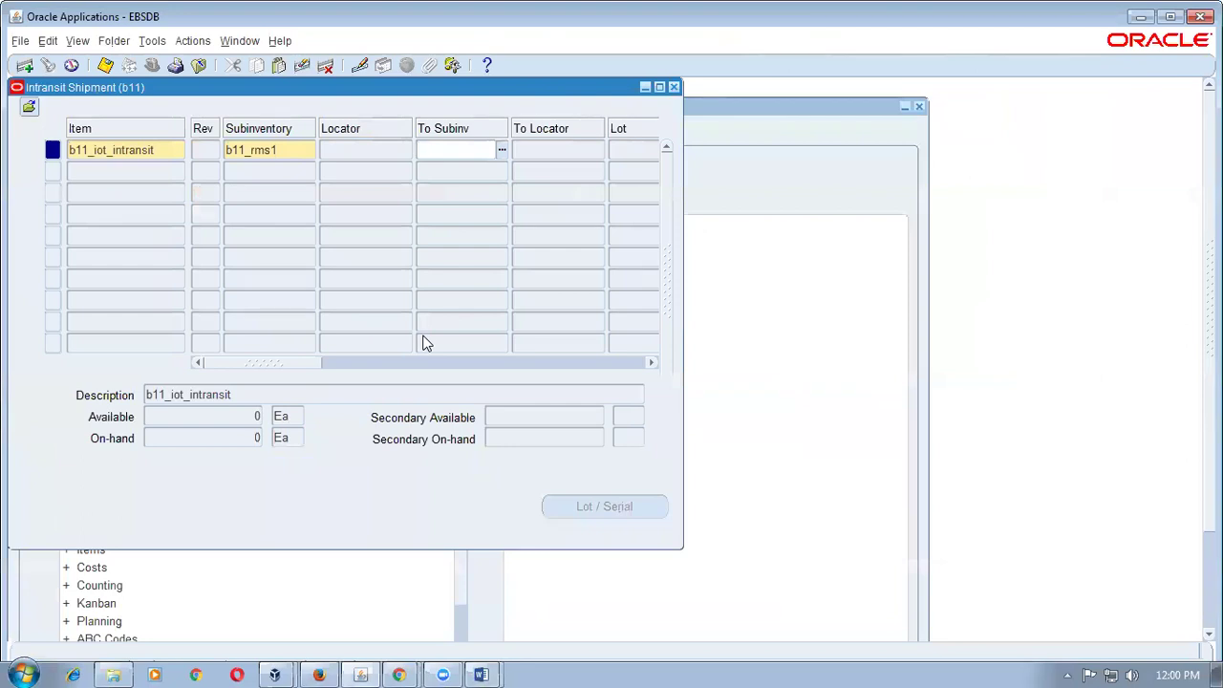
pyautogui.write('stores')
pyautogui.press('Tab')
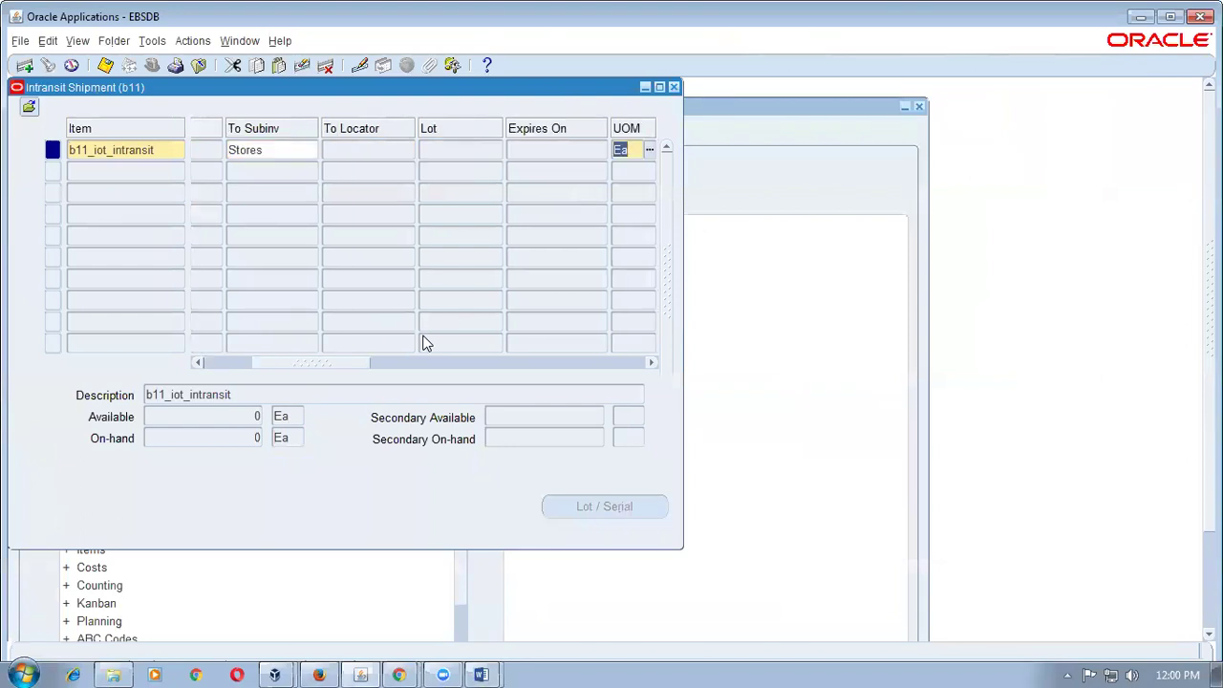
# - Set the shipment line's quantity to 10 Ea and accept the caution about driving inventory negative
pyautogui.moveTo(334, 364); pyautogui.dragTo(358, 364)
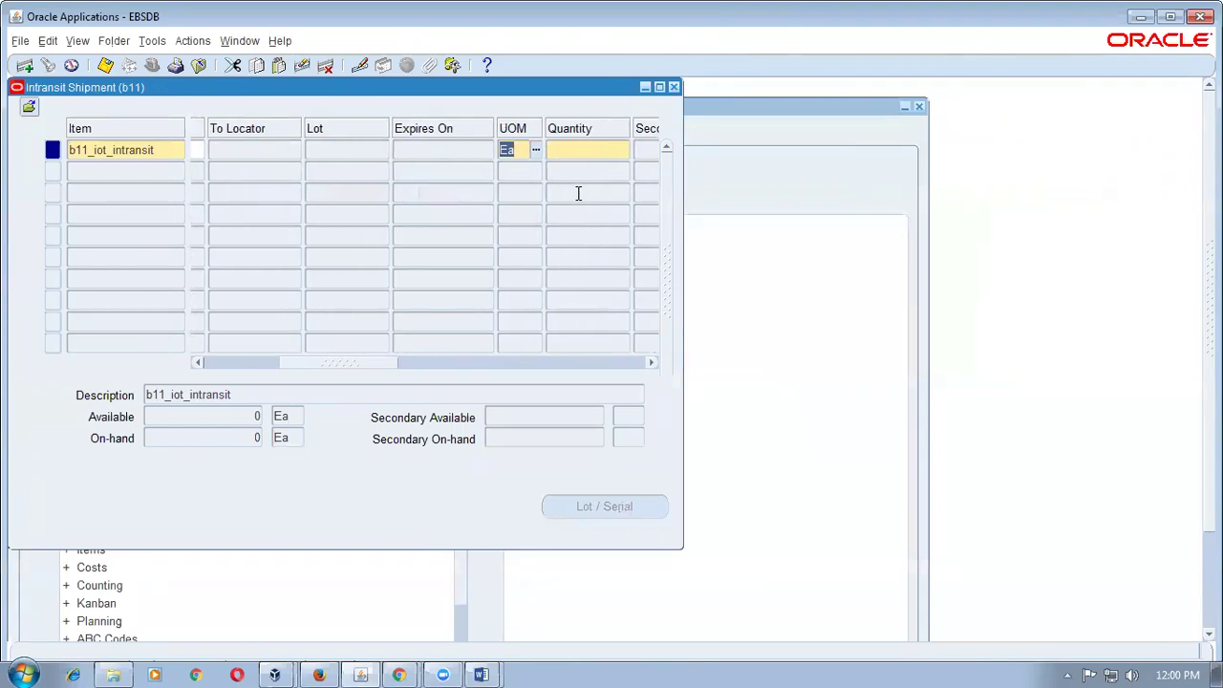
pyautogui.click(581, 151)
pyautogui.write('10')
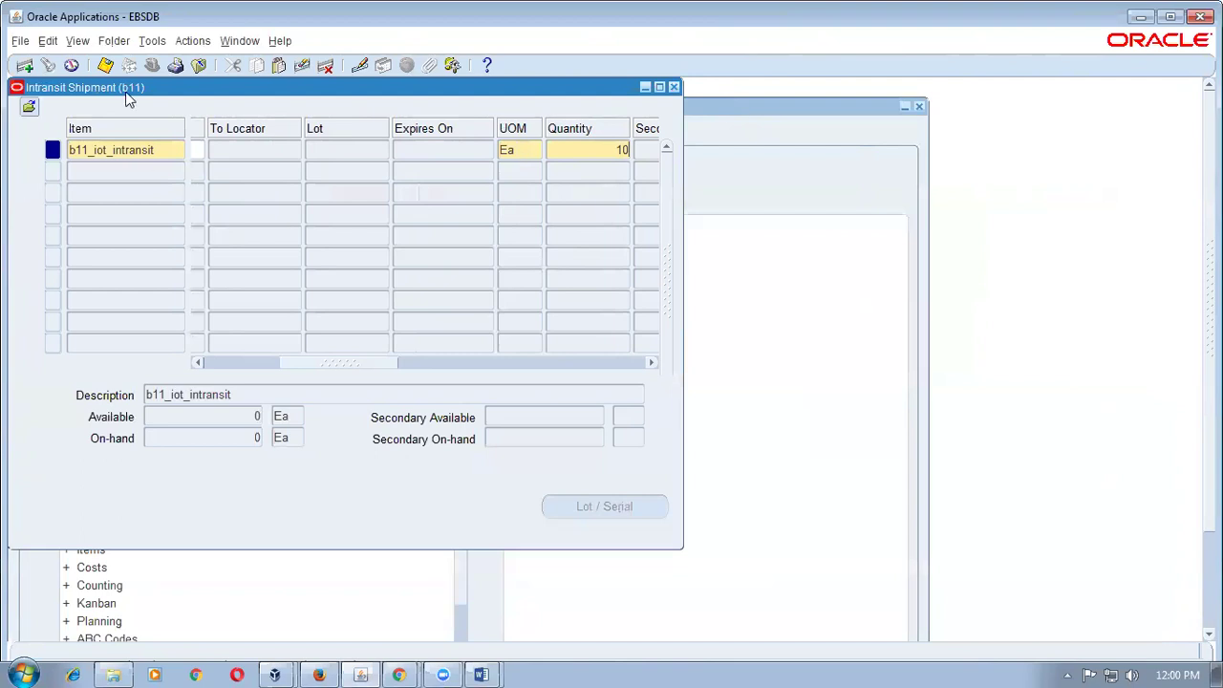
pyautogui.moveTo(309, 364); pyautogui.dragTo(219, 380)
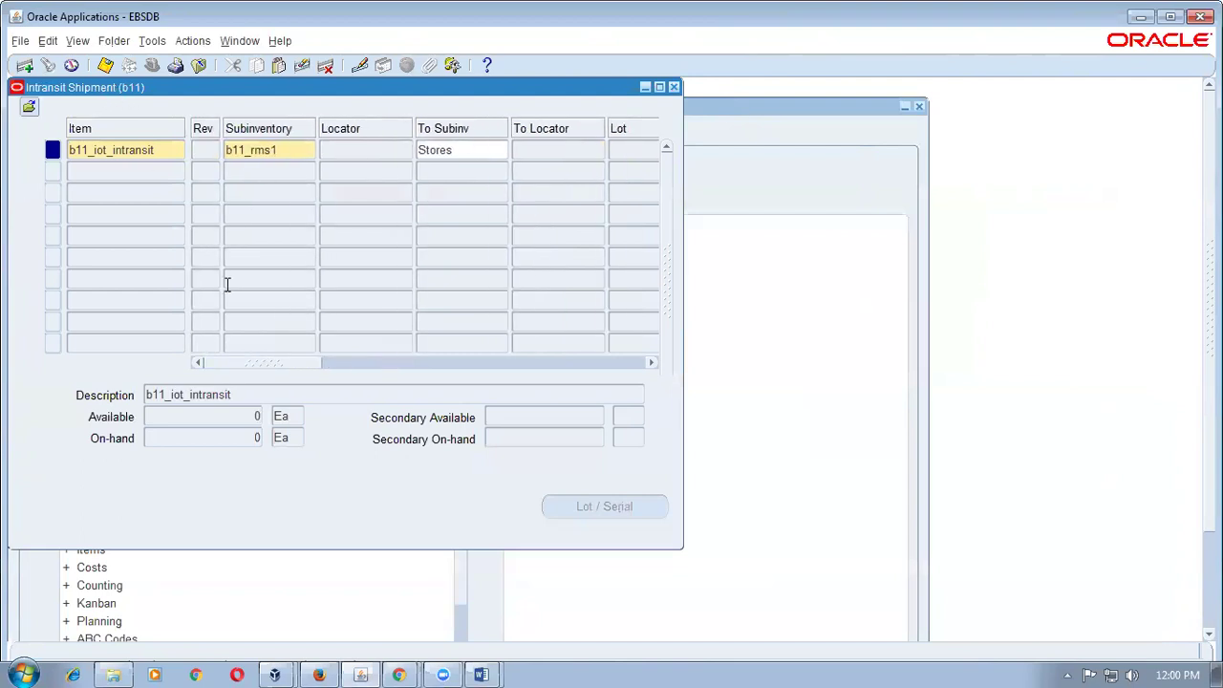
pyautogui.moveTo(223, 90); pyautogui.dragTo(543, 258)
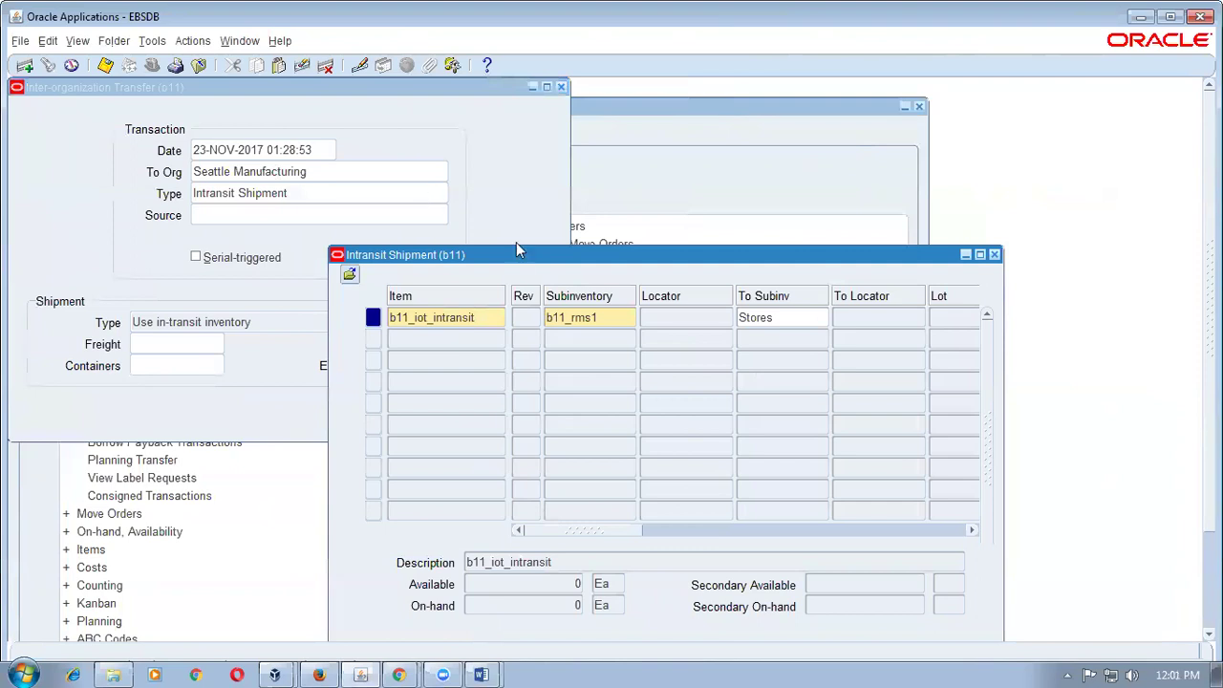
pyautogui.moveTo(522, 262); pyautogui.dragTo(293, 137)
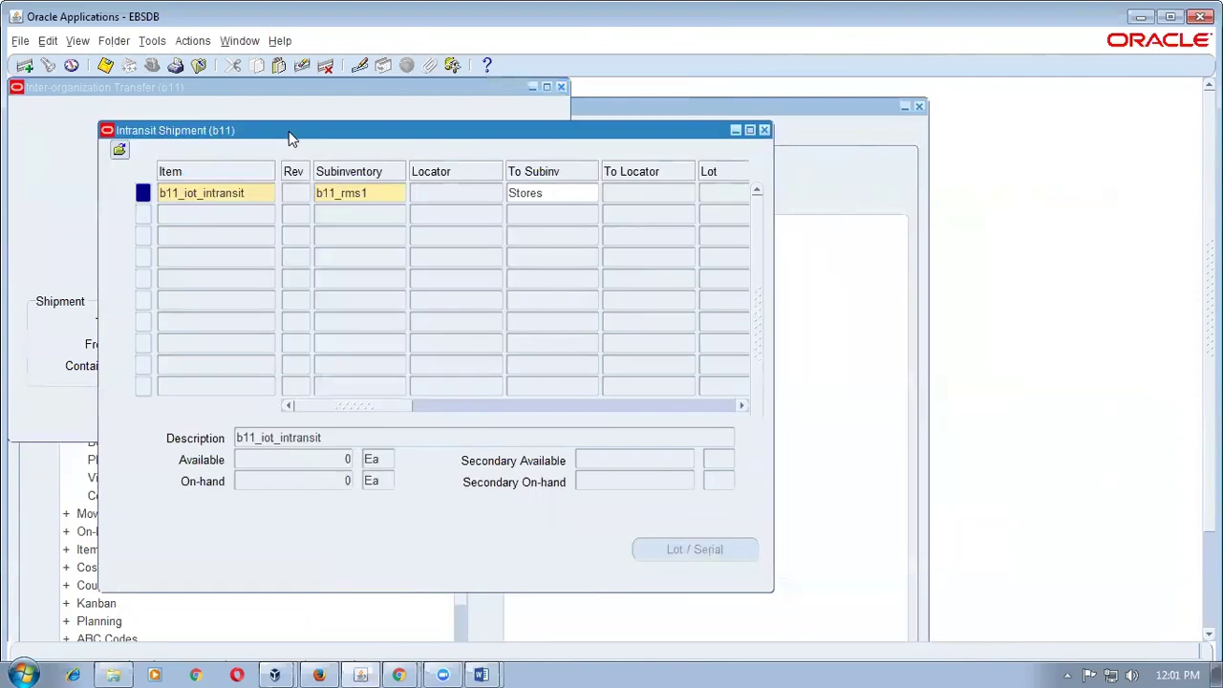
pyautogui.press('Tab')
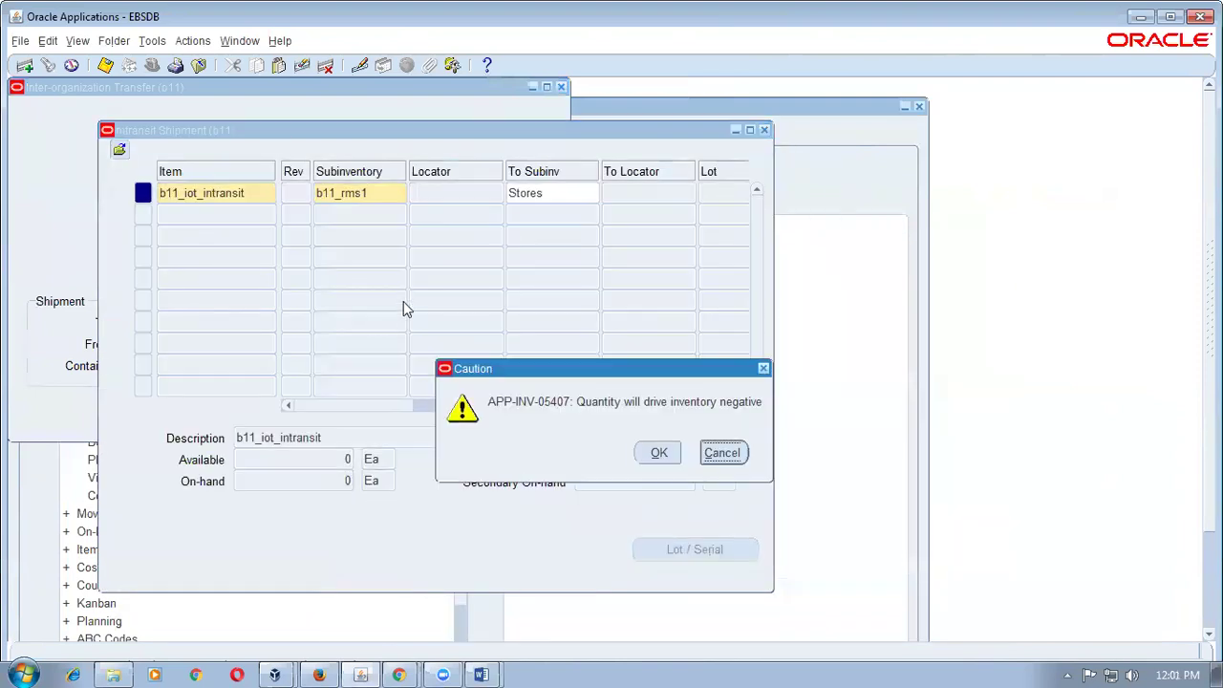
pyautogui.click(656, 454)
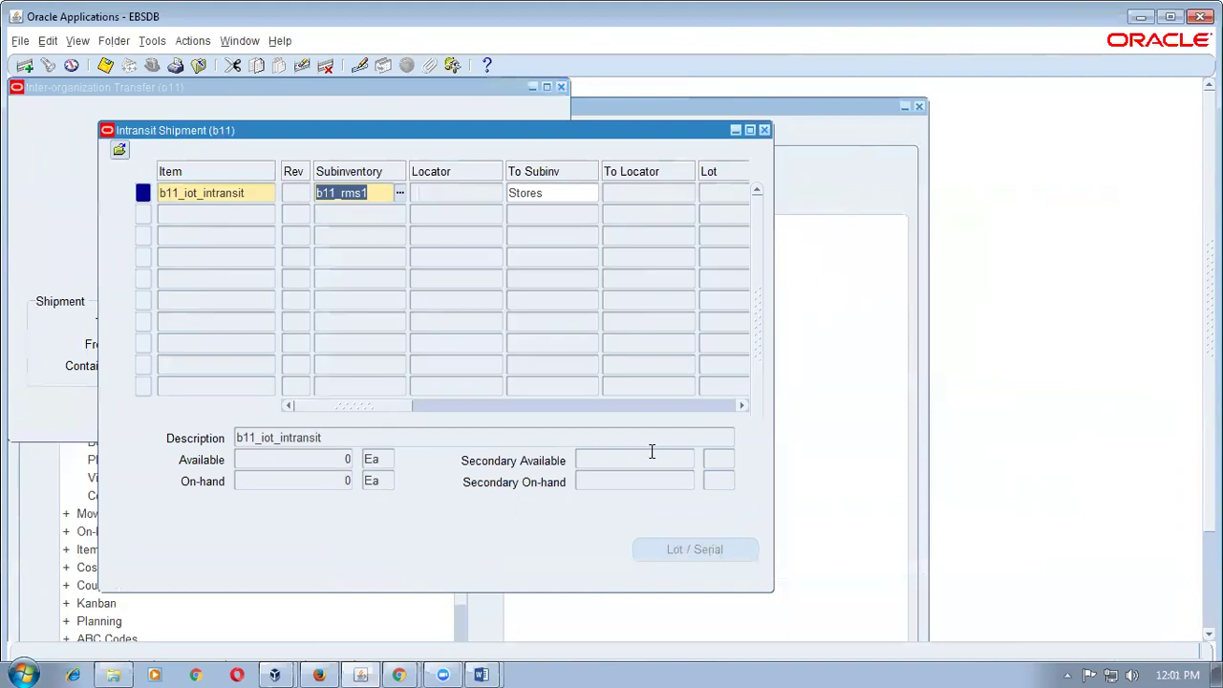
pyautogui.press('Tab')
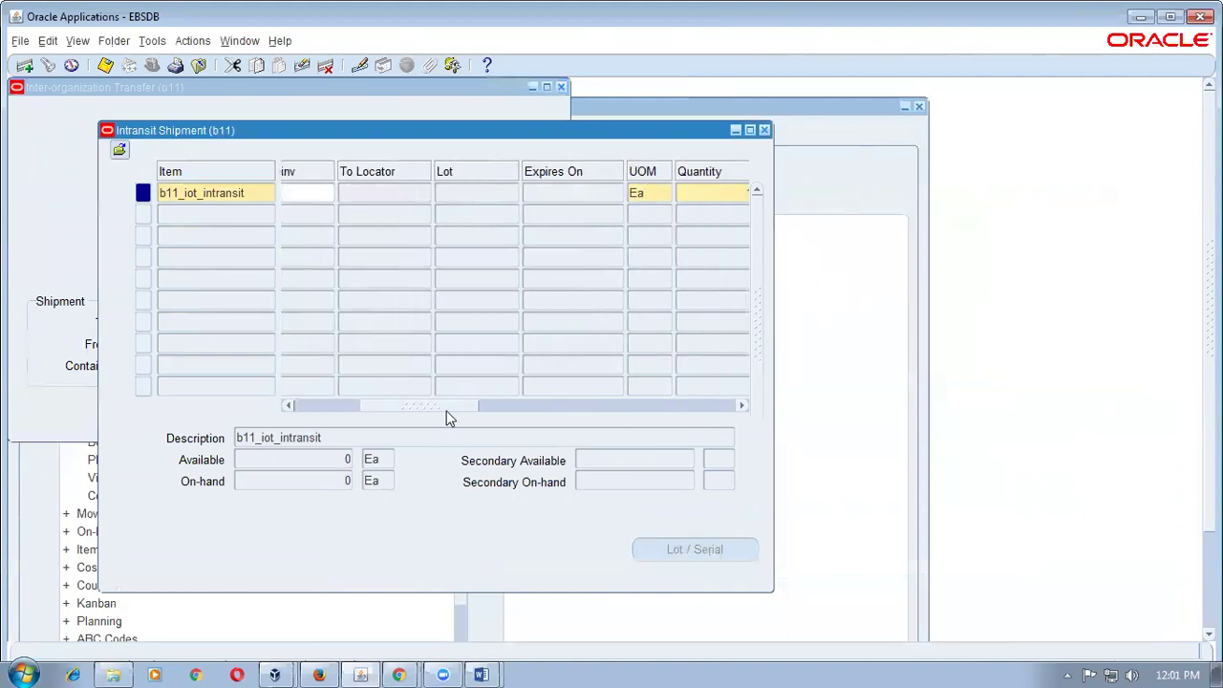
pyautogui.write('10')
pyautogui.press('Tab')
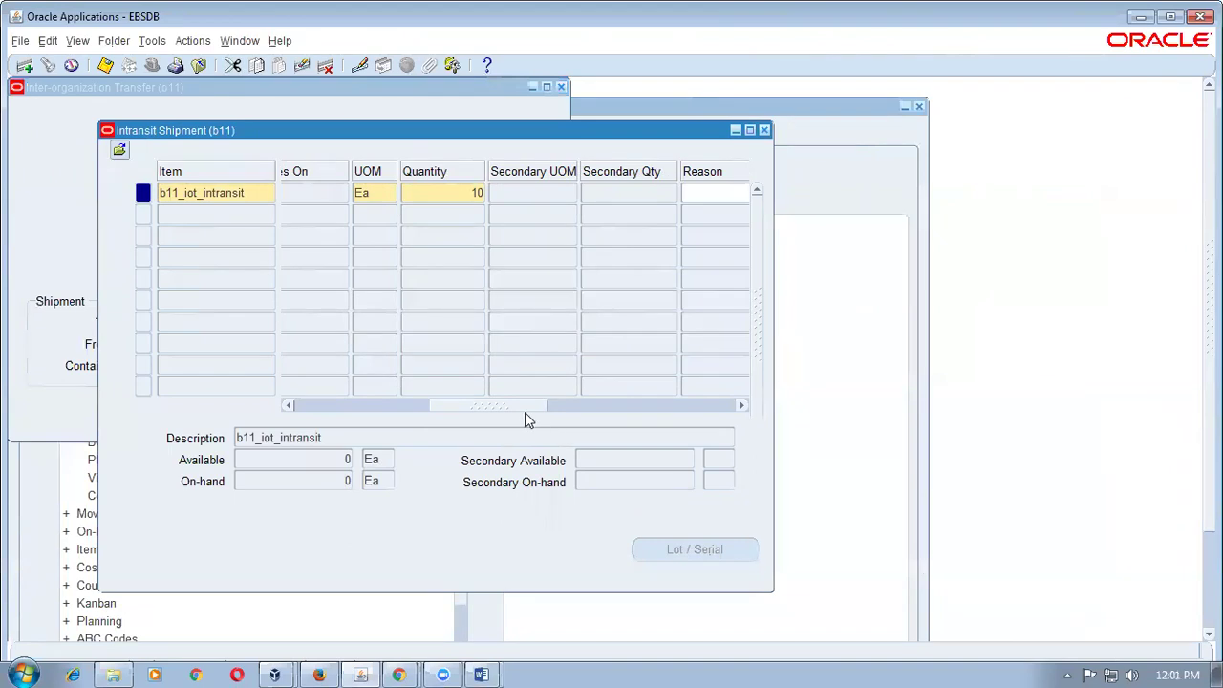
# - Check the freight expenses in the IOT_Intransit Word document, return to Oracle Applications and set the line's transportation cost to 12
pyautogui.moveTo(524, 407); pyautogui.dragTo(610, 411)
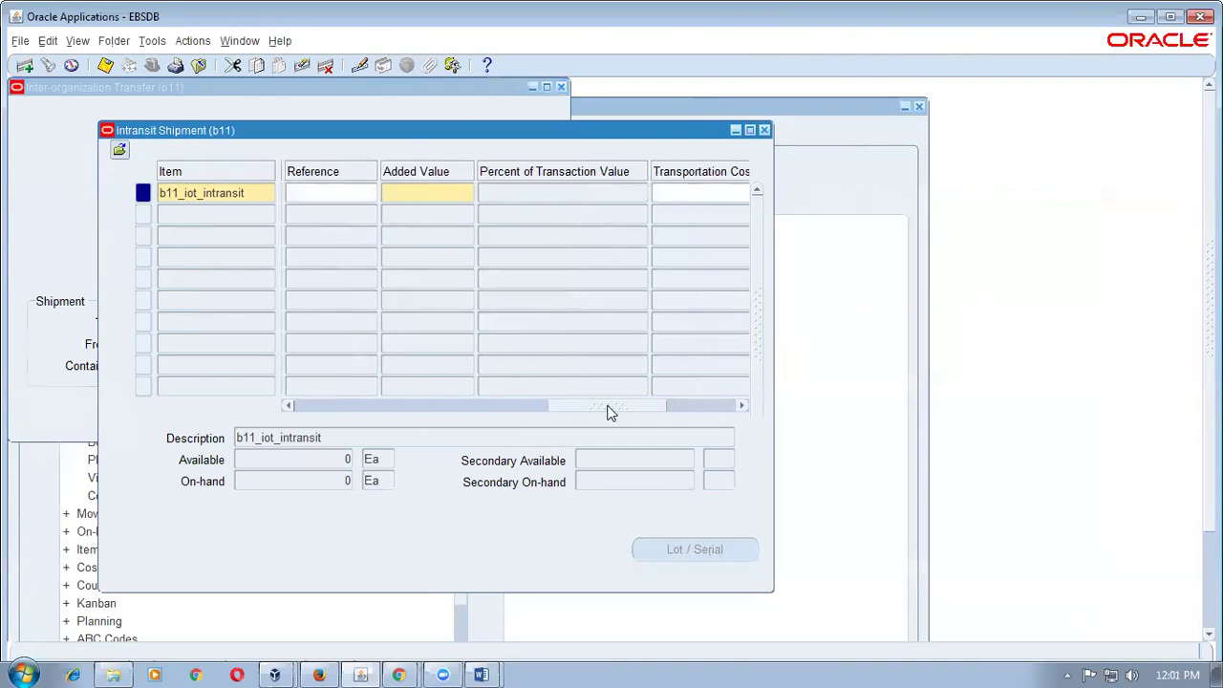
pyautogui.moveTo(610, 411)
pyautogui.mouseDown()
pyautogui.moveTo(666, 421)
pyautogui.moveTo(631, 423)
pyautogui.mouseUp()
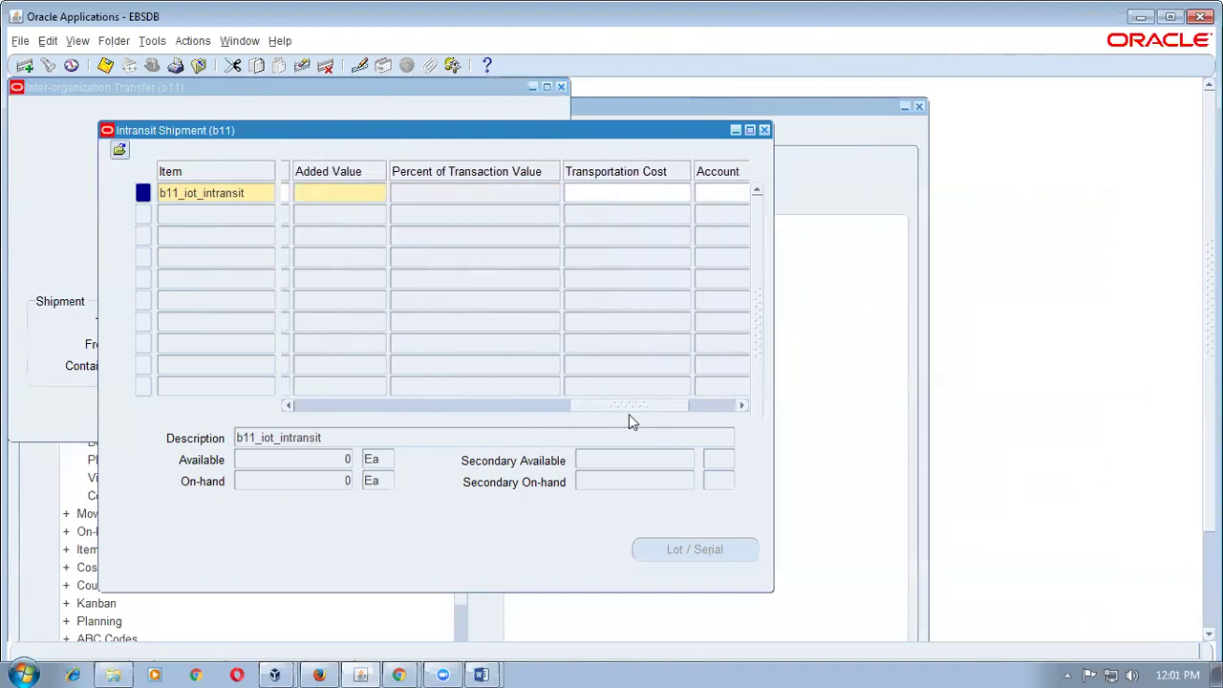
pyautogui.click(618, 191)
pyautogui.hotkey('alt', 'Tab')
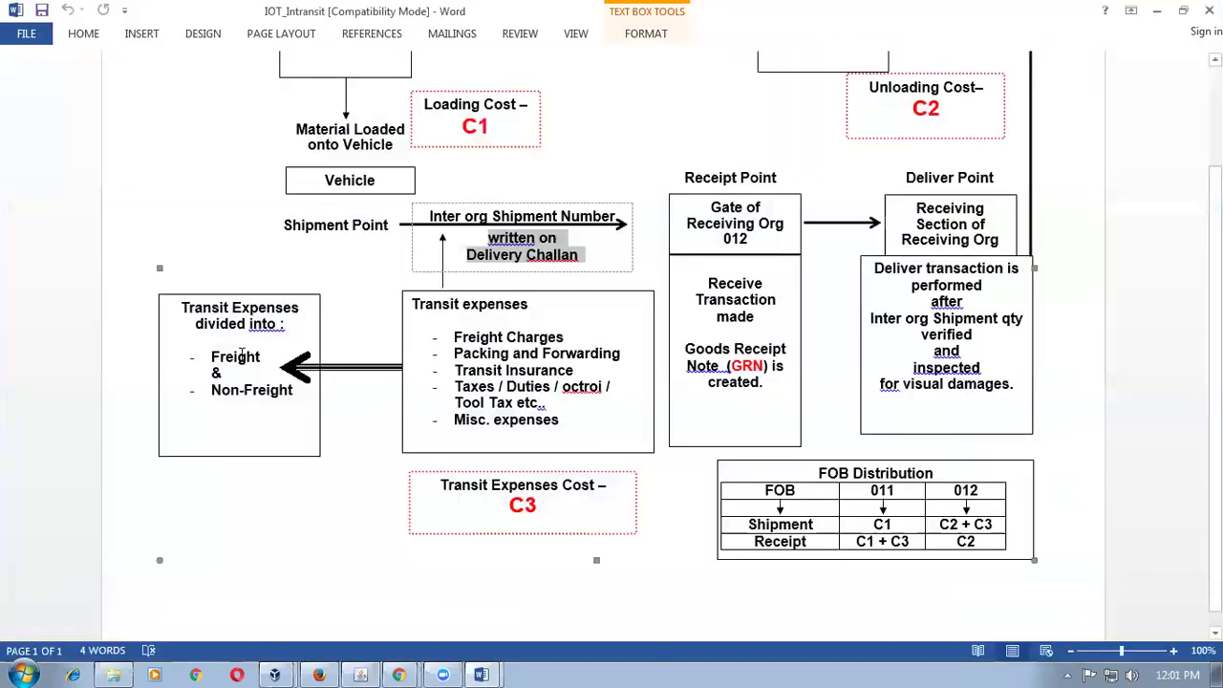
pyautogui.hotkey('alt', 'Tab')
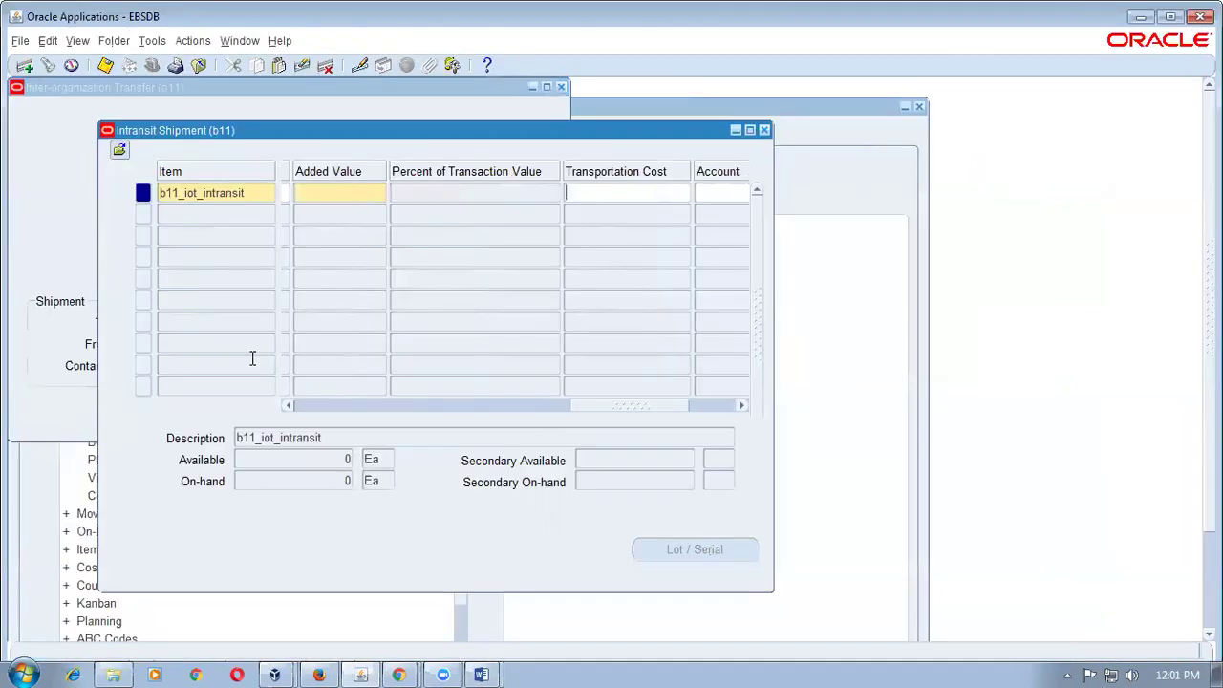
pyautogui.write('12')
pyautogui.press('Tab')
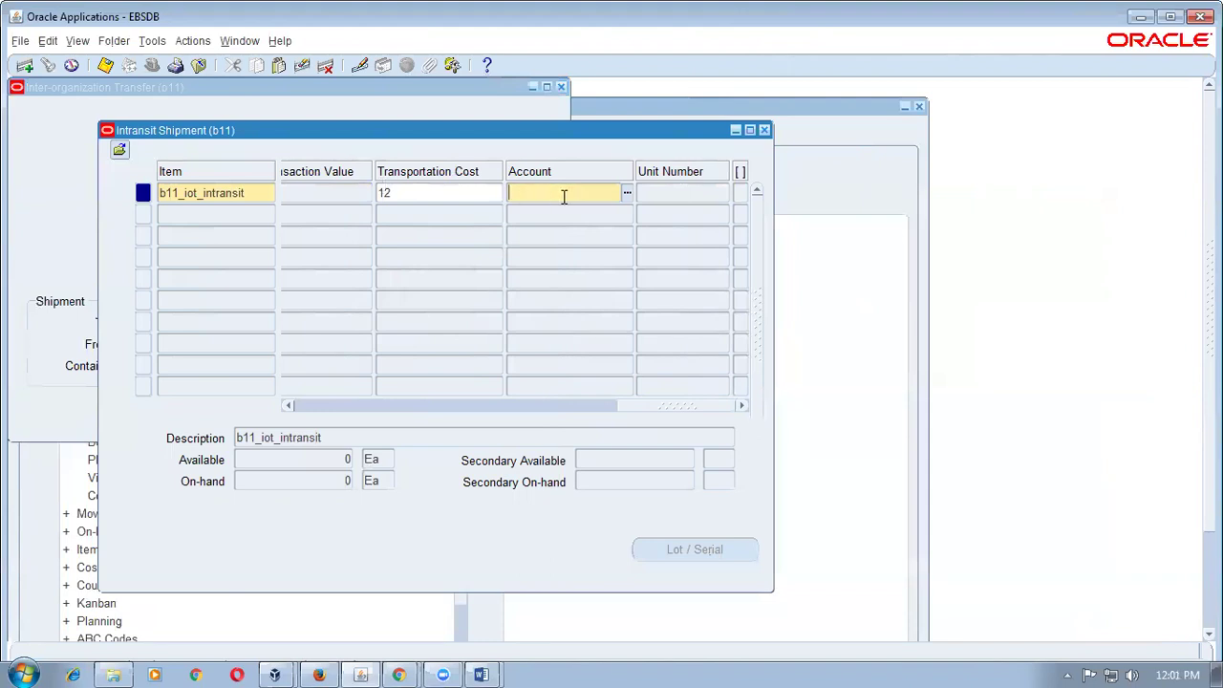
# - Fill in the account for the line's transportation cost and go back to its Added Value field
pyautogui.write('m')
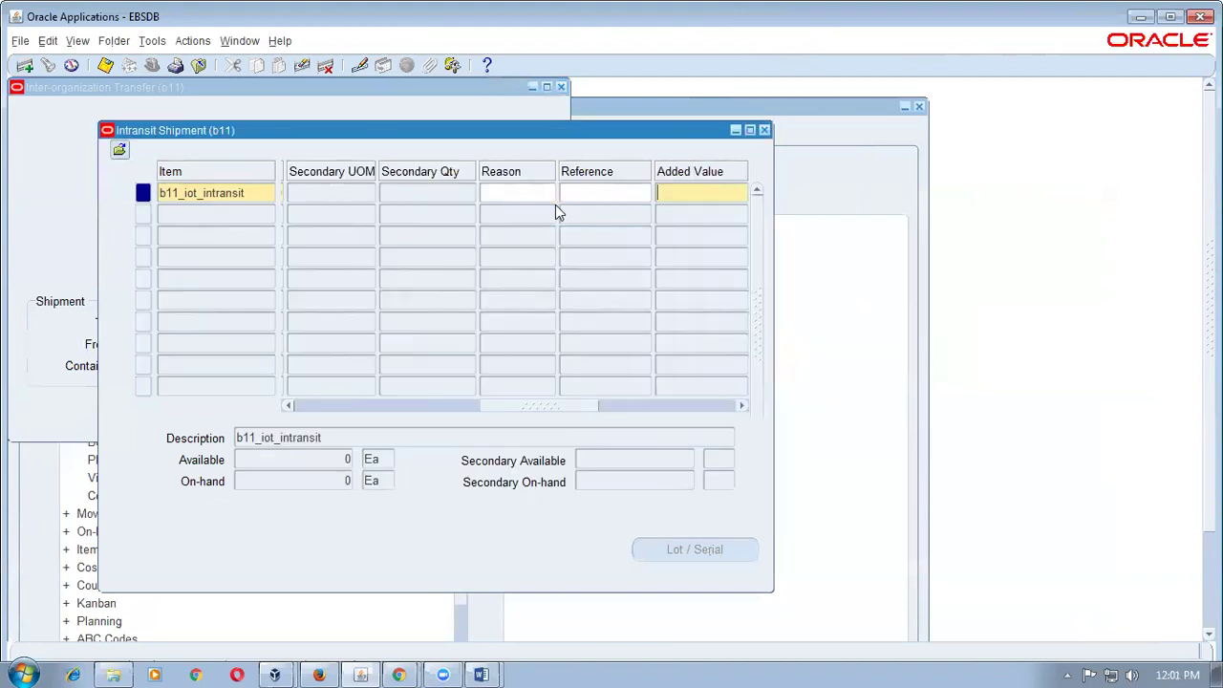
pyautogui.moveTo(535, 412); pyautogui.dragTo(656, 410)
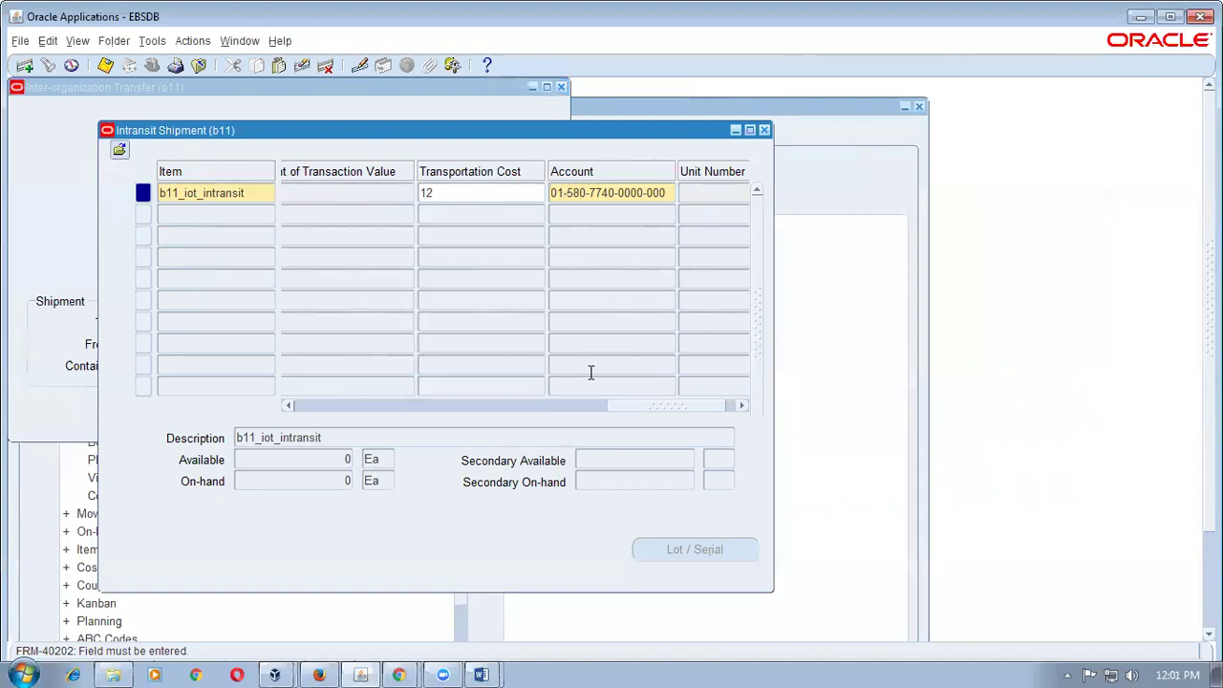
pyautogui.moveTo(613, 409); pyautogui.dragTo(538, 409)
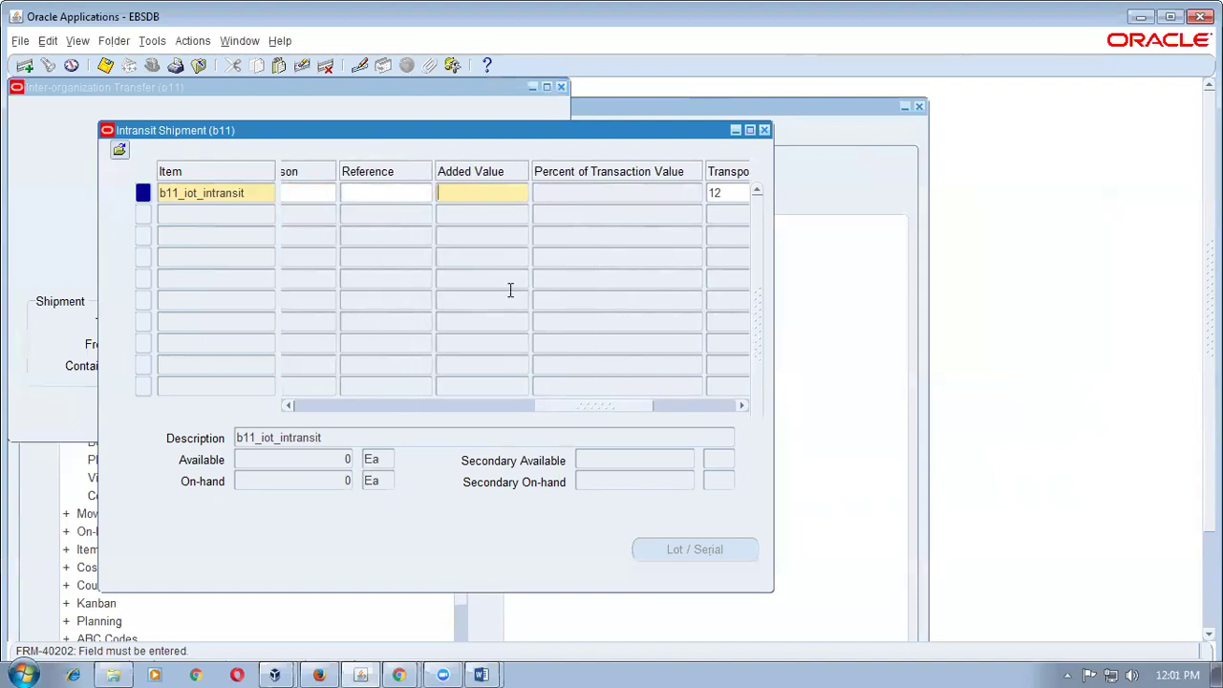
# - Switch to the IOT_Intransit document in Word and examine the transit expenses list and its division into freight and non-freight
pyautogui.hotkey('alt', 'Tab')
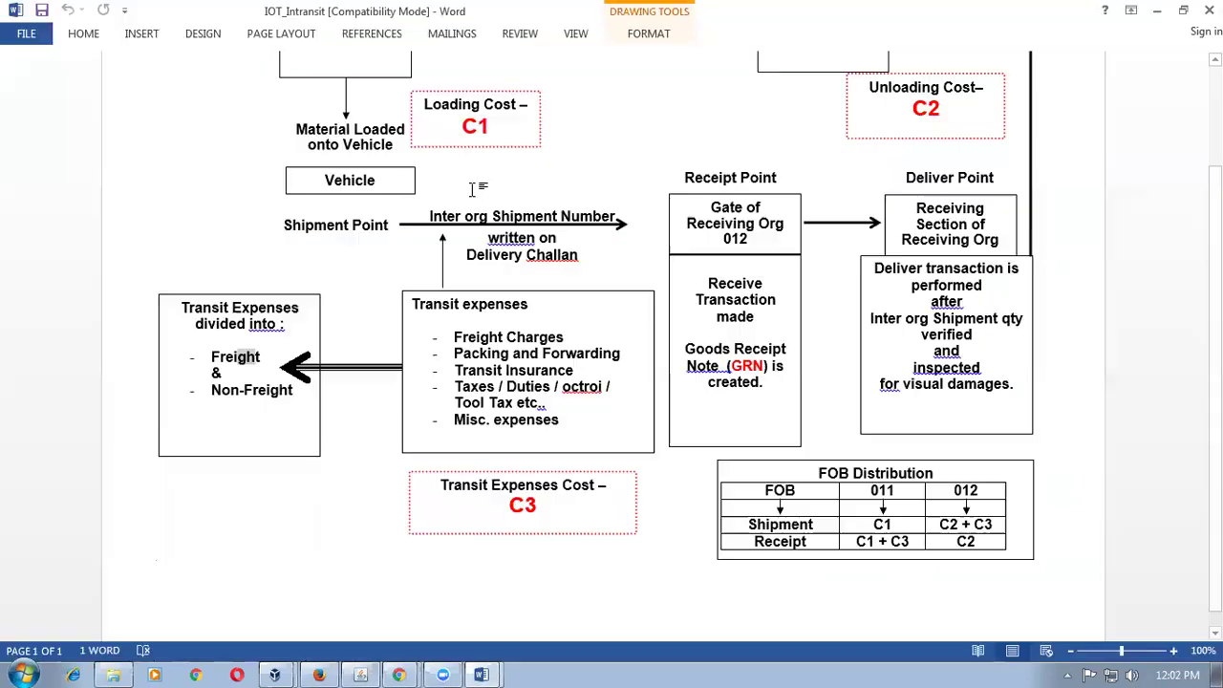
pyautogui.click(495, 388)
pyautogui.click(493, 420)
pyautogui.moveTo(495, 353); pyautogui.dragTo(505, 424)
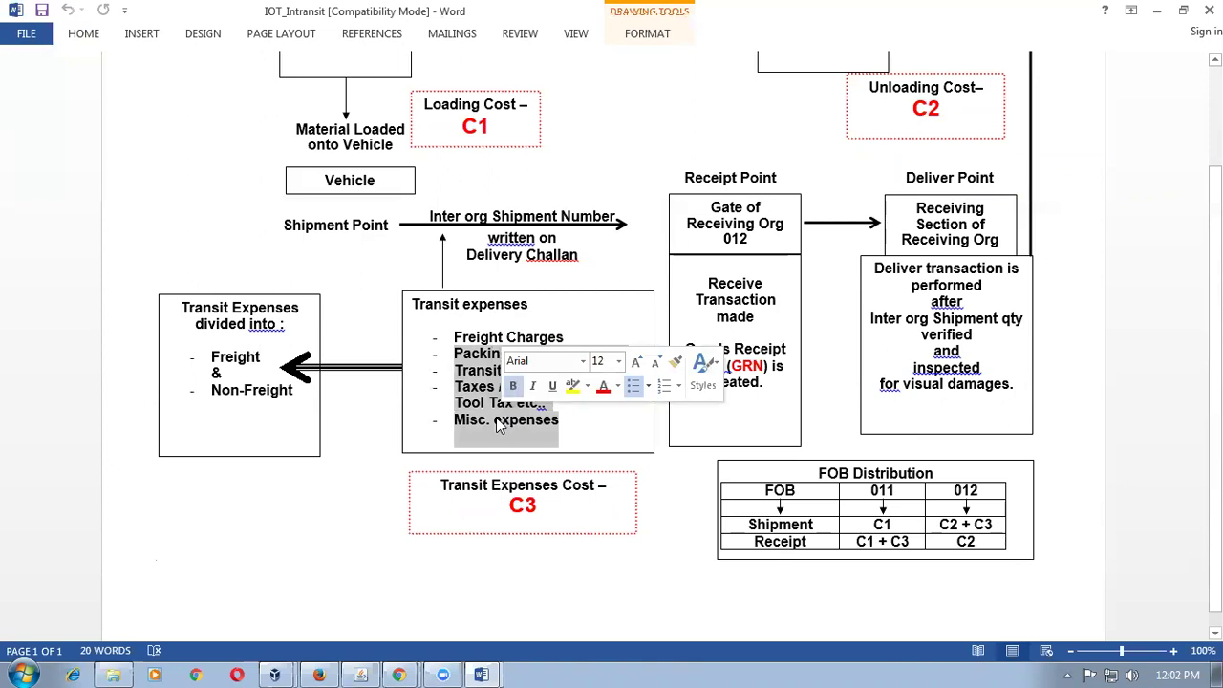
pyautogui.click(240, 355)
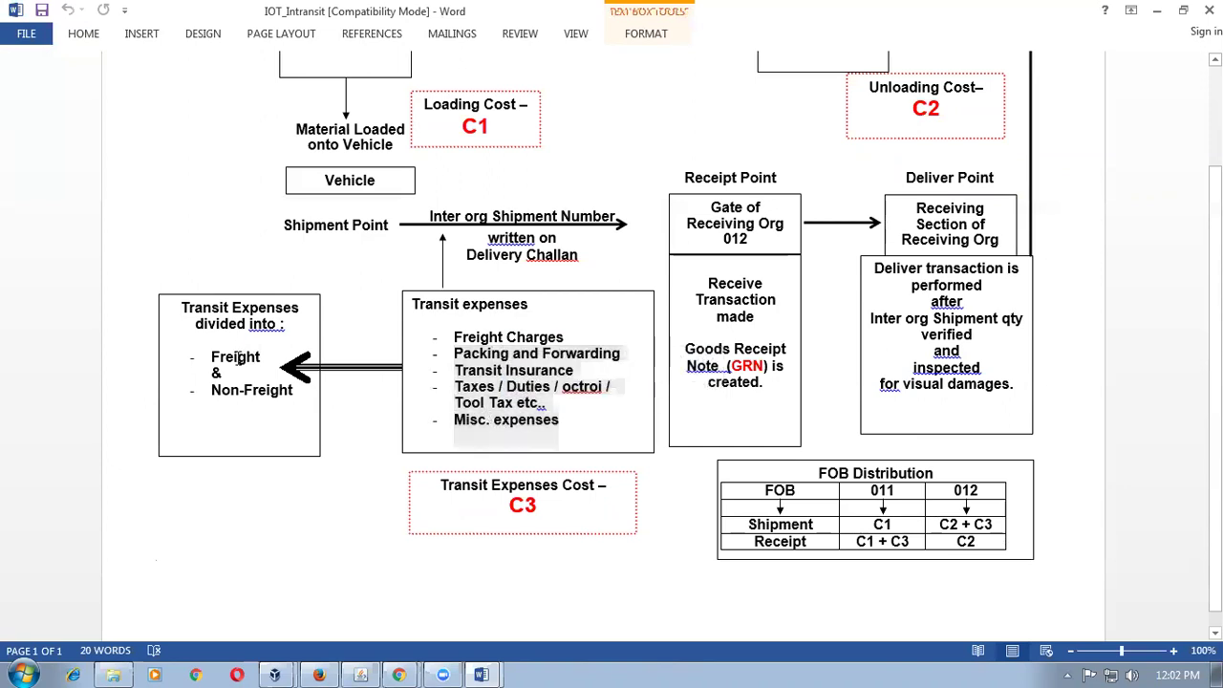
pyautogui.moveTo(226, 356); pyautogui.dragTo(260, 356)
pyautogui.tripleClick(265, 396)
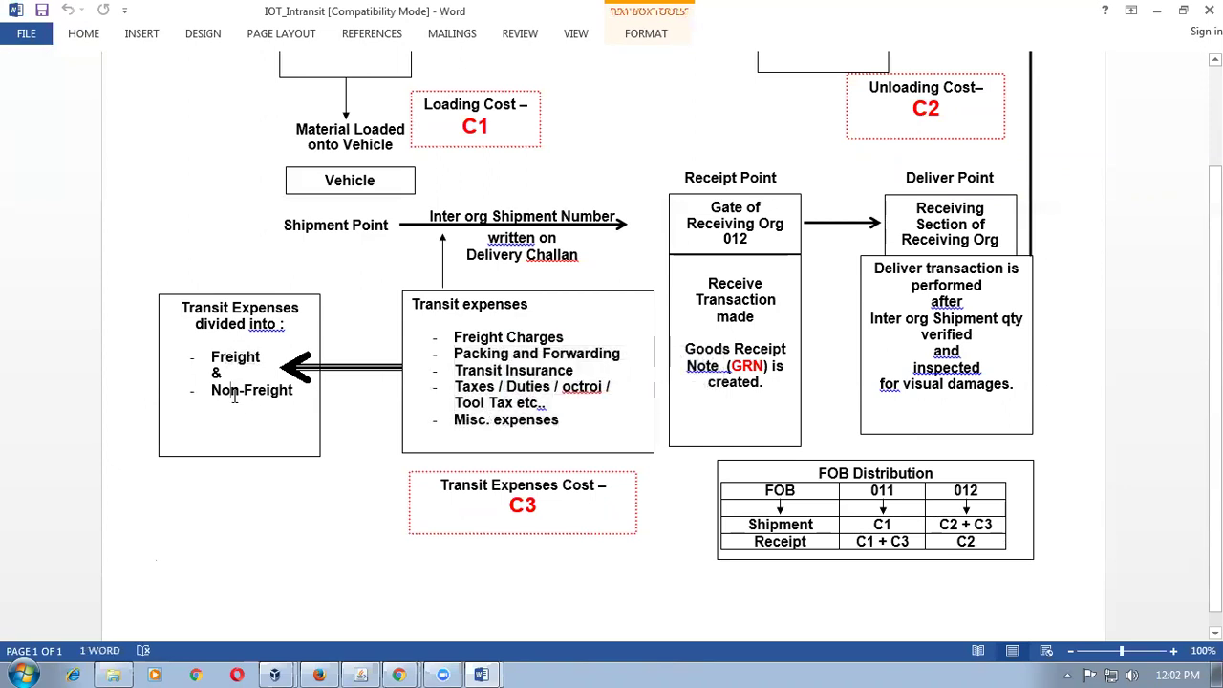
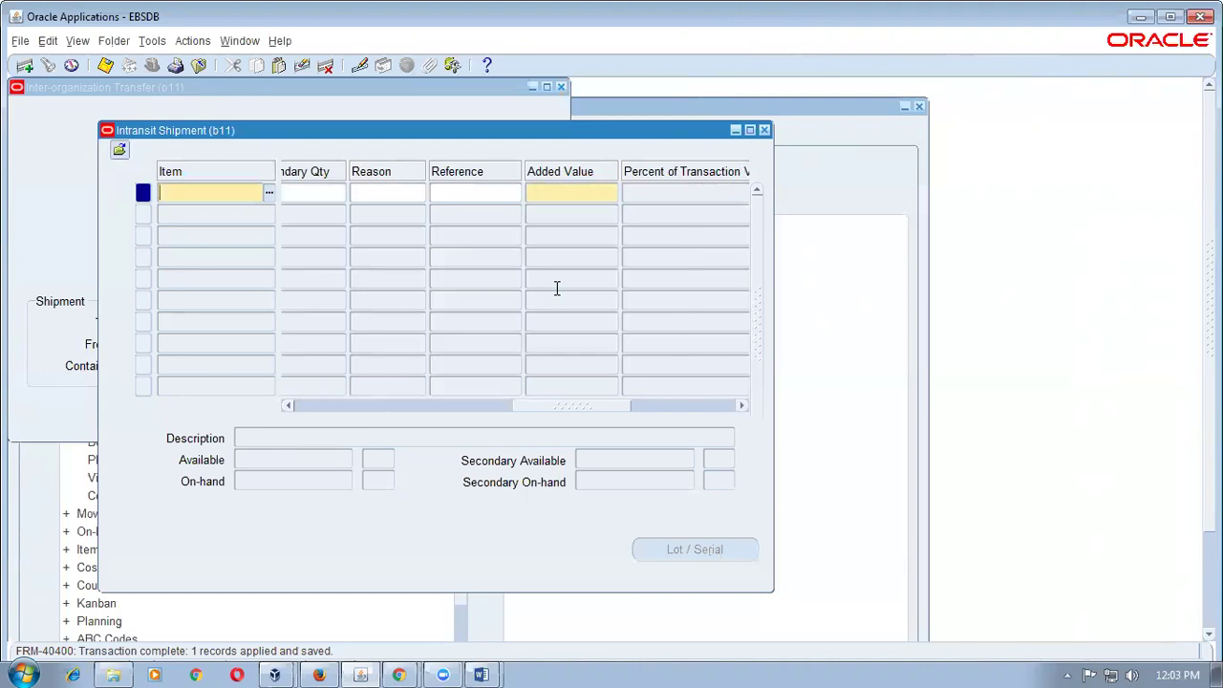
# - Close the Intransit Shipment and Inter-organization Transfer forms and collapse the navigator tree
pyautogui.press('F4')
pyautogui.press('F4')
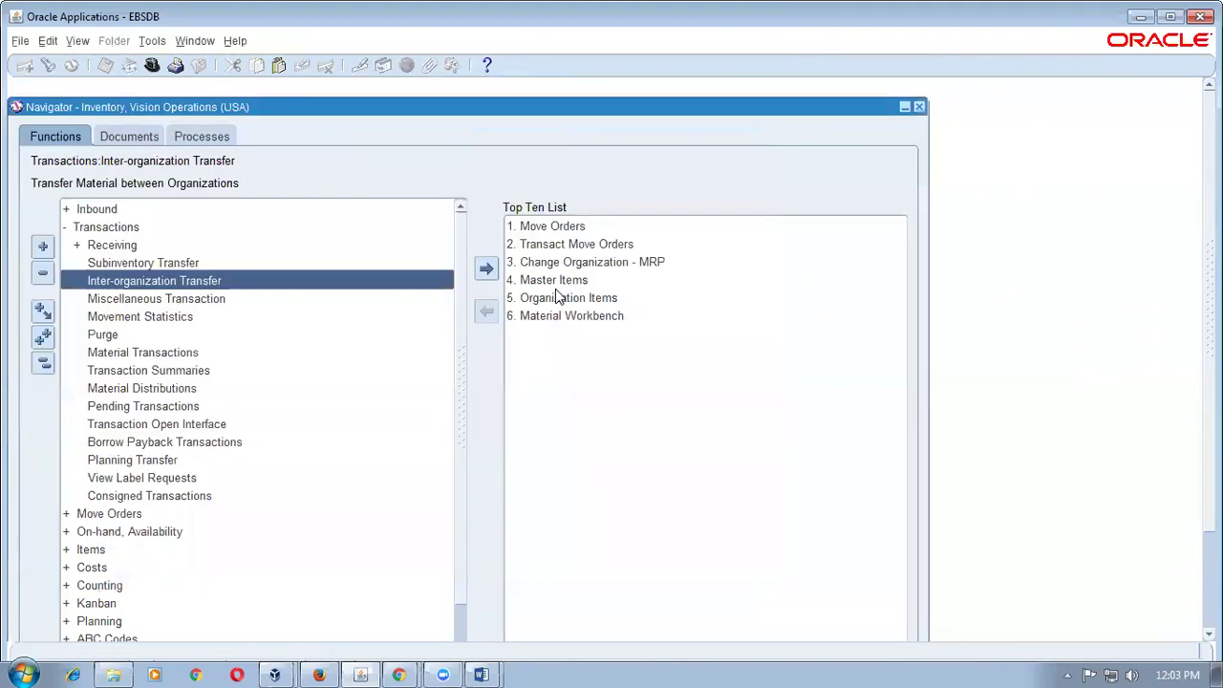
pyautogui.click(44, 363)
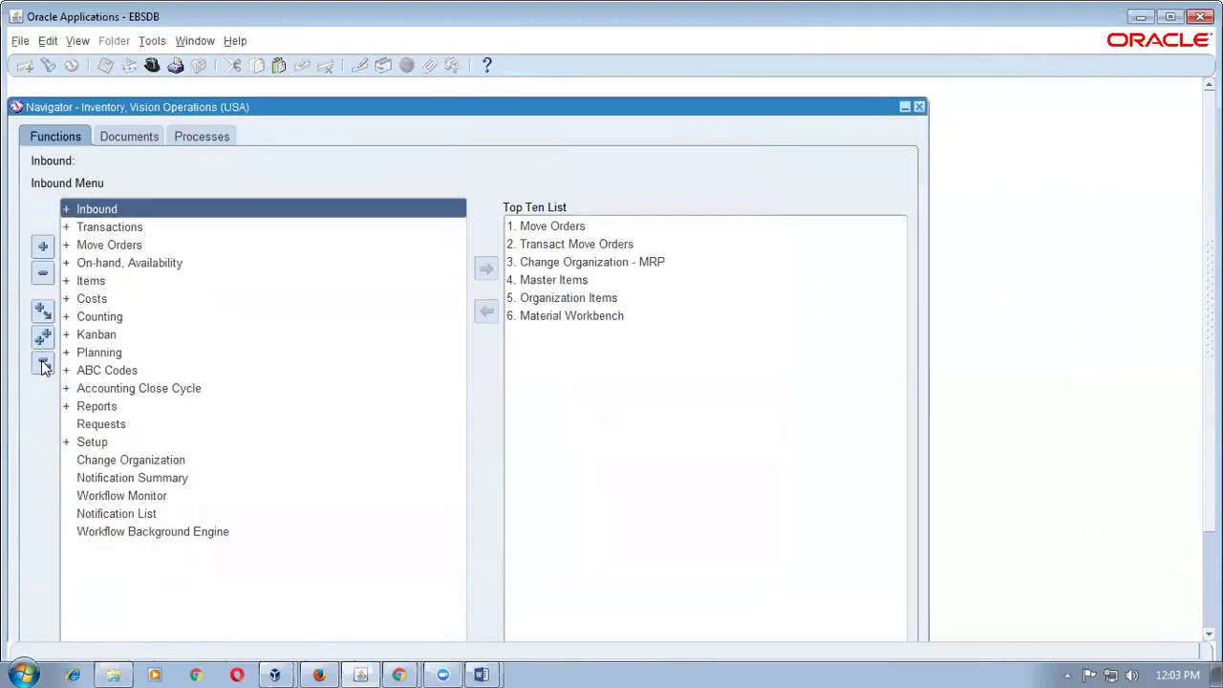
pyautogui.click(122, 265)
pyautogui.doubleClick(121, 267)
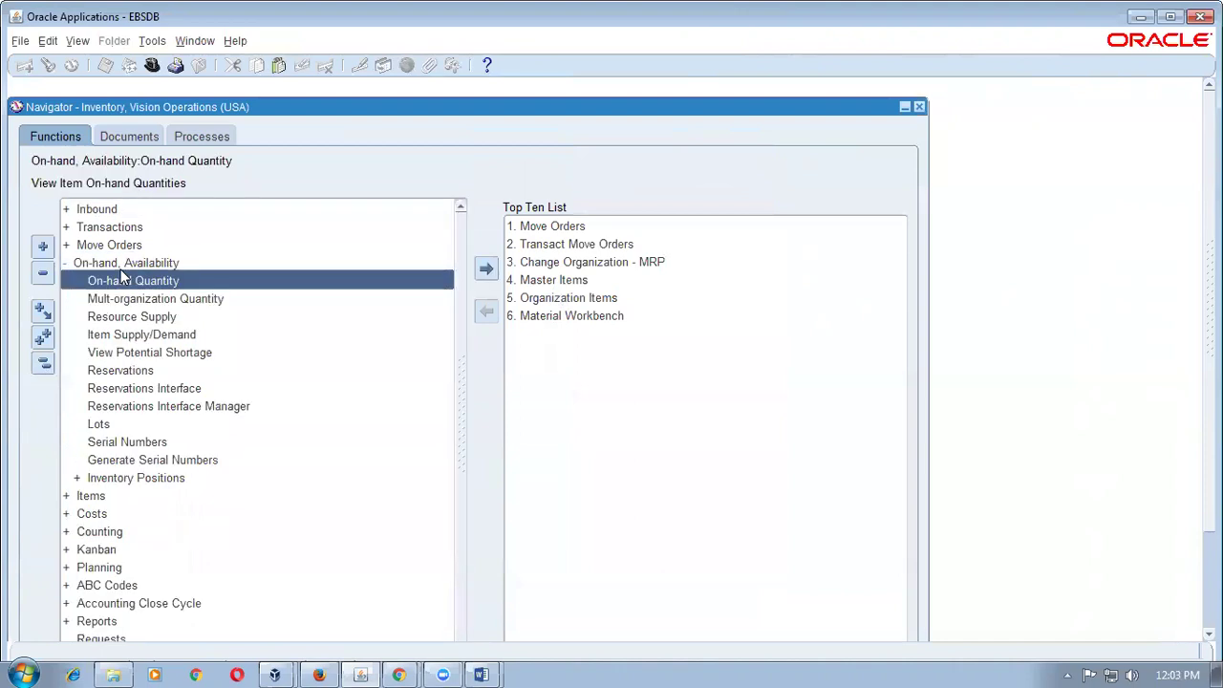
pyautogui.click(44, 364)
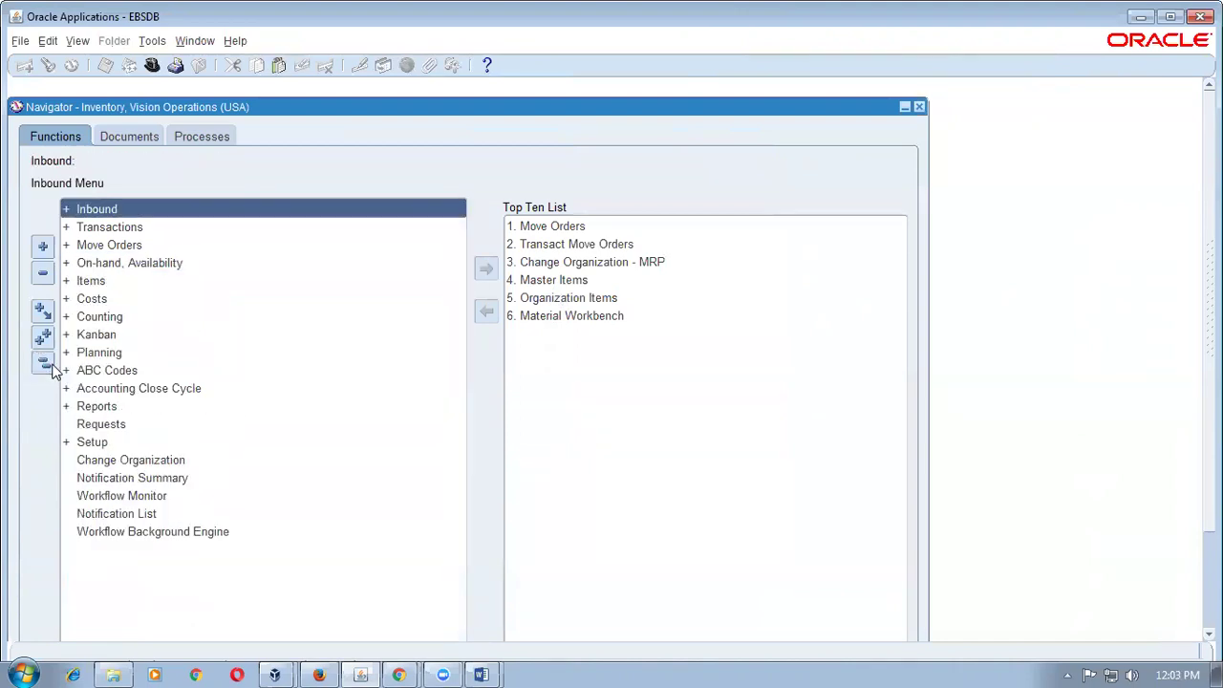
# - Run an item search in organization b11 for b11_iot_intransit with quantities shown, and close the search forms
pyautogui.doubleClick(120, 283)
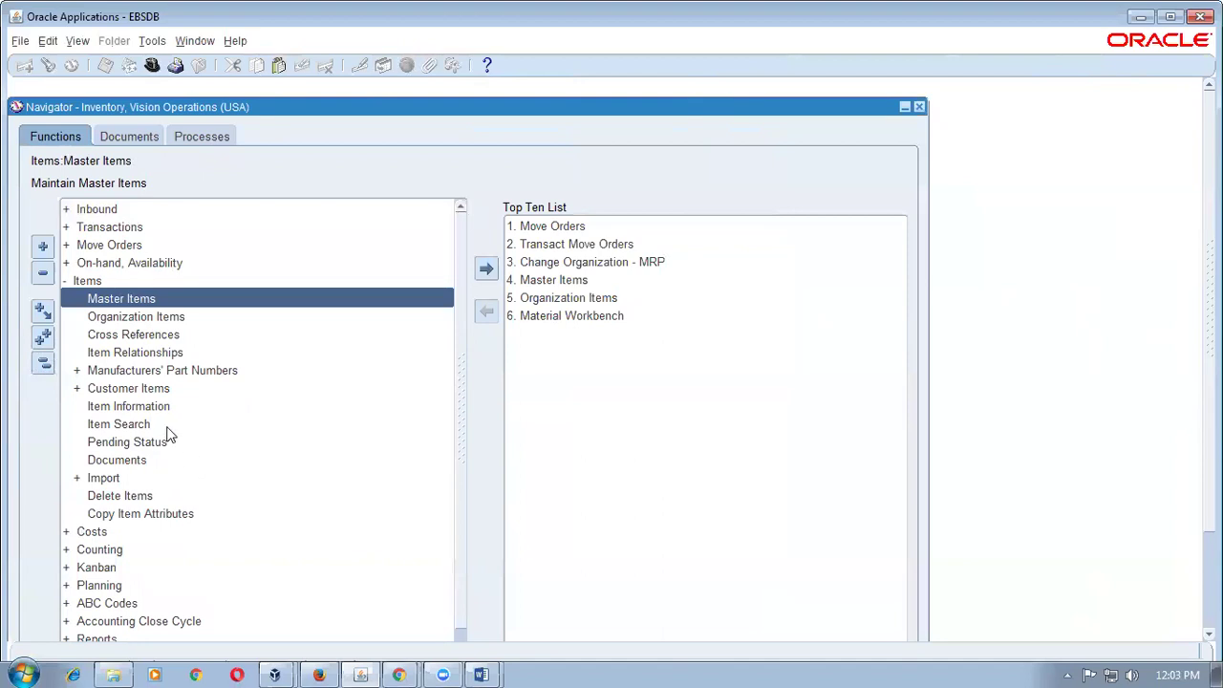
pyautogui.doubleClick(164, 424)
pyautogui.click(269, 141)
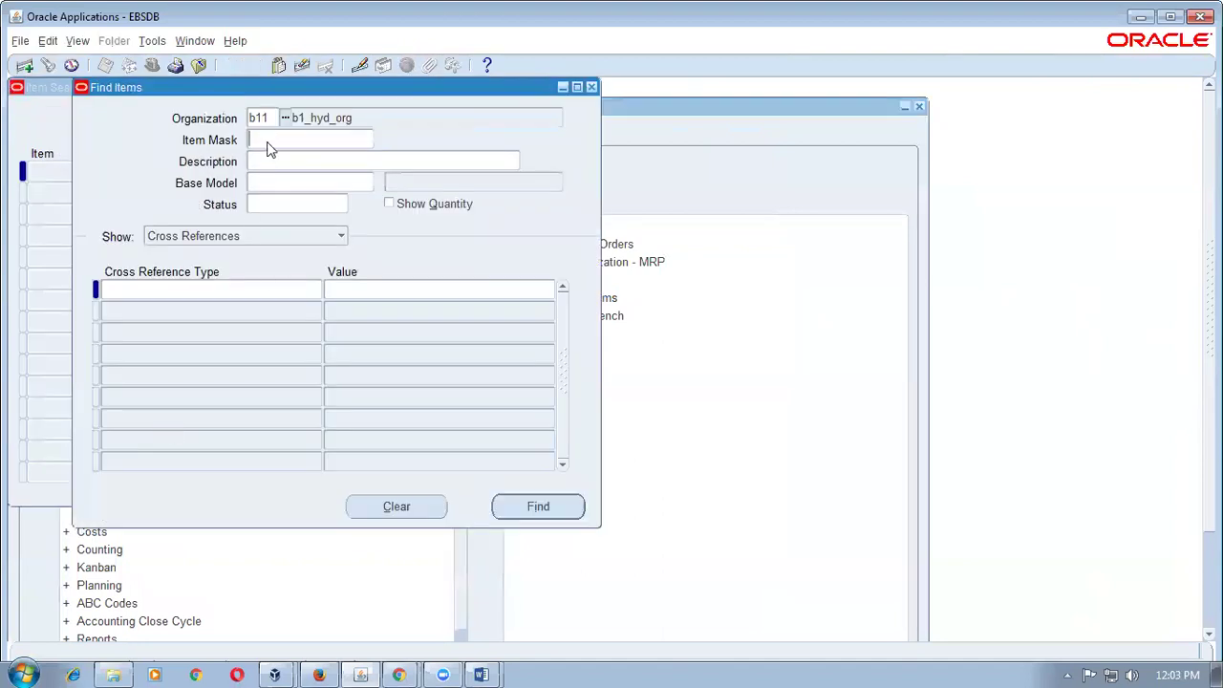
pyautogui.write('b11_iot_intransit')
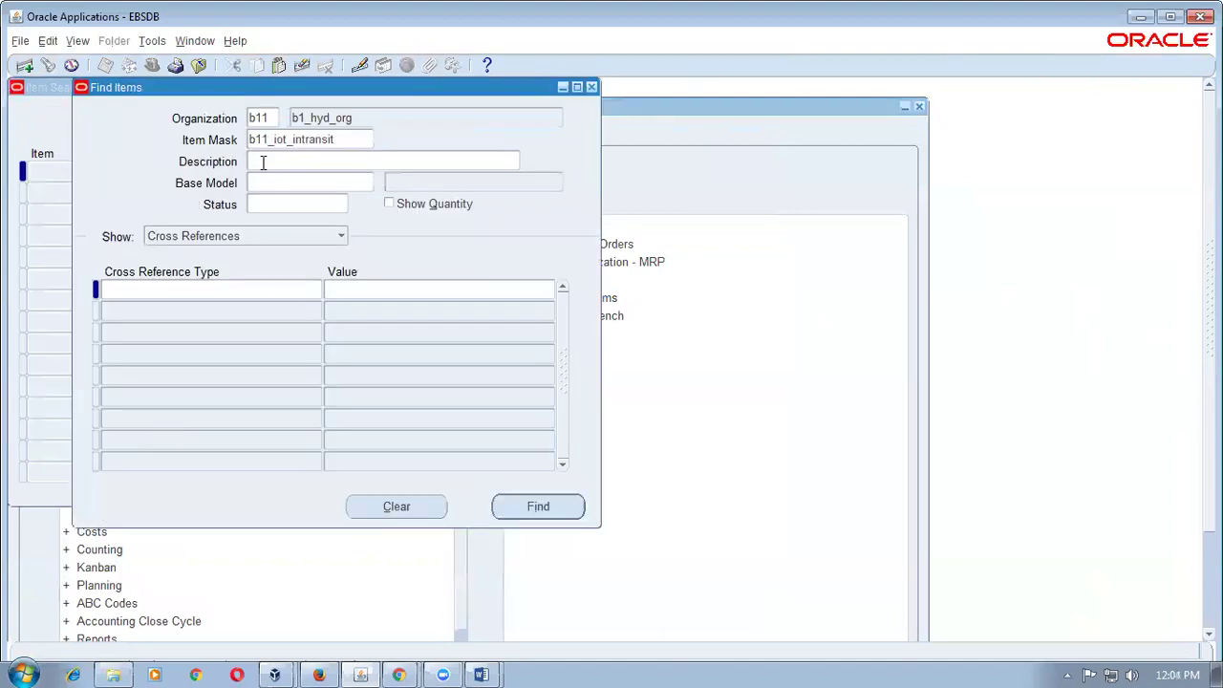
pyautogui.click(389, 204)
pyautogui.click(539, 507)
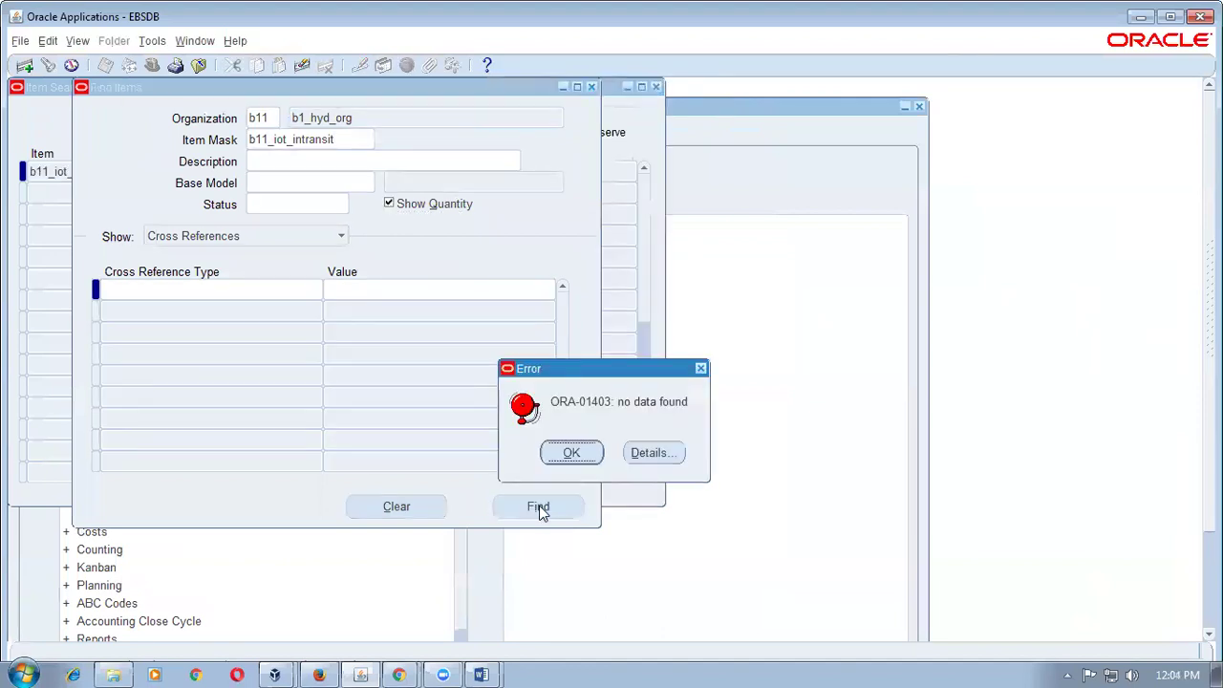
pyautogui.click(566, 455)
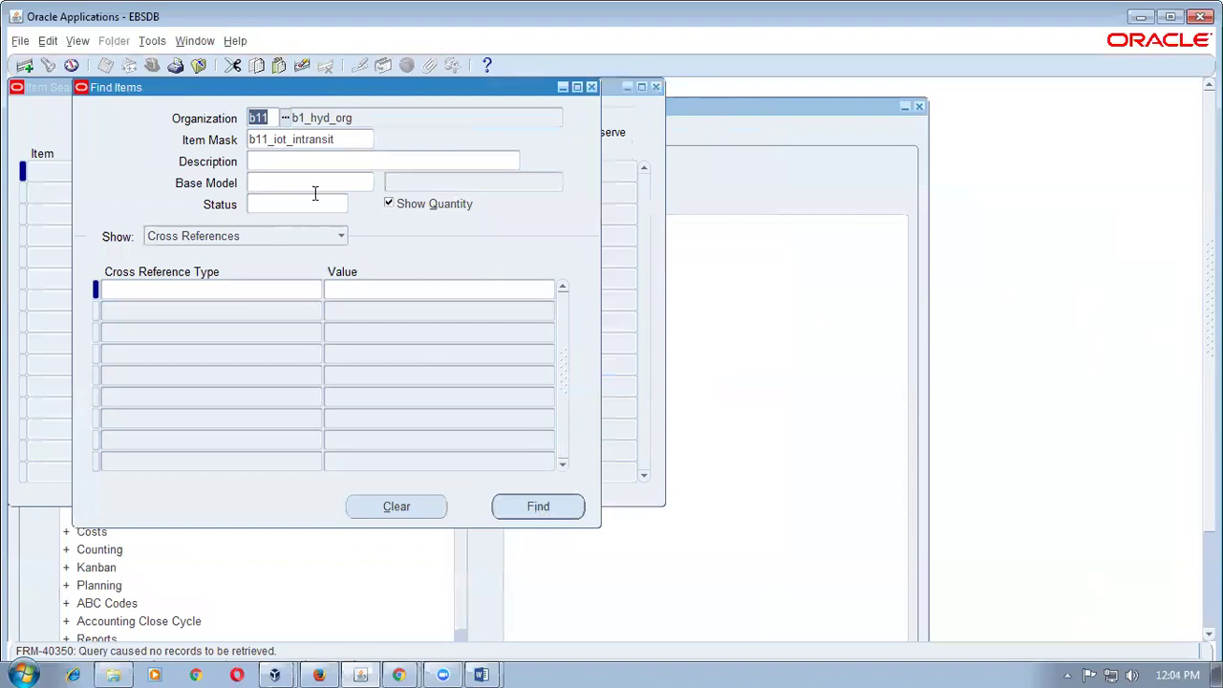
pyautogui.press('F4')
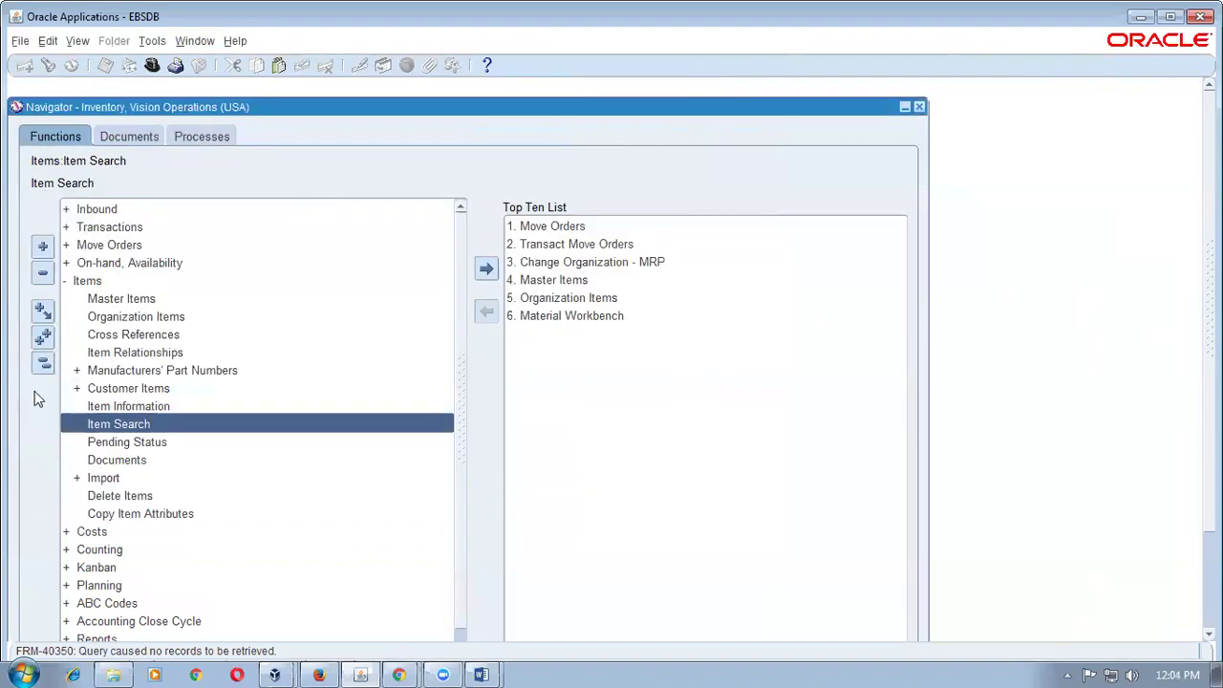
# - Query the on-hand material of item b11_iot_intransit in organization b11, check its on-hand quantity and close the results
pyautogui.doubleClick(146, 262)
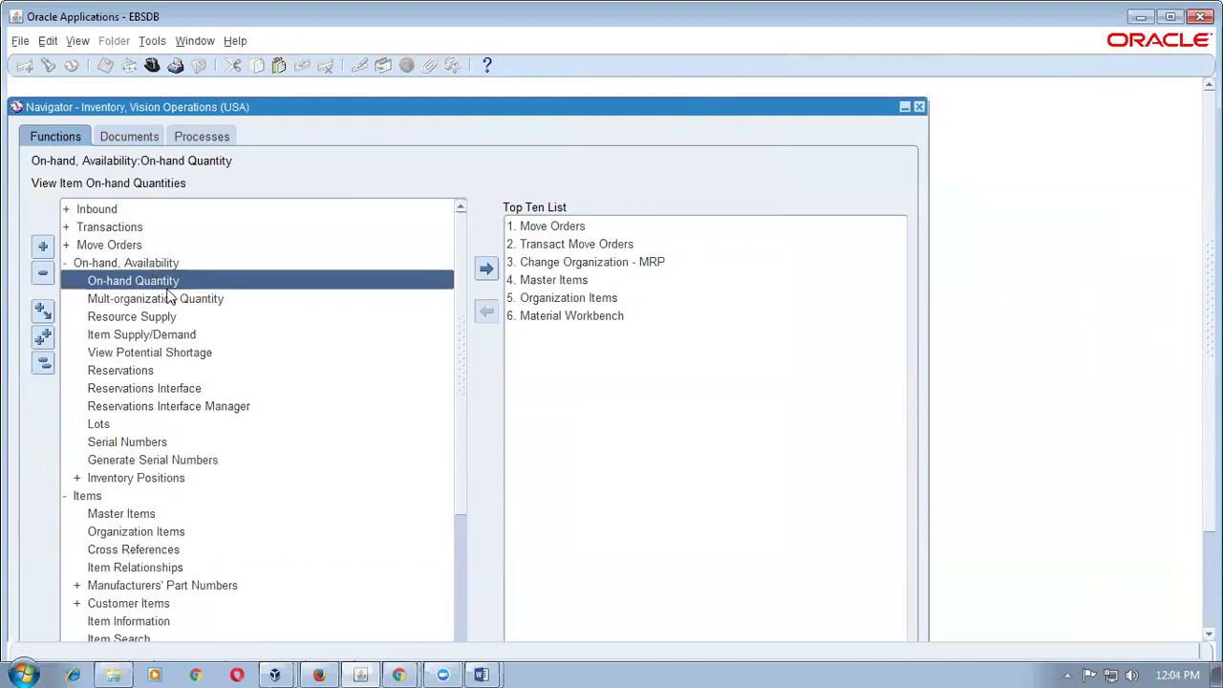
pyautogui.doubleClick(170, 280)
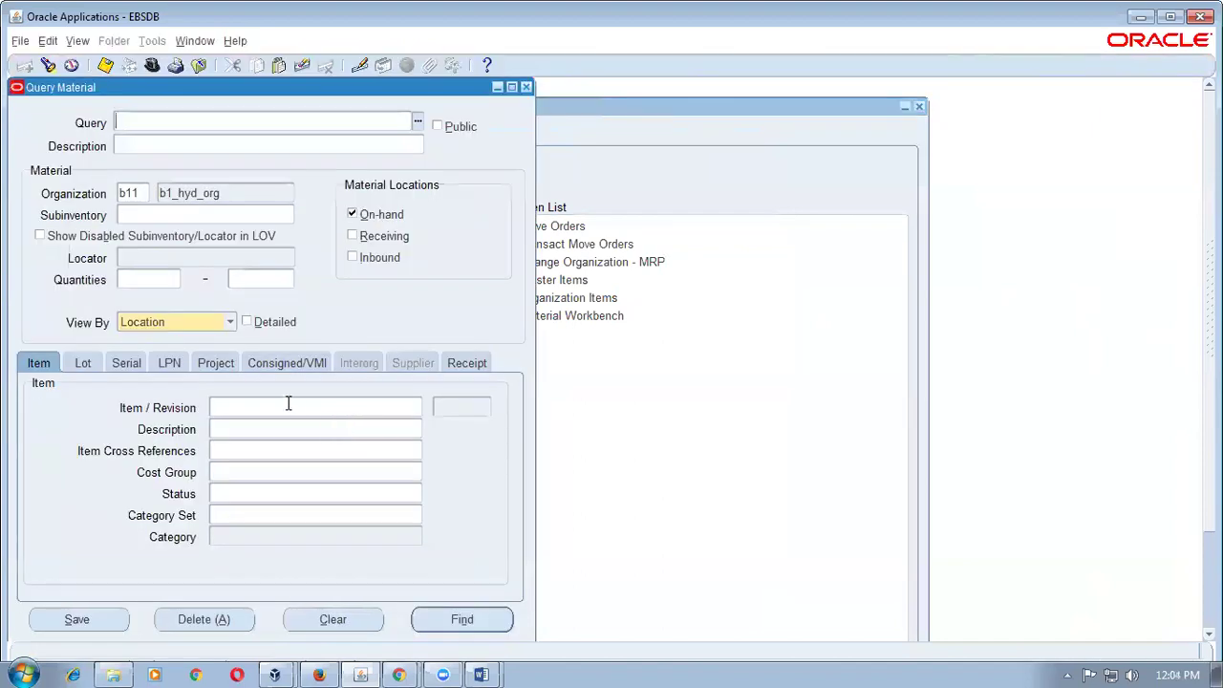
pyautogui.click(288, 407)
pyautogui.write('b11_iot_intransit')
pyautogui.press('Tab')
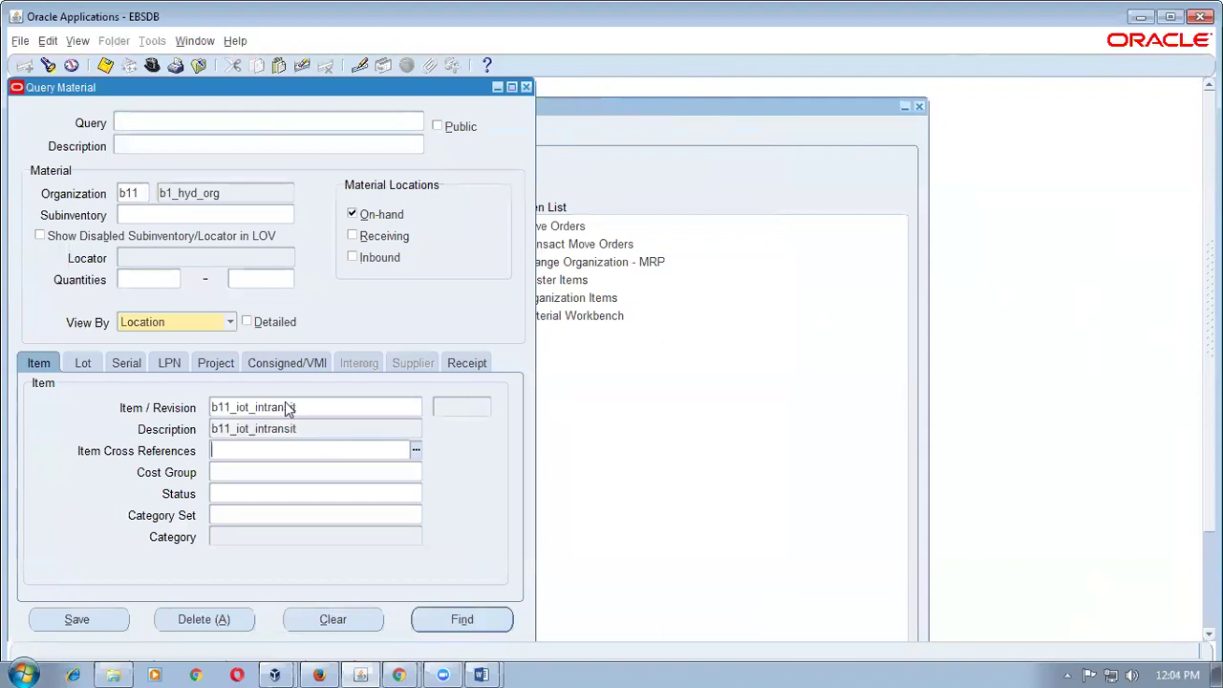
pyautogui.press('Return')
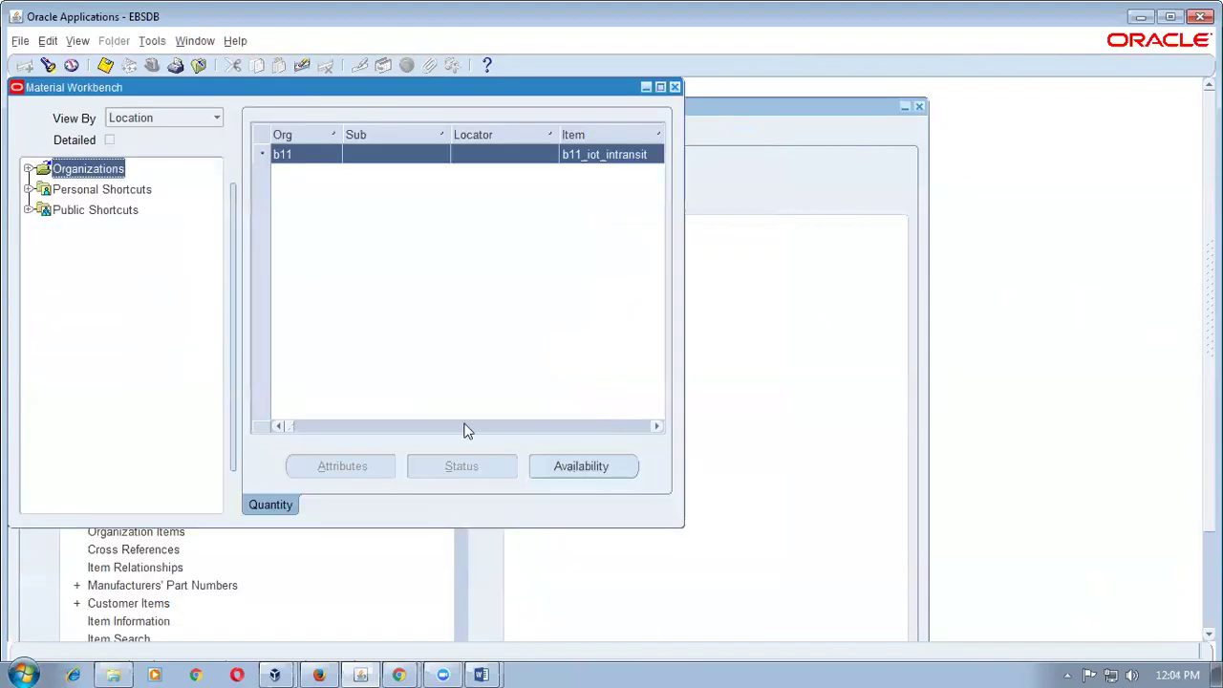
pyautogui.moveTo(293, 430); pyautogui.dragTo(336, 428)
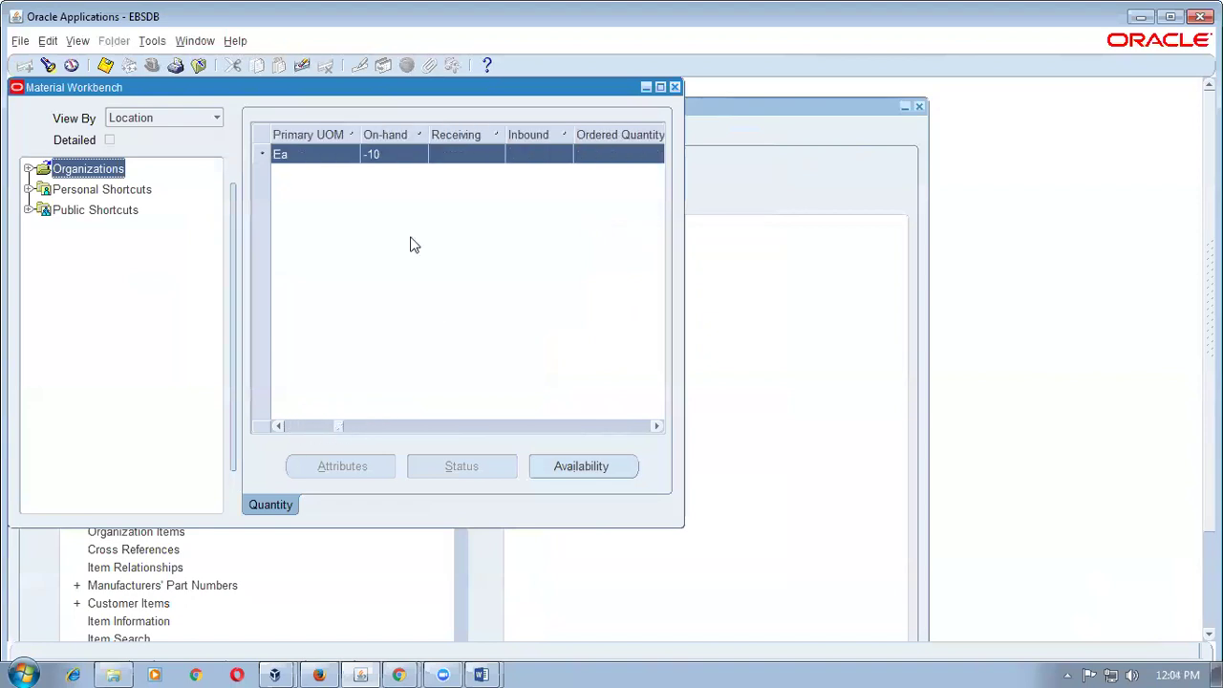
pyautogui.click(675, 87)
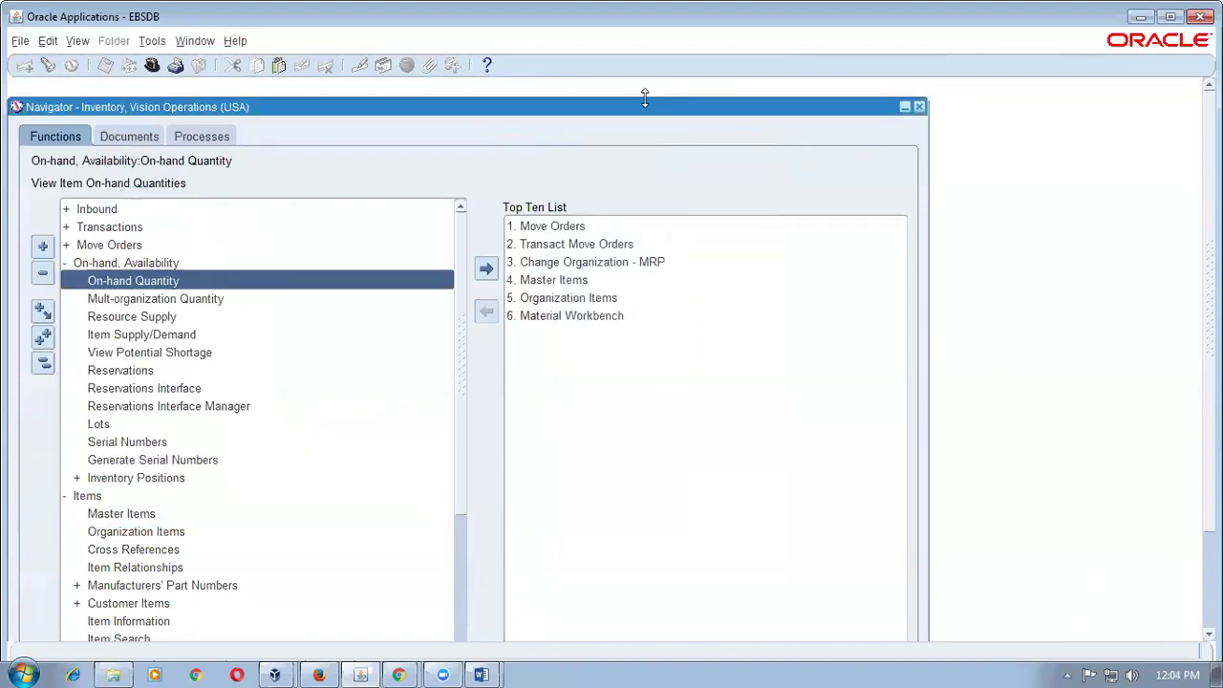
# - Query the on-hand material of item b11_iot_intransit in organization M1 and close the results
pyautogui.doubleClick(139, 280)
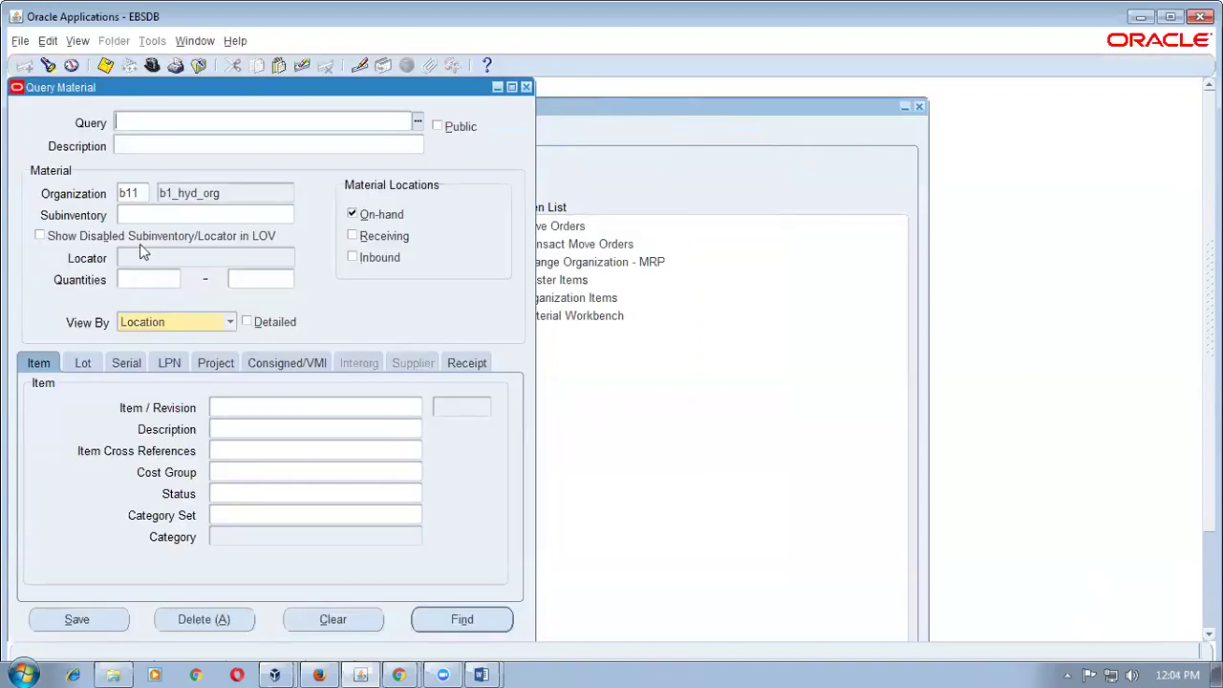
pyautogui.write('M1')
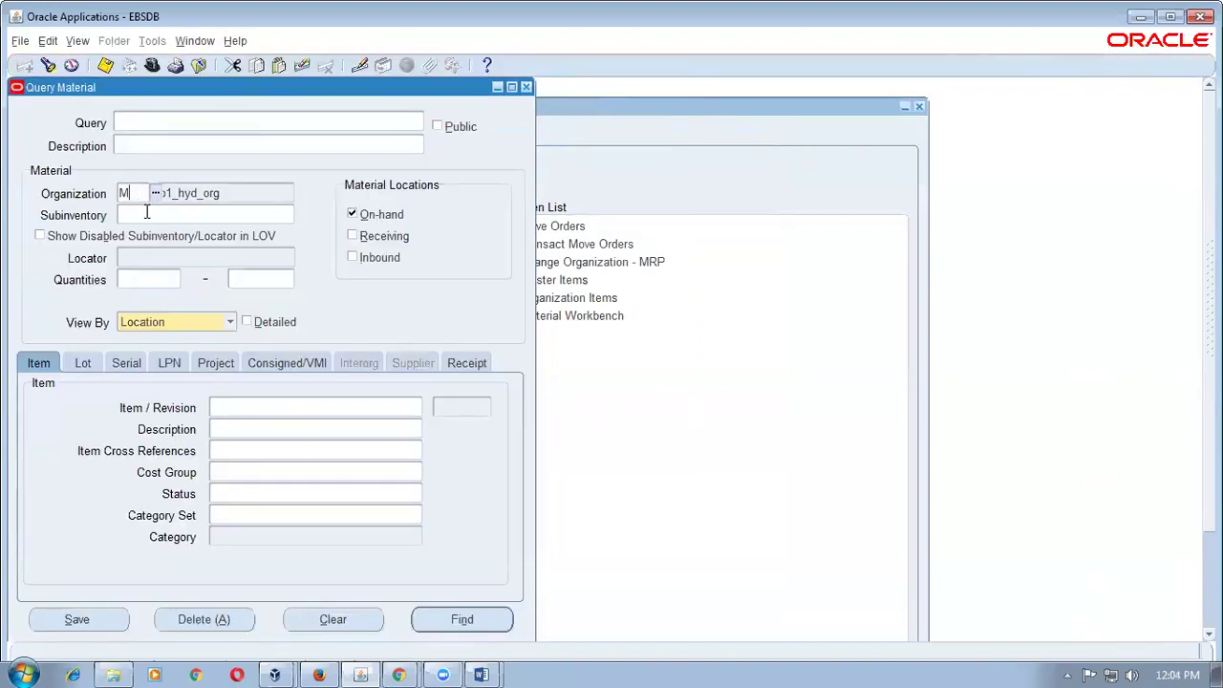
pyautogui.click(145, 215)
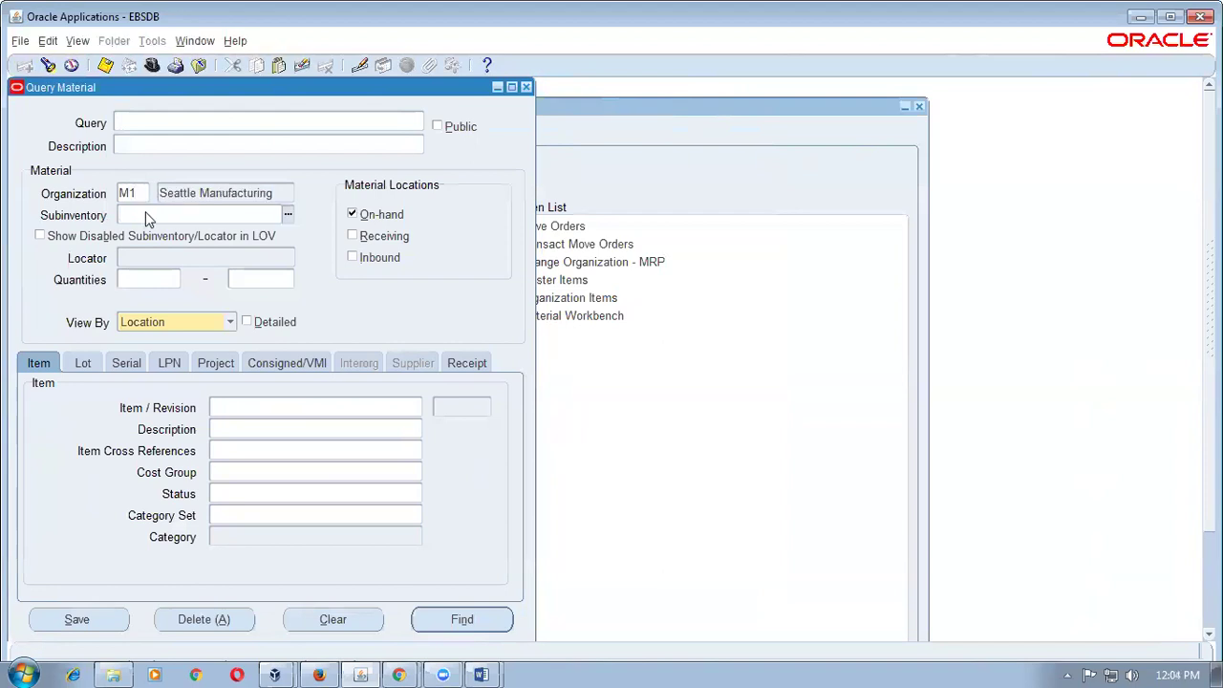
pyautogui.click(279, 407)
pyautogui.write('b11_iot_intransit')
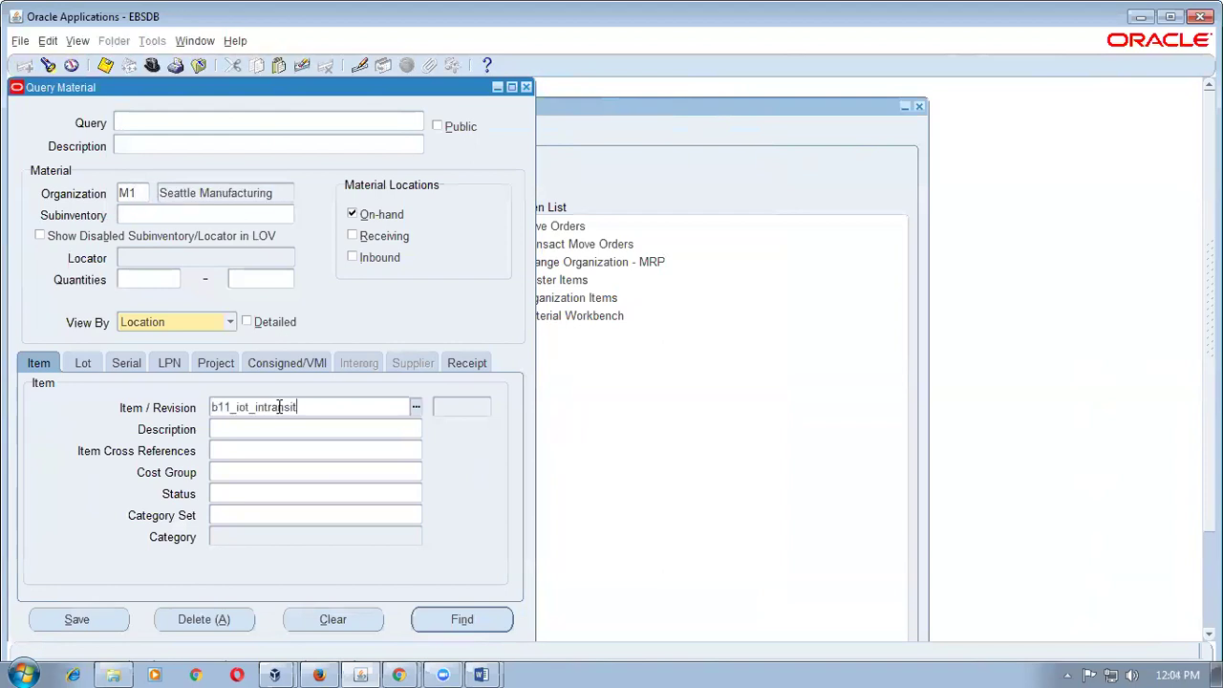
pyautogui.click(435, 626)
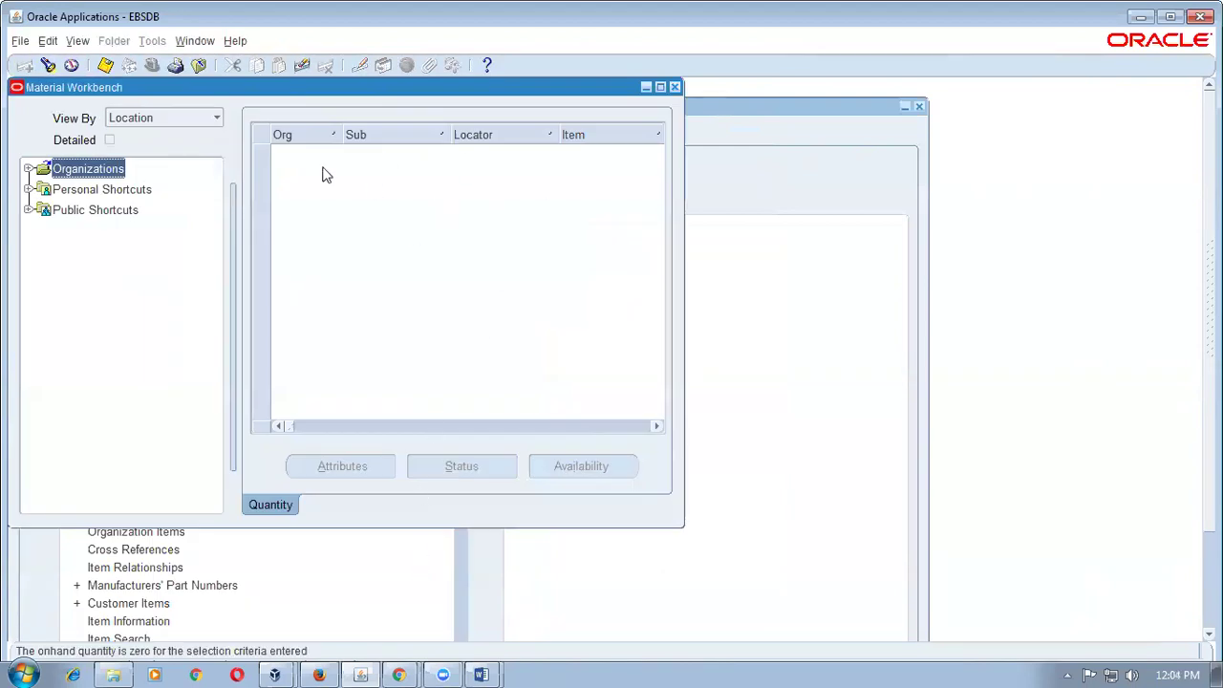
pyautogui.click(675, 87)
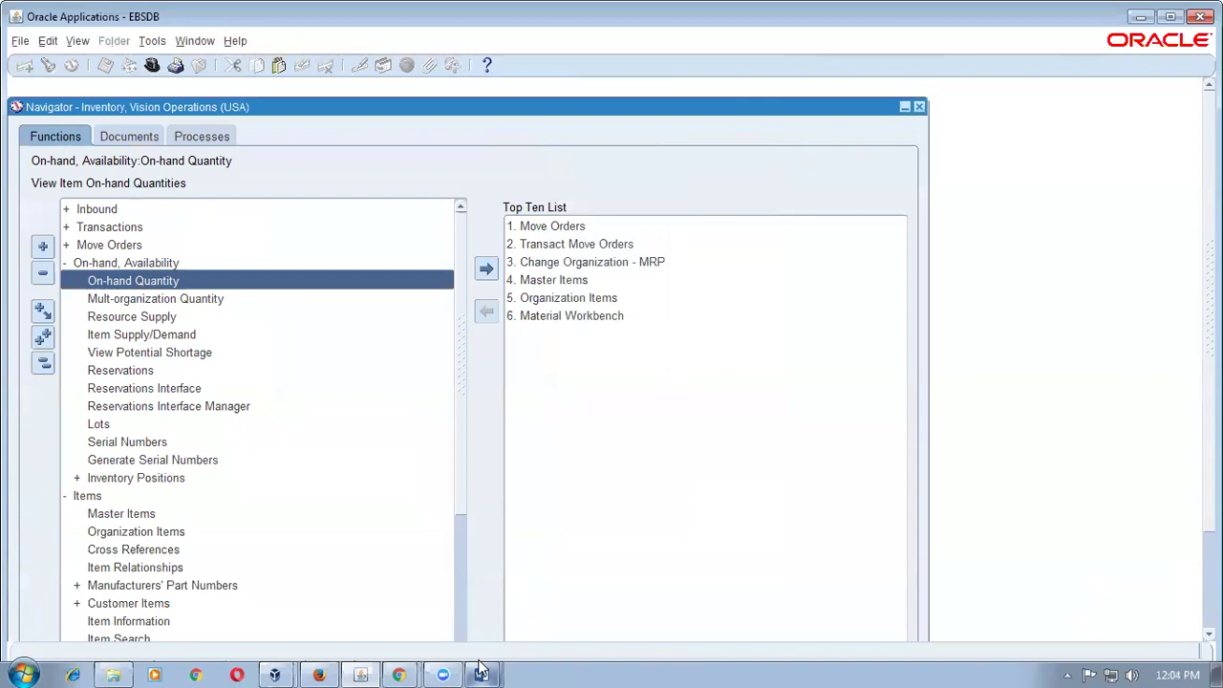
# - Switch to the IOT_Intransit document in Word, examine the receiving organization's gate at the receipt point, and return to Oracle Applications
pyautogui.click(483, 675)
pyautogui.click(465, 639)
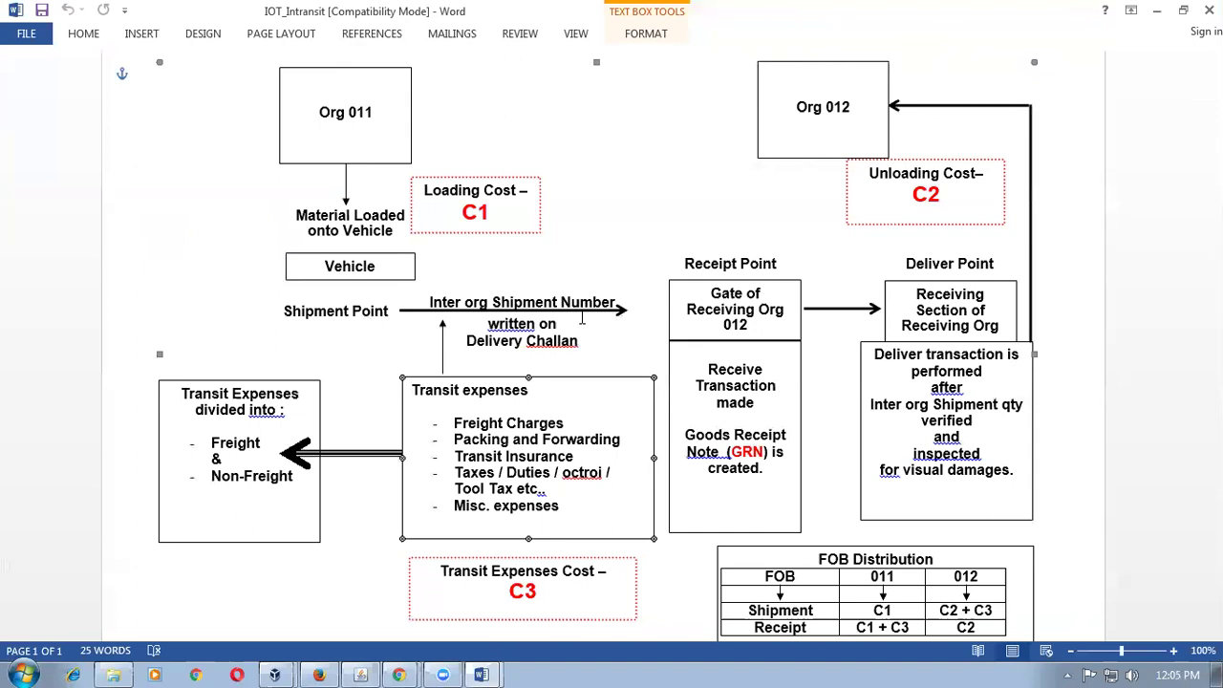
pyautogui.moveTo(736, 299); pyautogui.dragTo(739, 328)
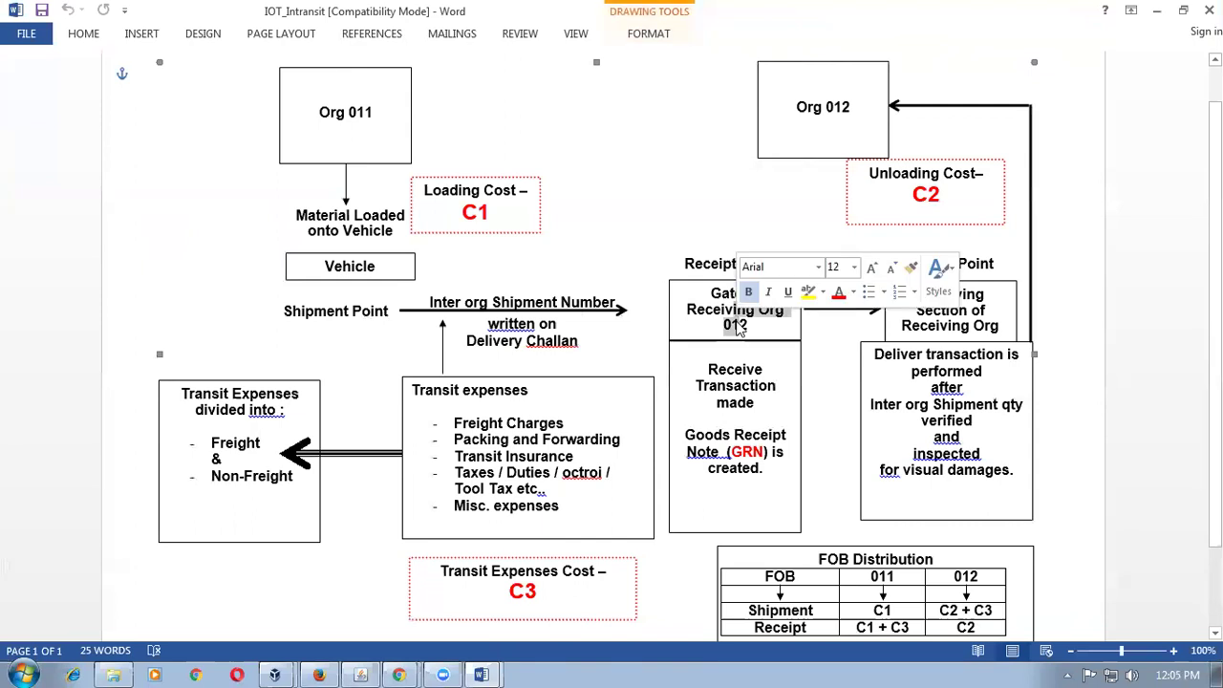
pyautogui.hotkey('alt', 'Tab')
pyautogui.click(260, 350)
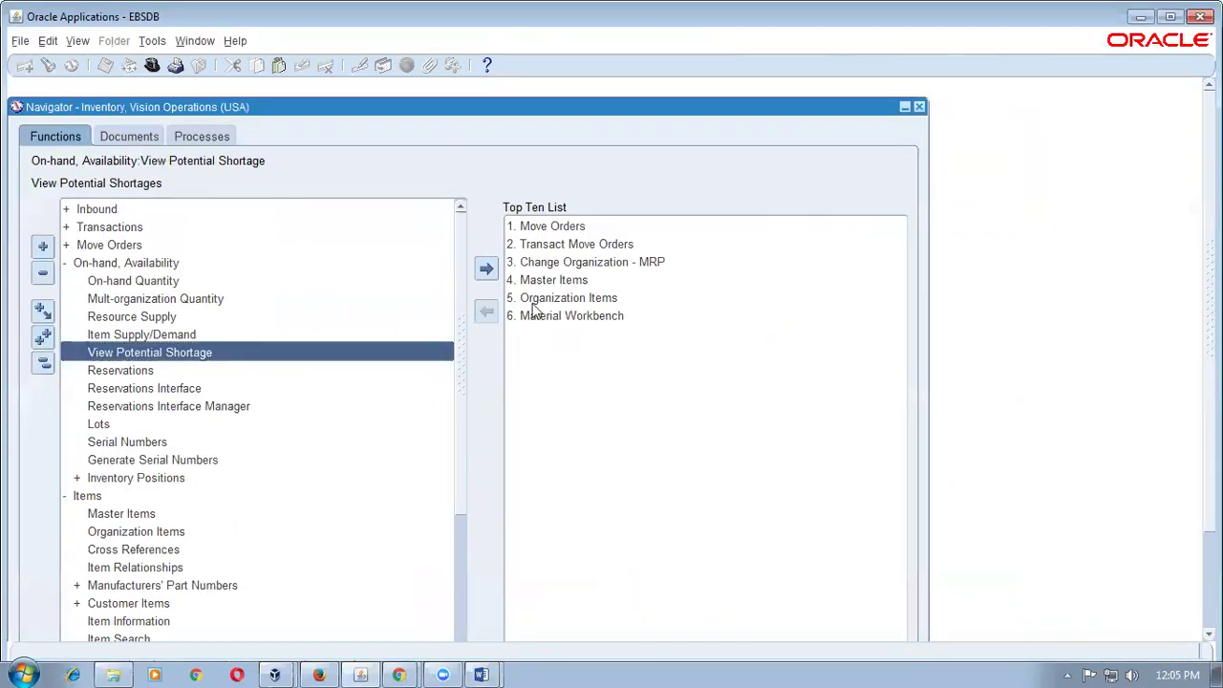
pyautogui.click(593, 269)
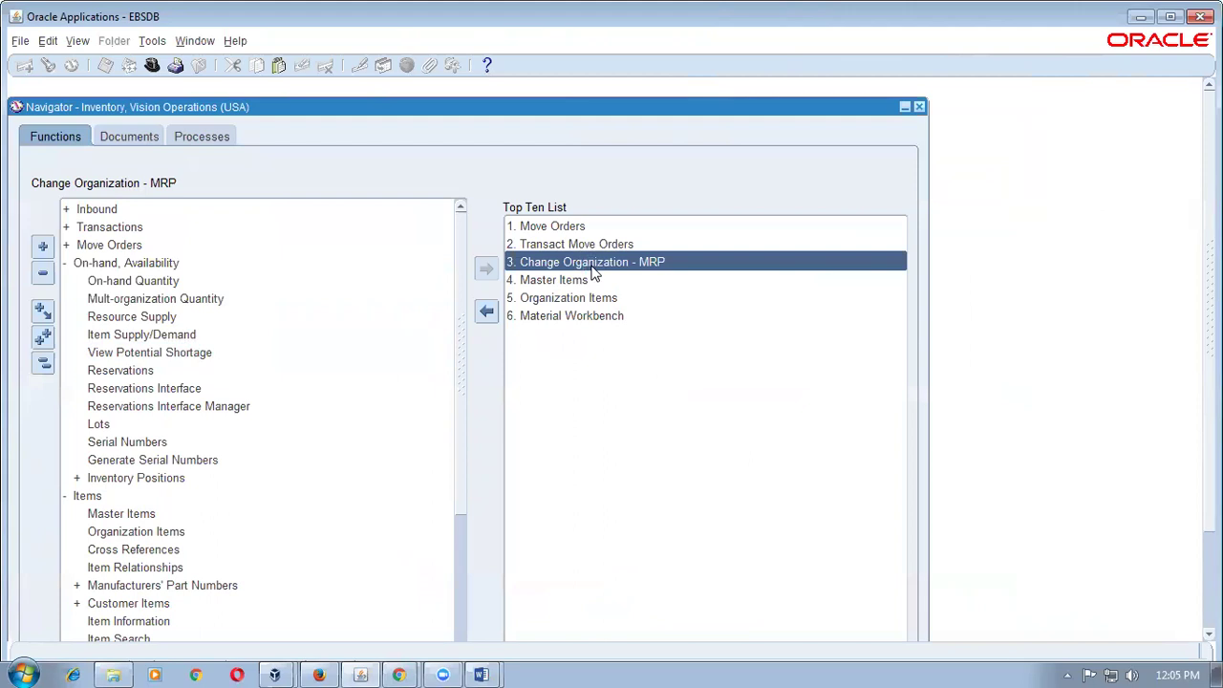
# - Find the material transactions of item b11_iot_intransit in organization b11 for 23-NOV-2017
pyautogui.click(44, 363)
pyautogui.doubleClick(104, 229)
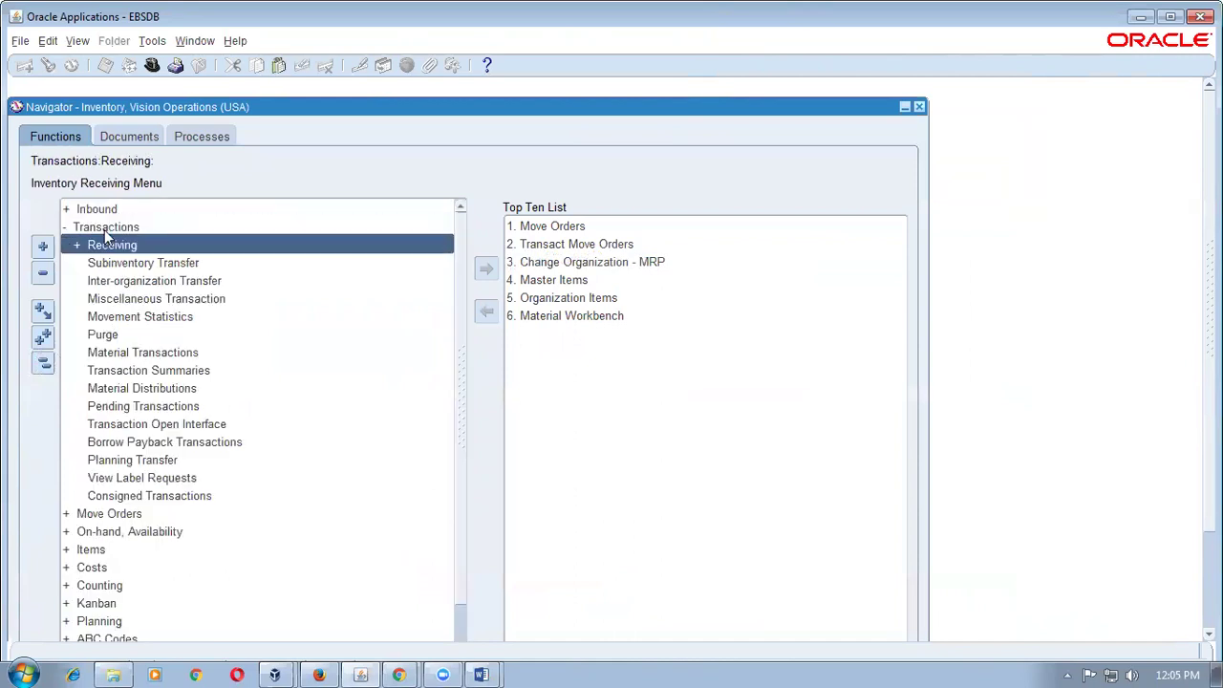
pyautogui.click(174, 356)
pyautogui.doubleClick(174, 356)
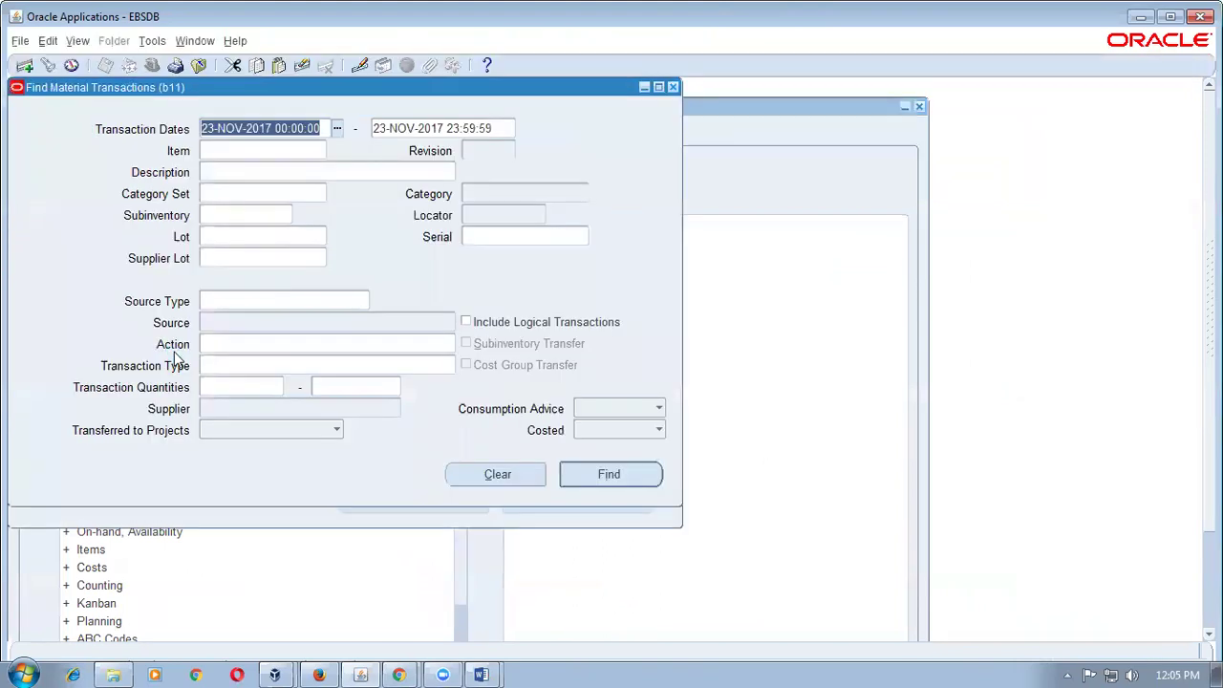
pyautogui.click(226, 151)
pyautogui.write('b11_iot_intransit')
pyautogui.press('Tab')
pyautogui.click(623, 474)
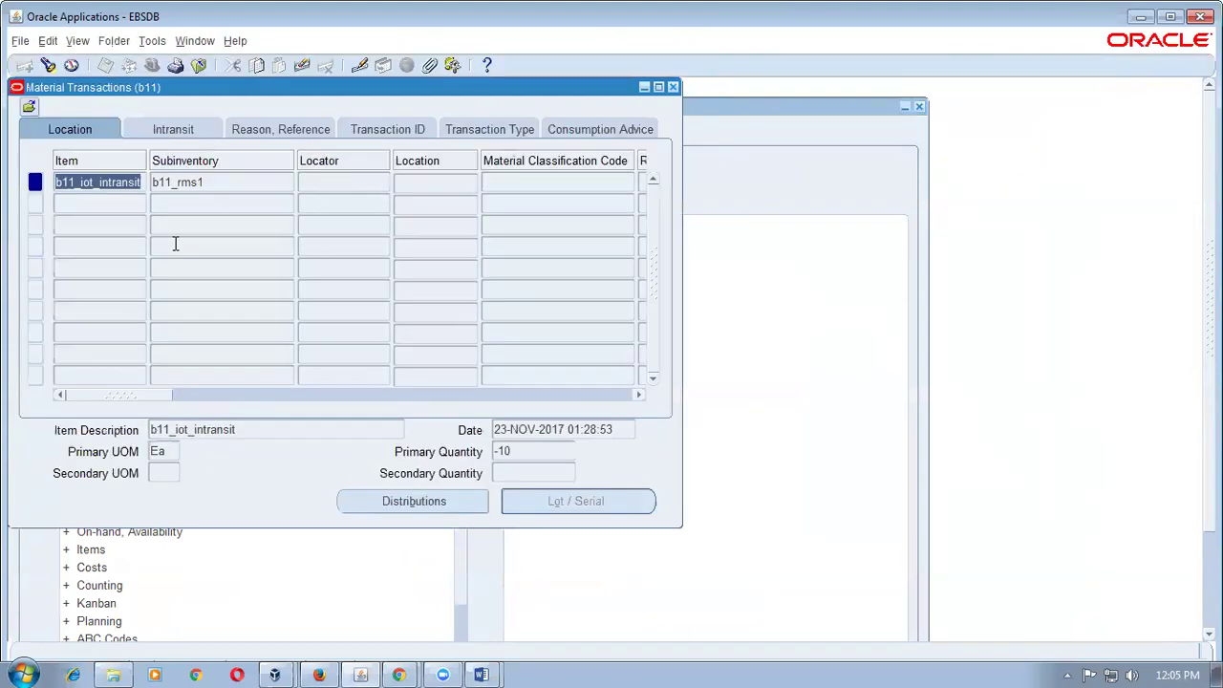
# - Examine the b11_iot_intransit transaction's type, shipment number and other intransit details
pyautogui.moveTo(107, 398); pyautogui.dragTo(633, 396)
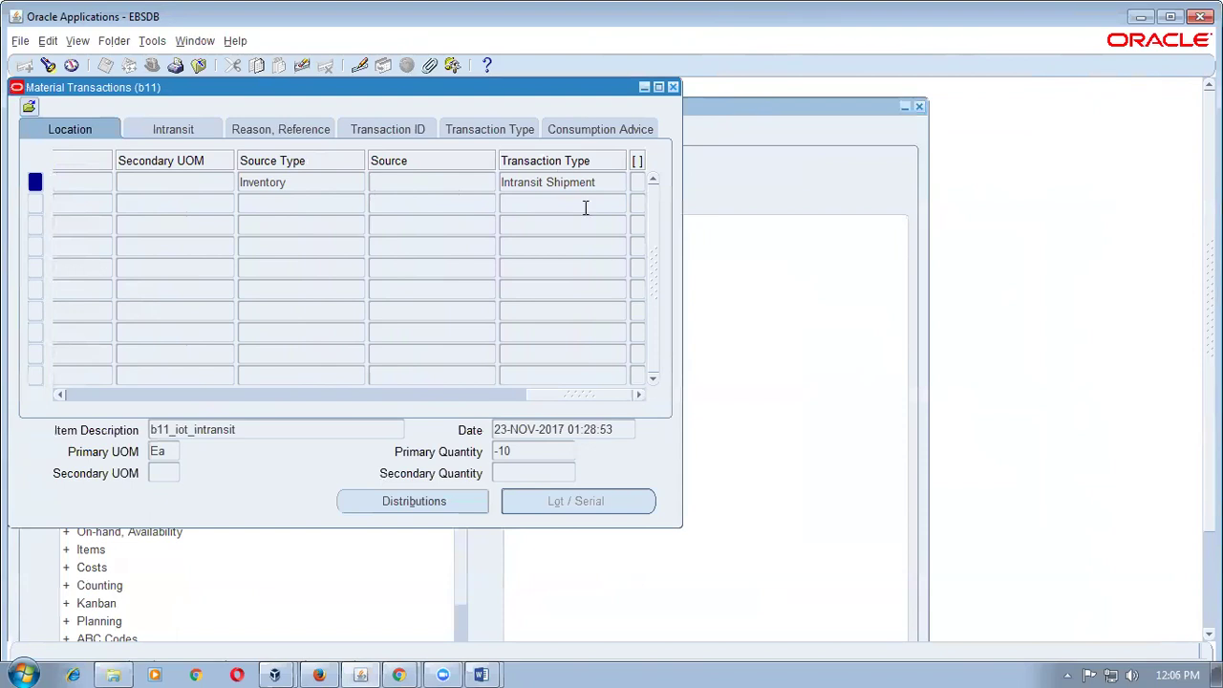
pyautogui.click(609, 178)
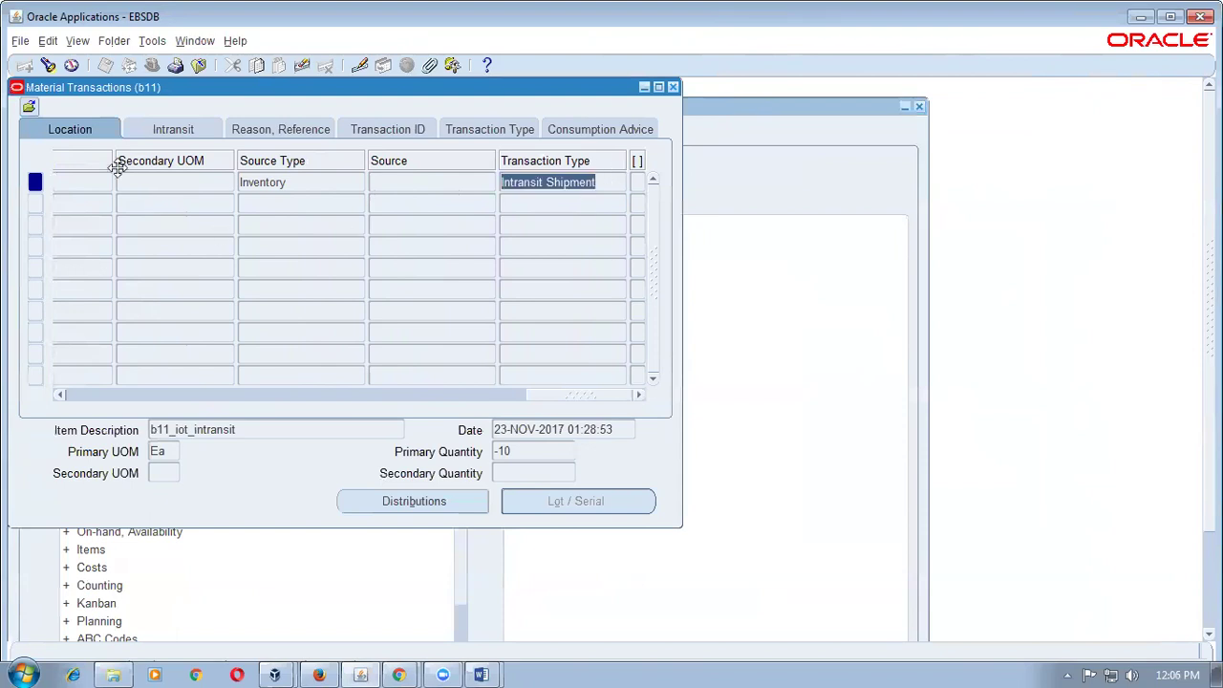
pyautogui.click(169, 128)
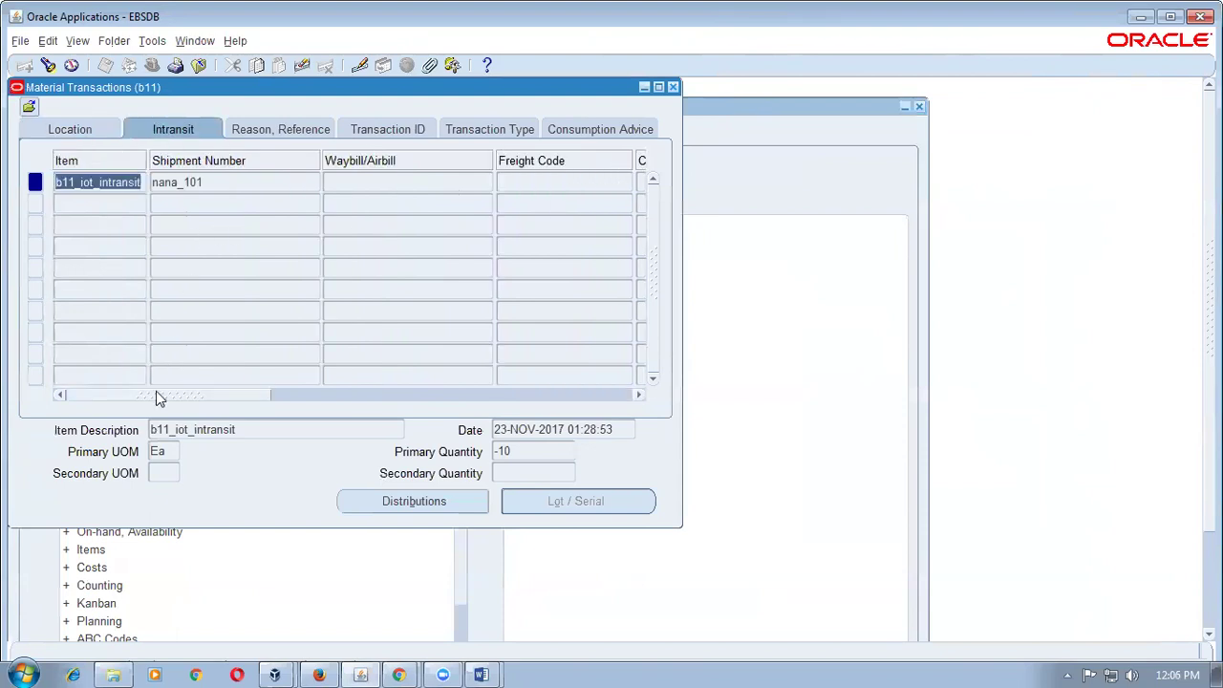
pyautogui.click(229, 182)
pyautogui.moveTo(175, 399); pyautogui.dragTo(381, 400)
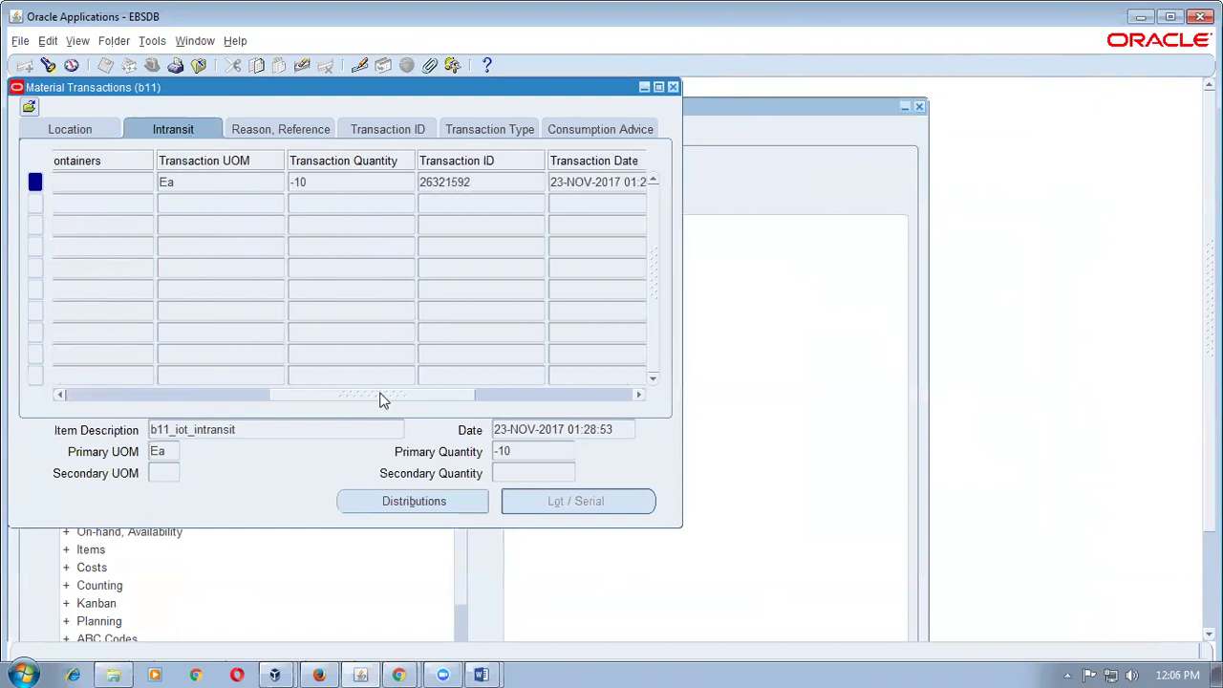
# - Open the transaction's accounting distributions, compare the accounts and transaction values of the two lines, and close them
pyautogui.click(414, 500)
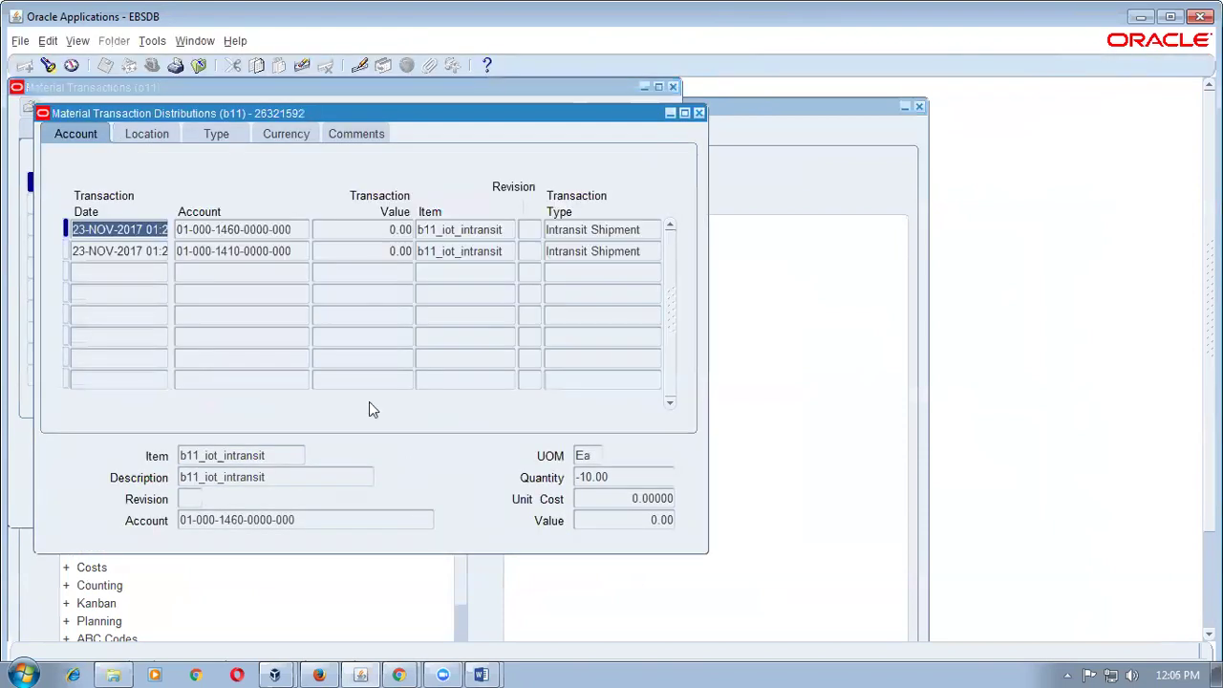
pyautogui.click(237, 230)
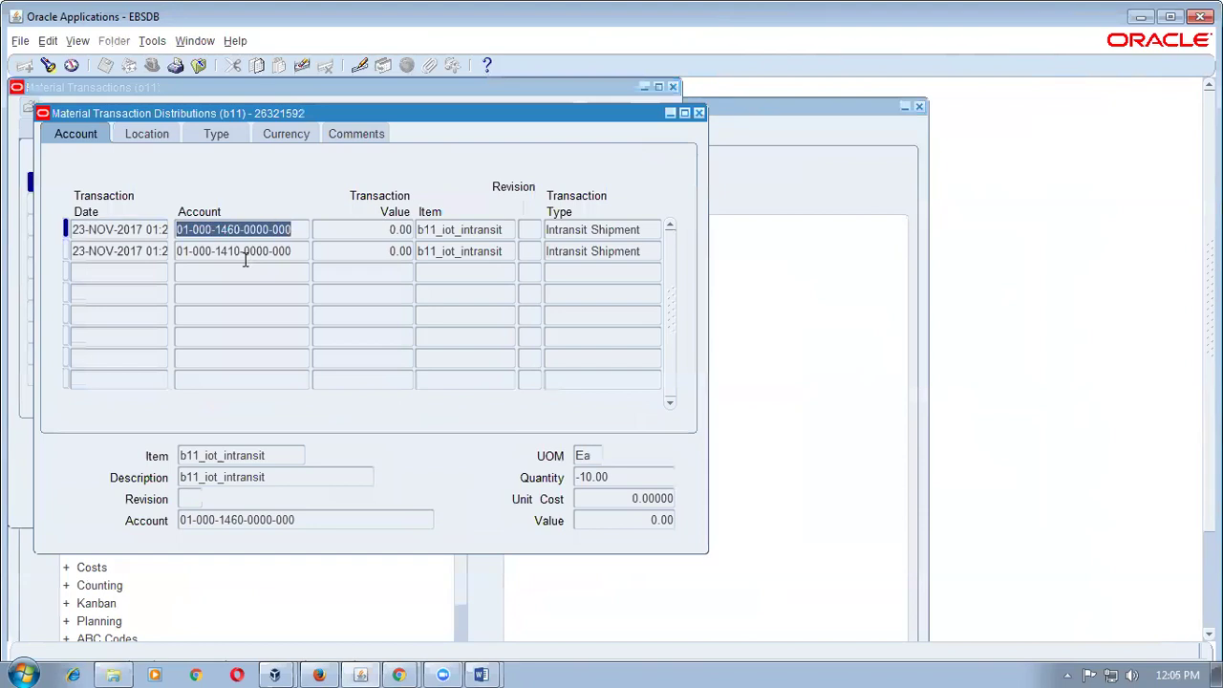
pyautogui.click(246, 253)
pyautogui.click(248, 227)
pyautogui.click(247, 253)
pyautogui.click(253, 229)
pyautogui.click(254, 251)
pyautogui.click(256, 230)
pyautogui.click(254, 251)
pyautogui.click(364, 232)
pyautogui.click(365, 250)
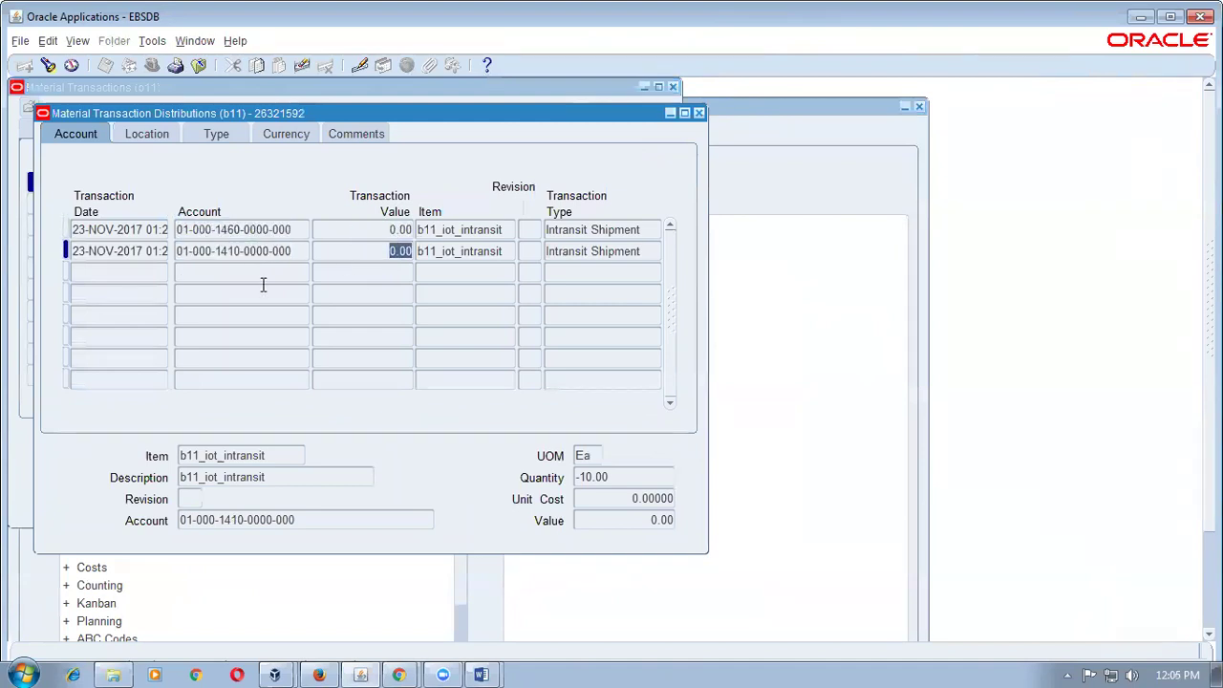
pyautogui.click(701, 115)
# - Review the transaction's reason and reference, transaction ID, transaction type and consumption advice details
pyautogui.click(257, 128)
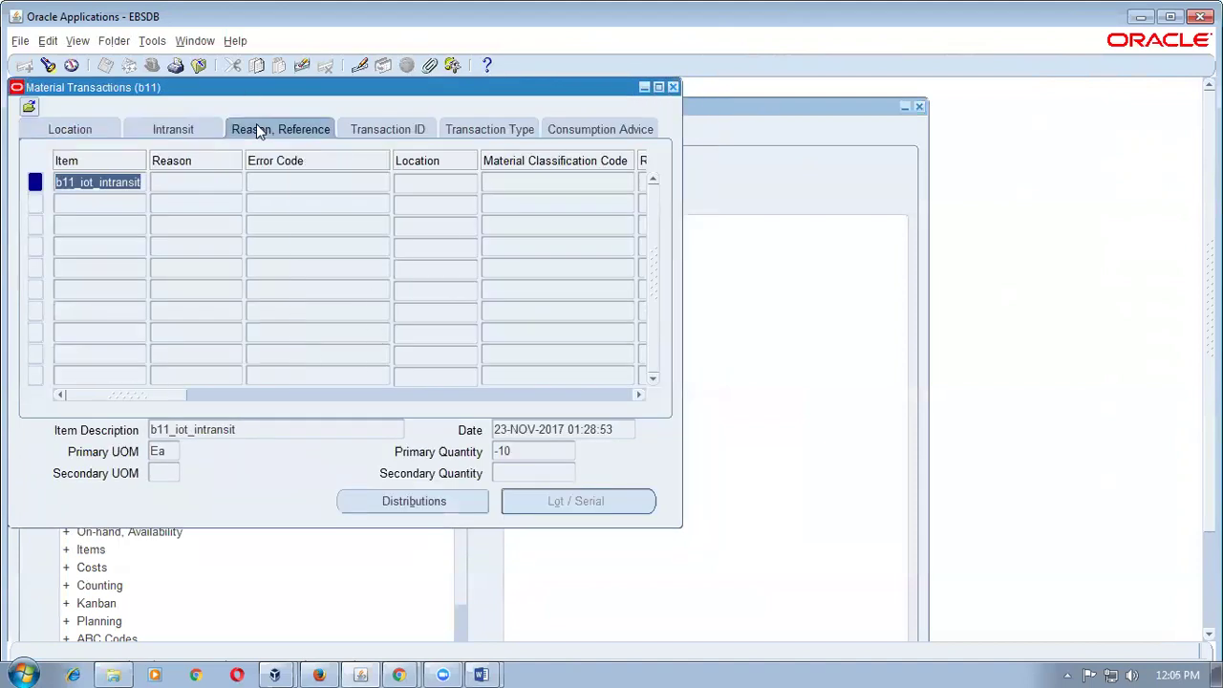
pyautogui.click(387, 128)
pyautogui.click(467, 129)
pyautogui.click(612, 129)
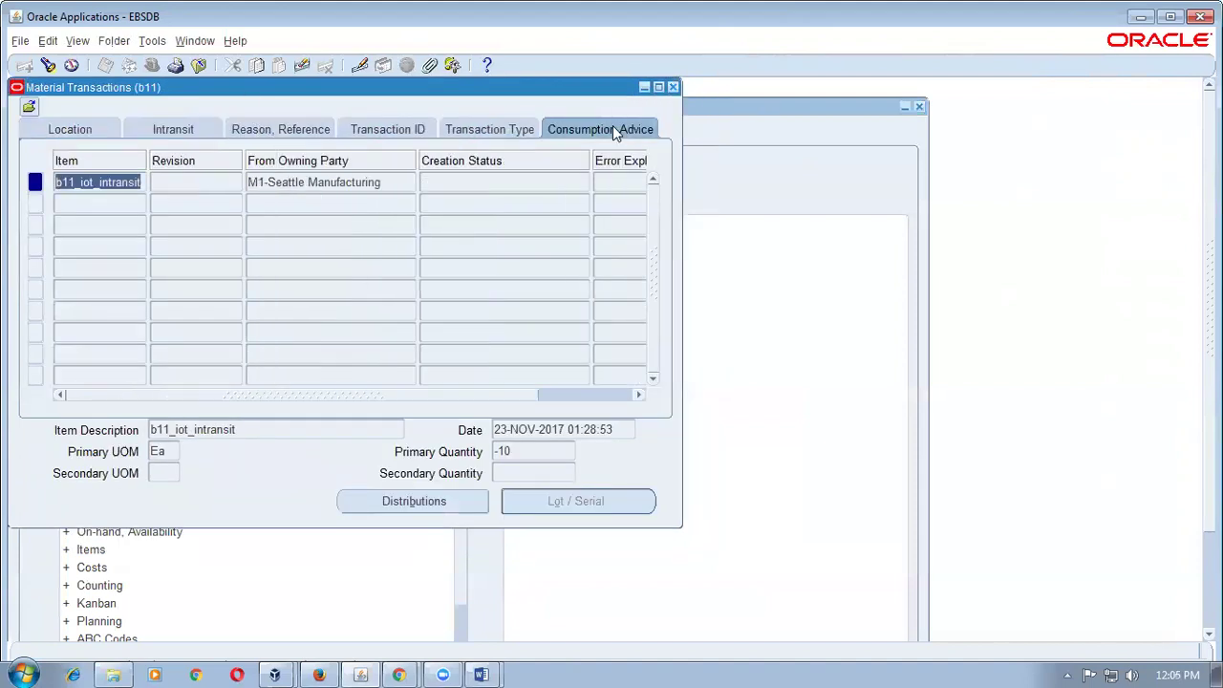
pyautogui.click(480, 129)
pyautogui.click(390, 129)
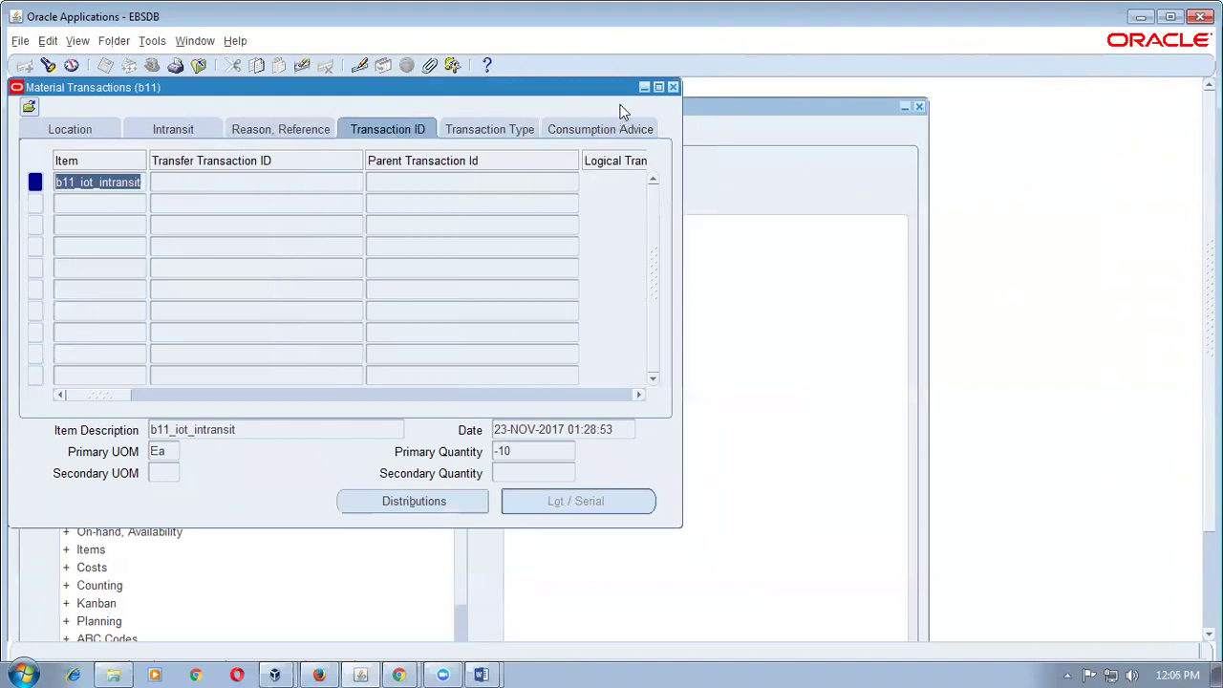
# - Close the material transactions and change the working organization to M1
pyautogui.click(673, 87)
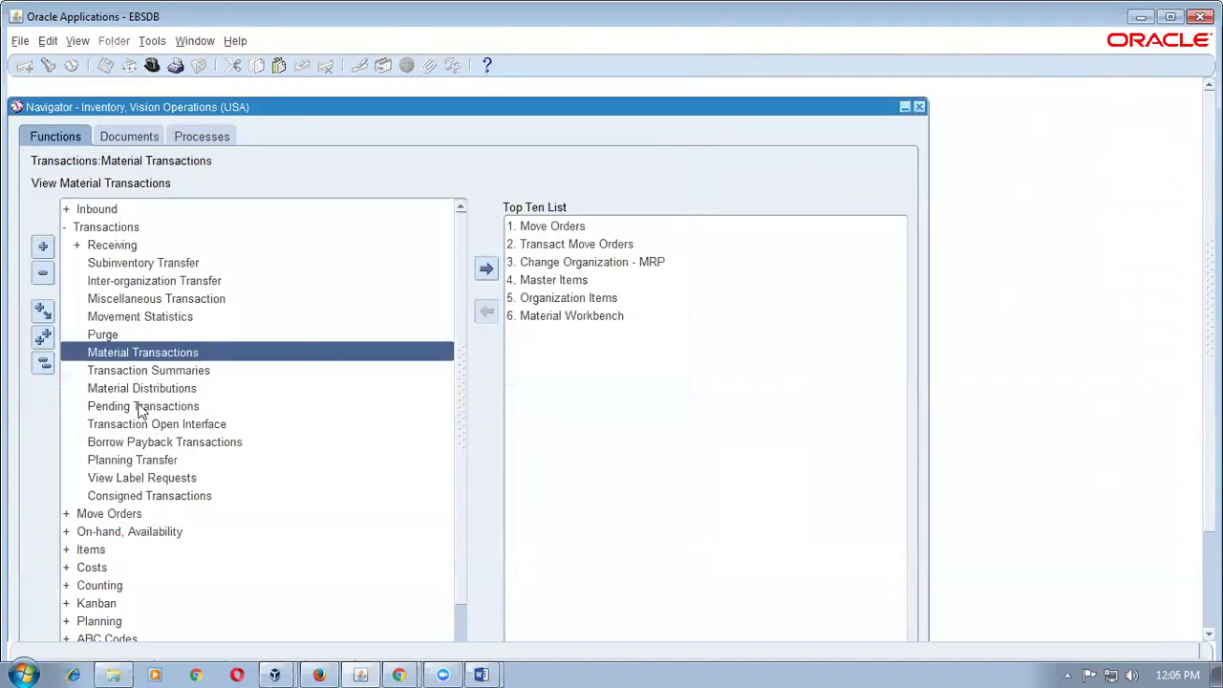
pyautogui.click(43, 362)
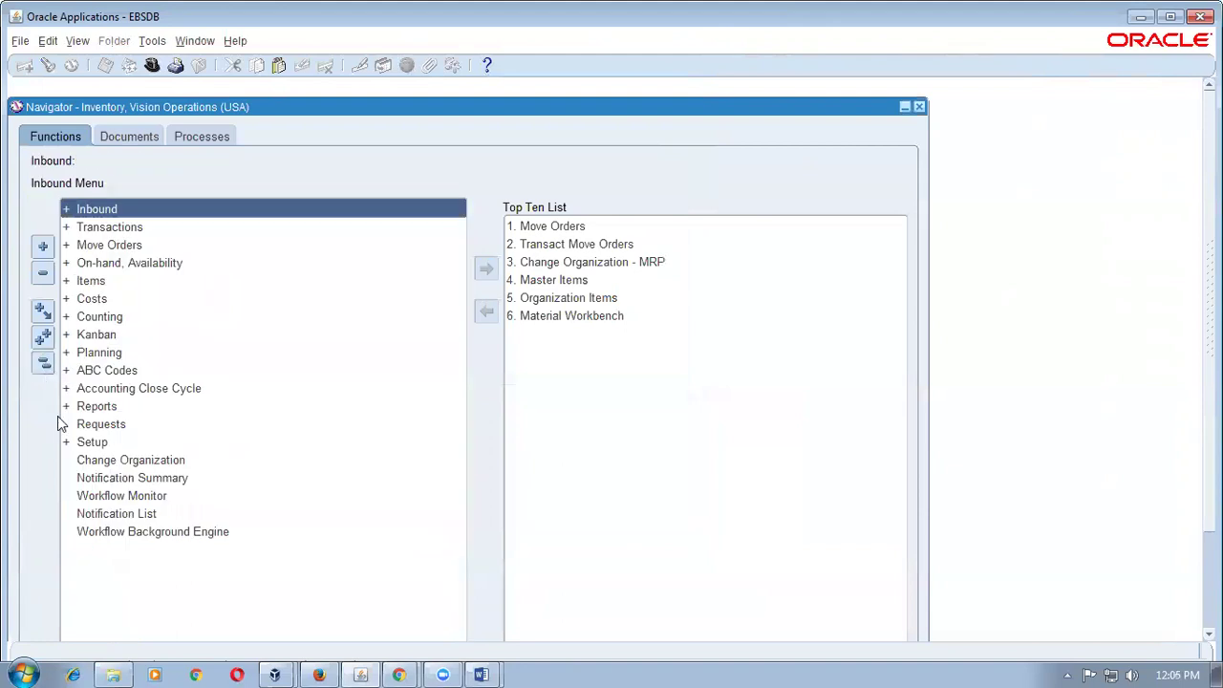
pyautogui.click(603, 261)
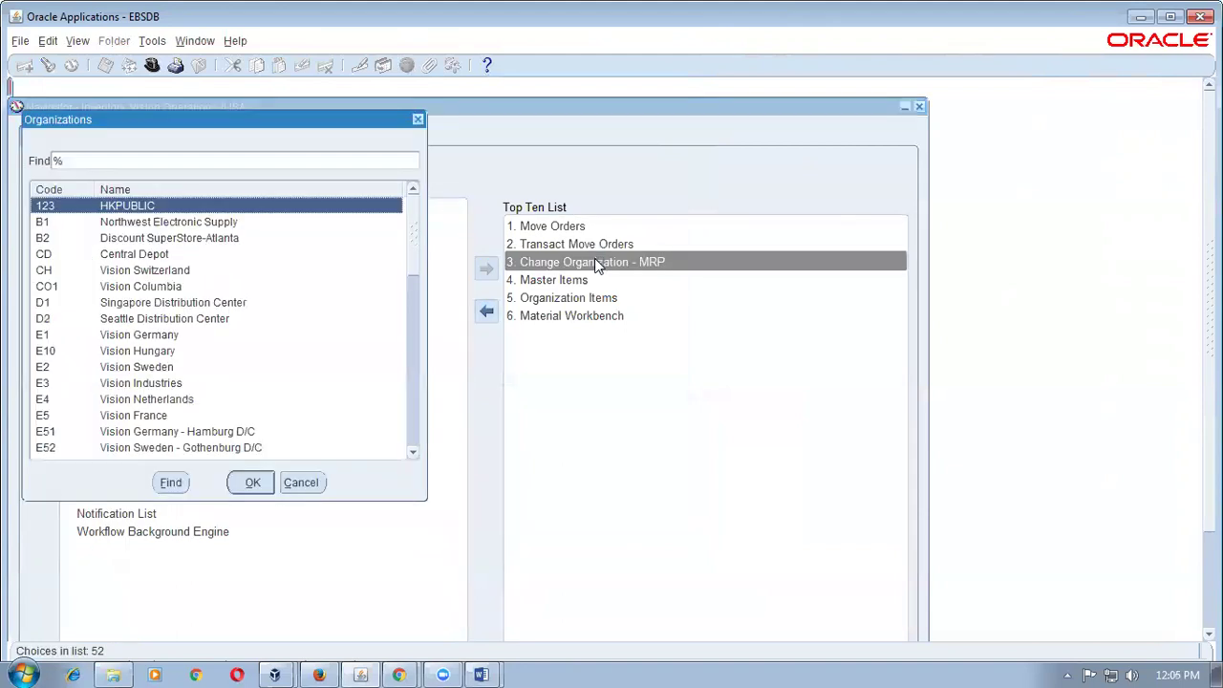
pyautogui.write('M%')
pyautogui.click(253, 481)
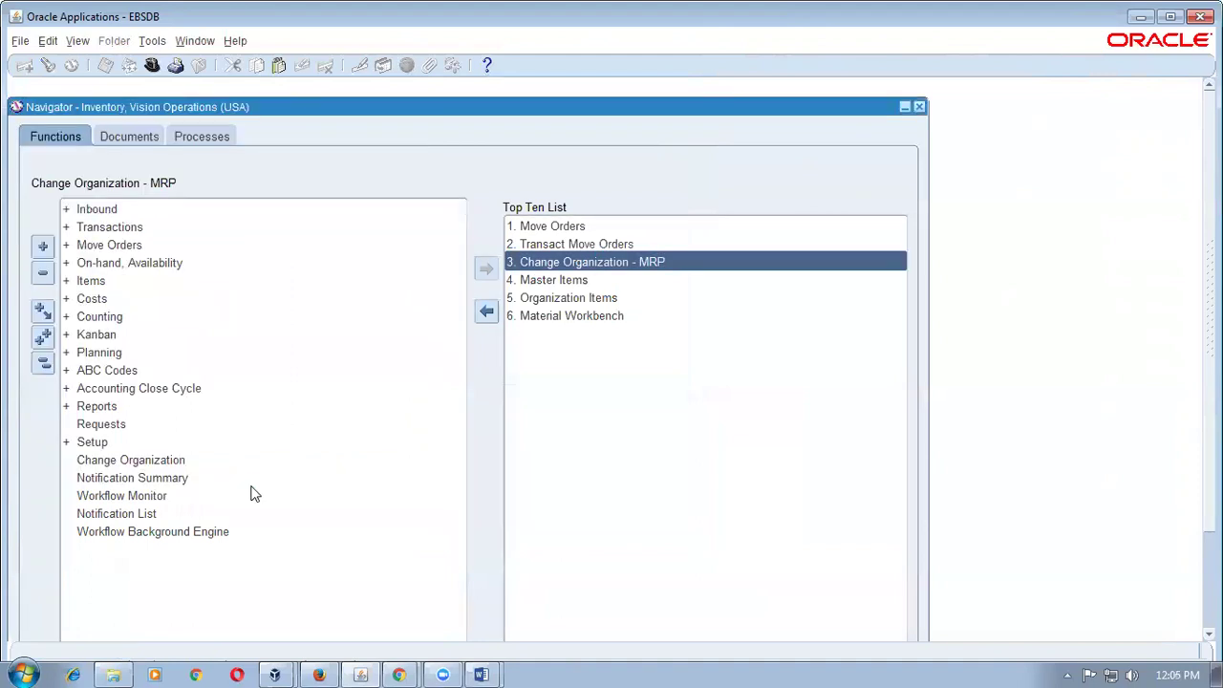
# - Collapse the navigator functions and expand Transactions and Receiving to reach Receipts
pyautogui.click(43, 363)
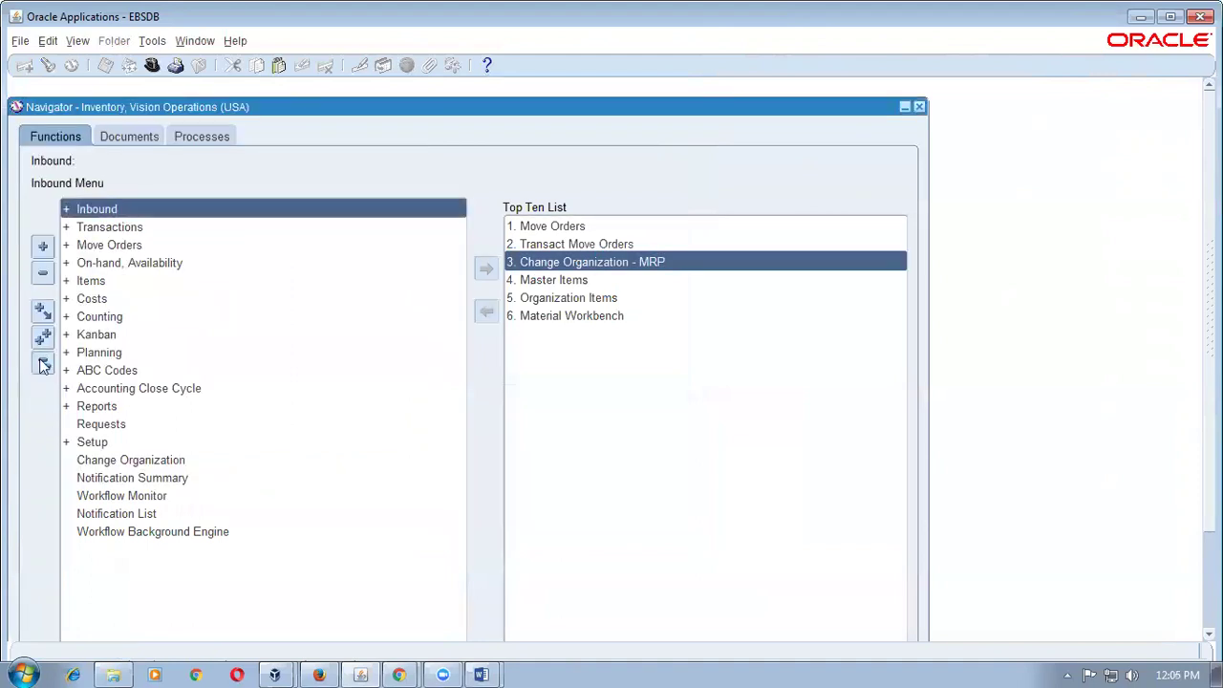
pyautogui.doubleClick(108, 229)
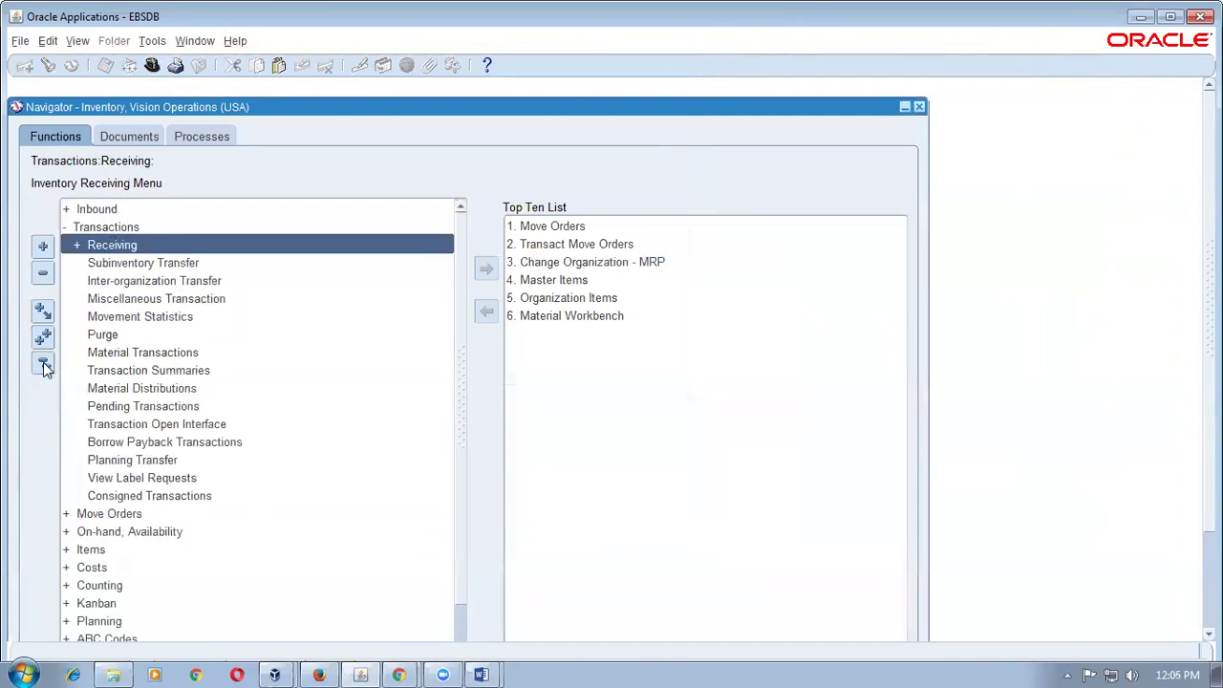
pyautogui.doubleClick(140, 251)
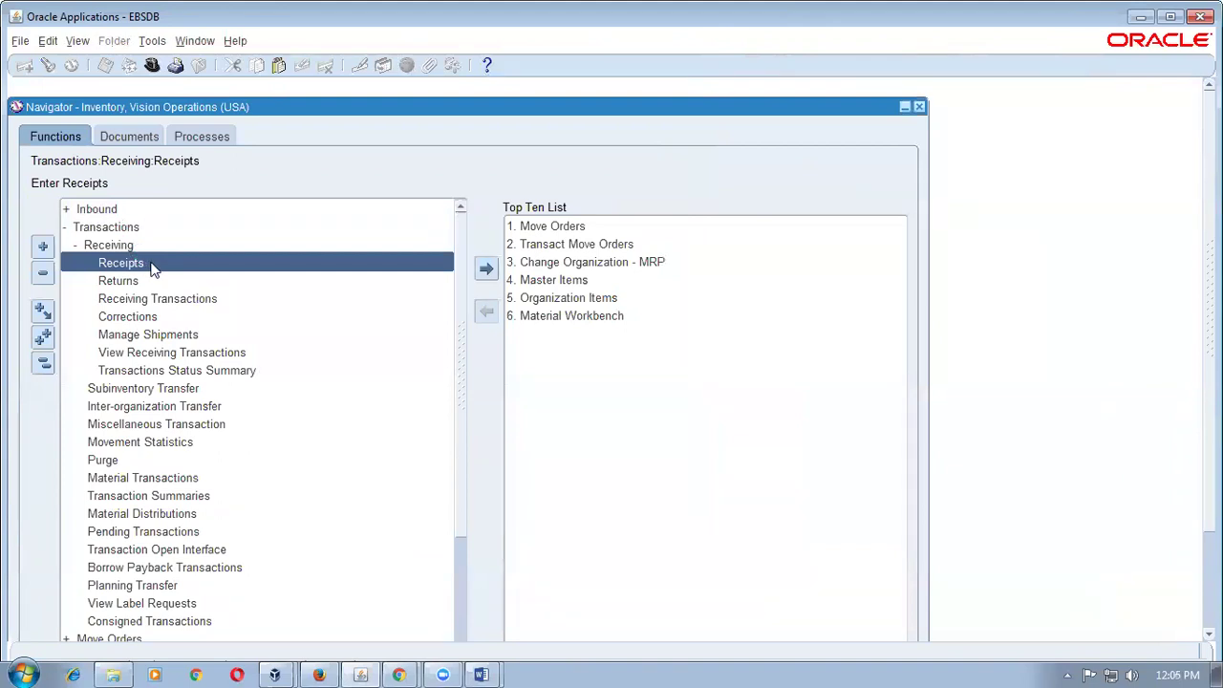
# - Switch to the IOT_Intransit Word document and review the notes on the receive transaction, Goods Receipt Note and deliver transaction
pyautogui.hotkey('alt', 'Tab')
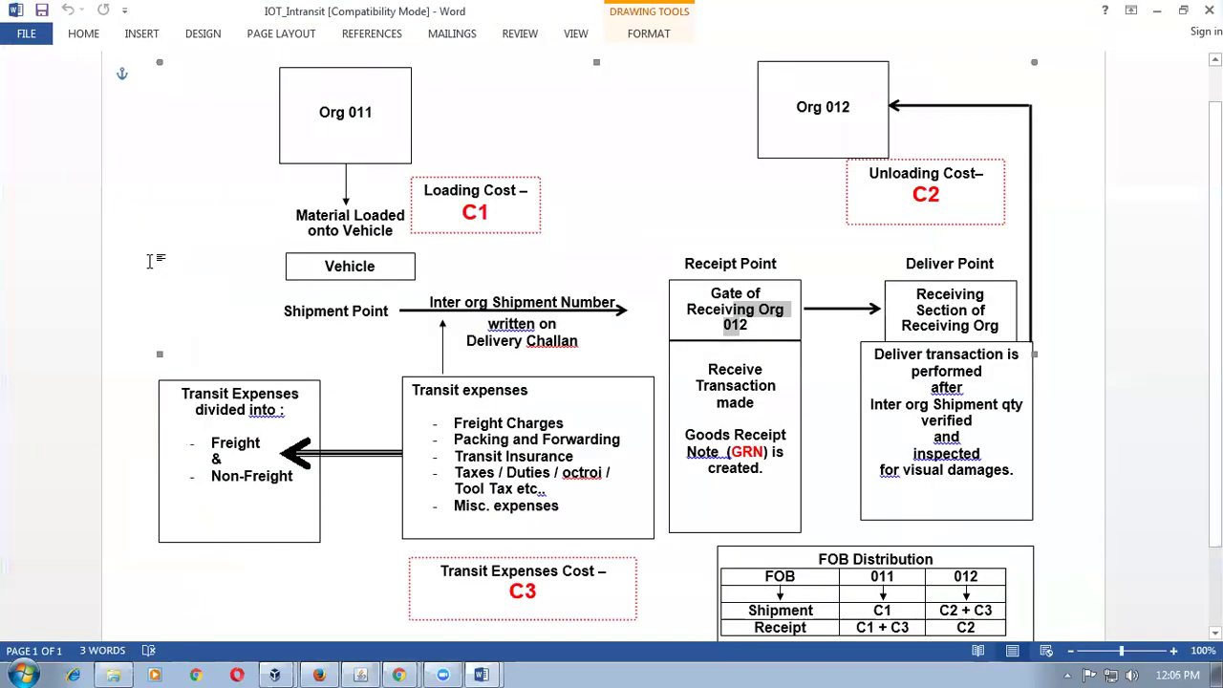
pyautogui.click(743, 392)
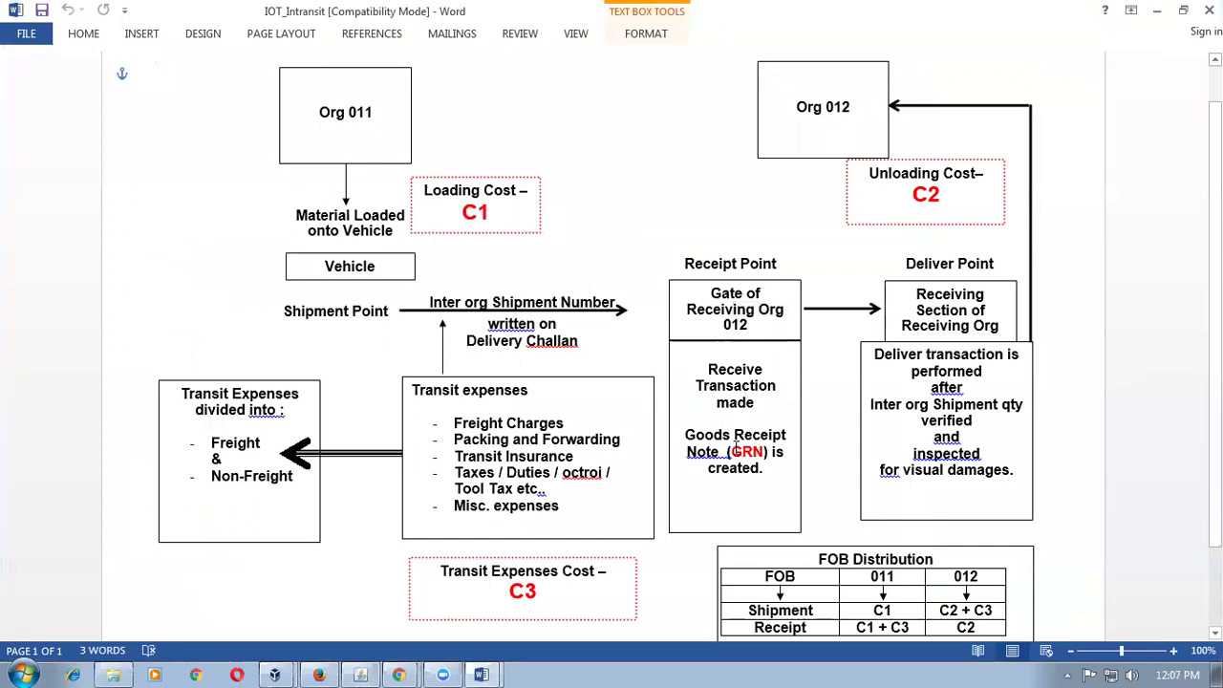
pyautogui.click(798, 450)
pyautogui.moveTo(798, 449); pyautogui.dragTo(736, 451)
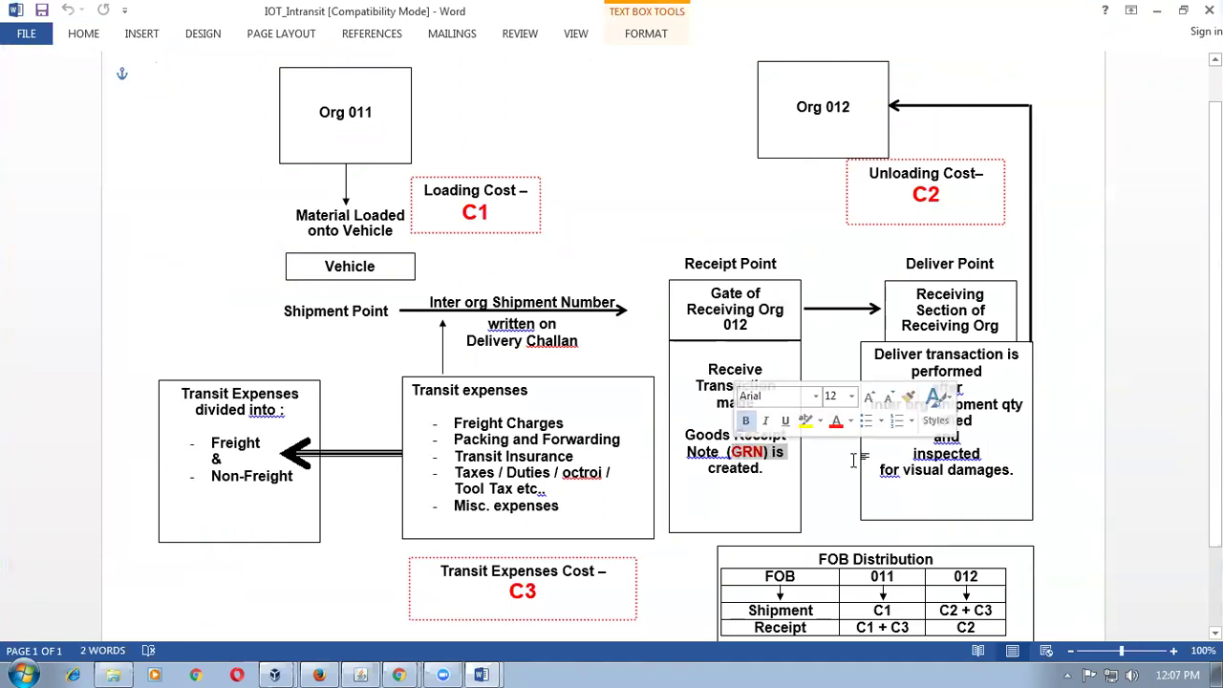
pyautogui.click(937, 470)
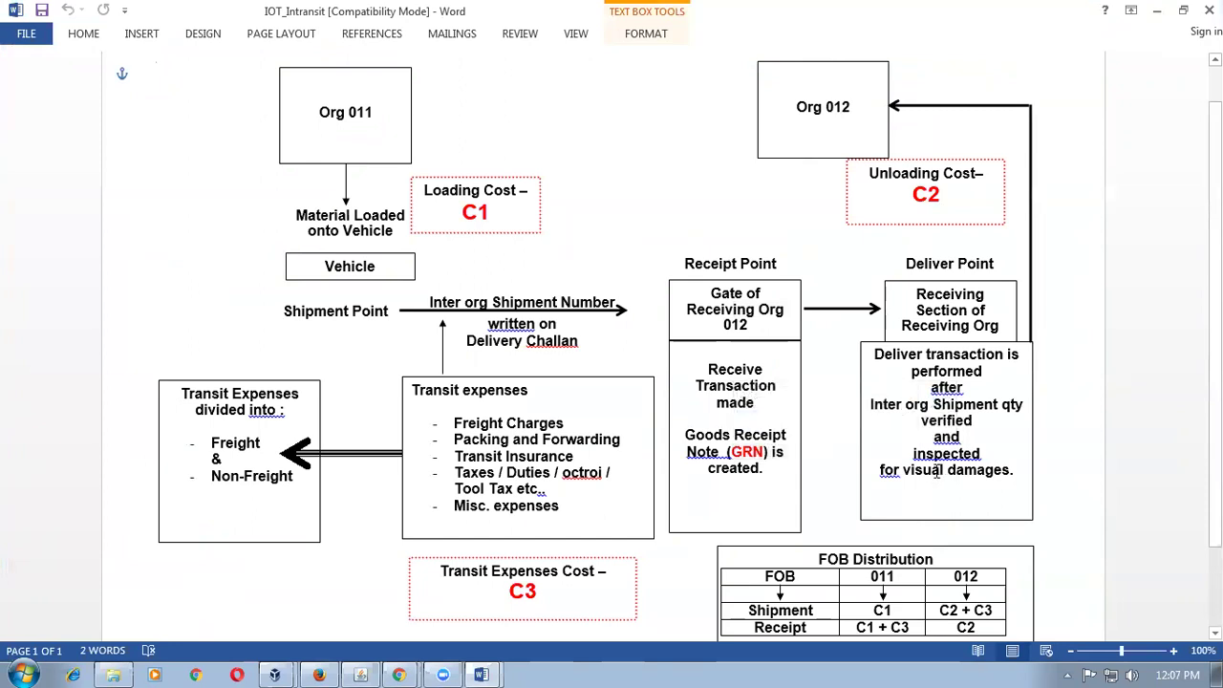
pyautogui.moveTo(719, 455); pyautogui.dragTo(774, 457)
pyautogui.click(812, 450)
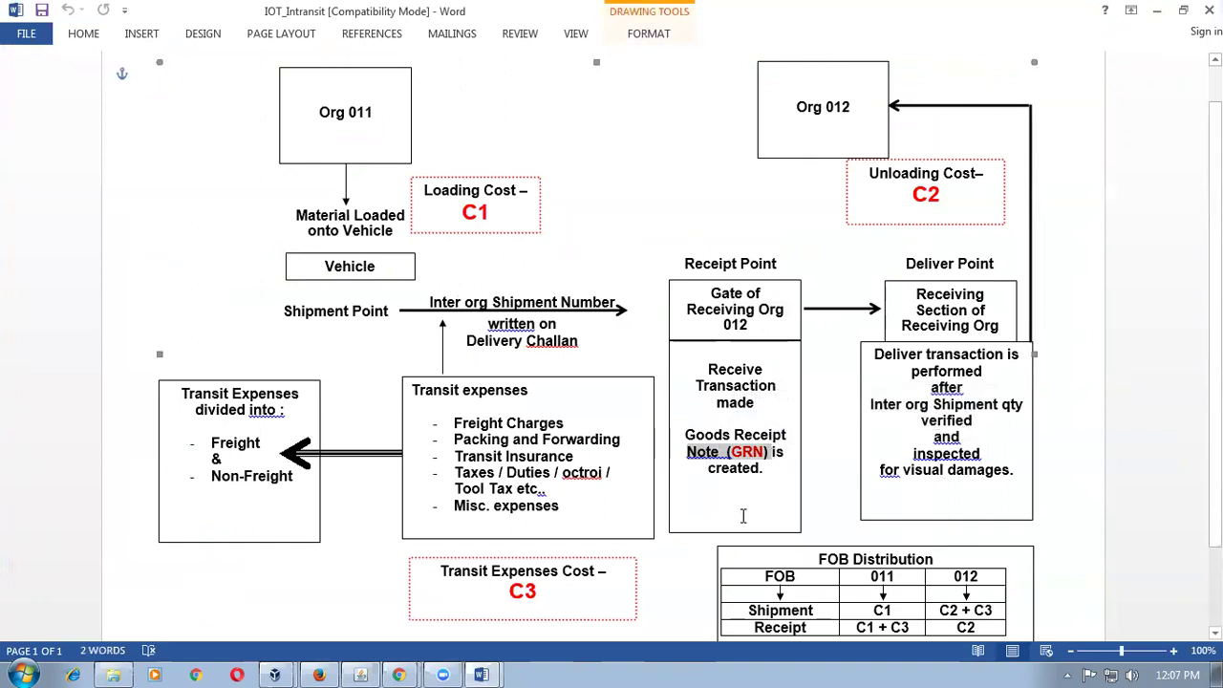
pyautogui.click(730, 457)
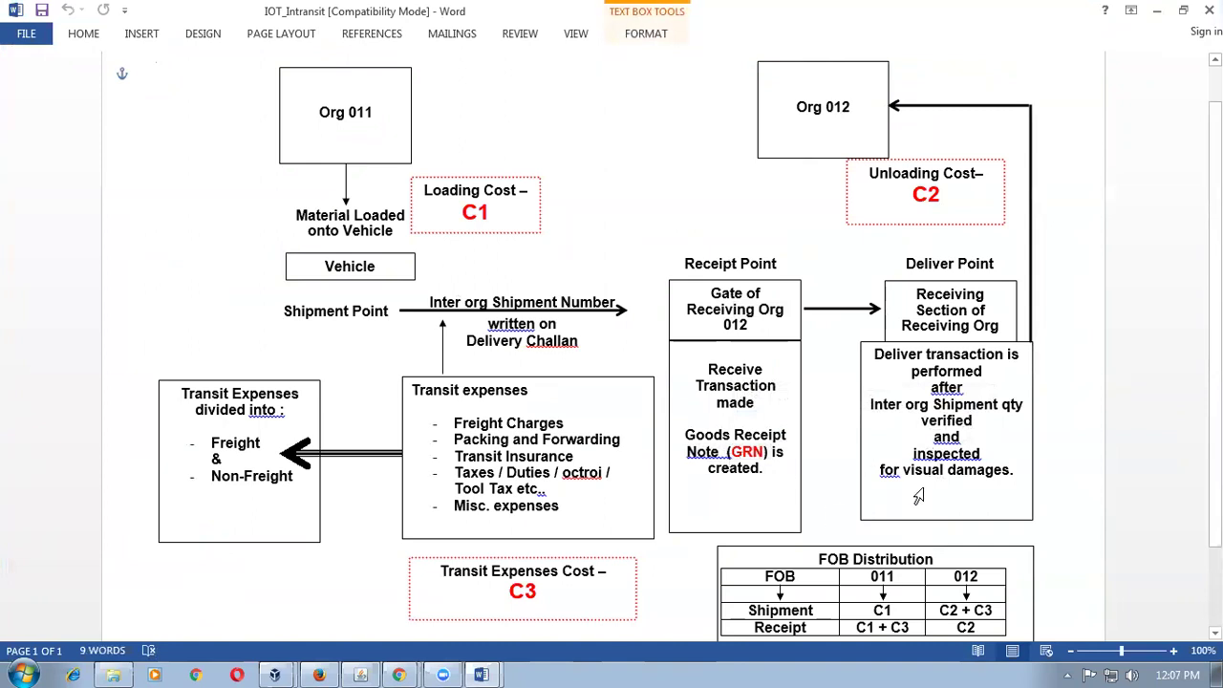
pyautogui.moveTo(730, 453); pyautogui.dragTo(758, 457)
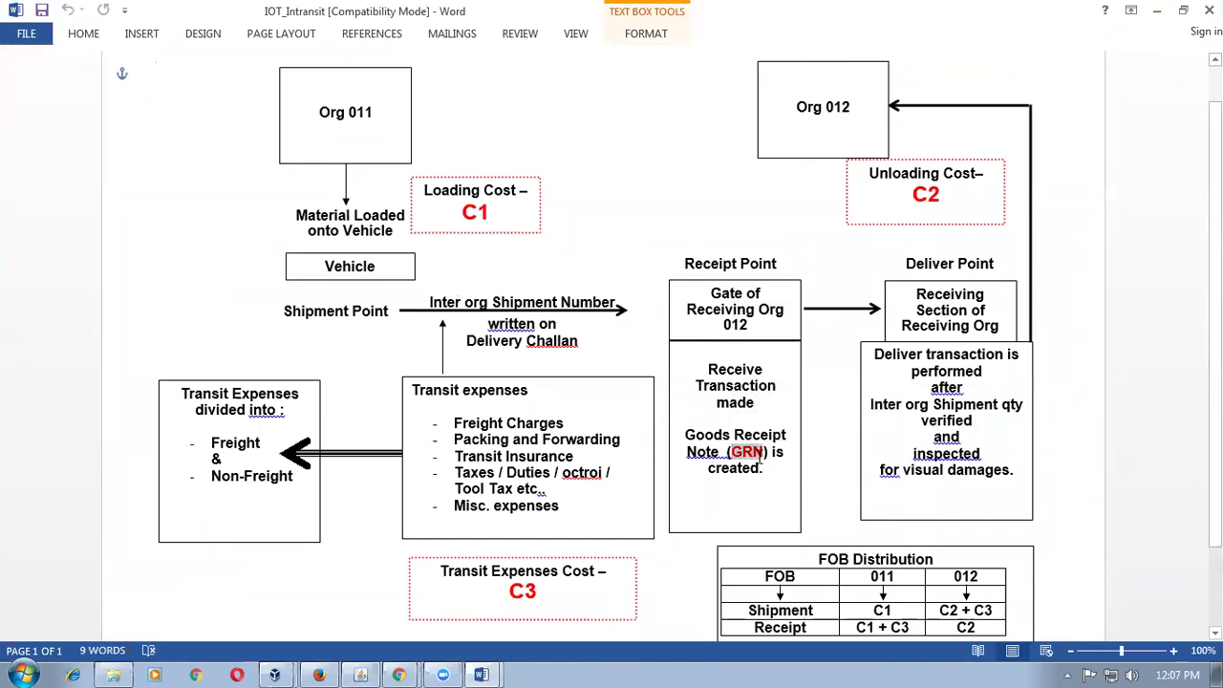
pyautogui.click(923, 450)
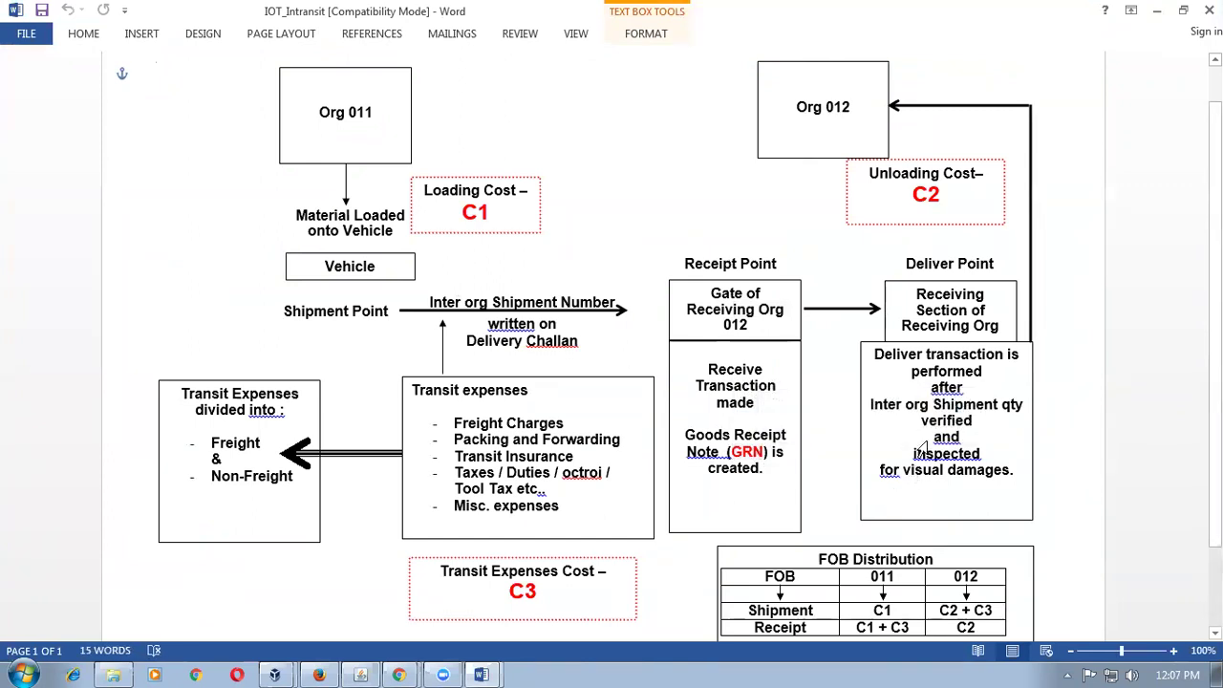
# - Switch back to Oracle Applications, open Receipts in M1 and find the expected receipts for internal shipment nana_101 from b1_hyd_org
pyautogui.hotkey('alt', 'Tab')
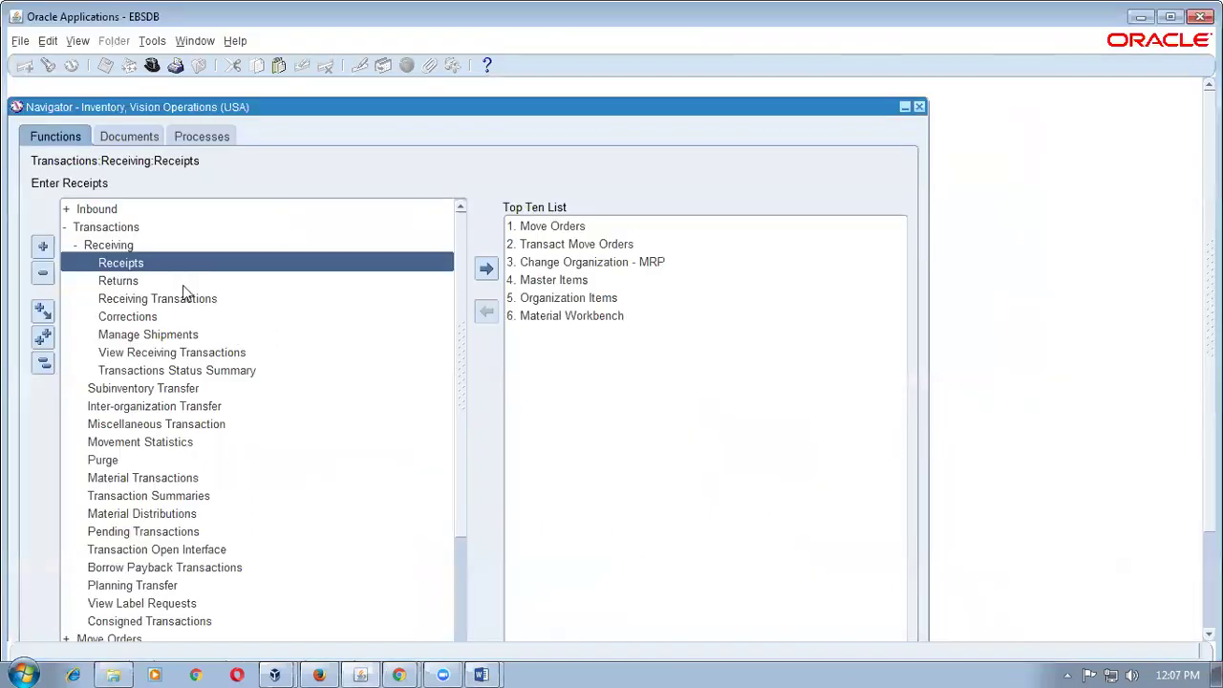
pyautogui.doubleClick(162, 266)
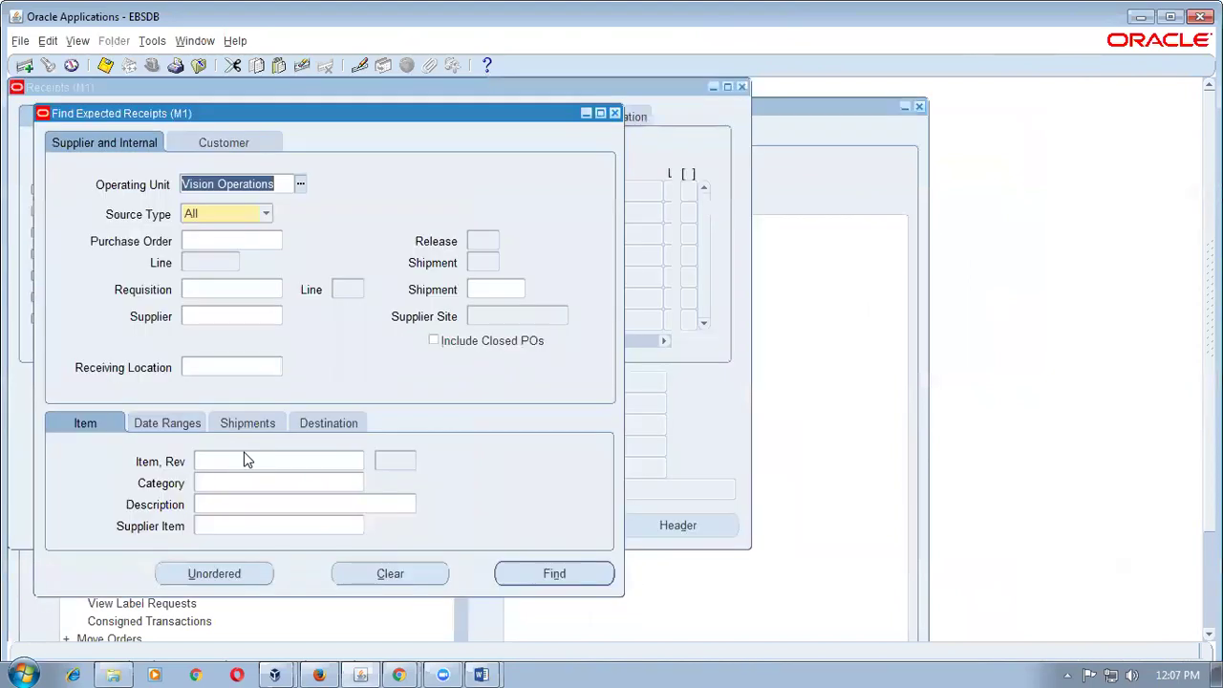
pyautogui.click(483, 289)
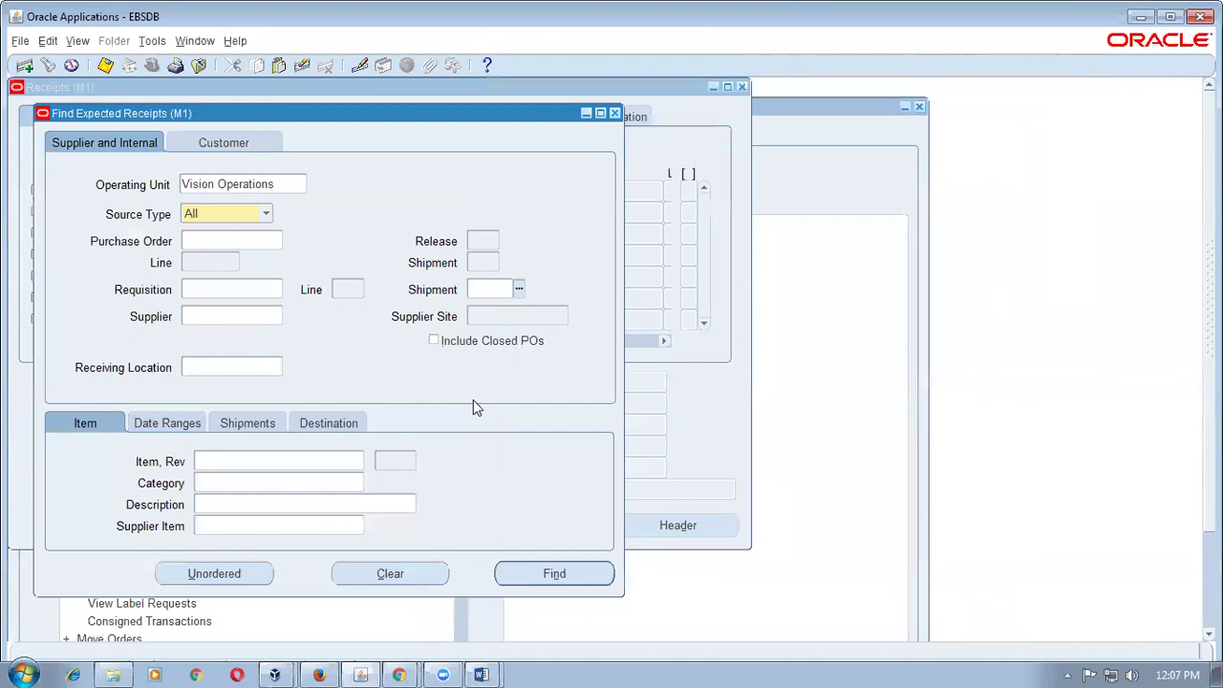
pyautogui.write('nana%')
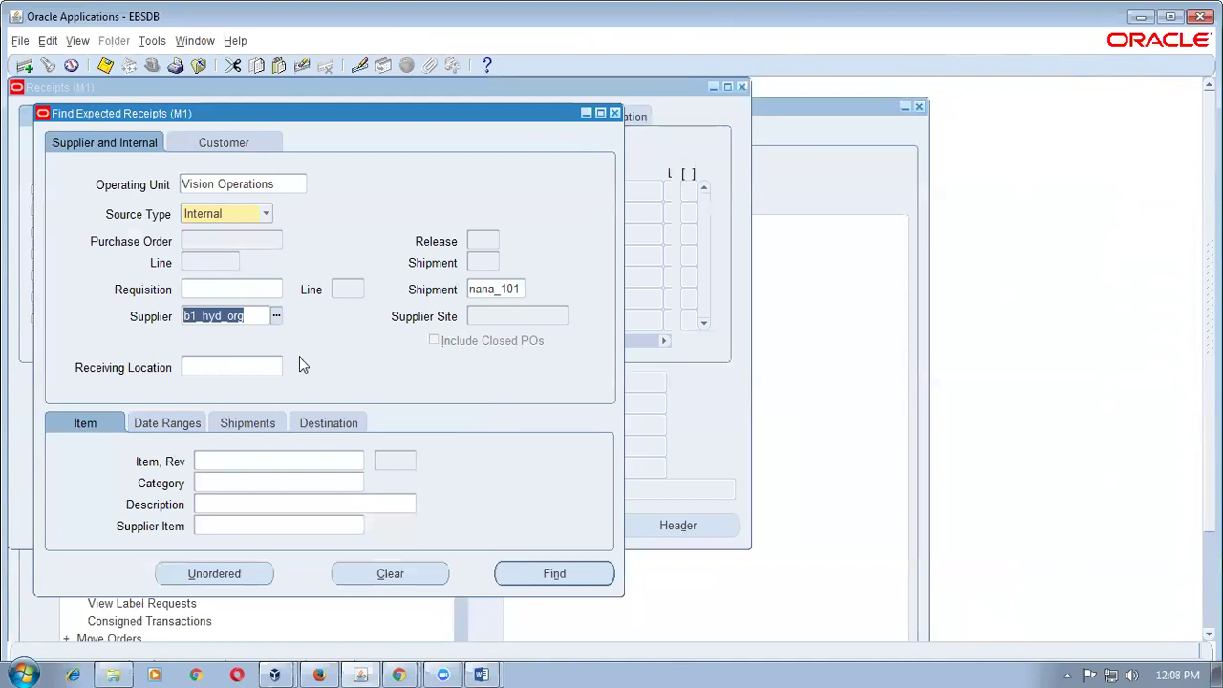
pyautogui.click(522, 294)
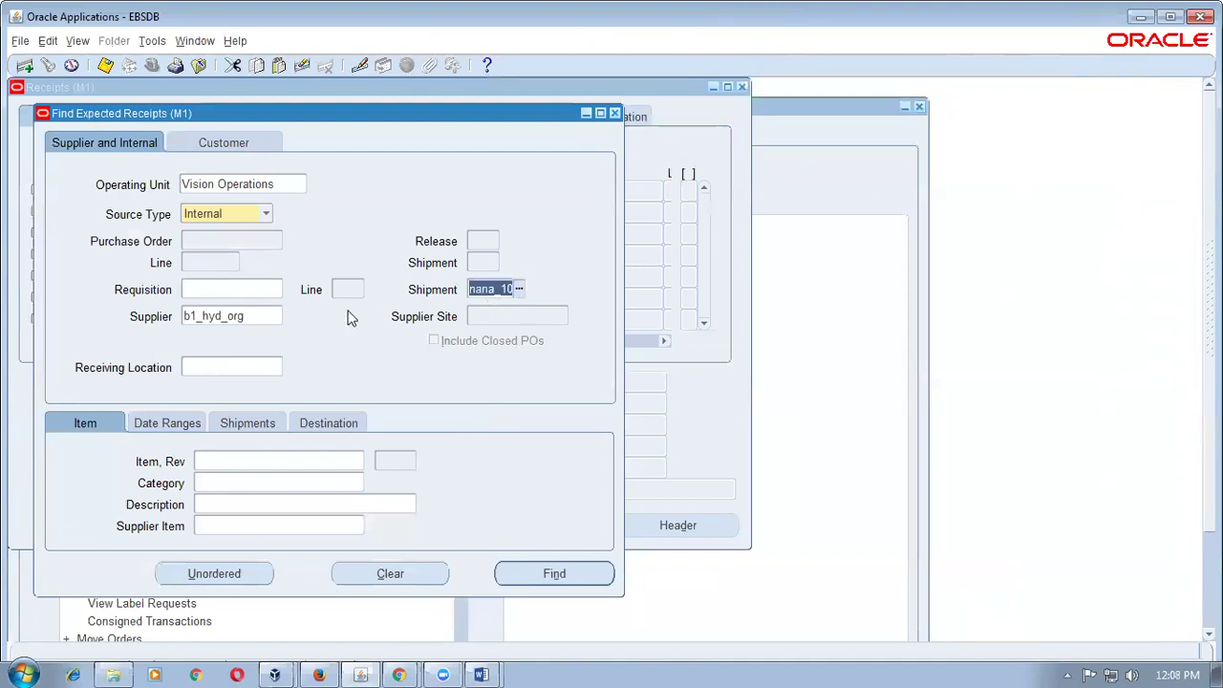
pyautogui.click(250, 316)
pyautogui.click(484, 297)
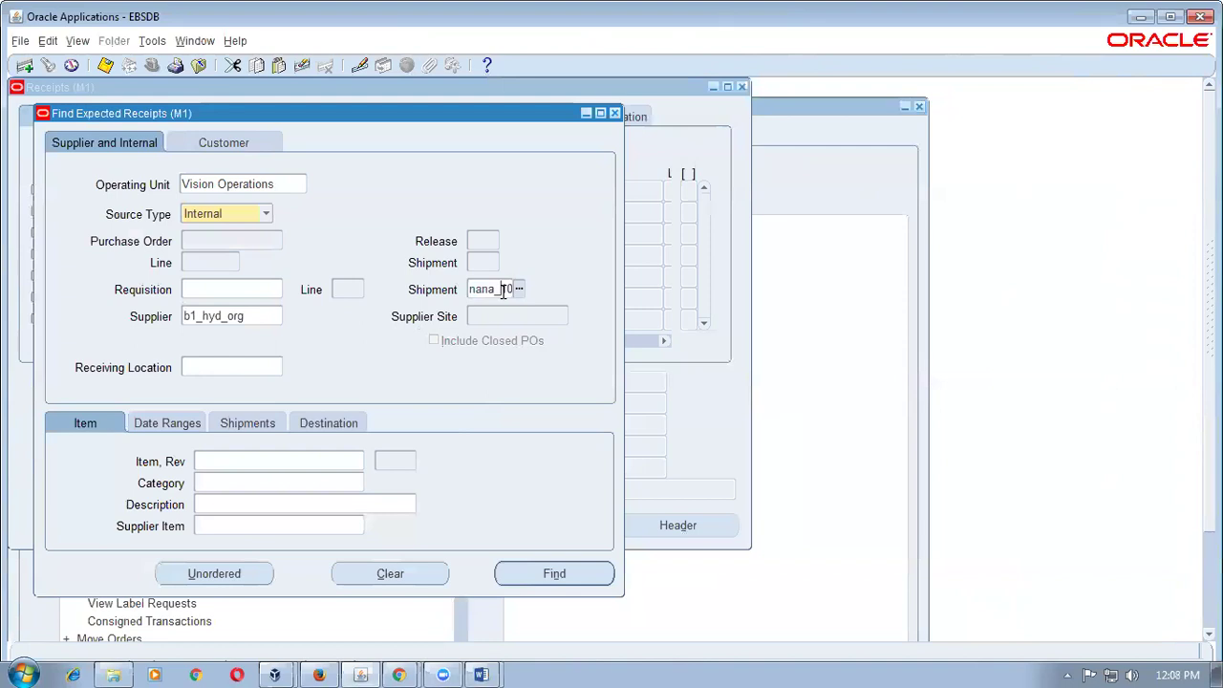
pyautogui.click(265, 319)
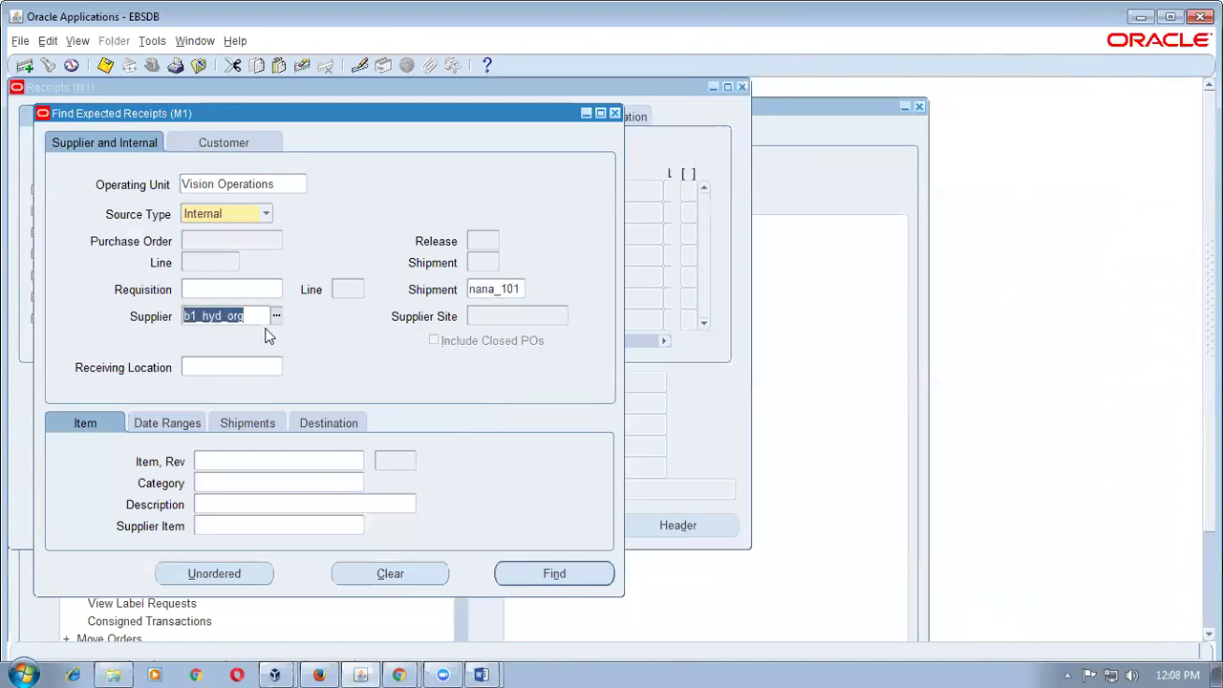
pyautogui.click(553, 572)
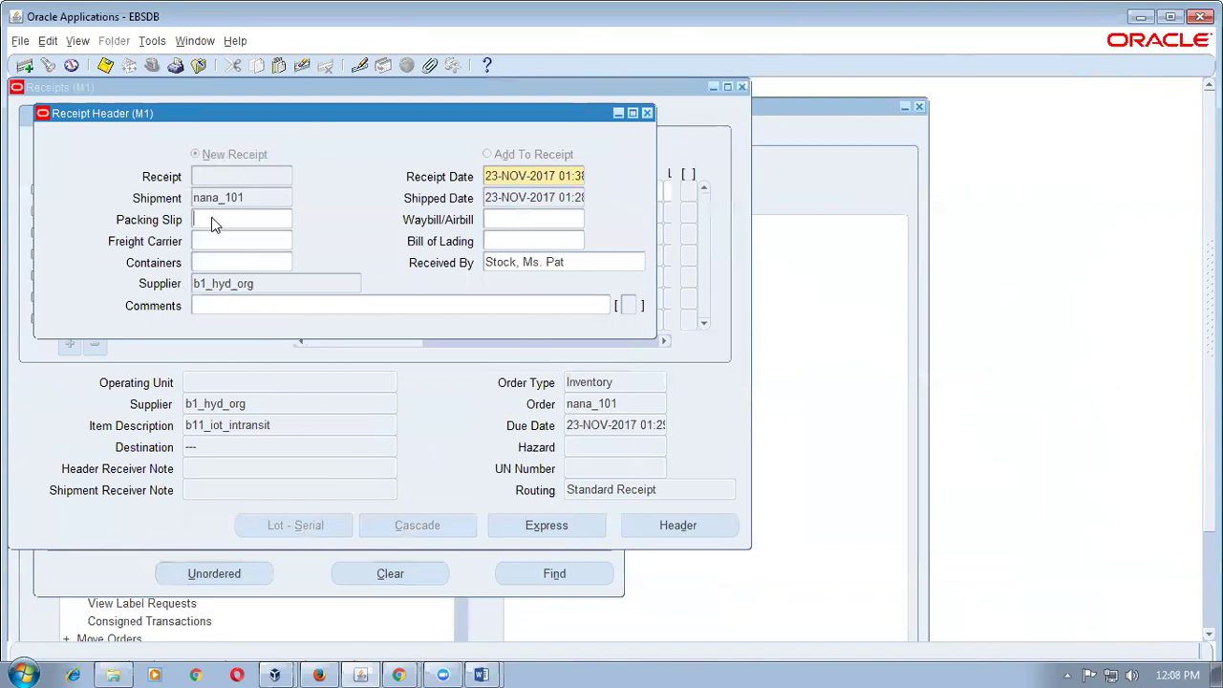
# - Review the receipt header's freight carrier, containers, waybill and bill of lading fields, and close the header
pyautogui.click(217, 242)
pyautogui.click(217, 262)
pyautogui.click(519, 219)
pyautogui.click(519, 237)
pyautogui.click(554, 216)
pyautogui.click(647, 113)
# - Select the b11_iot_intransit line for receipt and check its destination type
pyautogui.click(36, 191)
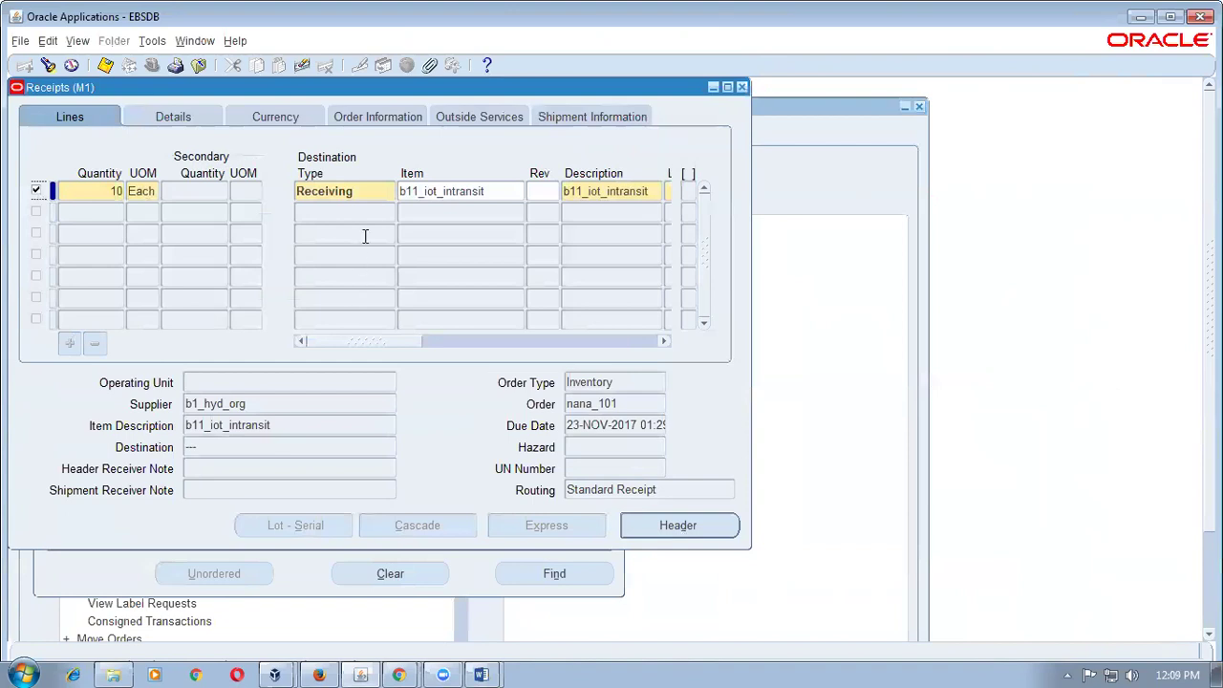
pyautogui.click(371, 195)
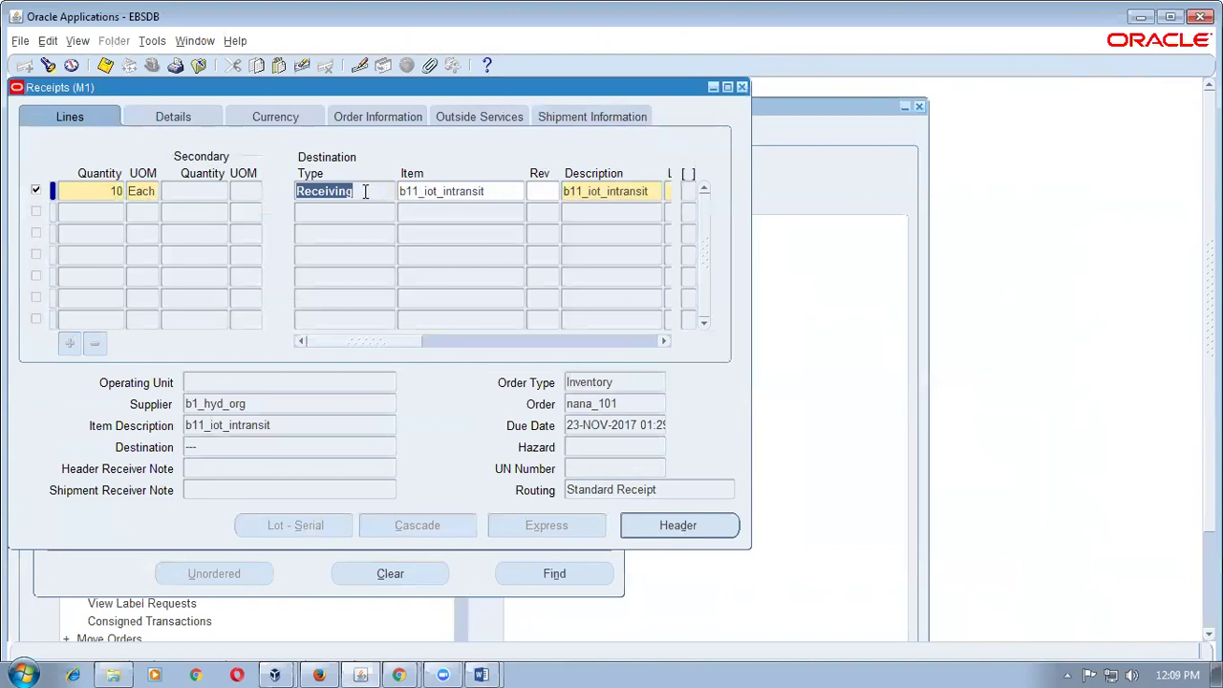
pyautogui.click(365, 191)
pyautogui.click(235, 192)
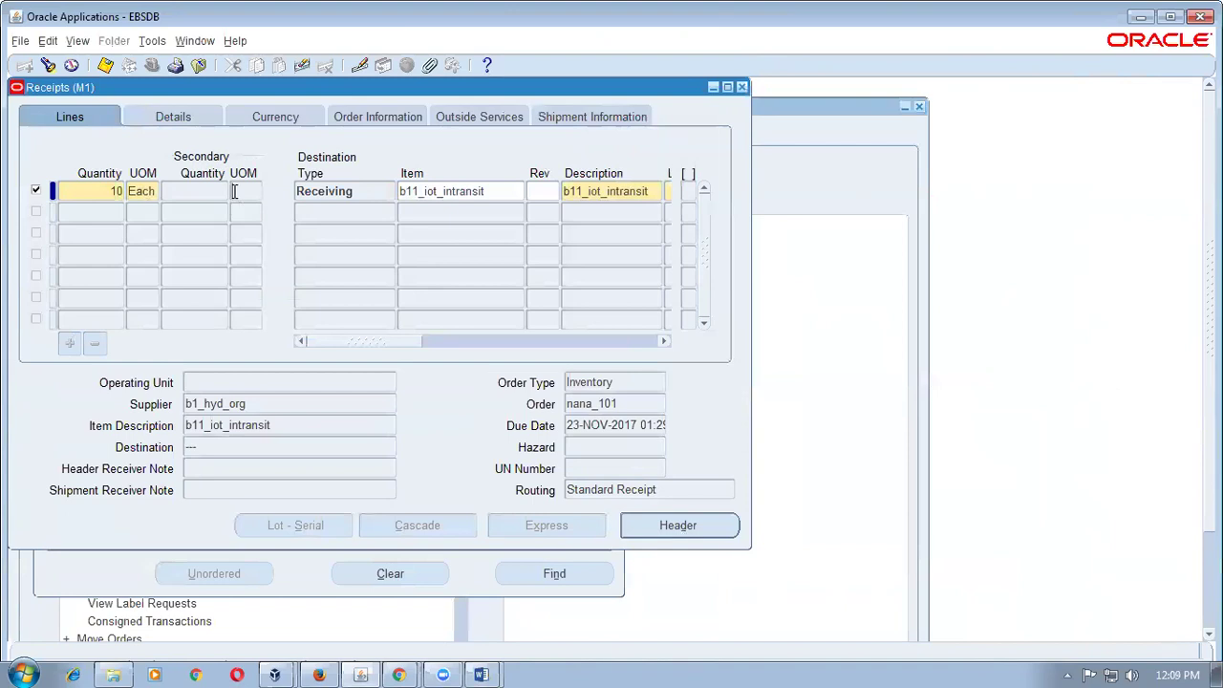
pyautogui.click(354, 192)
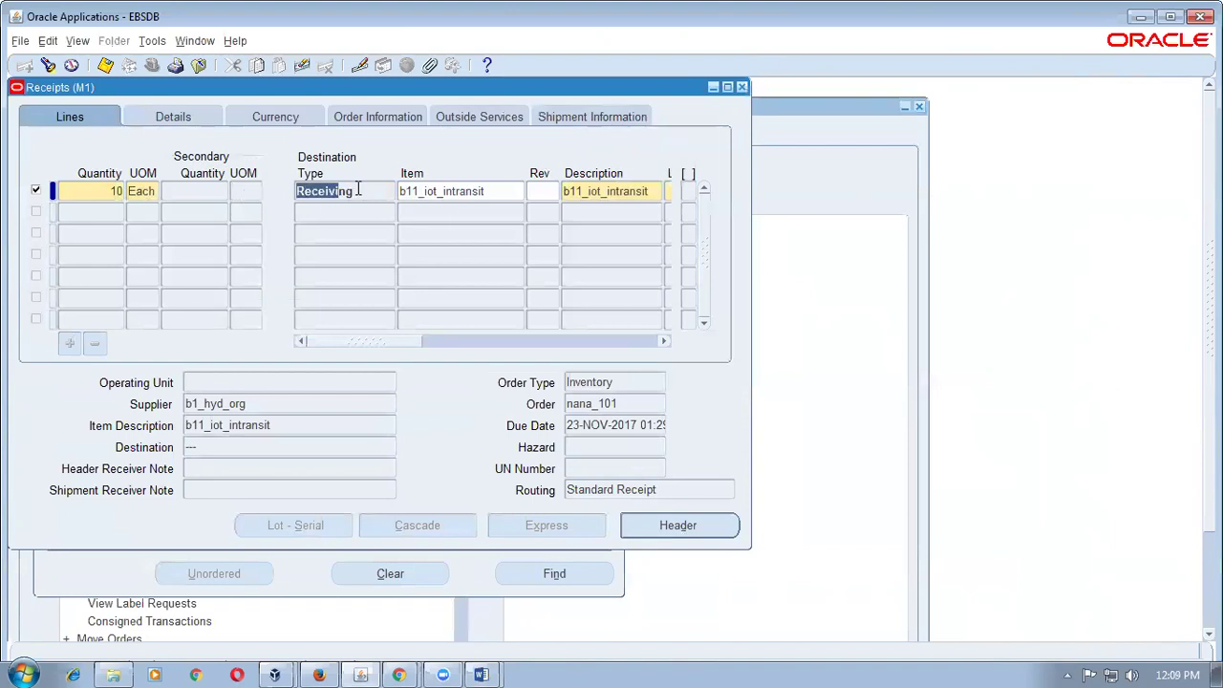
pyautogui.moveTo(358, 191); pyautogui.dragTo(296, 191)
# - Set the receipt line's location to M1- Seattle Mfg and try to save the receipt
pyautogui.moveTo(373, 346)
pyautogui.mouseDown()
pyautogui.moveTo(549, 346)
pyautogui.moveTo(385, 338)
pyautogui.mouseUp()
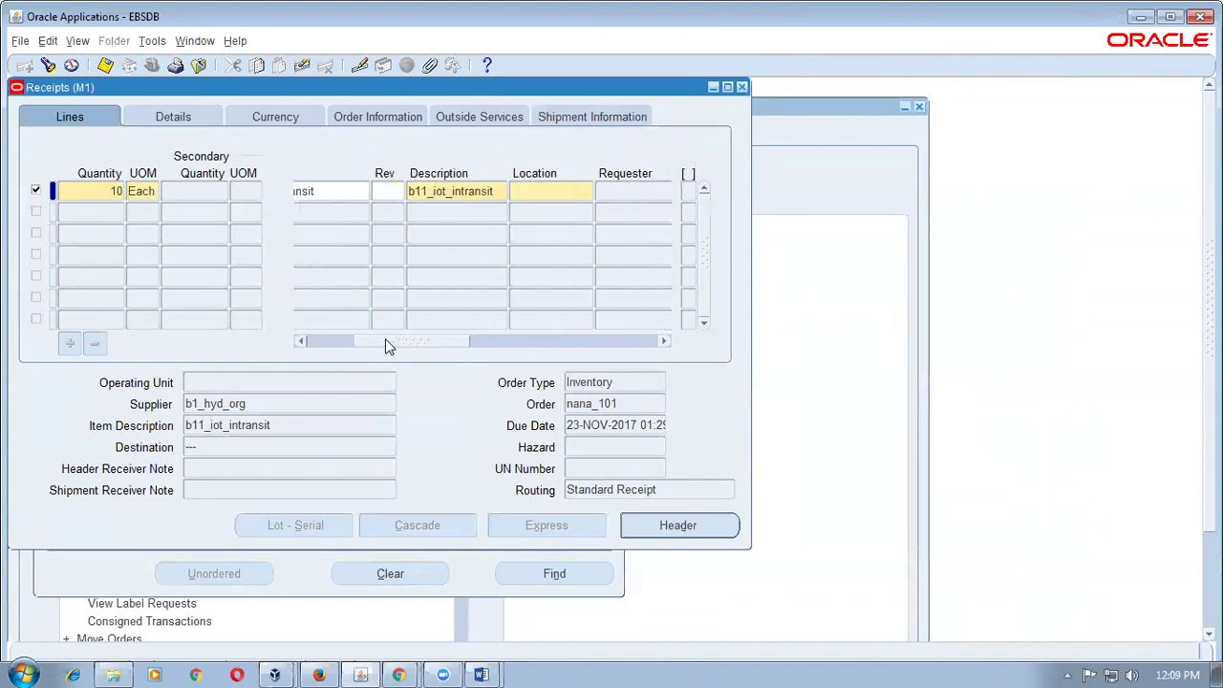
pyautogui.click(554, 192)
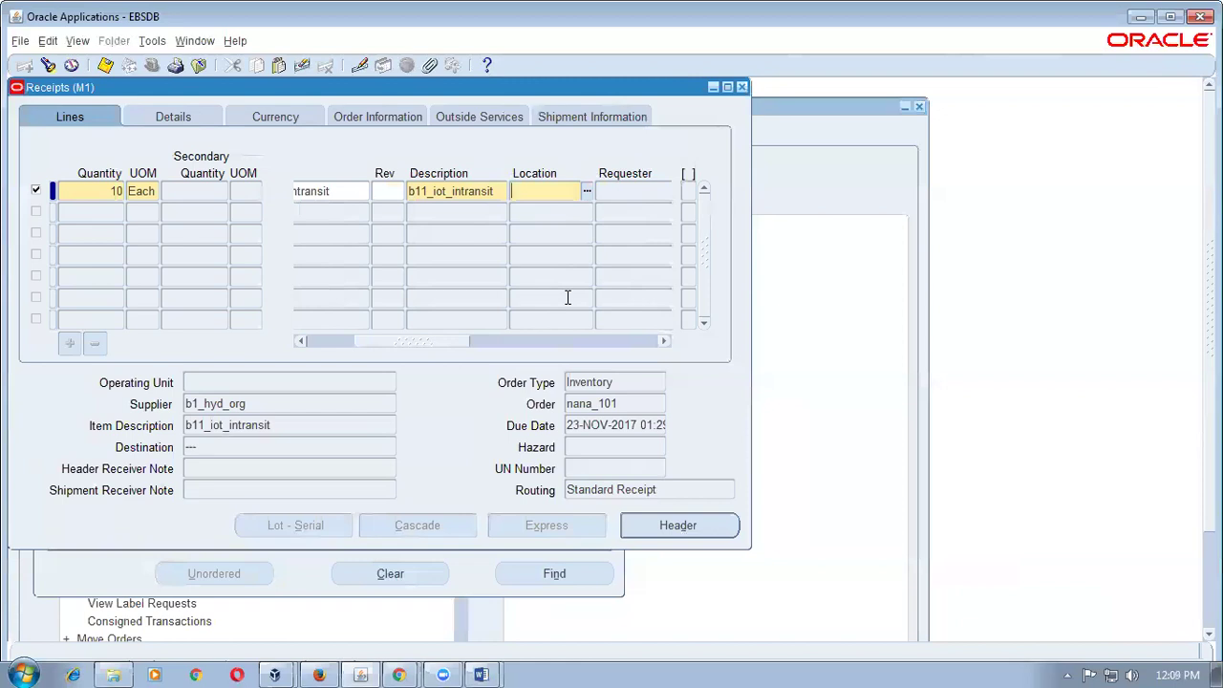
pyautogui.write('M1')
pyautogui.press('Tab')
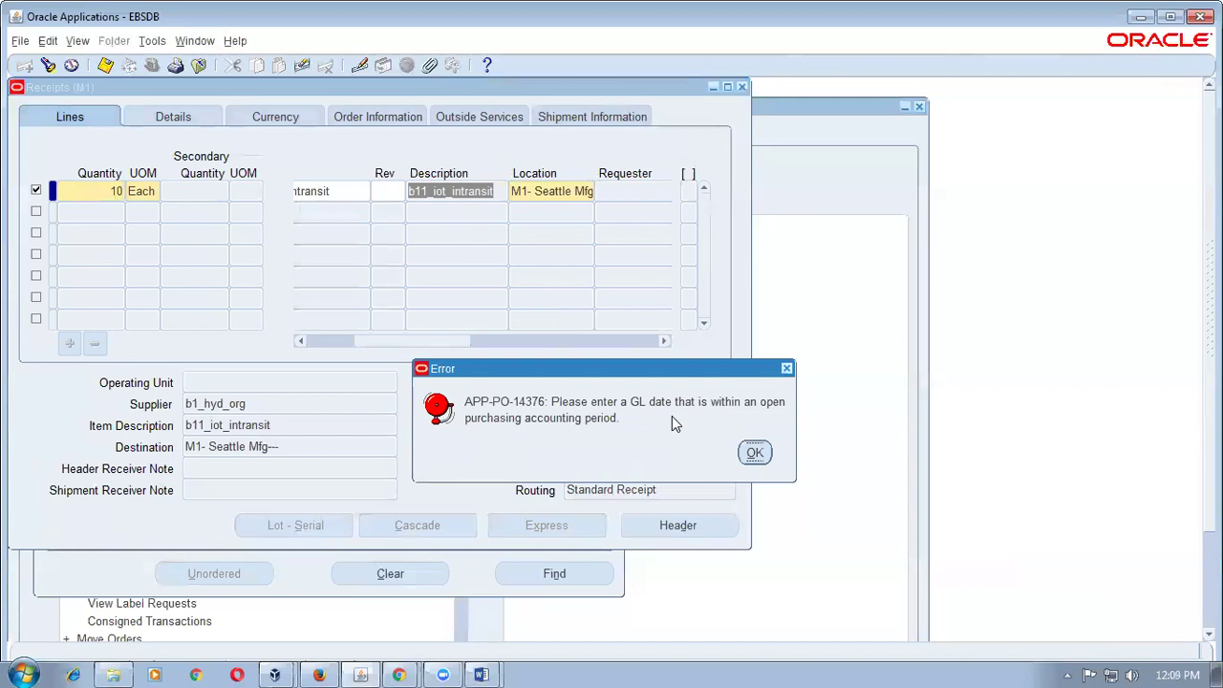
pyautogui.click(754, 455)
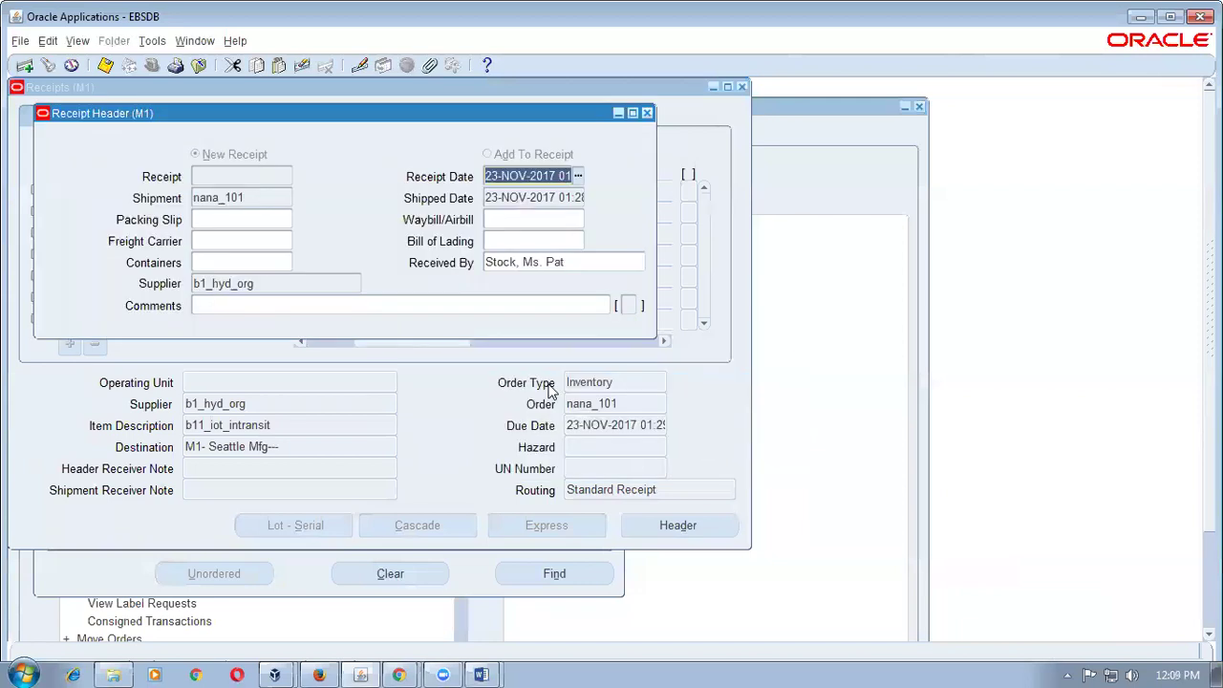
pyautogui.hotkey('ctrl', 's')
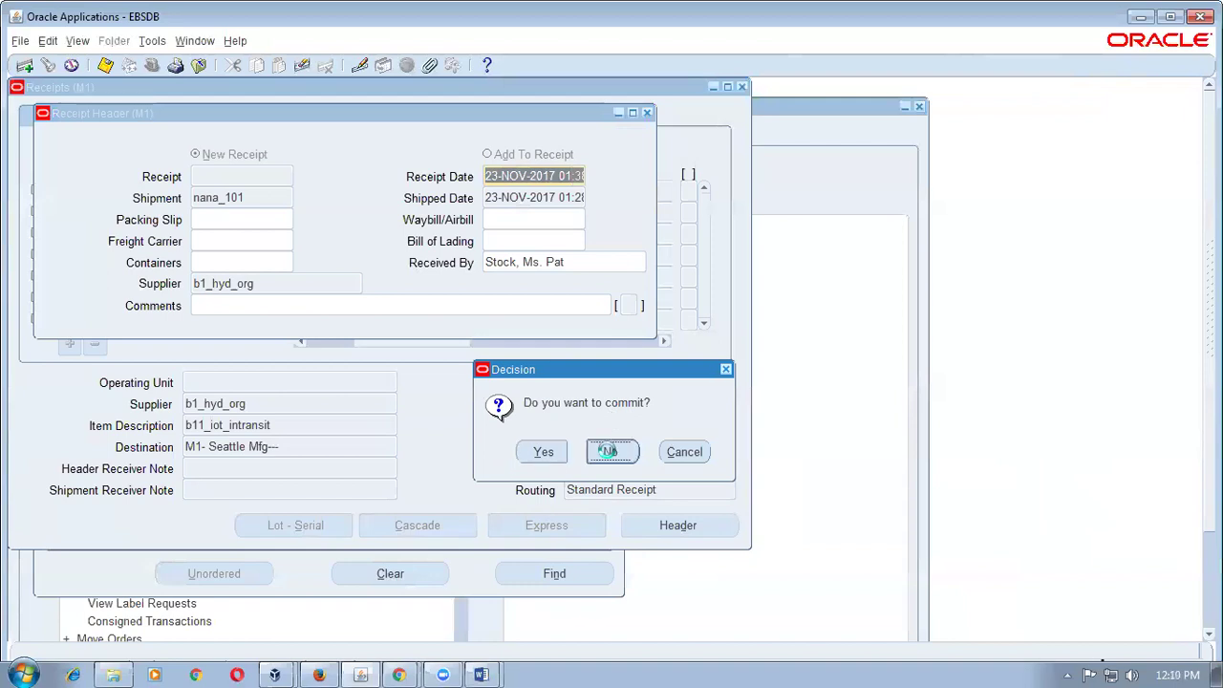
# - Leave the receipt without committing and open the Open/Close periods function under Setup in the General Ledger, Vision Operations (USA) responsibility
pyautogui.hotkey('alt', 'f')
pyautogui.press('x')
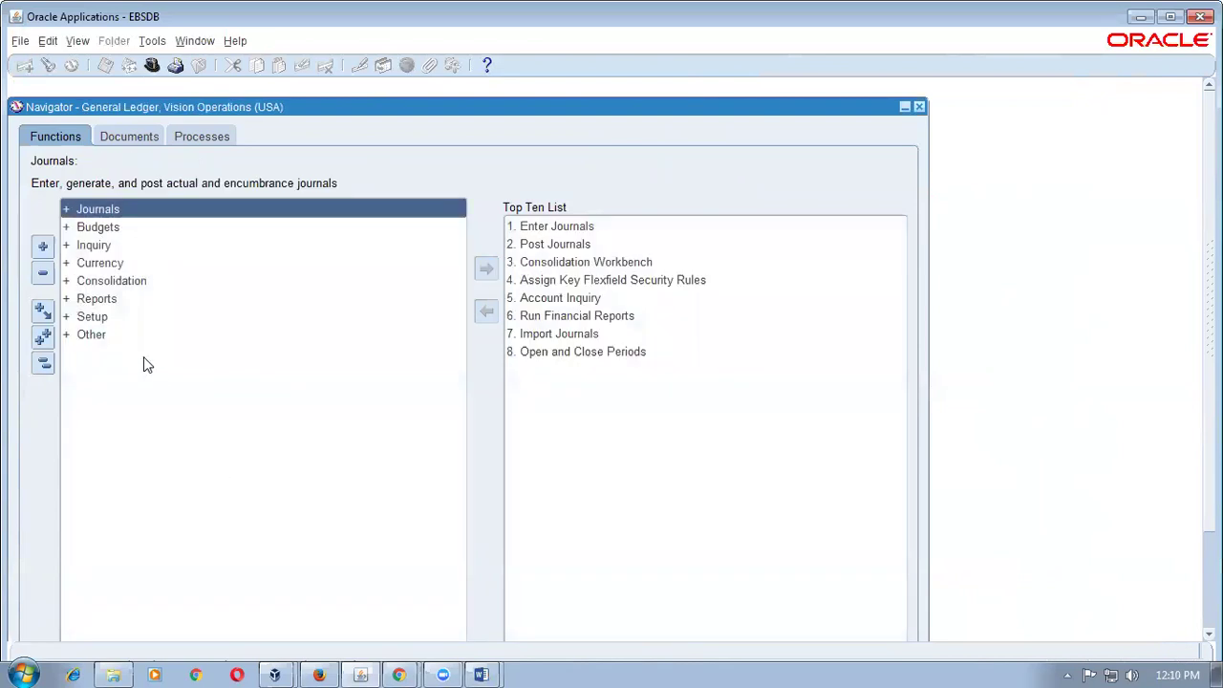
pyautogui.doubleClick(137, 320)
pyautogui.click(127, 480)
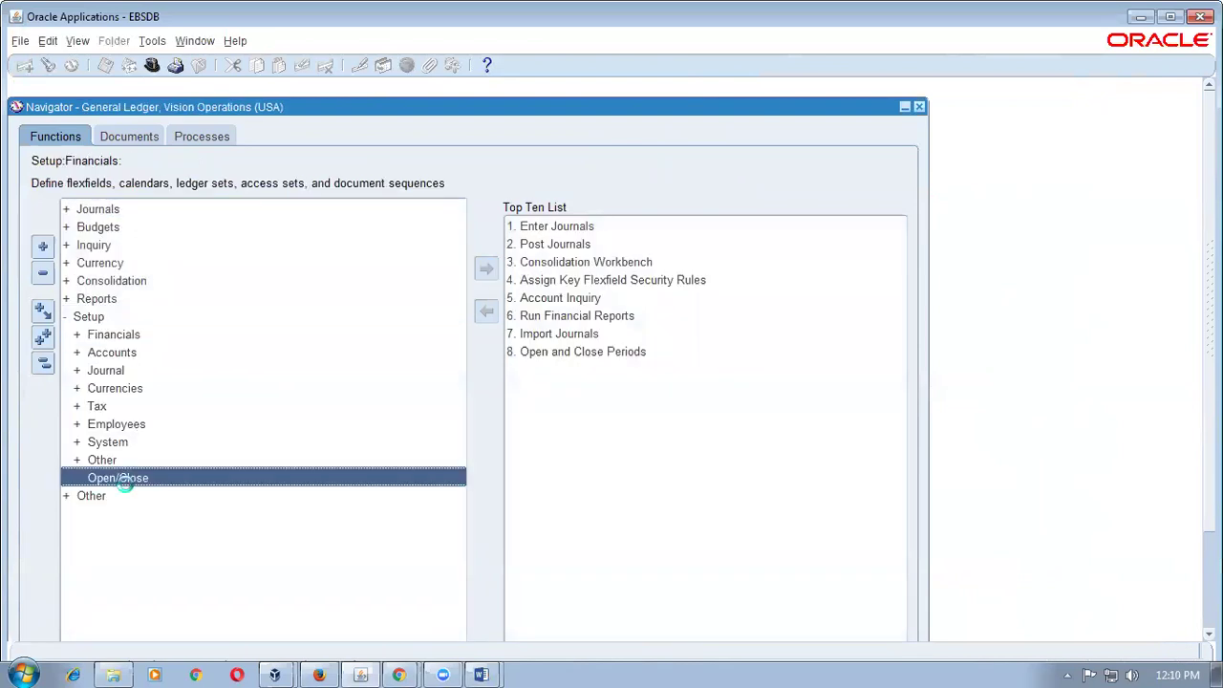
pyautogui.doubleClick(133, 488)
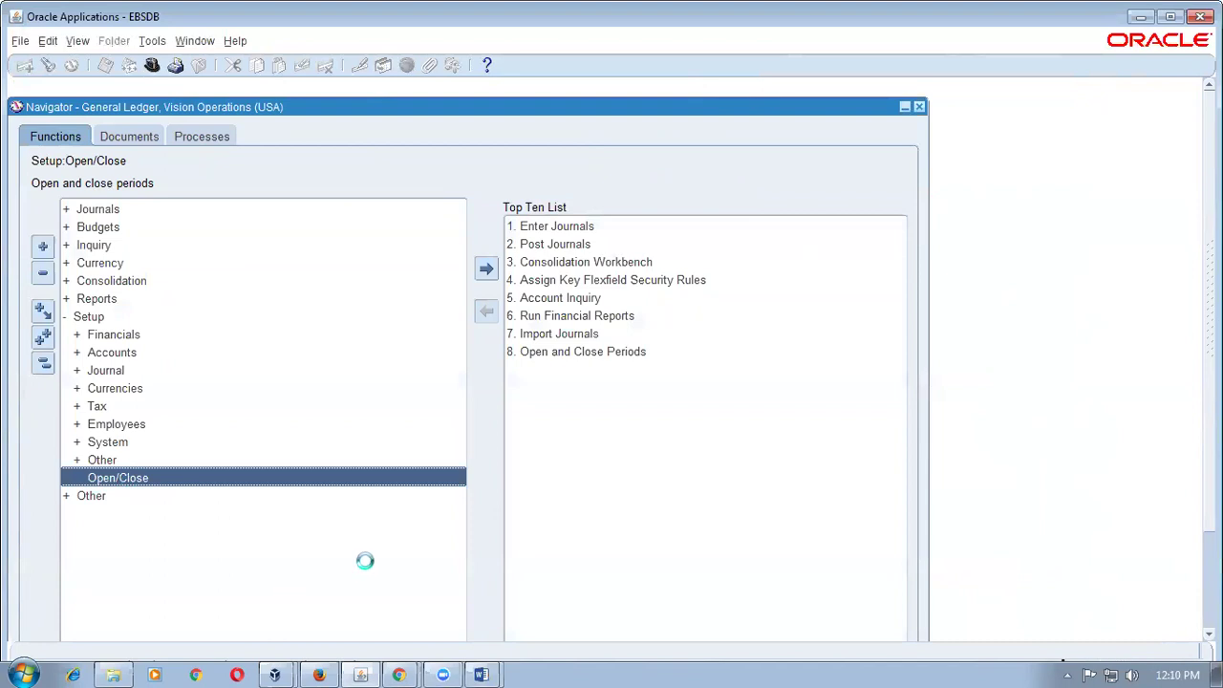
# - Check the Oct-17 and Nov-17 period rows, submit opening of target period Nov-17 for the Vision Operations (USA) ledger, and close the form
pyautogui.click(499, 378)
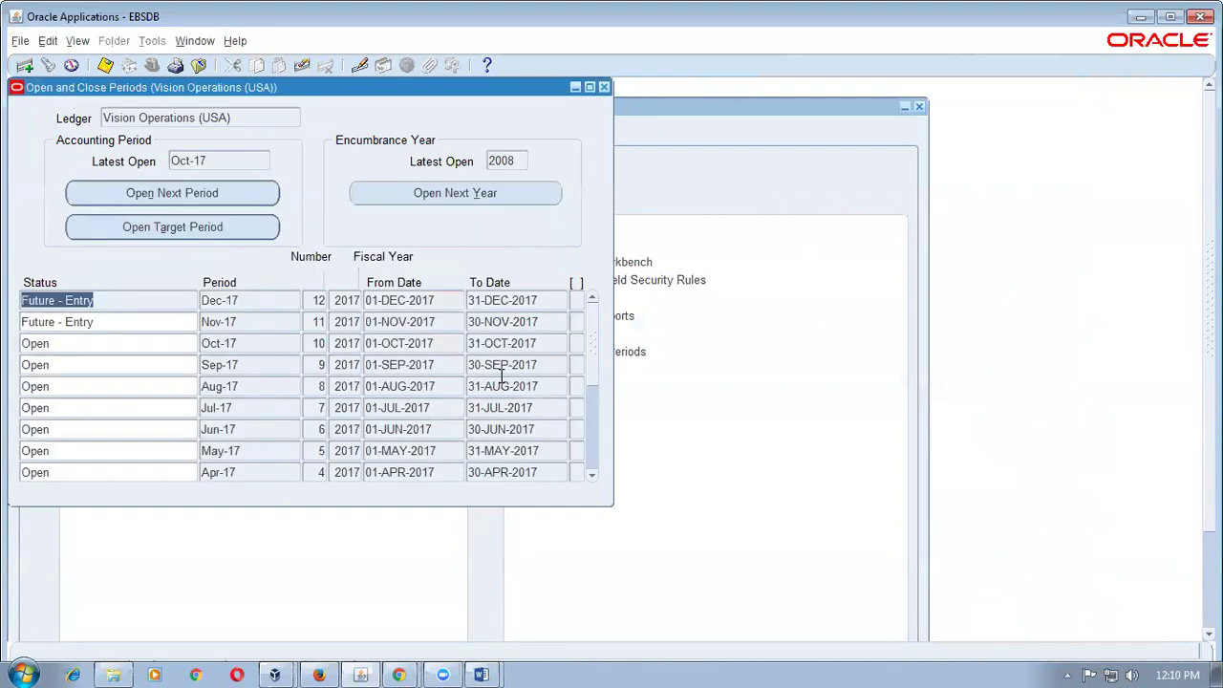
pyautogui.click(57, 342)
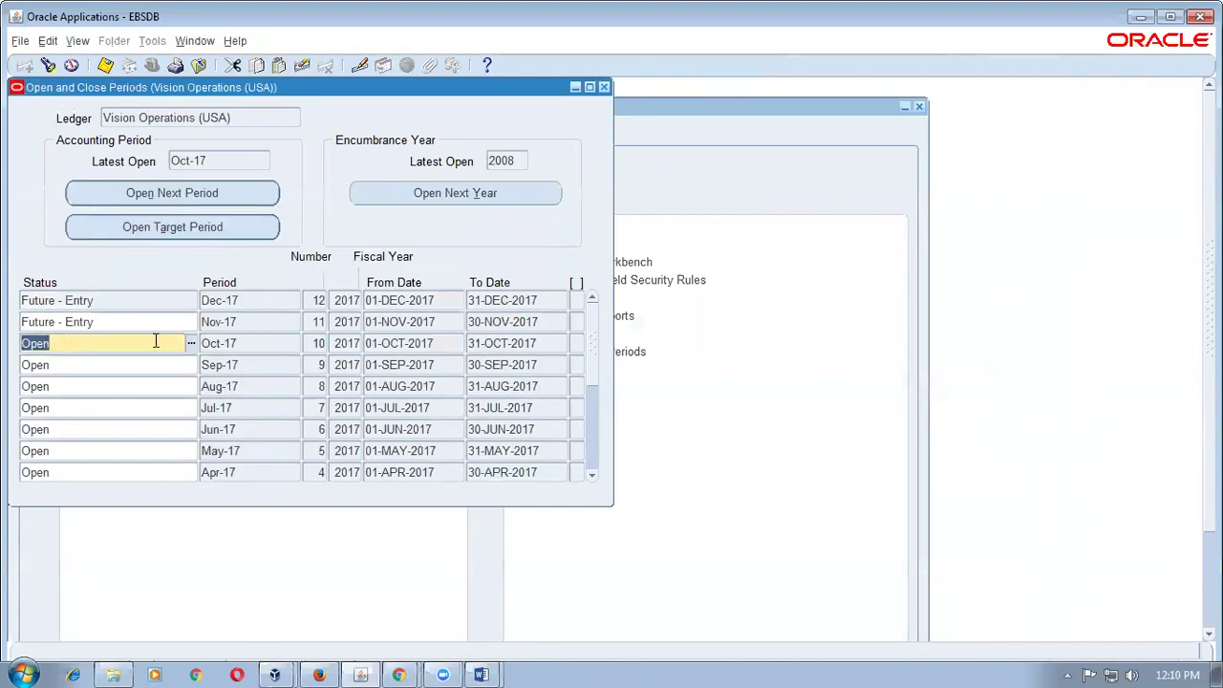
pyautogui.click(250, 325)
pyautogui.click(127, 326)
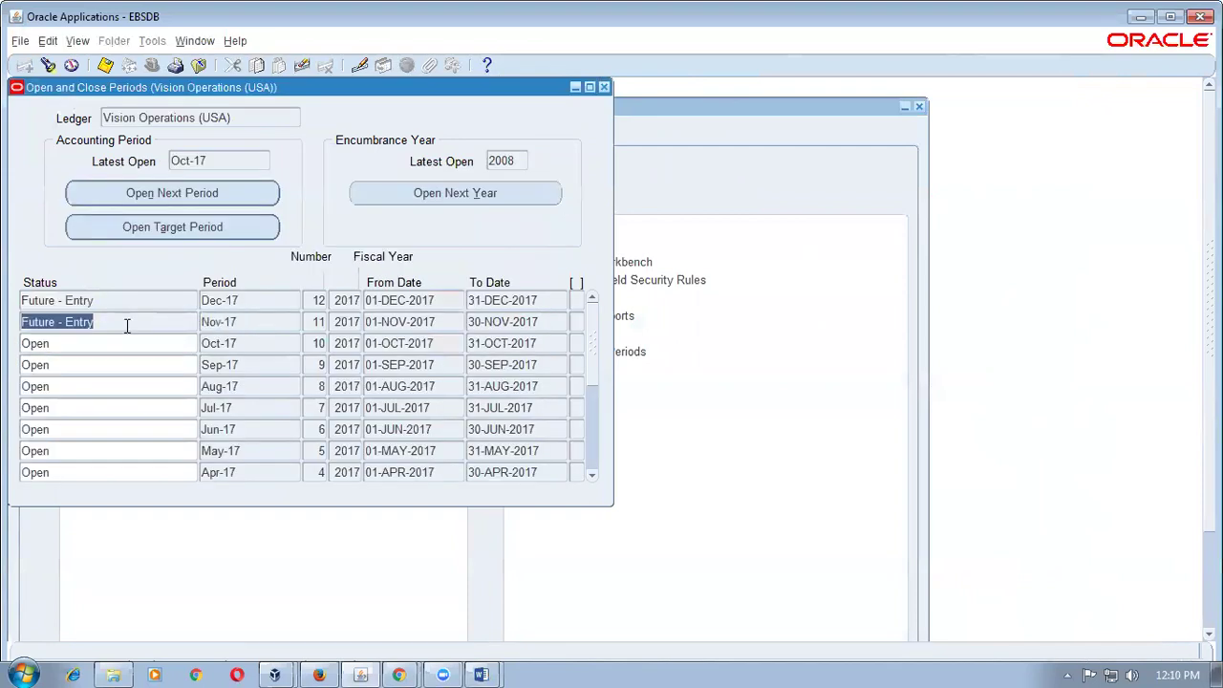
pyautogui.click(162, 233)
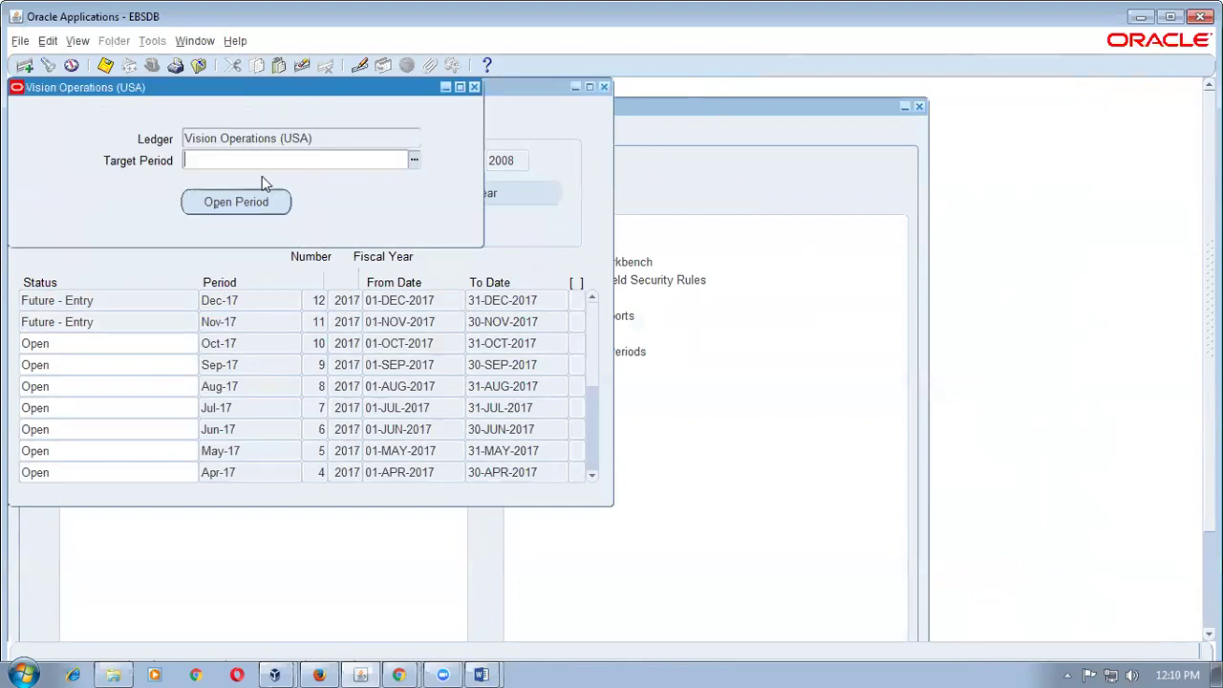
pyautogui.write('Nov-17')
pyautogui.click(240, 201)
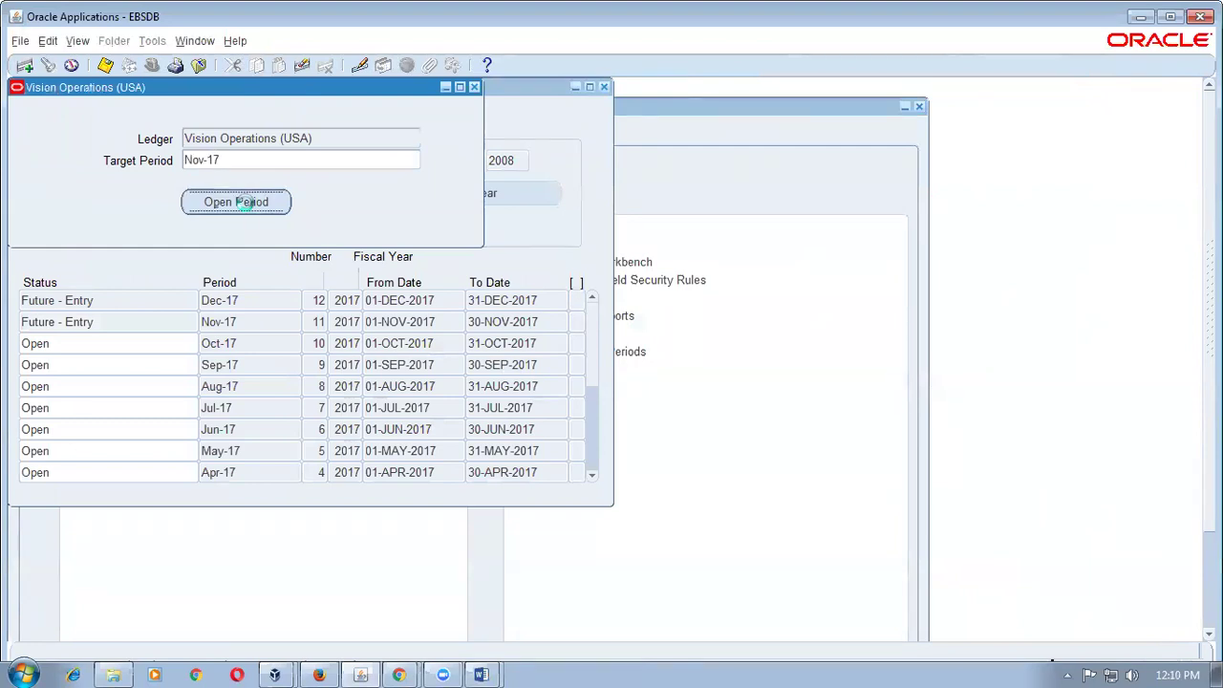
pyautogui.click(672, 453)
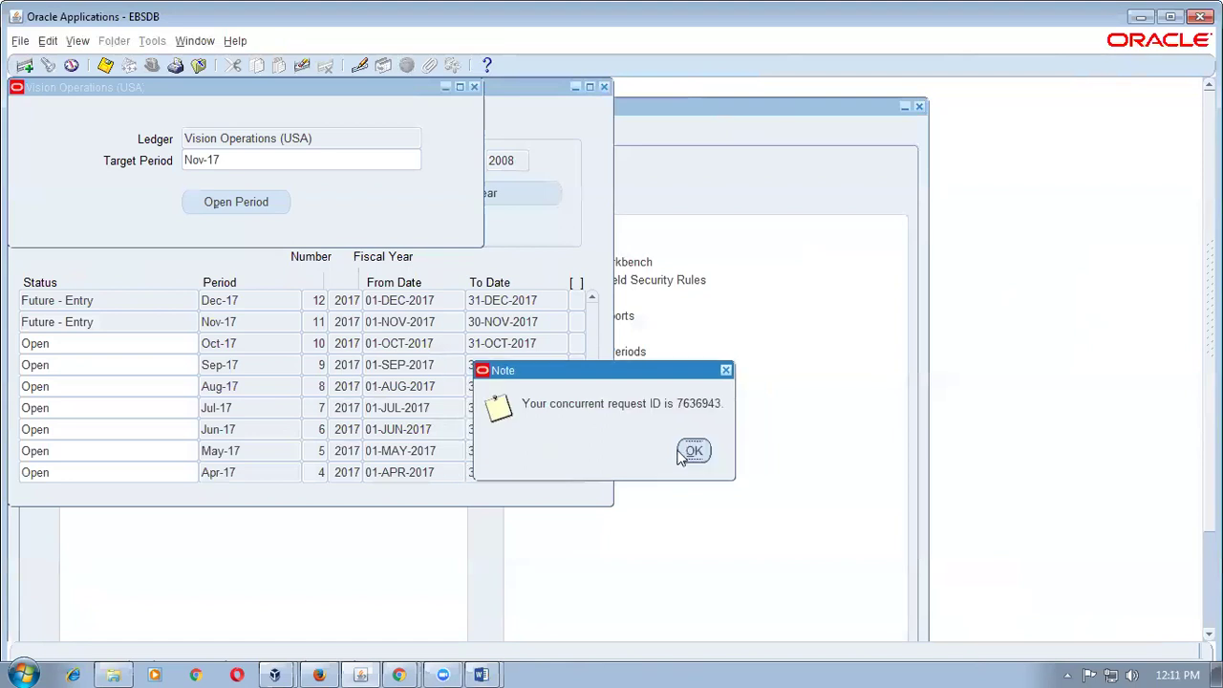
pyautogui.click(692, 452)
pyautogui.press('F4')
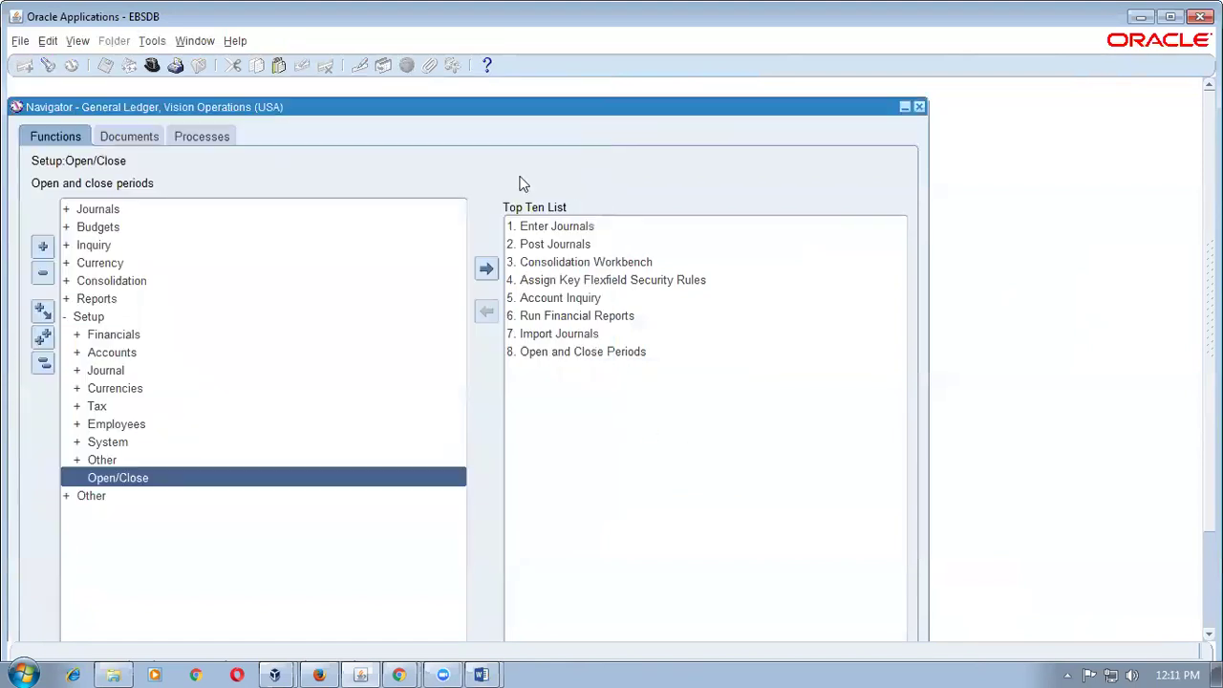
# - Find all submitted concurrent requests, check the phase and status of the Open Period request, and close the list
pyautogui.hotkey('alt', 'v')
pyautogui.press('r')
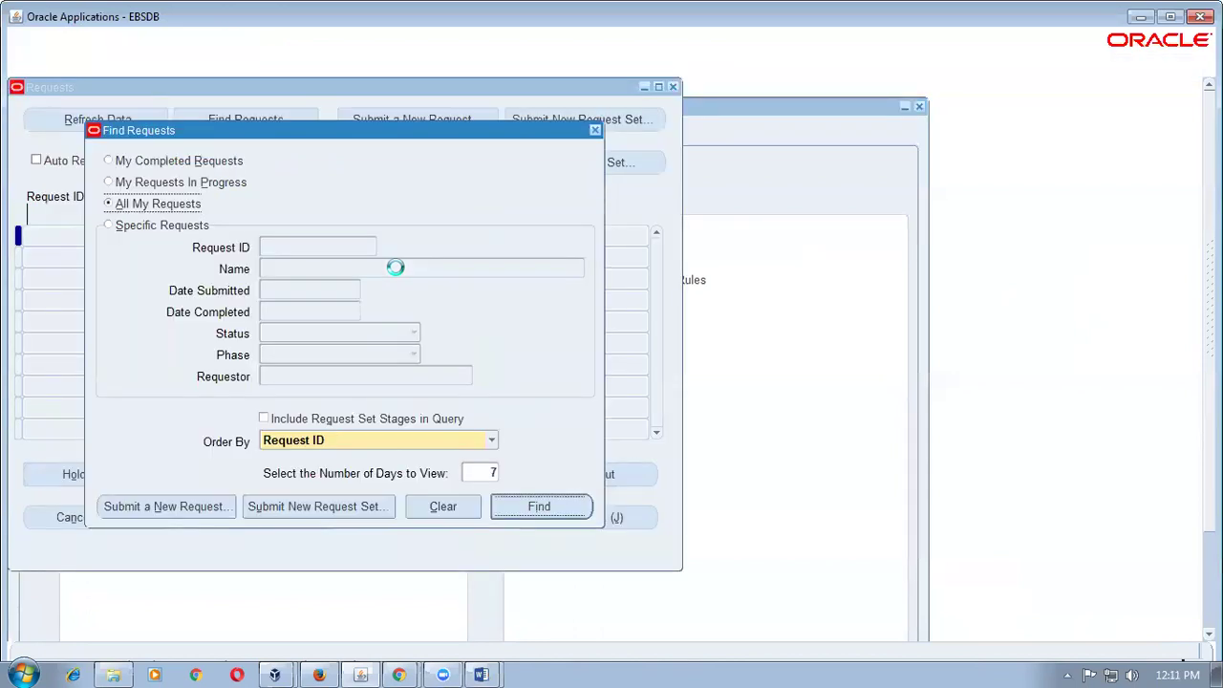
pyautogui.press('Return')
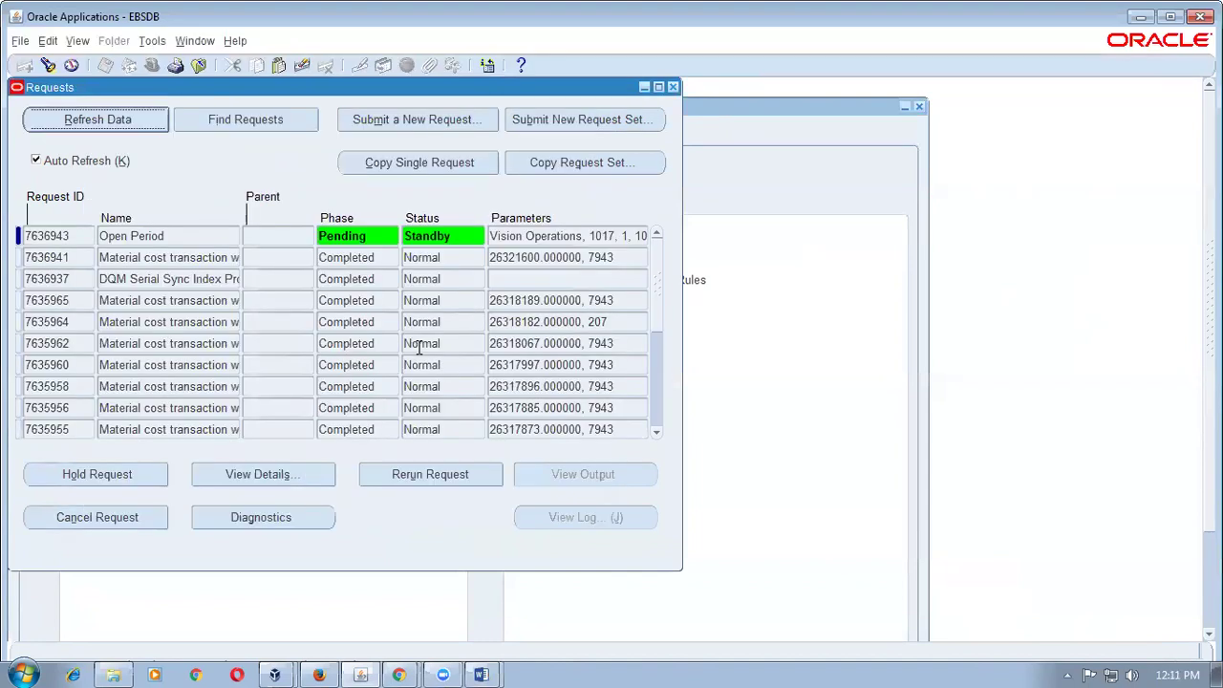
pyautogui.click(230, 238)
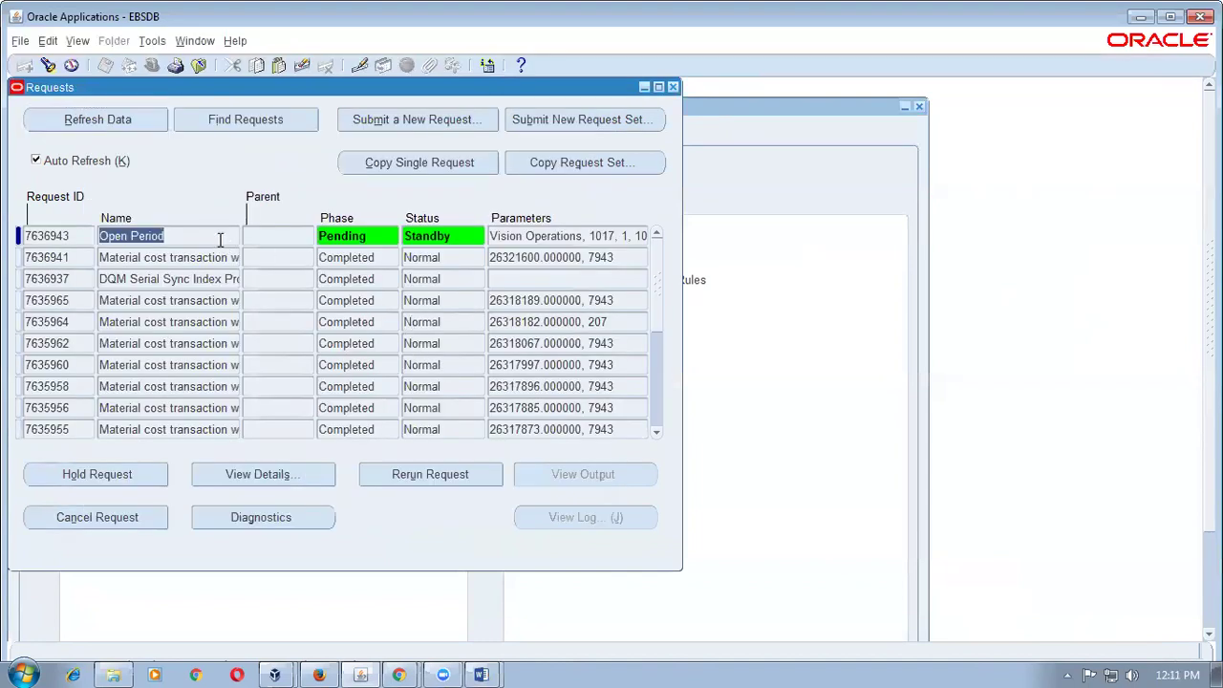
pyautogui.click(672, 88)
# - Switch to the Purchasing, Vision Operations (USA) responsibility and open Control Purchasing Periods under Setup, Financials, Accounting
pyautogui.click(172, 318)
pyautogui.hotkey('alt', 'f')
pyautogui.press('w')
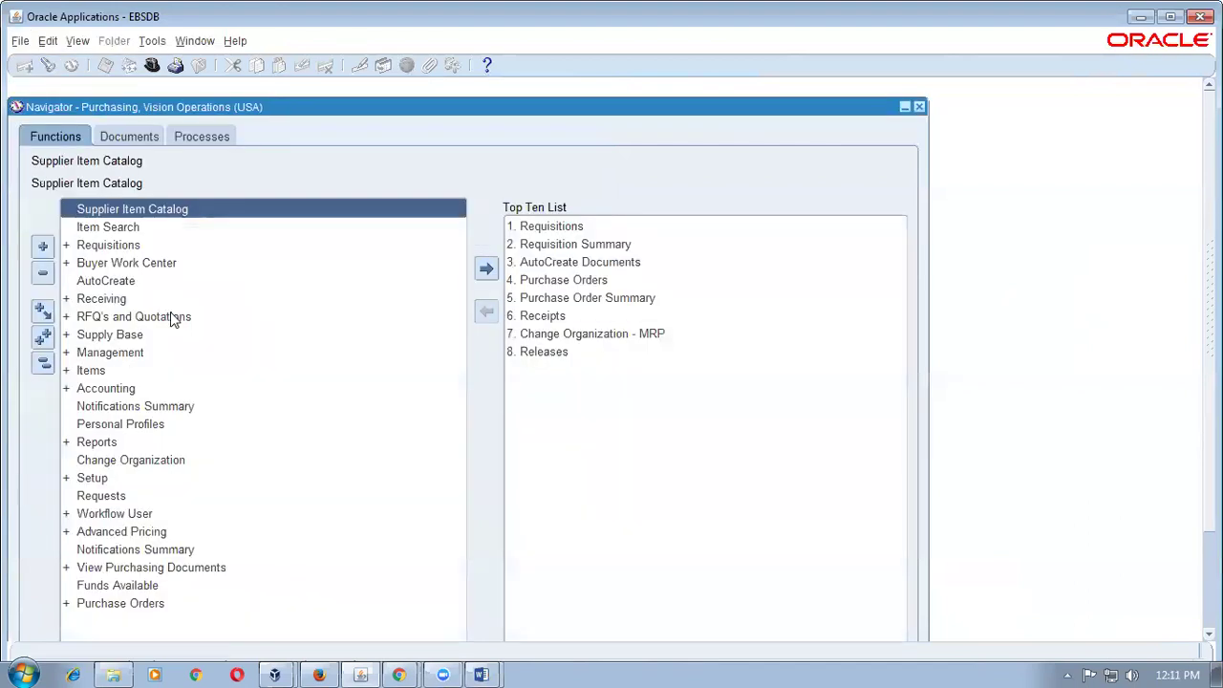
pyautogui.doubleClick(108, 485)
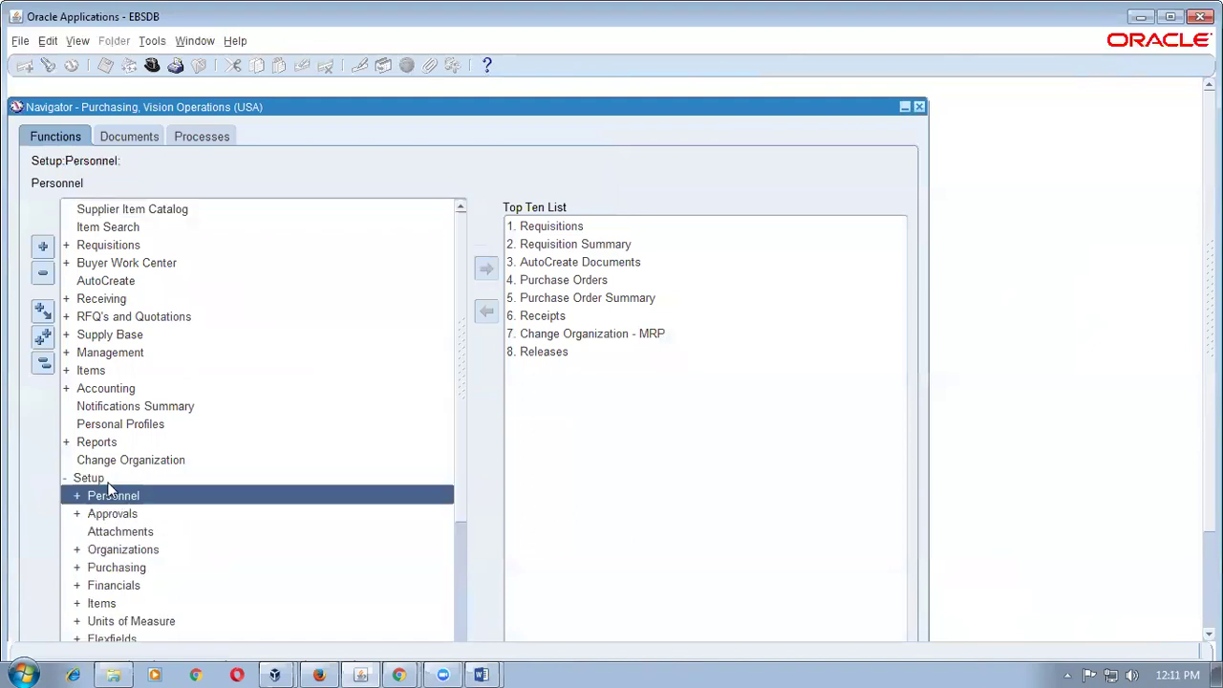
pyautogui.doubleClick(139, 587)
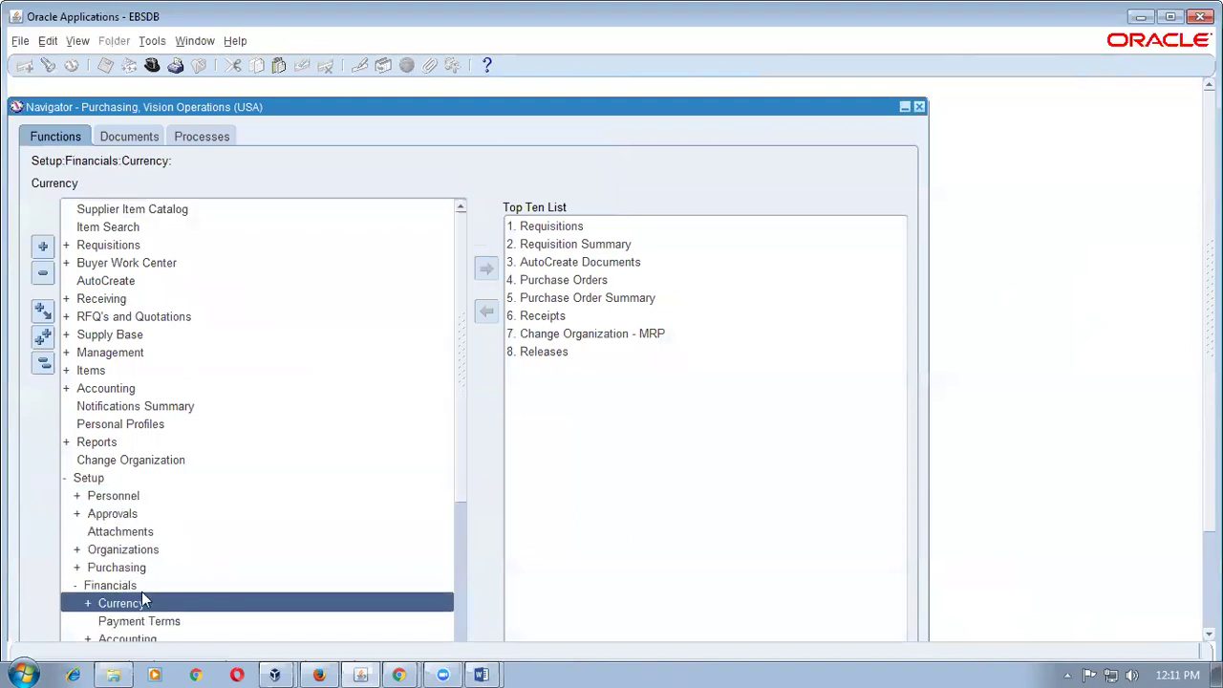
pyautogui.scroll(-3, 457, 391)
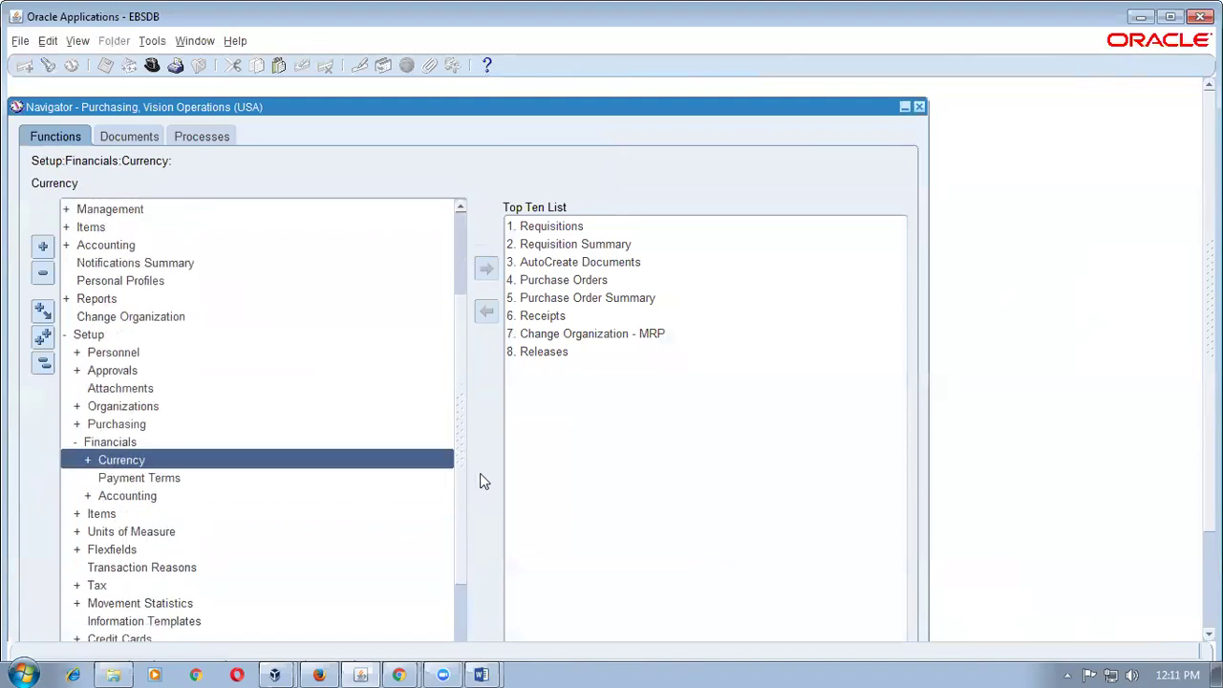
pyautogui.doubleClick(142, 500)
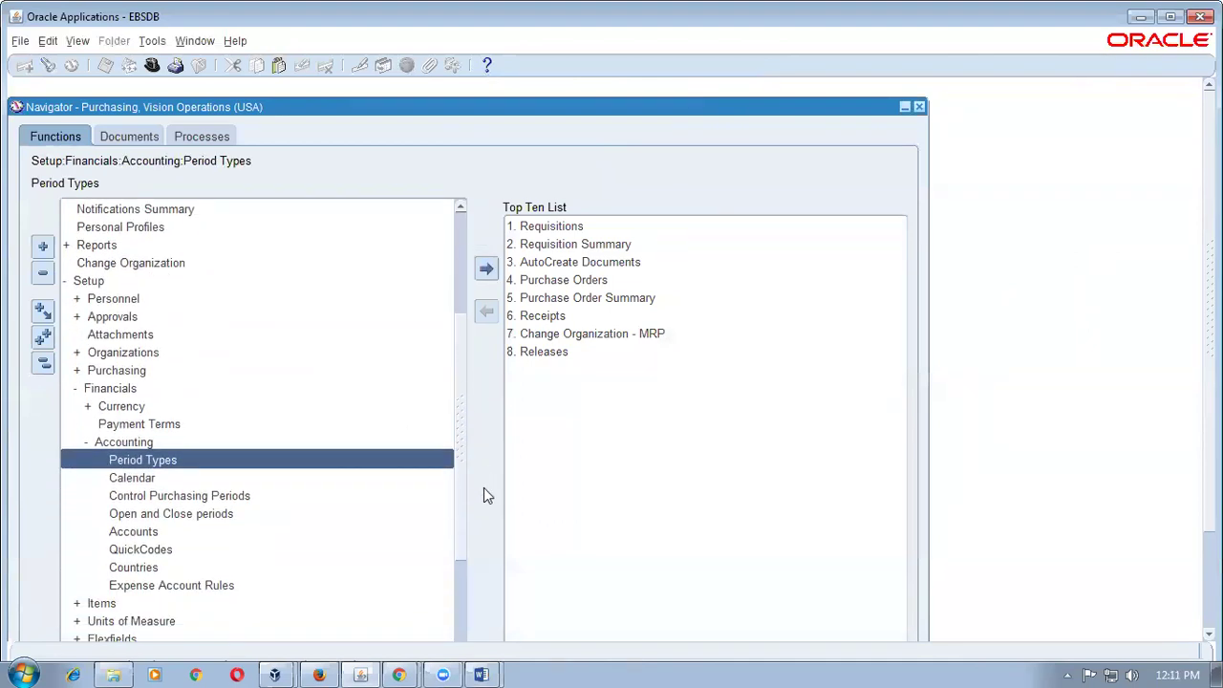
pyautogui.click(200, 502)
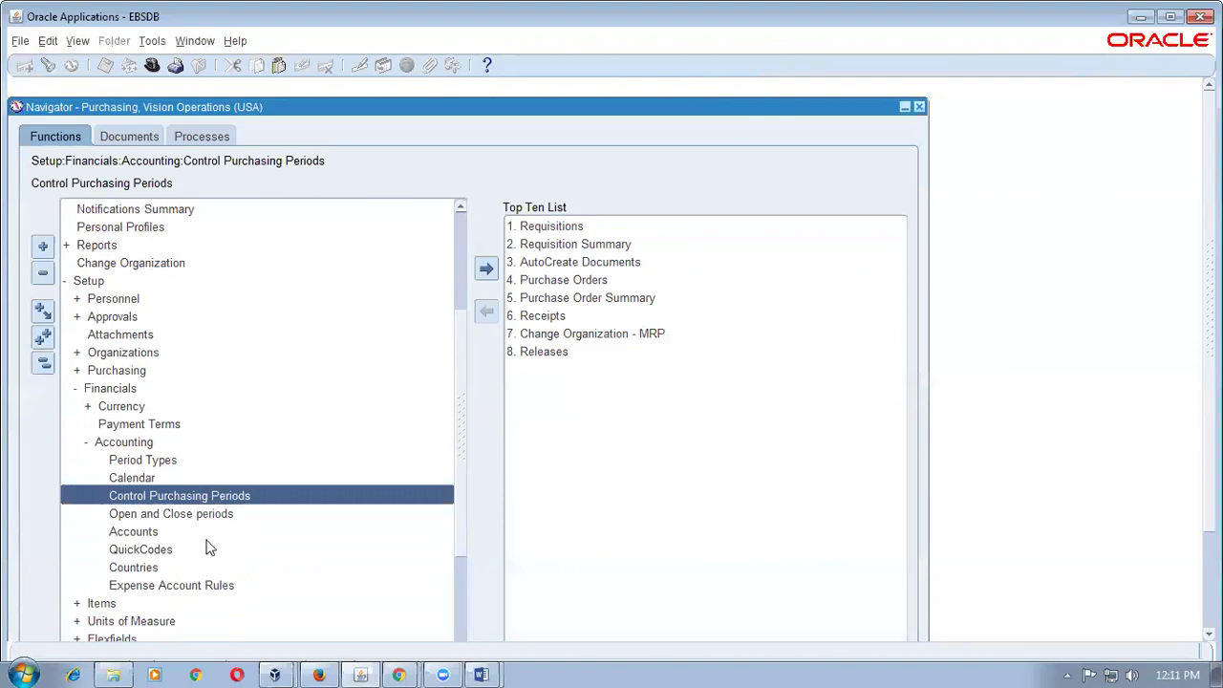
pyautogui.doubleClick(229, 504)
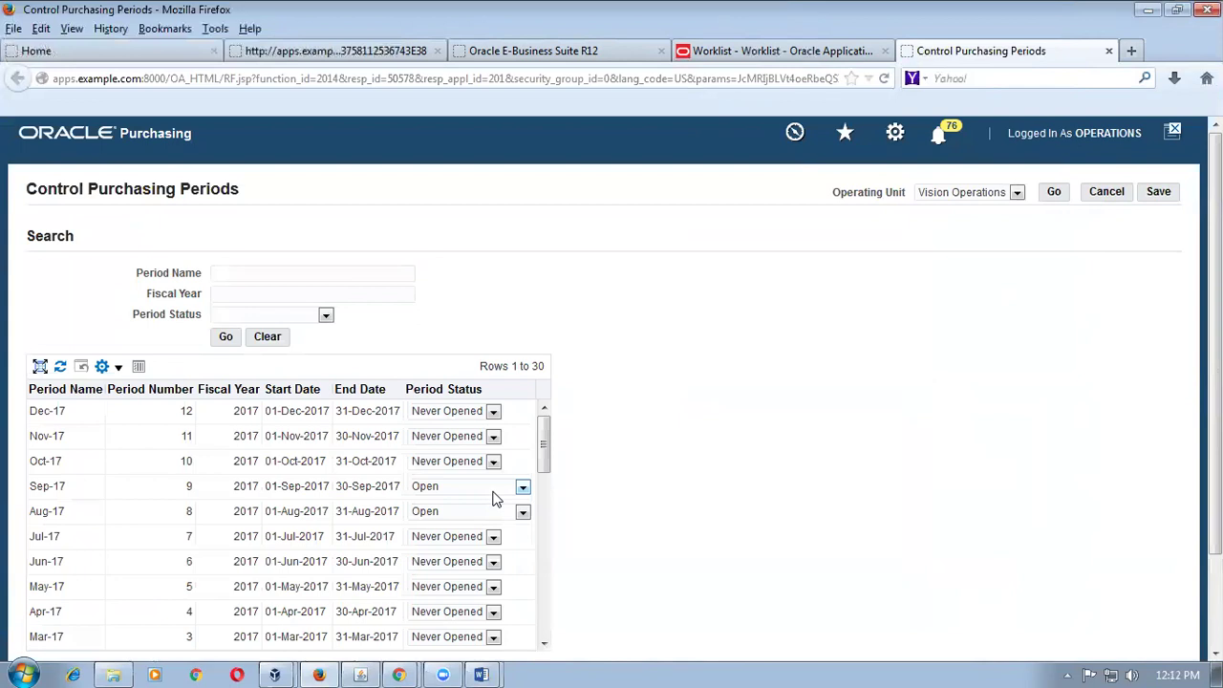
# - Find purchasing period Nov-17, set its status to Open, save the change, and close the page
pyautogui.click(267, 270)
pyautogui.write('Nov-17')
pyautogui.click(228, 339)
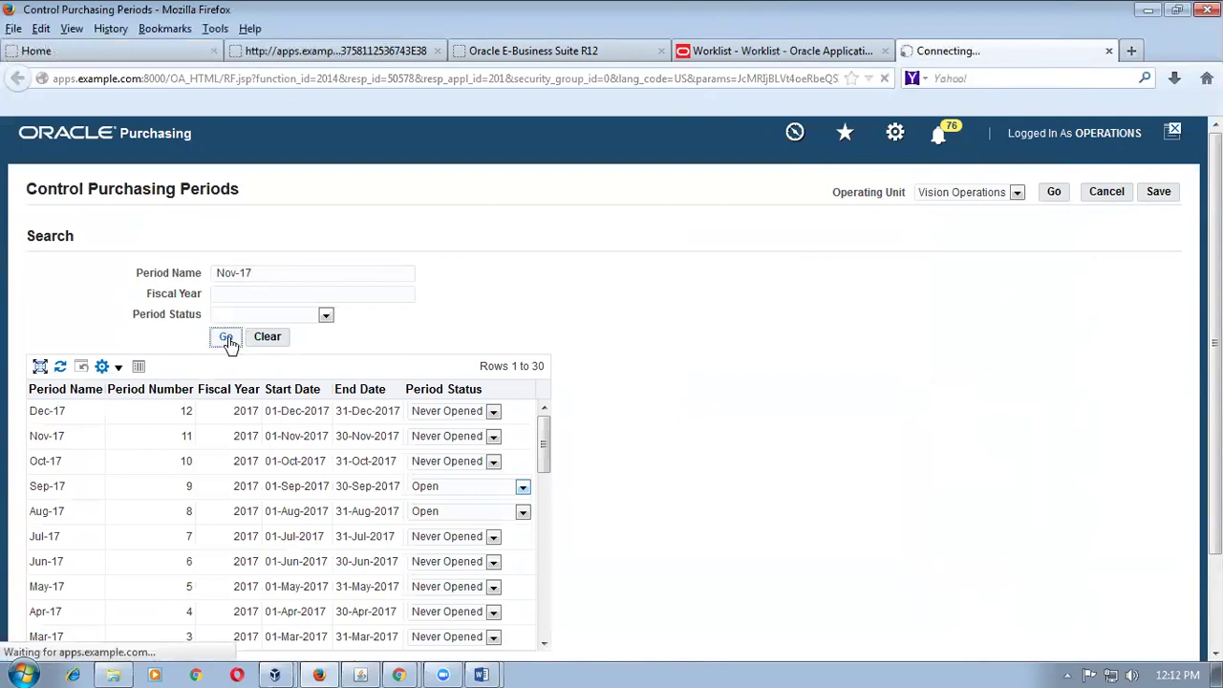
pyautogui.click(473, 416)
pyautogui.click(440, 453)
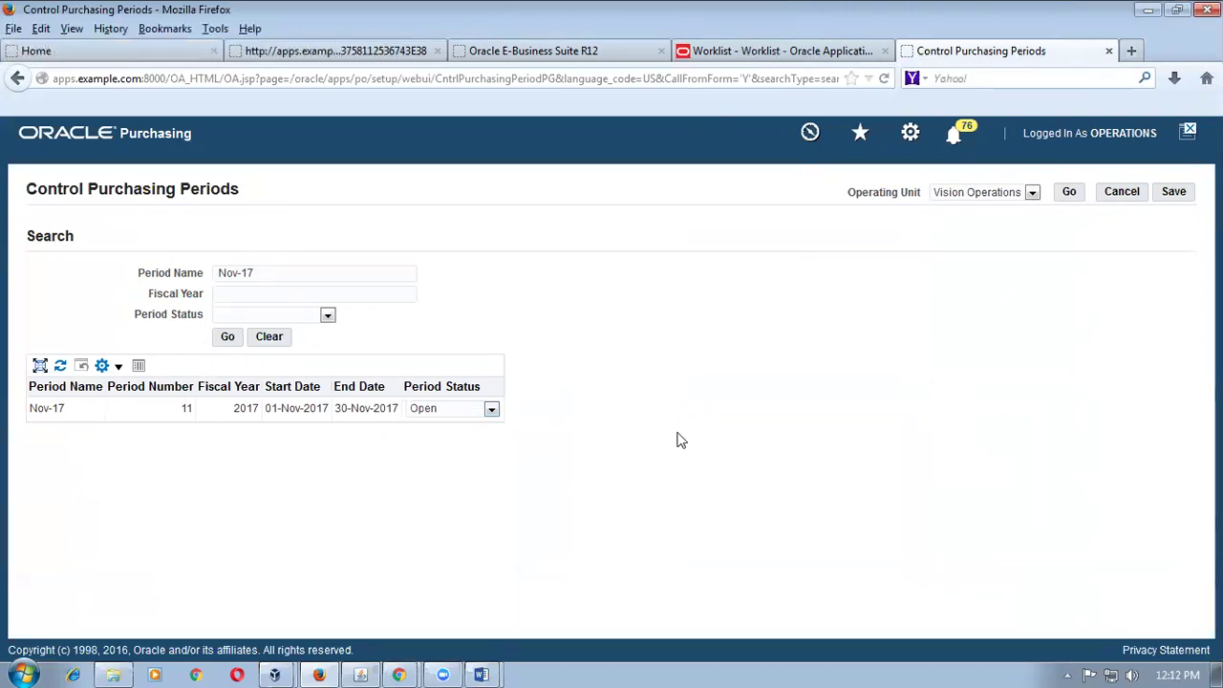
pyautogui.click(1180, 195)
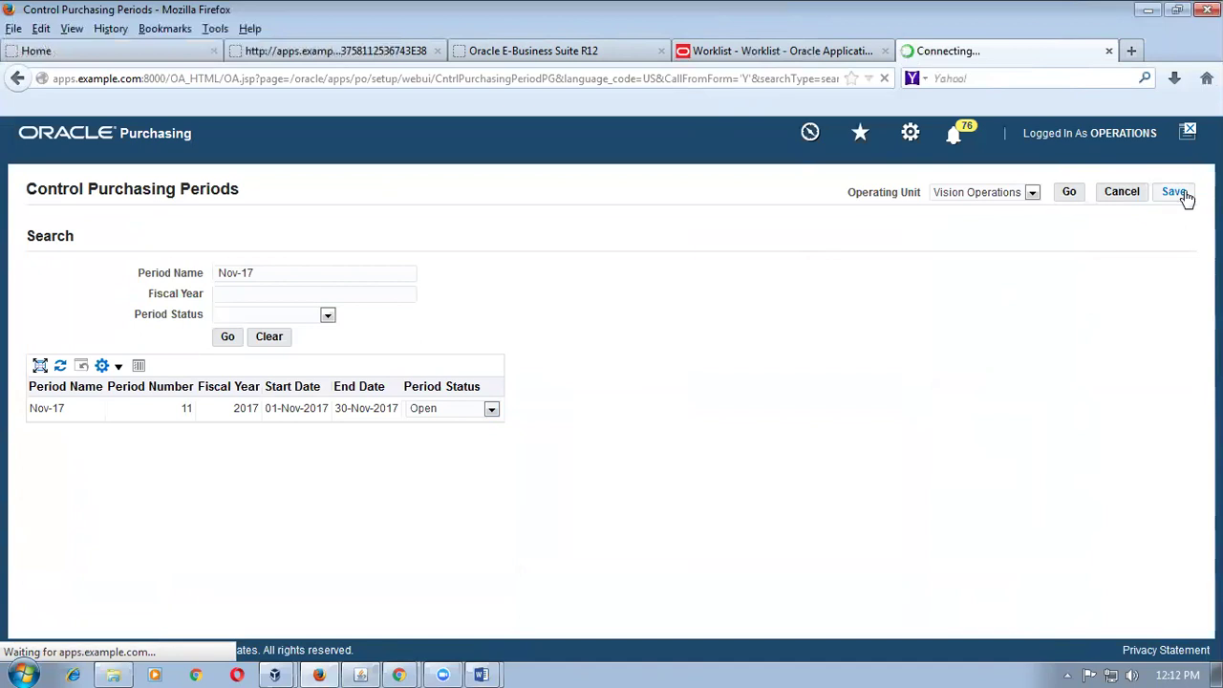
pyautogui.moveTo(59, 213); pyautogui.dragTo(137, 216)
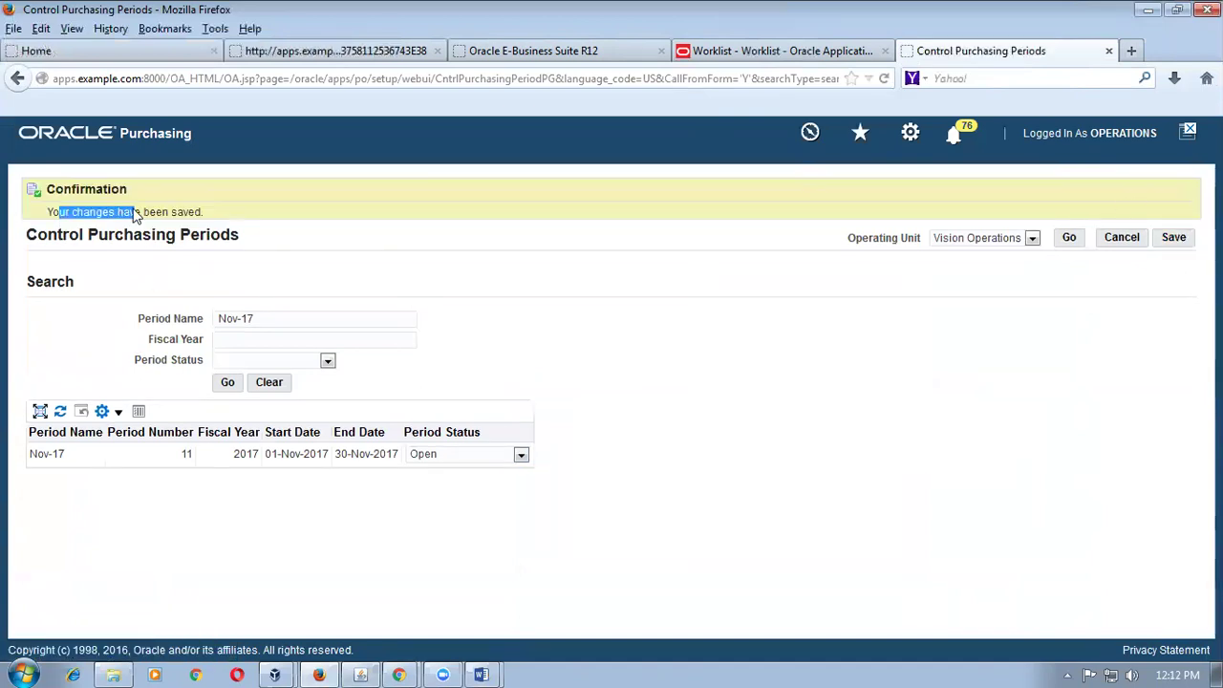
pyautogui.click(1108, 51)
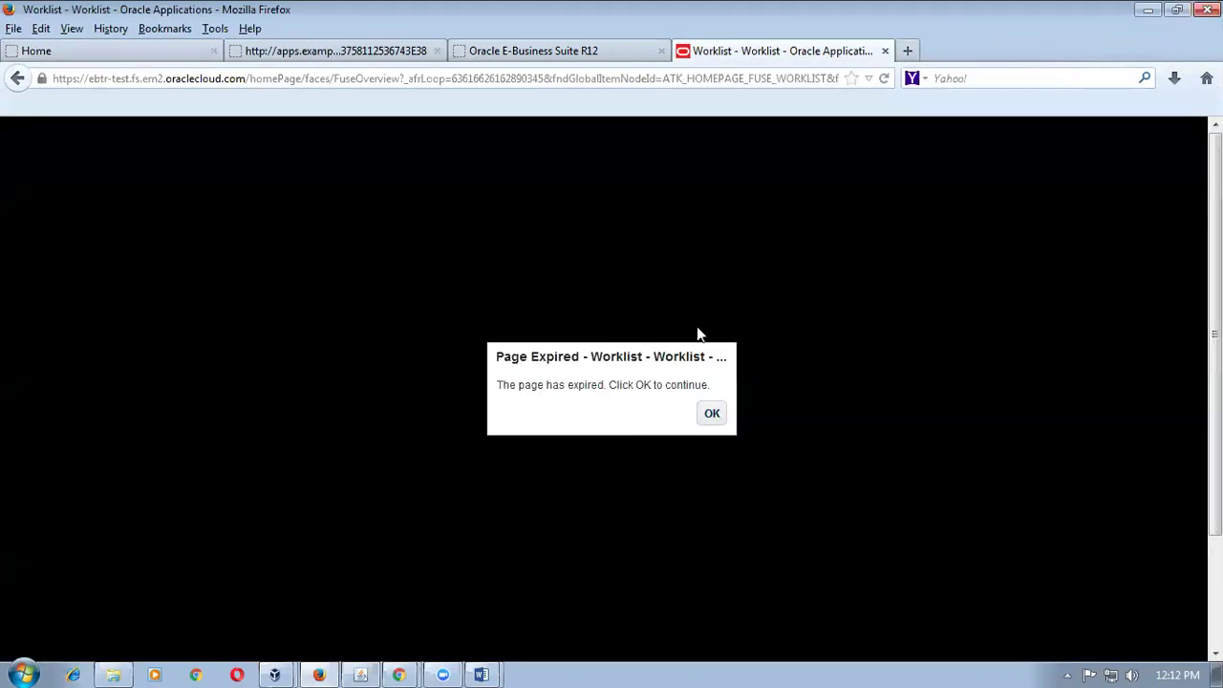
pyautogui.click(711, 416)
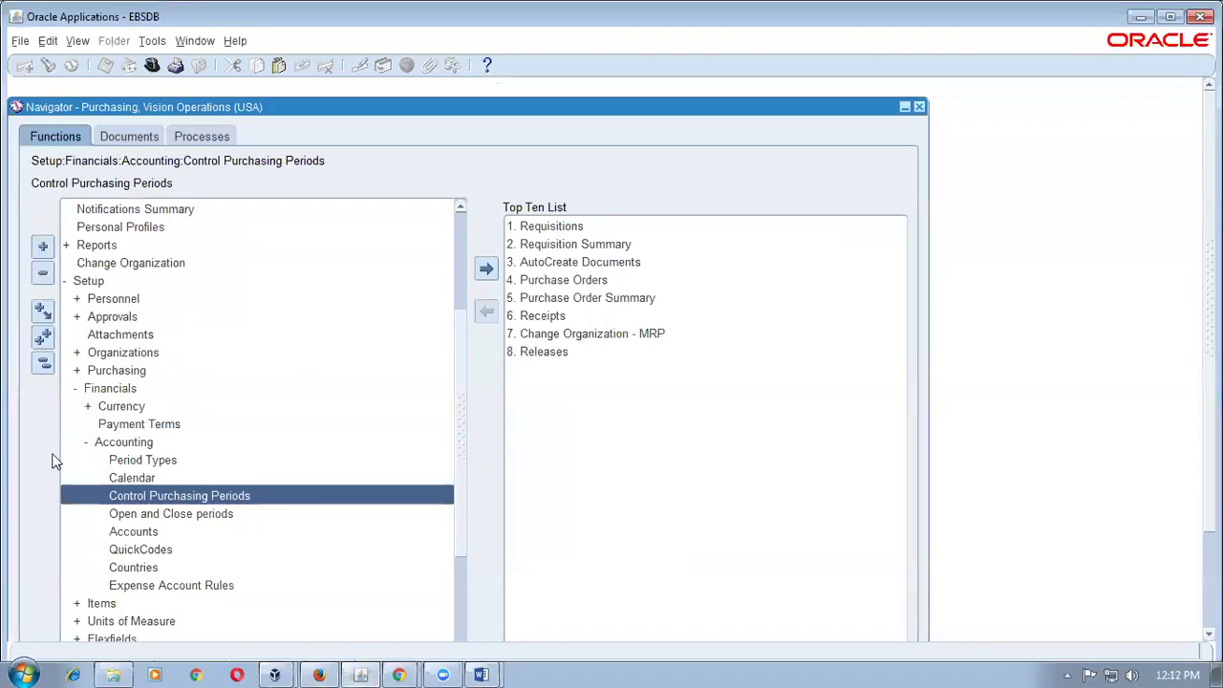
# - Collapse the Purchasing function tree and switch to the Inventory, Vision Operations (USA) responsibility
pyautogui.click(42, 369)
pyautogui.click(281, 391)
pyautogui.hotkey('ctrl', 'l')
pyautogui.write('i')
pyautogui.press('Down')
pyautogui.press('Down')
pyautogui.press('Down')
pyautogui.press('Down')
pyautogui.press('Down')
pyautogui.press('Down')
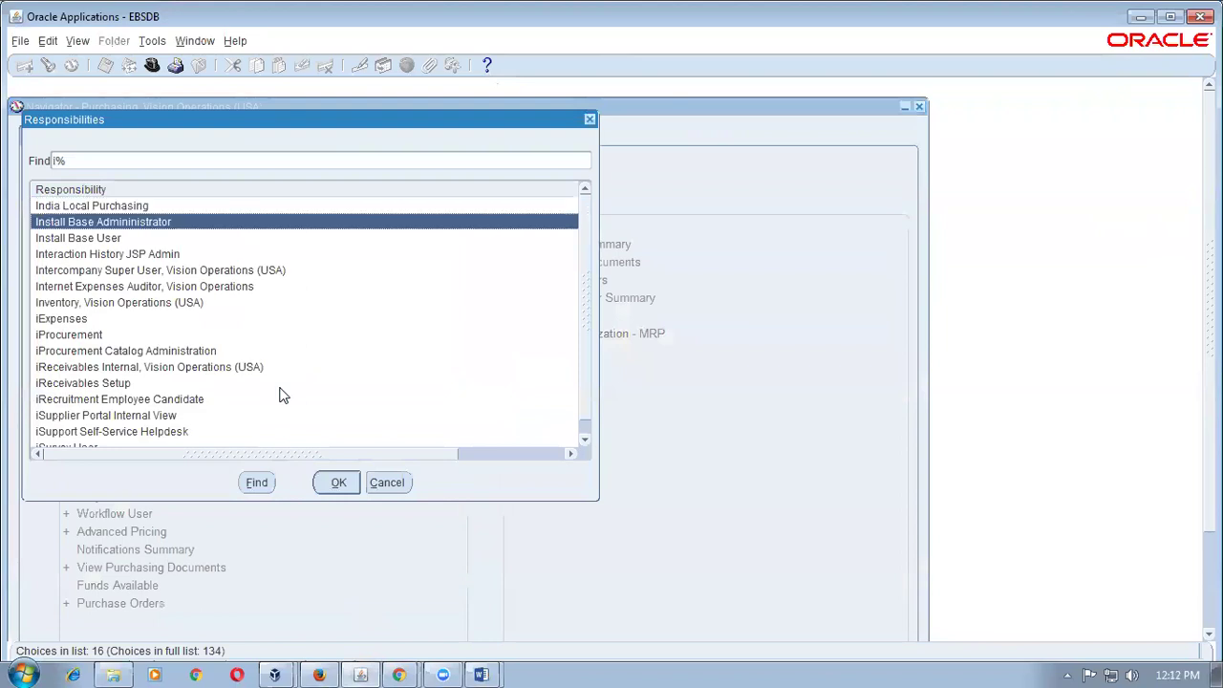
pyautogui.press('Return')
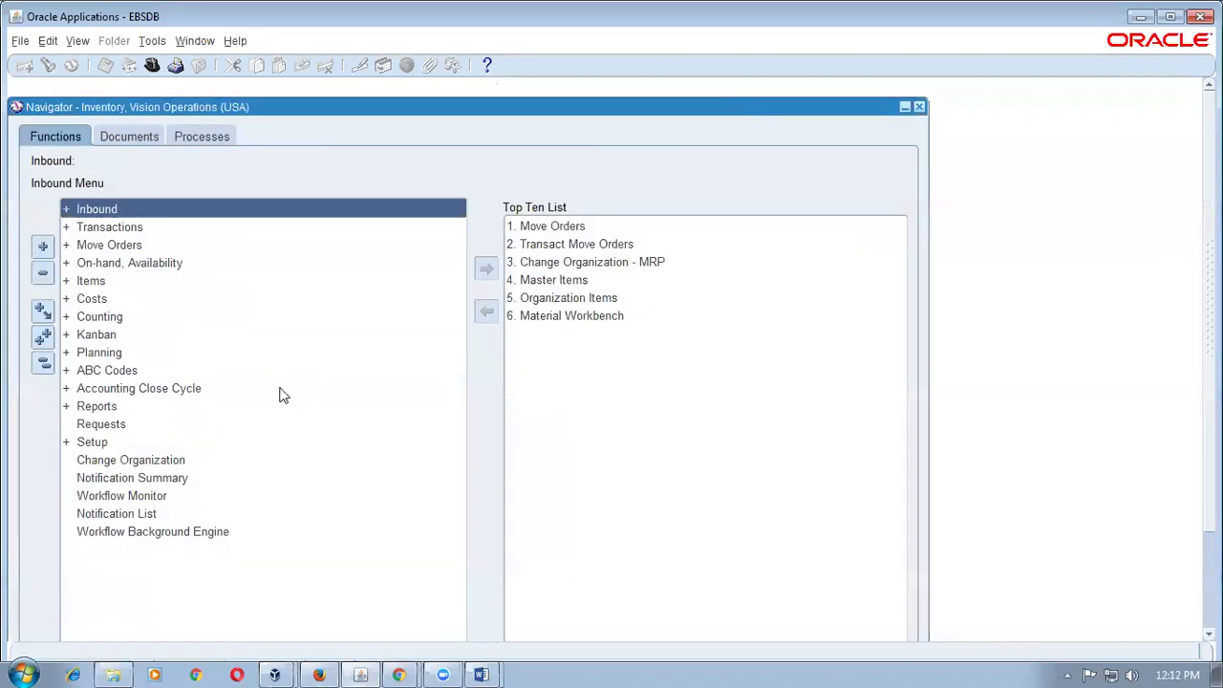
# - Open Inventory Accounting Periods under Accounting Close Cycle for organization M1, check the Nov-17 status, and close the form
pyautogui.click(158, 395)
pyautogui.doubleClick(156, 392)
pyautogui.doubleClick(216, 414)
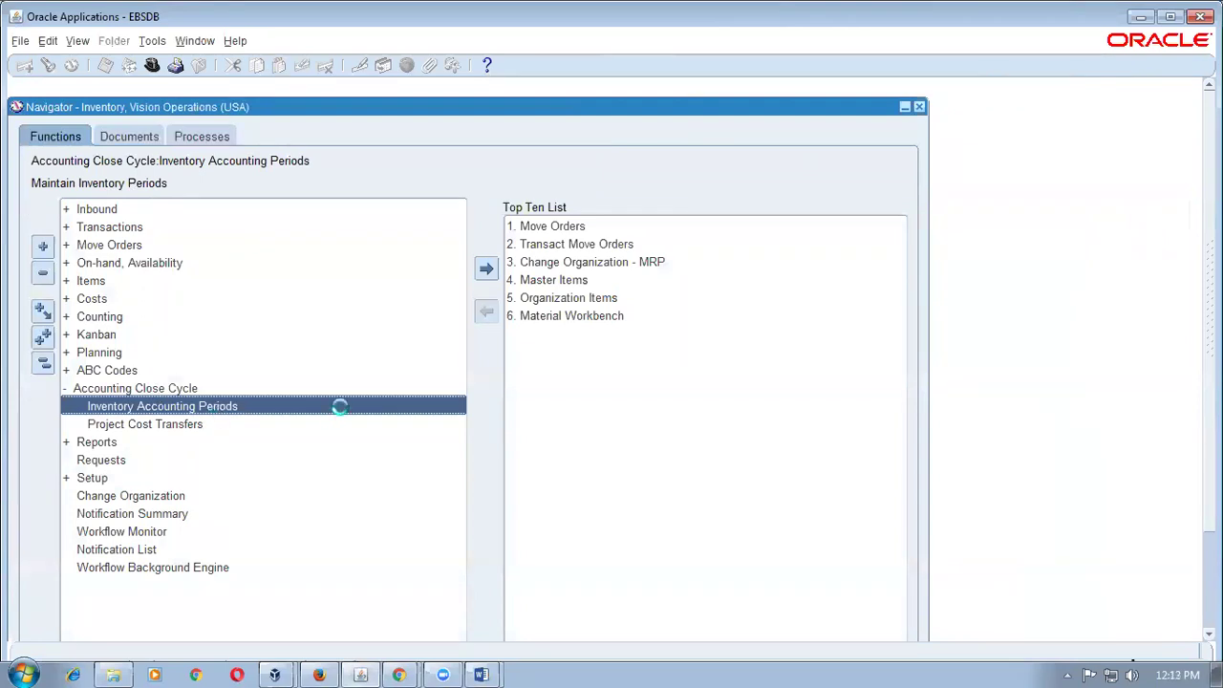
pyautogui.write('M')
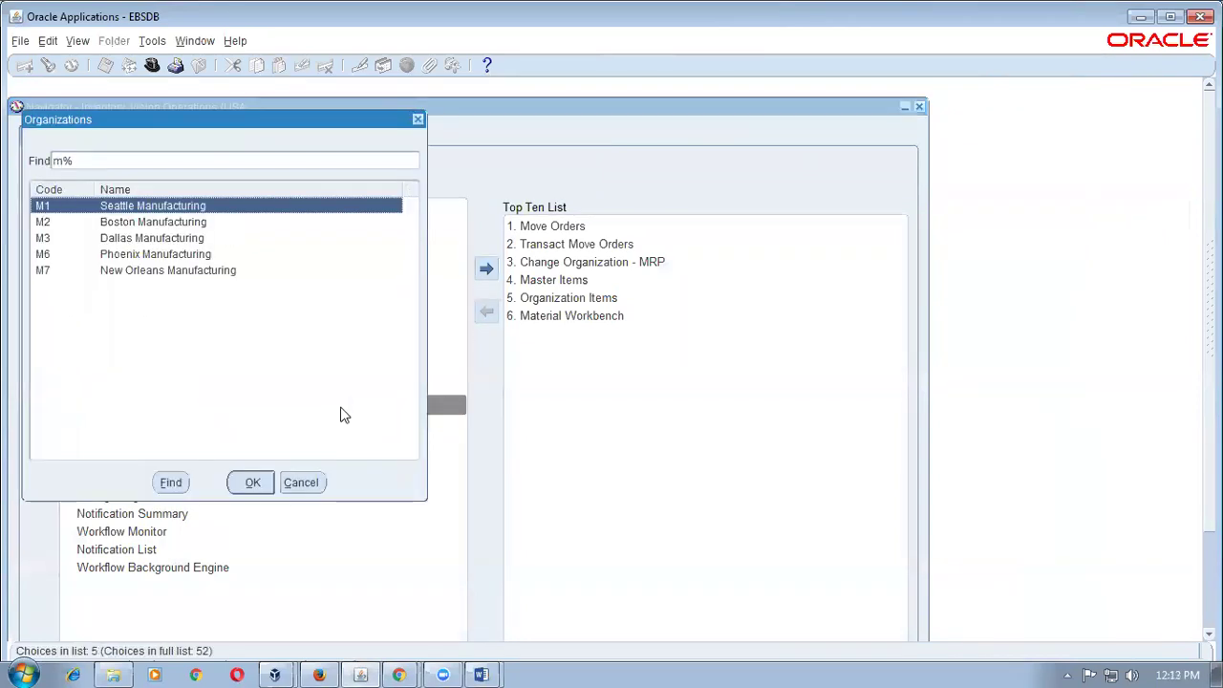
pyautogui.press('Return')
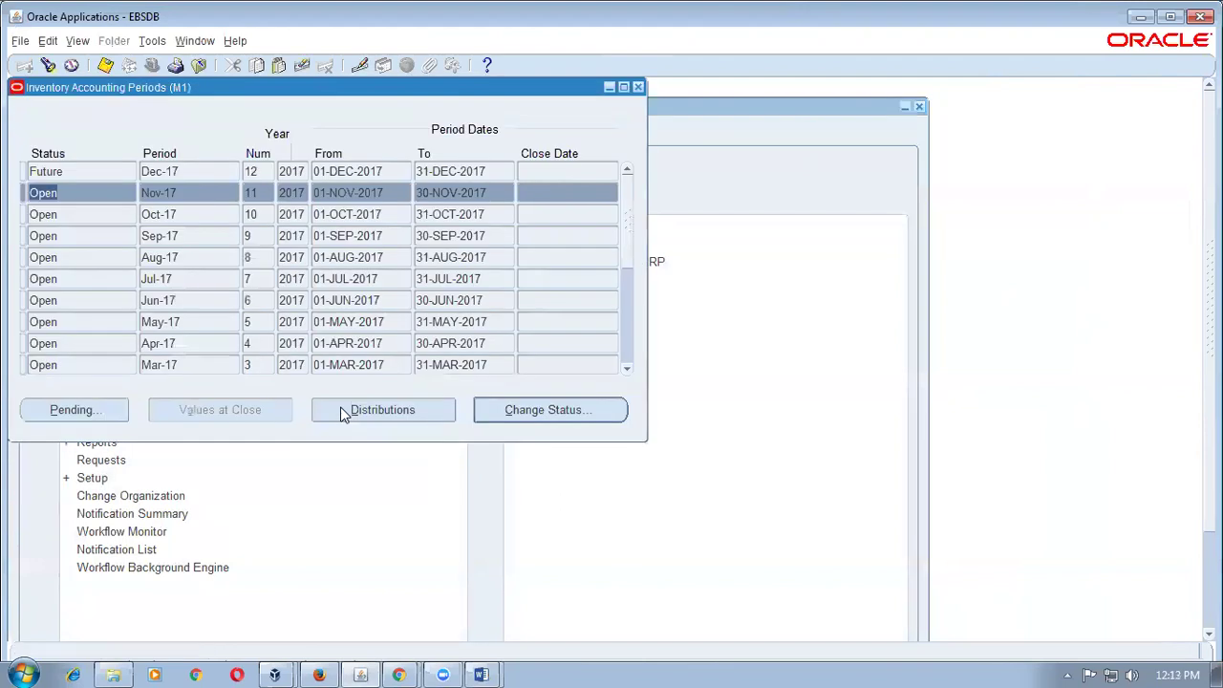
pyautogui.click(120, 214)
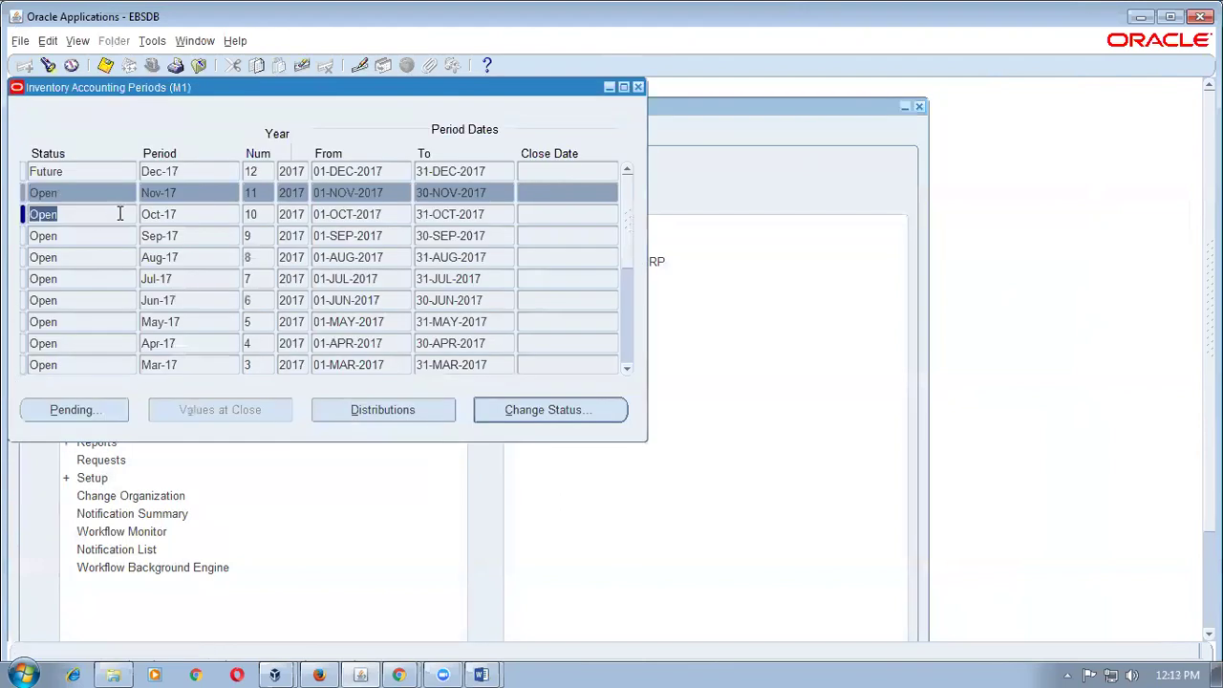
pyautogui.click(88, 192)
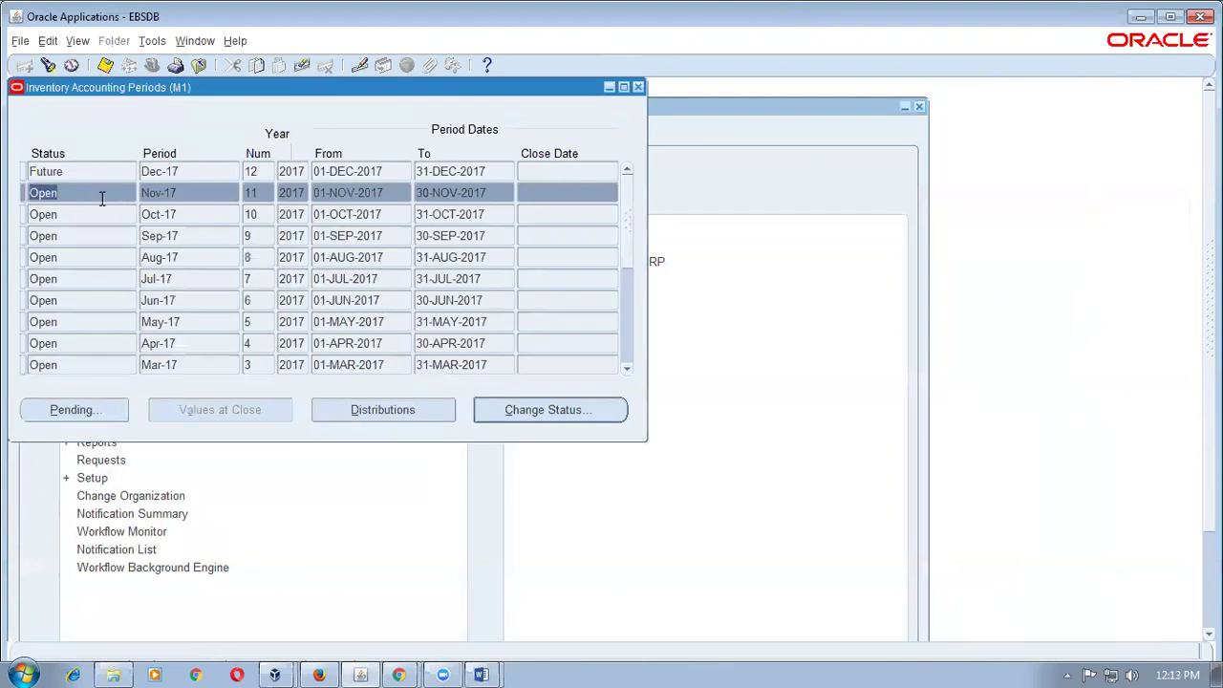
pyautogui.click(639, 87)
# - Leave the Inventory responsibility by switching to Purchasing, Vision Operations (USA)
pyautogui.click(215, 337)
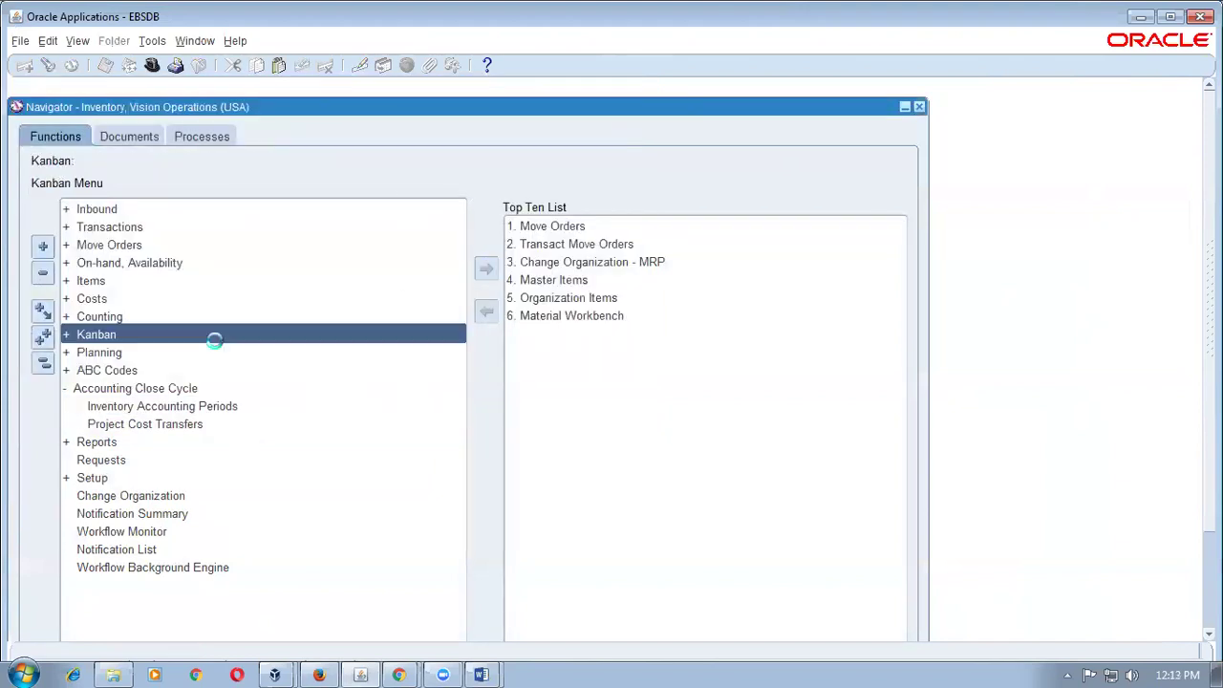
pyautogui.hotkey('alt', 'f')
pyautogui.press('r')
pyautogui.press('Return')
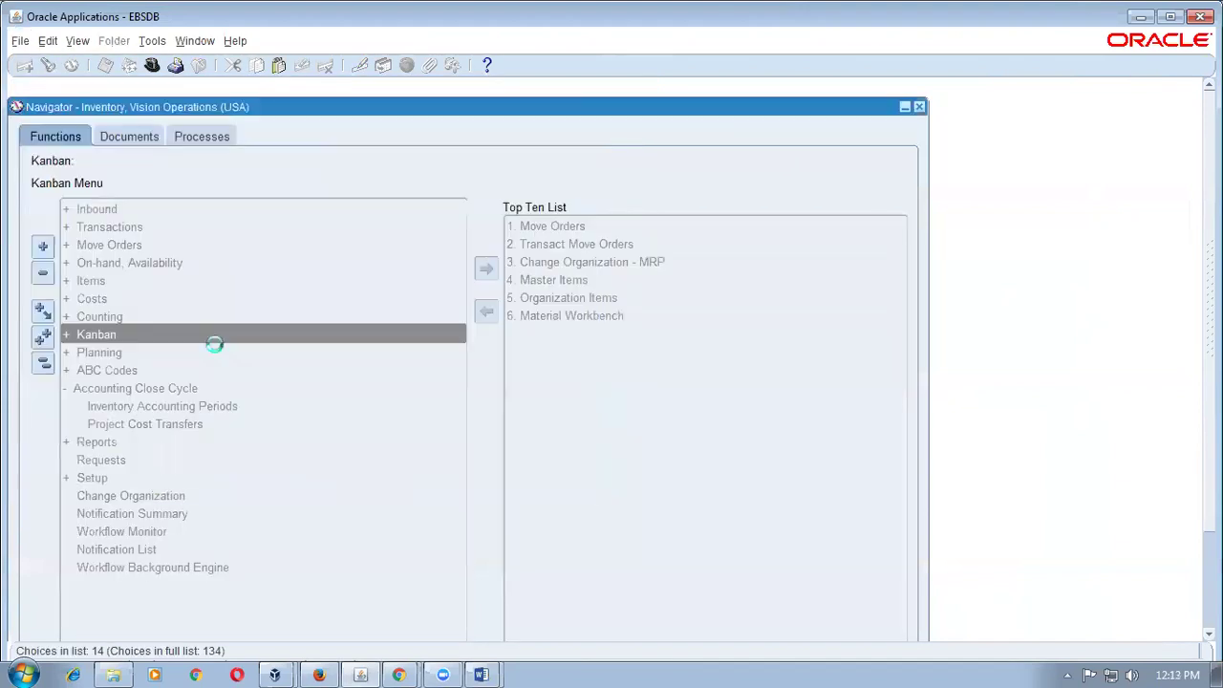
# - Return to the Inventory, Vision Operations (USA) responsibility and expand its Transactions functions
pyautogui.hotkey('alt', 'f')
pyautogui.press('r')
pyautogui.press('Down')
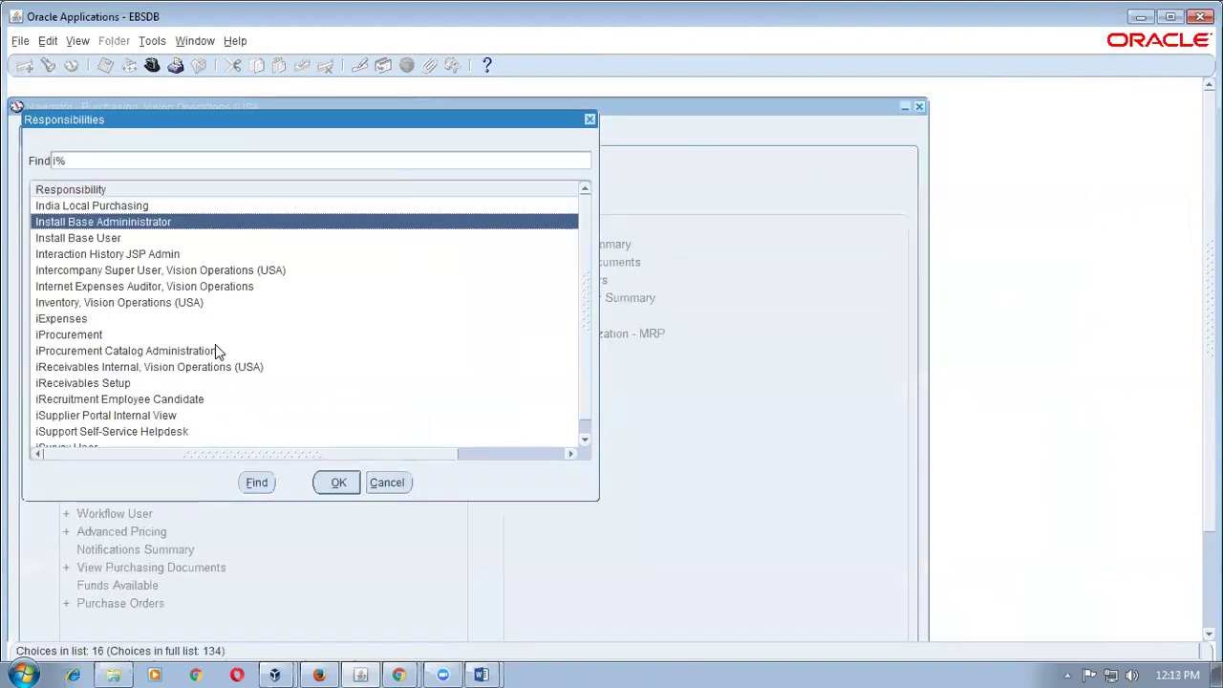
pyautogui.press('Down')
pyautogui.press('Down')
pyautogui.press('Down')
pyautogui.press('Down')
pyautogui.press('Down')
pyautogui.press('Return')
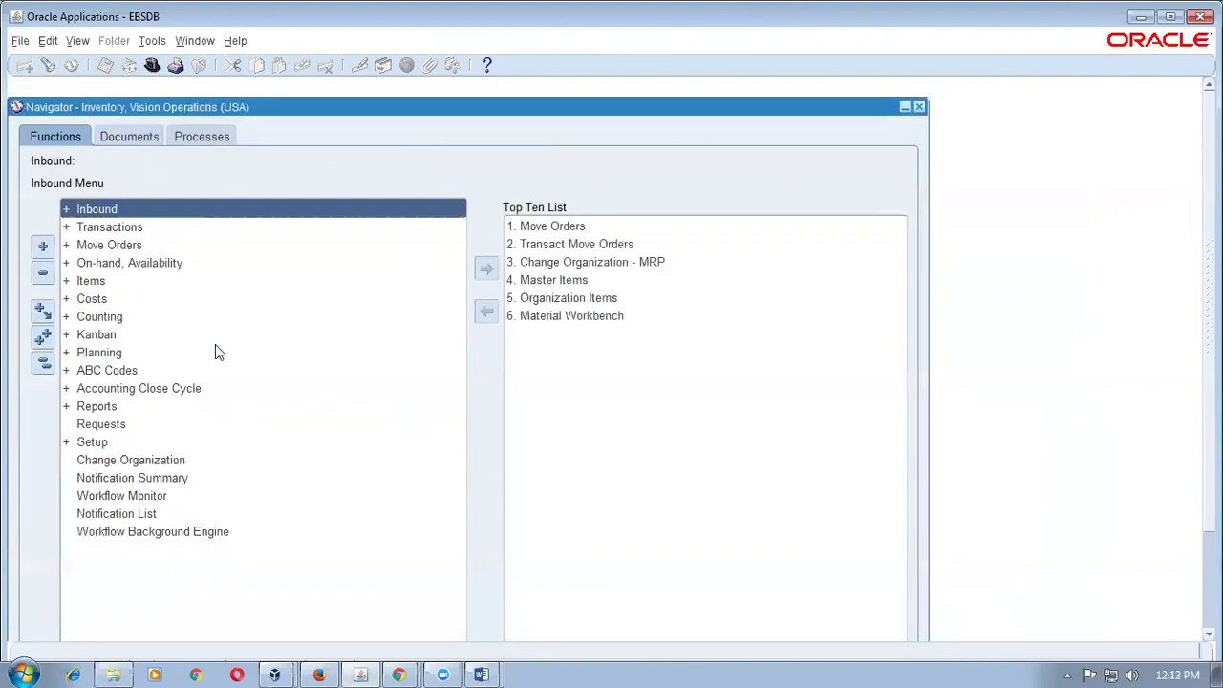
pyautogui.click(113, 229)
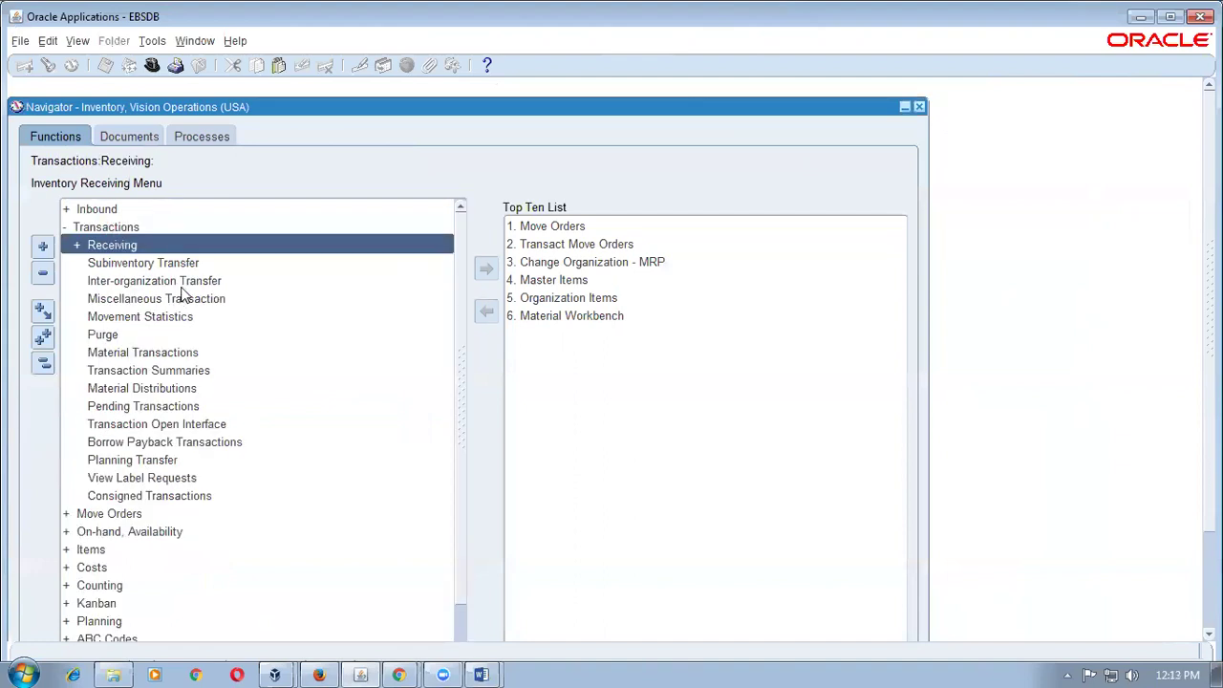
# - Open the Receipts function under Transactions, Receiving for organization M1
pyautogui.doubleClick(123, 245)
pyautogui.click(124, 263)
pyautogui.doubleClick(131, 262)
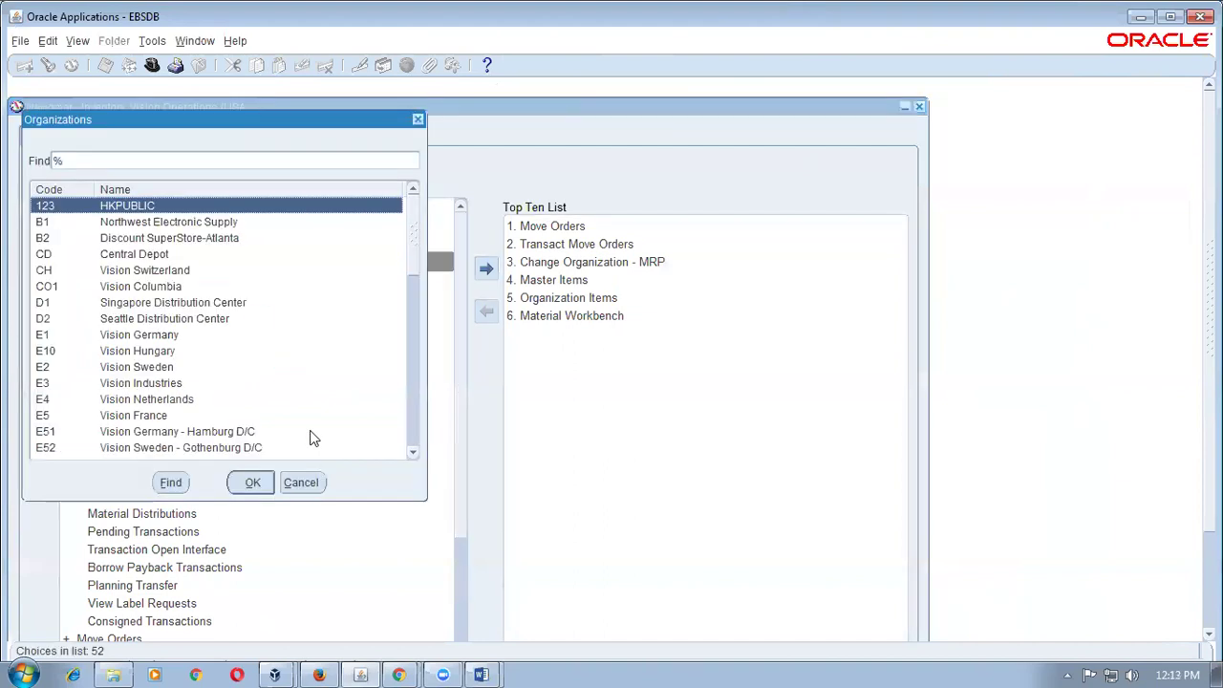
pyautogui.write('M1')
pyautogui.press('Return')
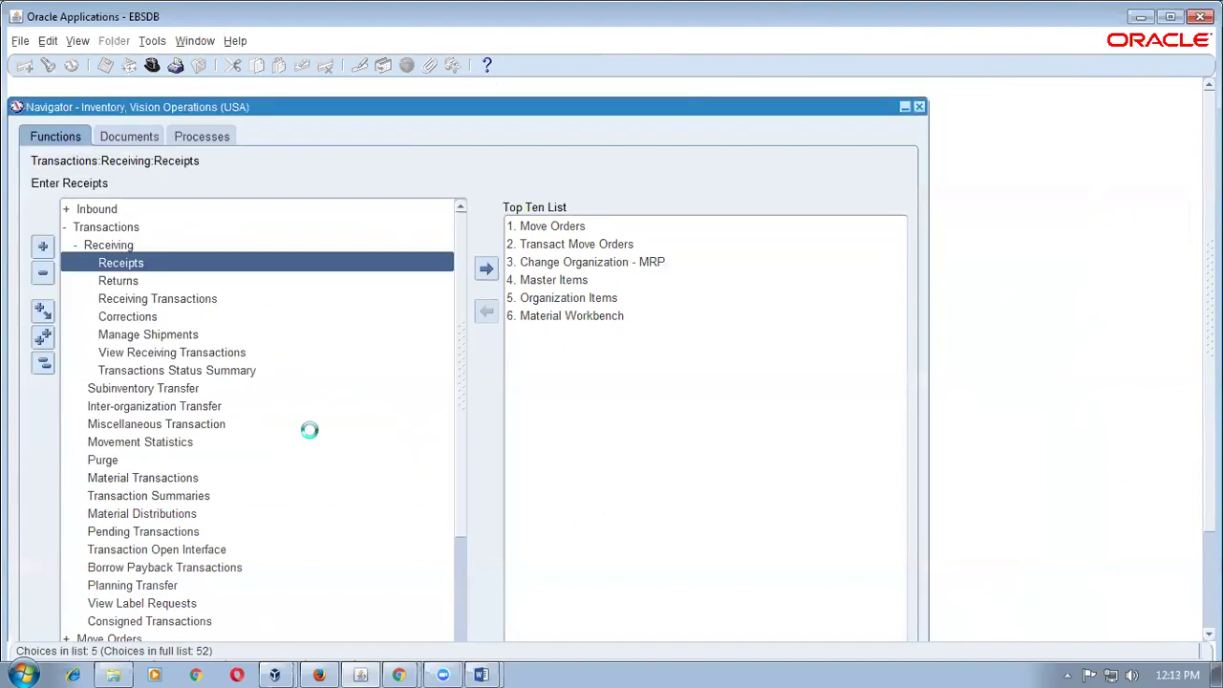
# - Find the expected receipts for shipment nana_101
pyautogui.click(499, 291)
pyautogui.write('nana_101')
pyautogui.press('Tab')
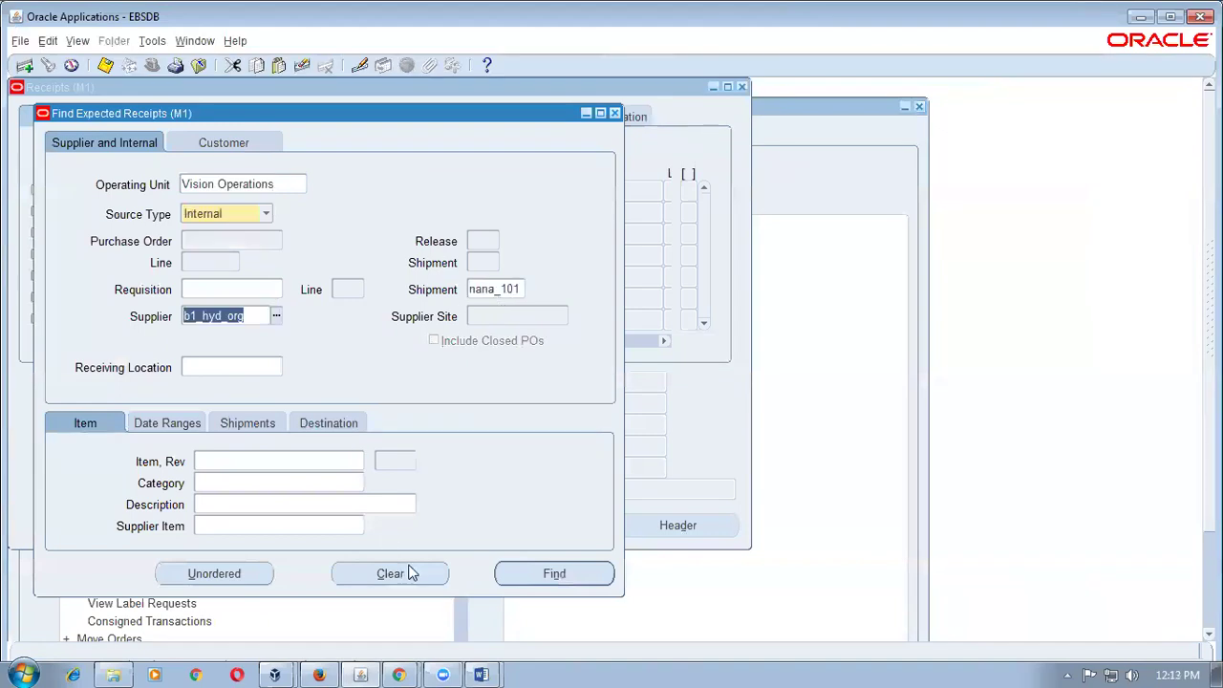
pyautogui.click(554, 574)
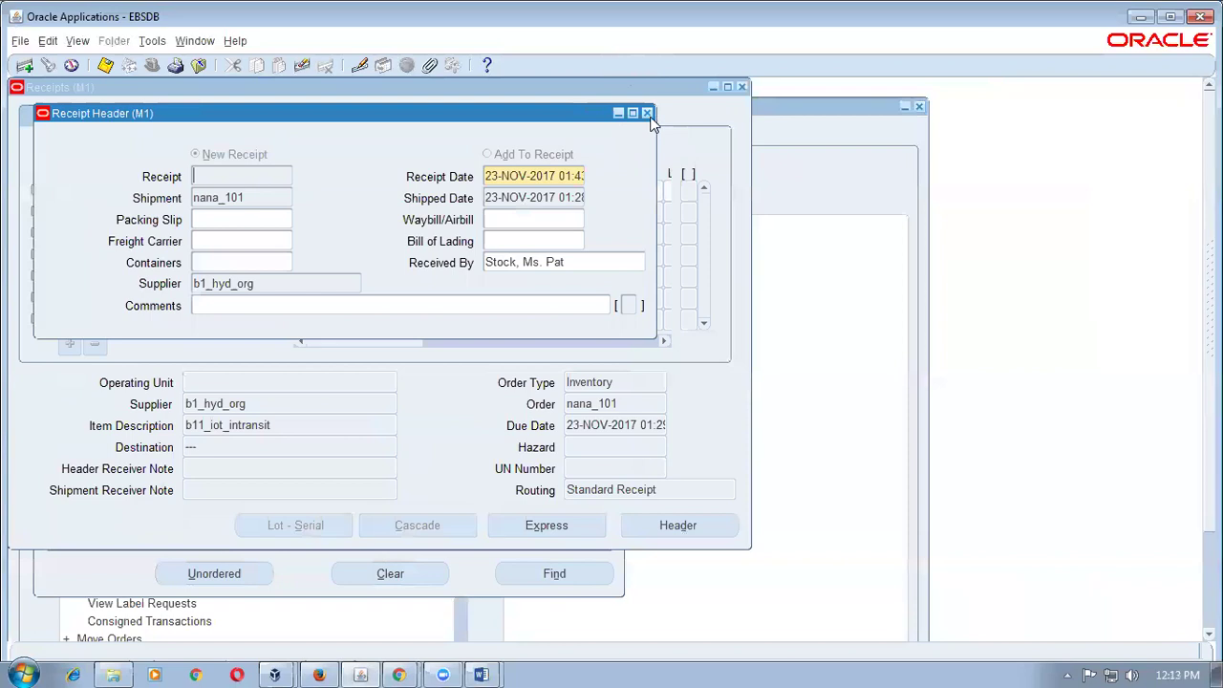
# - Dismiss the receipt header and receive the b11_iot_intransit line into location M1- Seattle Mfg
pyautogui.click(647, 114)
pyautogui.click(35, 190)
pyautogui.moveTo(368, 340); pyautogui.dragTo(446, 351)
pyautogui.click(478, 192)
pyautogui.write('M1')
pyautogui.press('Tab')
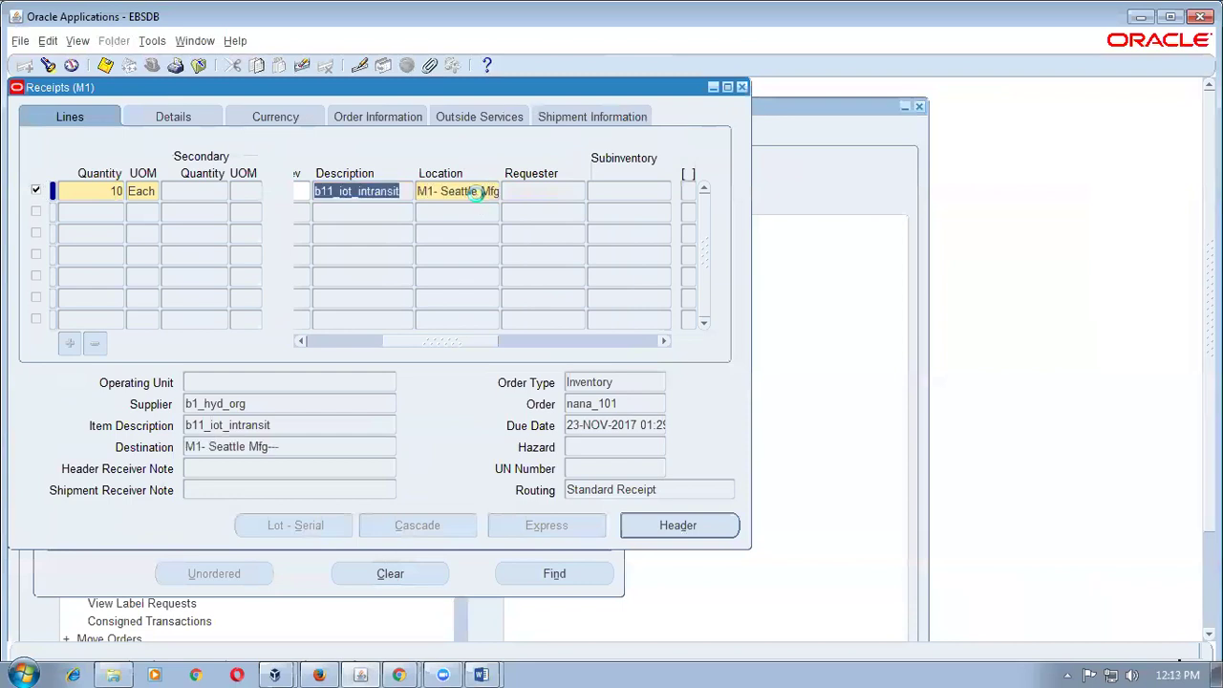
# - Open the concurrent requests list and refresh it to check the Receiving Transaction Processor's phase
pyautogui.hotkey('alt', 'v')
pyautogui.press('q')
pyautogui.press('Return')
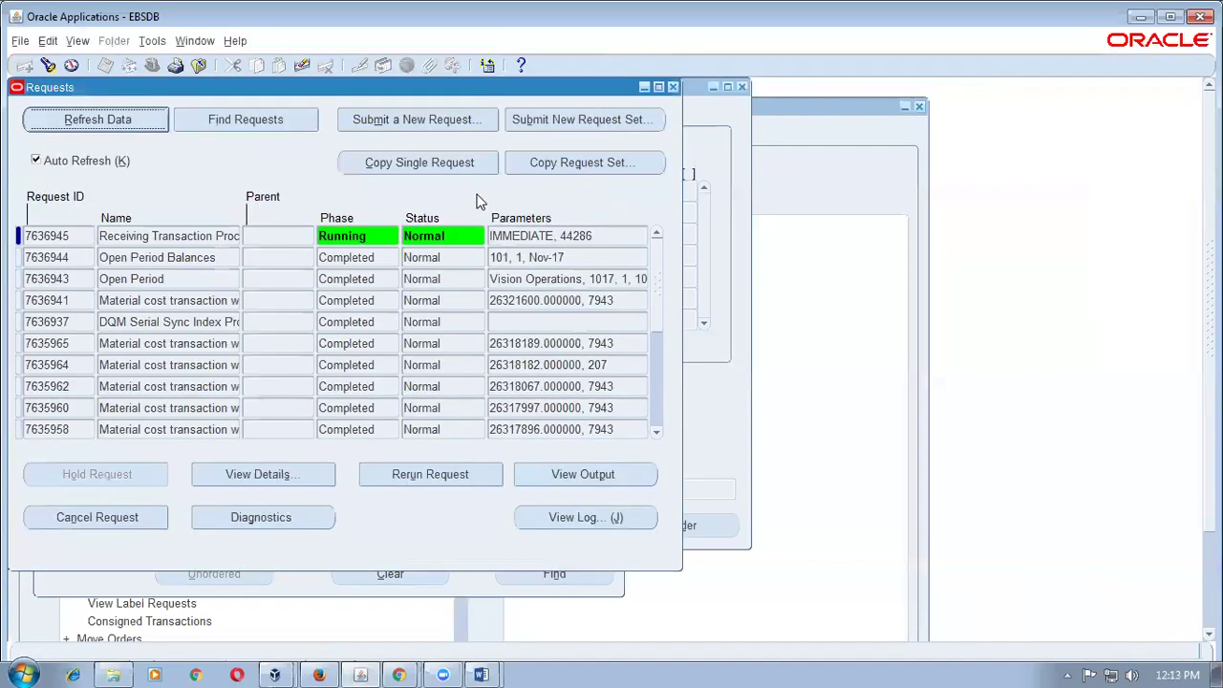
pyautogui.click(215, 238)
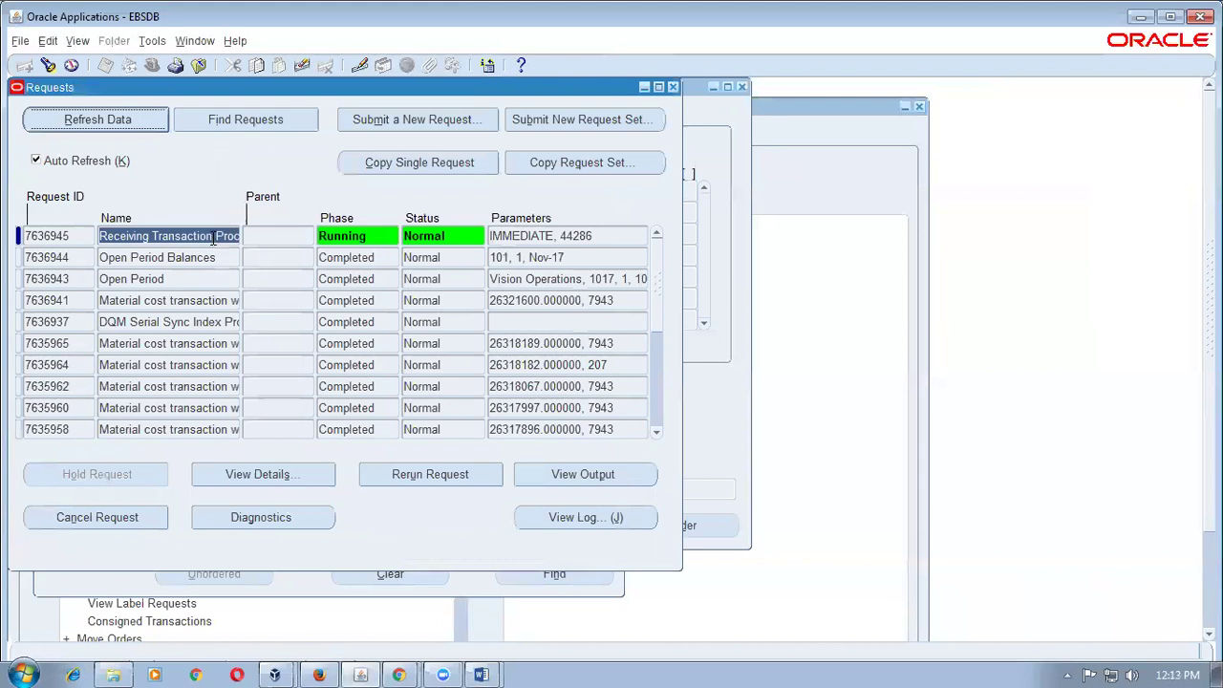
pyautogui.click(121, 123)
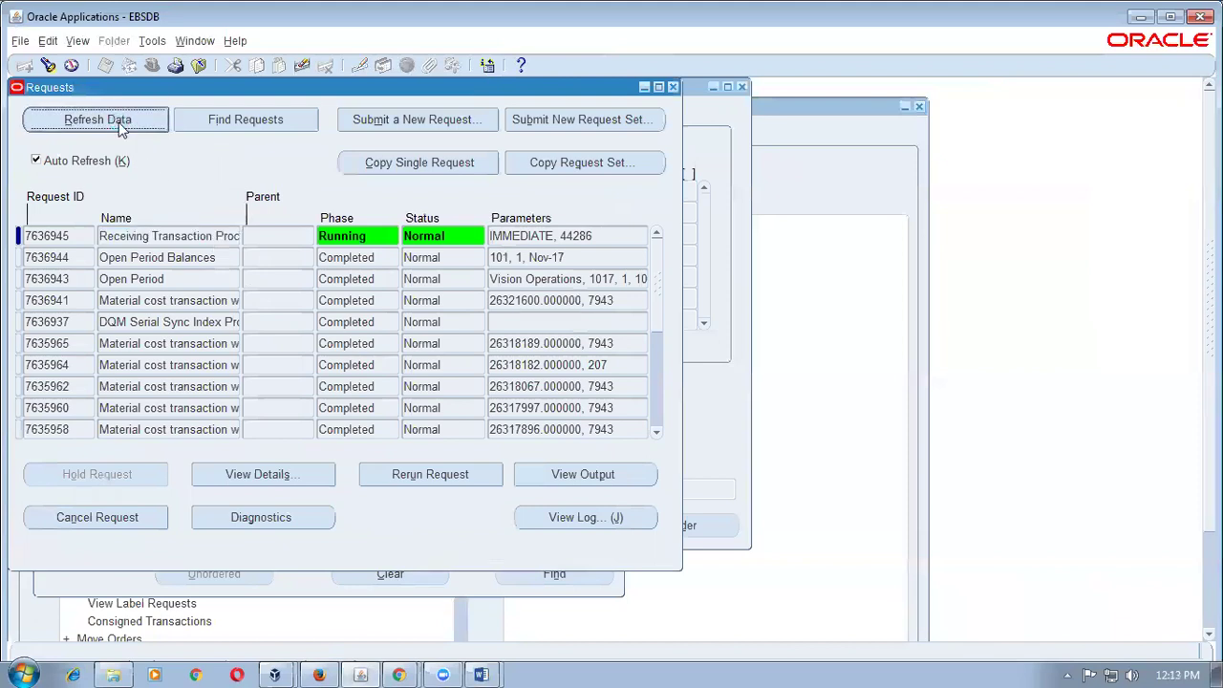
pyautogui.click(121, 123)
pyautogui.click(121, 122)
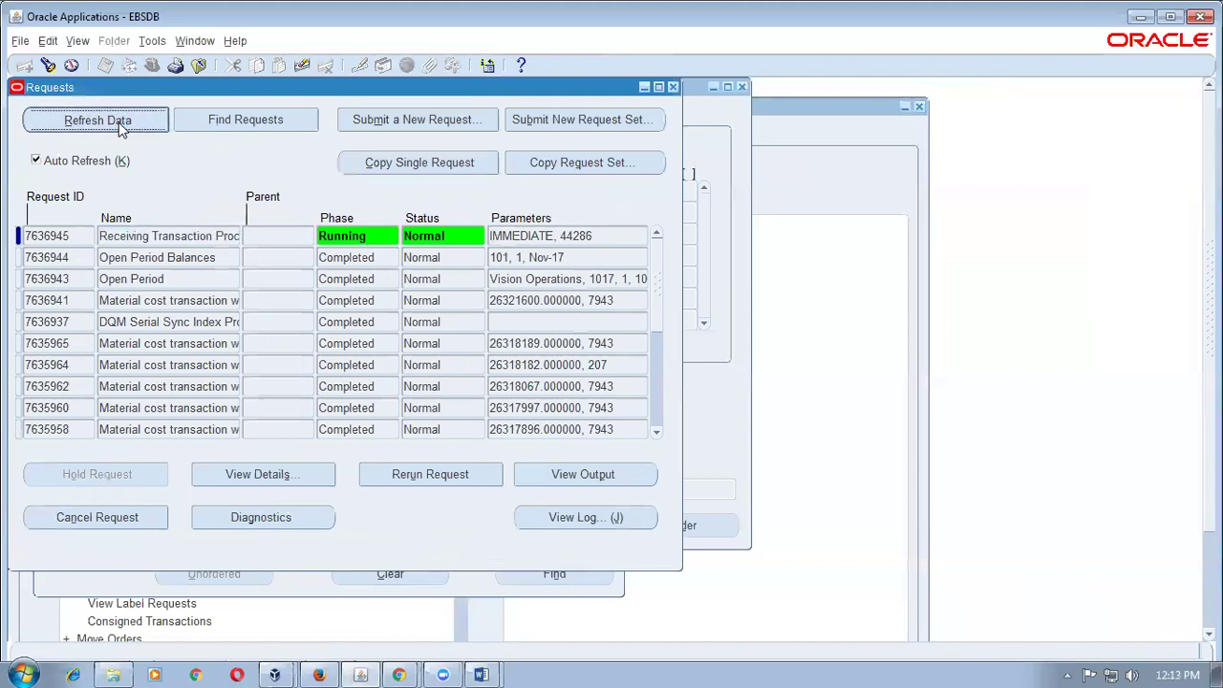
# - Switch to the IOT_Intransit Word document, point out Org 012 and its receiving gate, and return to Oracle Applications
pyautogui.hotkey('alt', 'Tab')
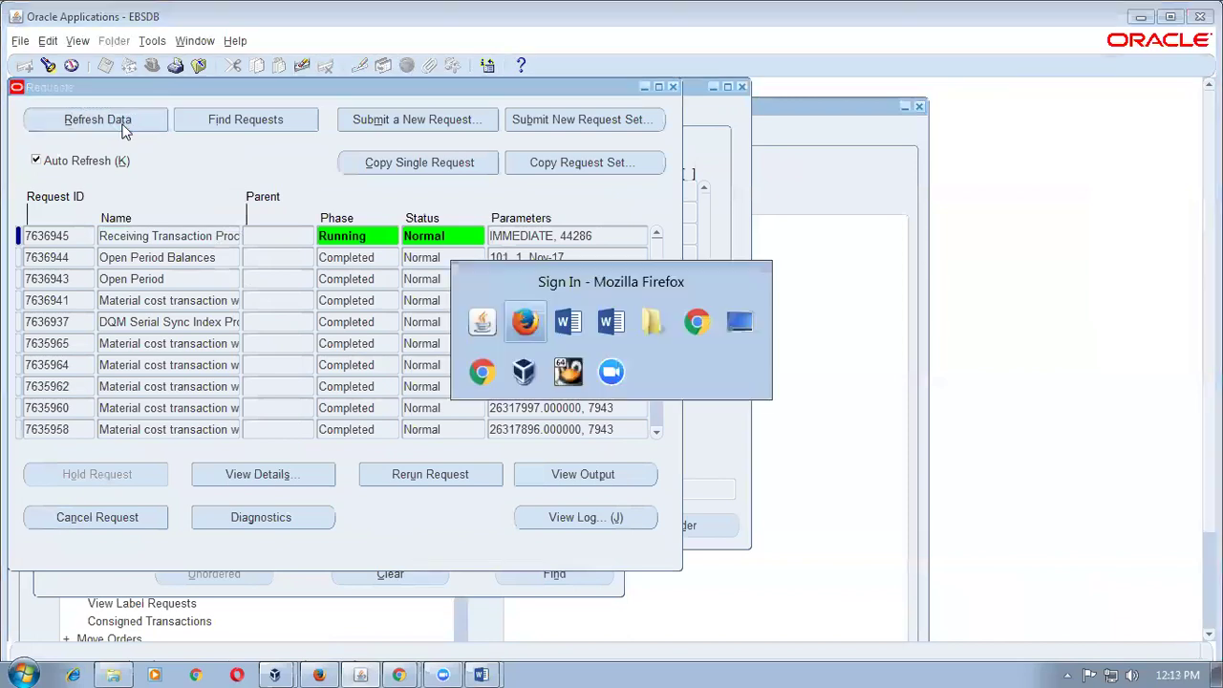
pyautogui.press('Tab')
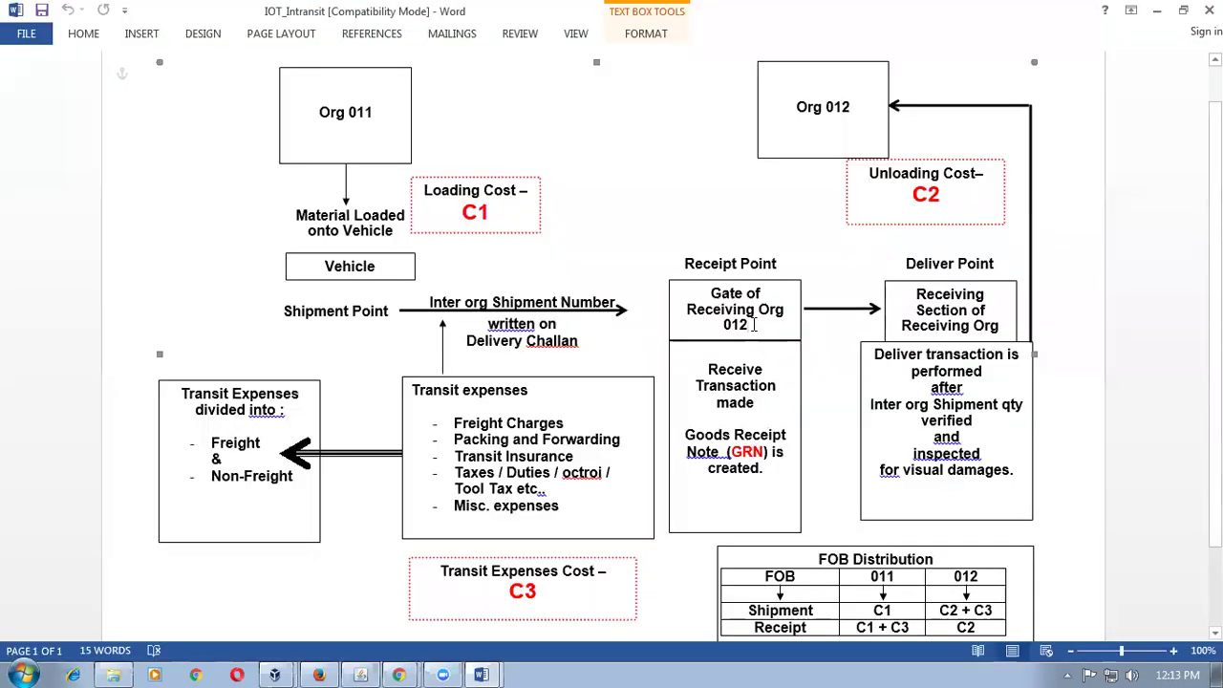
pyautogui.moveTo(800, 107); pyautogui.dragTo(840, 110)
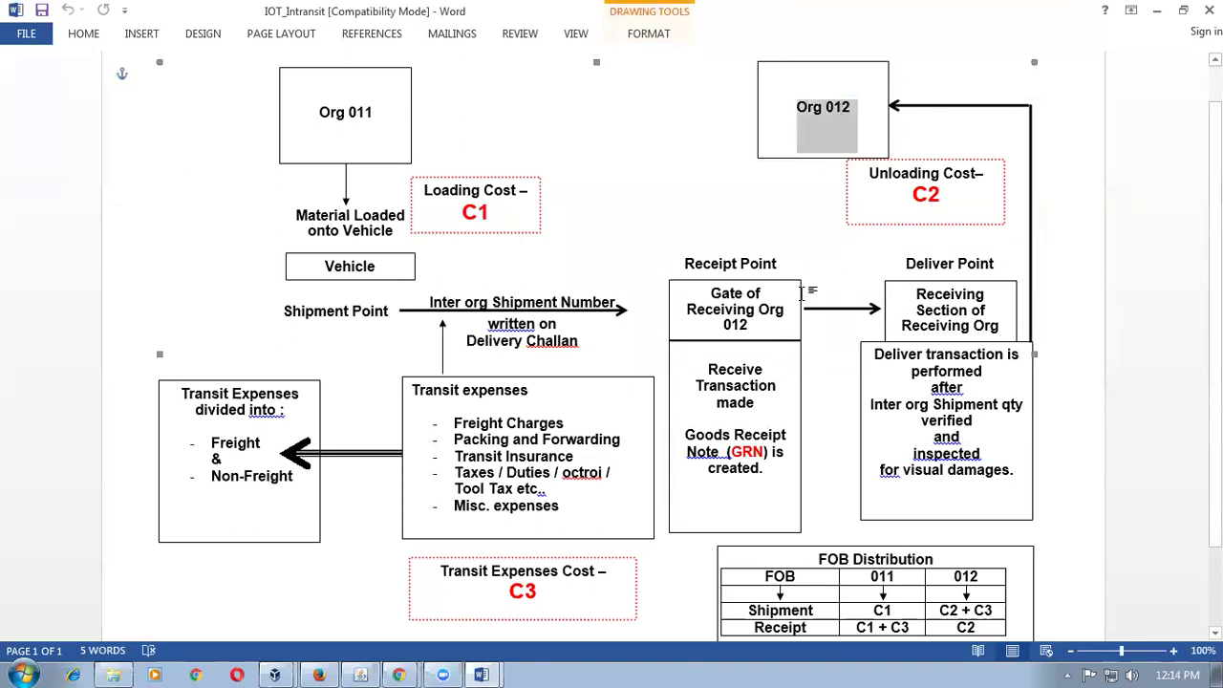
pyautogui.click(741, 315)
pyautogui.hotkey('alt', 'Tab')
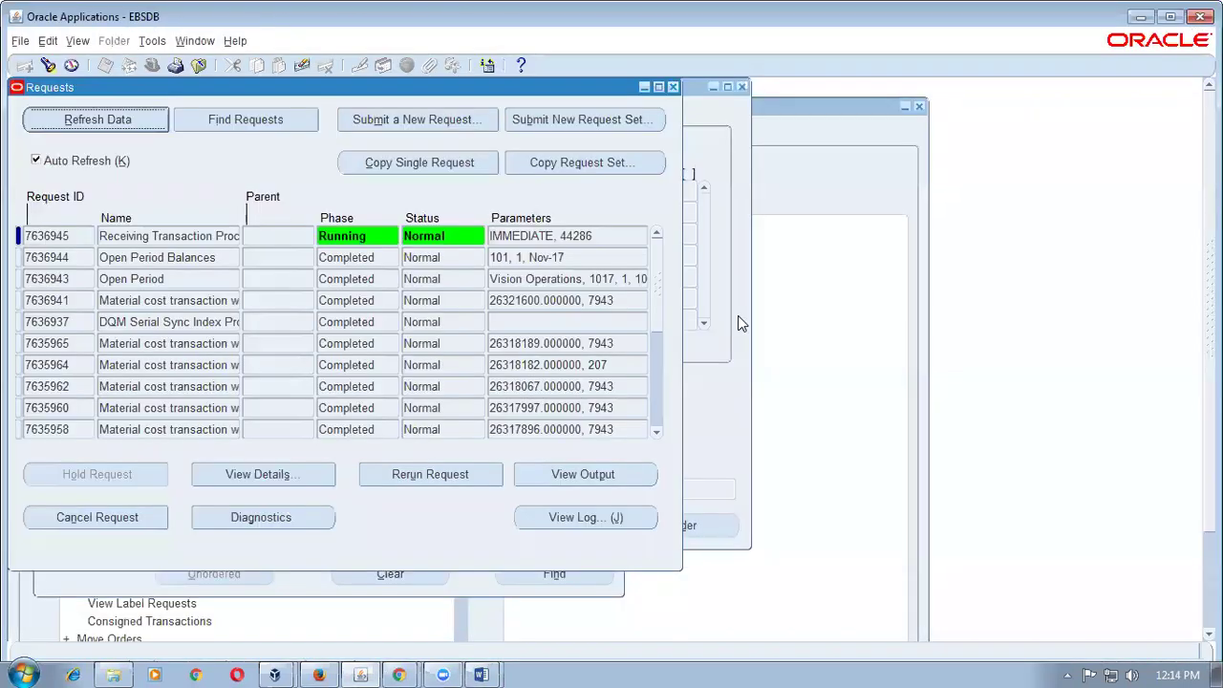
# - Refresh the requests, check the Receiving Transaction Processor and Pay On Receipt entries, and close the Requests window
pyautogui.click(96, 122)
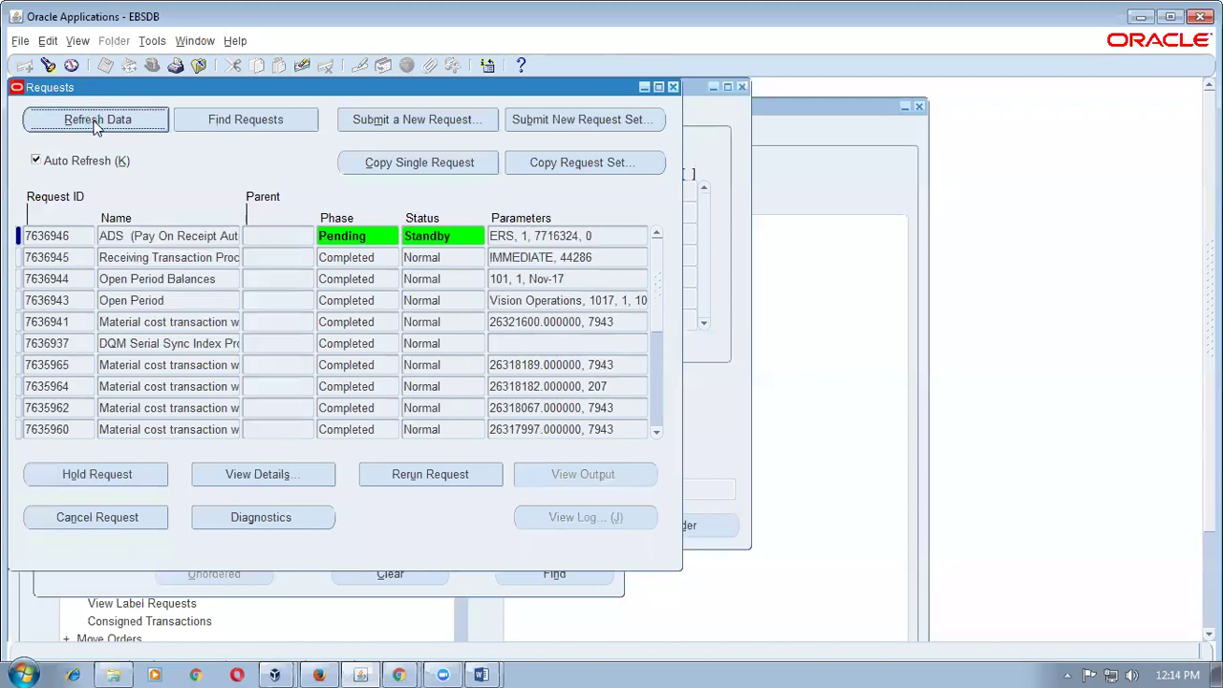
pyautogui.click(170, 258)
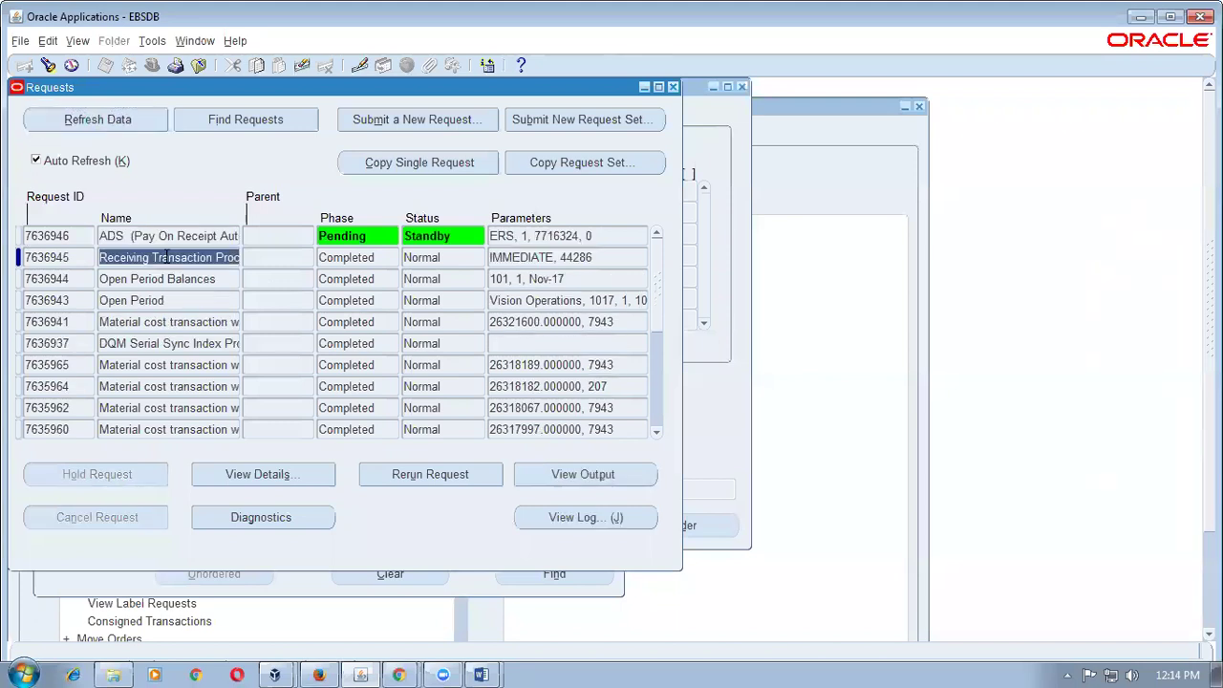
pyautogui.click(170, 235)
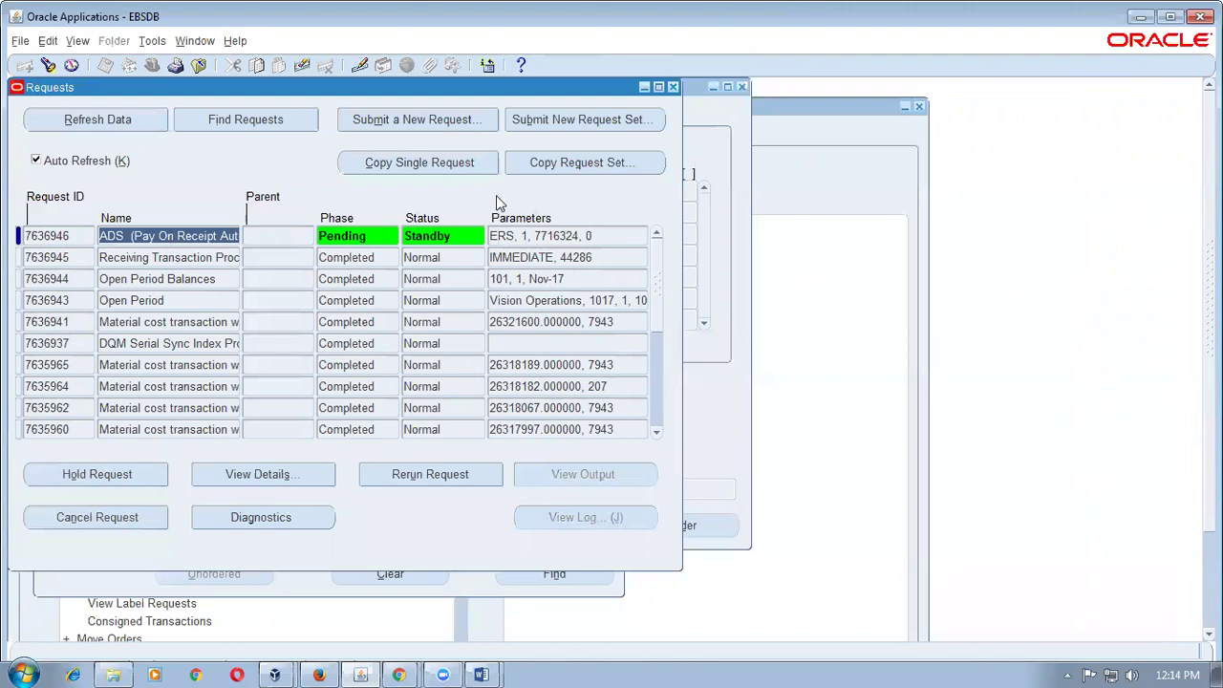
pyautogui.click(672, 87)
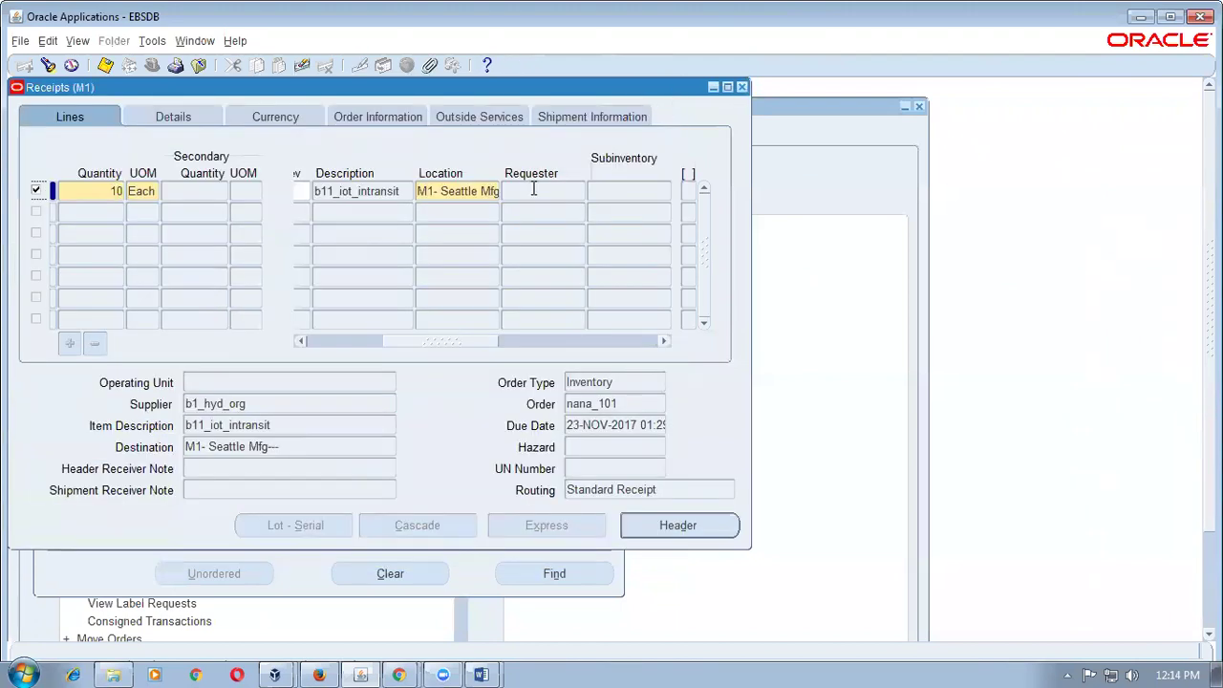
# - Open the receipt header to read the receipt number, then close the header and the Receipts form
pyautogui.click(669, 529)
pyautogui.click(243, 178)
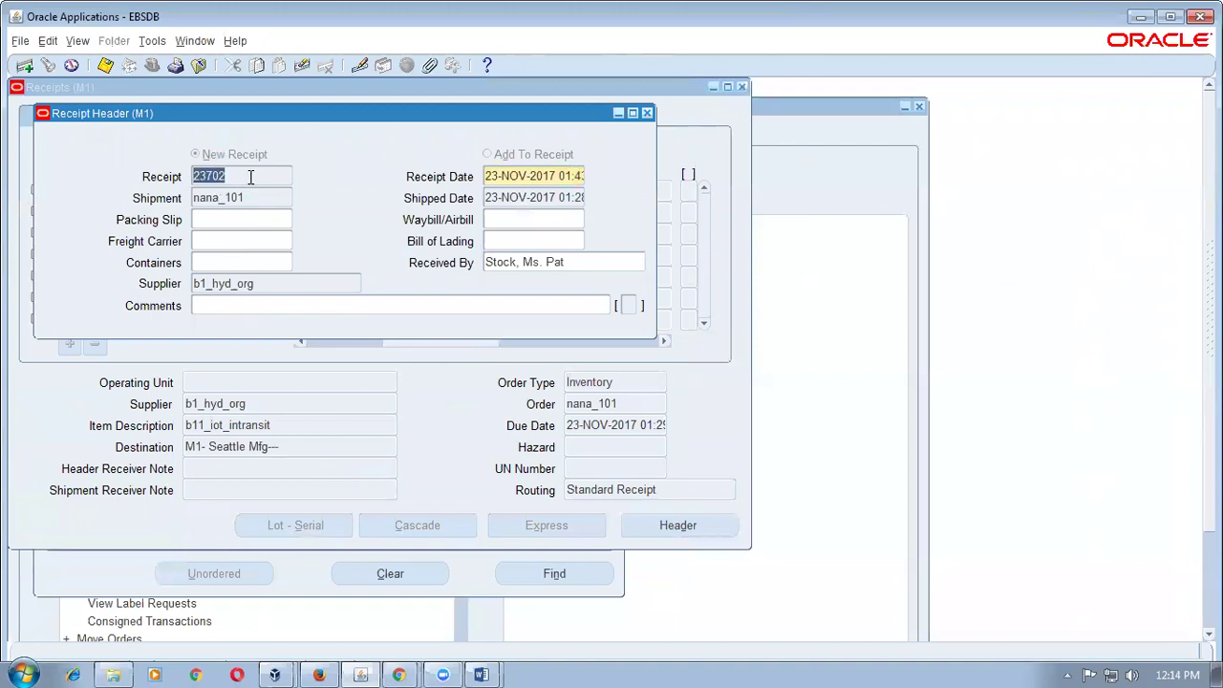
pyautogui.click(647, 112)
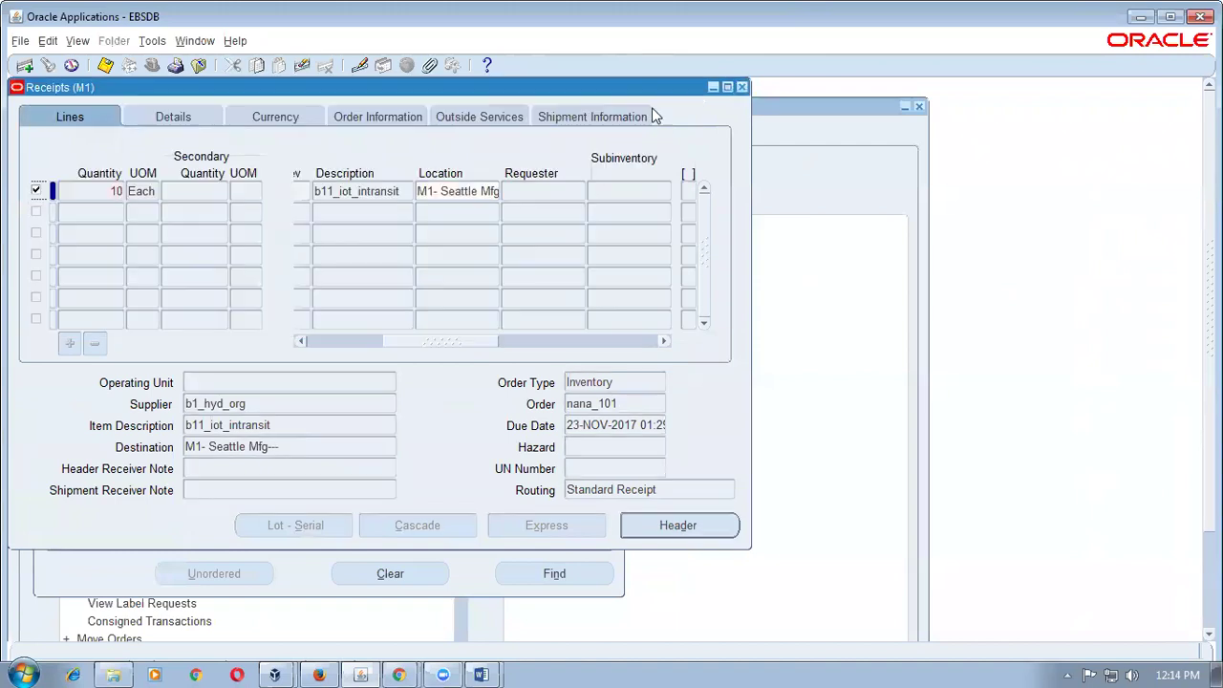
pyautogui.click(741, 88)
# - Collapse the function tree and open the On-hand Quantity query under On-hand, Availability
pyautogui.click(45, 367)
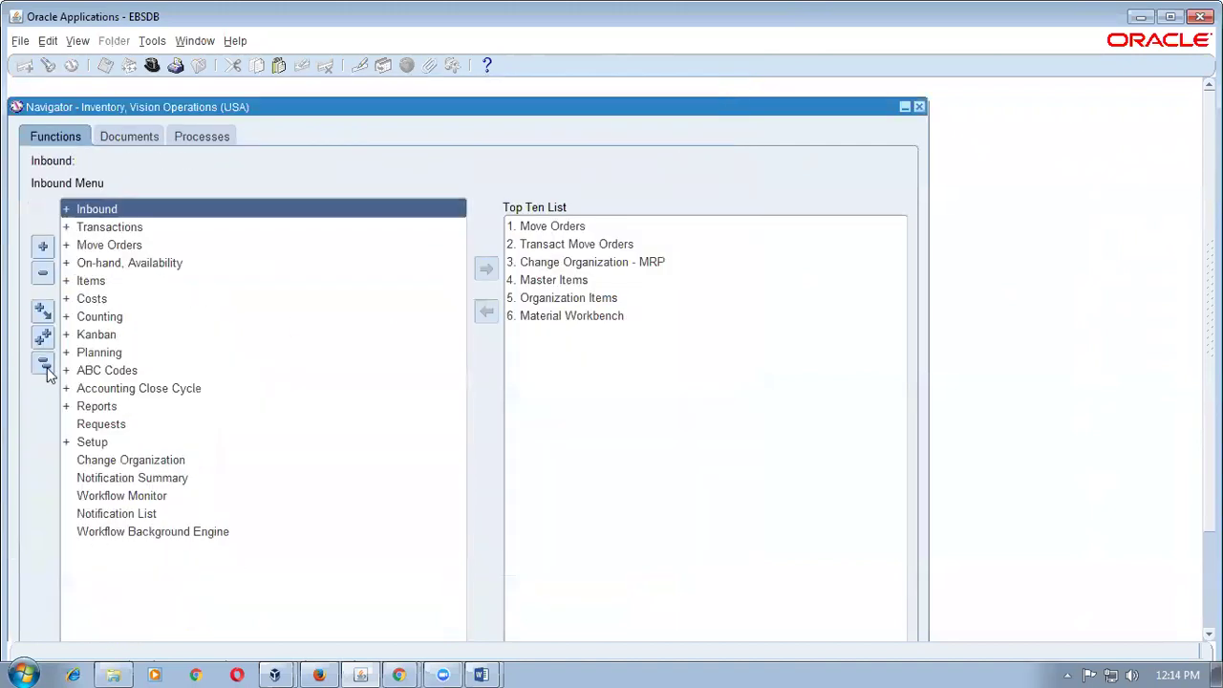
pyautogui.doubleClick(168, 264)
pyautogui.doubleClick(170, 279)
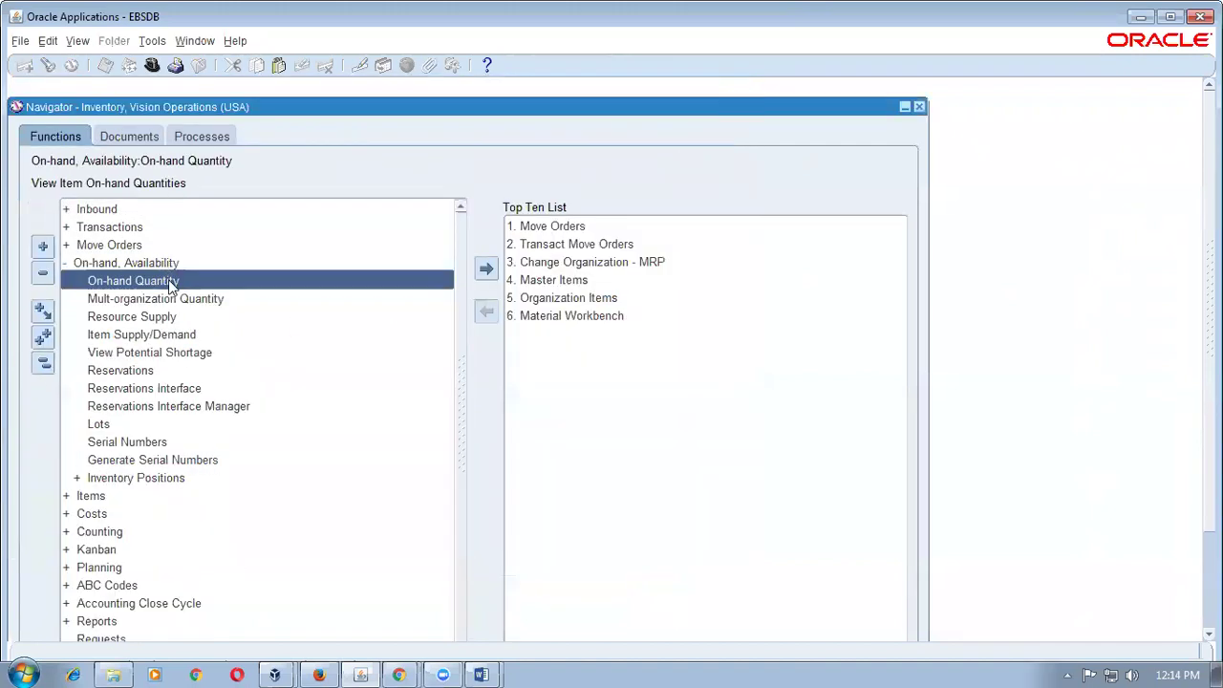
pyautogui.click(258, 406)
pyautogui.write('23702')
pyautogui.press('BackSpace')
pyautogui.press('BackSpace')
pyautogui.press('BackSpace')
pyautogui.press('BackSpace')
pyautogui.press('BackSpace')
# - Query the on-hand quantity of item b11_iot_intransit in M1, using b1%iot% to find it, and close the Material Workbench
pyautogui.write('b1%iot%')
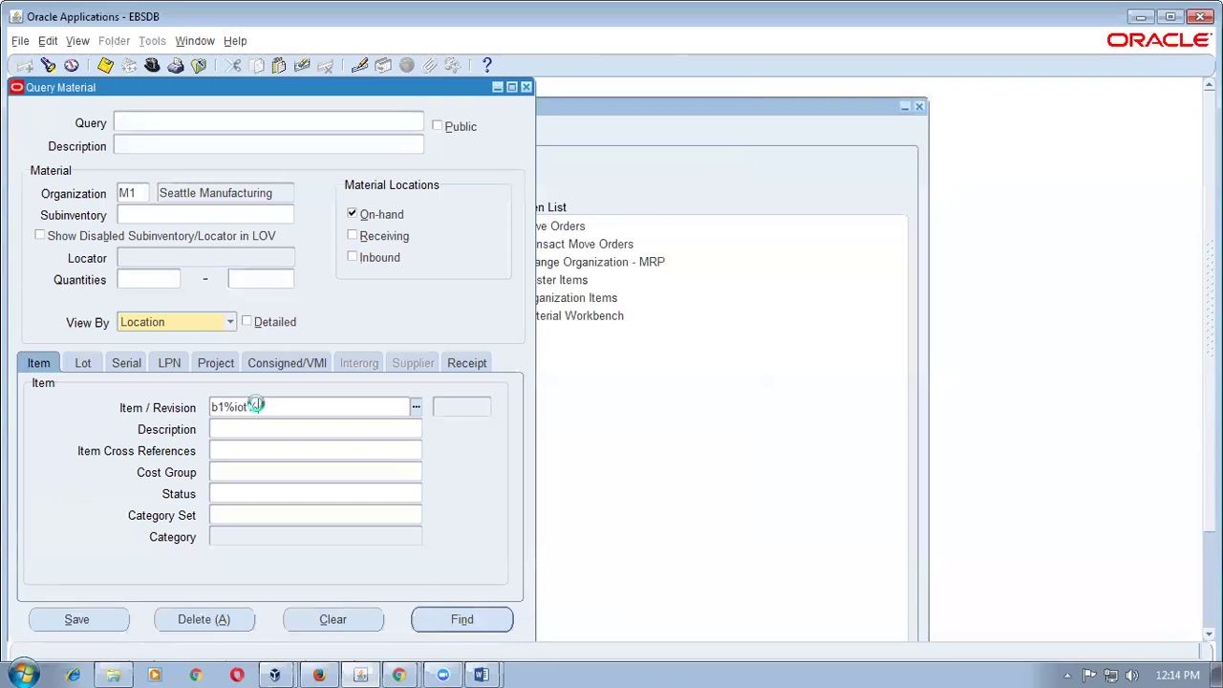
pyautogui.press('Tab')
pyautogui.press('Down')
pyautogui.press('Return')
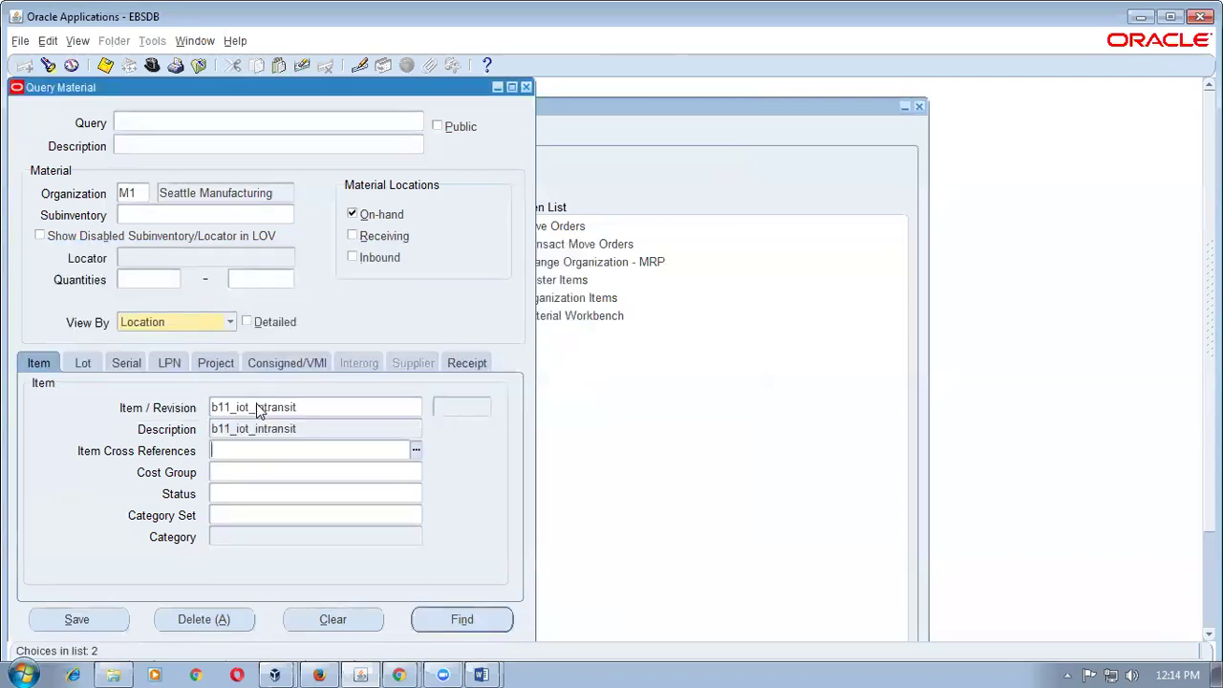
pyautogui.press('Return')
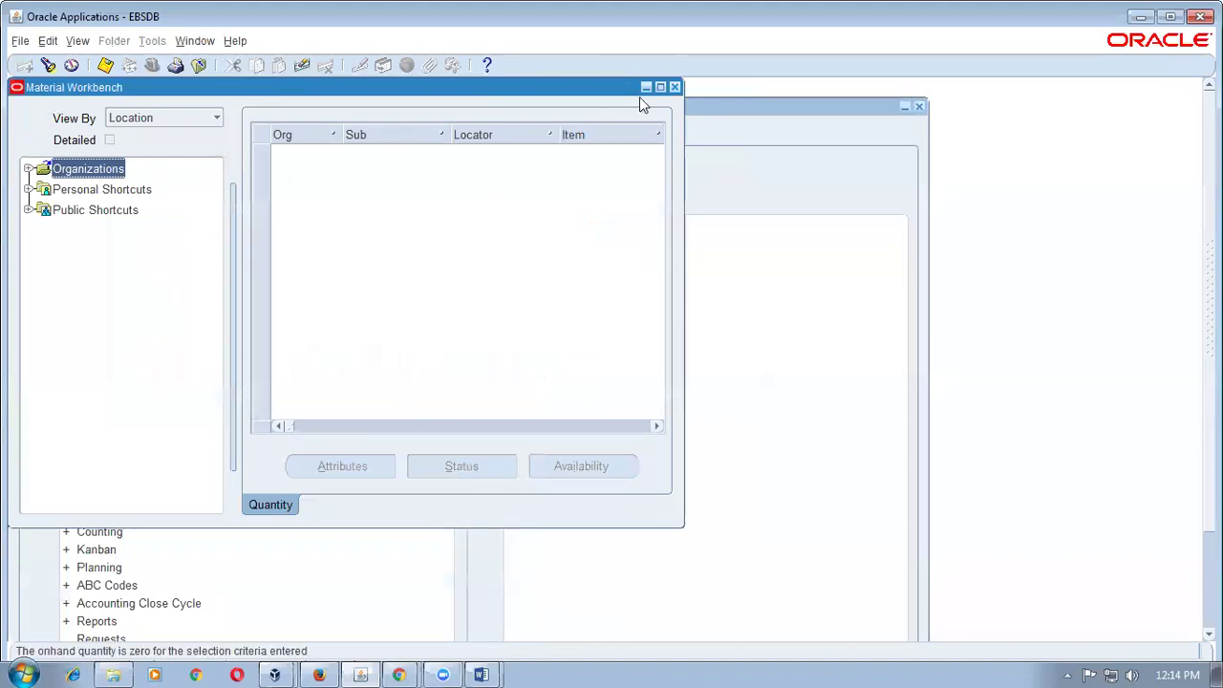
pyautogui.click(676, 88)
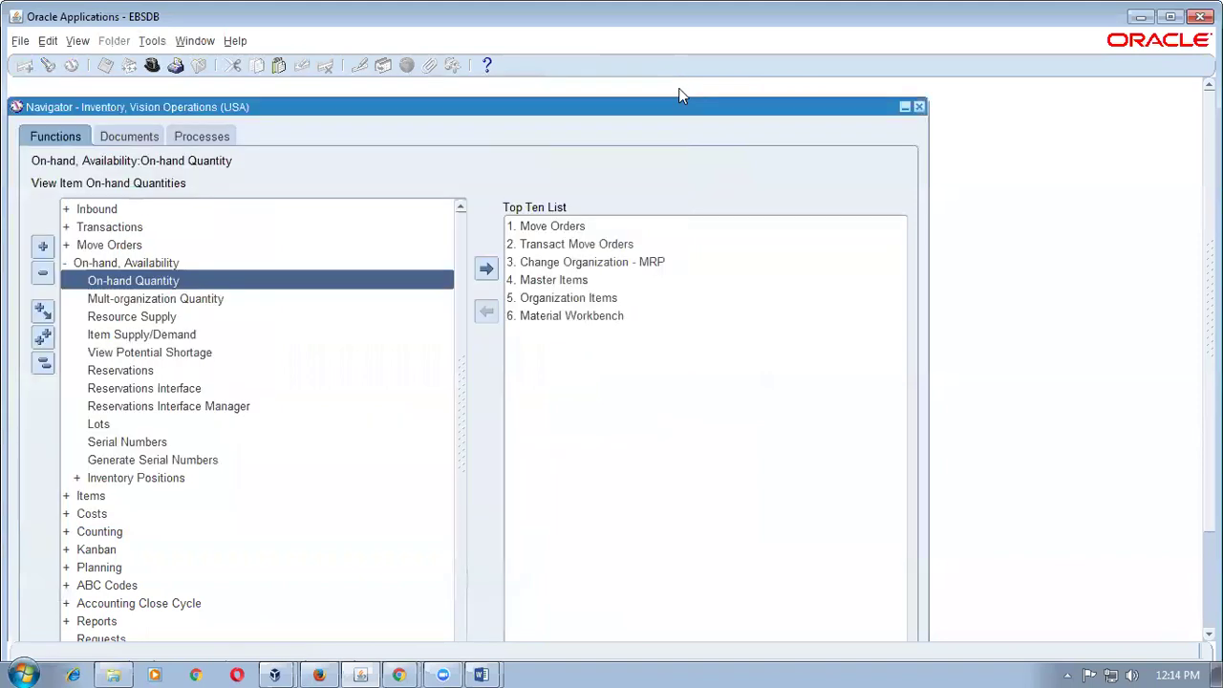
# - Collapse the function tree and open View Receiving Transactions under Transactions, Receiving
pyautogui.click(44, 363)
pyautogui.doubleClick(140, 226)
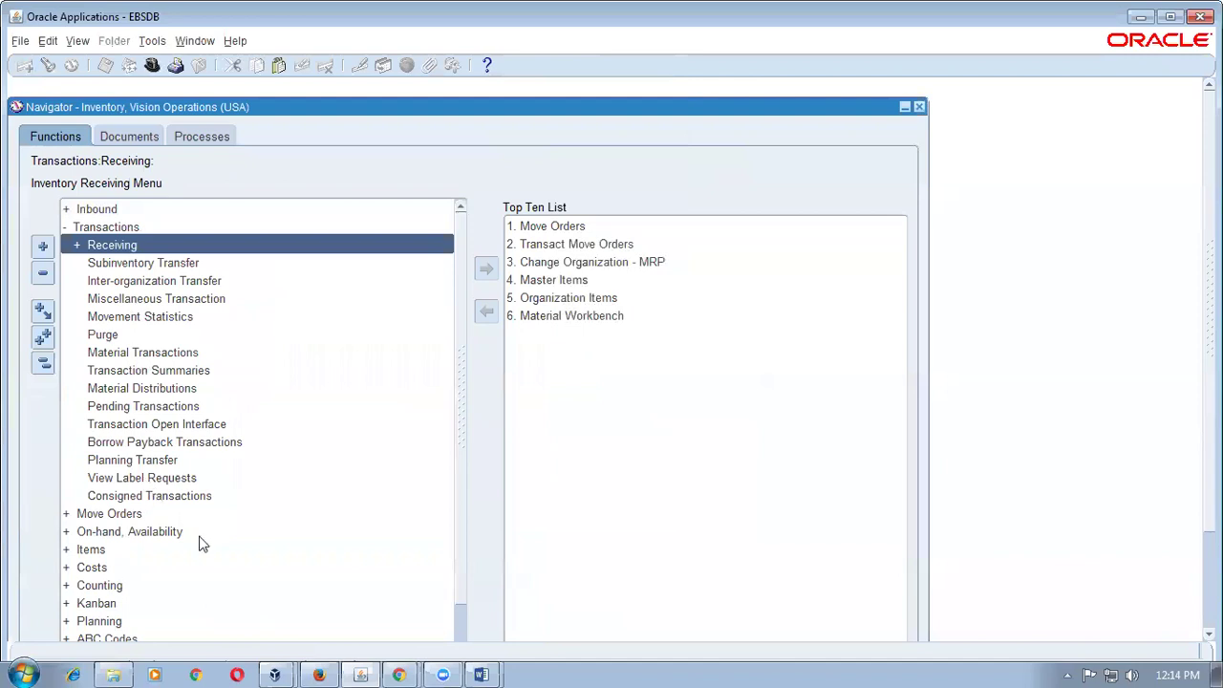
pyautogui.doubleClick(135, 246)
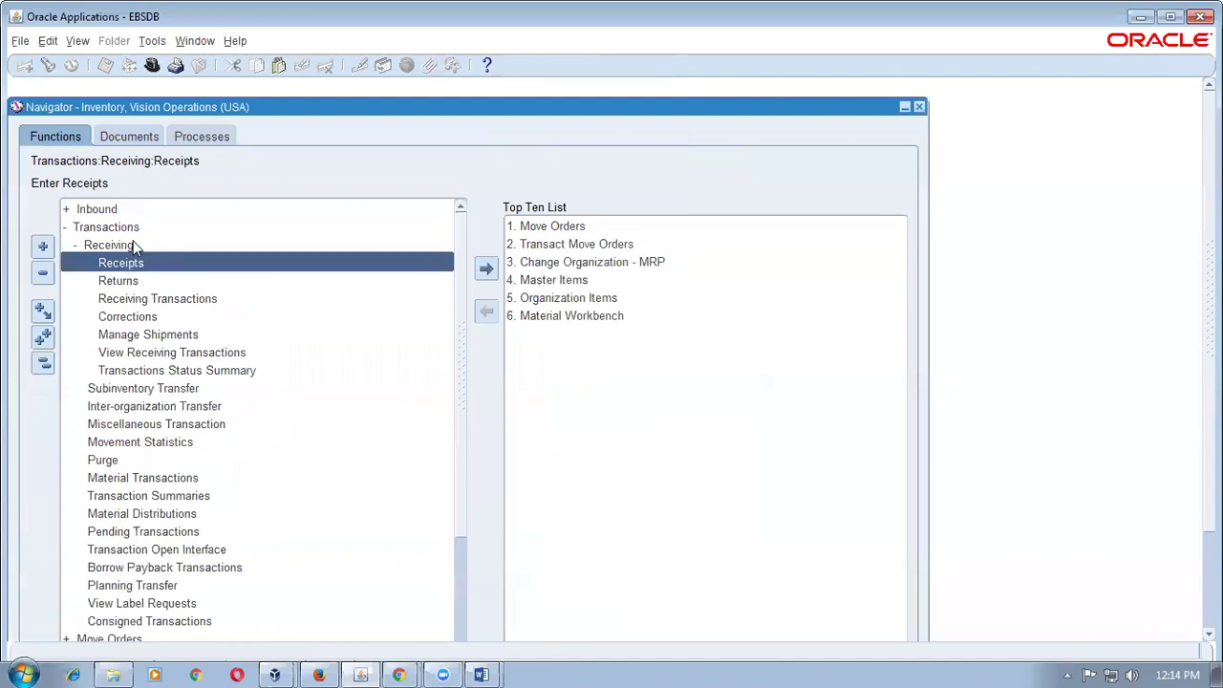
pyautogui.click(151, 351)
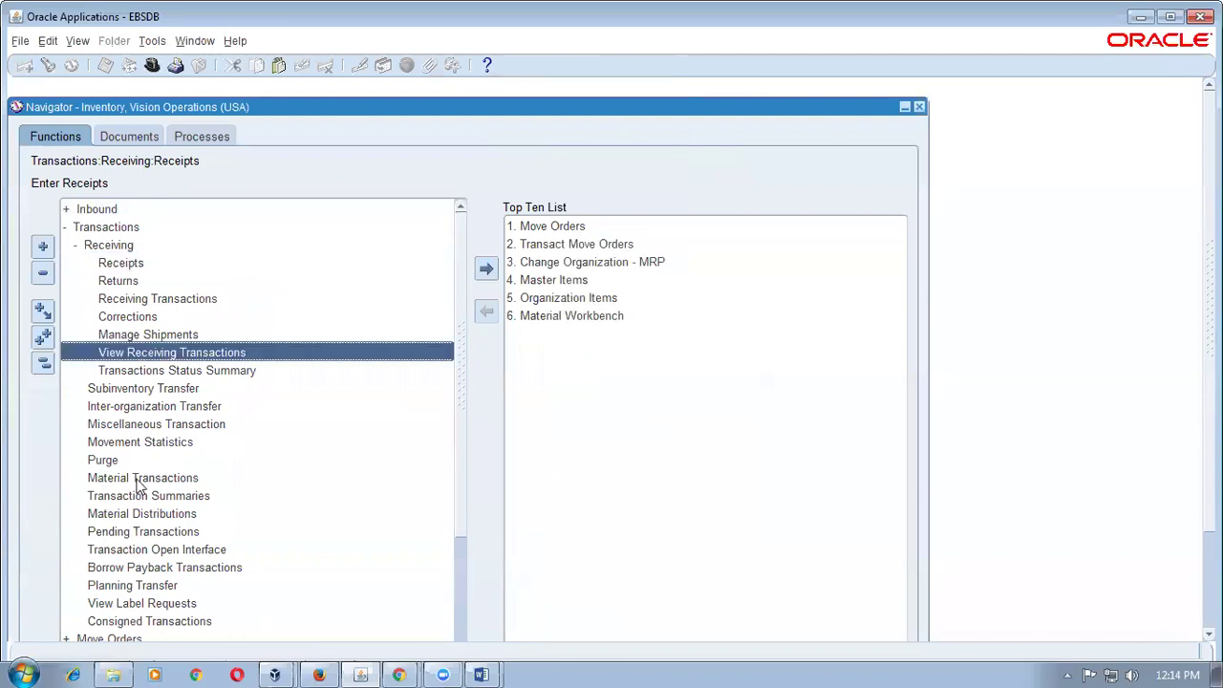
pyautogui.doubleClick(189, 352)
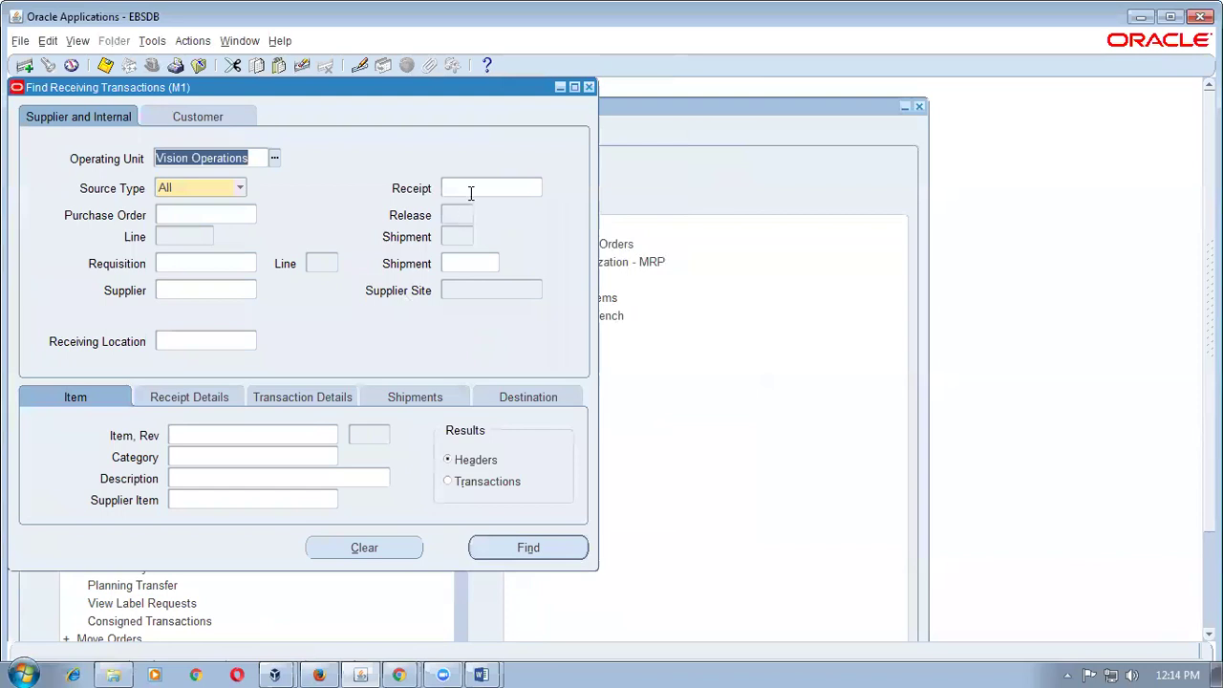
# - Find receipt 23702, open its transaction summary, and check the destination of the Receive transaction
pyautogui.click(470, 189)
pyautogui.write('23702')
pyautogui.press('Tab')
pyautogui.press('Return')
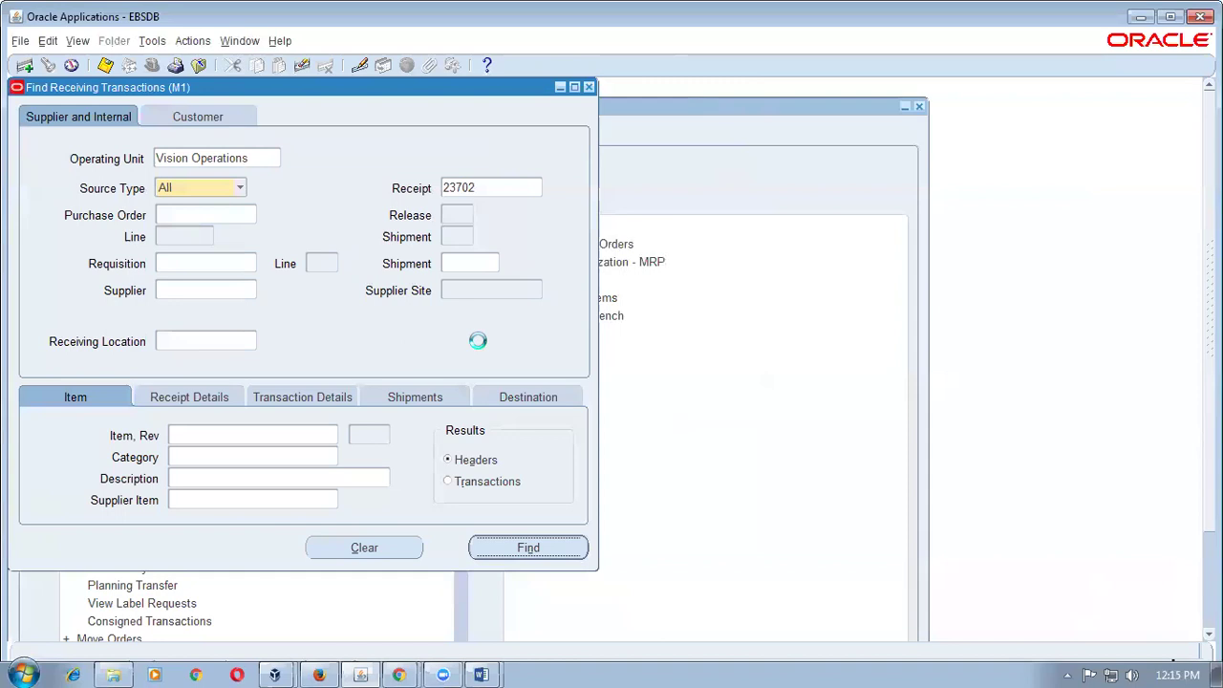
pyautogui.click(609, 459)
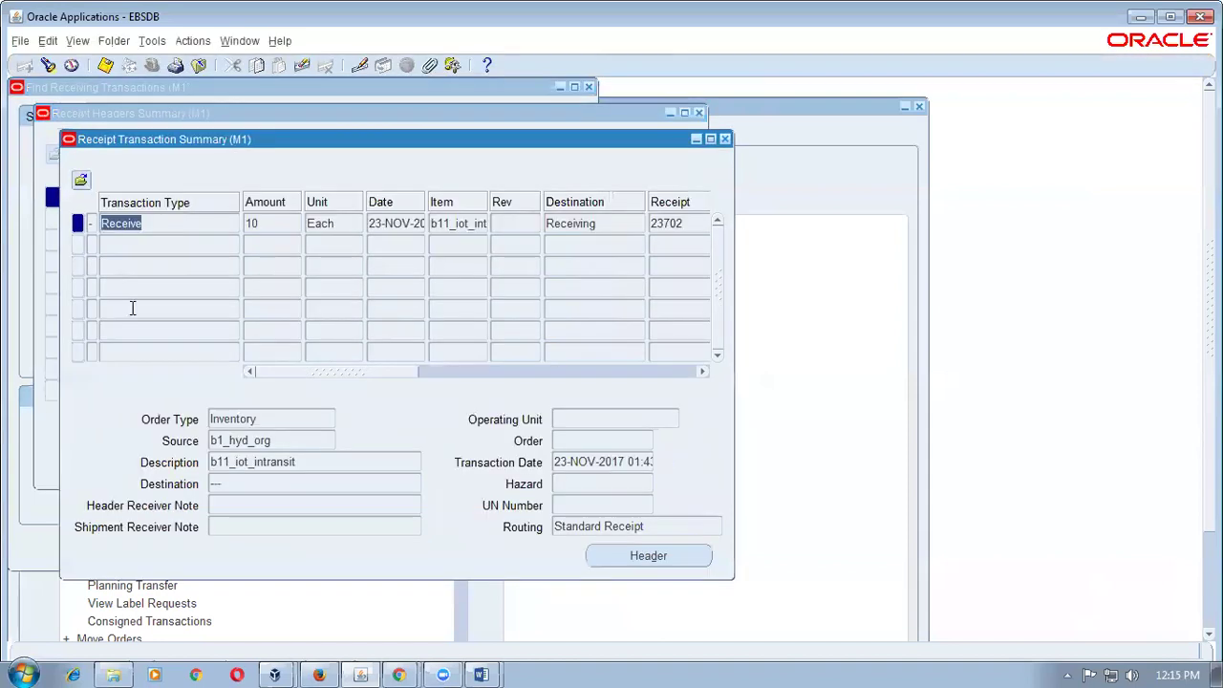
pyautogui.click(588, 224)
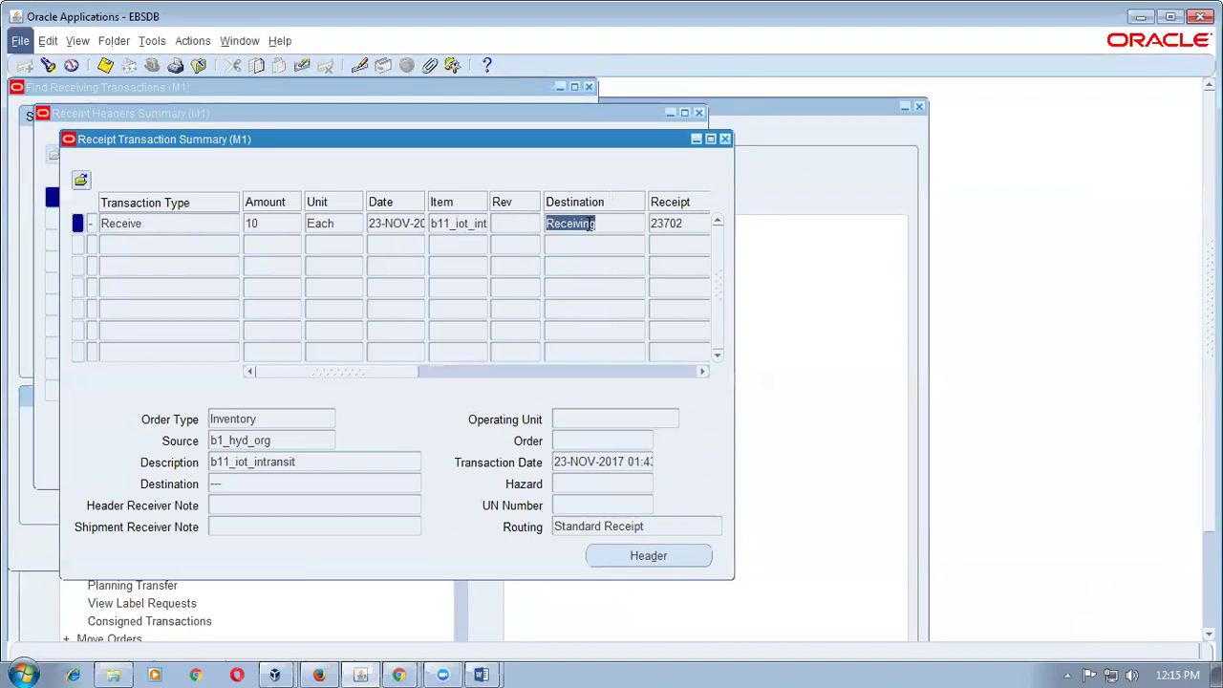
# - Switch to the IOT_Intransit Word document and examine the deliver transaction description under Deliver Point
pyautogui.hotkey('alt', 'Tab')
pyautogui.hotkey('alt', 'Tab')
pyautogui.hotkey('alt', 'shift', 'Tab')
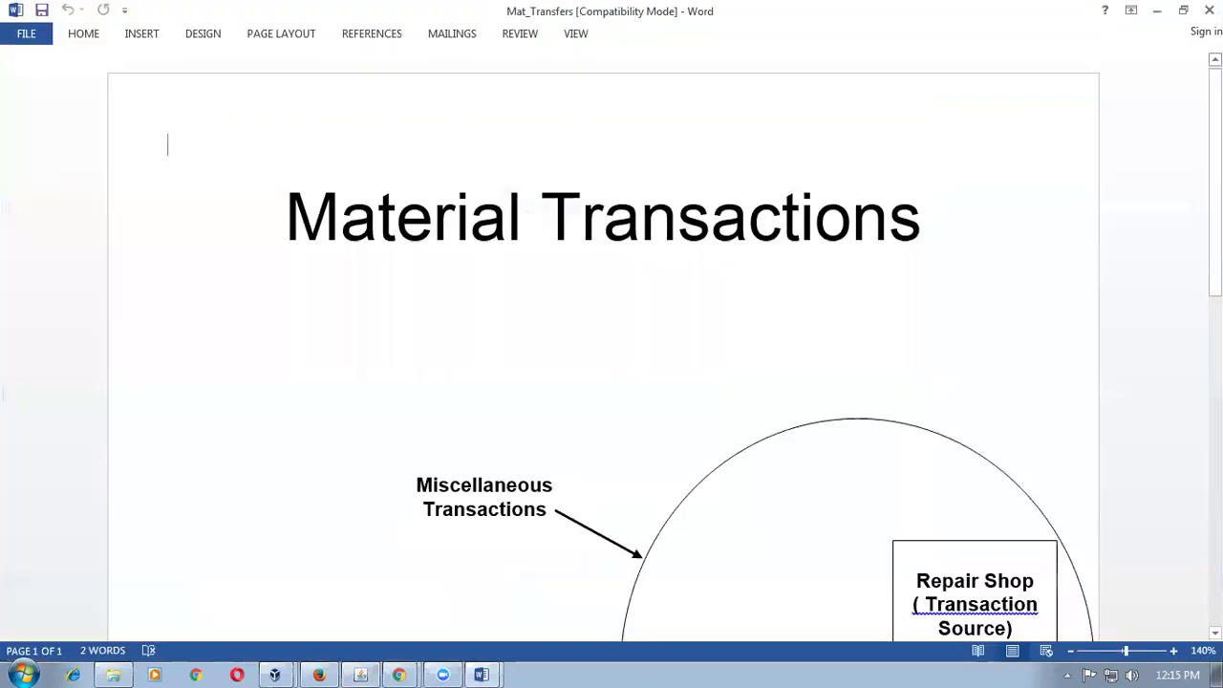
pyautogui.hotkey('alt', 'Tab')
pyautogui.hotkey('alt', 'Tab')
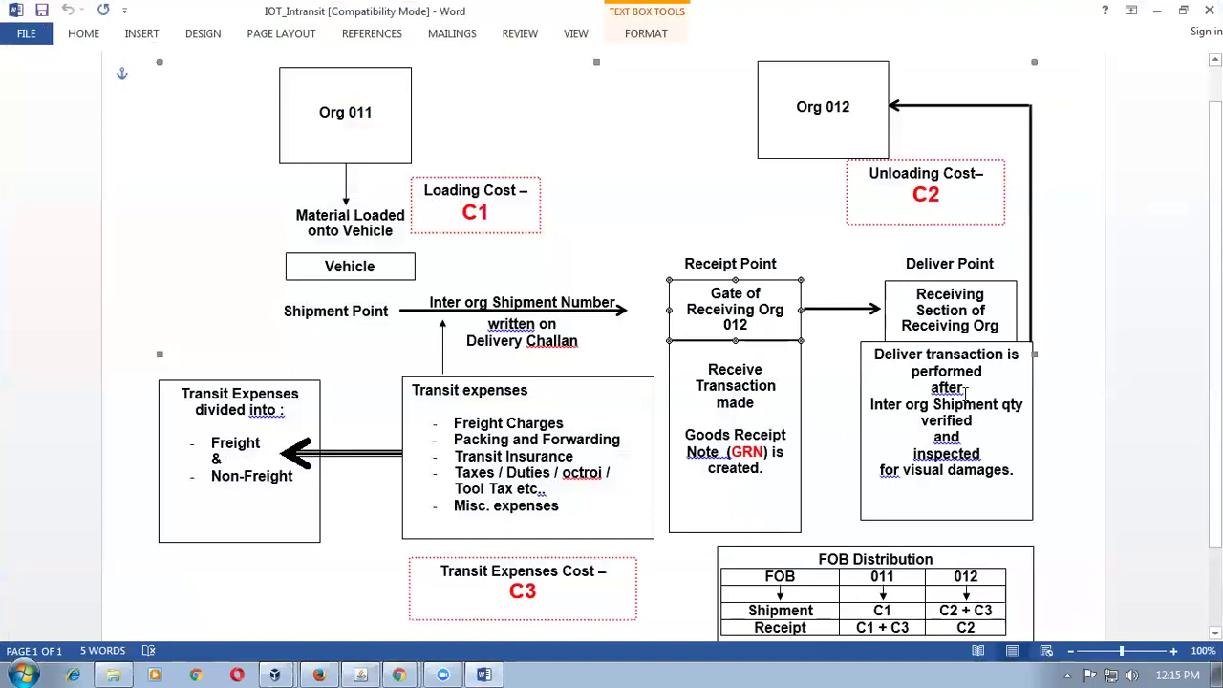
pyautogui.click(908, 440)
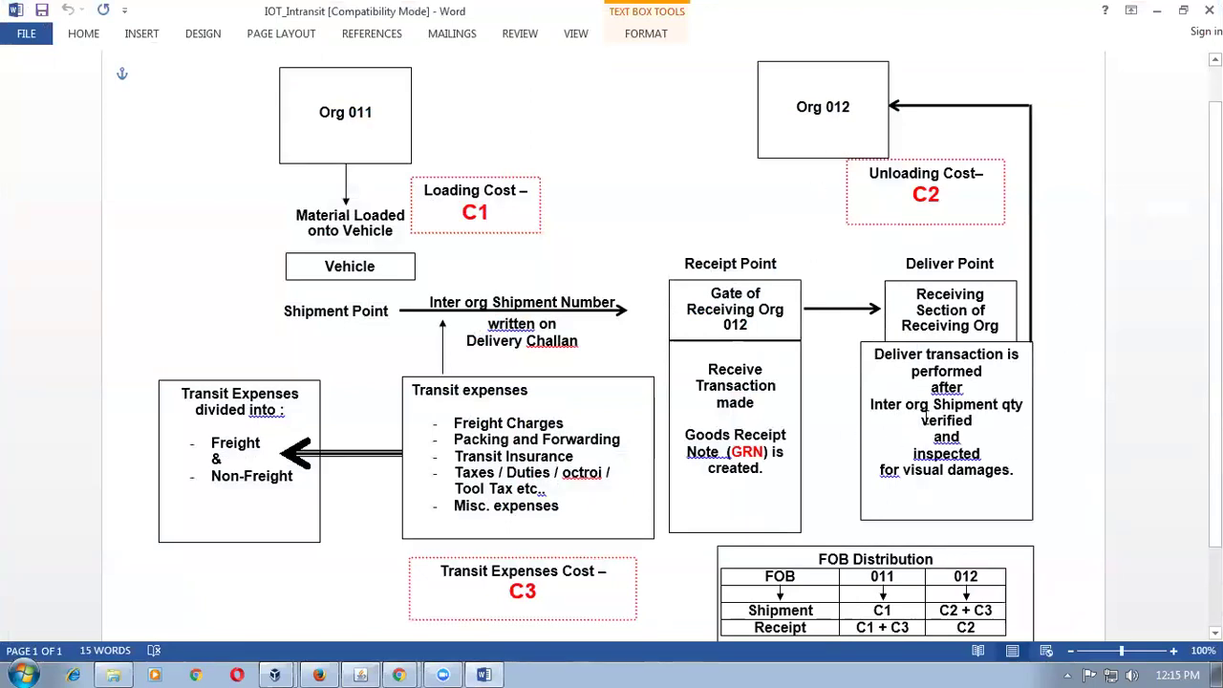
# - Switch back to Oracle Applications and close the receipt transaction, receipt header and find windows
pyautogui.moveTo(937, 437); pyautogui.dragTo(956, 474)
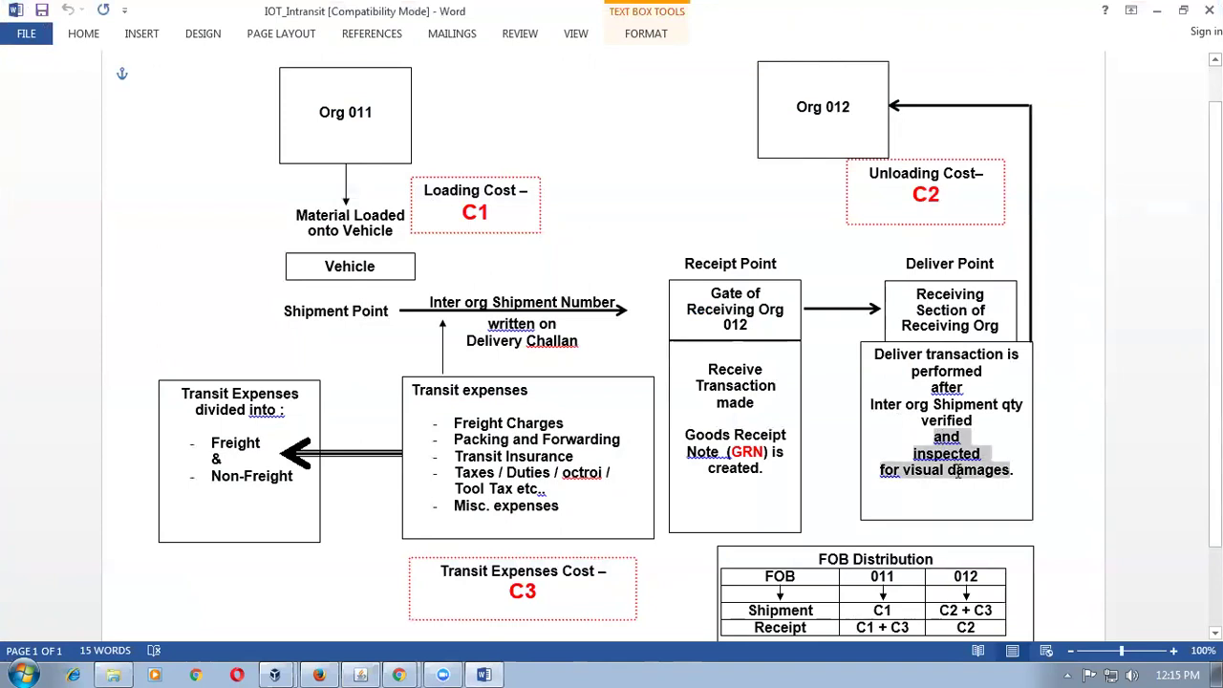
pyautogui.hotkey('alt', 'Tab')
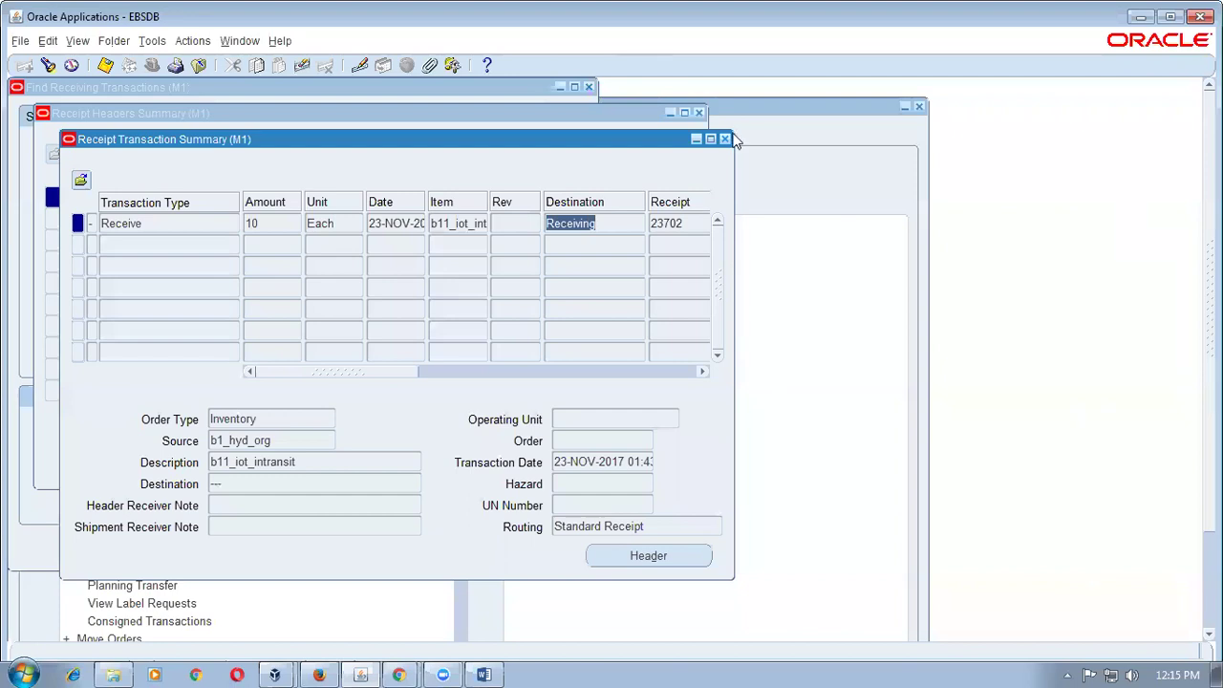
pyautogui.click(725, 140)
pyautogui.click(699, 113)
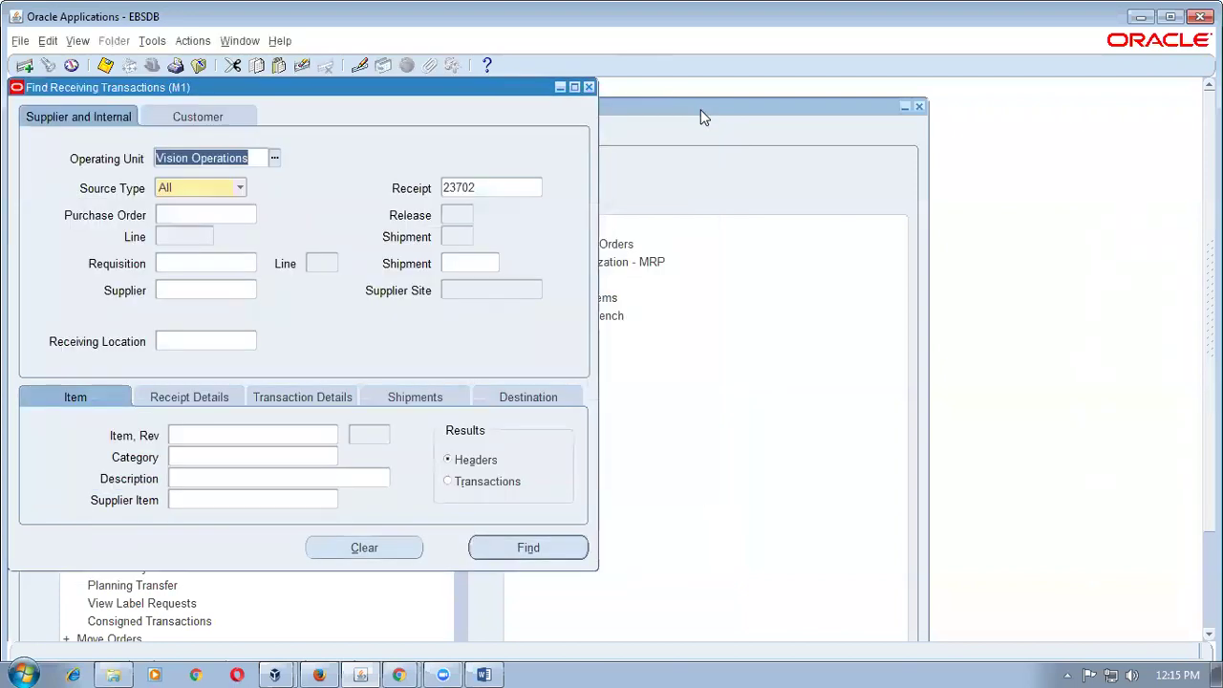
pyautogui.click(589, 86)
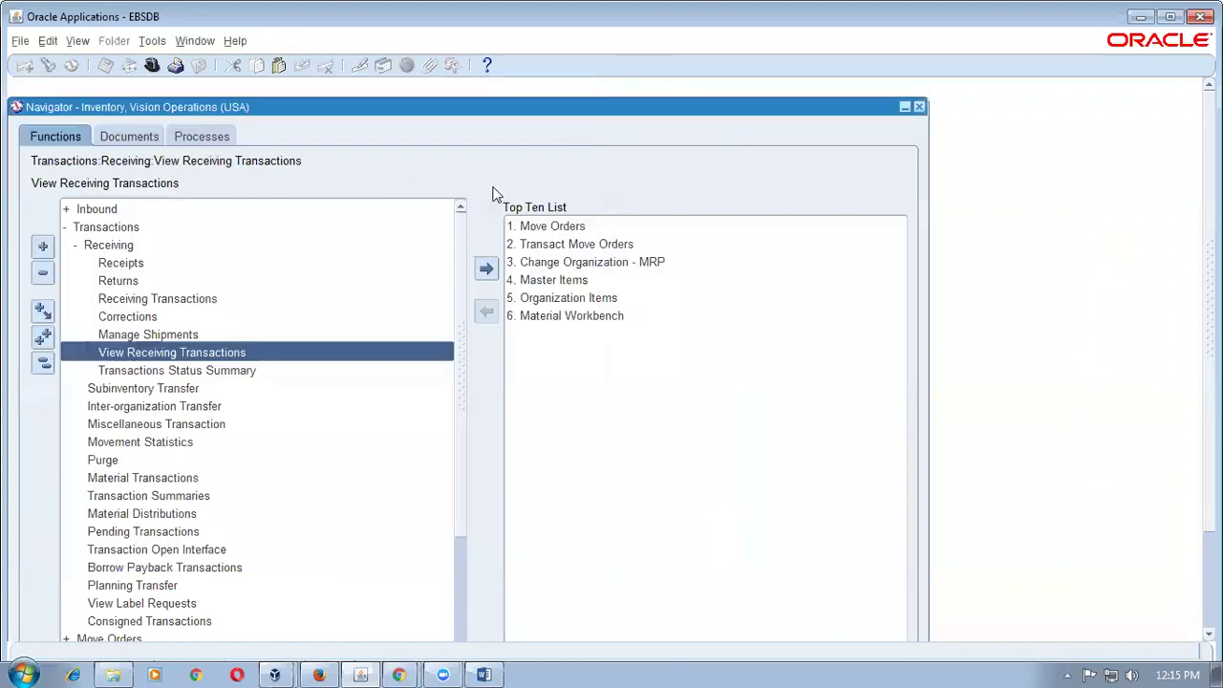
# - Collapse the function tree and open Receiving Transactions under Transactions, Receiving
pyautogui.click(43, 362)
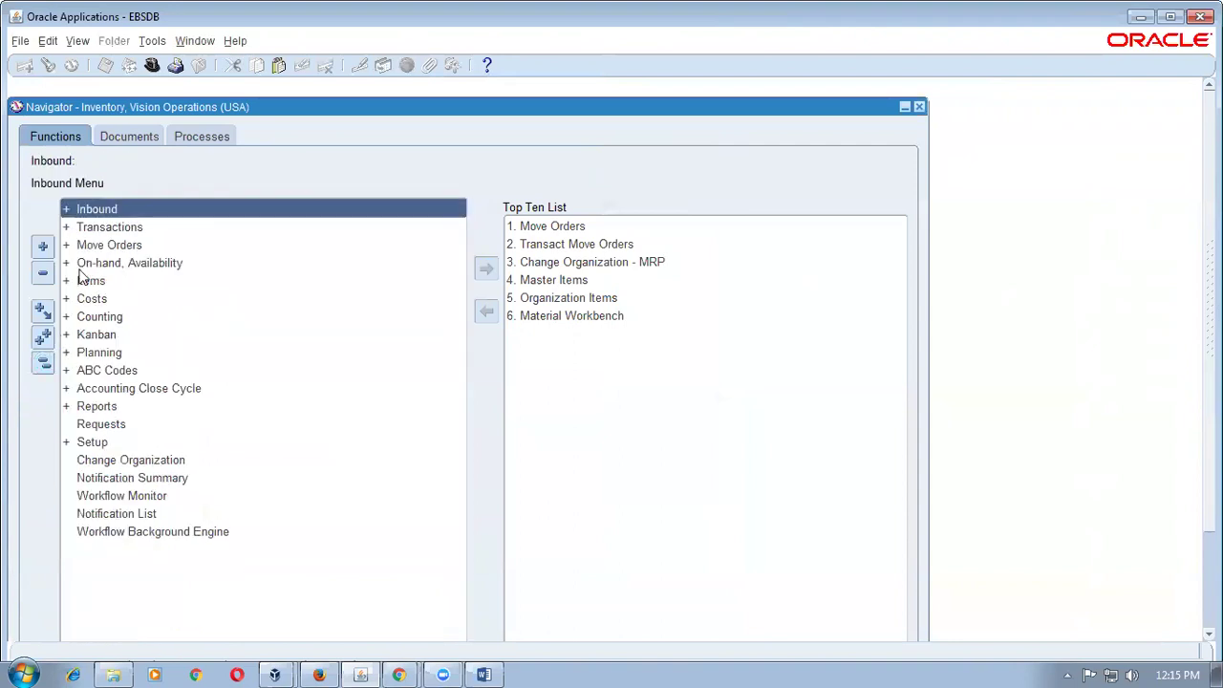
pyautogui.doubleClick(100, 227)
pyautogui.click(104, 245)
pyautogui.doubleClick(105, 243)
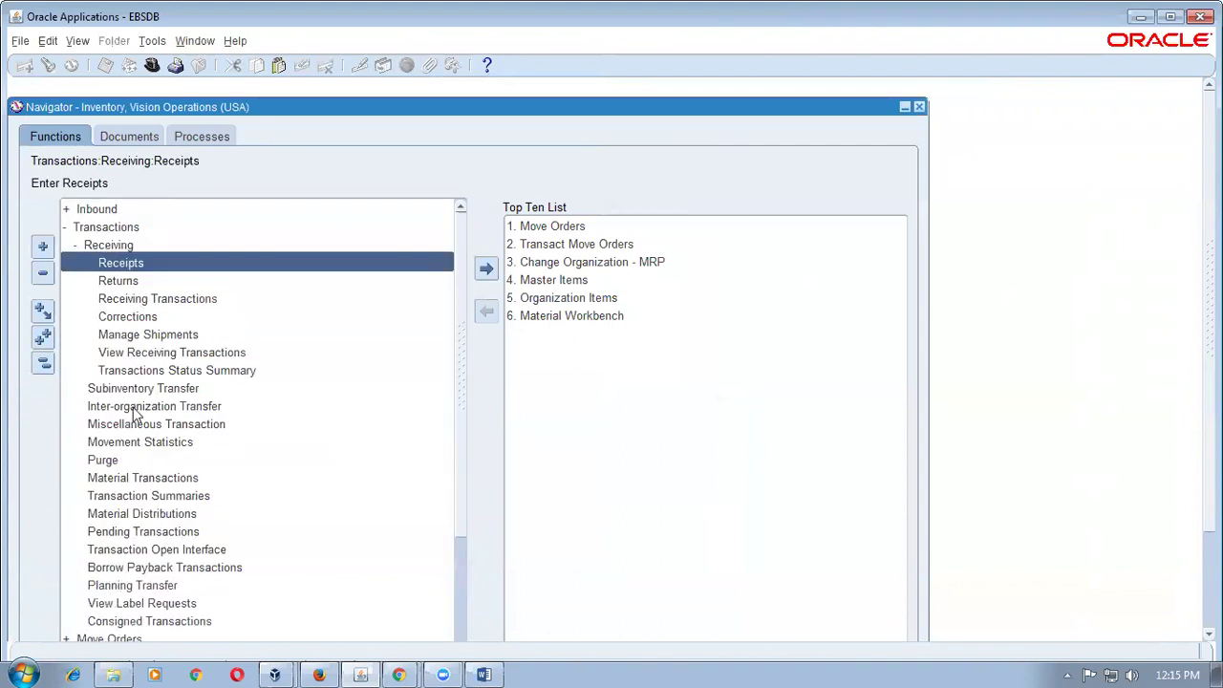
pyautogui.click(158, 300)
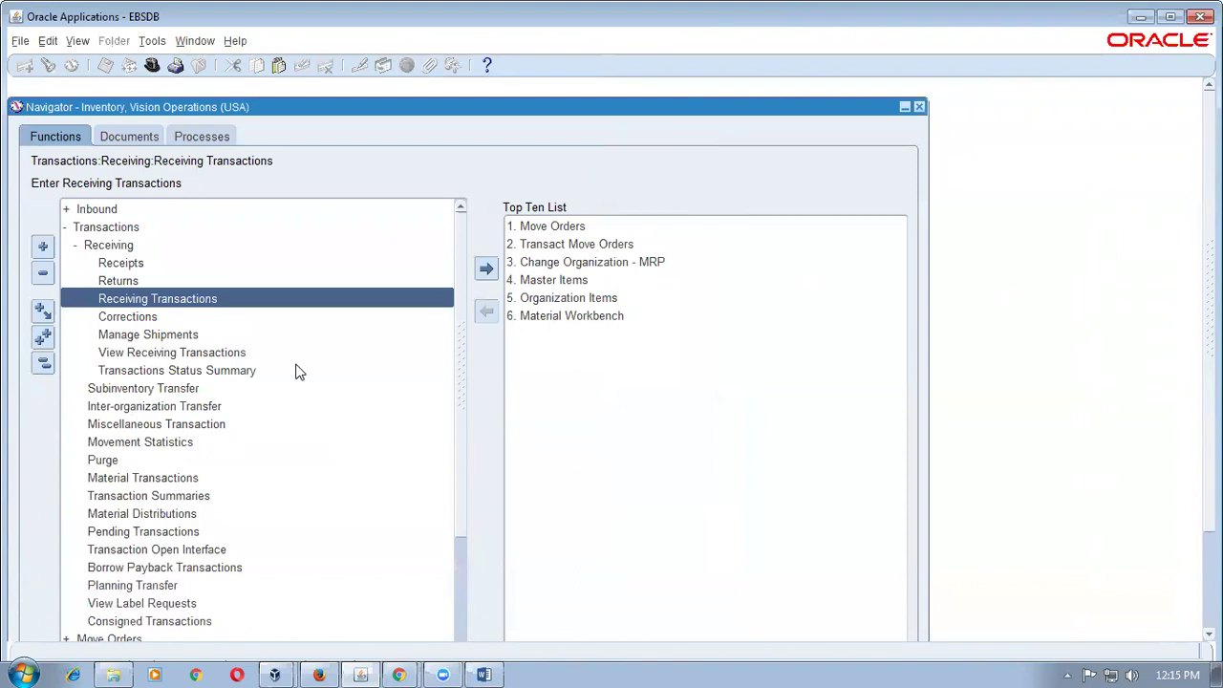
pyautogui.press('Return')
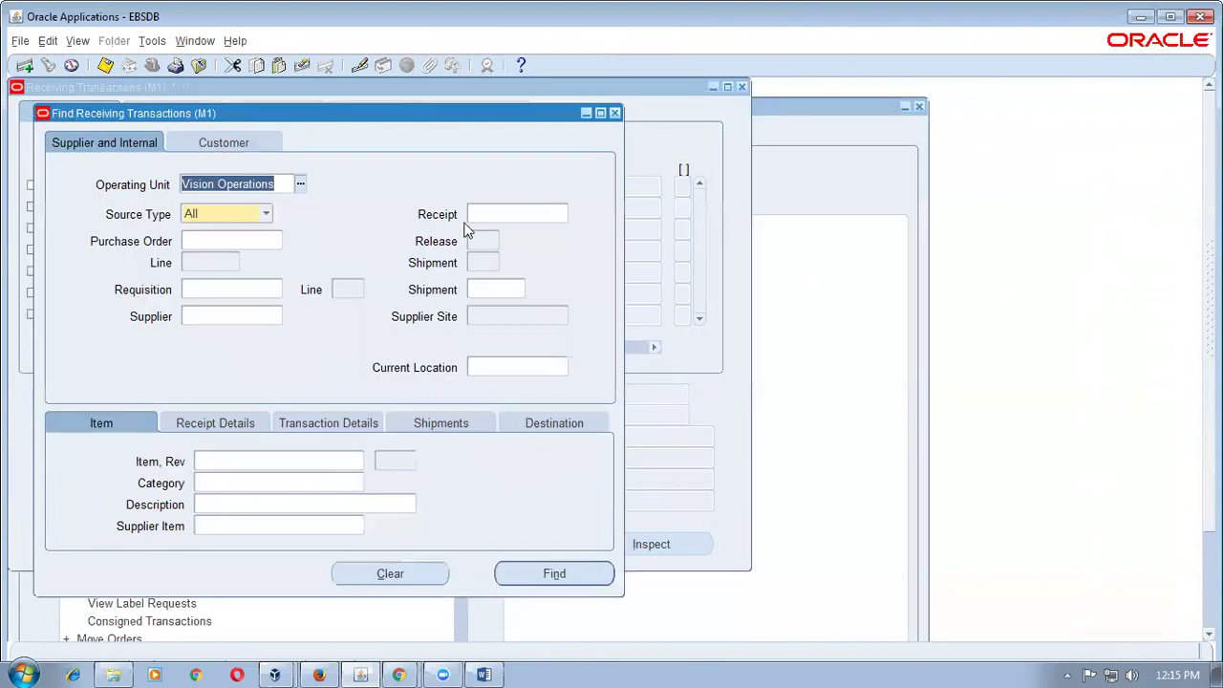
# - Find the receiving transactions for receipt 23702 and shipment nana_101
pyautogui.click(497, 215)
pyautogui.write('23702')
pyautogui.press('Tab')
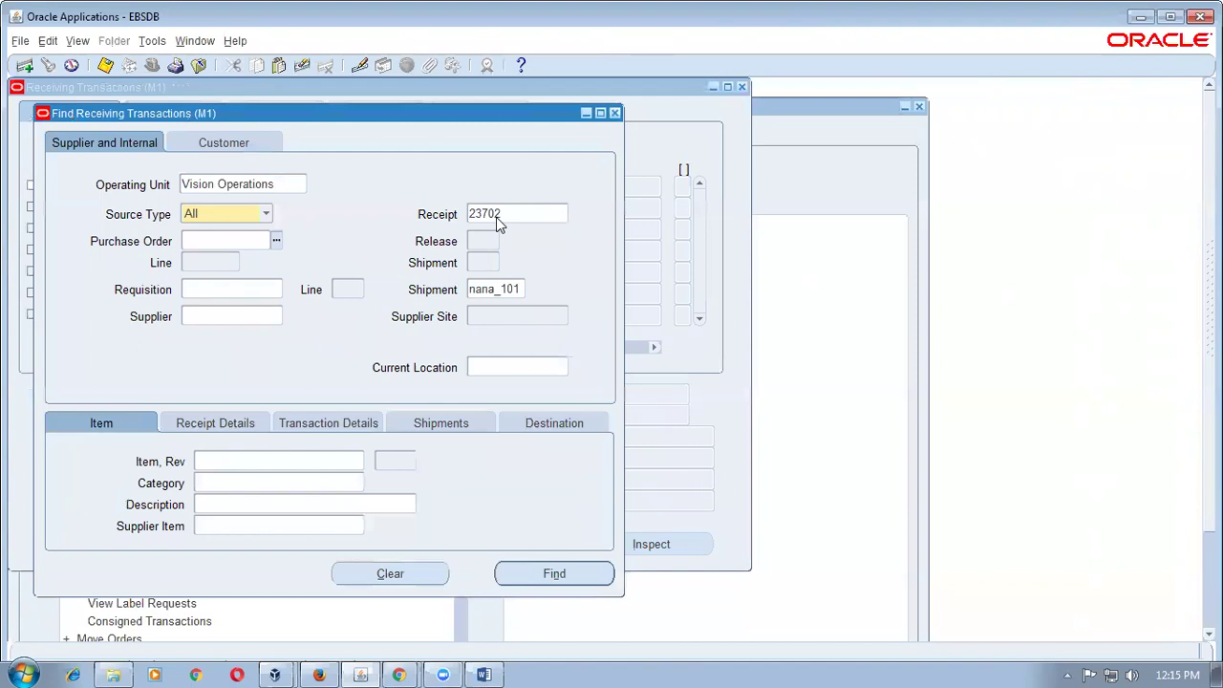
pyautogui.doubleClick(487, 298)
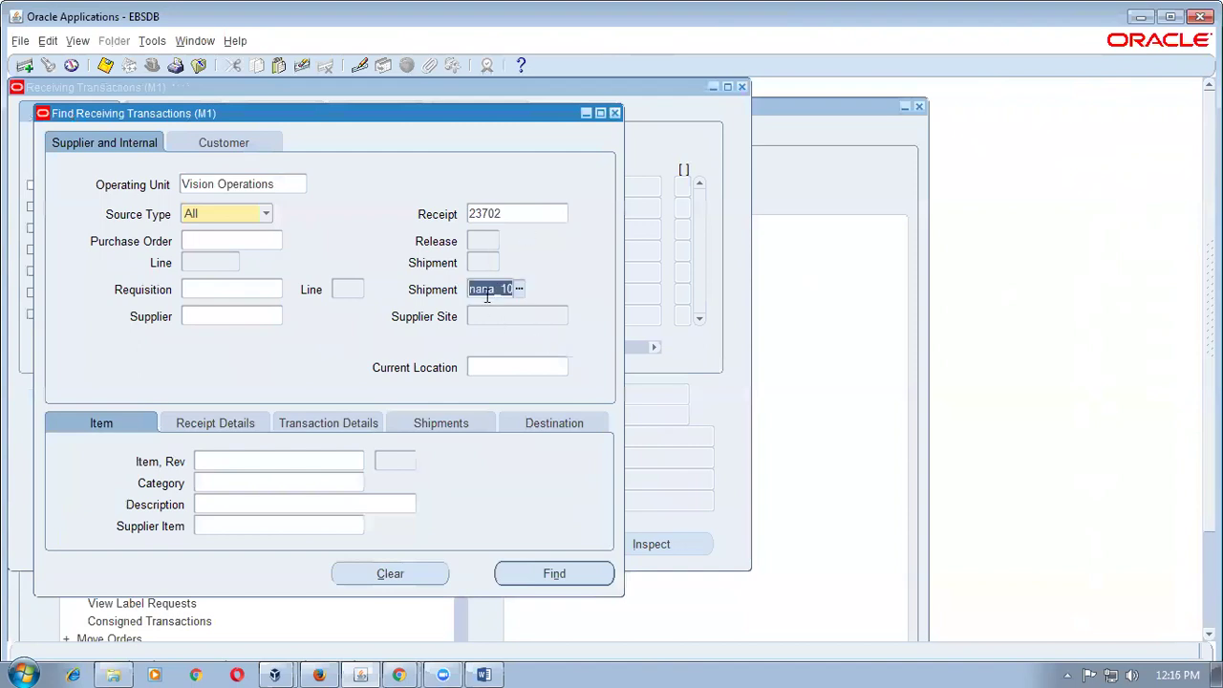
pyautogui.click(552, 573)
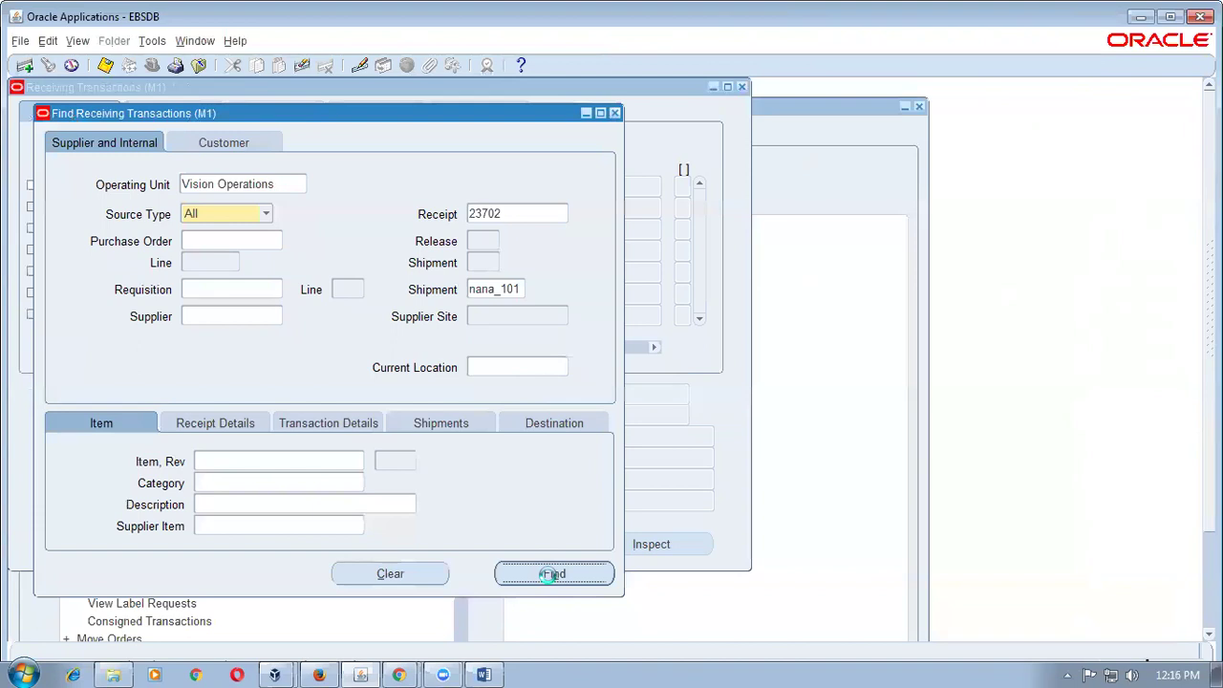
# - Select the b11_iot_intransit receipt line and set its quantity to deliver to 9
pyautogui.click(32, 186)
pyautogui.doubleClick(93, 188)
pyautogui.write('9')
pyautogui.press('Tab')
pyautogui.press('Tab')
pyautogui.press('Tab')
pyautogui.press('Tab')
pyautogui.press('Tab')
pyautogui.press('Tab')
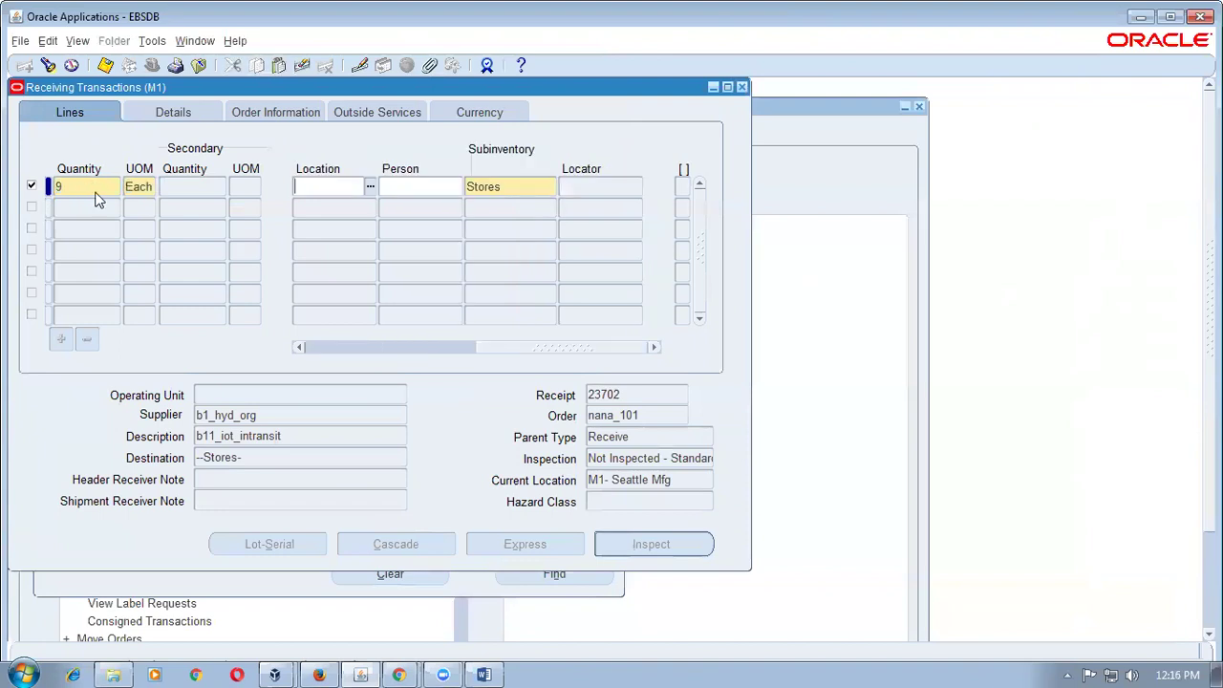
pyautogui.press('Tab')
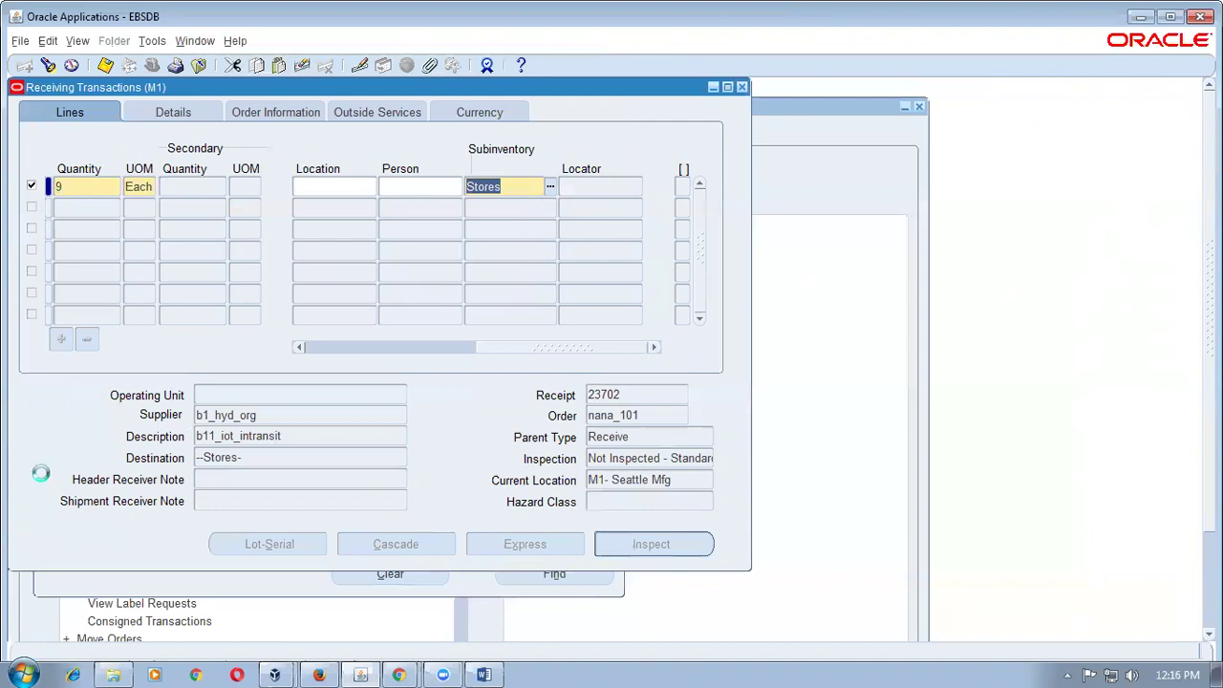
# - Choose FGI, Finished Goods Inventory, from the subinventory list as the line's destination
pyautogui.hotkey('ctrl', 'l')
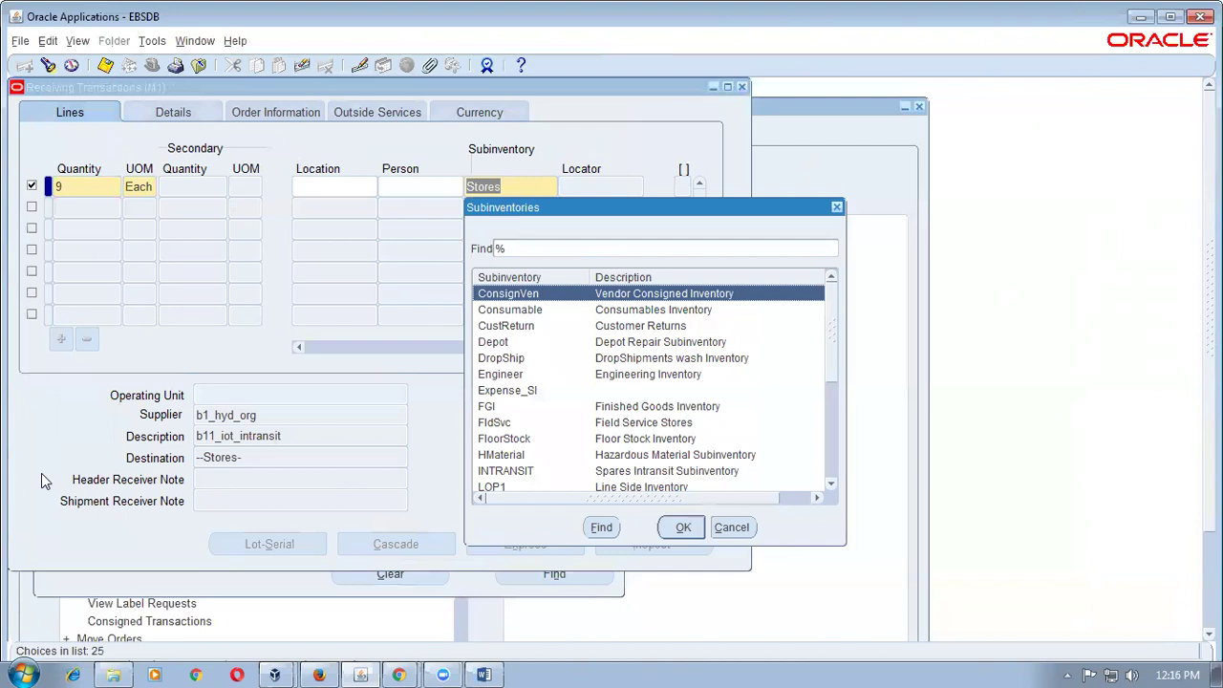
pyautogui.press('Down')
pyautogui.press('Down')
pyautogui.press('Down')
pyautogui.press('Down')
pyautogui.press('Down')
pyautogui.press('Down')
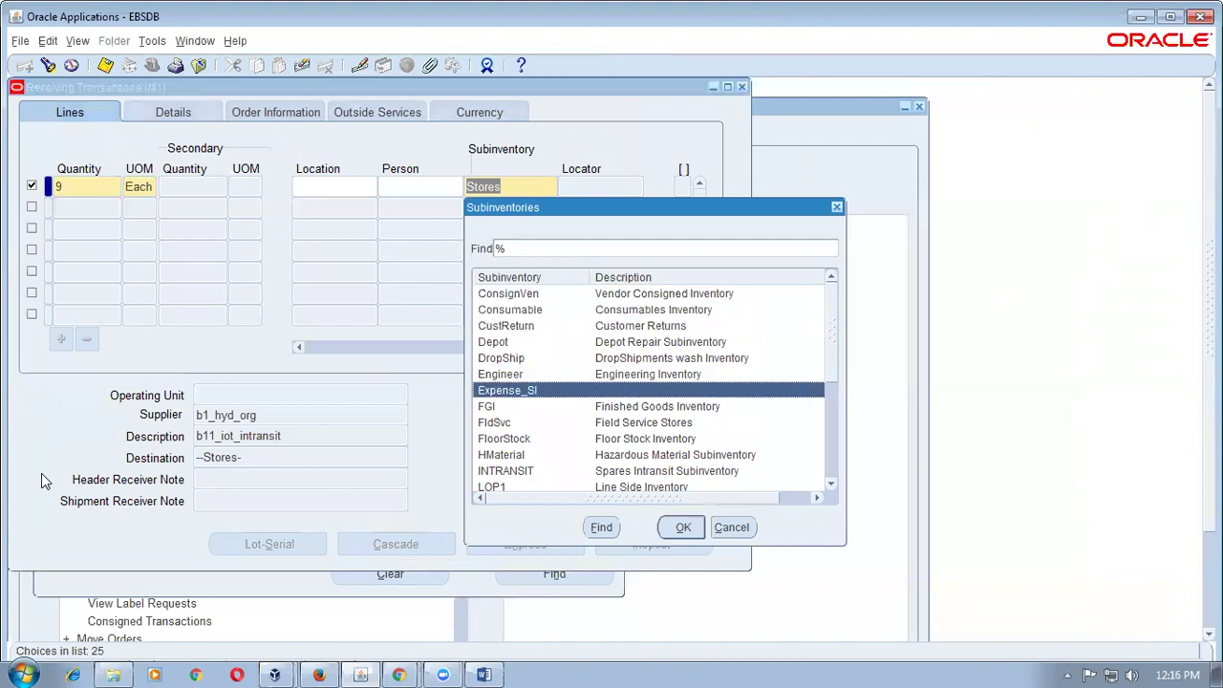
pyautogui.press('Down')
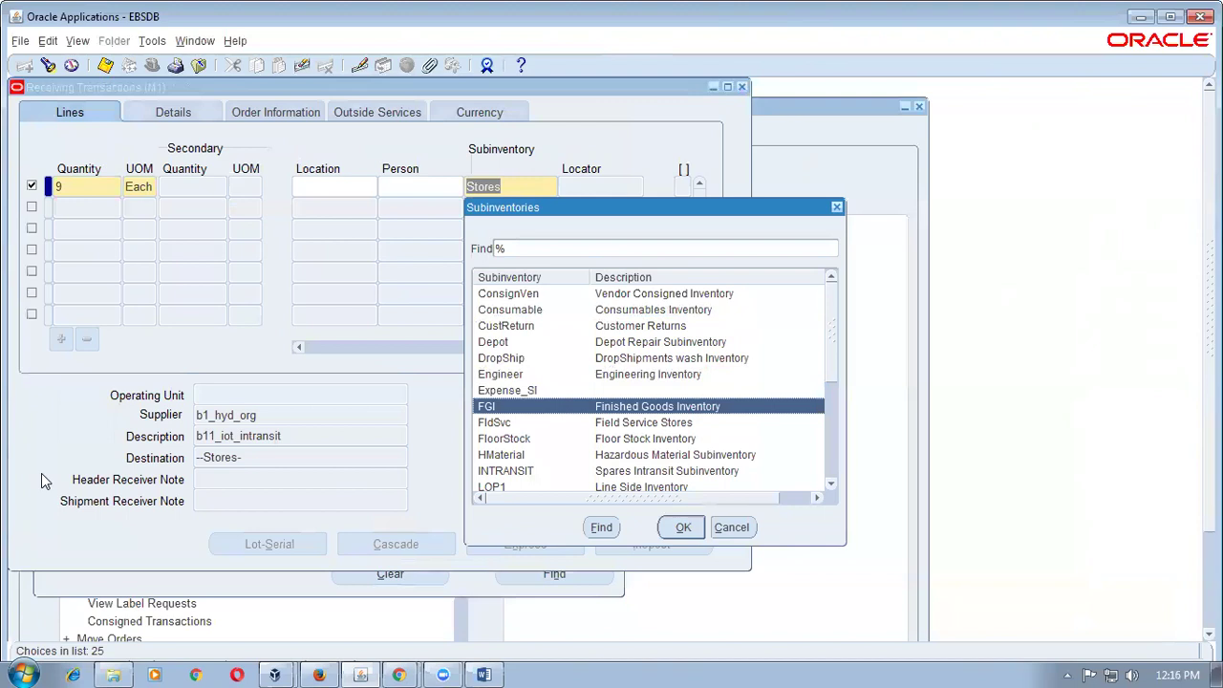
pyautogui.press('Return')
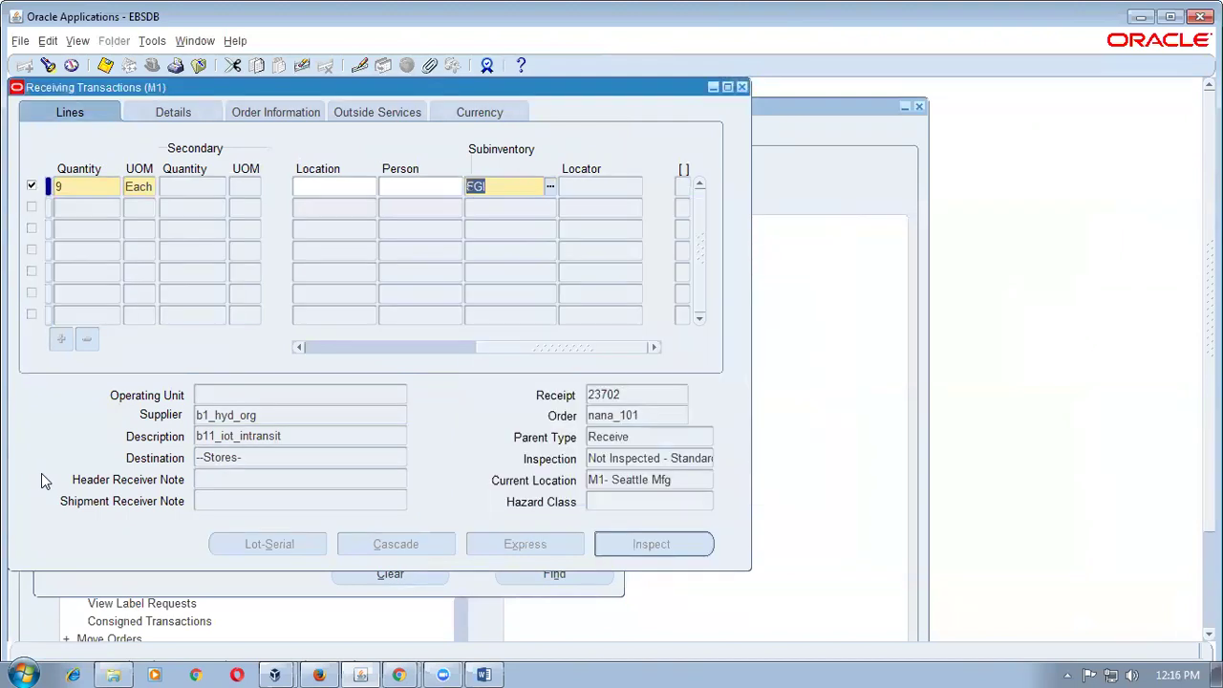
# - Recheck the line's subinventory, save the deliver transaction, and close the Receiving Transactions and Requests windows
pyautogui.press('Tab')
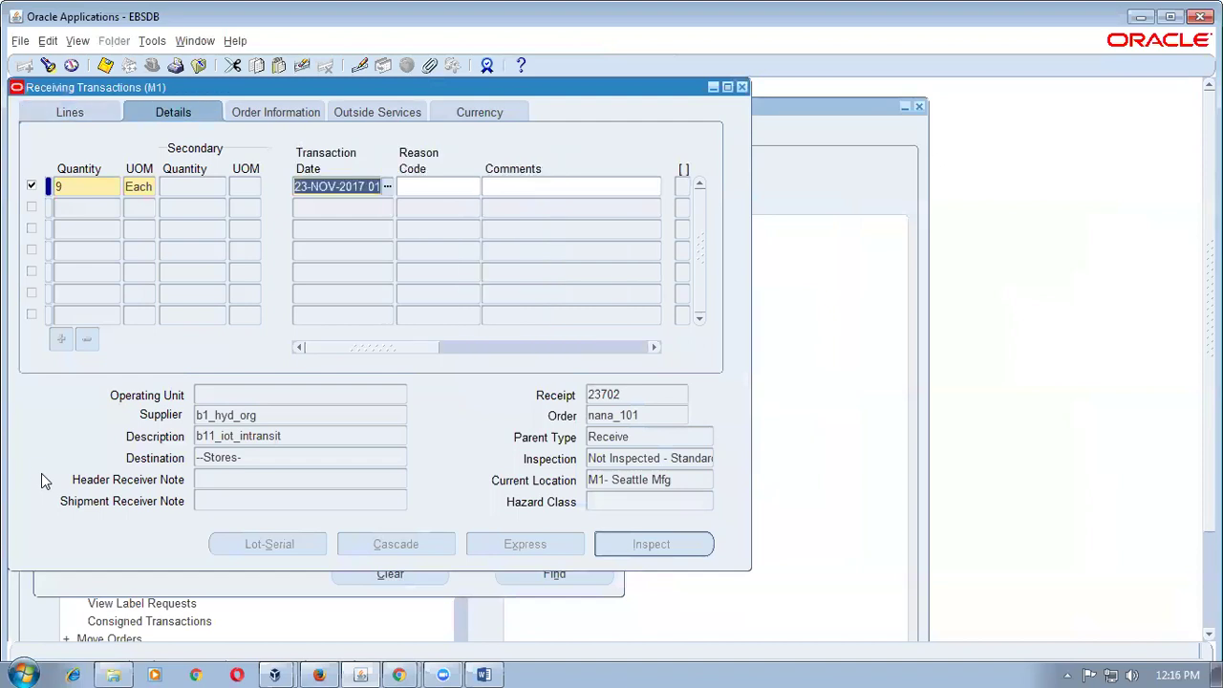
pyautogui.click(65, 111)
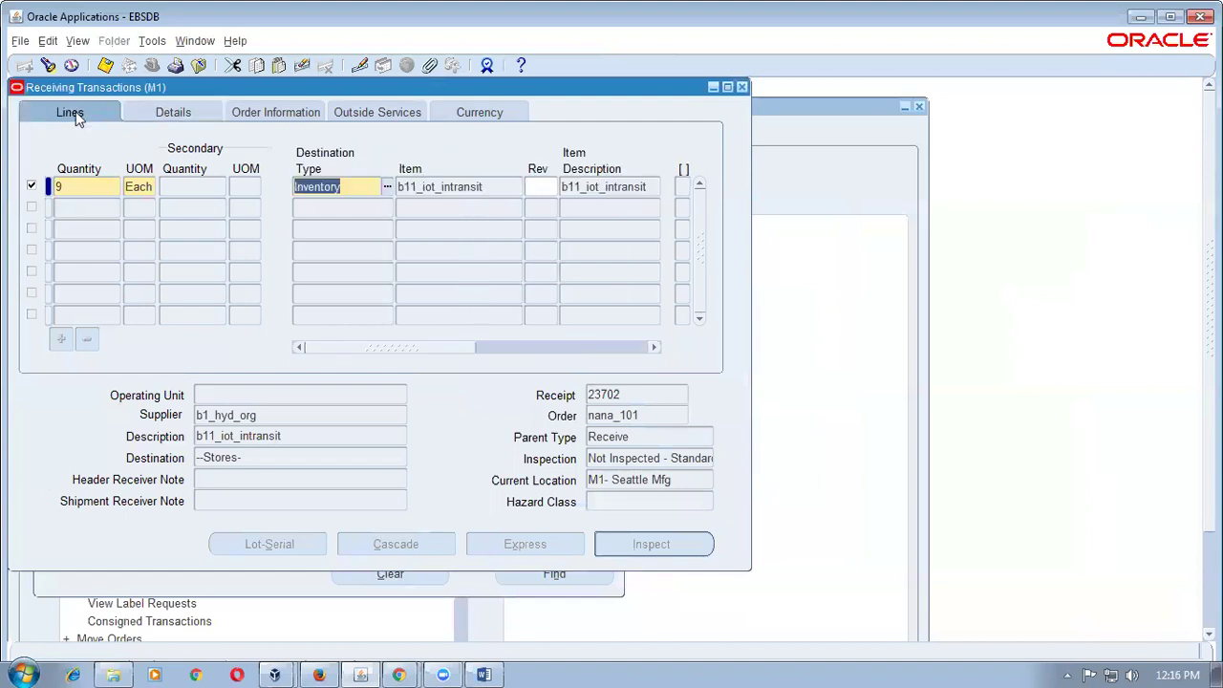
pyautogui.moveTo(342, 346); pyautogui.dragTo(521, 336)
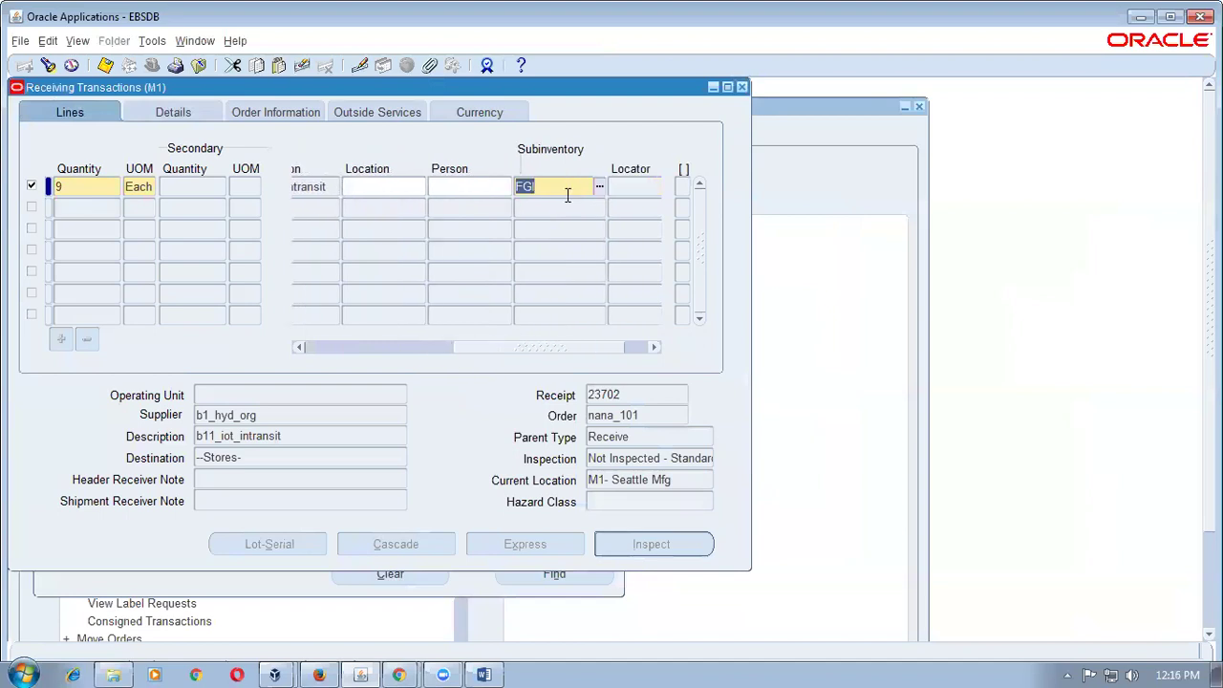
pyautogui.hotkey('ctrl', 's')
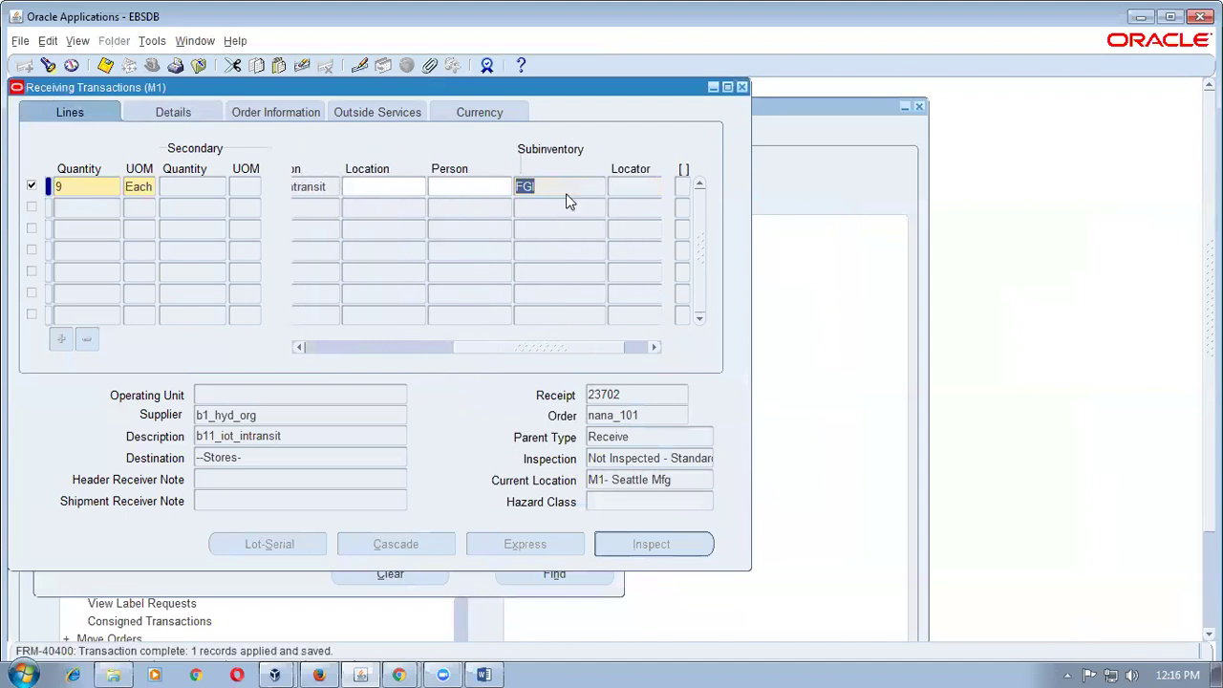
pyautogui.press('F4')
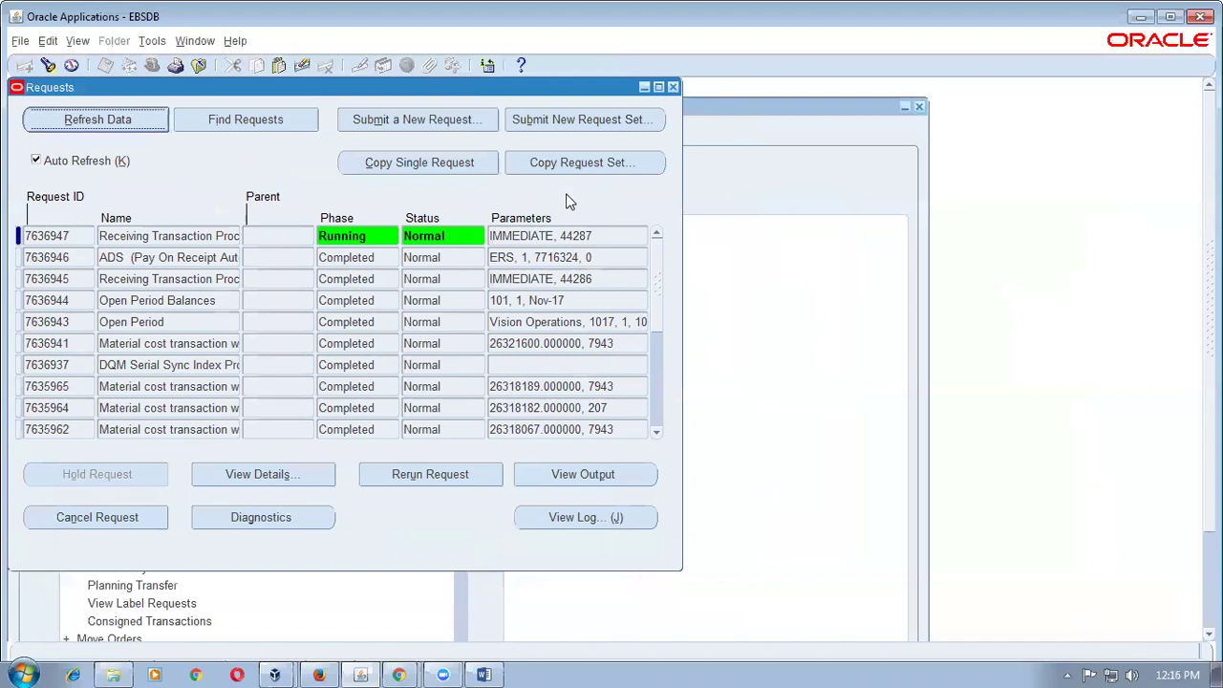
pyautogui.press('F4')
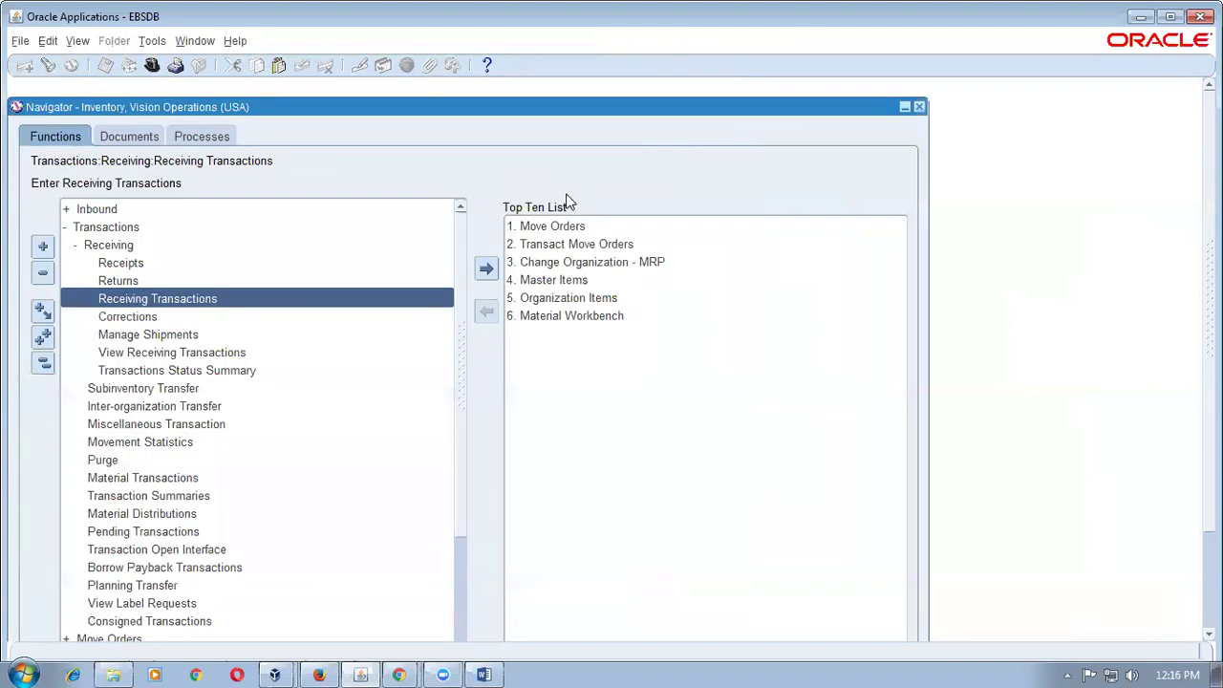
# - Open View Receiving Transactions and find receipt 23702
pyautogui.doubleClick(178, 353)
pyautogui.click(497, 188)
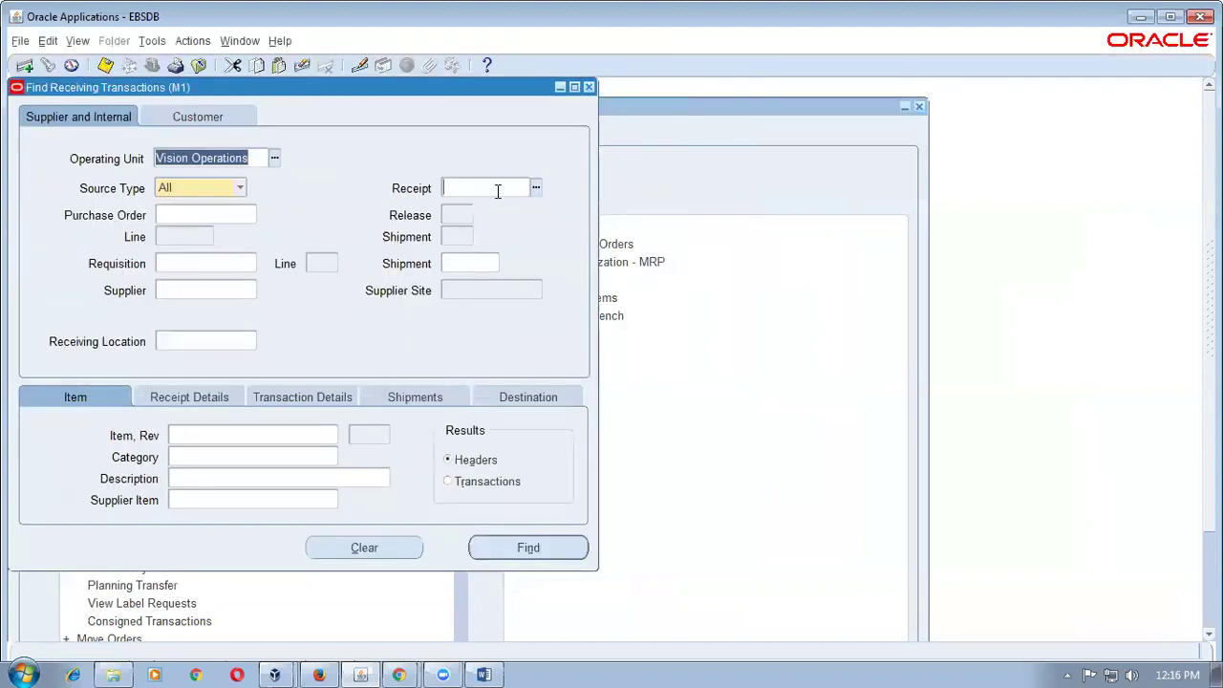
pyautogui.write('23702')
pyautogui.press('Return')
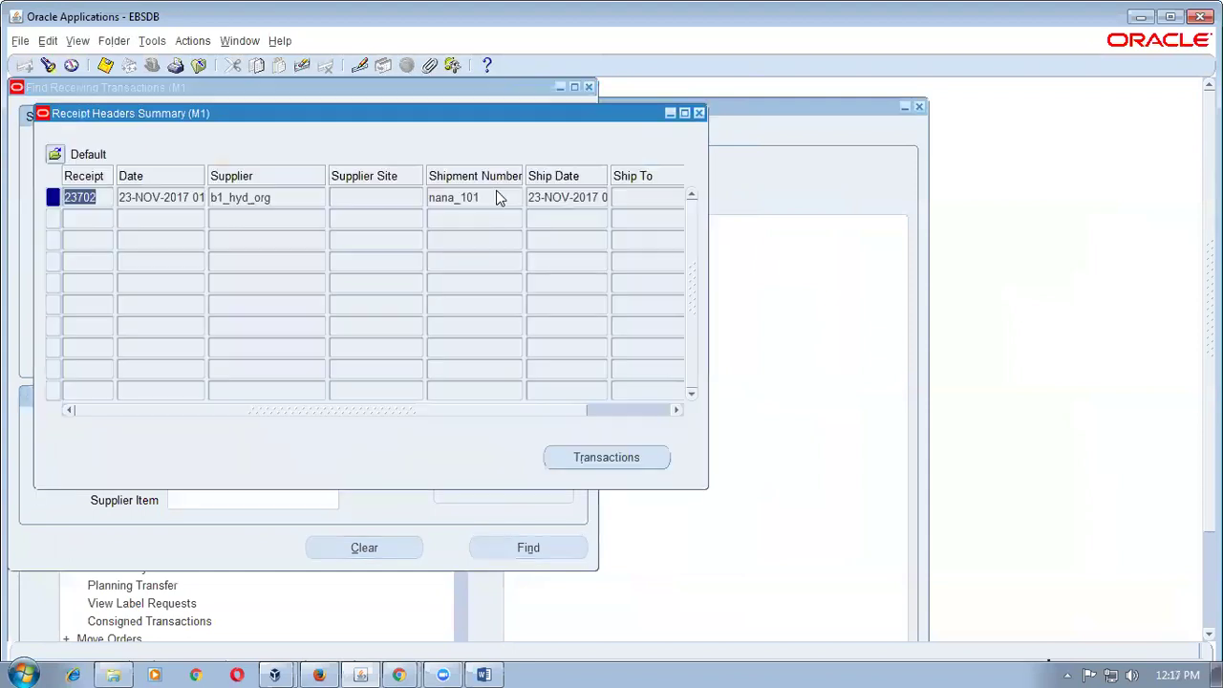
# - Open the receipt's transaction summary and check the amount and destination of the Deliver transaction
pyautogui.click(626, 456)
pyautogui.click(153, 245)
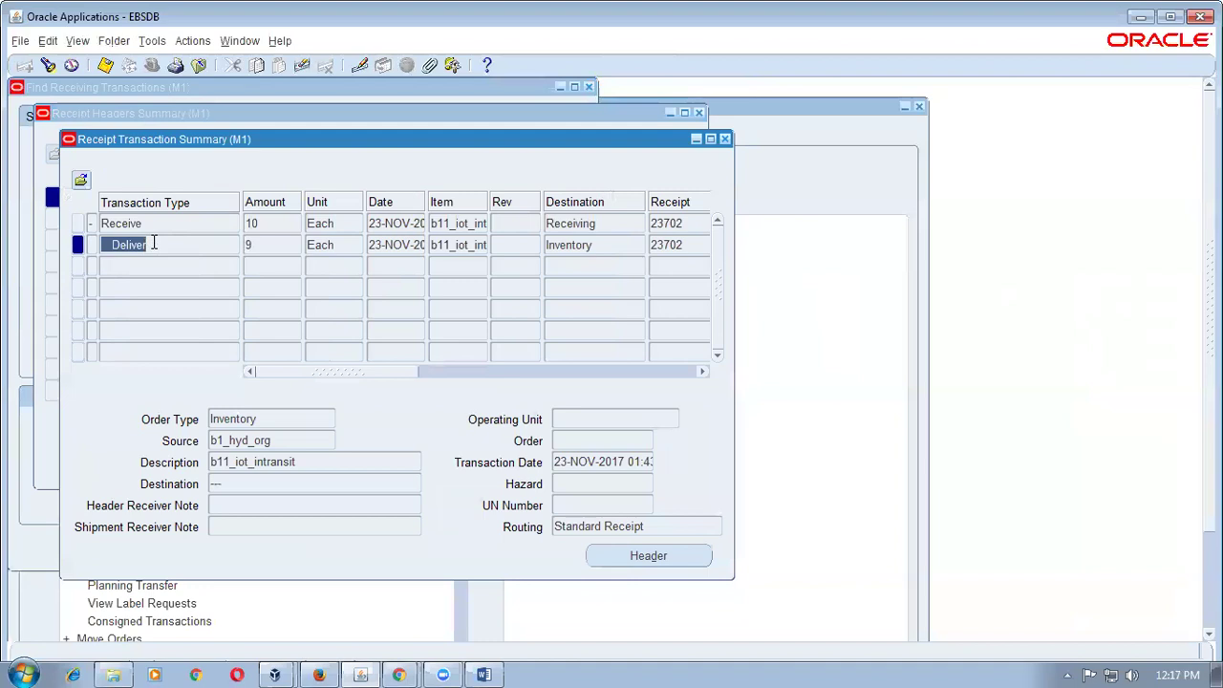
pyautogui.click(271, 244)
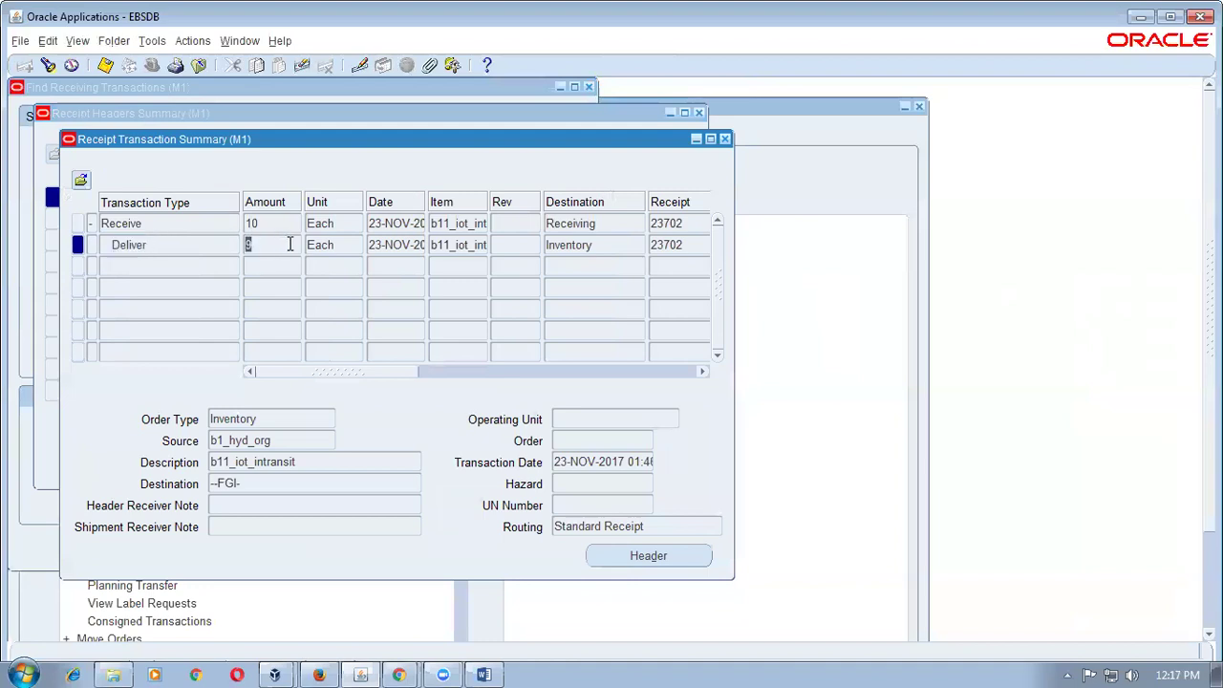
# - Close all the receipt windows and collapse the whole function tree
pyautogui.press('F4')
pyautogui.press('F4')
pyautogui.press('F4')
pyautogui.hotkey('alt', 't')
pyautogui.press('Down')
pyautogui.press('Down')
pyautogui.press('Down')
pyautogui.press('Down')
pyautogui.press('Return')
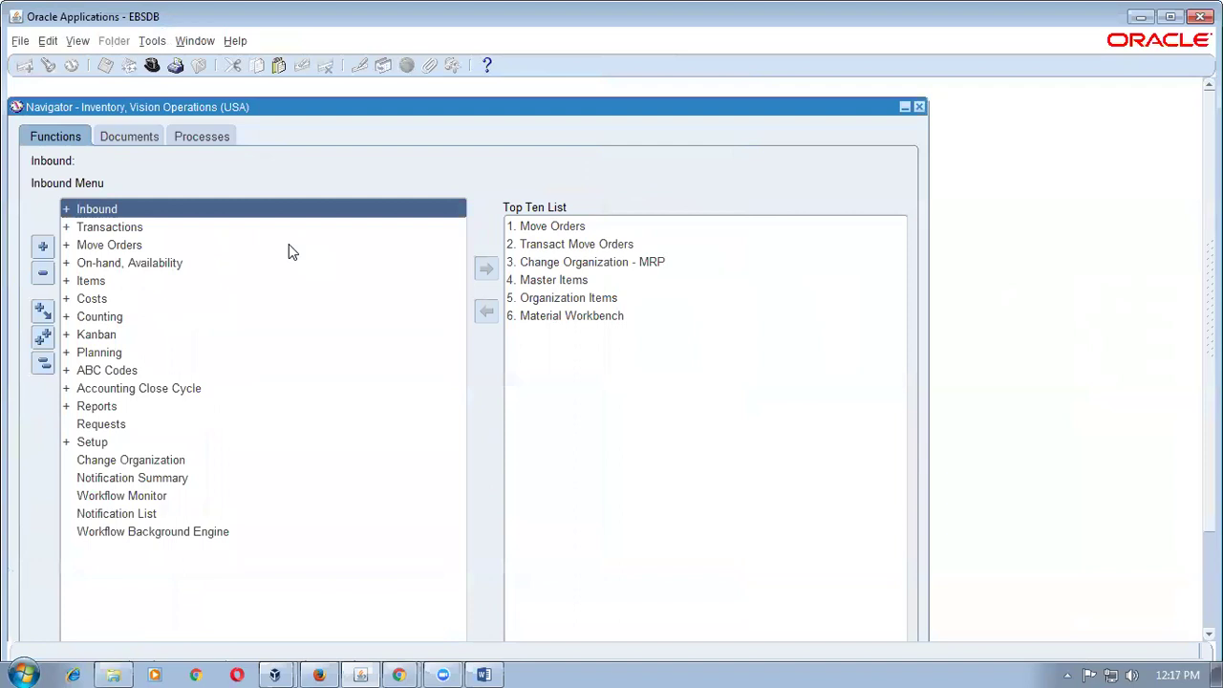
# - Query the on-hand quantity of b11_iot_intransit in M1, finding the item with b1%iot%, and close the Material Workbench
pyautogui.doubleClick(205, 263)
pyautogui.doubleClick(200, 279)
pyautogui.click(278, 406)
pyautogui.write('b1%iot%')
pyautogui.press('Tab')
pyautogui.press('Down')
pyautogui.press('Return')
pyautogui.press('Return')
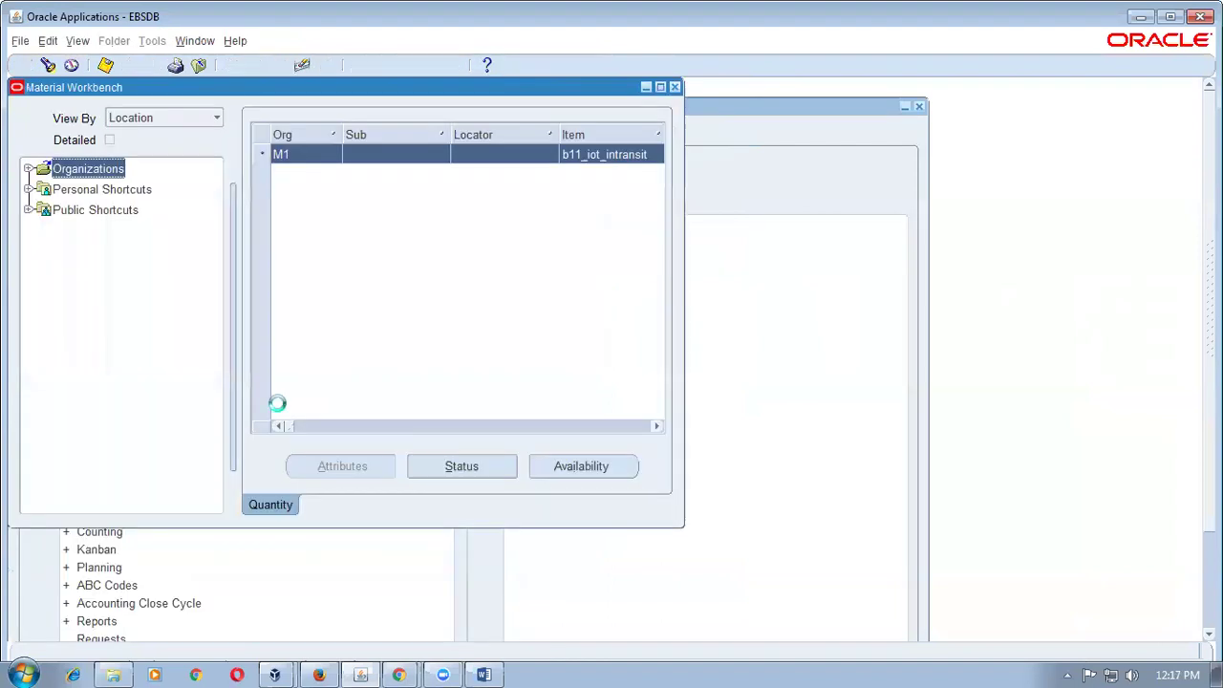
pyautogui.moveTo(289, 423); pyautogui.dragTo(322, 435)
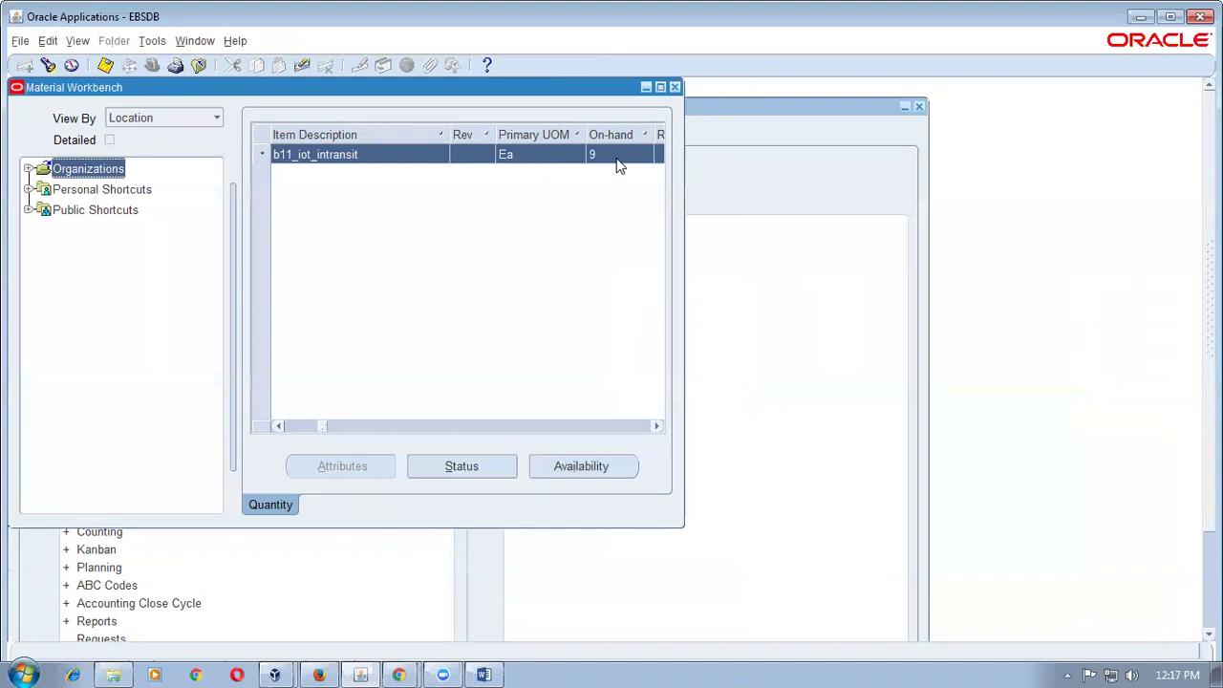
pyautogui.press('F4')
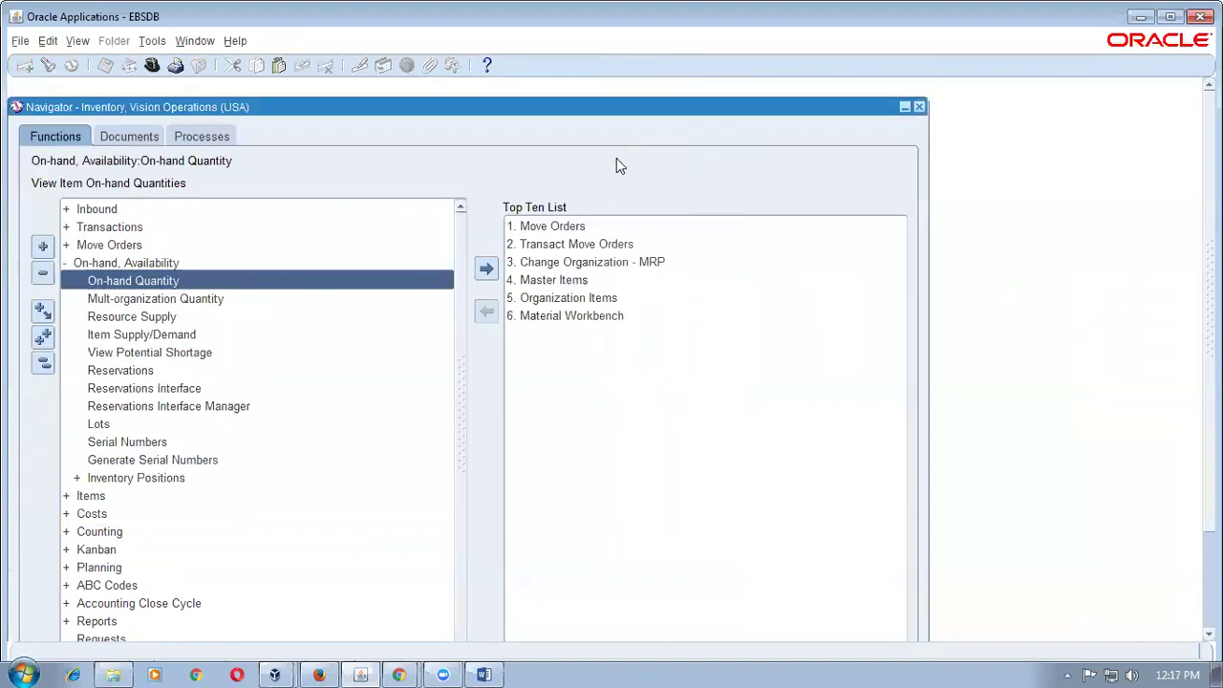
# - Collapse the function tree and open Shipping Networks under Setup, Organizations
pyautogui.hotkey('alt', 't')
pyautogui.press('Down')
pyautogui.press('Down')
pyautogui.press('Down')
pyautogui.press('Down')
pyautogui.press('Return')
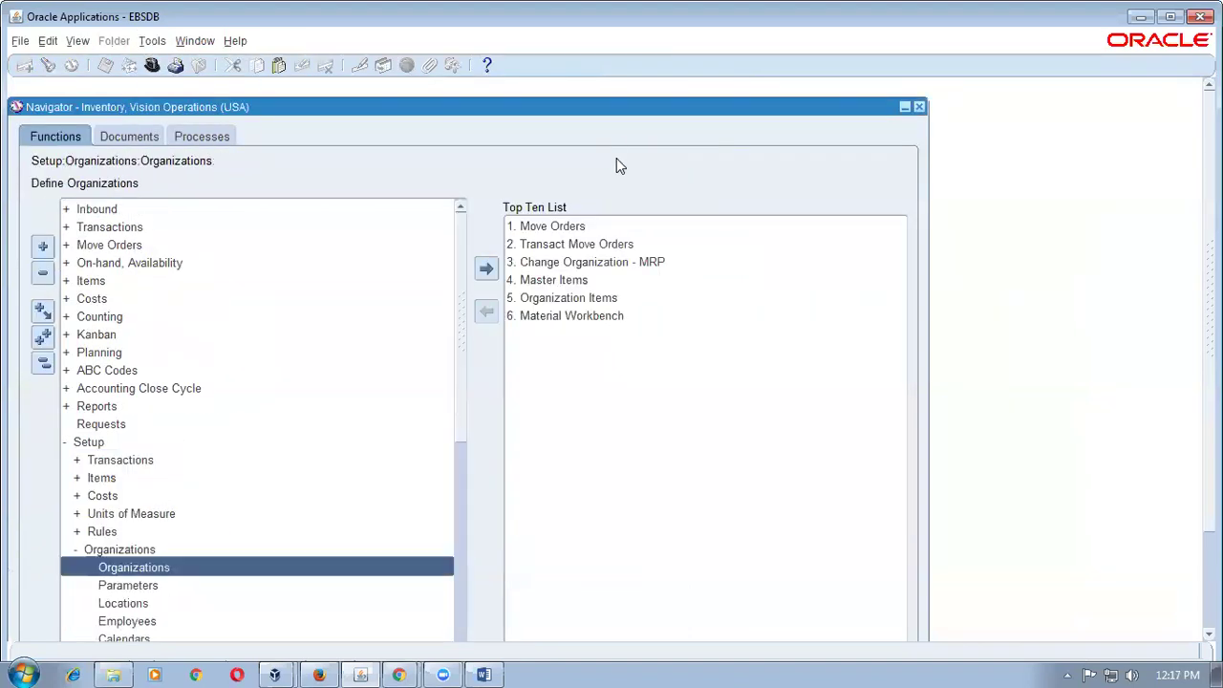
pyautogui.press('Down')
pyautogui.press('Down')
pyautogui.press('Down')
pyautogui.press('Down')
pyautogui.press('Down')
pyautogui.press('Down')
pyautogui.press('Down')
pyautogui.press('Down')
pyautogui.press('Down')
pyautogui.press('Down')
pyautogui.press('Return')
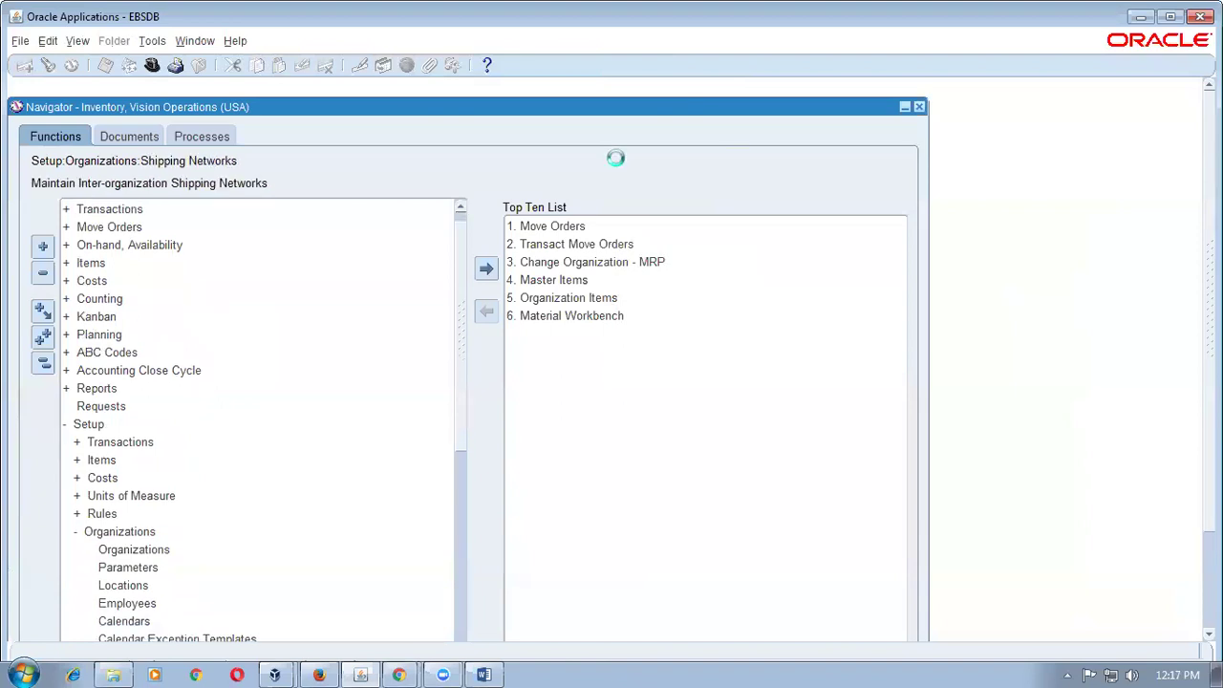
pyautogui.click(60, 271)
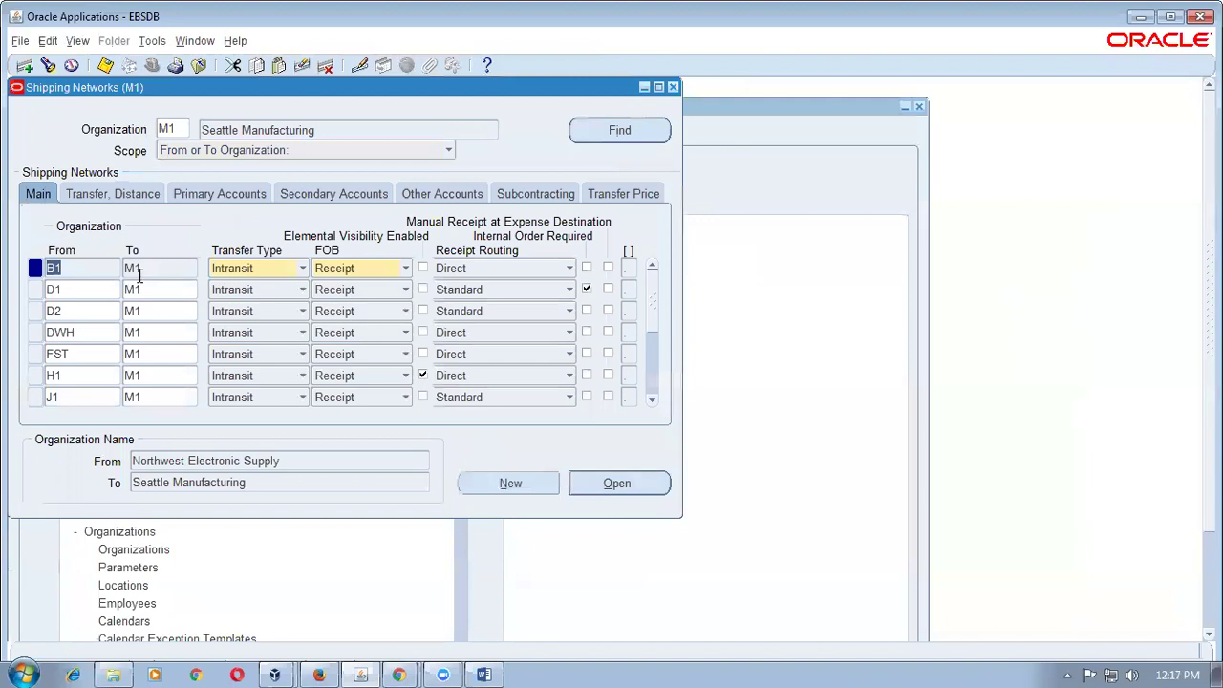
pyautogui.click(139, 270)
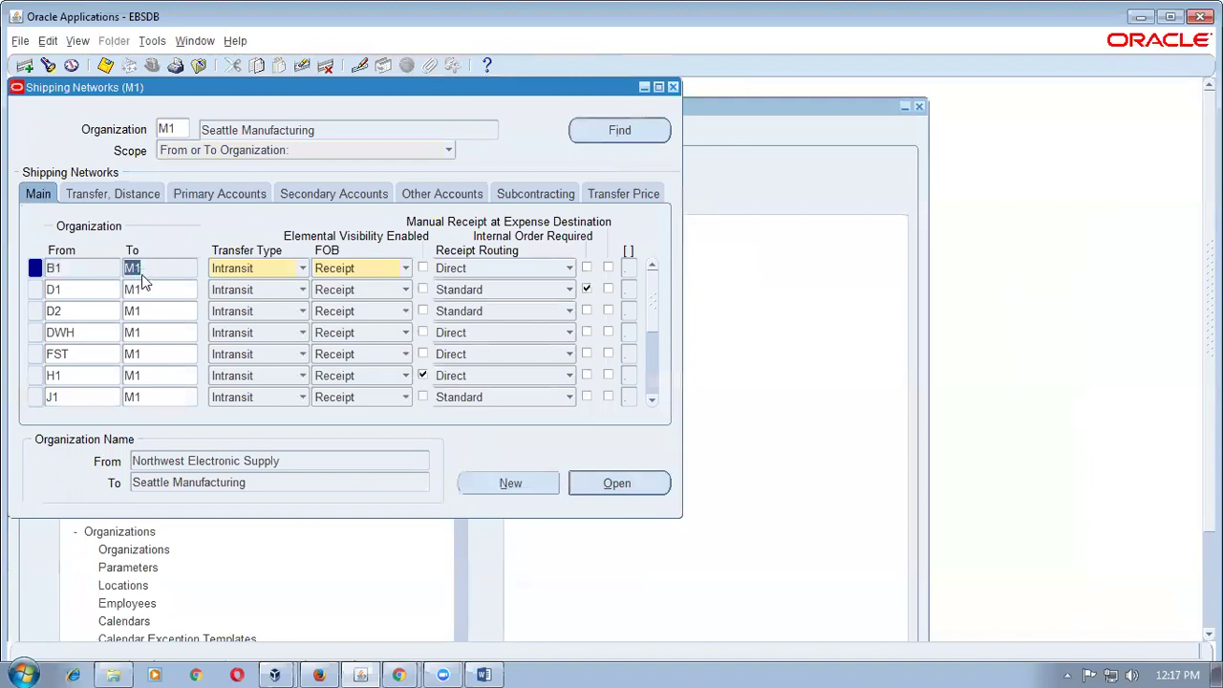
pyautogui.press('F11')
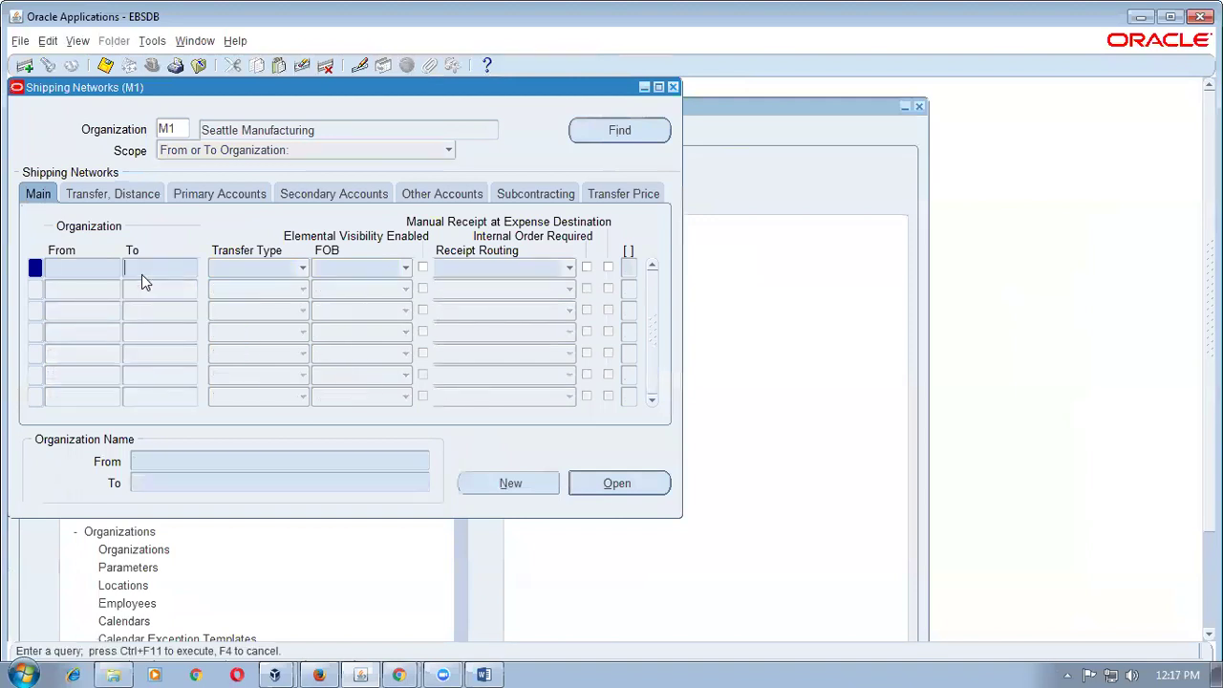
pyautogui.click(189, 150)
pyautogui.press('Escape')
# - List the shipping networks of organization b11, check the line from b11 to M1, and close the window
pyautogui.doubleClick(185, 130)
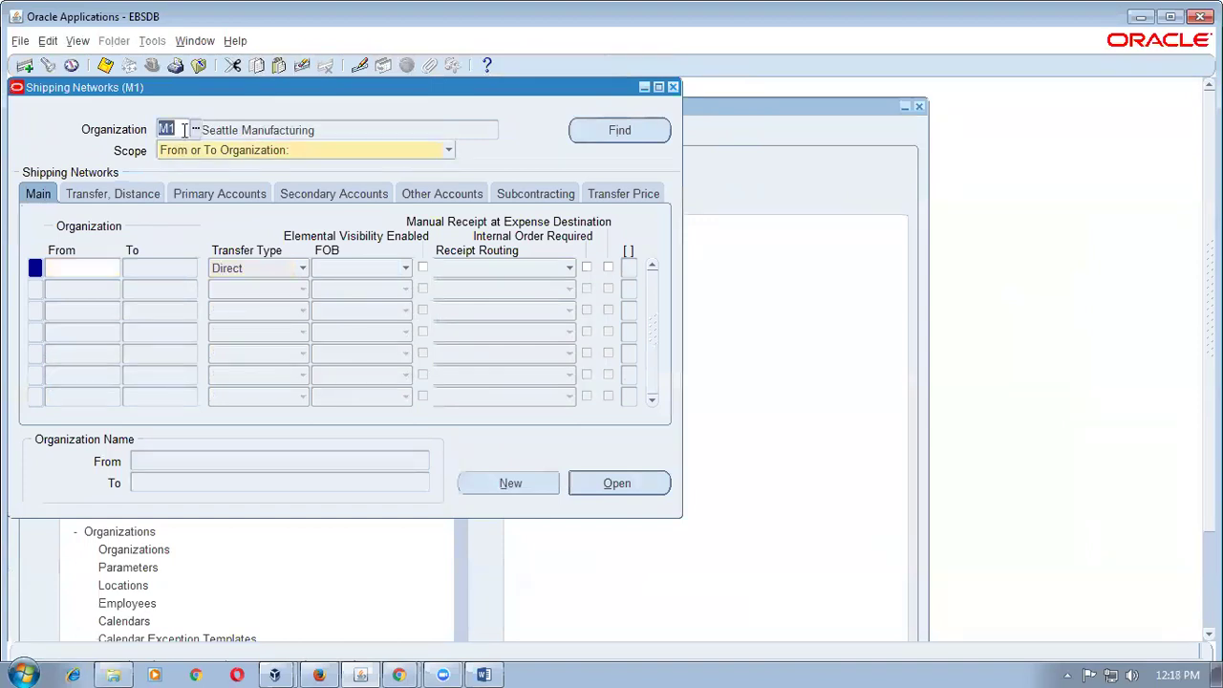
pyautogui.write('b11')
pyautogui.press('Tab')
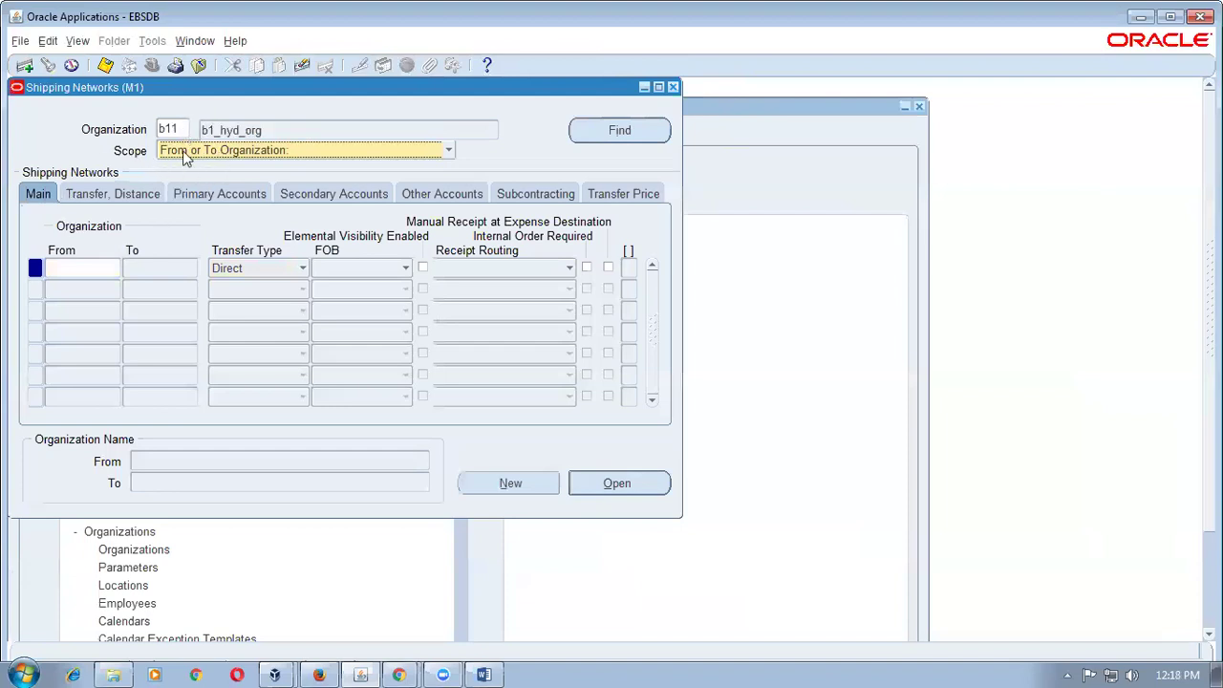
pyautogui.click(73, 267)
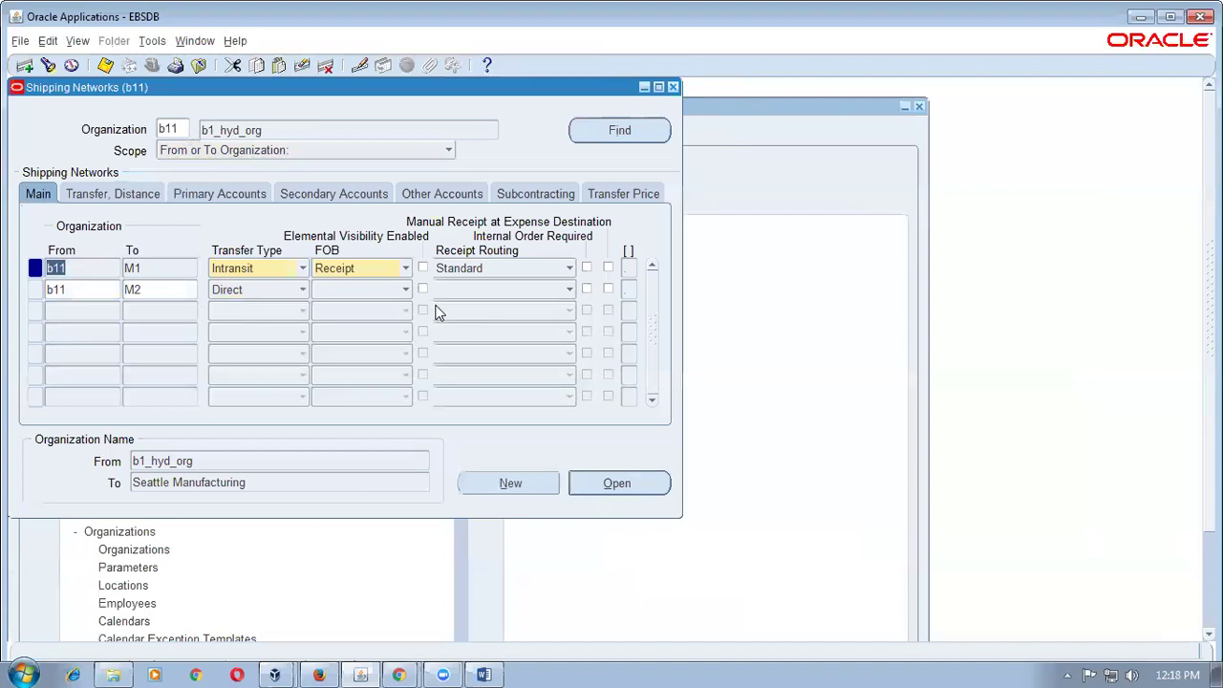
pyautogui.click(169, 268)
pyautogui.click(96, 270)
pyautogui.click(673, 88)
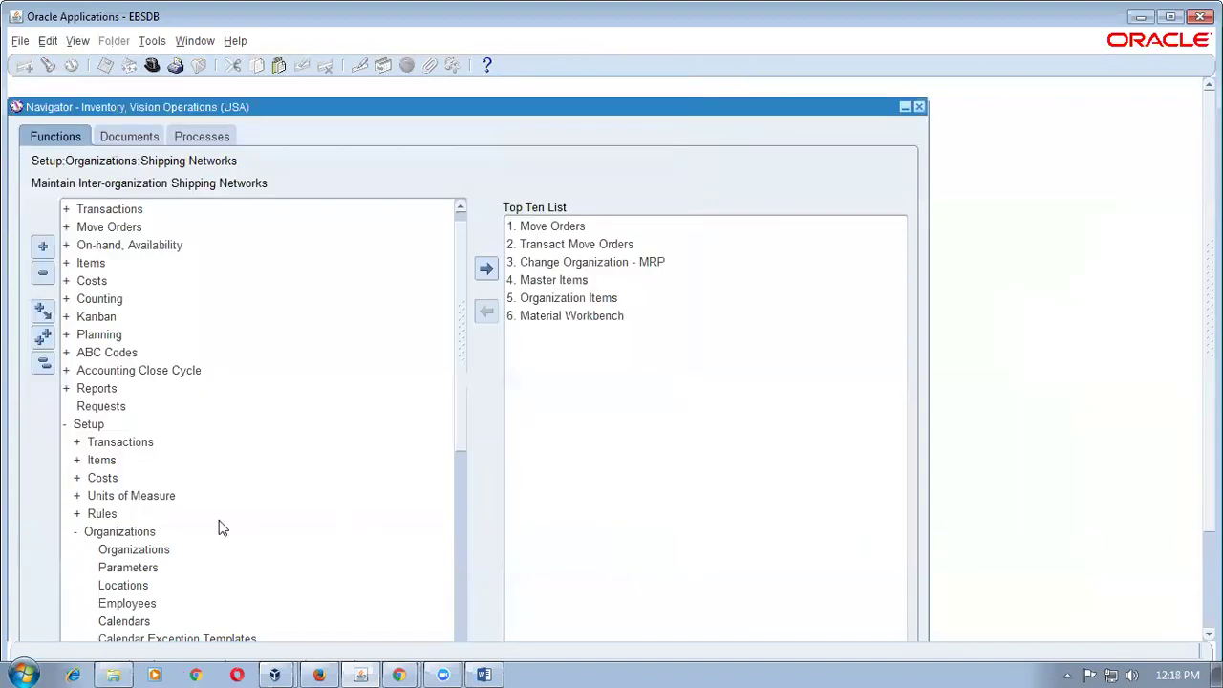
# - Collapse the function tree, switch to Windows Explorer, and open the inter_org_excercise document from the Inv_Day 3 folder
pyautogui.click(47, 370)
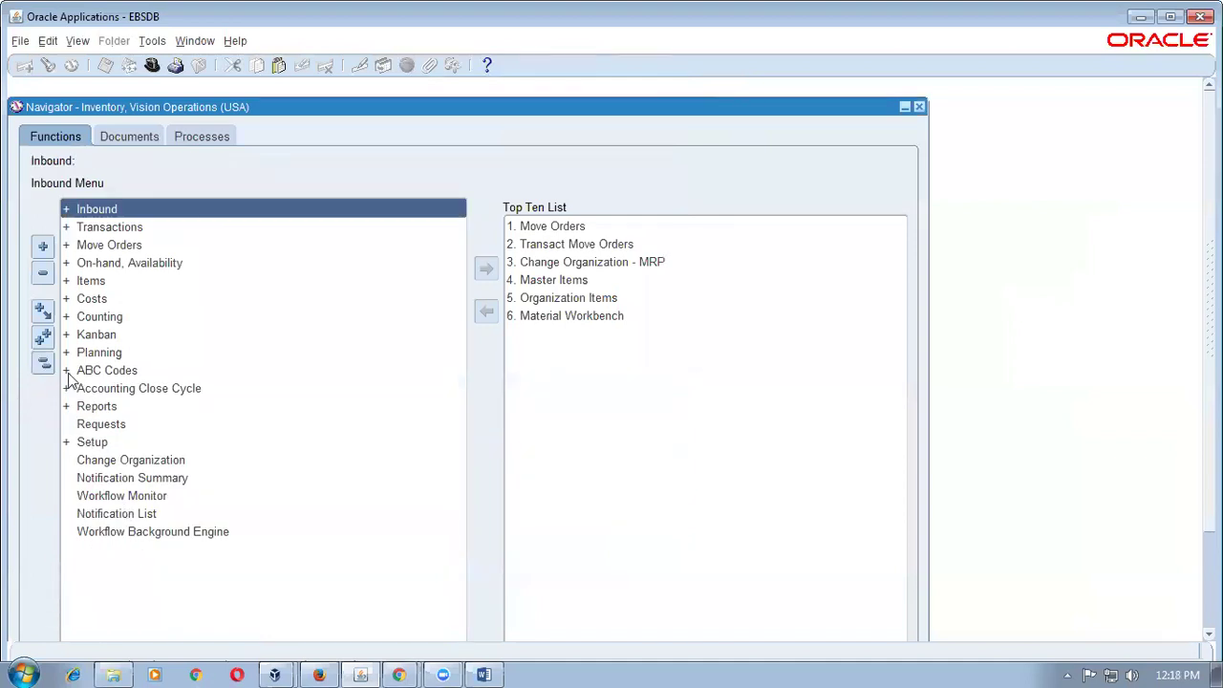
pyautogui.click(111, 673)
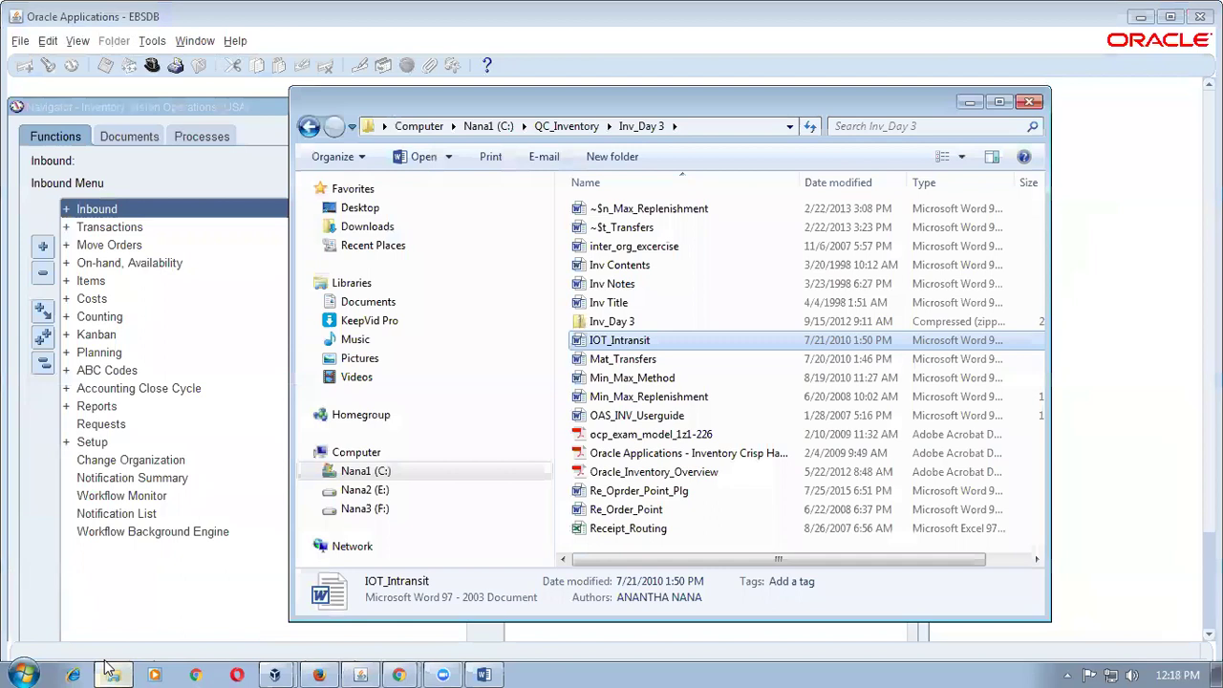
pyautogui.click(669, 455)
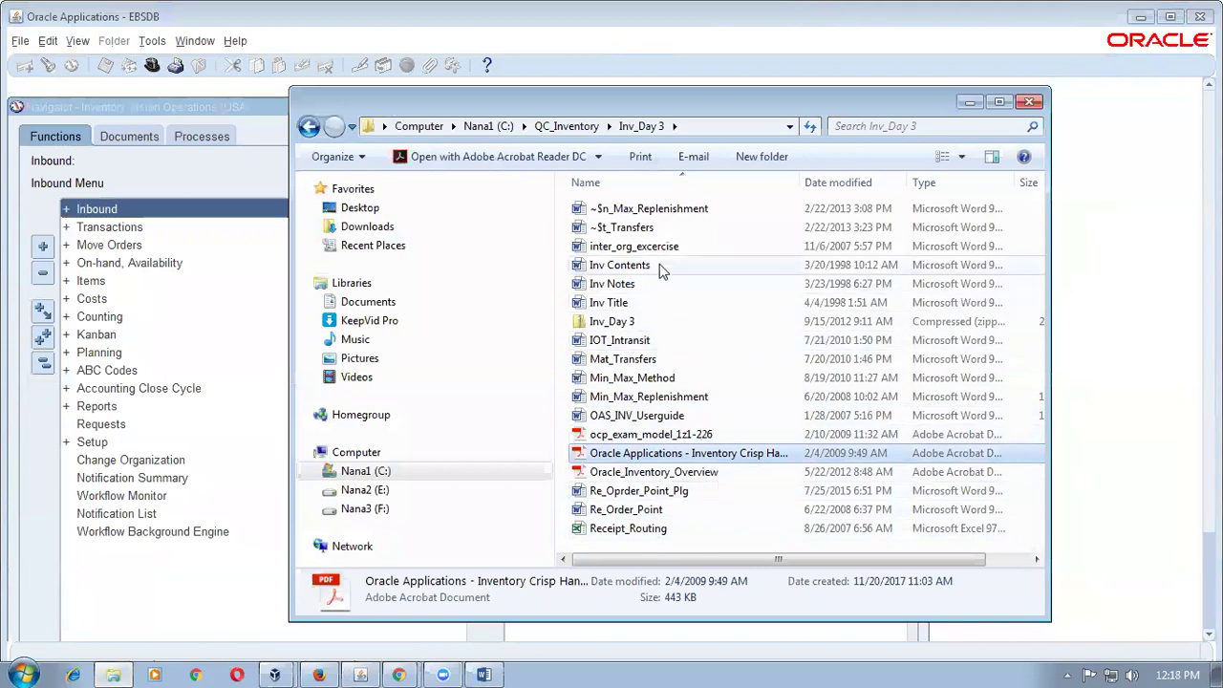
pyautogui.click(634, 247)
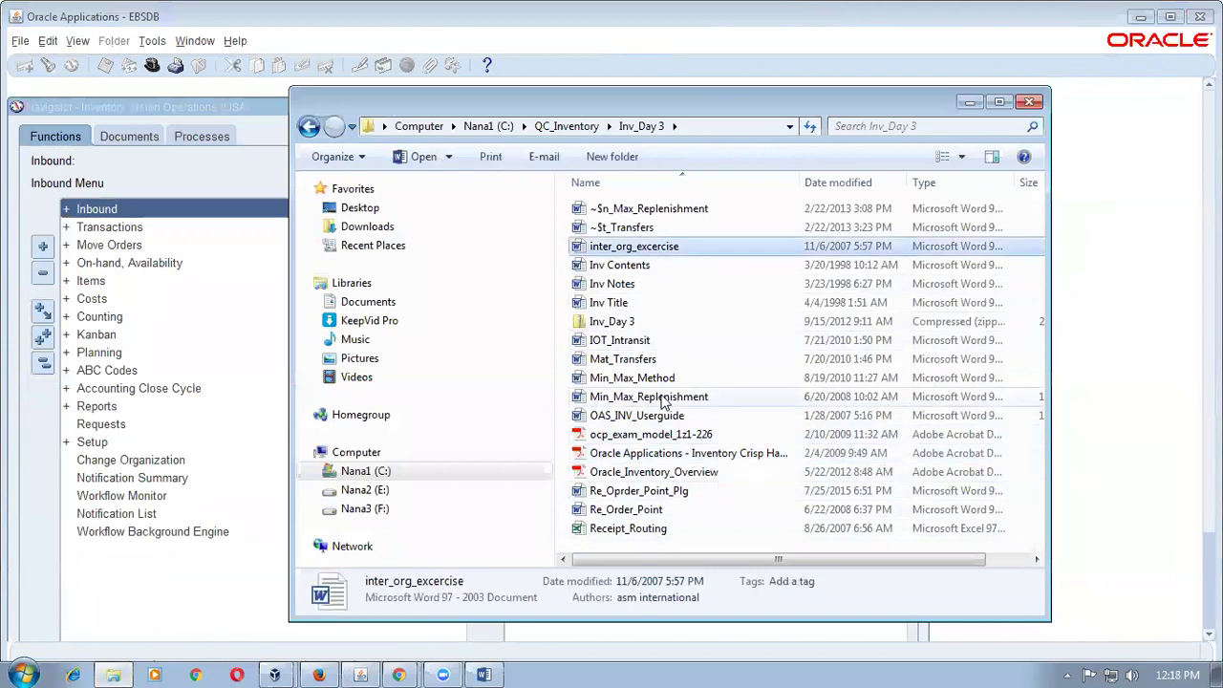
pyautogui.doubleClick(666, 250)
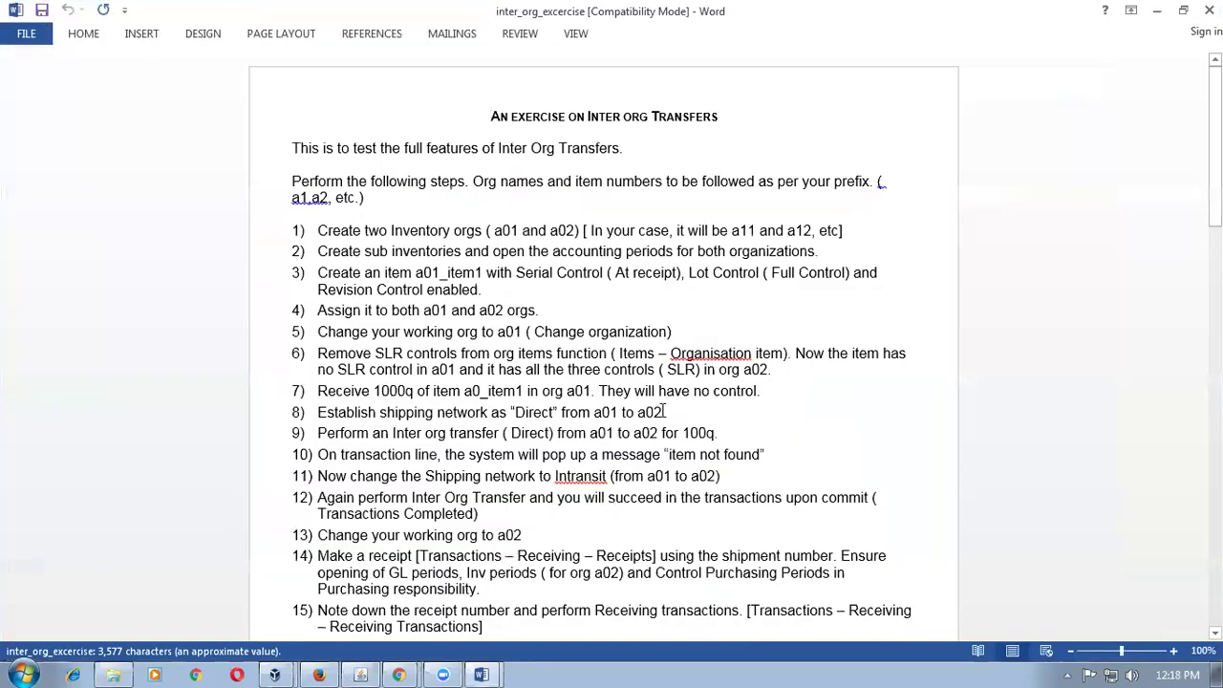
# - Enlarge the exercise document and read through exercise step 1 on creating two inventory orgs, highlighting its text
pyautogui.scroll(4, 666, 412)
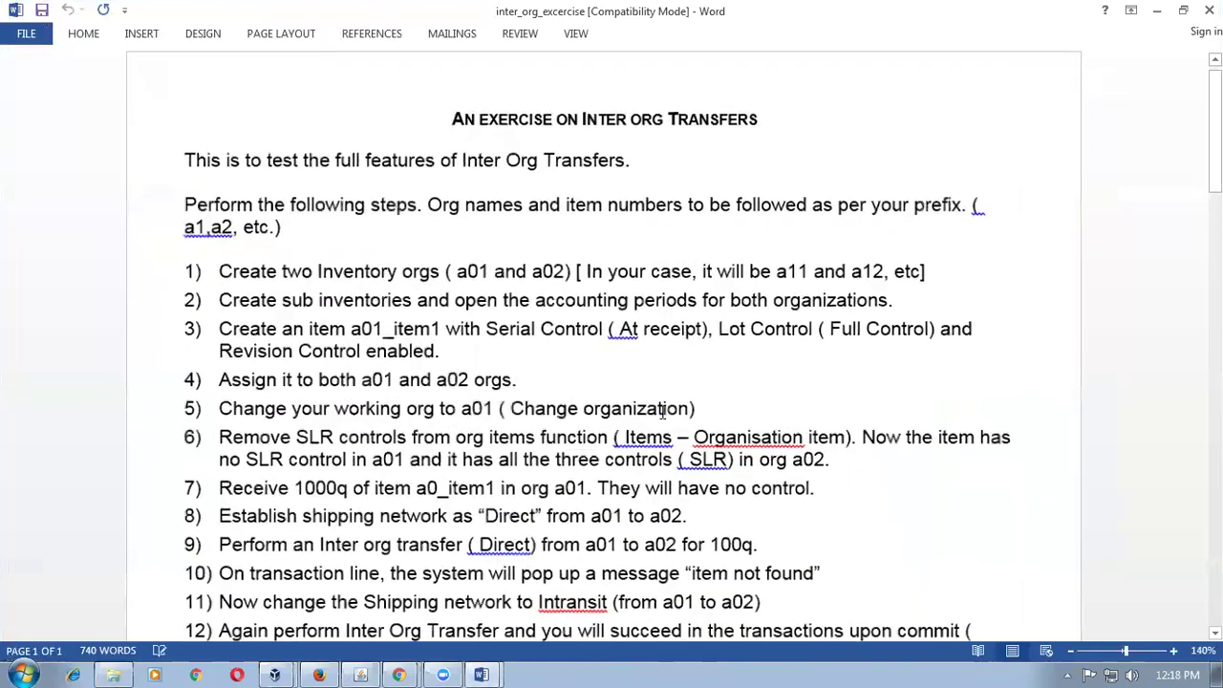
pyautogui.click(517, 319)
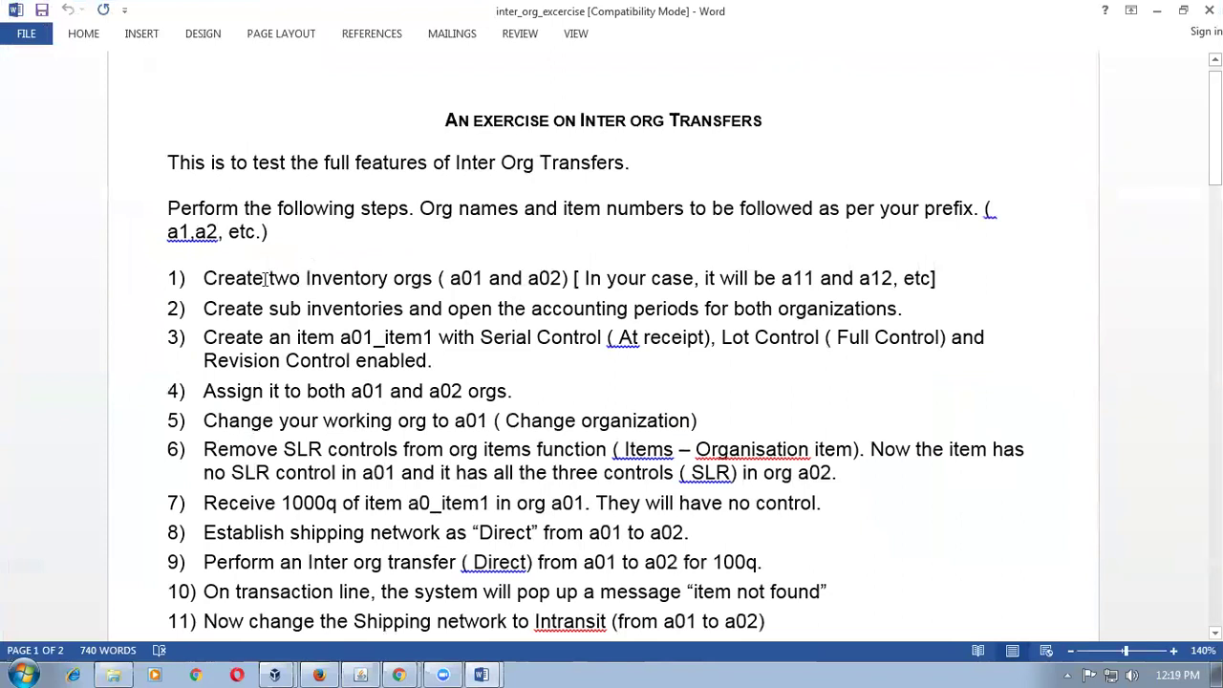
pyautogui.moveTo(252, 278); pyautogui.dragTo(304, 278)
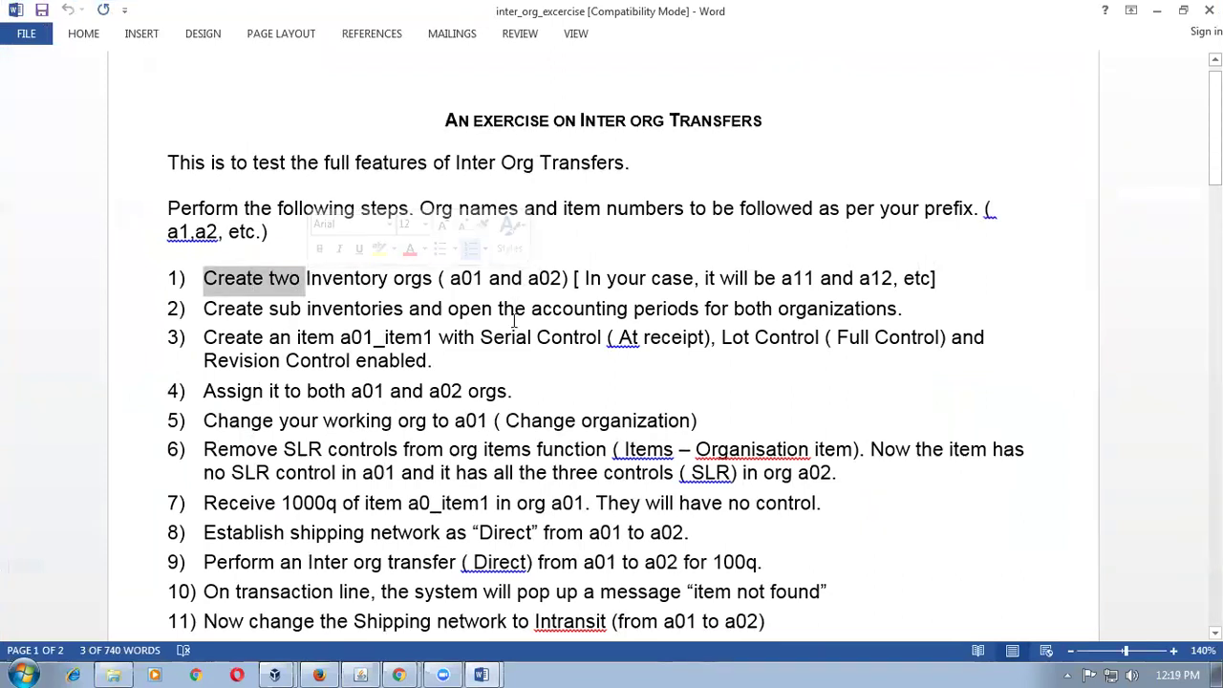
pyautogui.click(514, 368)
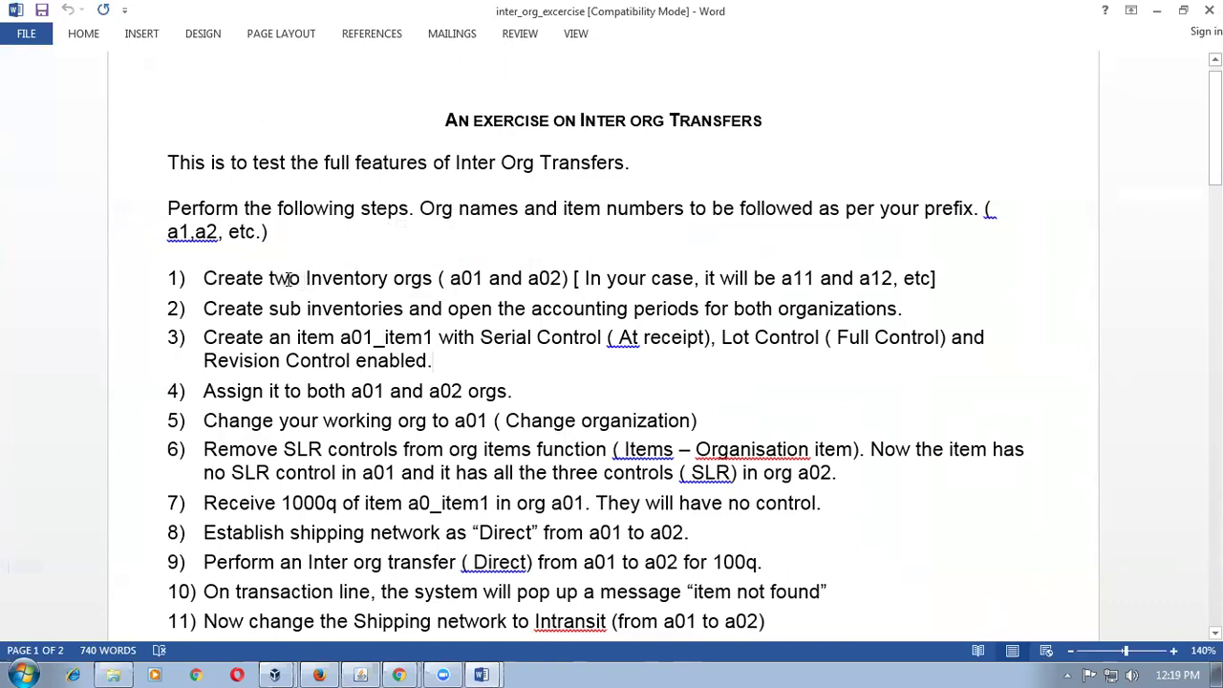
pyautogui.moveTo(288, 278); pyautogui.dragTo(620, 275)
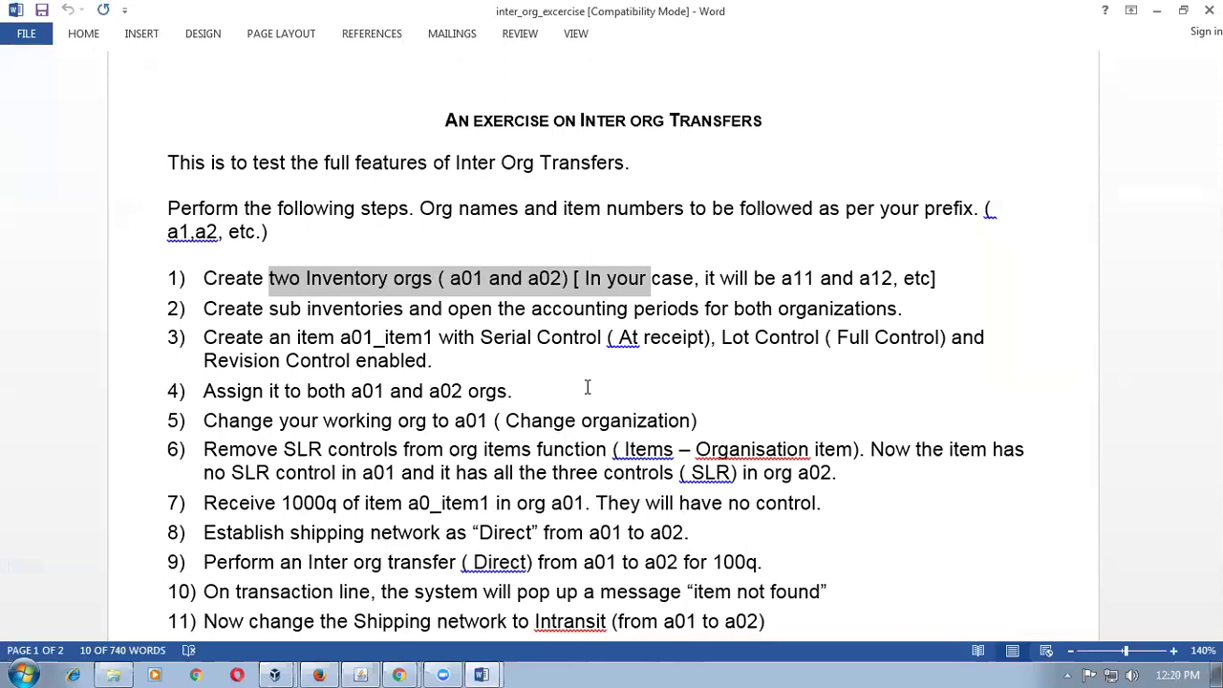
pyautogui.click(567, 362)
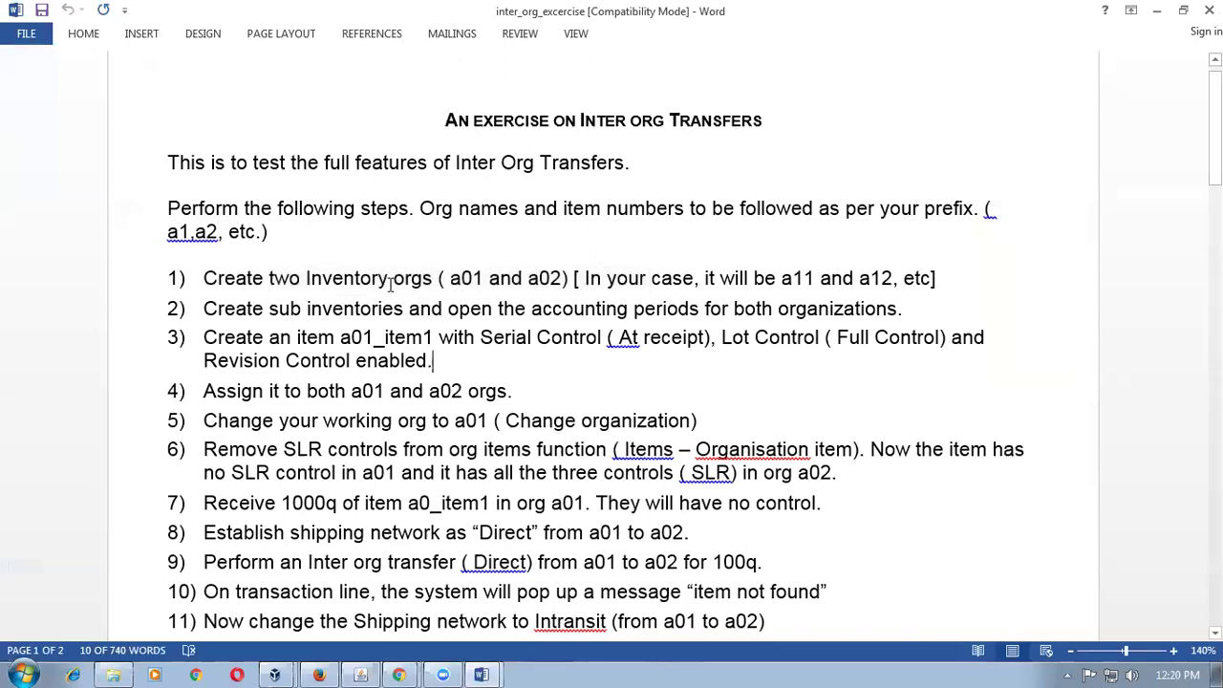
pyautogui.moveTo(387, 279); pyautogui.dragTo(624, 277)
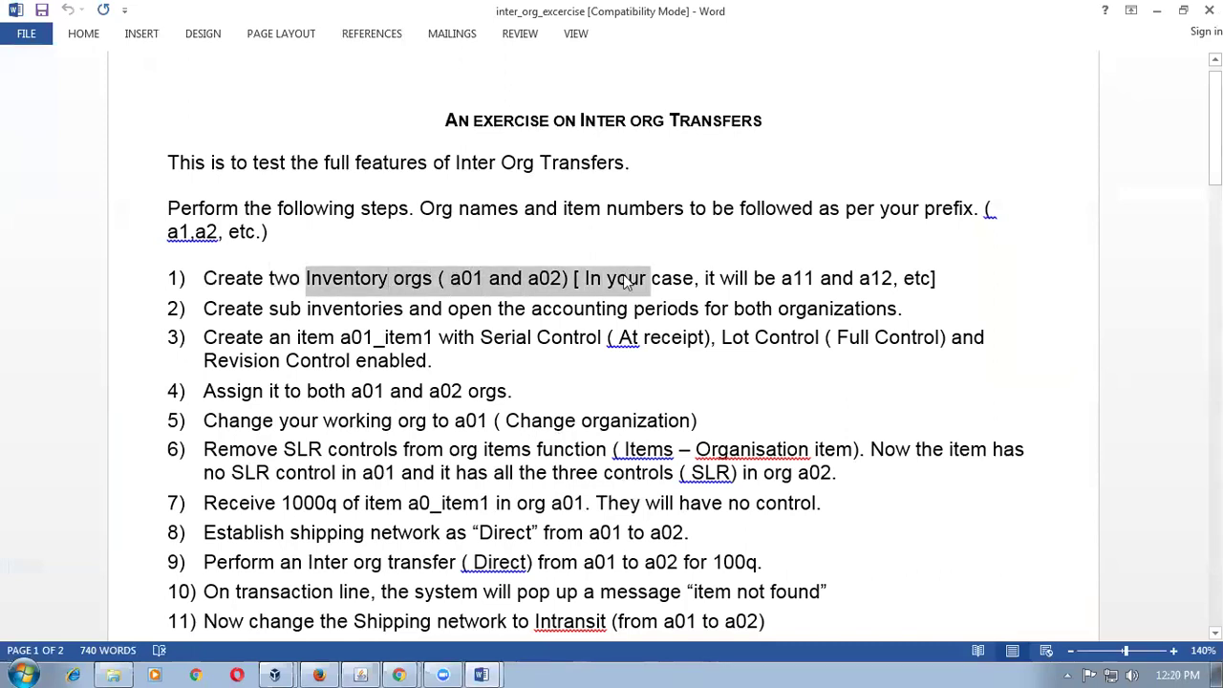
# - Review exercise points 2 and 3 on the accounting periods and the item's serial, lot and revision controls
pyautogui.moveTo(344, 310); pyautogui.dragTo(758, 310)
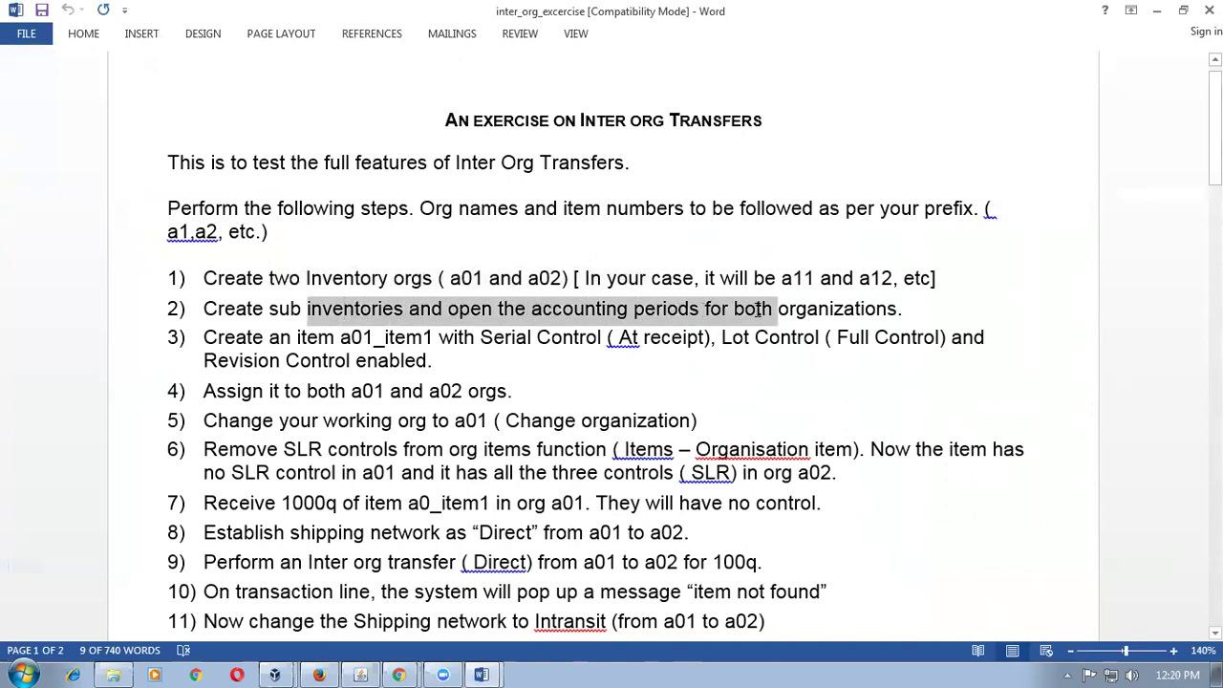
pyautogui.click(391, 344)
pyautogui.moveTo(481, 339); pyautogui.dragTo(495, 354)
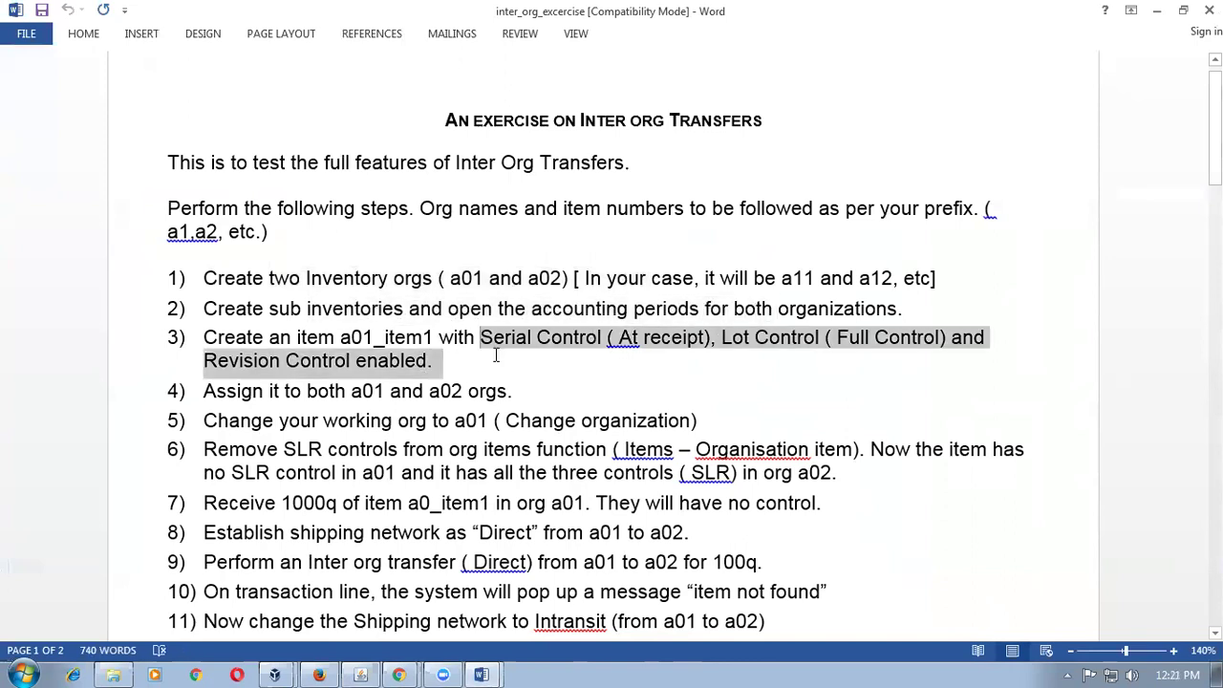
pyautogui.click(496, 355)
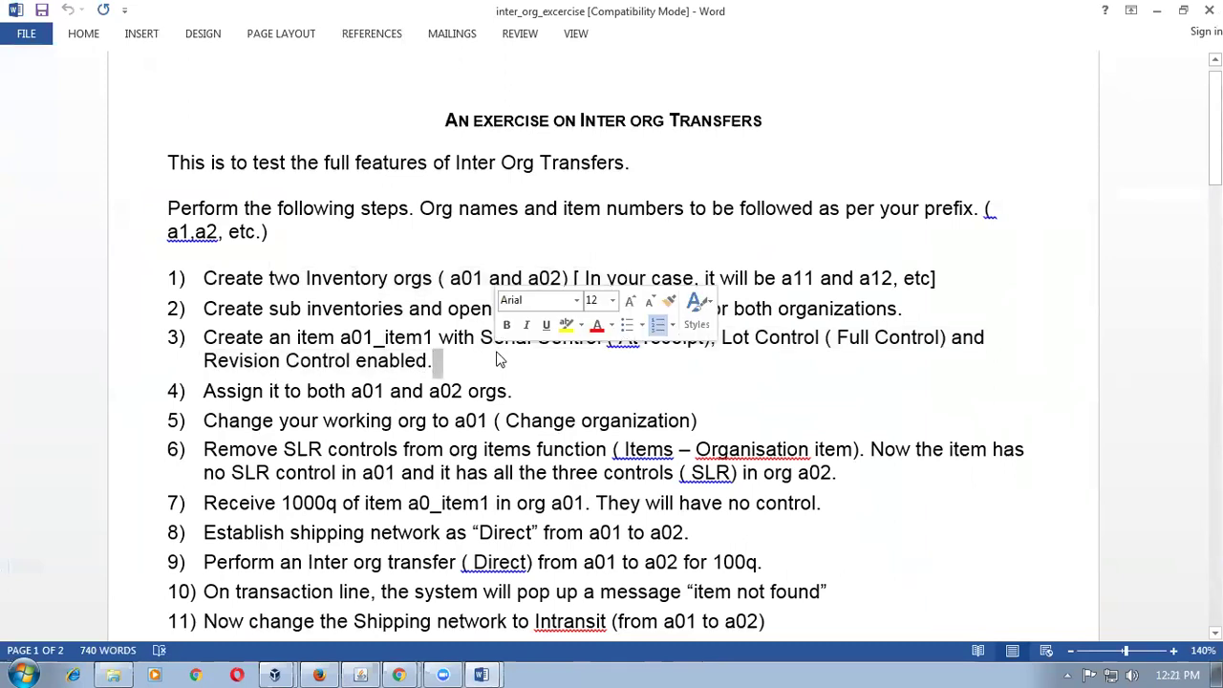
pyautogui.click(488, 348)
pyautogui.moveTo(489, 347); pyautogui.dragTo(487, 352)
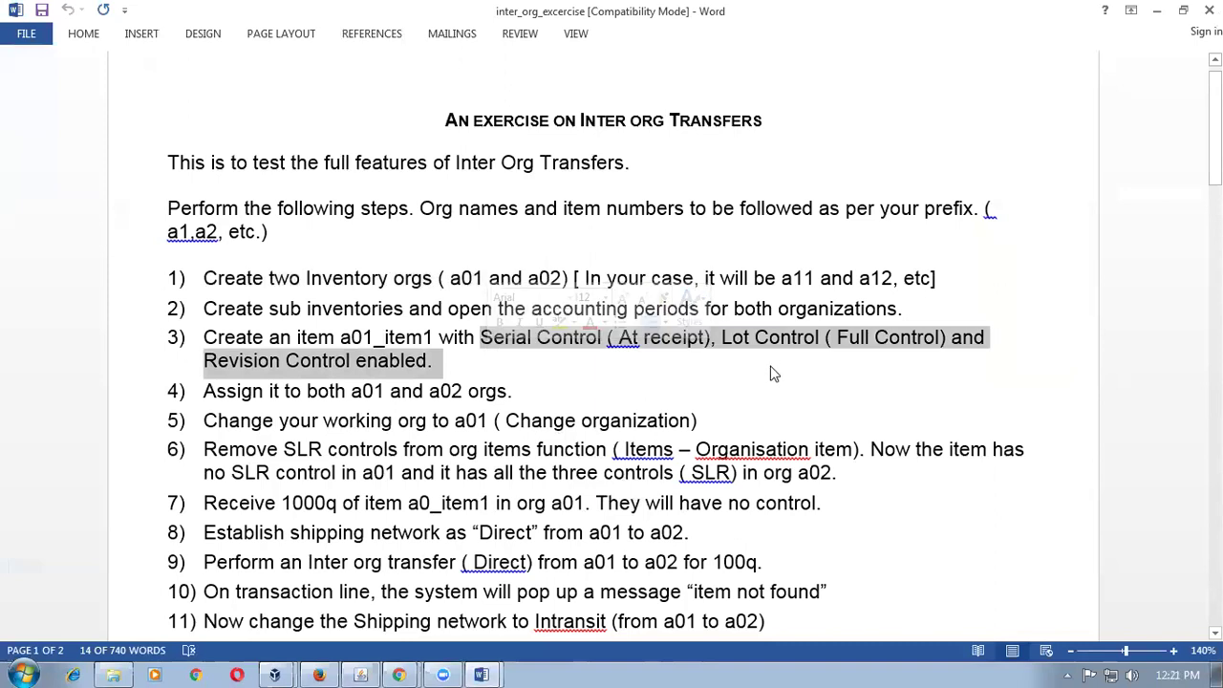
# - Switch to Oracle Applications and change the working organization to b11 (b1_hyd_org)
pyautogui.hotkey('alt', 'Tab')
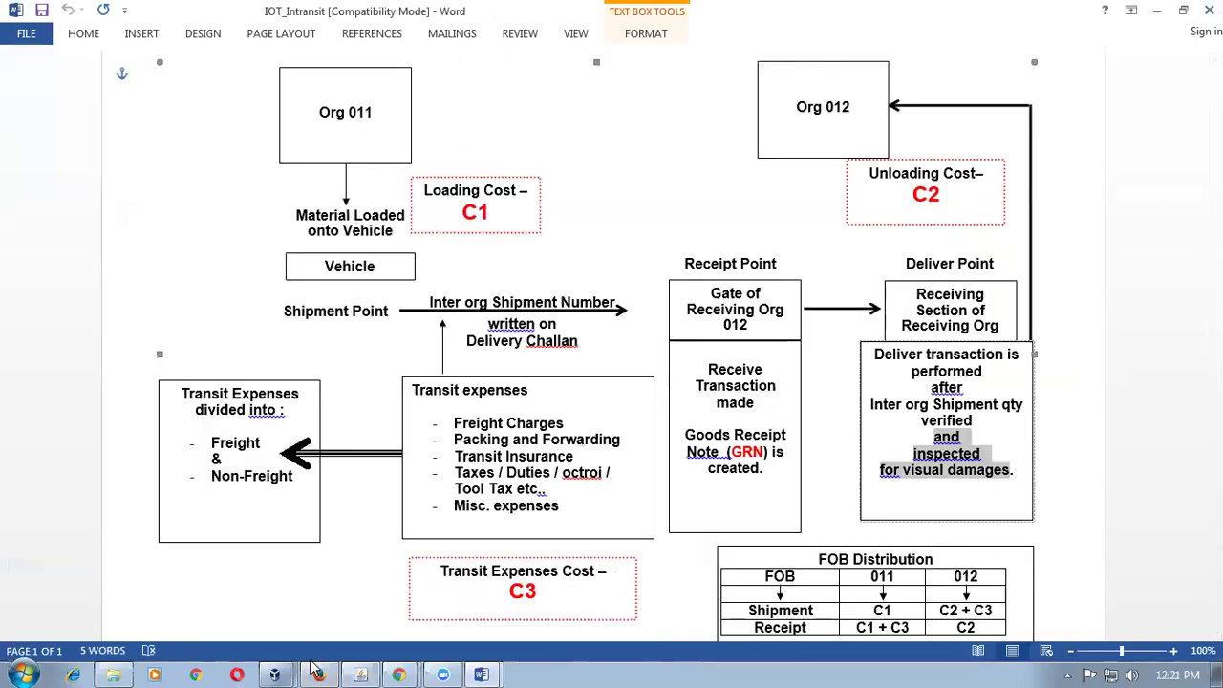
pyautogui.click(351, 672)
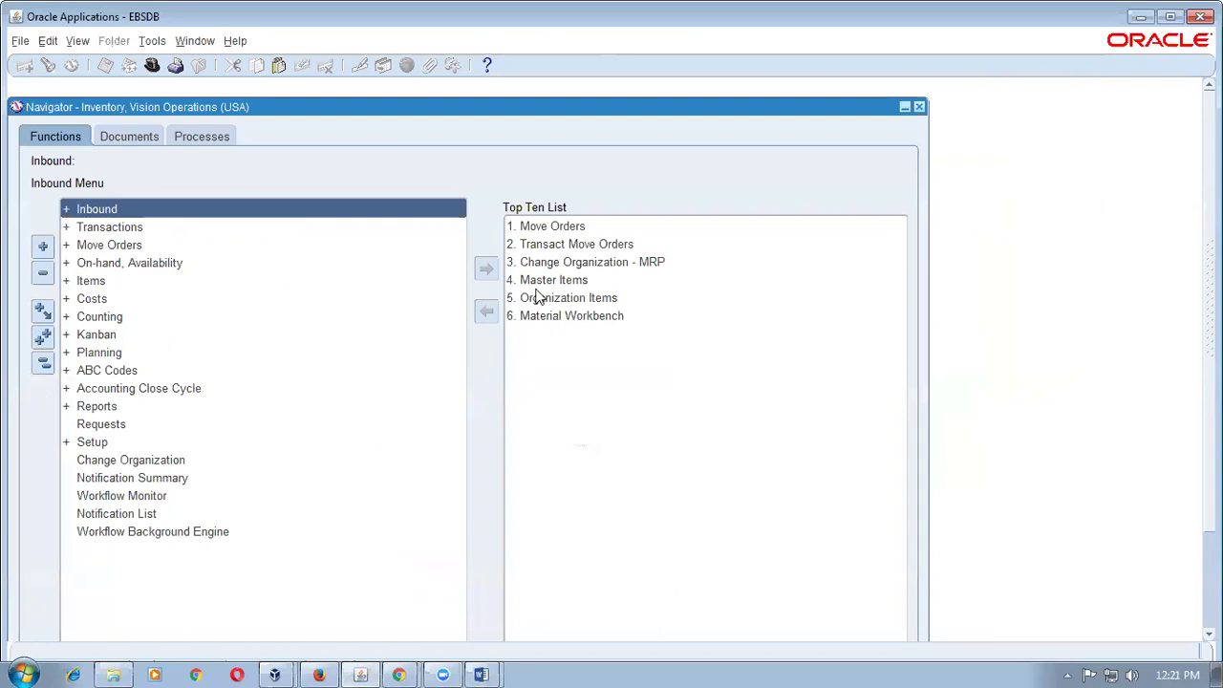
pyautogui.doubleClick(570, 260)
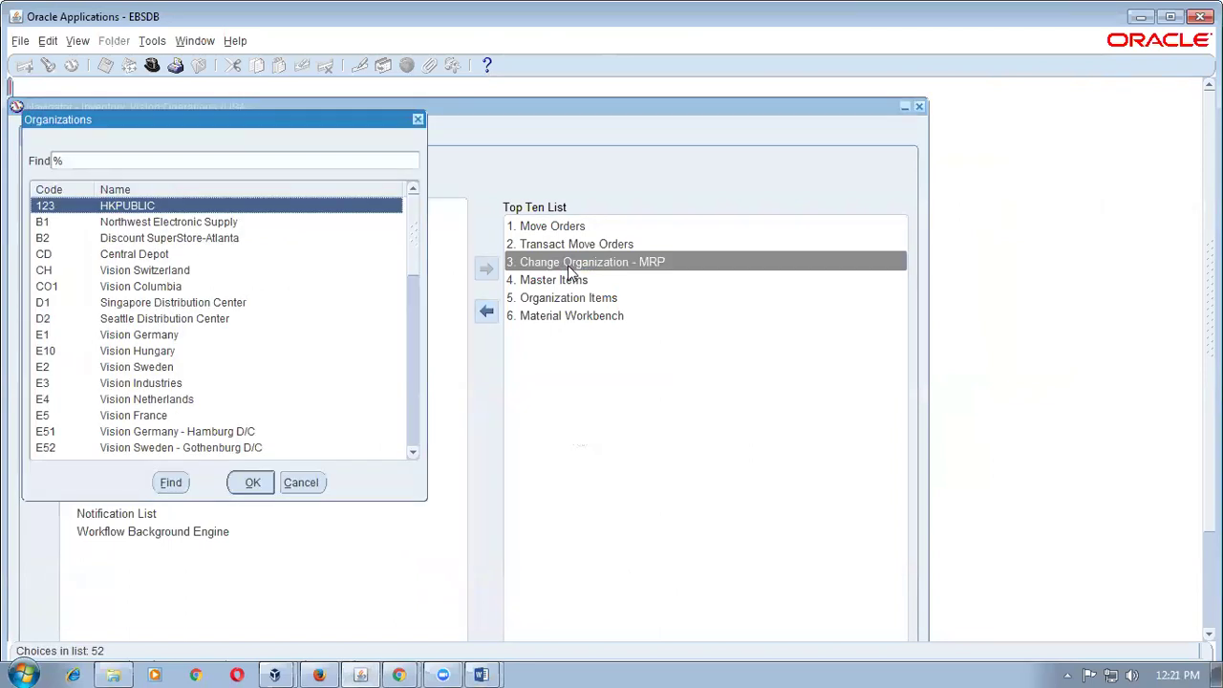
pyautogui.write('b')
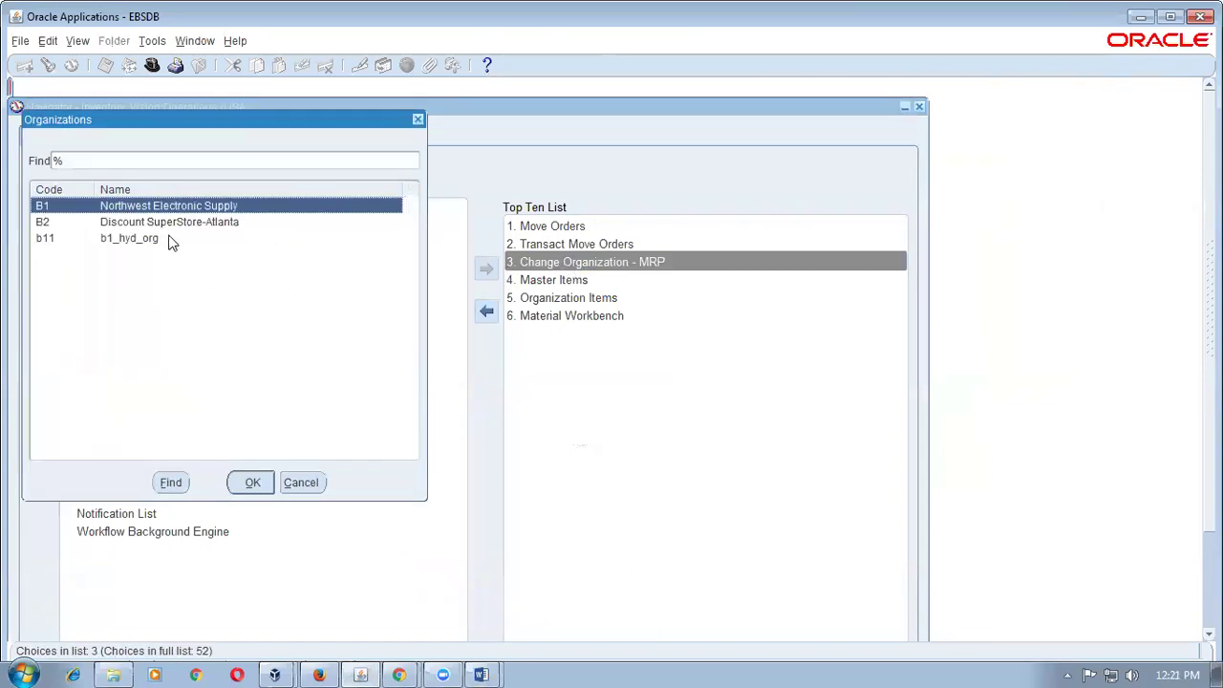
pyautogui.click(133, 241)
pyautogui.click(251, 486)
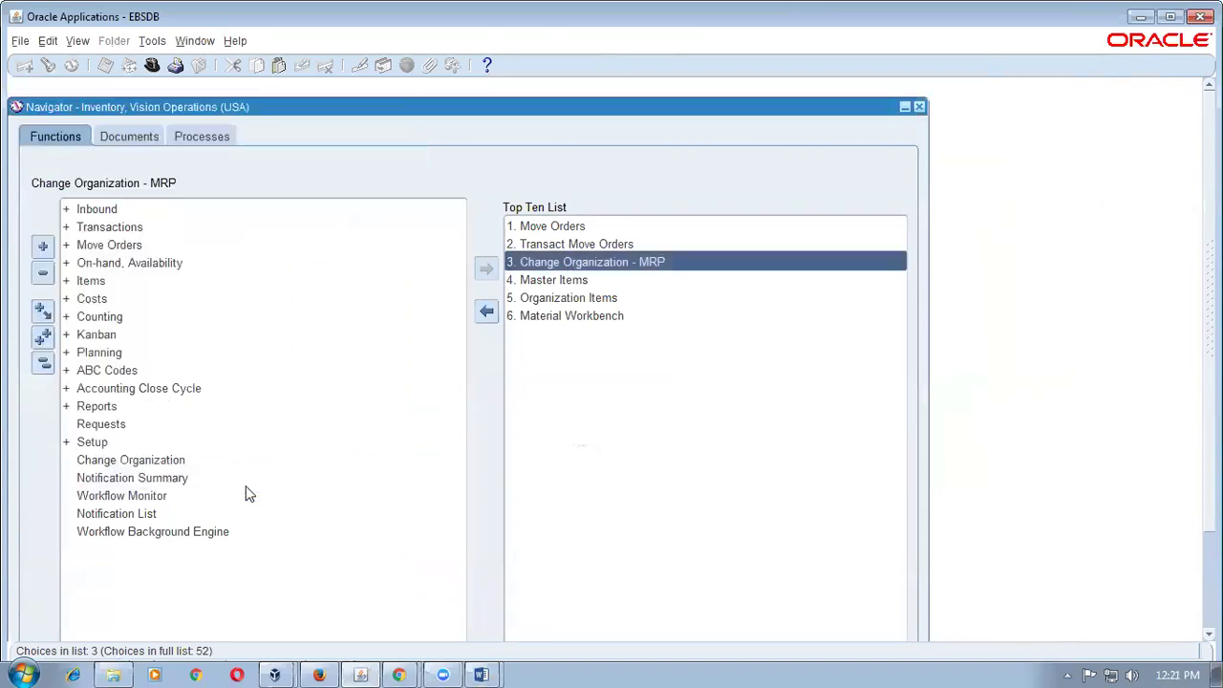
# - Start a new master item named b11_complex_iot with the description "complex iot test"
pyautogui.doubleClick(91, 281)
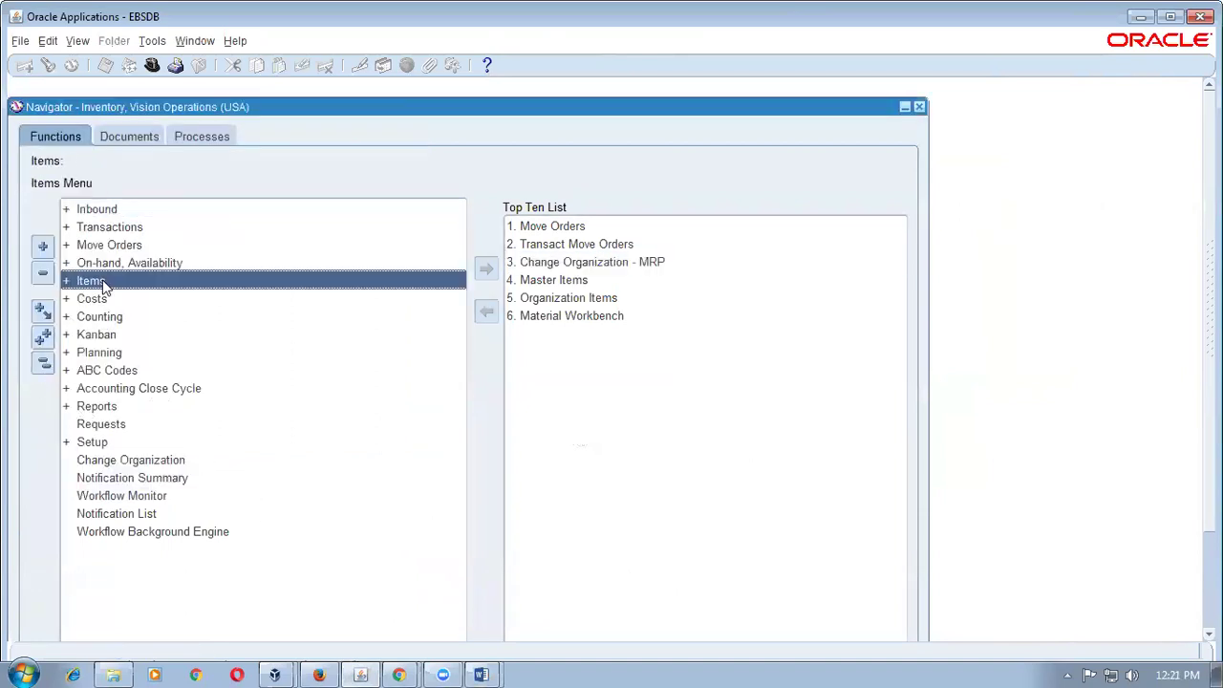
pyautogui.doubleClick(172, 299)
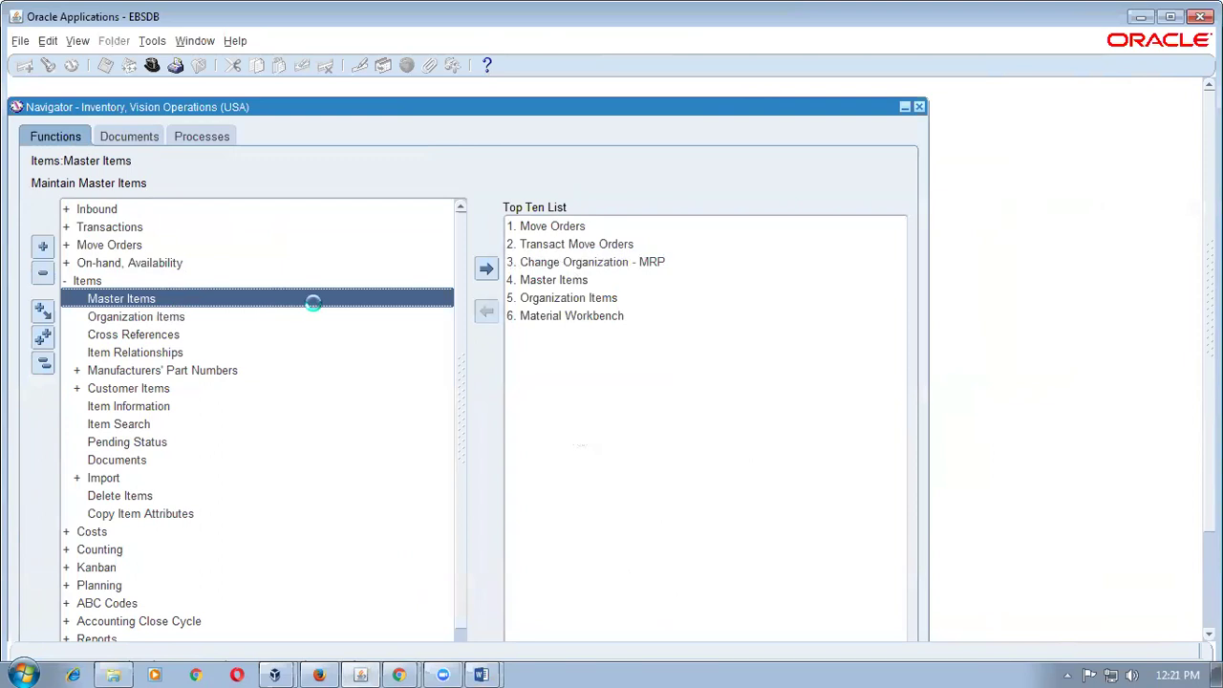
pyautogui.write('b11_com')
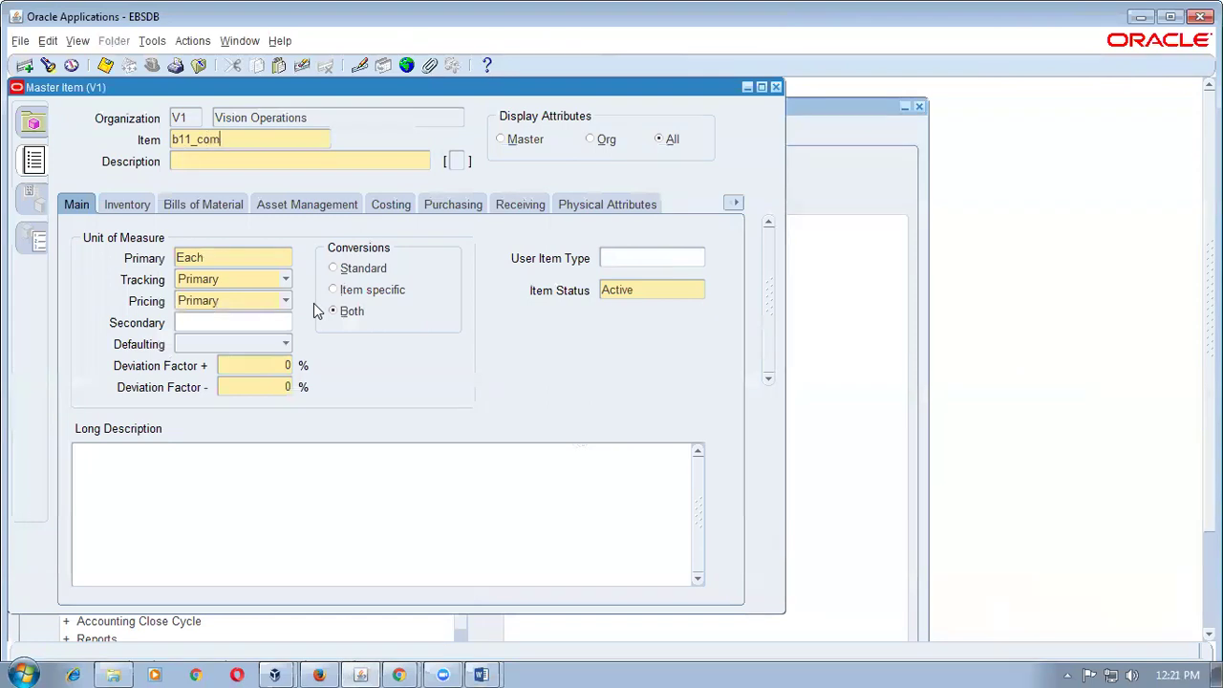
pyautogui.write('plex_iot')
pyautogui.click(226, 162)
pyautogui.write('complex ')
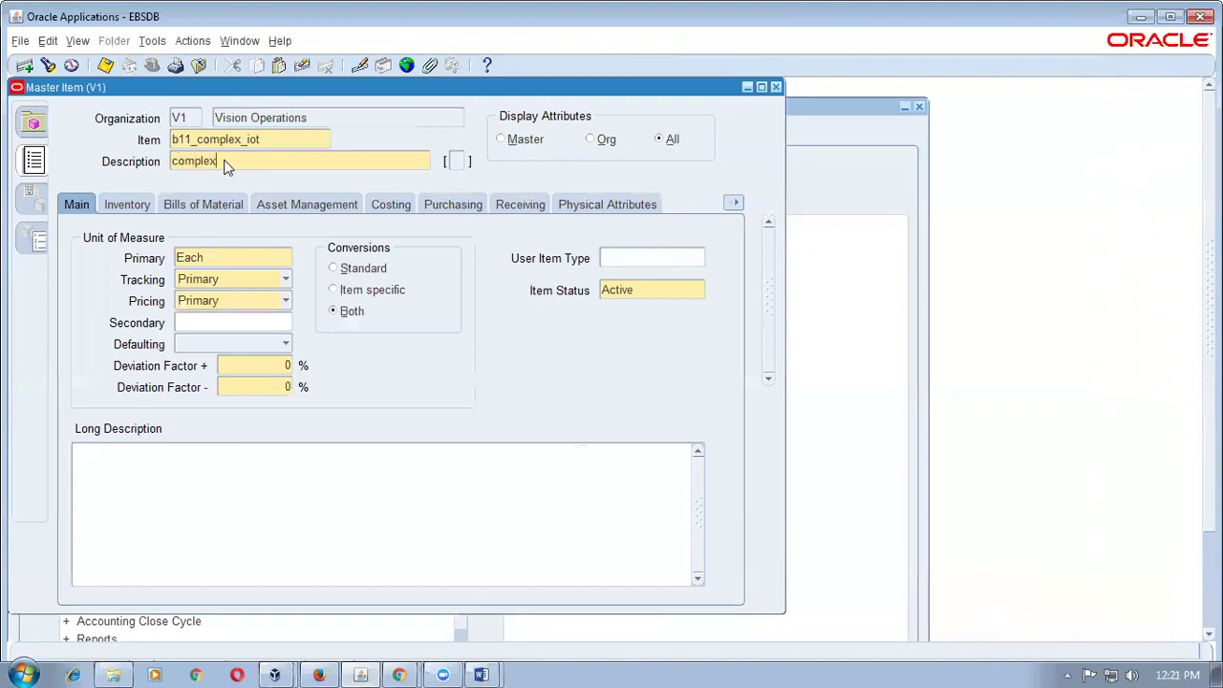
pyautogui.write('iot test')
# - Copy the attributes of the Purchased Item template to the new item
pyautogui.hotkey('alt', 't')
pyautogui.write('fpur')
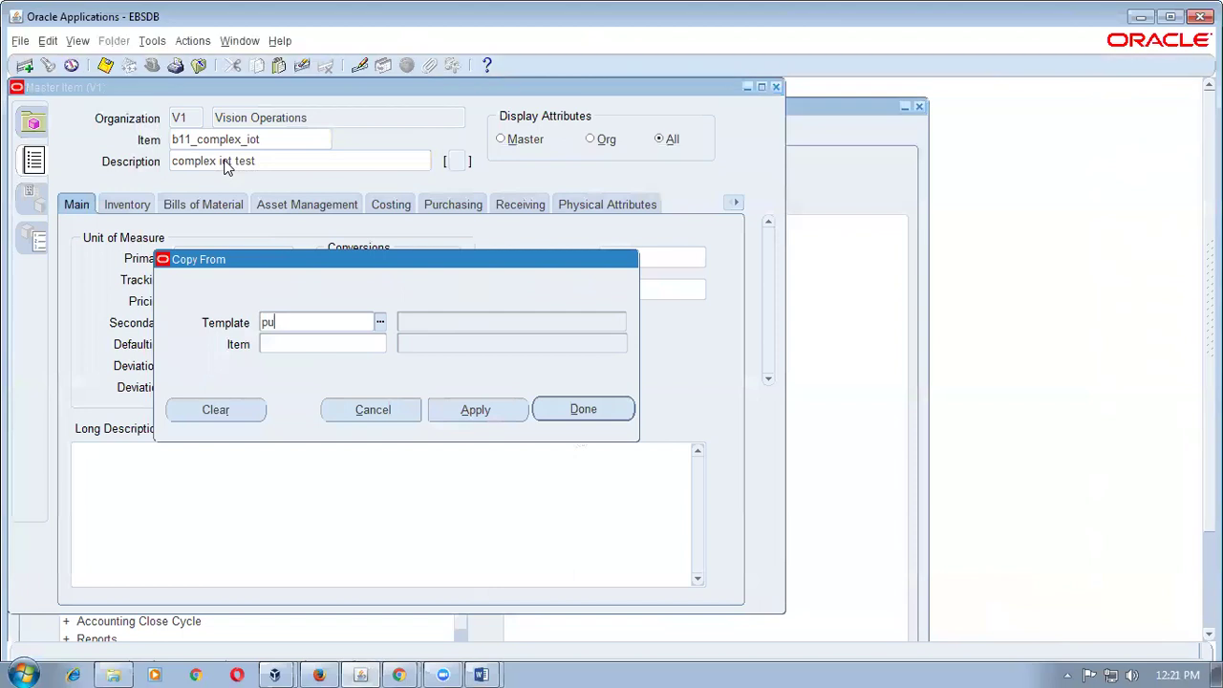
pyautogui.press('Tab')
pyautogui.press('Tab')
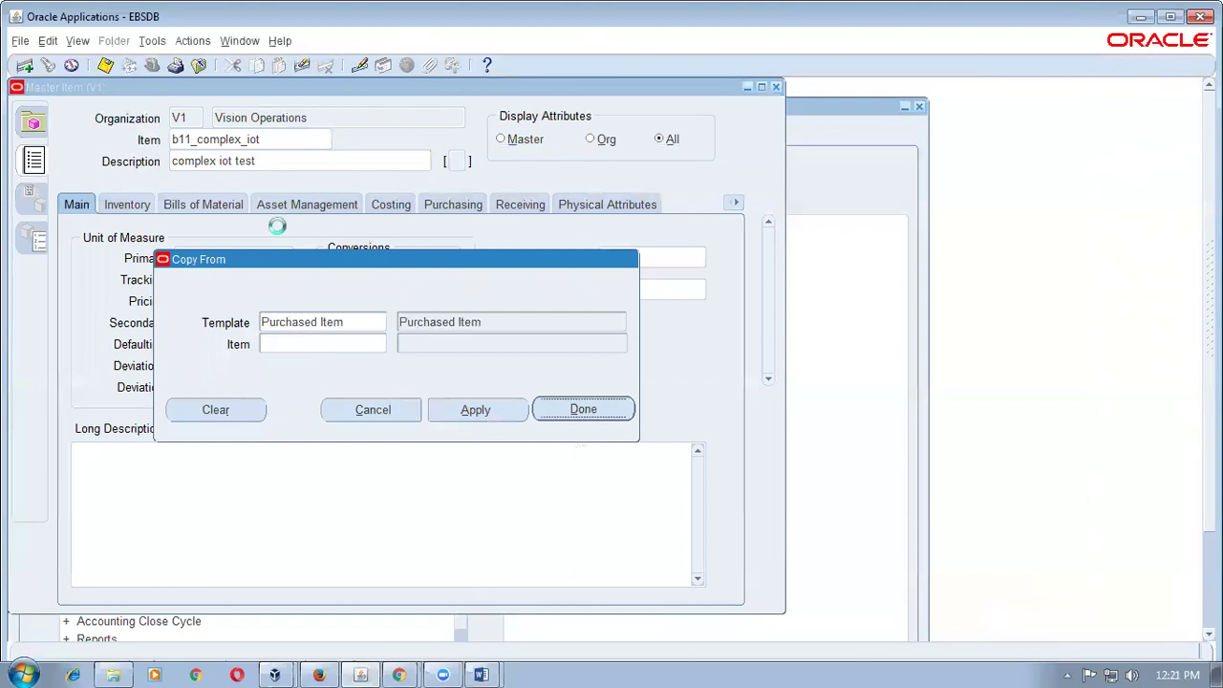
pyautogui.press('Return')
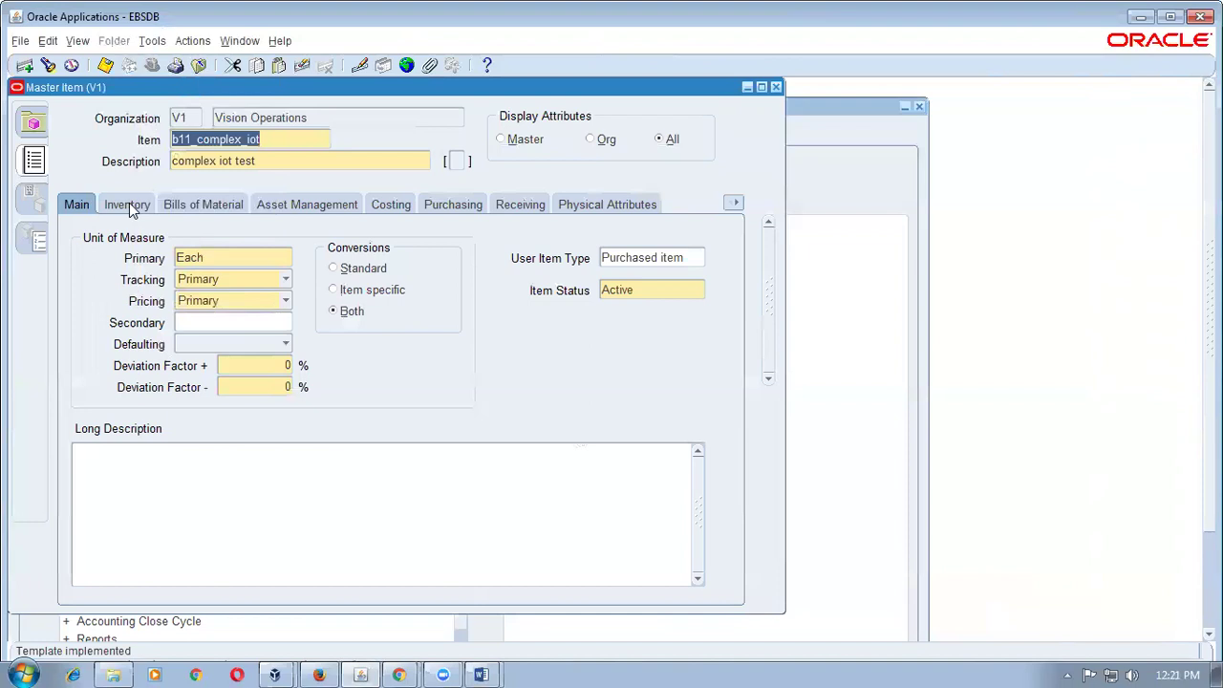
# - Set the item's serial generation to At Receipt and lot control to Full Control, enable revision control, save, and close the item form
pyautogui.click(129, 205)
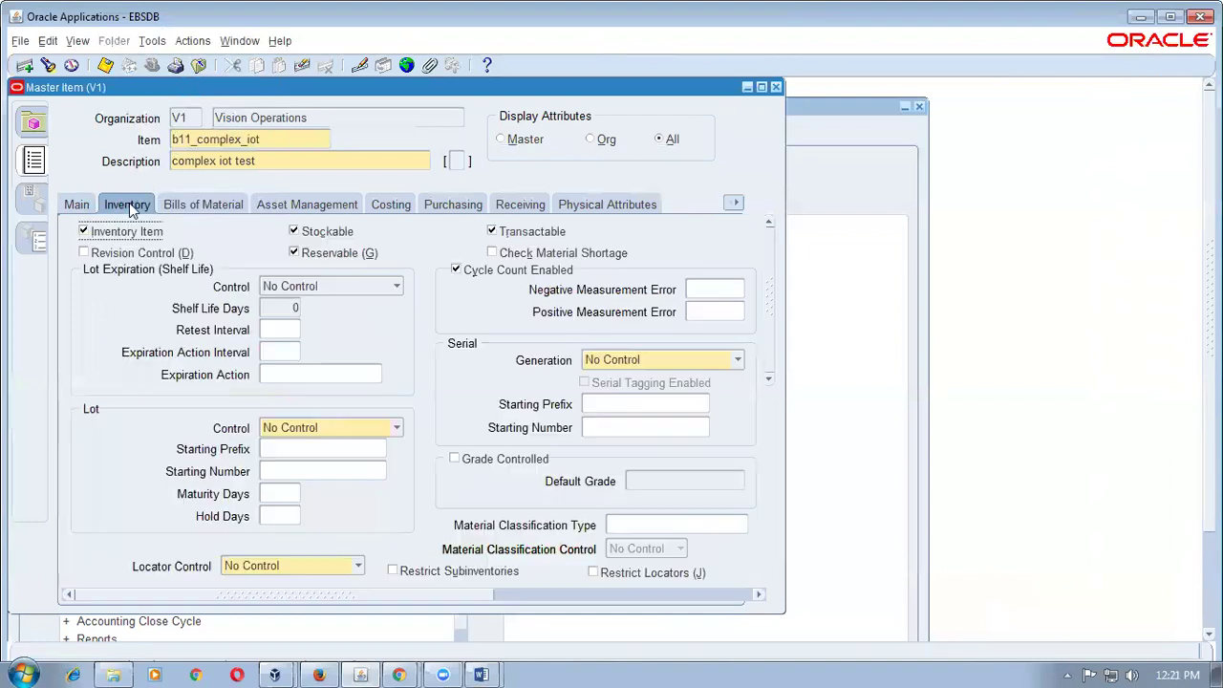
pyautogui.click(669, 362)
pyautogui.click(664, 377)
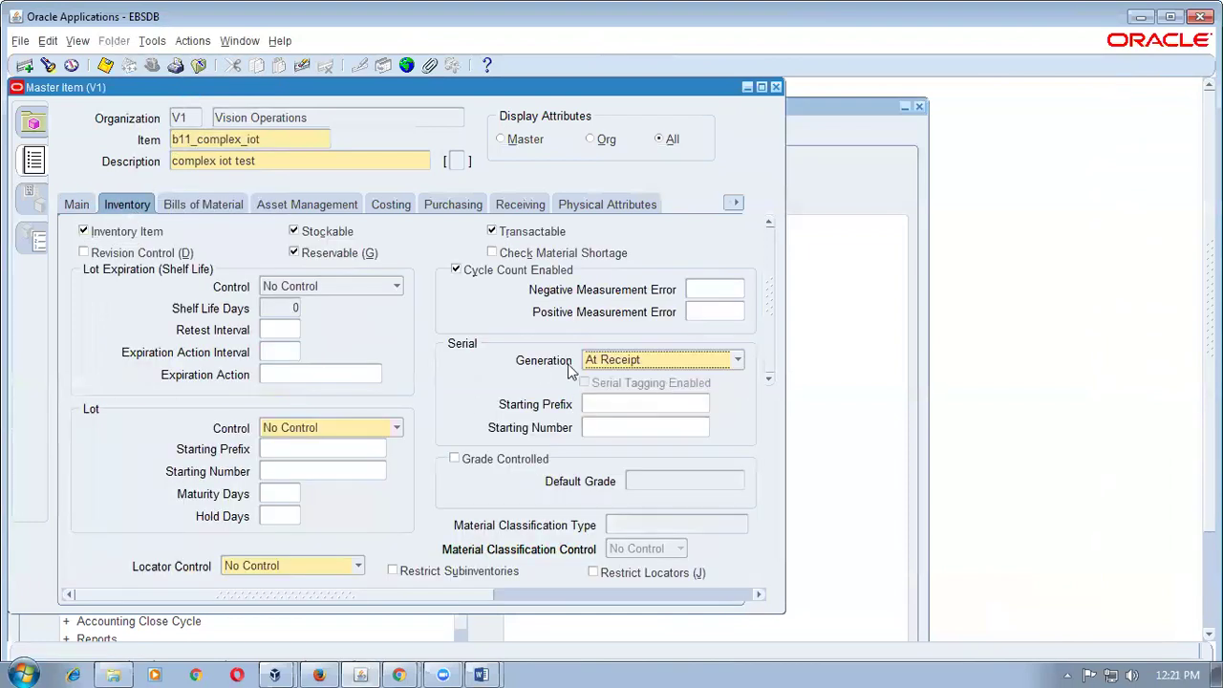
pyautogui.click(322, 430)
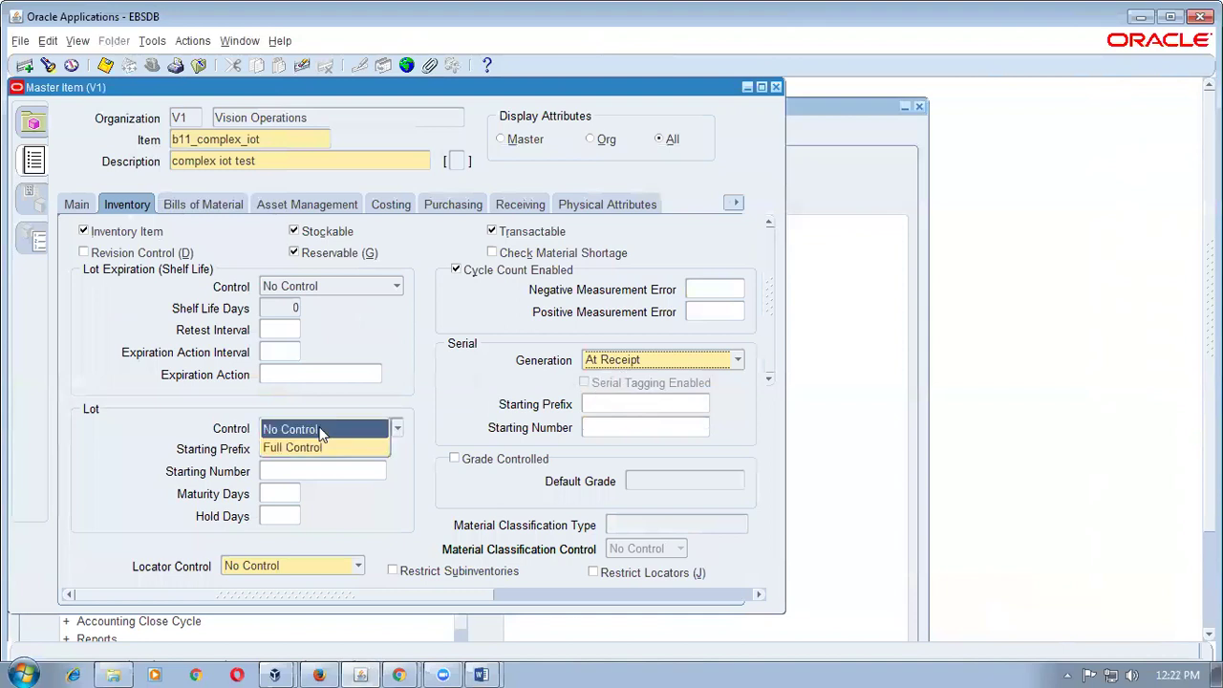
pyautogui.click(319, 446)
pyautogui.click(100, 256)
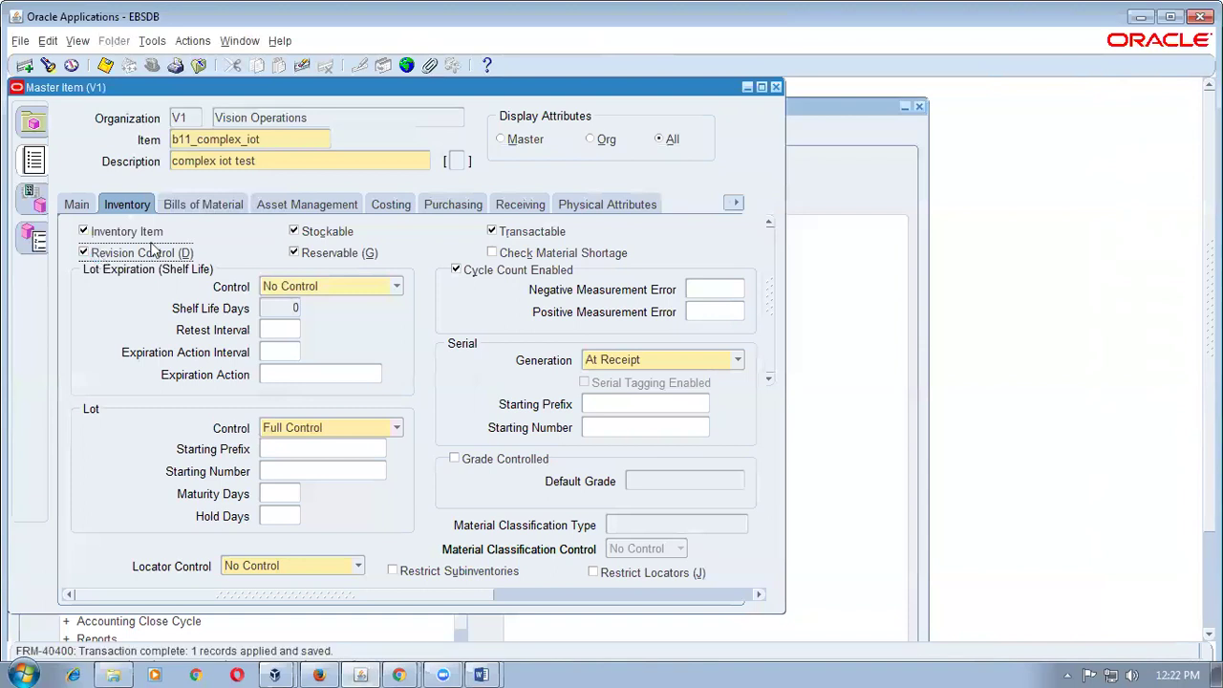
pyautogui.doubleClick(279, 135)
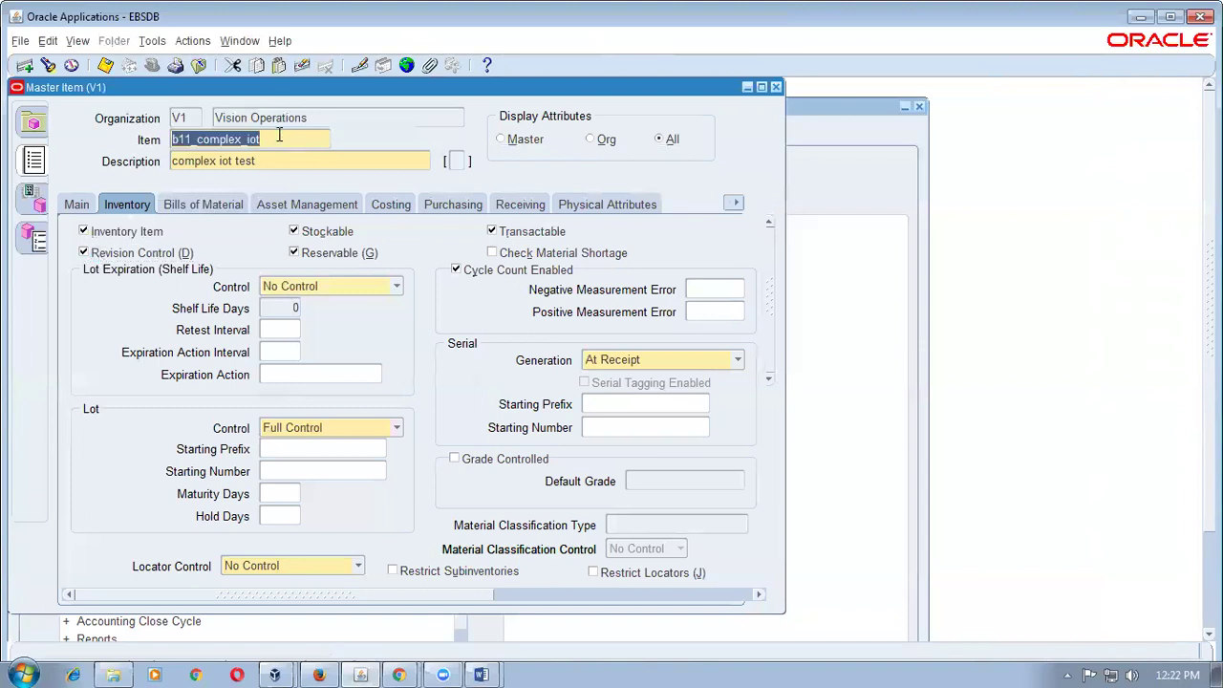
pyautogui.press('F4')
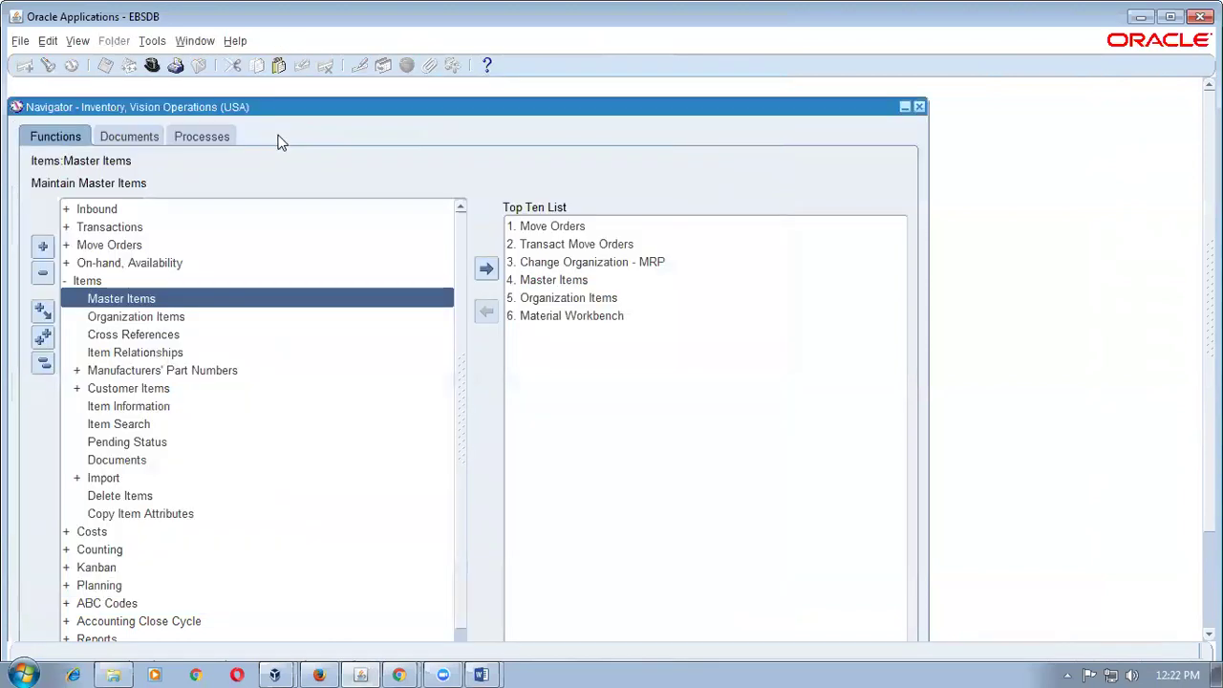
# - Change the working organization to M1 (Seattle Manufacturing)
pyautogui.doubleClick(567, 262)
pyautogui.write('m%')
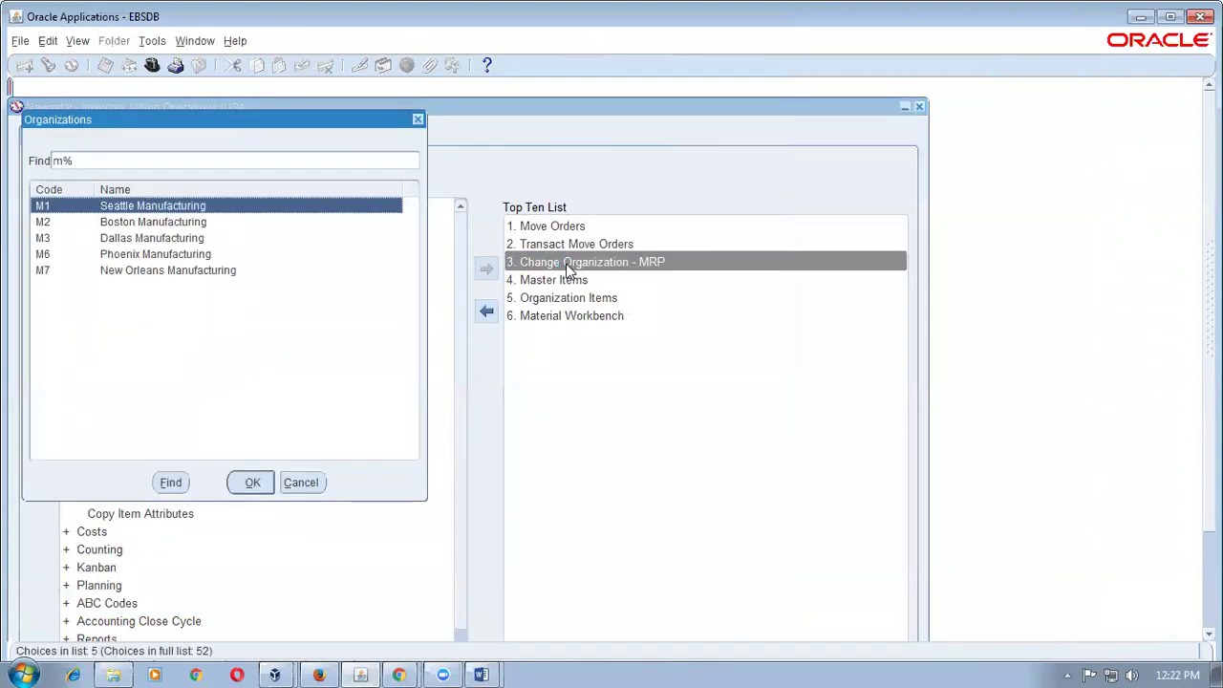
pyautogui.press('Return')
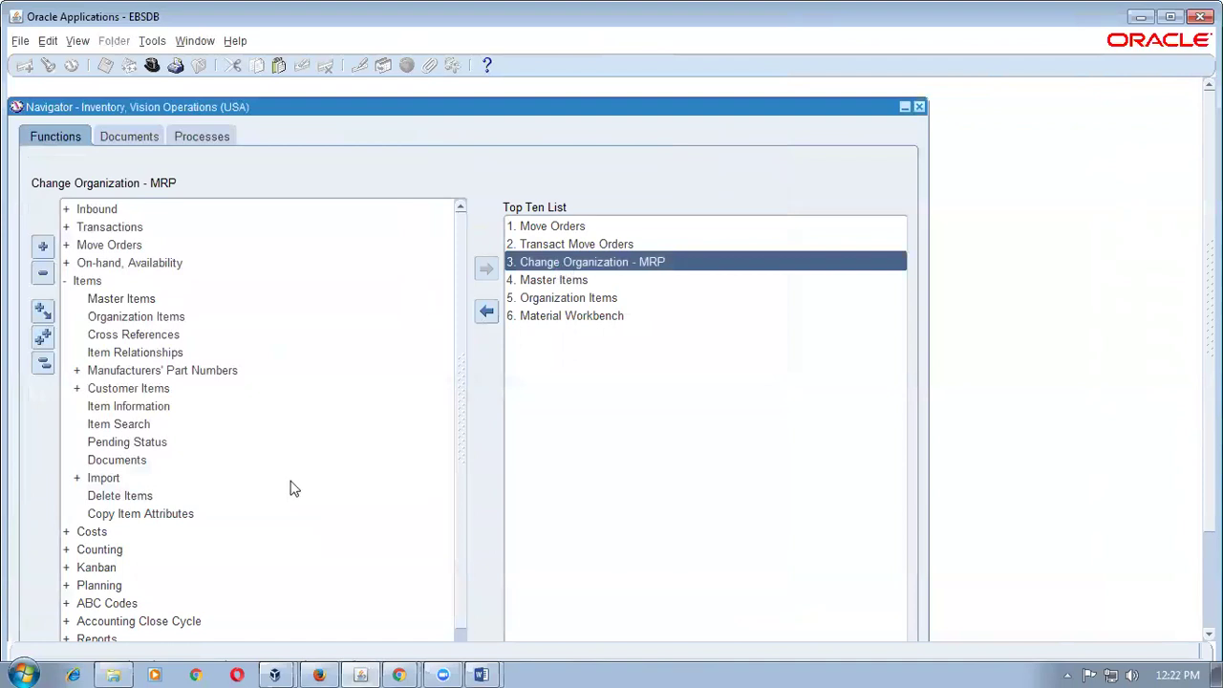
# - Set the Starting Revision to C in the M1 organization parameters and save the change
pyautogui.write('Setup:Organizations:p')
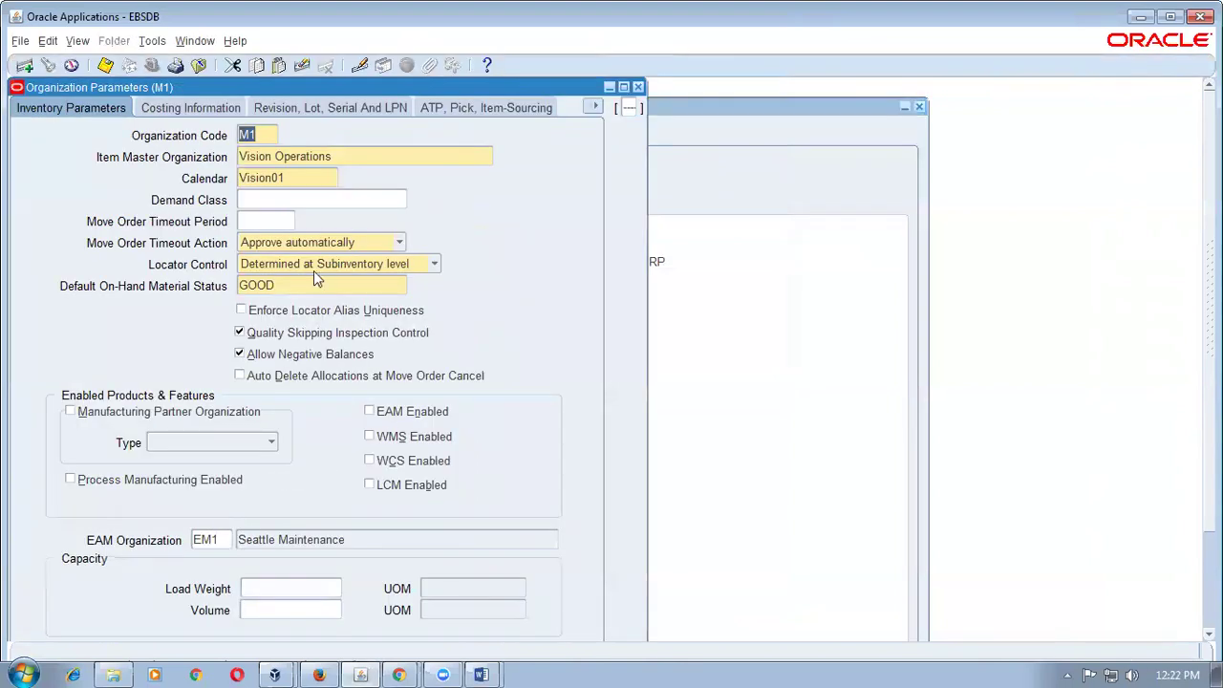
pyautogui.click(292, 111)
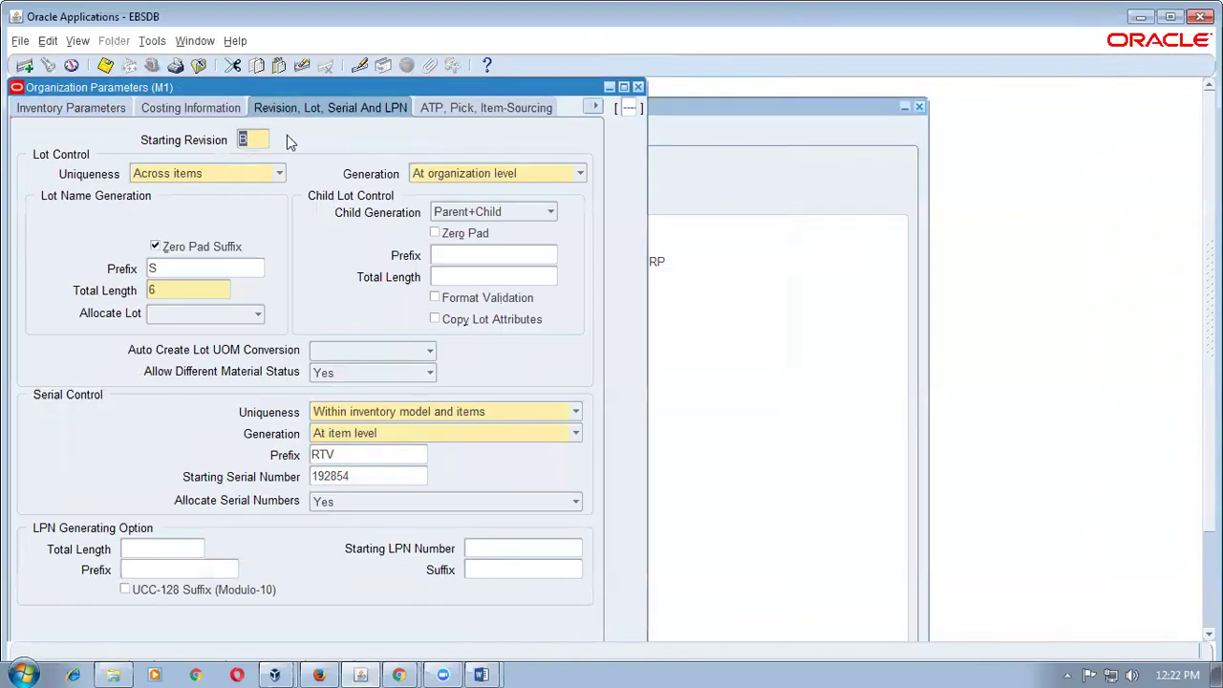
pyautogui.write('C')
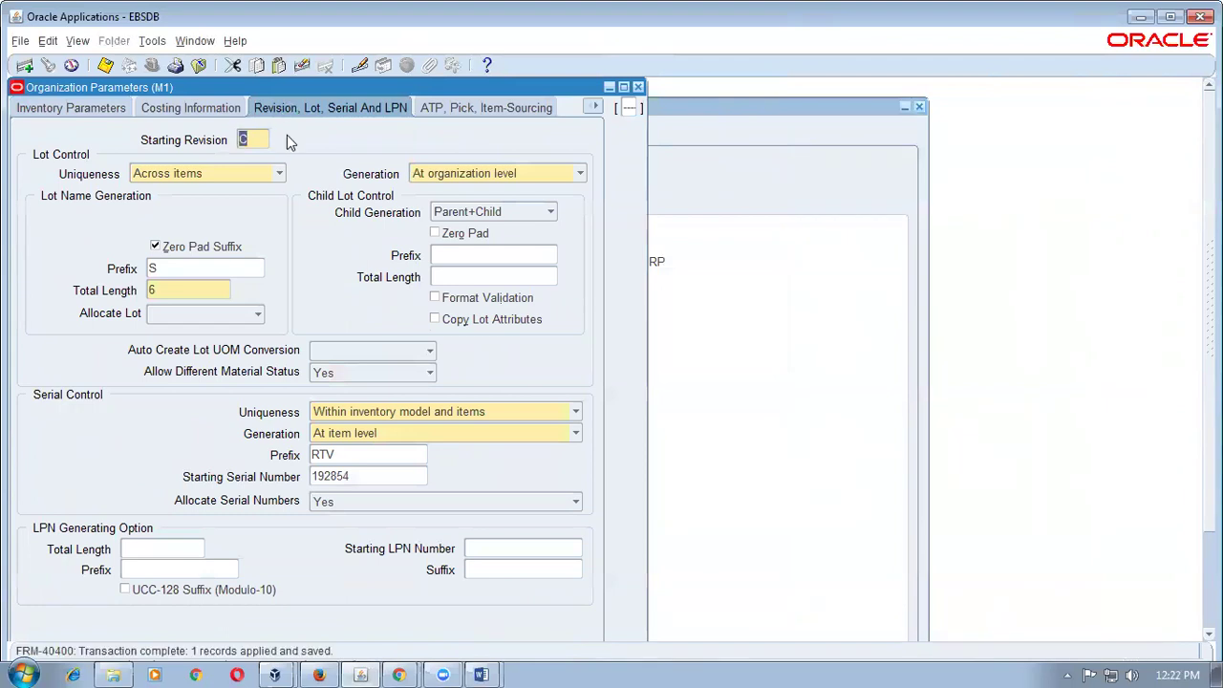
pyautogui.press('F4')
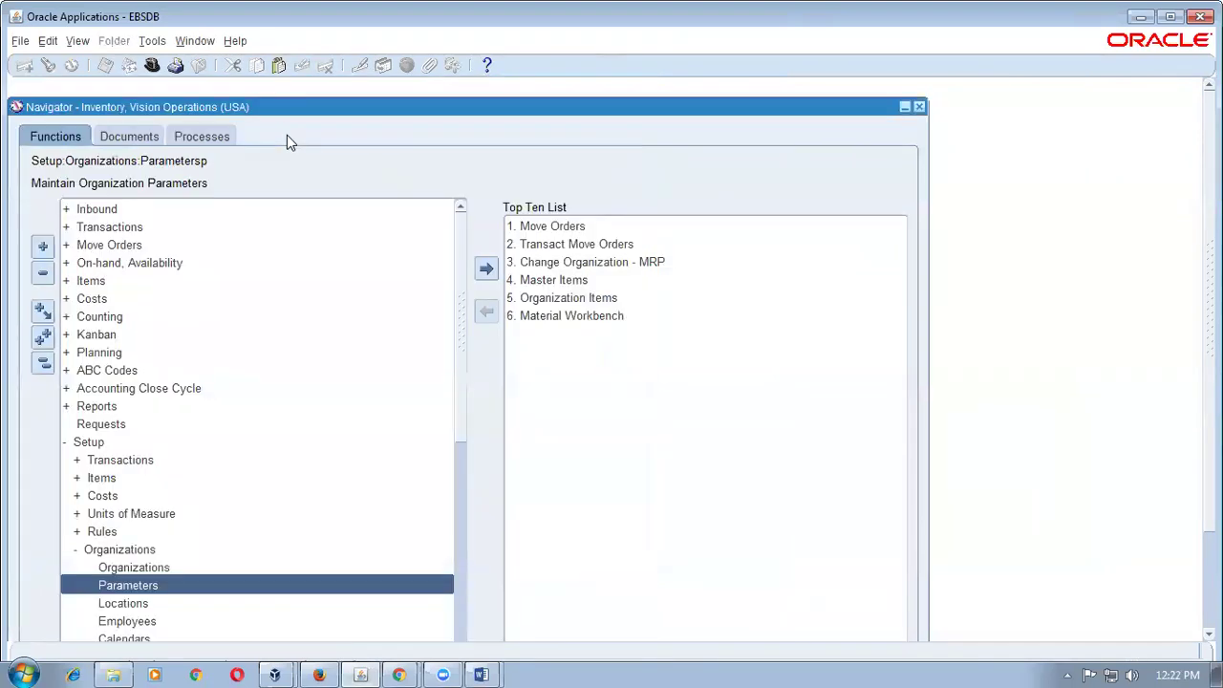
# - Collapse the function list and change the working organization back to b11 (b1_hyd_org)
pyautogui.hotkey('alt', 't')
pyautogui.press('l')
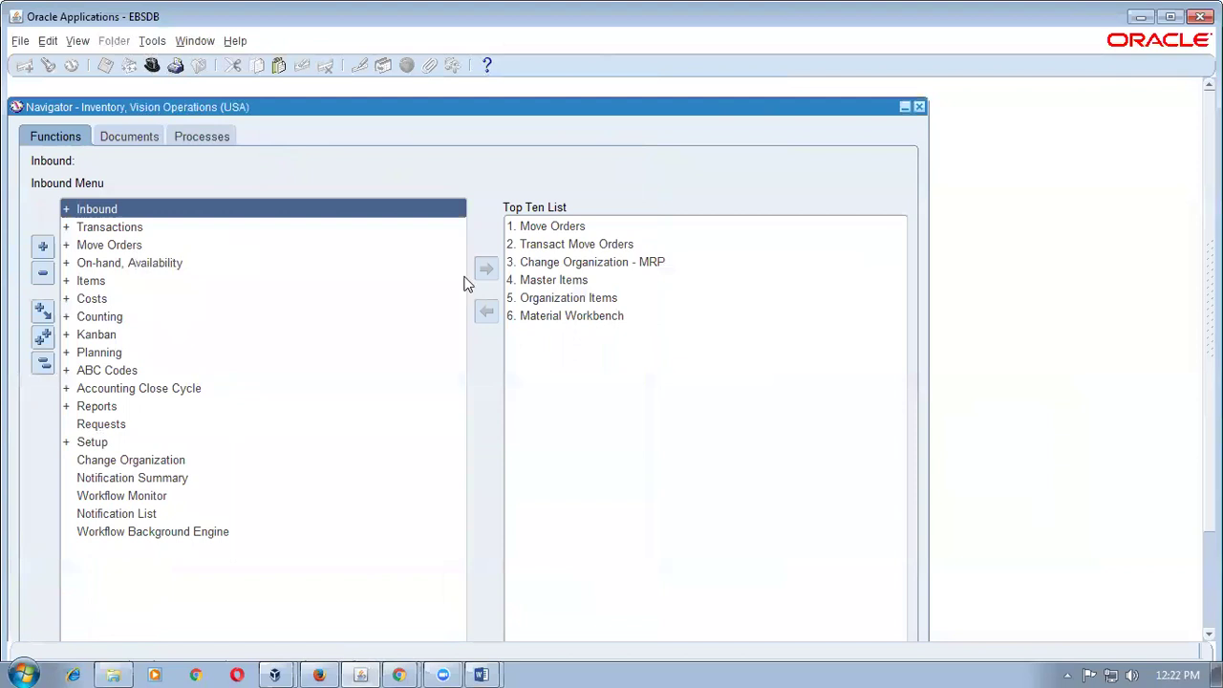
pyautogui.doubleClick(562, 263)
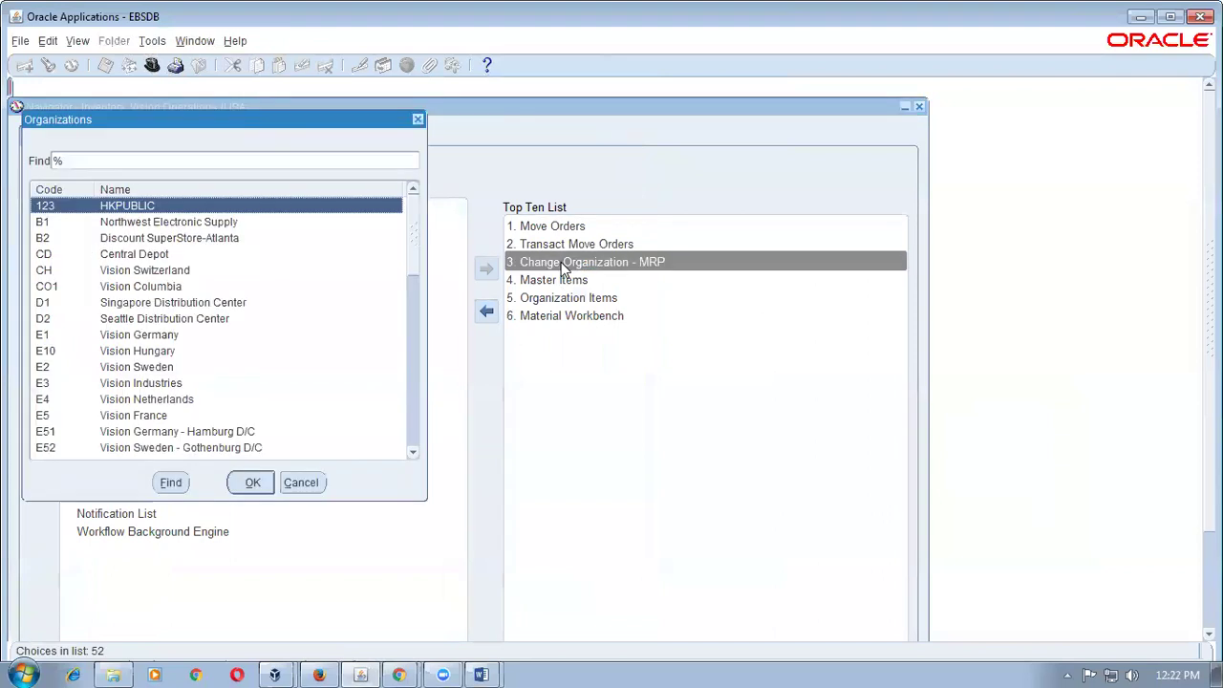
pyautogui.write('b')
pyautogui.press('Down')
pyautogui.press('Down')
pyautogui.press('Return')
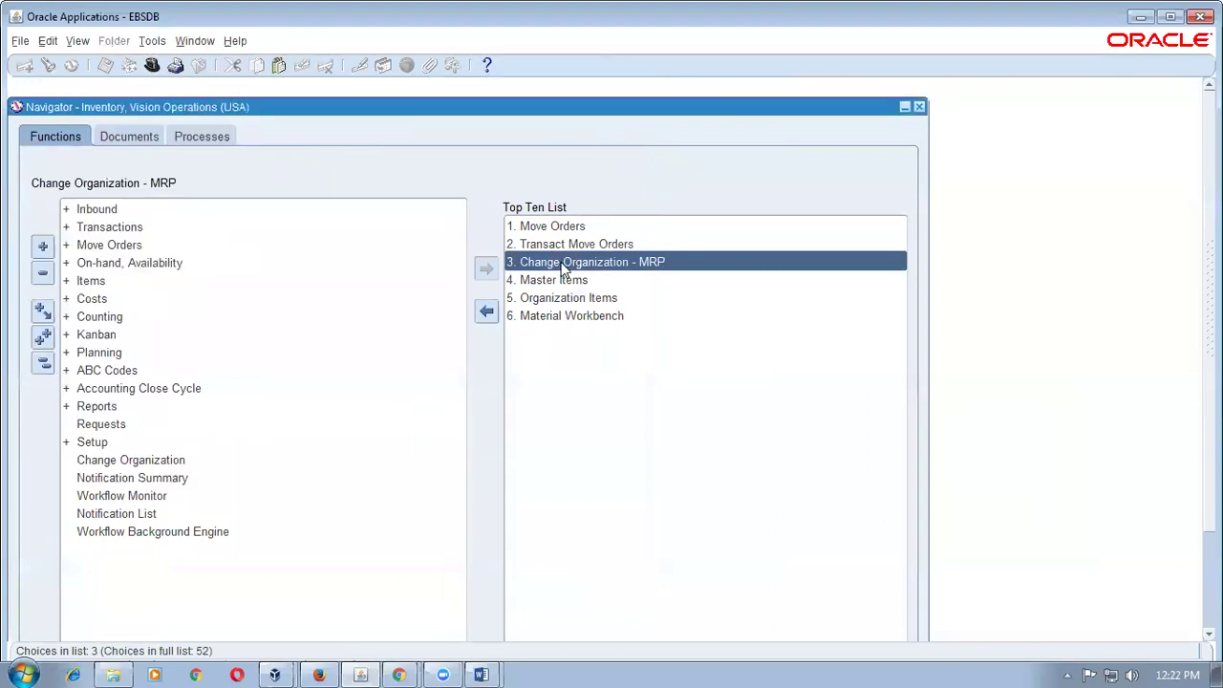
# - Open the Master Items form and query the item b11_complex_iot
pyautogui.hotkey('alt', 't')
pyautogui.press('f')
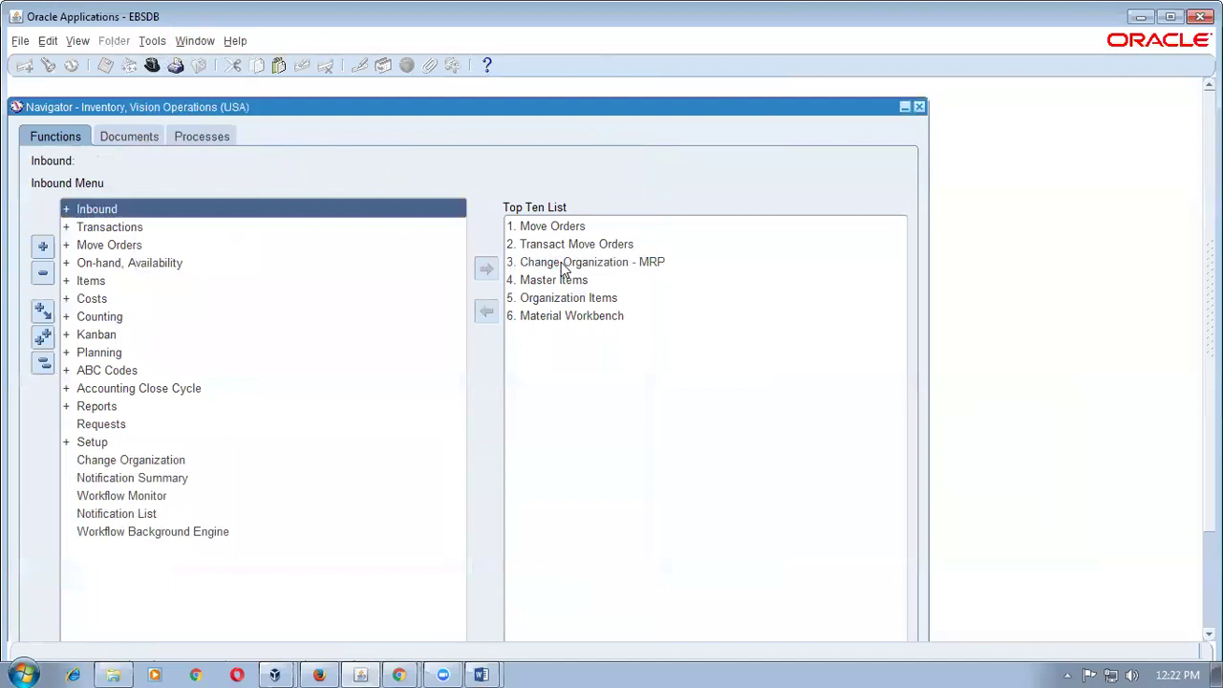
pyautogui.doubleClick(156, 282)
pyautogui.doubleClick(159, 298)
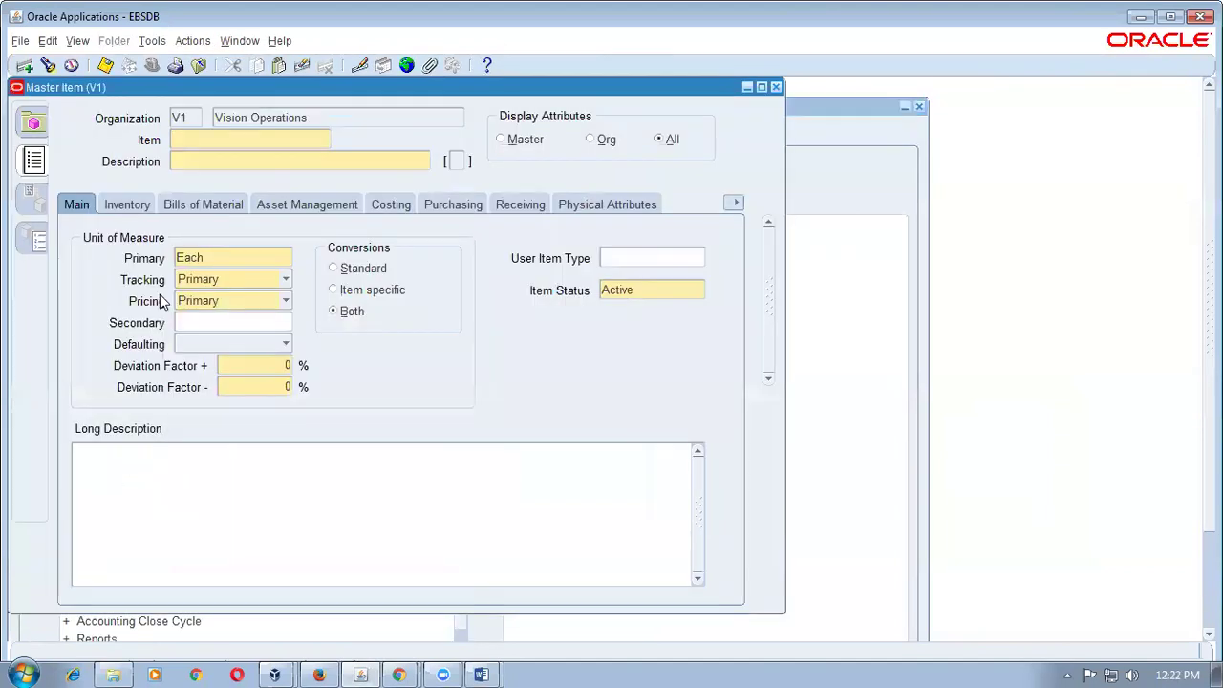
pyautogui.press('F11')
pyautogui.write('b11_complex_iot')
pyautogui.hotkey('ctrl', 'F11')
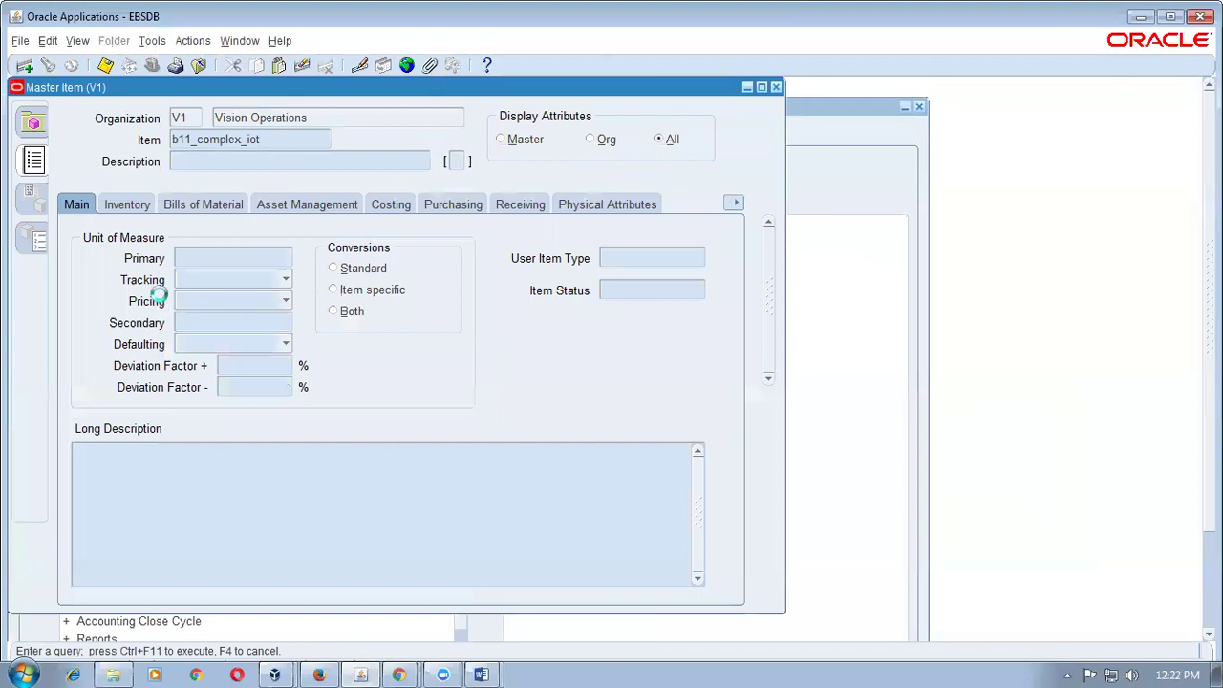
# - Open the organization assignment of b11_complex_iot, assign the item to organization b11 and save
pyautogui.click(153, 42)
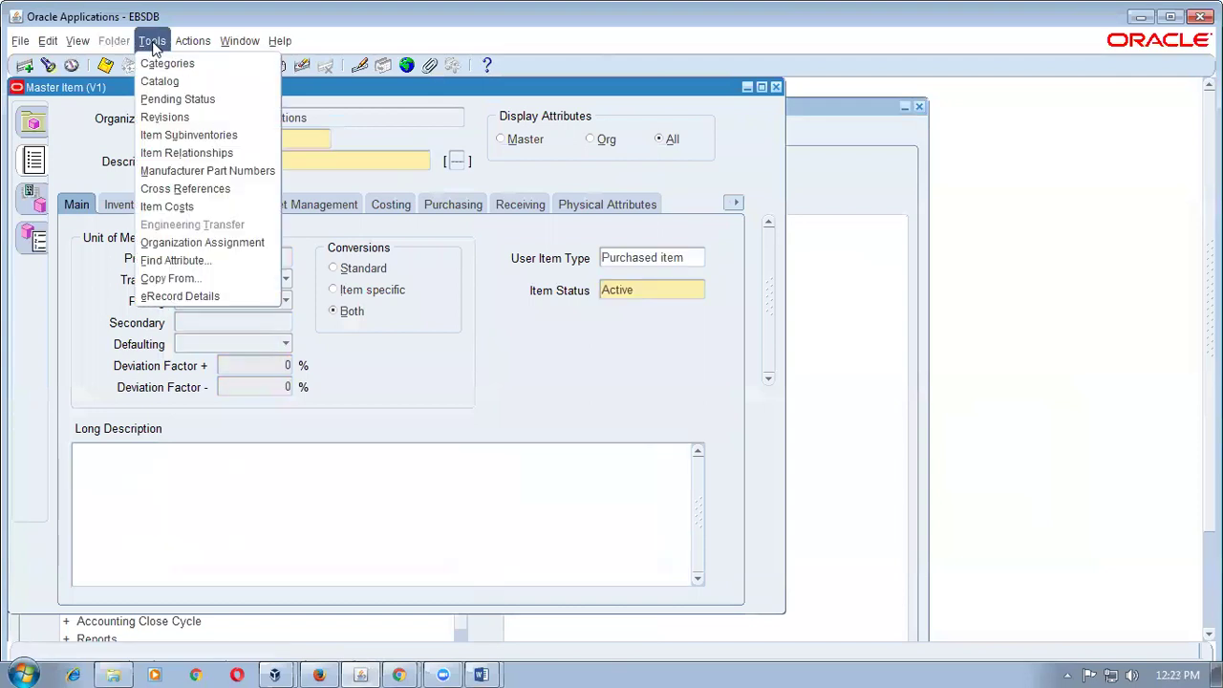
pyautogui.click(202, 243)
pyautogui.click(704, 238)
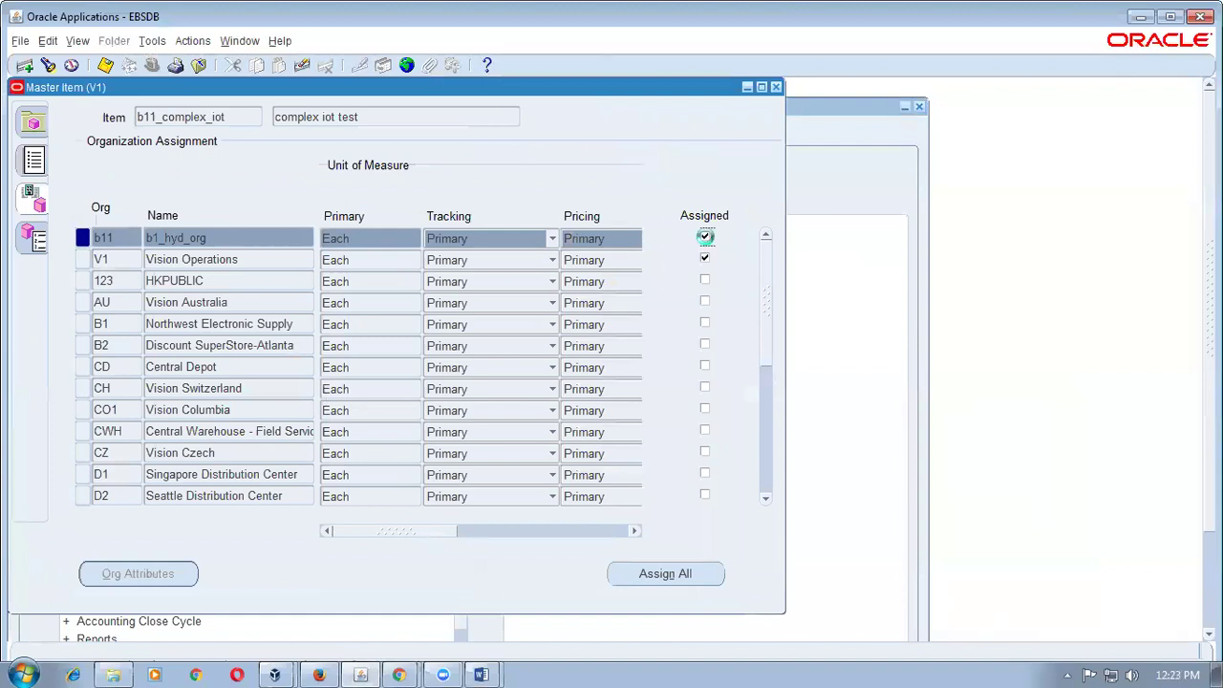
pyautogui.hotkey('ctrl', 's')
# - Query organization M1 (Seattle Manufacturing) in the assignment list and assign the item to it
pyautogui.press('F11')
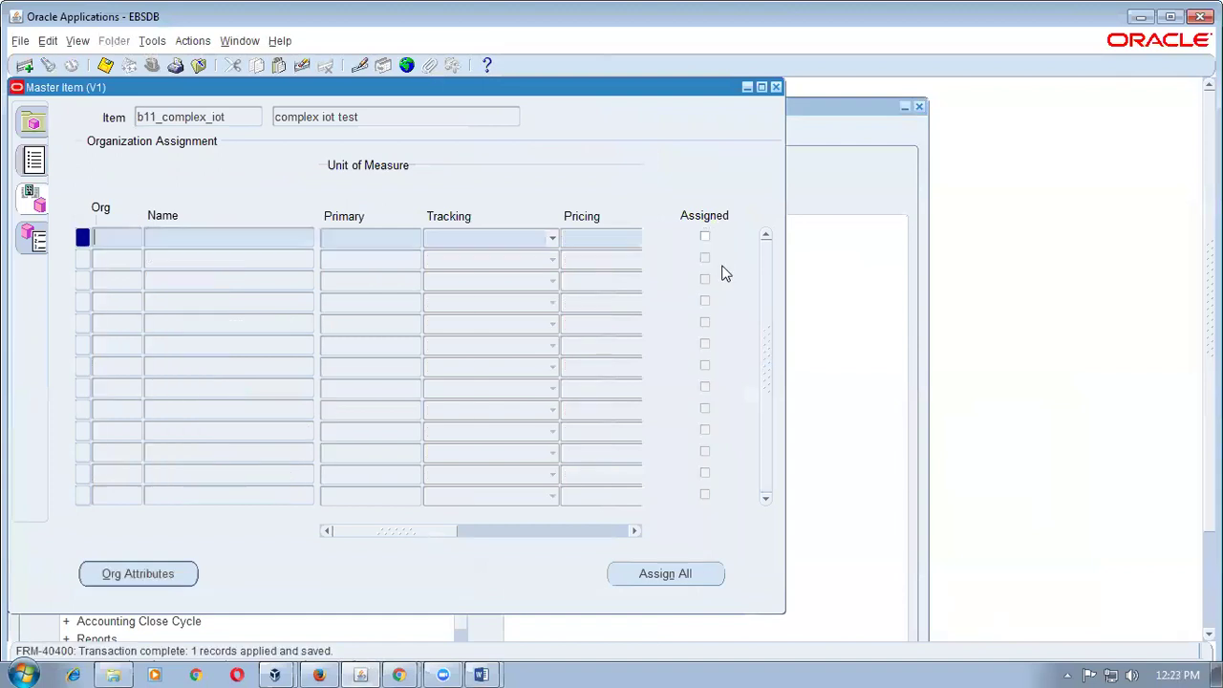
pyautogui.write('M1')
pyautogui.hotkey('ctrl', 'F11')
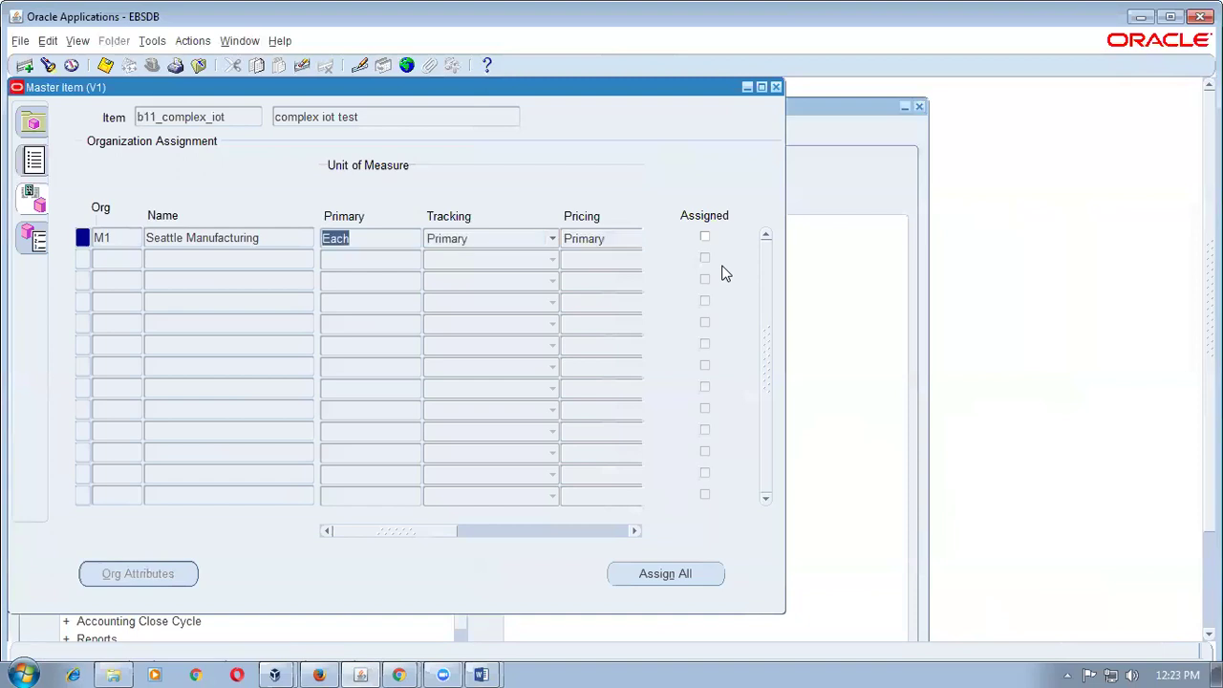
pyautogui.click(704, 238)
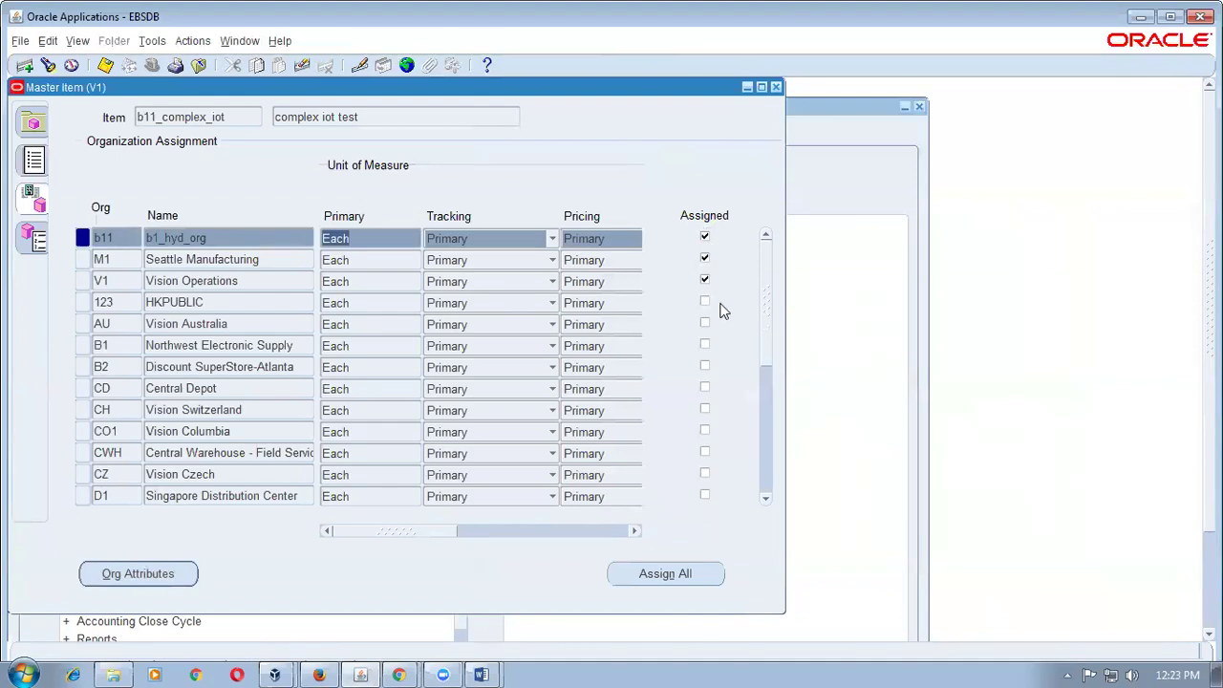
# - Switch to the inter_org_excercise Word document, review exercise items 5 and 6, and return to Oracle Applications
pyautogui.hotkey('alt', 'Tab')
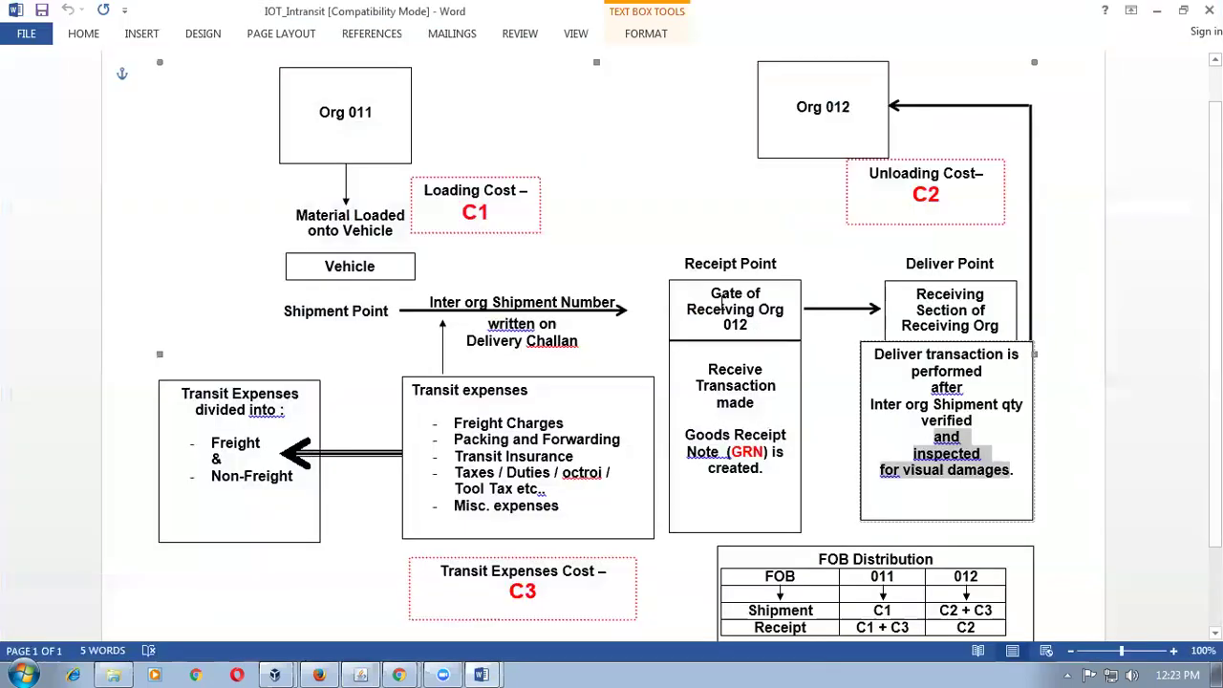
pyautogui.hotkey('alt', 'Tab')
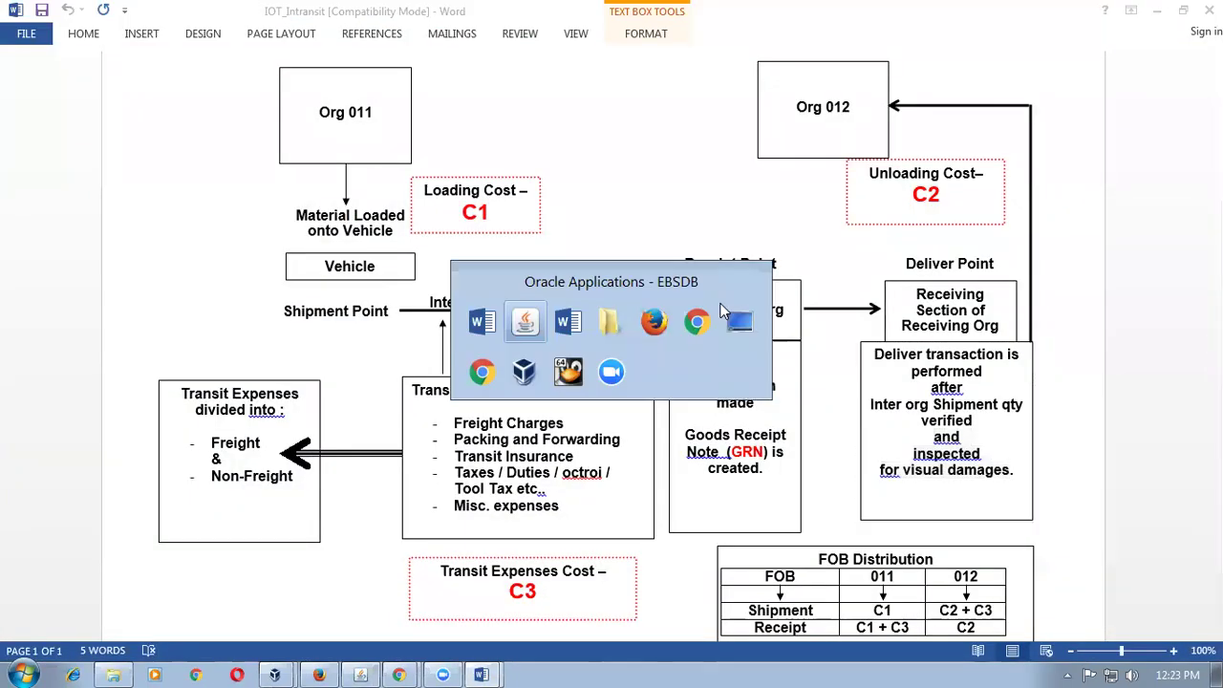
pyautogui.hotkey('alt', 'Tab')
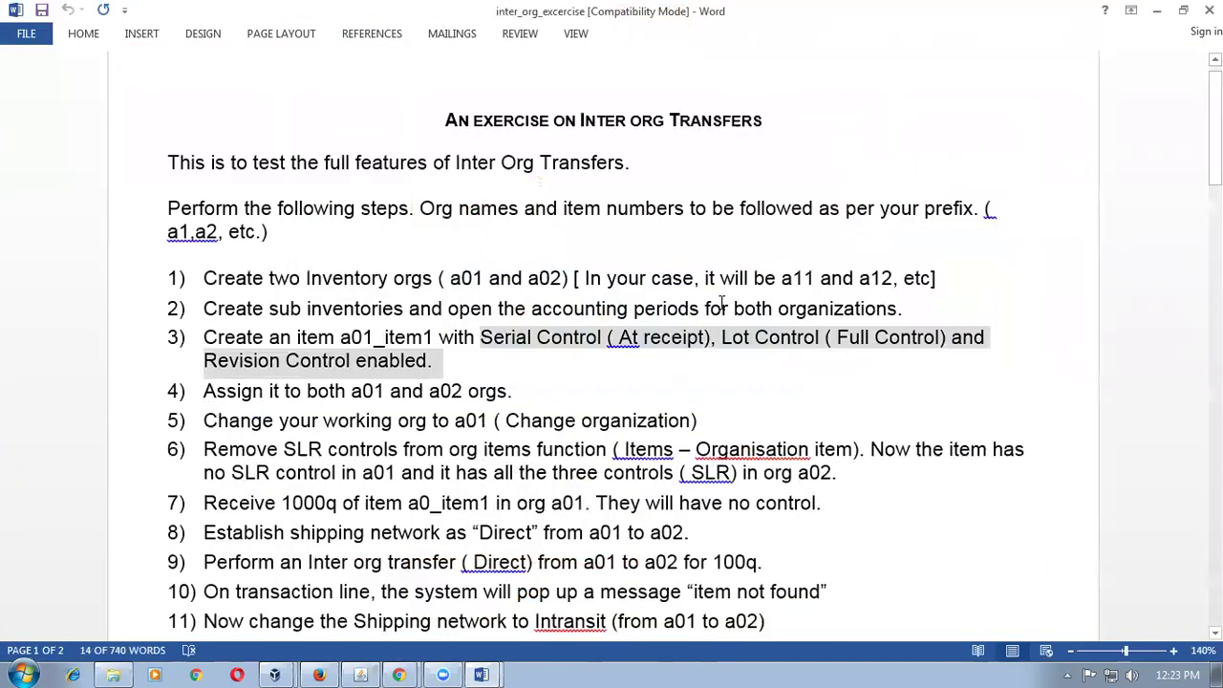
pyautogui.moveTo(283, 424); pyautogui.dragTo(593, 423)
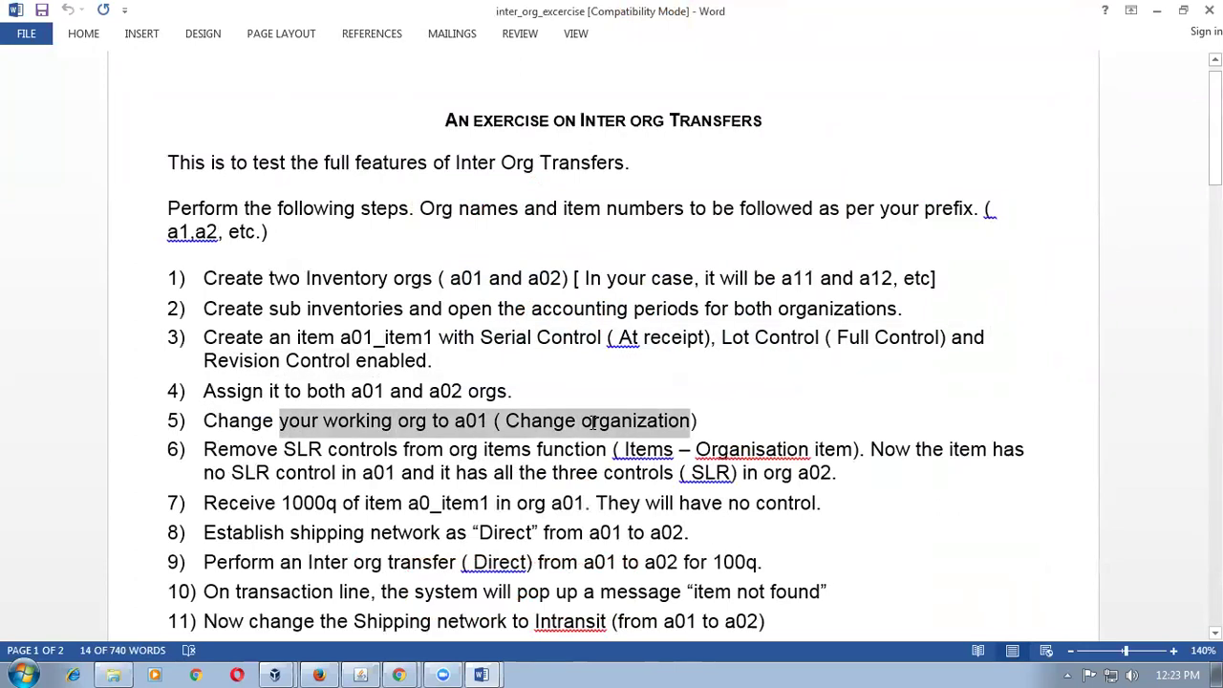
pyautogui.click(468, 470)
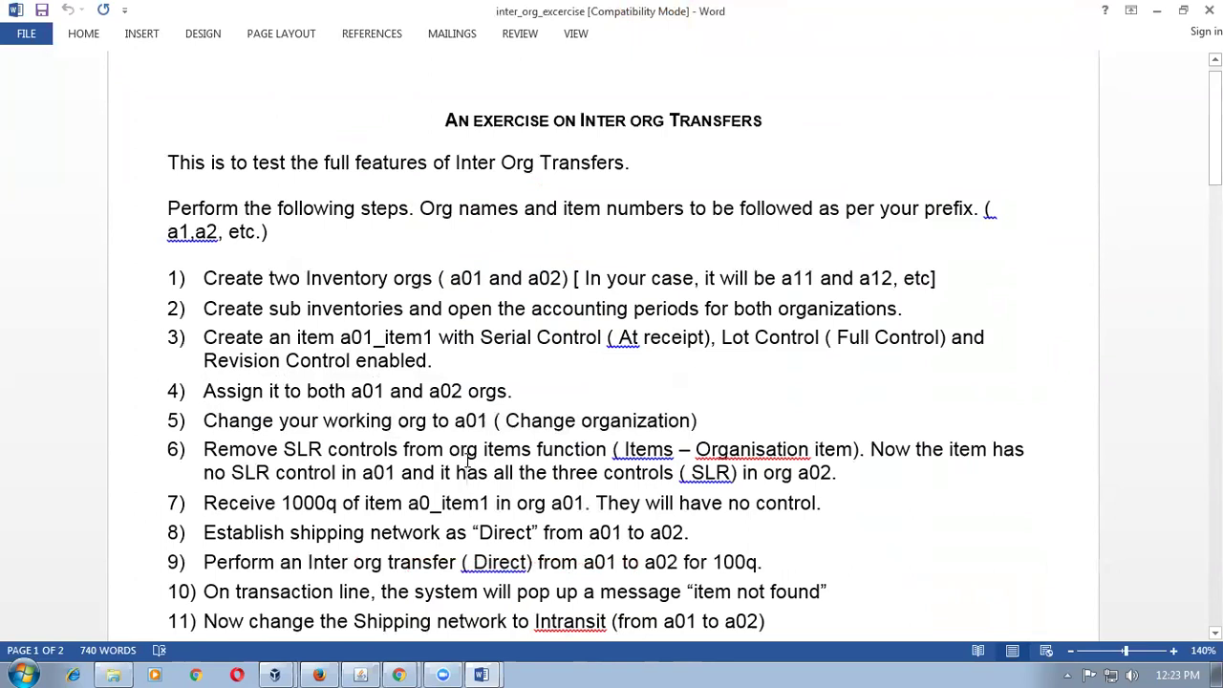
pyautogui.moveTo(284, 450); pyautogui.dragTo(323, 449)
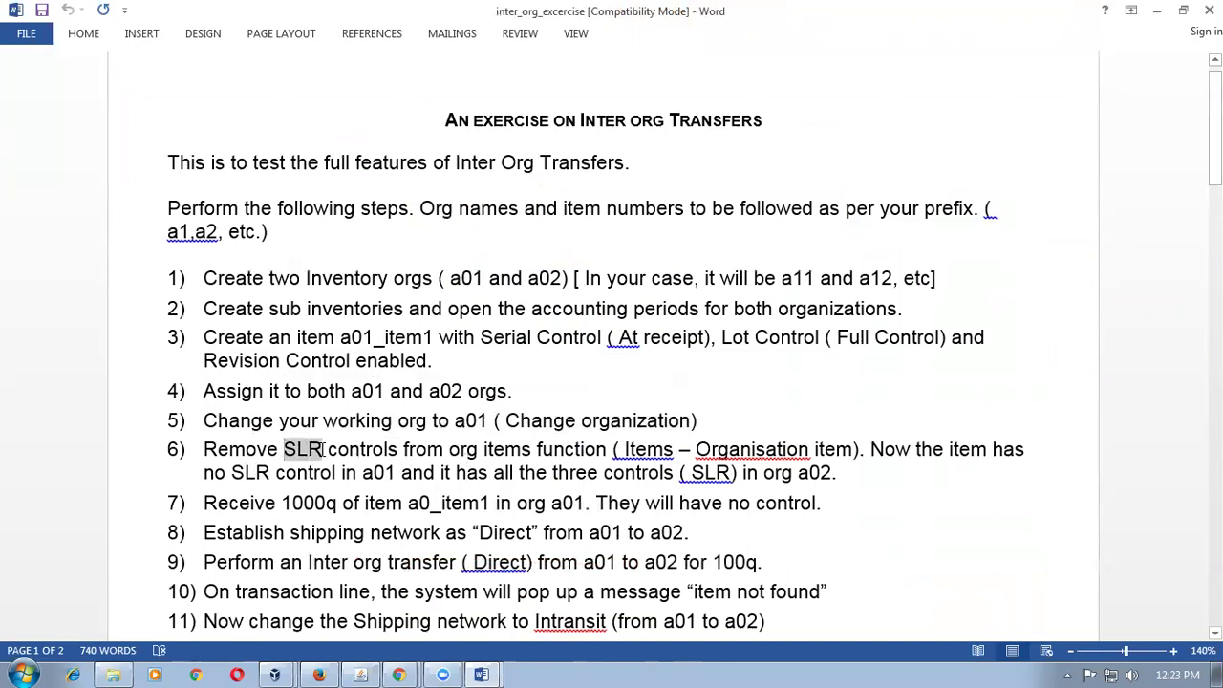
pyautogui.moveTo(626, 449); pyautogui.dragTo(762, 451)
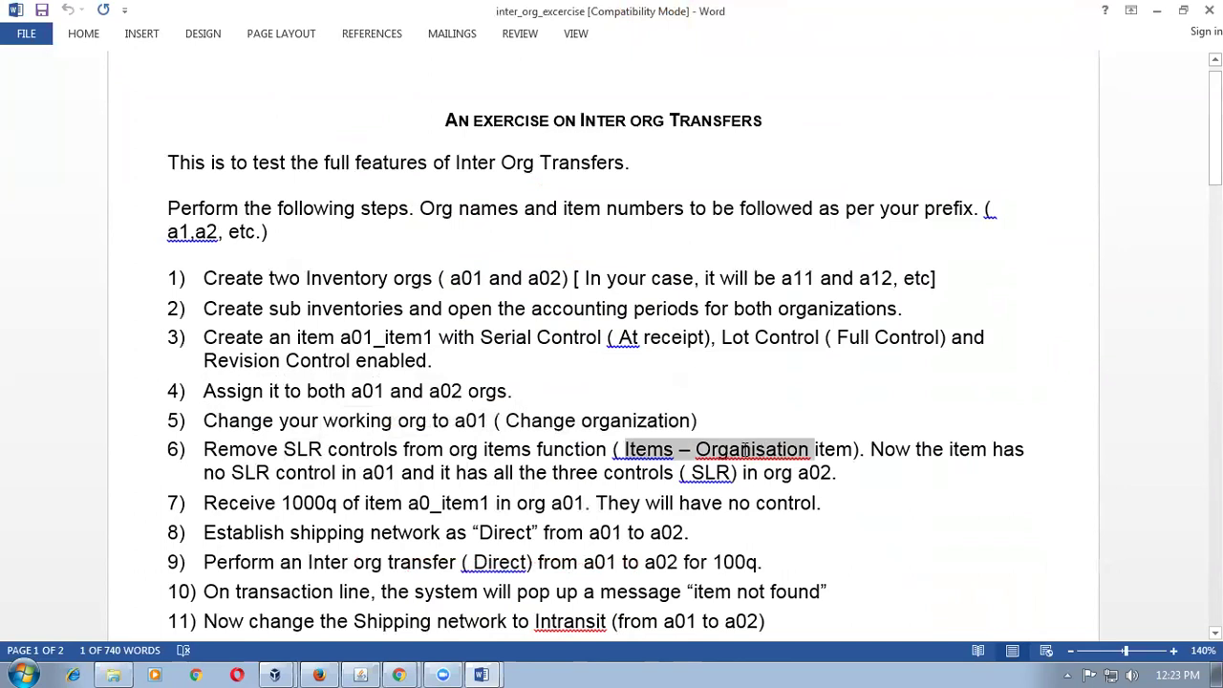
pyautogui.moveTo(285, 451); pyautogui.dragTo(413, 455)
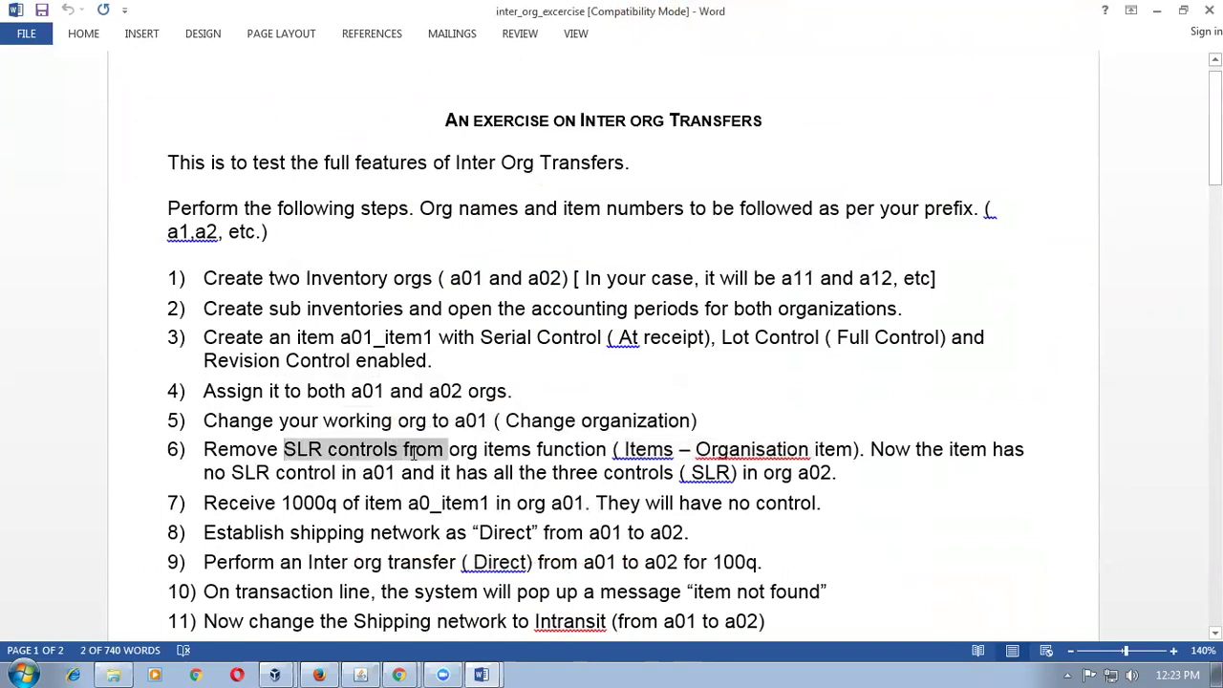
pyautogui.hotkey('alt', 'Tab')
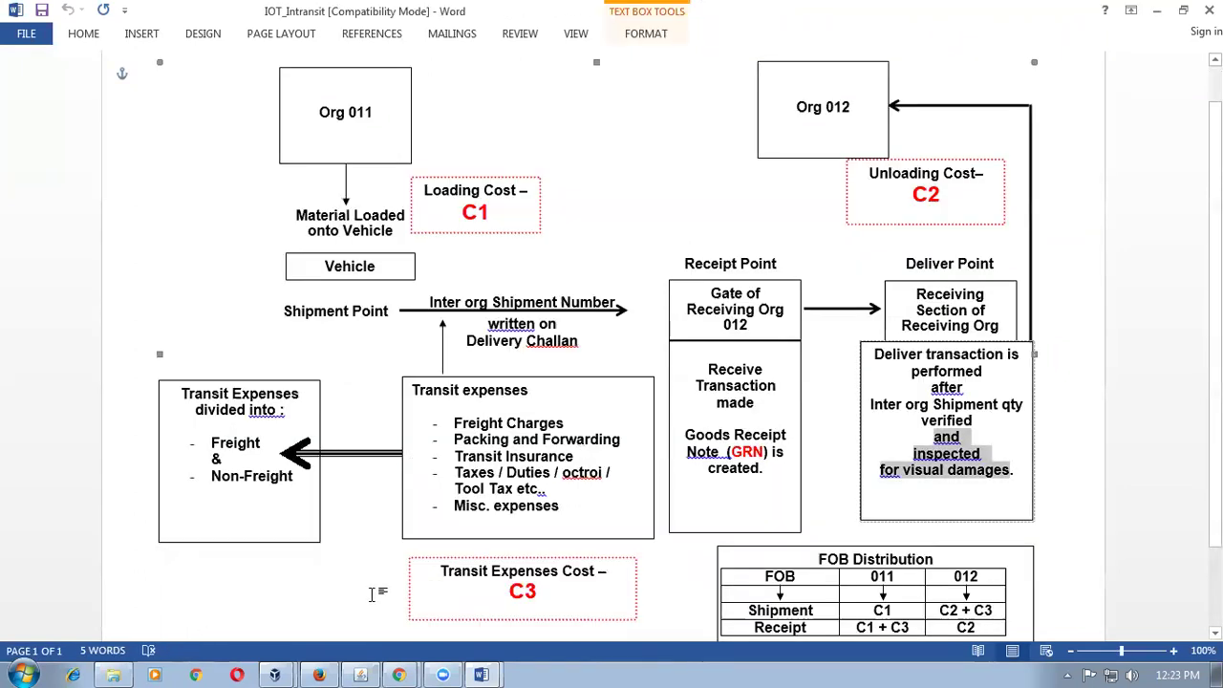
pyautogui.hotkey('alt', 'Tab')
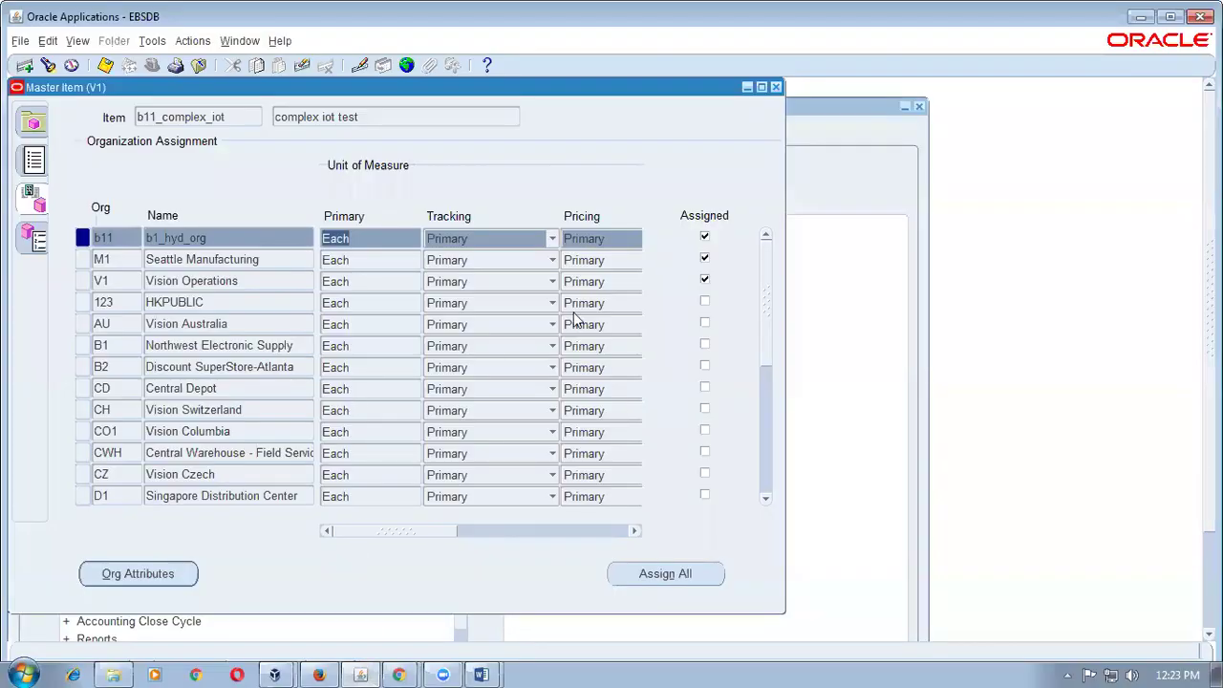
# - Close the Master Item form and choose b11 (b1_hyd_org) as the working organization
pyautogui.click(778, 87)
pyautogui.doubleClick(554, 263)
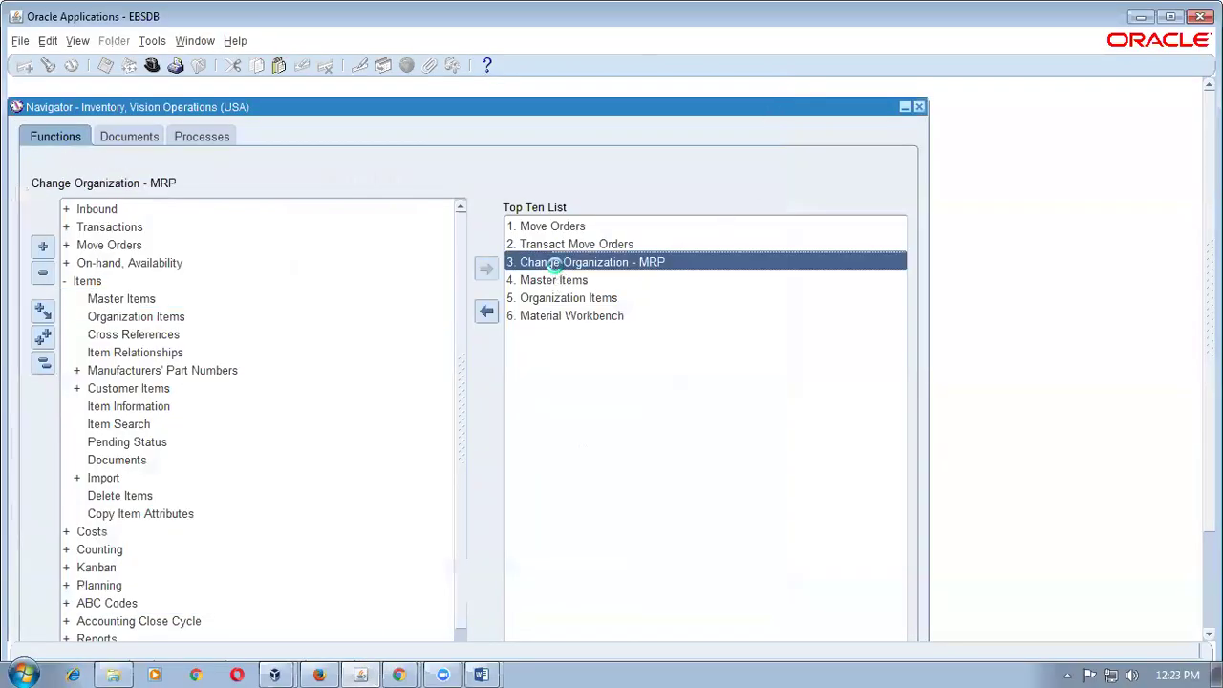
pyautogui.write('b%')
pyautogui.press('Down')
pyautogui.press('Down')
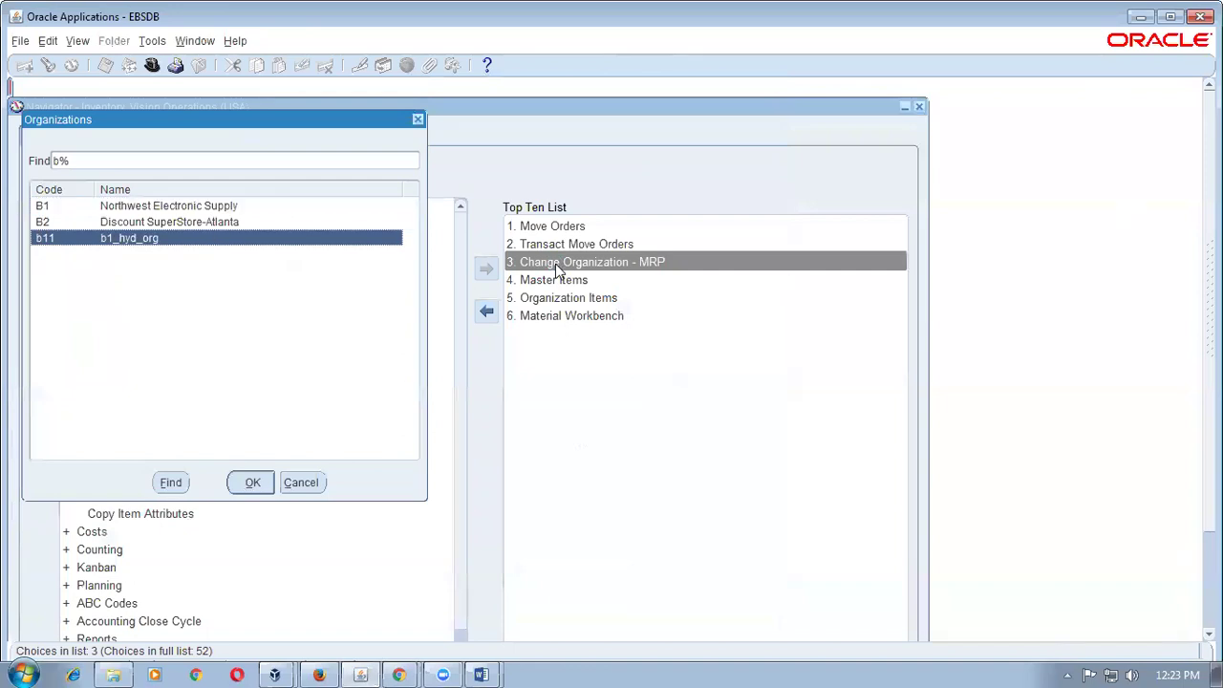
pyautogui.press('Return')
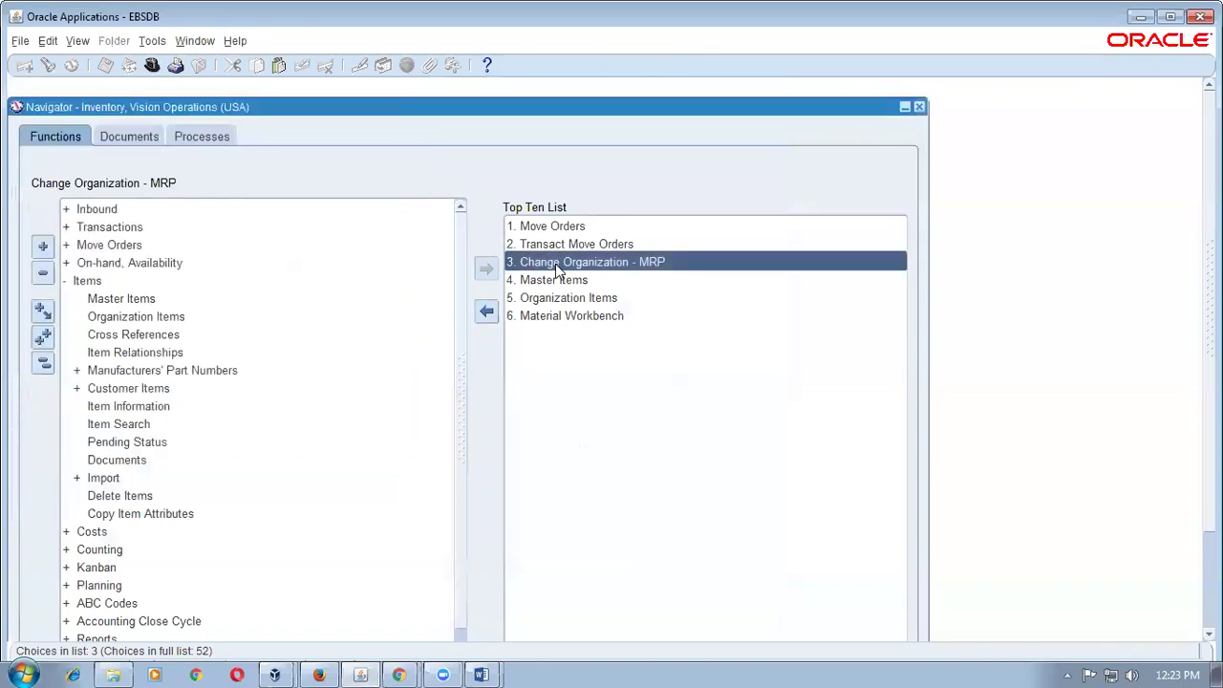
# - Open the Organization Items form for b11 and find the item b11_complex_iot
pyautogui.click(44, 368)
pyautogui.doubleClick(92, 287)
pyautogui.click(153, 331)
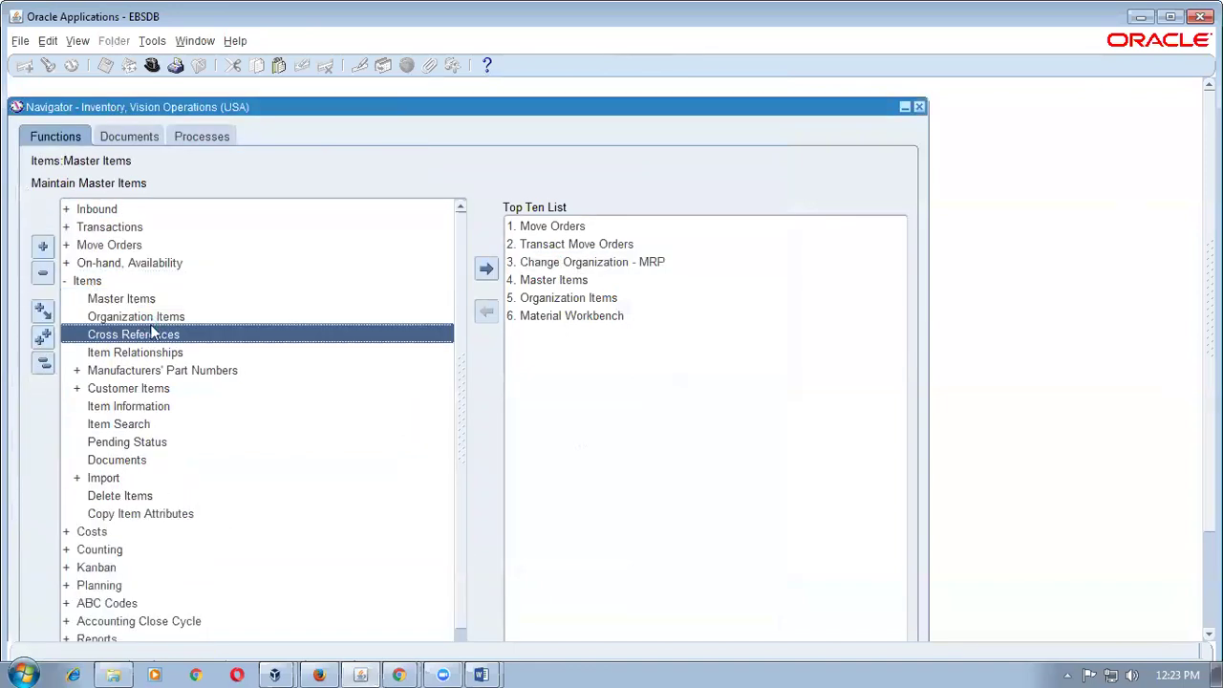
pyautogui.click(151, 319)
pyautogui.click(130, 301)
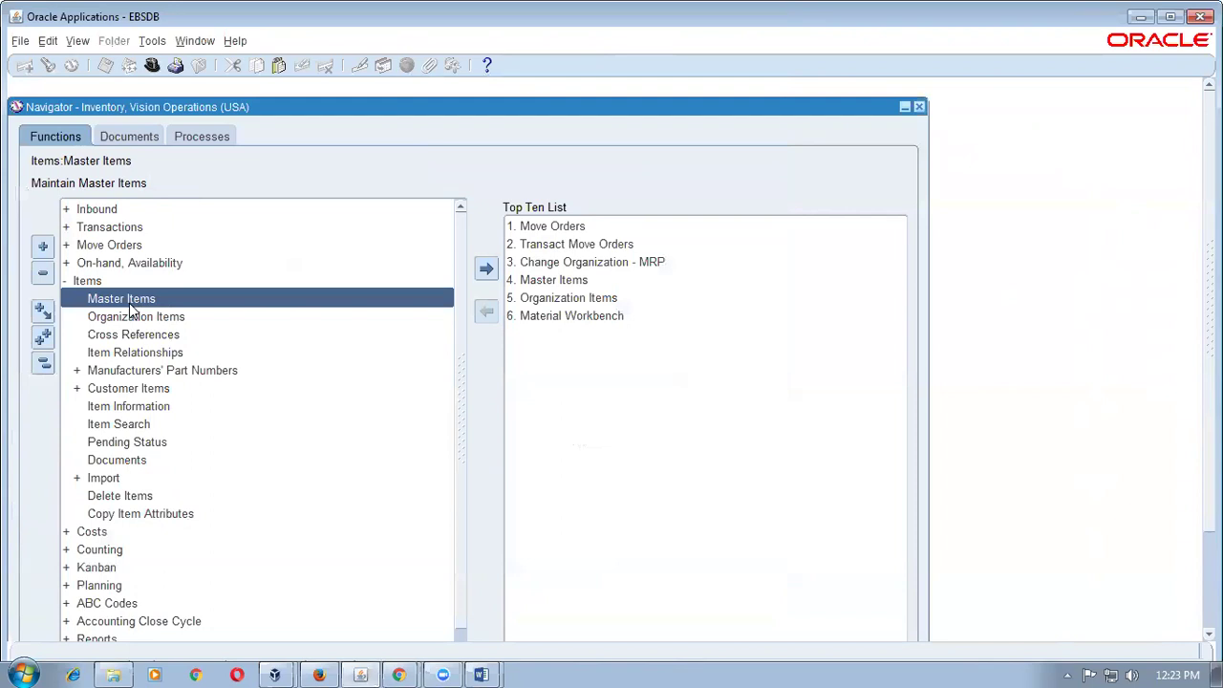
pyautogui.click(135, 319)
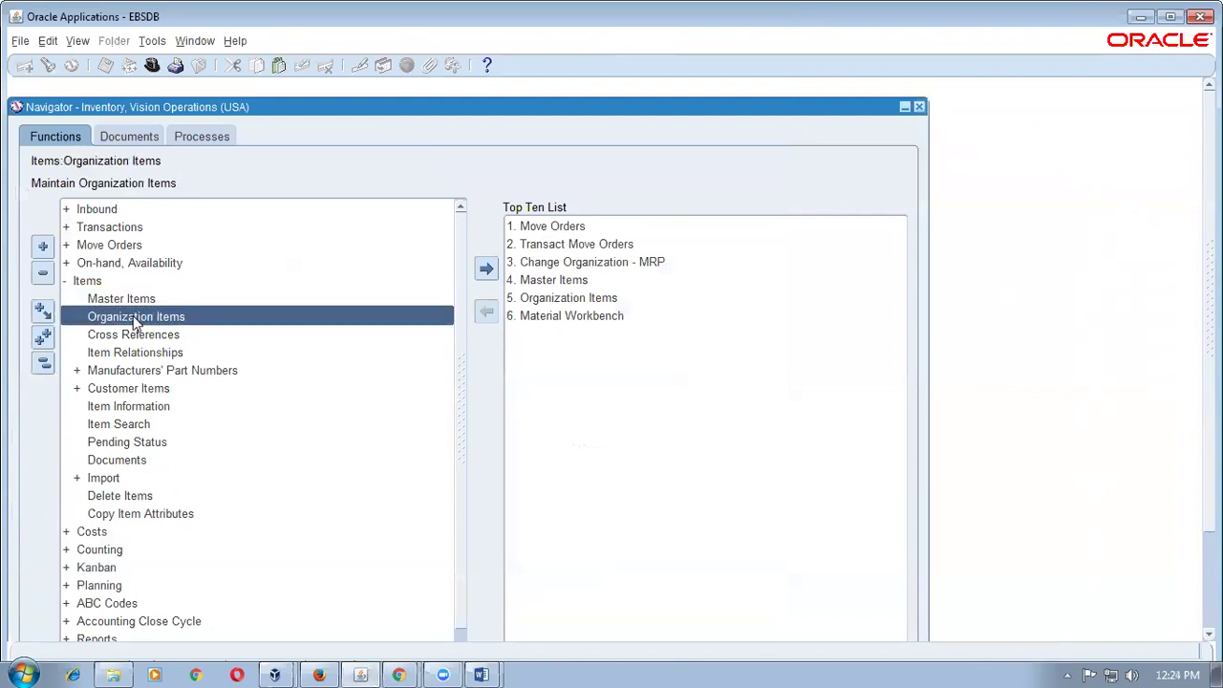
pyautogui.doubleClick(135, 319)
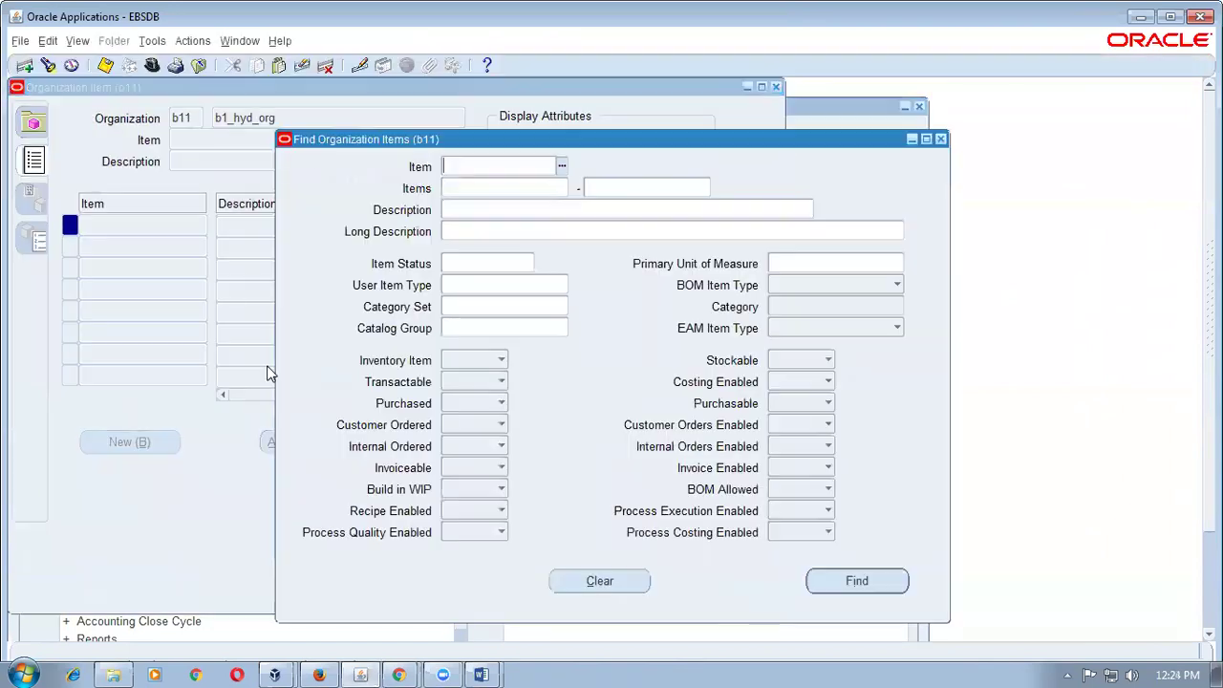
pyautogui.write('b11_complex_iot')
pyautogui.press('Tab')
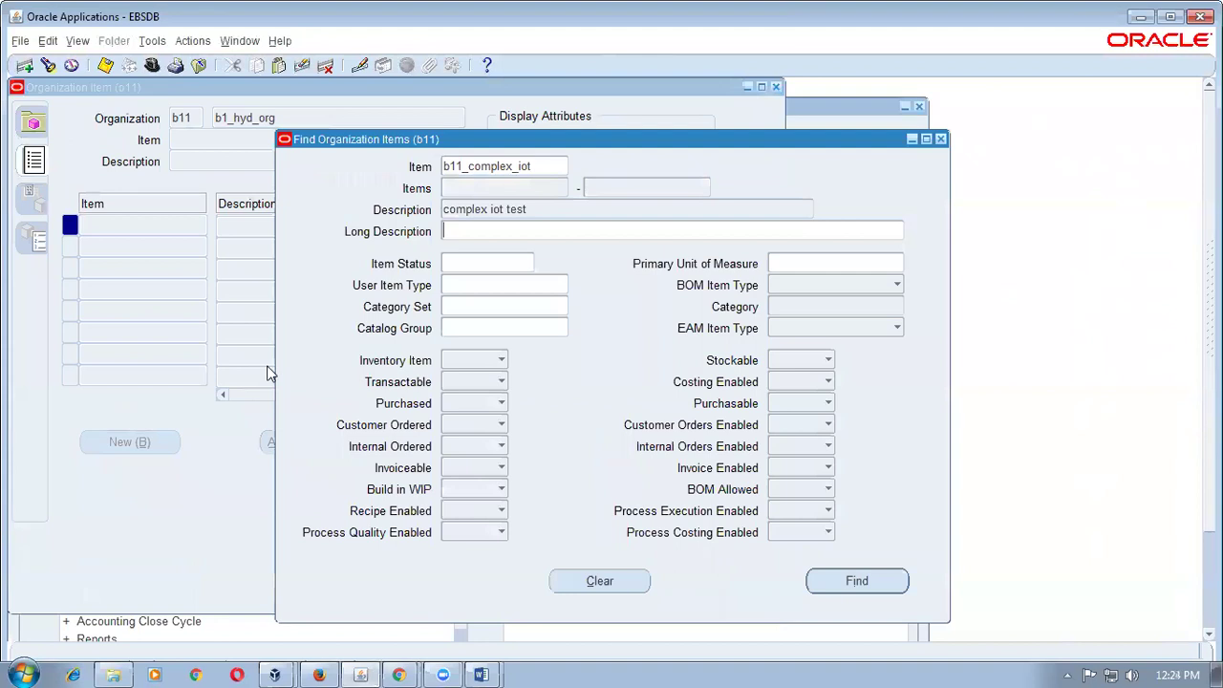
pyautogui.press('Return')
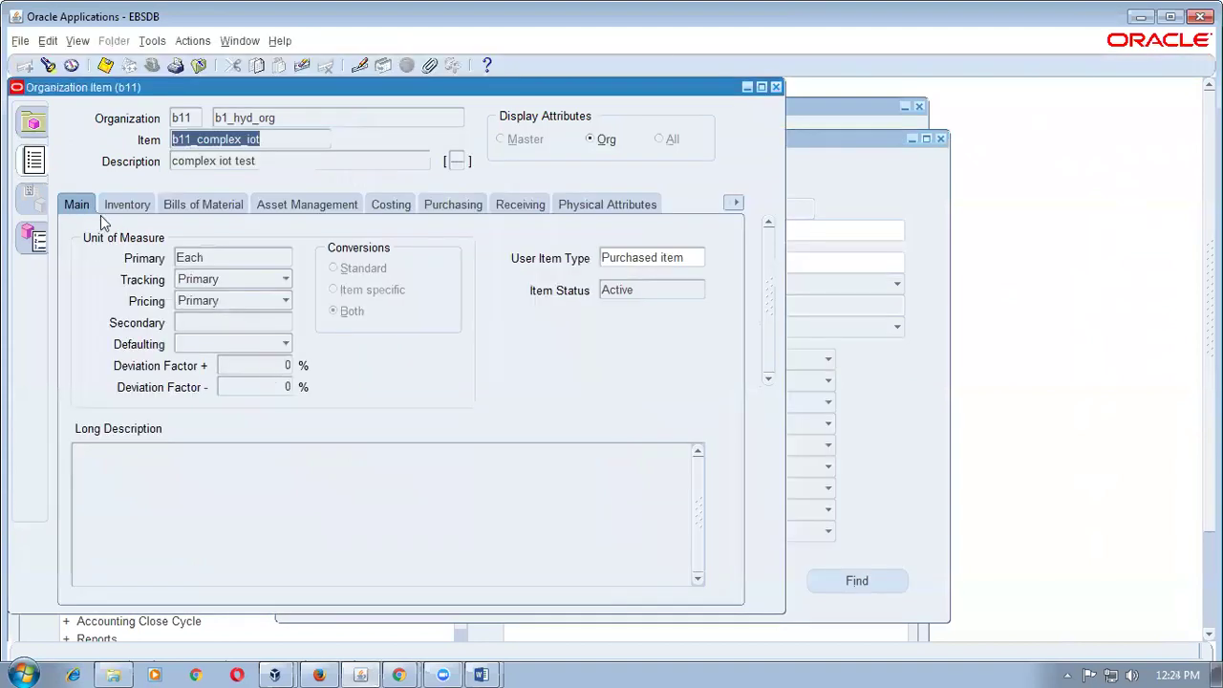
# - Set both Serial Generation and Lot Control to No Control in the item's inventory attributes, accepting the serial control change
pyautogui.click(113, 212)
pyautogui.click(670, 362)
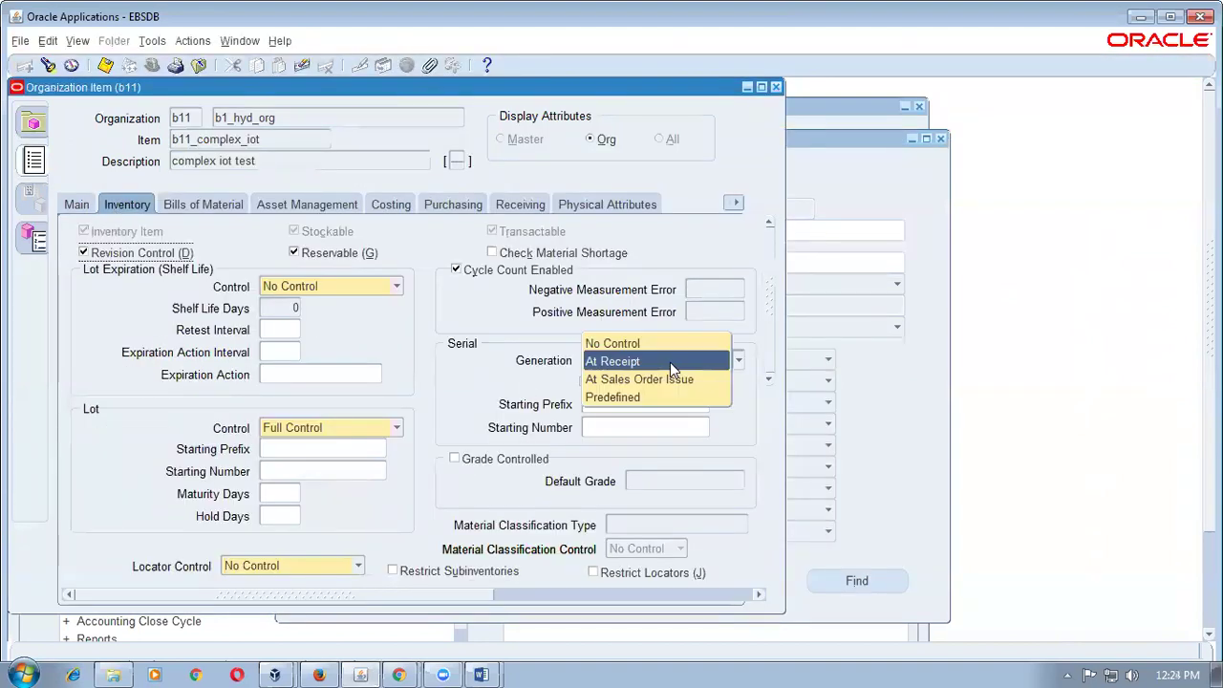
pyautogui.click(672, 352)
pyautogui.click(293, 428)
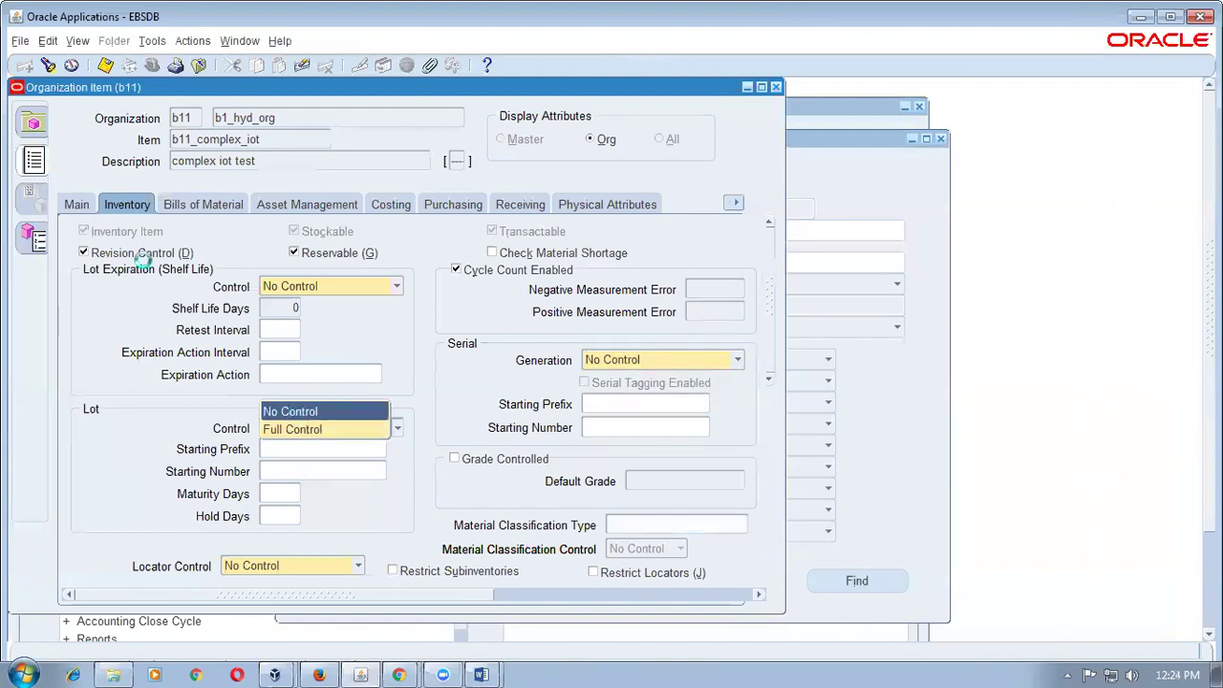
pyautogui.press('Down')
pyautogui.press('Return')
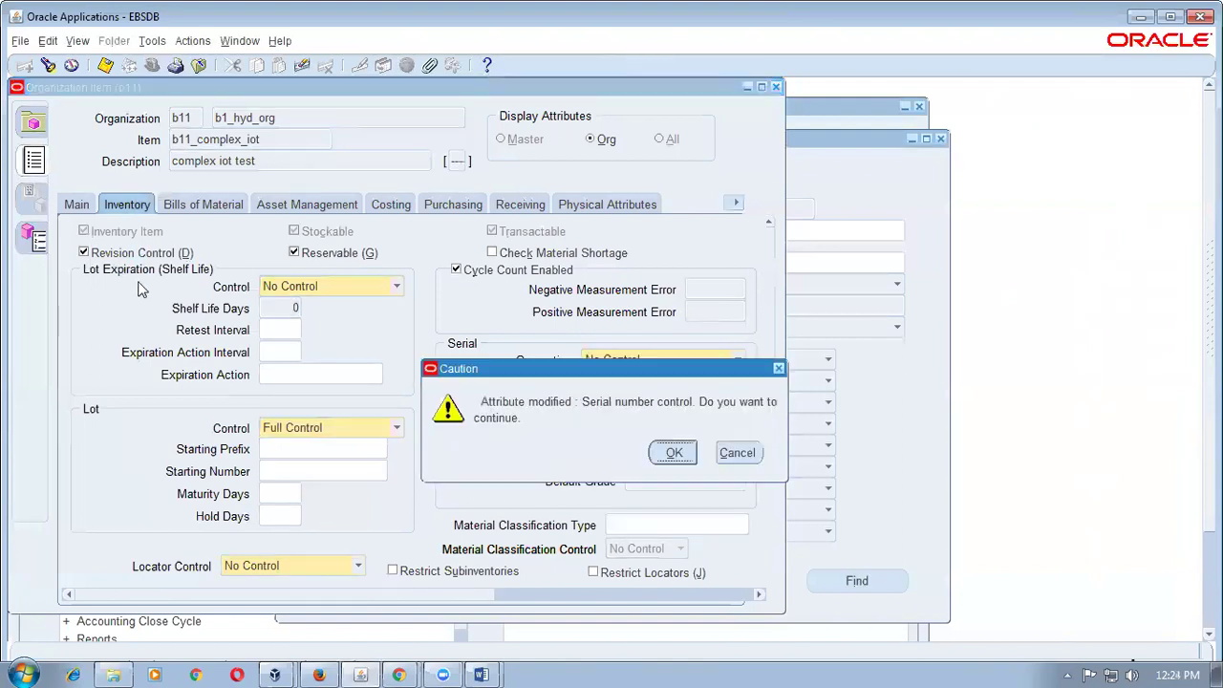
pyautogui.click(673, 453)
# - Turn off Revision Control for the item, accept the attribute changes, save, and close the Organization Item form
pyautogui.click(84, 252)
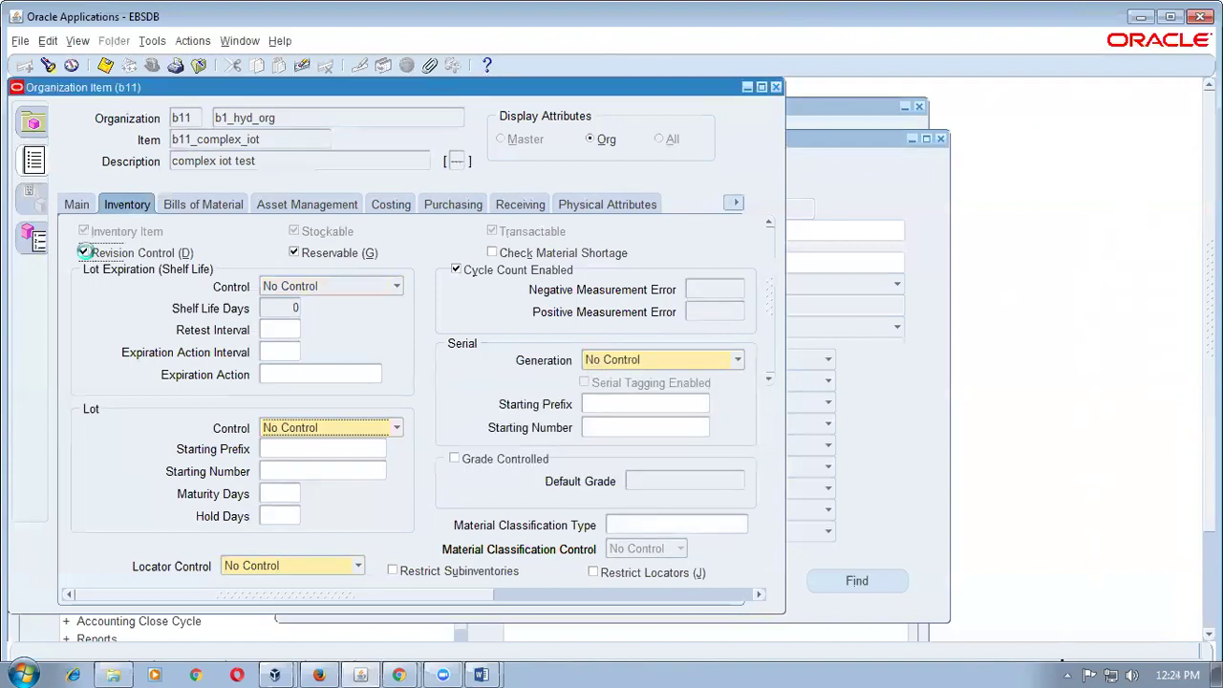
pyautogui.click(671, 455)
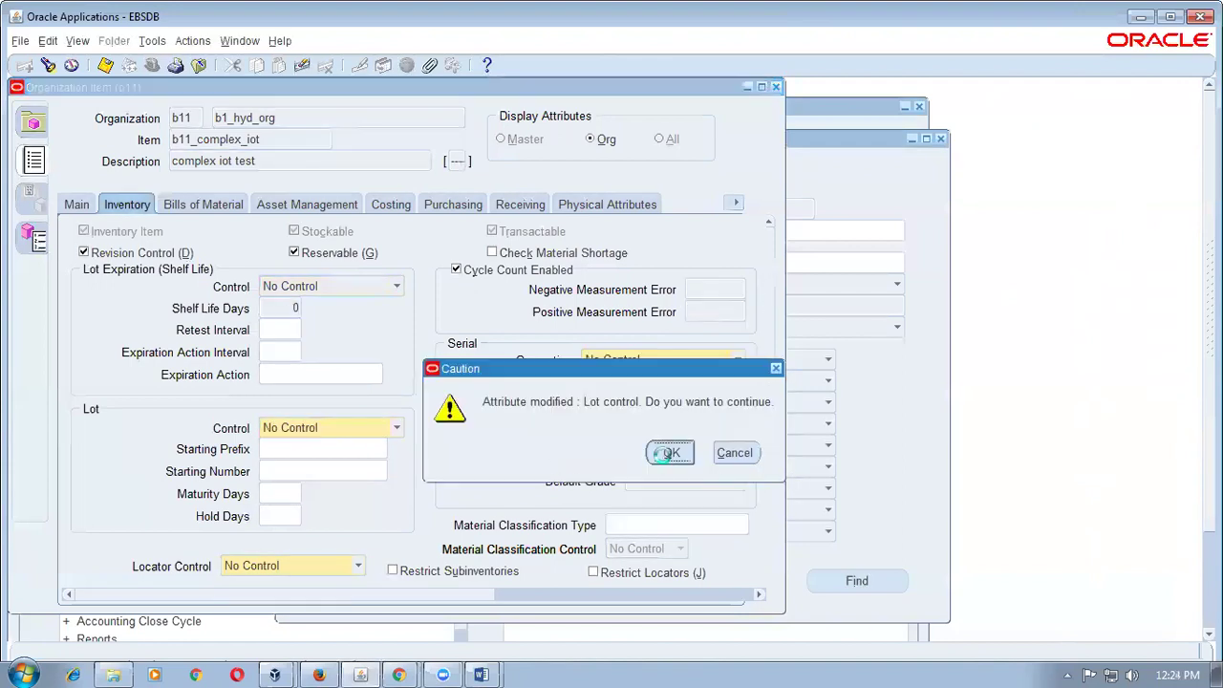
pyautogui.click(276, 375)
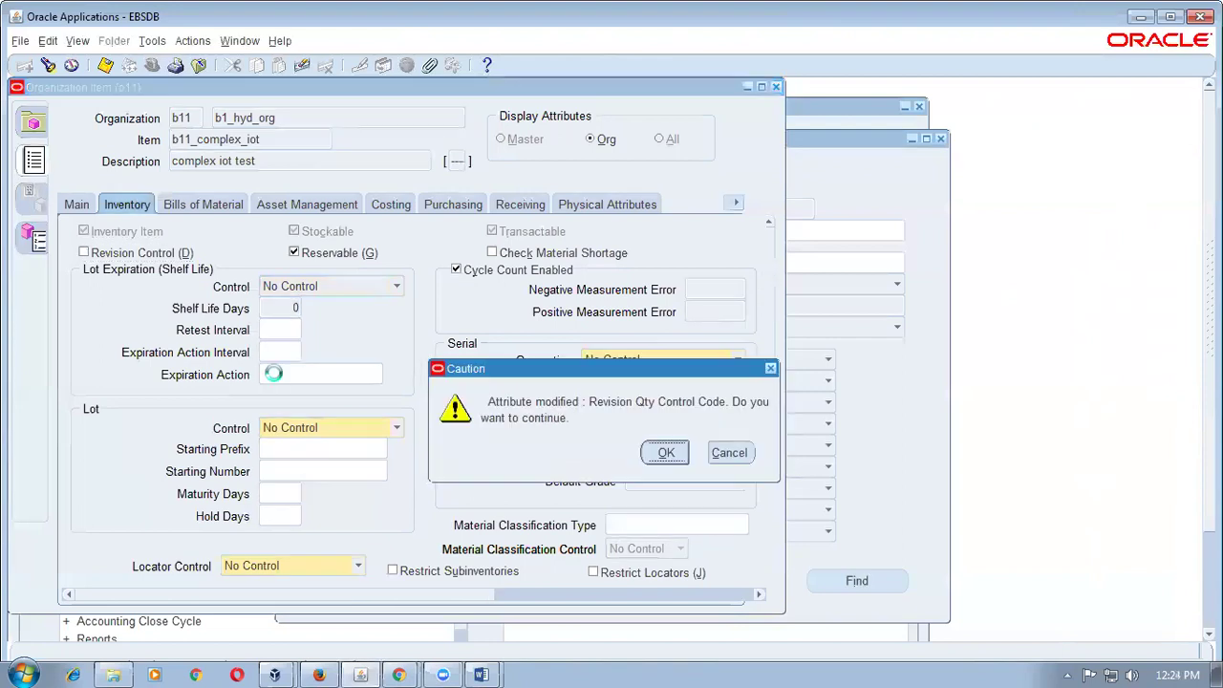
pyautogui.press('Return')
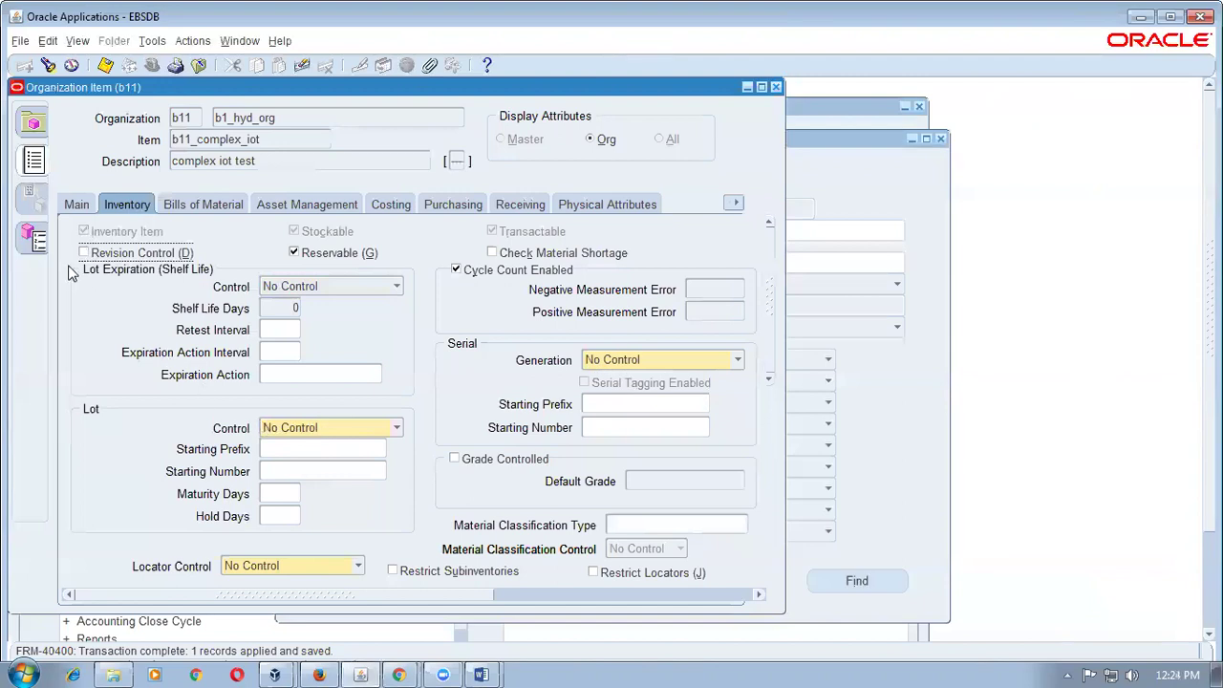
pyautogui.press('F4')
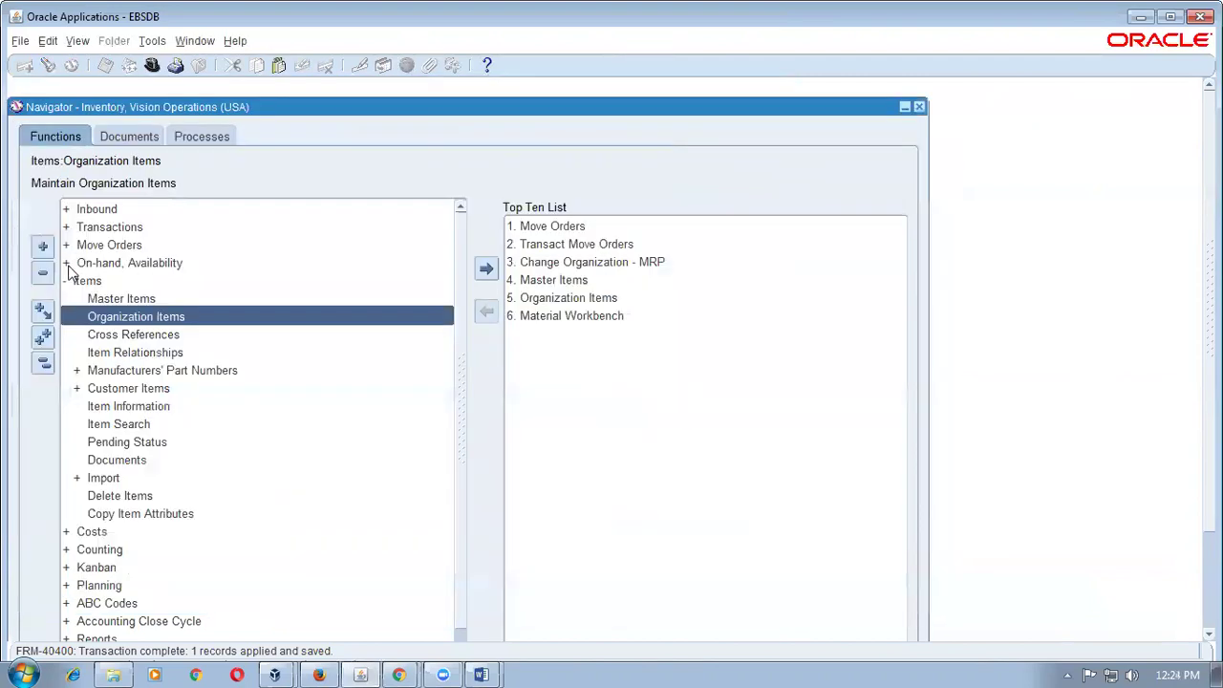
# - Review exercise item 7 on receiving the item in the inter_org_excercise Word document and return to Oracle Applications
pyautogui.hotkey('alt', 'Tab')
pyautogui.hotkey('alt', 'Tab')
pyautogui.hotkey('alt', 'Tab')
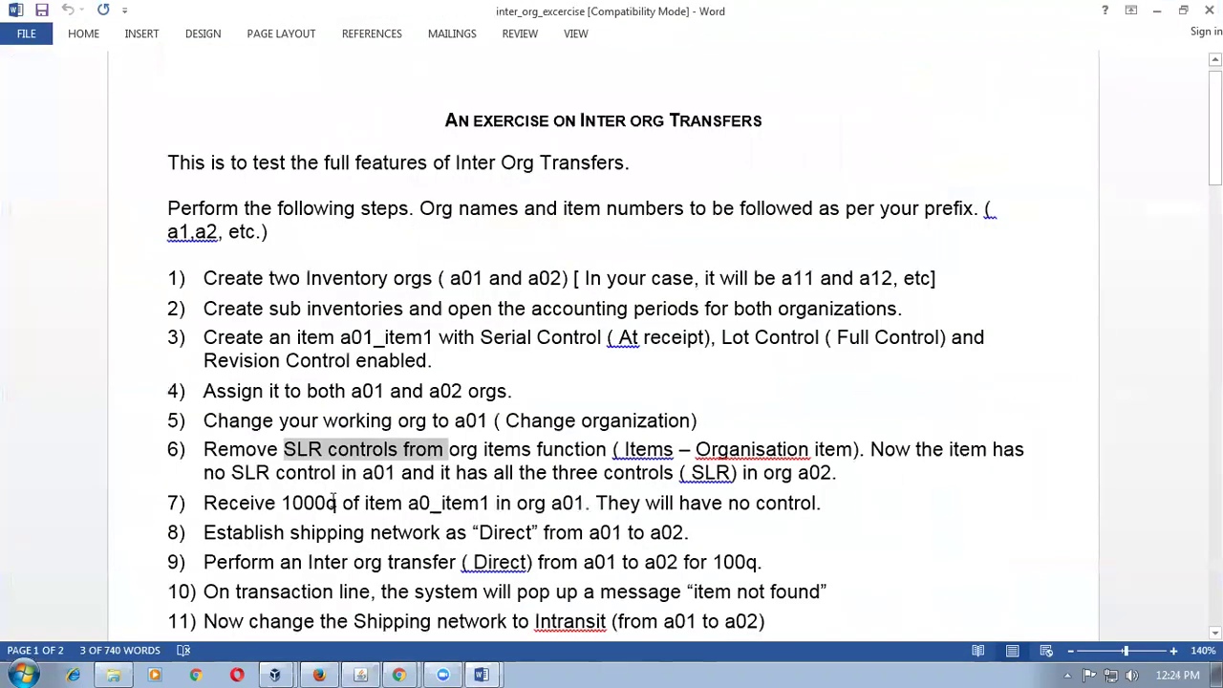
pyautogui.click(336, 503)
pyautogui.moveTo(266, 503); pyautogui.dragTo(740, 509)
pyautogui.hotkey('alt', 'Tab')
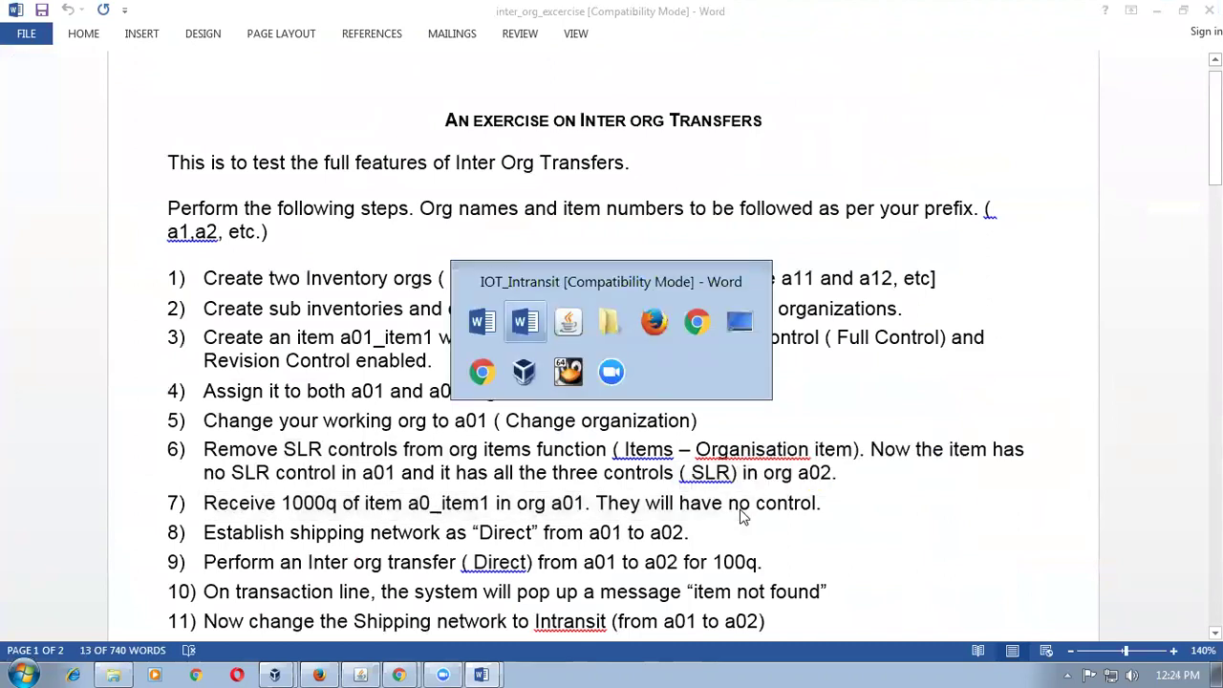
pyautogui.hotkey('alt', 'Tab')
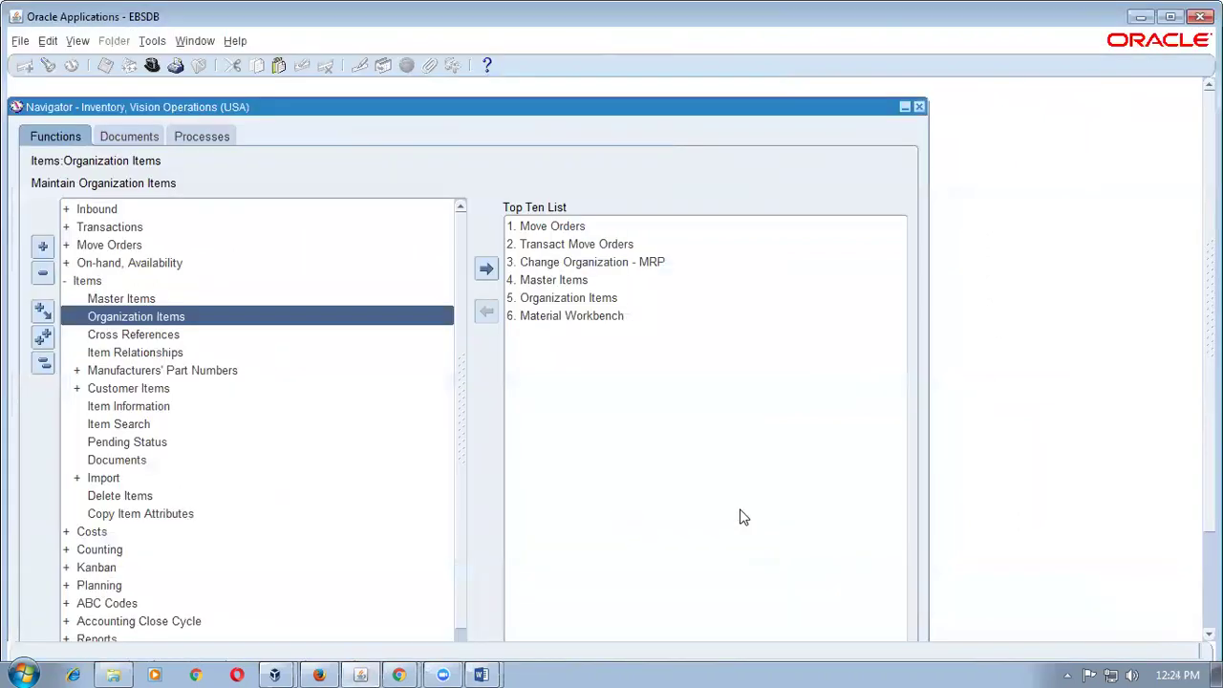
# - Open a Miscellaneous Transaction in b11, set its type to Miscellaneous receipt, and open the transaction lines
pyautogui.doubleClick(122, 230)
pyautogui.click(158, 300)
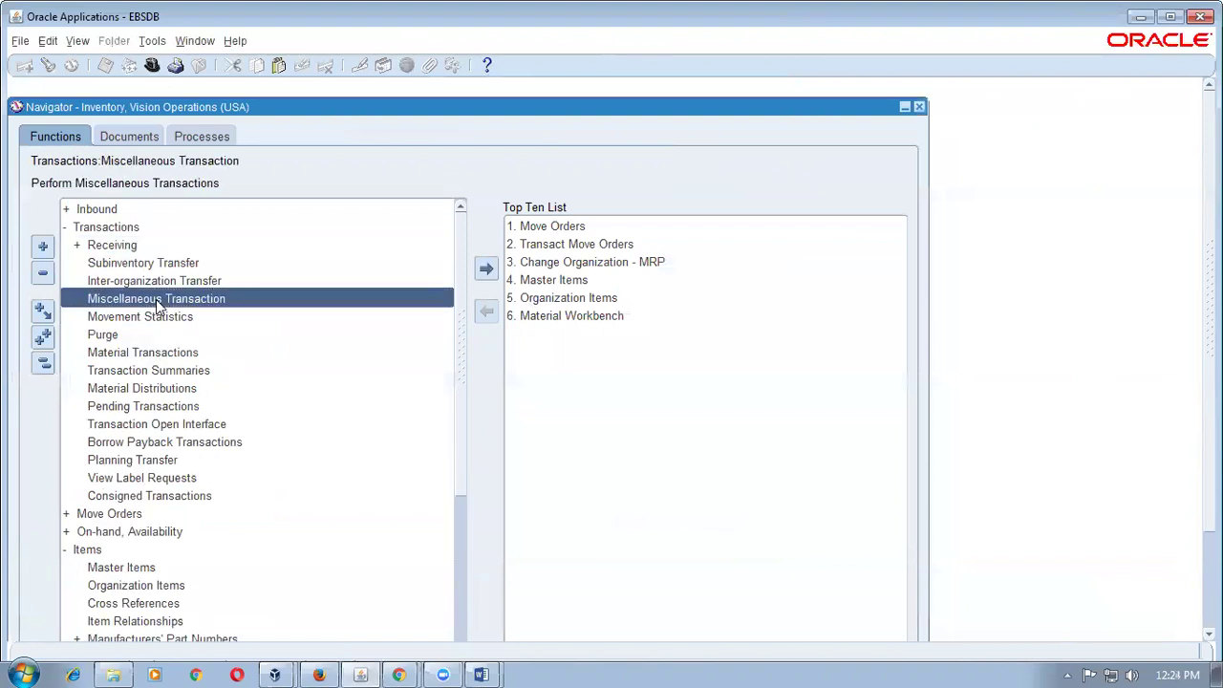
pyautogui.doubleClick(236, 307)
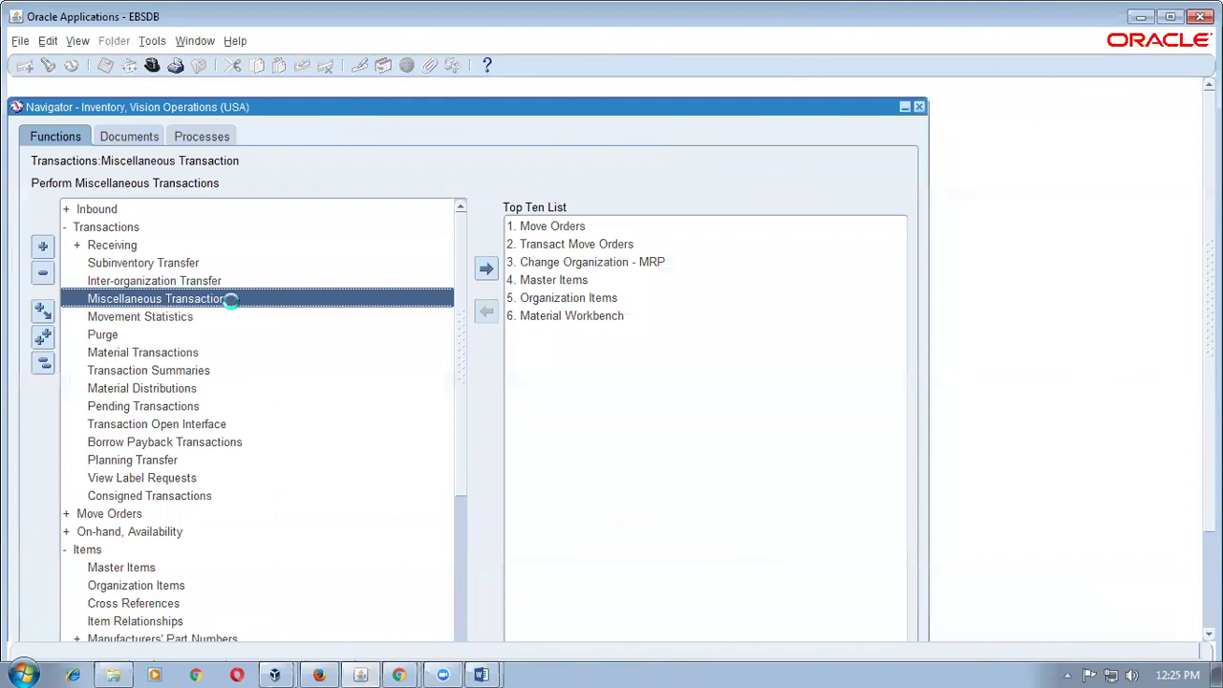
pyautogui.click(236, 196)
pyautogui.write('m%re')
pyautogui.press('Tab')
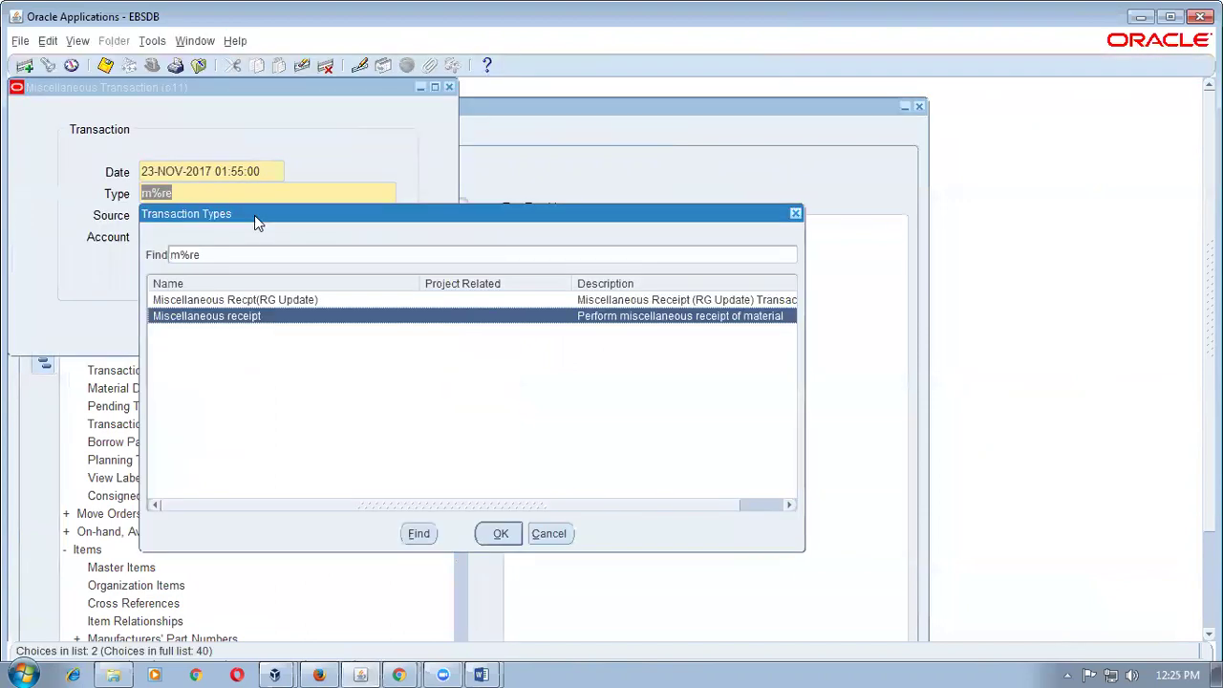
pyautogui.press('Return')
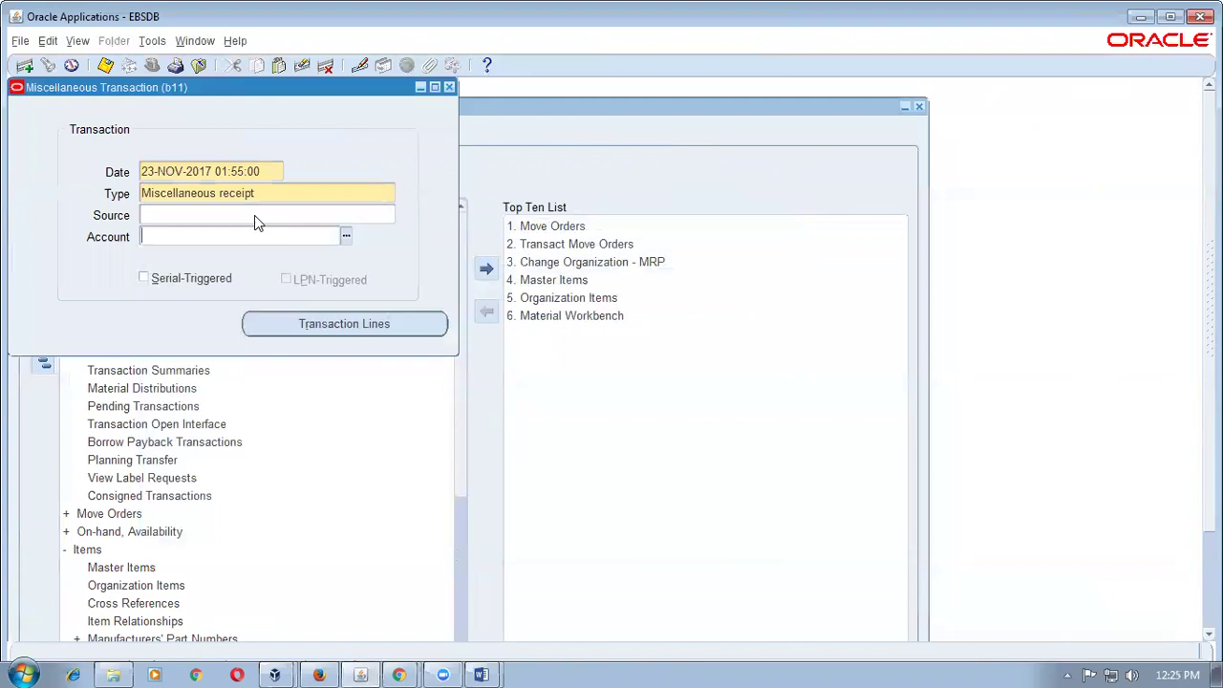
pyautogui.press('Return')
pyautogui.hotkey('alt', 'l')
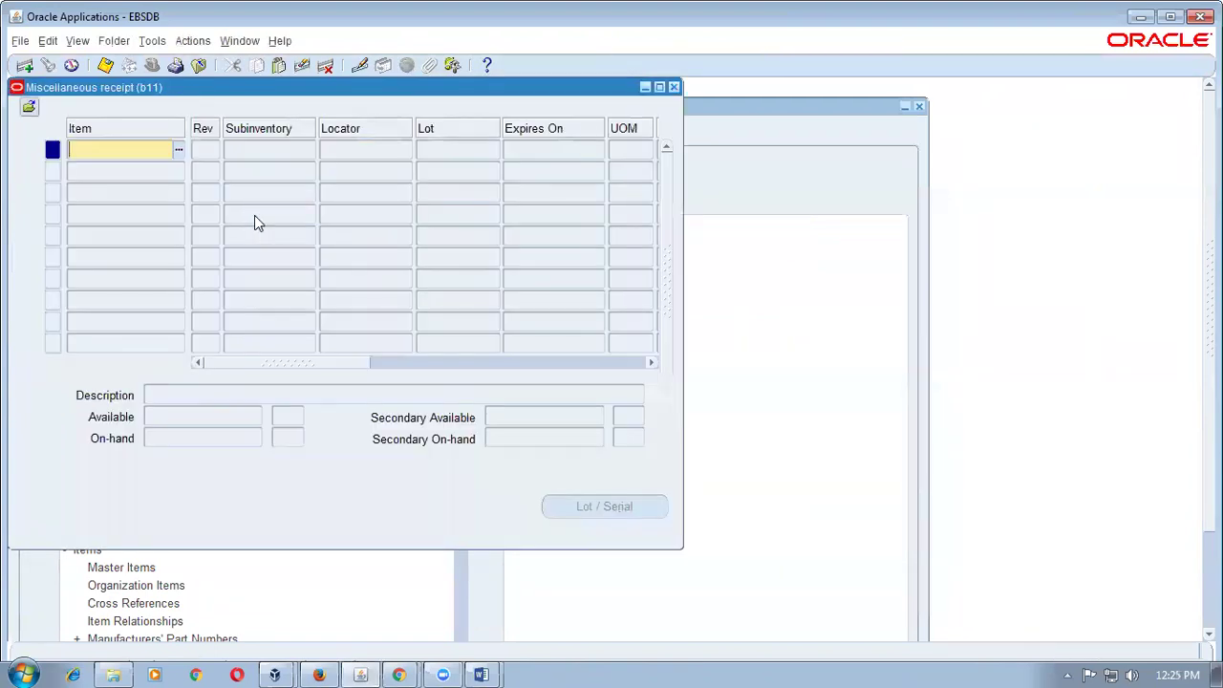
# - Enter item b11_complex_iot with subinventory b11_rms1 on the first miscellaneous receipt line
pyautogui.write('%compl%')
pyautogui.press('Tab')
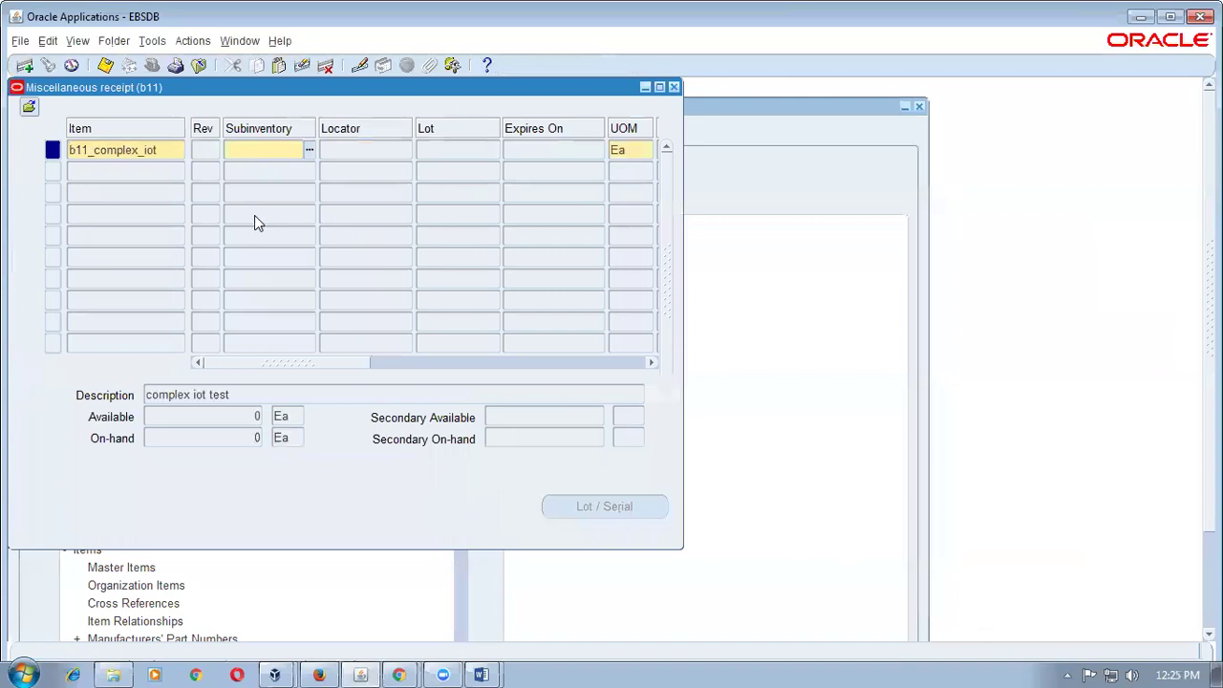
pyautogui.hotkey('ctrl', 'l')
pyautogui.press('Return')
pyautogui.press('Tab')
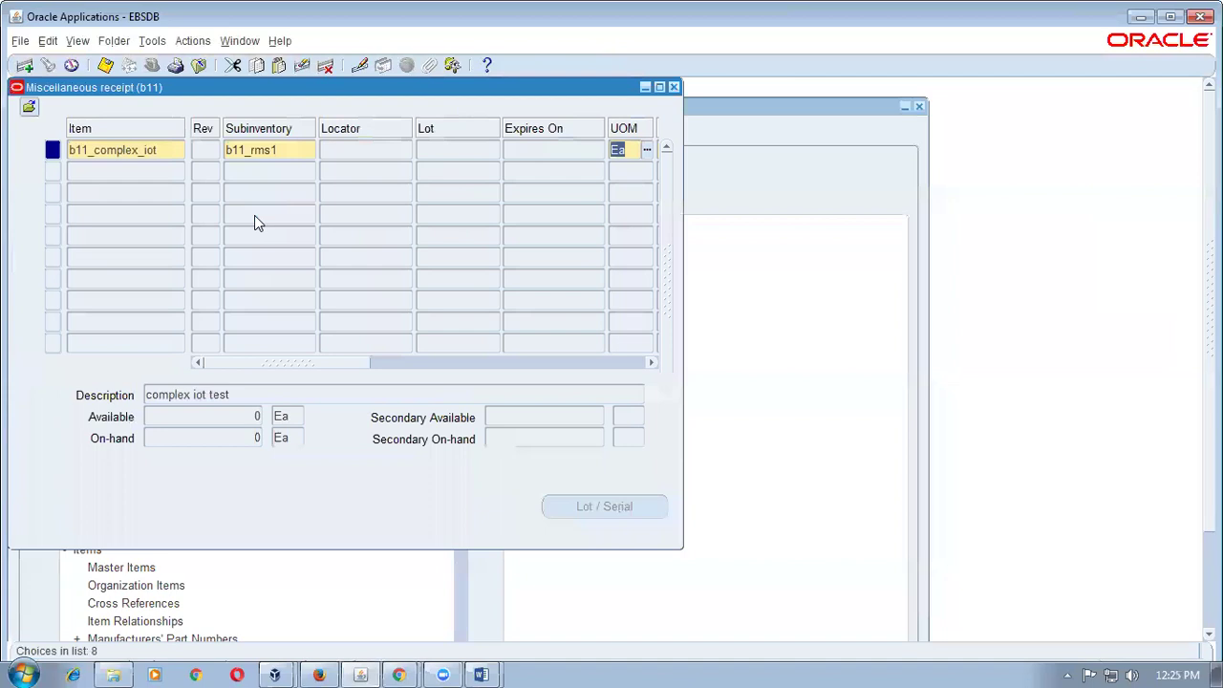
# - Set the receipt line's quantity to 1000 Ea, save the transaction, and close the receipt forms
pyautogui.press('Tab')
pyautogui.write('1000')
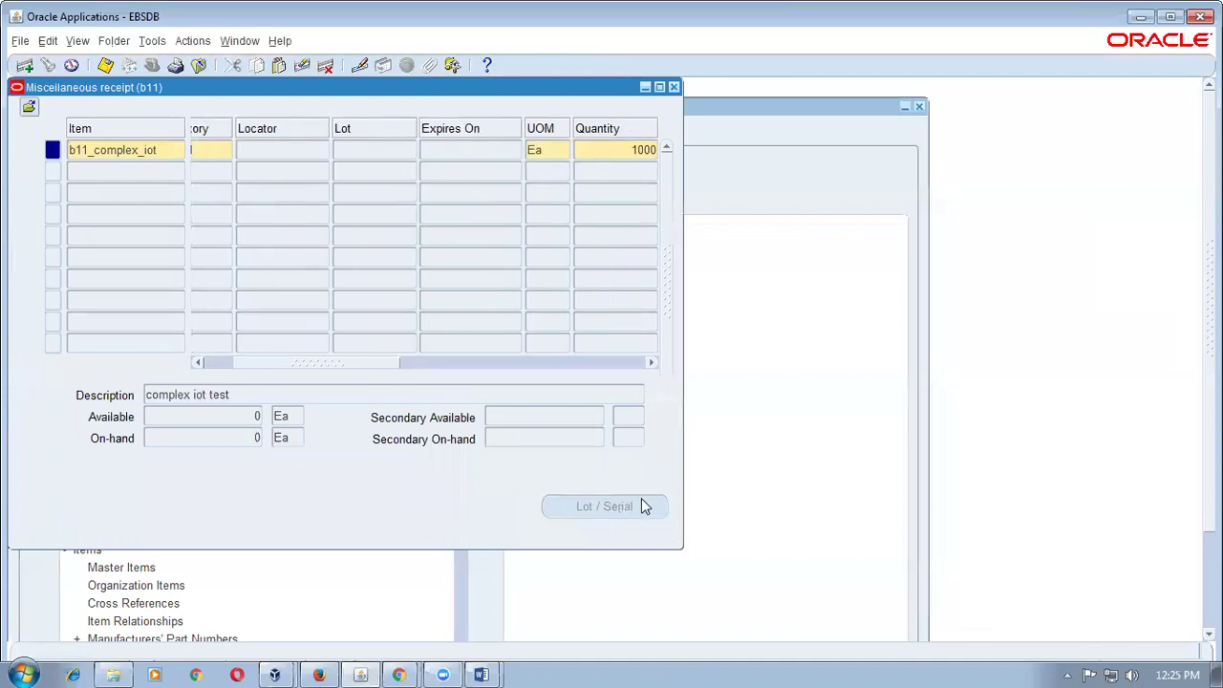
pyautogui.moveTo(312, 362); pyautogui.dragTo(283, 363)
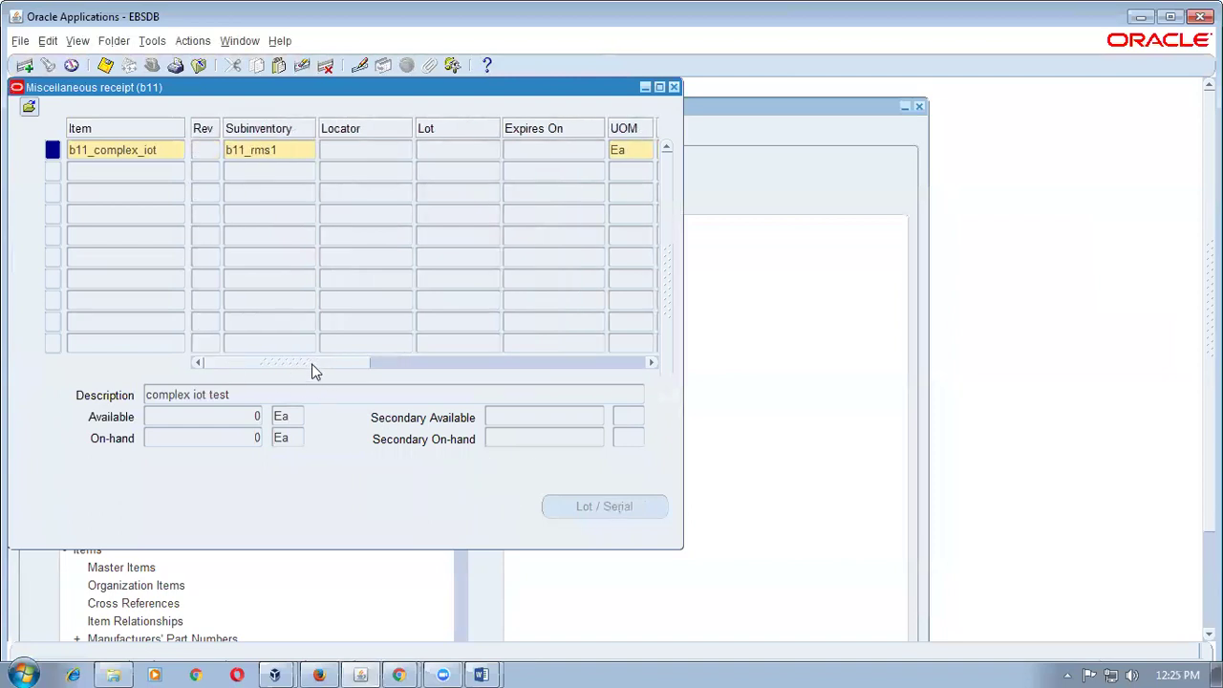
pyautogui.moveTo(312, 365); pyautogui.dragTo(369, 365)
pyautogui.click(525, 150)
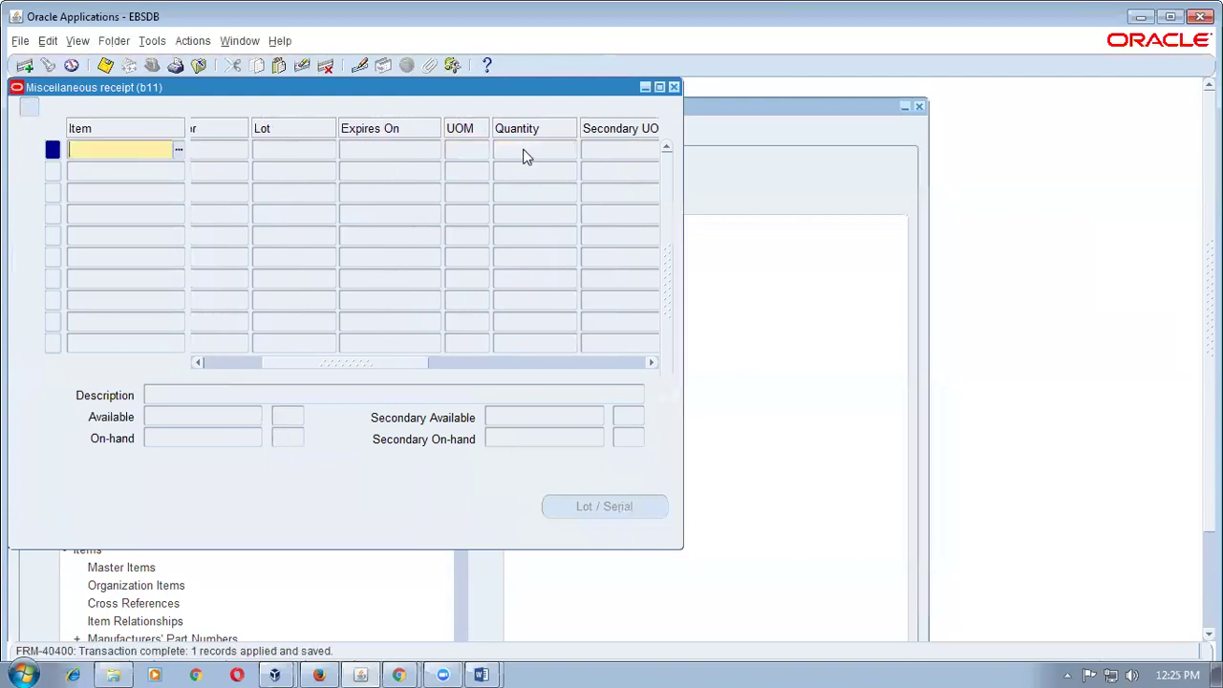
pyautogui.press('F4')
pyautogui.press('F4')
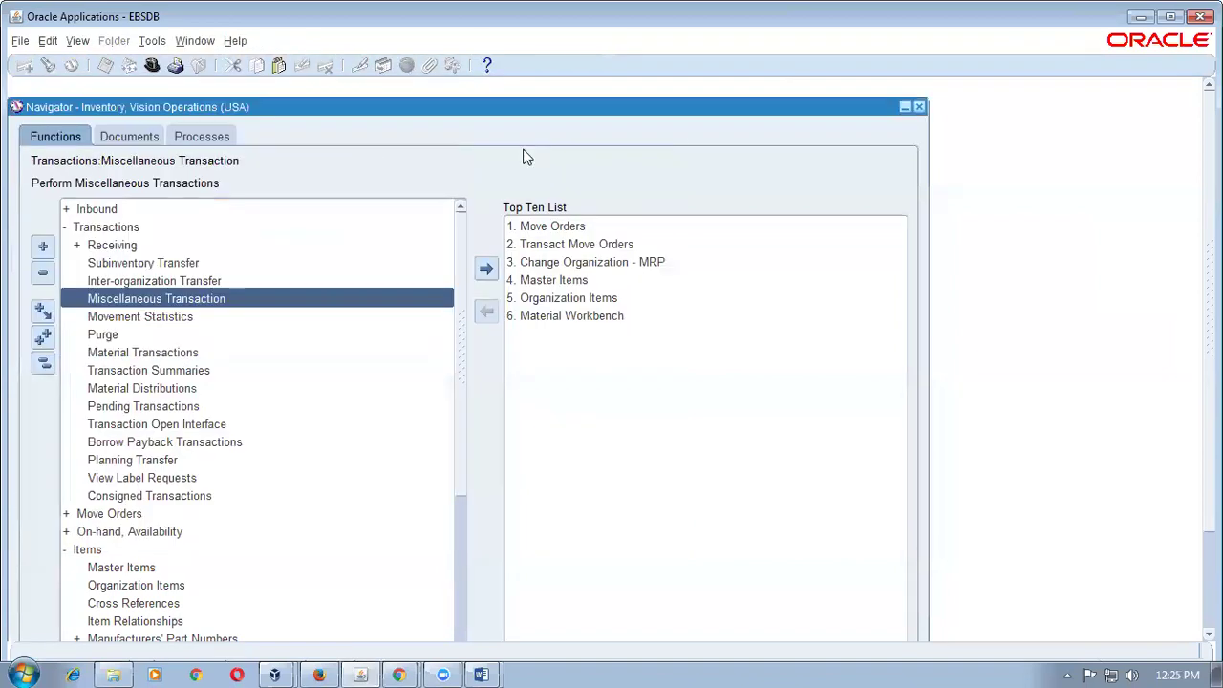
# - Query the on-hand quantity of b11_complex_iot in b11, examine its On-hand value, and close the Material Workbench
pyautogui.click(42, 362)
pyautogui.click(99, 229)
pyautogui.doubleClick(125, 262)
pyautogui.click(134, 279)
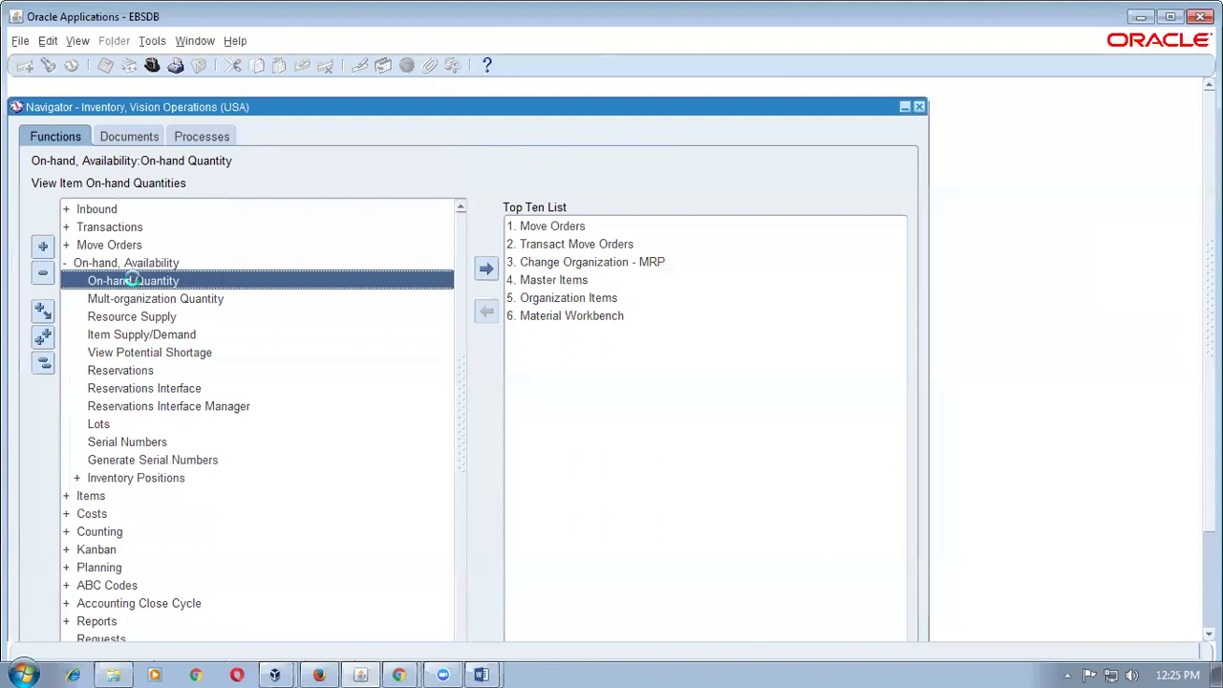
pyautogui.doubleClick(134, 279)
pyautogui.click(247, 401)
pyautogui.write('b11_complex_iot')
pyautogui.press('Return')
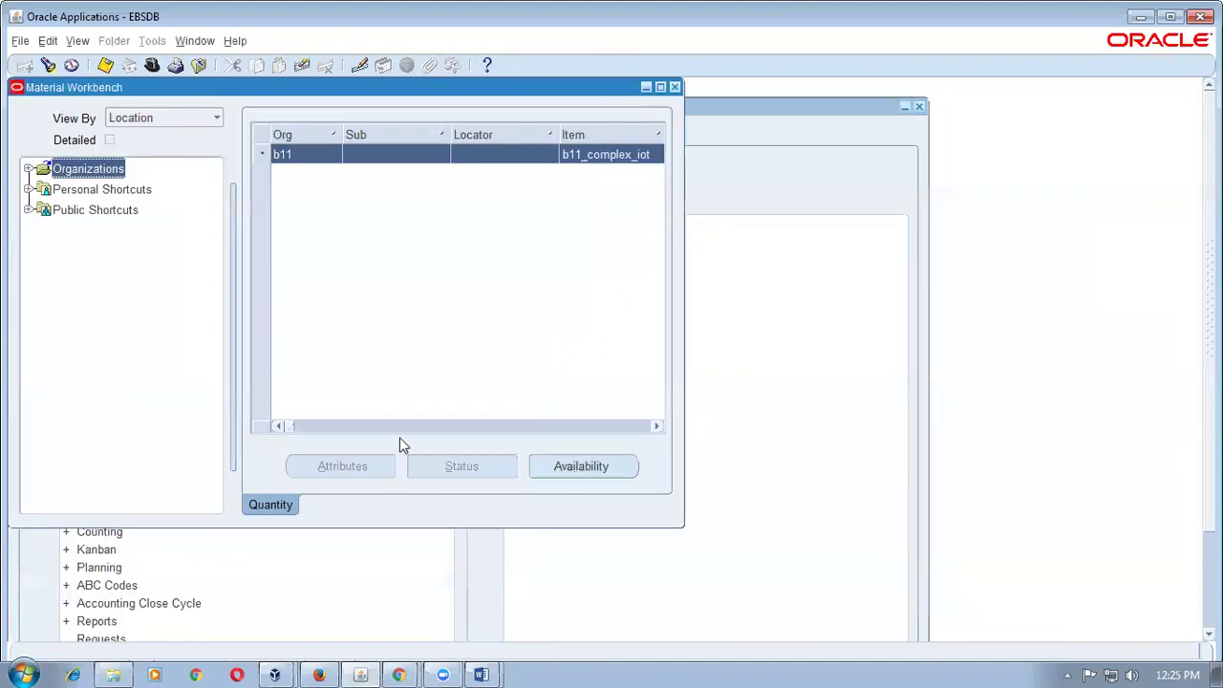
pyautogui.moveTo(288, 426); pyautogui.dragTo(330, 431)
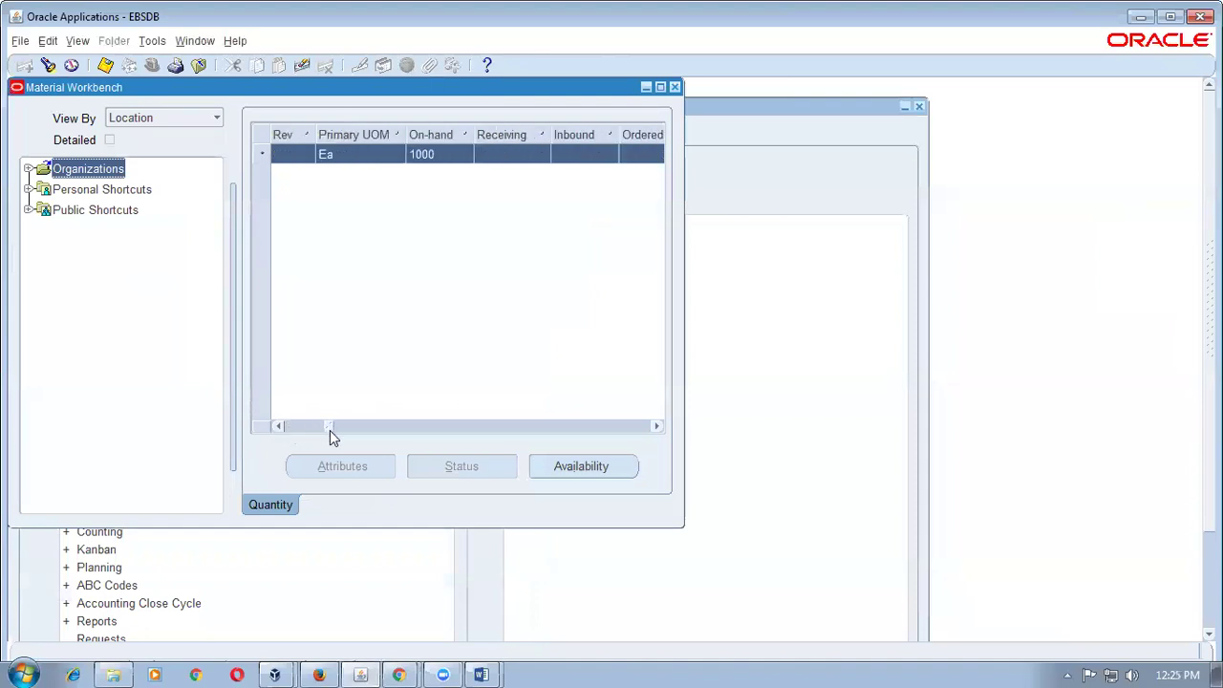
pyautogui.click(673, 88)
# - Review exercise item 8 on the Direct shipping network in the inter_org_excercise Word document and return to Oracle Applications
pyautogui.hotkey('alt', 'Tab')
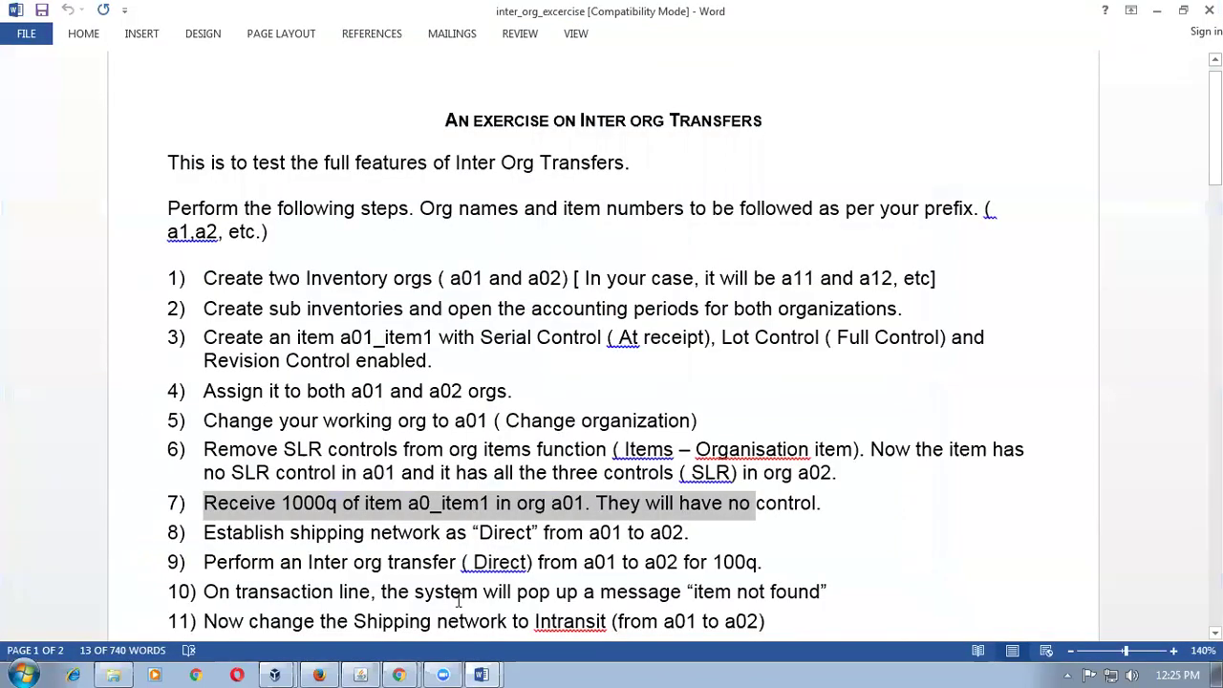
pyautogui.click(302, 543)
pyautogui.moveTo(371, 537); pyautogui.dragTo(557, 538)
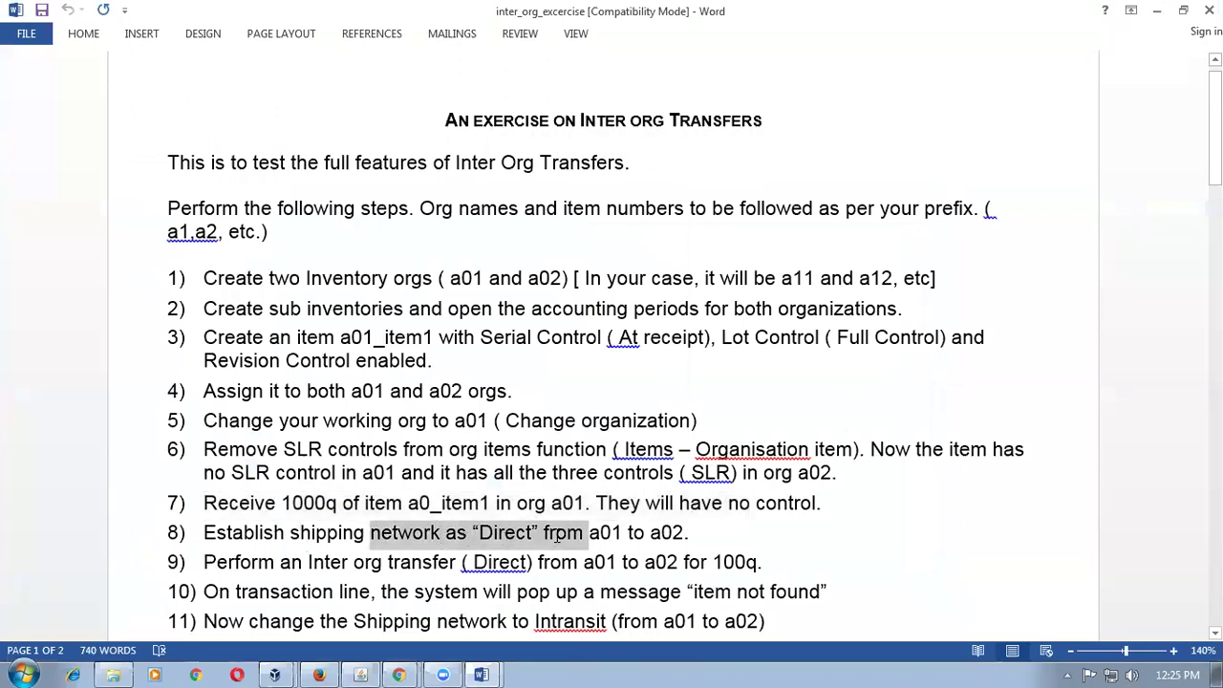
pyautogui.scroll(-5, 557, 538)
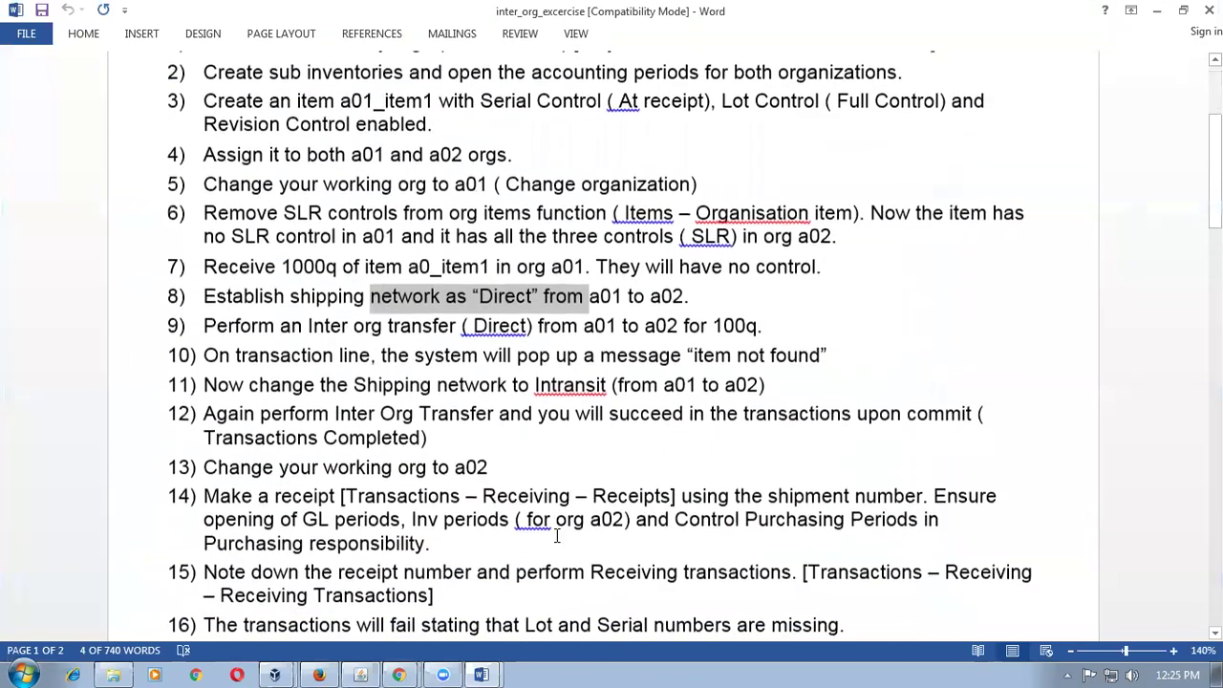
pyautogui.hotkey('alt', 'Tab')
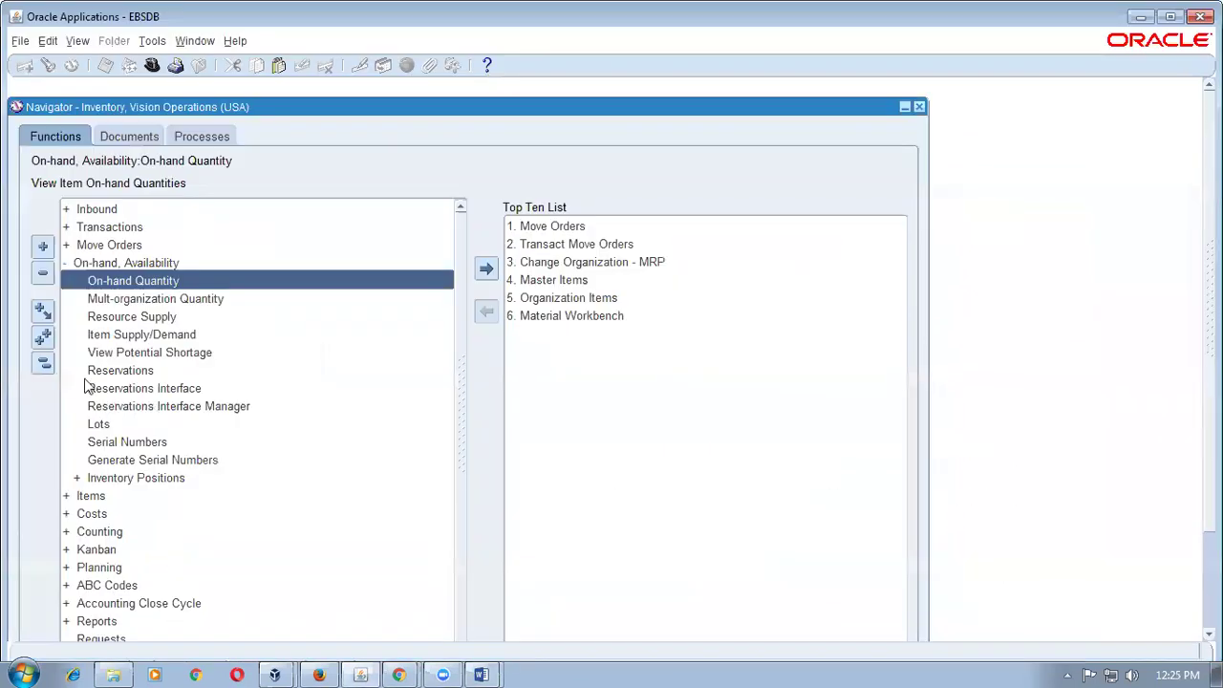
# - Open the Shipping Networks form for b11, set the b11 to M1 transfer type to Direct, and save
pyautogui.click(43, 364)
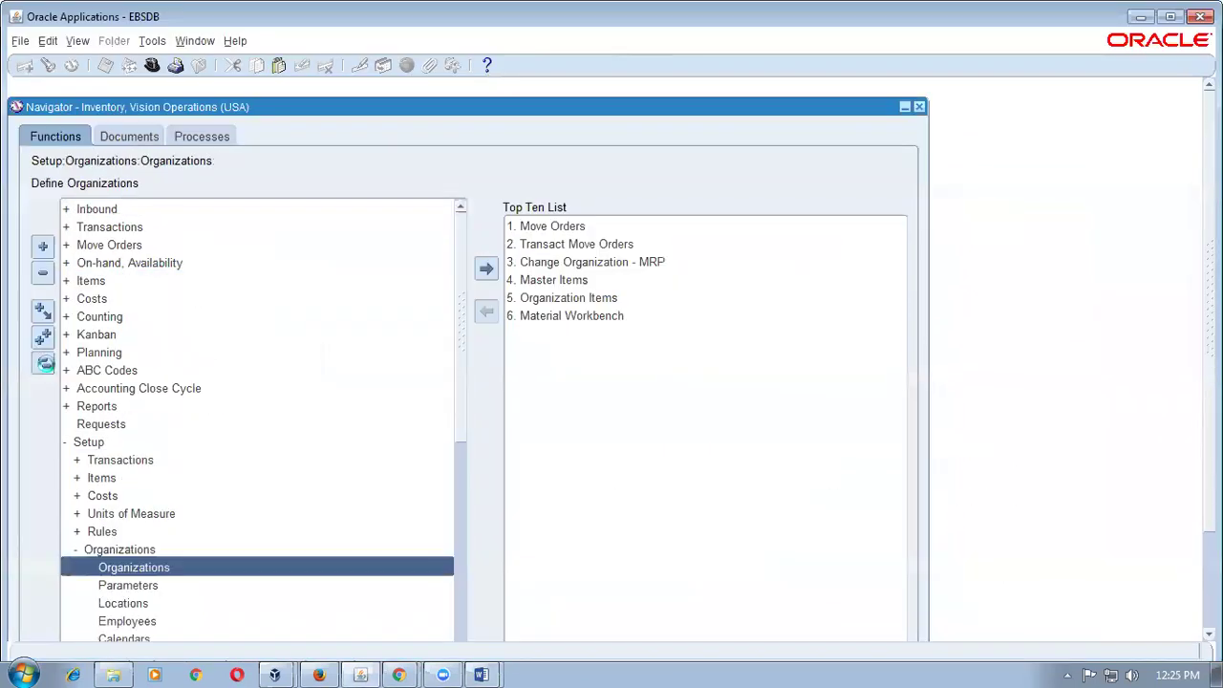
pyautogui.press('Return')
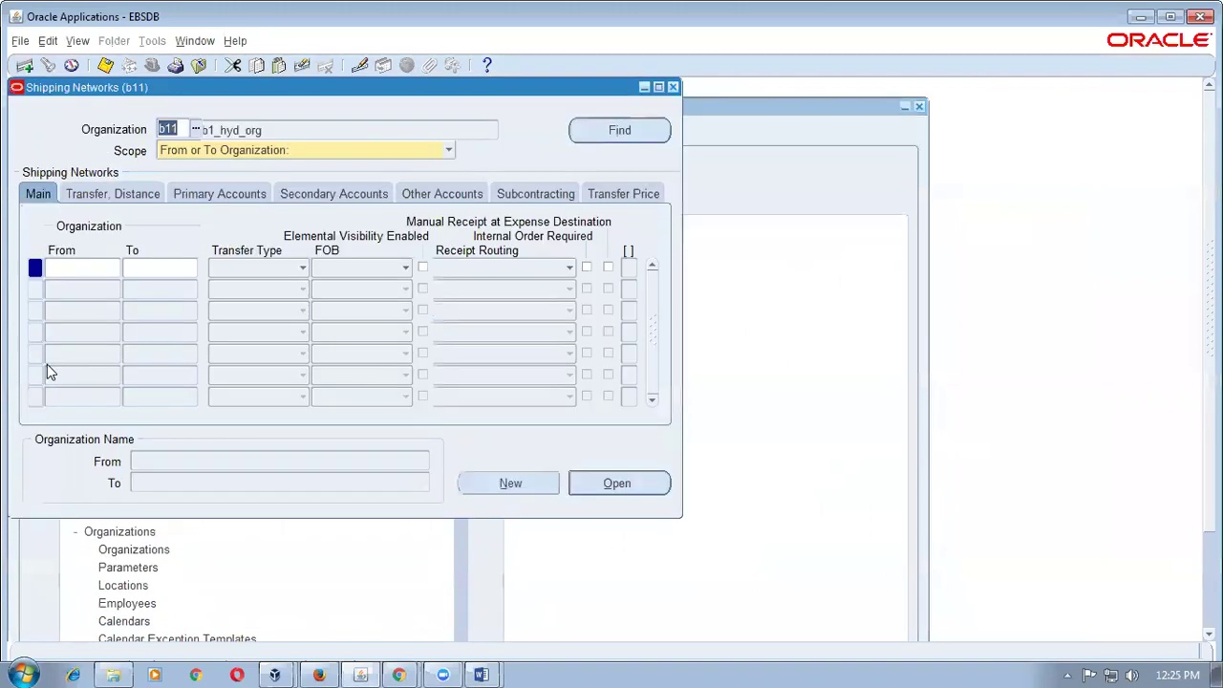
pyautogui.click(105, 268)
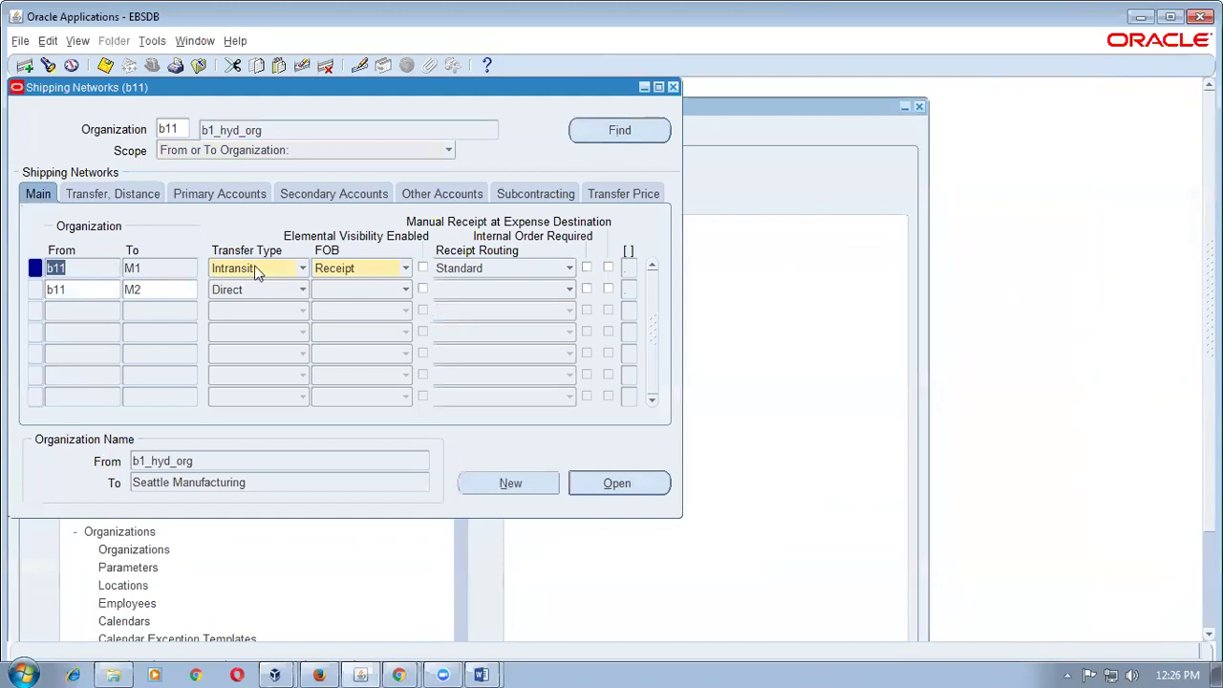
pyautogui.click(256, 271)
pyautogui.click(244, 252)
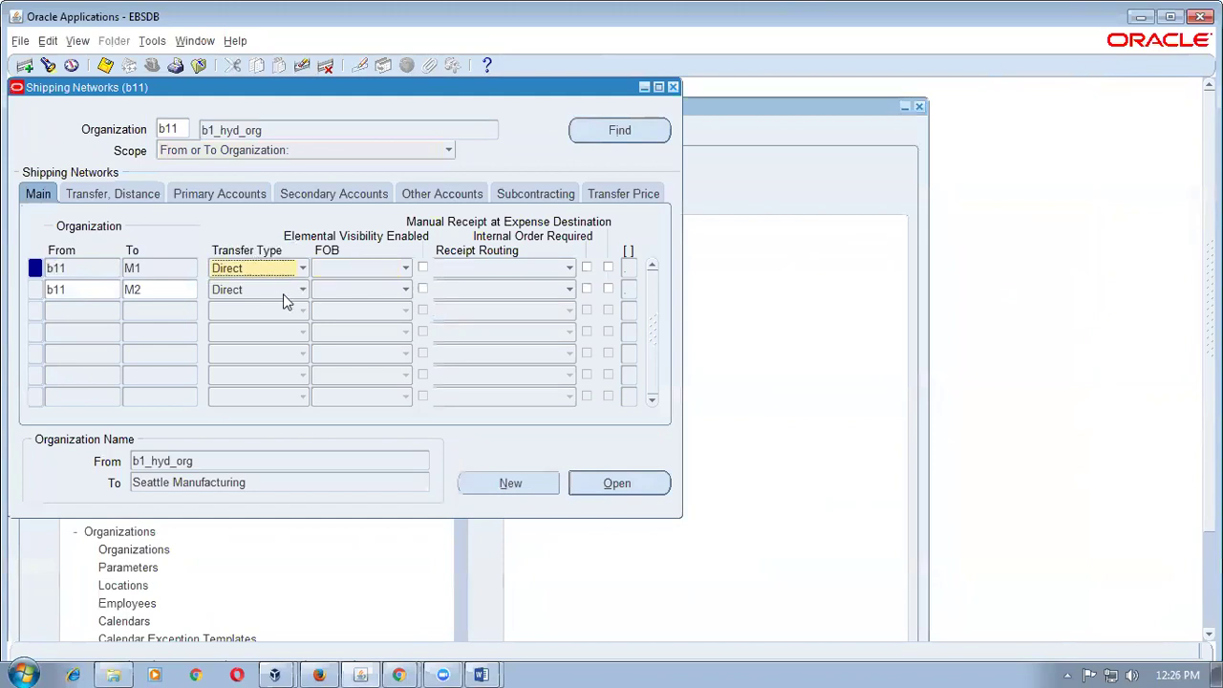
pyautogui.hotkey('ctrl', 's')
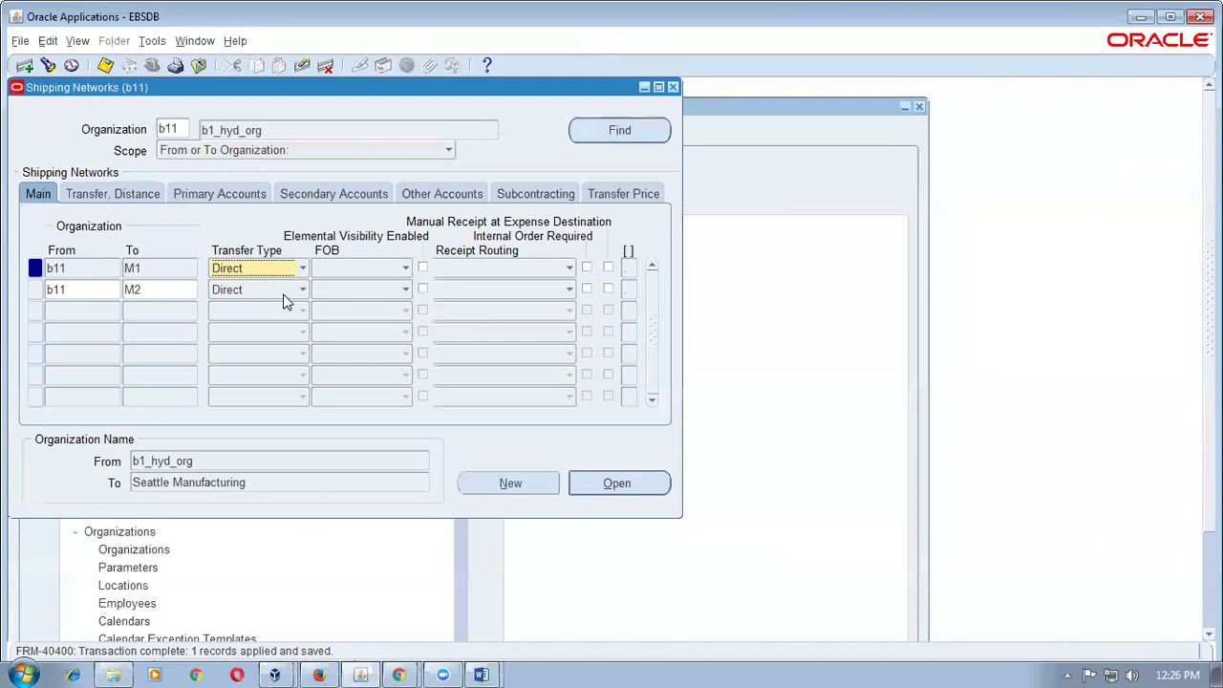
# - Check the From and To organizations of the b11 to M1 network, close Shipping Networks, and collapse the navigator's function tree
pyautogui.click(84, 269)
pyautogui.click(175, 271)
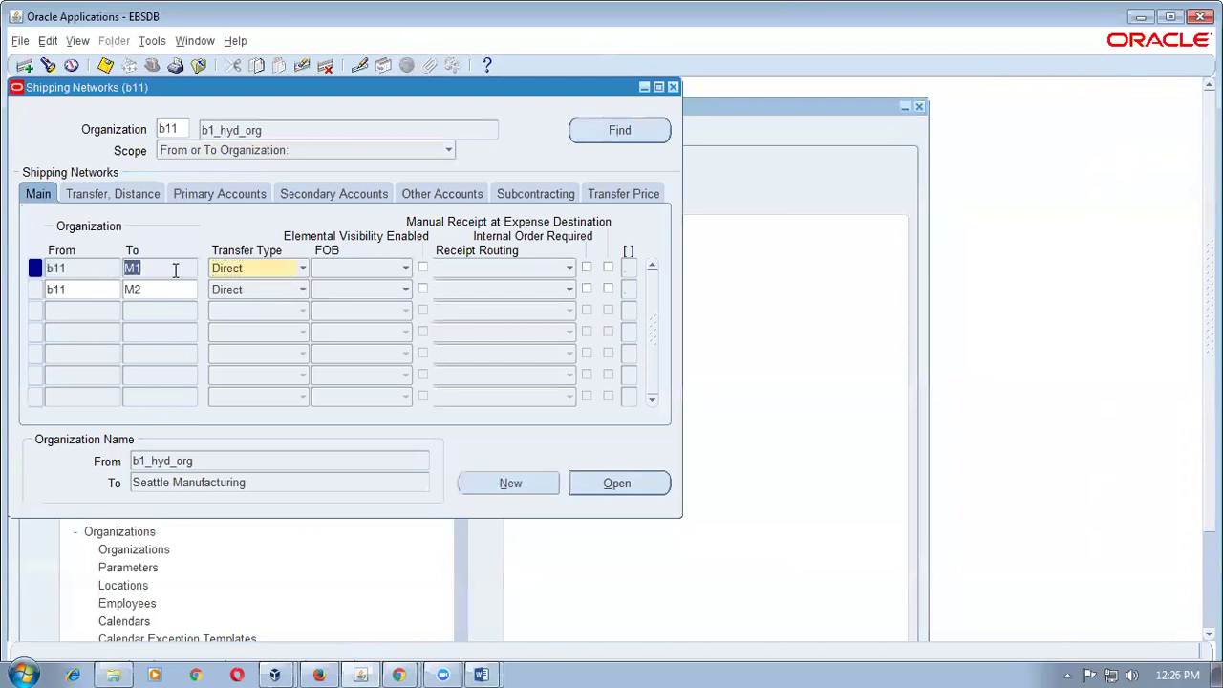
pyautogui.click(57, 271)
pyautogui.click(138, 271)
pyautogui.click(86, 270)
pyautogui.click(153, 271)
pyautogui.press('F4')
pyautogui.hotkey('alt', 't')
pyautogui.press('l')
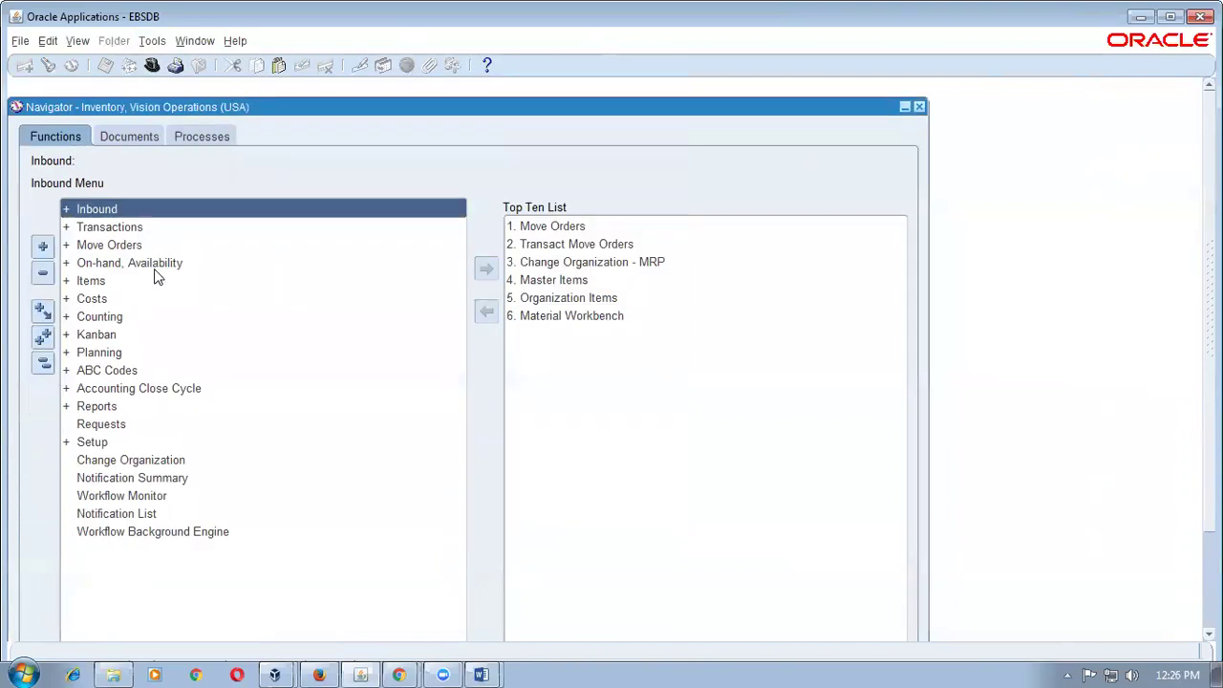
# - Start an inter-organization transfer from b11 to M1 (Seattle Manufacturing) with type Direct Org Transfer
pyautogui.doubleClick(143, 226)
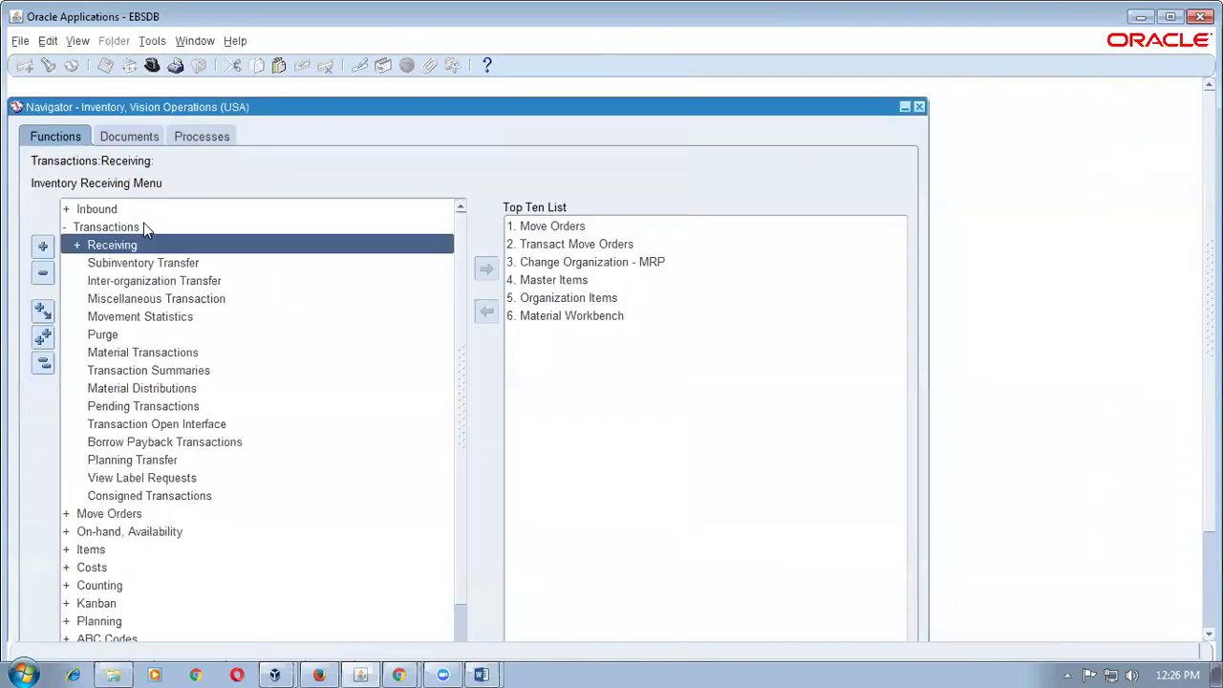
pyautogui.doubleClick(172, 283)
pyautogui.write('M')
pyautogui.press('Tab')
pyautogui.press('Down')
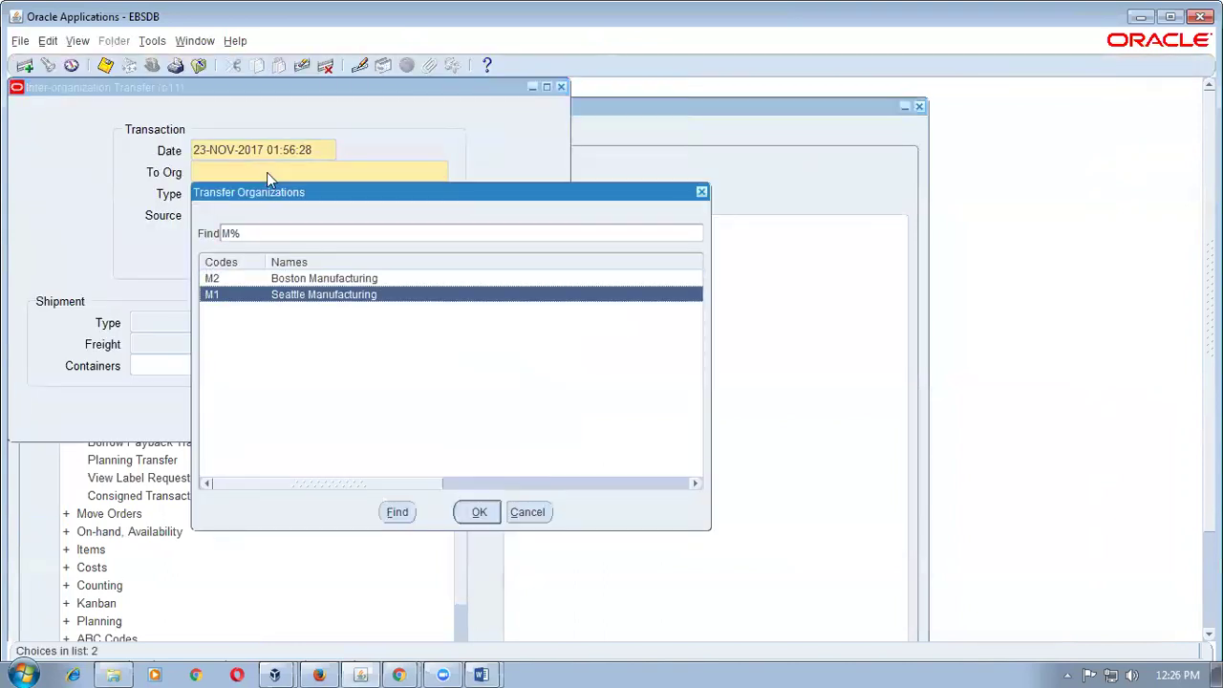
pyautogui.press('Return')
pyautogui.press('Tab')
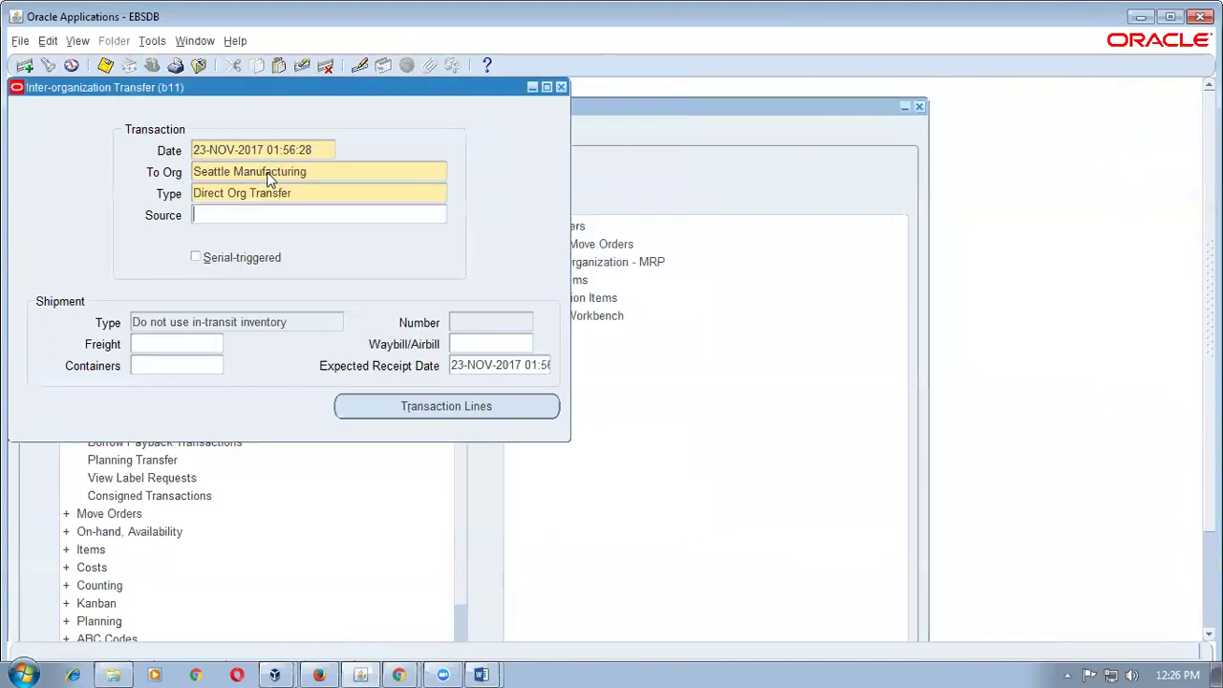
# - Try to find the item with %comp% on the Direct Org Transfer lines, then cancel the lookup and clear the item
pyautogui.click(439, 407)
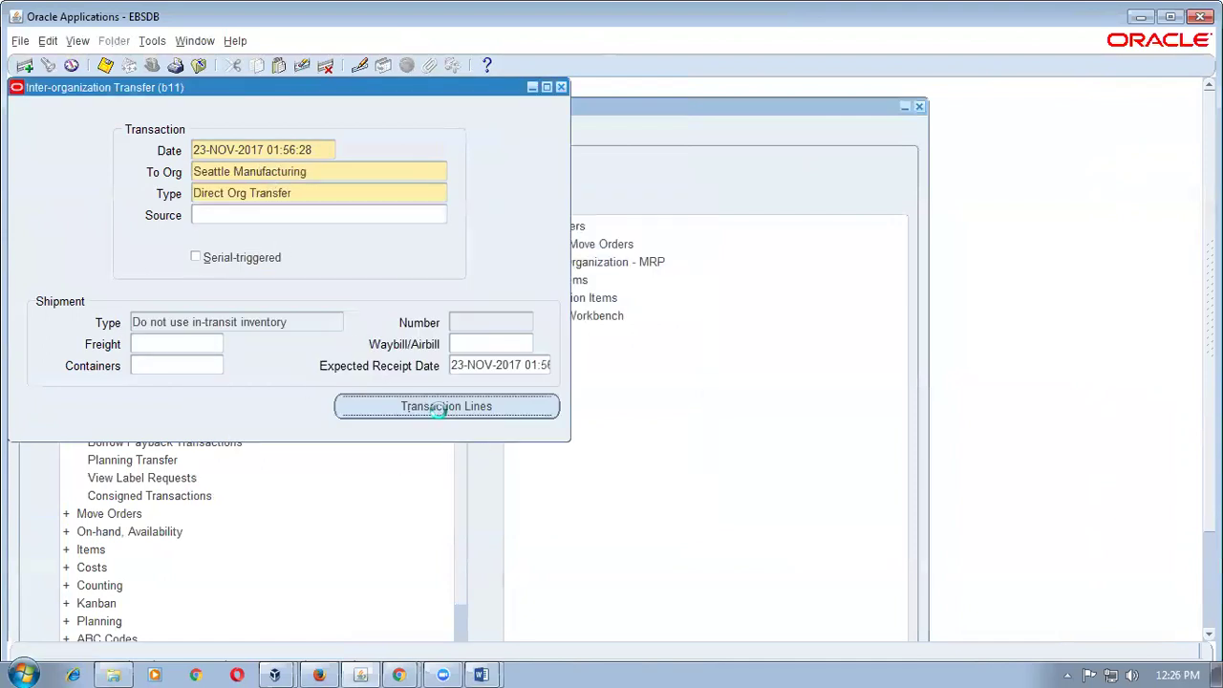
pyautogui.write('%comp%')
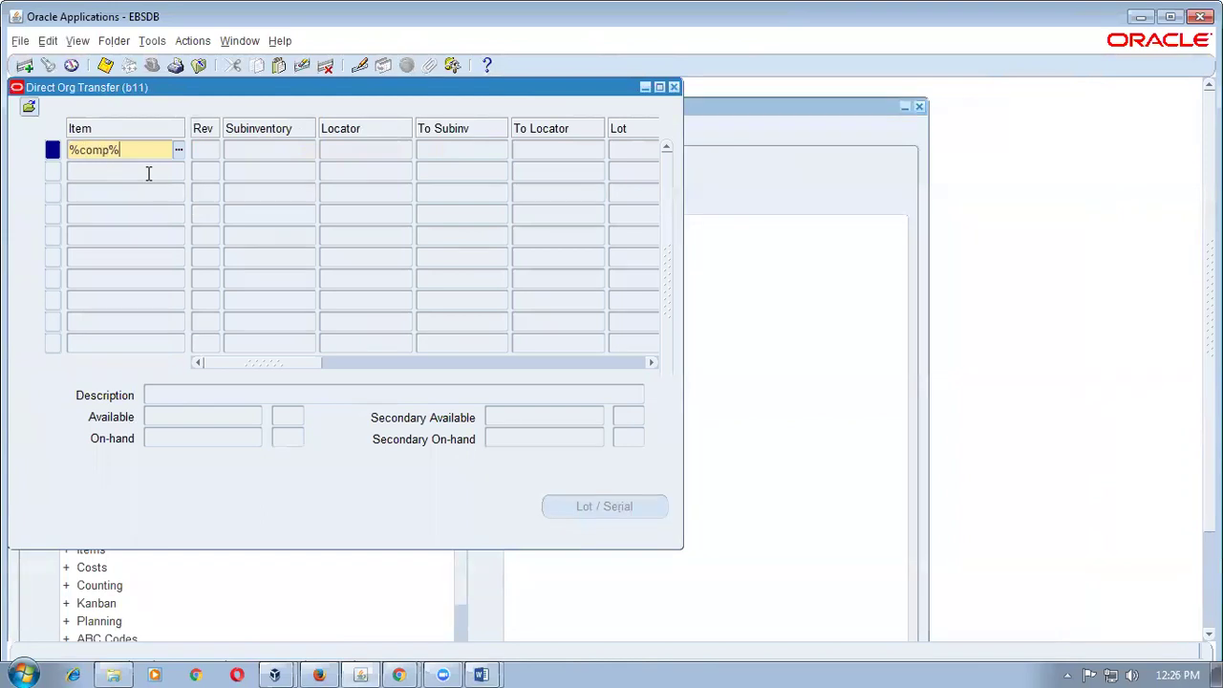
pyautogui.press('Tab')
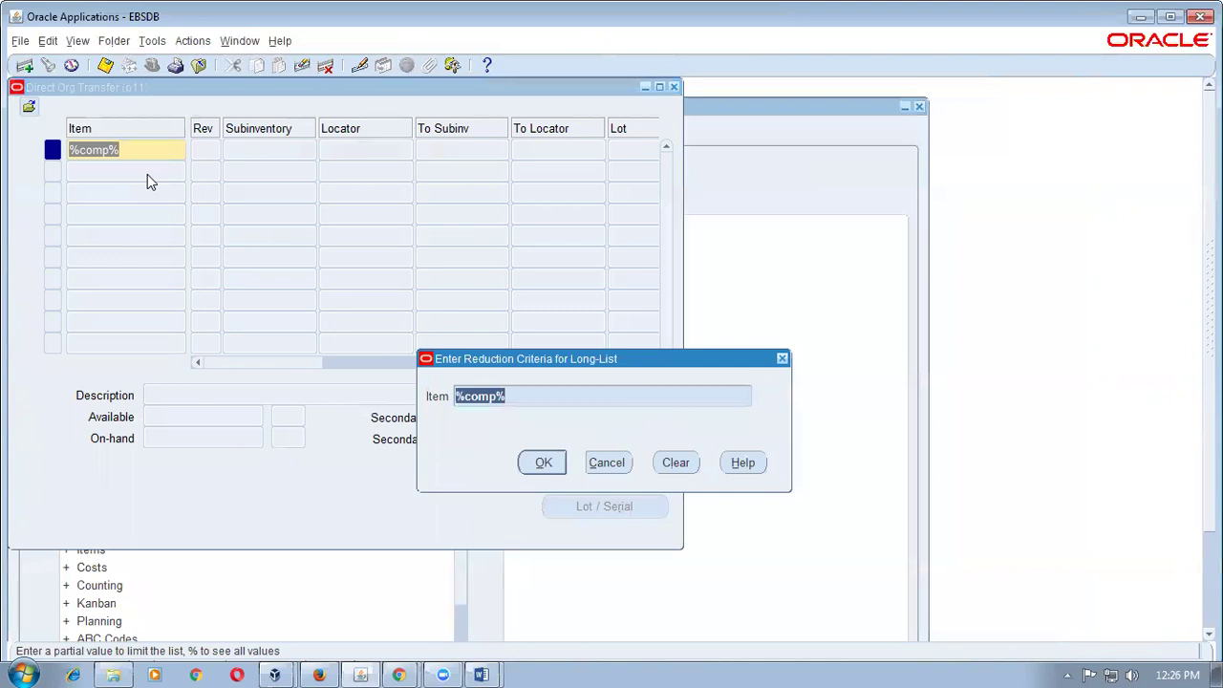
pyautogui.click(606, 462)
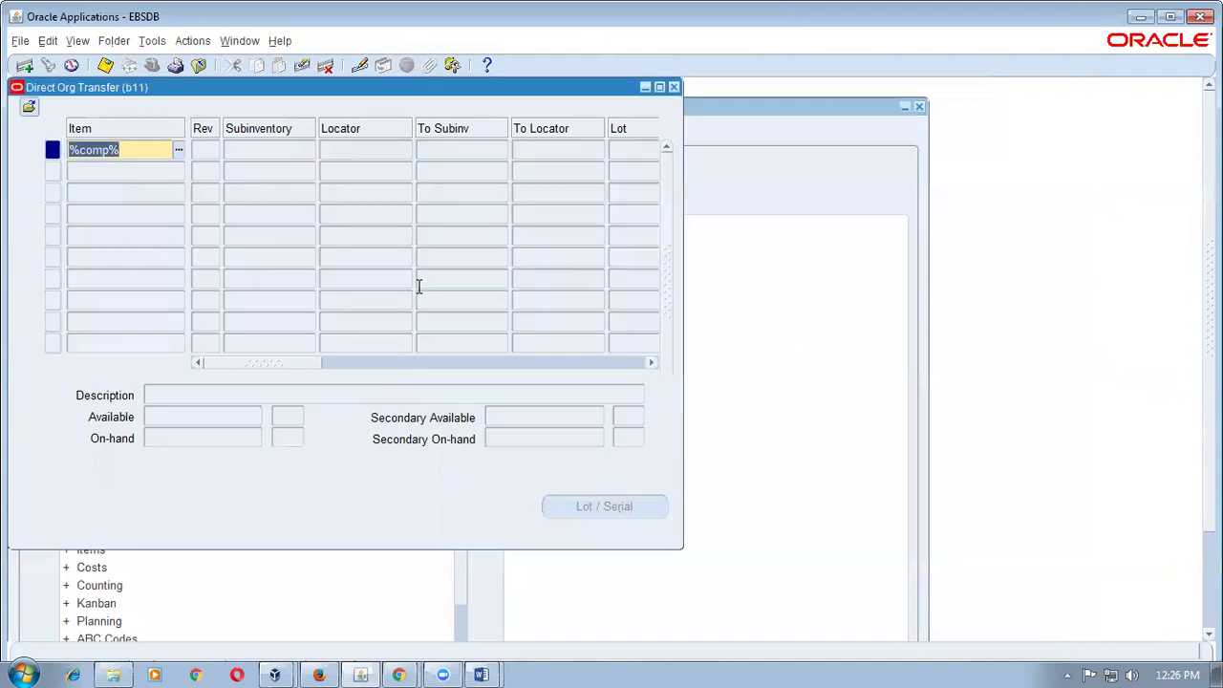
pyautogui.press('BackSpace')
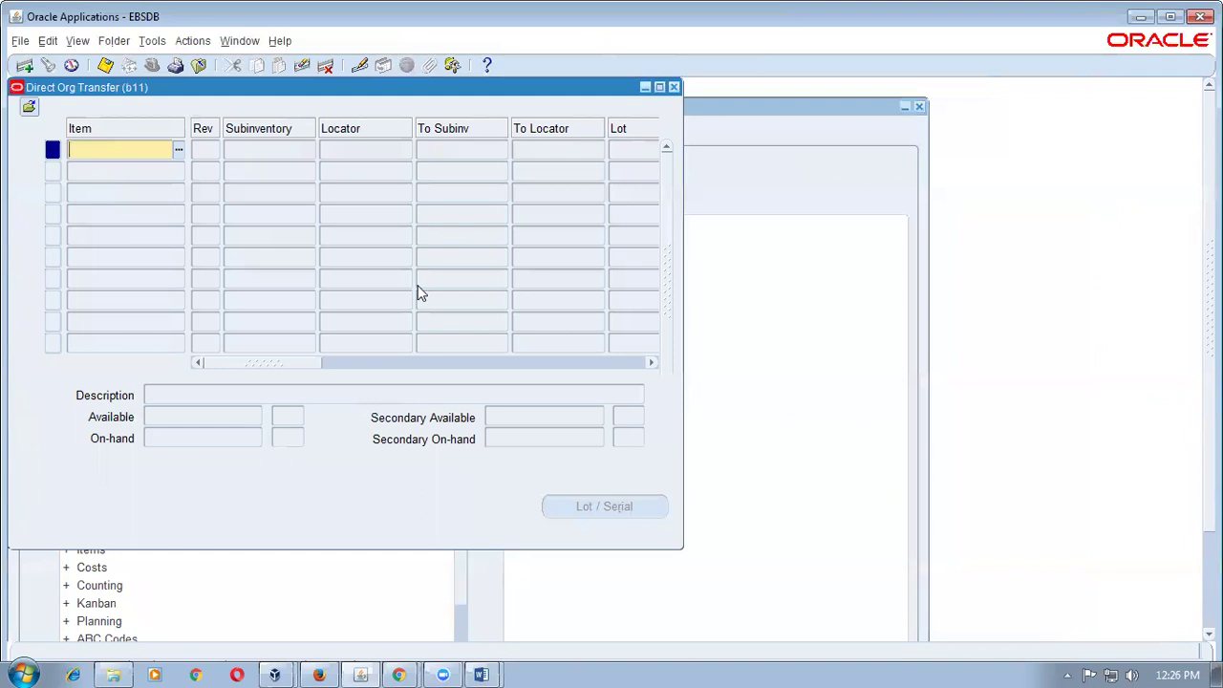
# - Close the Direct Org Transfer forms, collapse the function tree, and open the Shipping Networks form for b11
pyautogui.press('F4')
pyautogui.press('F4')
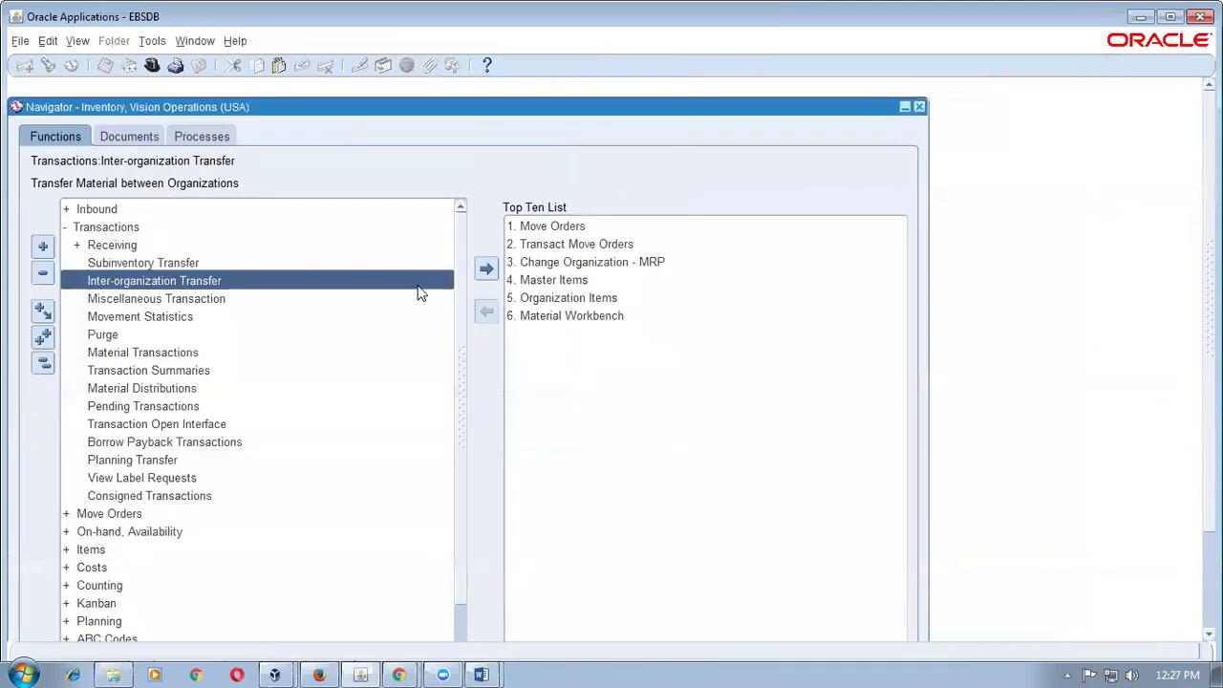
pyautogui.hotkey('alt', 't')
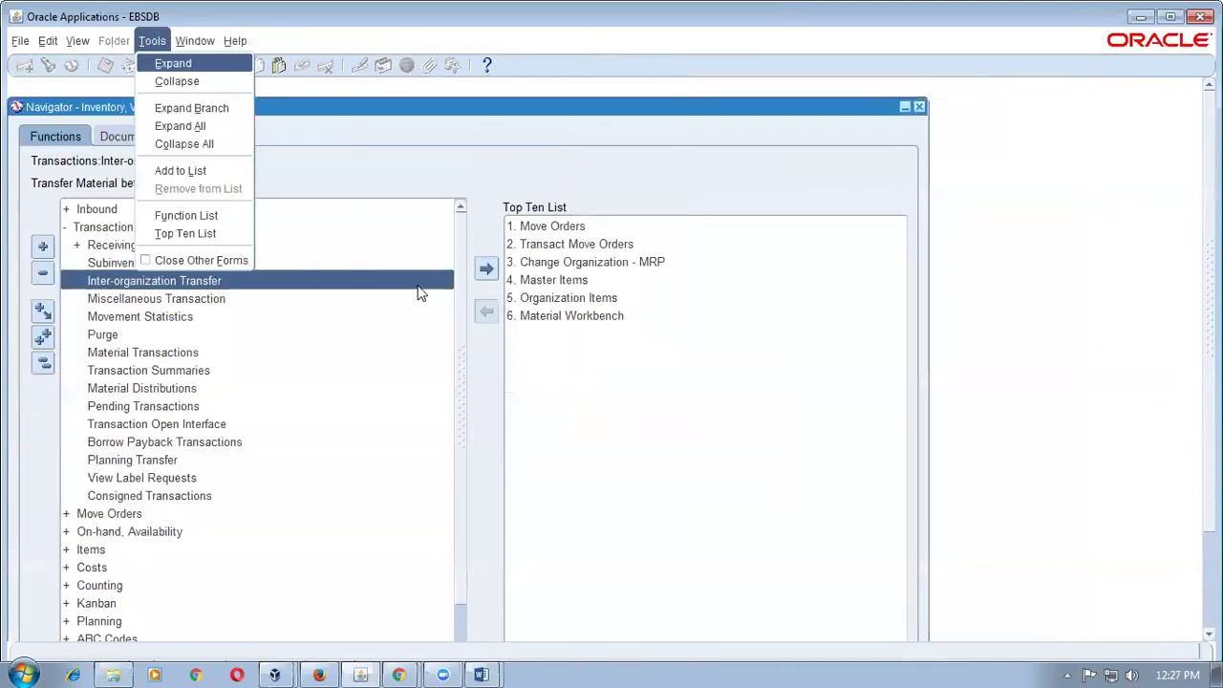
pyautogui.press('l')
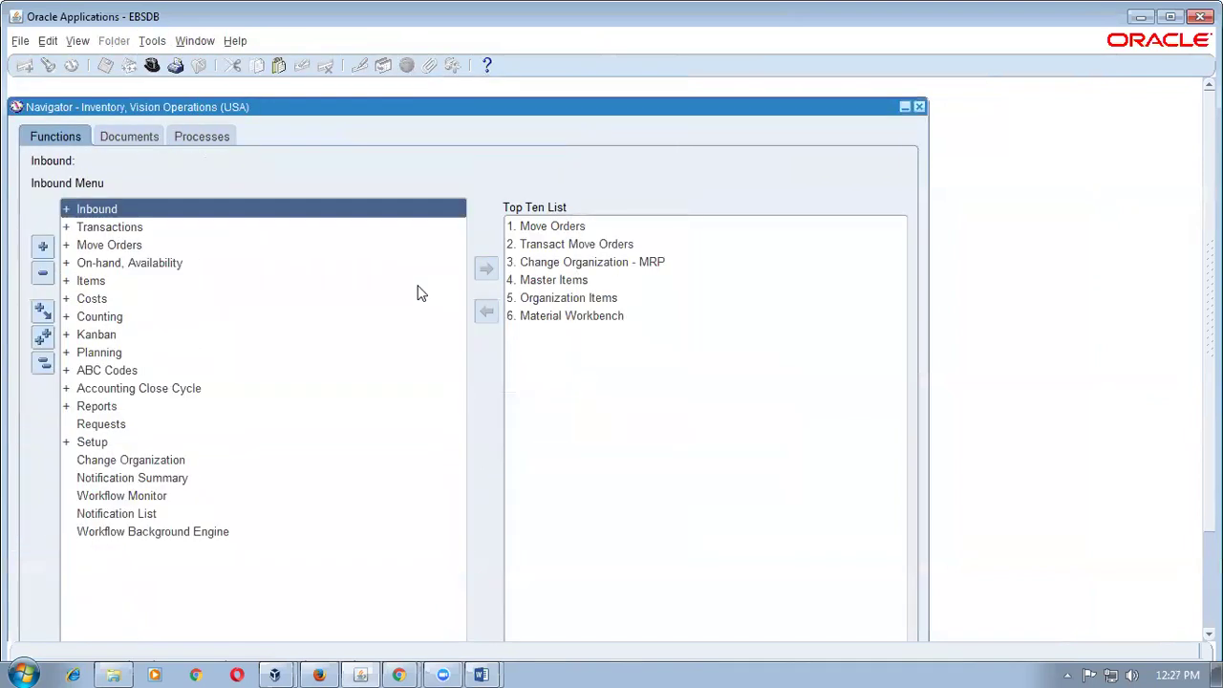
pyautogui.doubleClick(136, 437)
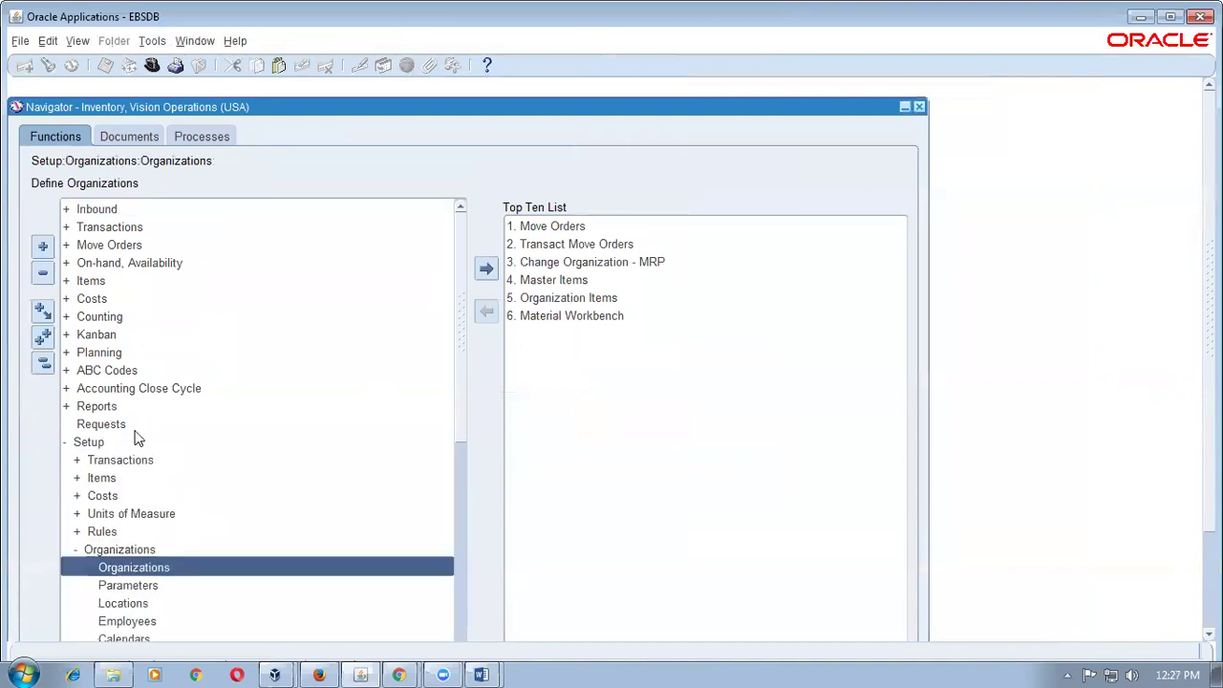
pyautogui.press('Return')
# - Set the transfer type of the b11 to M1 shipping network to Intransit and save the record
pyautogui.click(78, 268)
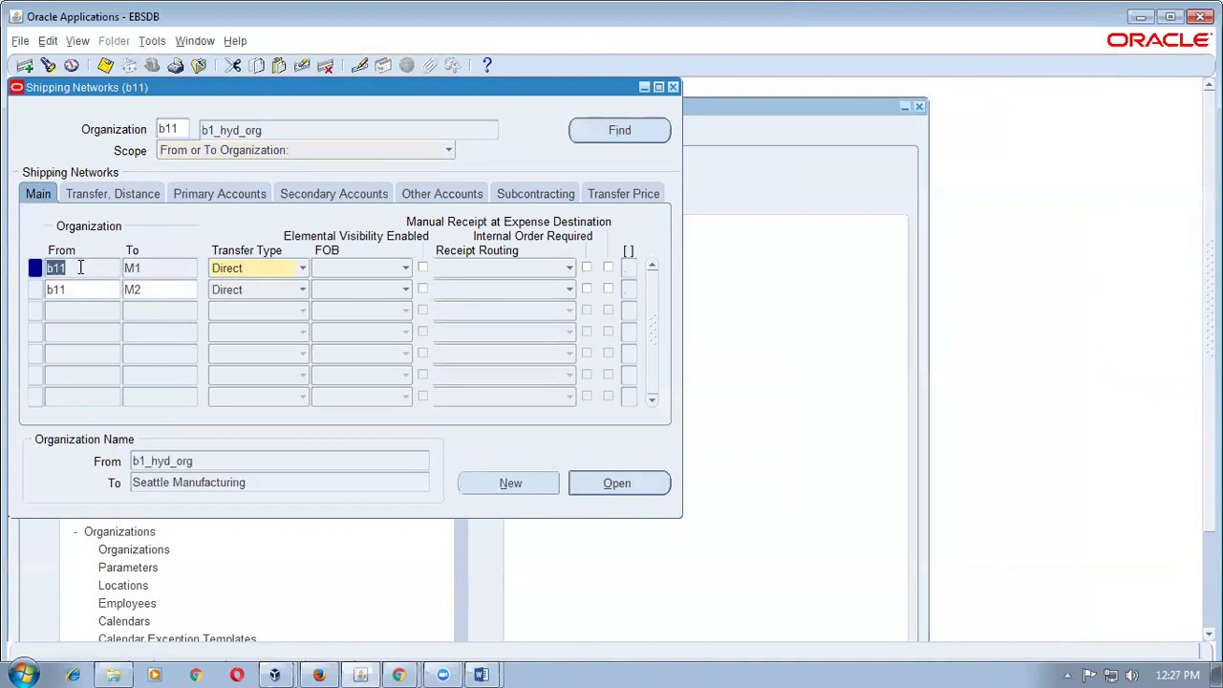
pyautogui.click(247, 271)
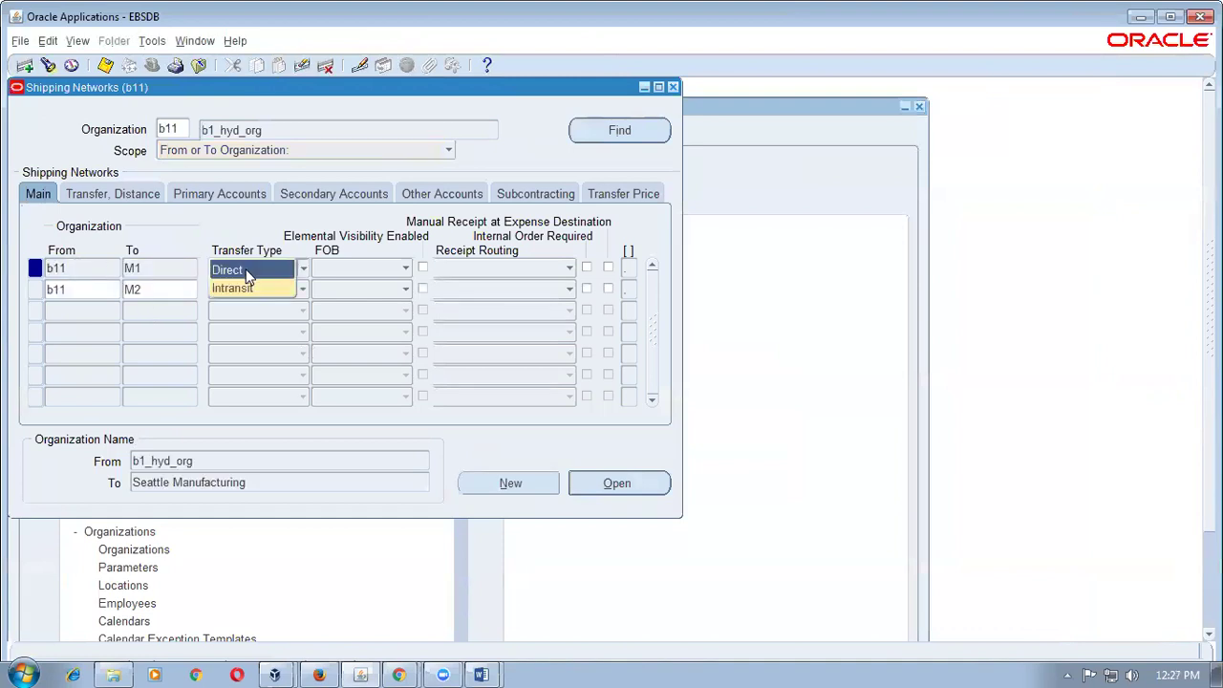
pyautogui.click(246, 289)
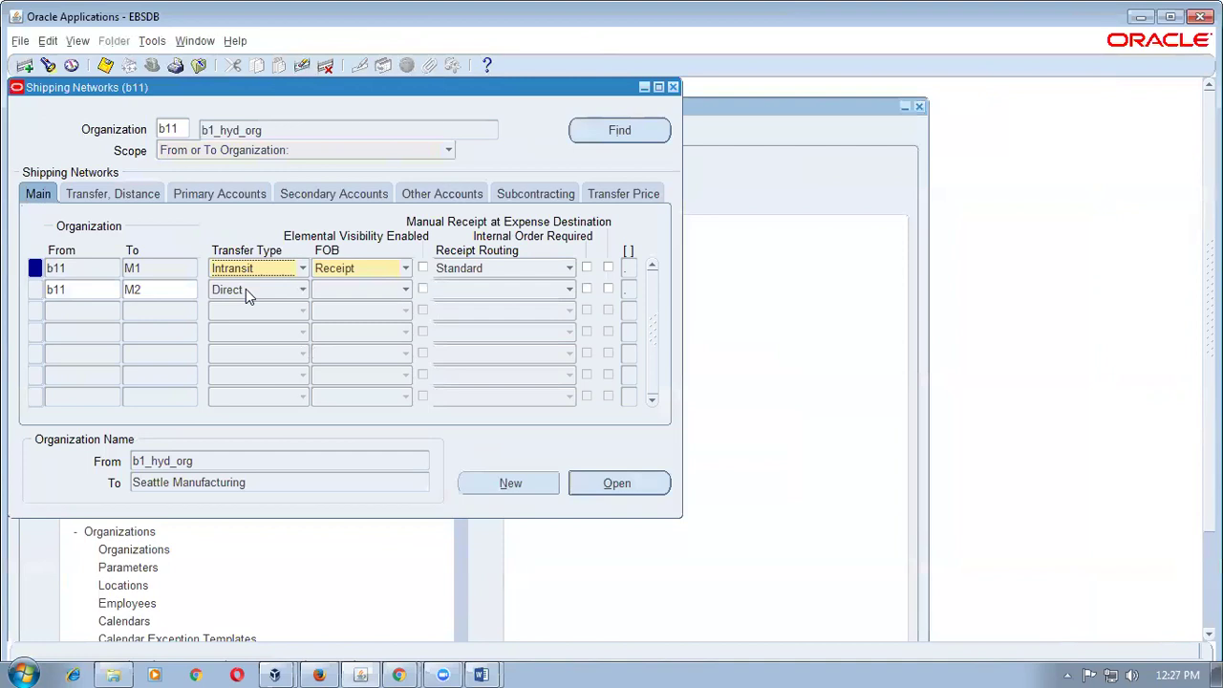
pyautogui.click(63, 271)
pyautogui.click(150, 271)
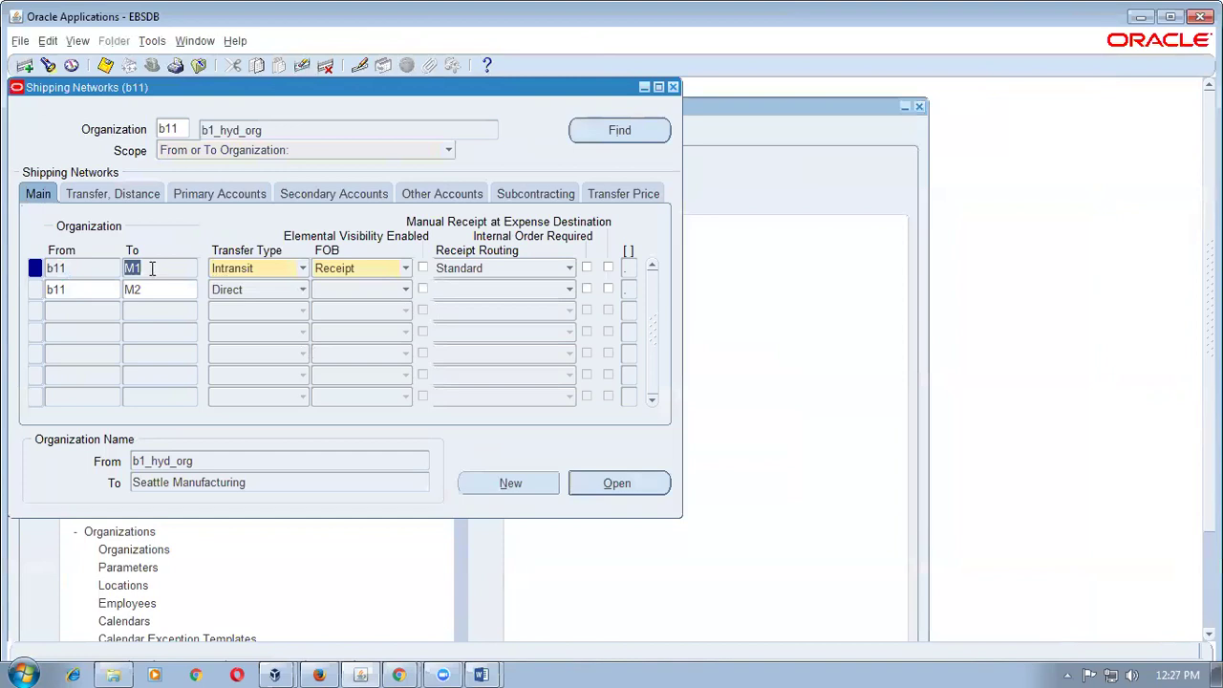
pyautogui.hotkey('ctrl', 's')
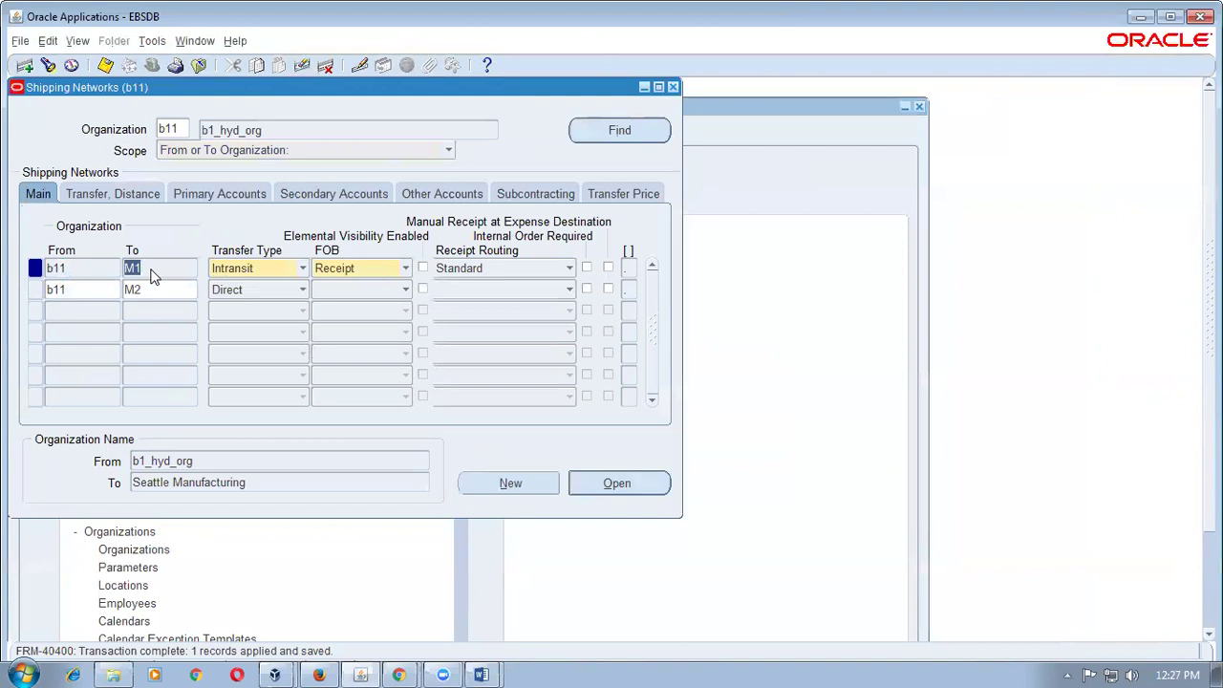
# - Close Shipping Networks and open the Inter-organization Transfer form for b11
pyautogui.press('F4')
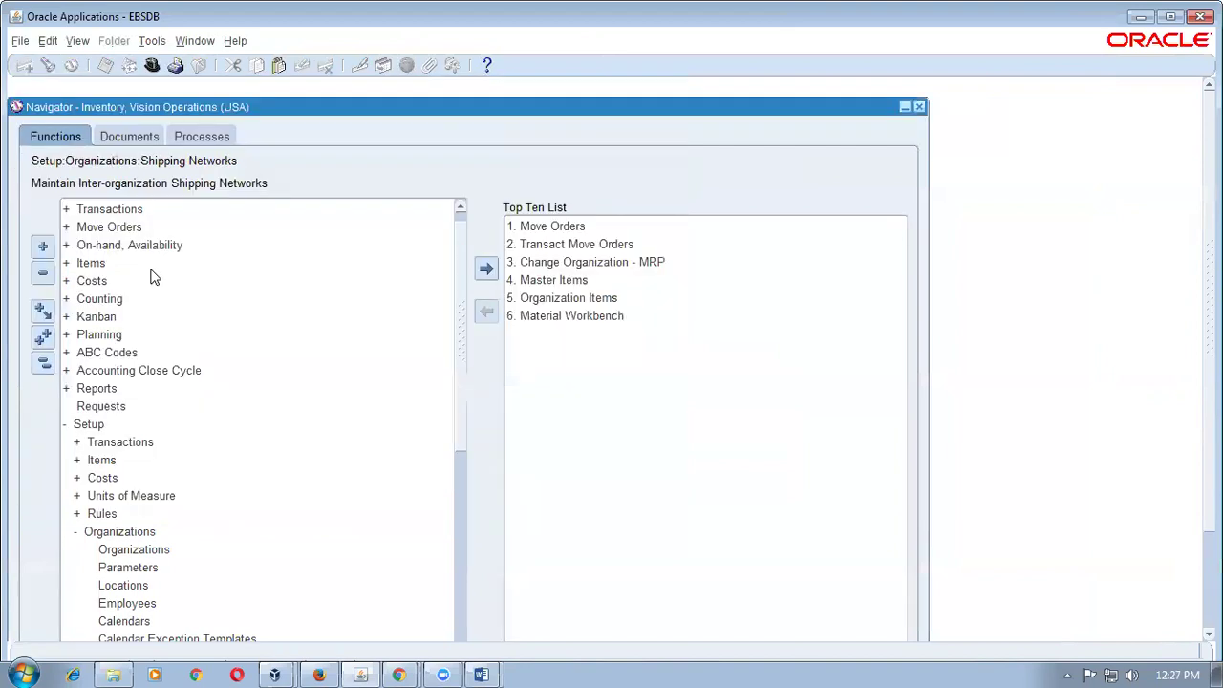
pyautogui.hotkey('alt', 't')
pyautogui.press('o')
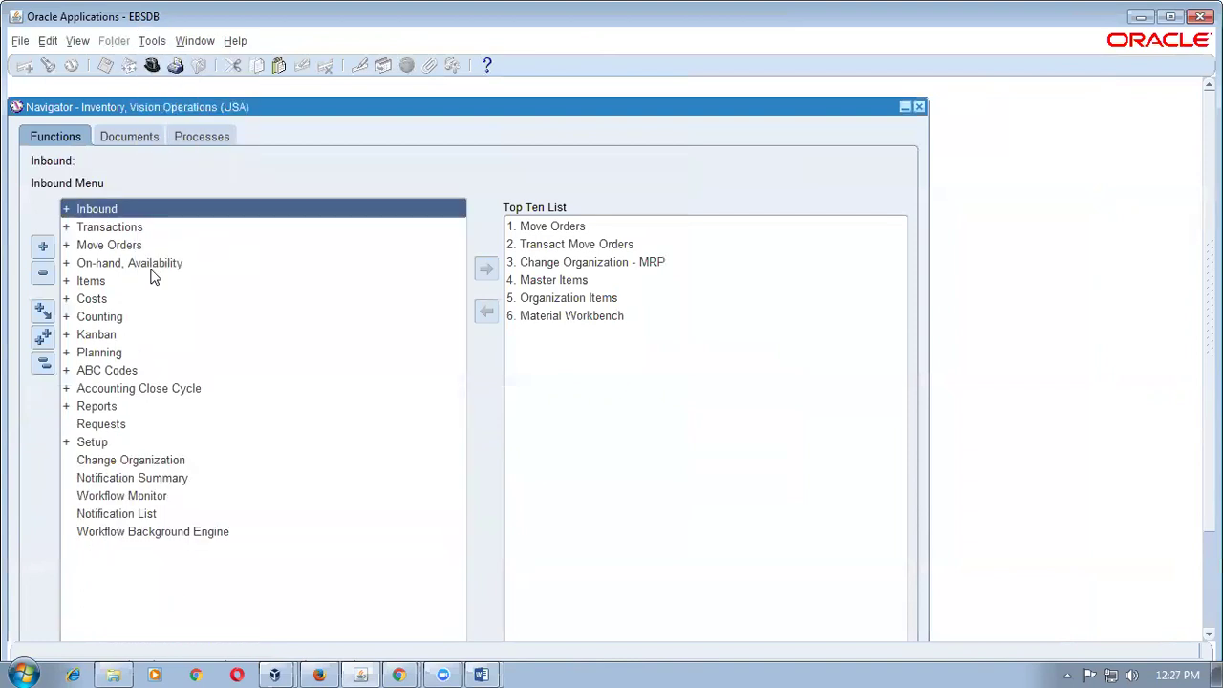
pyautogui.doubleClick(158, 227)
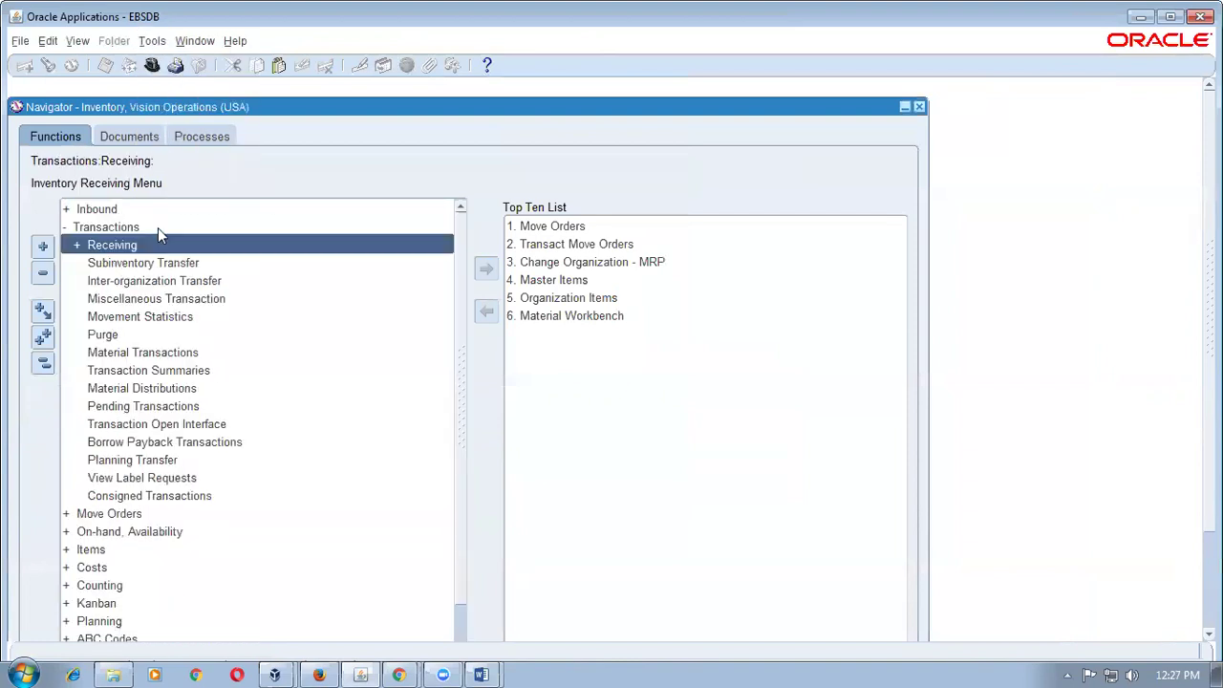
pyautogui.doubleClick(205, 283)
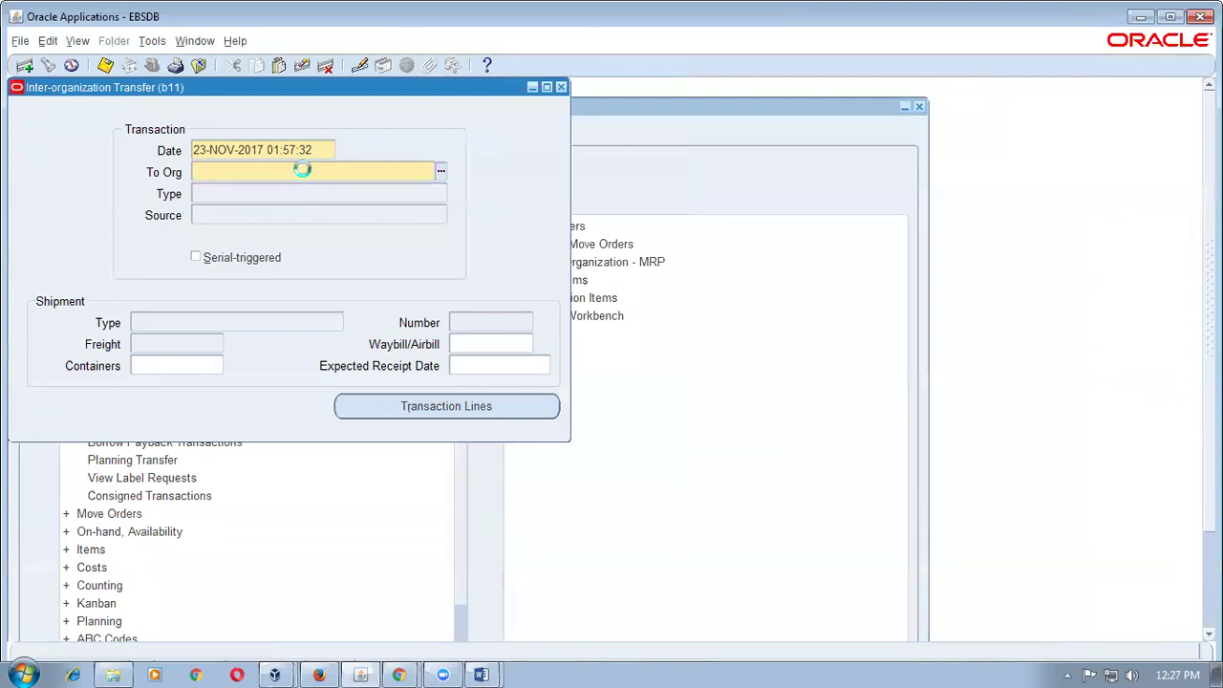
# - Enter Seattle Manufacturing as the destination, type Intransit Shipment and shipment number 12345, and open the transaction lines
pyautogui.press('Down')
pyautogui.press('Return')
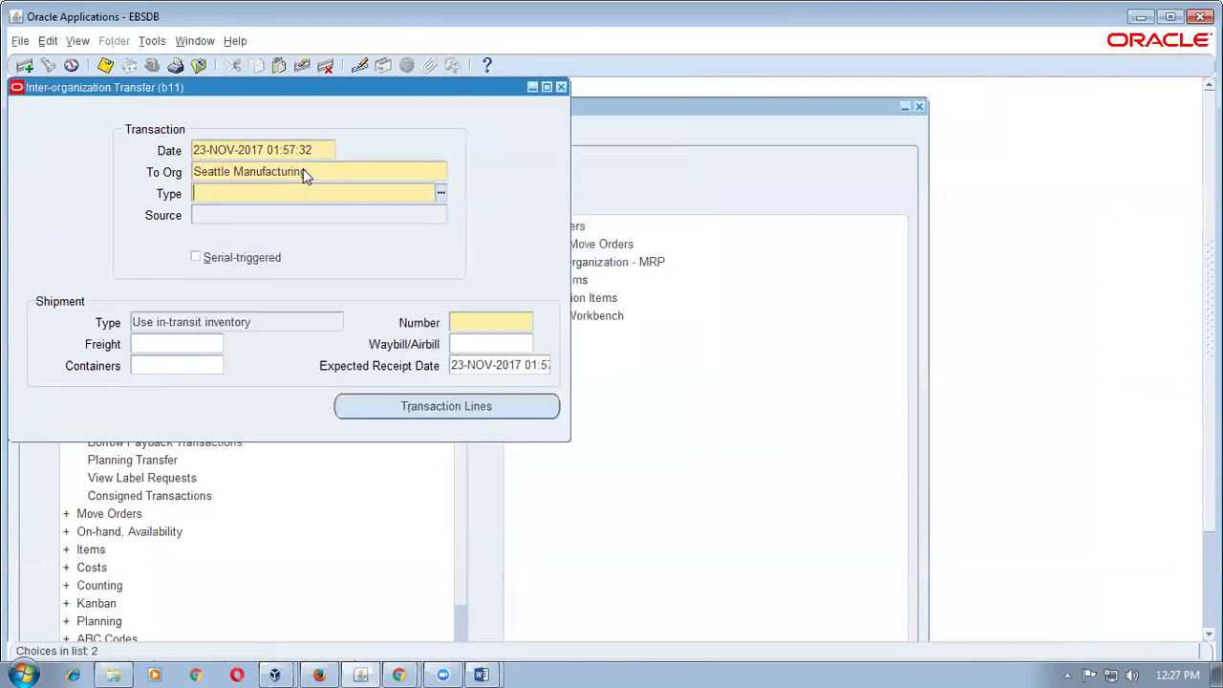
pyautogui.write('I')
pyautogui.press('Tab')
pyautogui.click(480, 325)
pyautogui.write('12345')
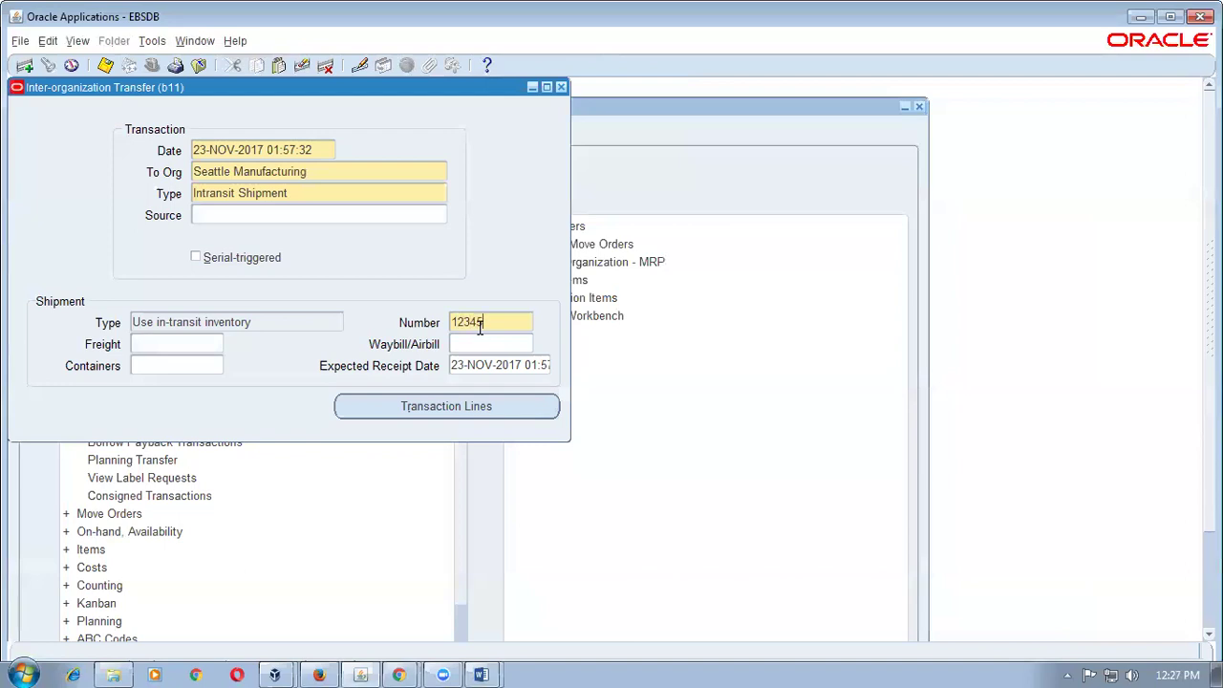
pyautogui.click(475, 421)
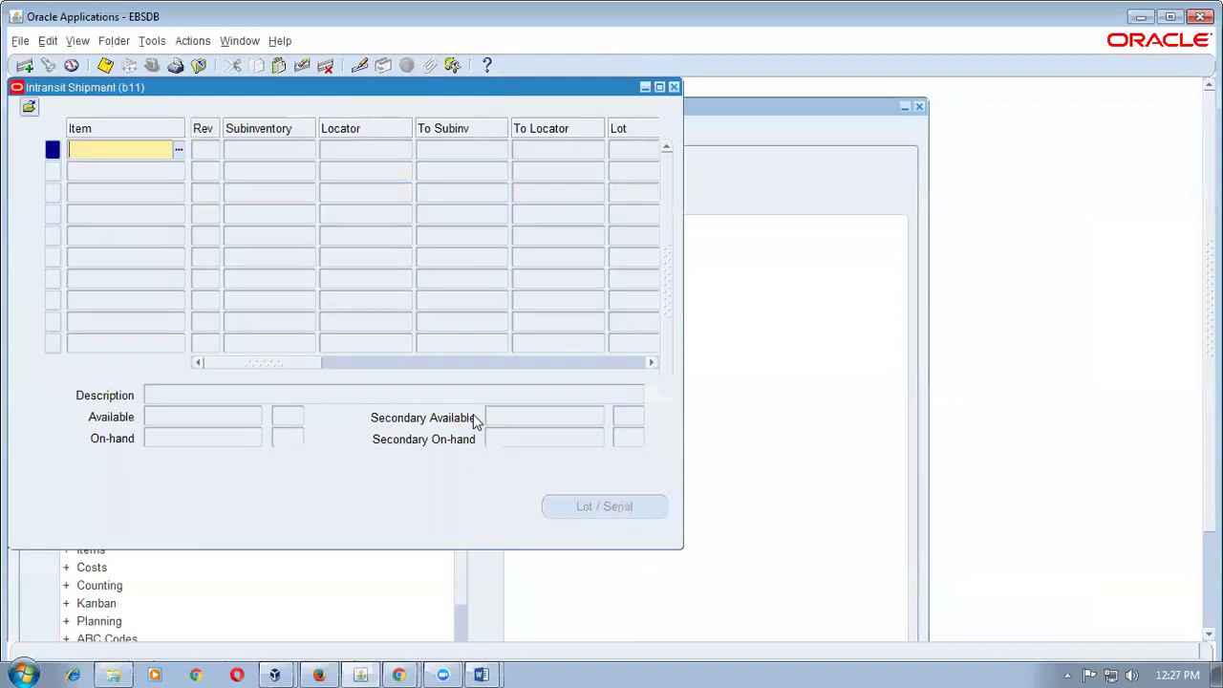
# - Add item b11_complex_iot to the first shipment line, moving from subinventory b11_rms1 to subinventory Stores
pyautogui.write('%comp%')
pyautogui.press('Tab')
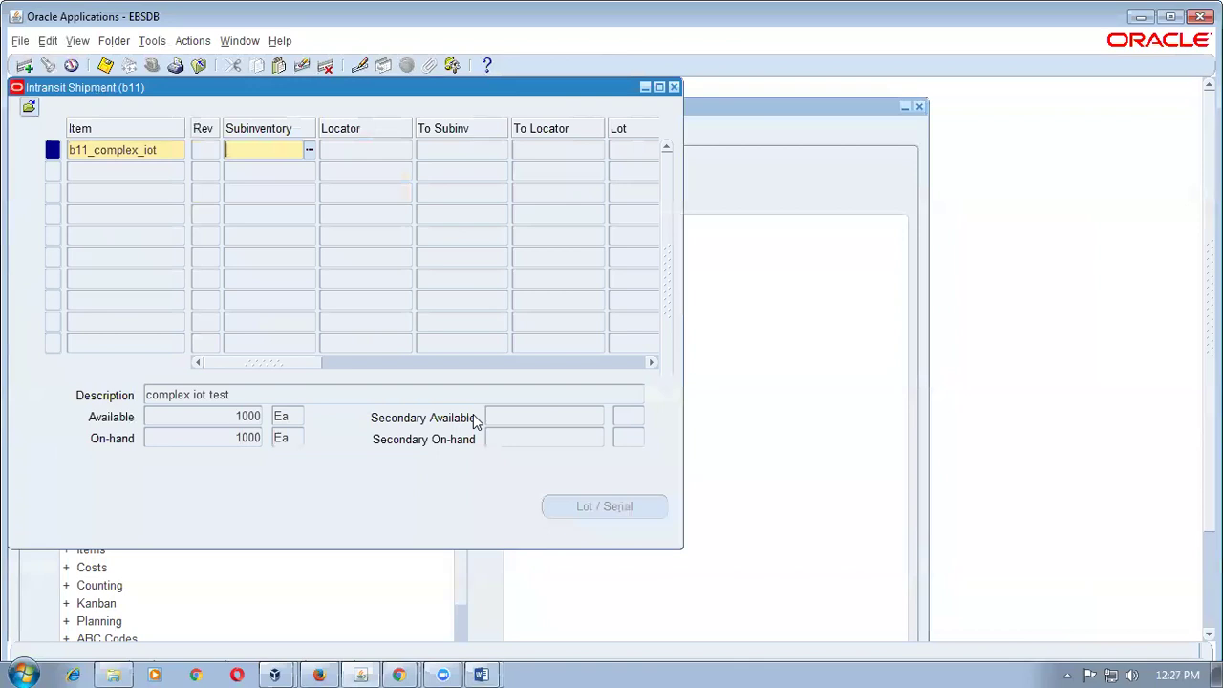
pyautogui.hotkey('ctrl', 'l')
pyautogui.press('Return')
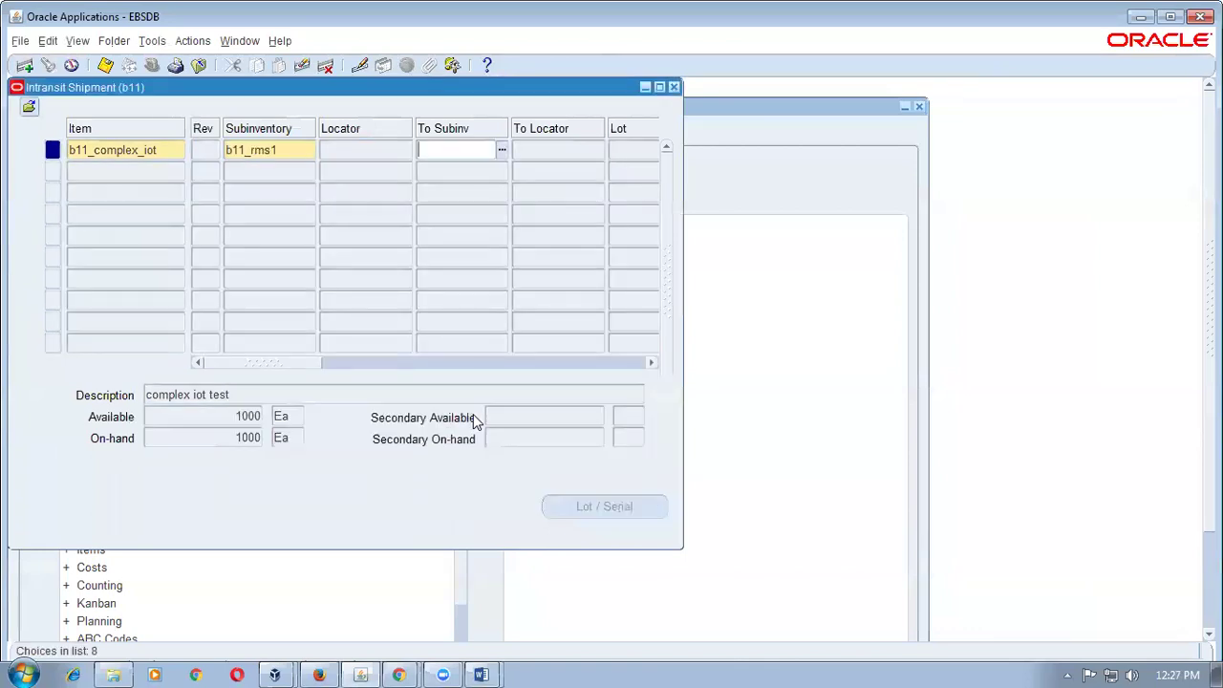
pyautogui.hotkey('ctrl', 'l')
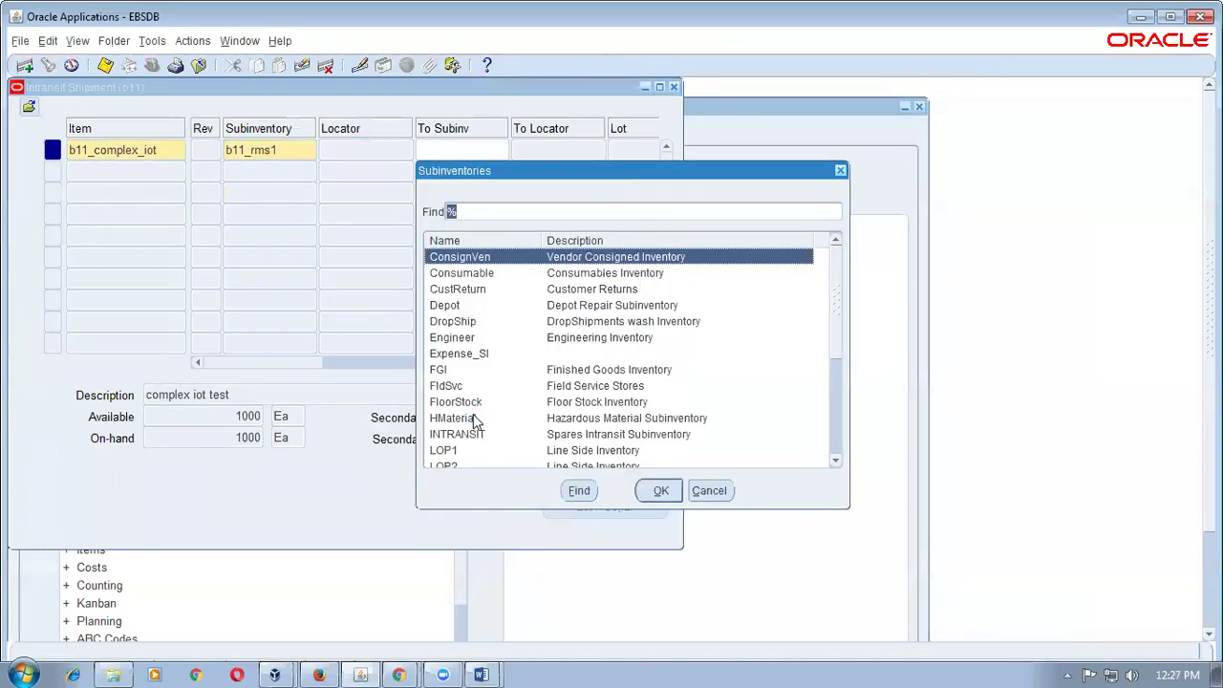
pyautogui.write('s')
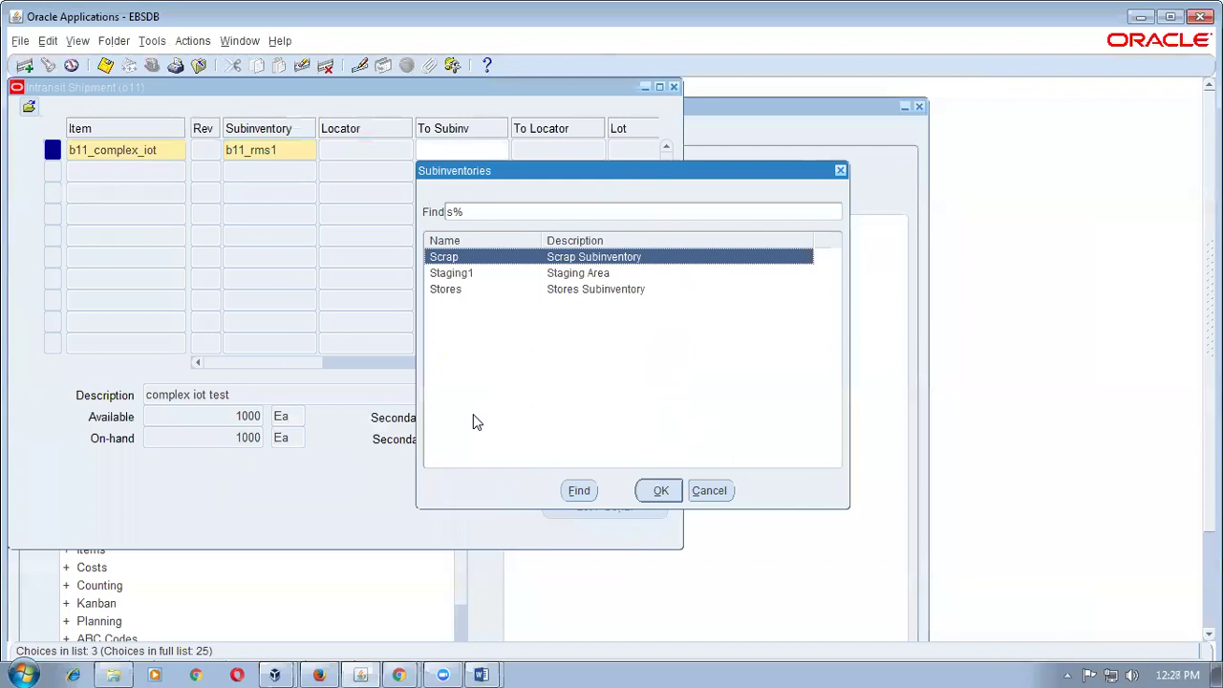
pyautogui.press('Down')
pyautogui.press('Down')
pyautogui.press('Return')
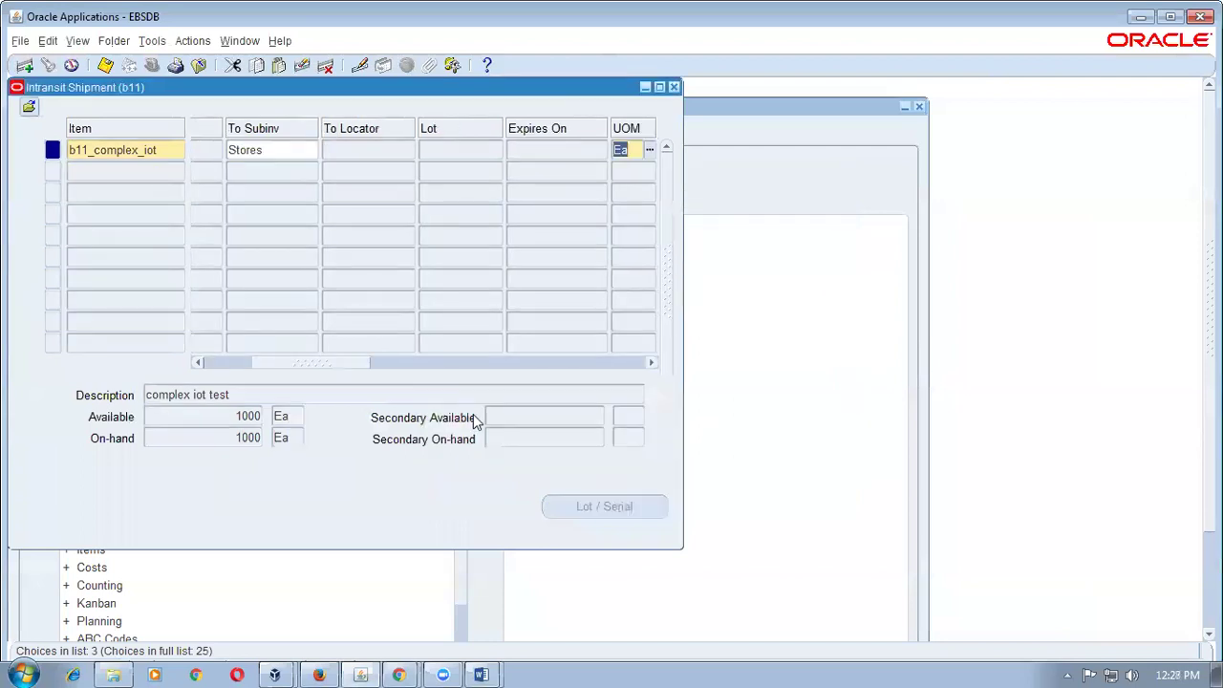
# - Complete the b11_complex_iot line with quantity 15, added value 10, transportation cost 1 and the transportation account
pyautogui.press('Tab')
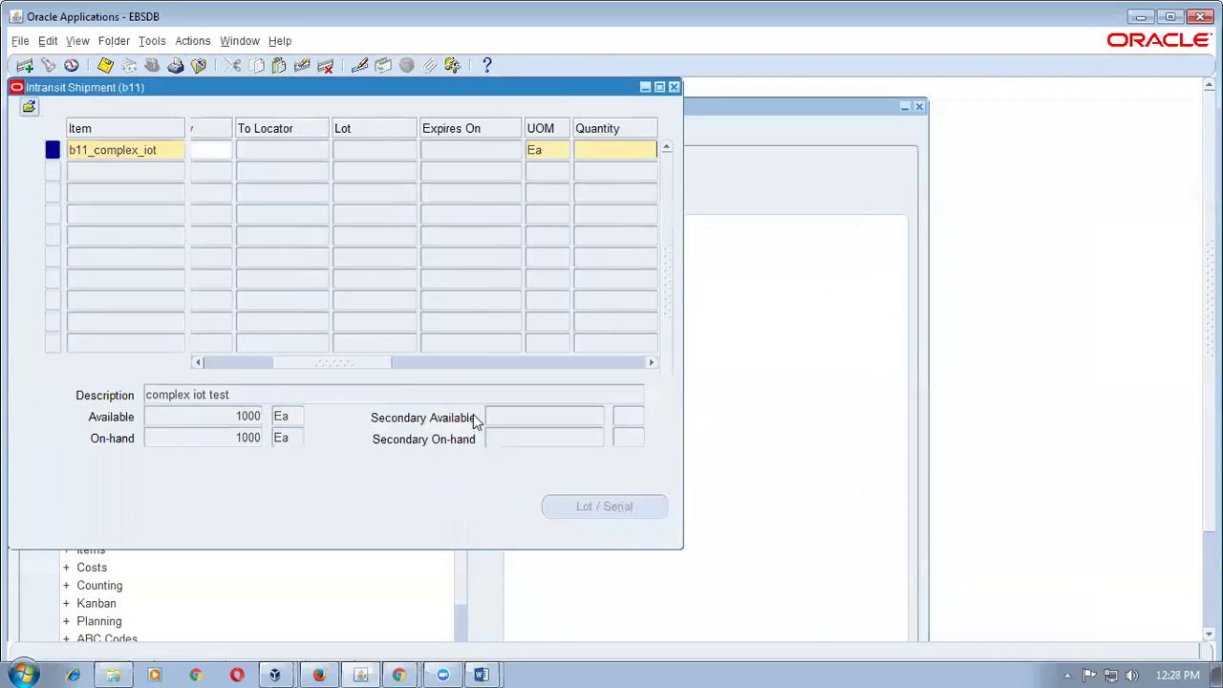
pyautogui.write('15')
pyautogui.press('Tab')
pyautogui.press('Tab')
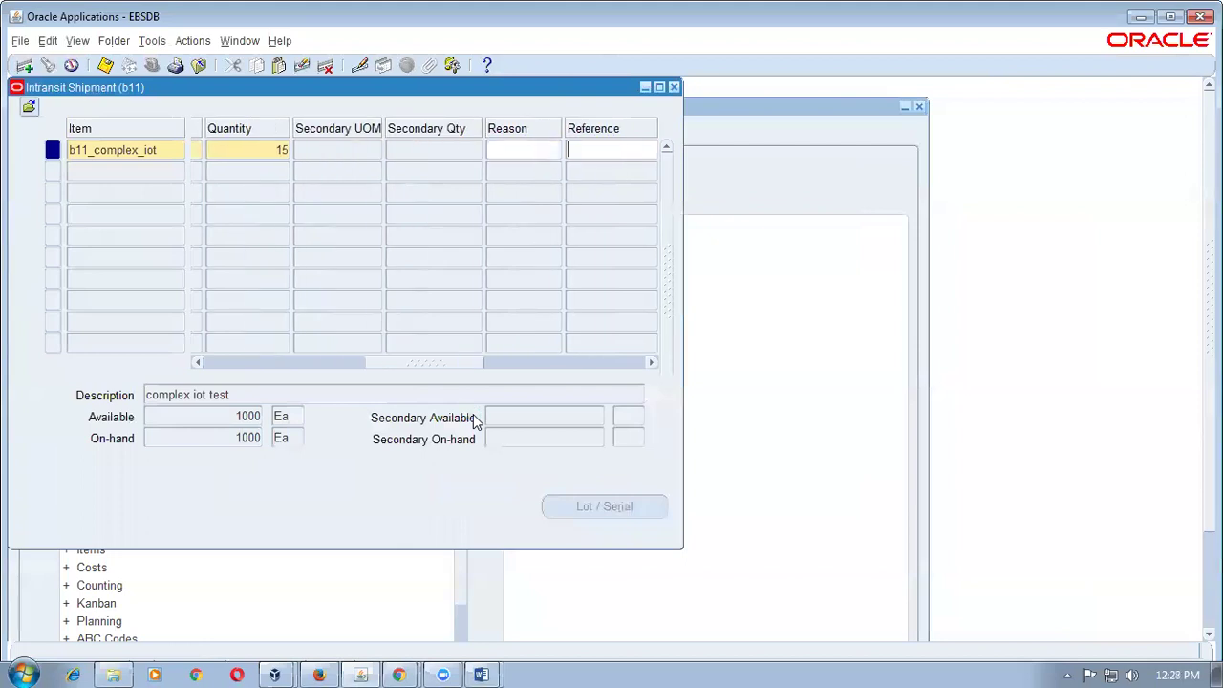
pyautogui.press('Tab')
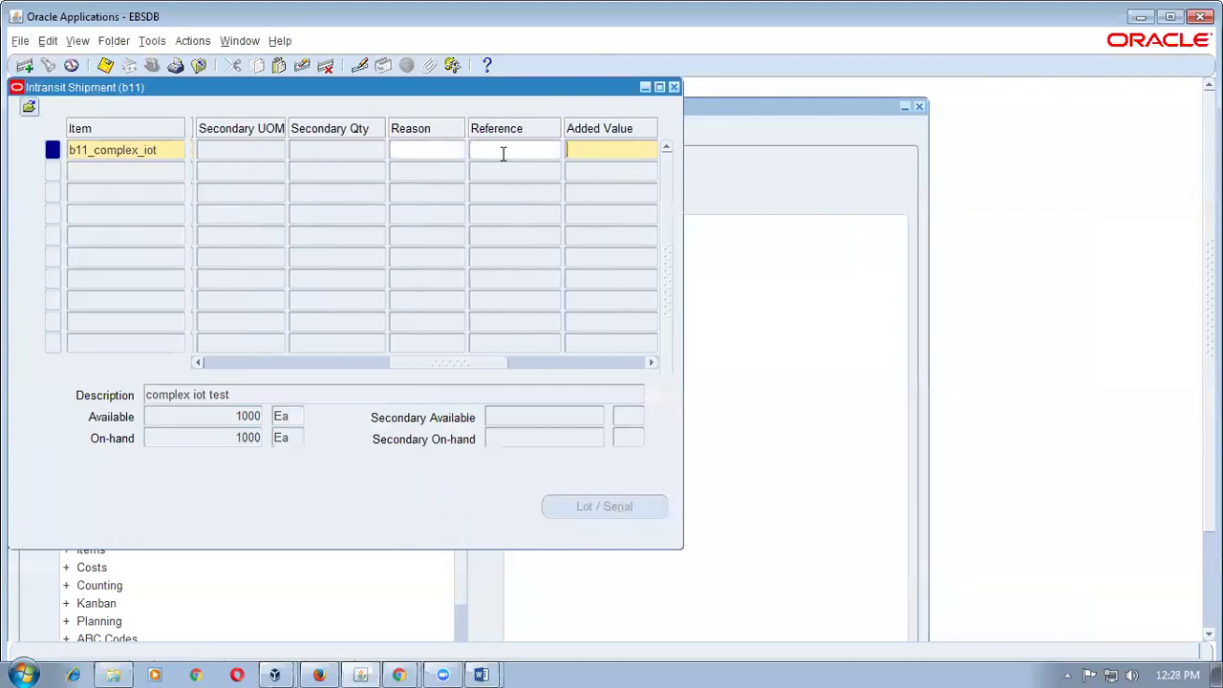
pyautogui.write('10')
pyautogui.press('Tab')
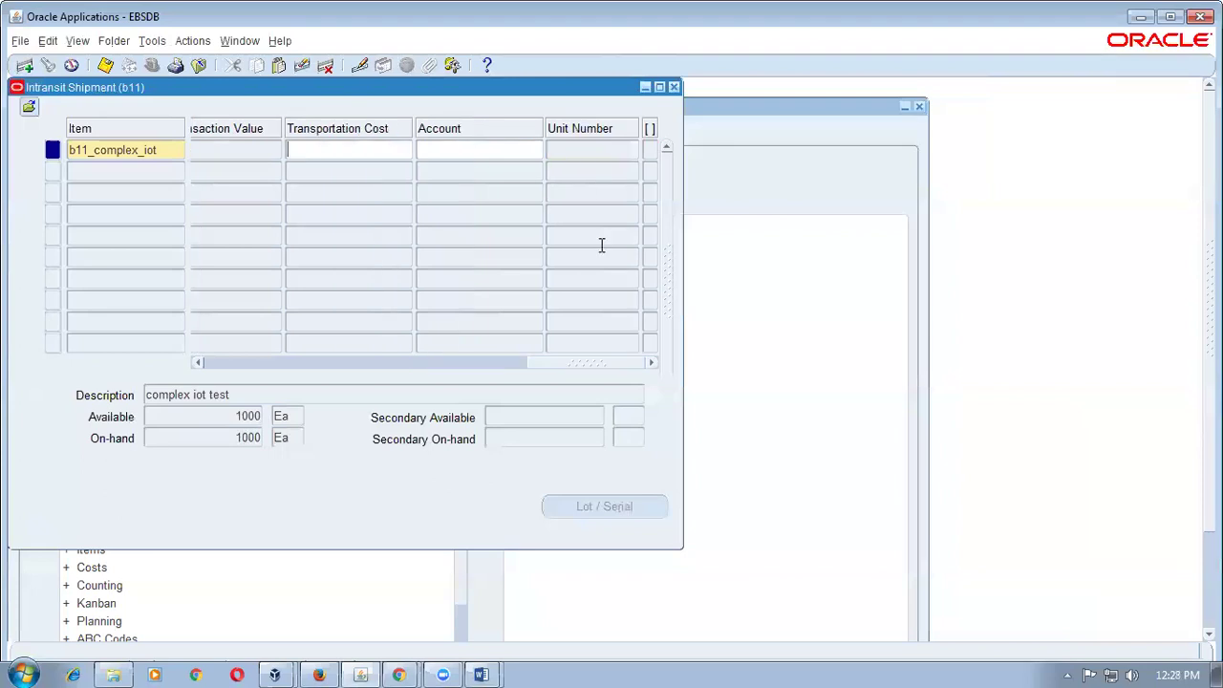
pyautogui.write('1')
pyautogui.press('Tab')
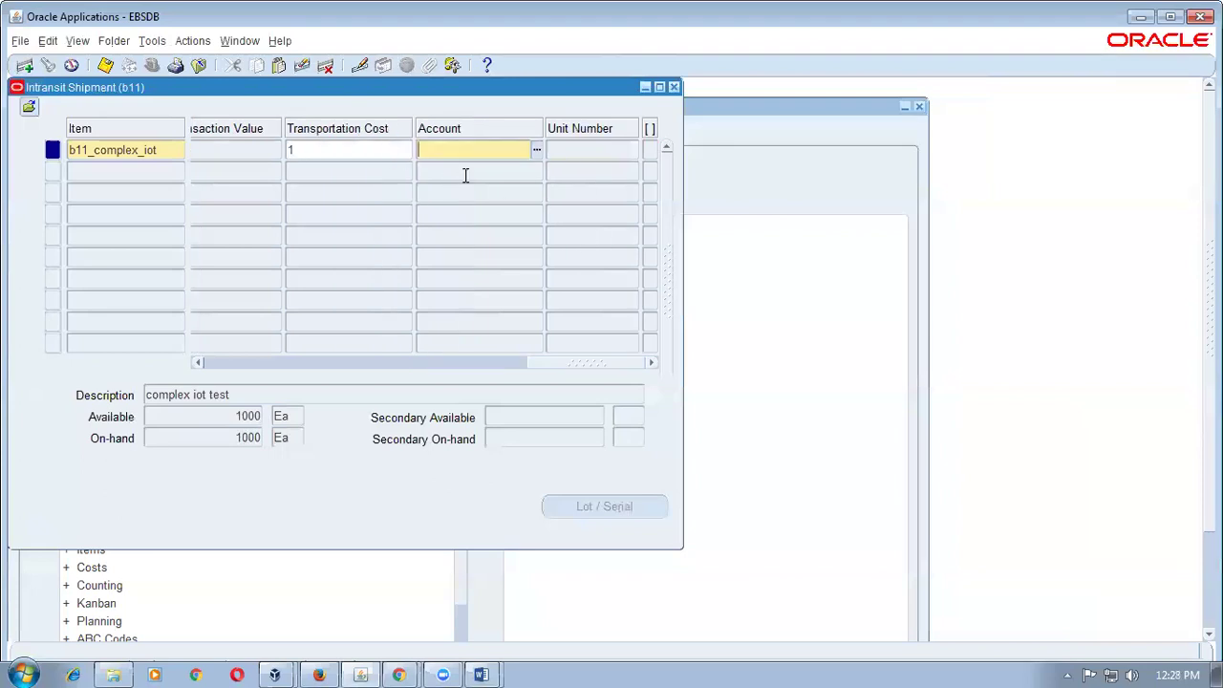
pyautogui.write('m')
pyautogui.press('Return')
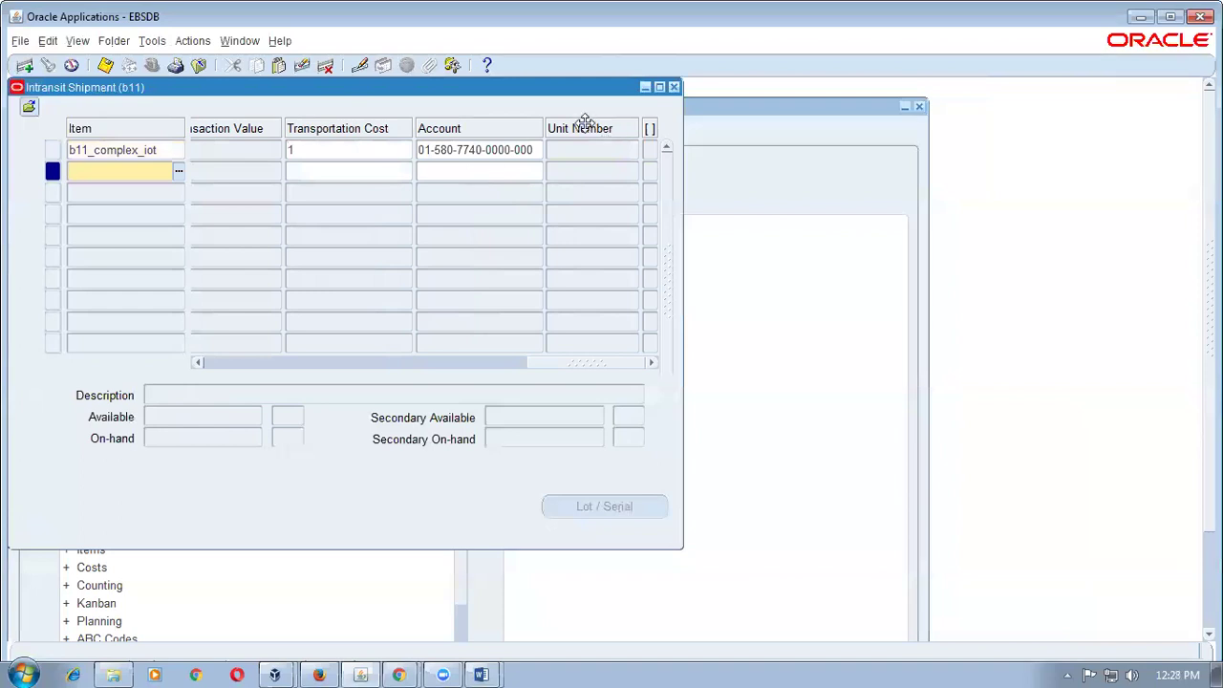
# - Check the line's account and quantity, save the intransit shipment, and close the transfer forms to the collapsed function tree
pyautogui.click(525, 150)
pyautogui.moveTo(544, 366); pyautogui.dragTo(347, 369)
pyautogui.click(381, 152)
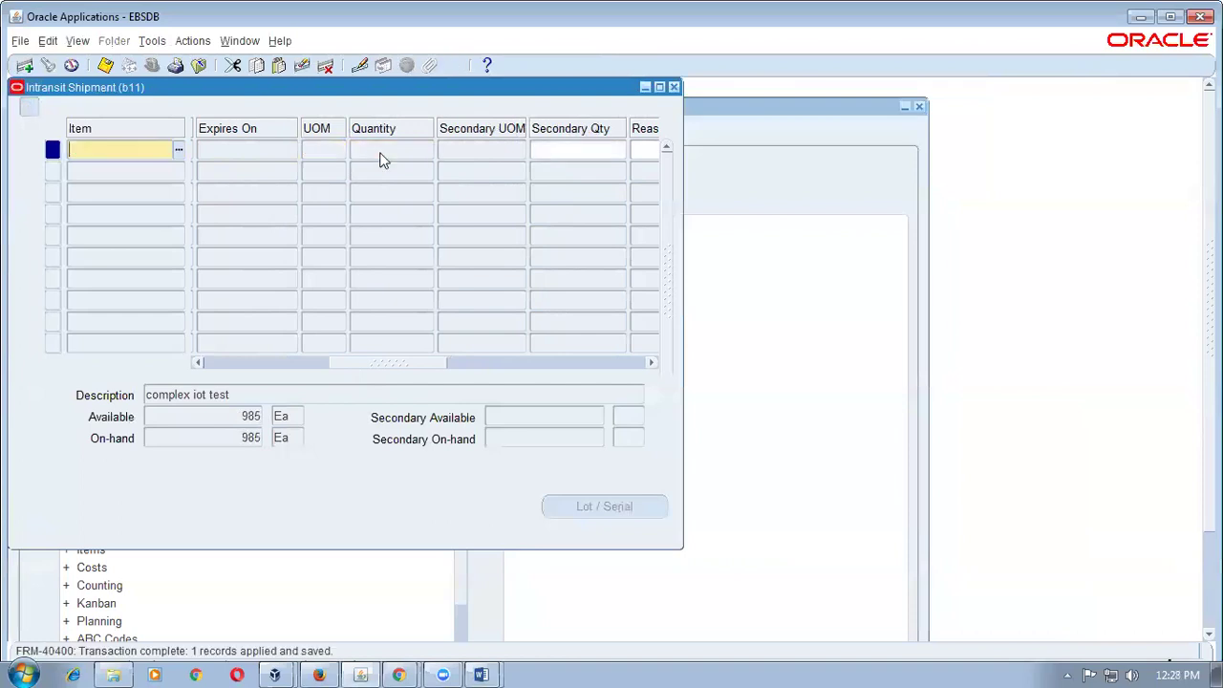
pyautogui.press('F4')
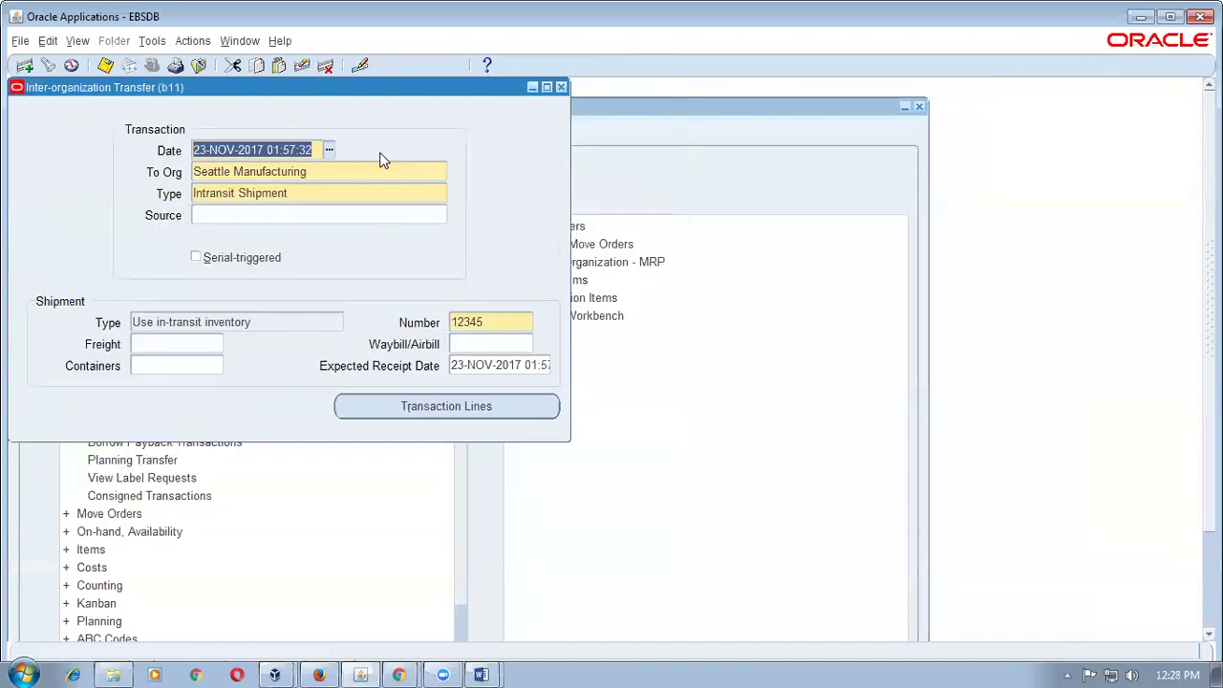
pyautogui.press('F4')
pyautogui.hotkey('alt', 't')
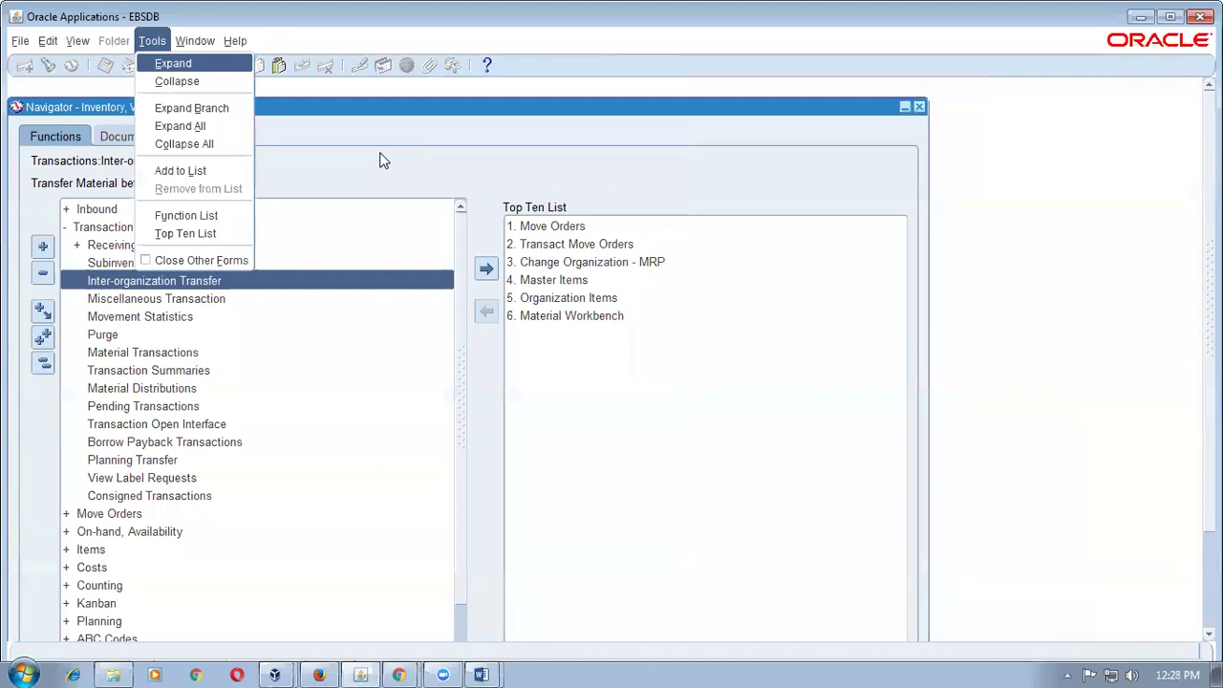
pyautogui.press('l')
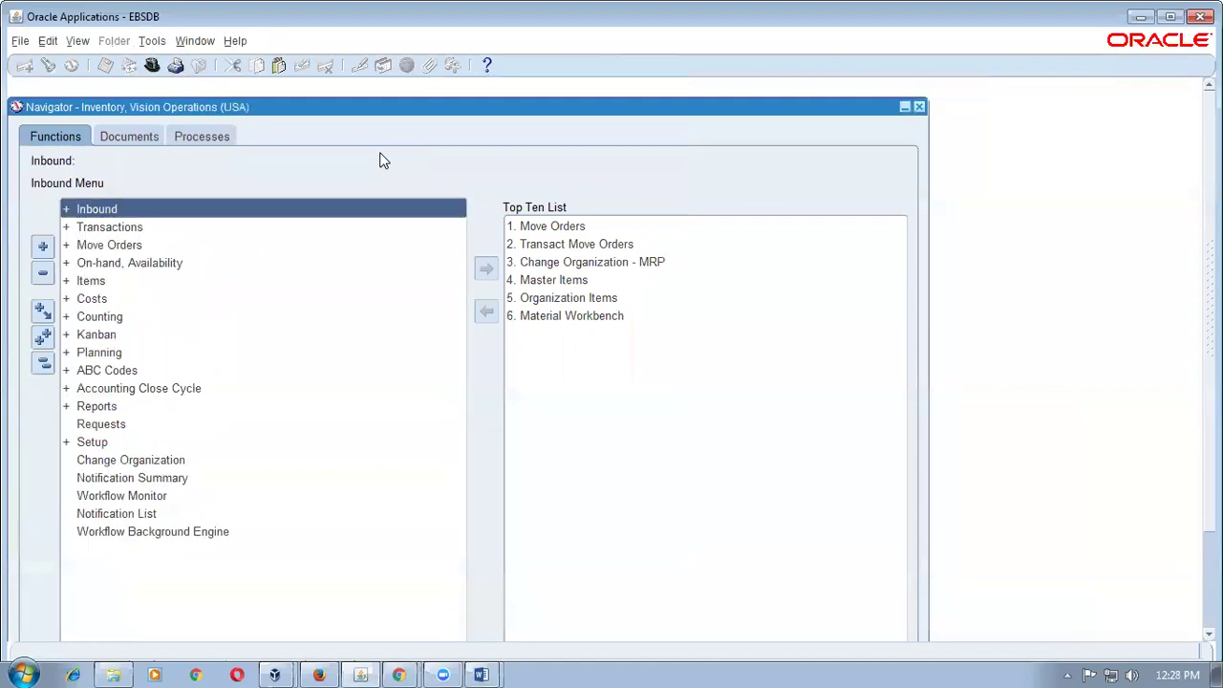
# - Change the current organization to M1, the destination of the shipment, and return to the navigator's function list
pyautogui.doubleClick(613, 267)
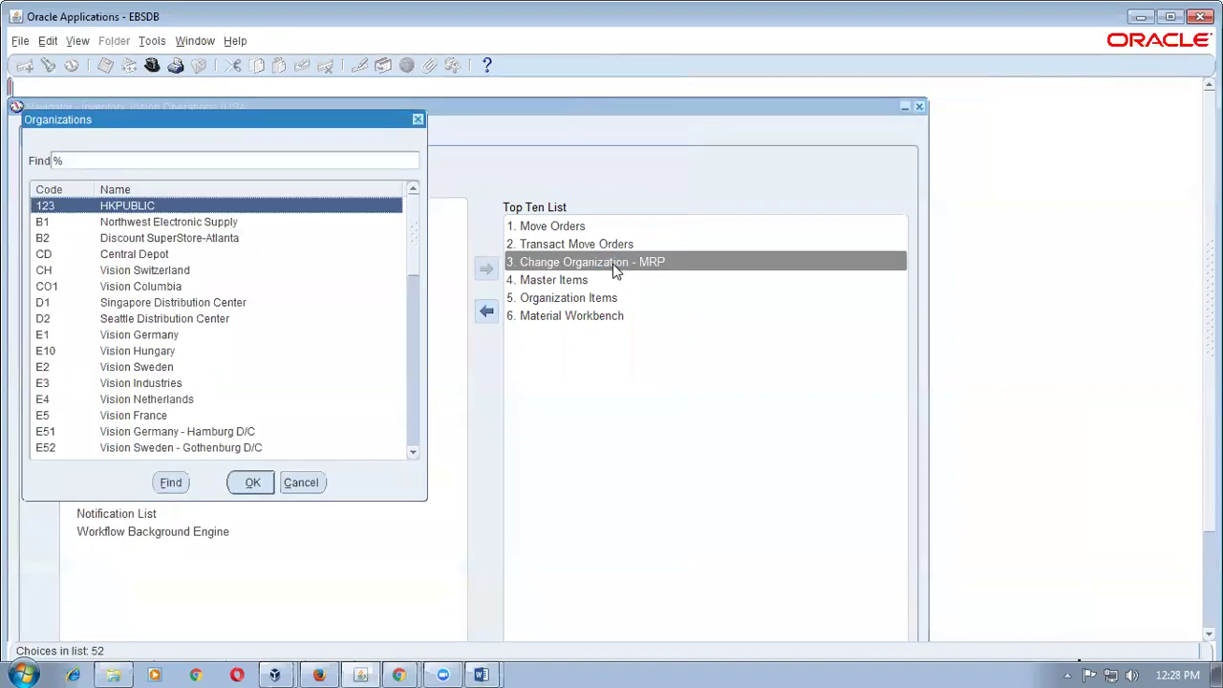
pyautogui.write('m')
pyautogui.press('Return')
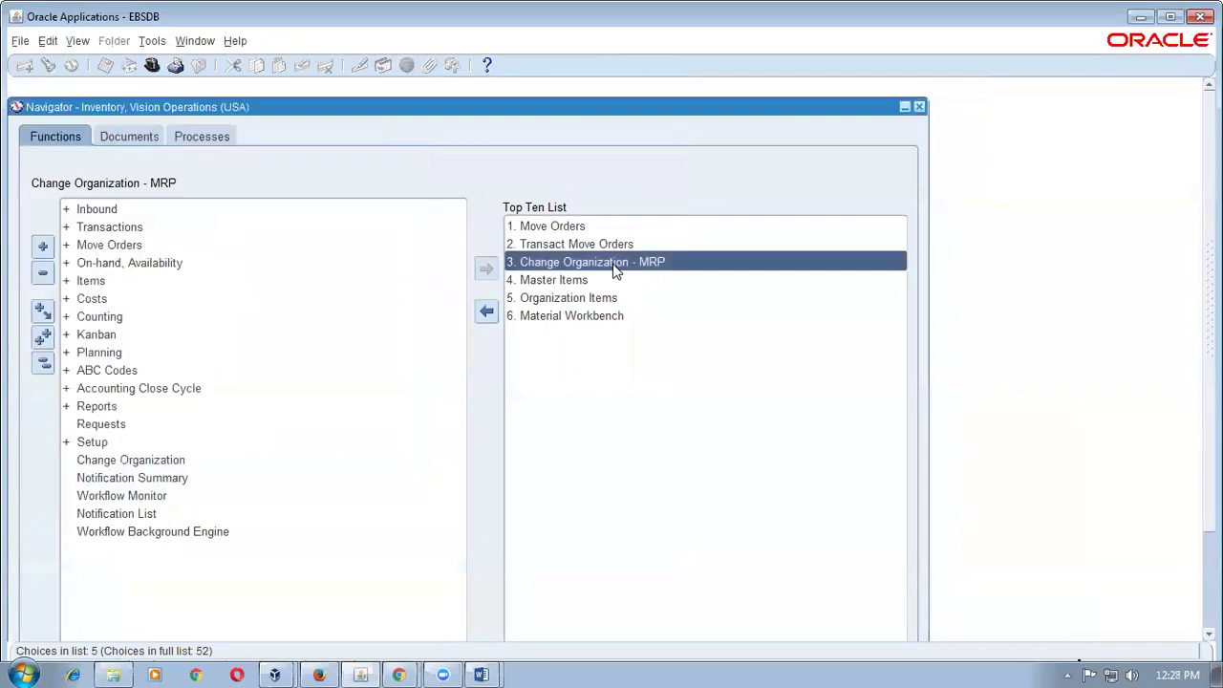
pyautogui.hotkey('alt', 't')
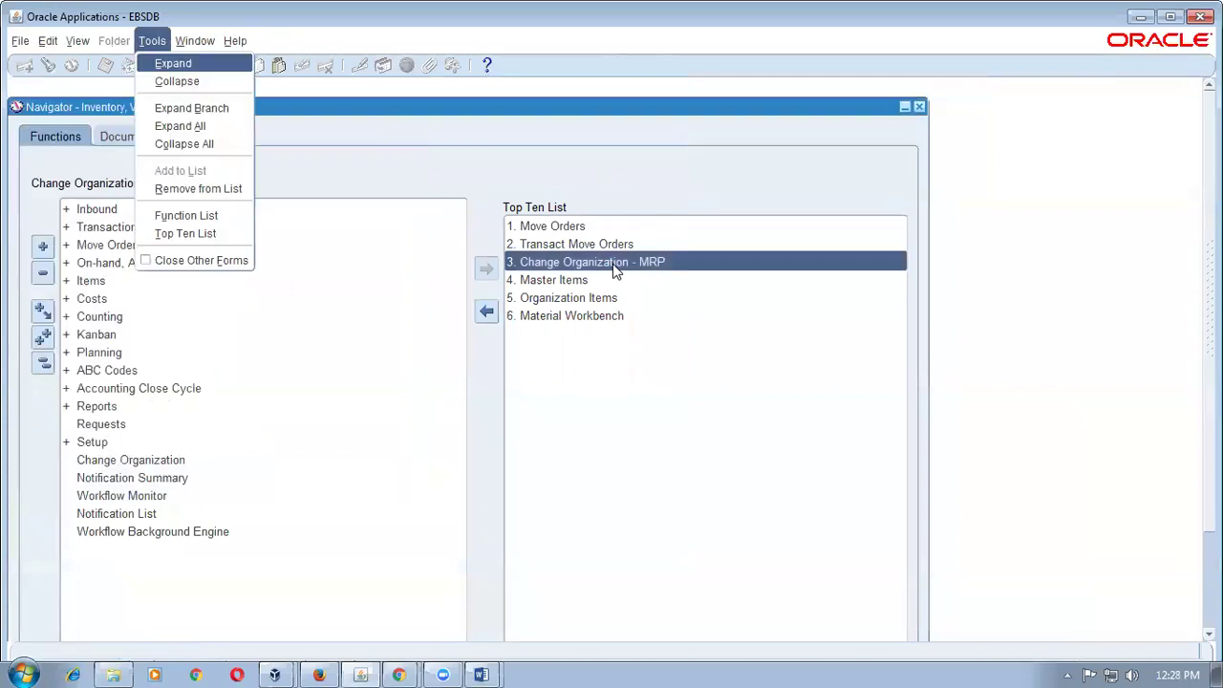
pyautogui.press('f')
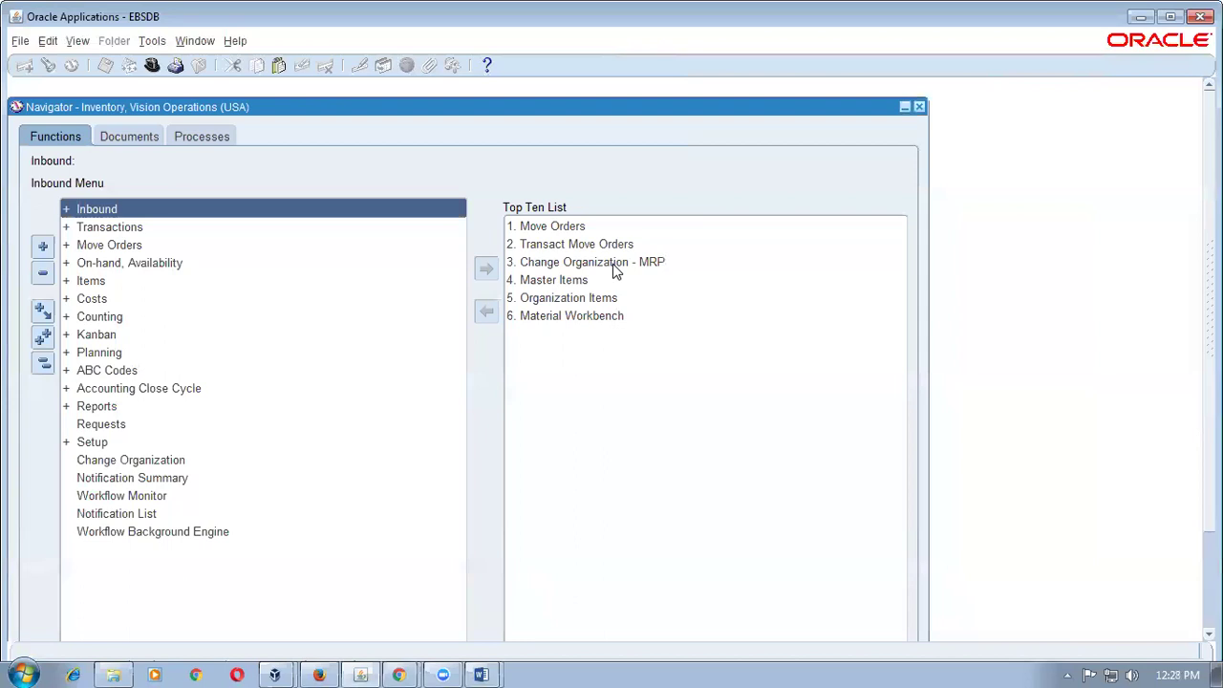
# - Open the receiving Receipts form and find the expected receipts for shipment 12345
pyautogui.doubleClick(101, 230)
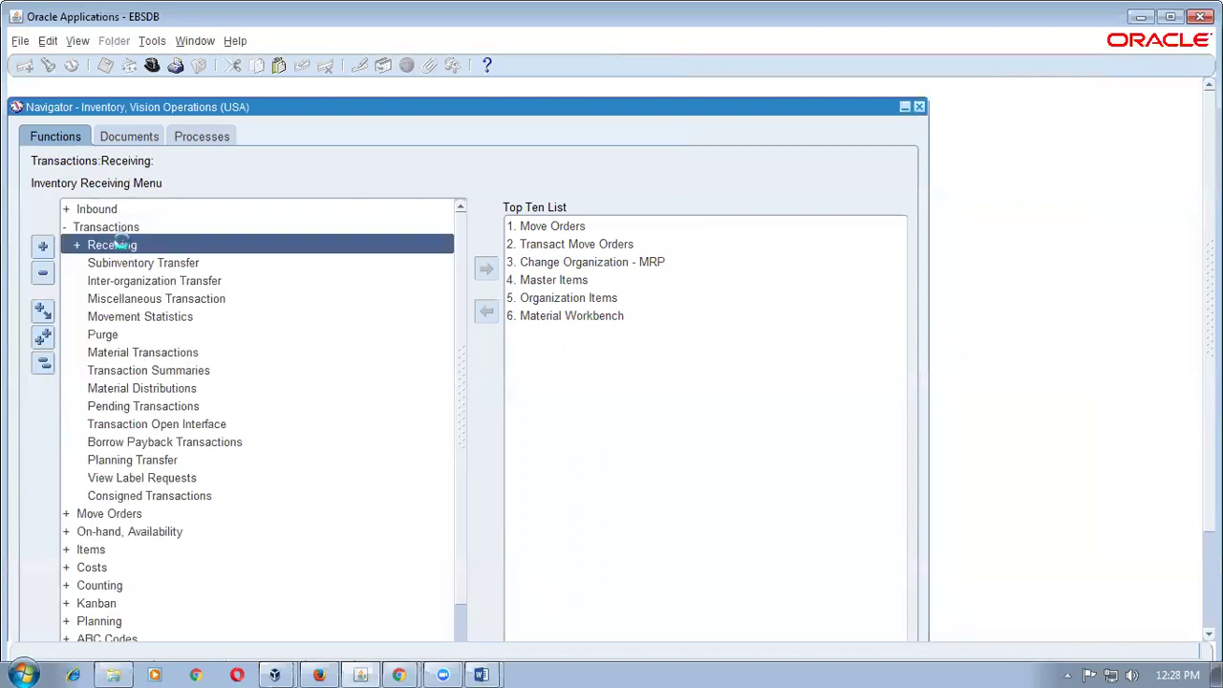
pyautogui.doubleClick(122, 245)
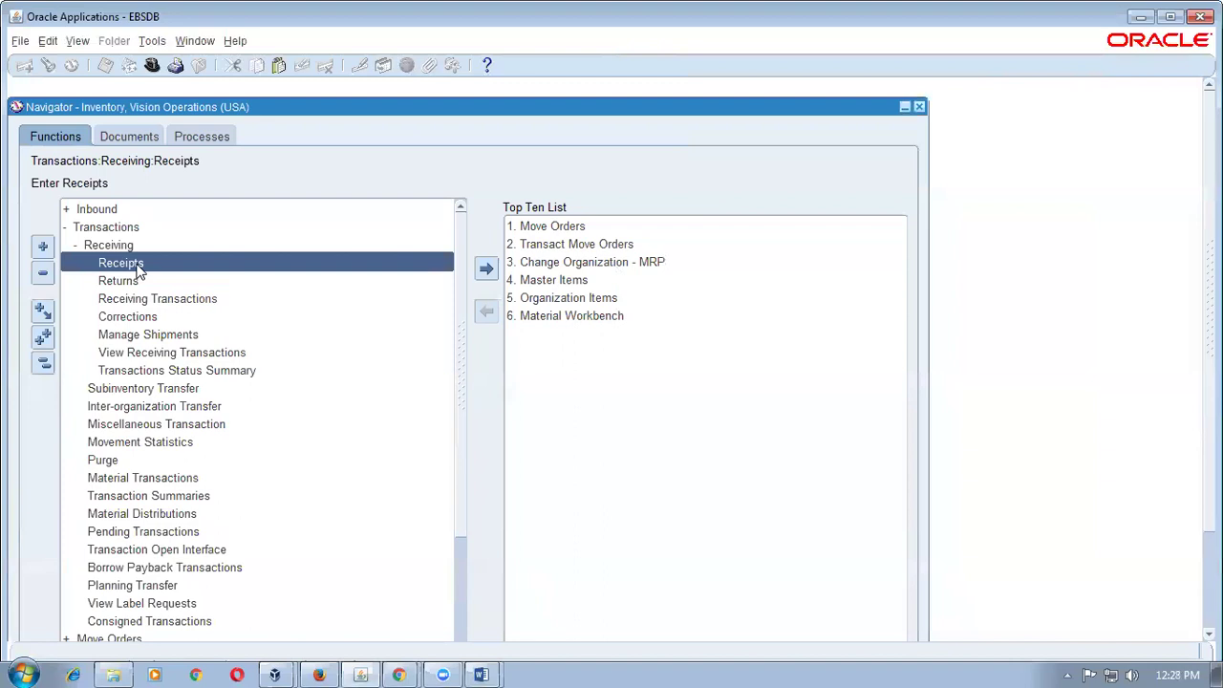
pyautogui.doubleClick(121, 264)
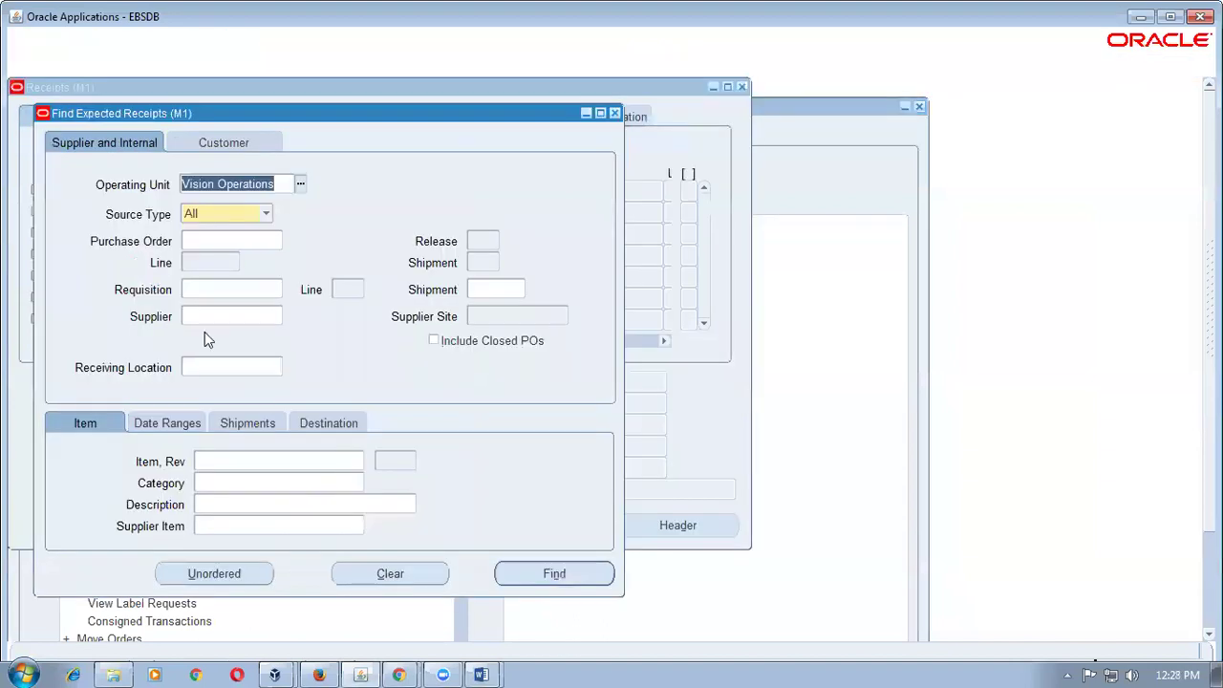
pyautogui.click(480, 290)
pyautogui.write('12345')
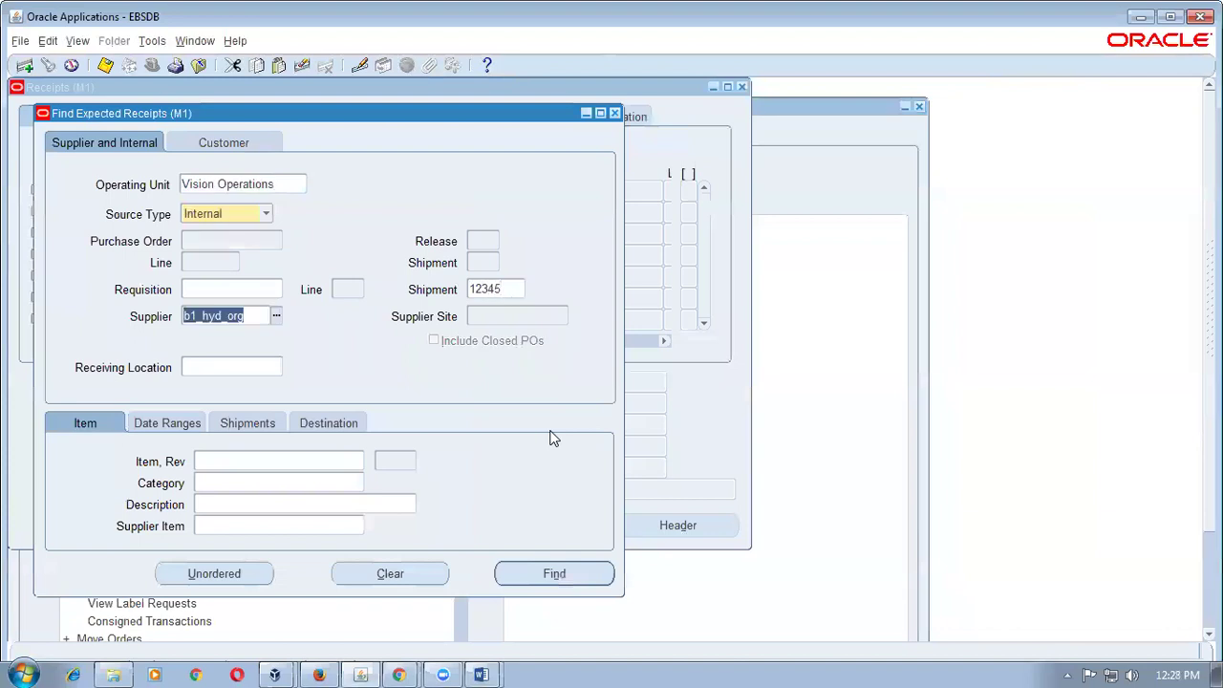
pyautogui.click(602, 578)
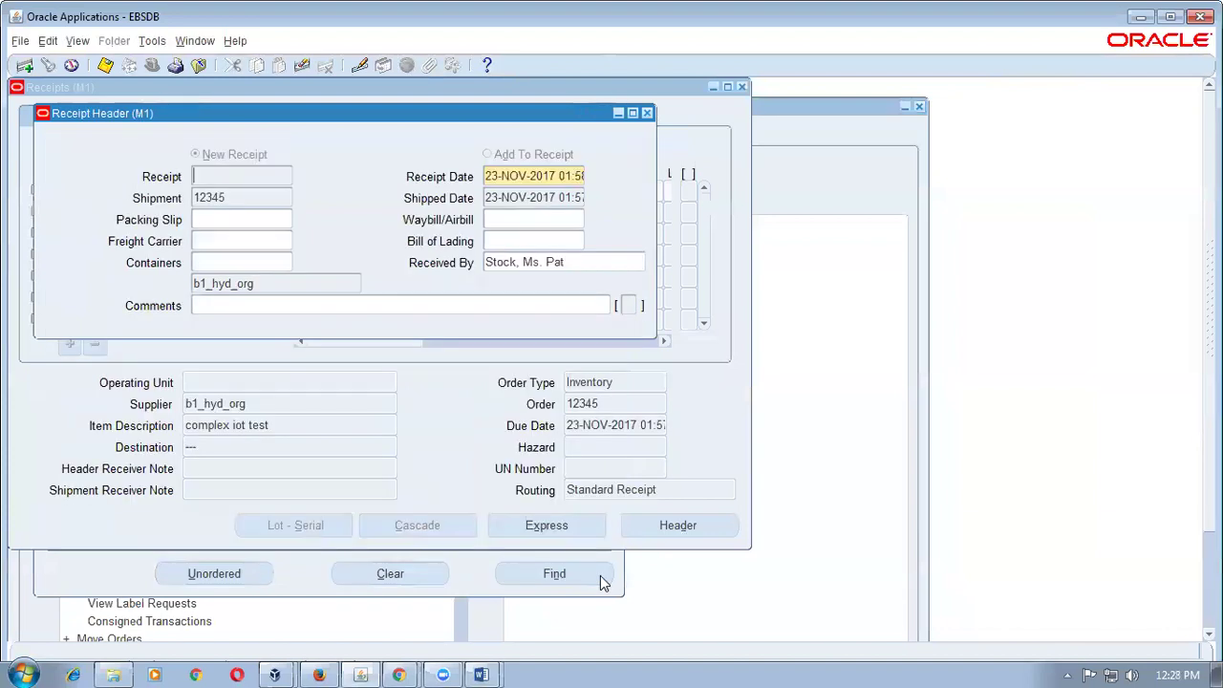
# - Close the receipt header, select the b11_complex_iot line, set its location to M1- Seattle Mfg and save the receipt
pyautogui.click(647, 113)
pyautogui.click(37, 191)
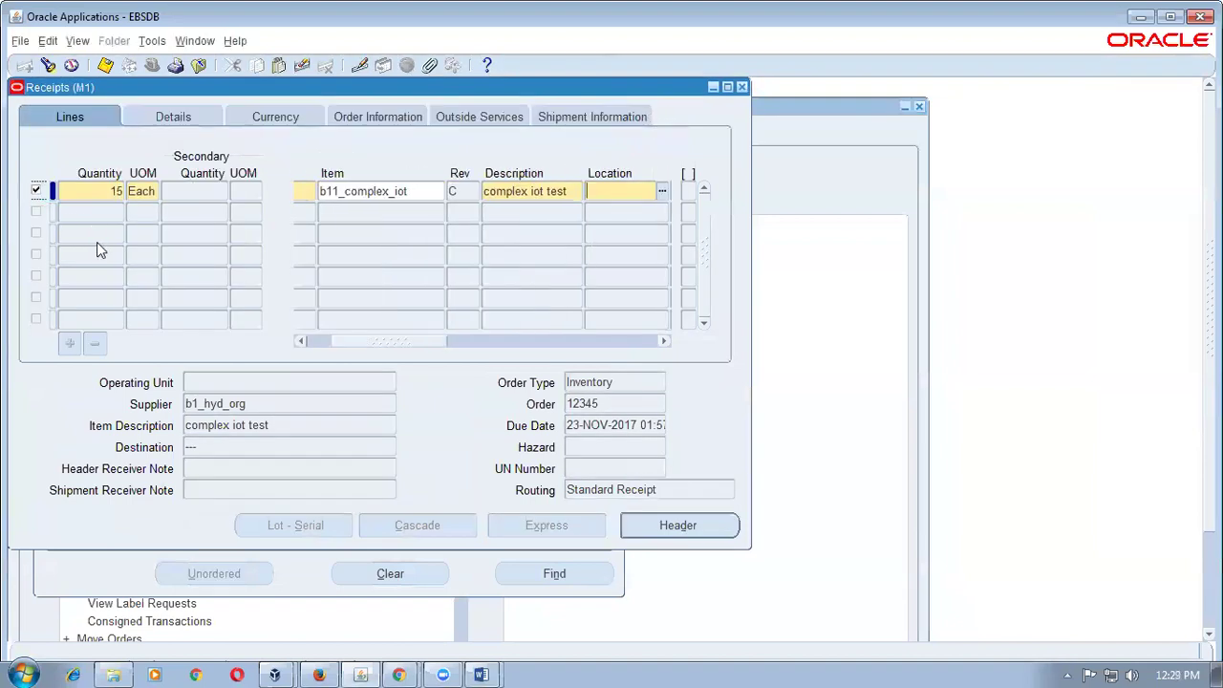
pyautogui.click(339, 264)
pyautogui.write('M1')
pyautogui.press('Tab')
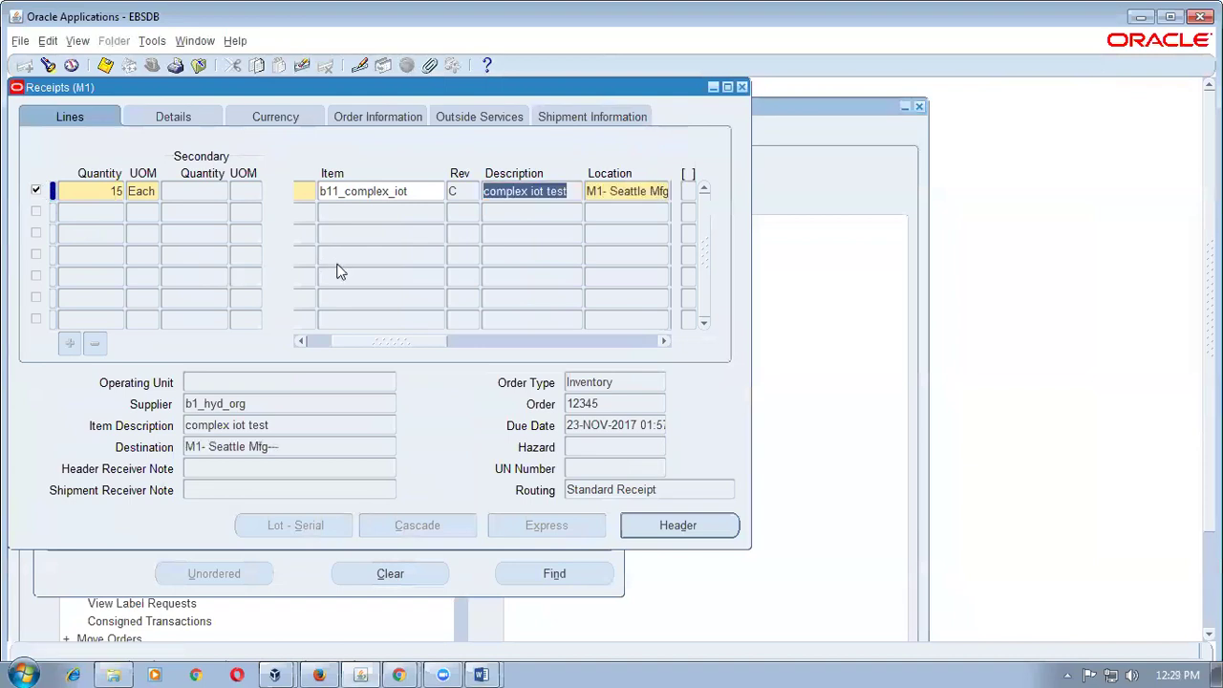
pyautogui.hotkey('ctrl', 's')
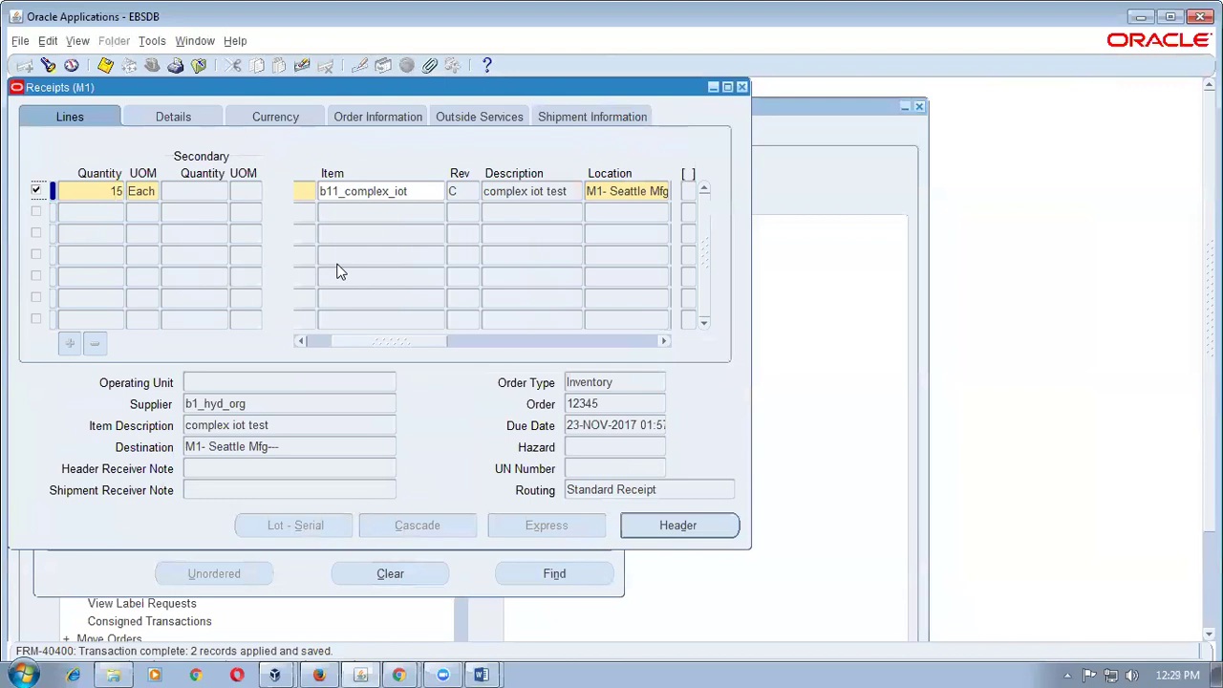
# - View the status of the concurrent requests, and close the open forms back to the navigator
pyautogui.hotkey('alt', 'v')
pyautogui.press('r')
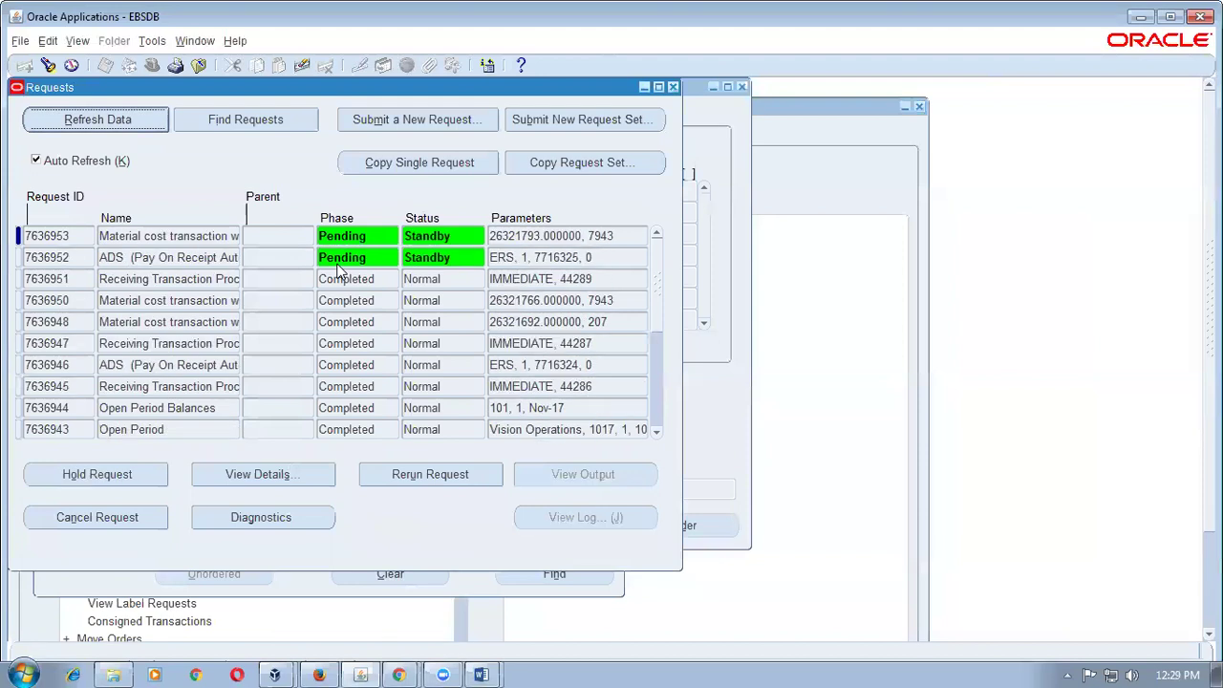
pyautogui.press('F4')
pyautogui.press('F4')
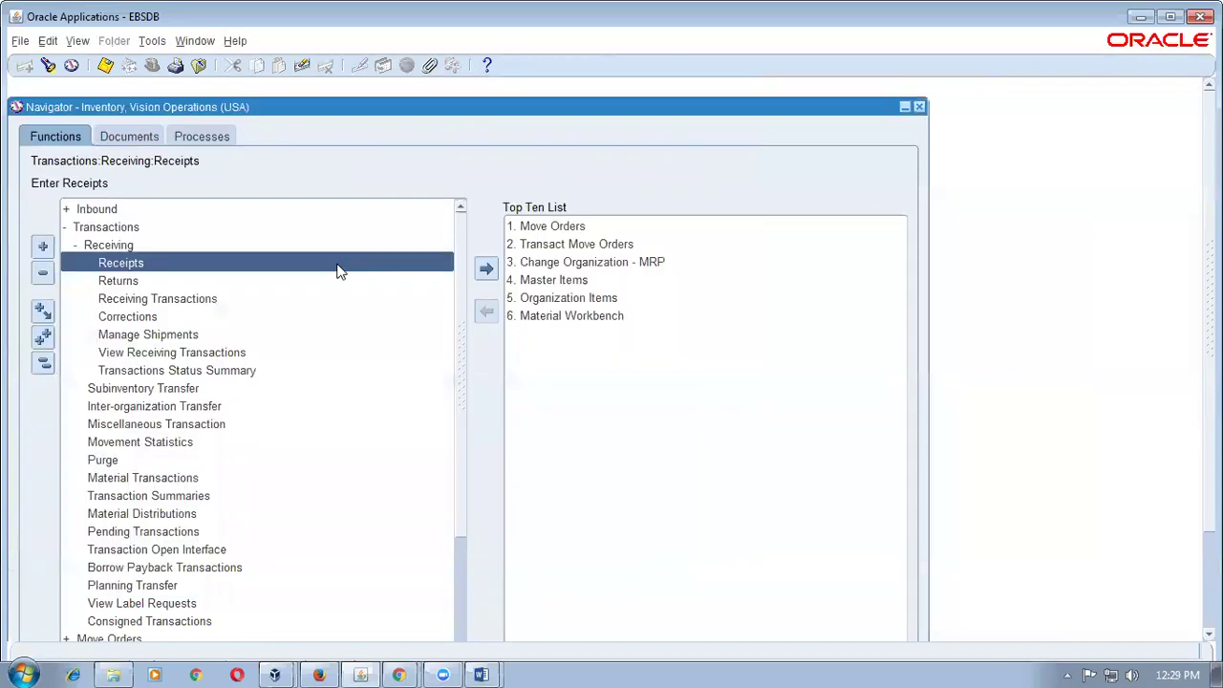
# - Open View Receiving Transactions and find the receipt headers for shipment 12345
pyautogui.doubleClick(240, 353)
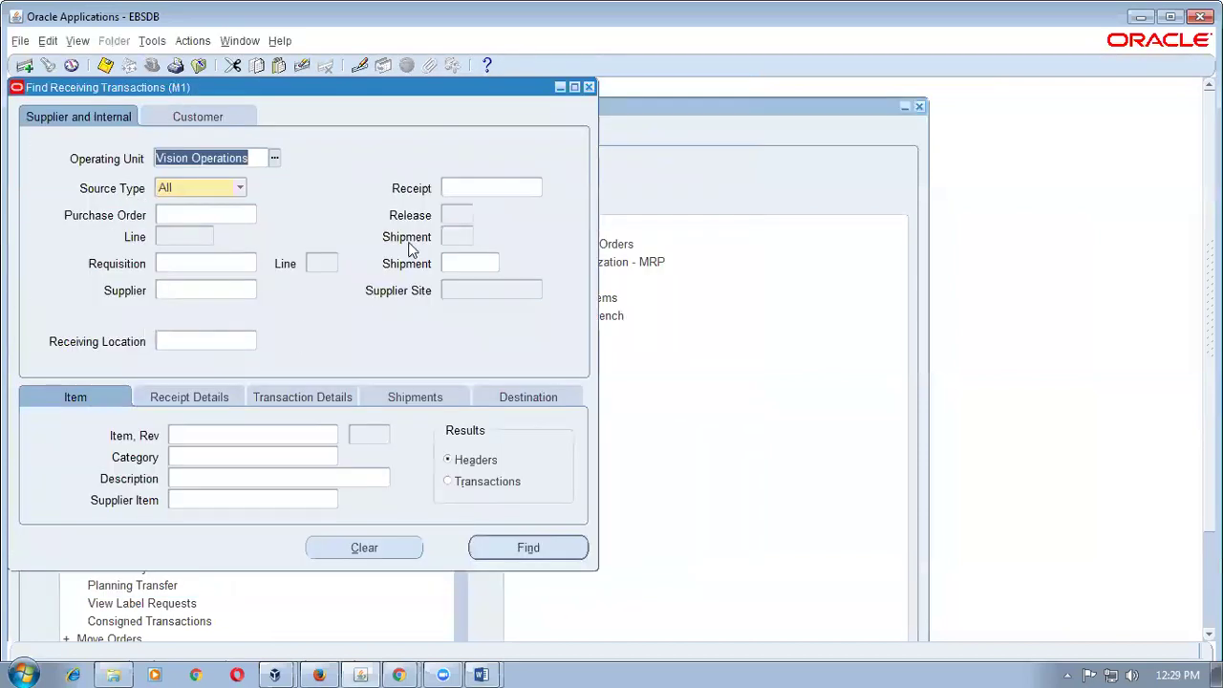
pyautogui.click(461, 186)
pyautogui.click(463, 261)
pyautogui.write('12345')
pyautogui.press('Tab')
pyautogui.click(545, 547)
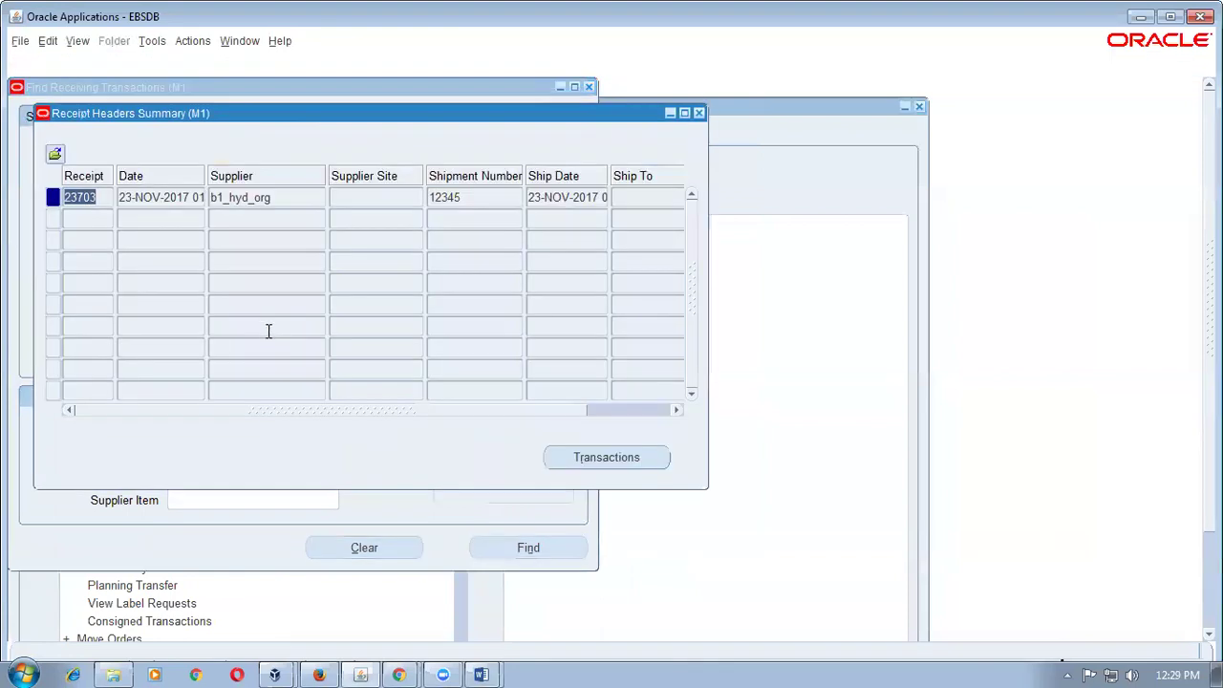
# - Examine the receipt's transaction type and destination in its transaction summary, and close the receiving inquiry windows
pyautogui.click(611, 466)
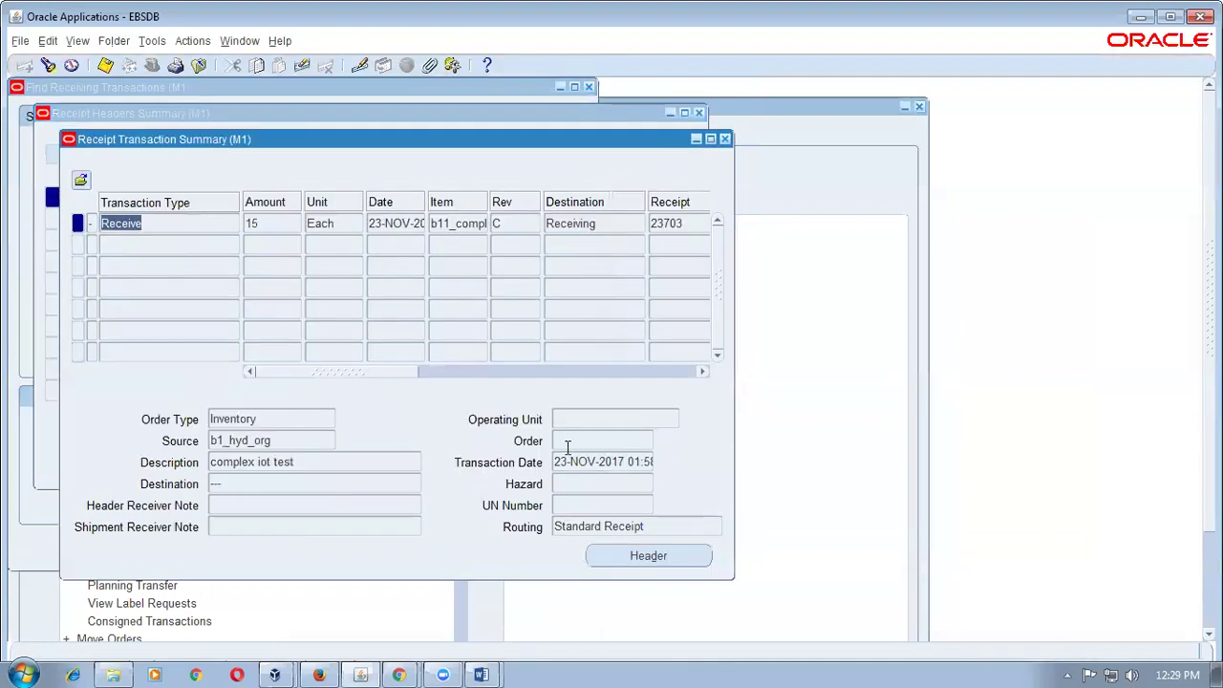
pyautogui.click(611, 224)
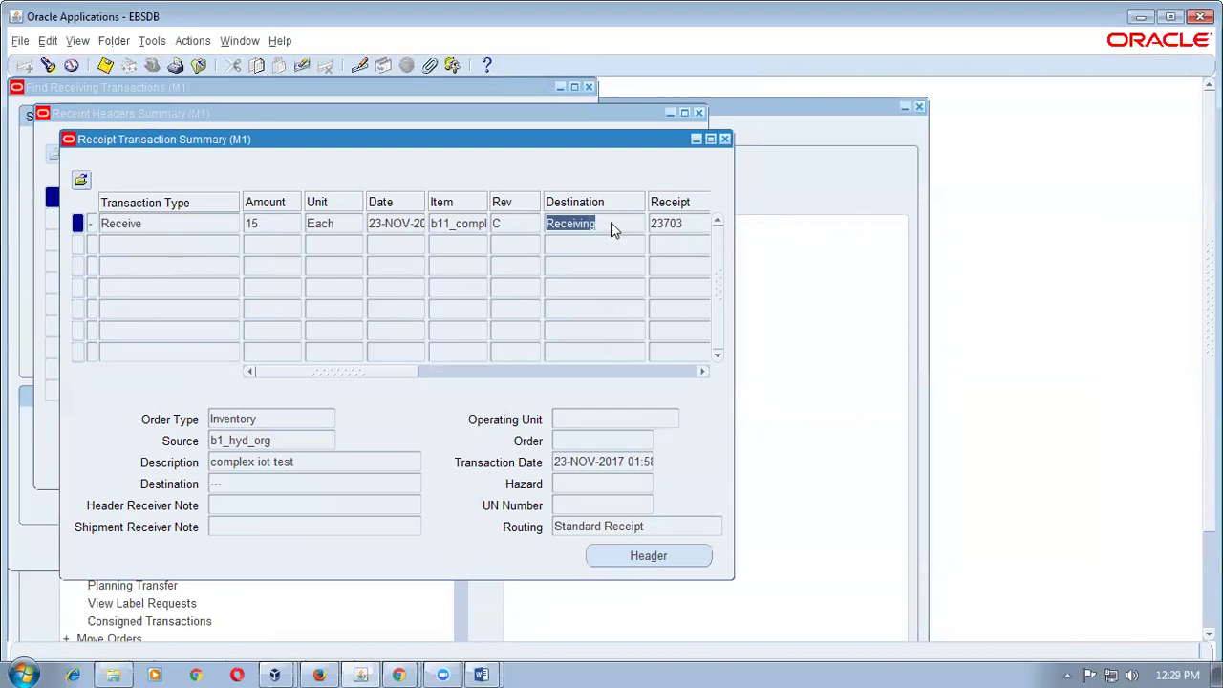
pyautogui.click(159, 222)
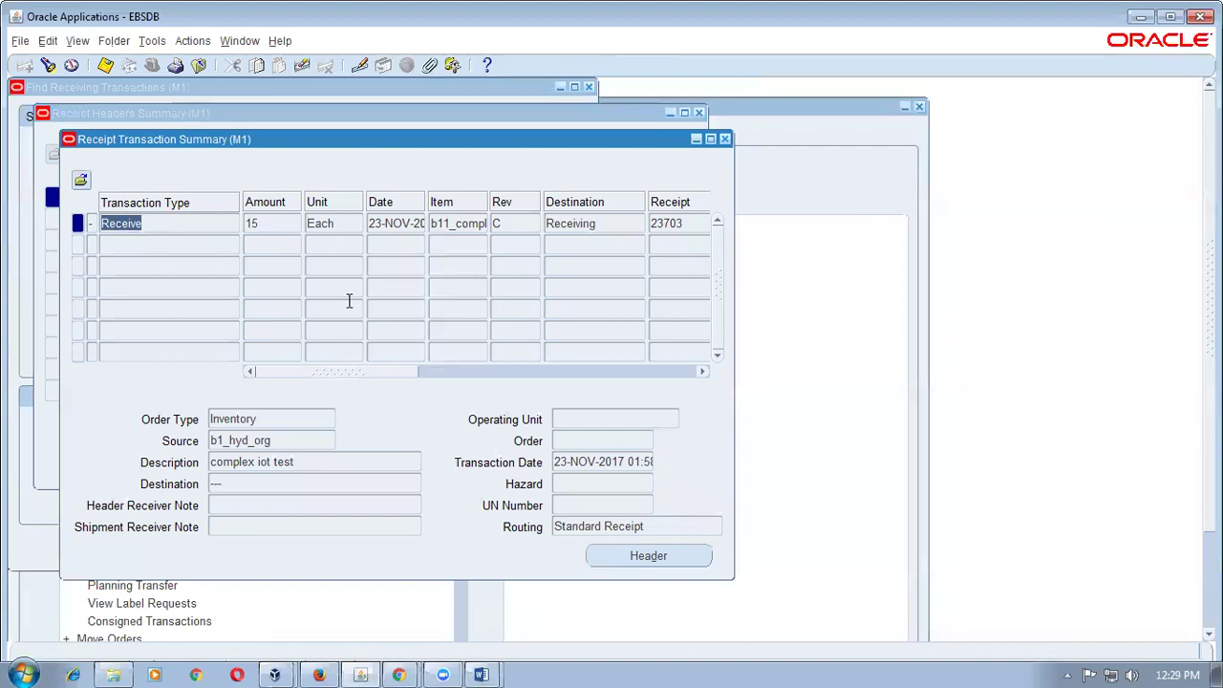
pyautogui.click(725, 142)
pyautogui.click(699, 113)
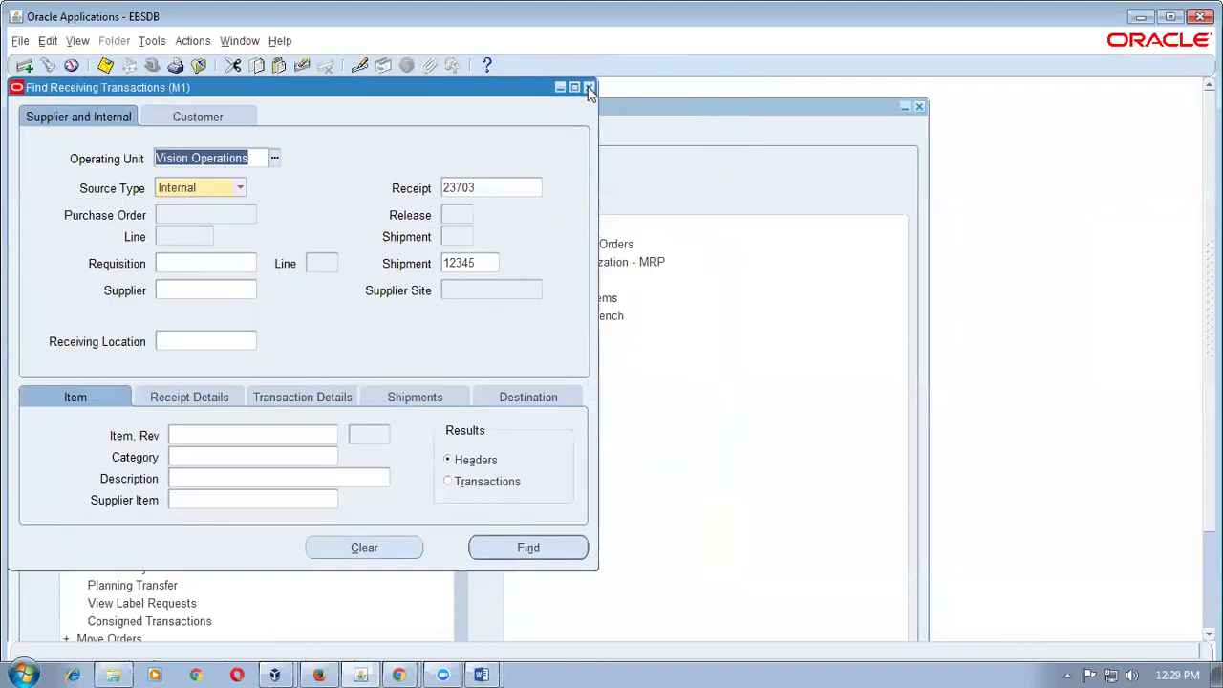
pyautogui.click(589, 87)
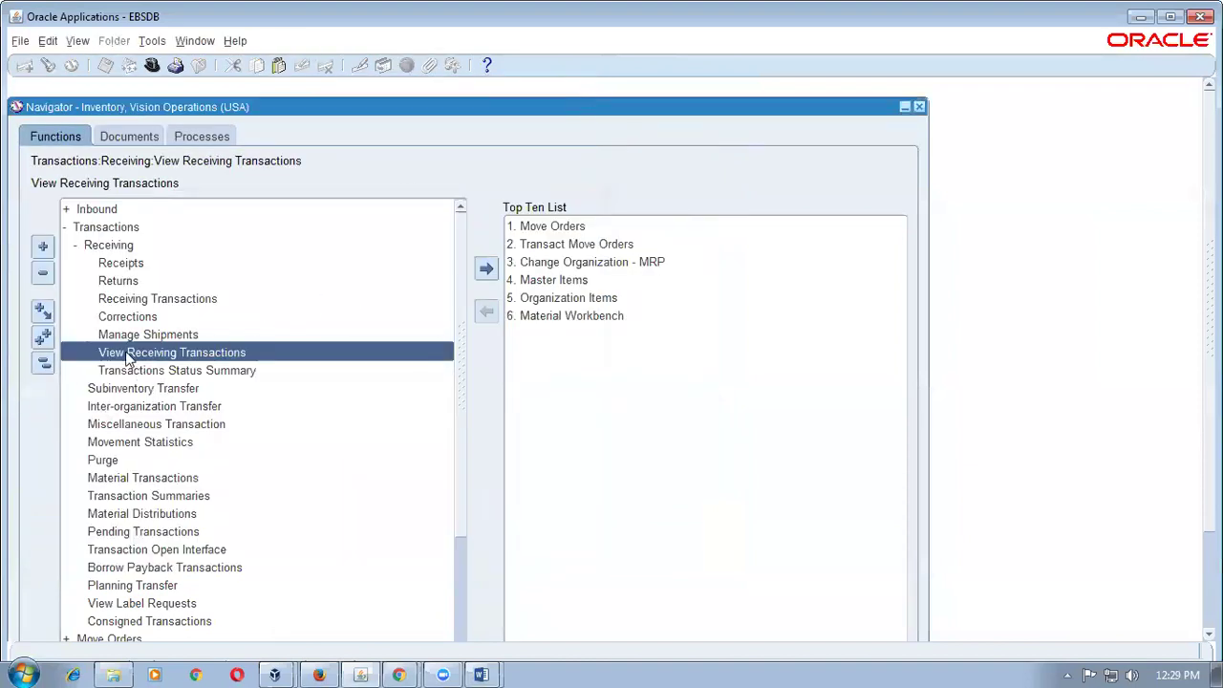
# - Open the Receiving Transactions form and find the received lines for shipment 12345
pyautogui.click(123, 300)
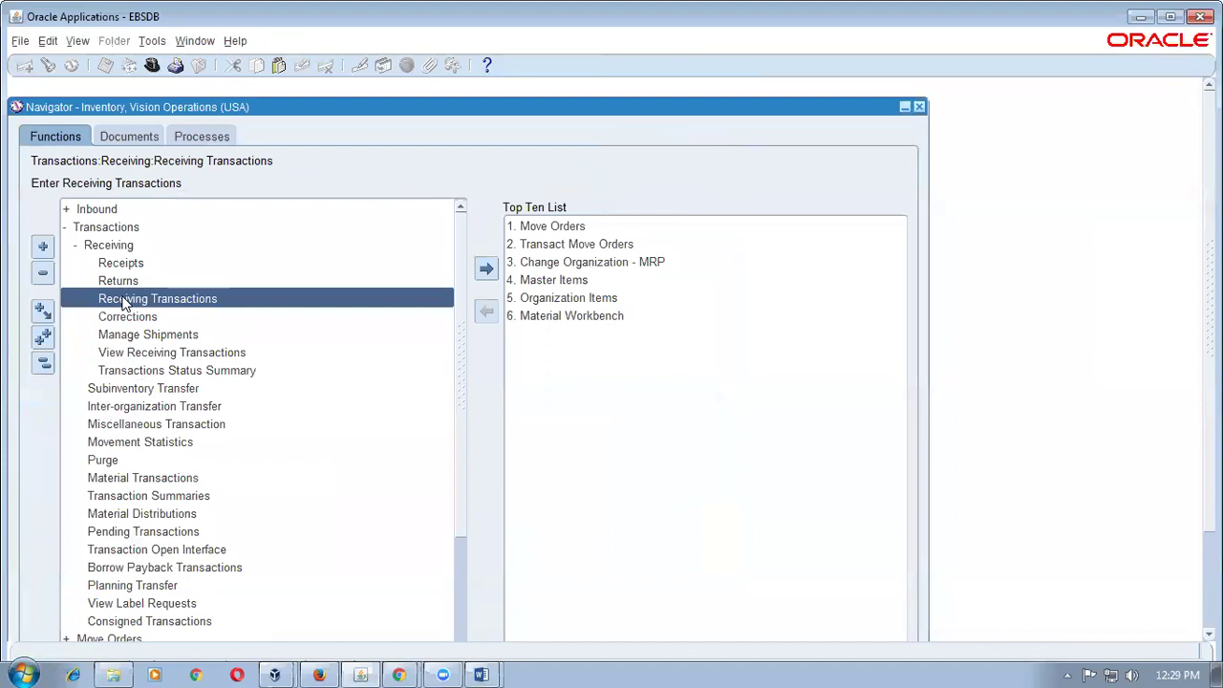
pyautogui.doubleClick(123, 300)
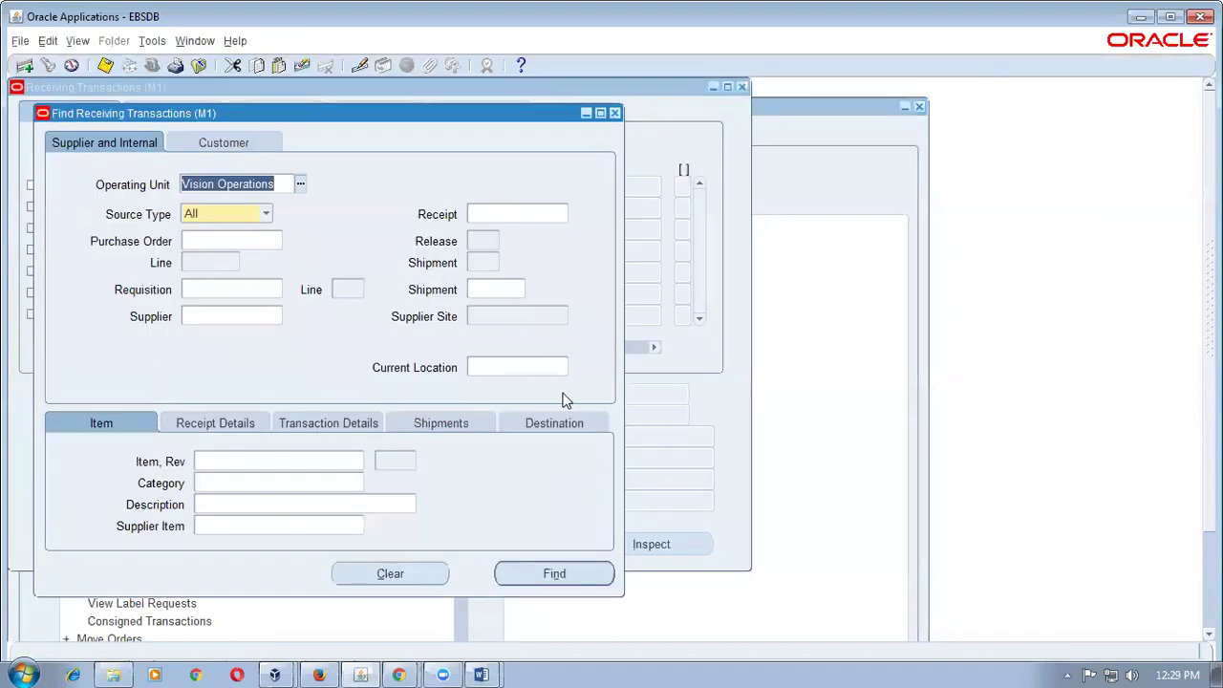
pyautogui.click(481, 294)
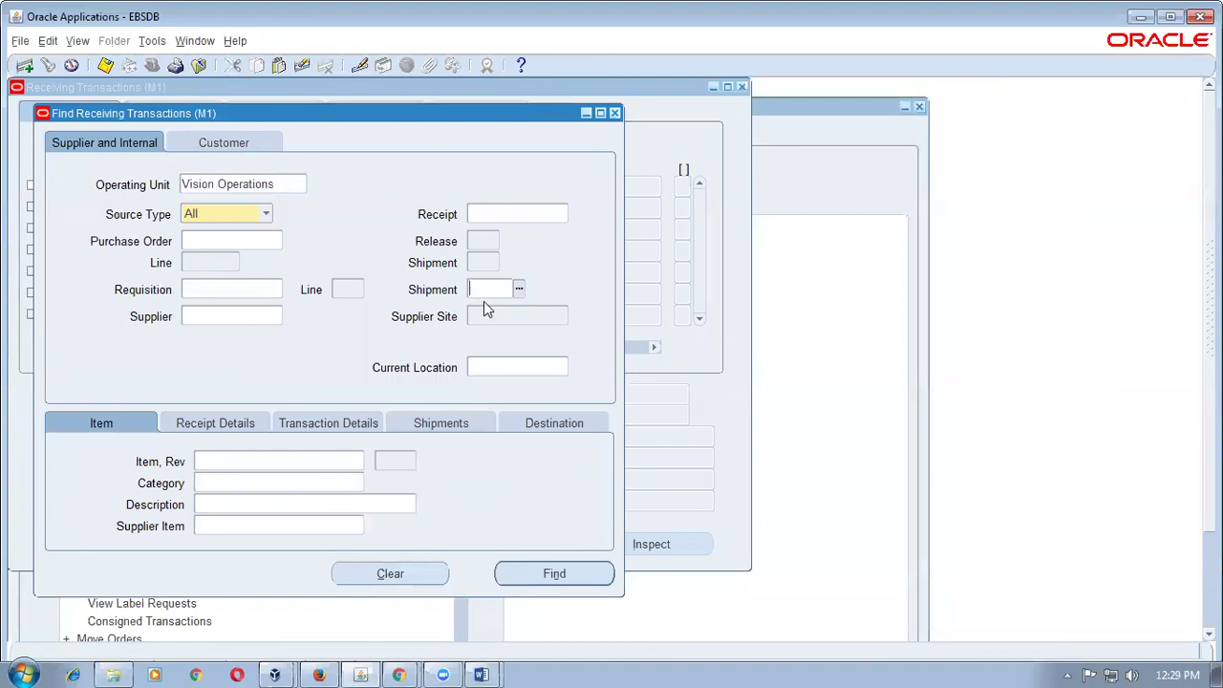
pyautogui.write('12345')
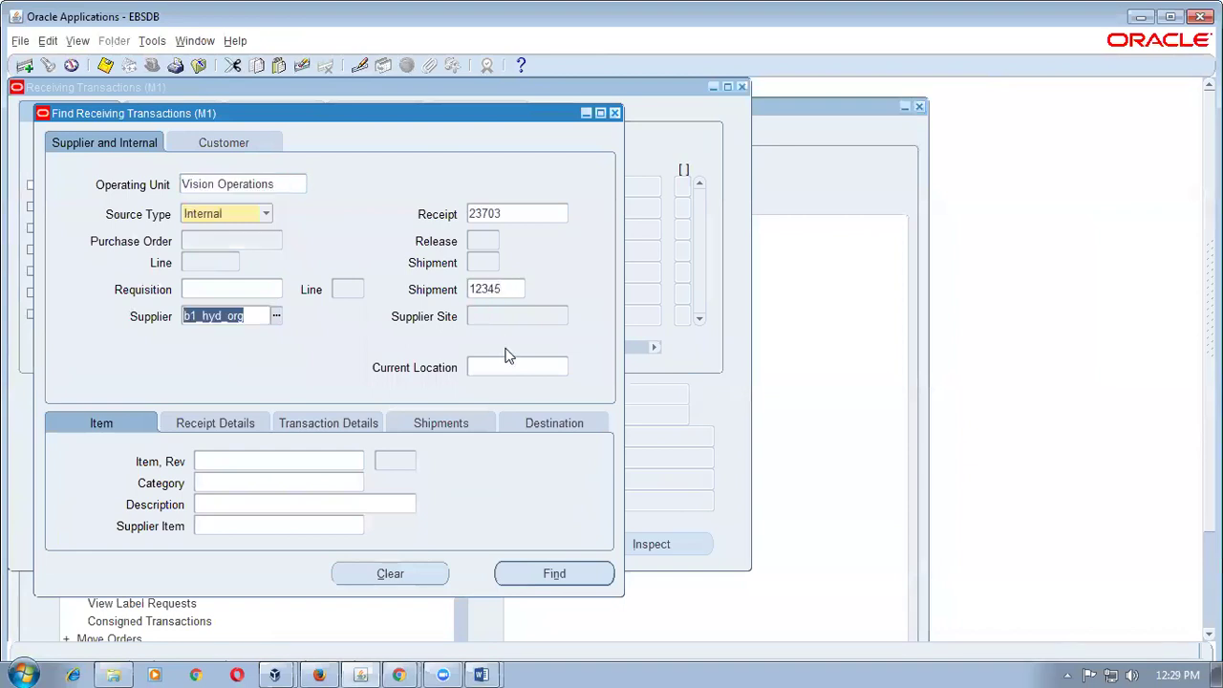
pyautogui.click(537, 216)
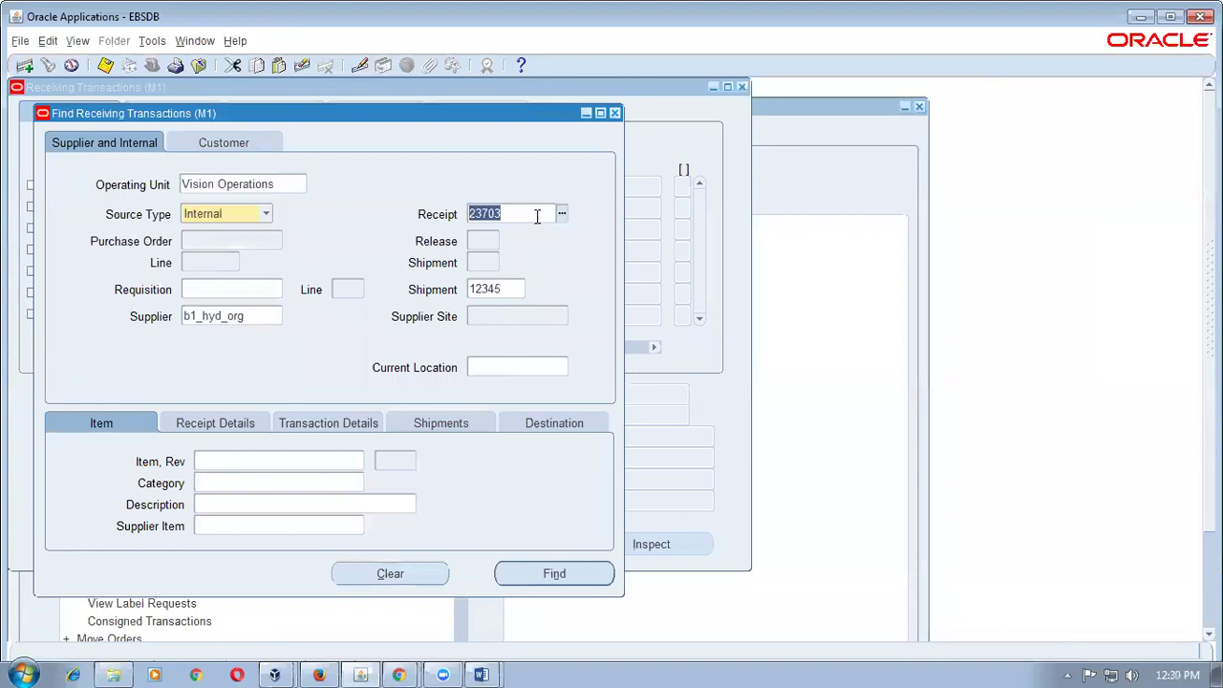
pyautogui.click(572, 572)
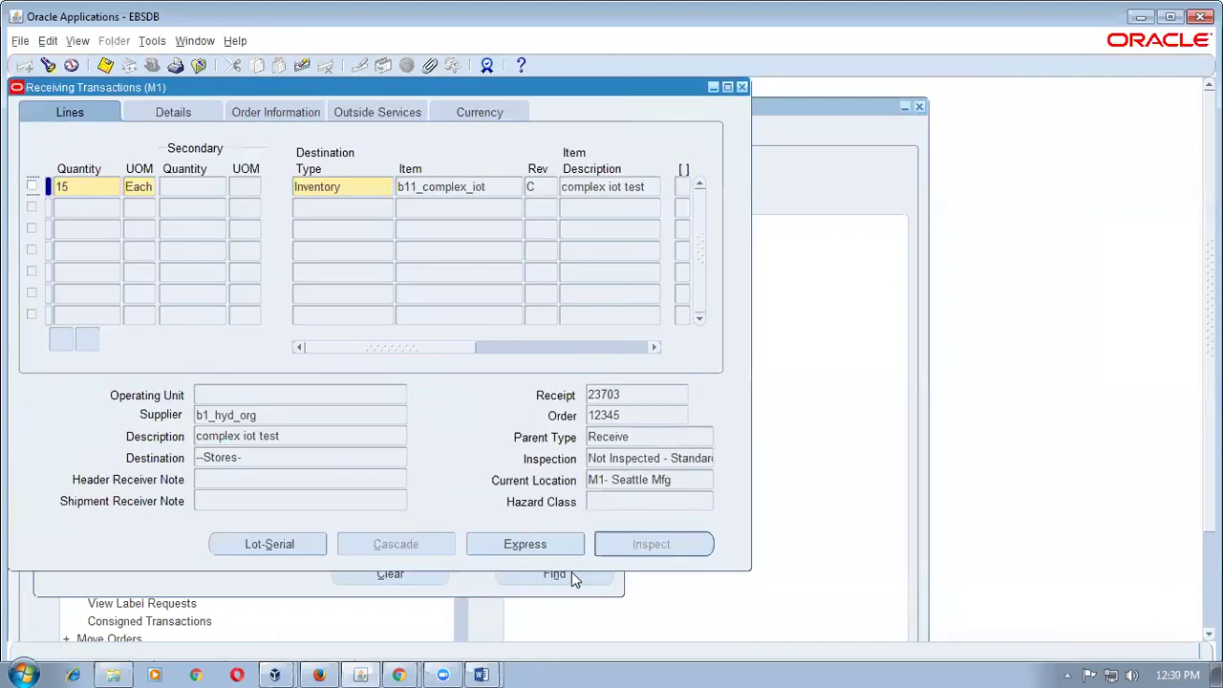
# - Select the b11_complex_iot line for delivery, try to save it without lot details, and check its revision and delivery fields
pyautogui.click(32, 186)
pyautogui.click(75, 251)
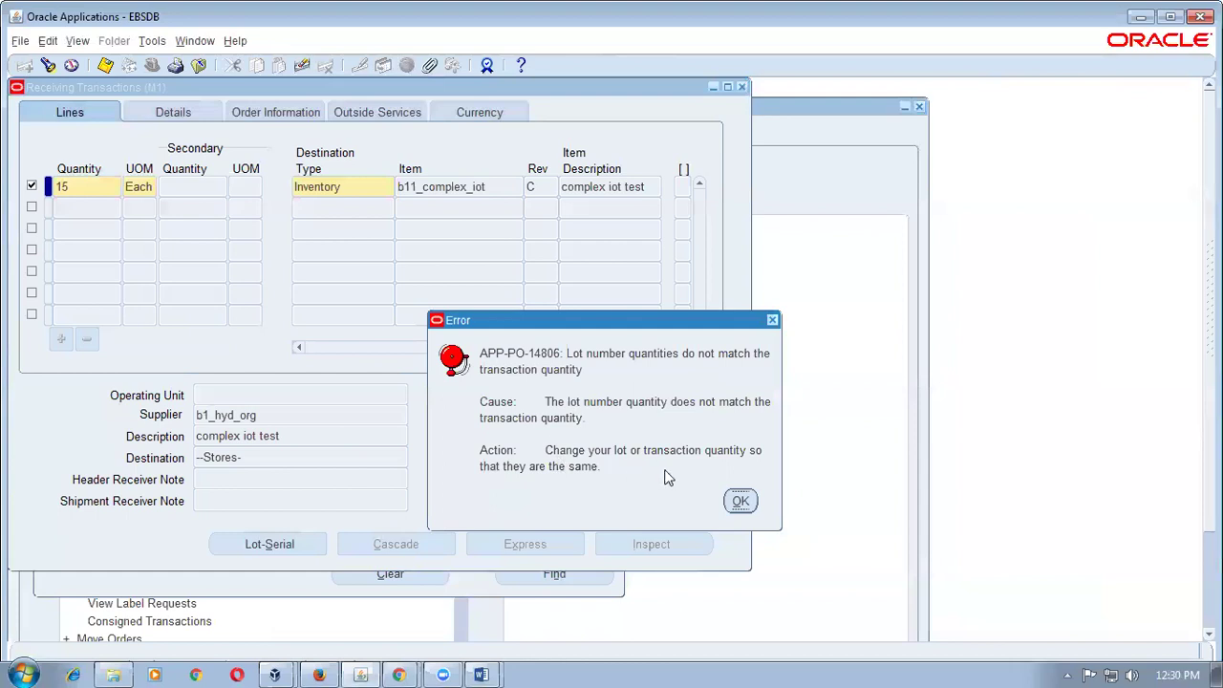
pyautogui.click(737, 503)
pyautogui.doubleClick(550, 188)
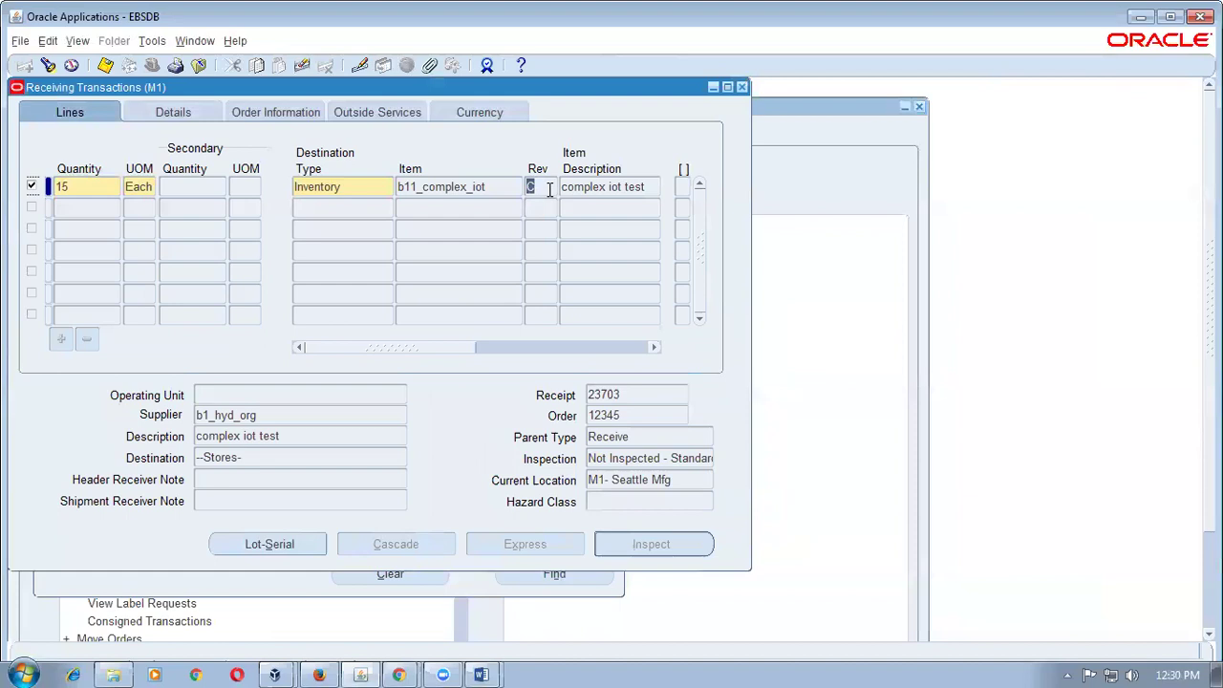
pyautogui.moveTo(427, 345); pyautogui.dragTo(577, 370)
# - Generate a lot for the b11_complex_iot line with quantity 15 and try to finish the lot entry without serial numbers
pyautogui.click(248, 546)
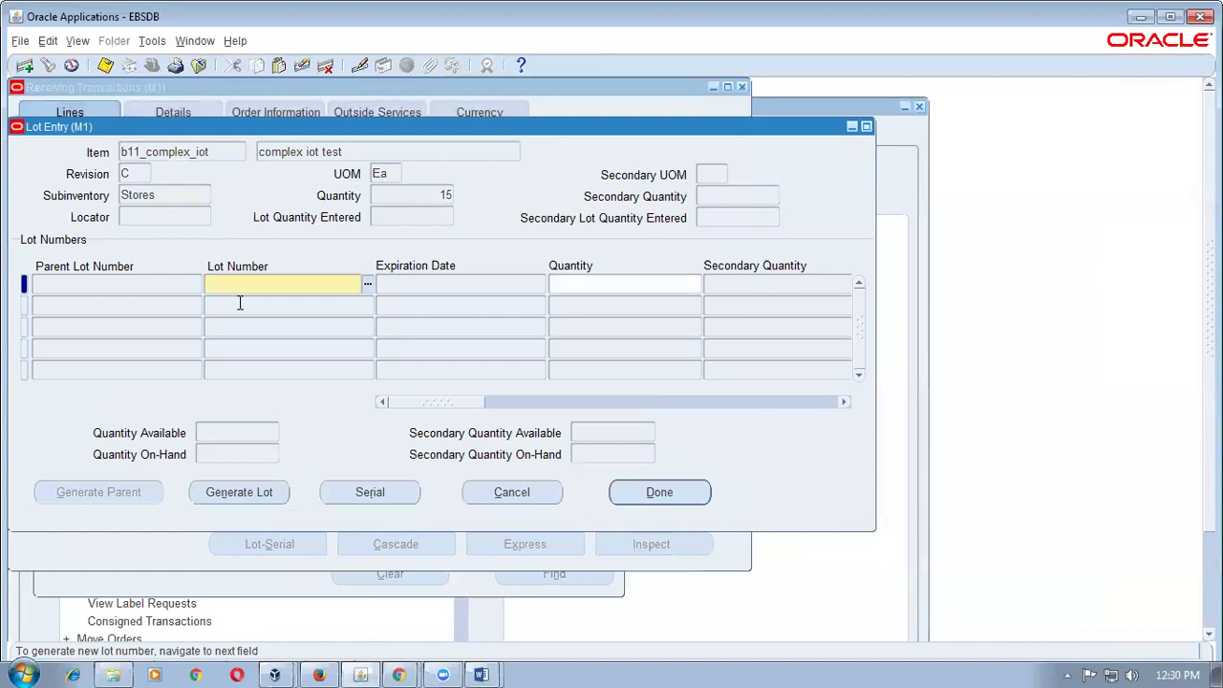
pyautogui.click(246, 499)
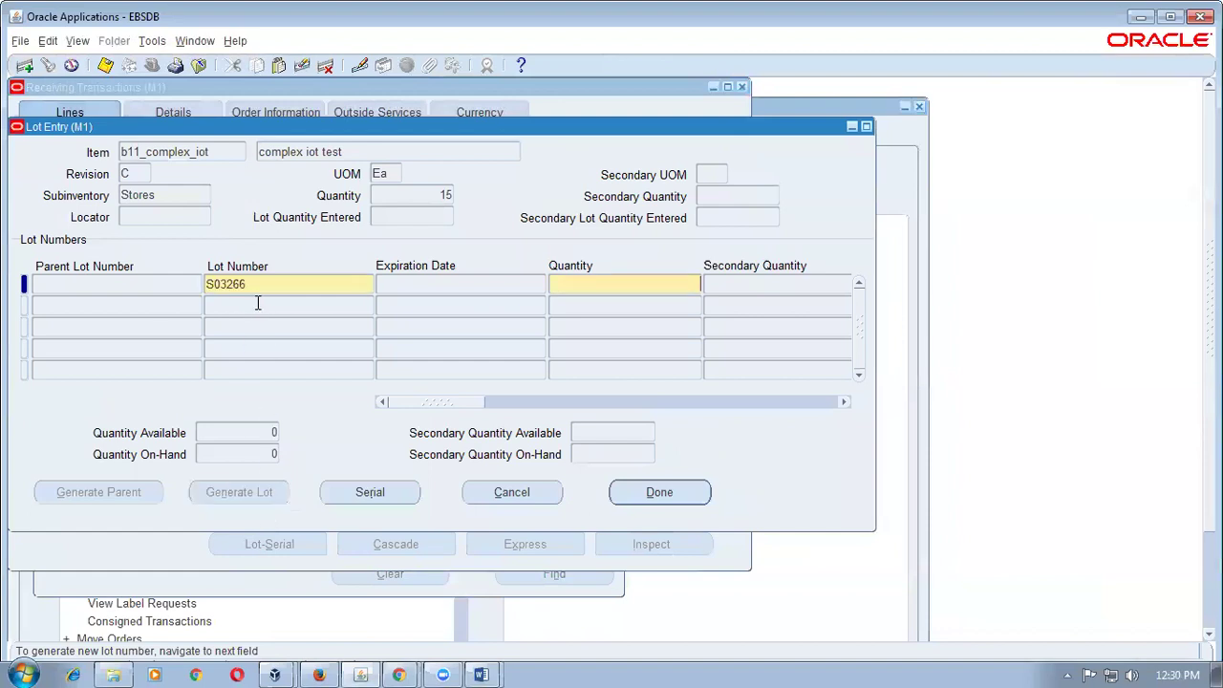
pyautogui.write('15')
pyautogui.click(677, 494)
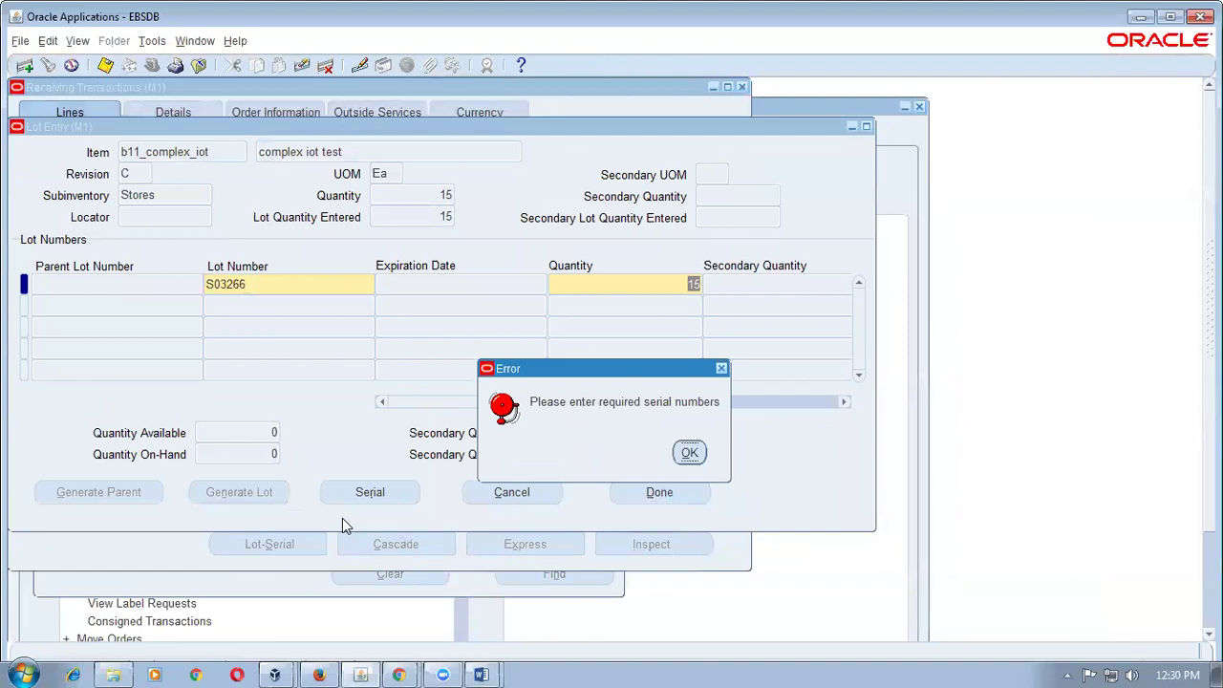
pyautogui.click(691, 456)
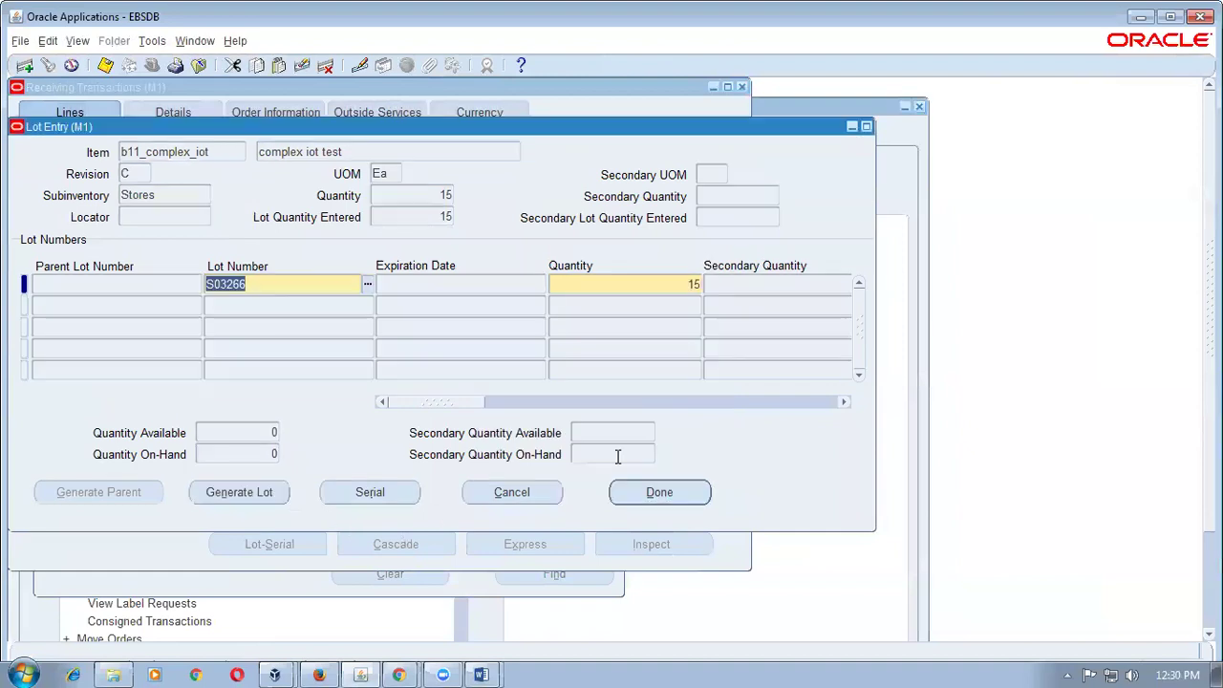
# - Assign the serial number range 01 to 15 to the lot and confirm the serial entry
pyautogui.click(404, 493)
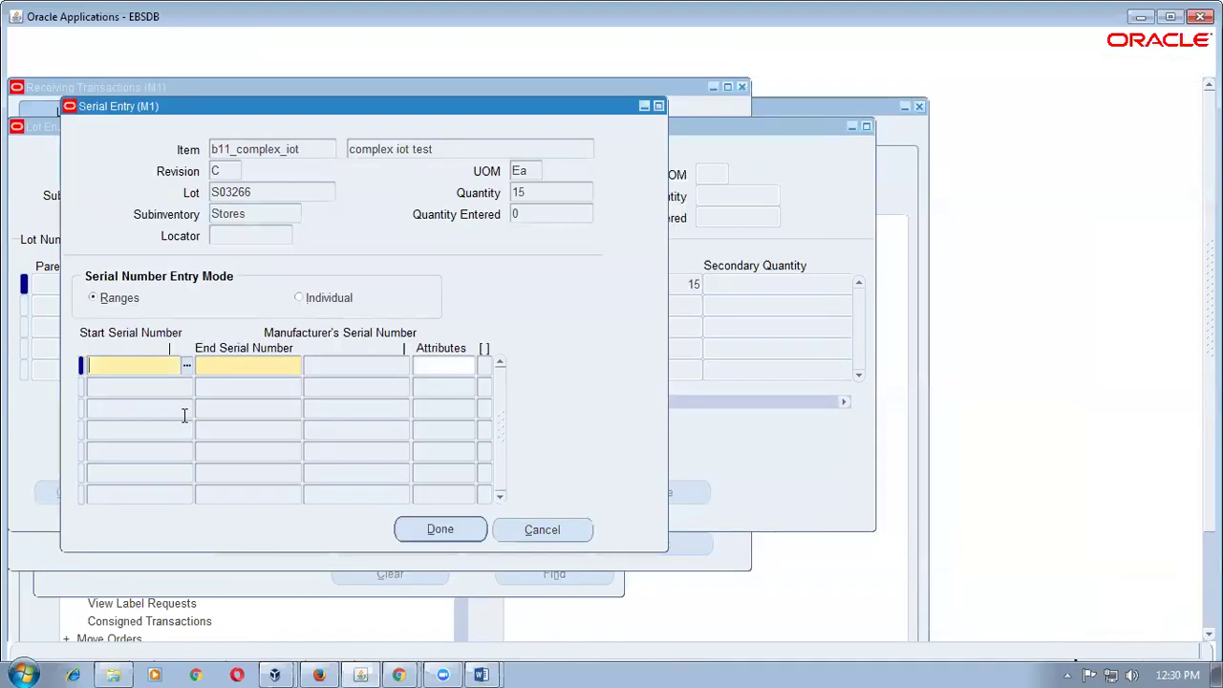
pyautogui.write('01')
pyautogui.press('Tab')
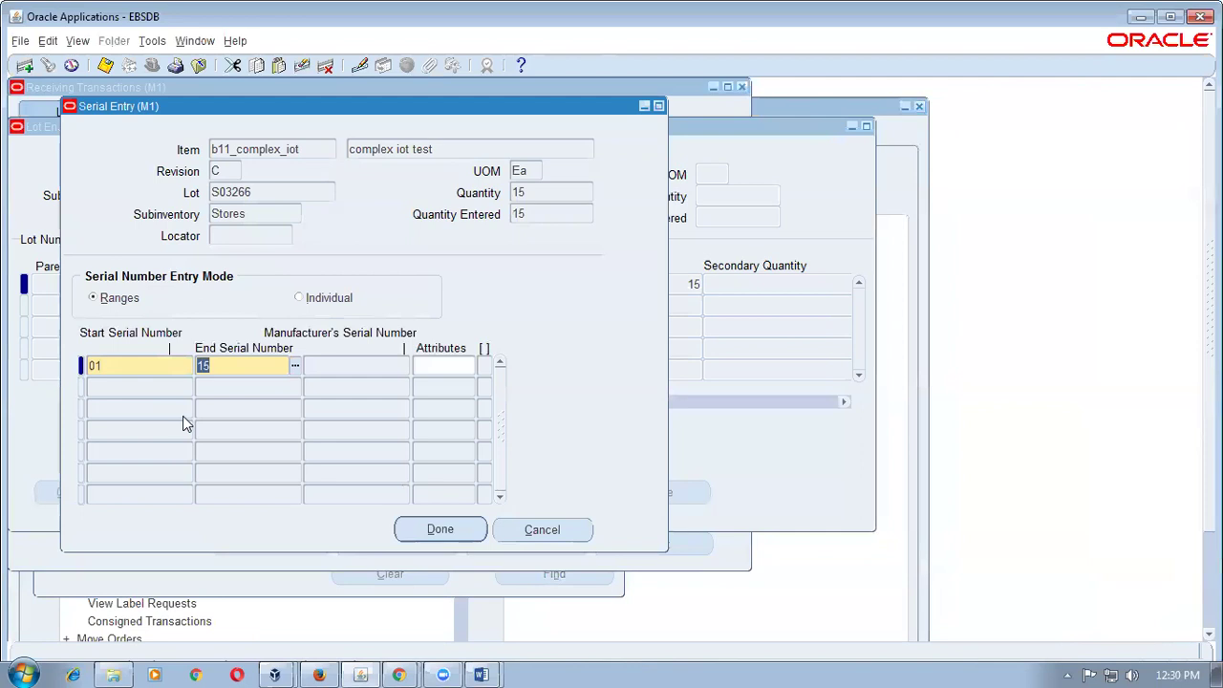
pyautogui.click(402, 534)
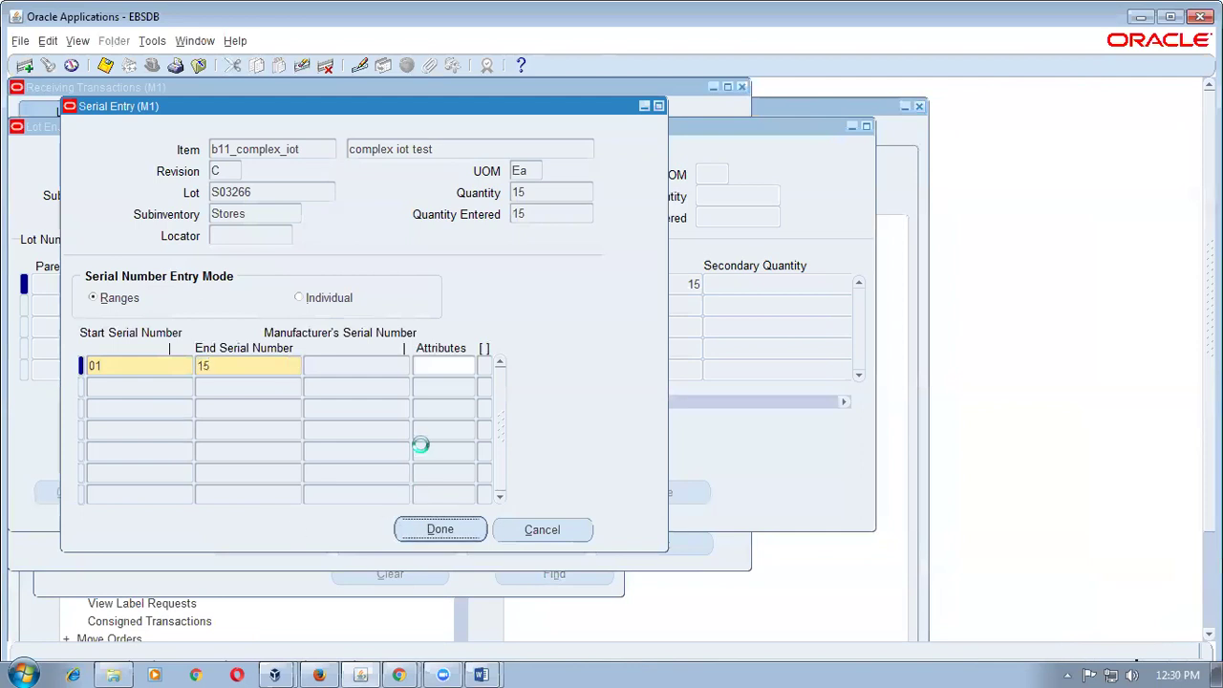
# - Confirm the lot entry, save the delivery transaction, and check the line's destination subinventory
pyautogui.click(659, 494)
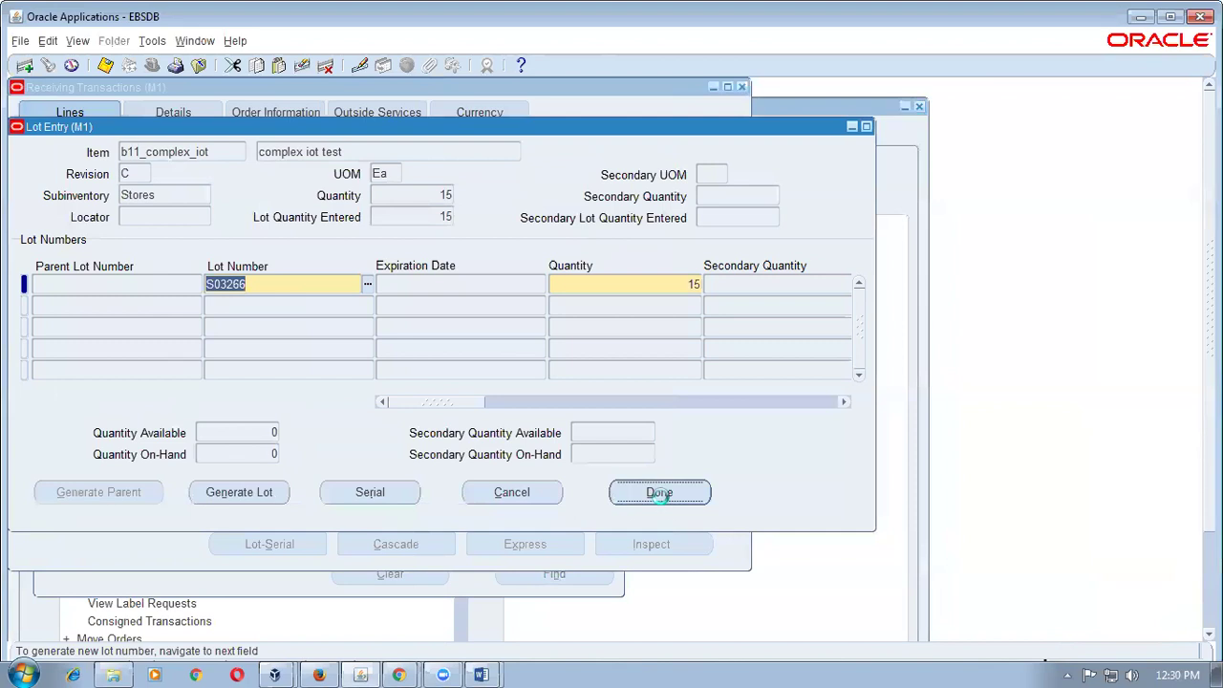
pyautogui.hotkey('ctrl', 's')
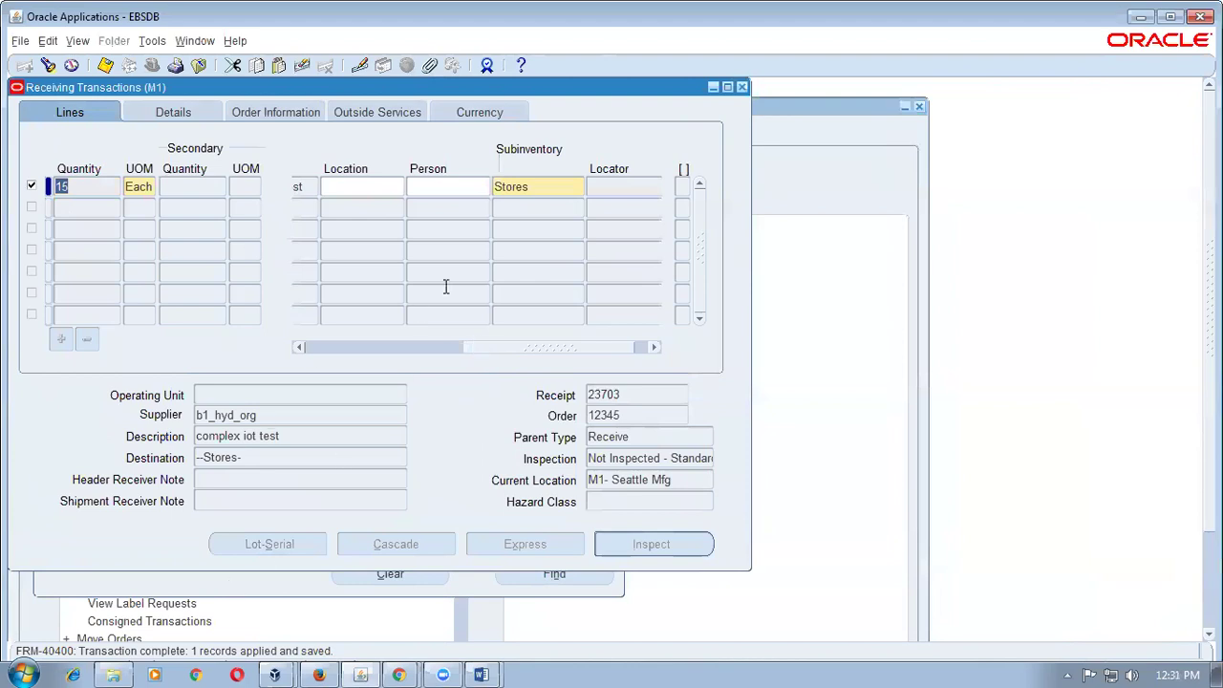
pyautogui.click(561, 185)
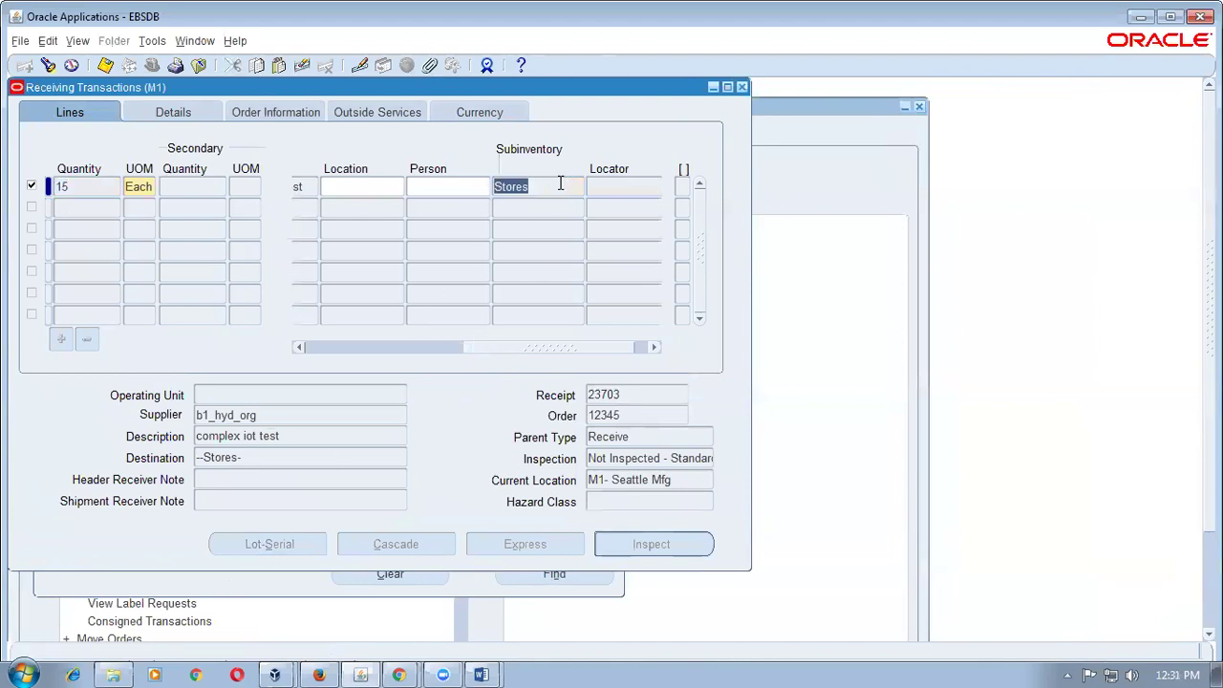
# - Close the receiving transactions form and check the status of the latest Receiving Transaction Processor request
pyautogui.click(741, 87)
pyautogui.hotkey('alt', 'v')
pyautogui.press('r')
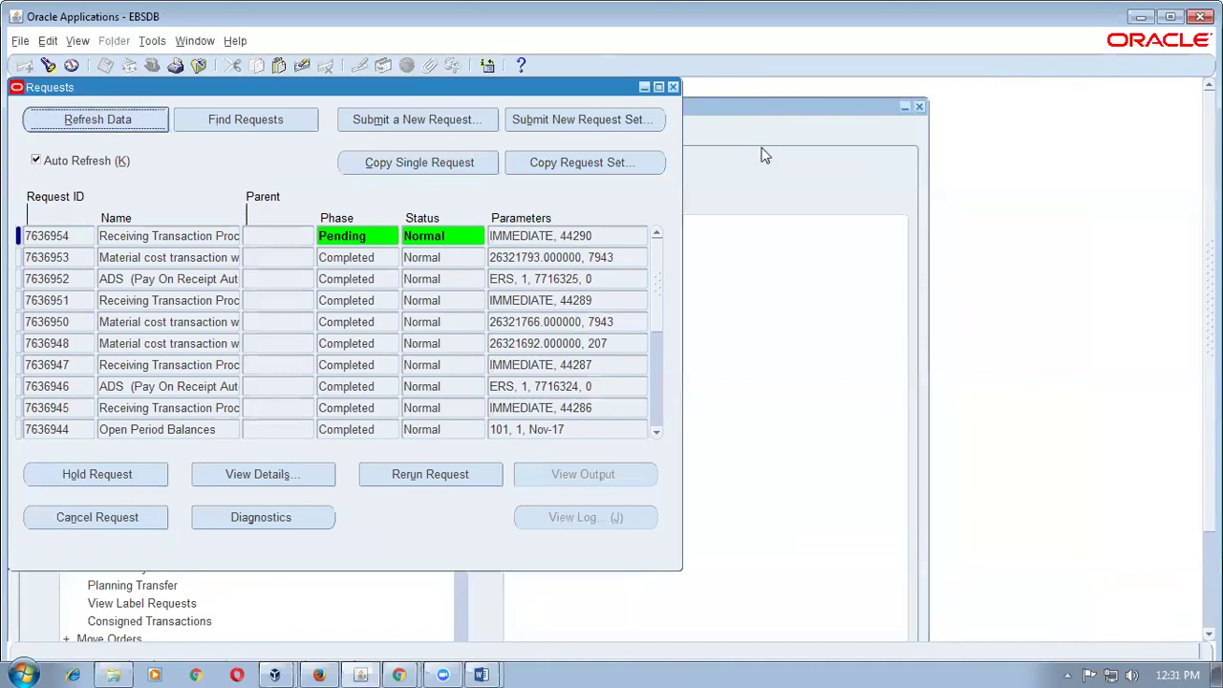
pyautogui.click(765, 155)
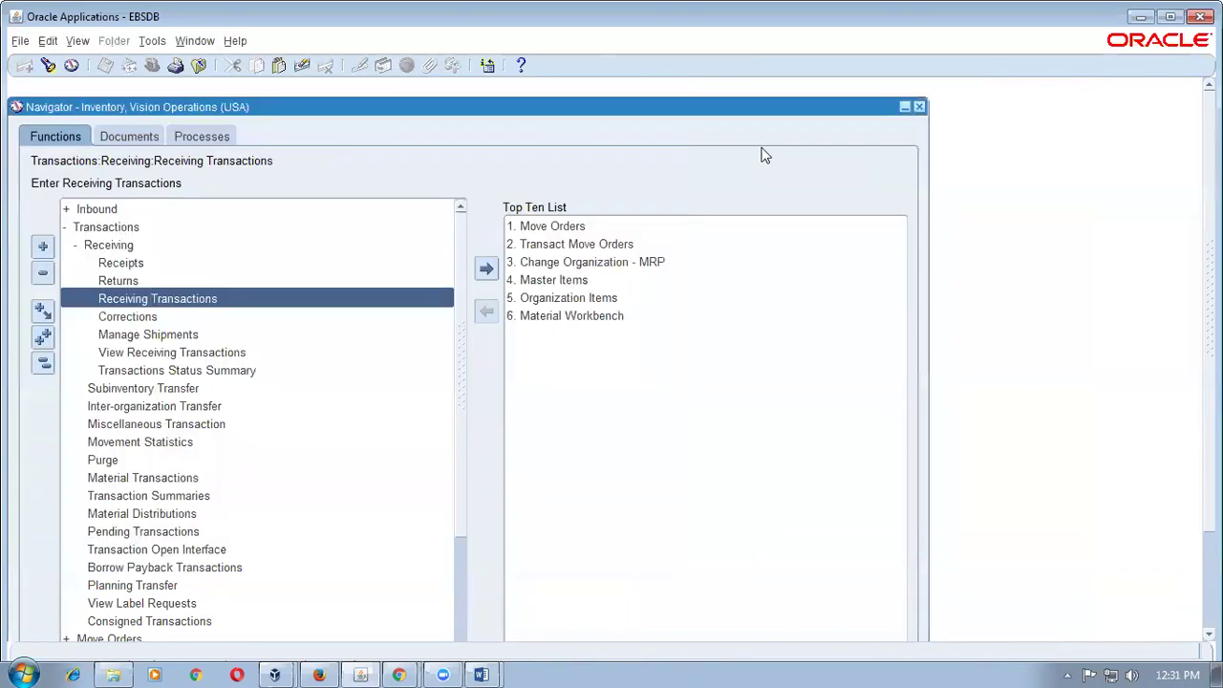
# - Look up the receiving transactions for receipt 23703, examine its Deliver line and amount, and close the summaries
pyautogui.doubleClick(197, 354)
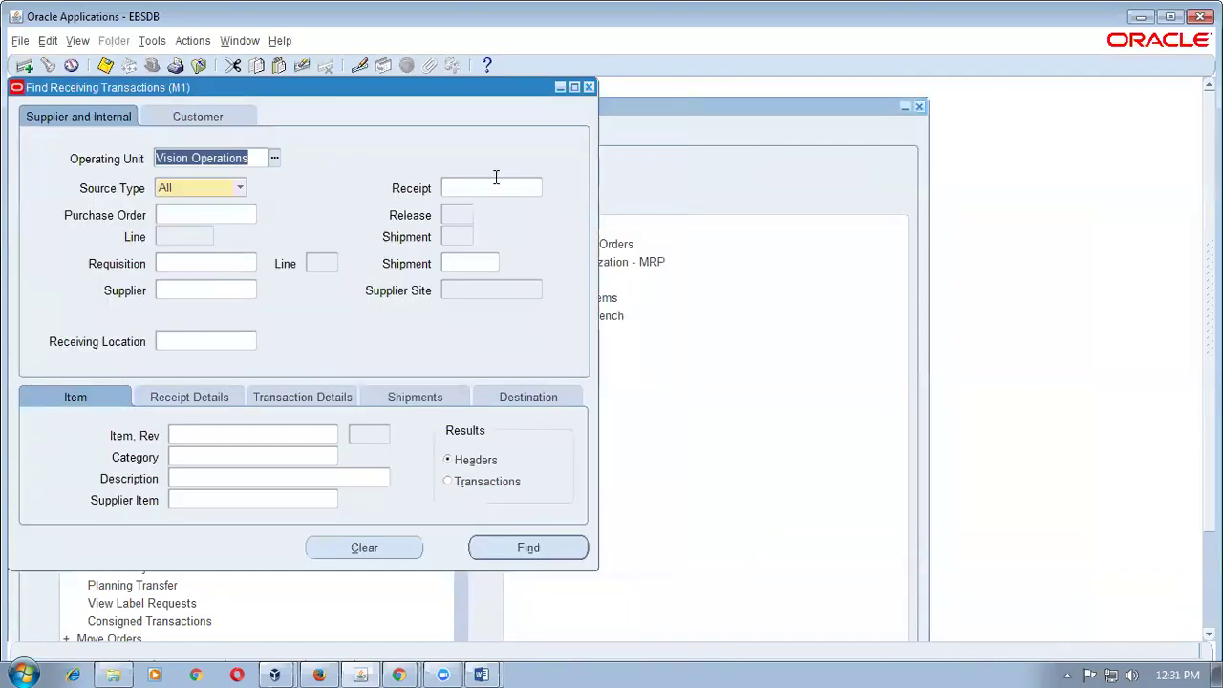
pyautogui.click(487, 189)
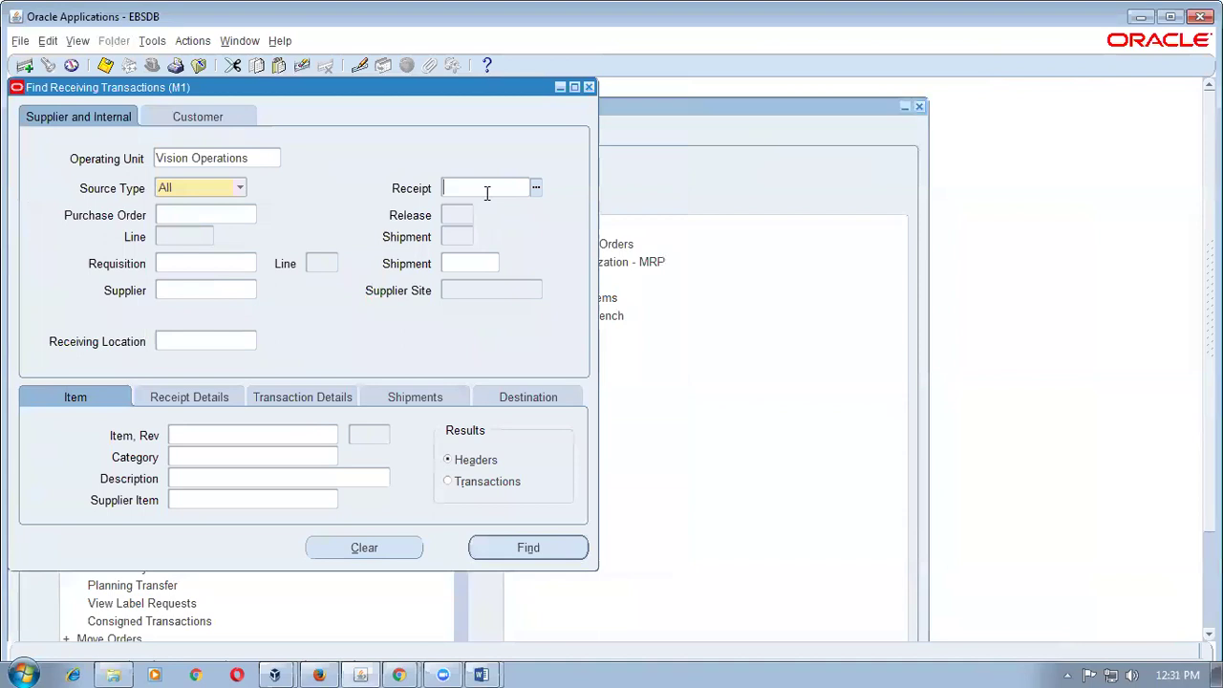
pyautogui.write('23703')
pyautogui.press('Tab')
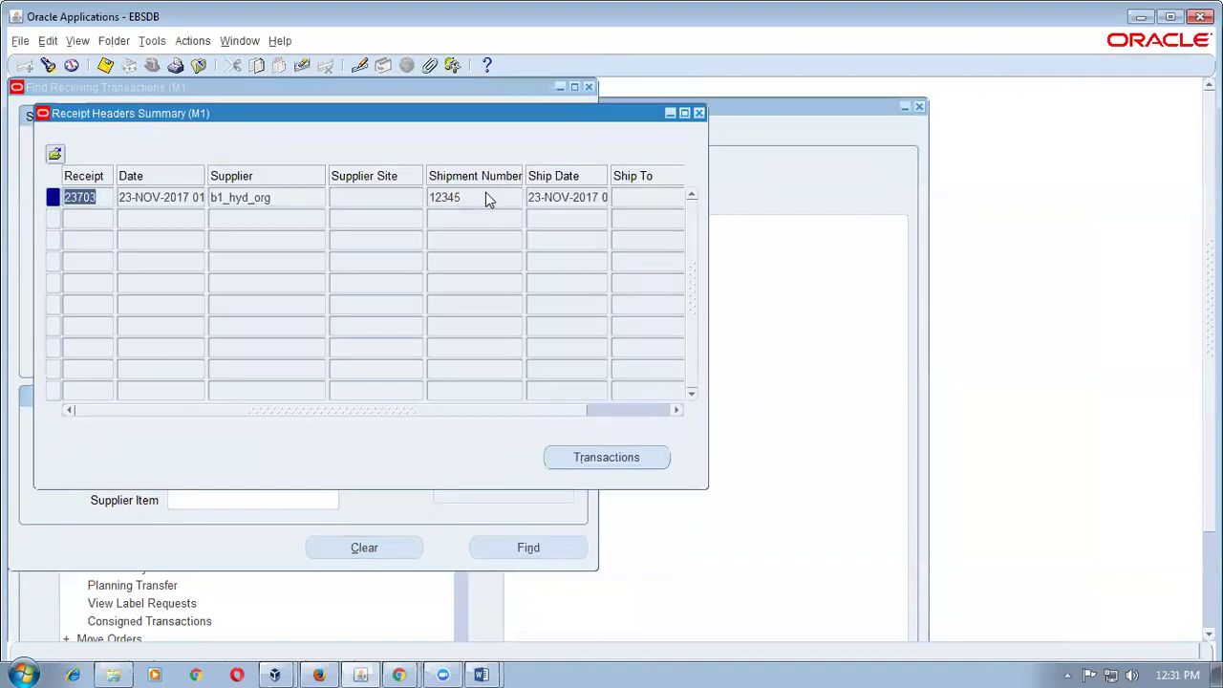
pyautogui.click(658, 459)
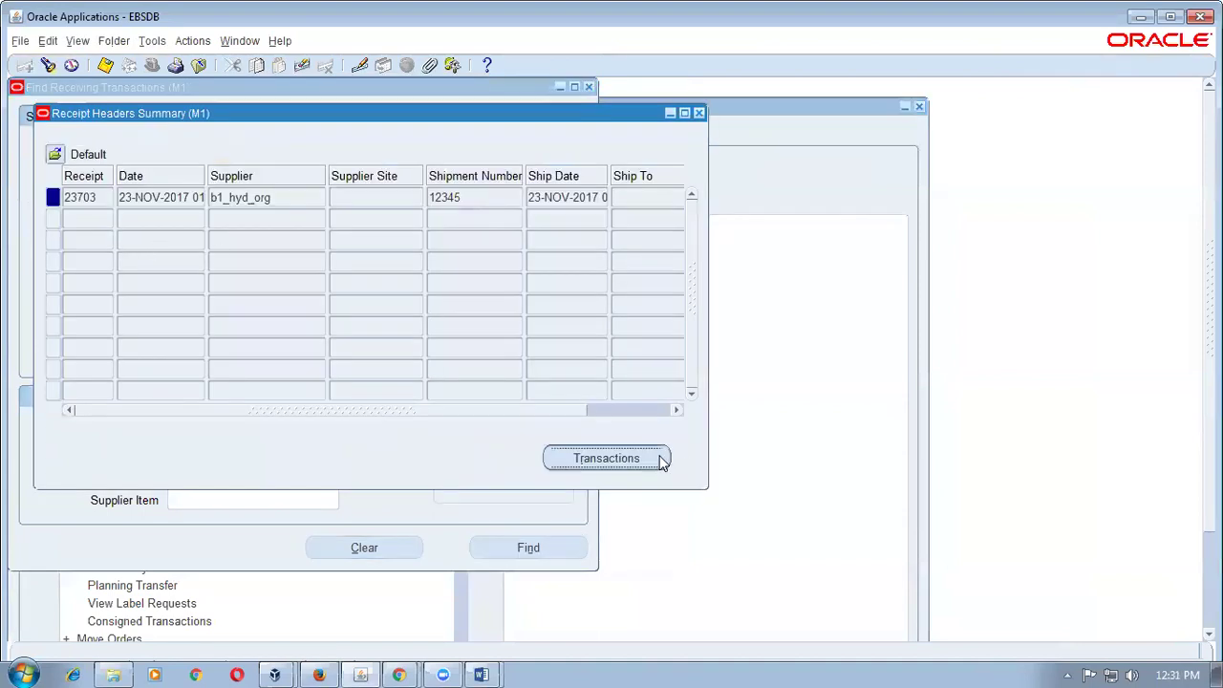
pyautogui.click(181, 244)
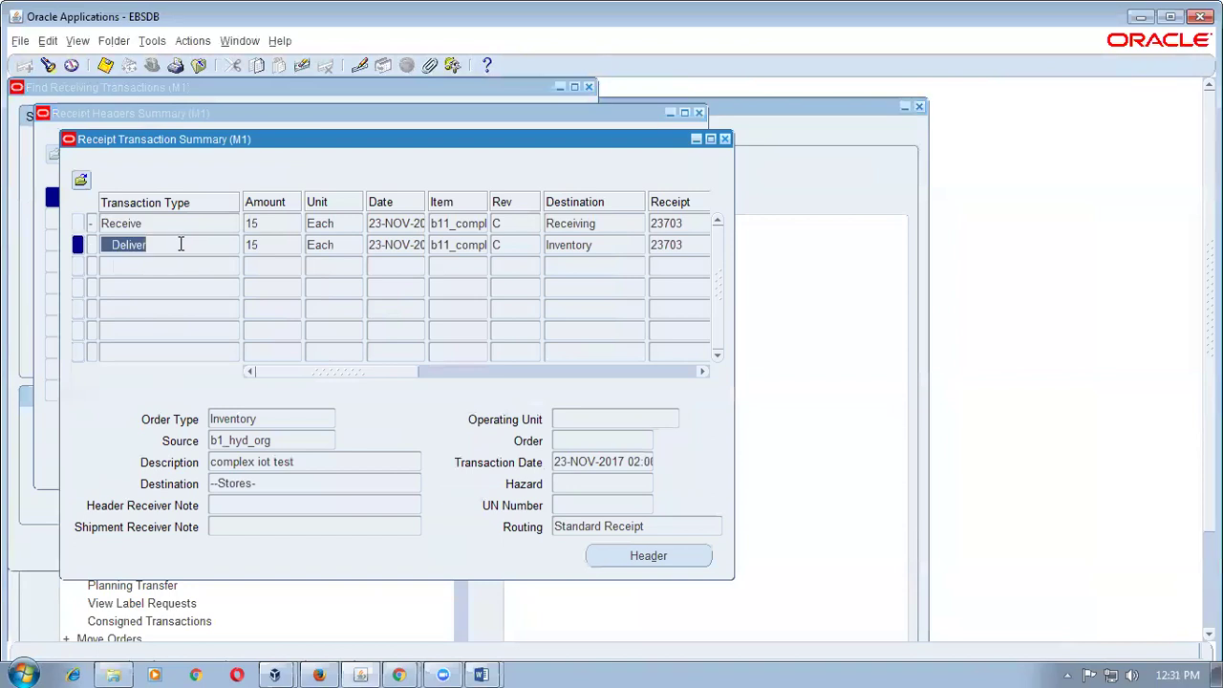
pyautogui.click(273, 245)
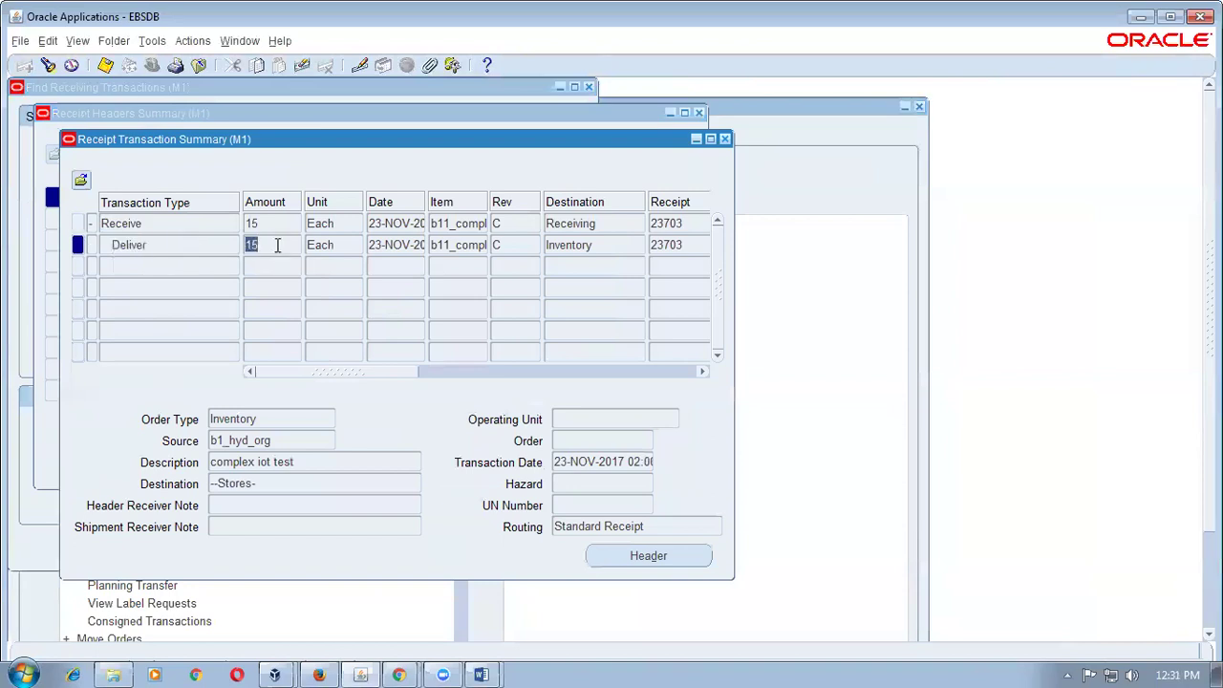
pyautogui.click(725, 140)
pyautogui.click(699, 113)
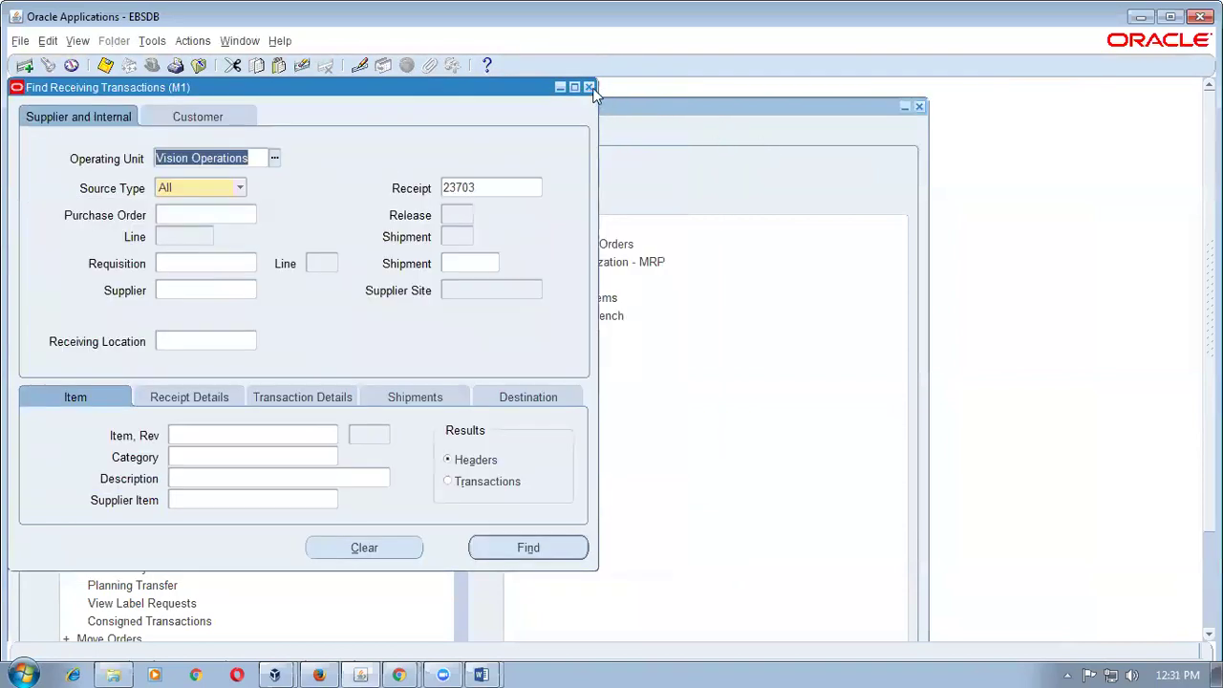
pyautogui.click(590, 88)
# - Query the on-hand material for item b11_complex_iot in organization M1, using %comple to find the item
pyautogui.click(43, 361)
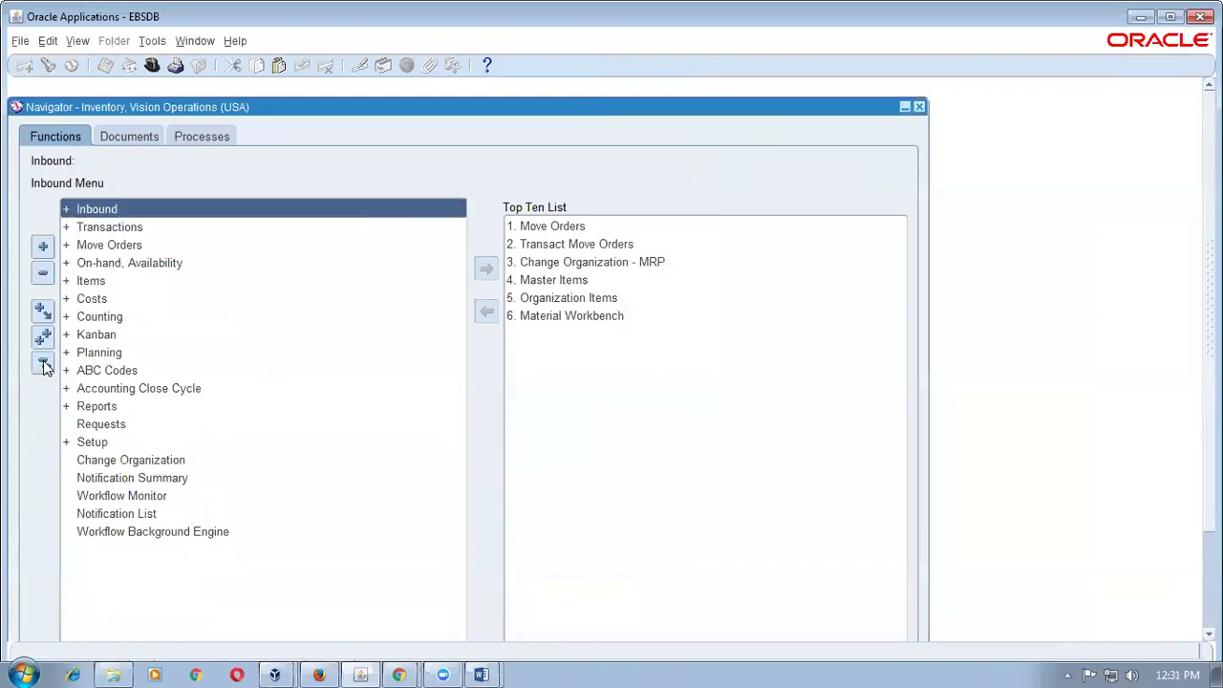
pyautogui.doubleClick(153, 264)
pyautogui.doubleClick(158, 282)
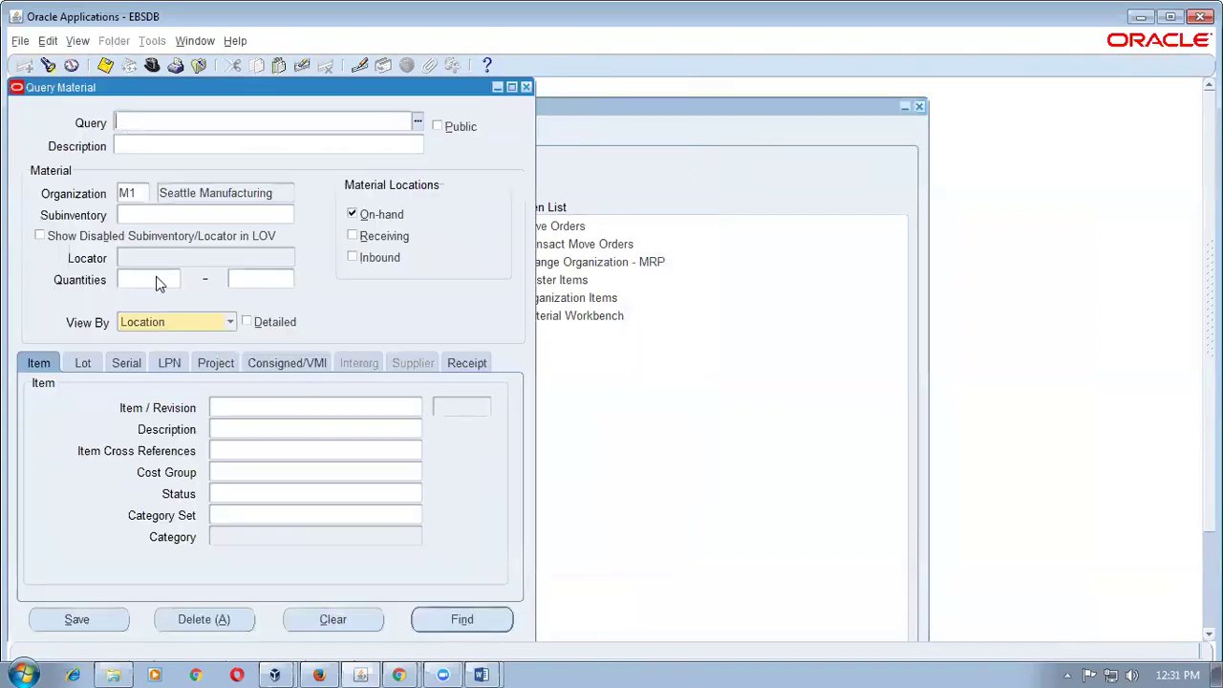
pyautogui.click(250, 406)
pyautogui.write('%comple')
pyautogui.press('Tab')
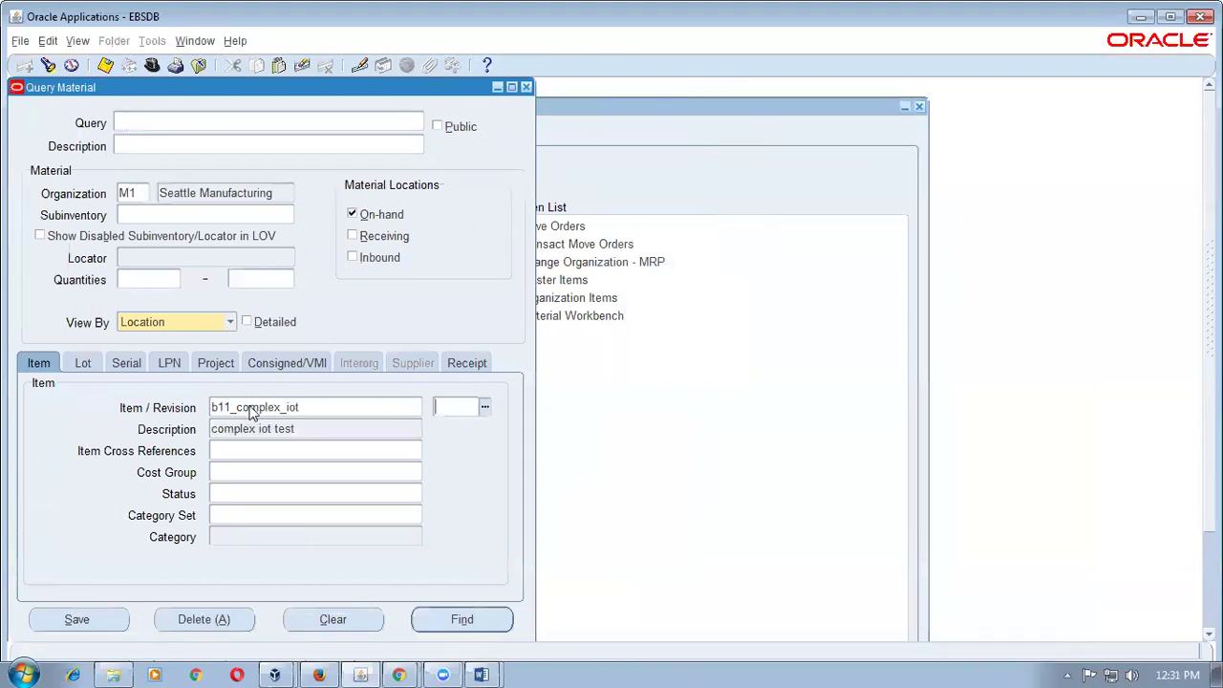
pyautogui.press('Return')
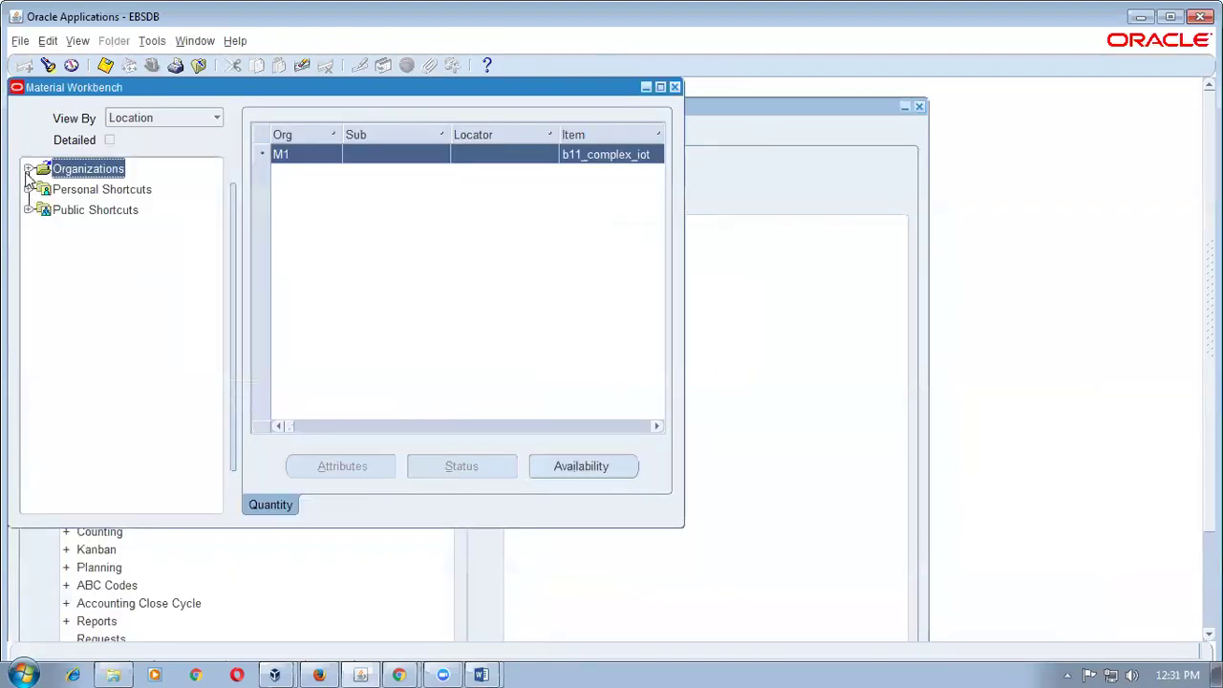
# - Expand M1's on-hand stock through Stores, b11_complex_iot, its revision and lot to examine the serial numbers
pyautogui.click(29, 169)
pyautogui.click(45, 189)
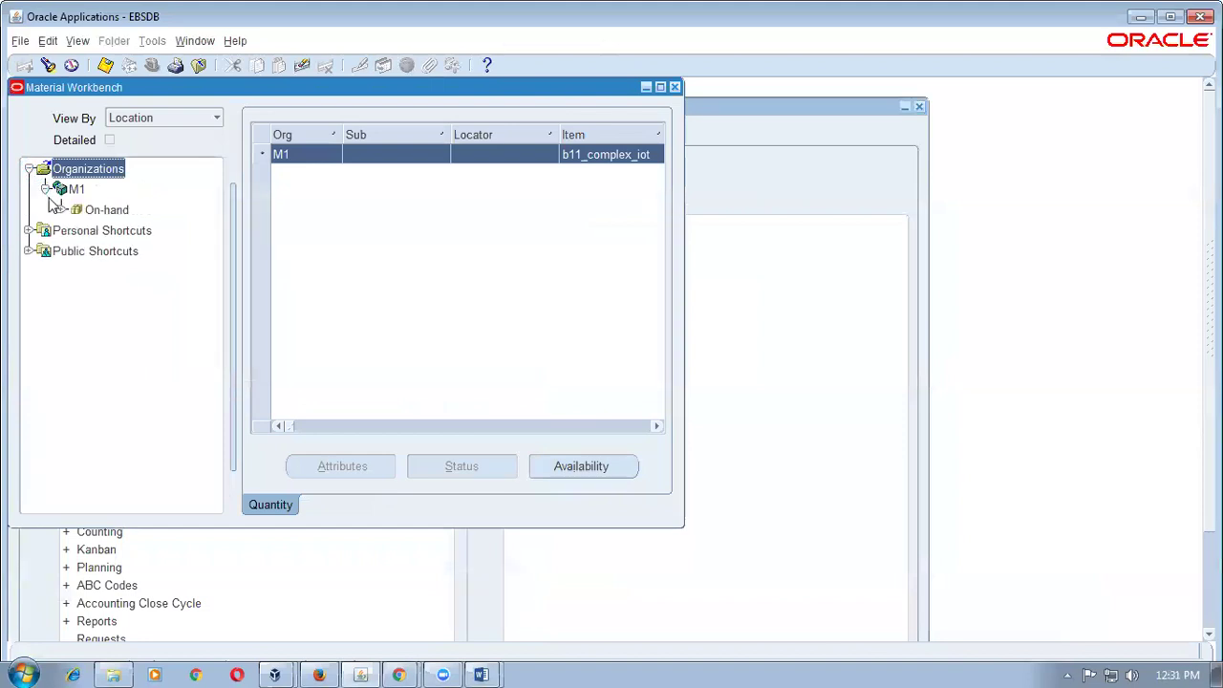
pyautogui.click(61, 210)
pyautogui.click(79, 231)
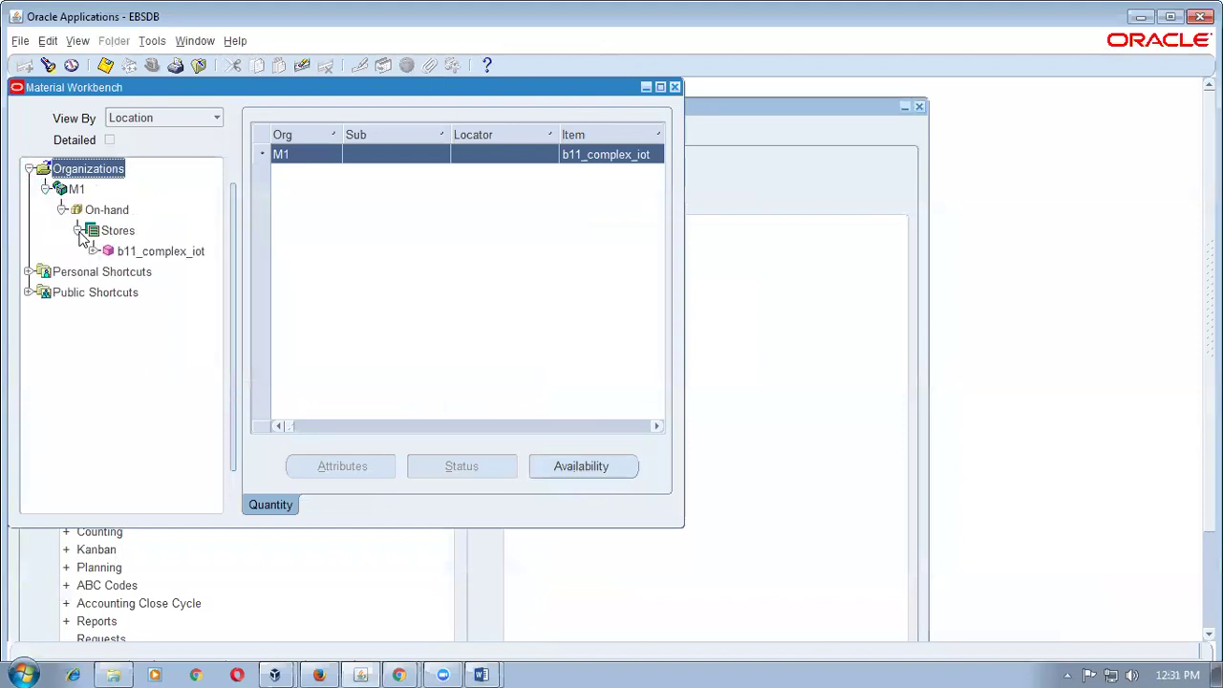
pyautogui.click(94, 251)
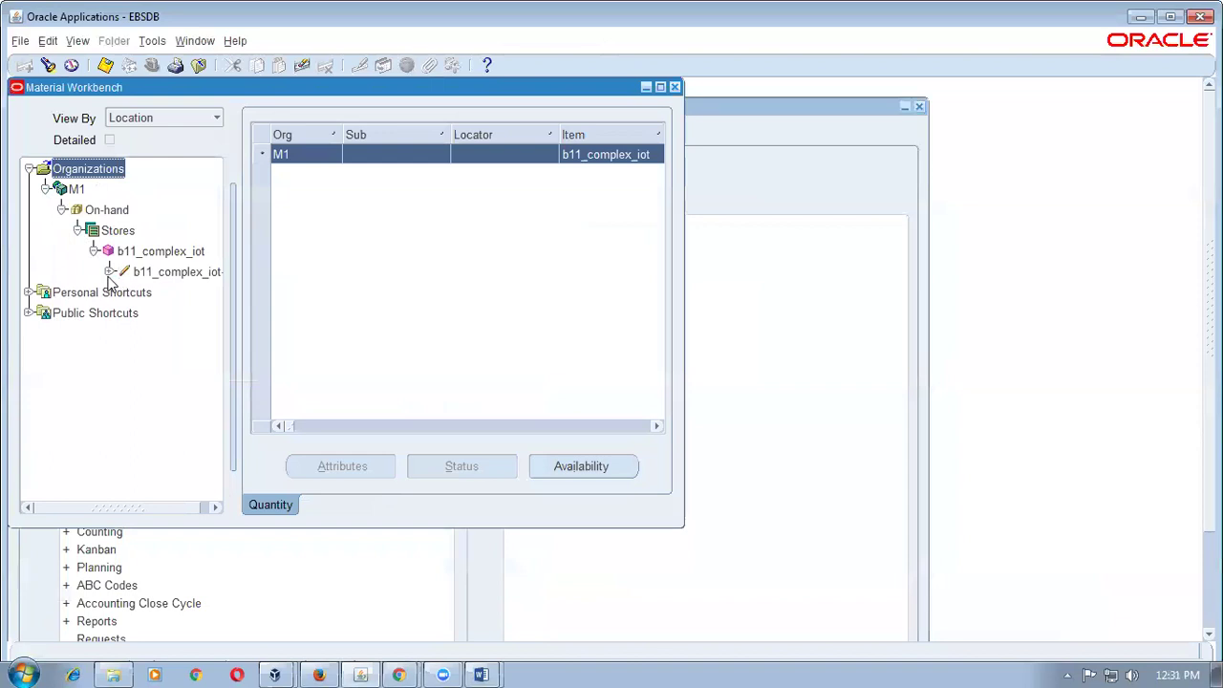
pyautogui.click(110, 273)
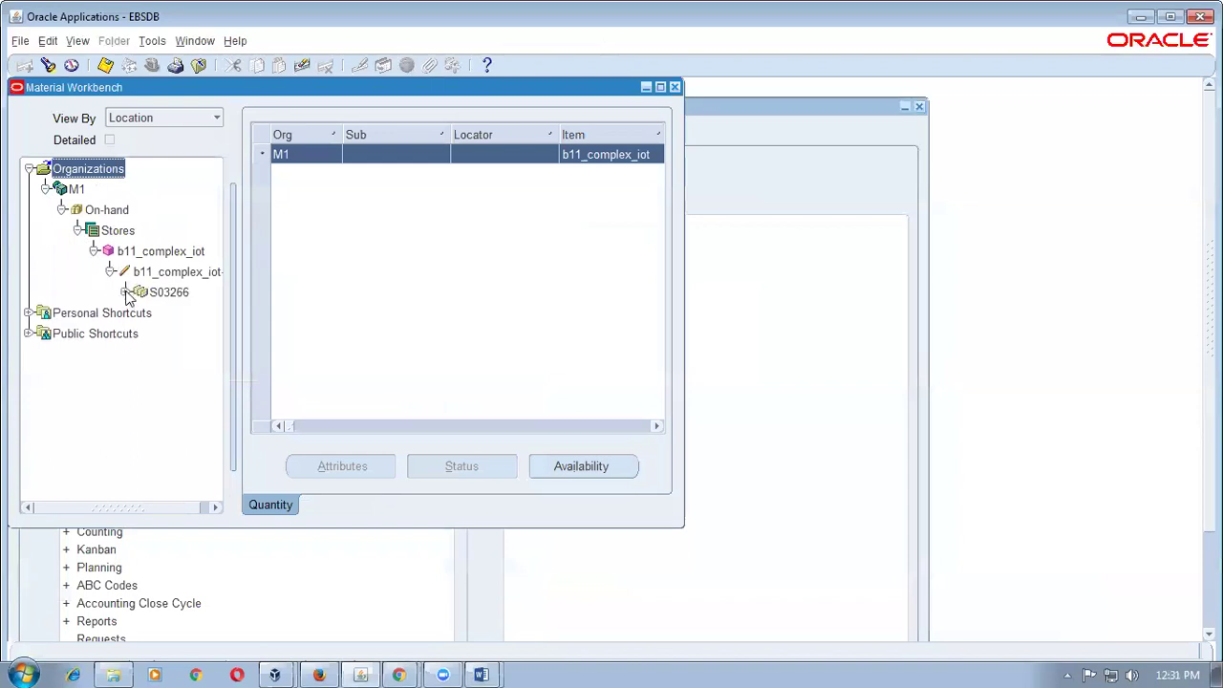
pyautogui.click(125, 292)
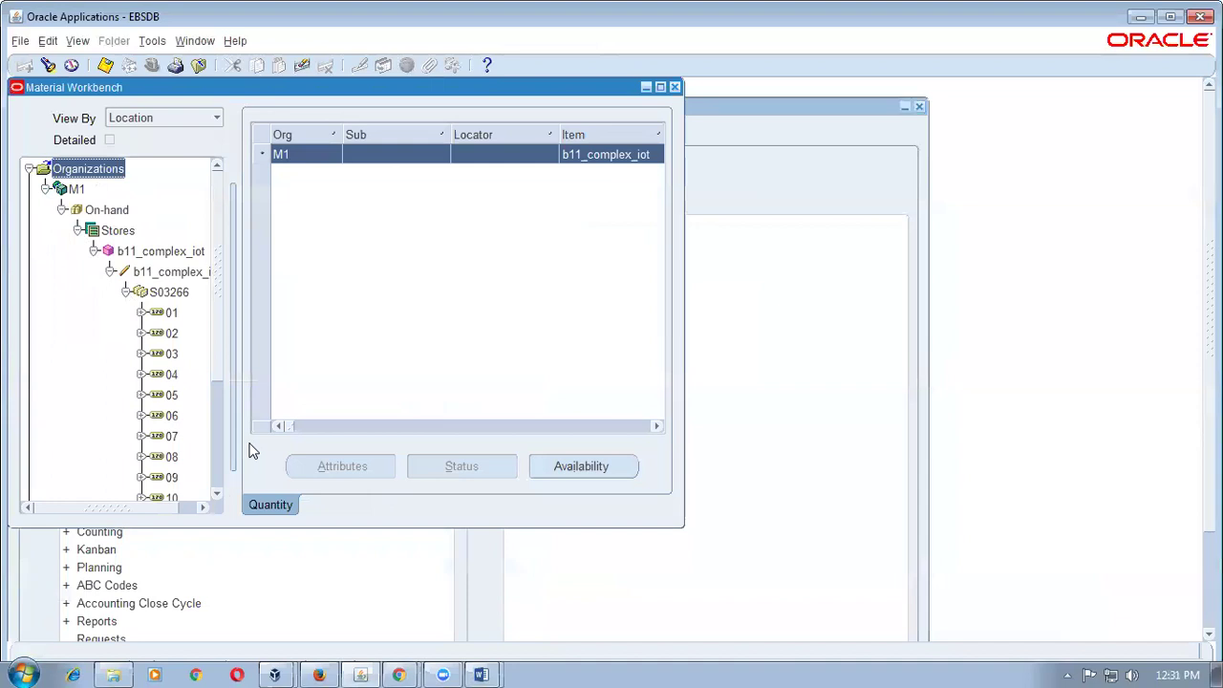
pyautogui.click(172, 509)
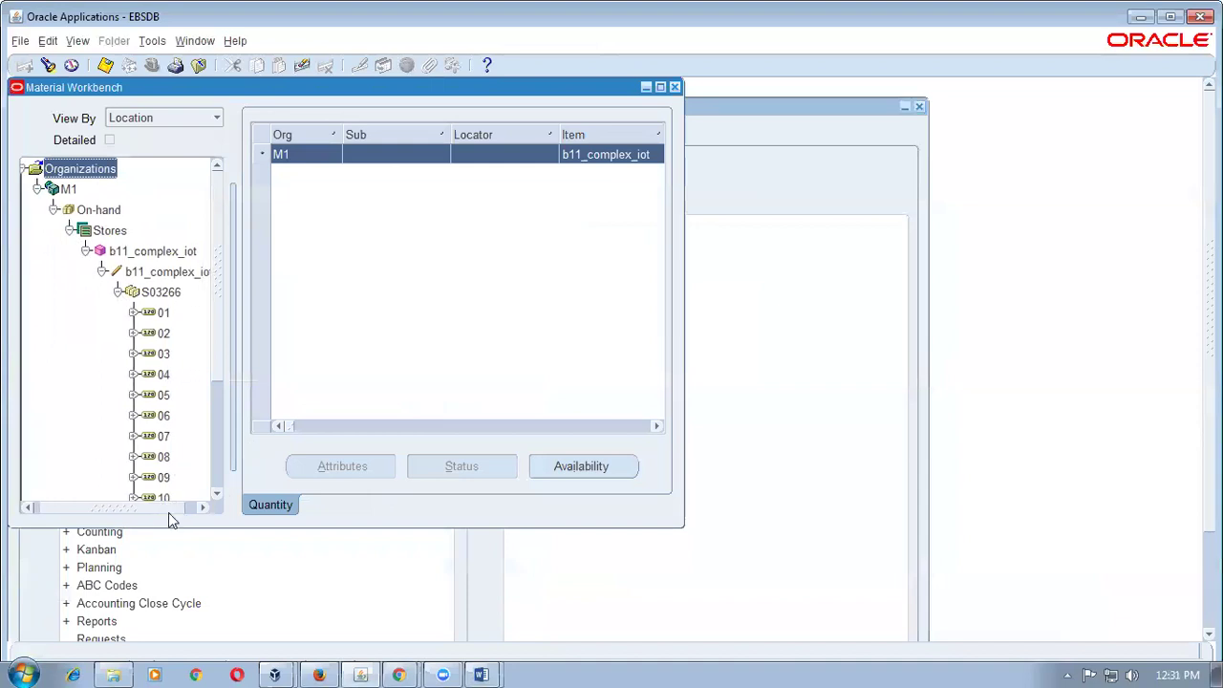
pyautogui.click(168, 512)
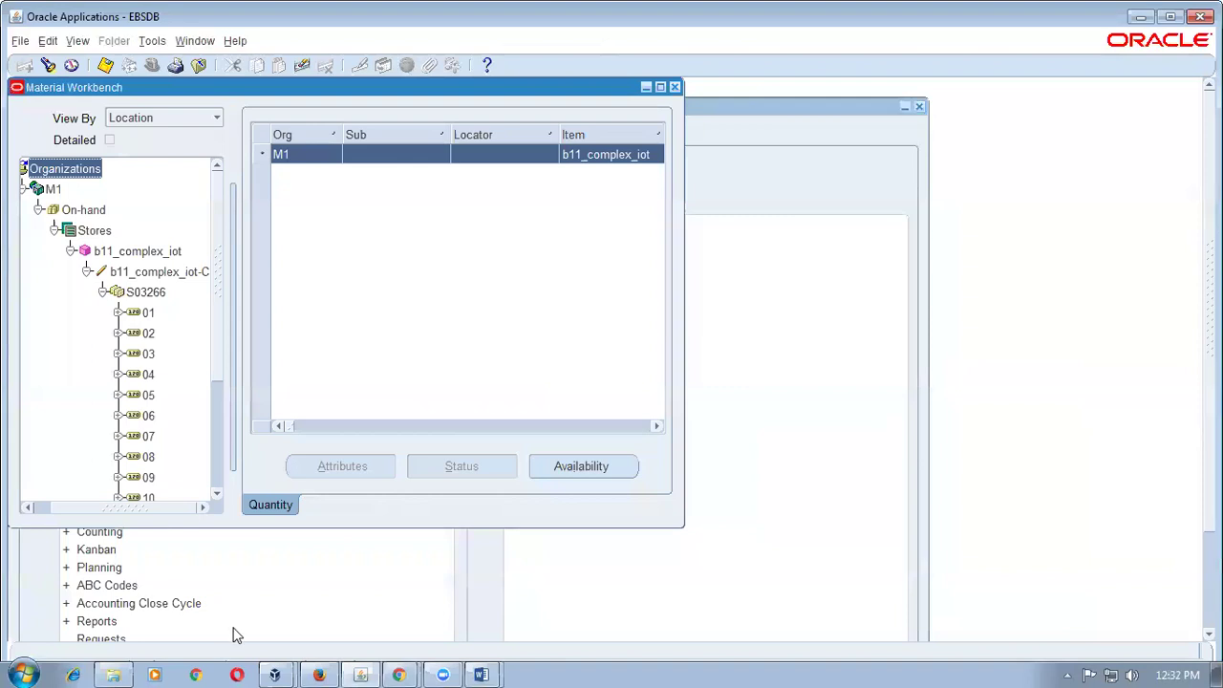
# - Switch to the inter_org_excercise document in Word and review the intransit transfer instructions in steps 11 to 19
pyautogui.click(481, 674)
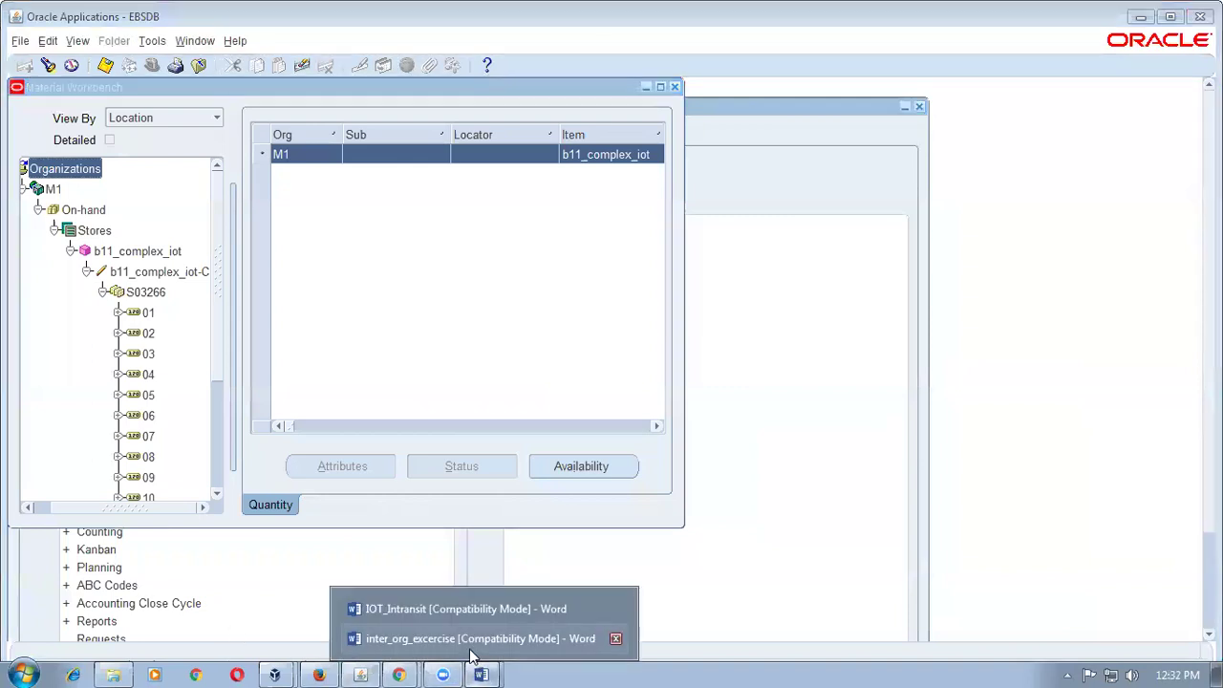
pyautogui.click(477, 638)
pyautogui.click(478, 497)
pyautogui.scroll(-2, 482, 499)
pyautogui.scroll(-1, 483, 499)
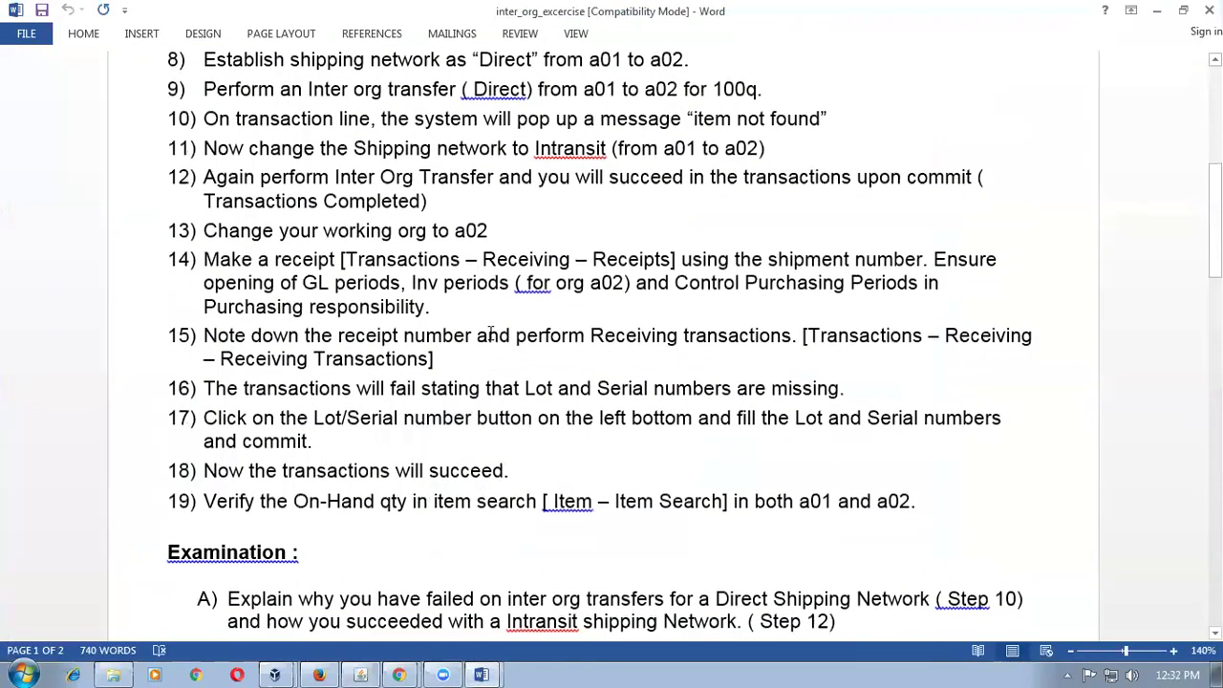
pyautogui.moveTo(348, 148); pyautogui.dragTo(377, 507)
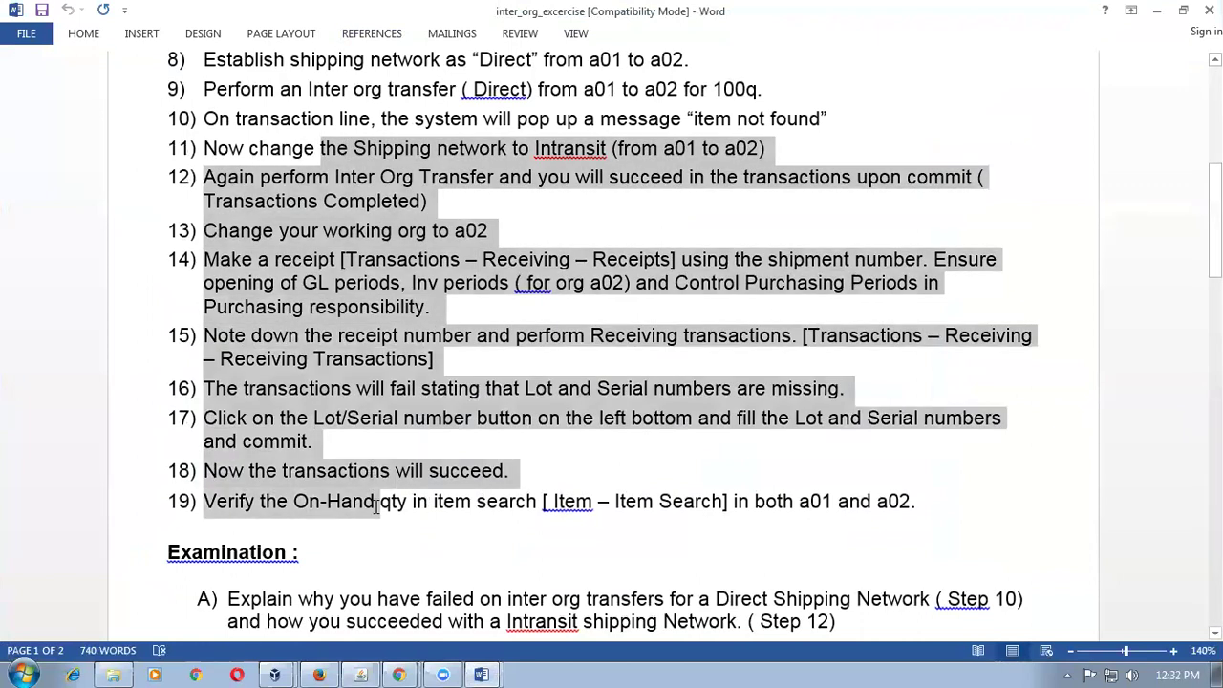
pyautogui.click(379, 597)
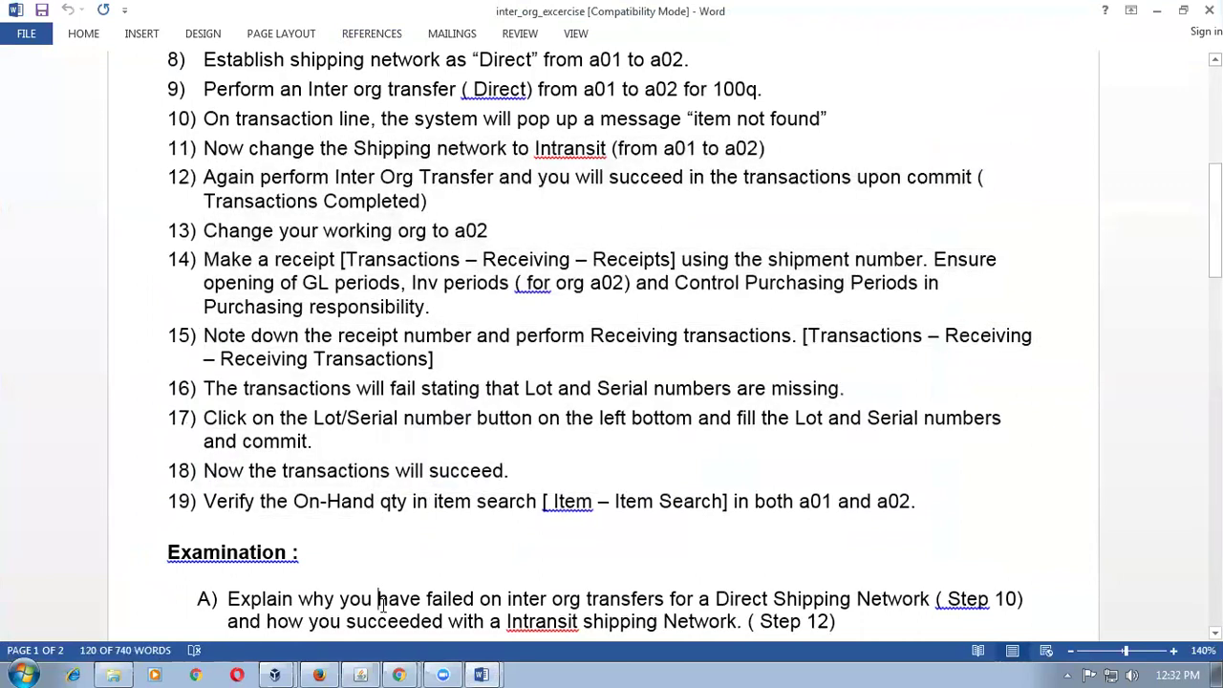
# - Read examination questions A and B about the Direct transfer failure and the receiving transactions error
pyautogui.scroll(-2, 380, 602)
pyautogui.scroll(-1, 383, 608)
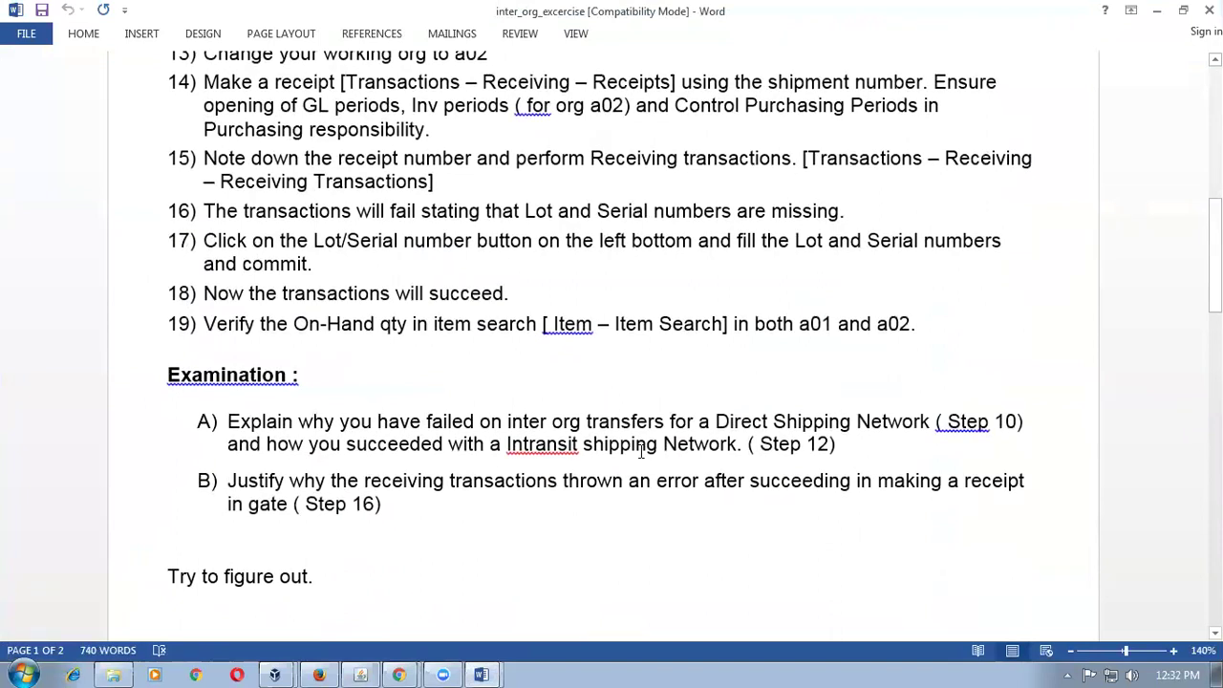
pyautogui.moveTo(705, 429); pyautogui.dragTo(809, 431)
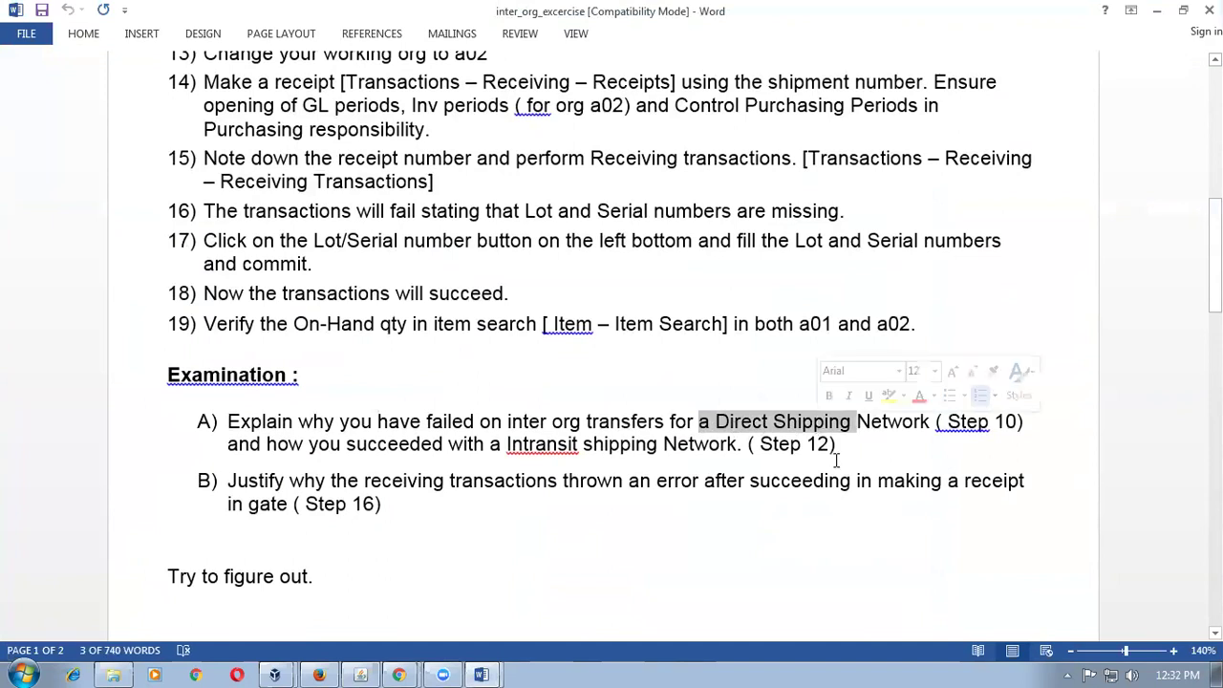
pyautogui.click(315, 487)
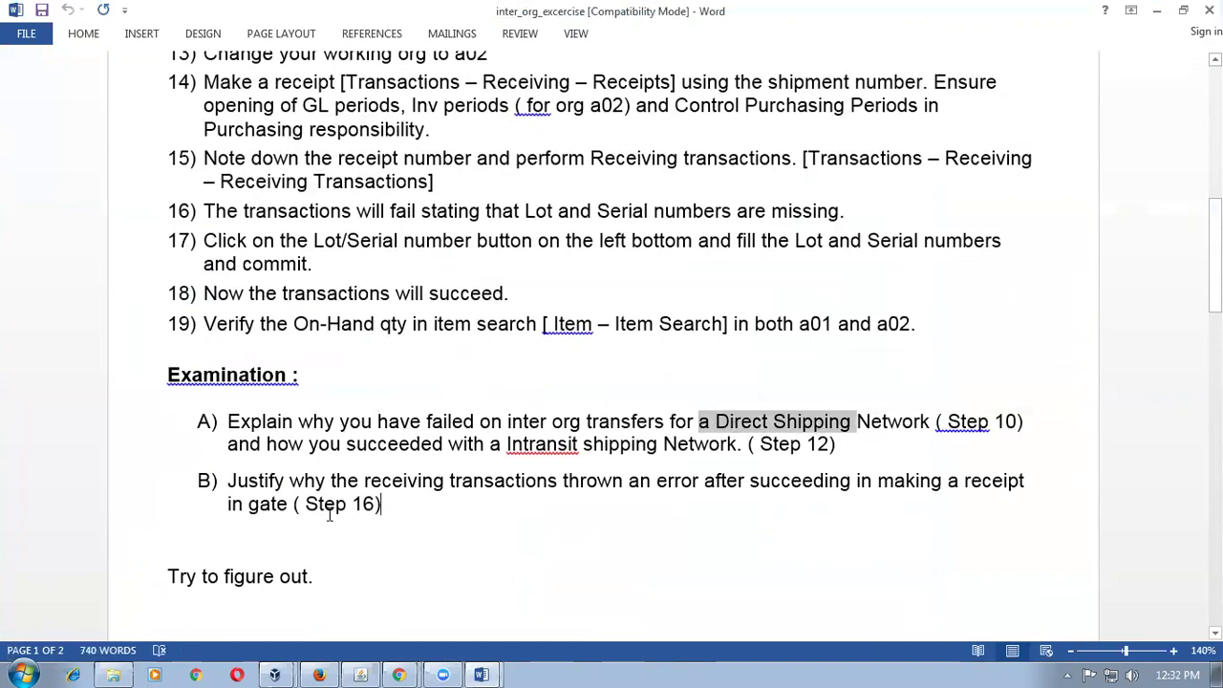
pyautogui.moveTo(443, 486); pyautogui.dragTo(593, 480)
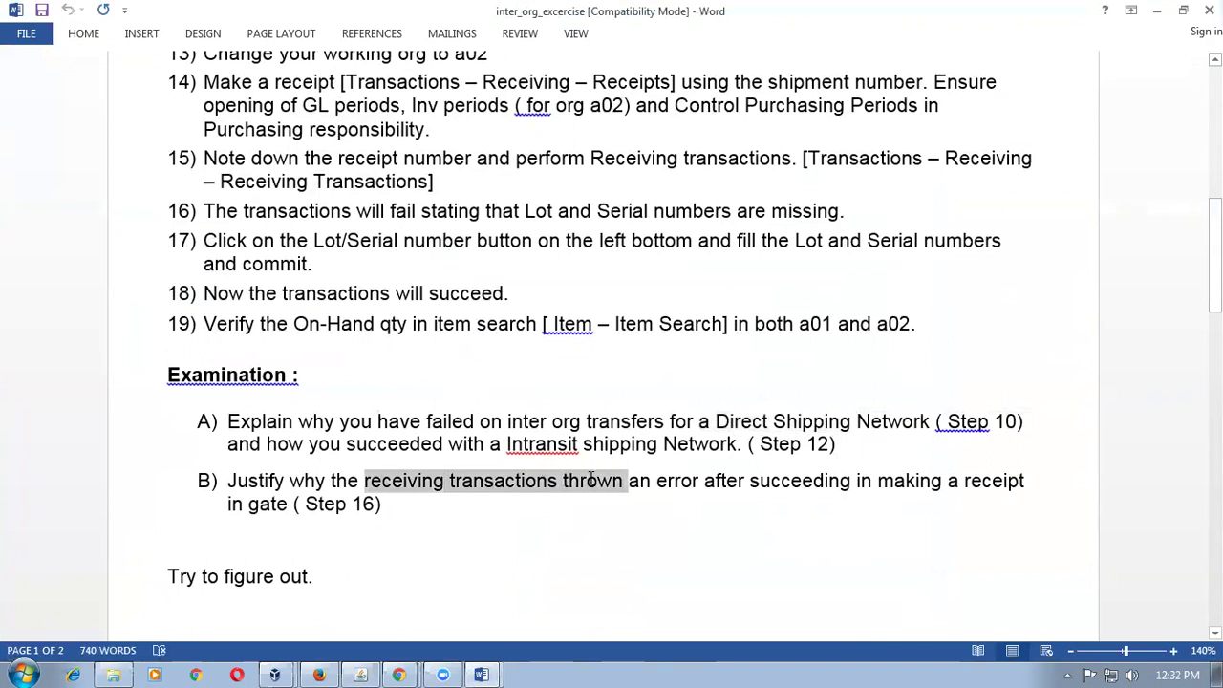
pyautogui.click(782, 481)
pyautogui.moveTo(366, 489); pyautogui.dragTo(494, 490)
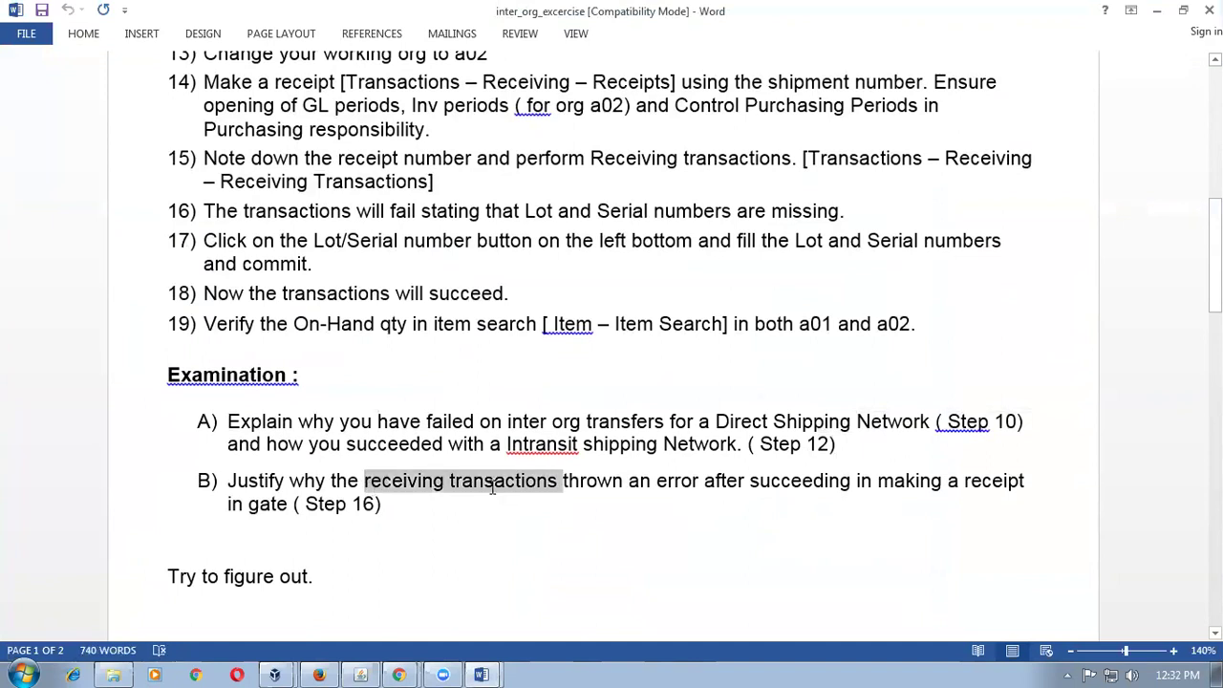
pyautogui.moveTo(295, 422); pyautogui.dragTo(308, 497)
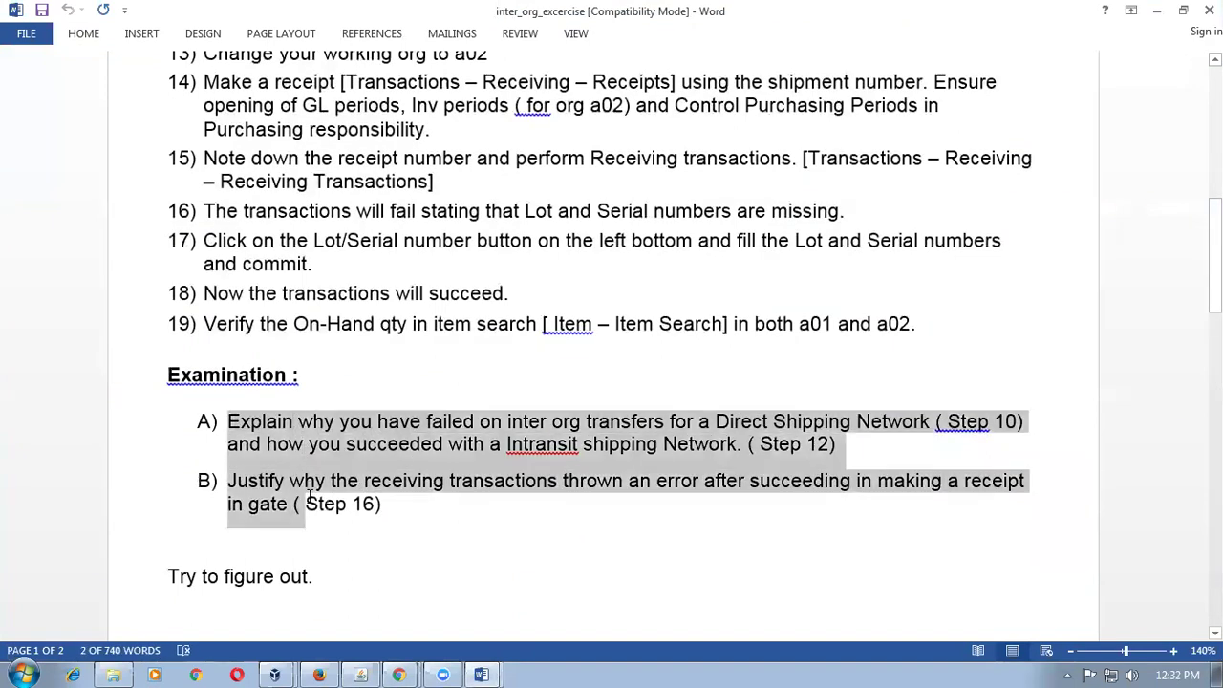
pyautogui.click(368, 557)
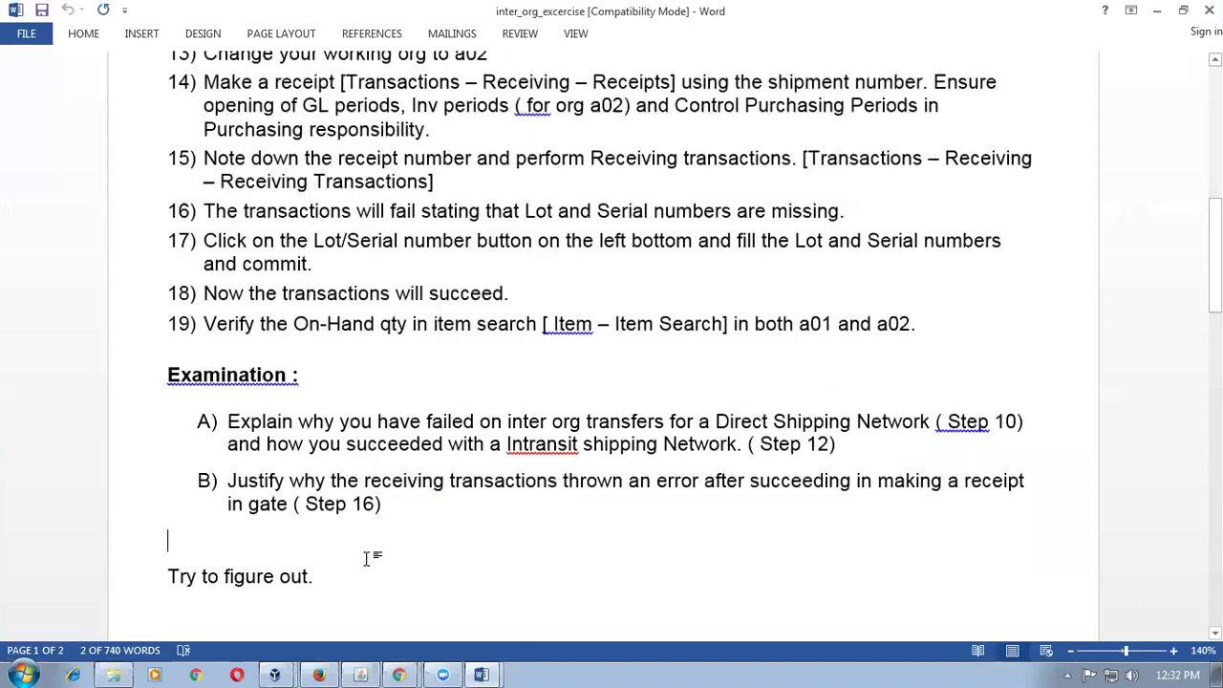
# - Go to answer A in the document and examine its table of source and destination item controls
pyautogui.scroll(-2, 367, 557)
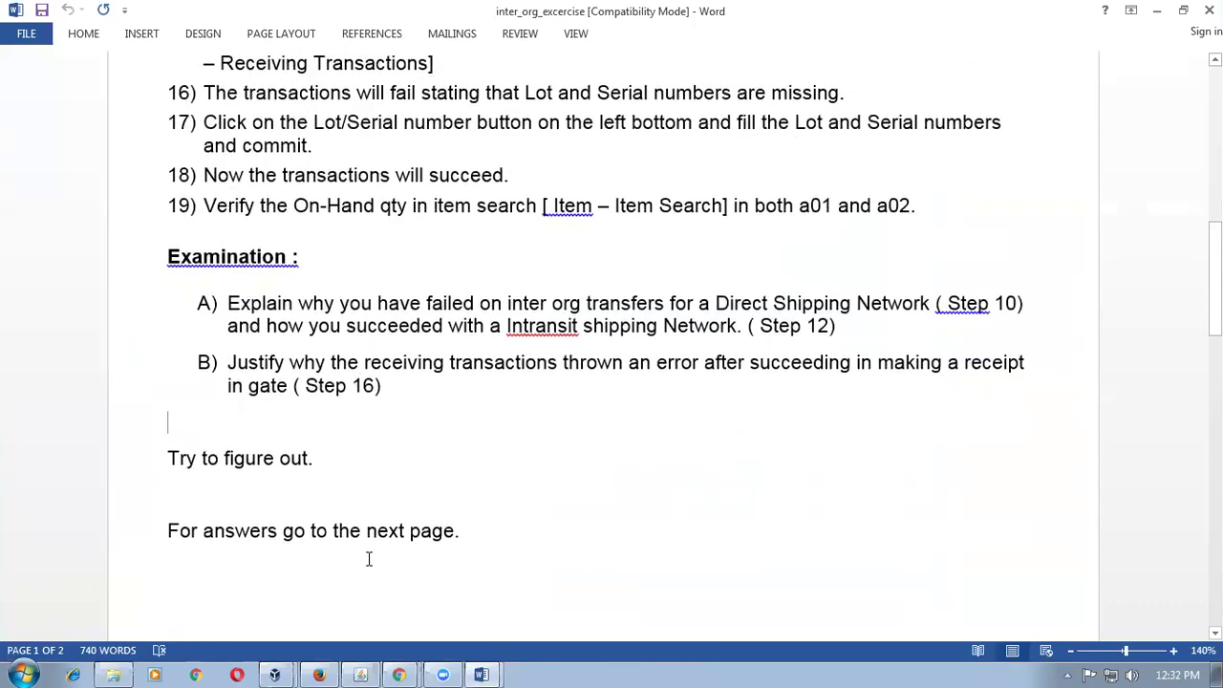
pyautogui.scroll(-8, 369, 559)
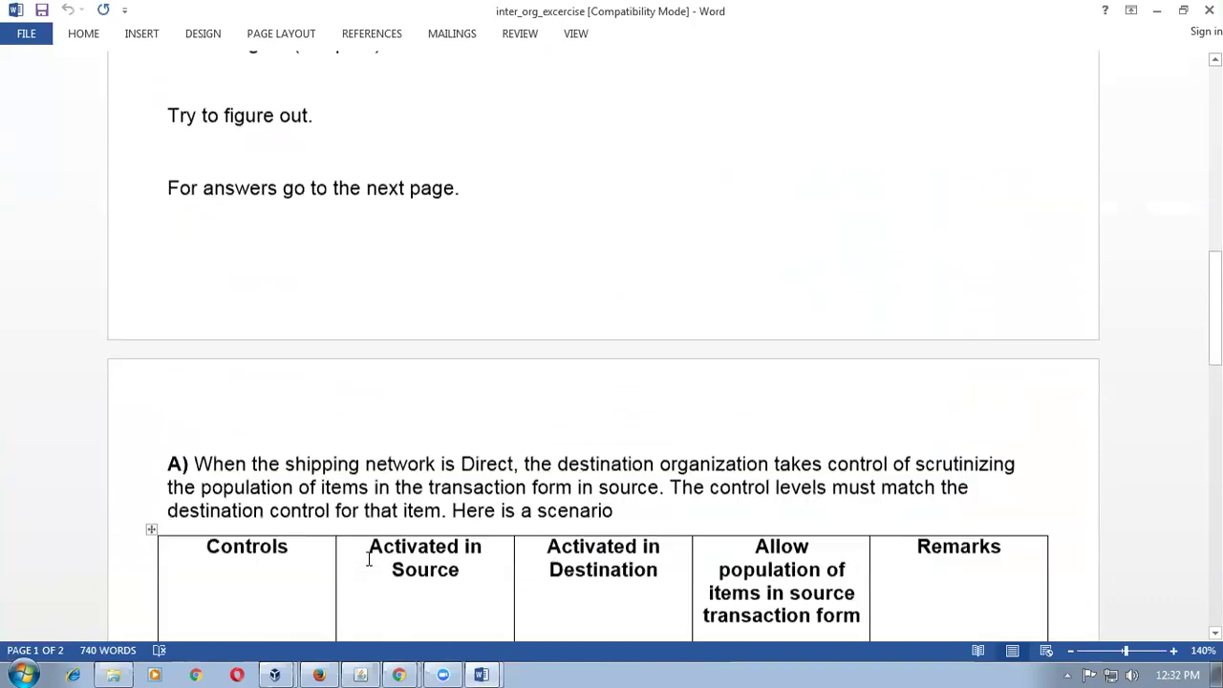
pyautogui.scroll(-3, 369, 559)
pyautogui.scroll(1, 368, 557)
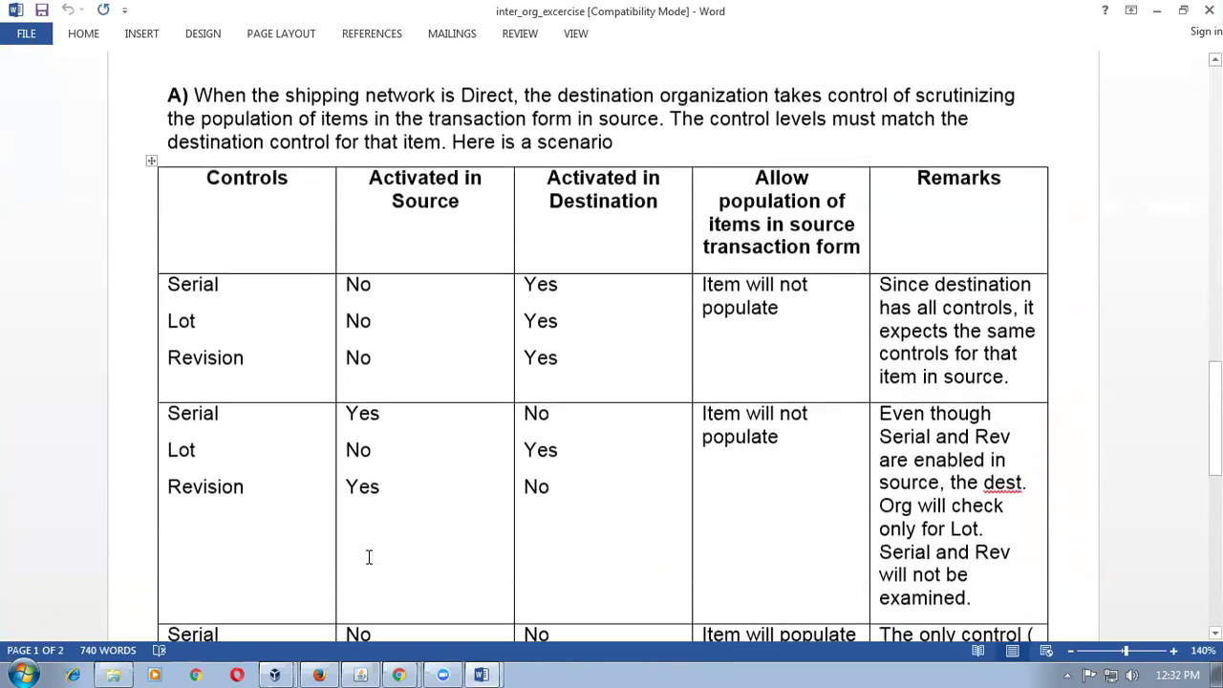
pyautogui.scroll(1, 369, 557)
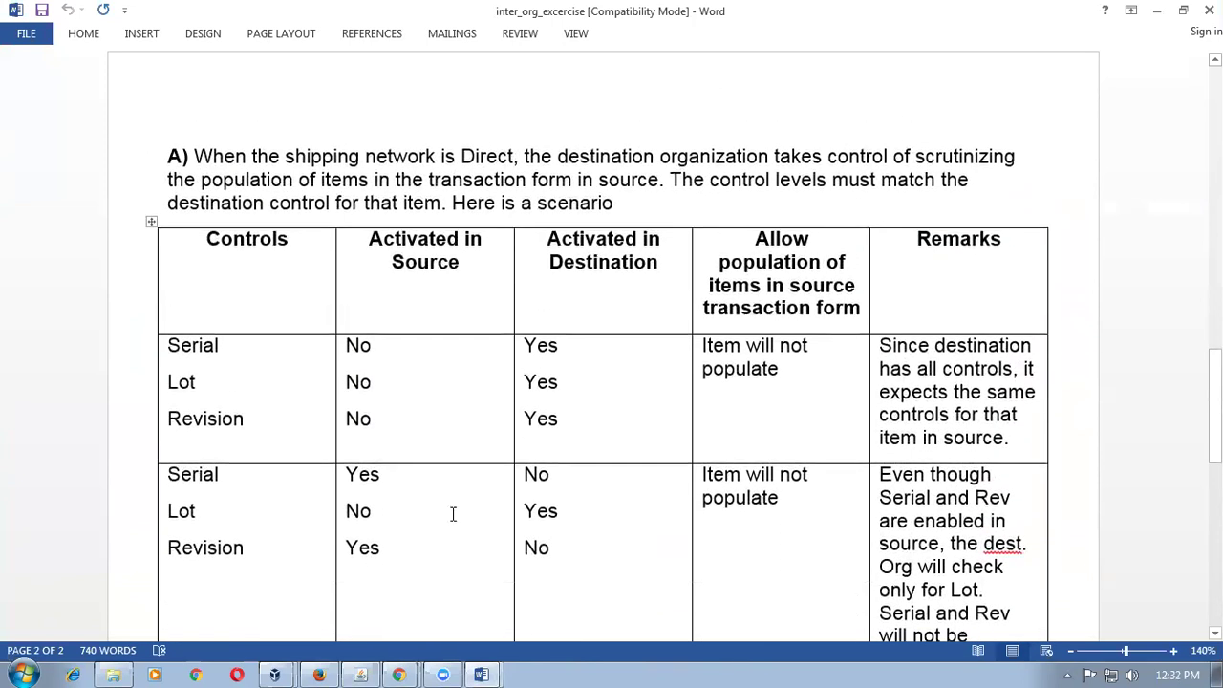
# - Examine the table's source and destination columns and the first scenario, where serial, lot and revision are activated only in the destination
pyautogui.tripleClick(412, 253)
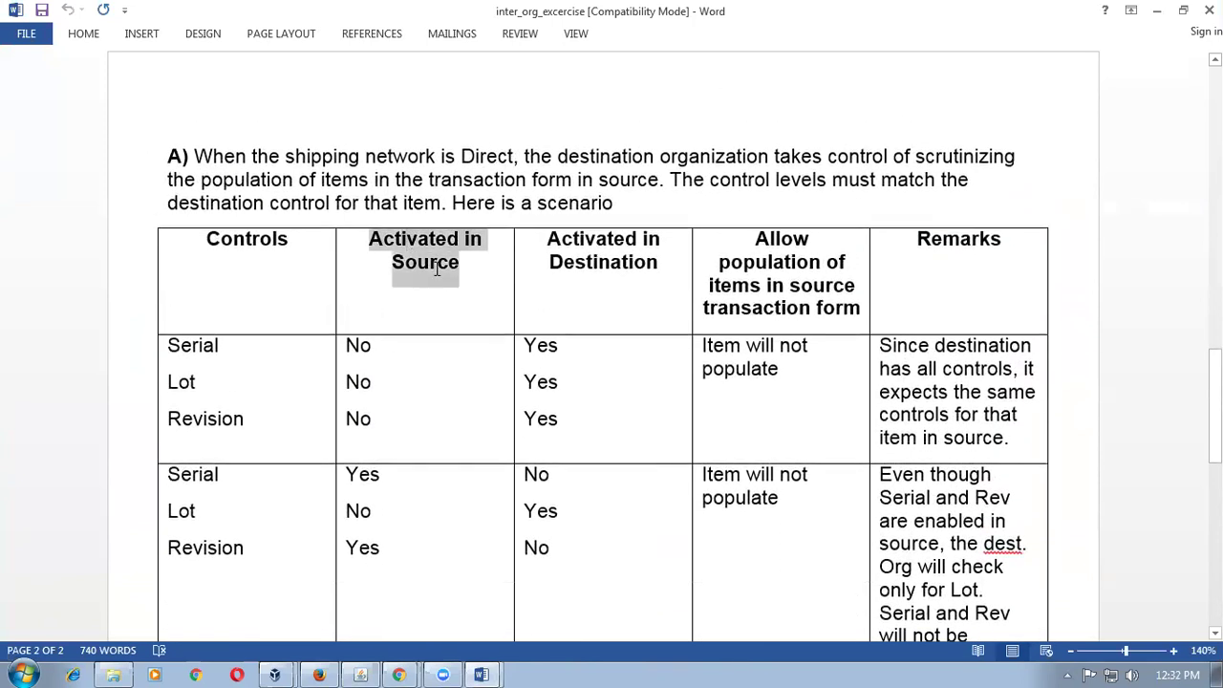
pyautogui.tripleClick(605, 258)
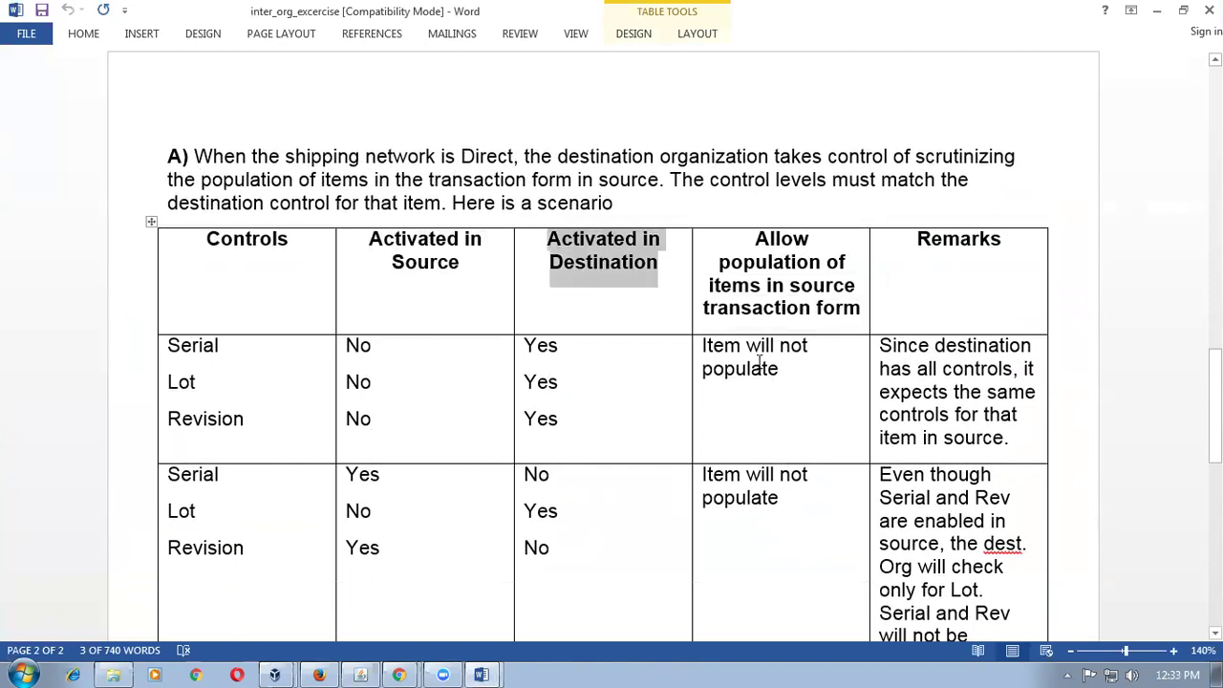
pyautogui.moveTo(714, 346); pyautogui.dragTo(752, 368)
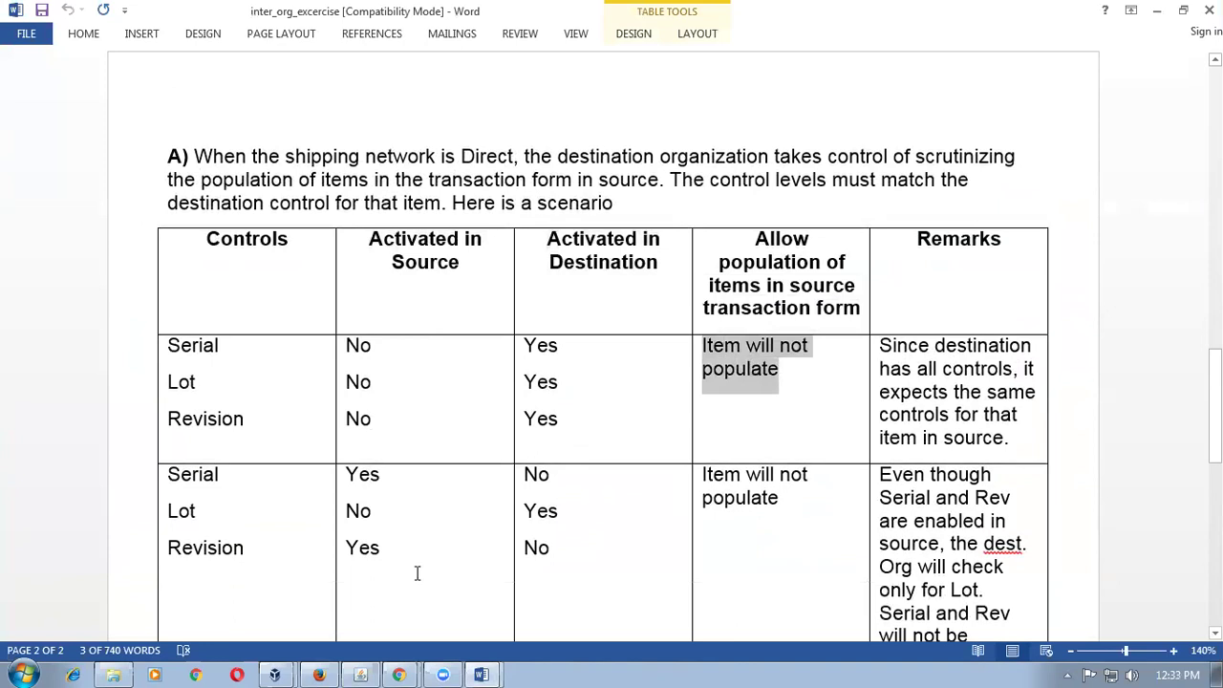
# - Compare the source and destination controls in the table's second scenario against the matching rule stated in answer A
pyautogui.moveTo(388, 472); pyautogui.dragTo(398, 540)
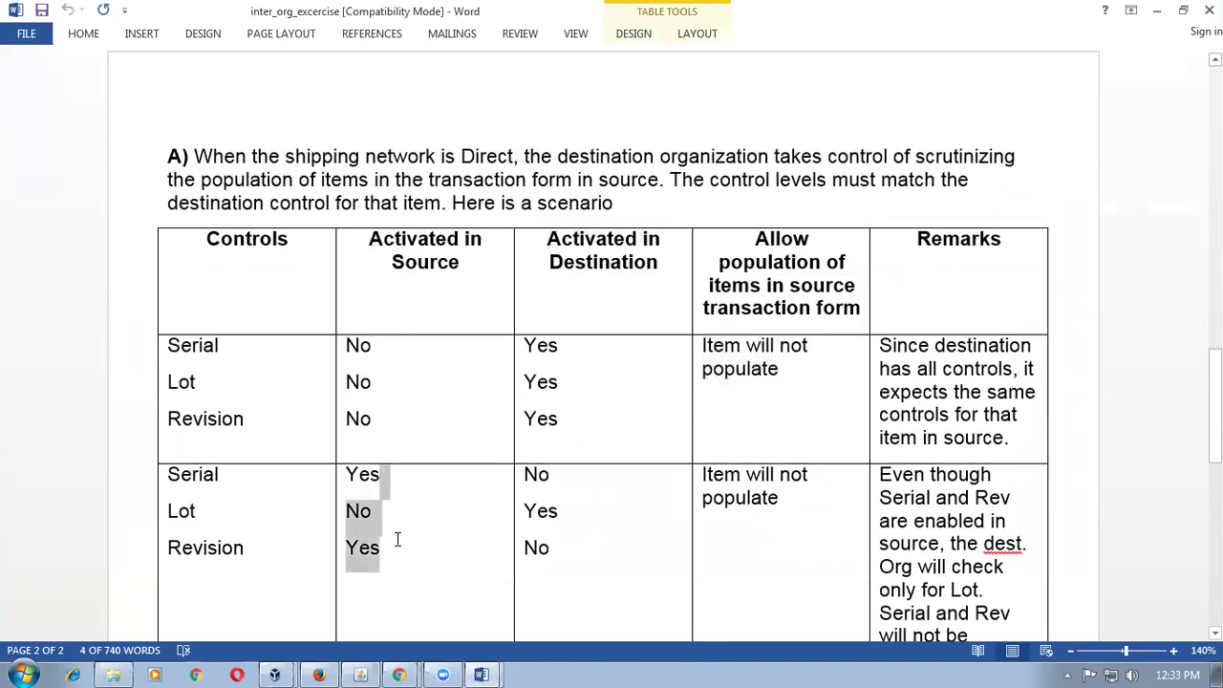
pyautogui.click(602, 559)
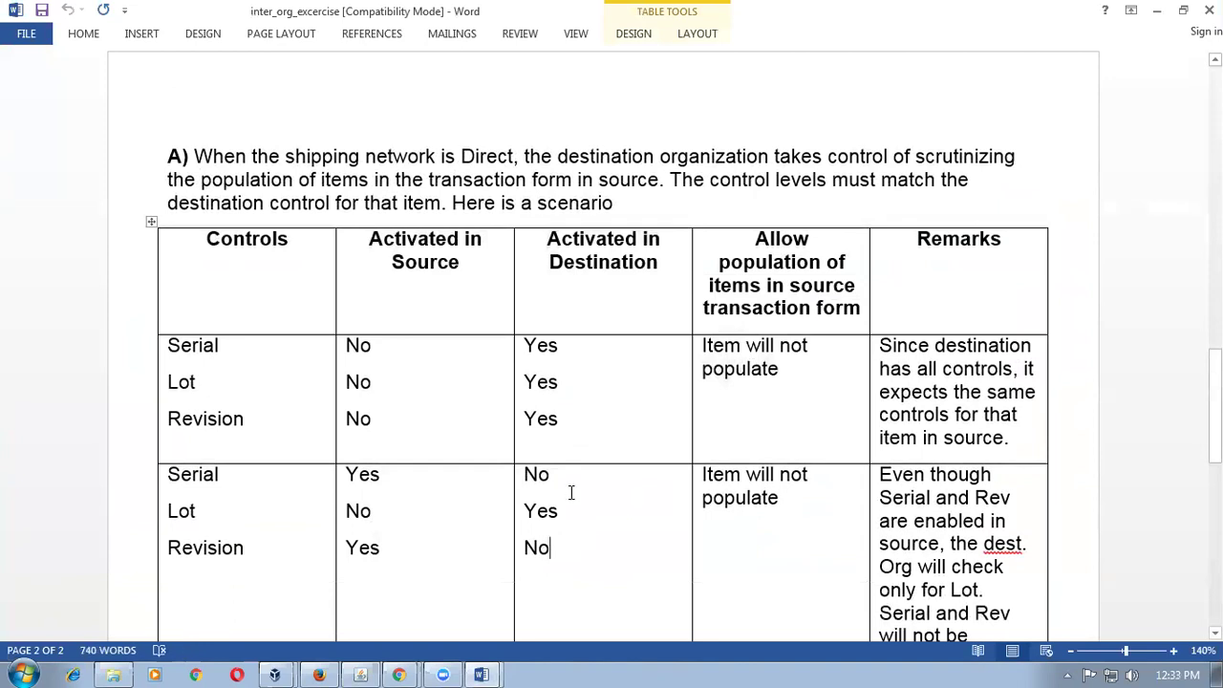
pyautogui.moveTo(565, 469); pyautogui.dragTo(570, 526)
pyautogui.click(752, 497)
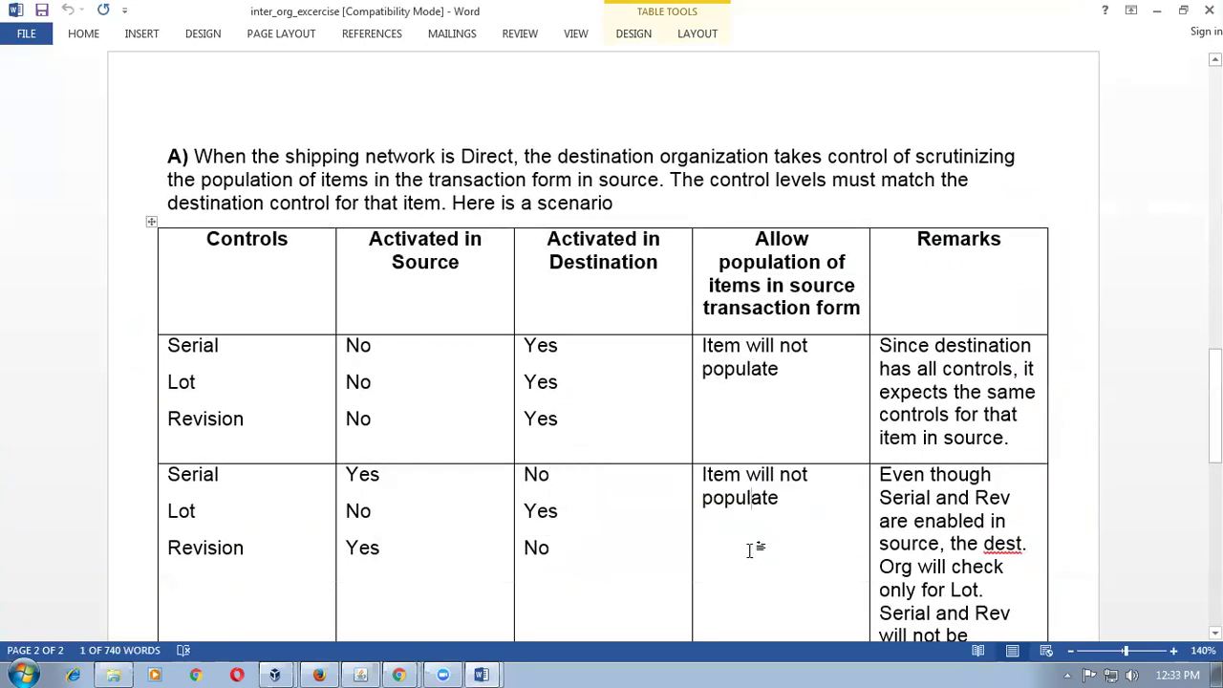
pyautogui.moveTo(566, 513); pyautogui.dragTo(527, 511)
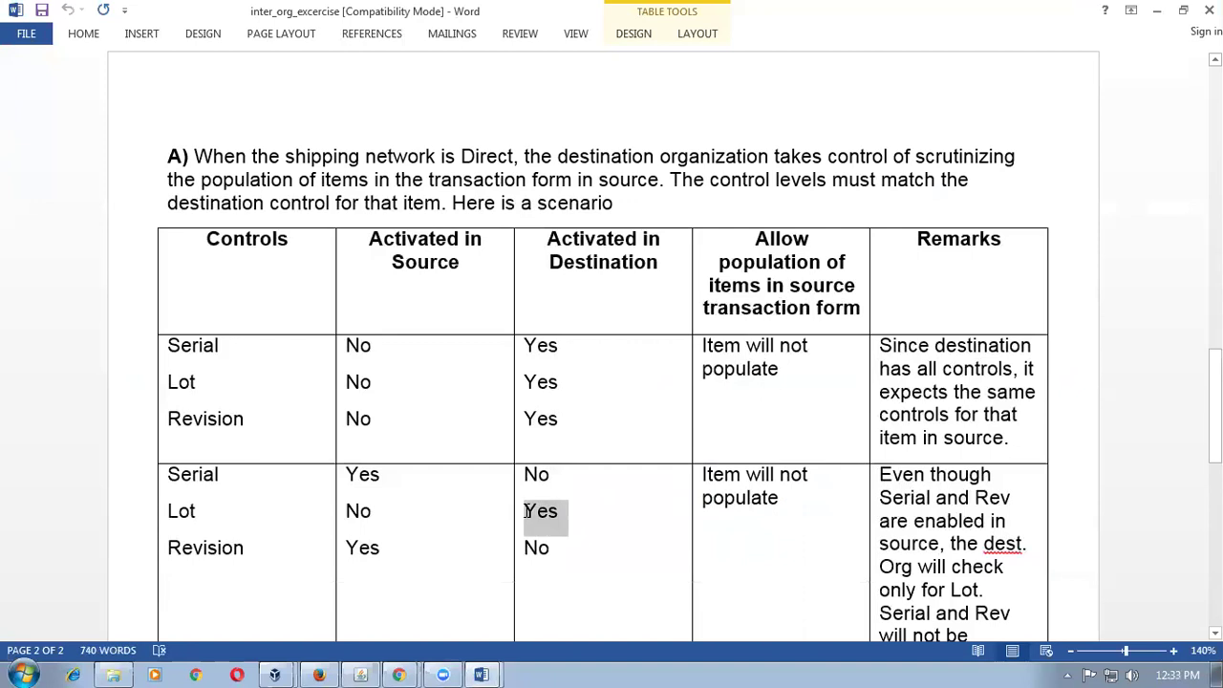
pyautogui.click(541, 549)
pyautogui.doubleClick(533, 551)
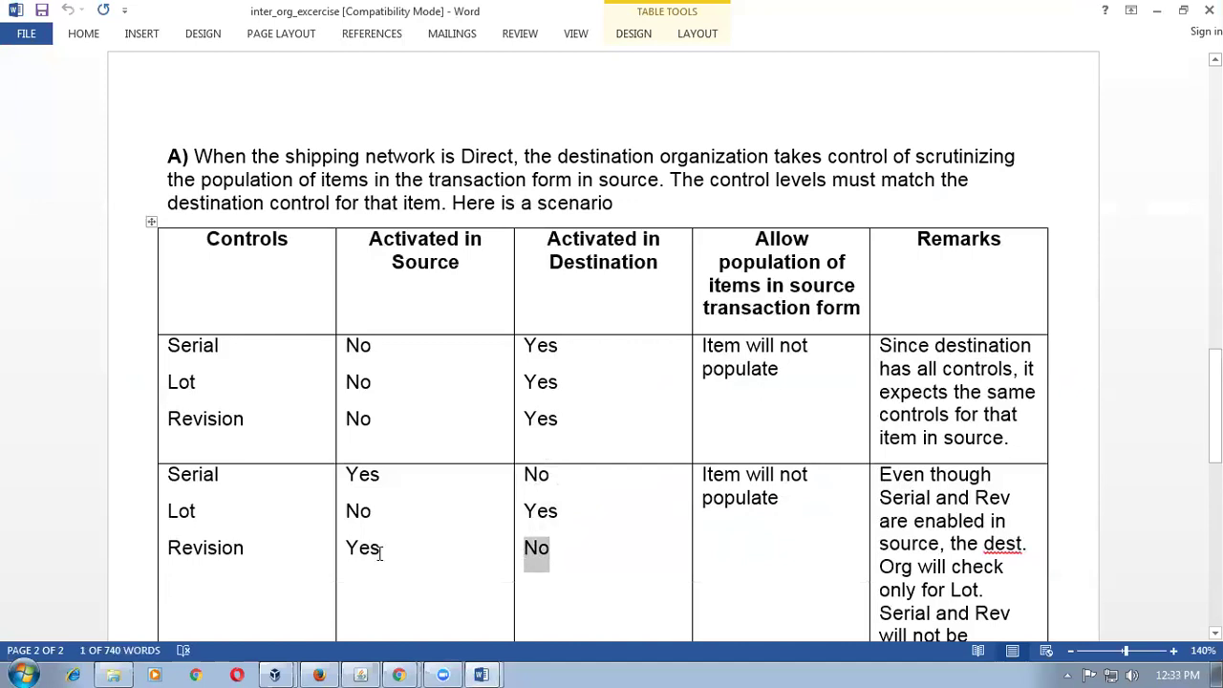
pyautogui.doubleClick(541, 513)
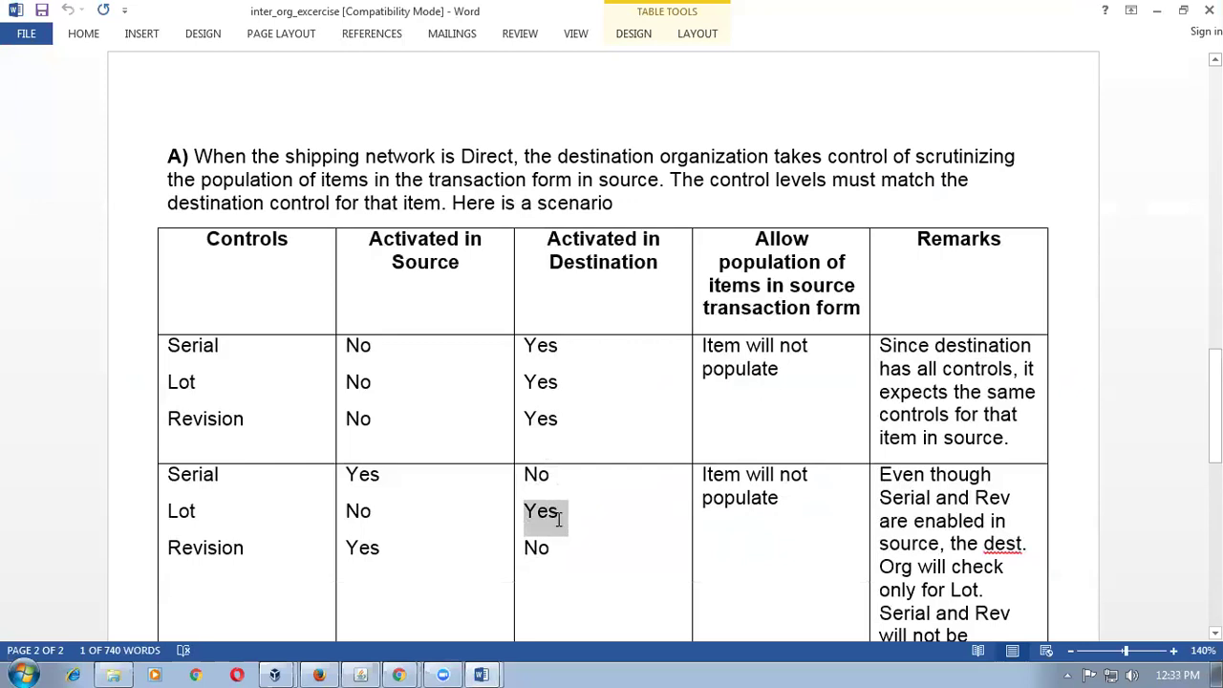
pyautogui.click(377, 517)
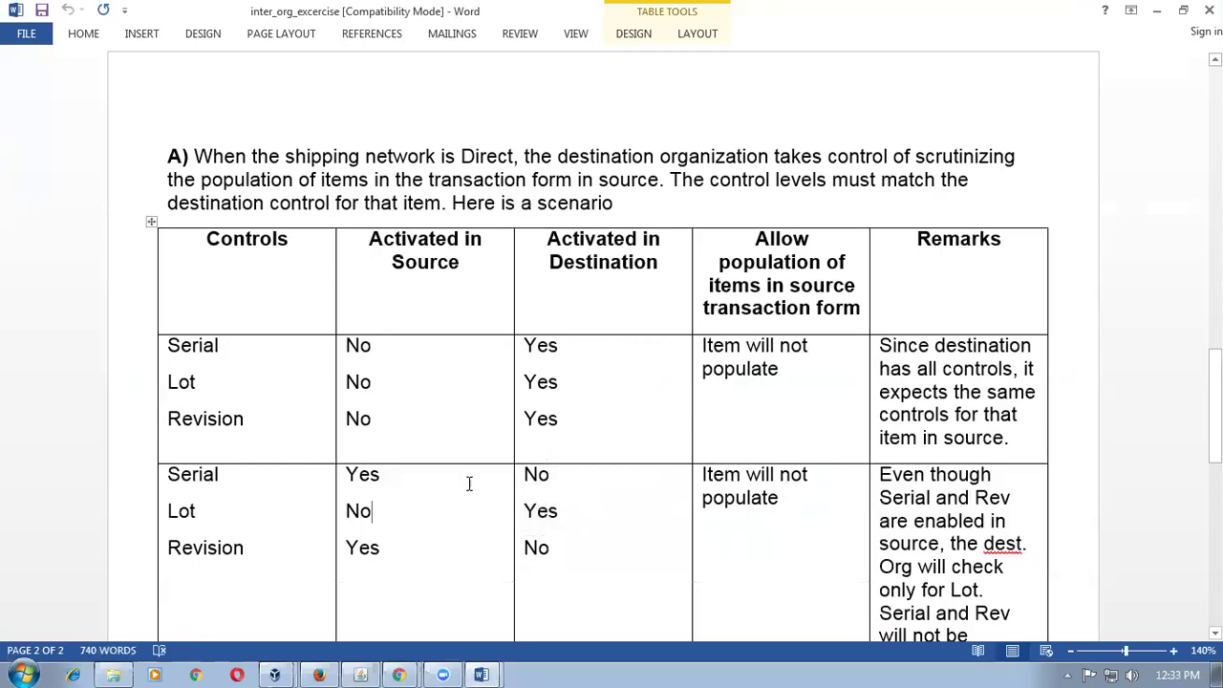
pyautogui.moveTo(447, 156); pyautogui.dragTo(481, 204)
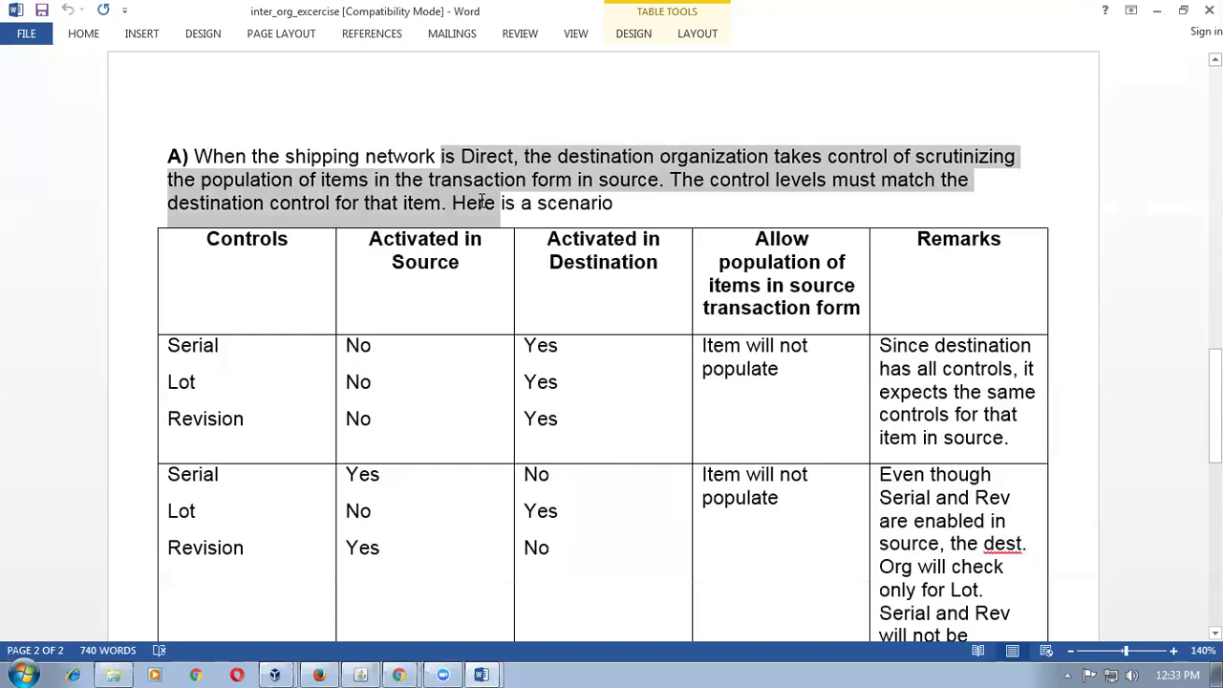
pyautogui.click(584, 513)
# - Examine the table's third scenario, comparing its revision controls with the population result and the remark
pyautogui.scroll(-5, 587, 516)
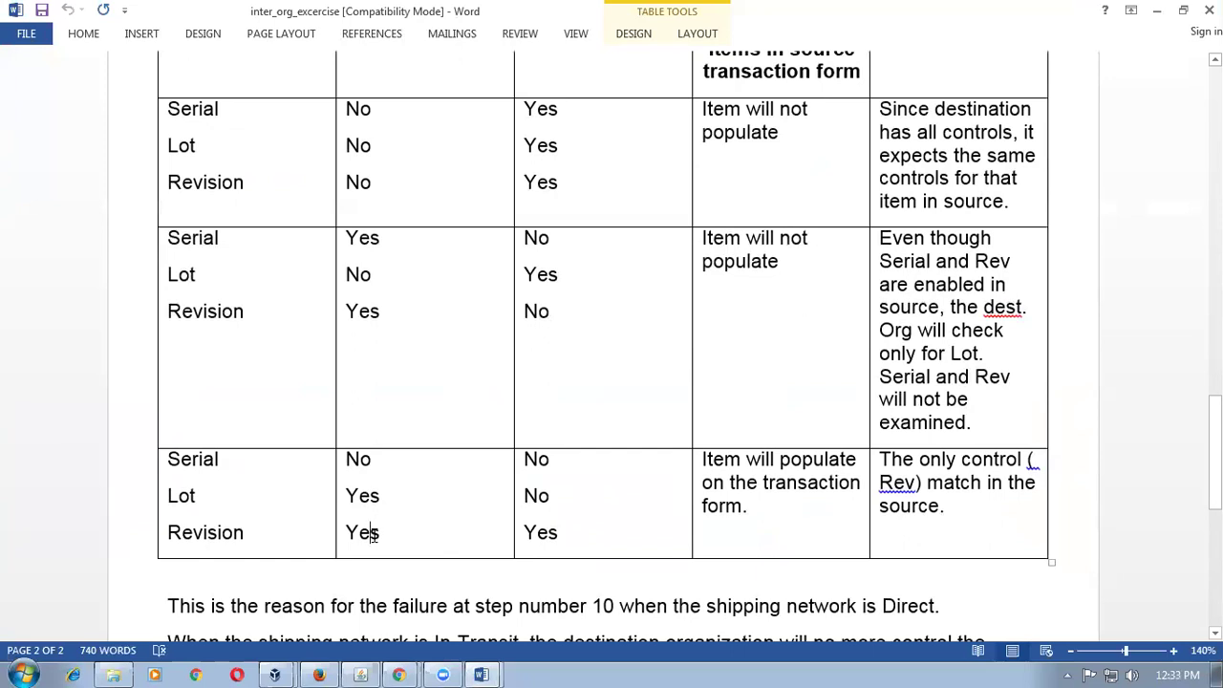
pyautogui.moveTo(525, 534); pyautogui.dragTo(558, 537)
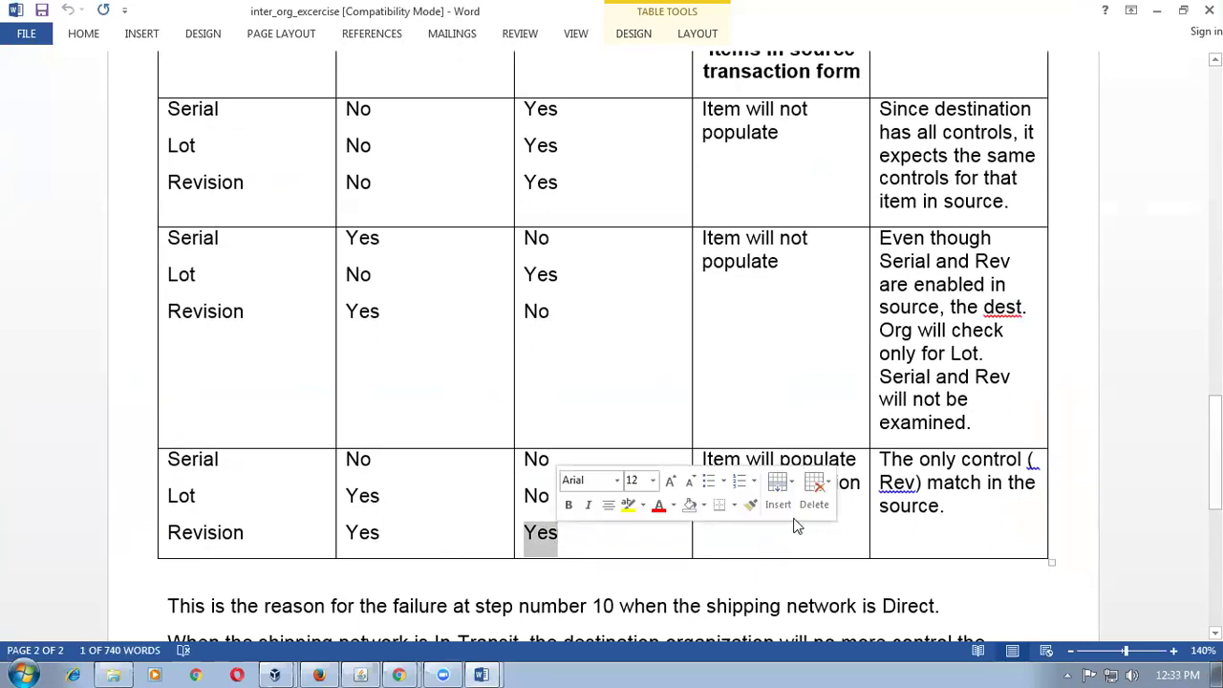
pyautogui.click(776, 541)
pyautogui.moveTo(743, 468); pyautogui.dragTo(903, 534)
pyautogui.click(944, 506)
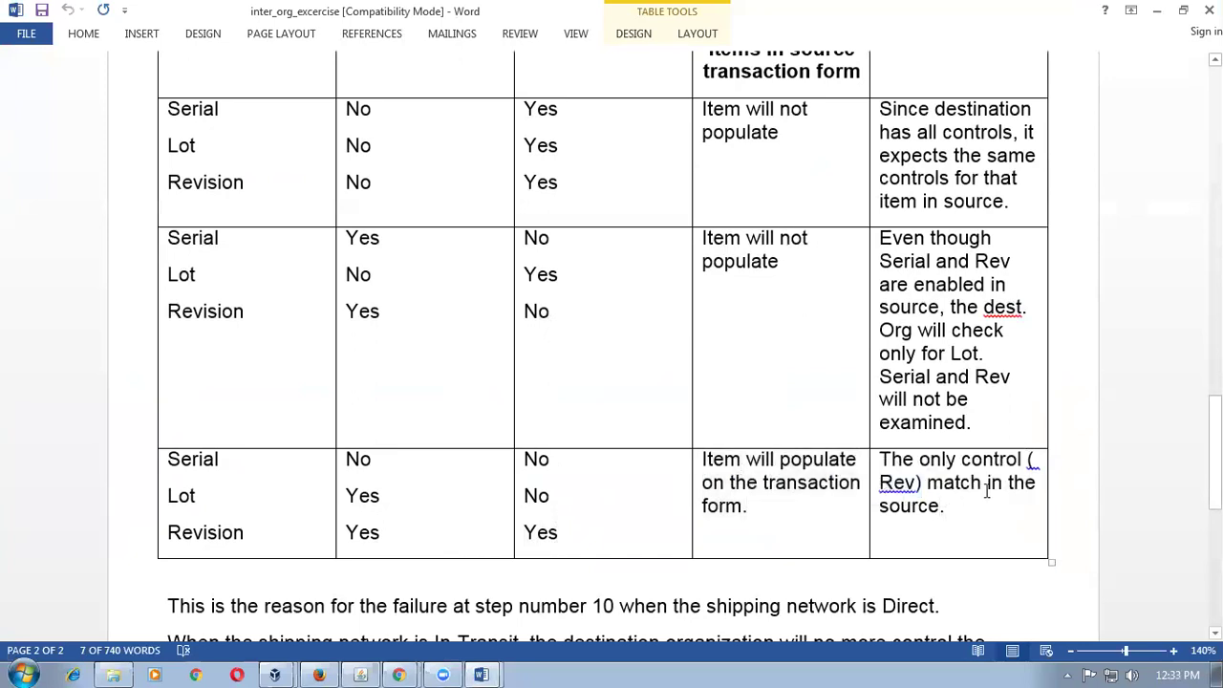
pyautogui.tripleClick(949, 505)
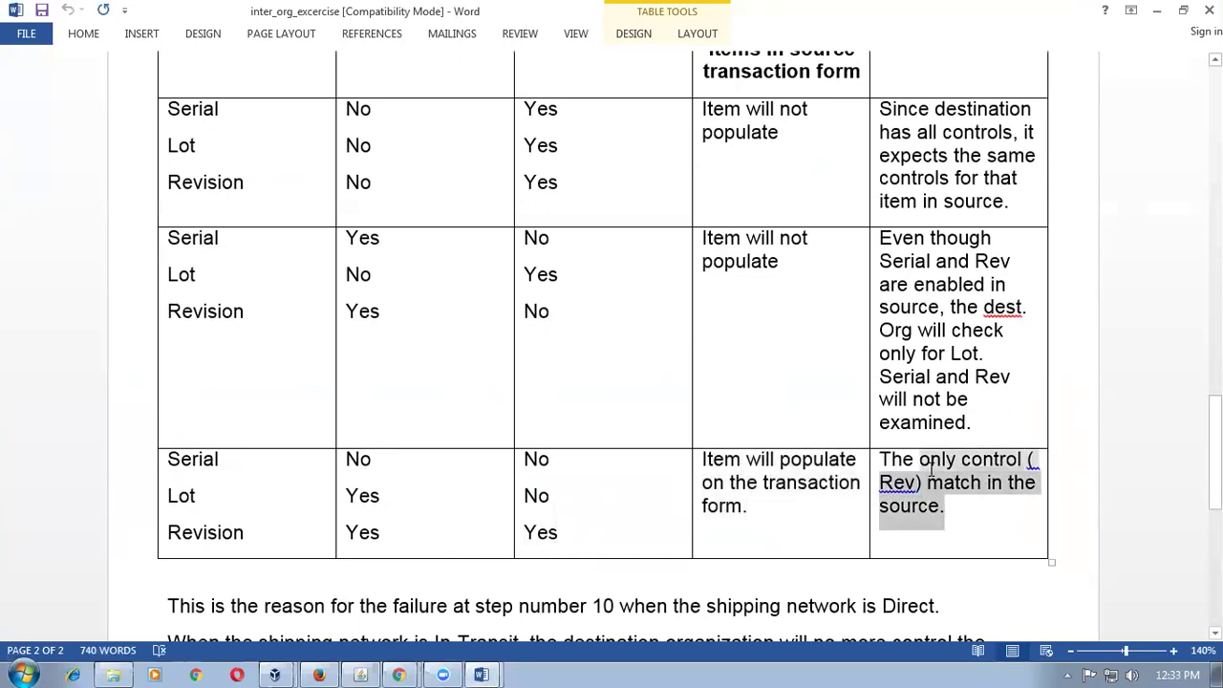
pyautogui.click(787, 504)
# - Read the paragraphs below the table on the step 10 Direct failure and on control checks for In-Transit networks
pyautogui.scroll(-3, 787, 504)
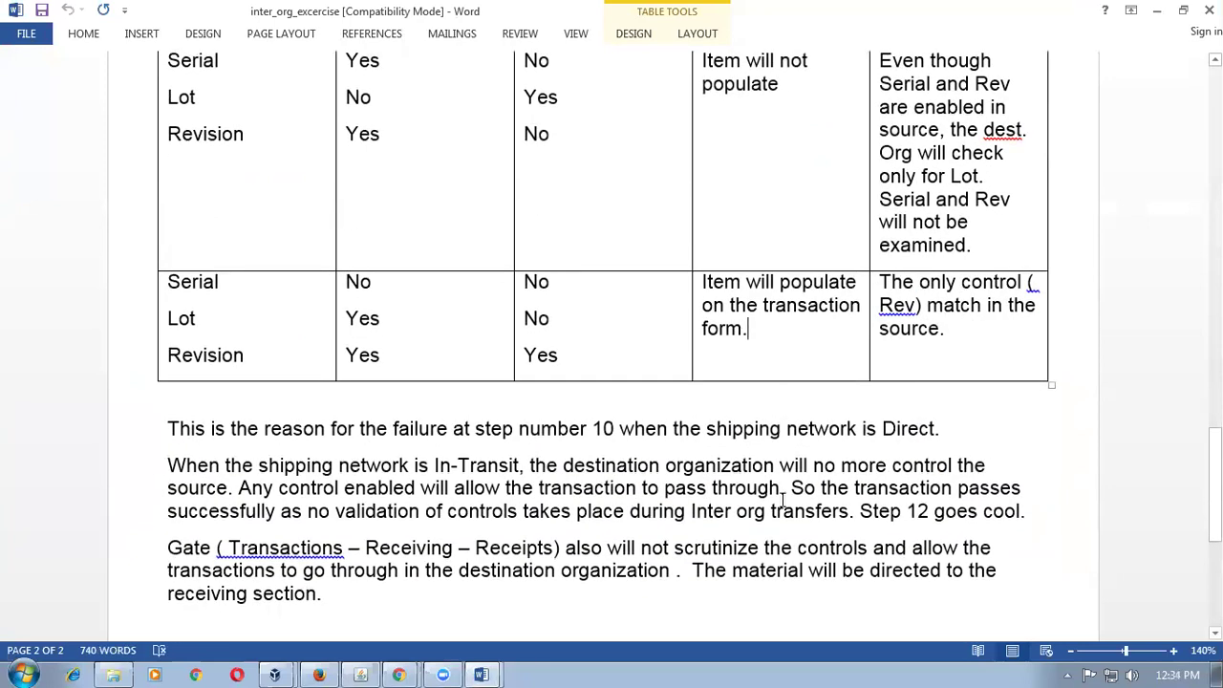
pyautogui.click(109, 329)
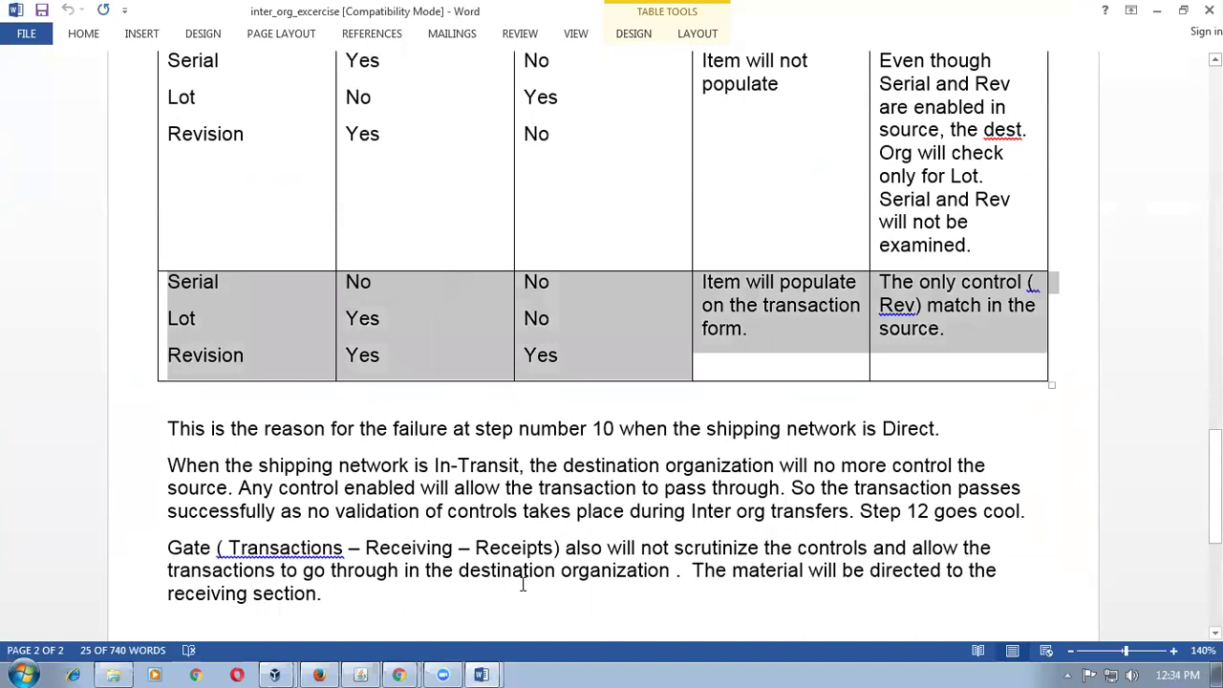
pyautogui.scroll(-6, 523, 584)
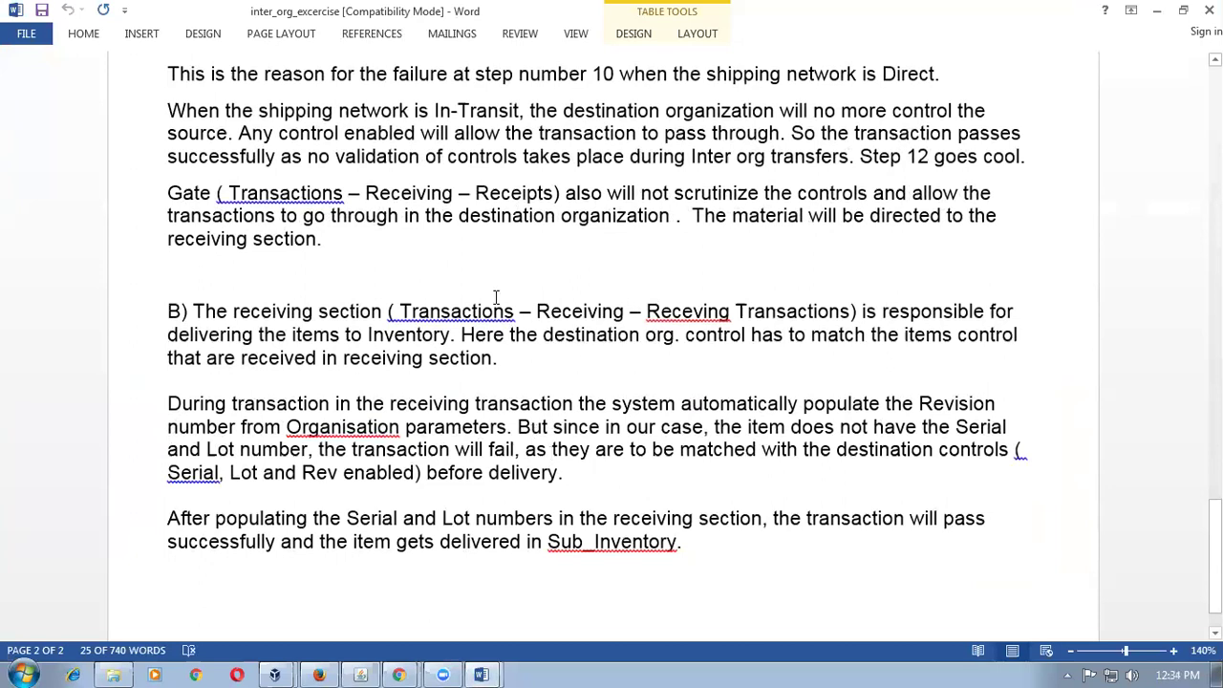
# - Read answer B on how receiving transactions match the destination's serial, lot and revision controls before delivery
pyautogui.moveTo(401, 312); pyautogui.dragTo(813, 322)
pyautogui.click(765, 388)
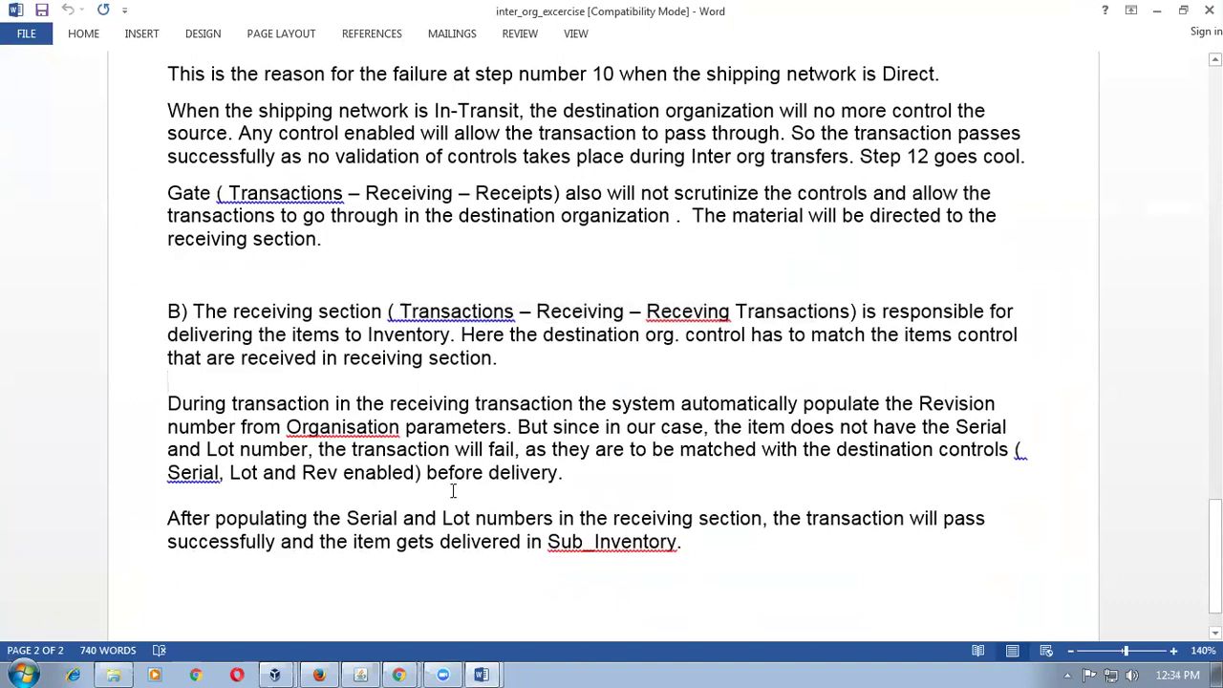
pyautogui.moveTo(346, 311); pyautogui.dragTo(492, 554)
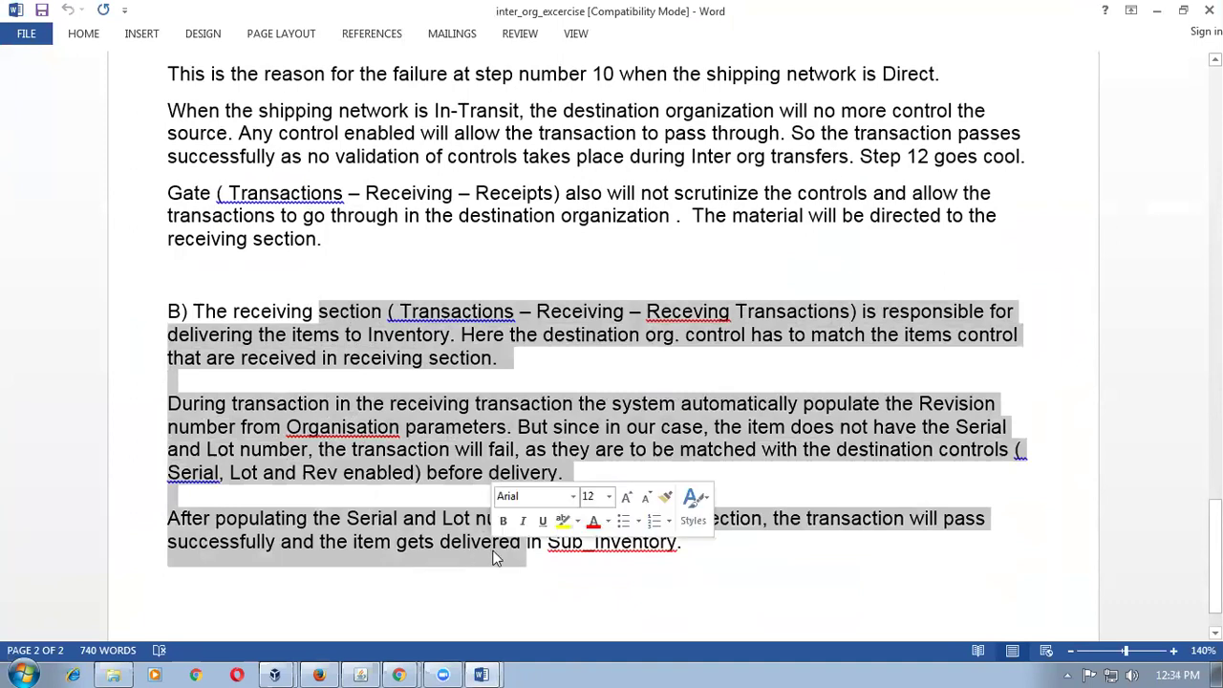
pyautogui.click(459, 600)
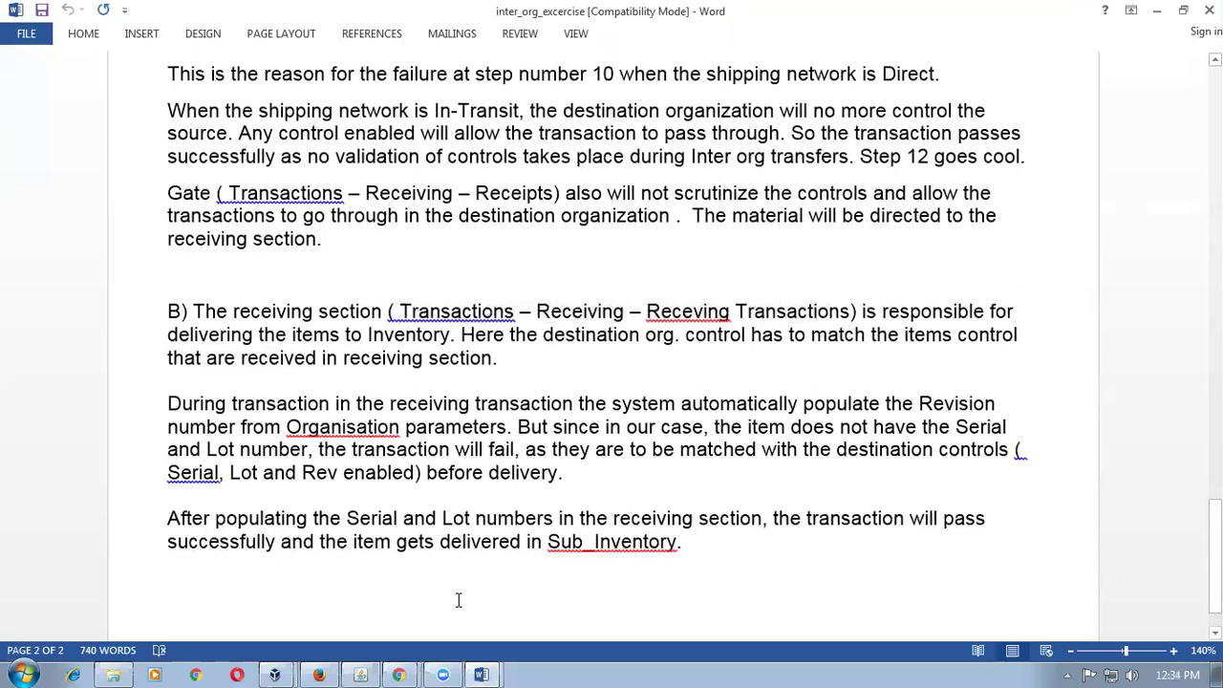
pyautogui.scroll(3, 459, 600)
pyautogui.scroll(3, 459, 600)
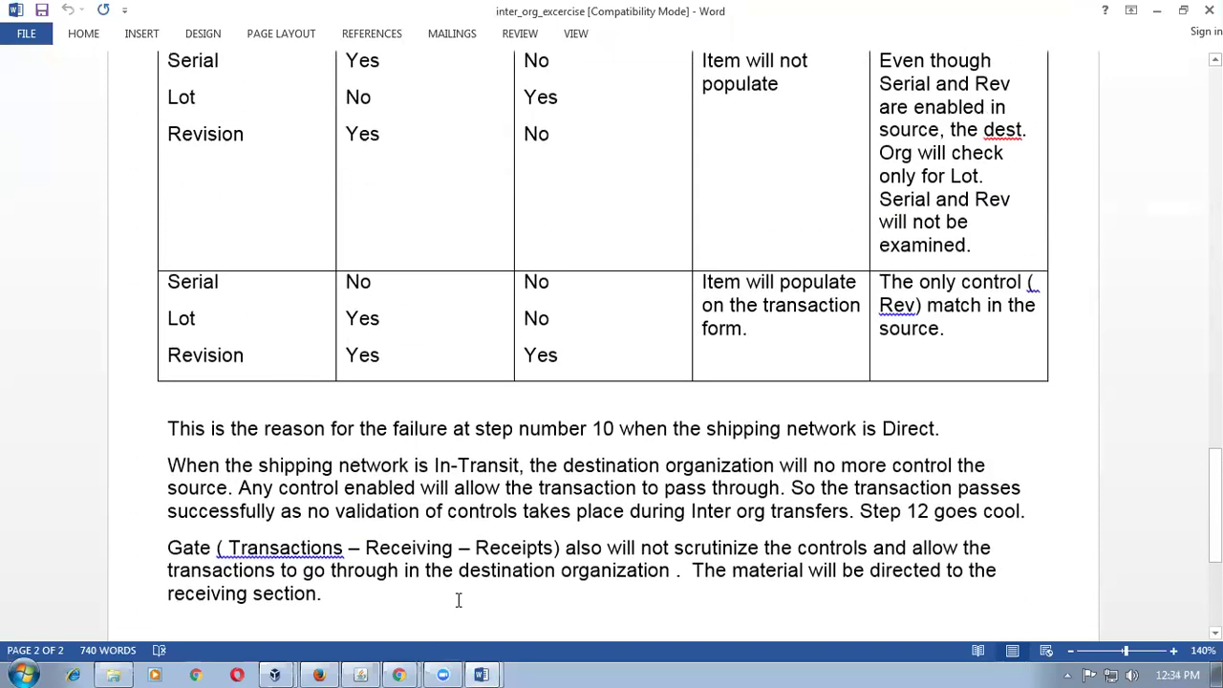
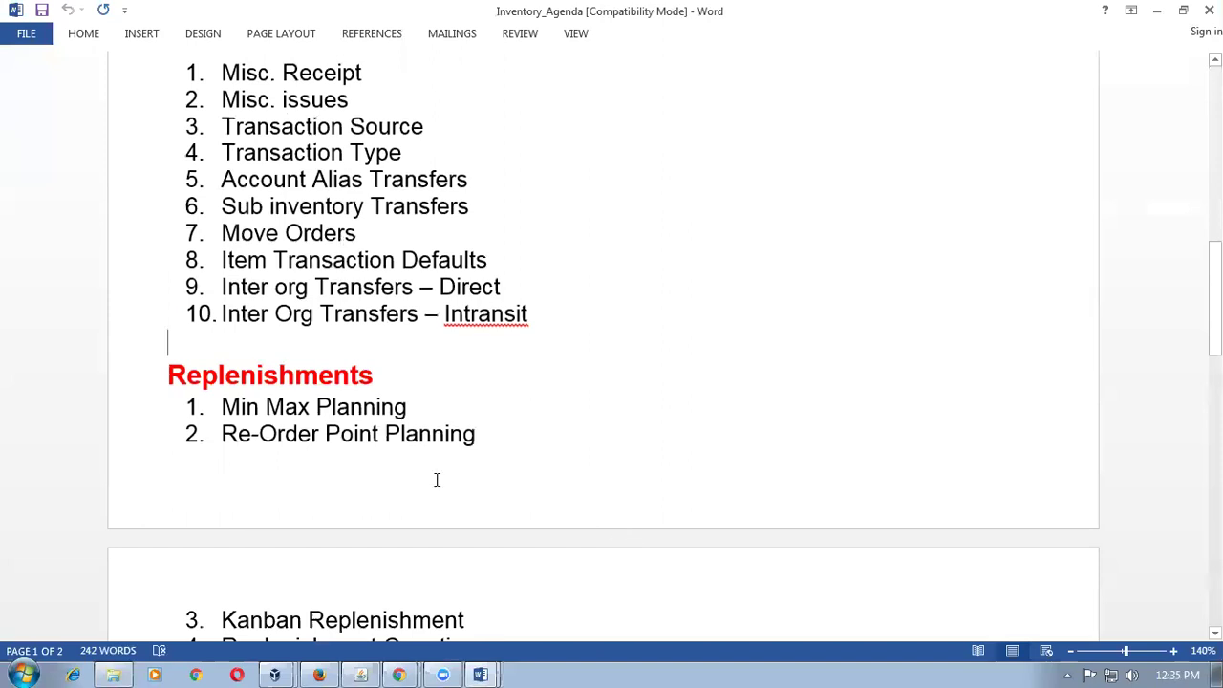
# - Review the Material Transfers and Replenishments topics in the Inventory_Agenda document
pyautogui.scroll(-3, 433, 455)
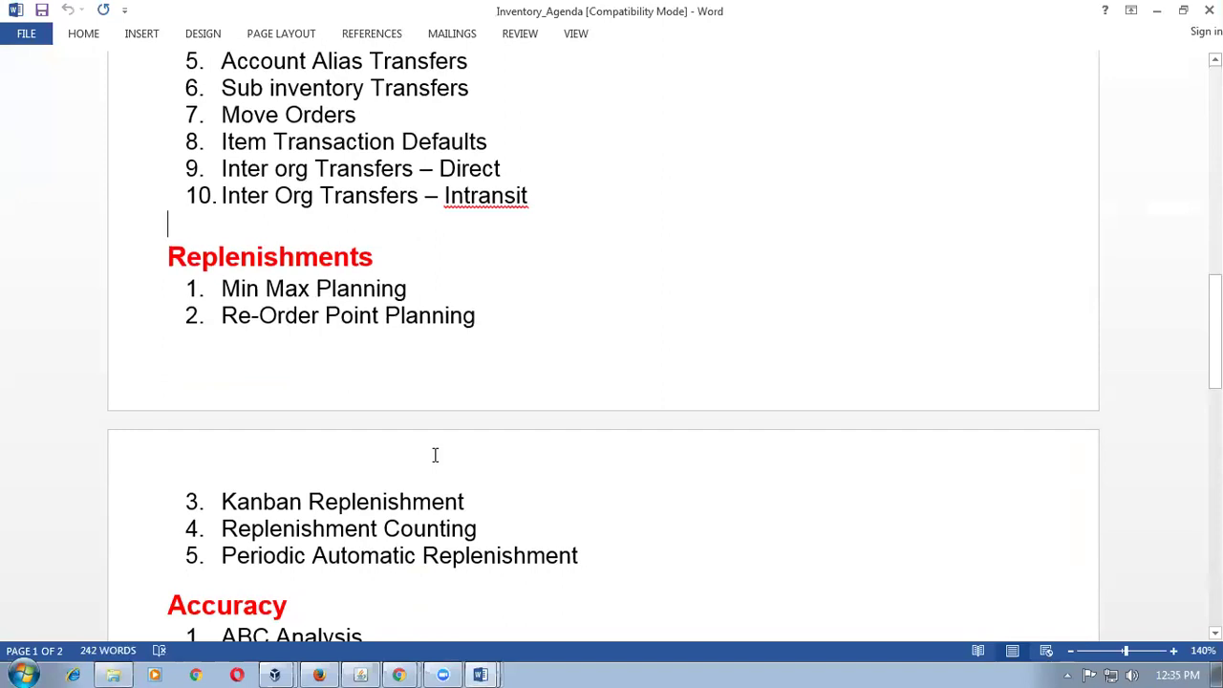
pyautogui.scroll(5, 435, 455)
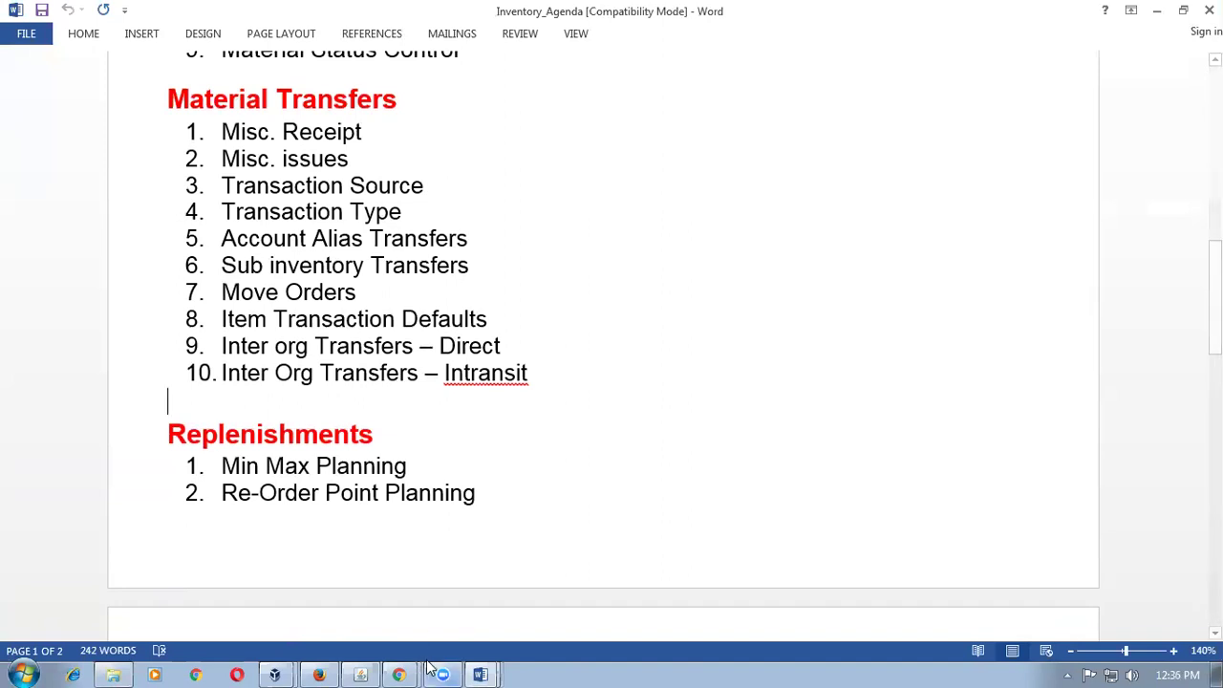
# - Switch to Oracle Applications, closing the Material Workbench, and open the Miscellaneous Transaction form for M1
pyautogui.moveTo(398, 669)
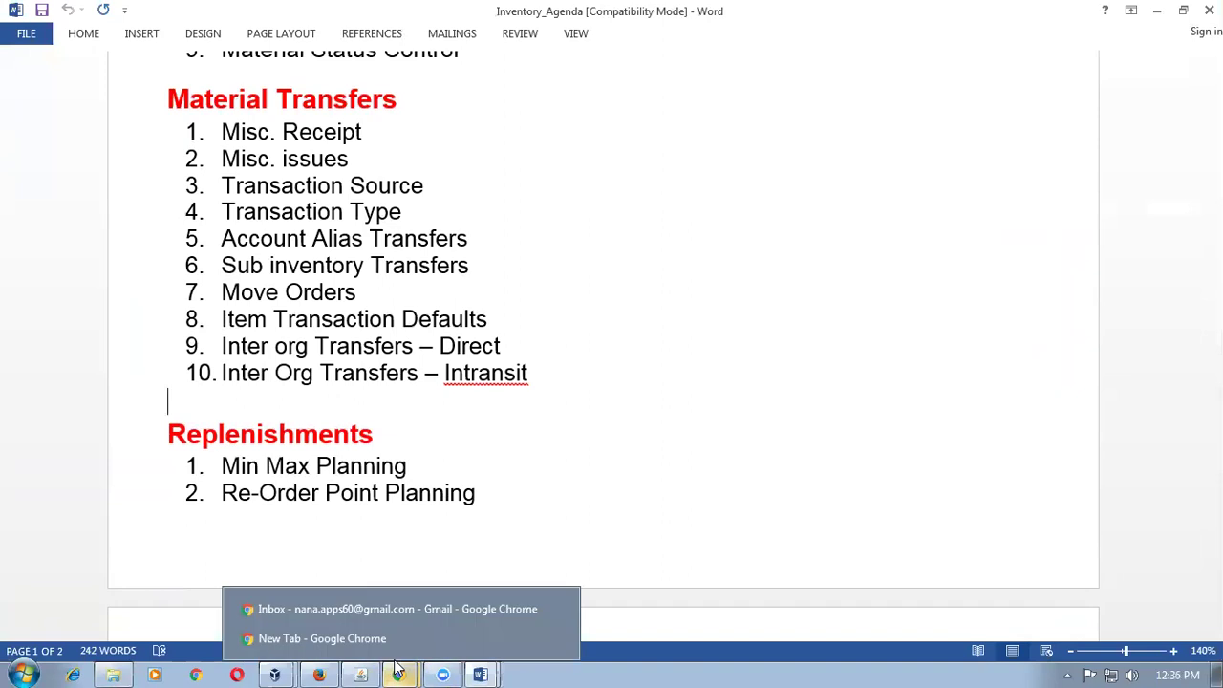
pyautogui.click(356, 669)
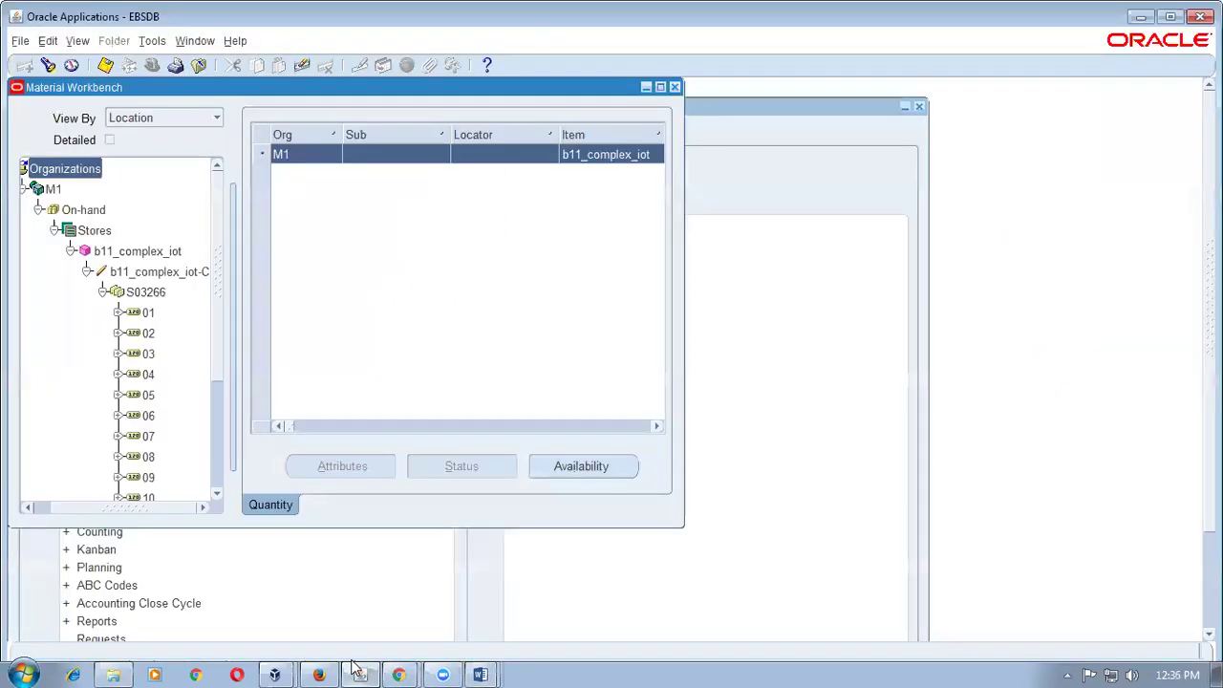
pyautogui.click(675, 88)
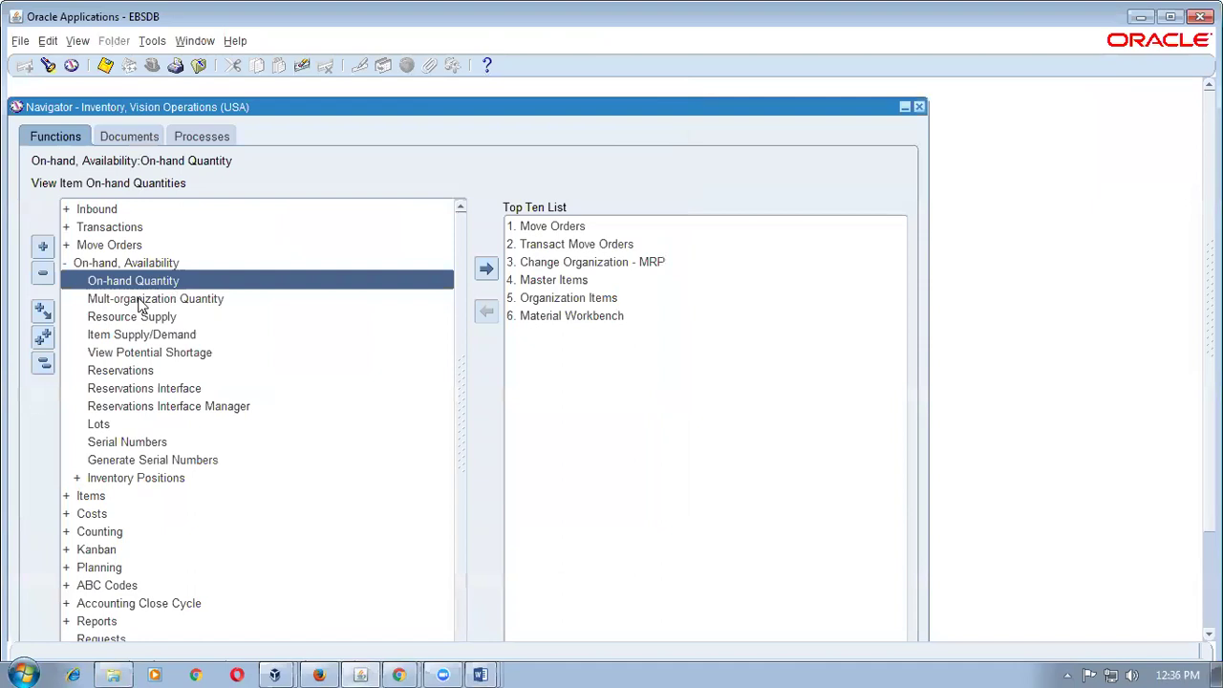
pyautogui.click(43, 363)
pyautogui.doubleClick(137, 229)
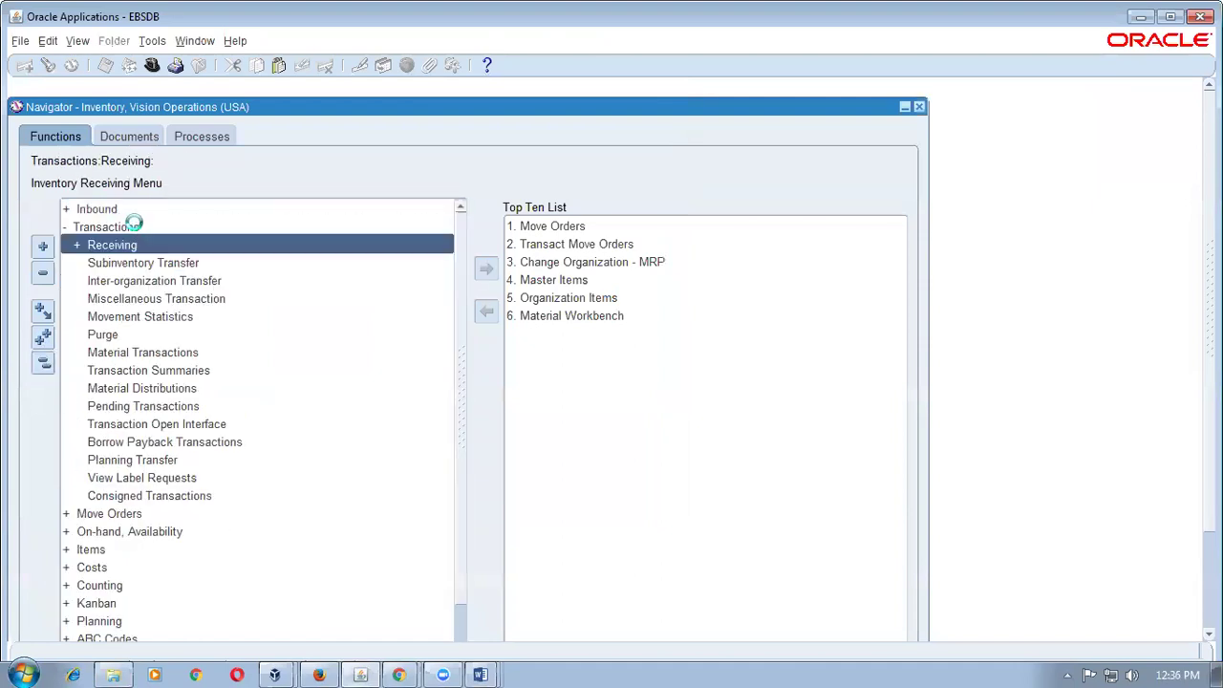
pyautogui.doubleClick(181, 299)
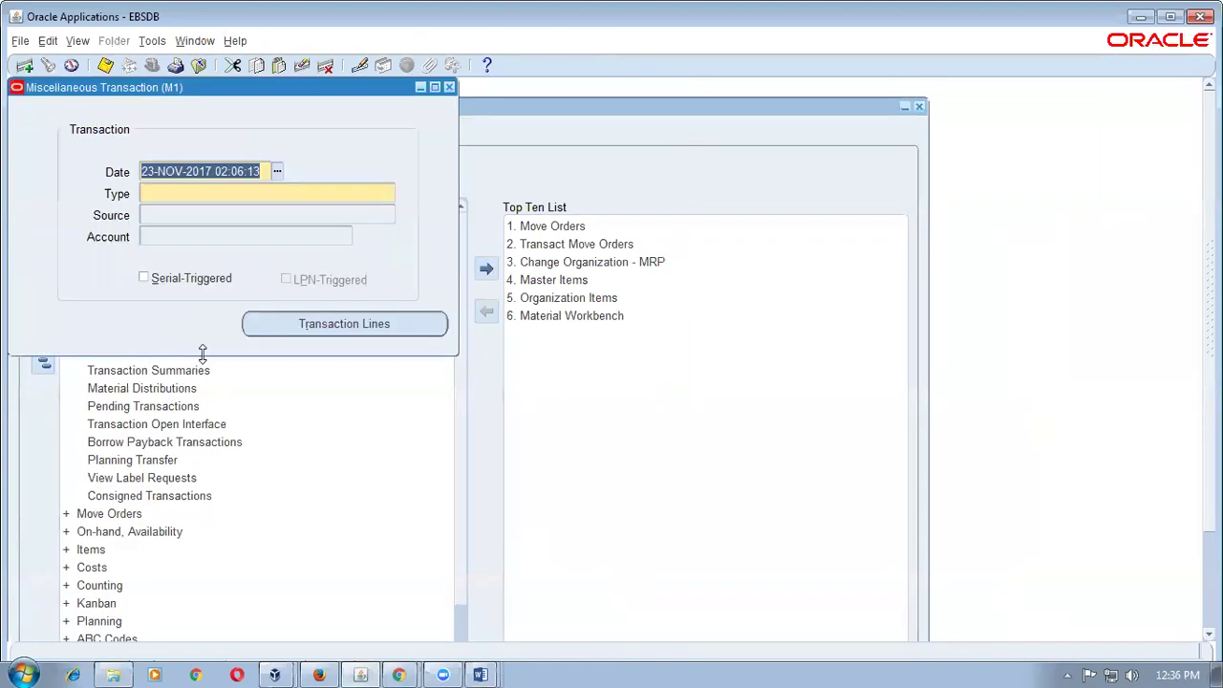
# - Make the transaction Serial-Triggered and set its type to Miscellaneous receipt
pyautogui.click(155, 287)
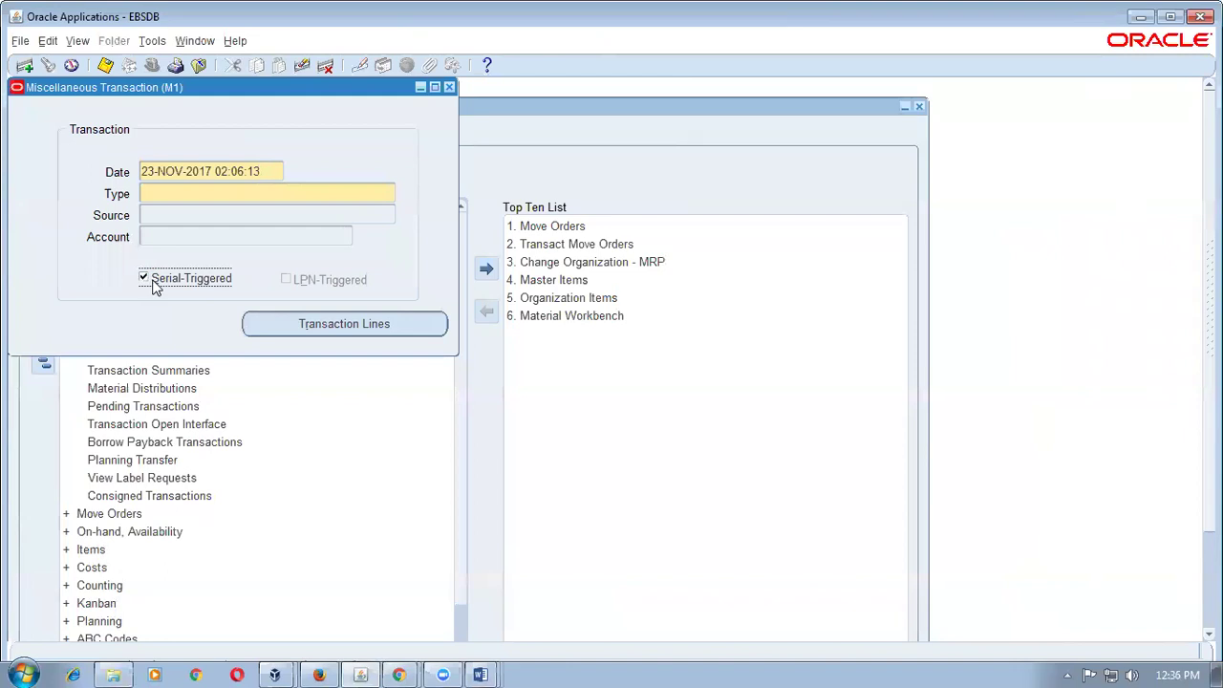
pyautogui.click(179, 195)
pyautogui.write('m%re')
pyautogui.press('Tab')
pyautogui.press('Down')
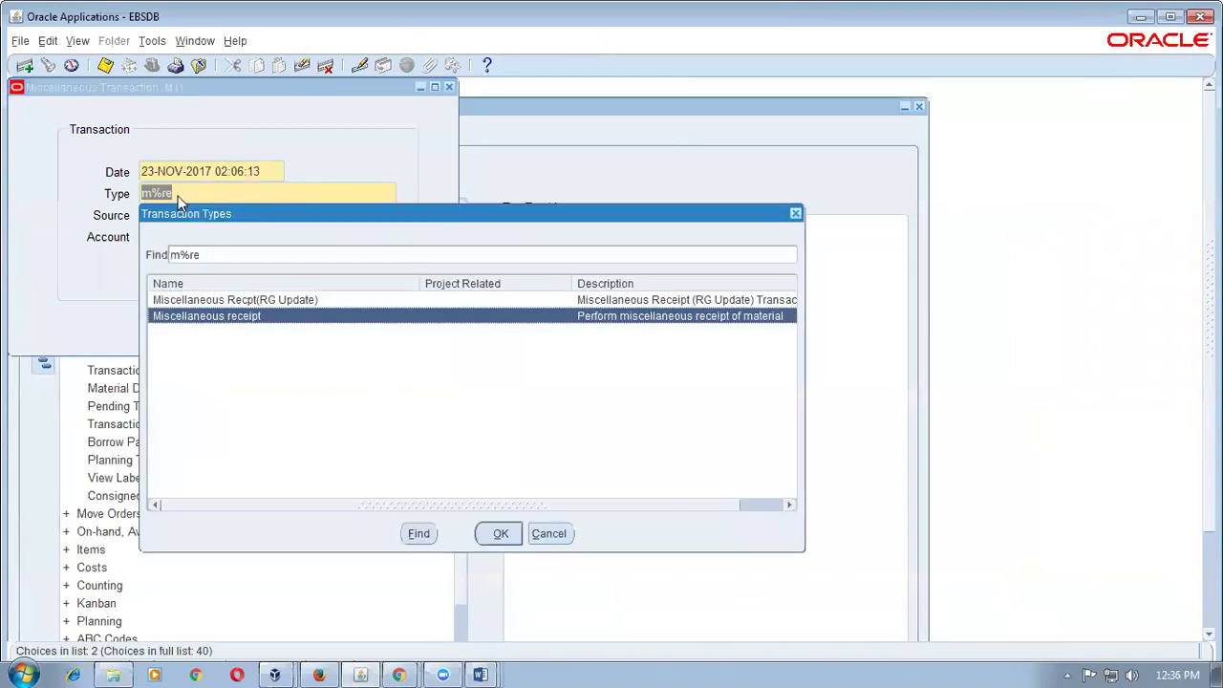
pyautogui.press('Return')
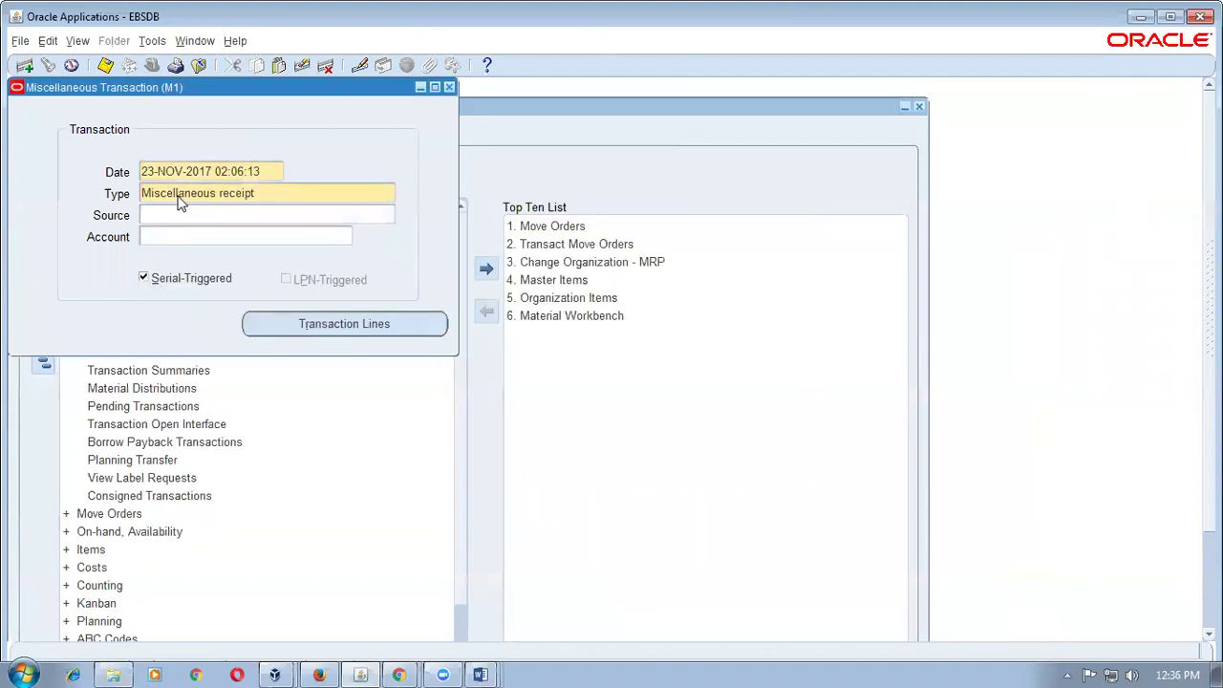
pyautogui.click(325, 325)
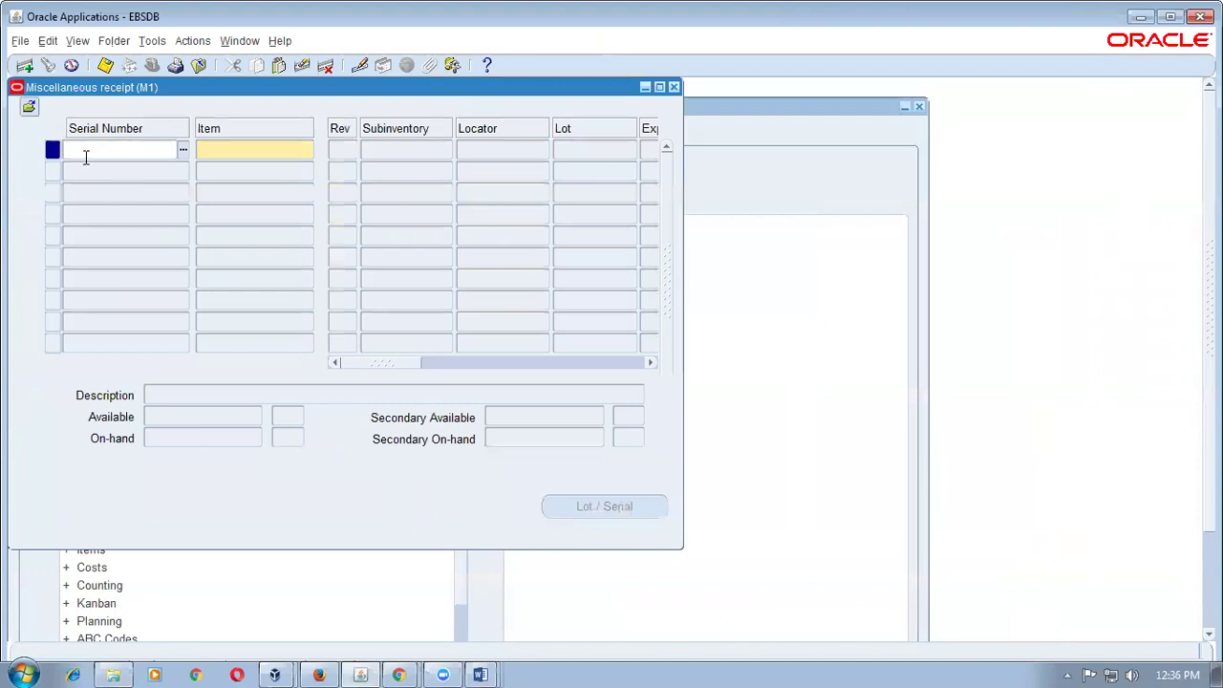
pyautogui.click(261, 150)
pyautogui.write('b1%')
pyautogui.press('Tab')
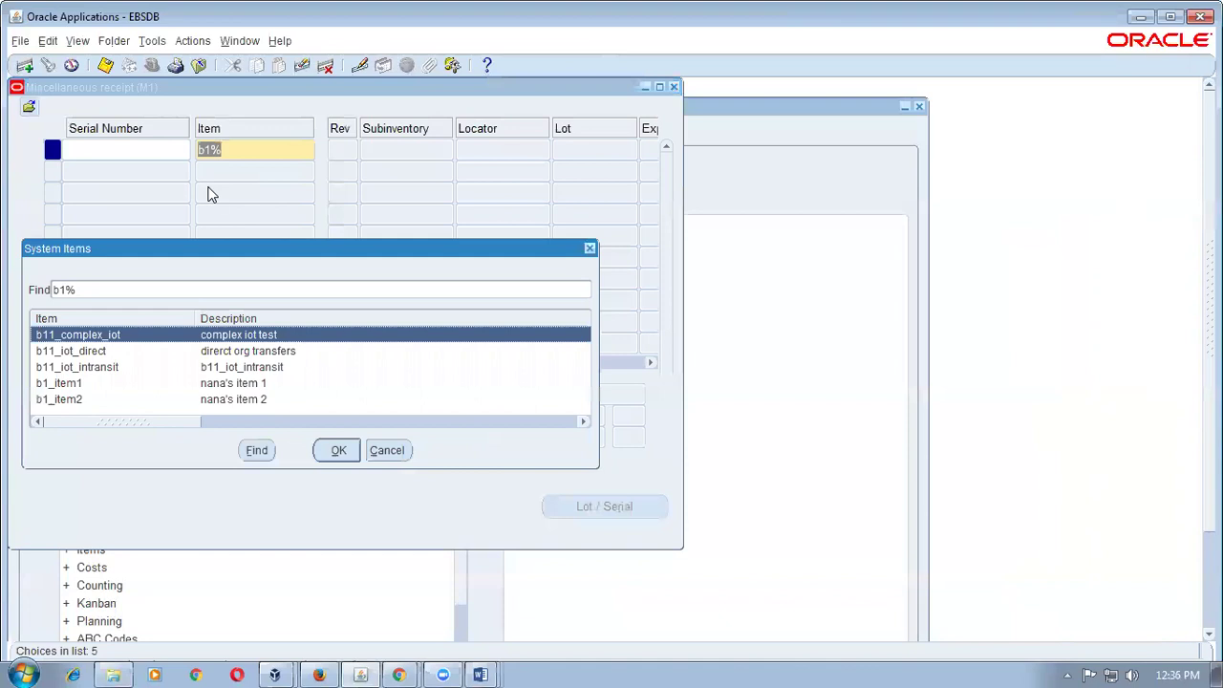
pyautogui.click(234, 401)
pyautogui.click(349, 458)
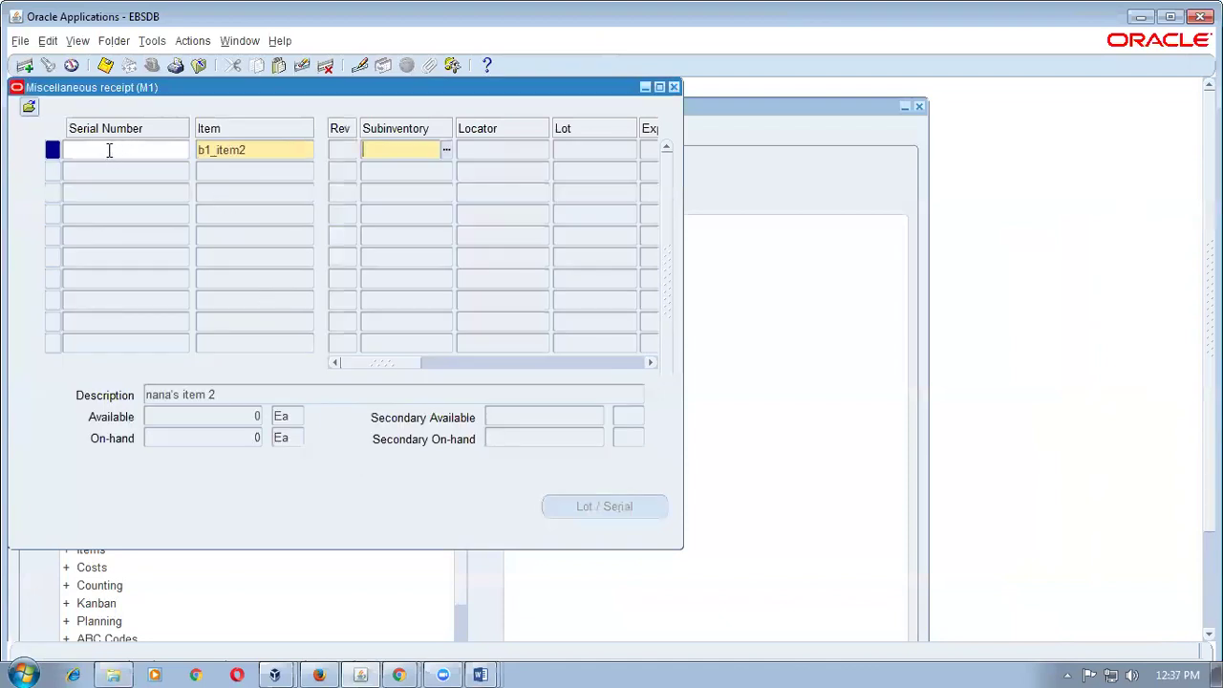
# - Close the M1 receipt without committing it and change the organization to b11
pyautogui.click(671, 89)
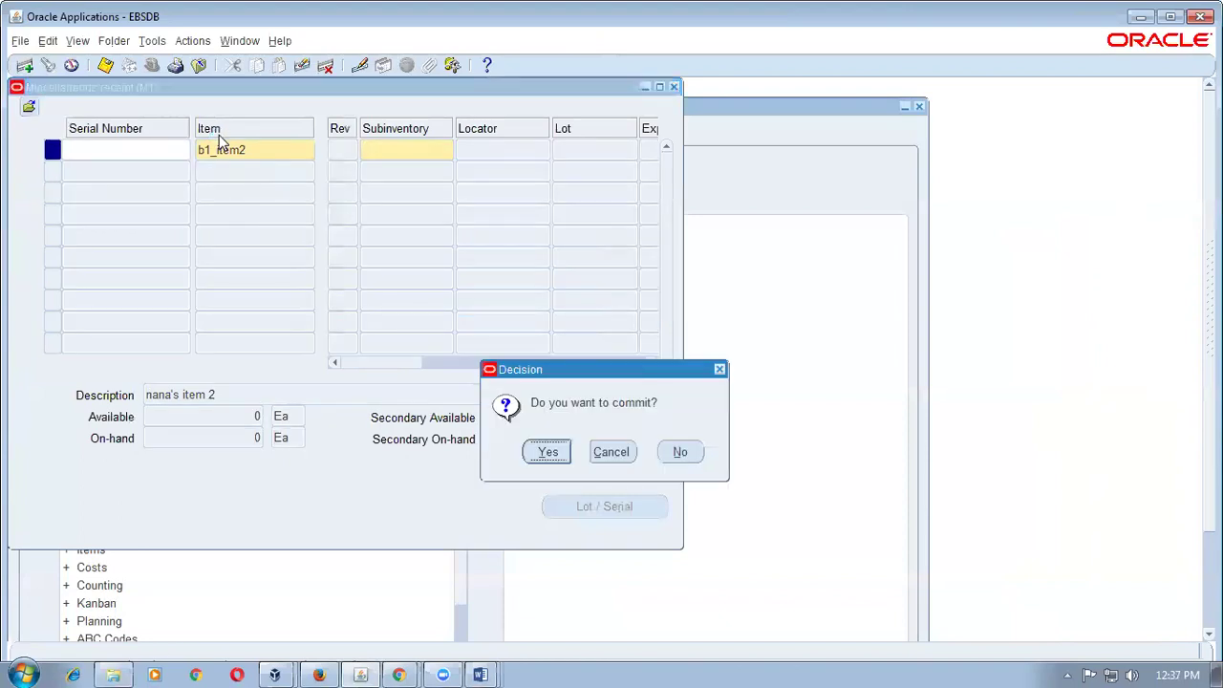
pyautogui.press('Tab')
pyautogui.press('Tab')
pyautogui.press('Return')
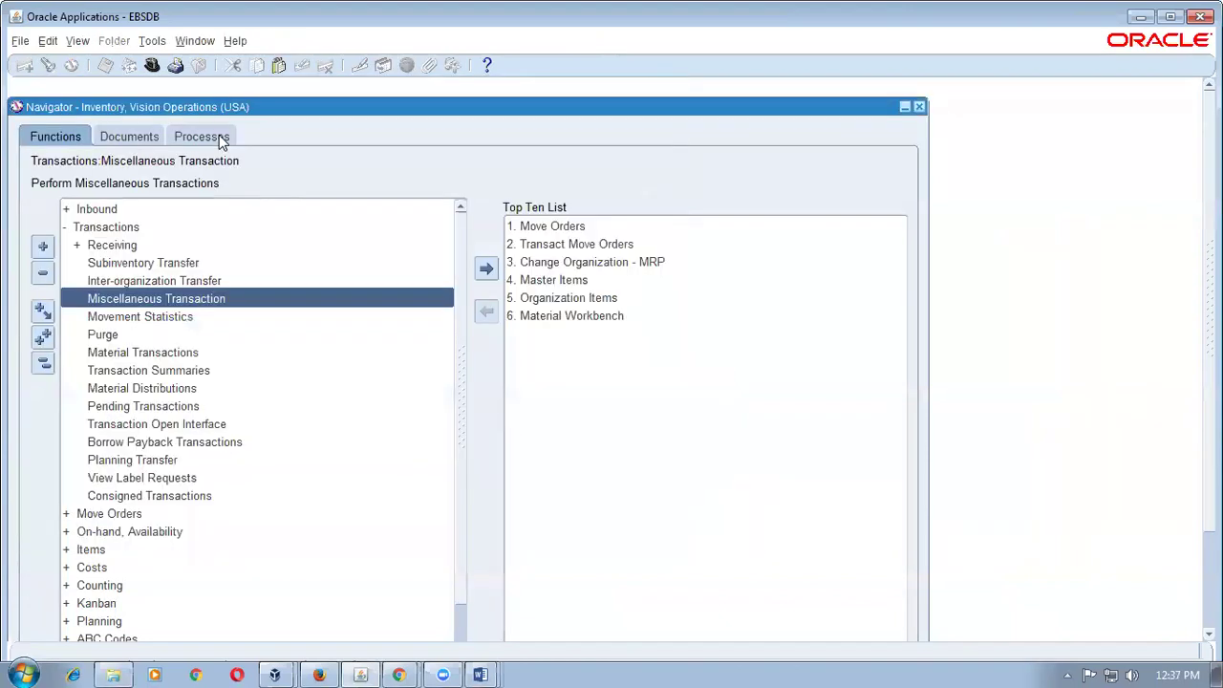
pyautogui.click(560, 264)
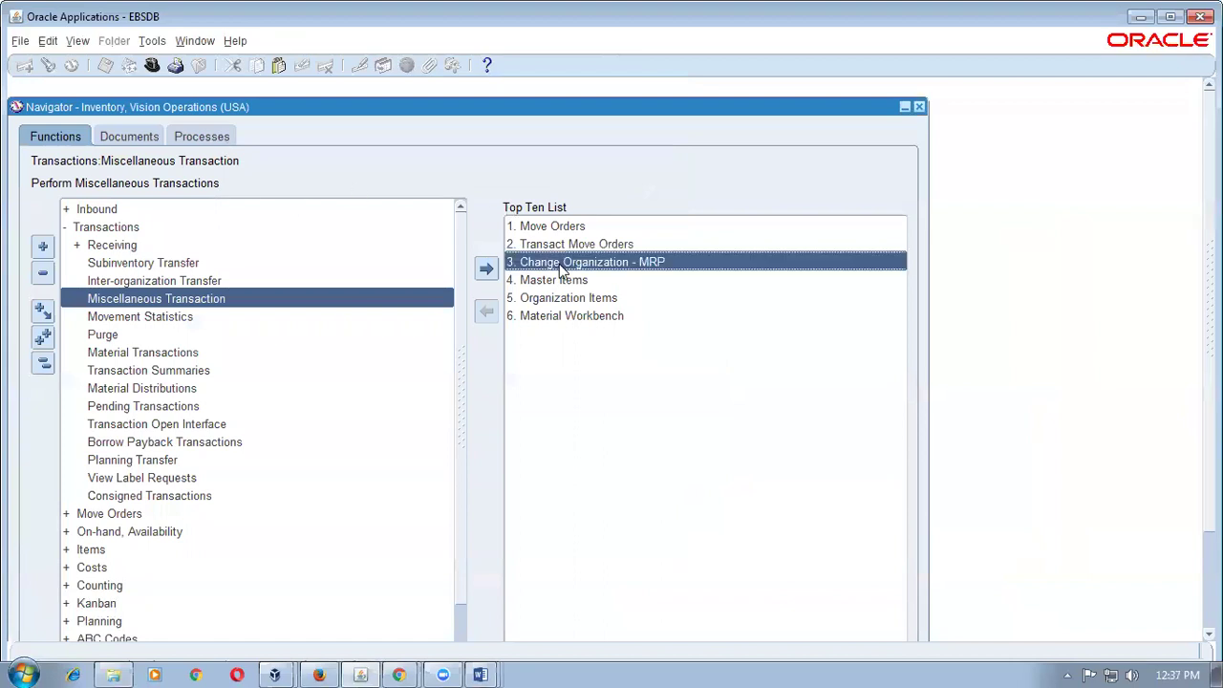
pyautogui.write('b%')
pyautogui.click(122, 241)
pyautogui.click(252, 483)
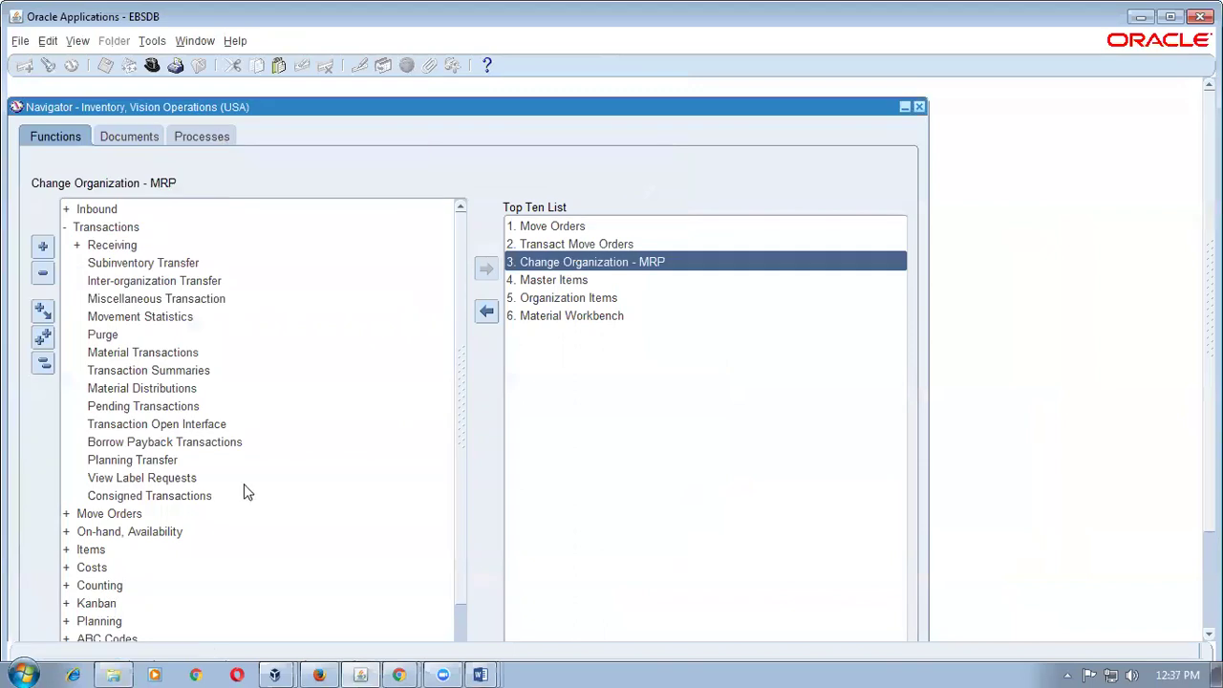
# - Open the Miscellaneous Transaction form for b11 and set its type to Miscellaneous receipt
pyautogui.doubleClick(143, 300)
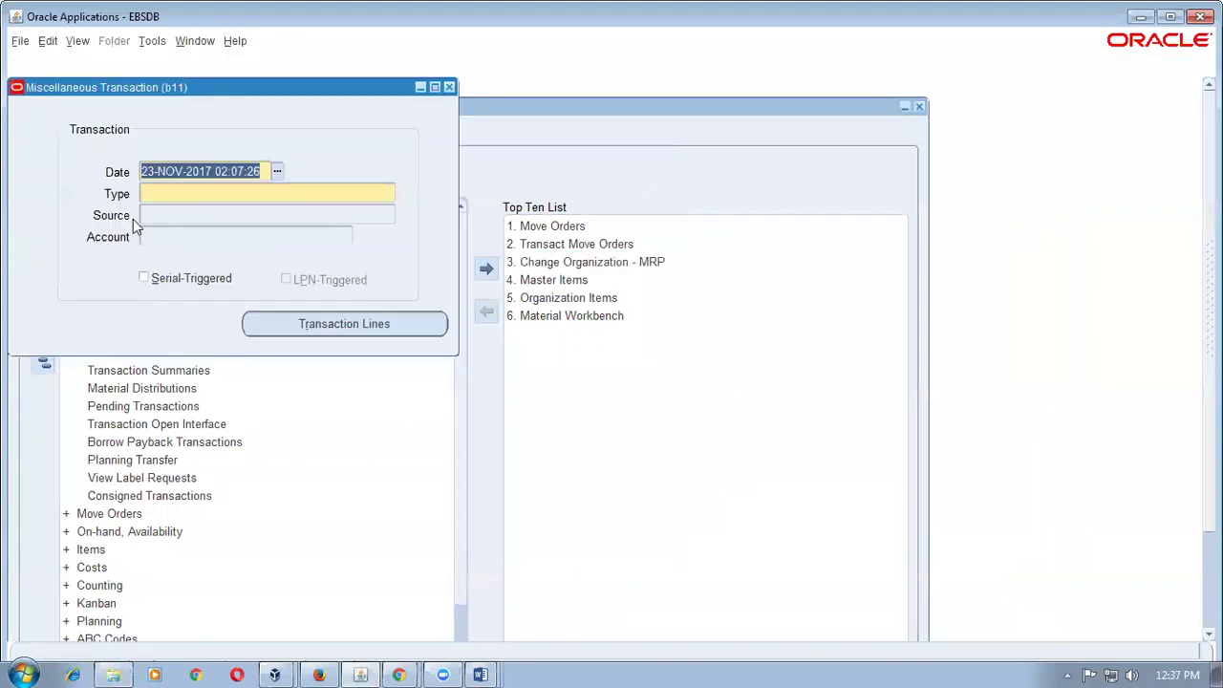
pyautogui.click(181, 194)
pyautogui.write('n%re')
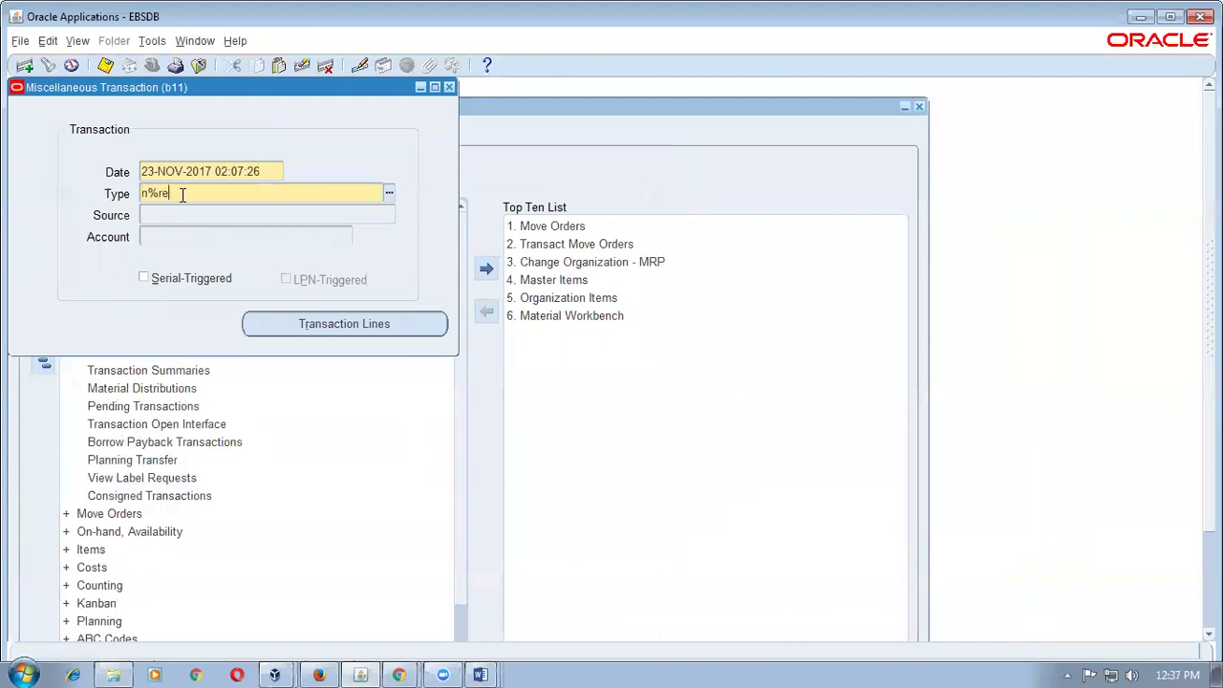
pyautogui.press('Tab')
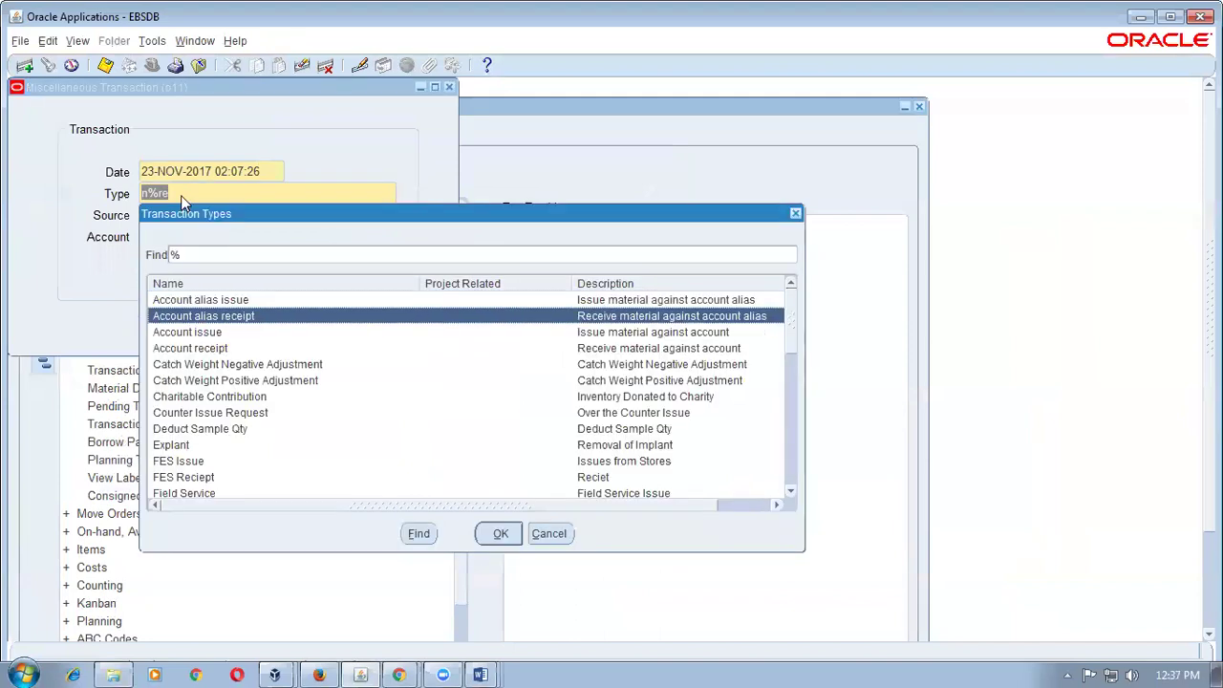
pyautogui.press('Escape')
pyautogui.write('m%re')
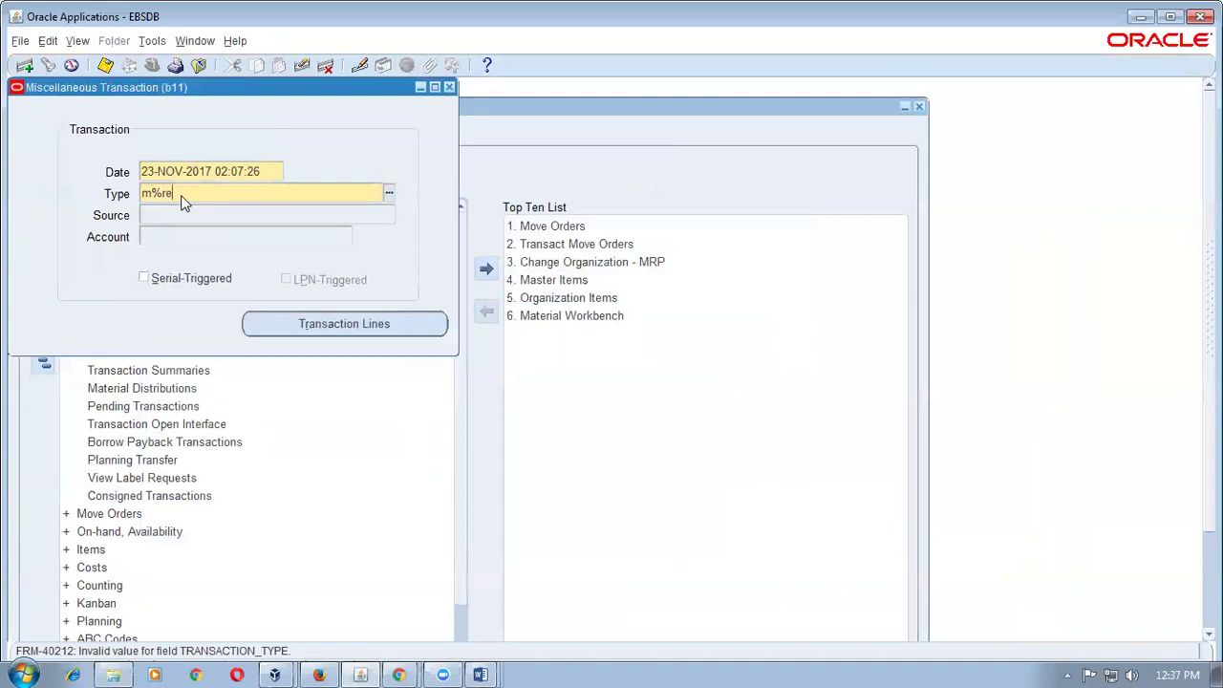
pyautogui.press('Tab')
pyautogui.press('Down')
pyautogui.press('Return')
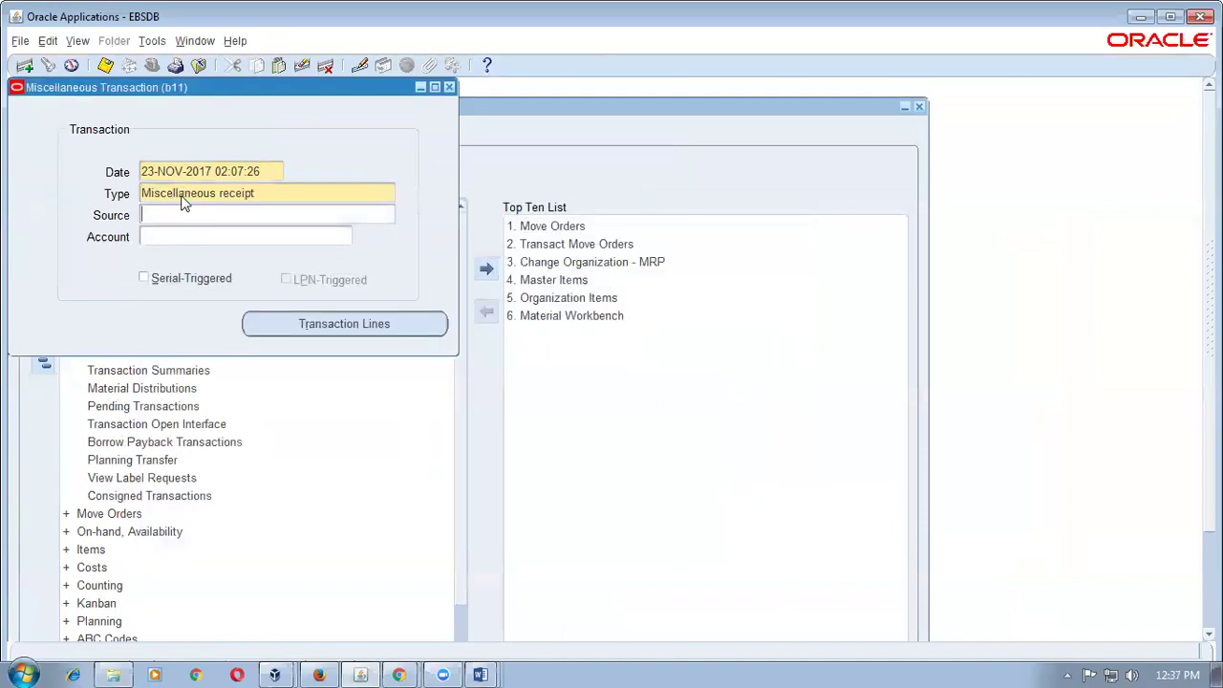
# - Fill in the receipt's account with the default value and make the transaction Serial-Triggered
pyautogui.press('Tab')
pyautogui.press('Tab')
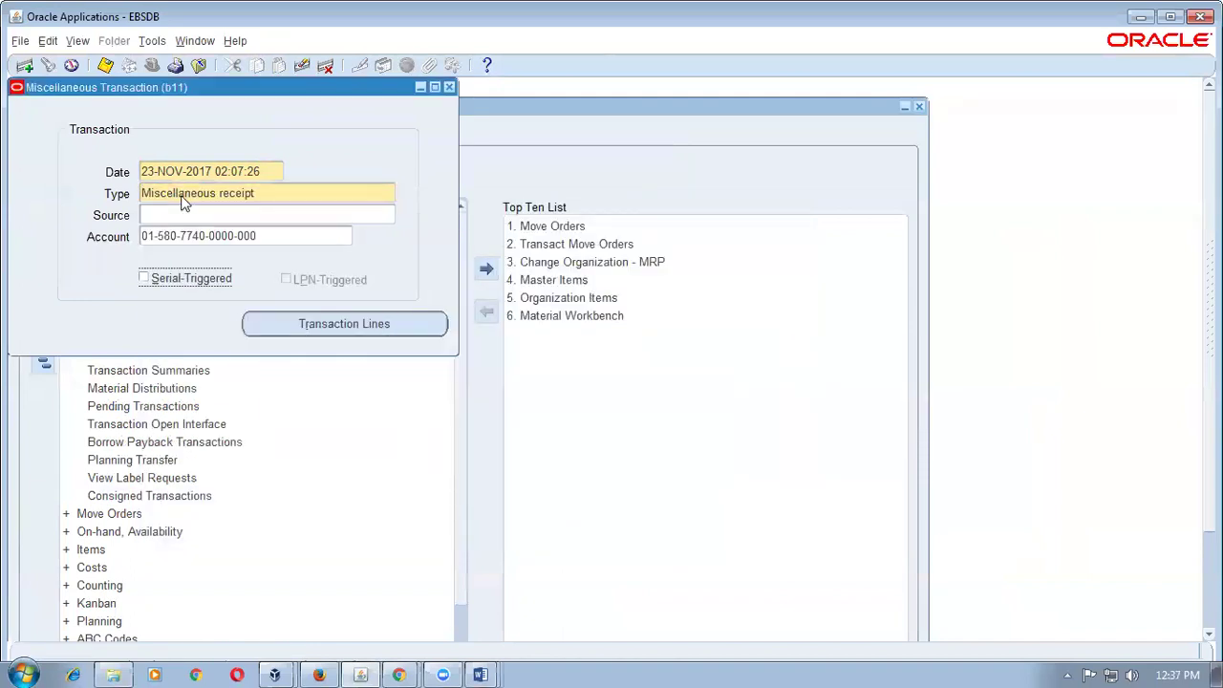
pyautogui.click(182, 281)
# - Open the transaction lines and choose b11_monitor from the items matching b11_% for the first line
pyautogui.click(324, 323)
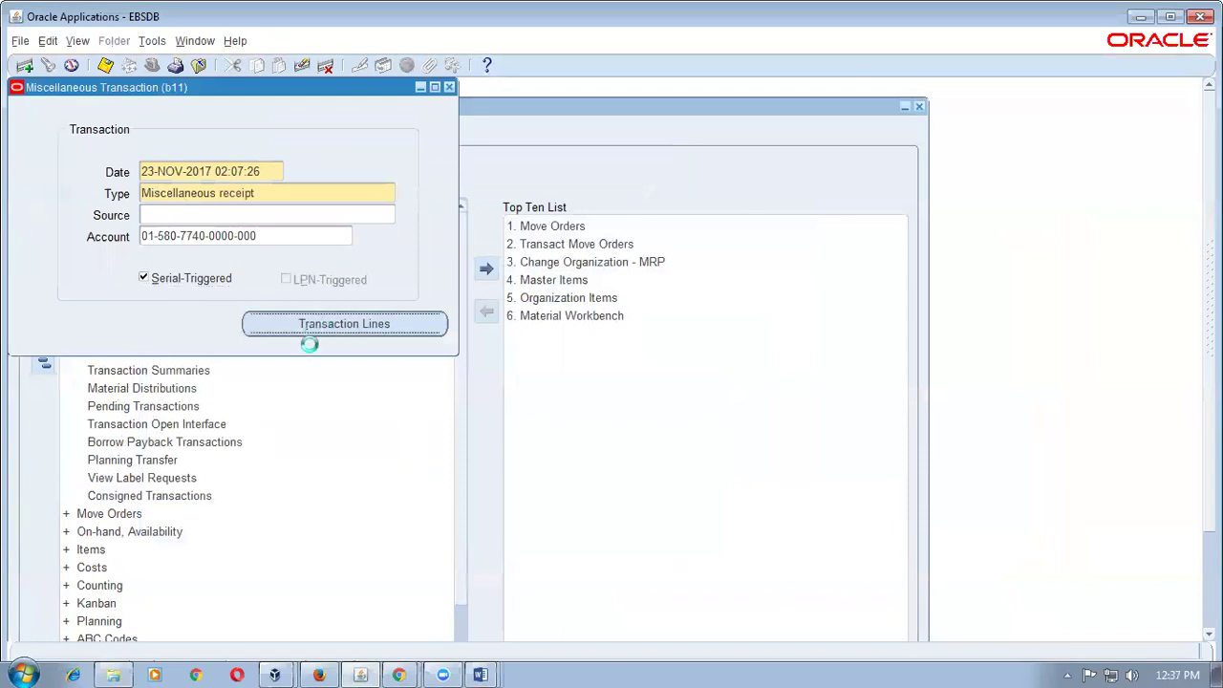
pyautogui.click(233, 148)
pyautogui.write('b11_%')
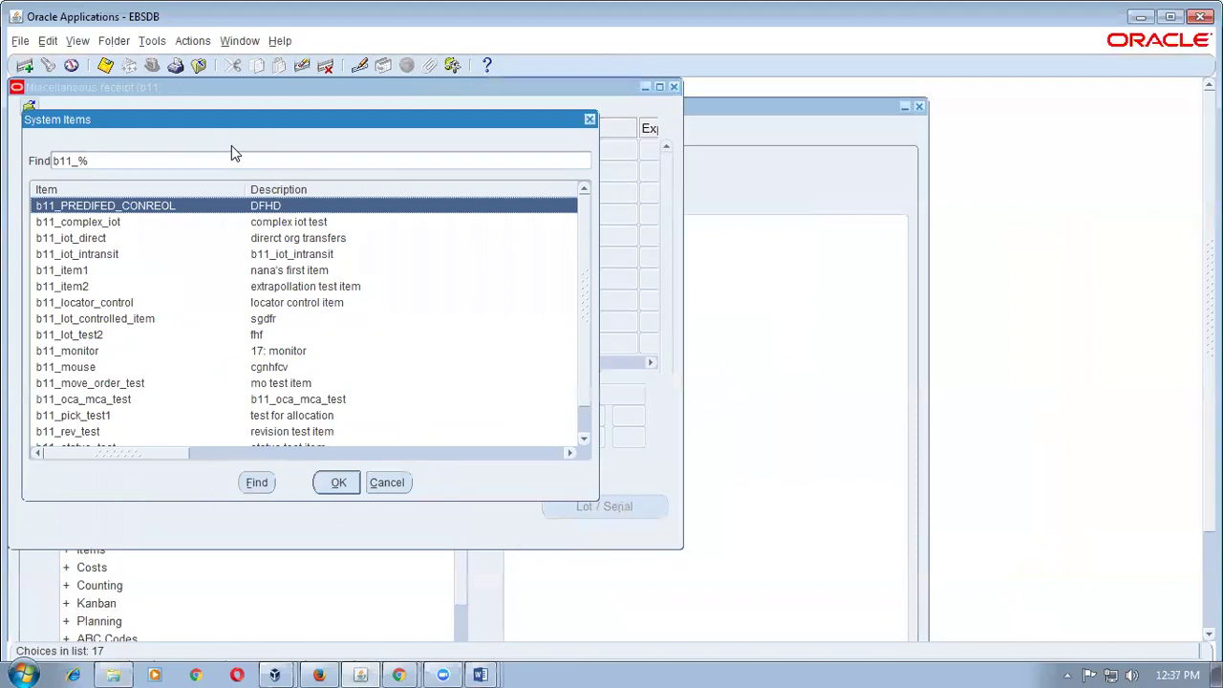
pyautogui.press('Down')
pyautogui.press('Down')
pyautogui.press('Down')
pyautogui.press('Down')
pyautogui.press('Down')
pyautogui.press('Down')
pyautogui.press('Down')
pyautogui.press('Down')
pyautogui.press('Down')
pyautogui.press('Down')
pyautogui.press('Down')
pyautogui.press('Down')
pyautogui.press('Down')
pyautogui.press('Down')
pyautogui.press('Down')
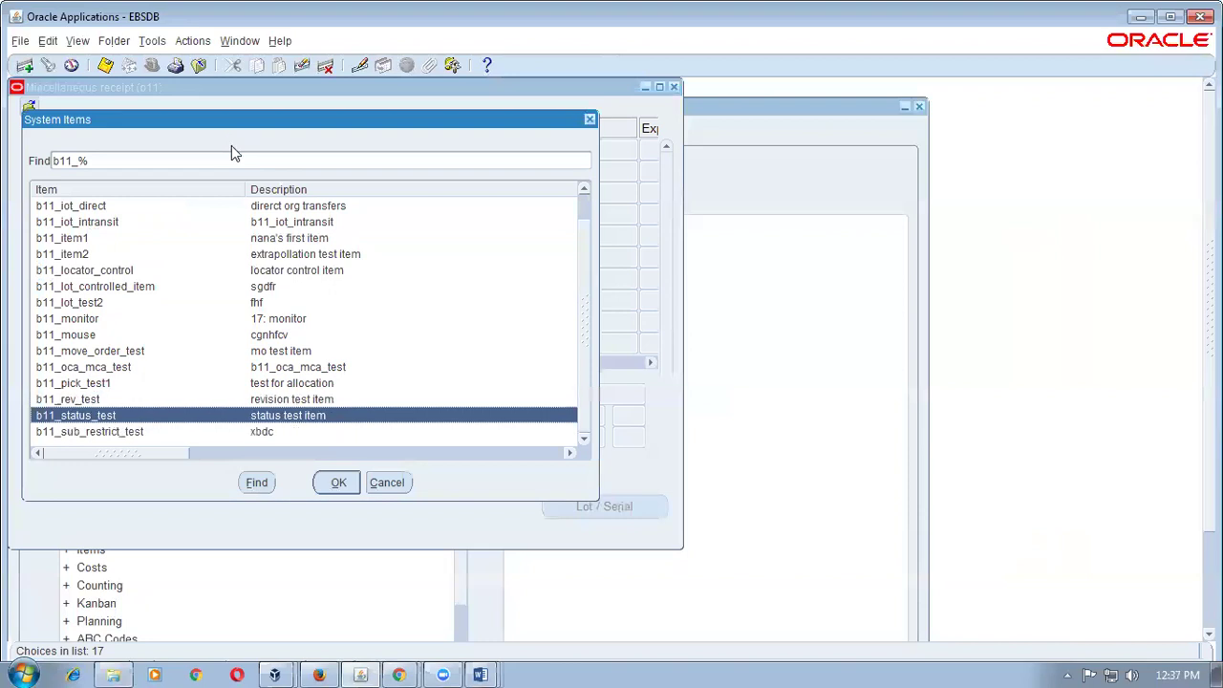
pyautogui.press('Down')
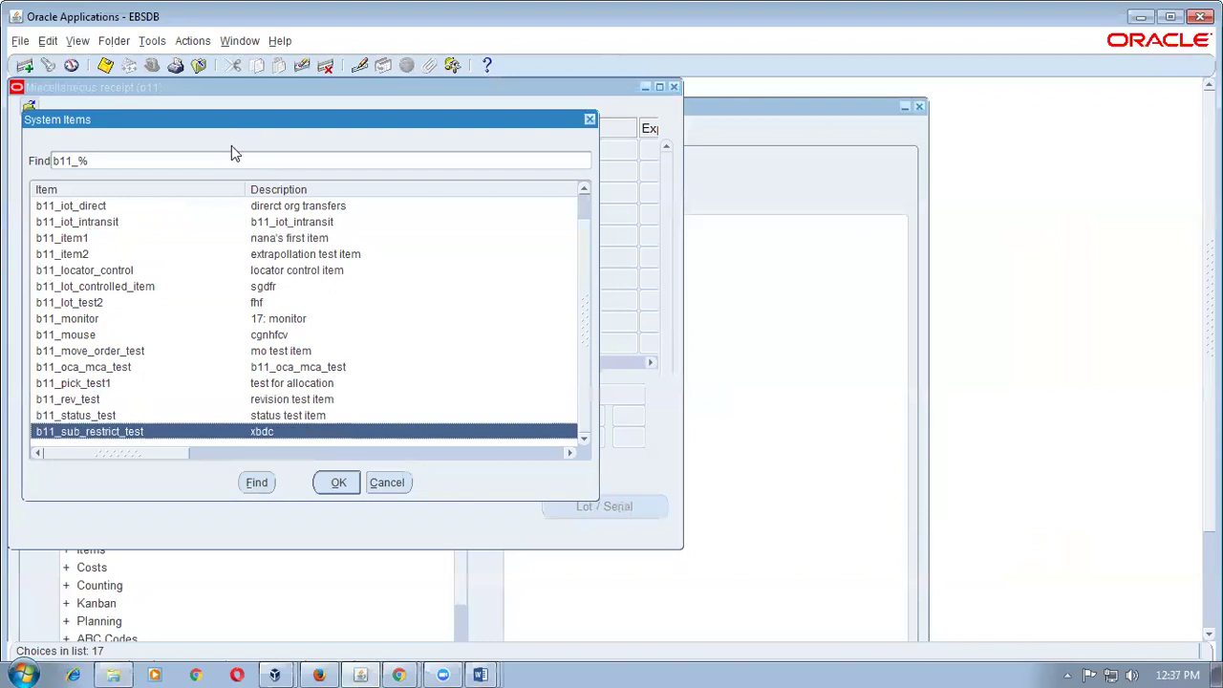
pyautogui.press('Up')
pyautogui.press('Up')
pyautogui.press('Up')
pyautogui.press('Up')
pyautogui.press('Up')
pyautogui.press('Up')
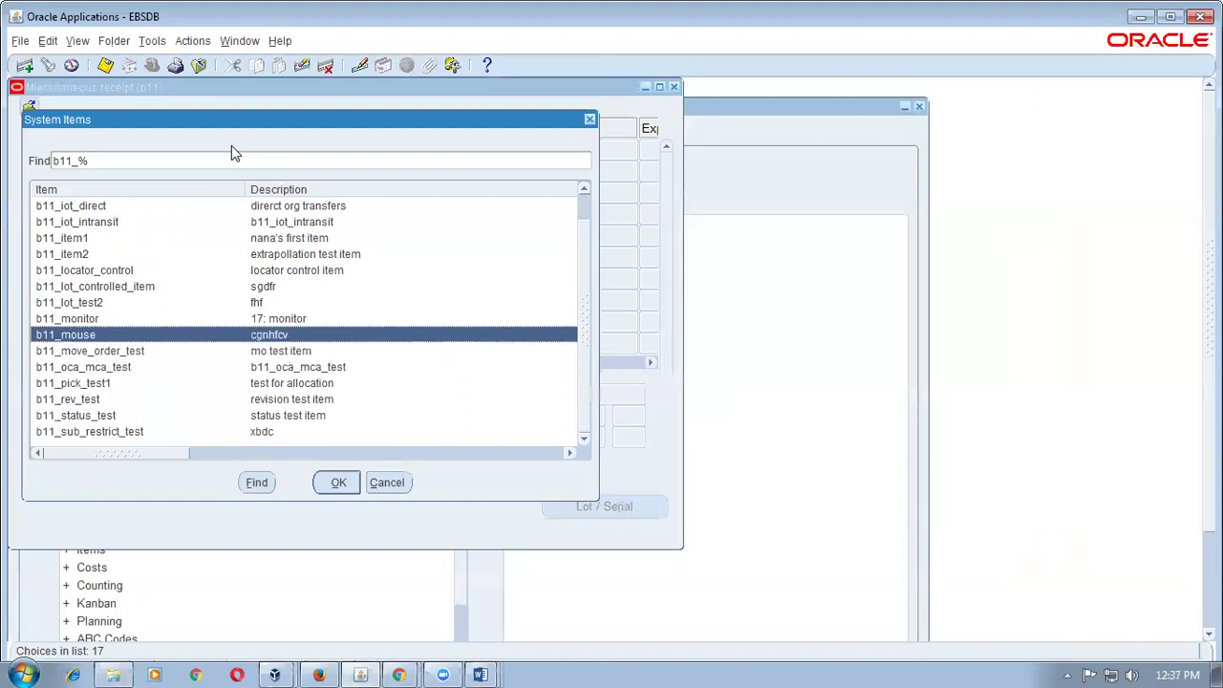
pyautogui.press('Up')
pyautogui.press('Up')
pyautogui.press('Up')
pyautogui.press('Up')
pyautogui.press('Up')
pyautogui.press('Up')
pyautogui.press('Up')
pyautogui.press('Up')
pyautogui.press('Up')
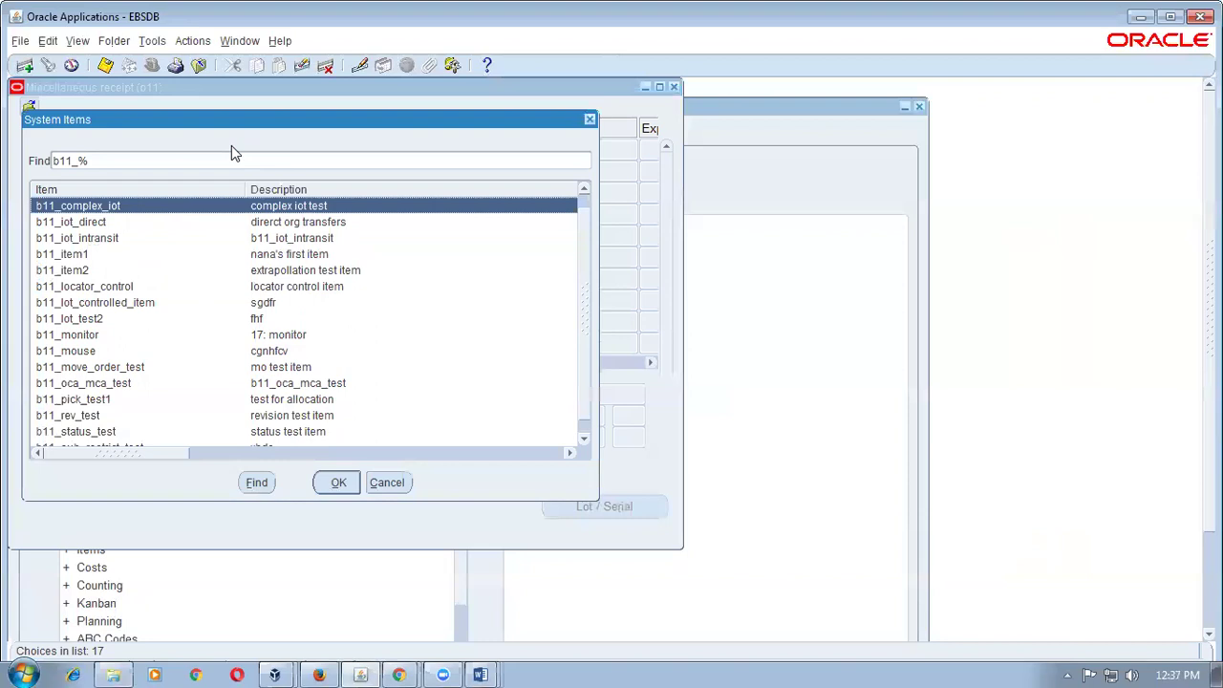
pyautogui.press('Up')
pyautogui.press('Down')
pyautogui.press('Down')
pyautogui.press('Down')
pyautogui.press('Down')
pyautogui.press('Down')
pyautogui.press('Down')
pyautogui.press('Down')
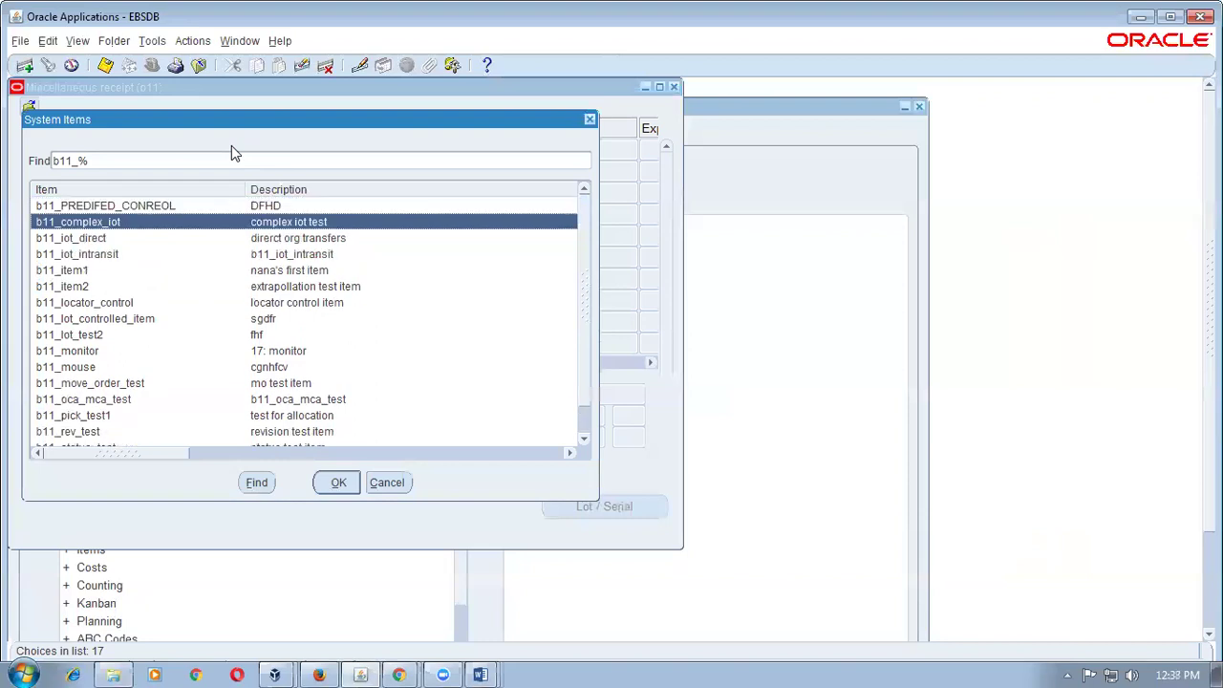
pyautogui.press('Down')
pyautogui.press('Down')
pyautogui.press('Return')
pyautogui.press('Tab')
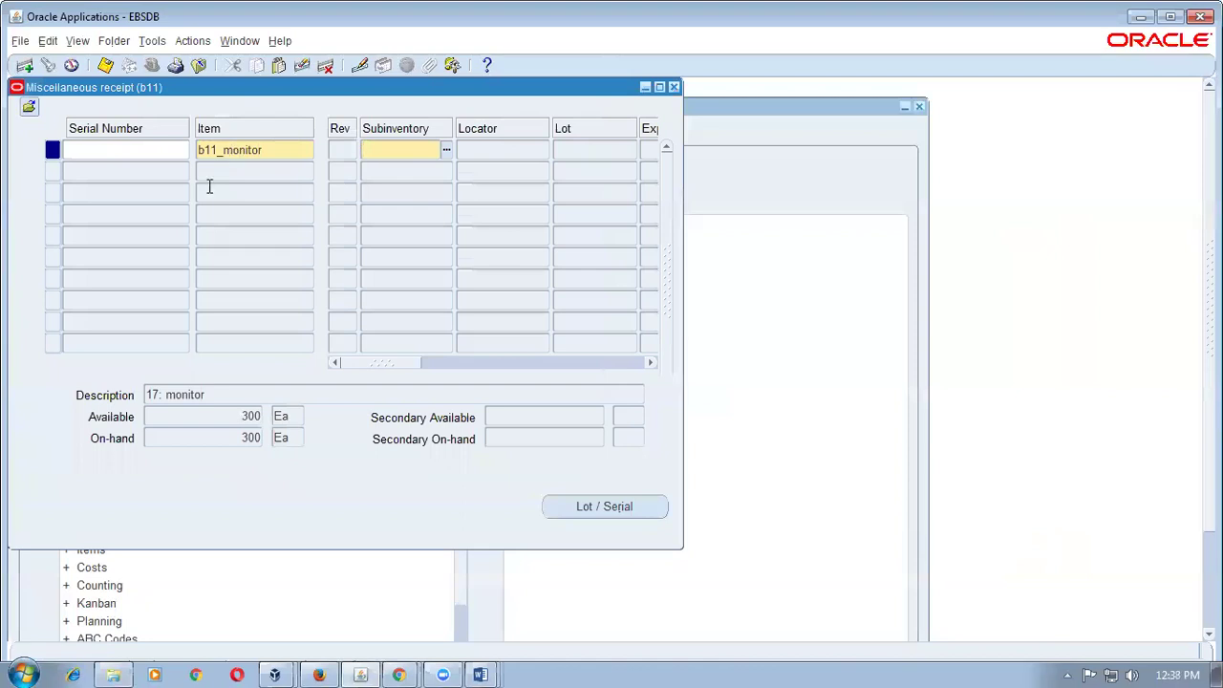
# - Pick serial number 2 of b11_monitor for the first receipt line
pyautogui.click(139, 152)
pyautogui.hotkey('ctrl', 'l')
pyautogui.write('%')
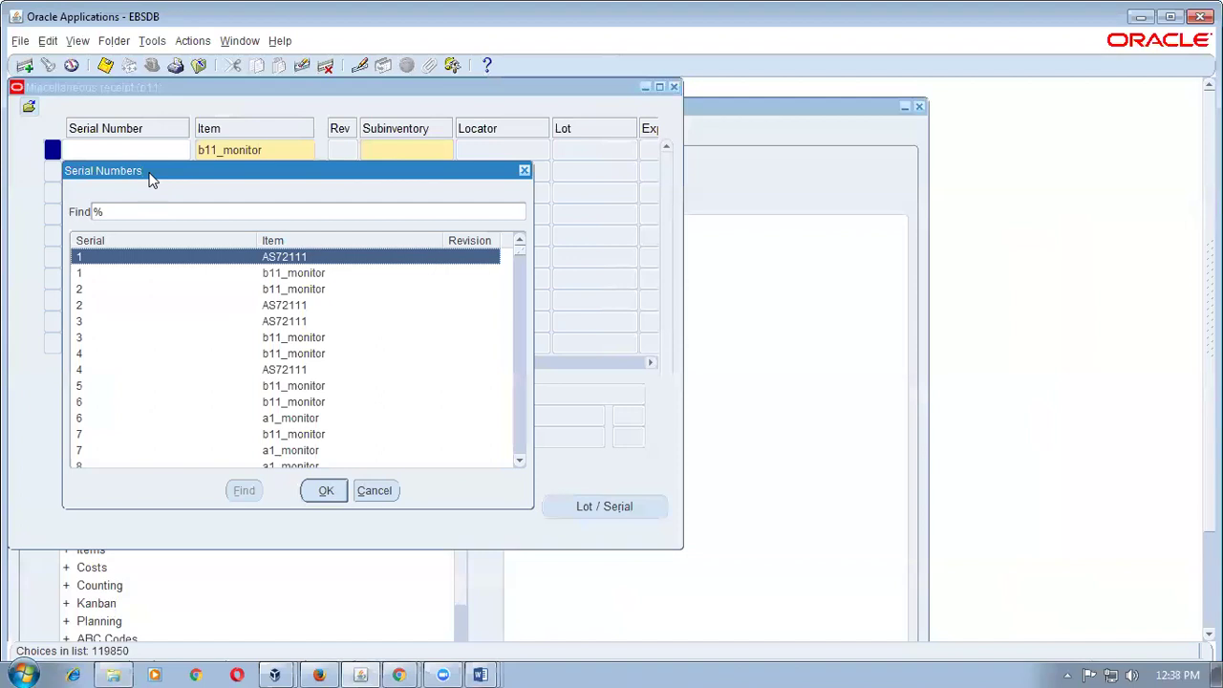
pyautogui.press('Down')
pyautogui.press('Down')
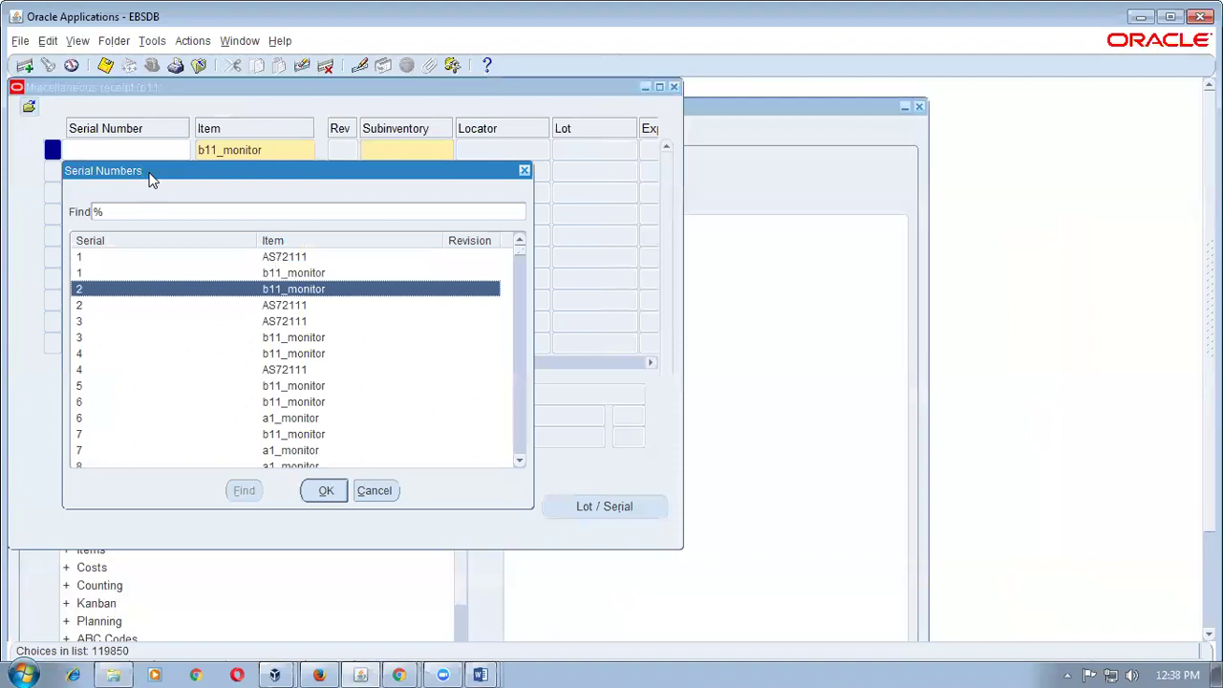
pyautogui.press('Return')
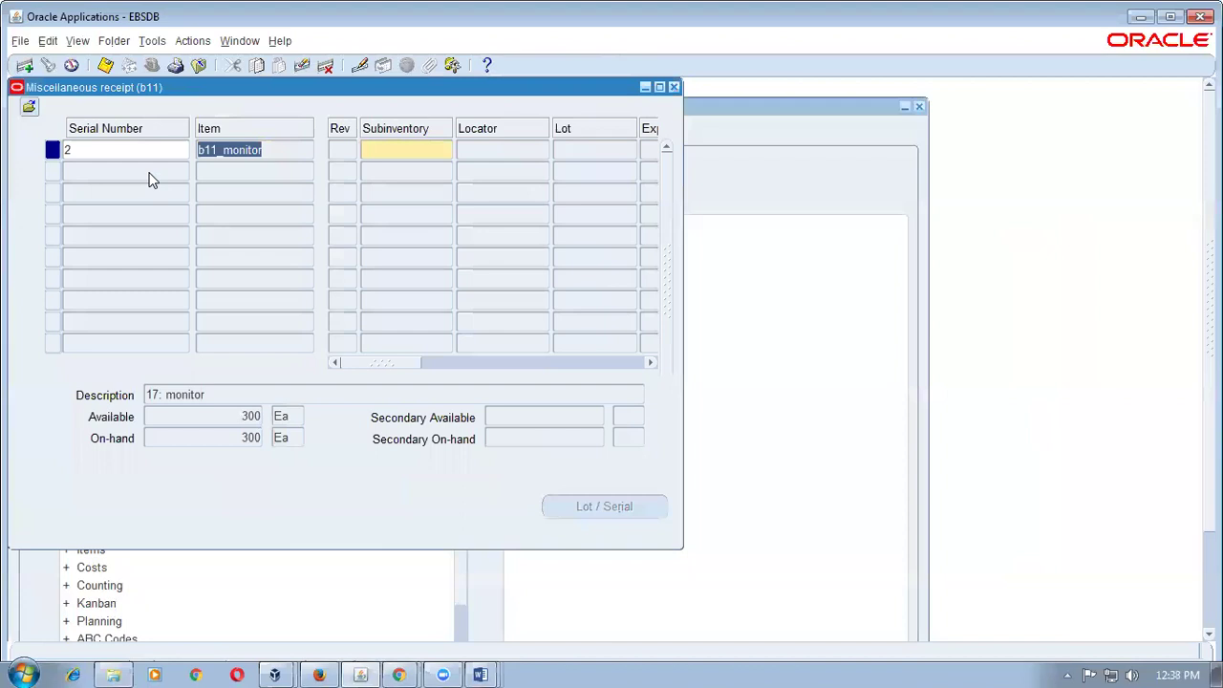
# - Leave the b11 miscellaneous receipt and collapse all branches of the Navigator's function list
pyautogui.hotkey('ctrl', 's')
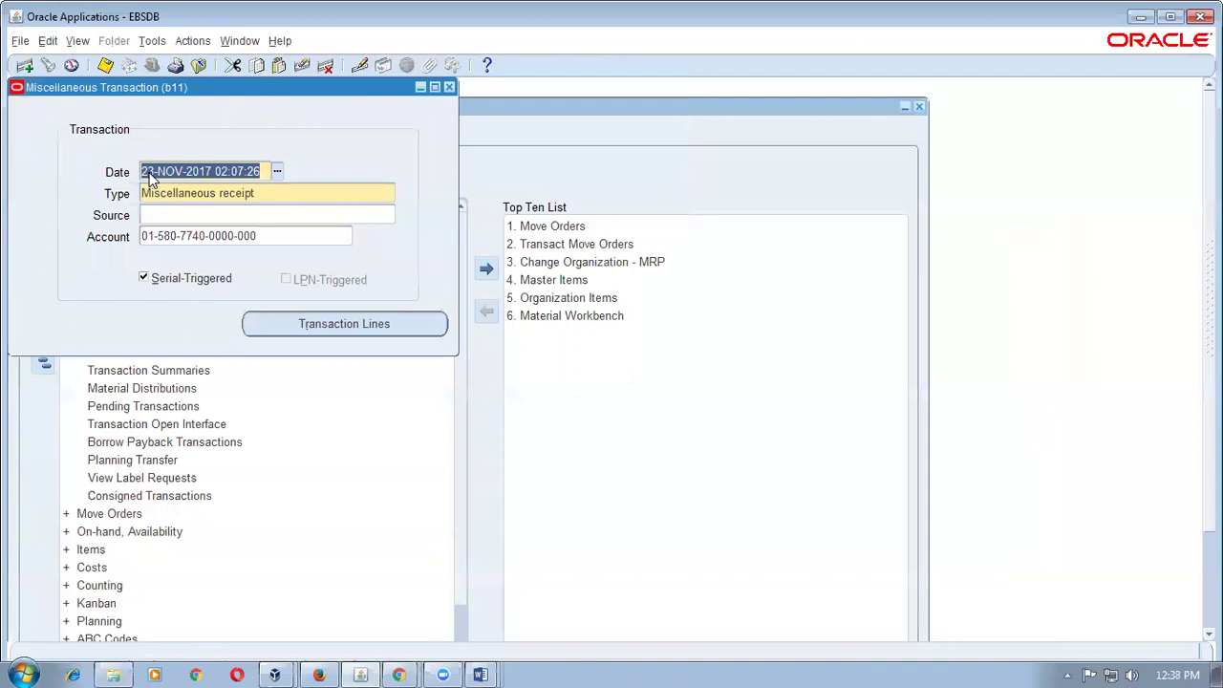
pyautogui.press('F4')
pyautogui.hotkey('alt', 't')
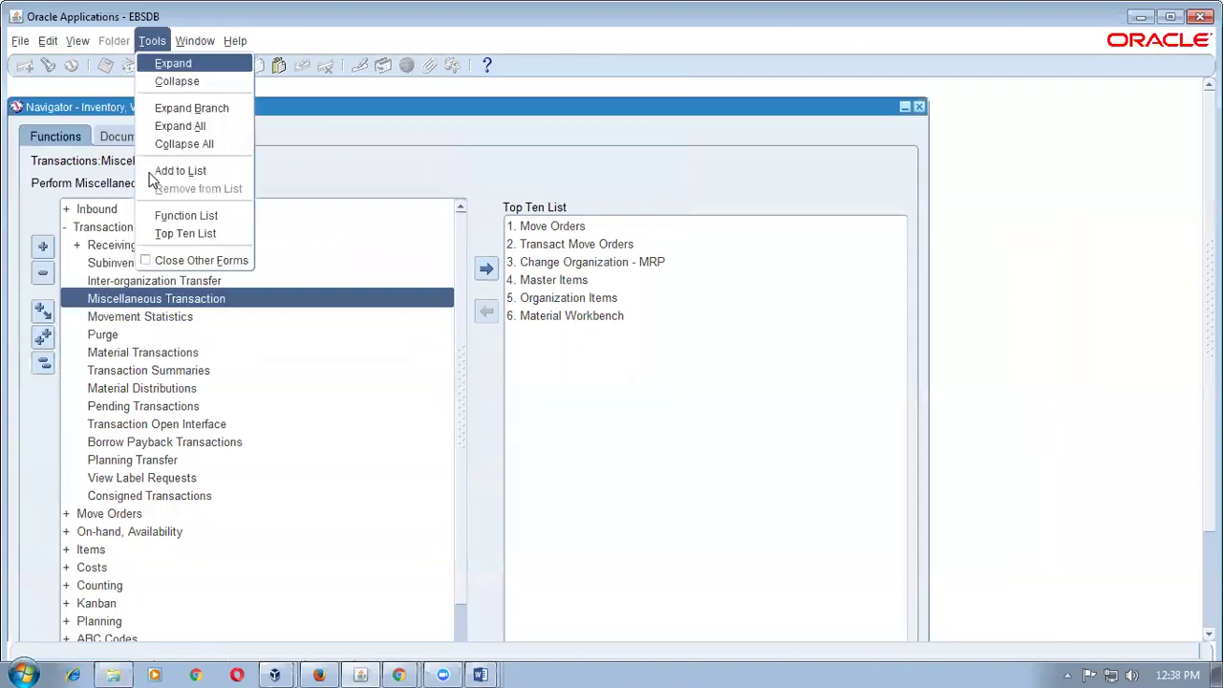
pyautogui.press('l')
# - Switch to the Inventory_Agenda document in Word and review the Replenishments topics, selecting Min Max Planning
pyautogui.hotkey('alt', 'Tab')
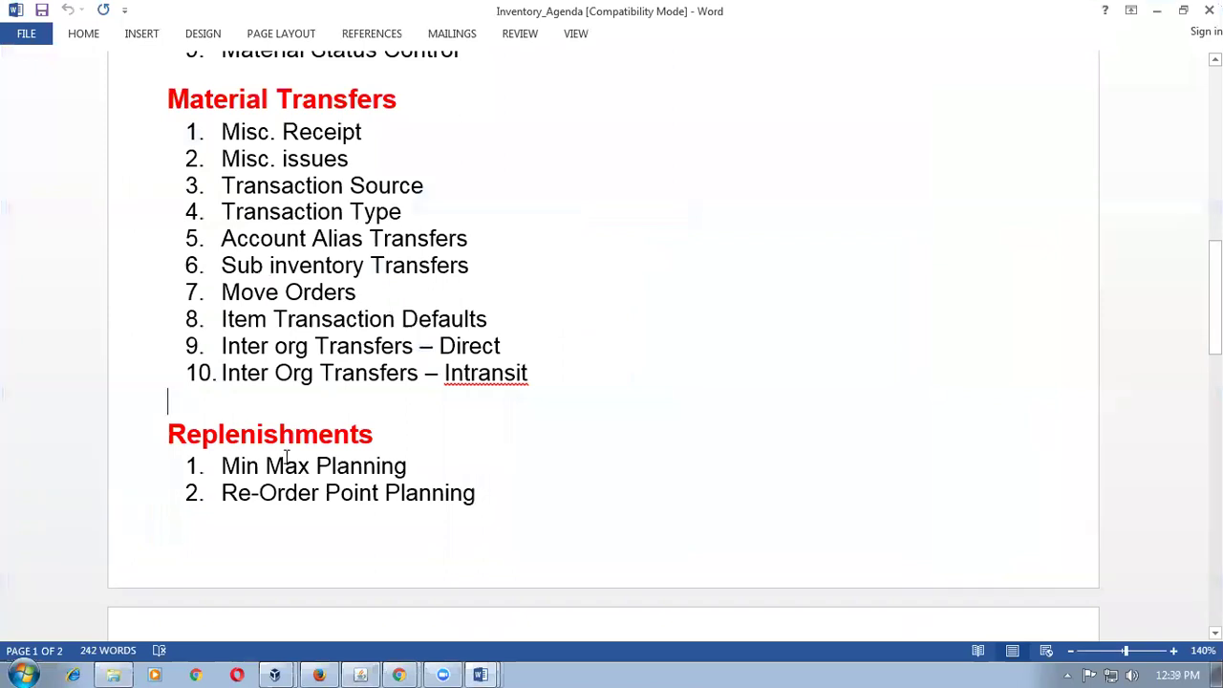
pyautogui.scroll(-3, 292, 464)
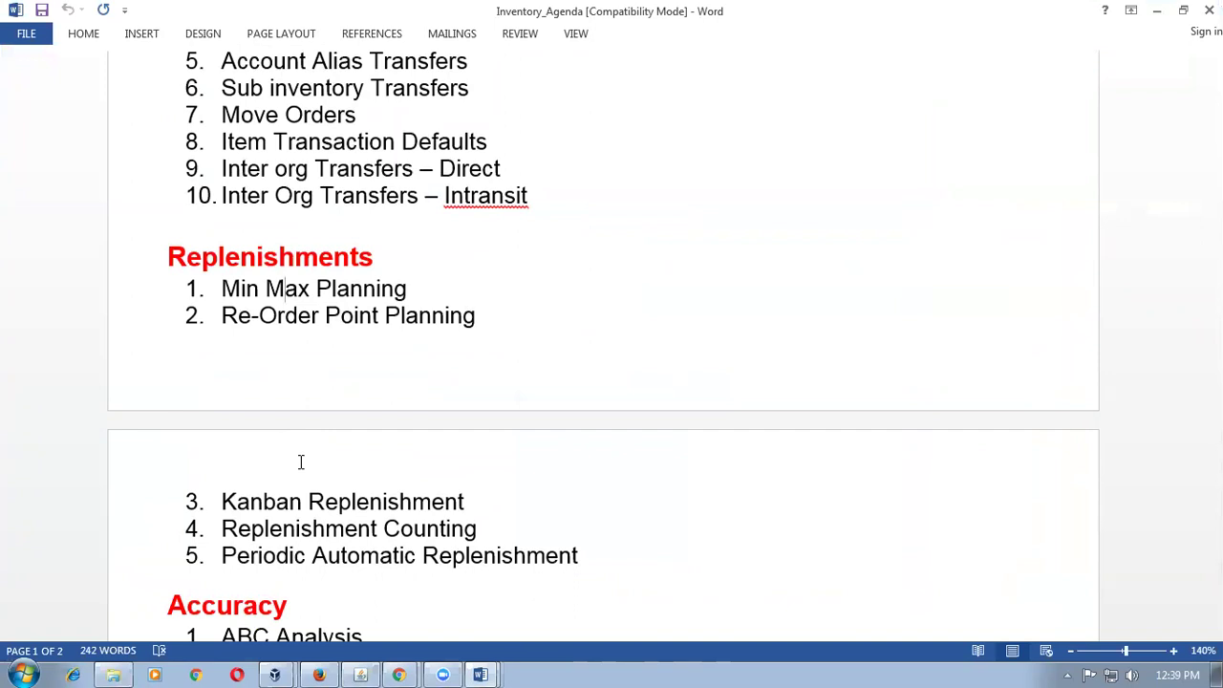
pyautogui.moveTo(222, 289); pyautogui.dragTo(342, 289)
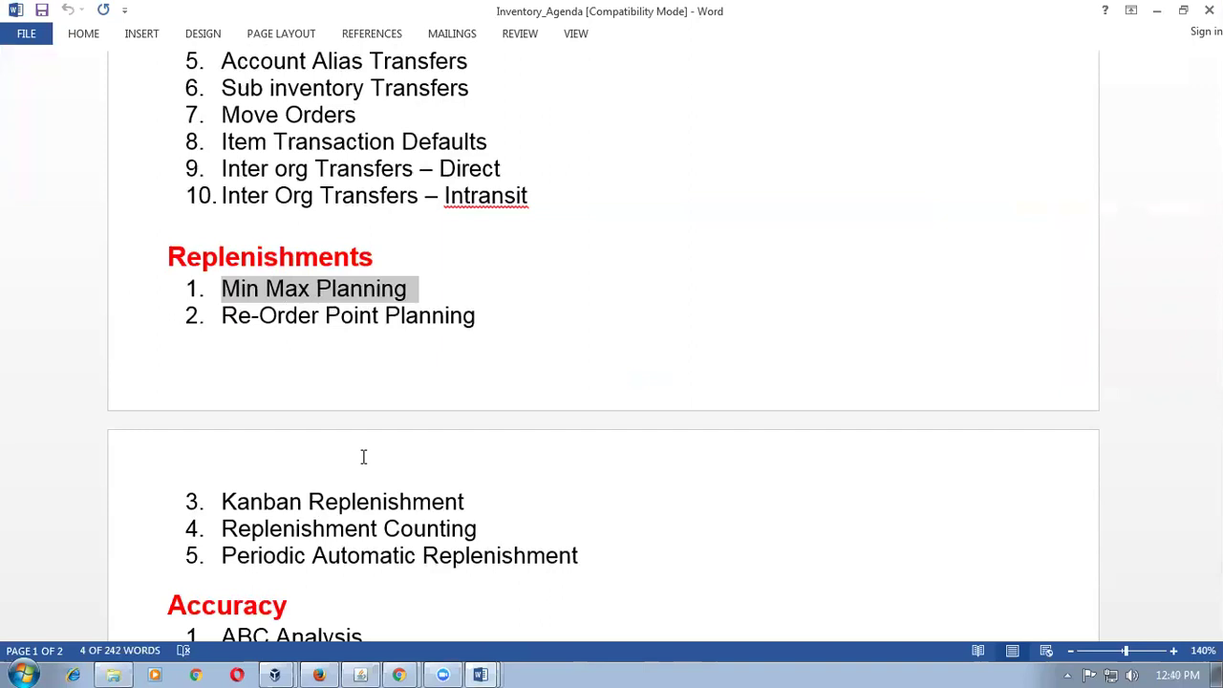
# - Switch to Oracle Applications and open the Subinventories Summary for b11 from the organization setup
pyautogui.click(361, 671)
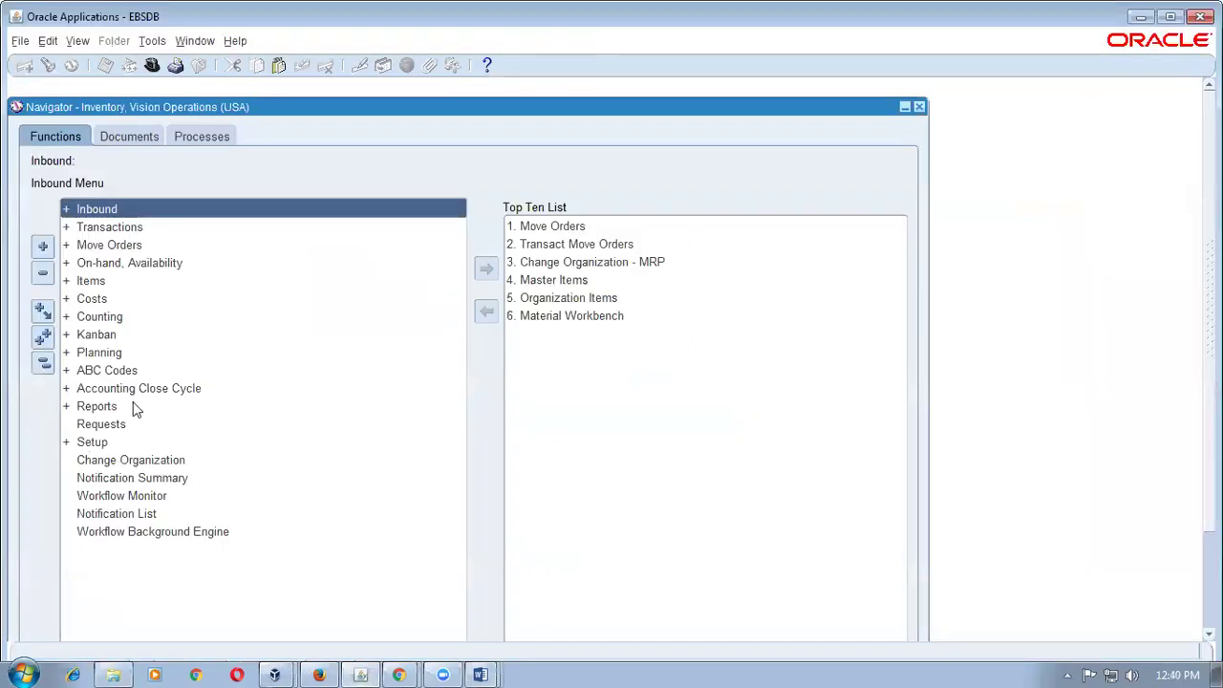
pyautogui.press('s')
pyautogui.press('Return')
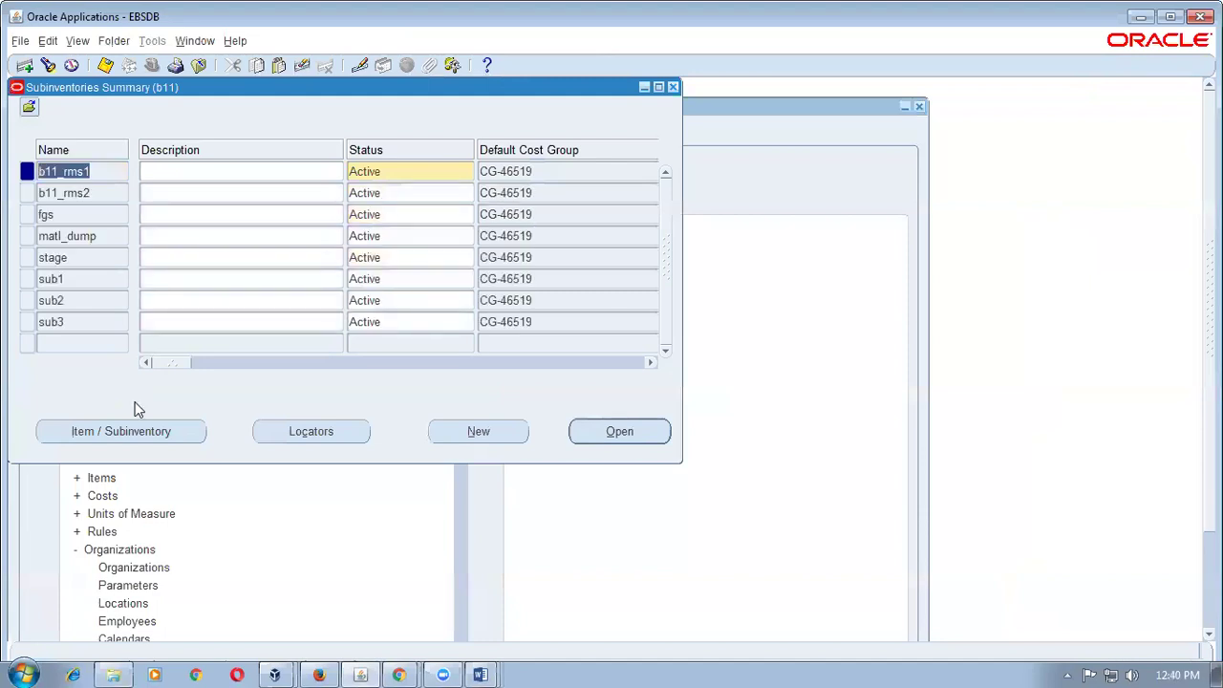
# - Add two subinventories named mm_sub and main to b11 and save them
pyautogui.click(77, 344)
pyautogui.write('mm_sub')
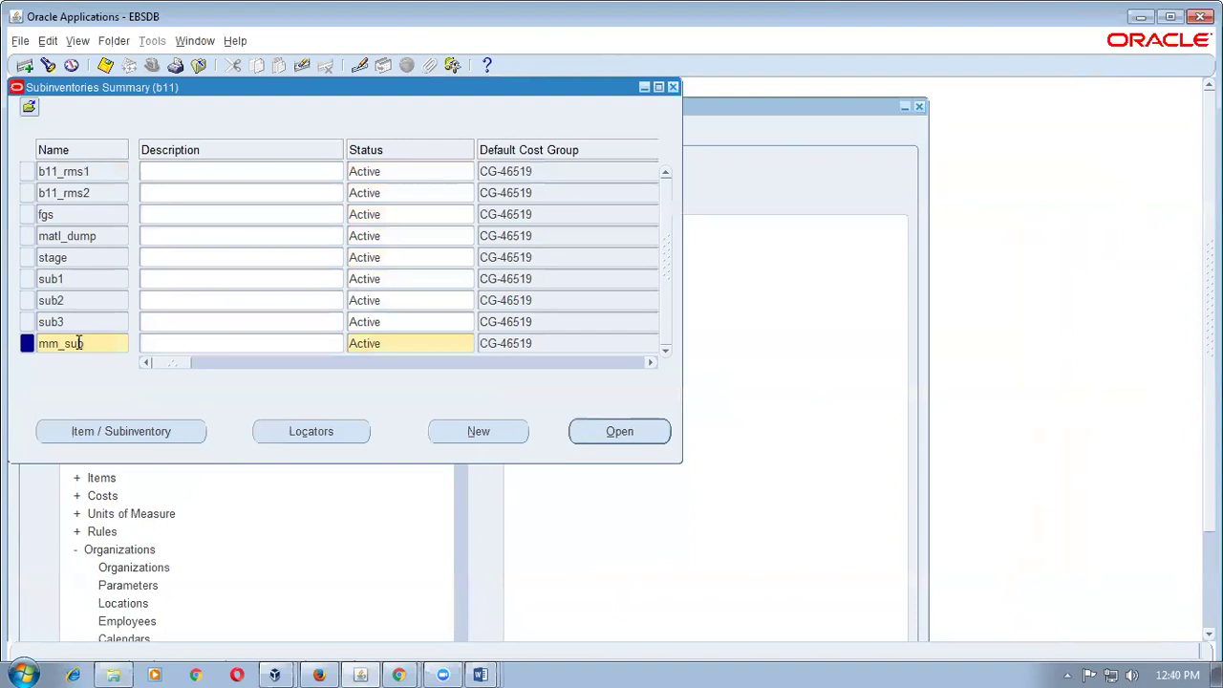
pyautogui.press('Down')
pyautogui.write('main')
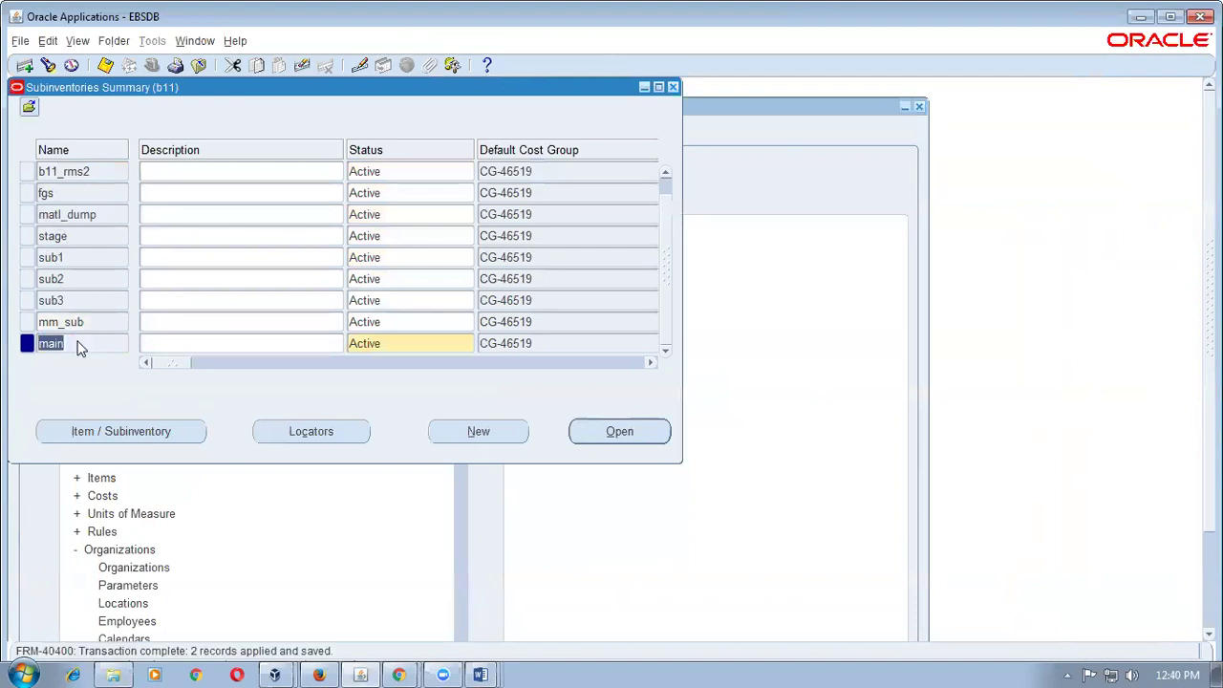
pyautogui.click(94, 324)
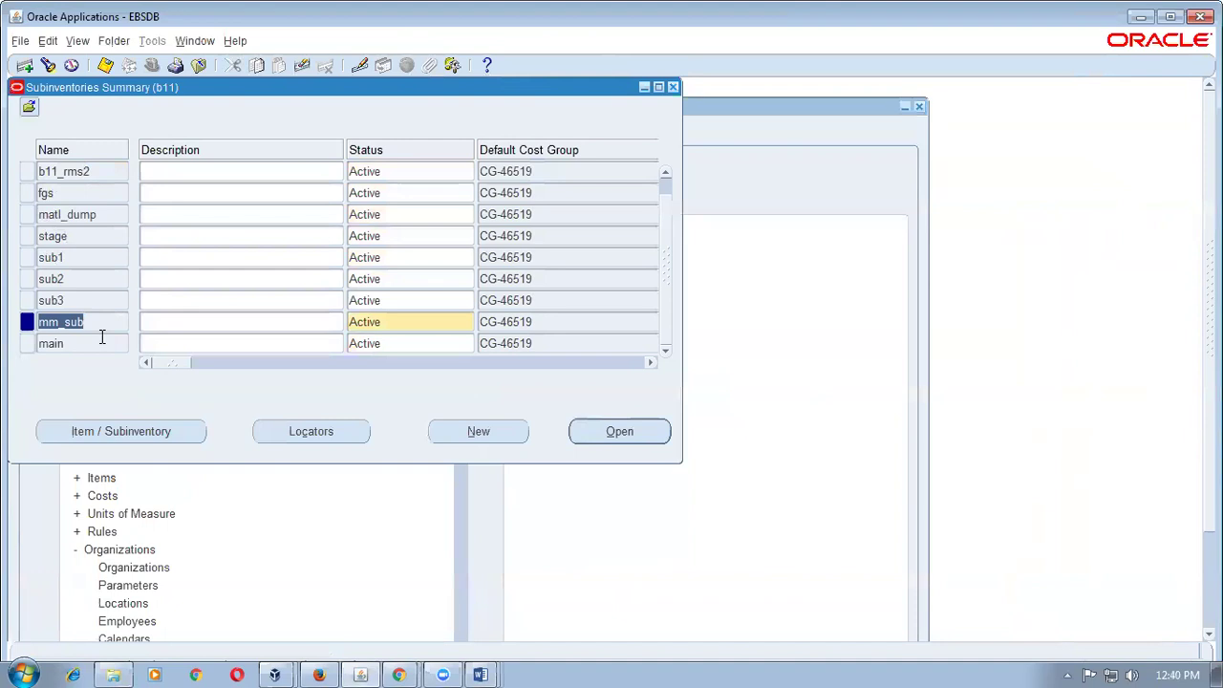
pyautogui.click(97, 342)
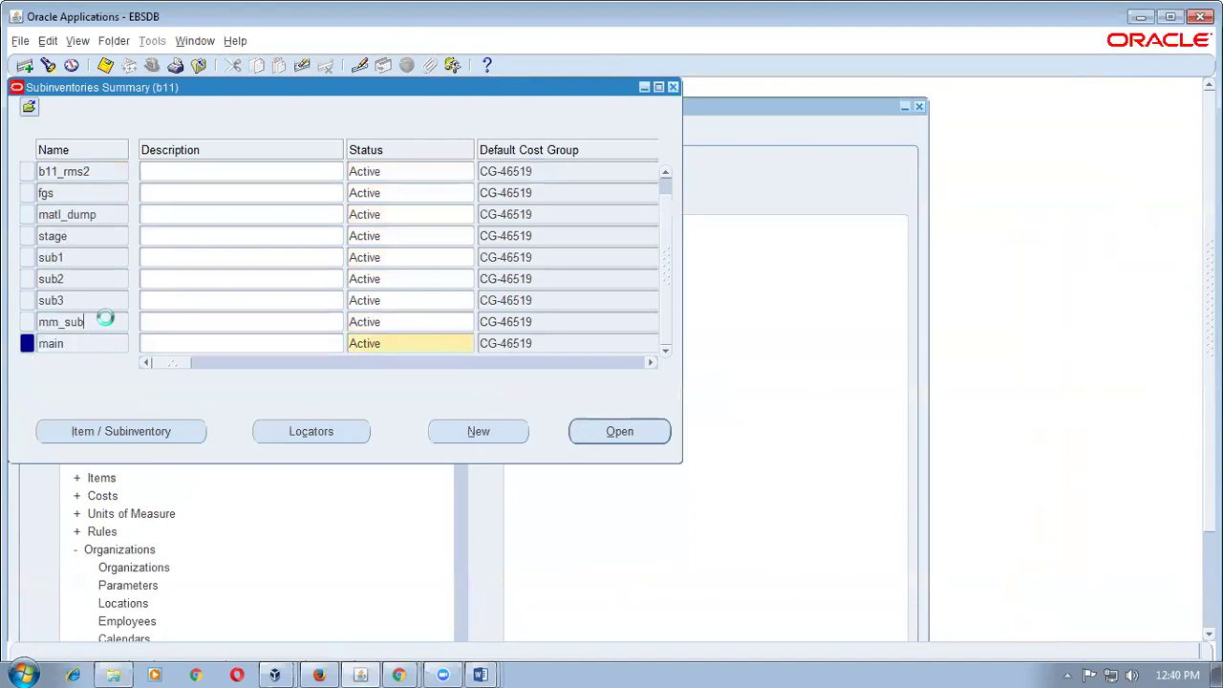
pyautogui.click(107, 321)
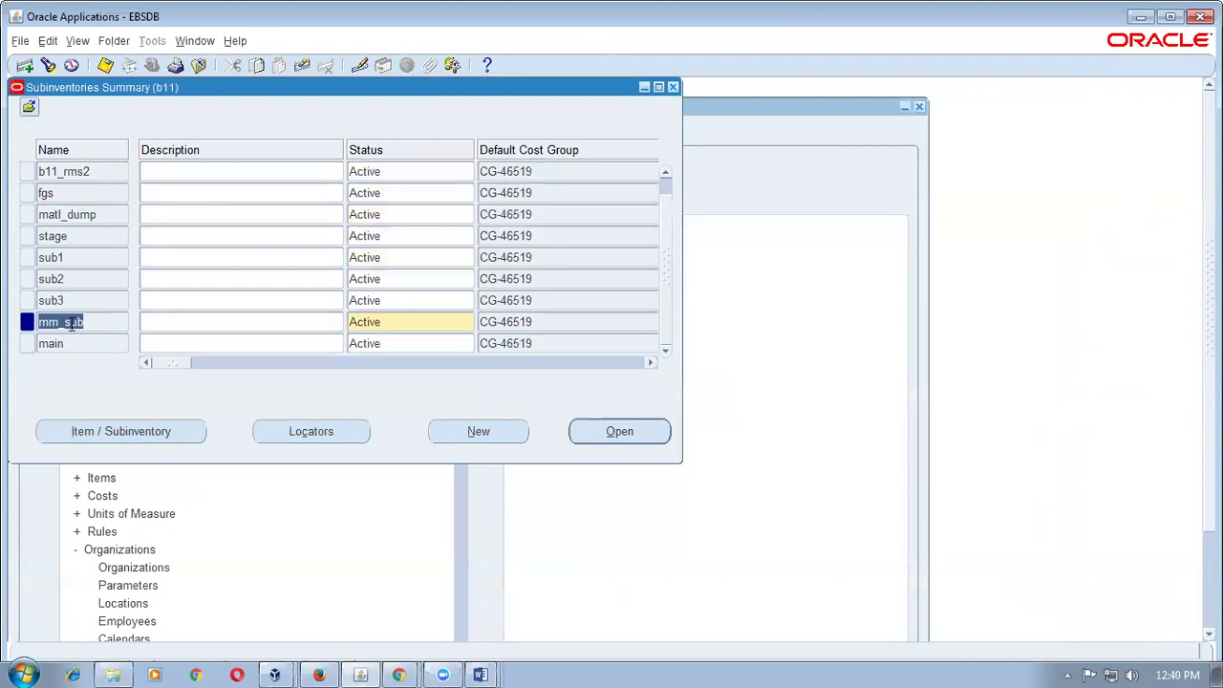
pyautogui.click(75, 342)
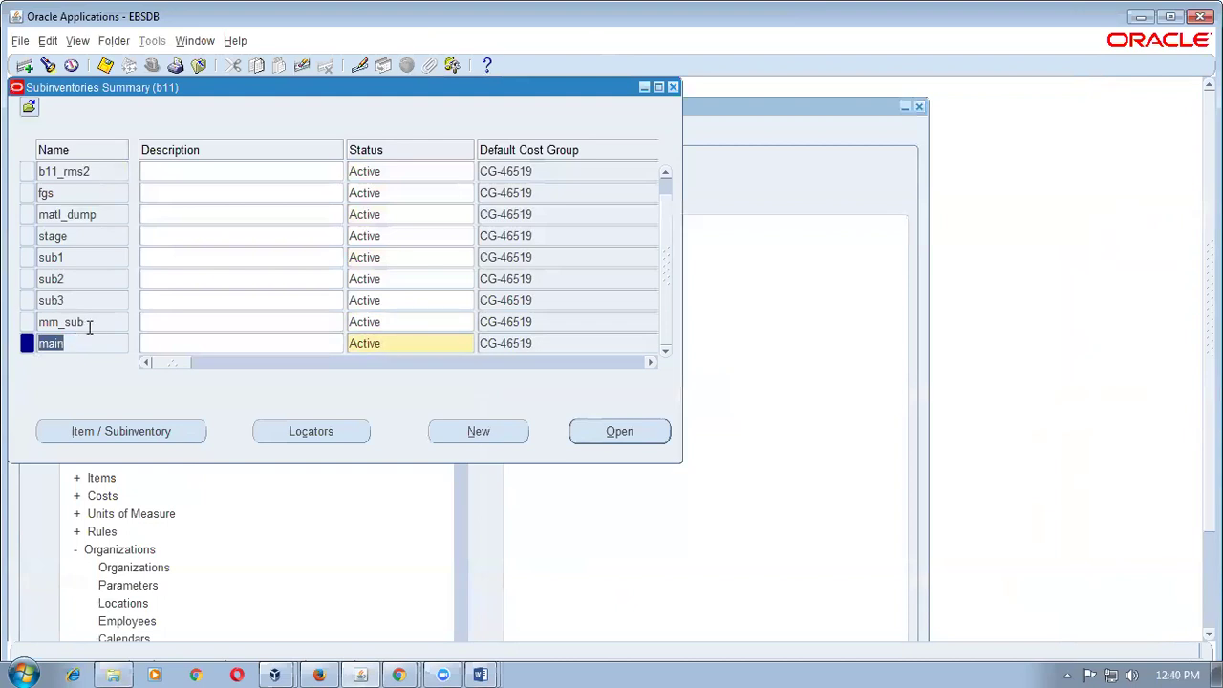
pyautogui.click(88, 326)
pyautogui.click(87, 344)
pyautogui.click(90, 325)
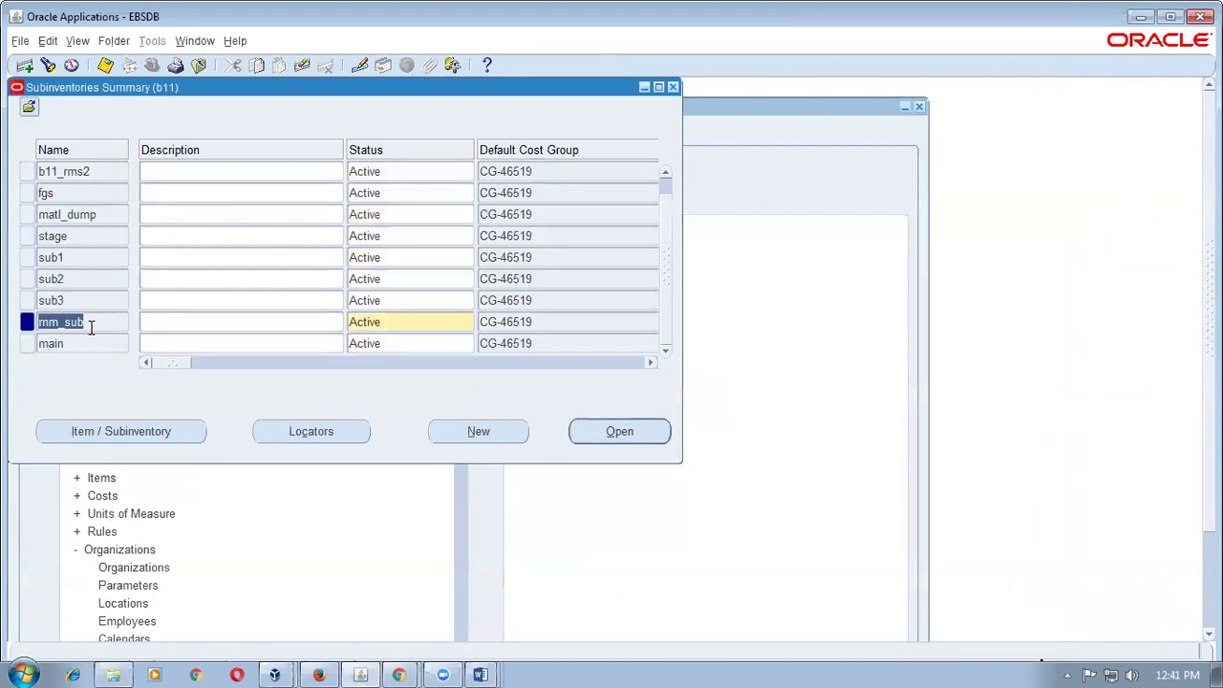
# - Close the Subinventories Summary and open the Master Items form
pyautogui.click(672, 88)
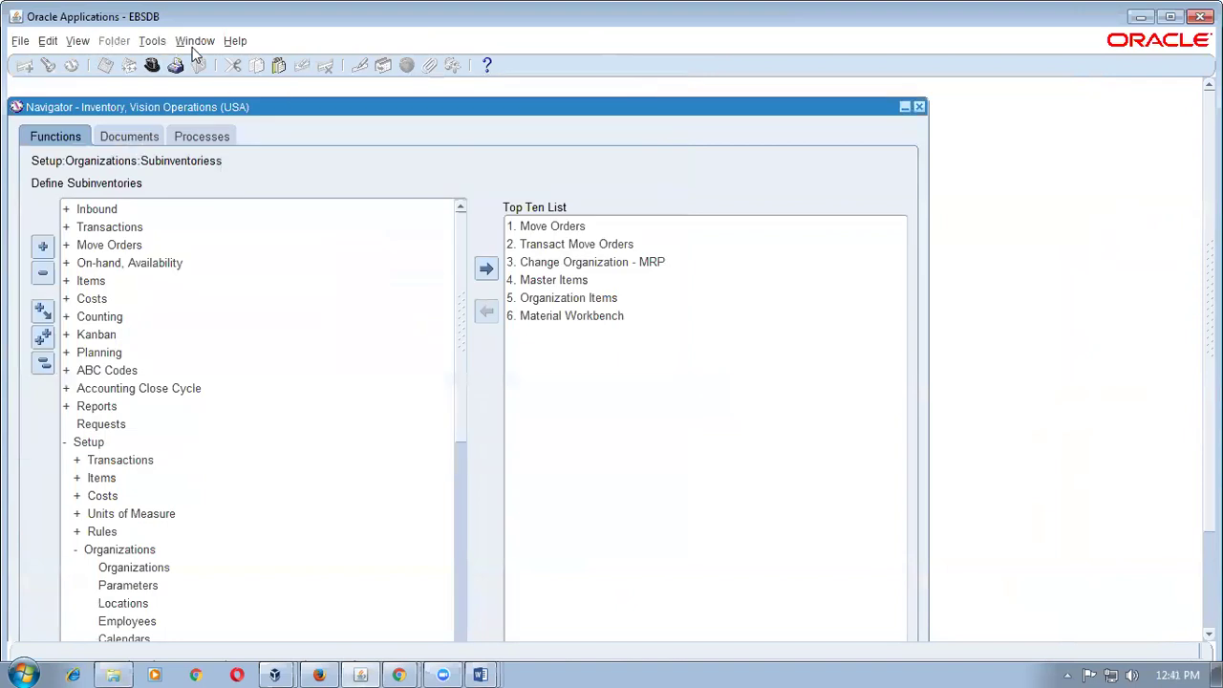
pyautogui.click(43, 363)
pyautogui.doubleClick(86, 281)
pyautogui.doubleClick(132, 299)
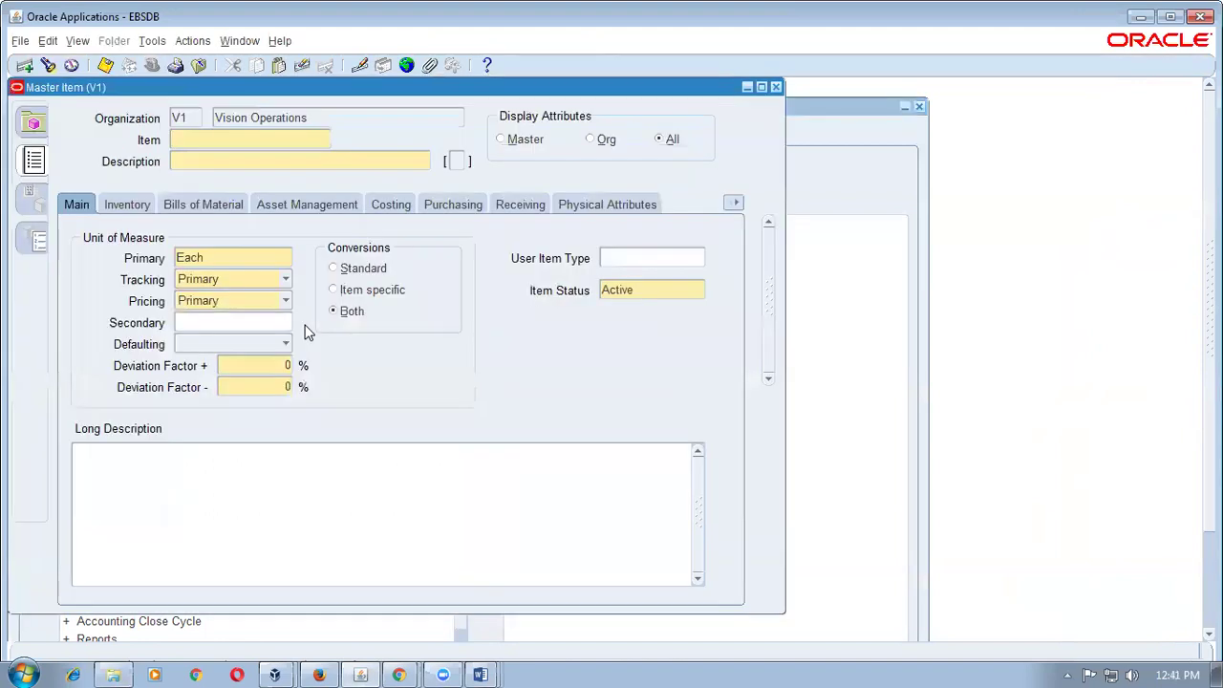
# - Create the item mm_test_item with description "min max test", apply the Purchased Item template and save it
pyautogui.write('mm_test_item')
pyautogui.click(226, 162)
pyautogui.write('min max test')
pyautogui.hotkey('alt', 't')
pyautogui.write('cPurchased Item')
pyautogui.press('Tab')
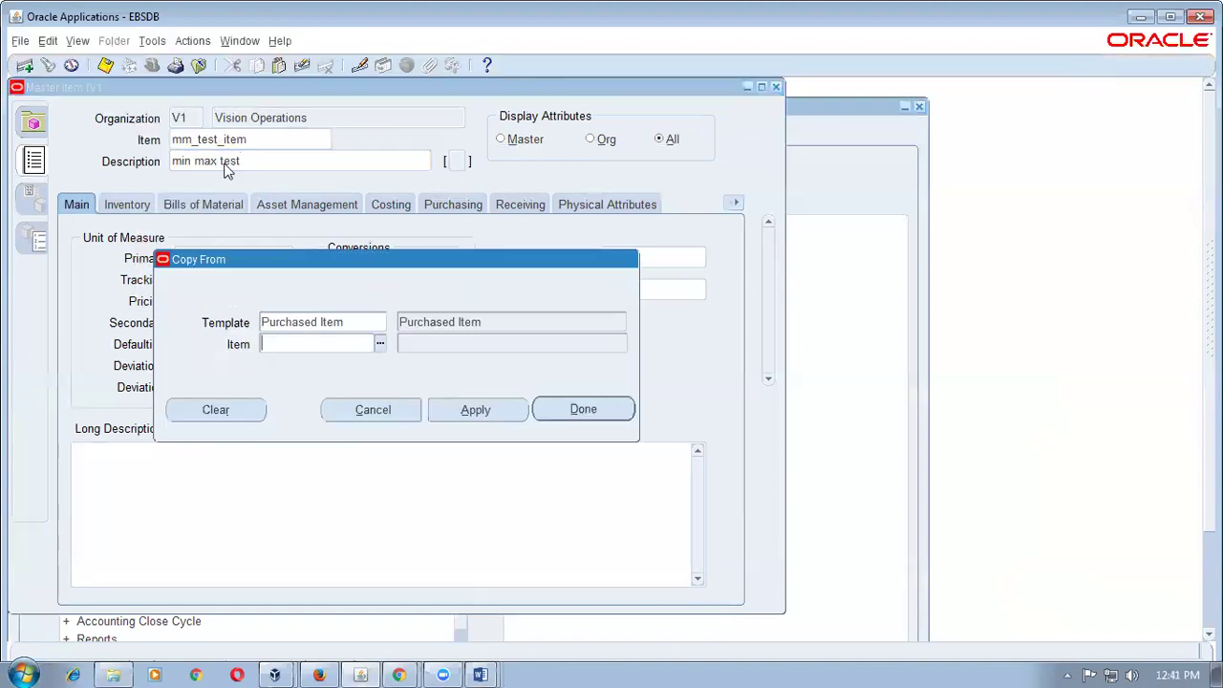
pyautogui.hotkey('alt', 'd')
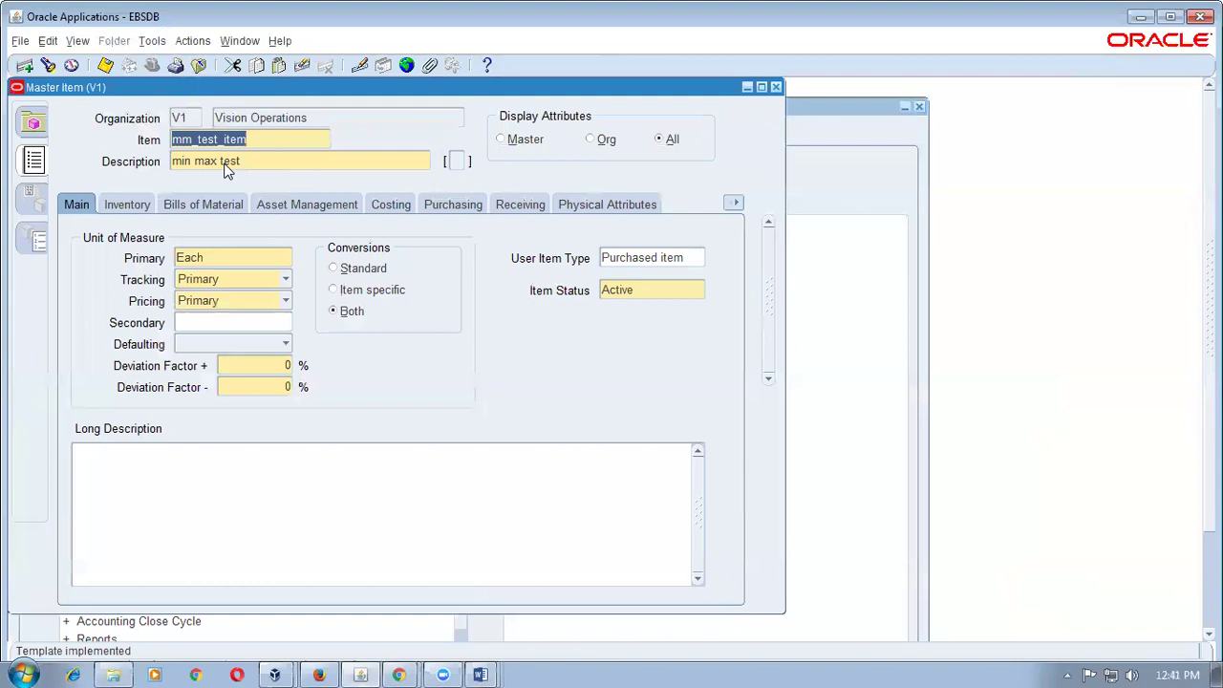
pyautogui.hotkey('ctrl', 's')
# - Assign mm_test_item to organization b11 and close the Master Item form
pyautogui.hotkey('alt', 't')
pyautogui.press('o')
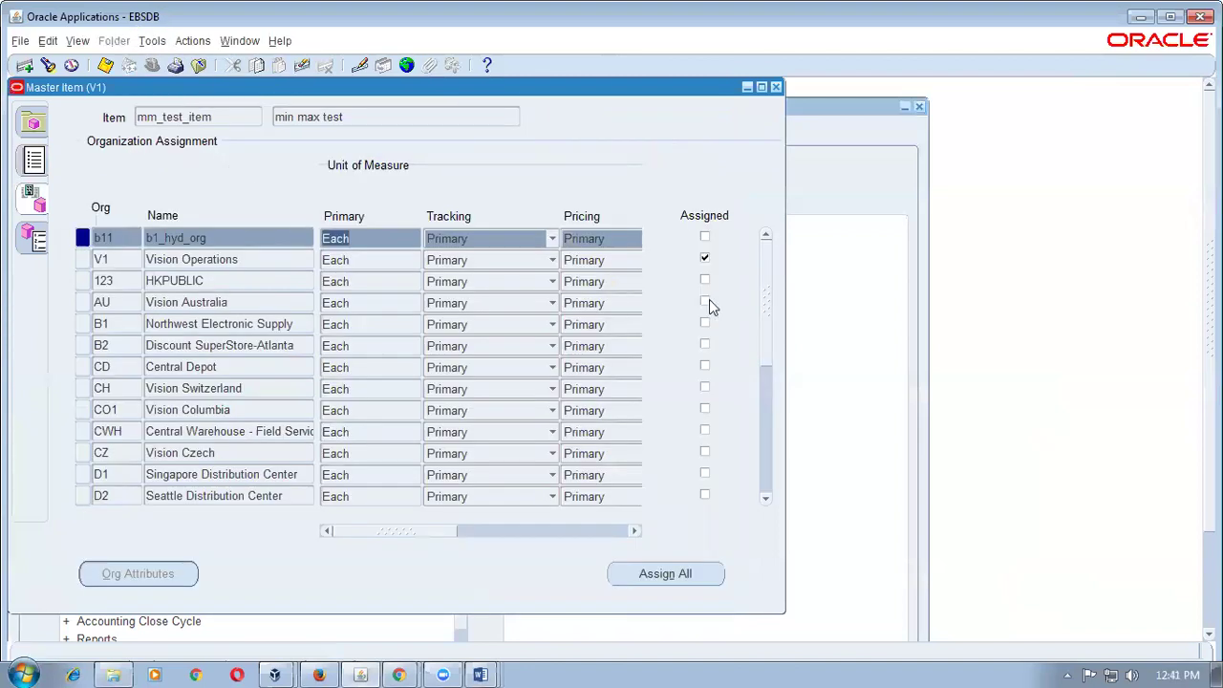
pyautogui.click(705, 237)
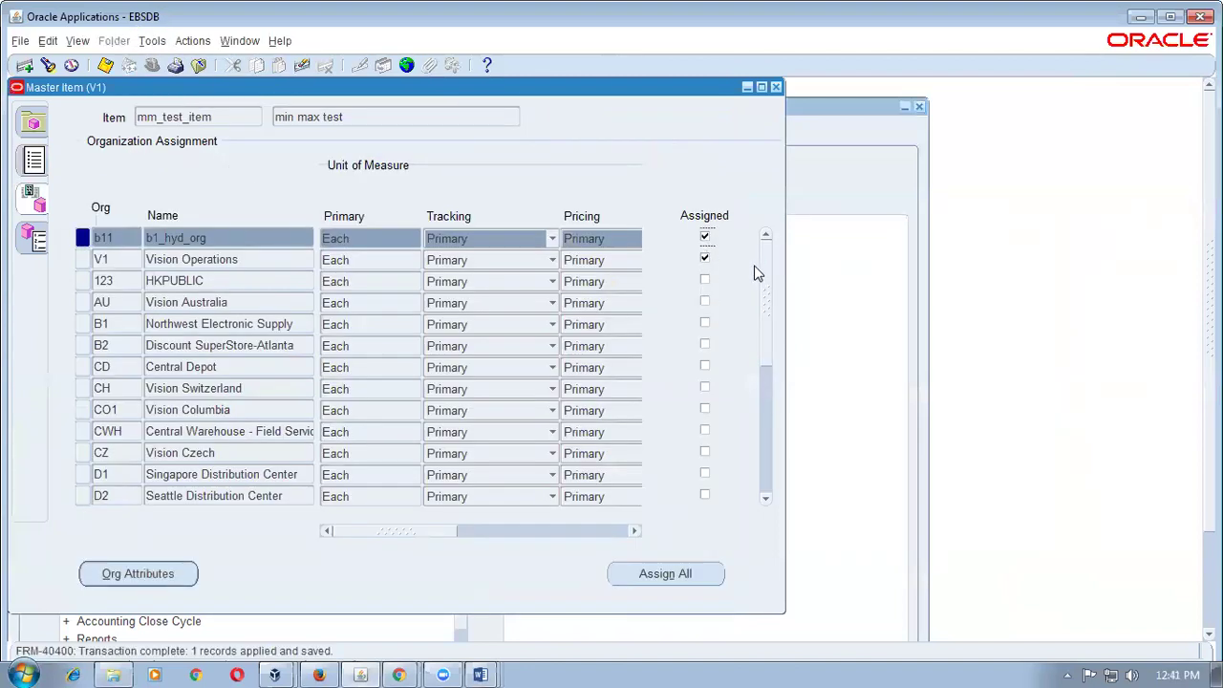
pyautogui.click(122, 237)
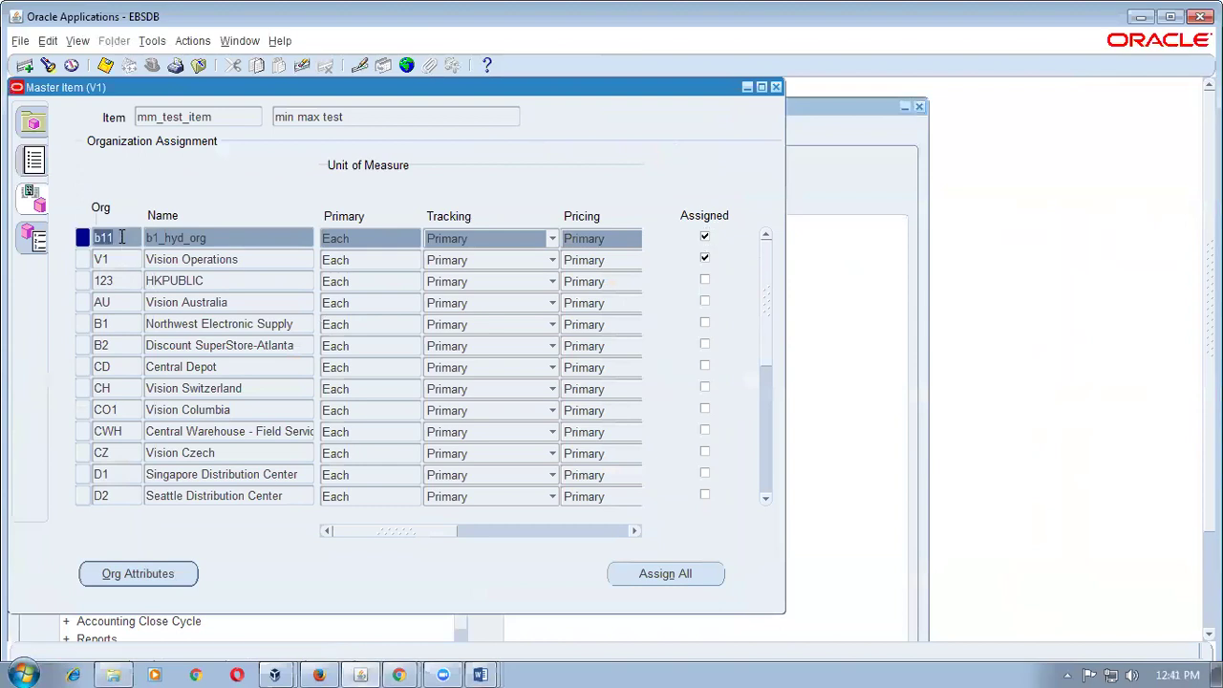
pyautogui.press('Tab')
pyautogui.click(111, 240)
pyautogui.click(777, 86)
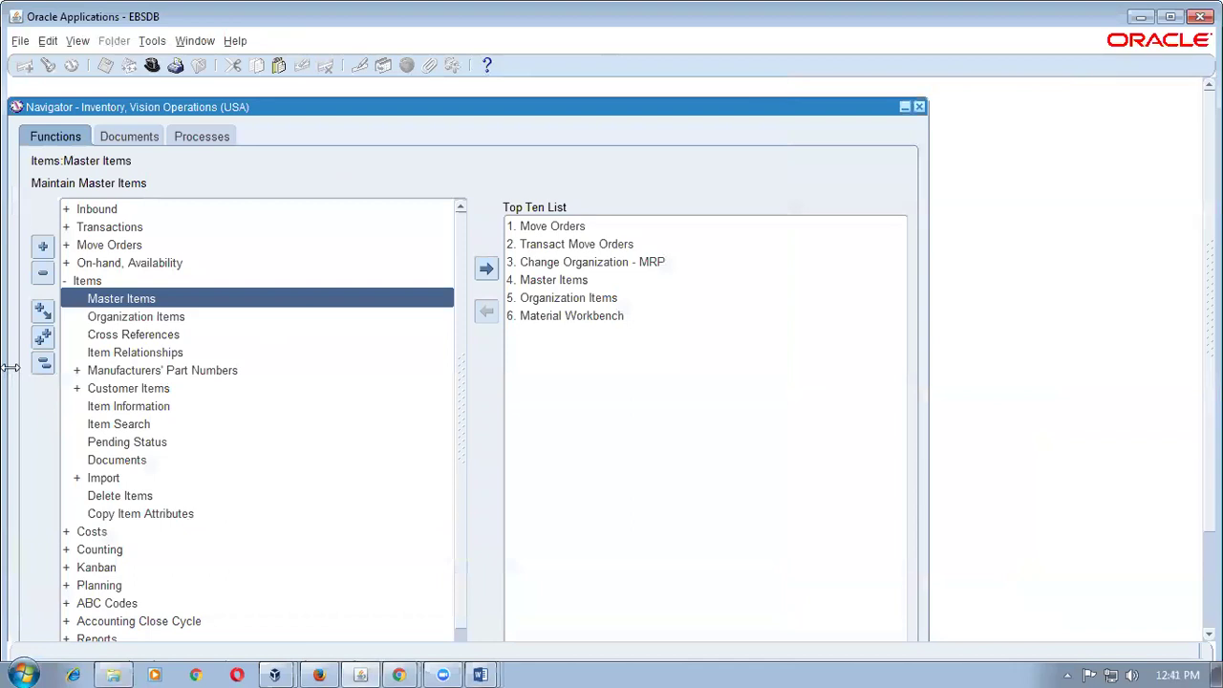
# - Reopen the b11 Subinventories Summary and open the Item Subinventories form for mm_sub
pyautogui.click(43, 364)
pyautogui.hotkey('alt', 't')
pyautogui.press('Escape')
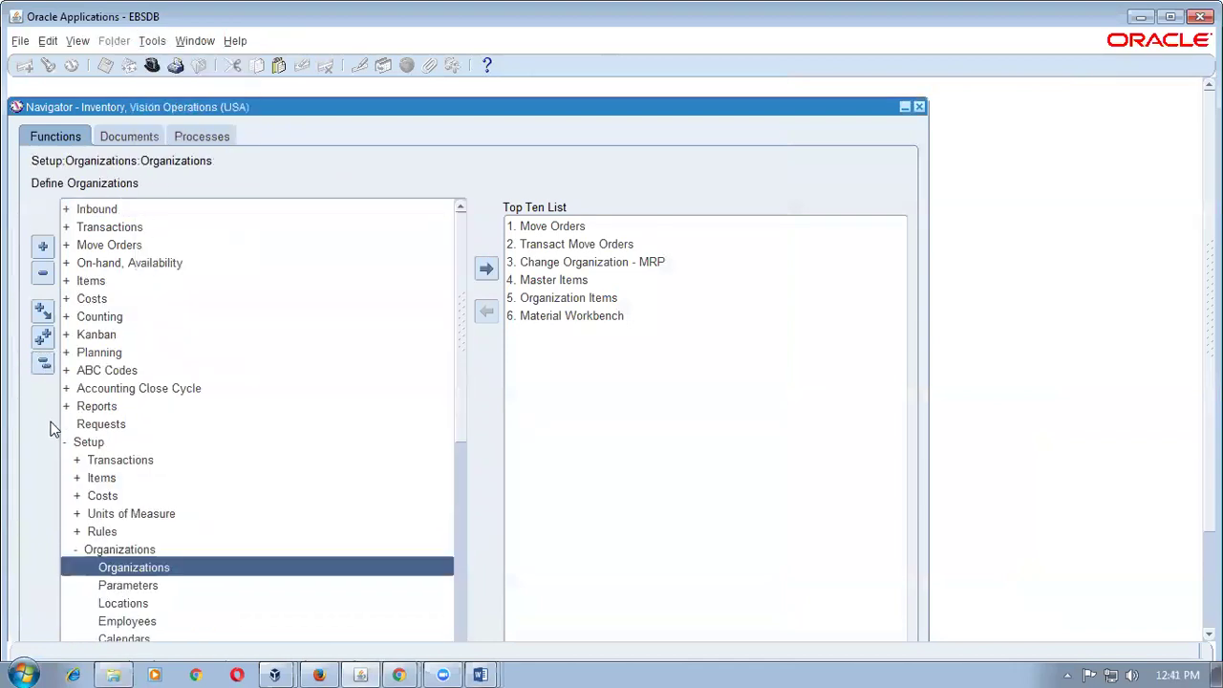
pyautogui.press('Return')
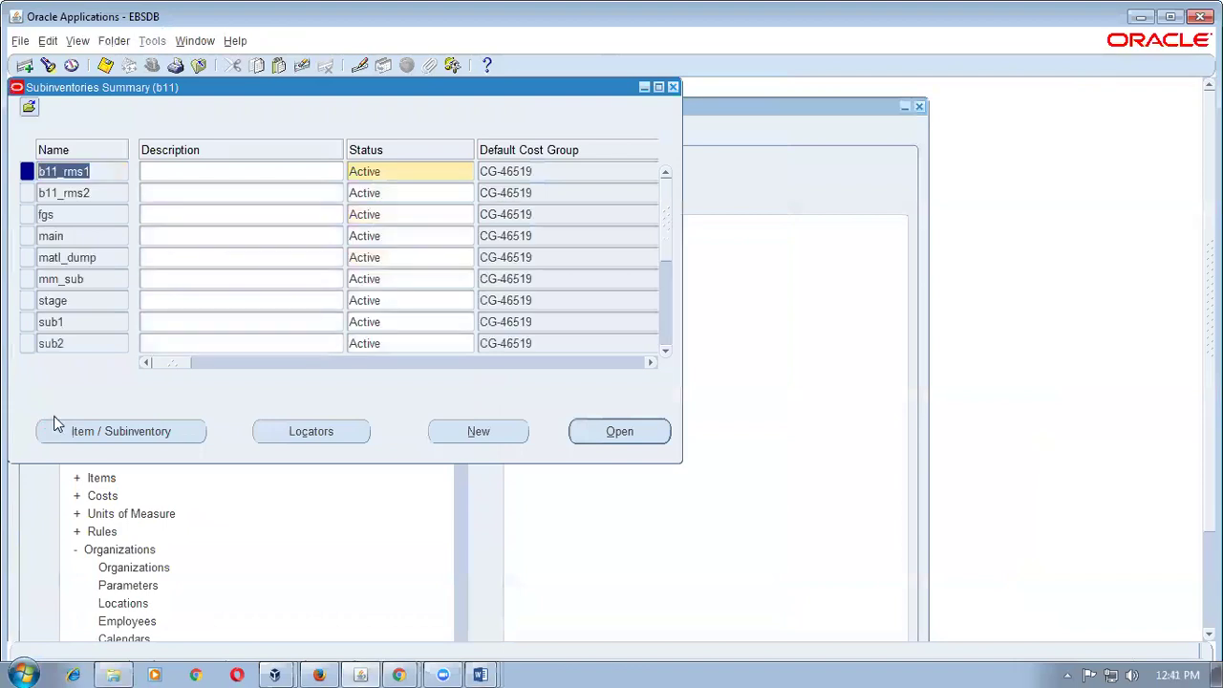
pyautogui.click(103, 279)
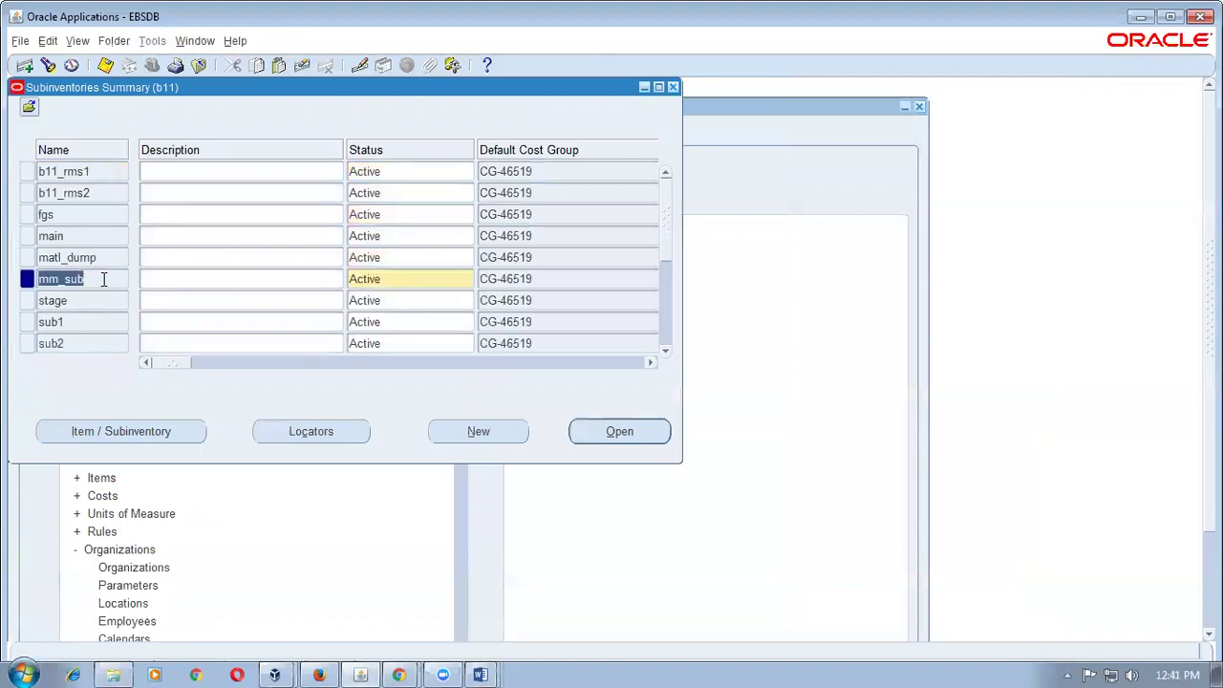
pyautogui.click(135, 432)
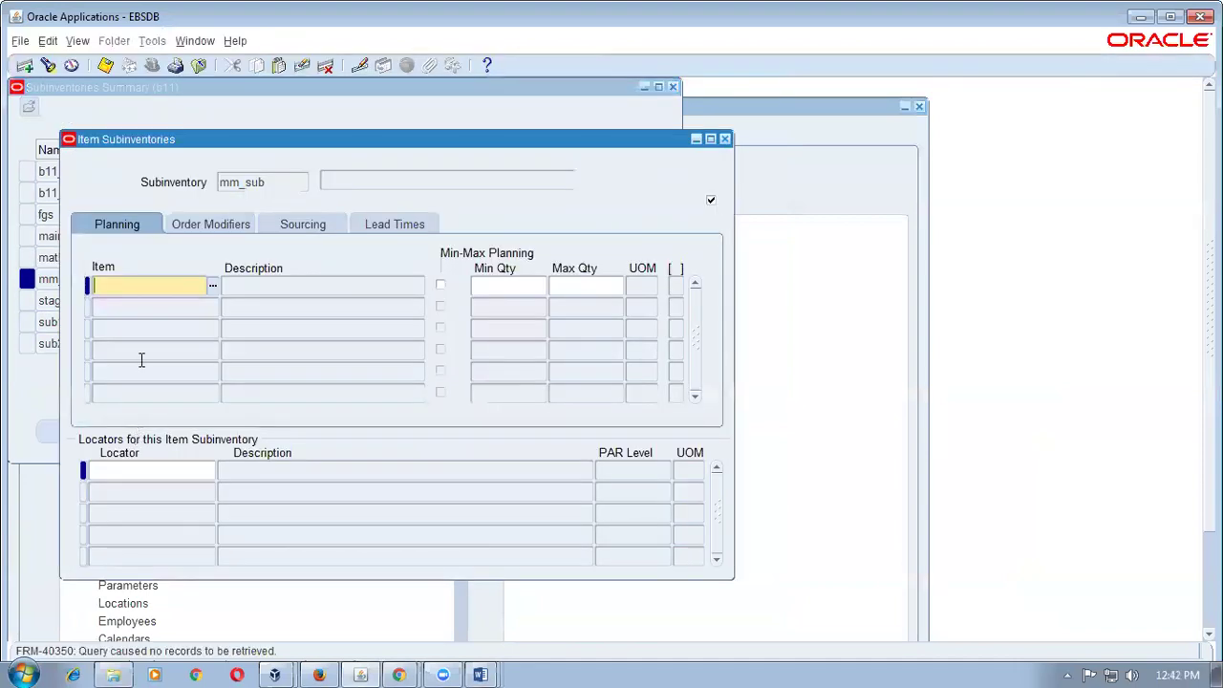
# - Look up the item with %min% and %mm%, and enter mm_test_item as an item of mm_sub
pyautogui.write('%min%')
pyautogui.hotkey('ctrl', 'F11')
pyautogui.press('Return')
pyautogui.press('Return')
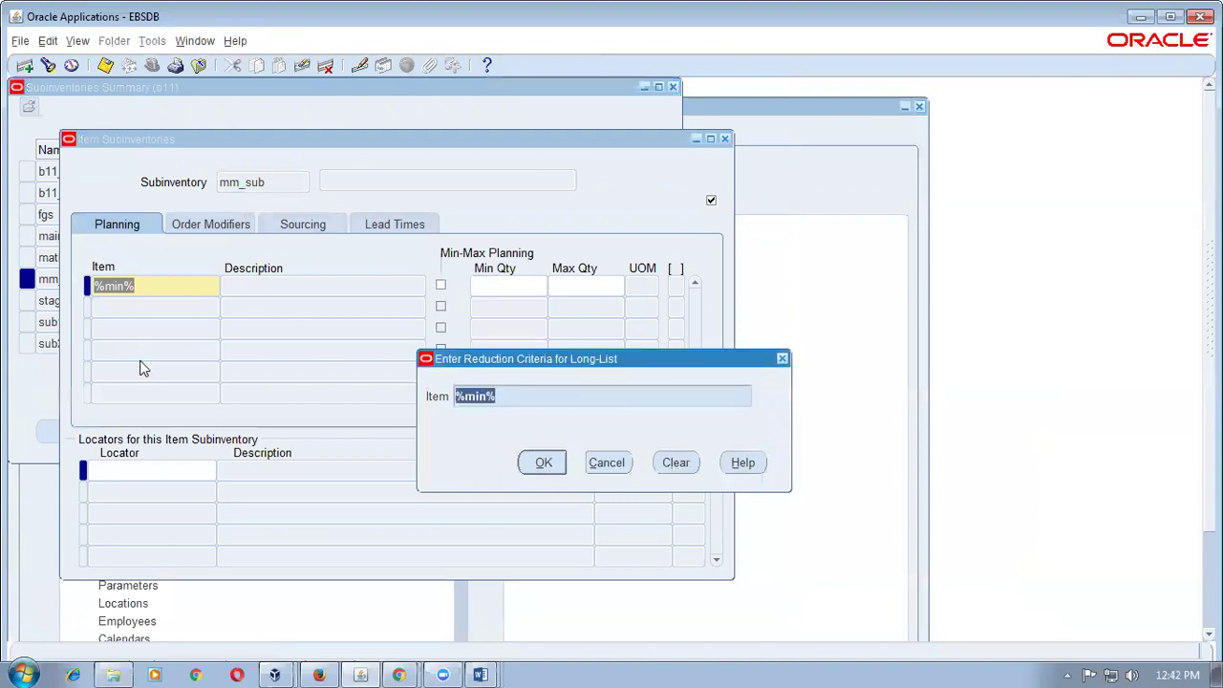
pyautogui.write('%mm%')
pyautogui.press('Return')
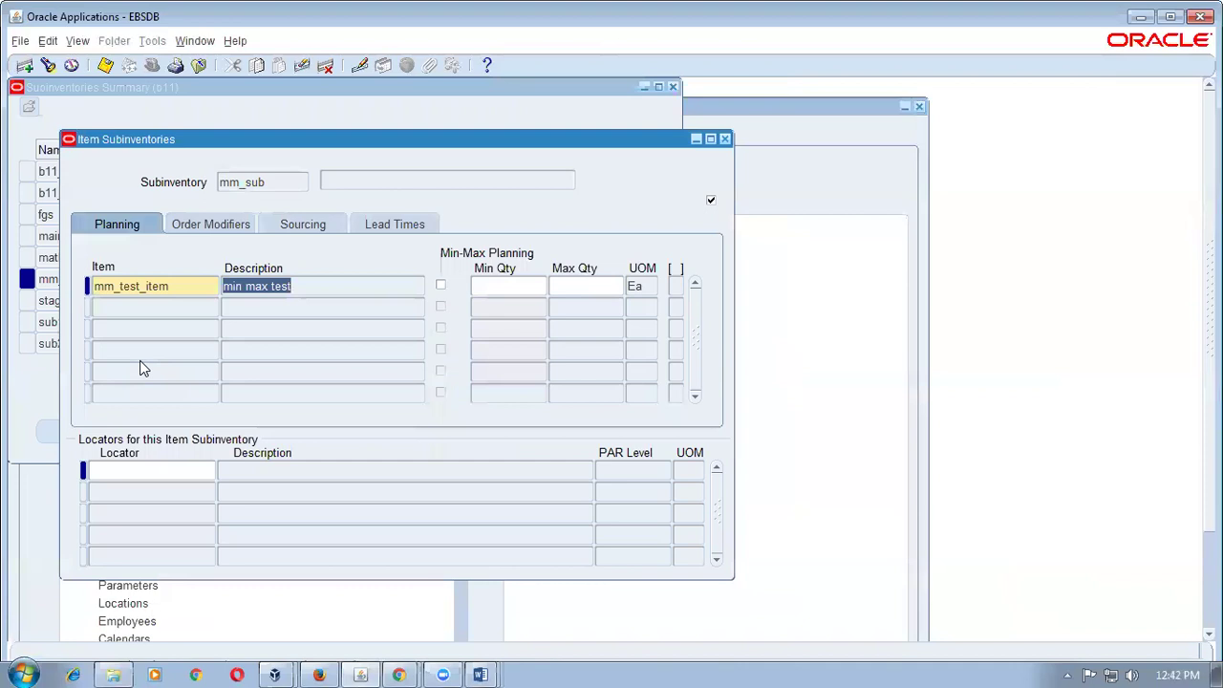
pyautogui.doubleClick(200, 287)
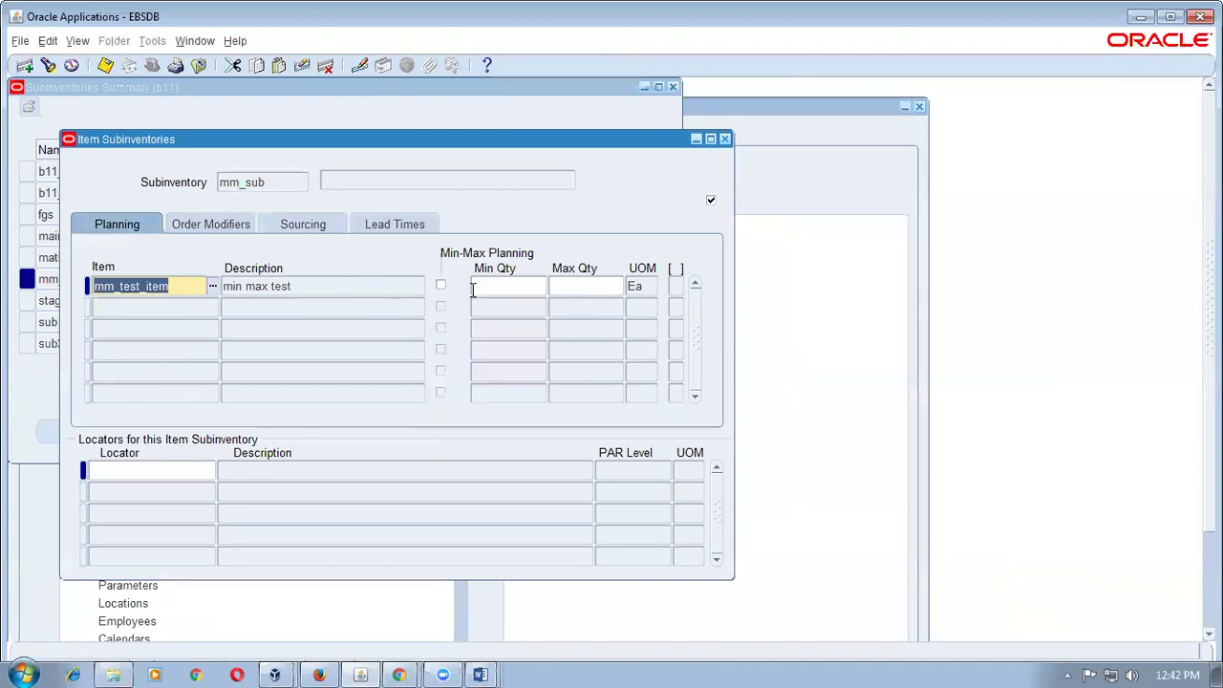
# - Enable Min-Max Planning for mm_test_item with a minimum quantity of 10 and a maximum of 50
pyautogui.click(444, 288)
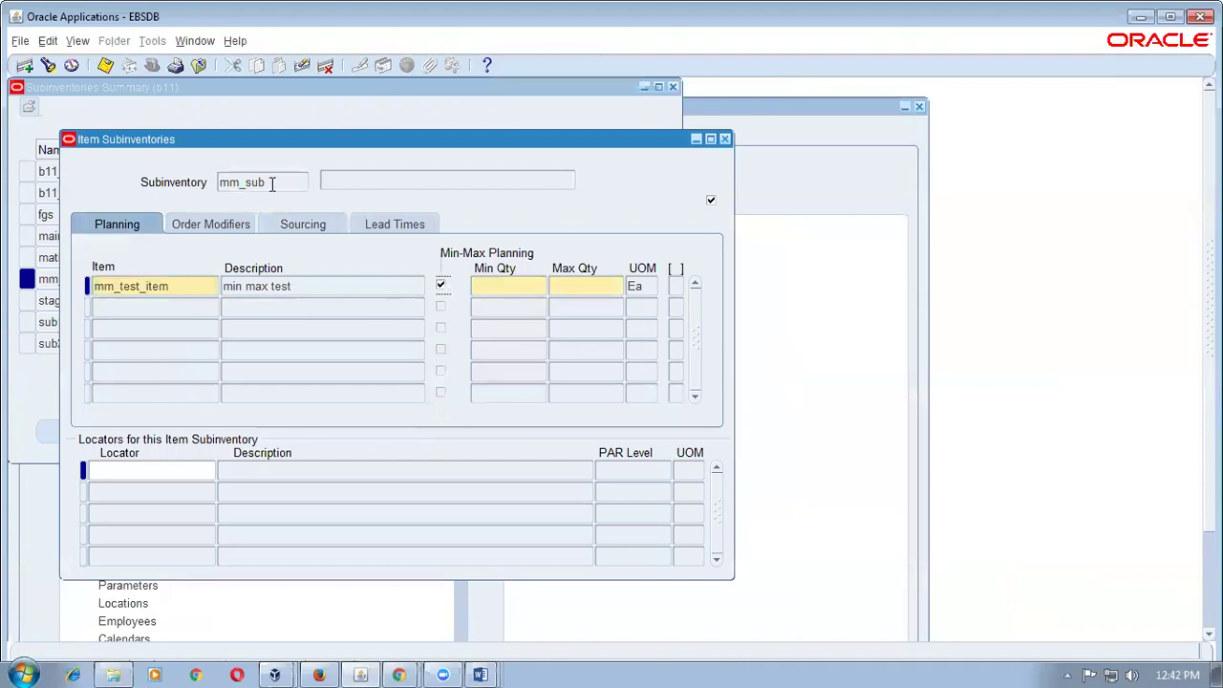
pyautogui.click(497, 288)
pyautogui.write('10')
pyautogui.press('Tab')
pyautogui.write('50')
pyautogui.doubleClick(494, 287)
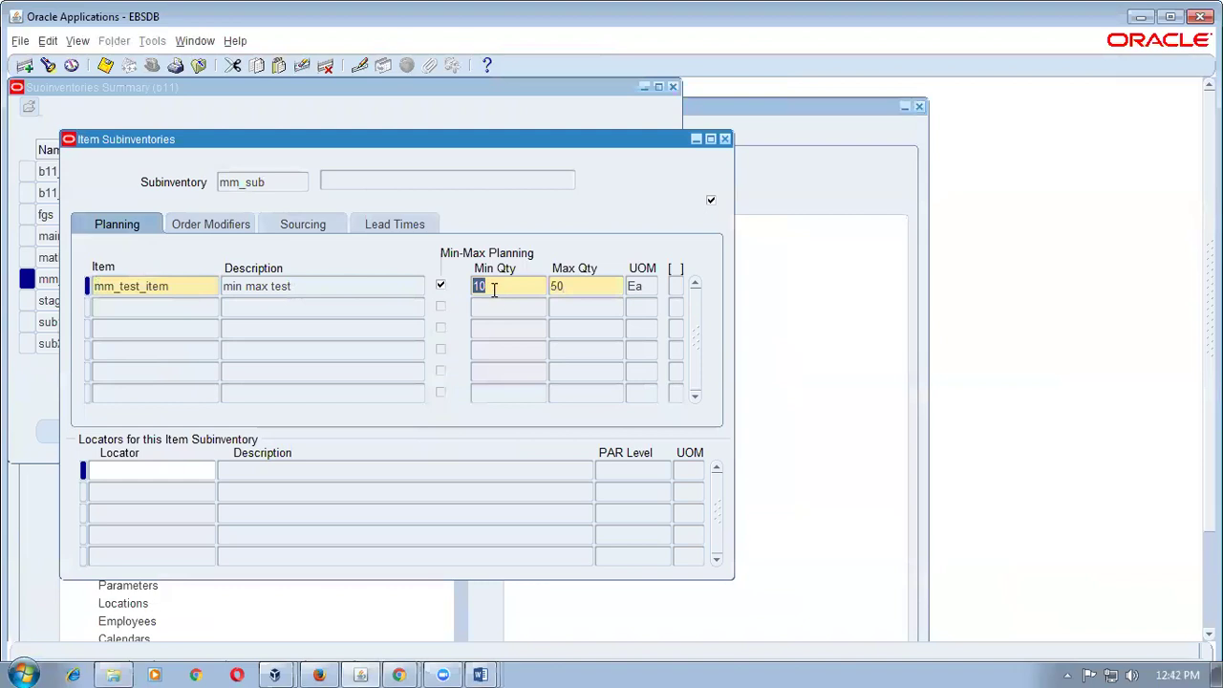
pyautogui.doubleClick(602, 286)
pyautogui.doubleClick(519, 285)
# - Set the order modifiers of mm_test_item to fixed lot multiple 5, minimum order quantity 20 and maximum 40
pyautogui.click(210, 229)
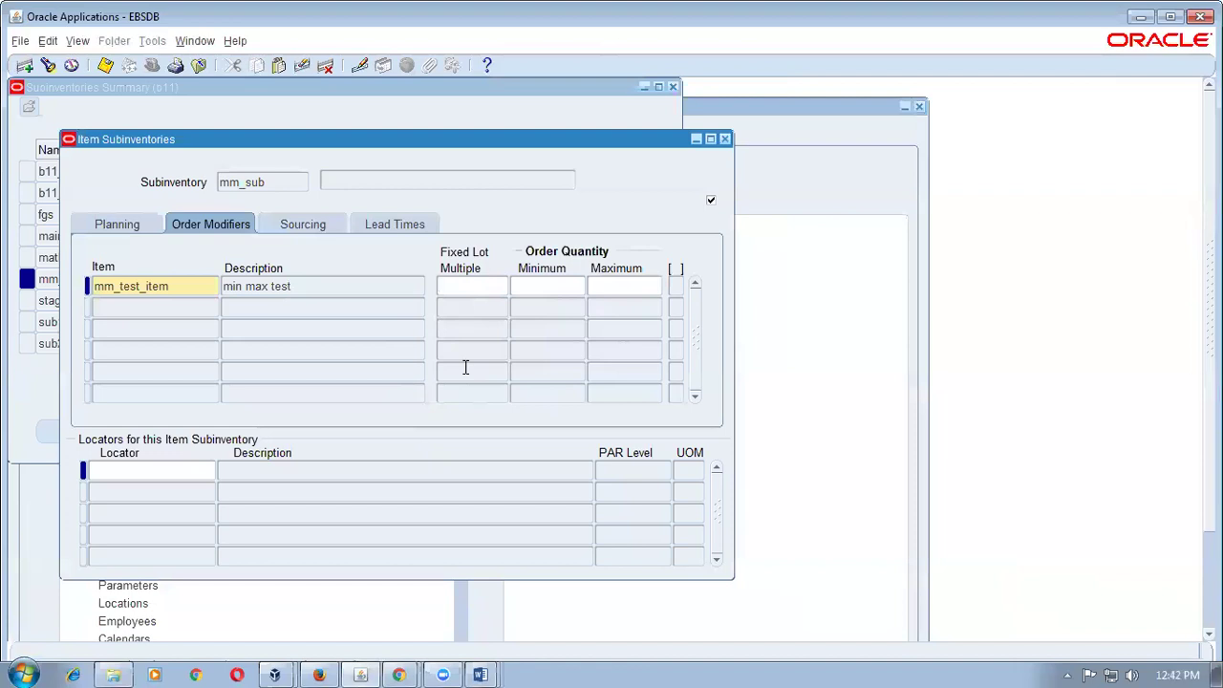
pyautogui.write('5')
pyautogui.click(530, 290)
pyautogui.write('20')
pyautogui.moveTo(538, 288); pyautogui.dragTo(512, 287)
pyautogui.click(614, 287)
pyautogui.write('40')
pyautogui.hotkey('shift', 'Tab')
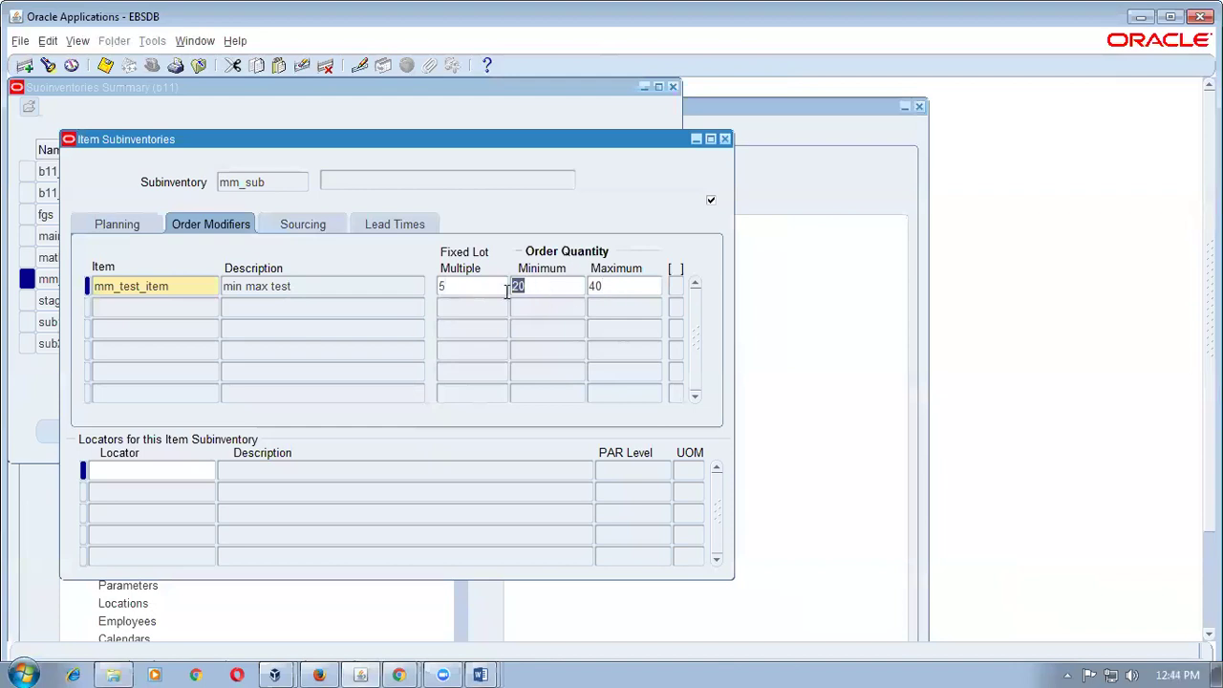
pyautogui.hotkey('shift', 'Tab')
pyautogui.doubleClick(622, 286)
pyautogui.doubleClick(561, 286)
# - Set the sourcing type of mm_test_item to Inventory
pyautogui.click(326, 224)
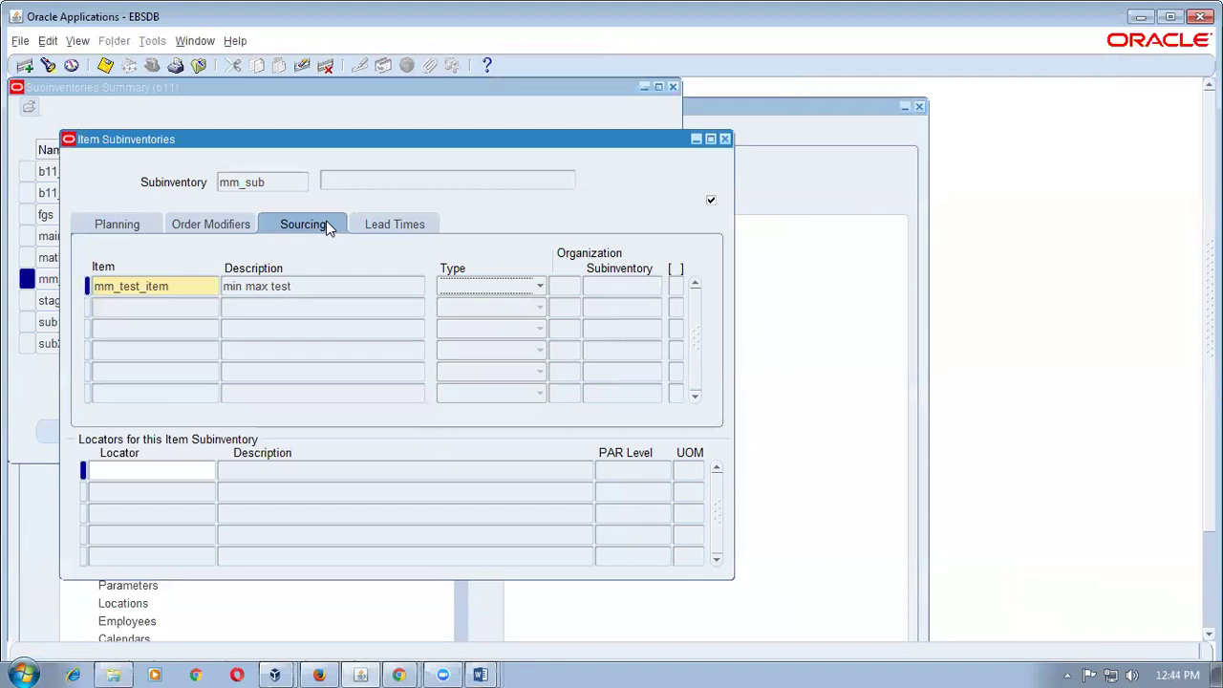
pyautogui.click(144, 226)
pyautogui.click(498, 284)
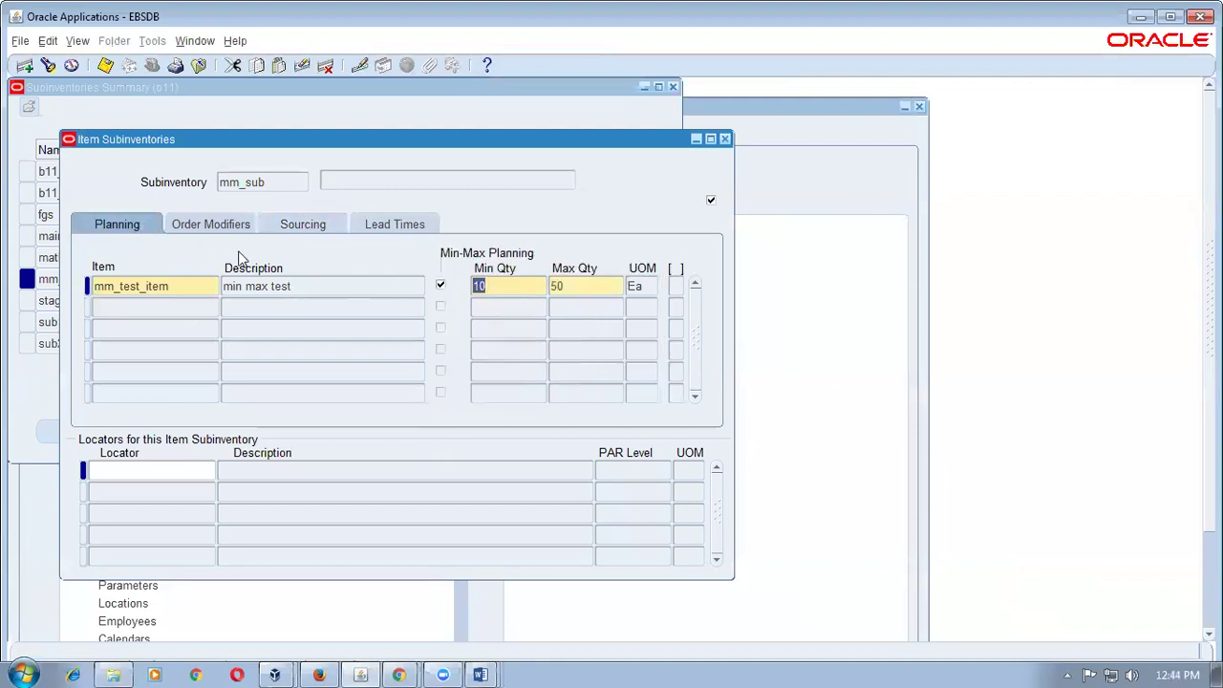
pyautogui.click(297, 224)
pyautogui.click(487, 285)
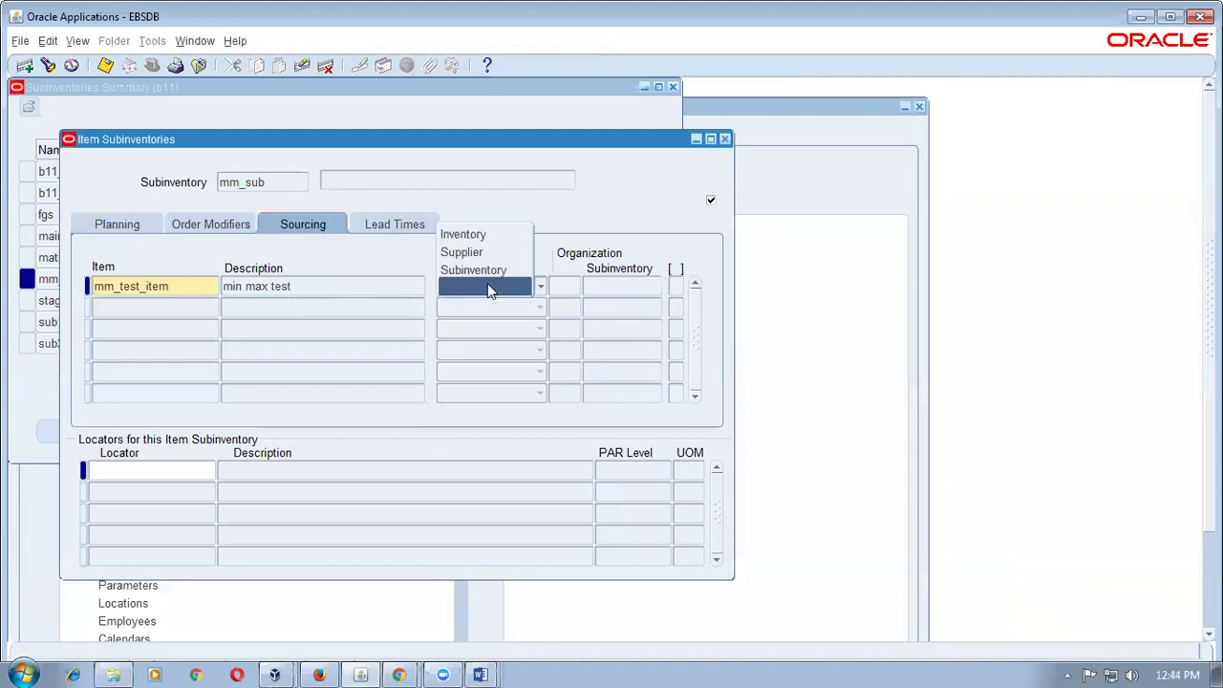
pyautogui.click(473, 234)
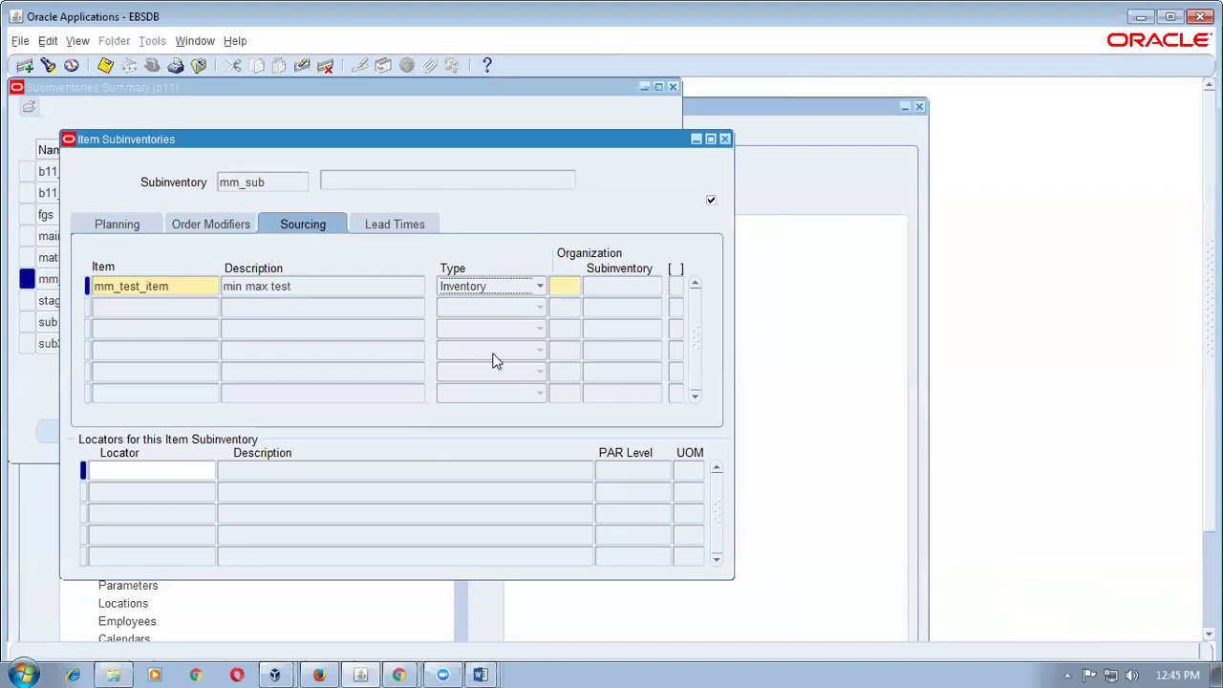
# - Recheck the item's min-max quantities and set its sourcing type to Subinventory
pyautogui.click(474, 285)
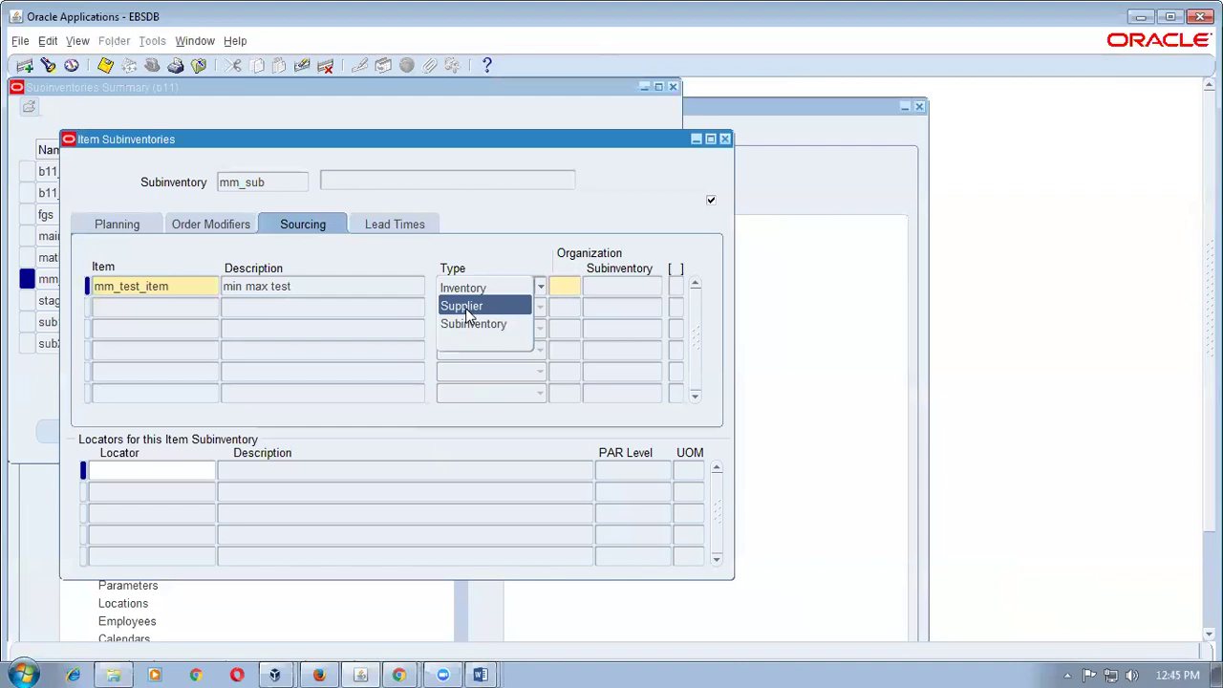
pyautogui.click(101, 229)
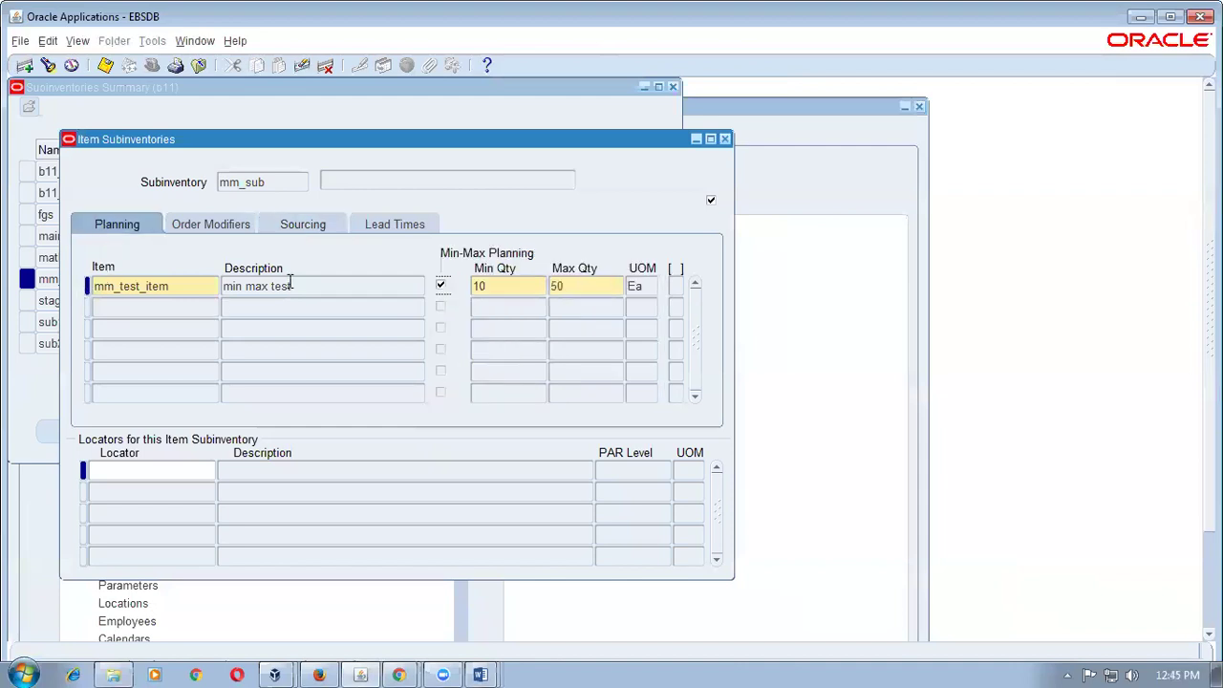
pyautogui.click(511, 289)
pyautogui.click(329, 227)
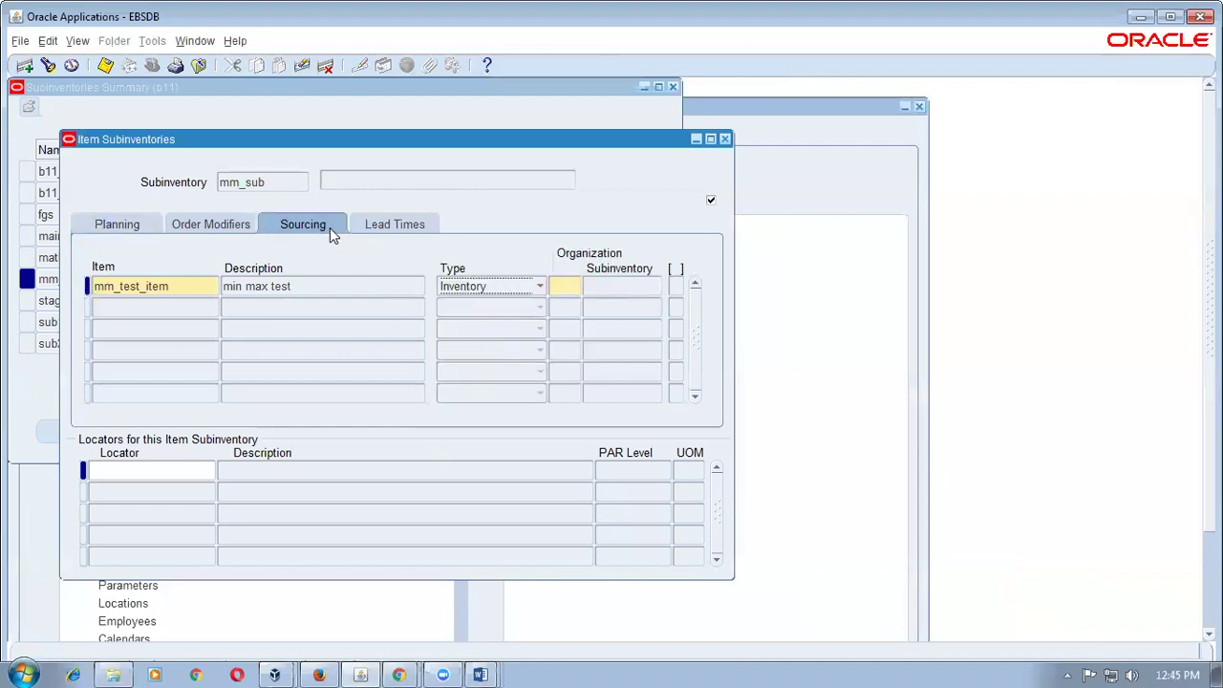
pyautogui.click(479, 292)
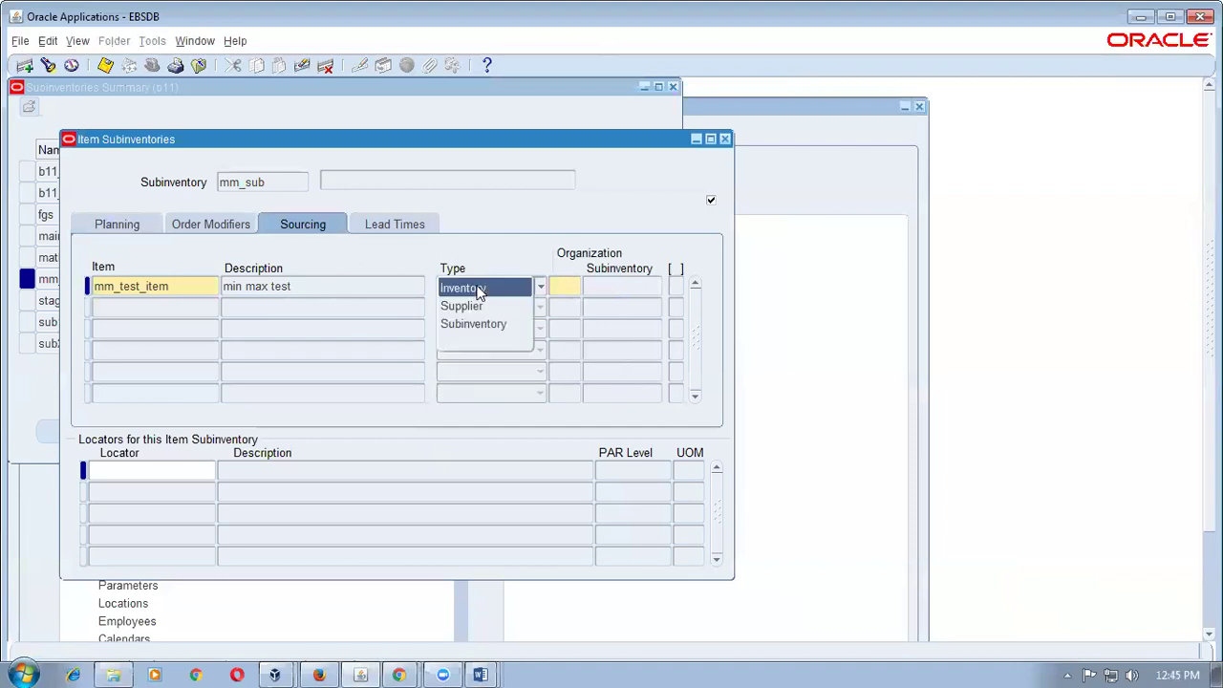
pyautogui.click(474, 324)
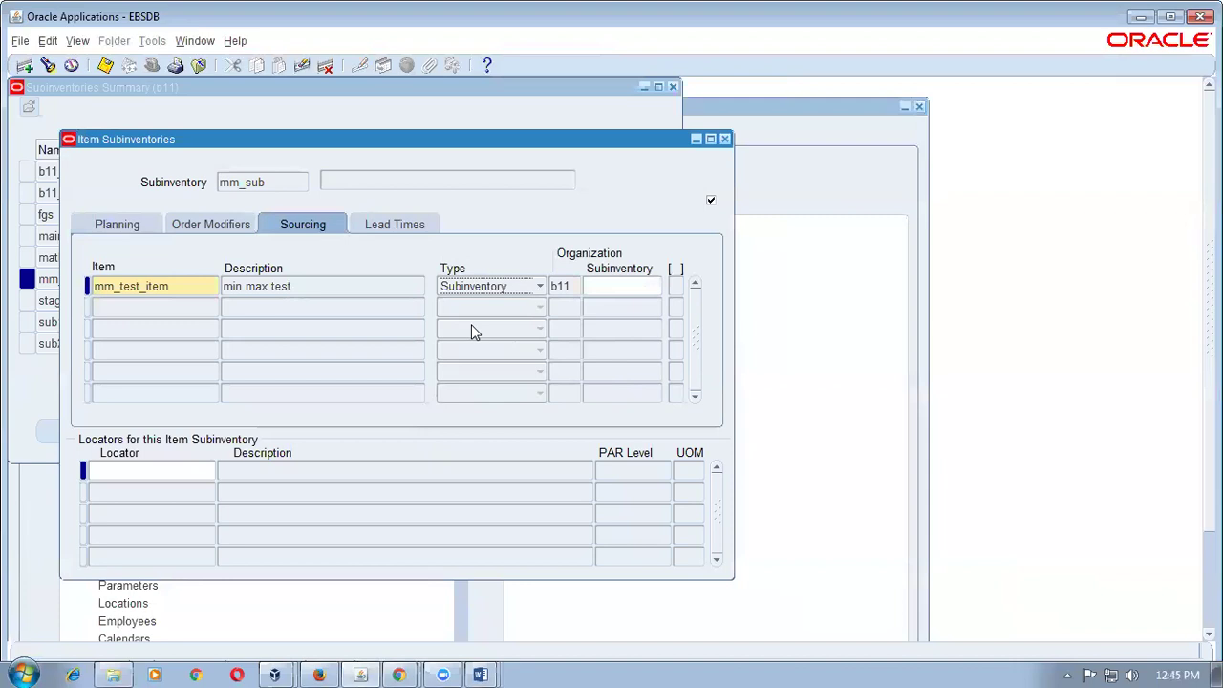
# - Try main as the source subinventory for mm_test_item, and clear the entry again
pyautogui.click(612, 288)
pyautogui.write('main')
pyautogui.press('Tab')
pyautogui.doubleClick(621, 290)
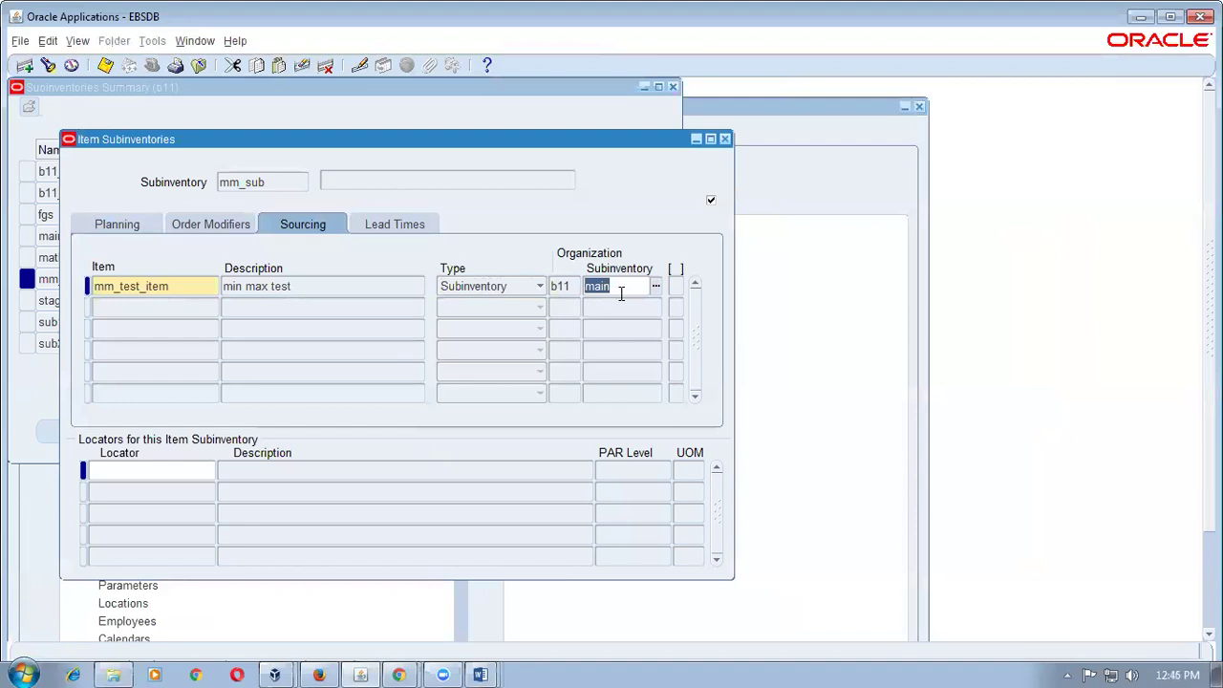
pyautogui.press('Delete')
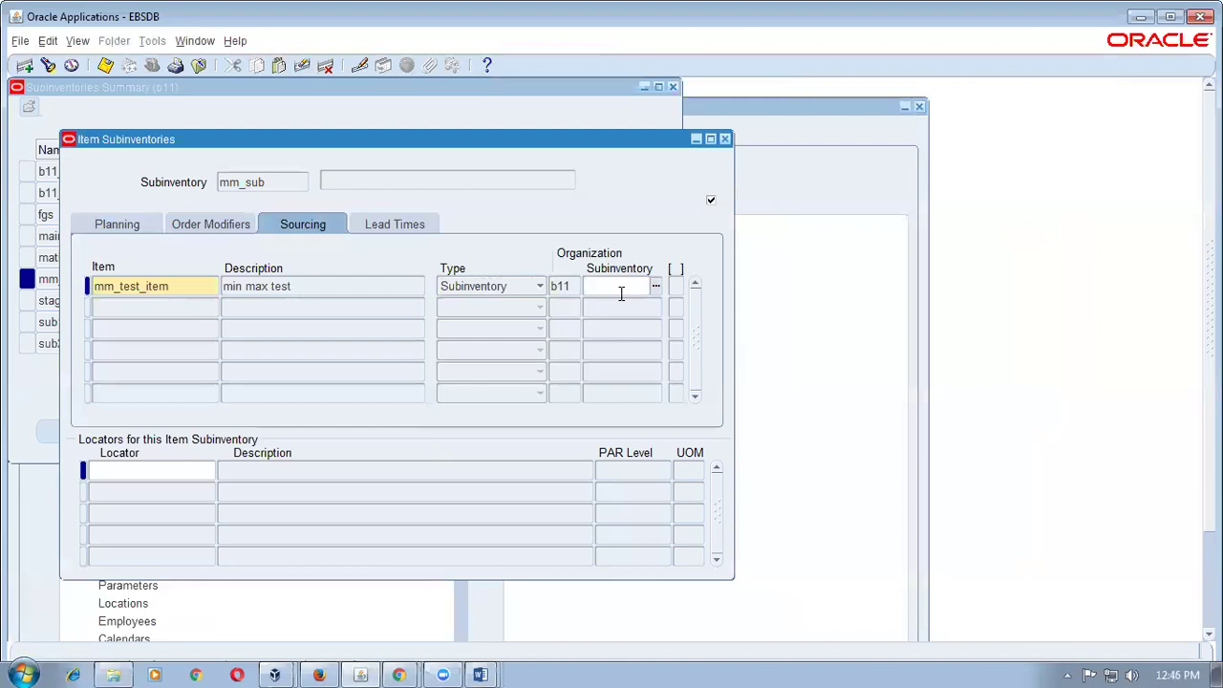
# - Check the sourcing and lead time settings of mm_test_item and save its item subinventory record
pyautogui.doubleClick(560, 286)
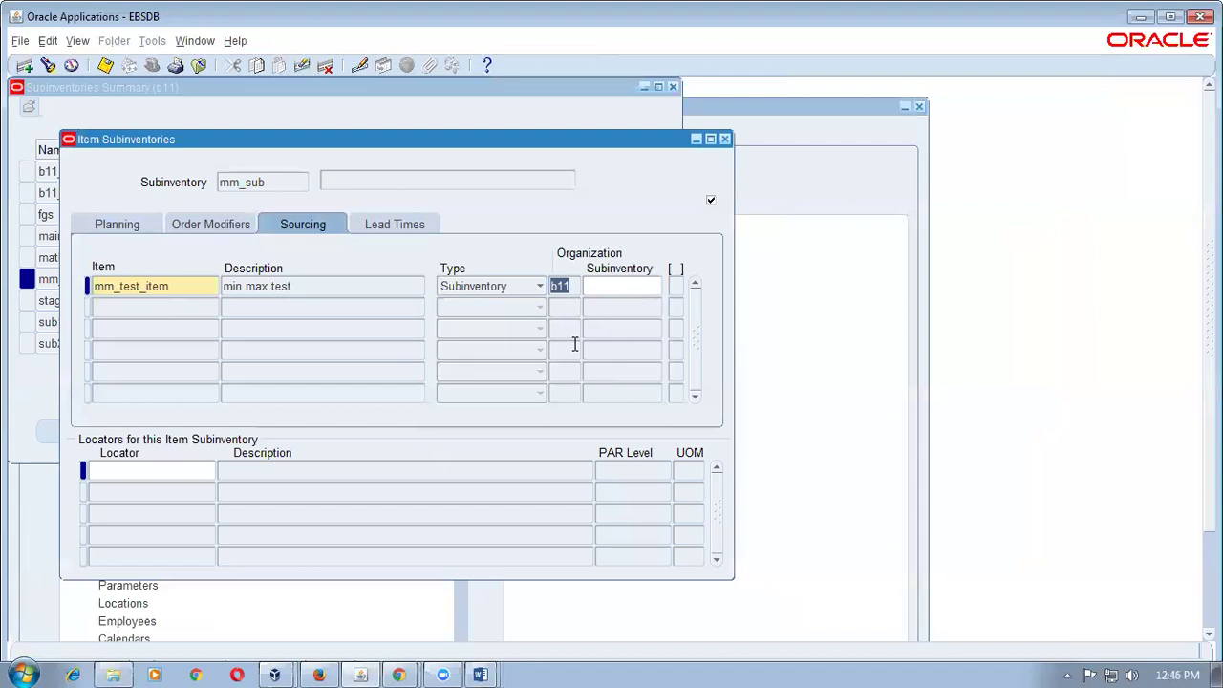
pyautogui.click(629, 286)
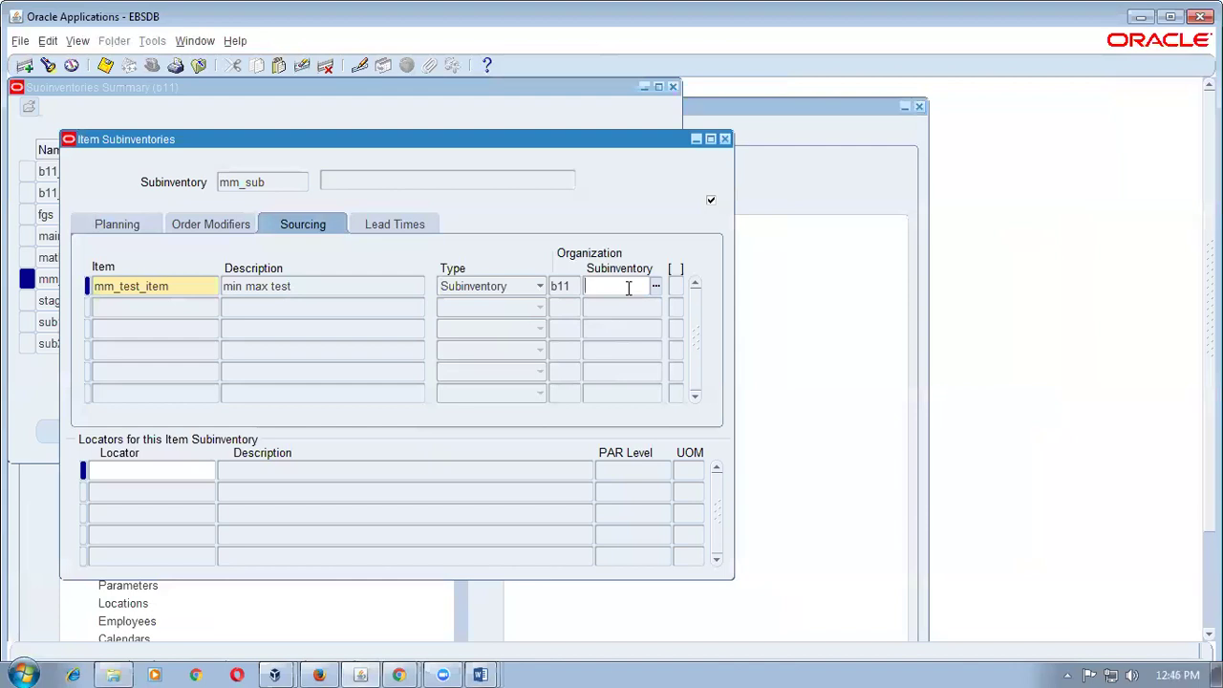
pyautogui.click(398, 229)
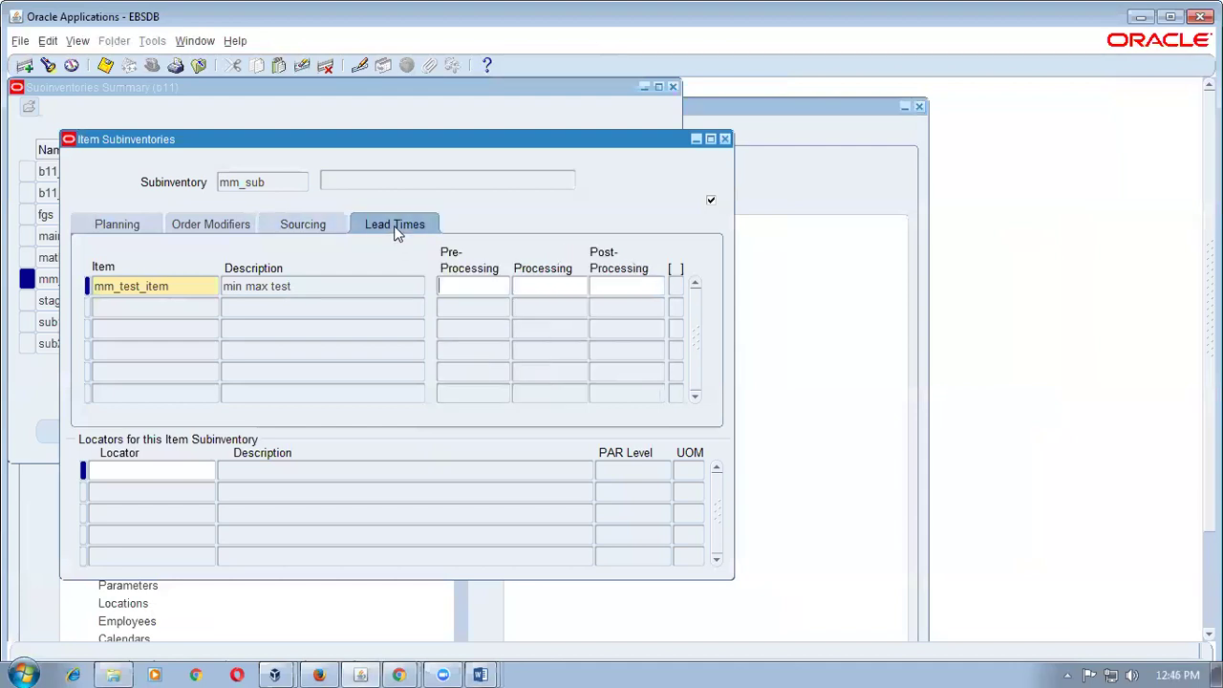
pyautogui.click(287, 225)
pyautogui.click(111, 234)
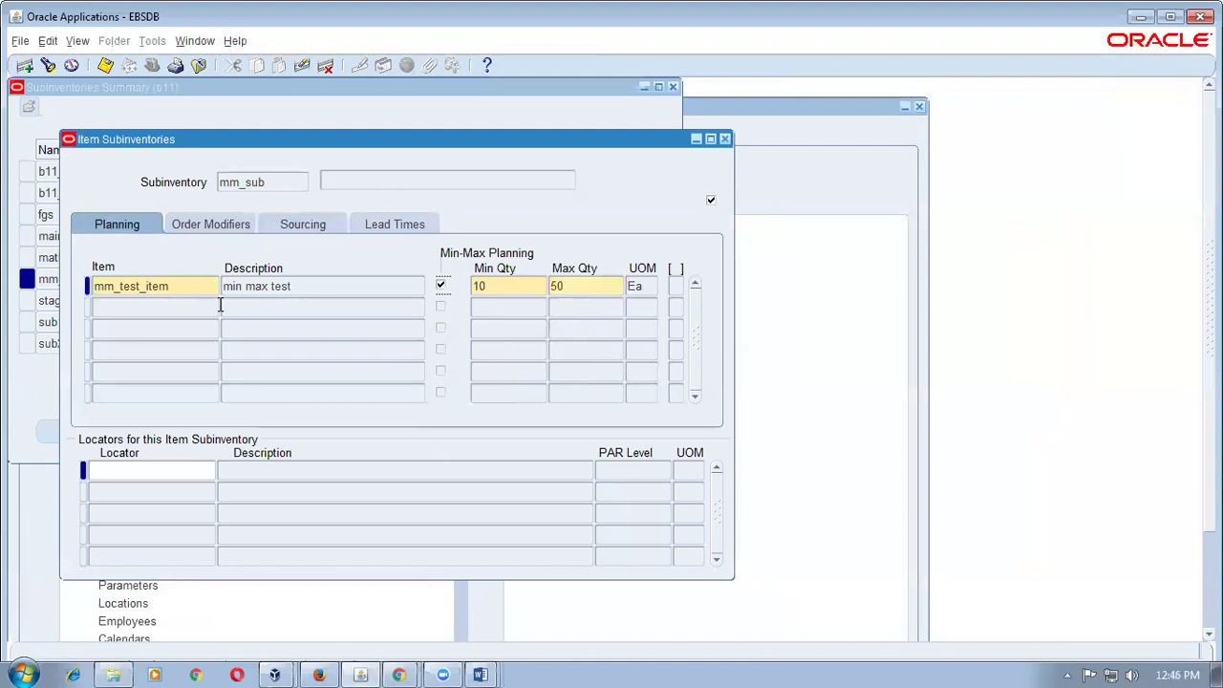
pyautogui.click(193, 287)
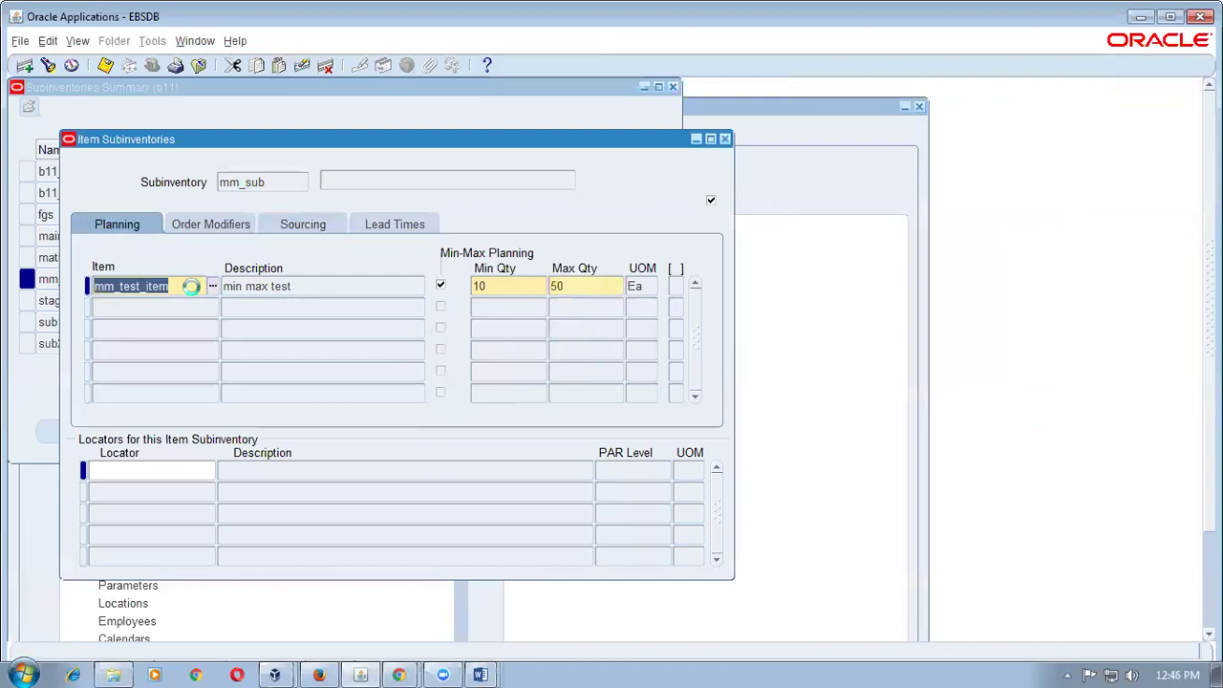
pyautogui.hotkey('ctrl', 's')
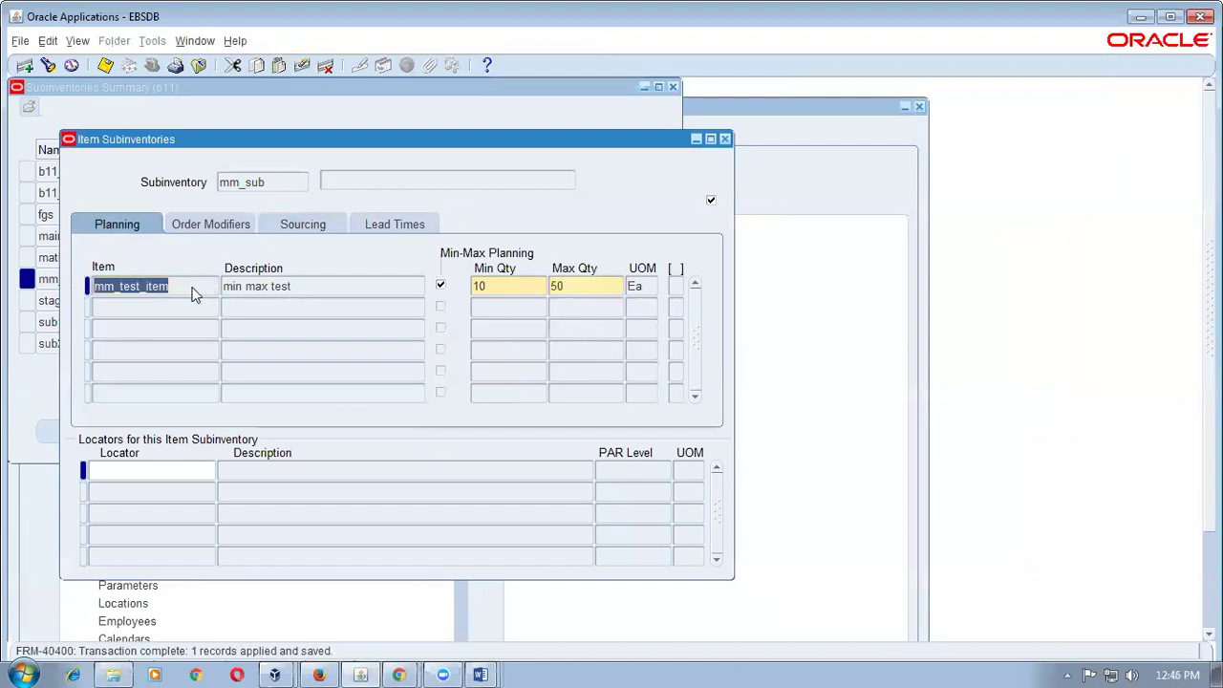
pyautogui.click(287, 228)
pyautogui.click(564, 288)
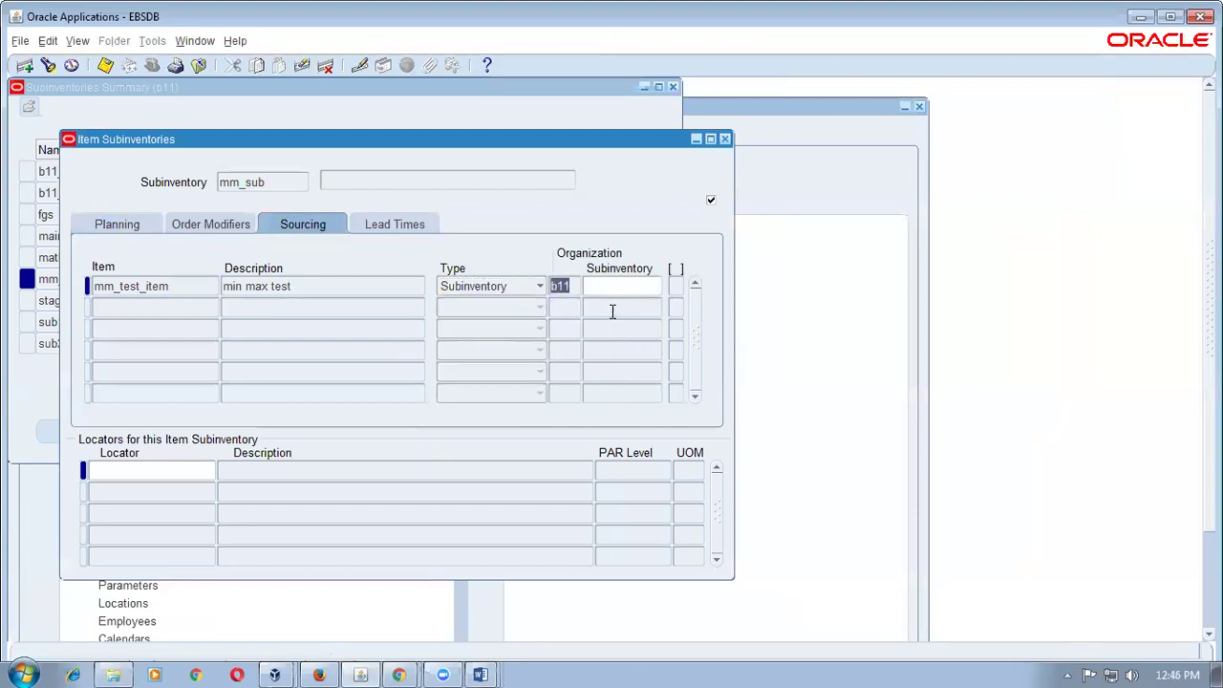
# - Return to the Navigator and open the Inventory Picking Rules form from the Setup rules
pyautogui.click(194, 41)
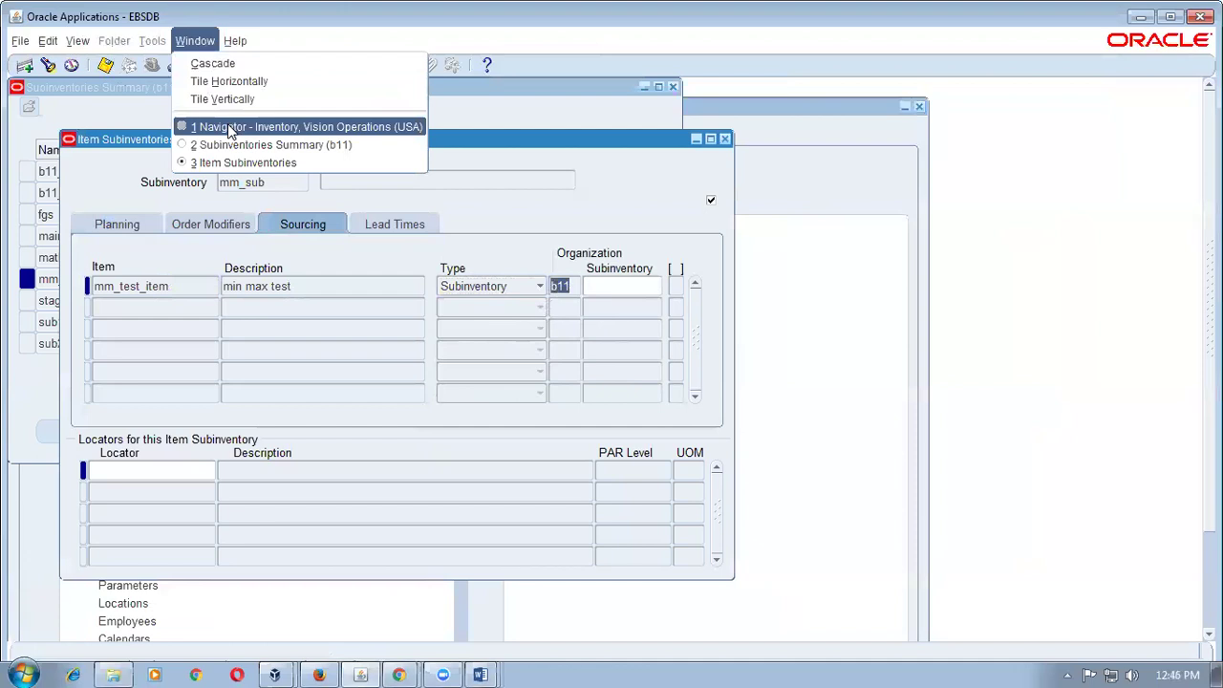
pyautogui.click(278, 126)
pyautogui.click(43, 365)
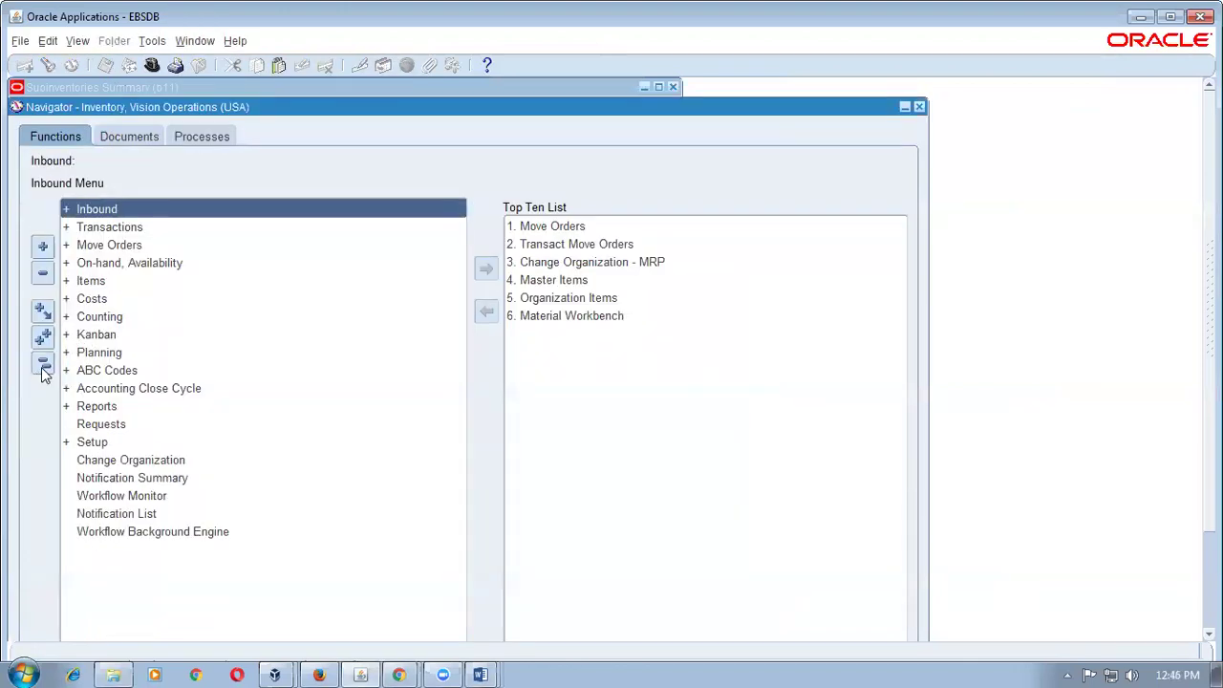
pyautogui.press('s')
pyautogui.press('Return')
pyautogui.press('r')
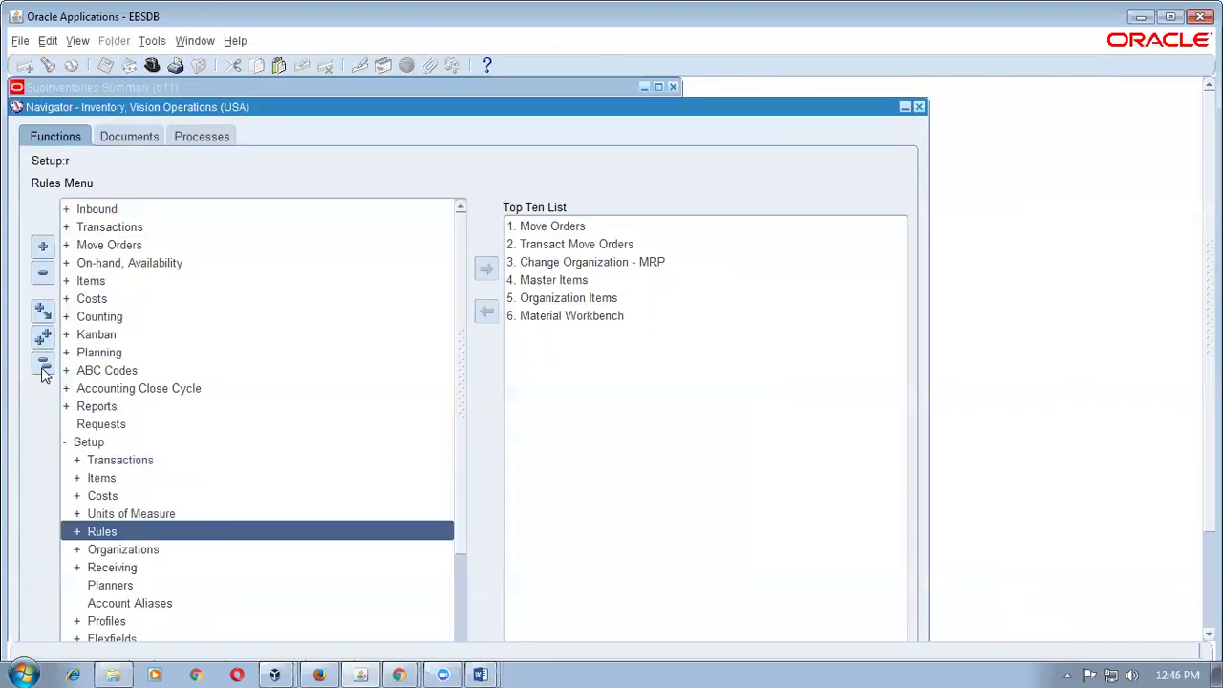
pyautogui.doubleClick(121, 533)
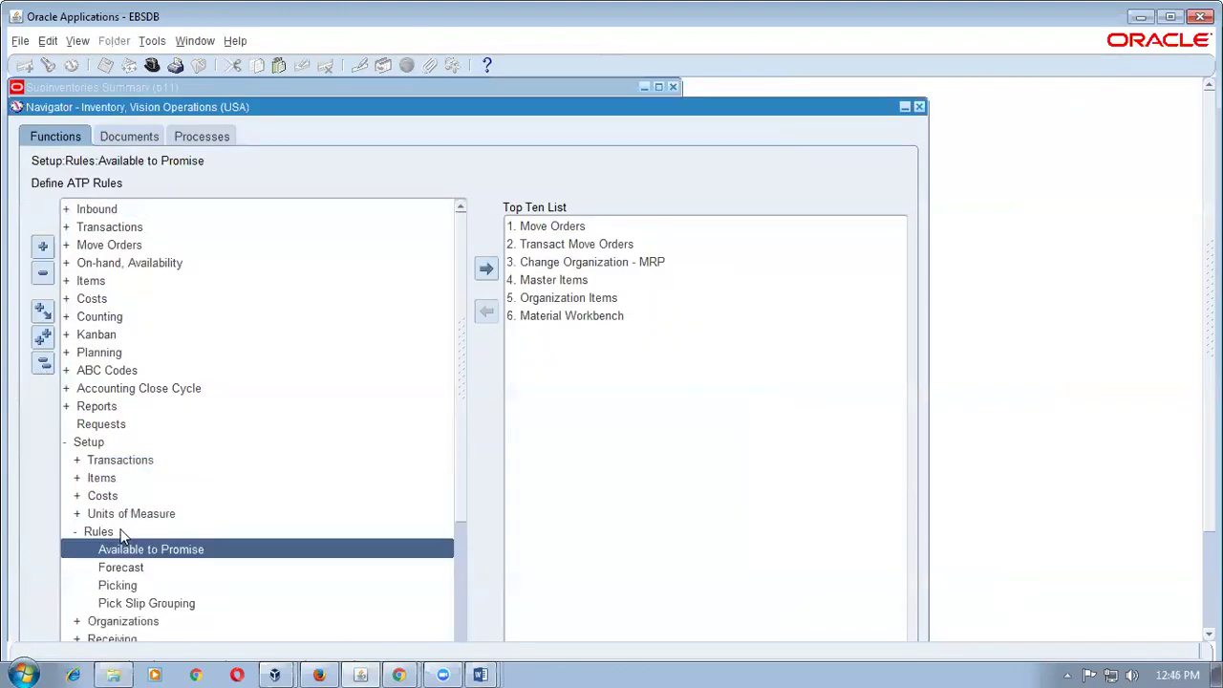
pyautogui.click(156, 591)
pyautogui.doubleClick(156, 589)
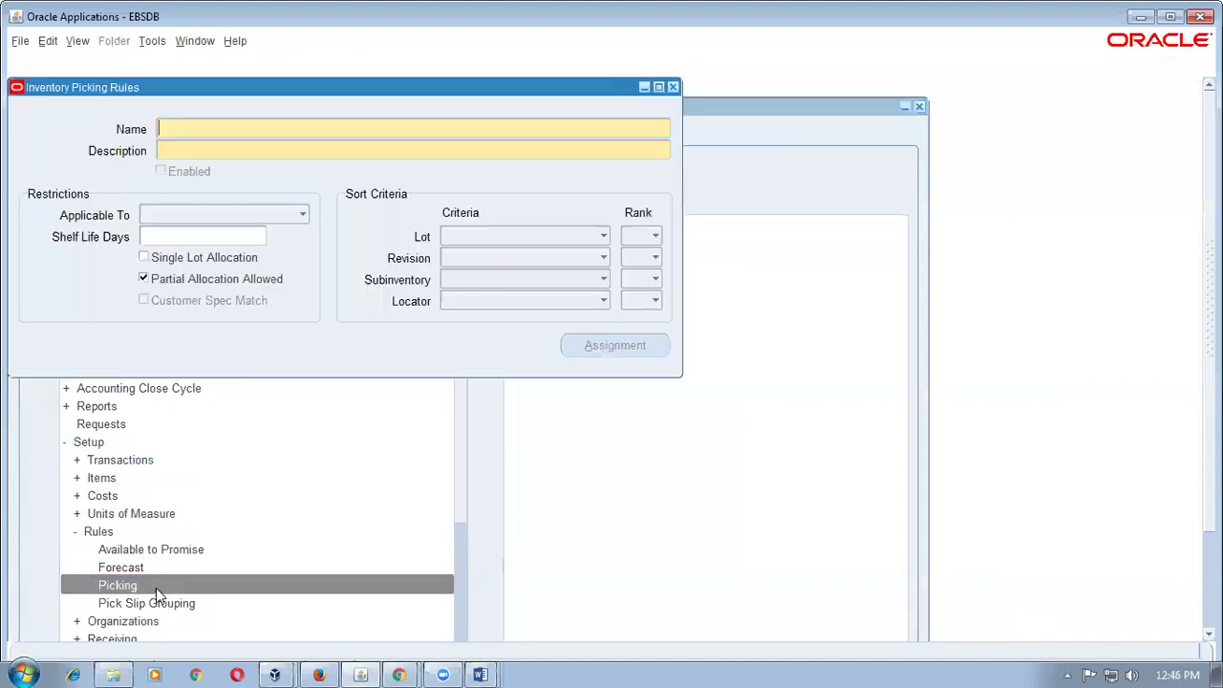
# - Query the picking rules with b1% and inspect the item assignment of b11_pick_rule1 in the Rules Workbench
pyautogui.press('F11')
pyautogui.write('b1%')
pyautogui.hotkey('ctrl', 'F11')
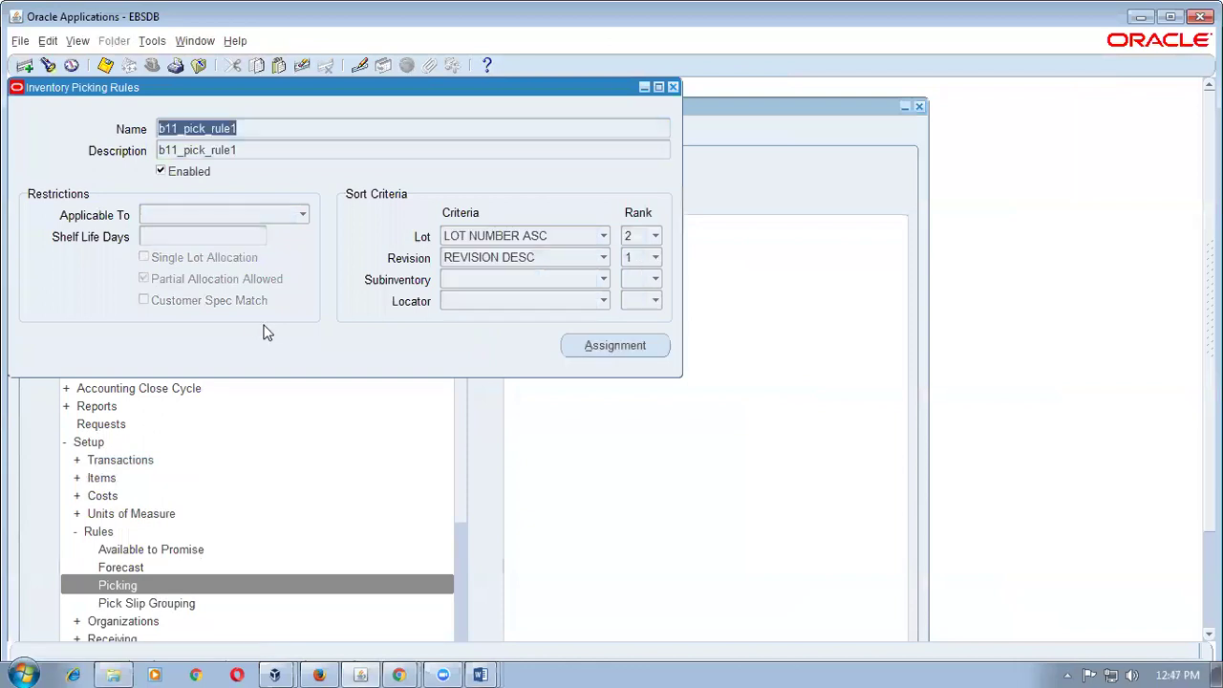
pyautogui.click(608, 352)
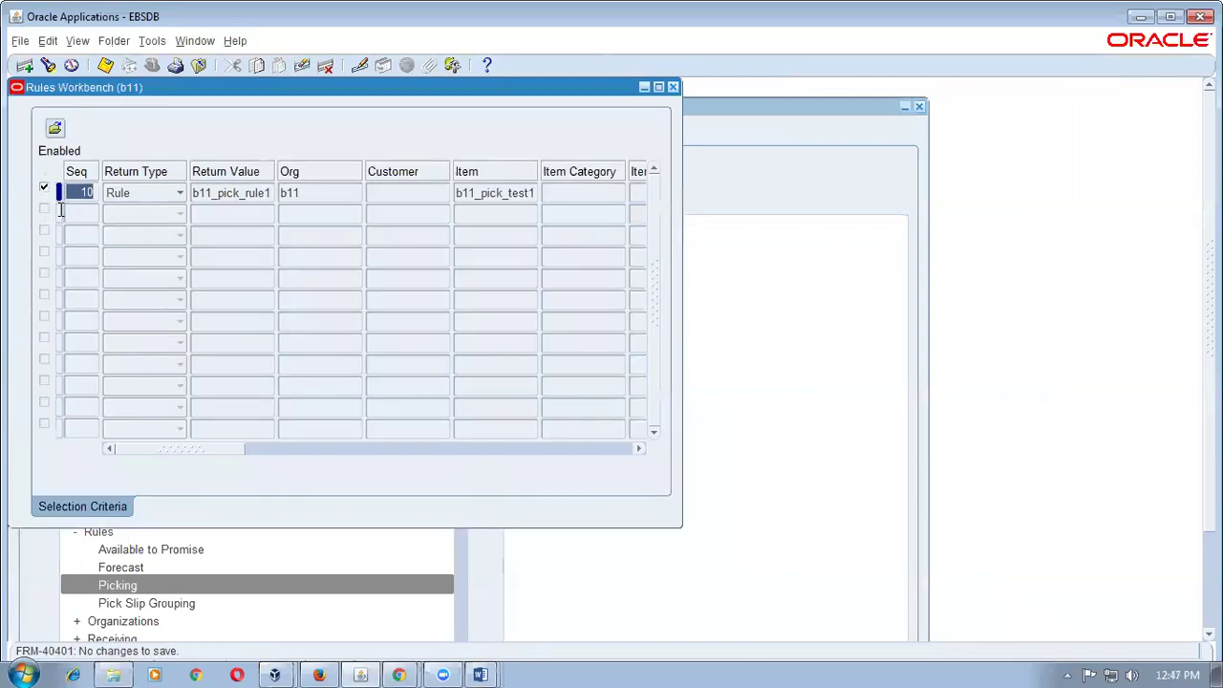
pyautogui.click(510, 193)
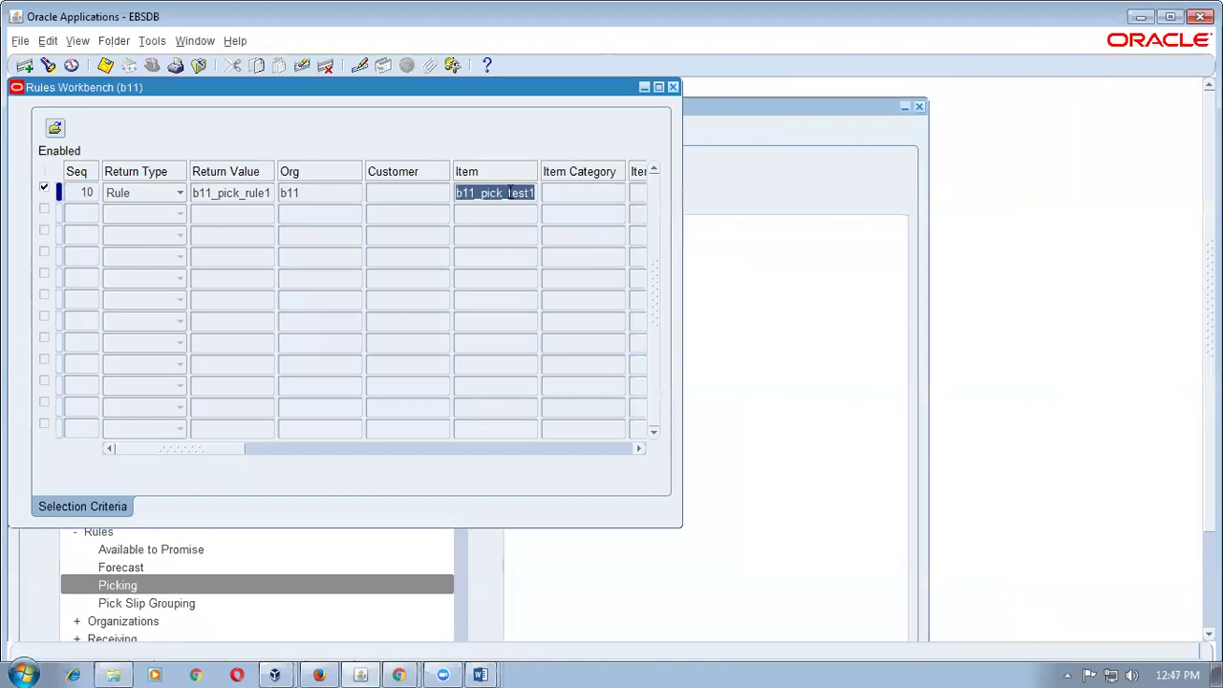
pyautogui.click(674, 87)
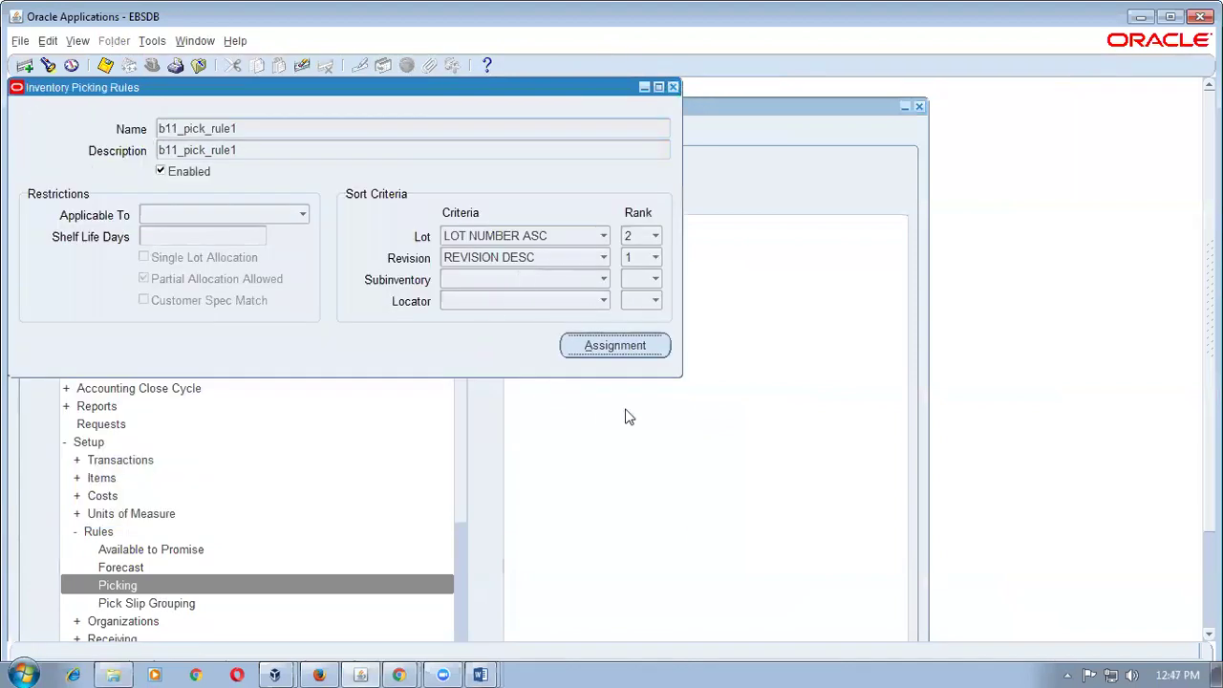
# - Open the Organization Parameters of b11 from the Setup organizations in the Navigator
pyautogui.click(194, 41)
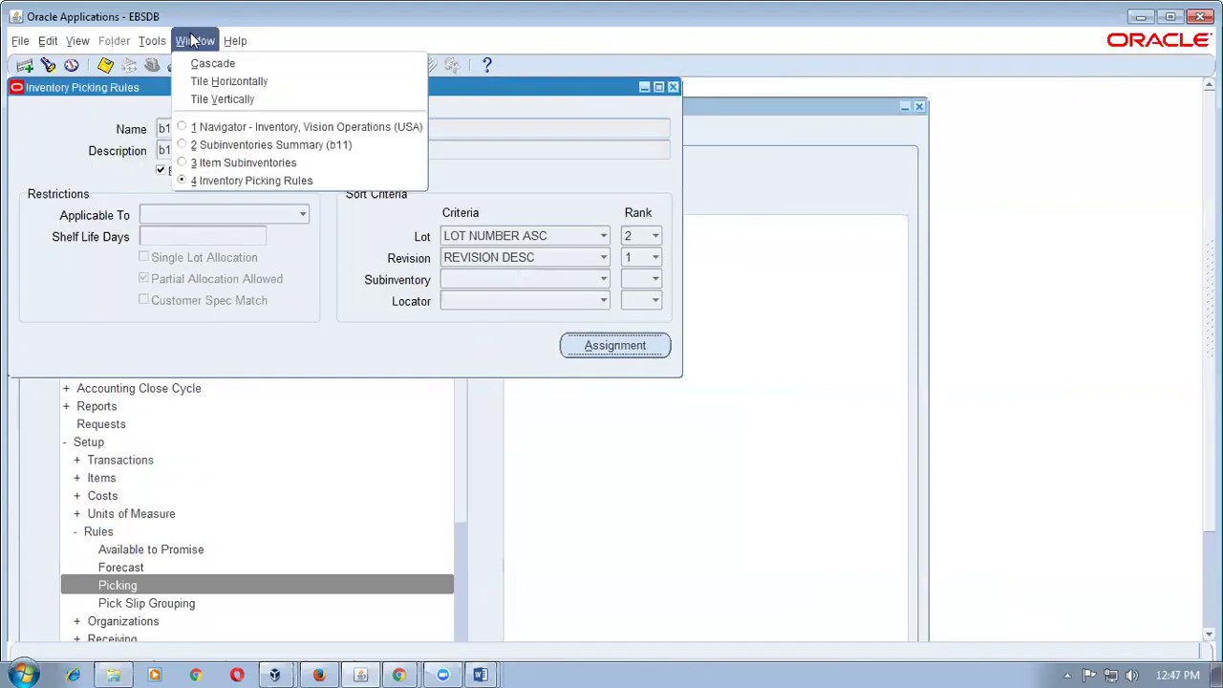
pyautogui.click(218, 126)
pyautogui.hotkey('alt', 't')
pyautogui.press('Down')
pyautogui.press('Down')
pyautogui.press('Down')
pyautogui.press('Down')
pyautogui.press('Return')
pyautogui.press('s')
pyautogui.press('Return')
pyautogui.press('o')
pyautogui.press('Return')
pyautogui.press('p')
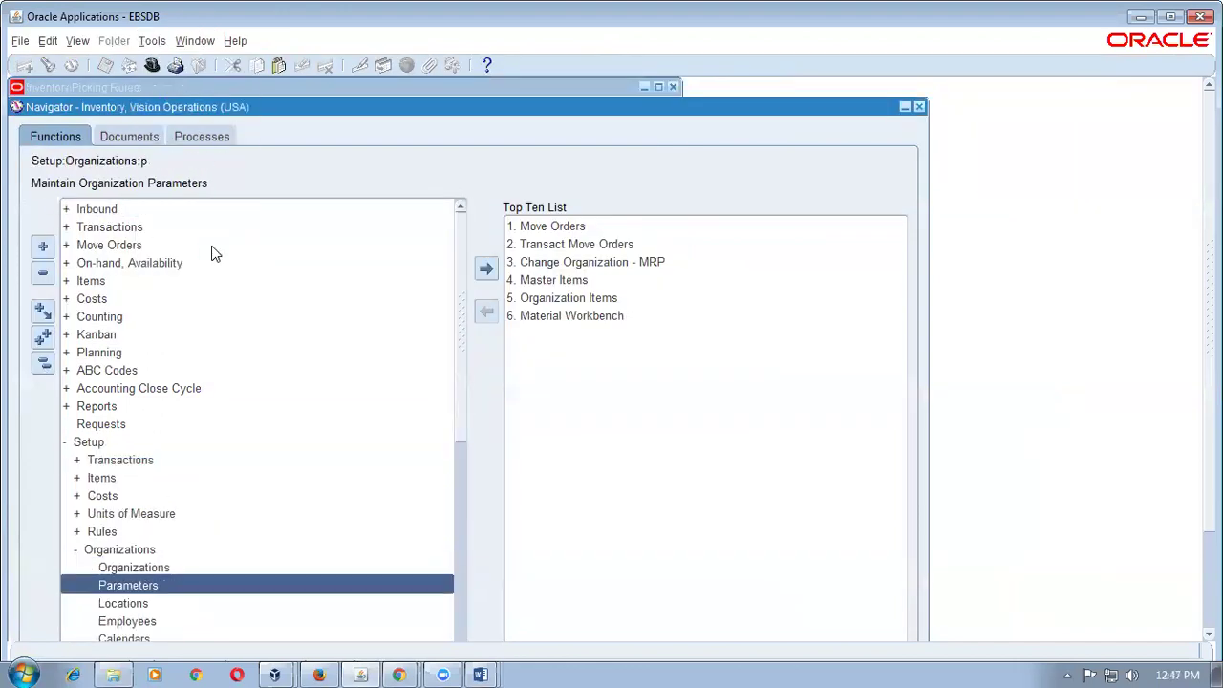
pyautogui.press('Return')
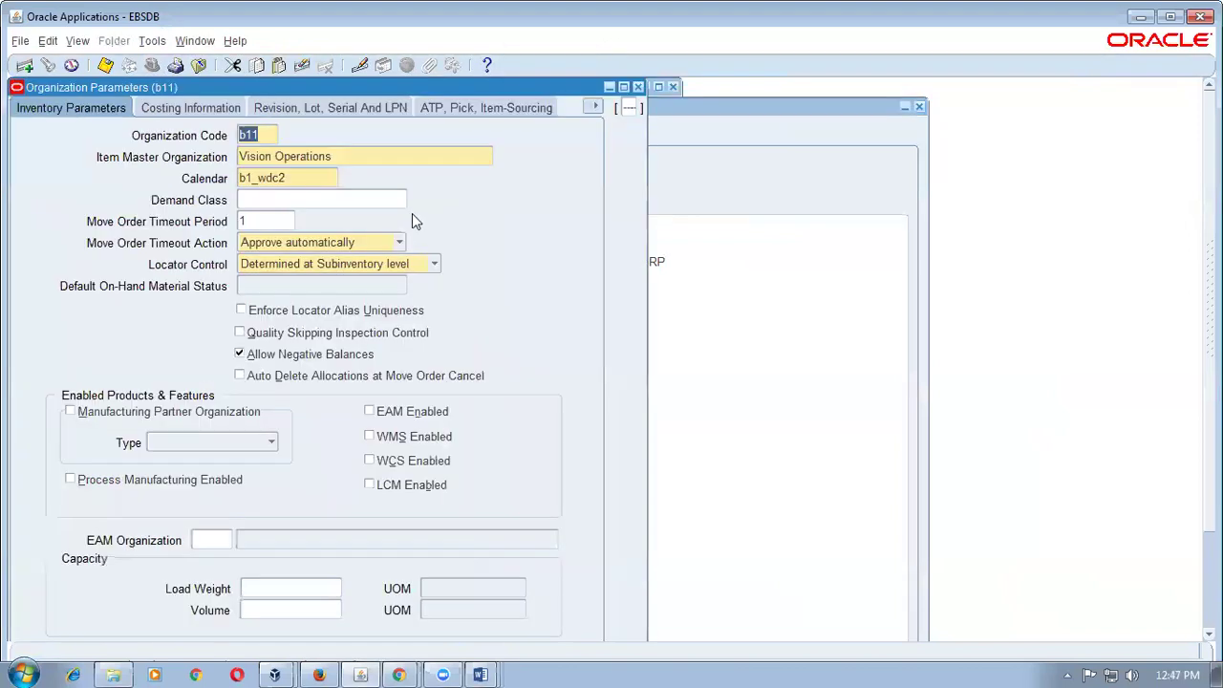
# - Examine the default picking rule and item-sourcing details of organization b11, and close its parameters
pyautogui.click(361, 110)
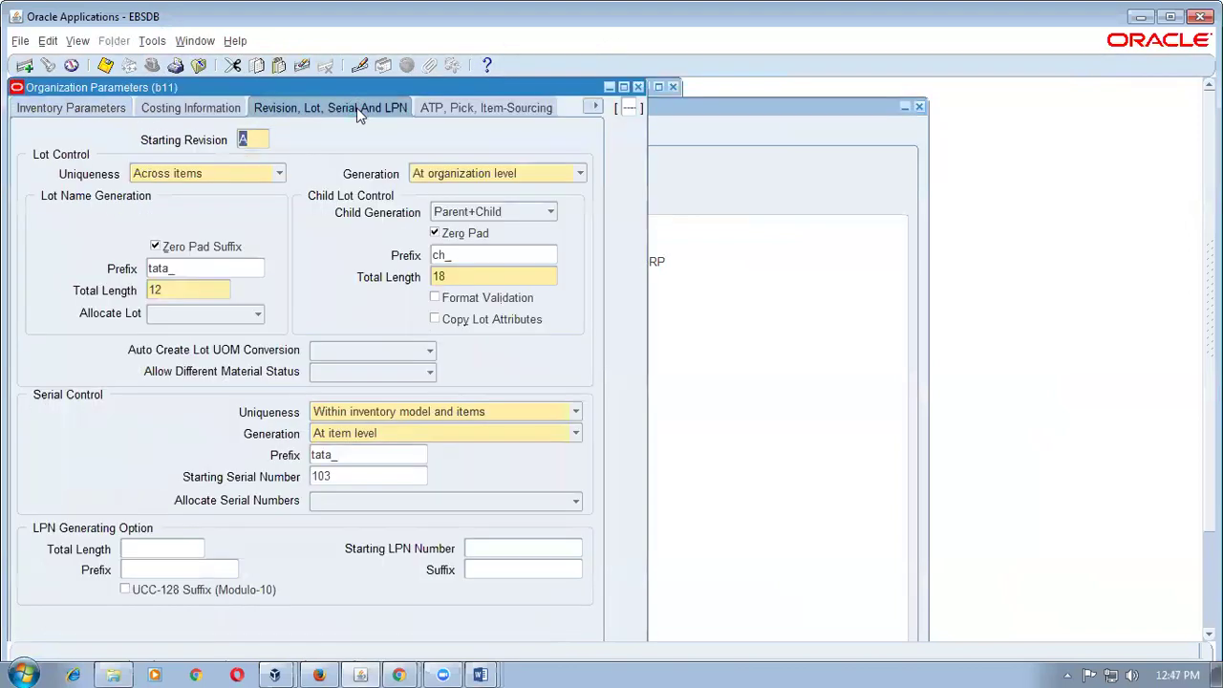
pyautogui.click(478, 110)
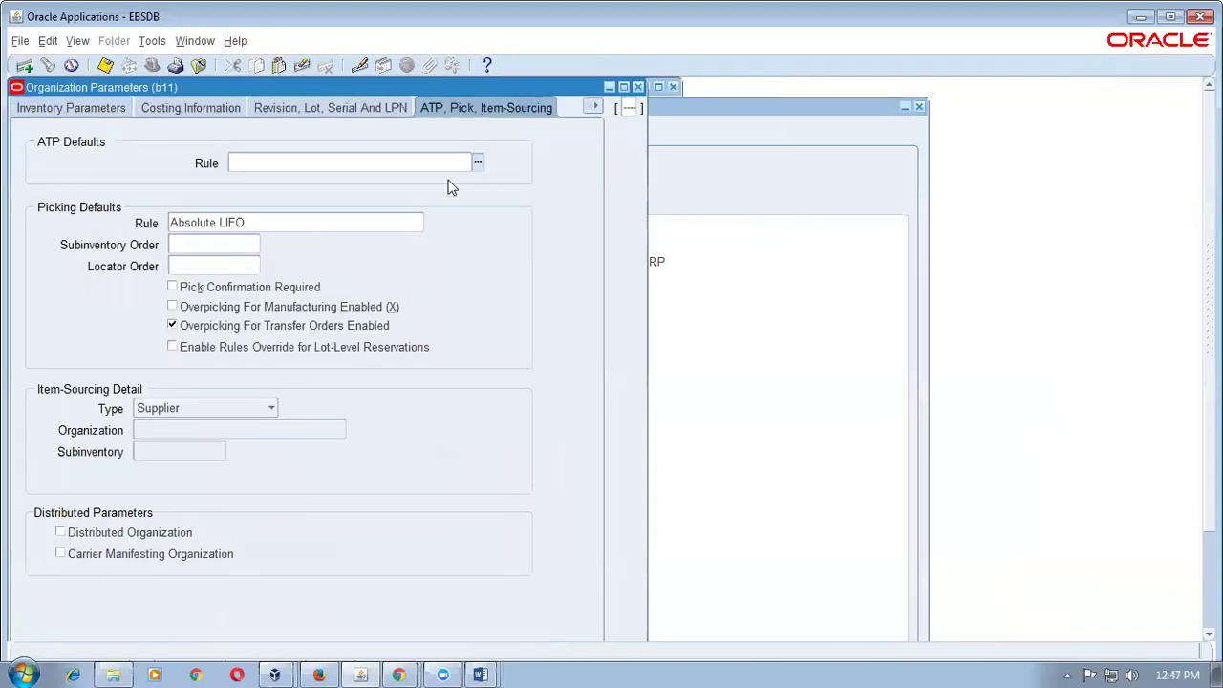
pyautogui.click(281, 225)
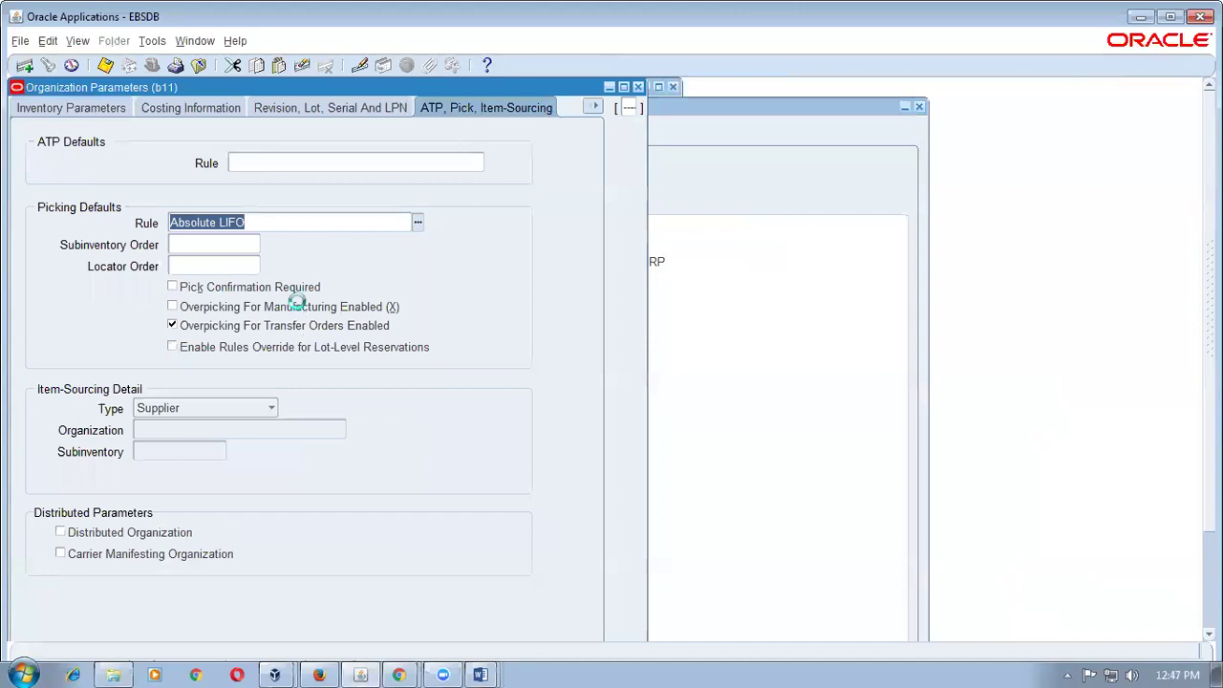
pyautogui.hotkey('ctrl', 'F4')
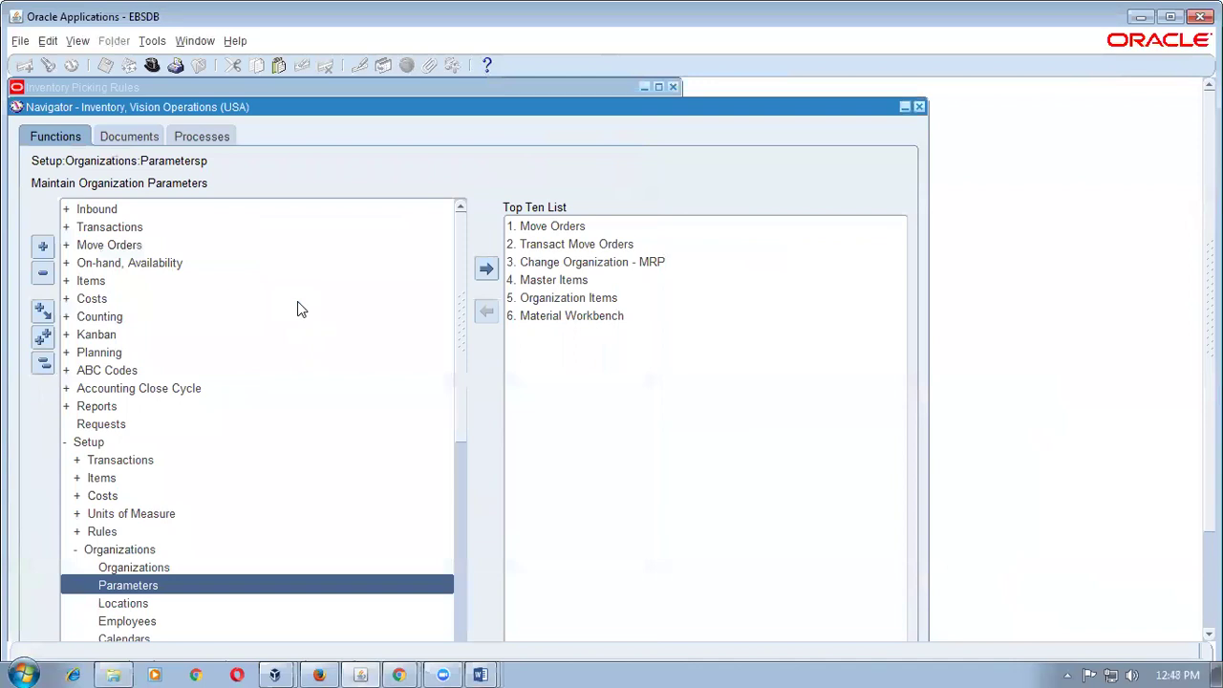
# - Close the Inventory Picking Rules form and return to the Item Subinventories form of mm_sub
pyautogui.click(254, 87)
pyautogui.click(692, 106)
pyautogui.click(197, 43)
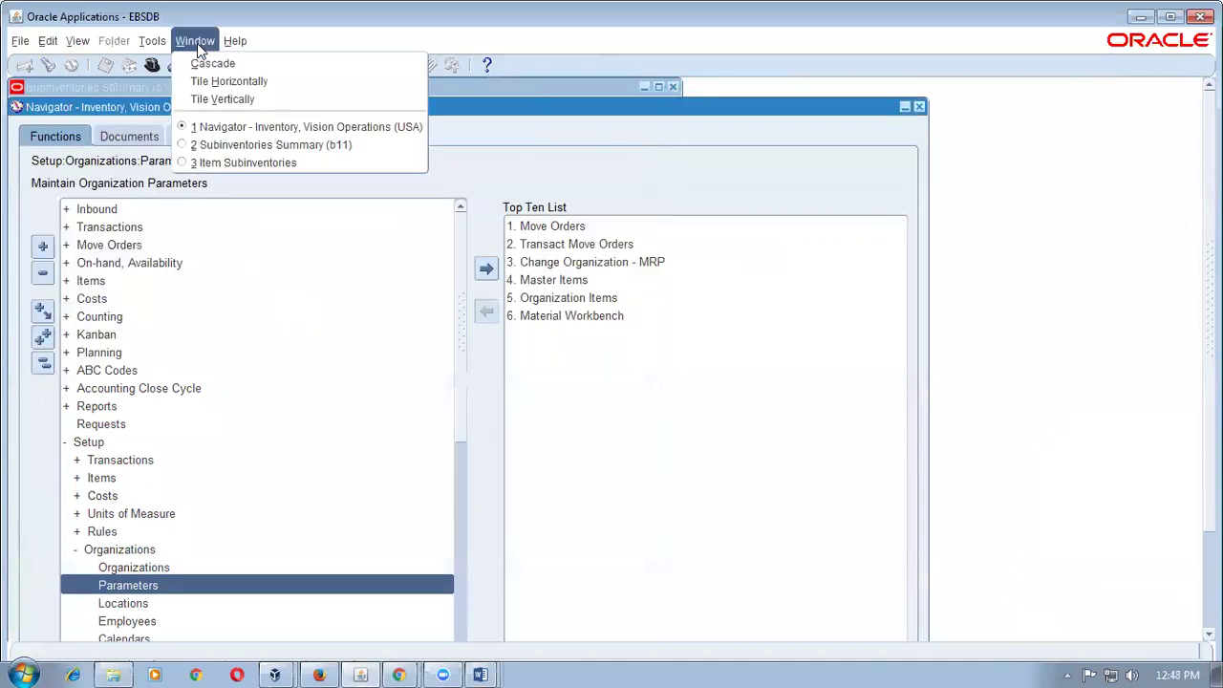
pyautogui.click(239, 161)
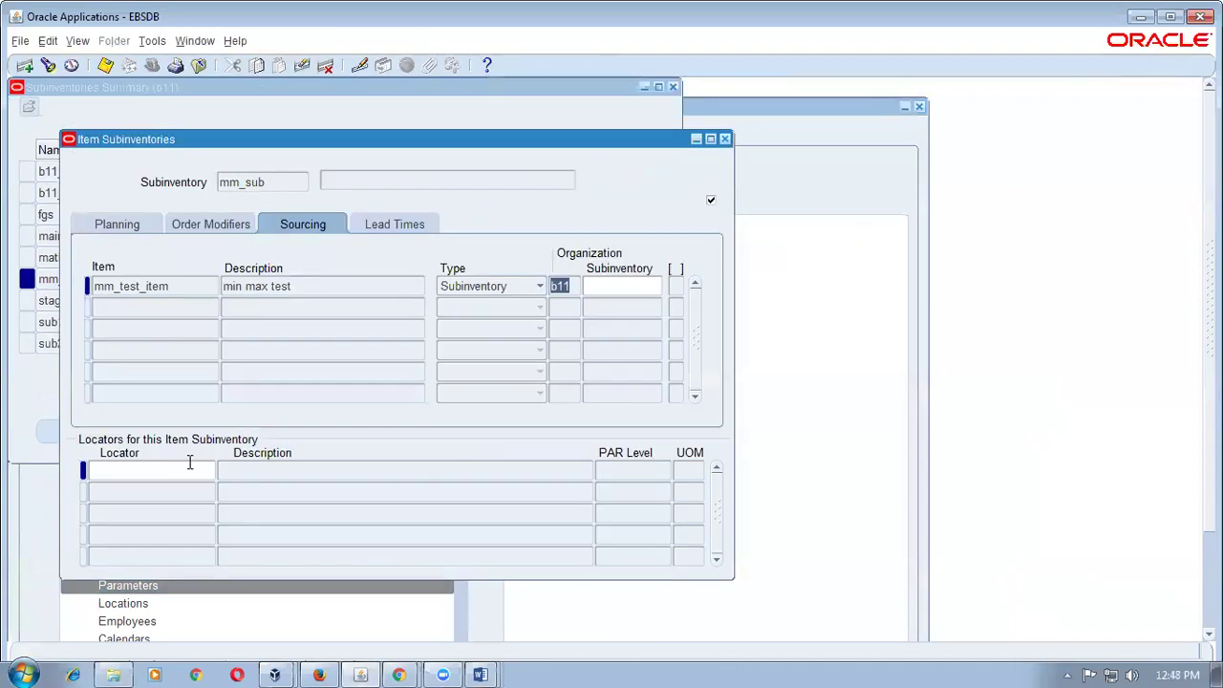
# - Compare the min-max quantities of mm_test_item with its minimum and maximum order quantities
pyautogui.click(122, 227)
pyautogui.doubleClick(509, 289)
pyautogui.doubleClick(577, 284)
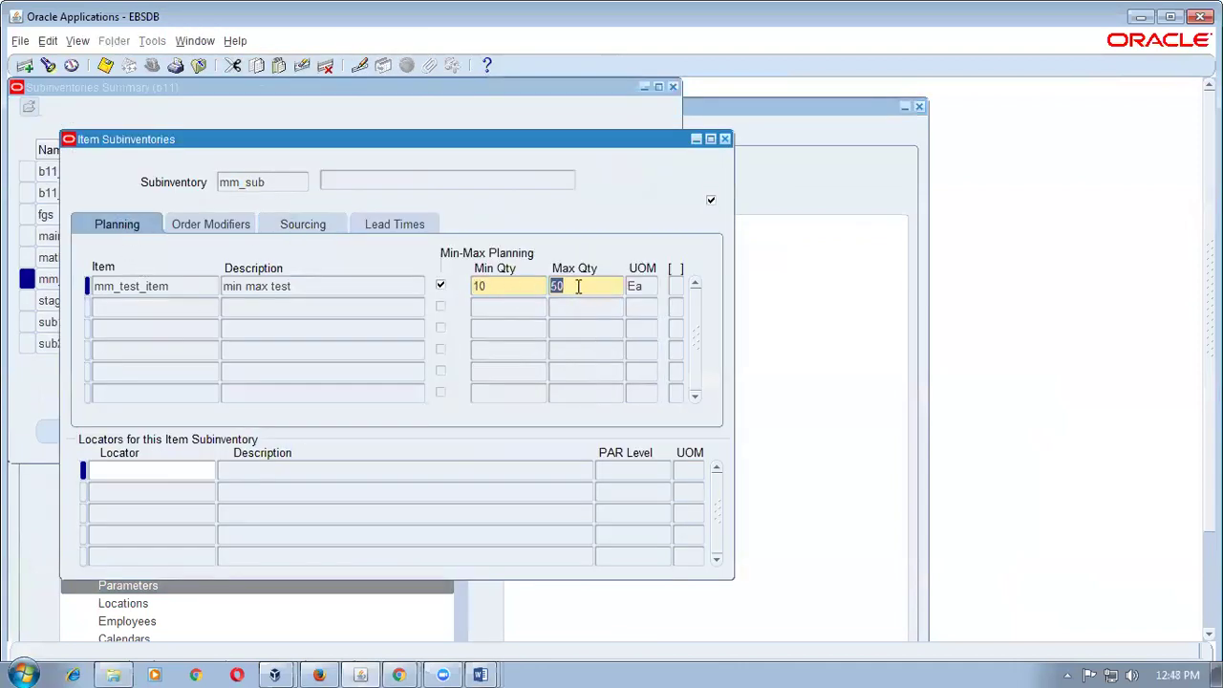
pyautogui.click(240, 223)
pyautogui.doubleClick(564, 287)
pyautogui.doubleClick(613, 287)
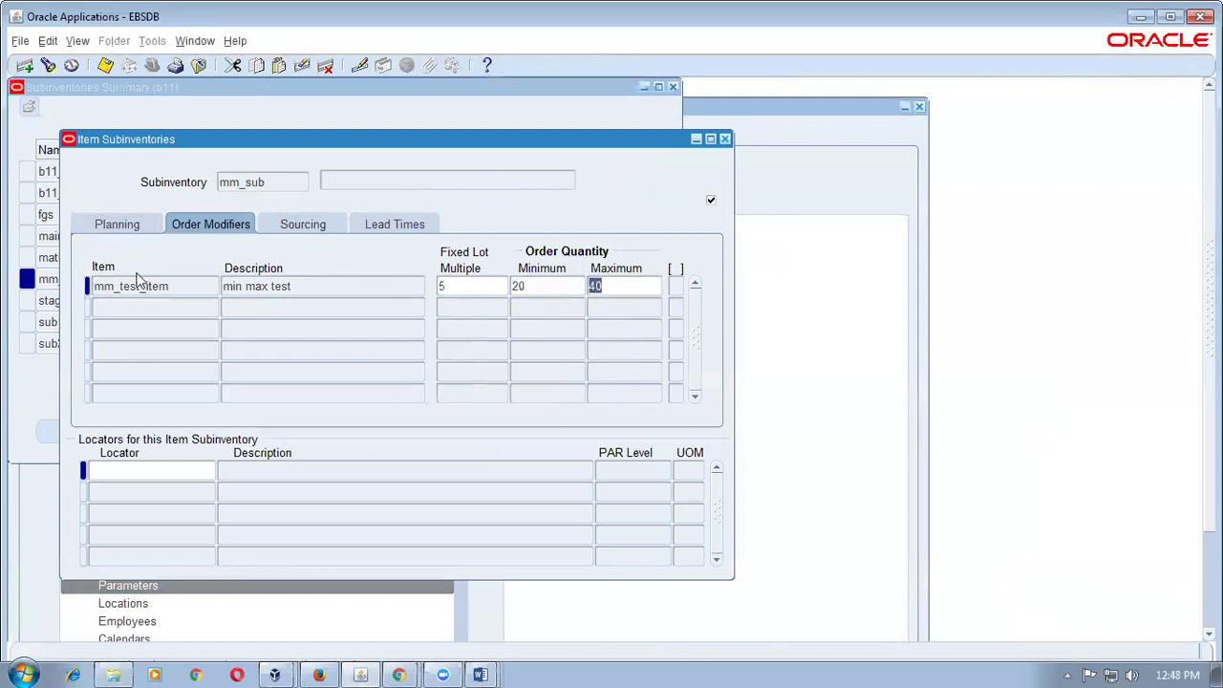
pyautogui.click(121, 230)
pyautogui.doubleClick(501, 289)
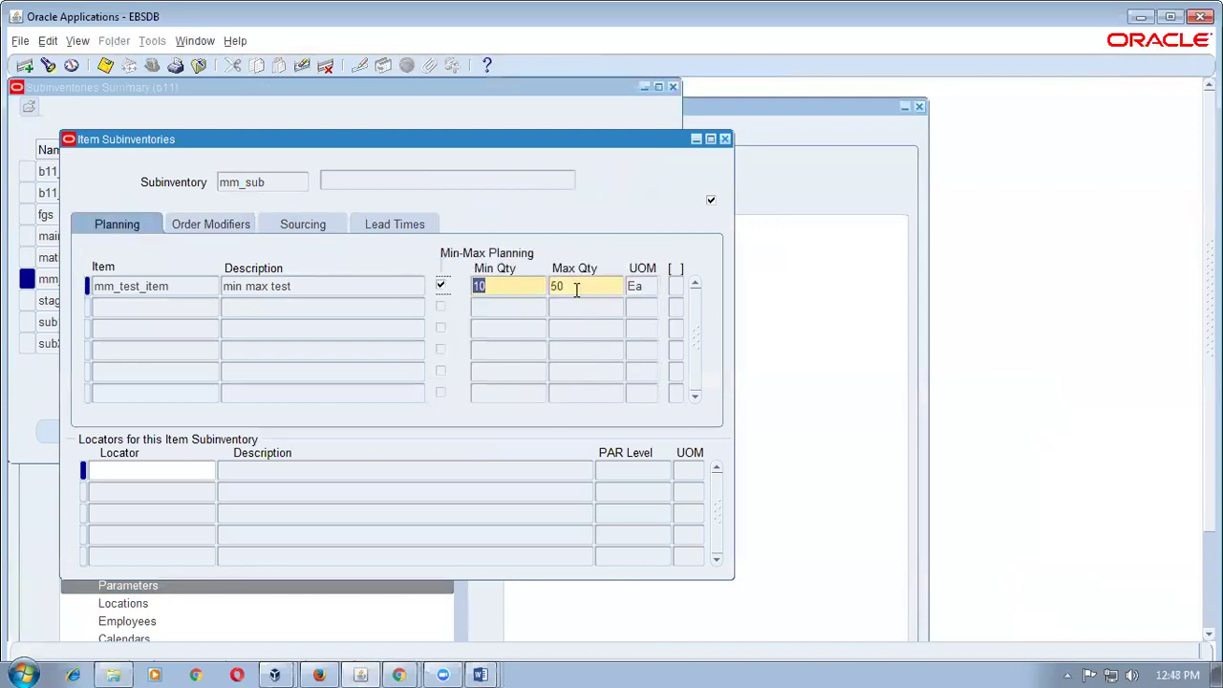
pyautogui.doubleClick(576, 287)
pyautogui.click(225, 229)
pyautogui.doubleClick(521, 287)
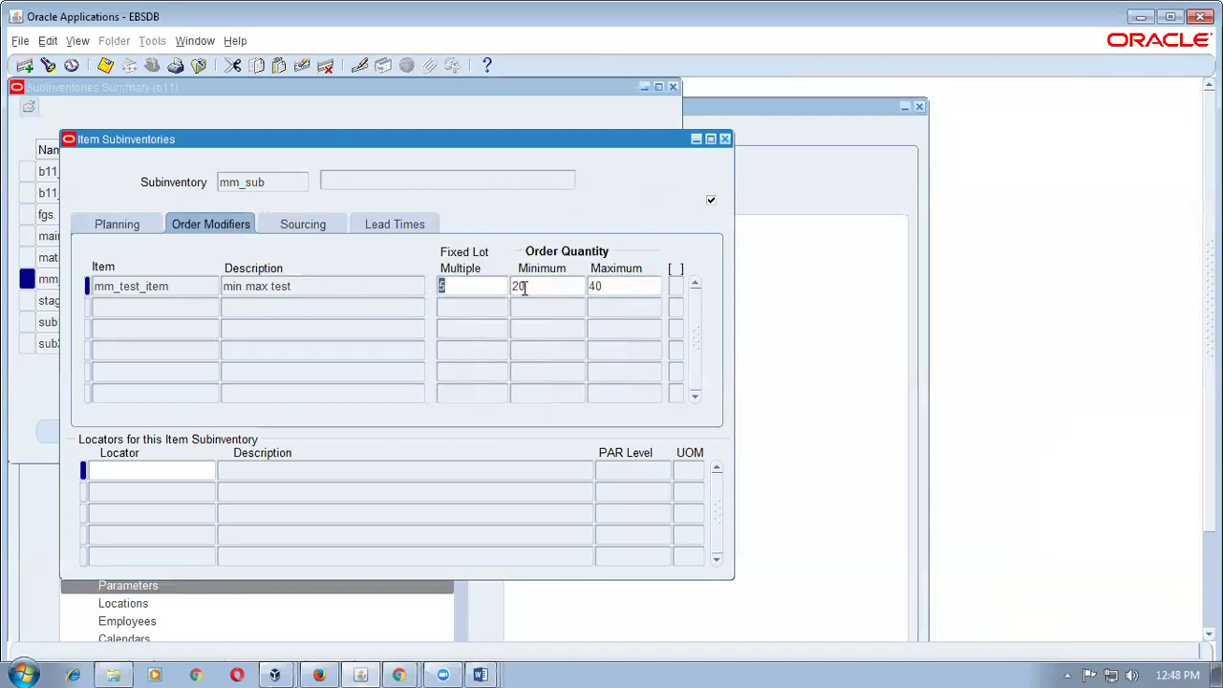
pyautogui.doubleClick(635, 287)
# - Switch to the file explorer and open the Min_Max_Method document from the Inv_Day 3 folder of QC_Inventory
pyautogui.click(109, 672)
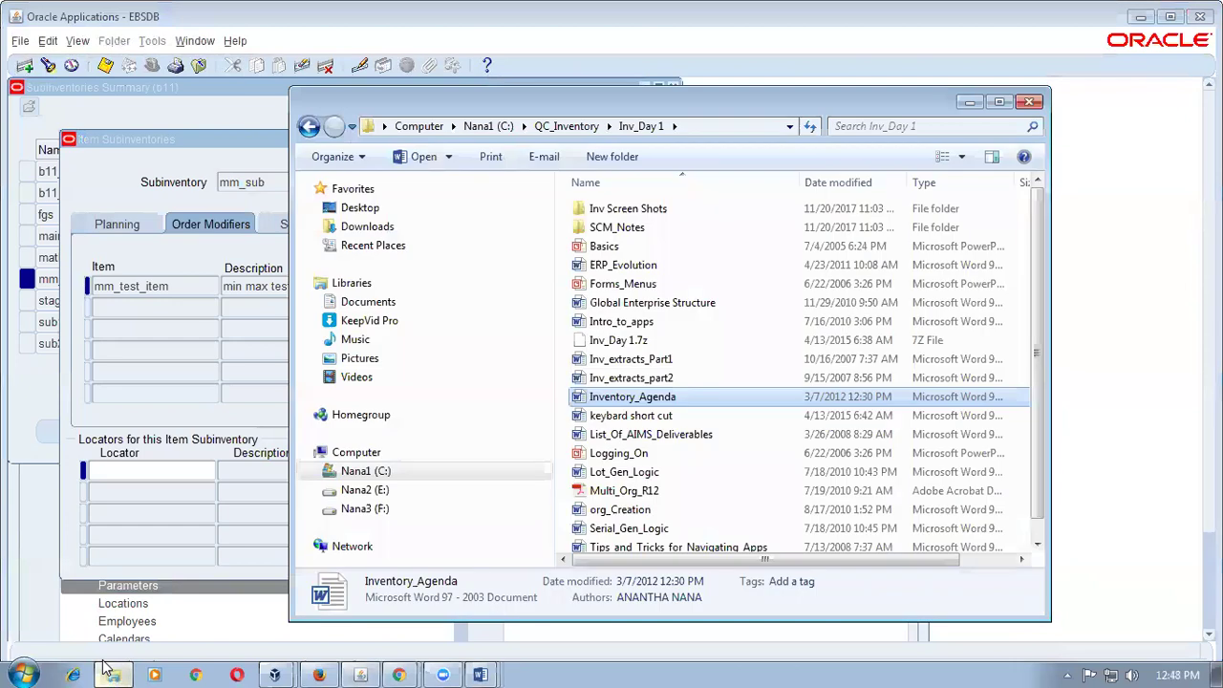
pyautogui.click(655, 509)
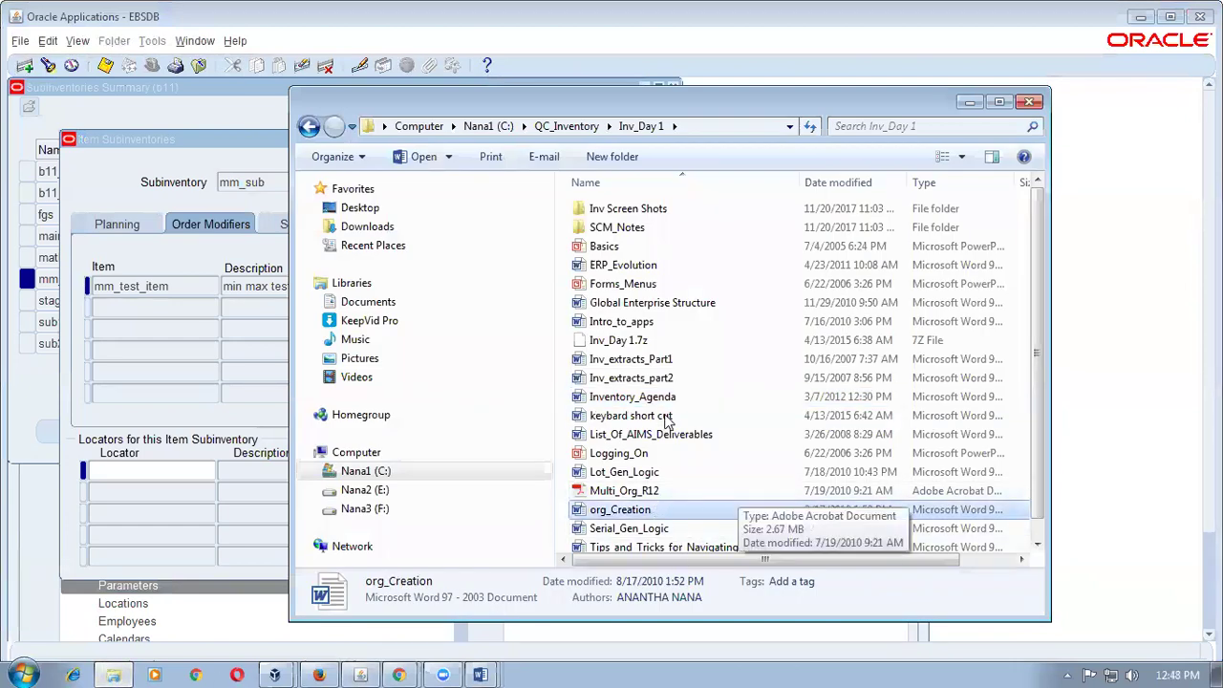
pyautogui.click(572, 130)
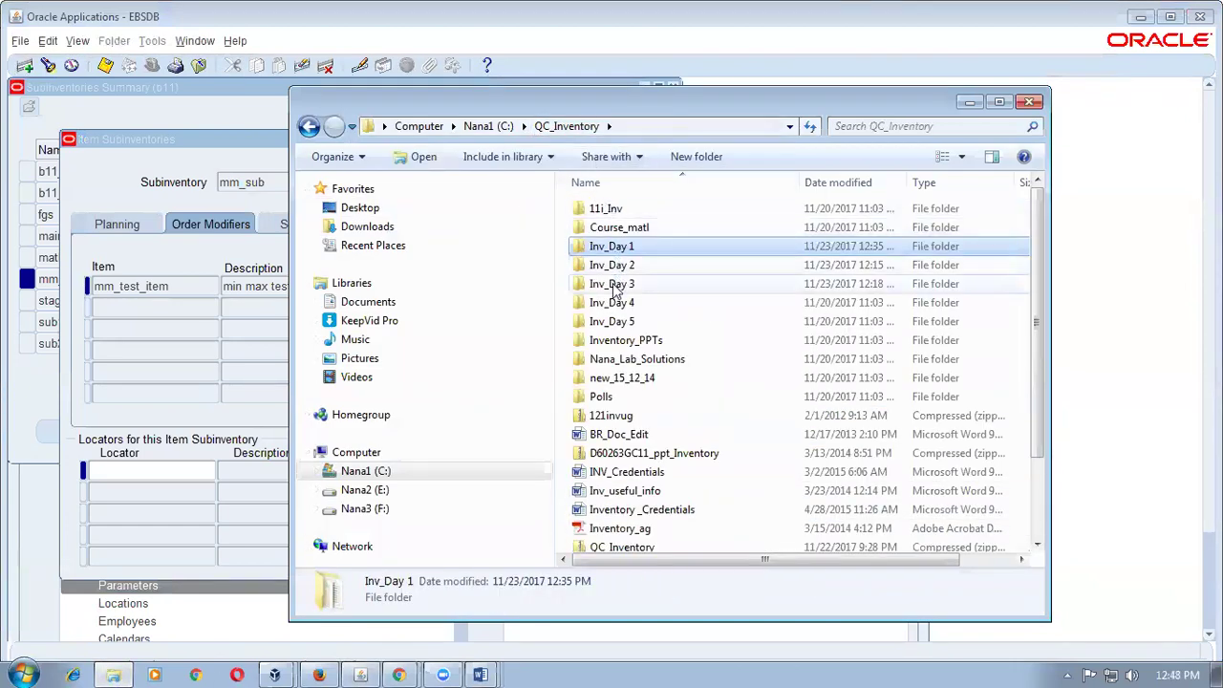
pyautogui.doubleClick(612, 284)
pyautogui.click(661, 420)
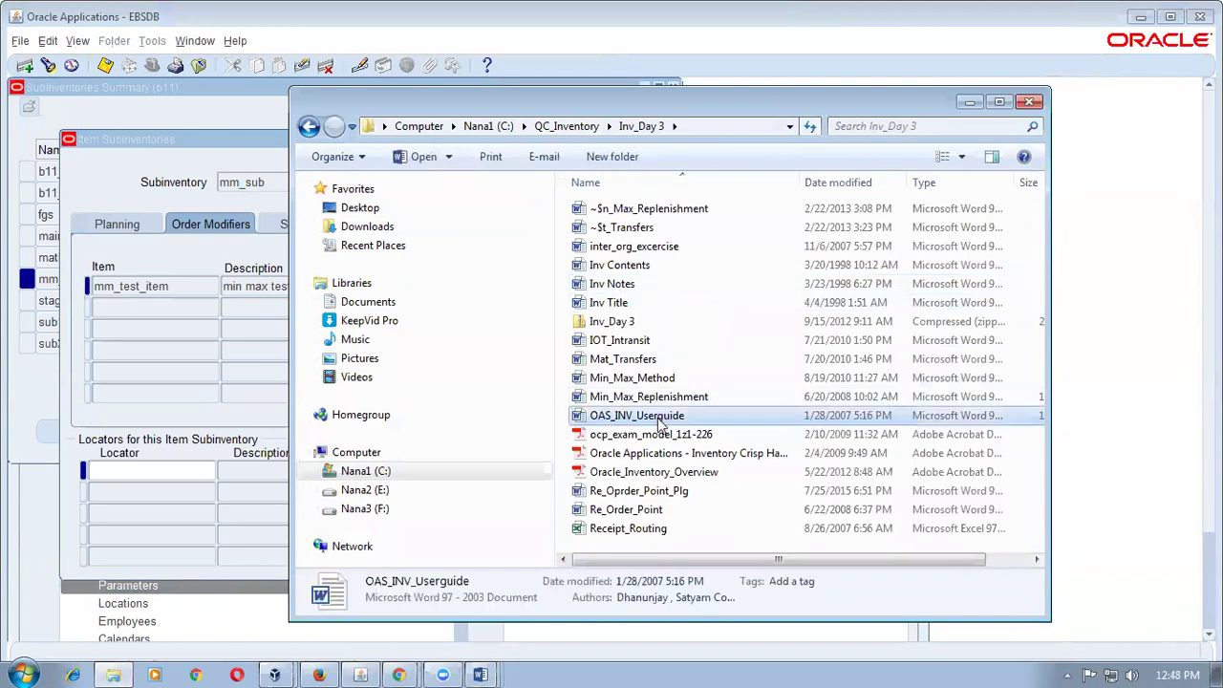
pyautogui.click(650, 382)
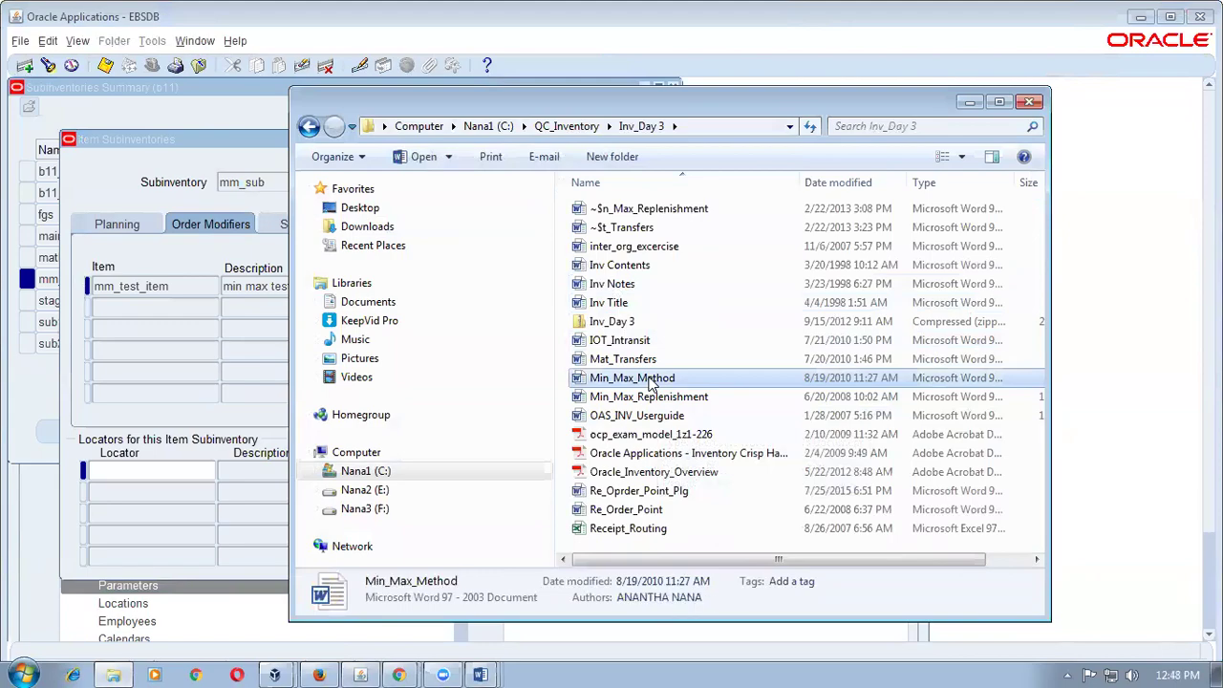
pyautogui.doubleClick(654, 380)
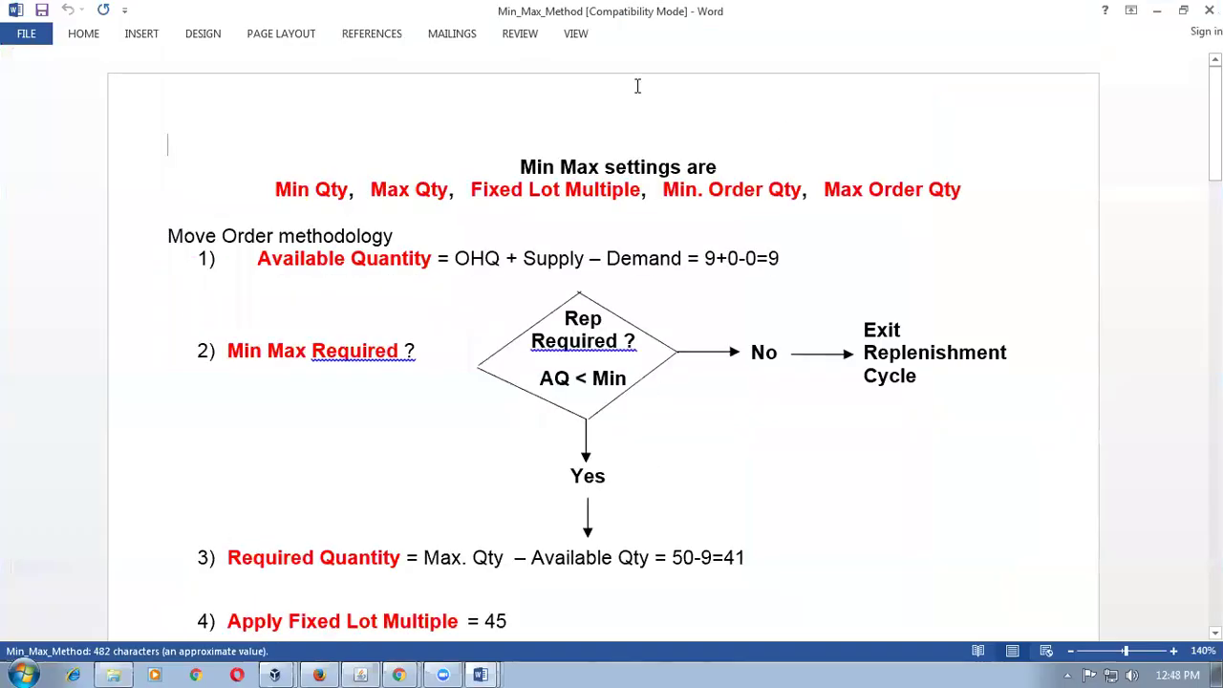
# - Read the list of Min Max settings and the on-hand figure in the Available Quantity formula
pyautogui.moveTo(349, 189); pyautogui.dragTo(275, 189)
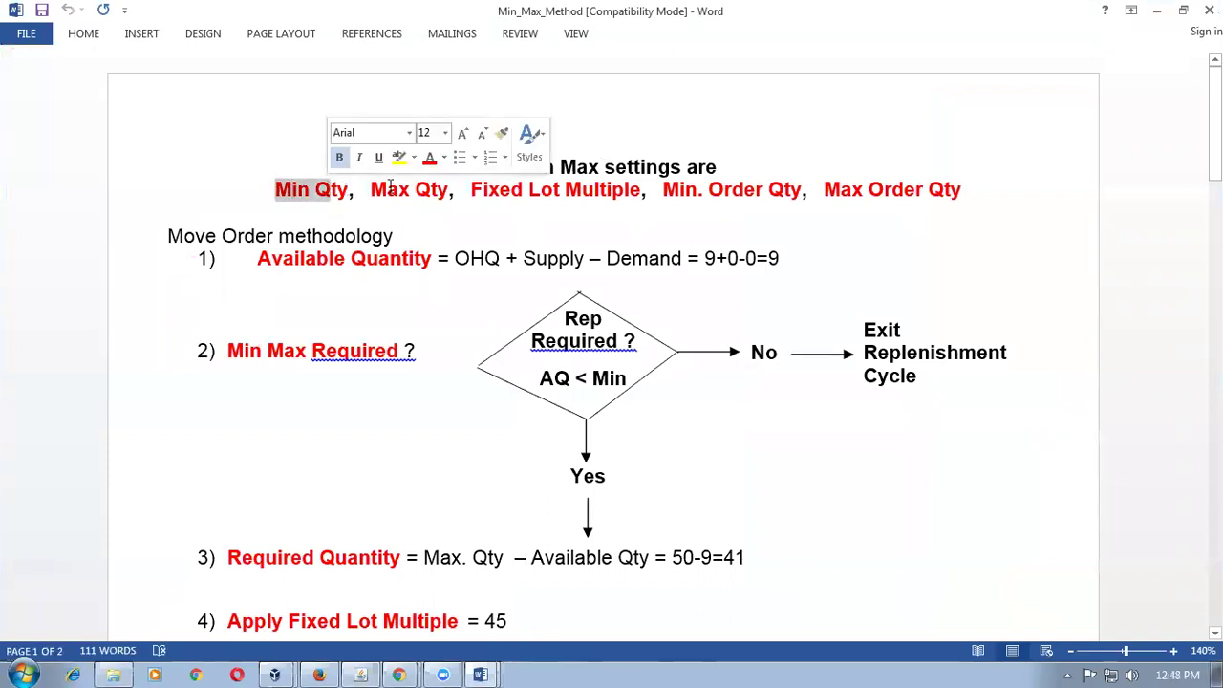
pyautogui.moveTo(390, 187); pyautogui.dragTo(413, 189)
pyautogui.moveTo(528, 189); pyautogui.dragTo(582, 189)
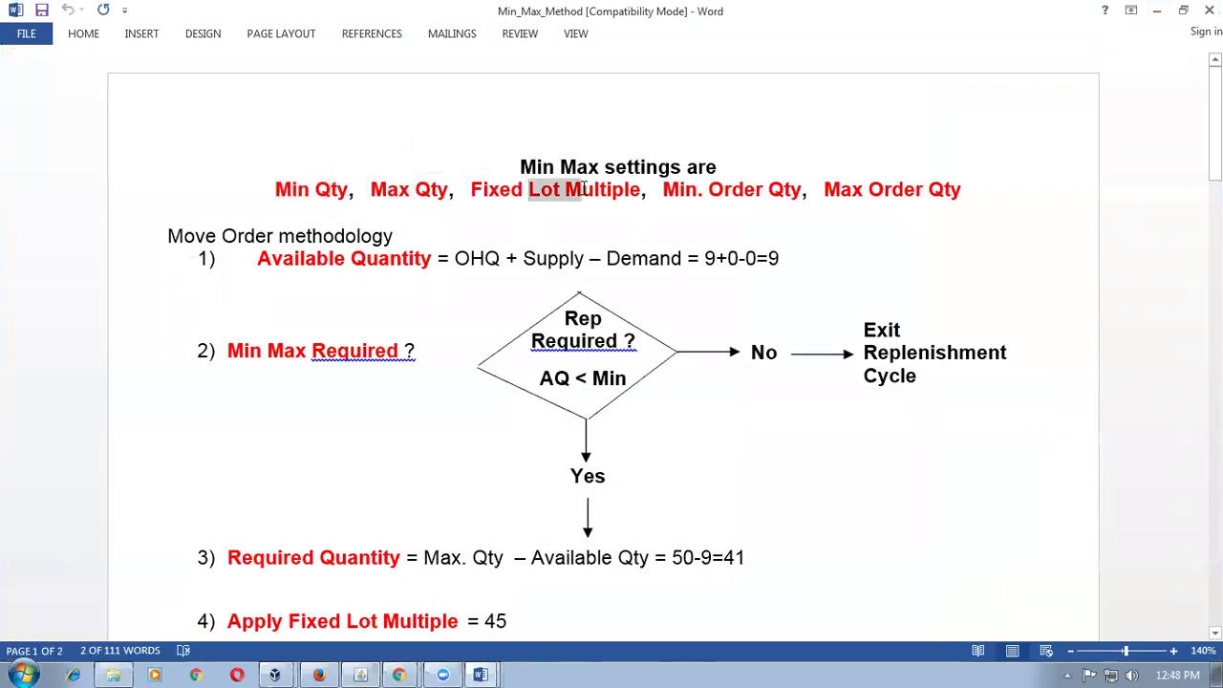
pyautogui.moveTo(664, 189); pyautogui.dragTo(941, 197)
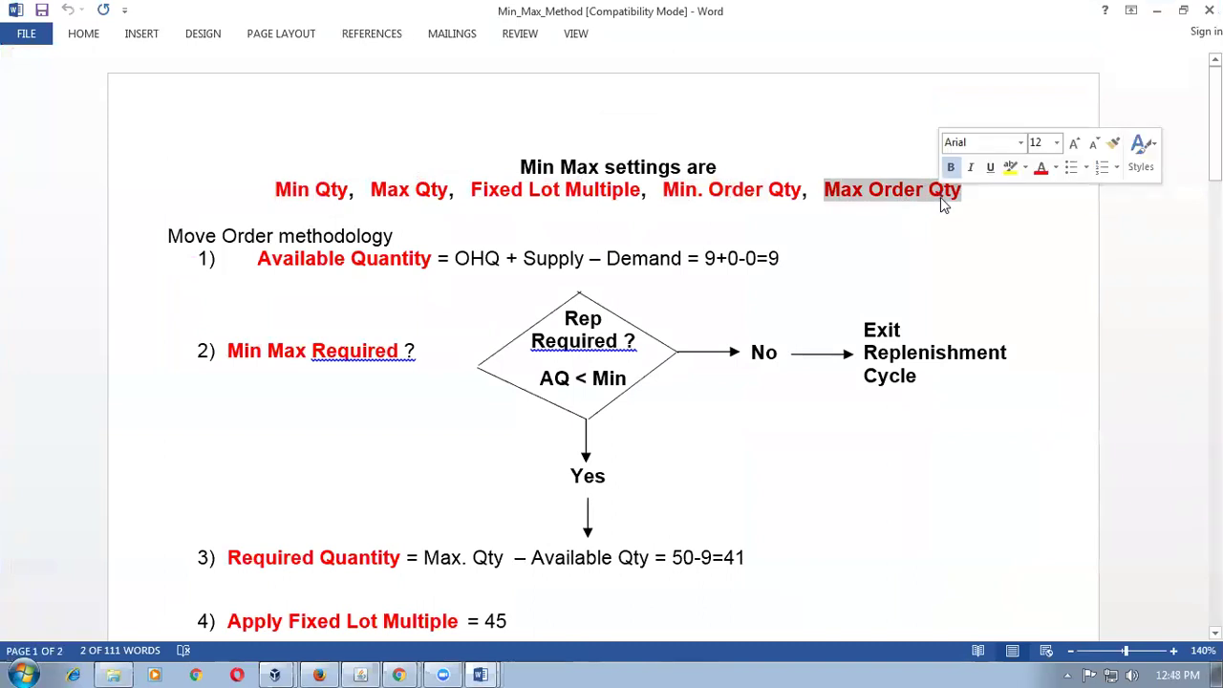
pyautogui.click(705, 258)
pyautogui.moveTo(704, 258); pyautogui.dragTo(714, 262)
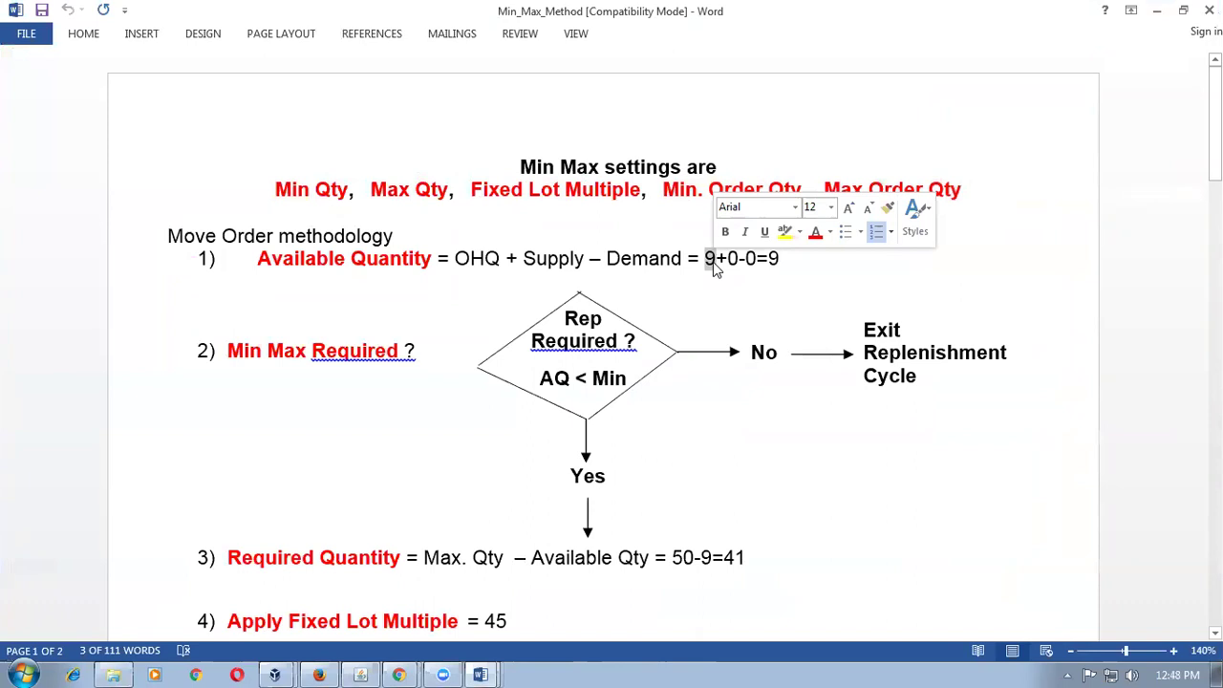
# - Return to Oracle Applications, review mm_test_item's order modifiers and planning quantities for mm_sub, and close the subinventory forms
pyautogui.hotkey('alt', 'Tab')
pyautogui.press('Tab')
pyautogui.press('Tab')
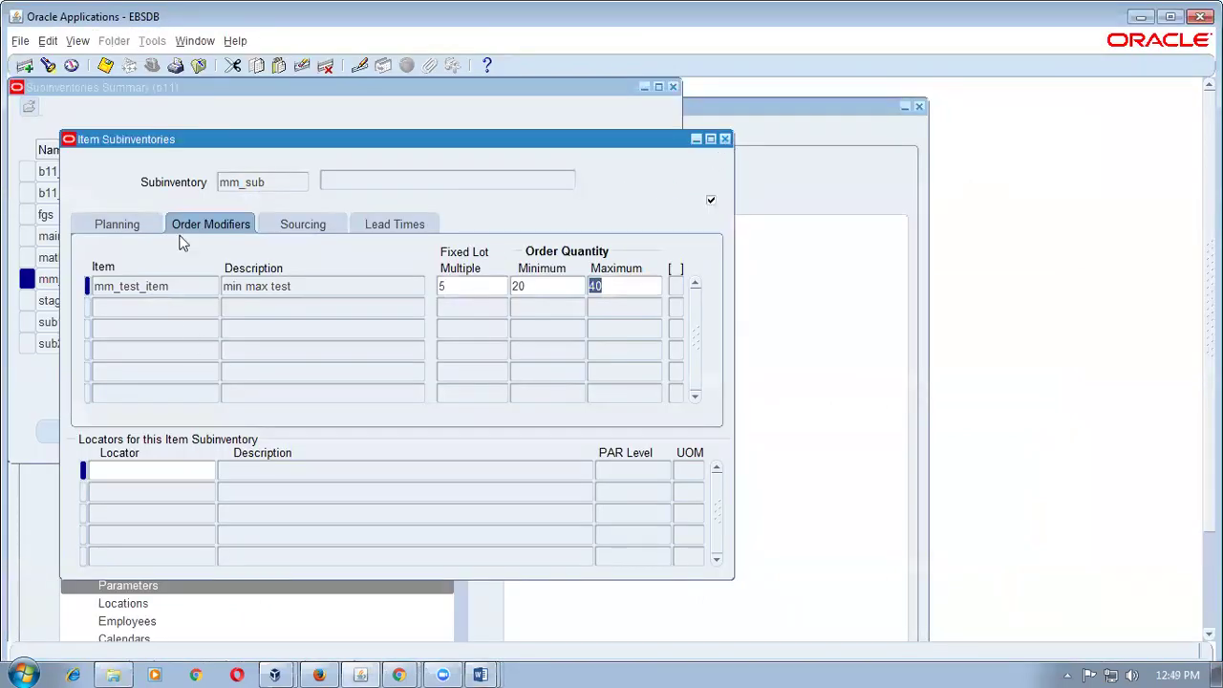
pyautogui.doubleClick(268, 186)
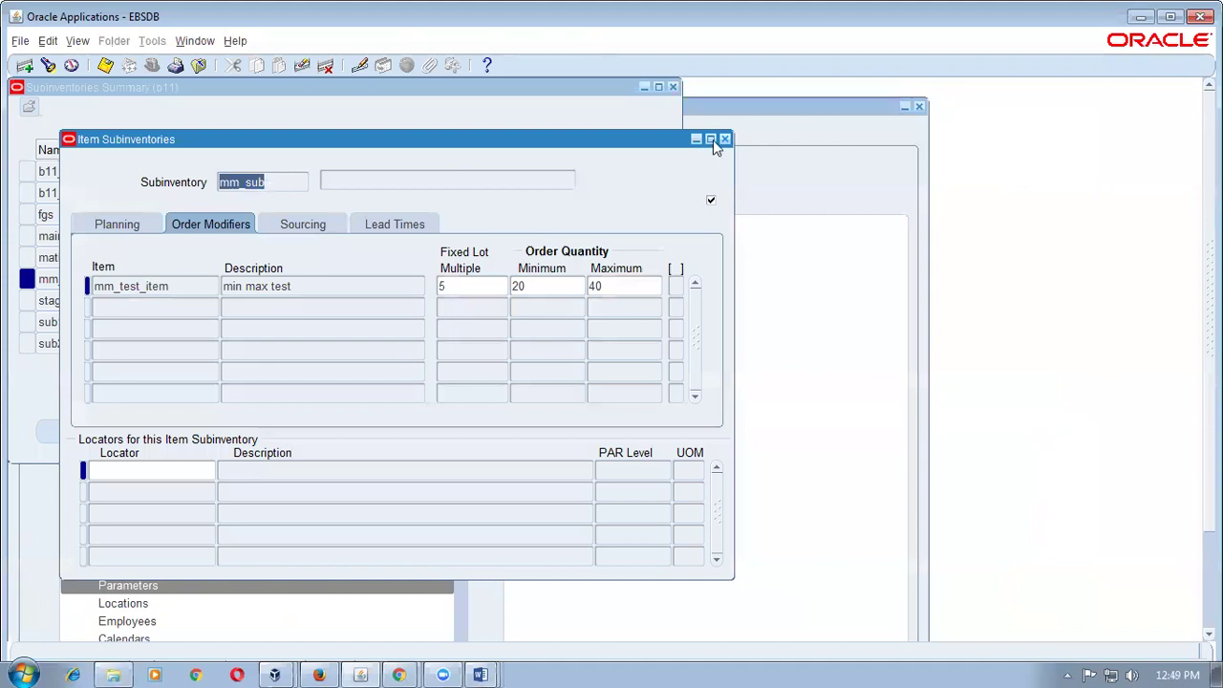
pyautogui.click(121, 225)
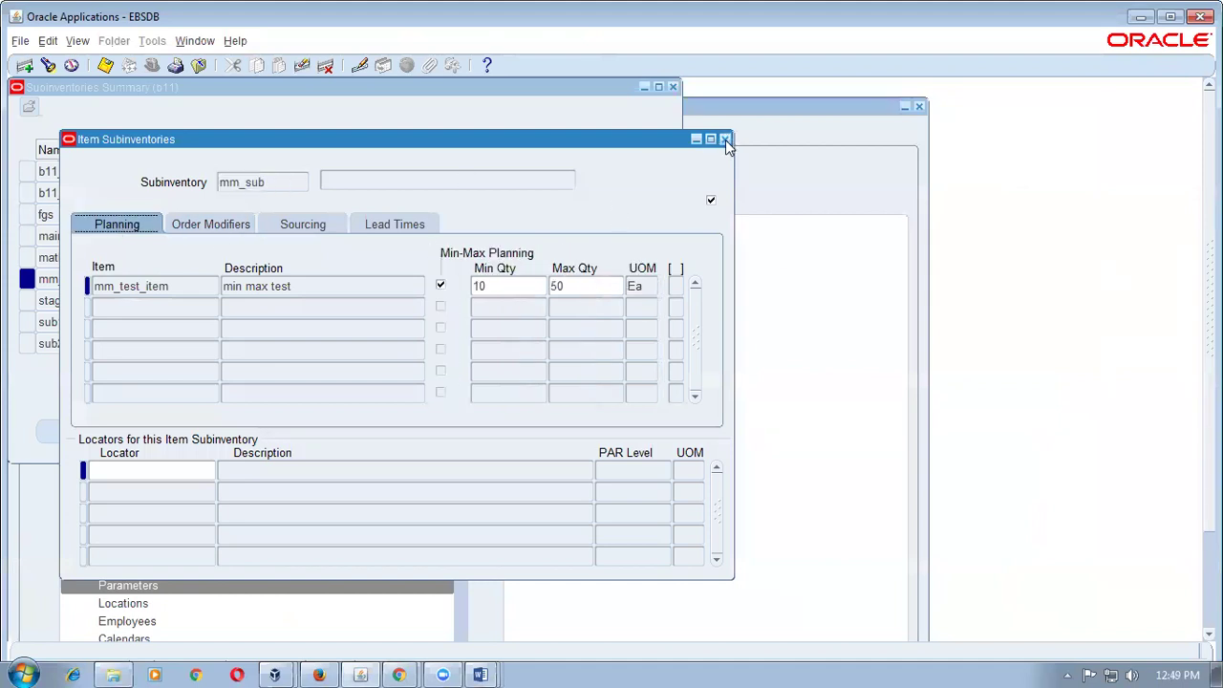
pyautogui.hotkey('shift', 'pageup')
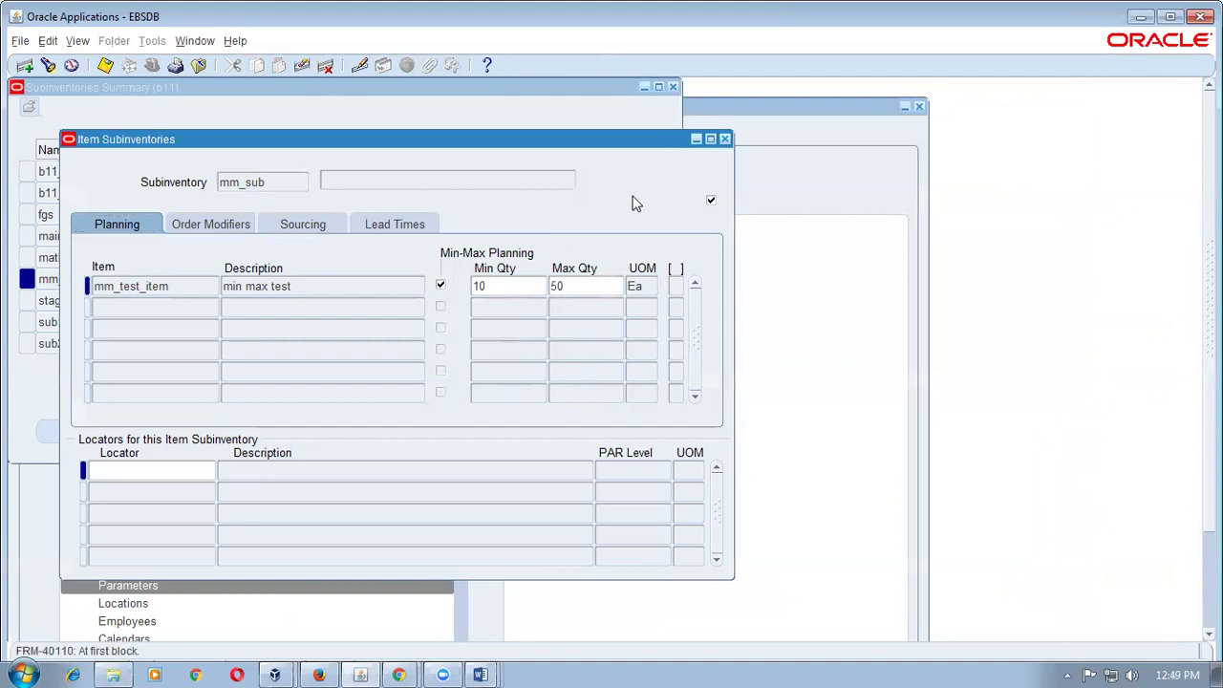
pyautogui.press('F4')
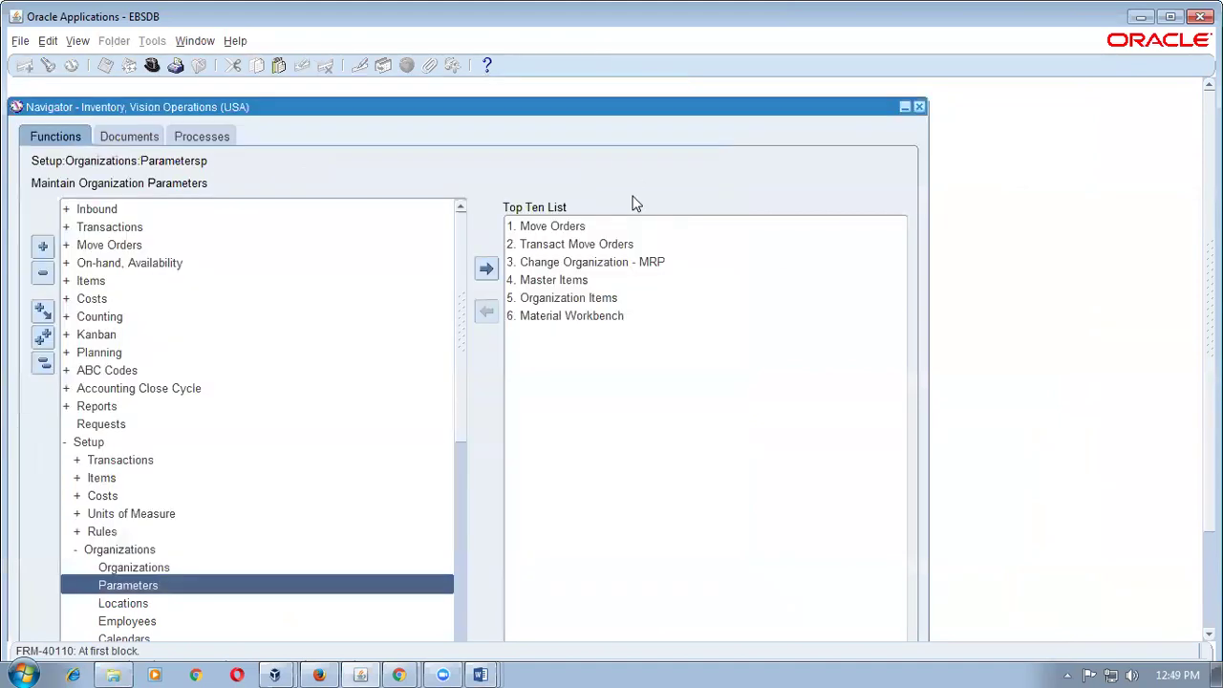
# - Collapse the whole Navigator tree and open the Miscellaneous Transaction form from Transactions
pyautogui.hotkey('alt', 't')
pyautogui.press('Down')
pyautogui.press('Down')
pyautogui.press('Down')
pyautogui.press('Down')
pyautogui.press('Return')
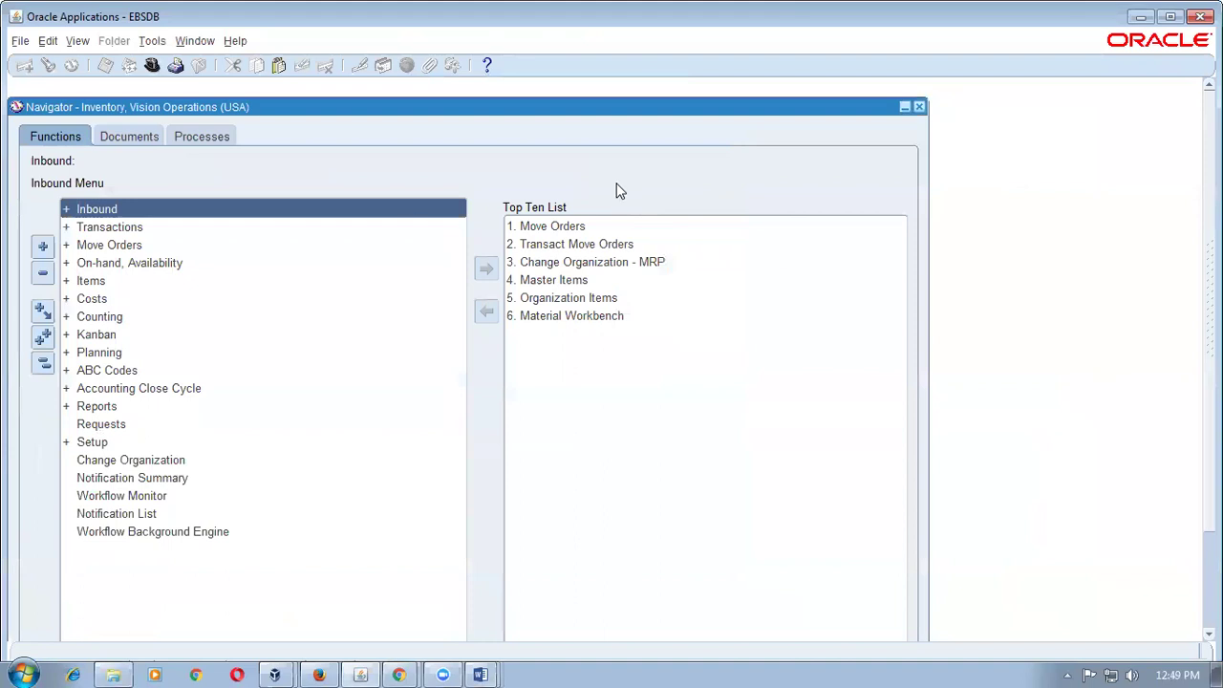
pyautogui.doubleClick(130, 229)
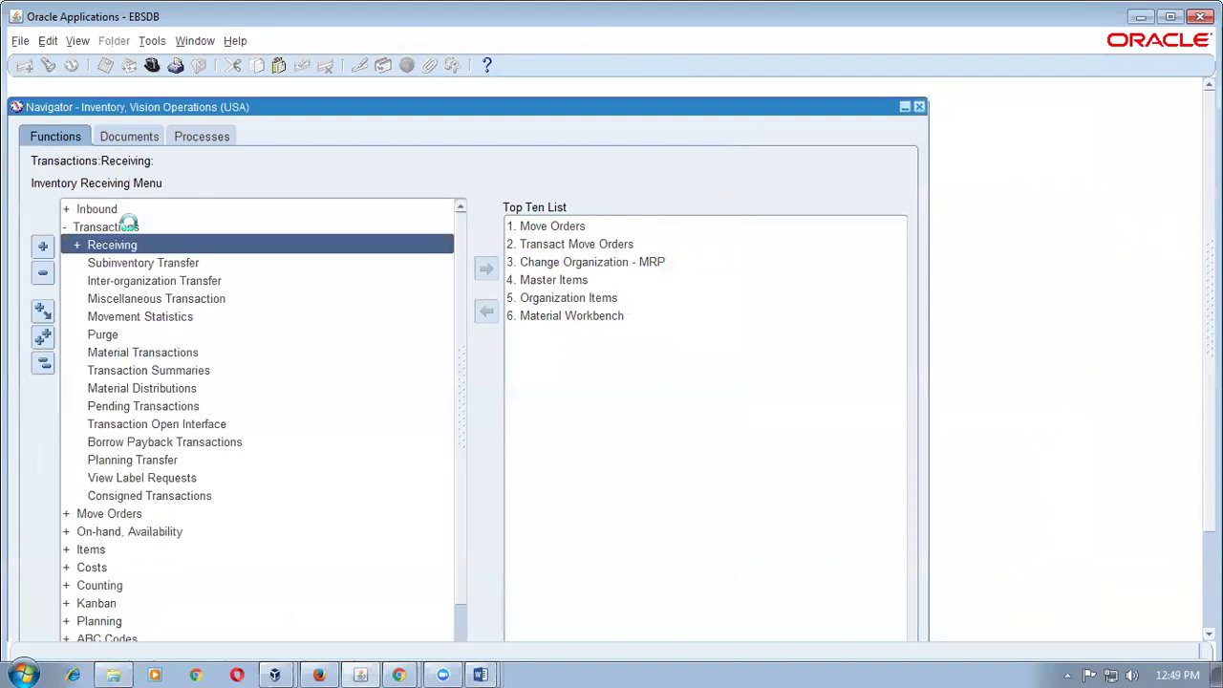
pyautogui.doubleClick(158, 298)
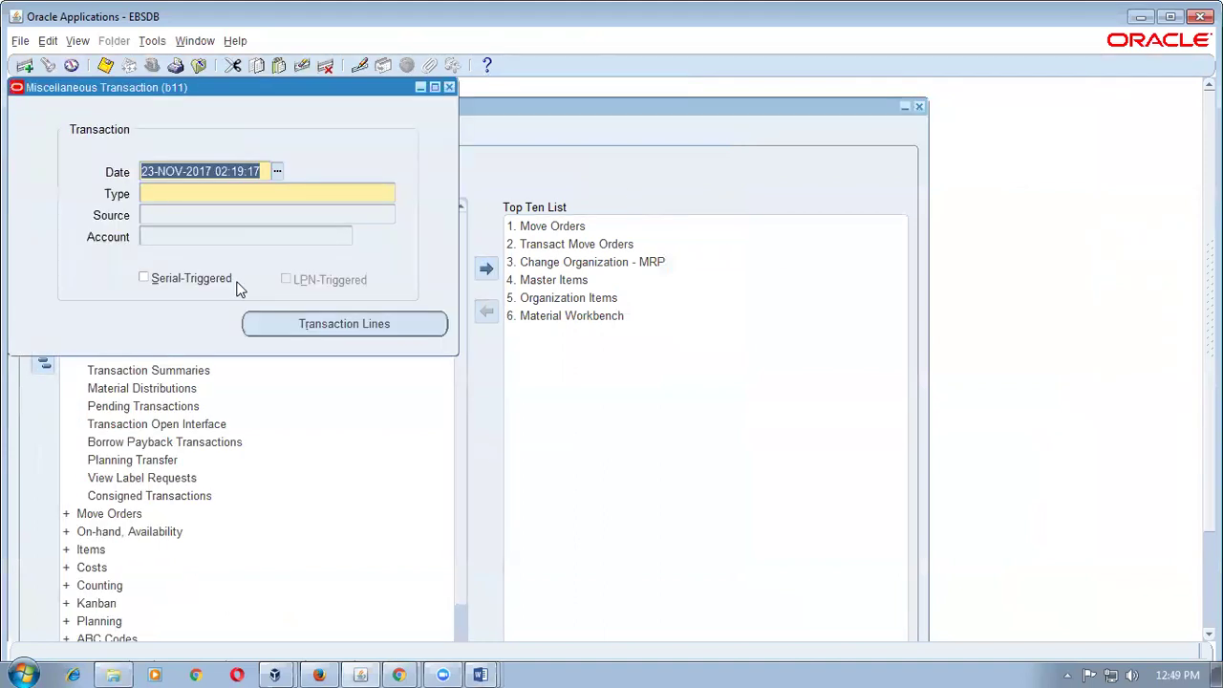
# - Set the transaction type to Miscellaneous receipt and open its transaction lines
pyautogui.click(211, 193)
pyautogui.write('m%re')
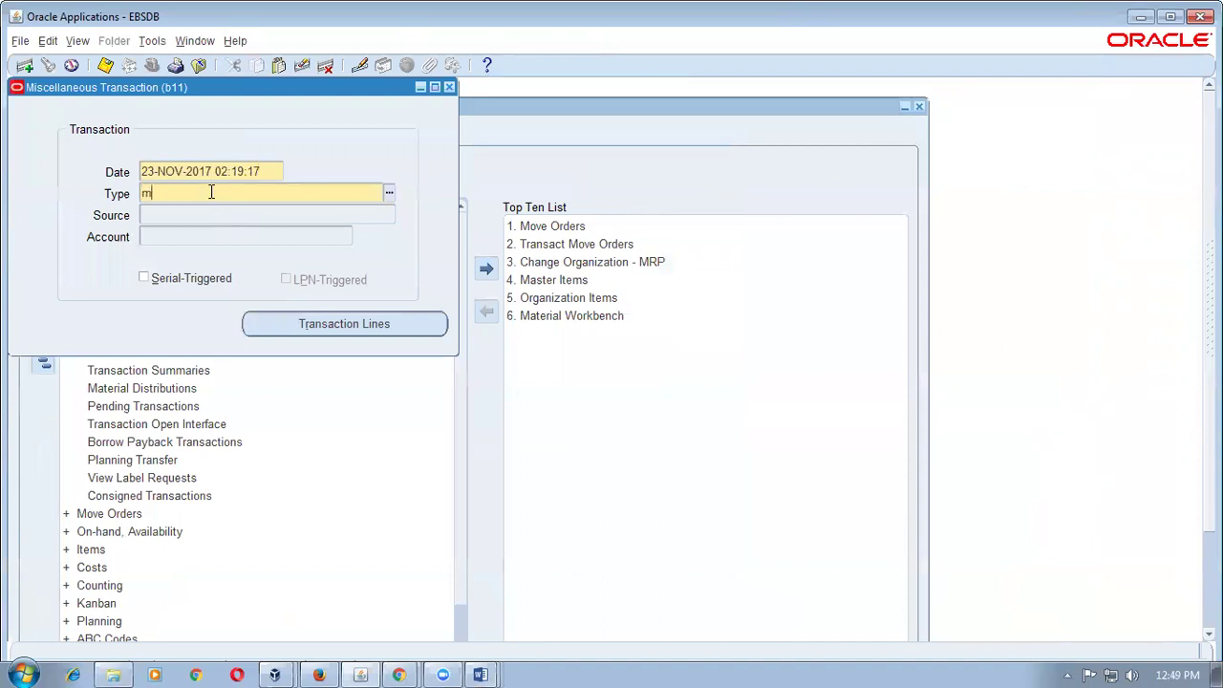
pyautogui.press('Tab')
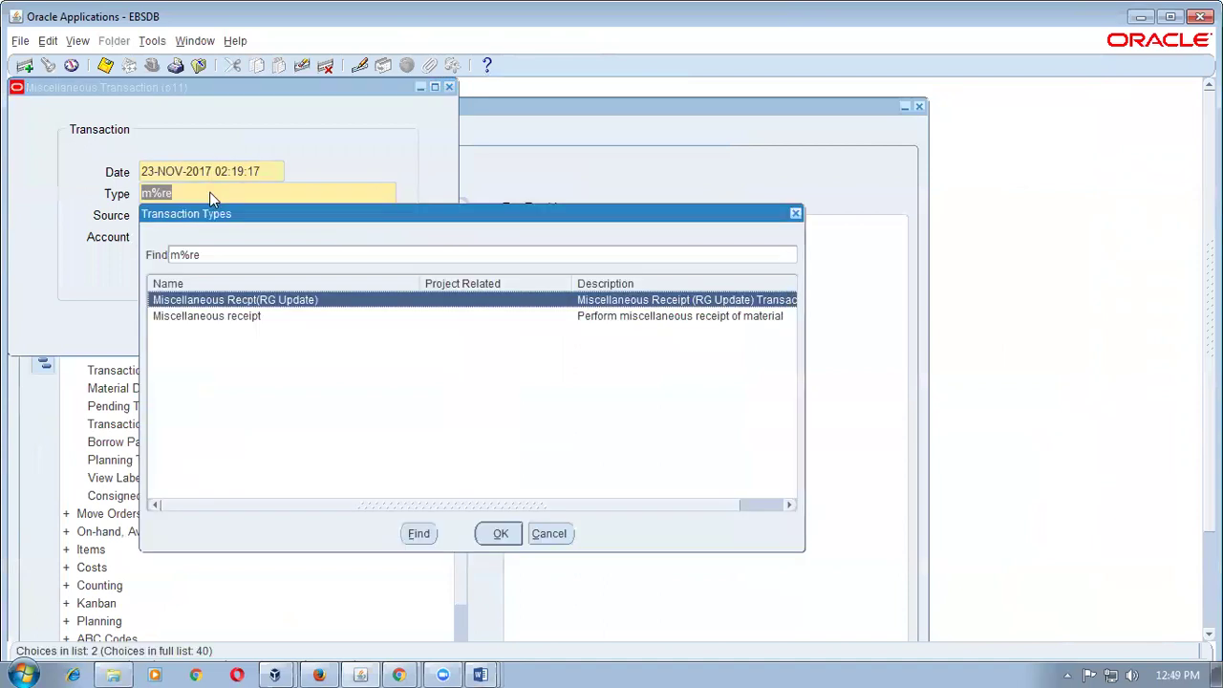
pyautogui.press('Down')
pyautogui.press('Return')
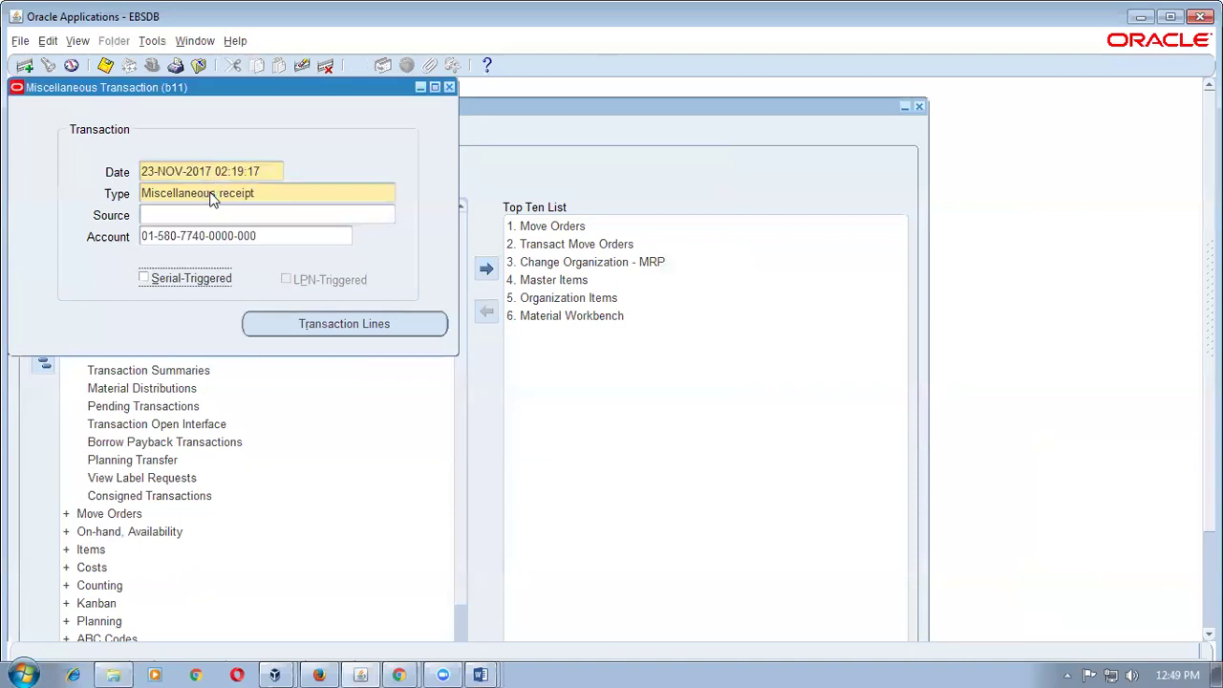
pyautogui.hotkey('alt', 'l')
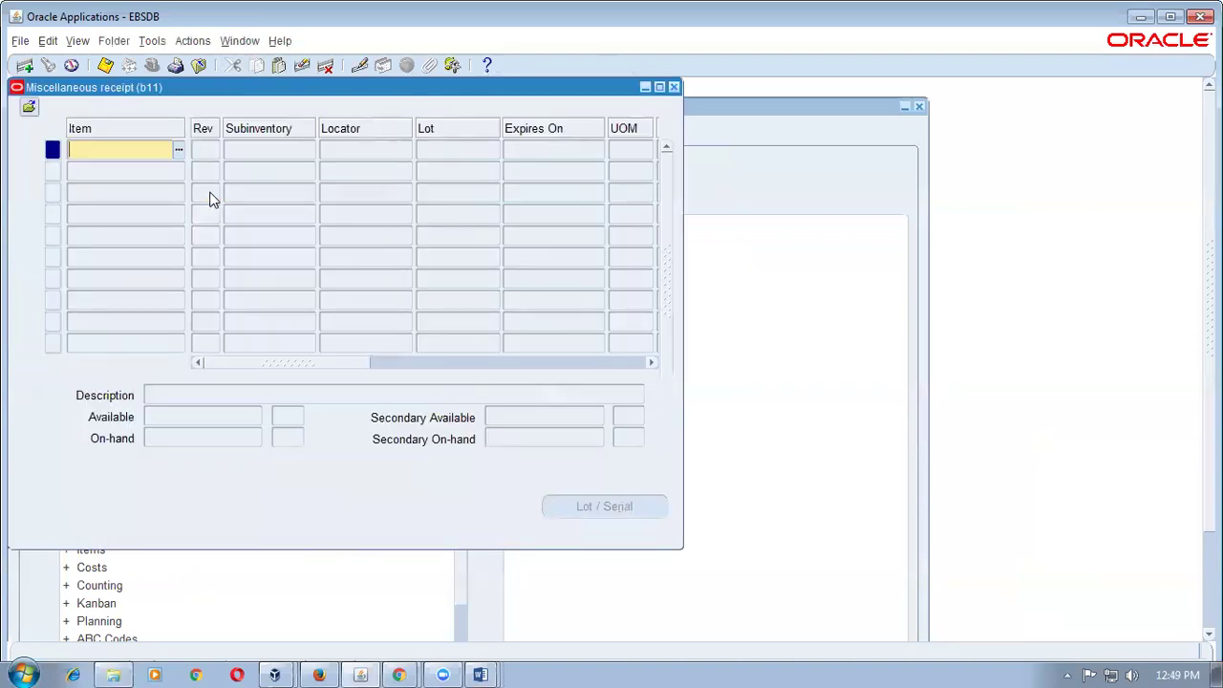
# - Enter a receipt line for mm_test_item into subinventory mm_sub with a quantity of 9
pyautogui.write('%mm%')
pyautogui.press('Tab')
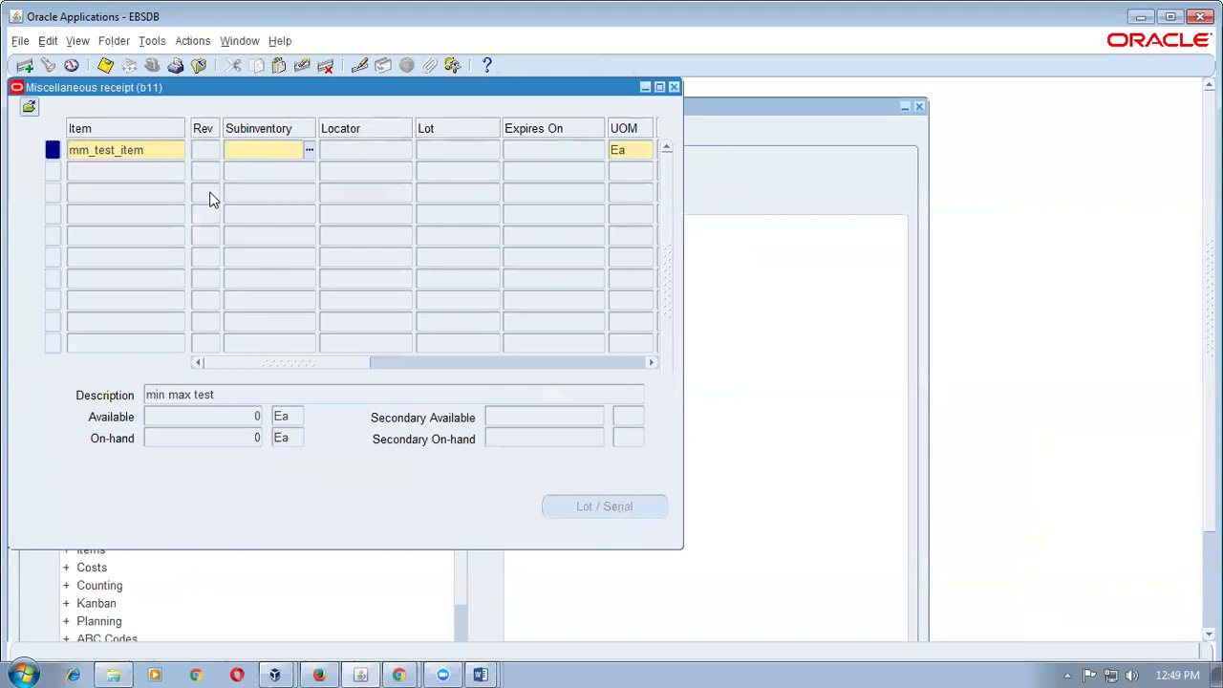
pyautogui.write('mm')
pyautogui.press('Tab')
pyautogui.press('Tab')
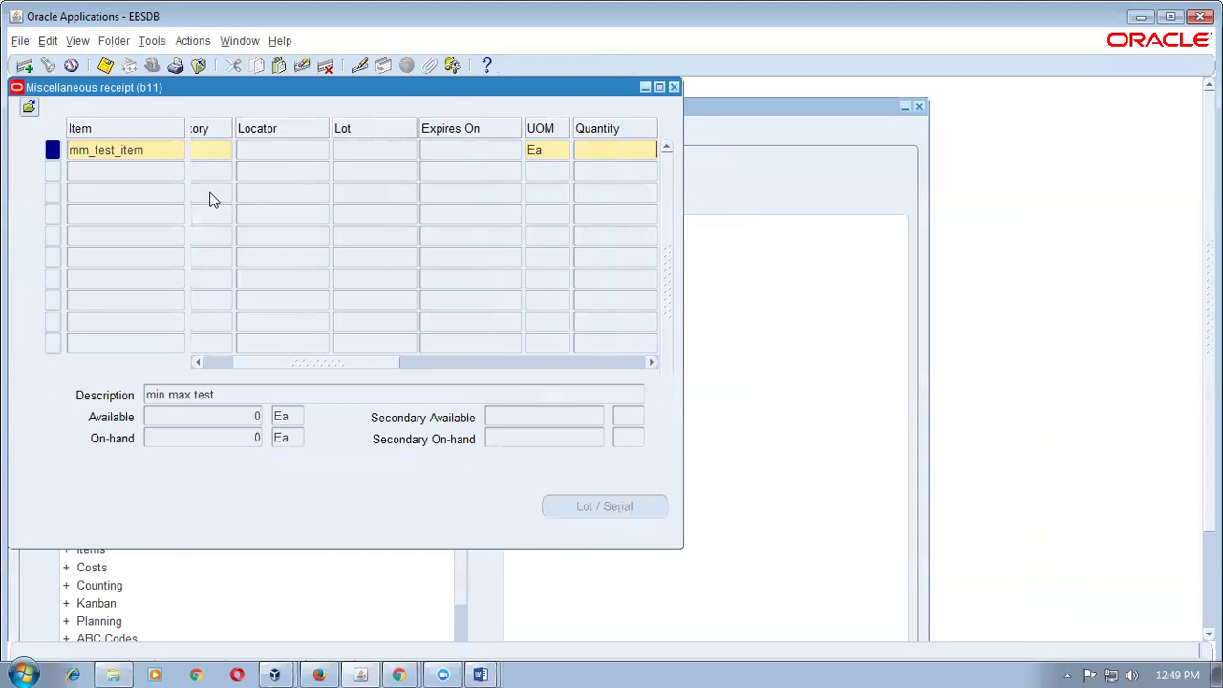
pyautogui.write('9')
pyautogui.press('Down')
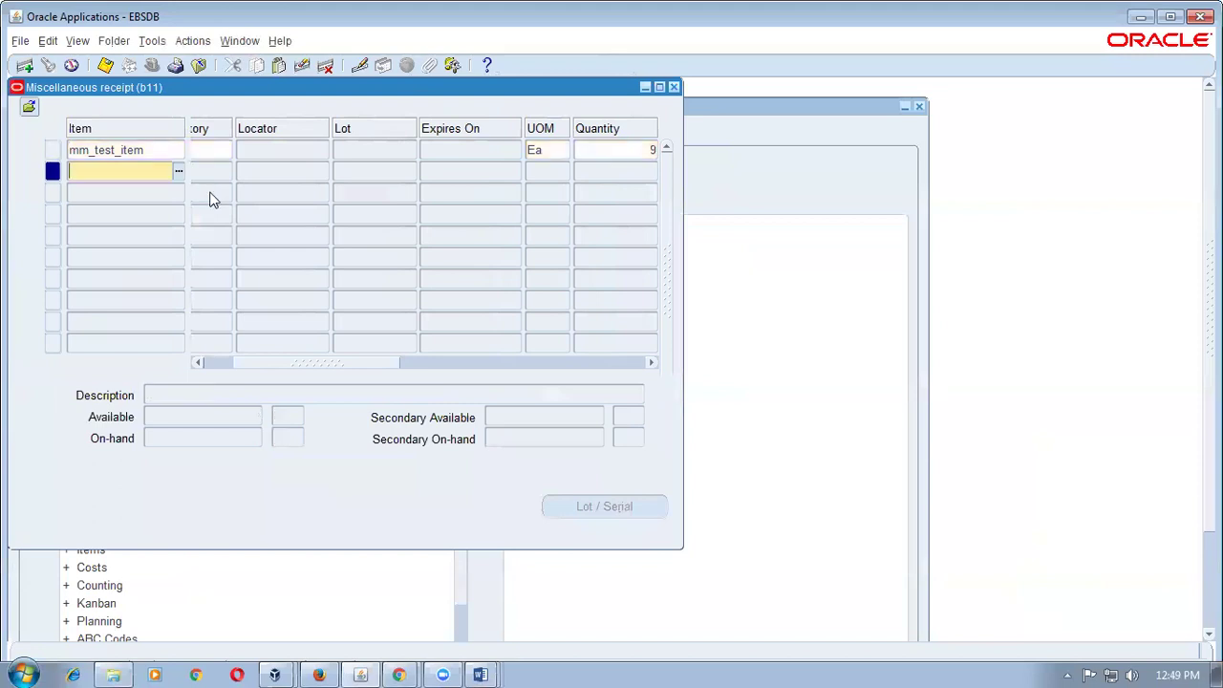
# - Add a second mm_test_item line by duplicating the item from above, with subinventory main and quantity 1000
pyautogui.hotkey('shift', 'F5')
pyautogui.press('Tab')
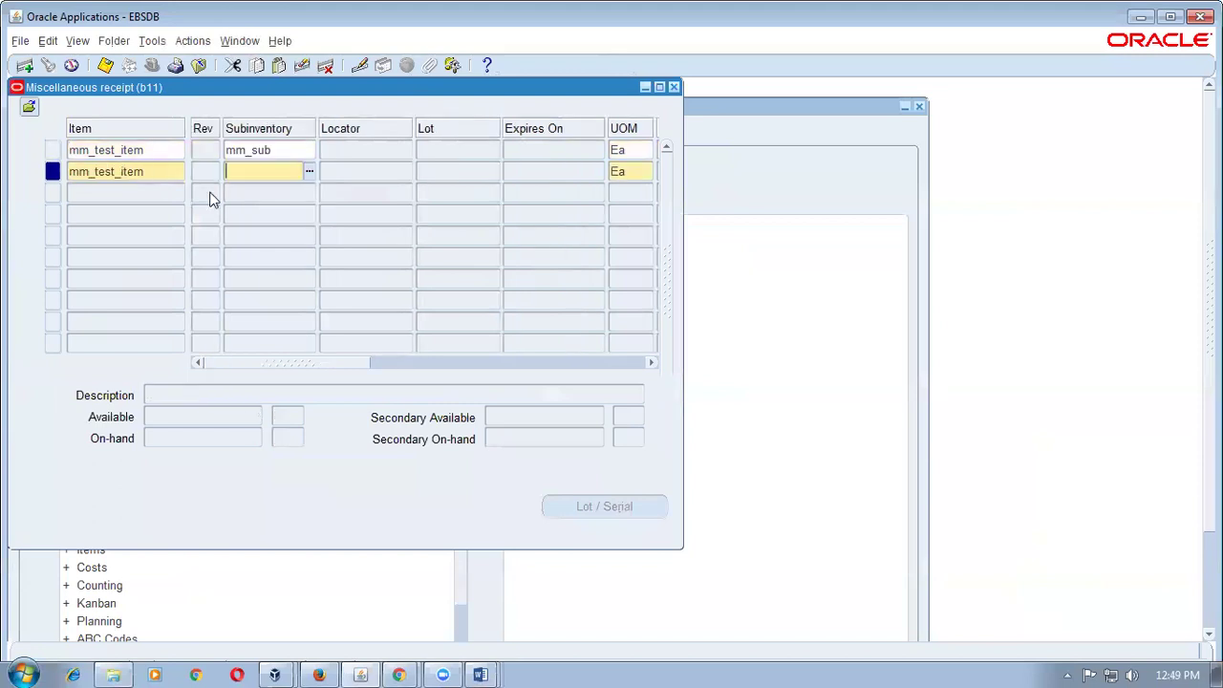
pyautogui.write('main')
pyautogui.press('Tab')
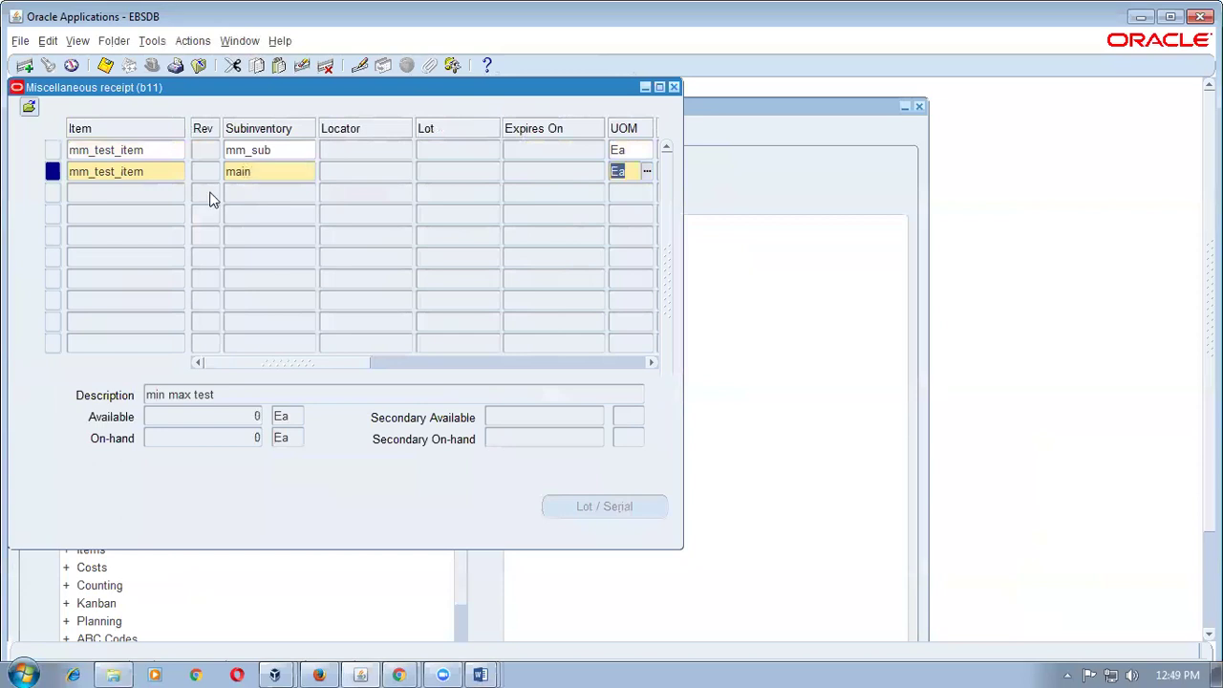
pyautogui.press('Tab')
pyautogui.write('1000')
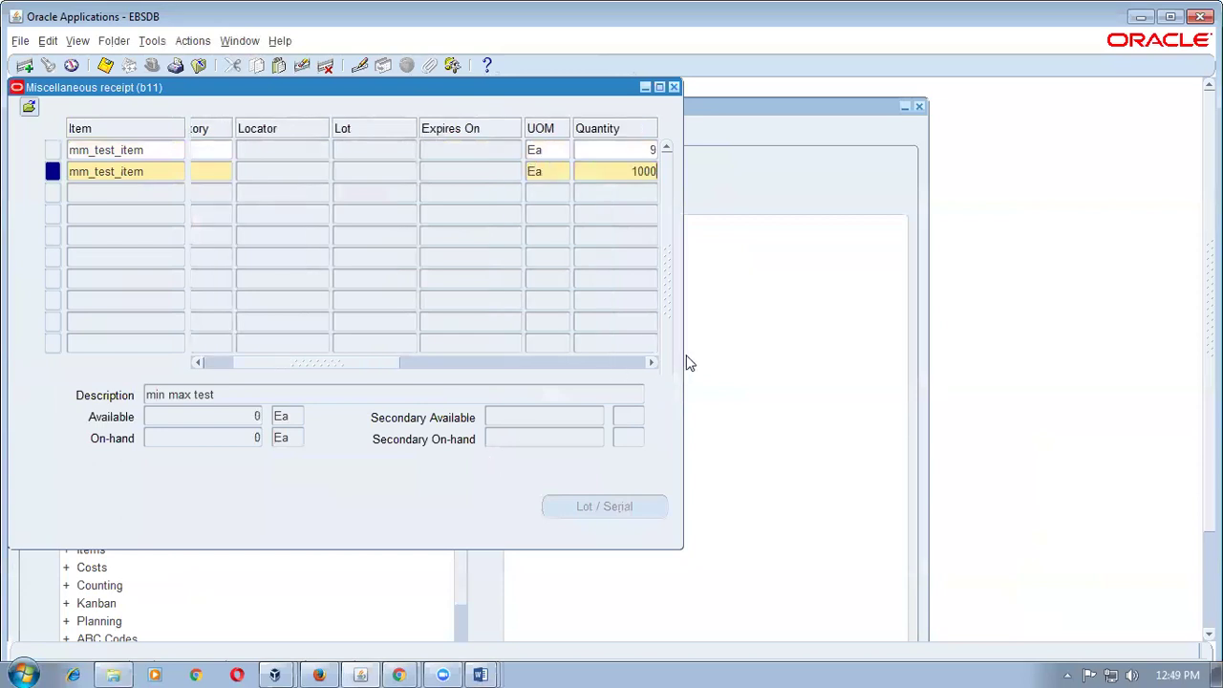
# - Widen the Miscellaneous receipt form to check both lines' subinventories and quantities, and save the receipt
pyautogui.moveTo(682, 361); pyautogui.dragTo(1035, 363)
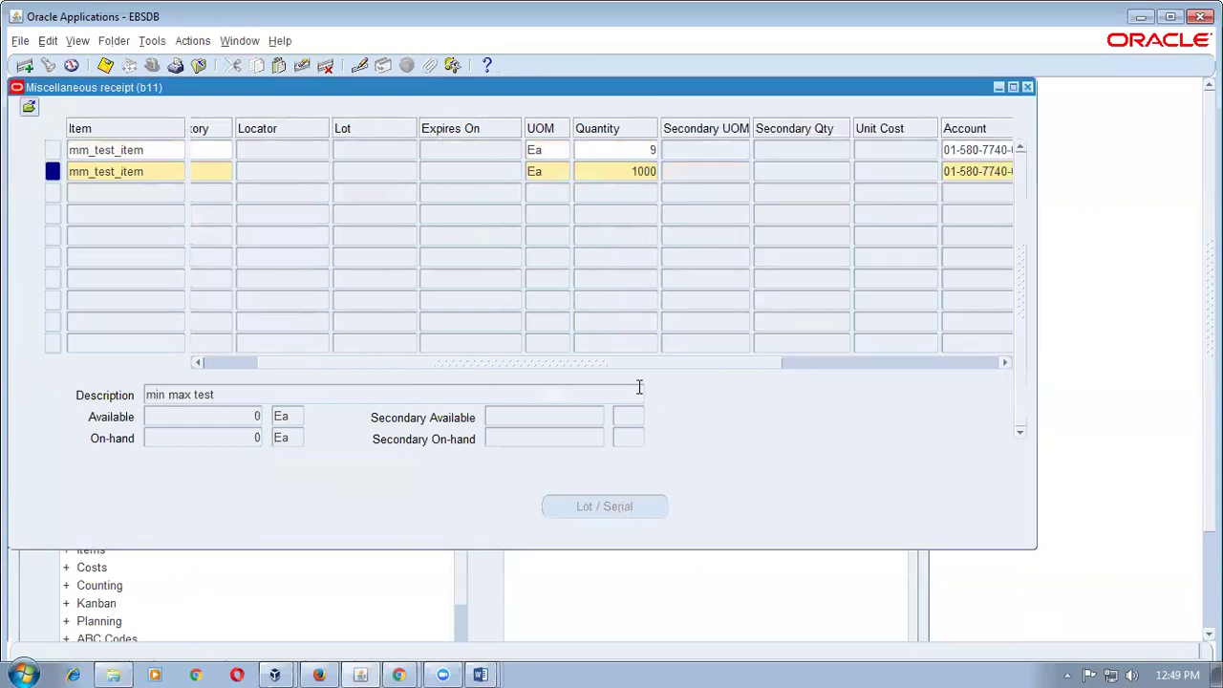
pyautogui.moveTo(301, 362); pyautogui.dragTo(248, 364)
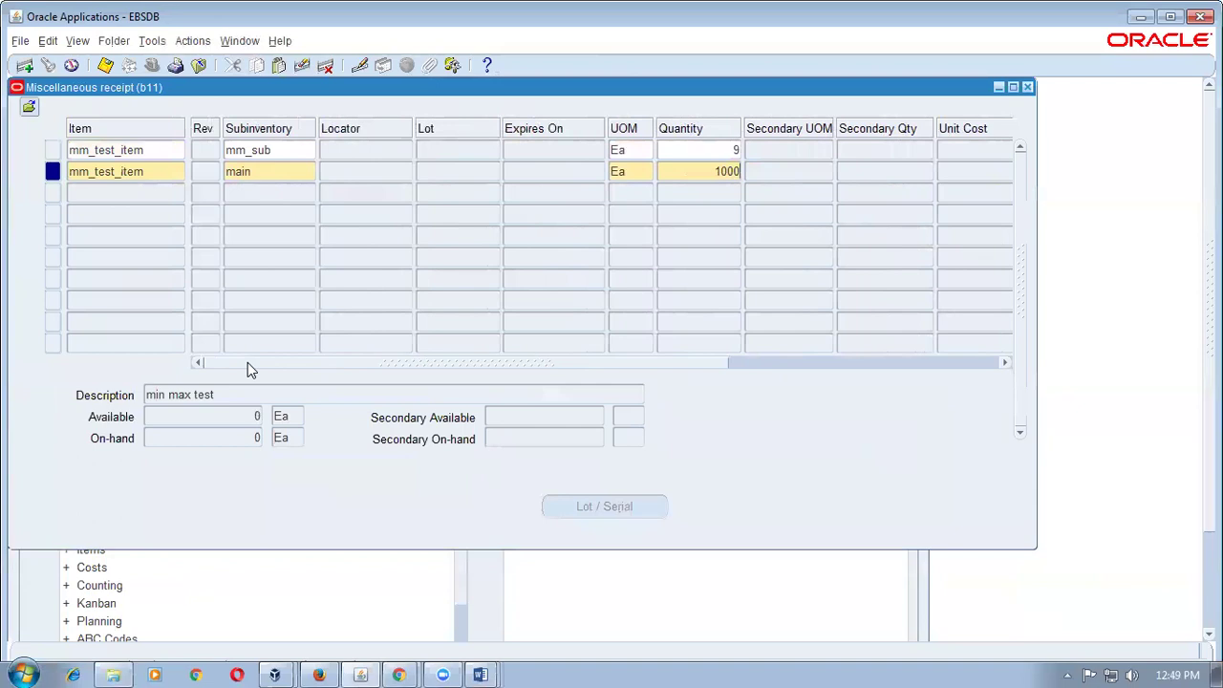
pyautogui.click(290, 150)
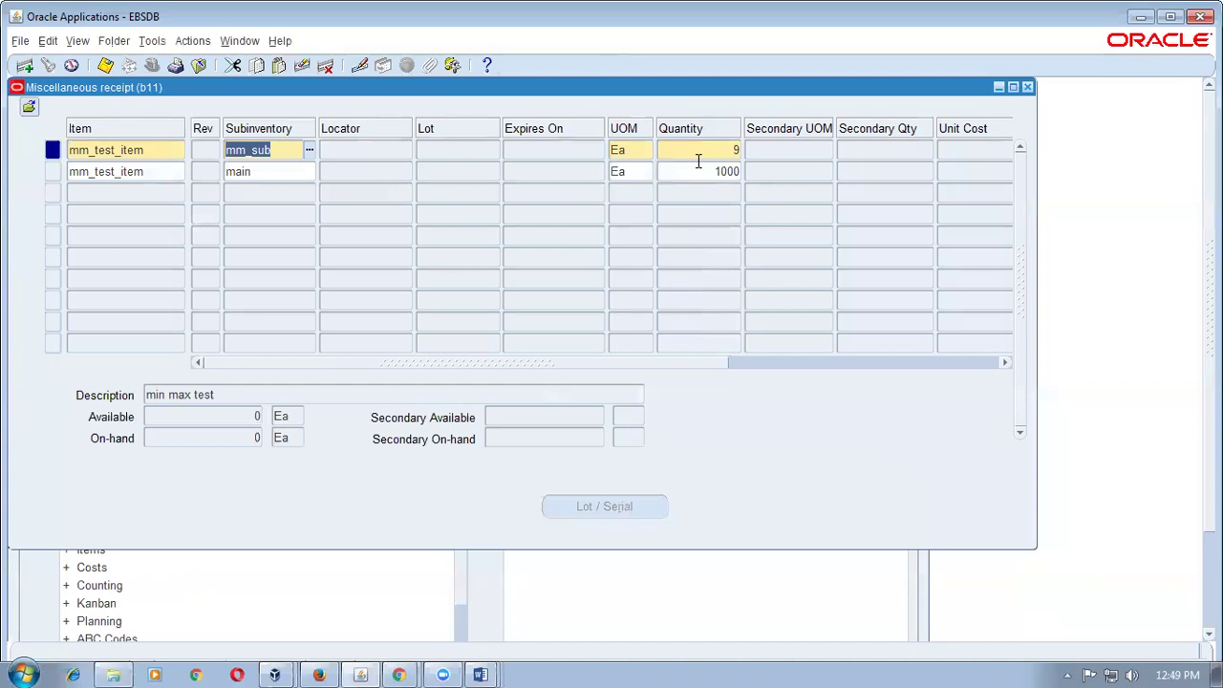
pyautogui.hotkey('ctrl', 's')
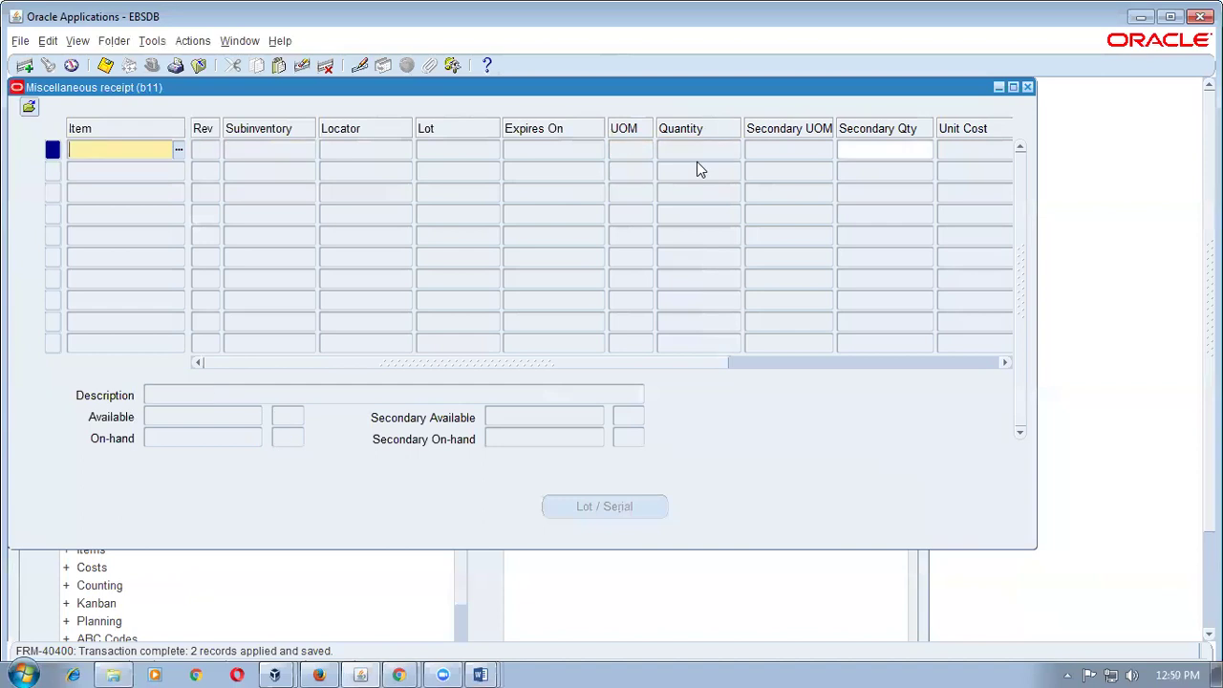
# - Close the miscellaneous transaction forms and collapse the Navigator tree
pyautogui.press('F4')
pyautogui.press('F4')
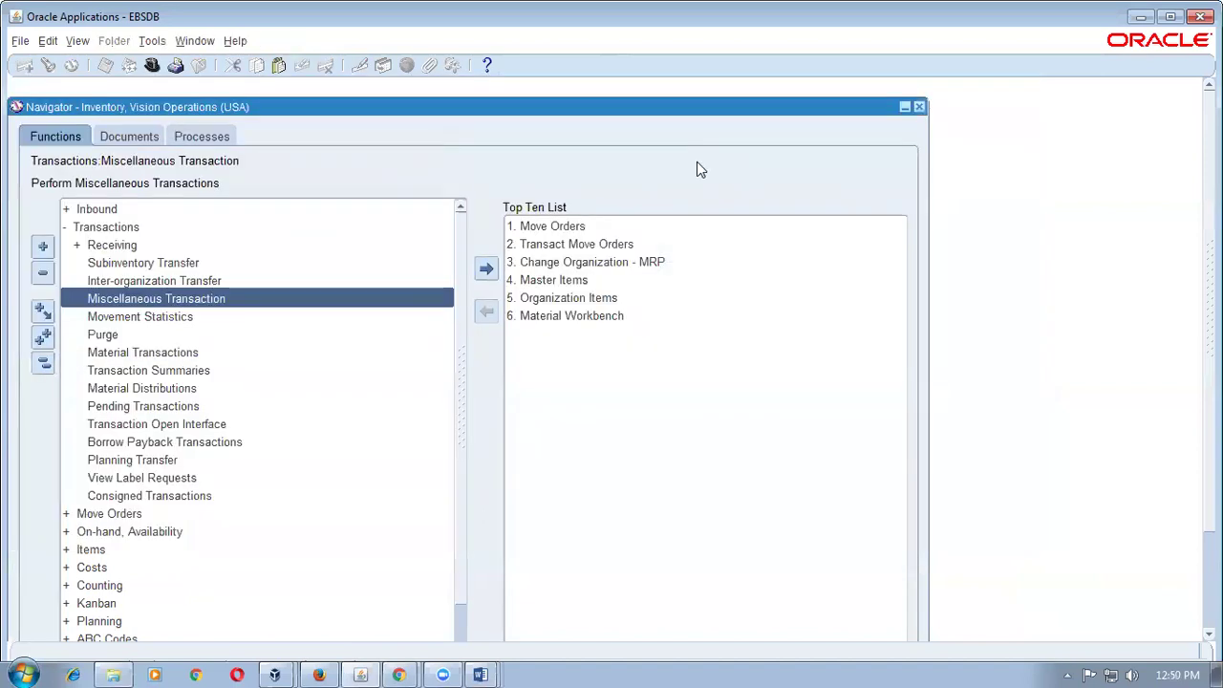
pyautogui.hotkey('alt', 't')
pyautogui.press('l')
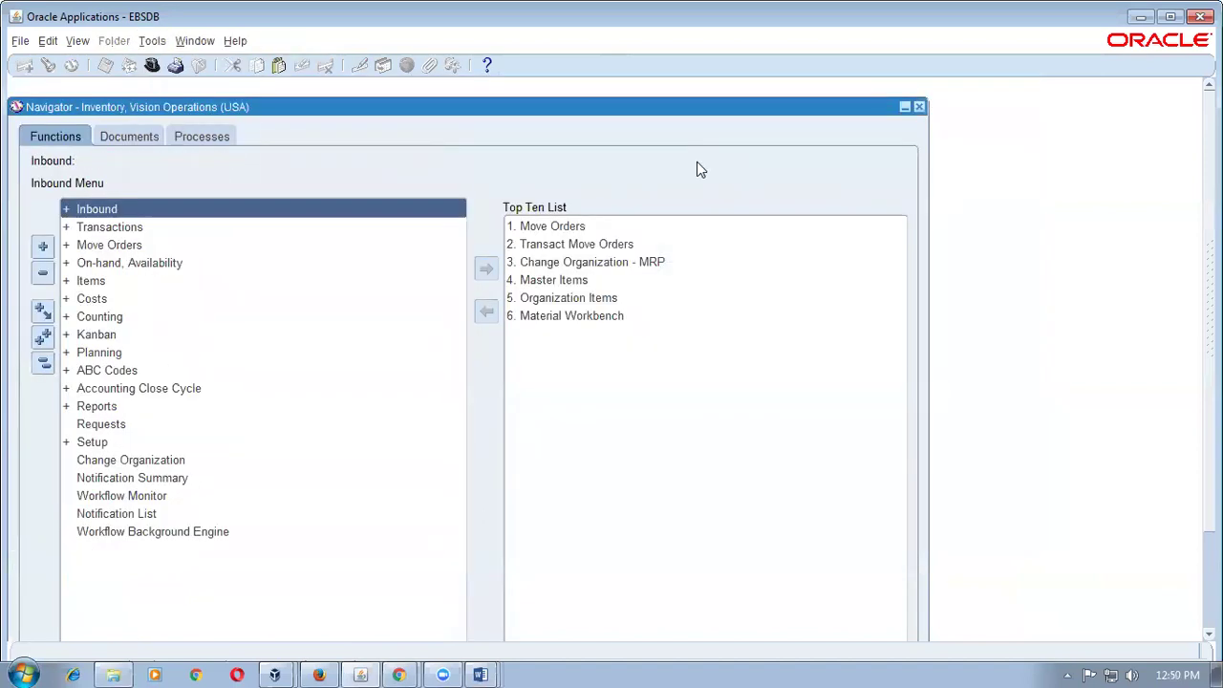
# - Switch to the Min_Max_Method document in Word and review the Move Order methodology from available quantity to re-order quantity
pyautogui.hotkey('alt', 'Tab')
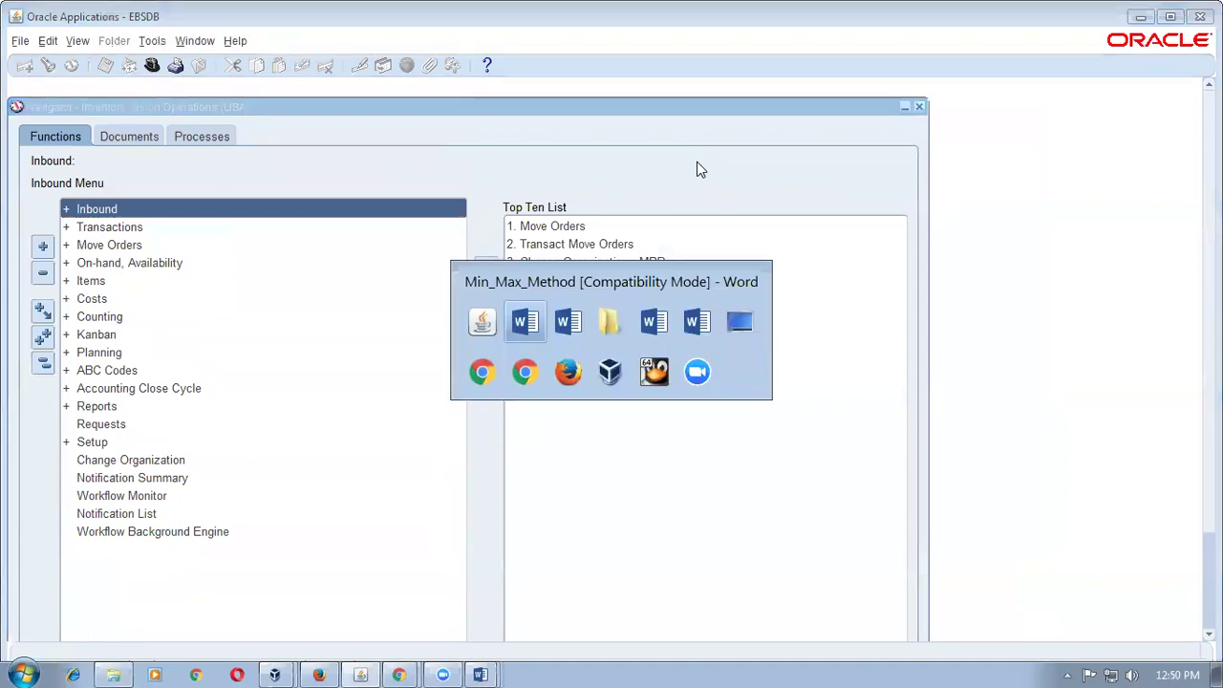
pyautogui.click(632, 261)
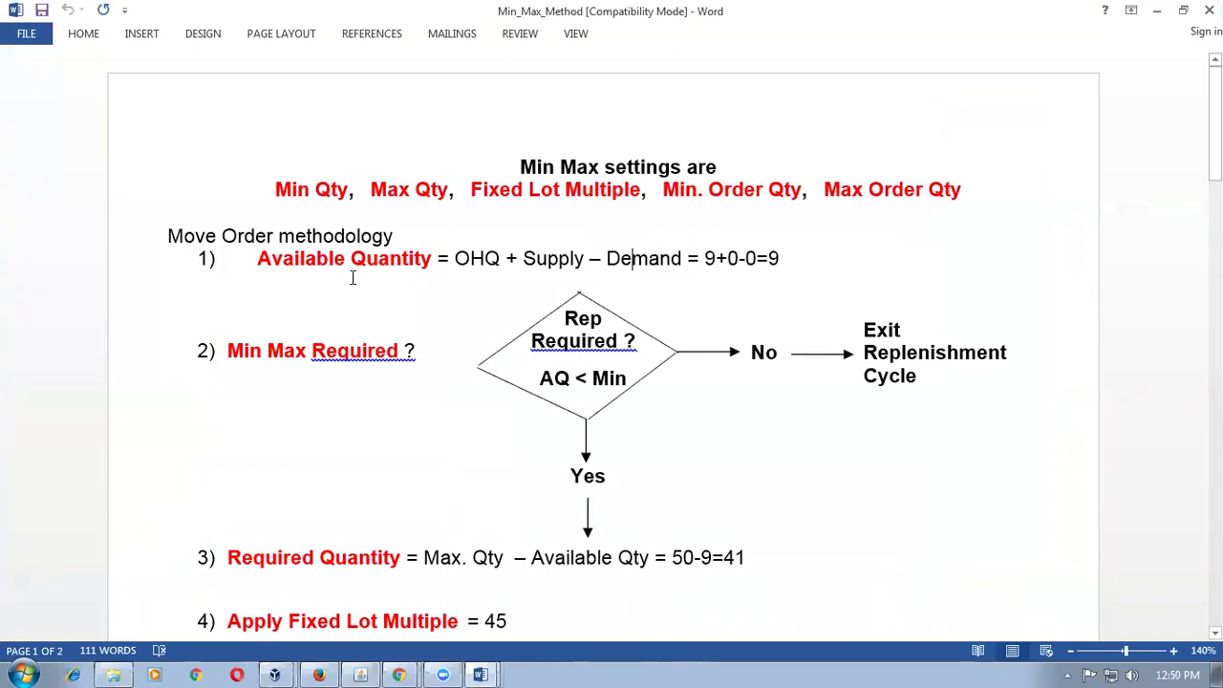
pyautogui.scroll(-2, 353, 277)
pyautogui.scroll(-1, 353, 277)
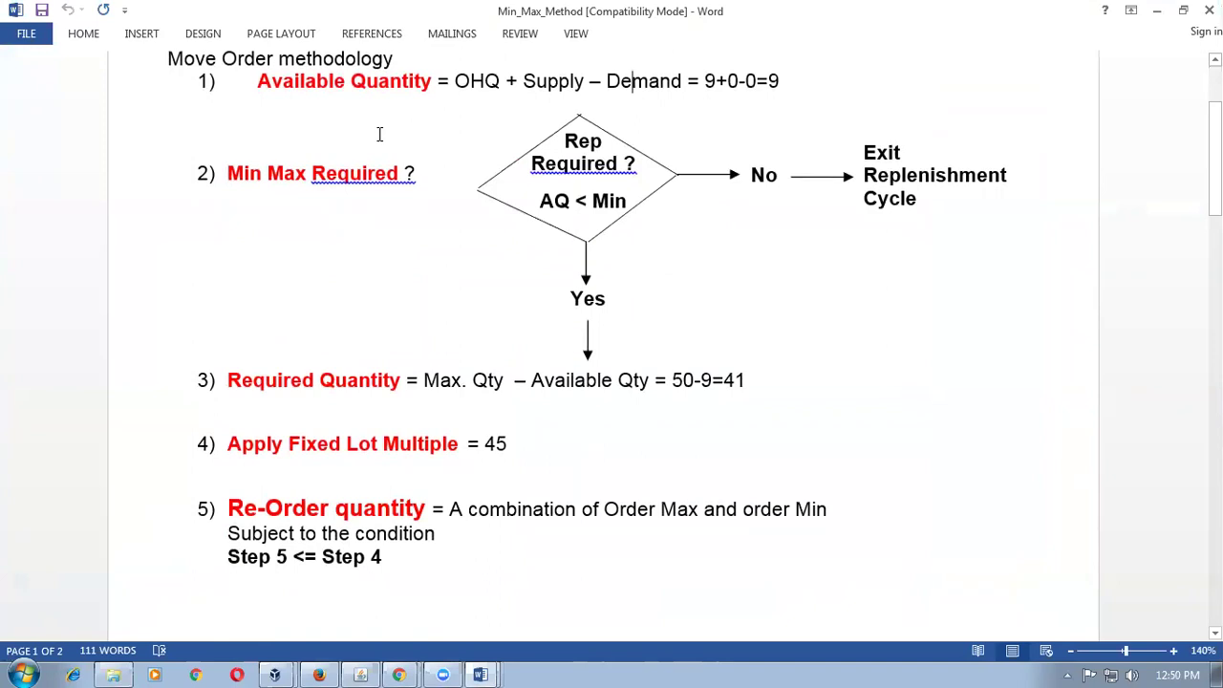
pyautogui.scroll(2, 380, 134)
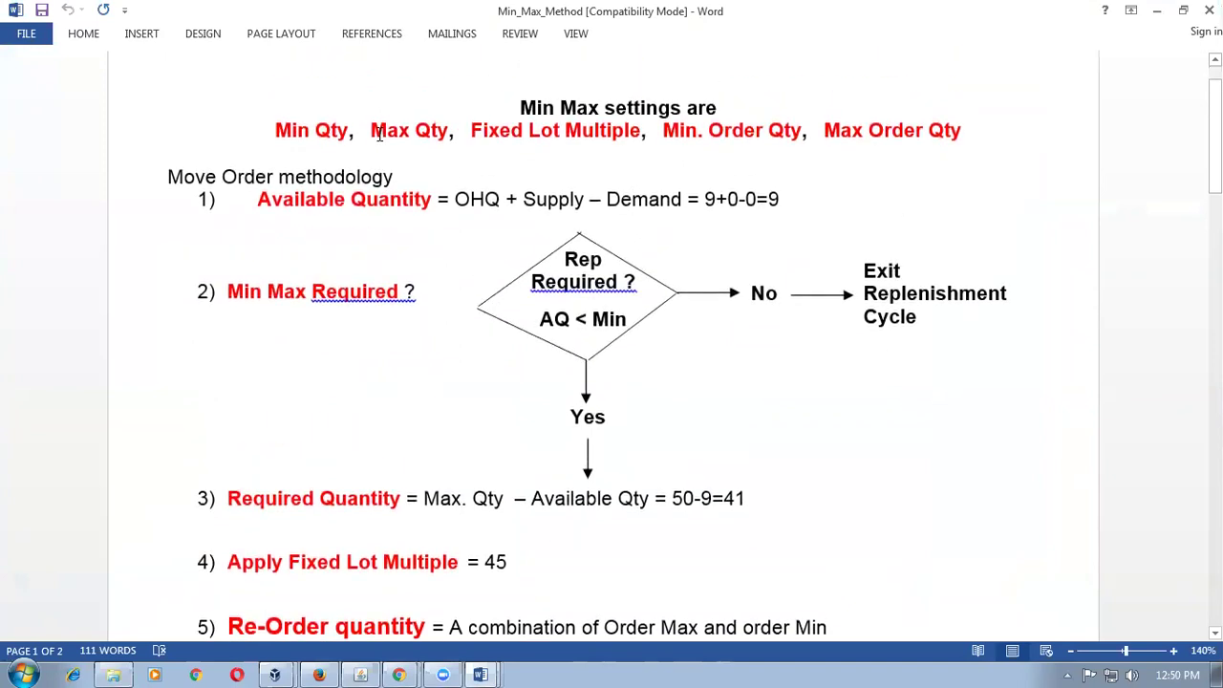
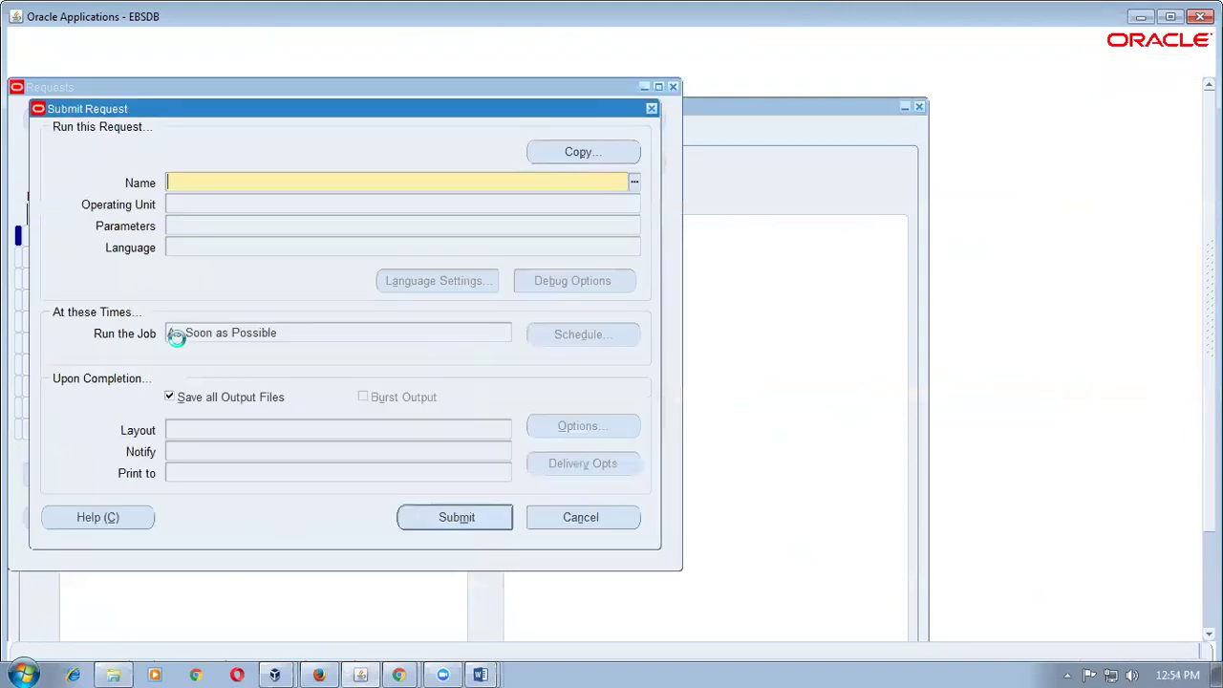
# - Choose Min-max planning report as the concurrent program for the new request
pyautogui.write('min')
pyautogui.press('Tab')
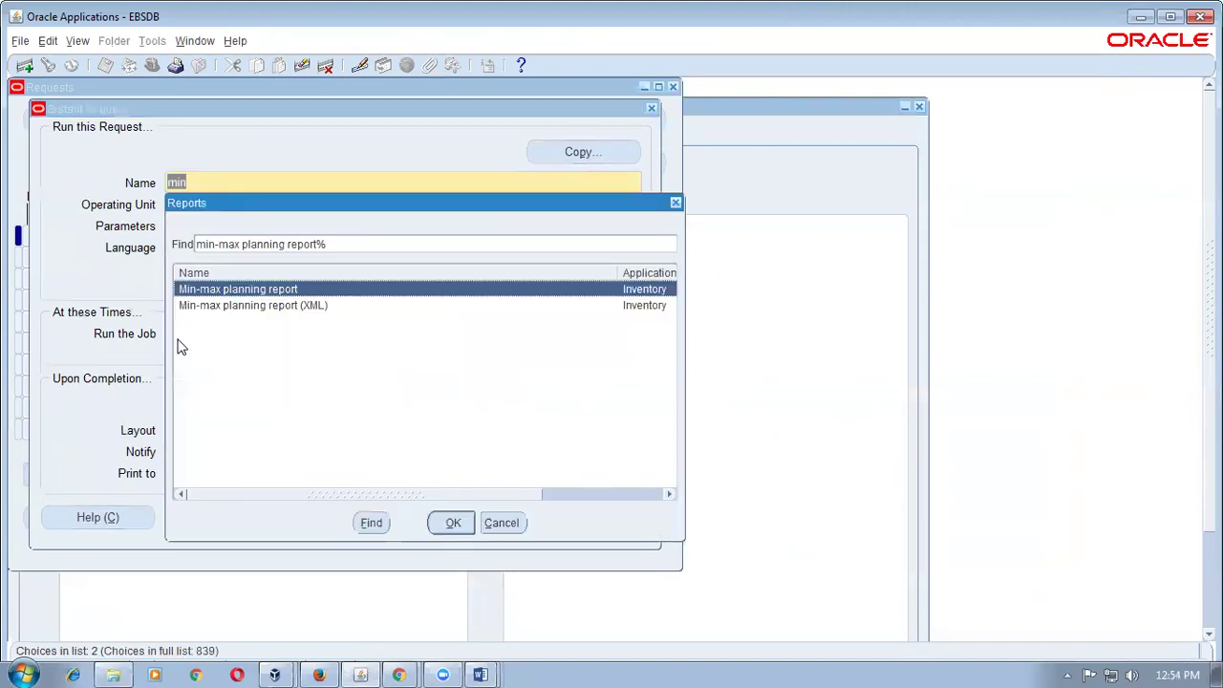
pyautogui.press('Return')
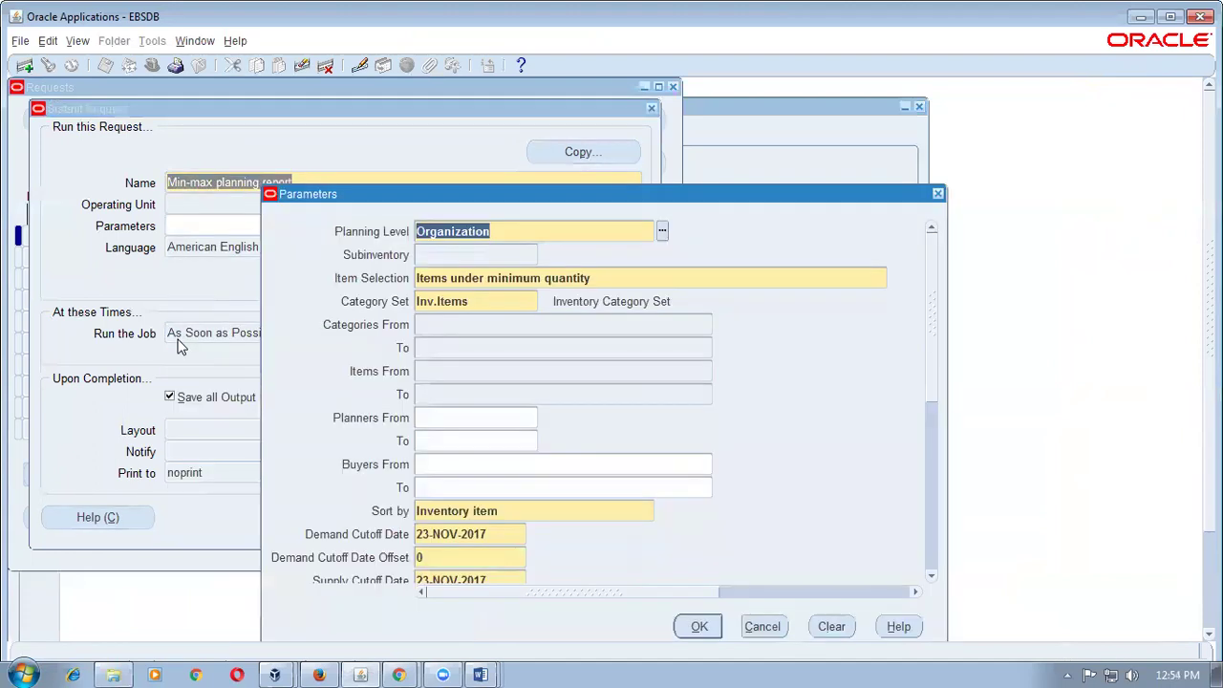
# - Set the report's planning level to Subinventory and its subinventory to mm_sub
pyautogui.click(663, 231)
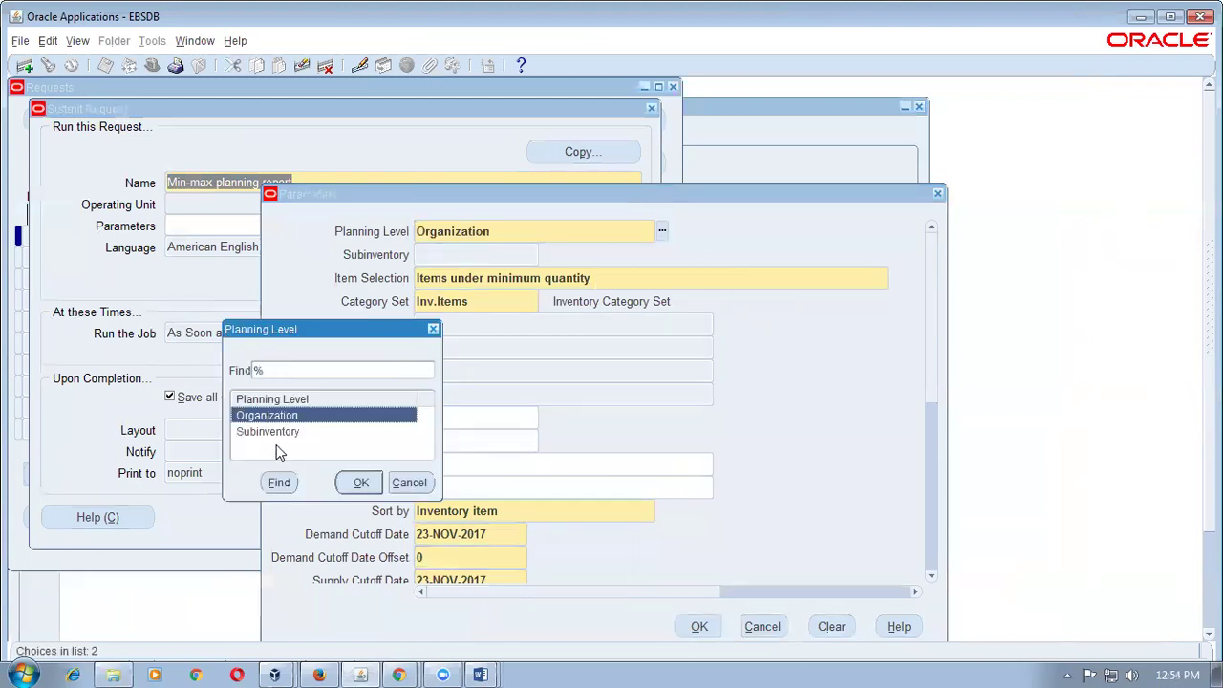
pyautogui.click(279, 433)
pyautogui.click(355, 484)
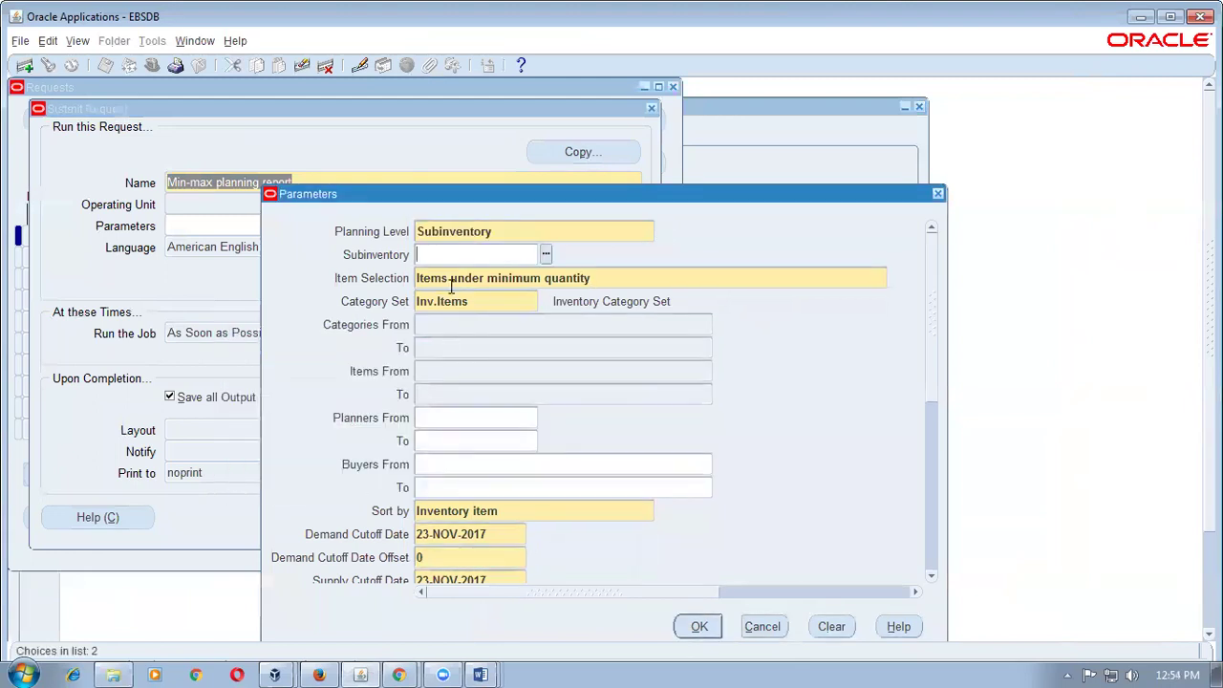
pyautogui.write('mm_sub')
pyautogui.press('Tab')
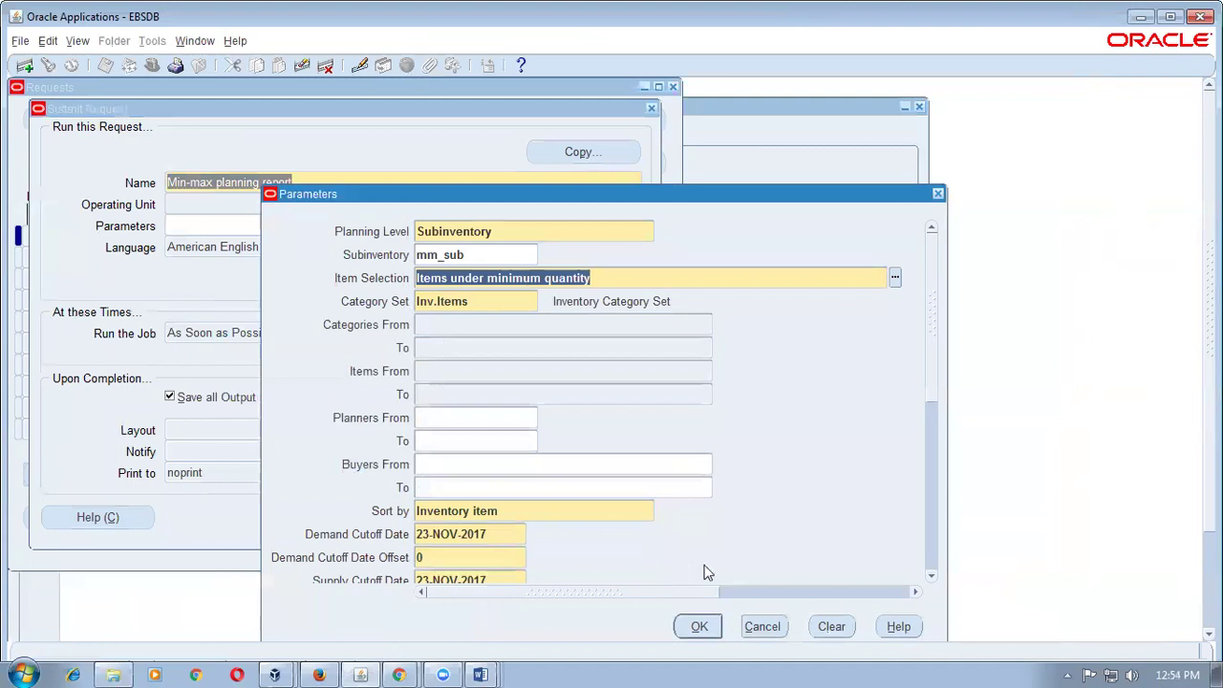
# - Accept the parameters, submit the Min-max planning report without adding another request, and list all own requests
pyautogui.click(699, 626)
pyautogui.click(457, 518)
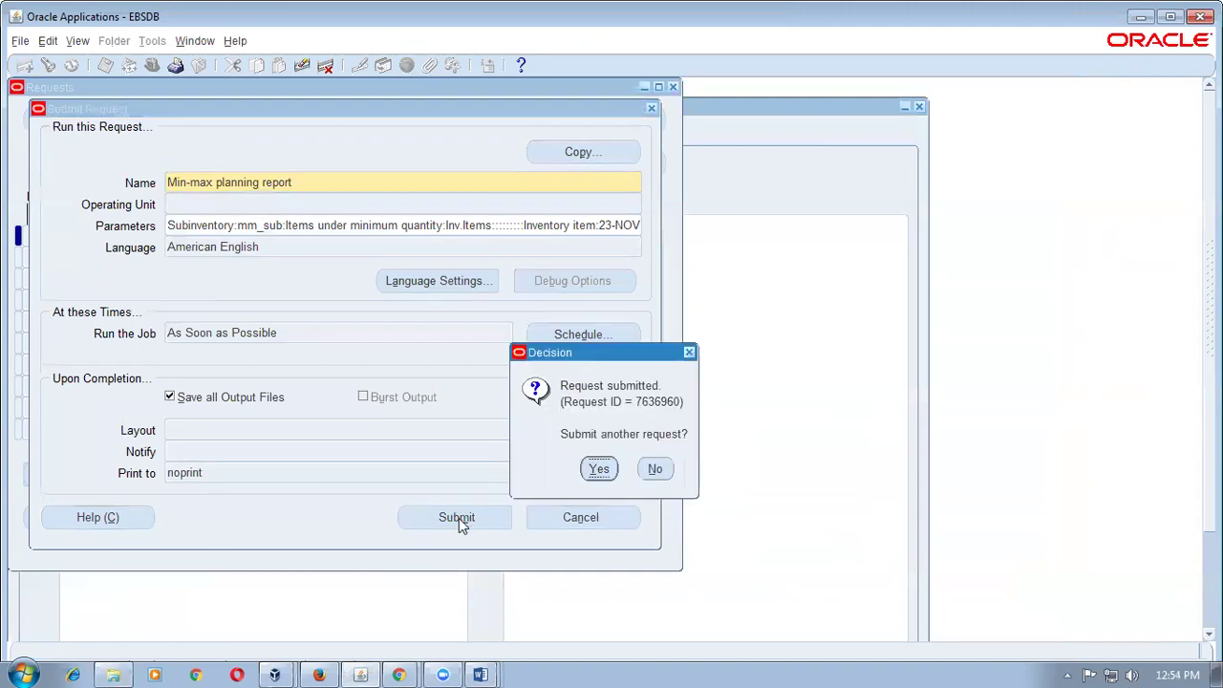
pyautogui.click(664, 471)
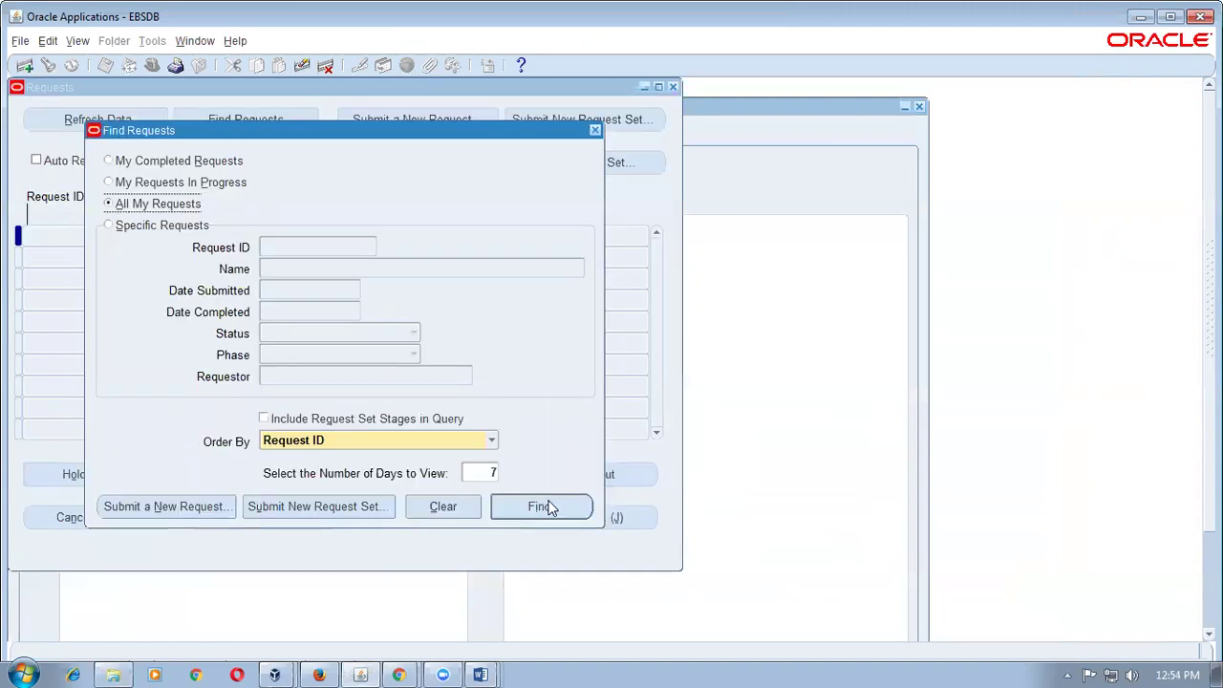
pyautogui.click(545, 507)
# - Refresh the request list repeatedly to follow the phase of the submitted Min-max planning report
pyautogui.click(55, 130)
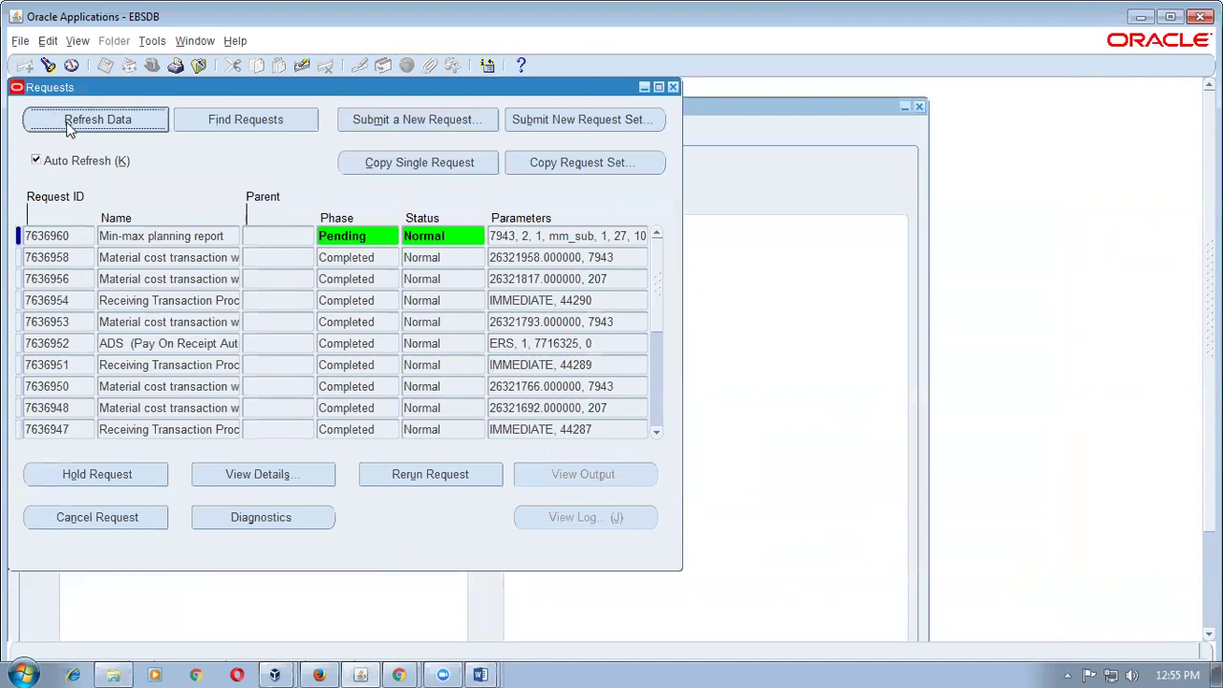
pyautogui.click(67, 129)
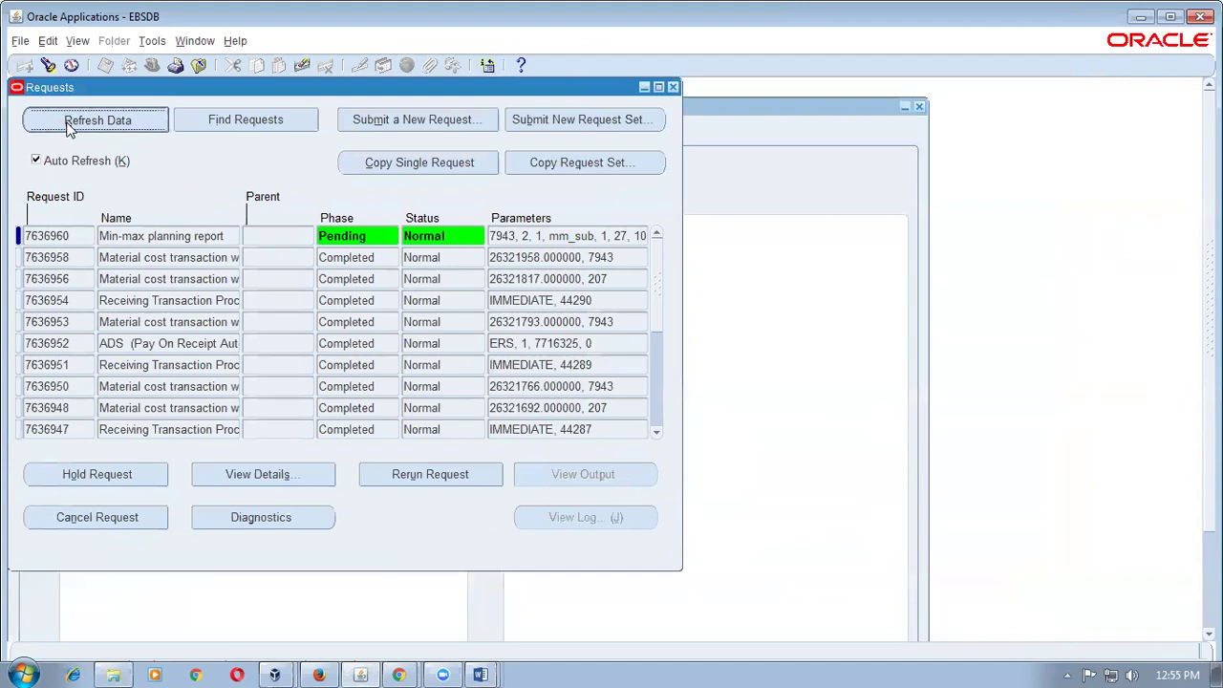
pyautogui.click(67, 128)
pyautogui.click(66, 128)
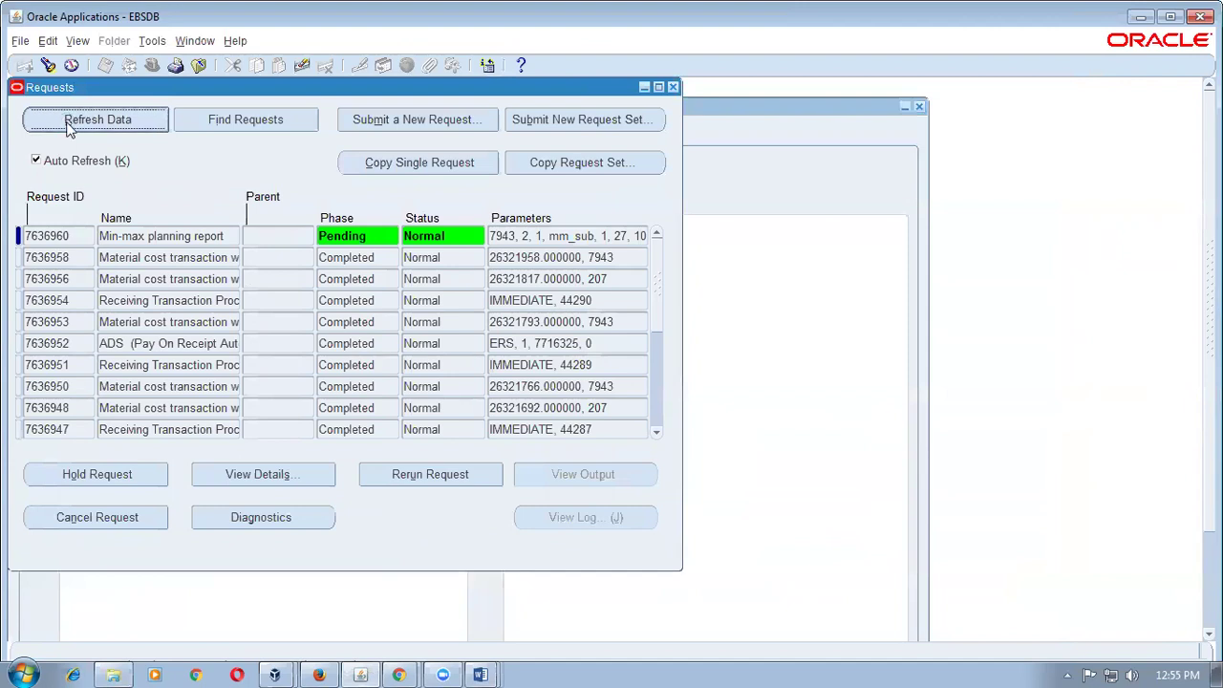
pyautogui.click(67, 128)
pyautogui.click(67, 124)
pyautogui.click(67, 124)
pyautogui.click(67, 125)
pyautogui.click(66, 124)
pyautogui.click(67, 124)
pyautogui.click(67, 125)
pyautogui.click(67, 124)
# - Switch to the Min_Max_Method document and check the order quantities and ROQ in the table's first data row
pyautogui.hotkey('alt', 'Tab')
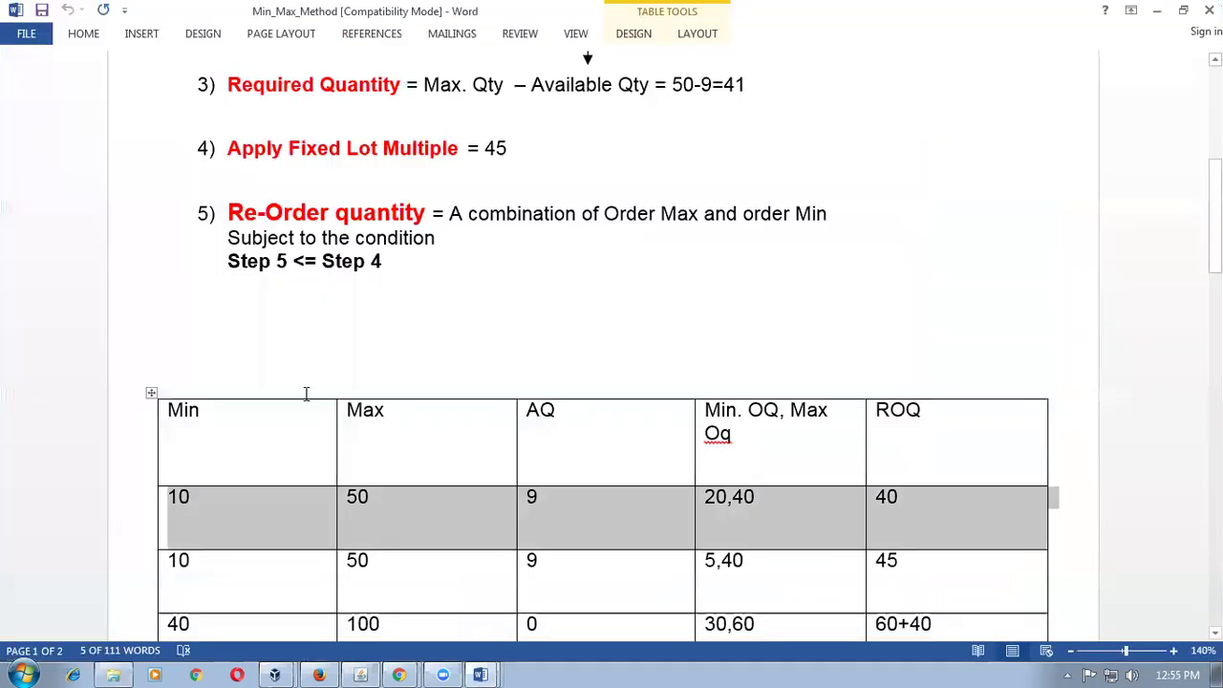
pyautogui.click(774, 505)
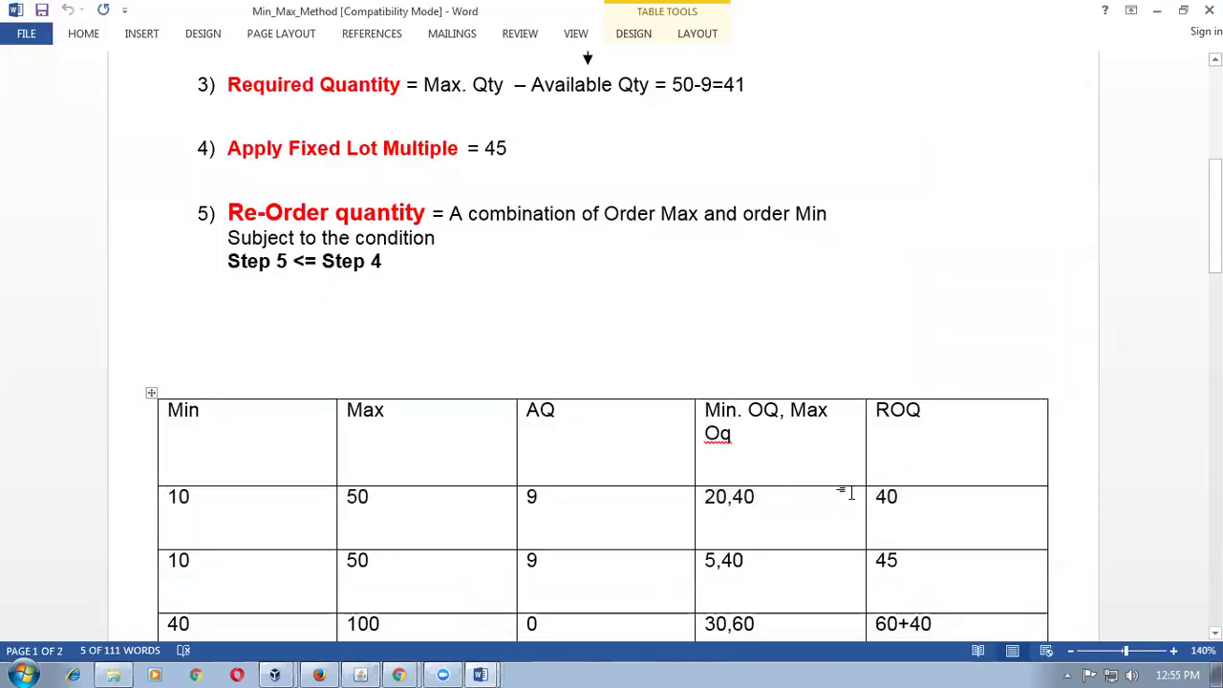
pyautogui.click(873, 500)
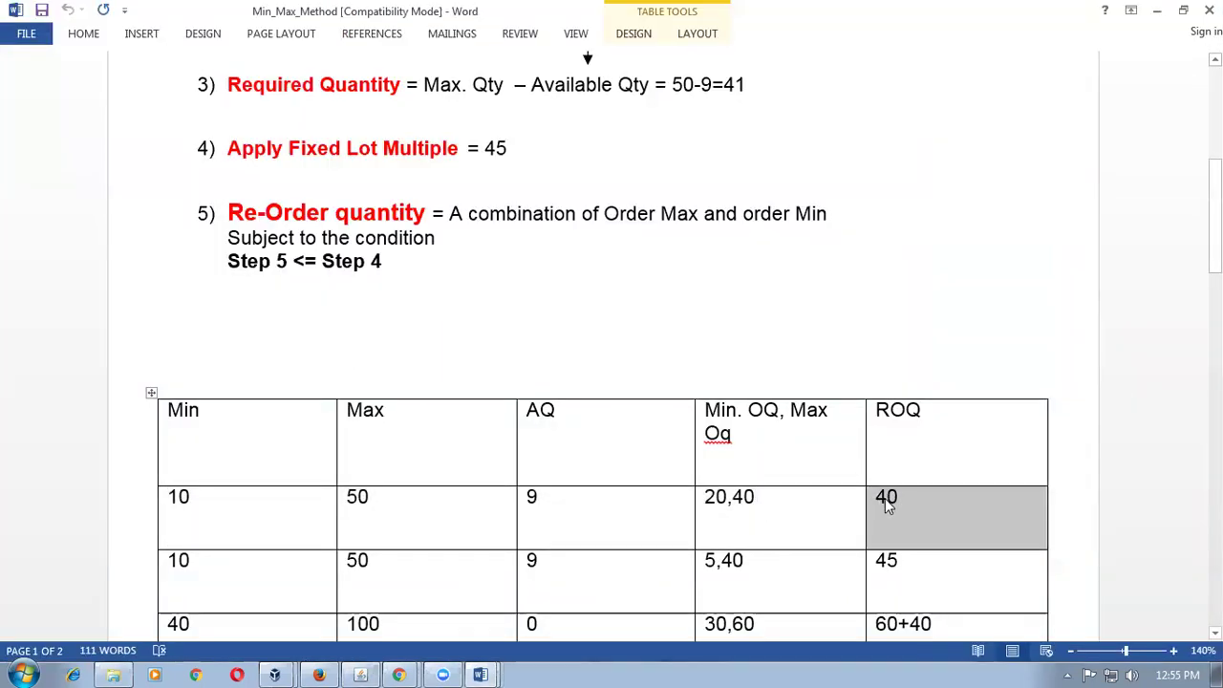
# - Return to Oracle Applications, keep refreshing the request list, and open the output of the Min-max planning report
pyautogui.hotkey('alt', 'Tab')
pyautogui.click(121, 127)
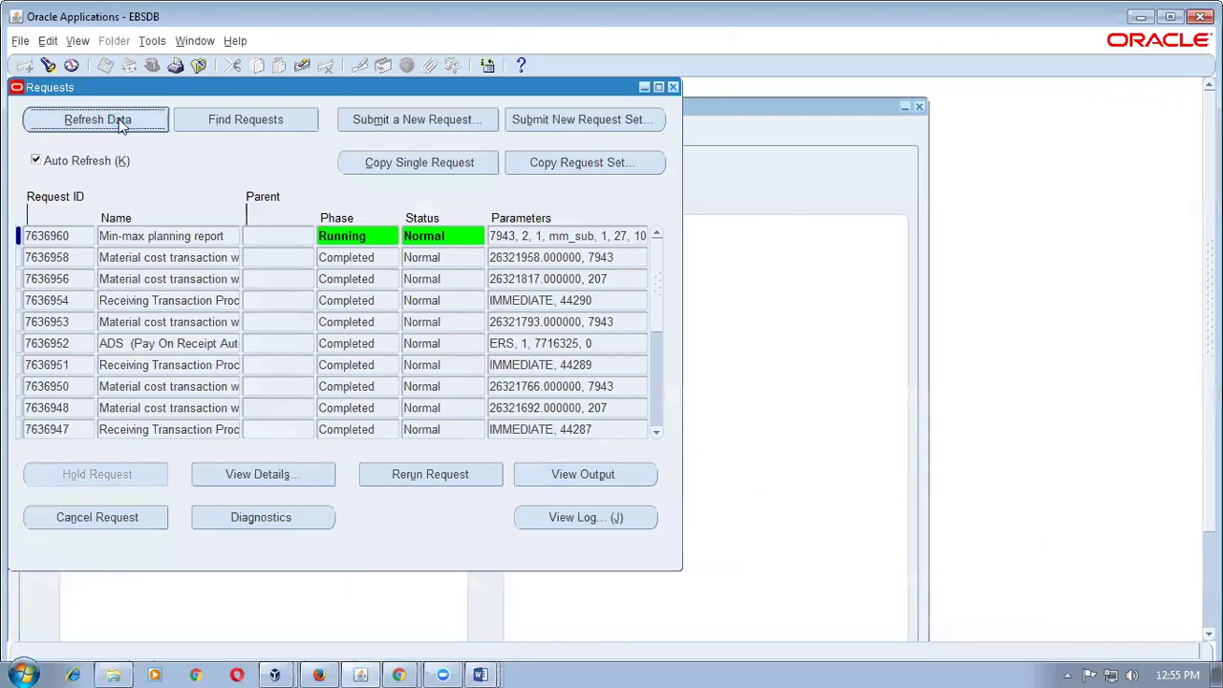
pyautogui.click(122, 127)
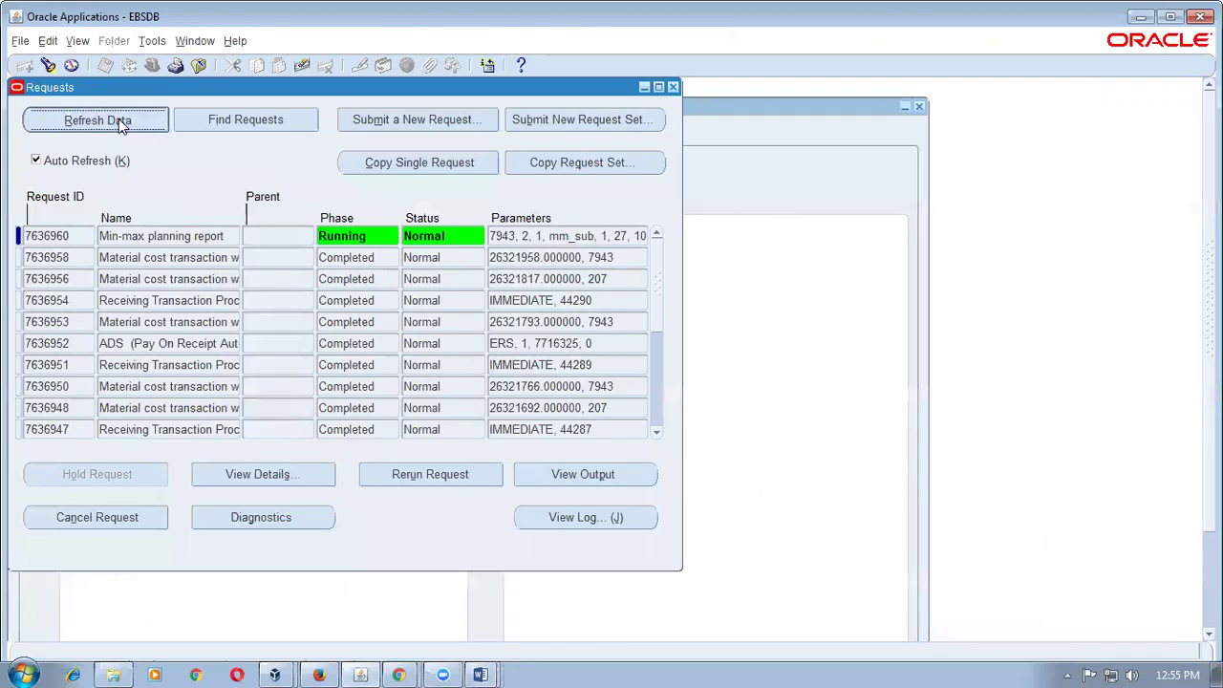
pyautogui.click(121, 127)
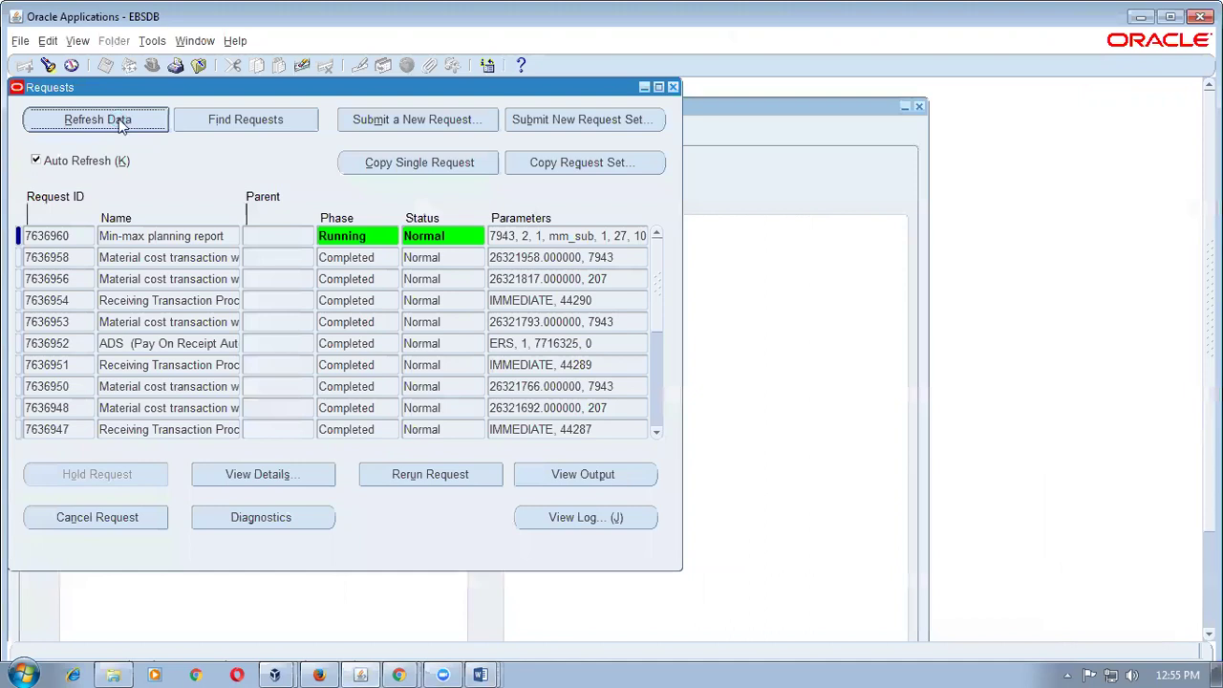
pyautogui.click(121, 127)
pyautogui.click(121, 127)
pyautogui.click(121, 127)
pyautogui.click(121, 127)
pyautogui.click(122, 127)
pyautogui.click(120, 124)
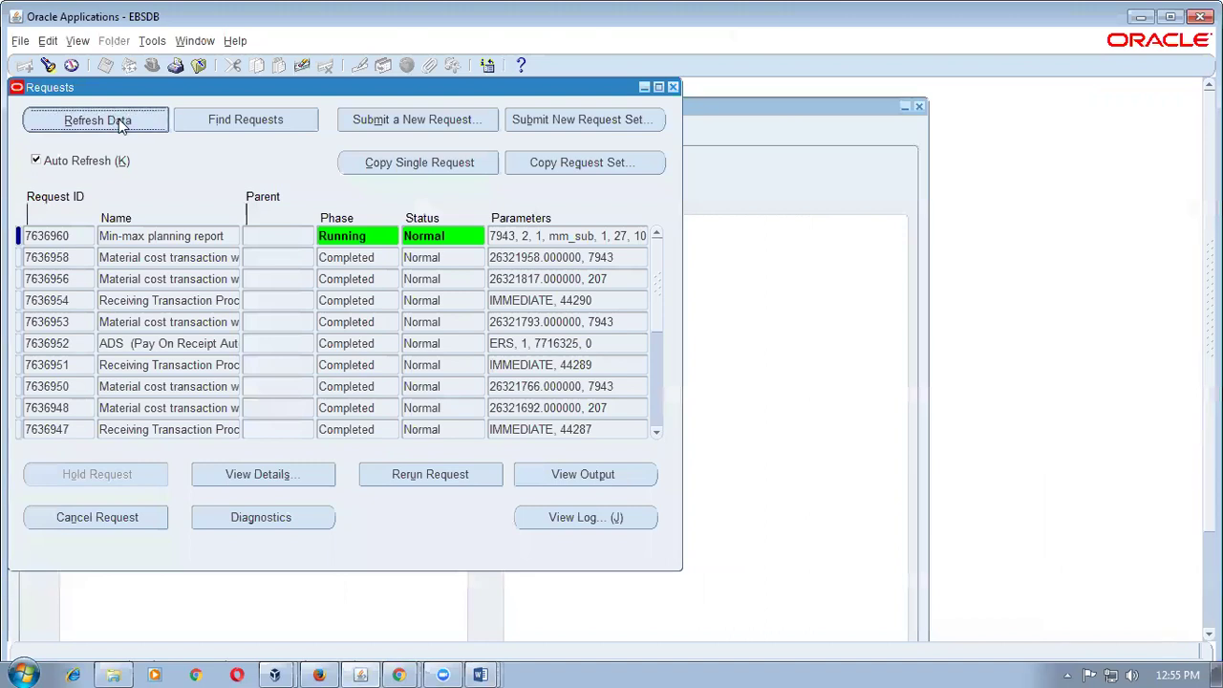
pyautogui.click(120, 124)
pyautogui.click(121, 125)
pyautogui.click(121, 126)
pyautogui.click(122, 125)
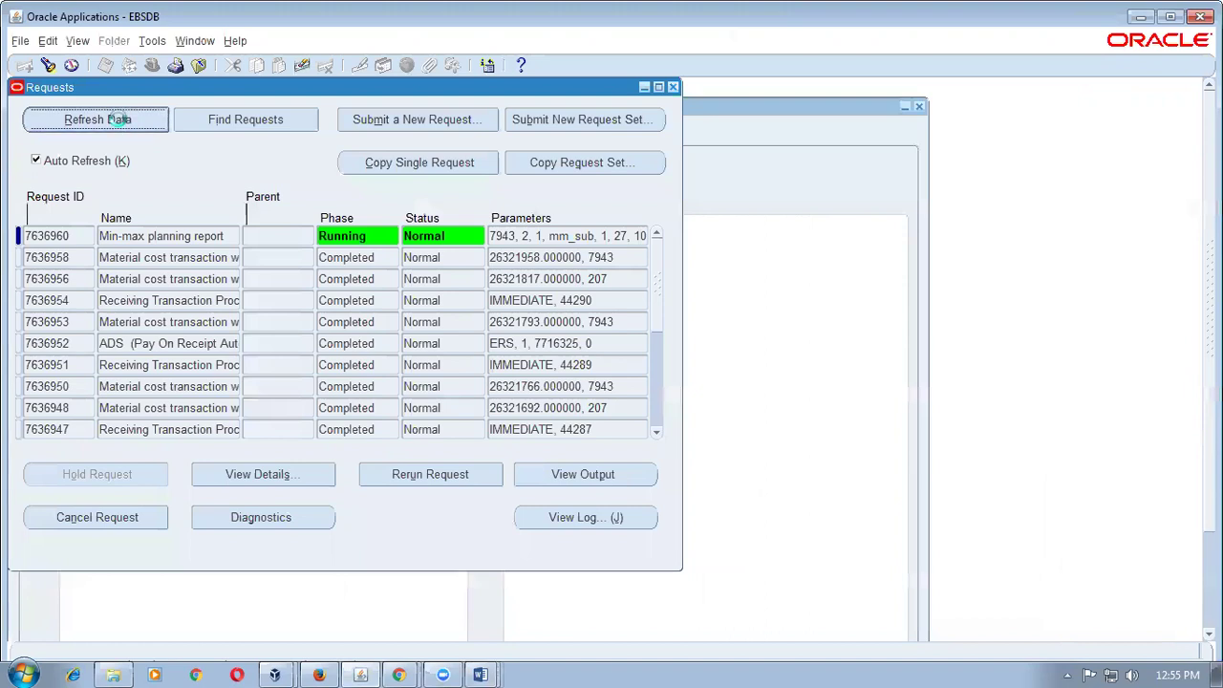
pyautogui.click(121, 125)
pyautogui.click(122, 125)
pyautogui.click(121, 125)
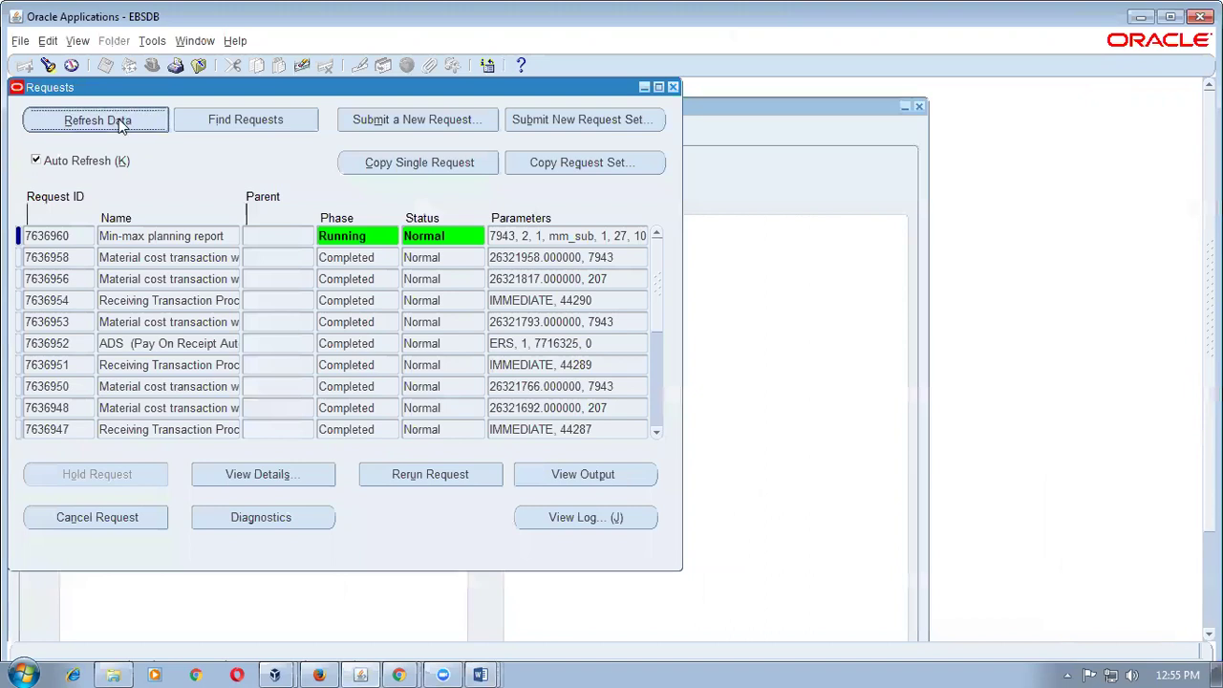
pyautogui.click(121, 125)
pyautogui.click(121, 125)
pyautogui.click(120, 123)
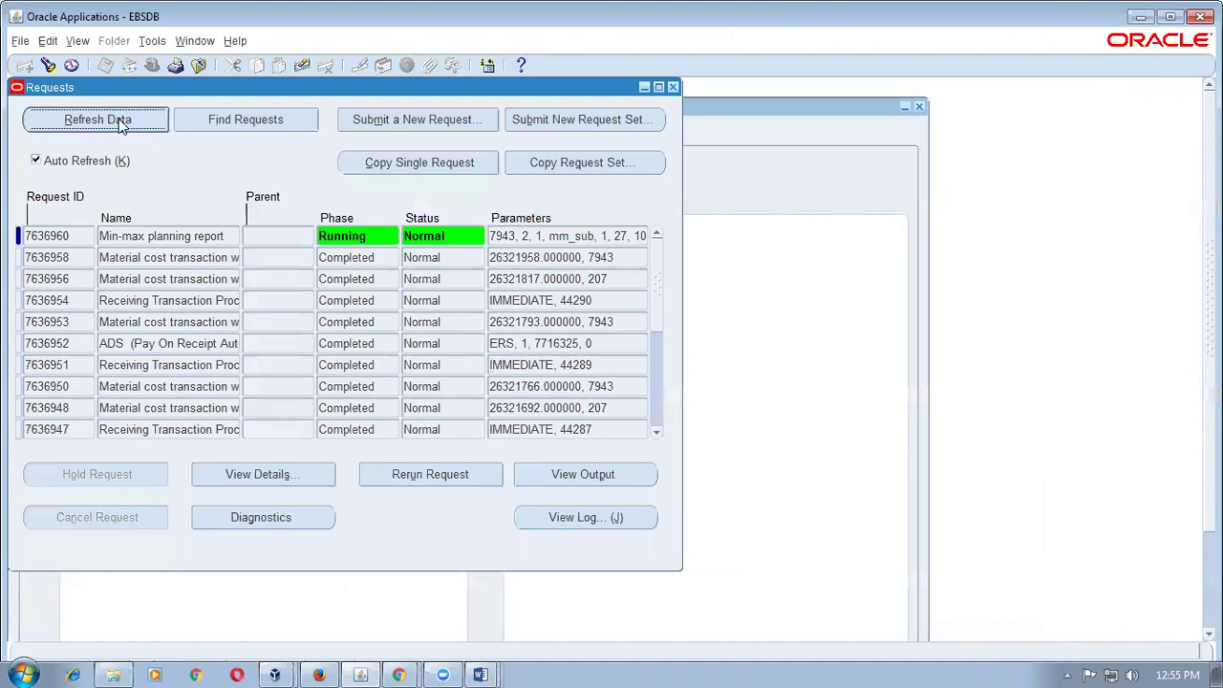
pyautogui.click(591, 475)
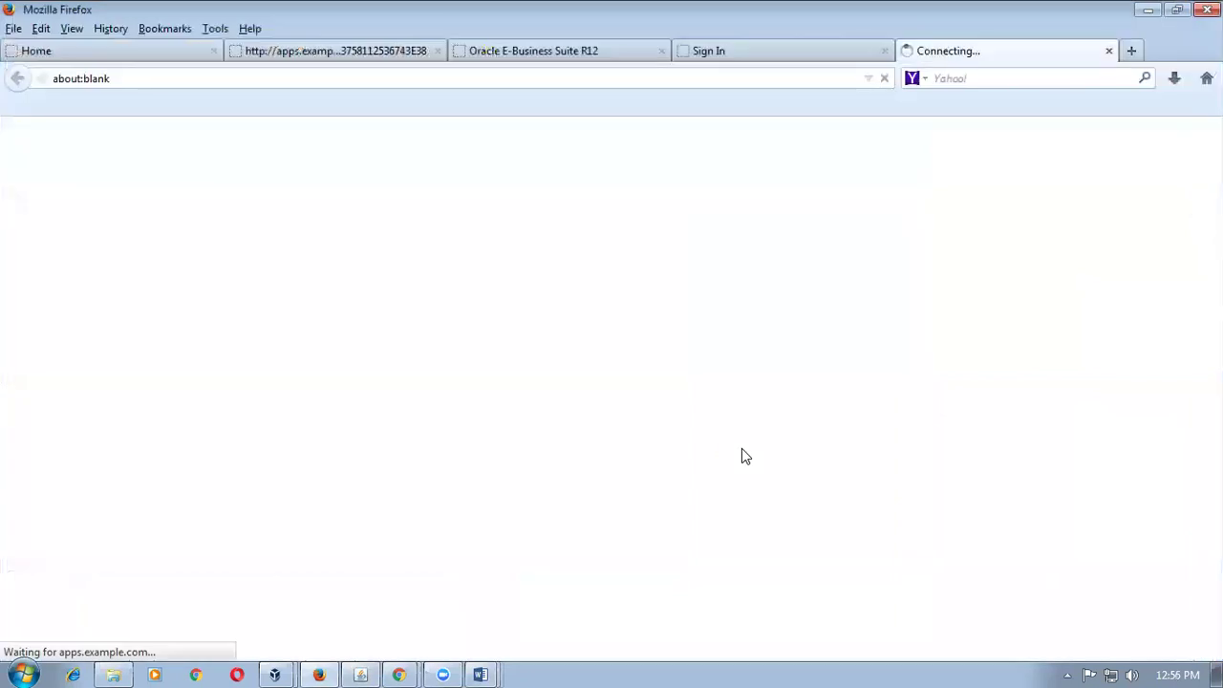
# - Examine the minimum and maximum order quantities and the reorder quantity for mm_test_item in the Min Max Report, then close the report
pyautogui.scroll(-5, 742, 448)
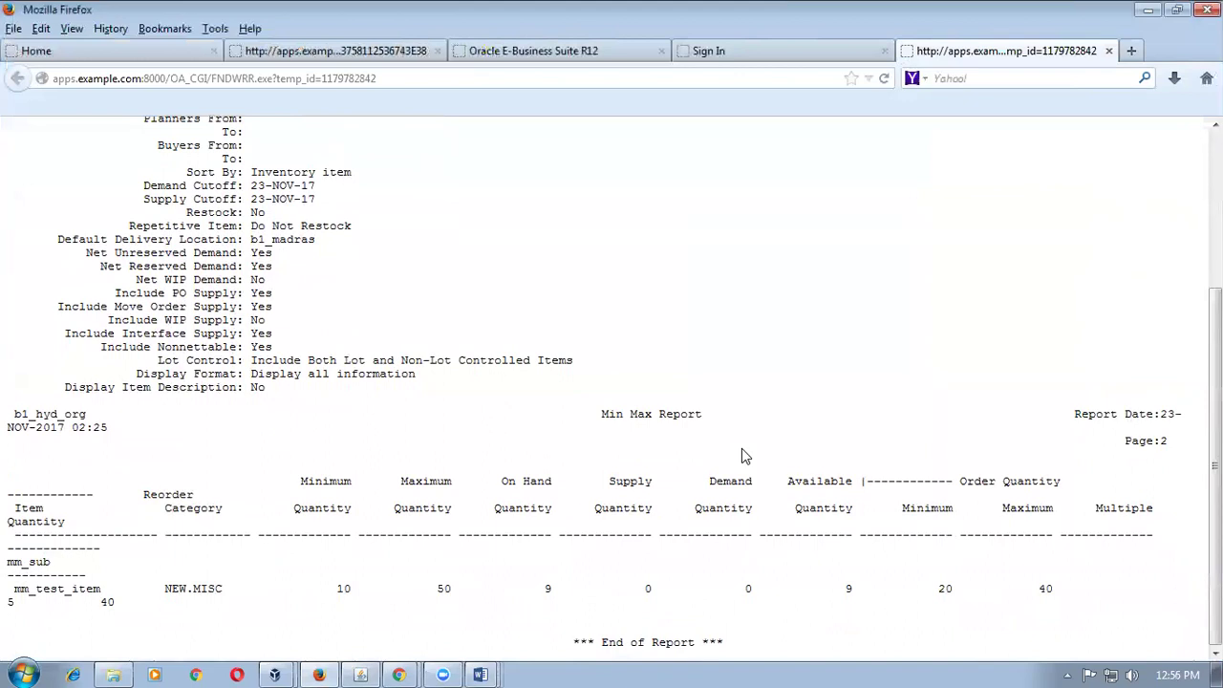
pyautogui.moveTo(961, 481); pyautogui.dragTo(1061, 481)
pyautogui.moveTo(1038, 589); pyautogui.dragTo(1053, 589)
pyautogui.click(945, 592)
pyautogui.hotkey('ctrl', '-')
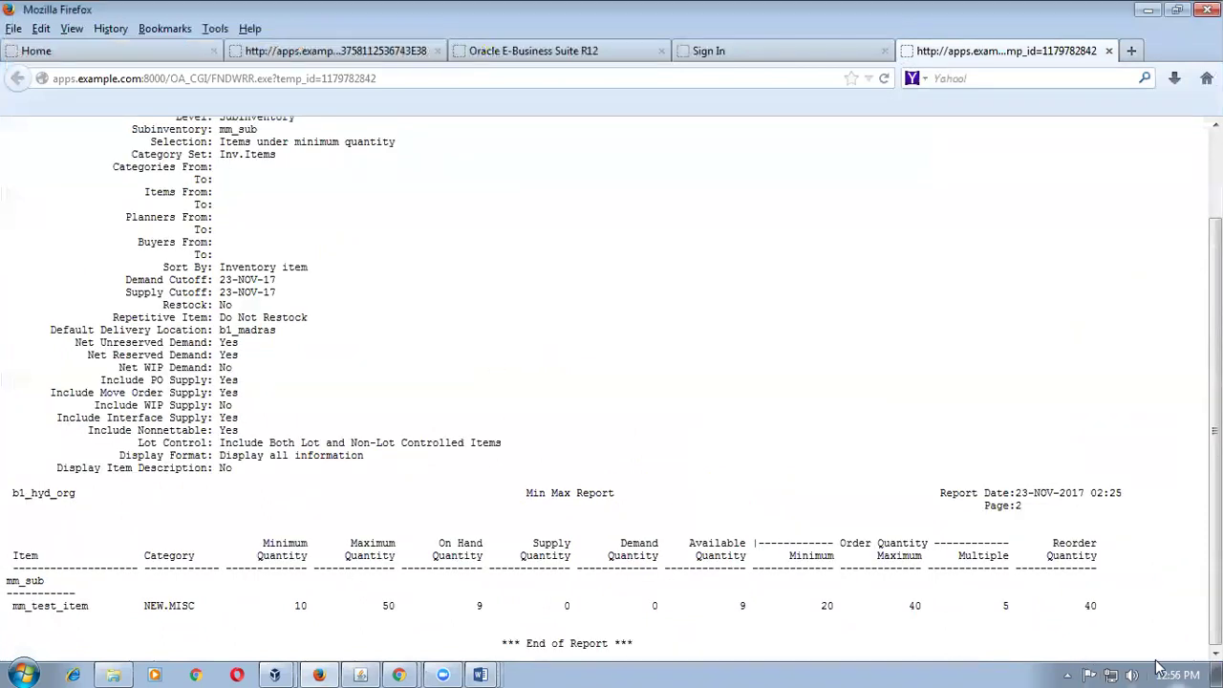
pyautogui.moveTo(1085, 606); pyautogui.dragTo(1104, 608)
pyautogui.moveTo(820, 605); pyautogui.dragTo(833, 603)
pyautogui.click(1108, 51)
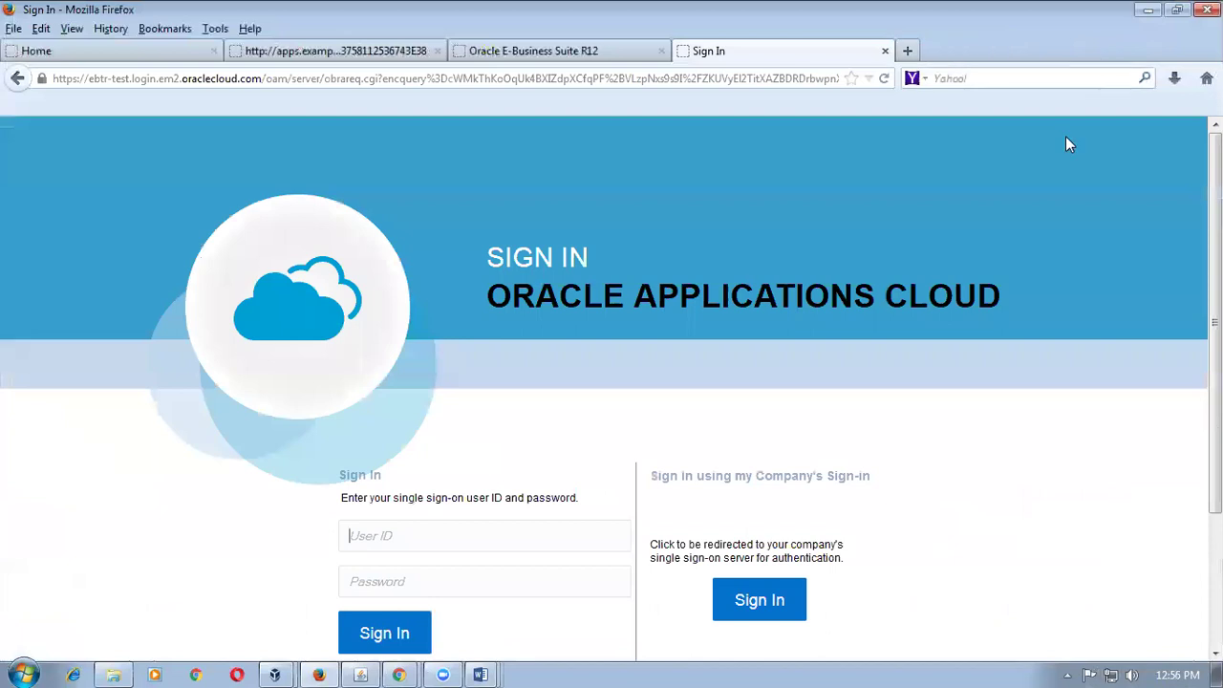
# - Switch to Oracle Applications, close the Requests window, query all subinventories and open the item assignments of subinventory mm_sub
pyautogui.click(361, 673)
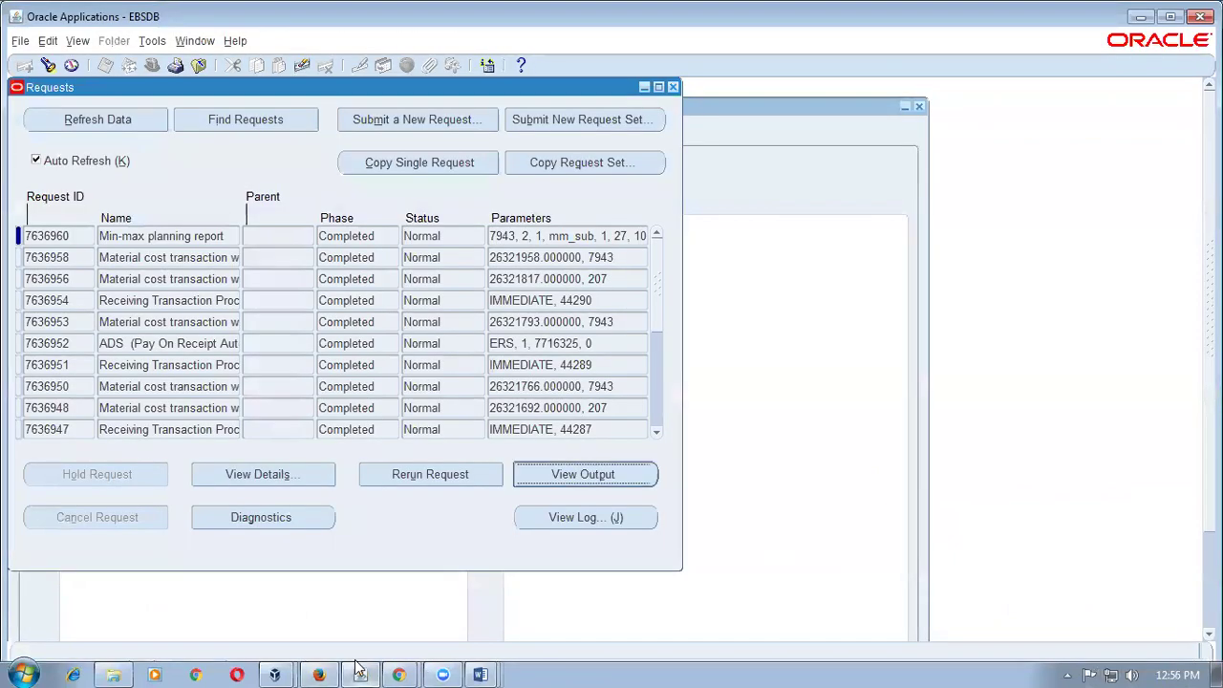
pyautogui.click(673, 87)
pyautogui.hotkey('alt', 'v')
pyautogui.press('Return')
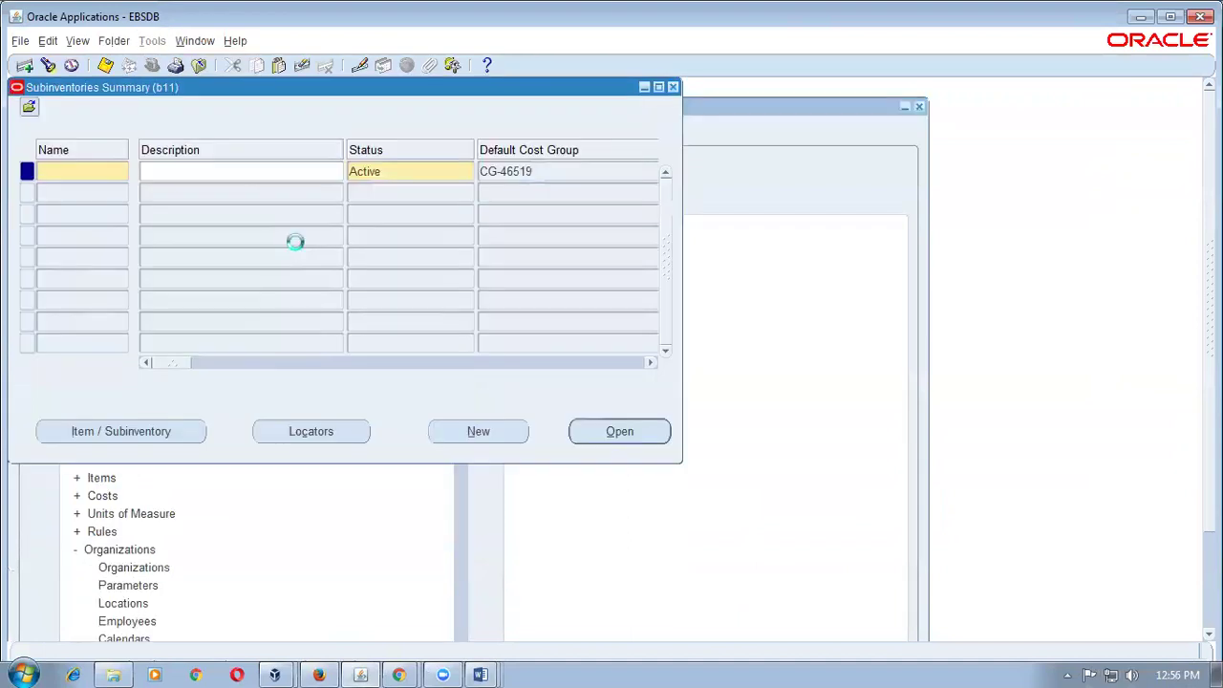
pyautogui.hotkey('ctrl', 'F11')
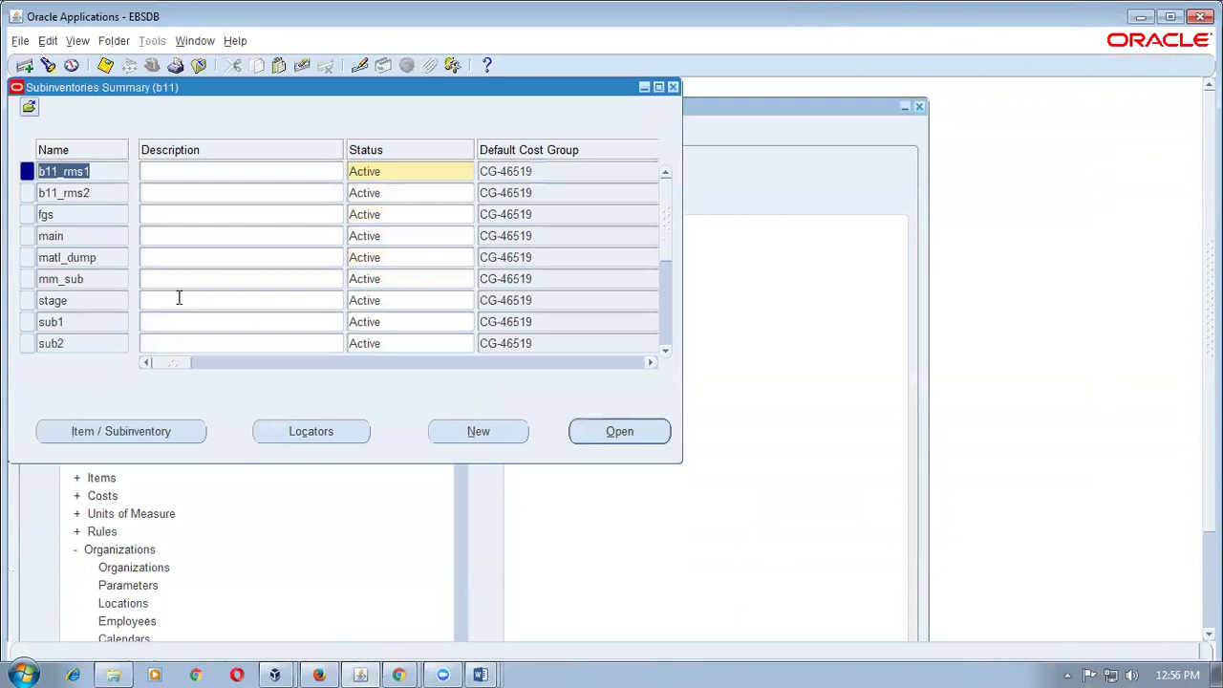
pyautogui.click(103, 278)
pyautogui.click(131, 429)
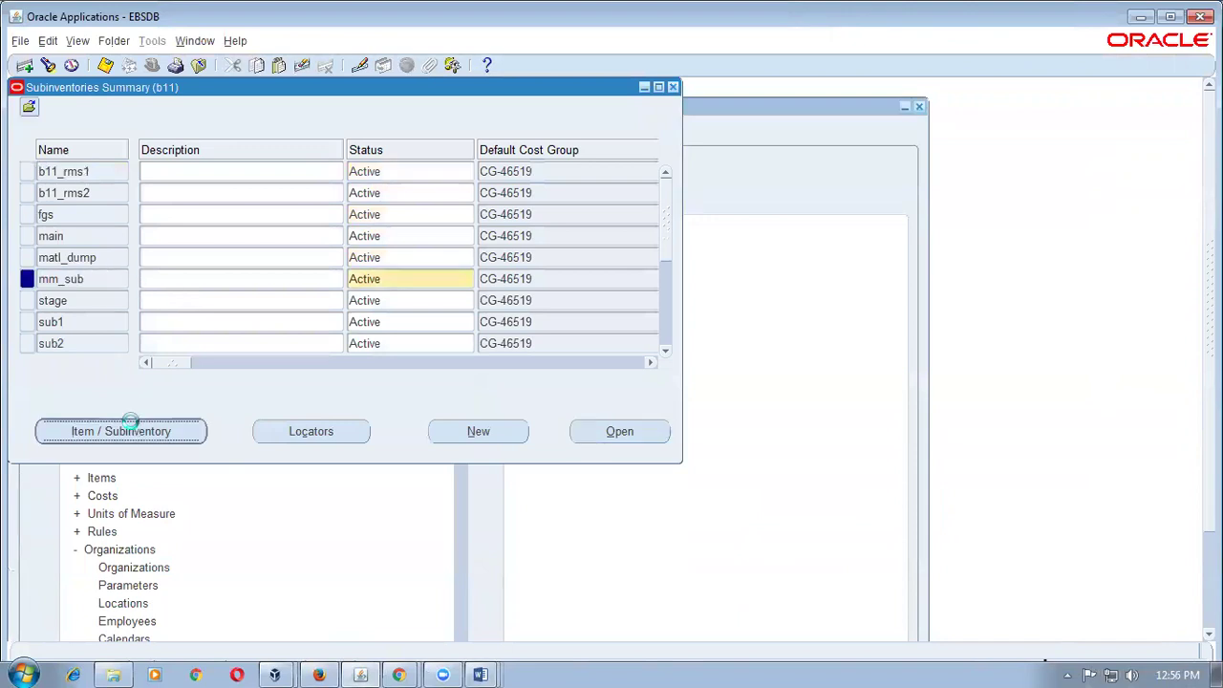
# - In the order modifiers of mm_test_item, set the minimum order quantity to 5 and save the record
pyautogui.click(219, 221)
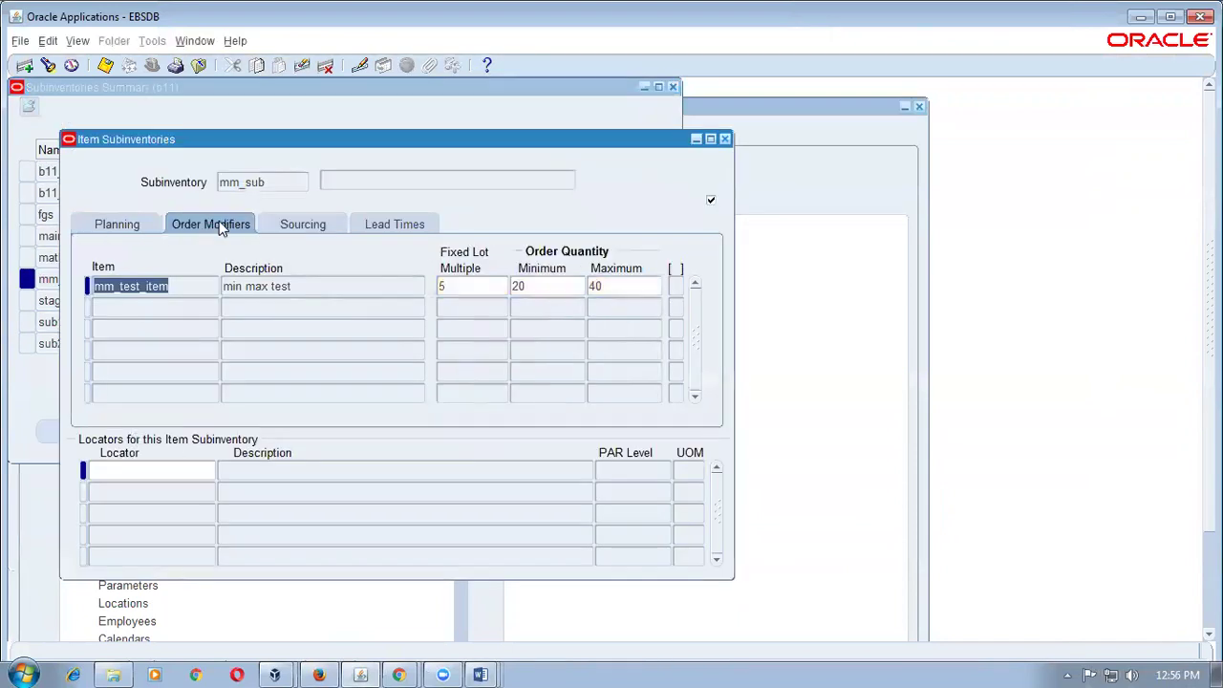
pyautogui.click(535, 286)
pyautogui.write('5')
pyautogui.hotkey('ctrl', 's')
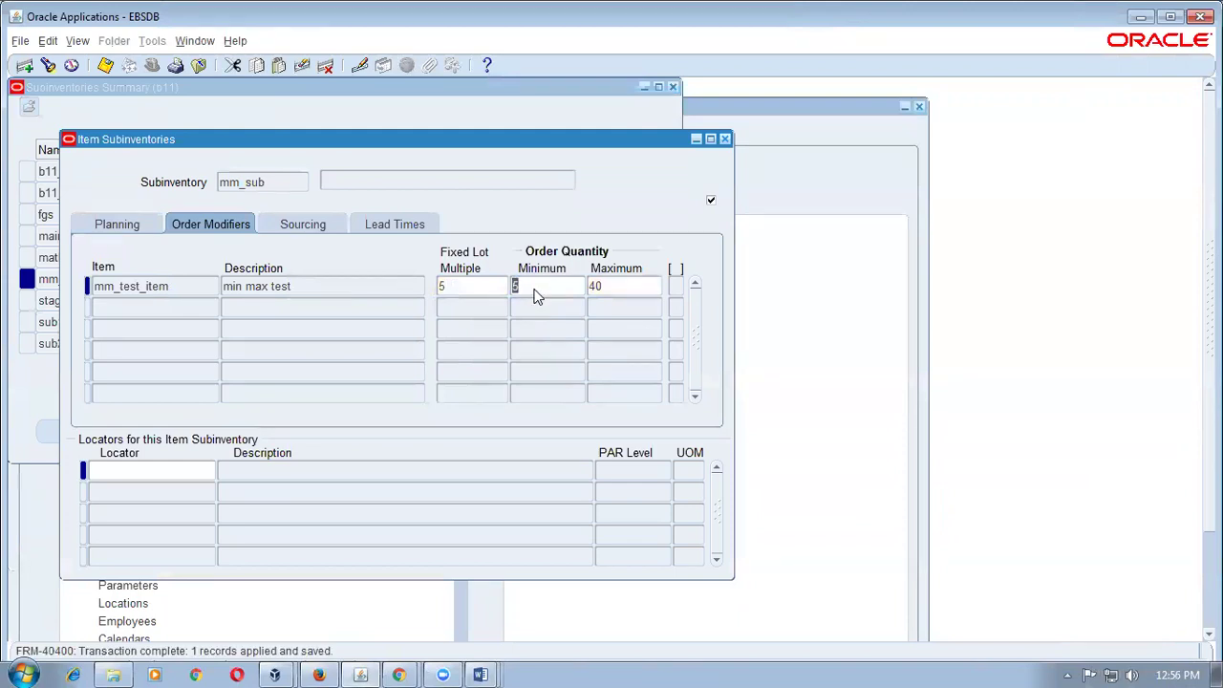
# - Switch to the Min_Max_Method document in Word and review the 5,40 table row against the fixed lot multiple and the Step 5 <= Step 4 condition
pyautogui.hotkey('alt', 'Tab')
pyautogui.hotkey('alt', 'Tab')
pyautogui.press('Tab')
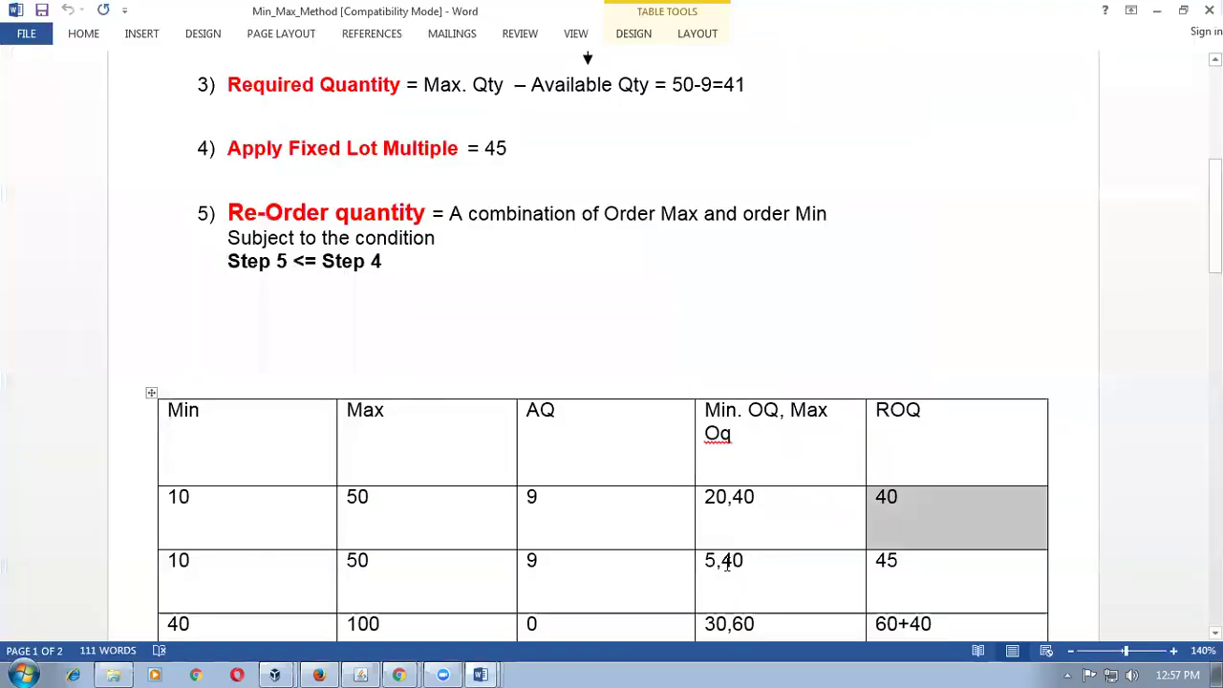
pyautogui.click(724, 557)
pyautogui.moveTo(486, 151); pyautogui.dragTo(509, 155)
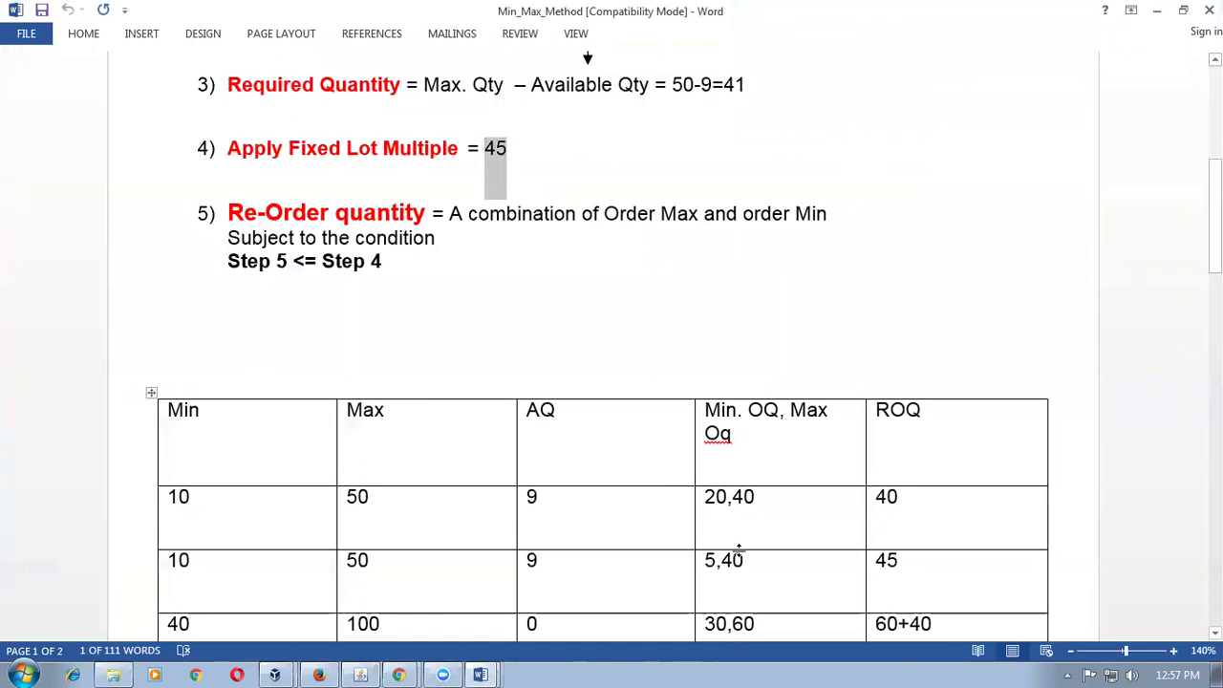
pyautogui.moveTo(254, 265); pyautogui.dragTo(387, 261)
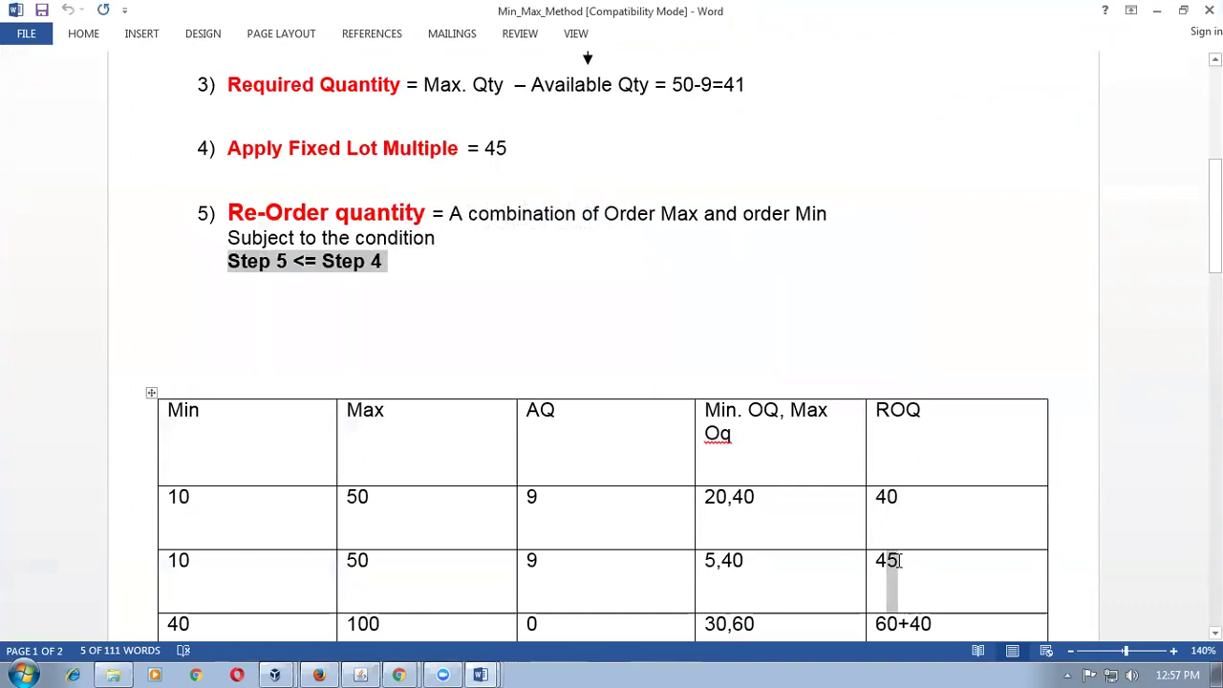
# - Return to Oracle Applications and start a new request for the Min-max planning report
pyautogui.hotkey('alt', 'Tab')
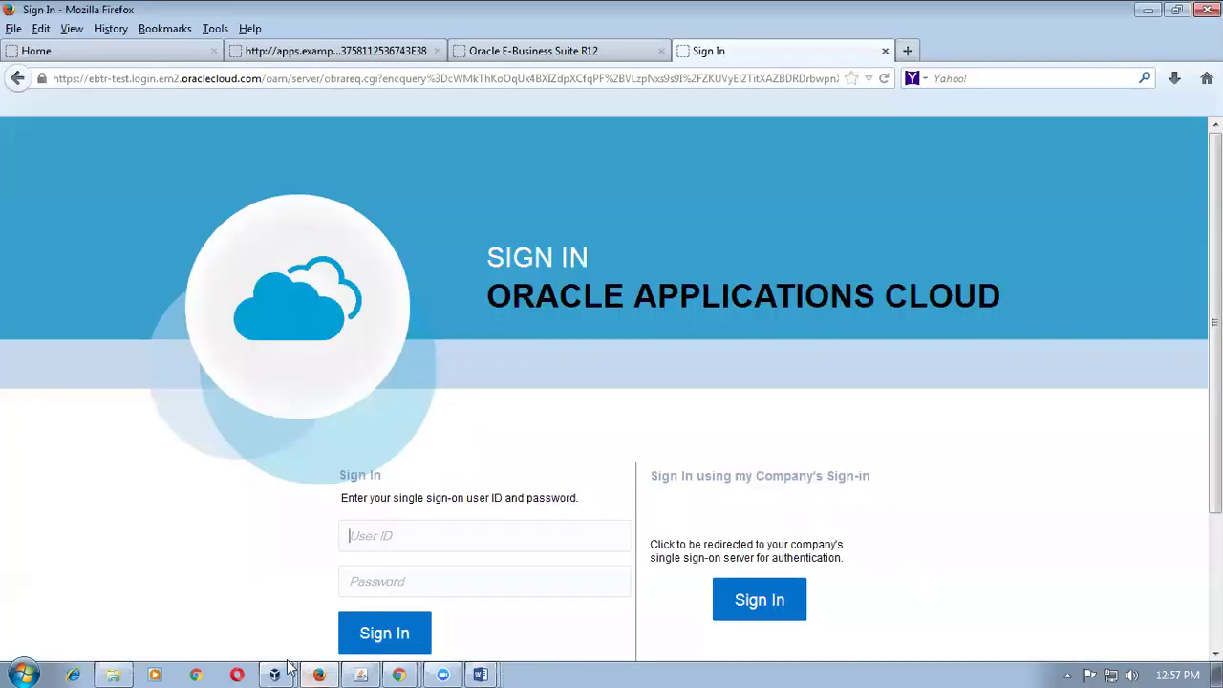
pyautogui.click(358, 675)
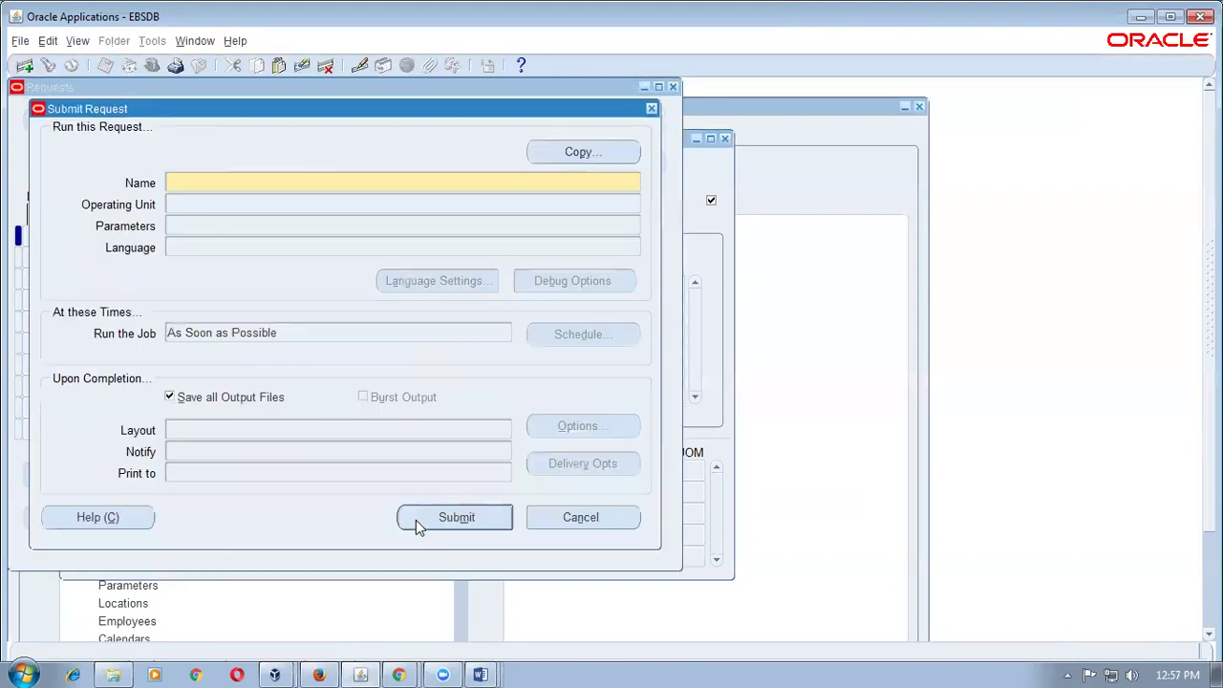
pyautogui.click(416, 522)
pyautogui.write('min')
pyautogui.press('Tab')
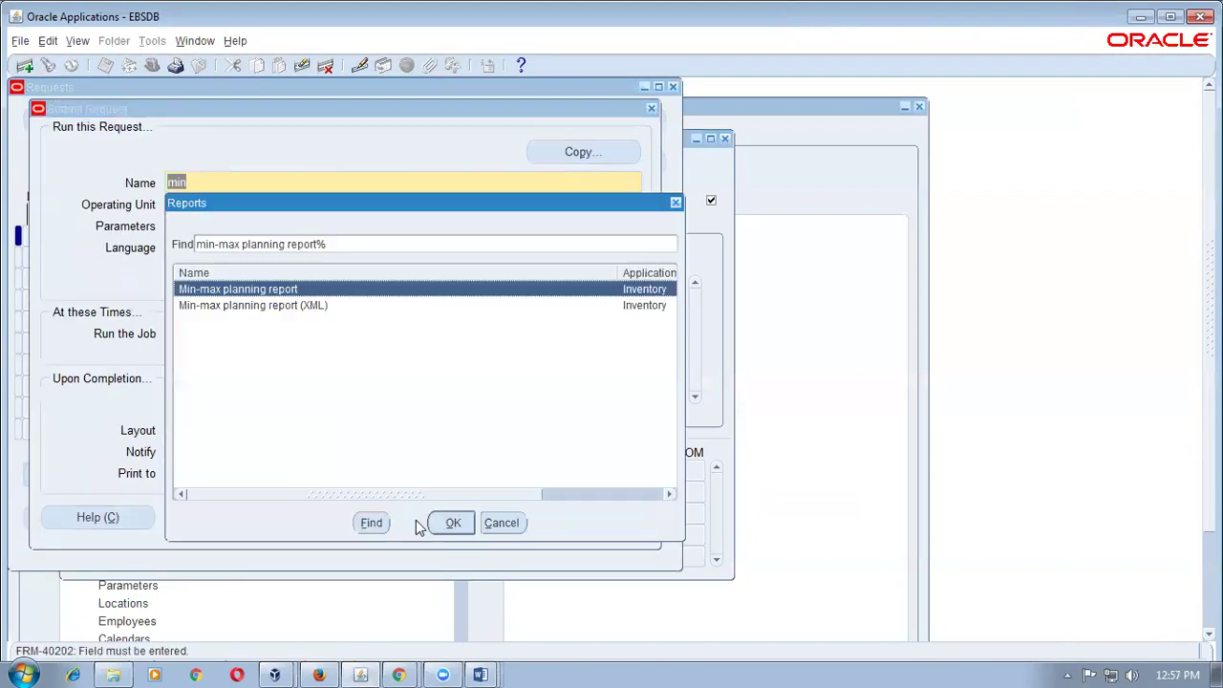
pyautogui.press('Return')
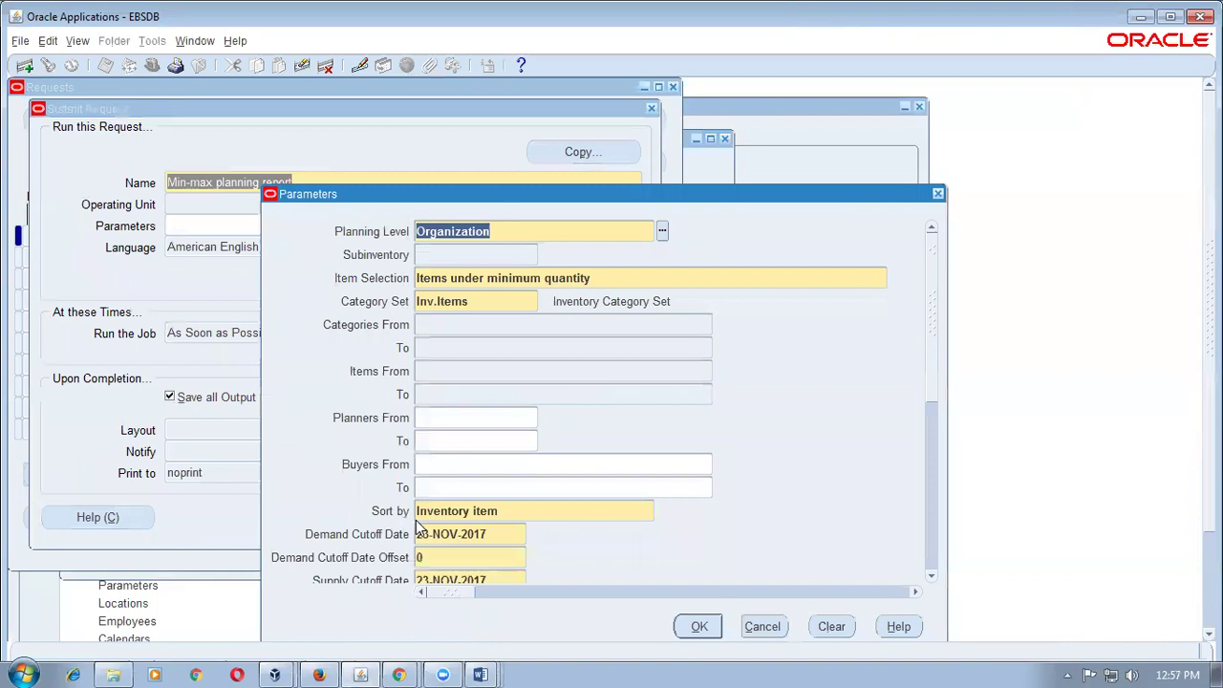
# - Set the report's planning level to Subinventory and its subinventory to mm_sub, and accept the remaining default parameters
pyautogui.click(666, 232)
pyautogui.click(322, 432)
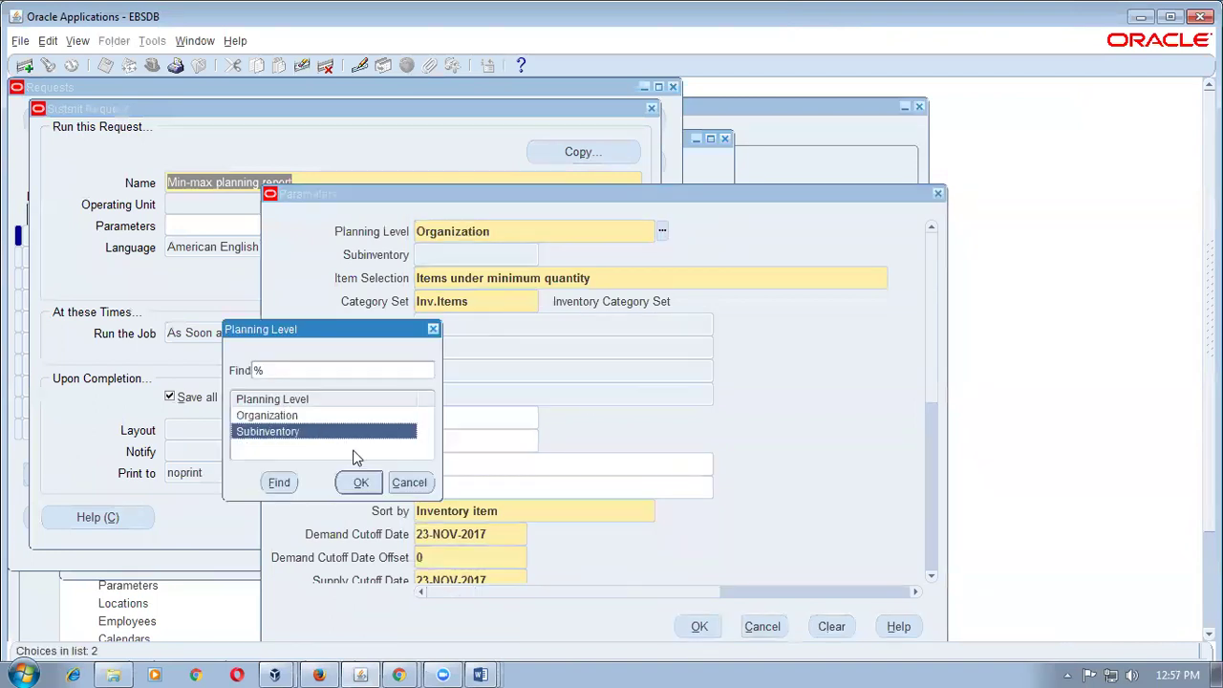
pyautogui.click(364, 486)
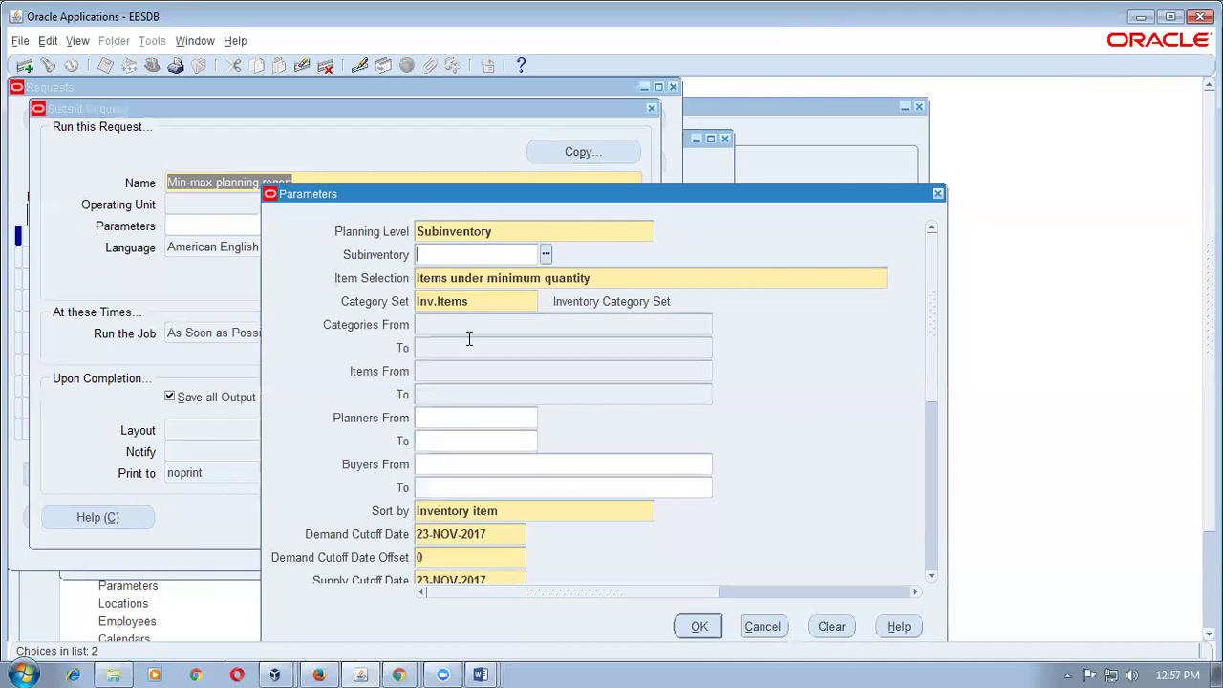
pyautogui.write('mm_sub')
pyautogui.press('Tab')
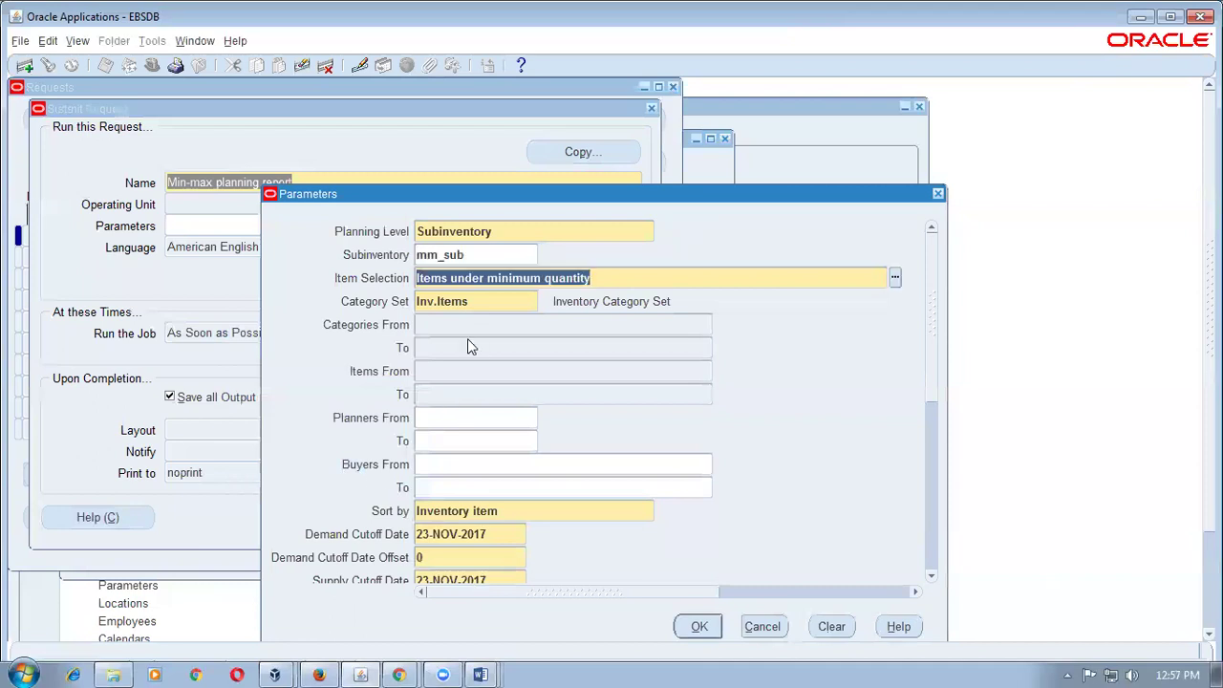
pyautogui.click(711, 633)
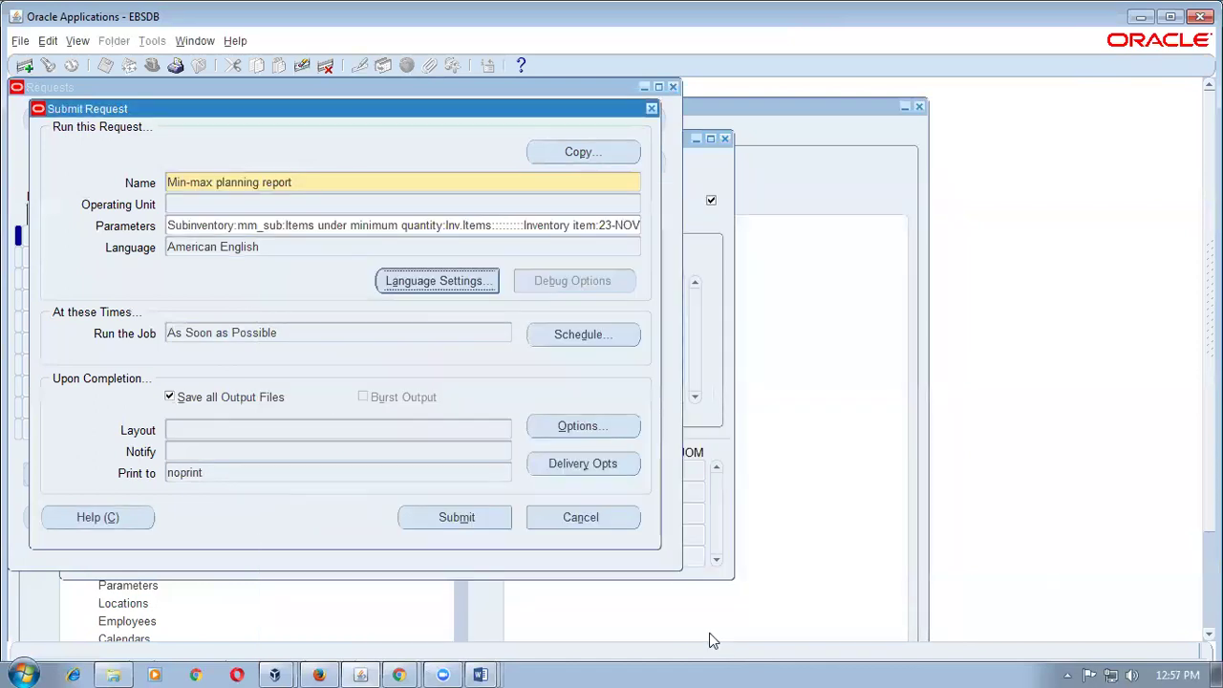
# - Submit the Min-max planning report, decline another request, and refresh the requests list until the report completes
pyautogui.click(439, 521)
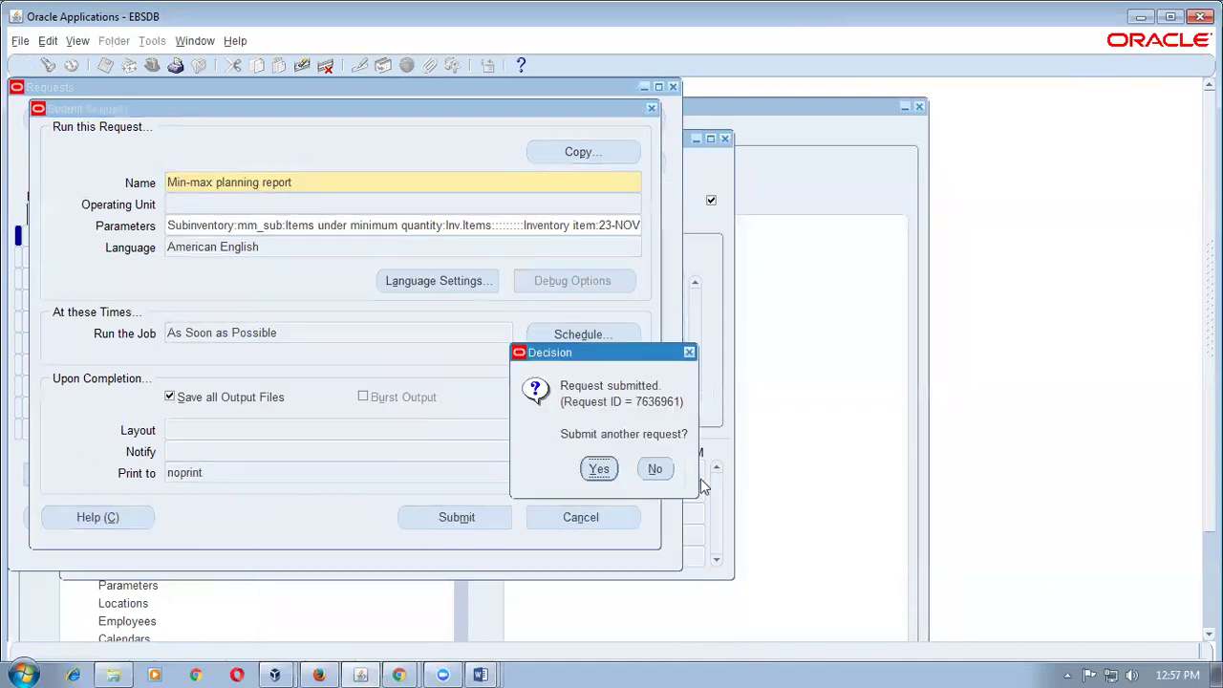
pyautogui.click(655, 470)
pyautogui.click(580, 506)
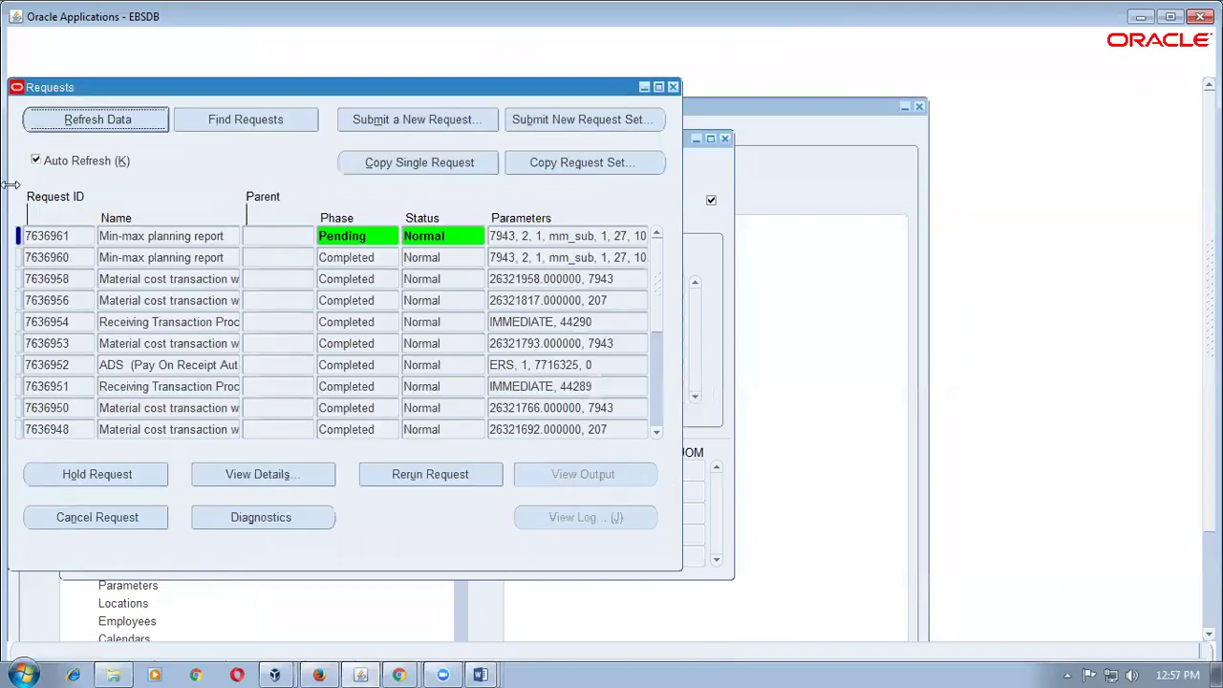
pyautogui.click(96, 129)
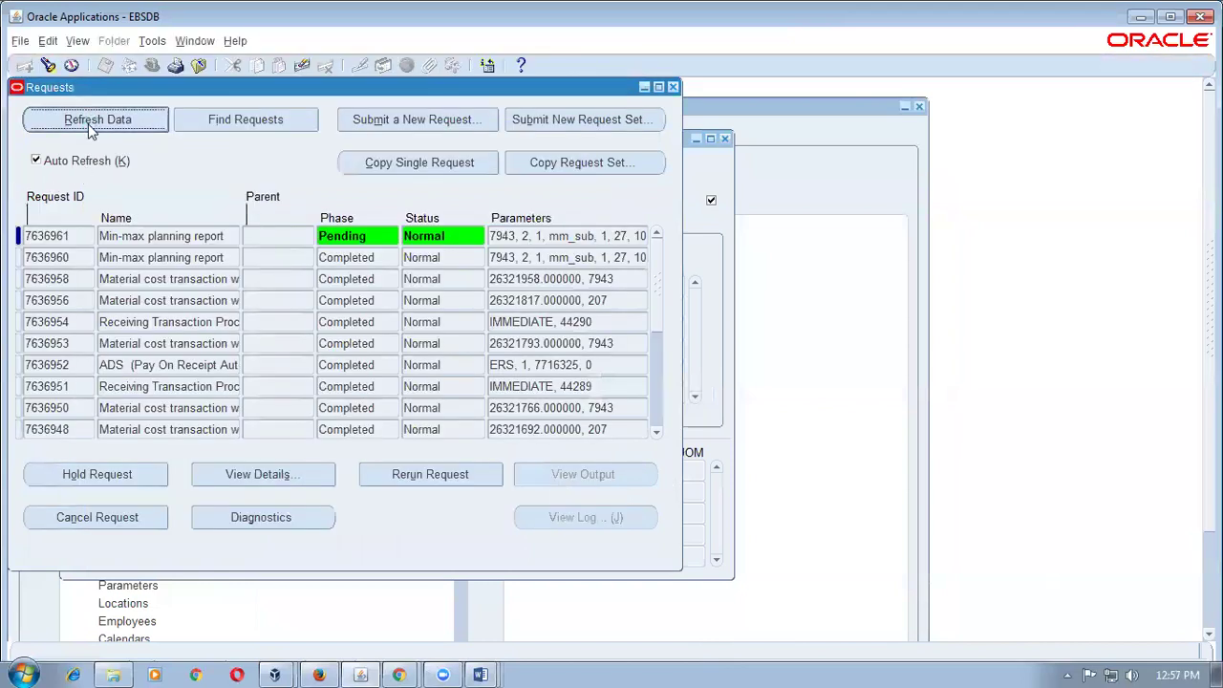
pyautogui.click(88, 124)
pyautogui.click(88, 128)
pyautogui.click(89, 127)
pyautogui.click(89, 127)
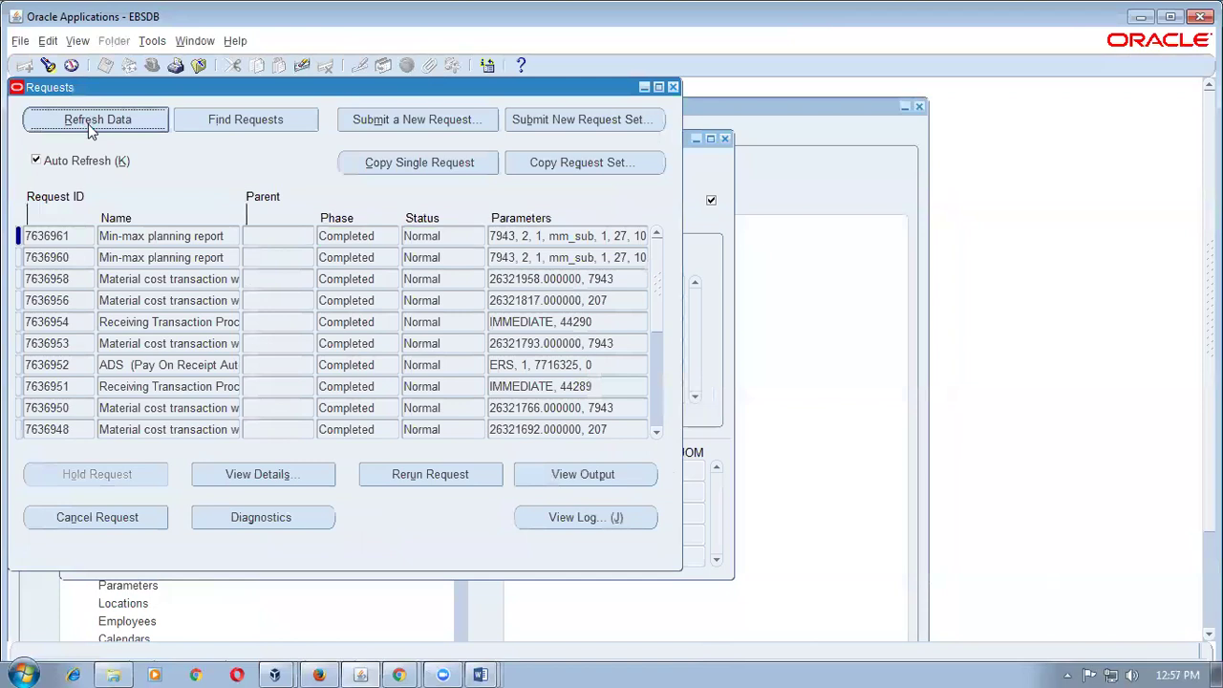
# - Open the output of the newest Min-max planning report and examine the order modifiers and reorder quantity for mm_test_item
pyautogui.click(136, 243)
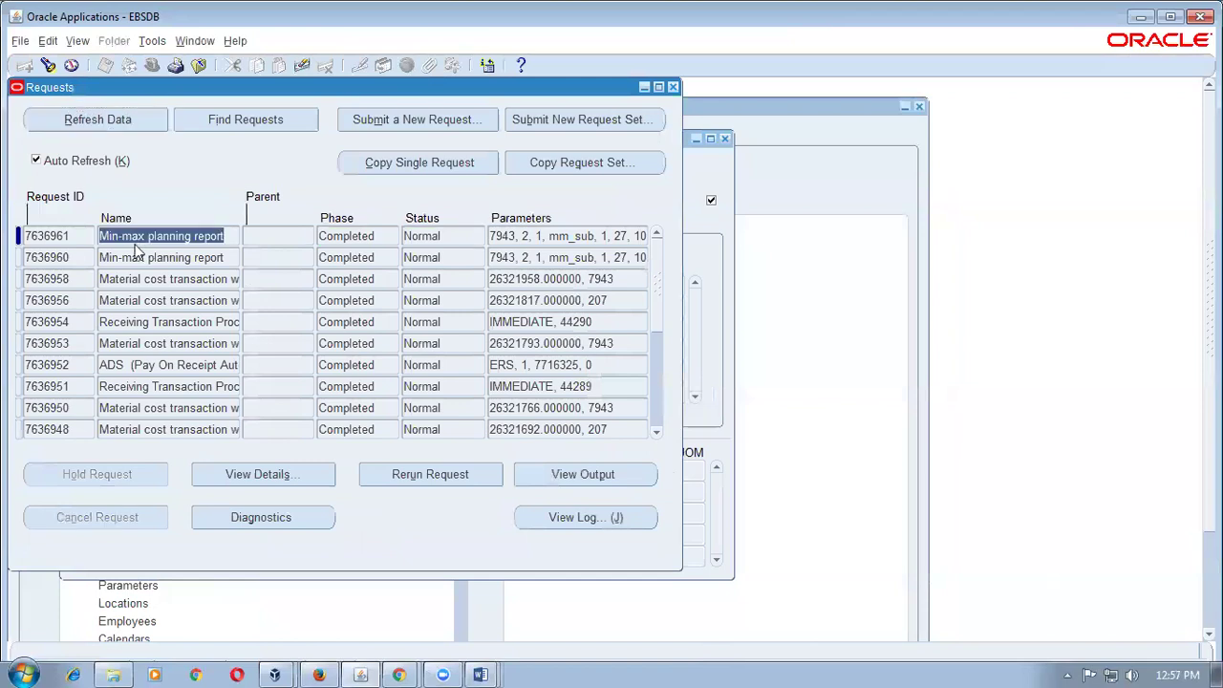
pyautogui.click(563, 476)
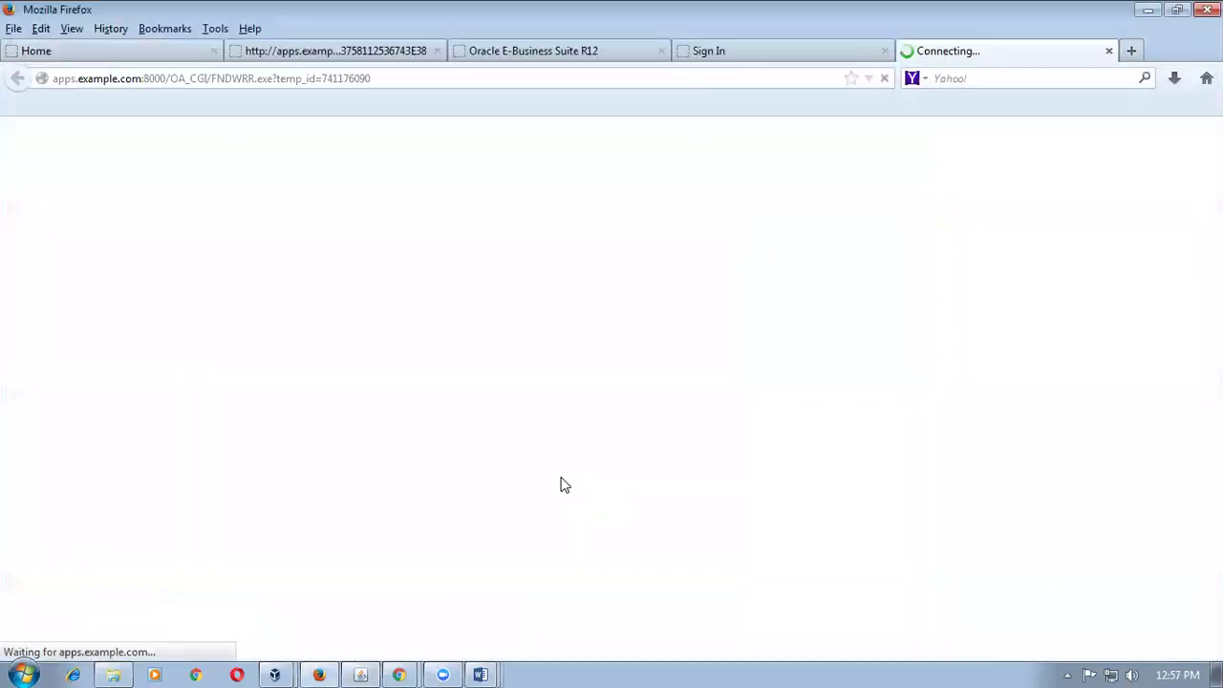
pyautogui.scroll(-2, 564, 487)
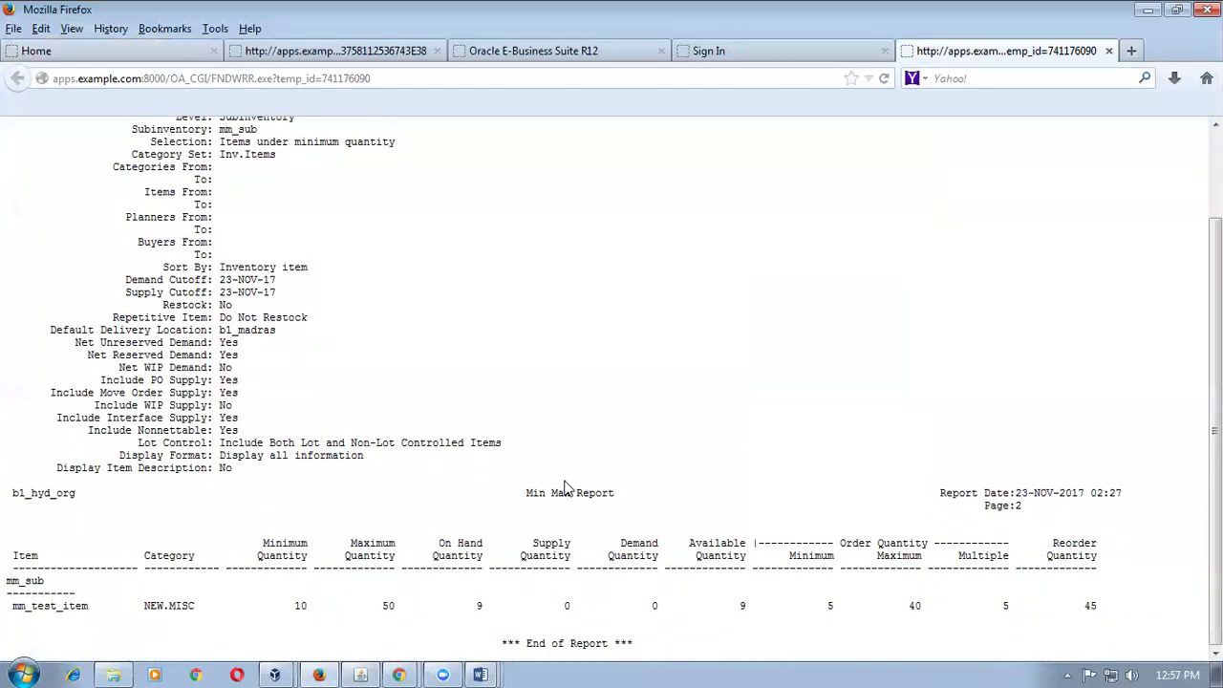
pyautogui.hotkey('ctrl', '-')
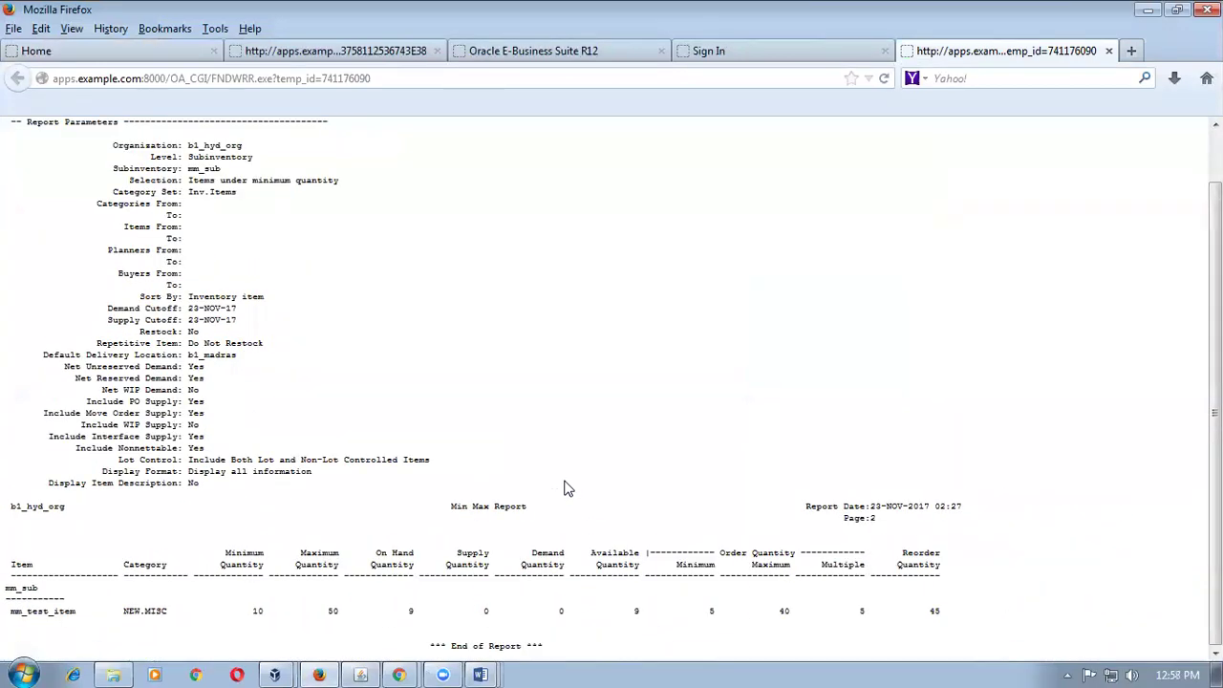
pyautogui.hotkey('ctrl', '+')
pyautogui.scroll(-1, 564, 489)
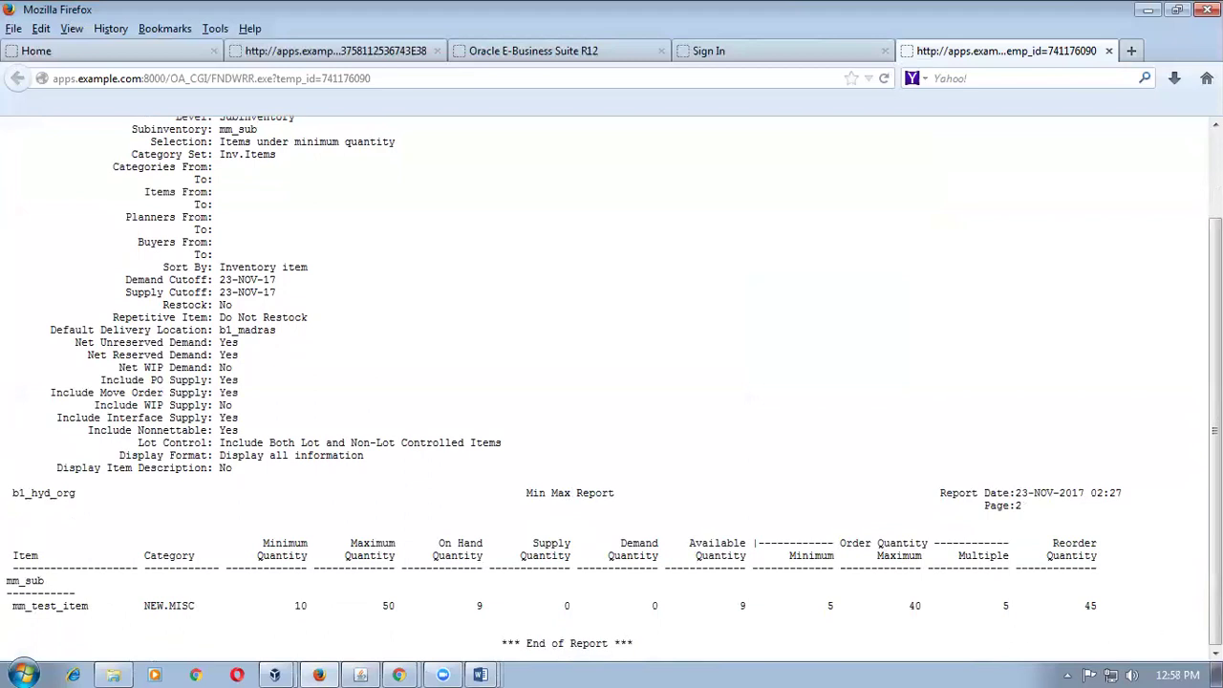
pyautogui.moveTo(1084, 612); pyautogui.dragTo(1098, 613)
pyautogui.click(441, 404)
pyautogui.scroll(2, 441, 405)
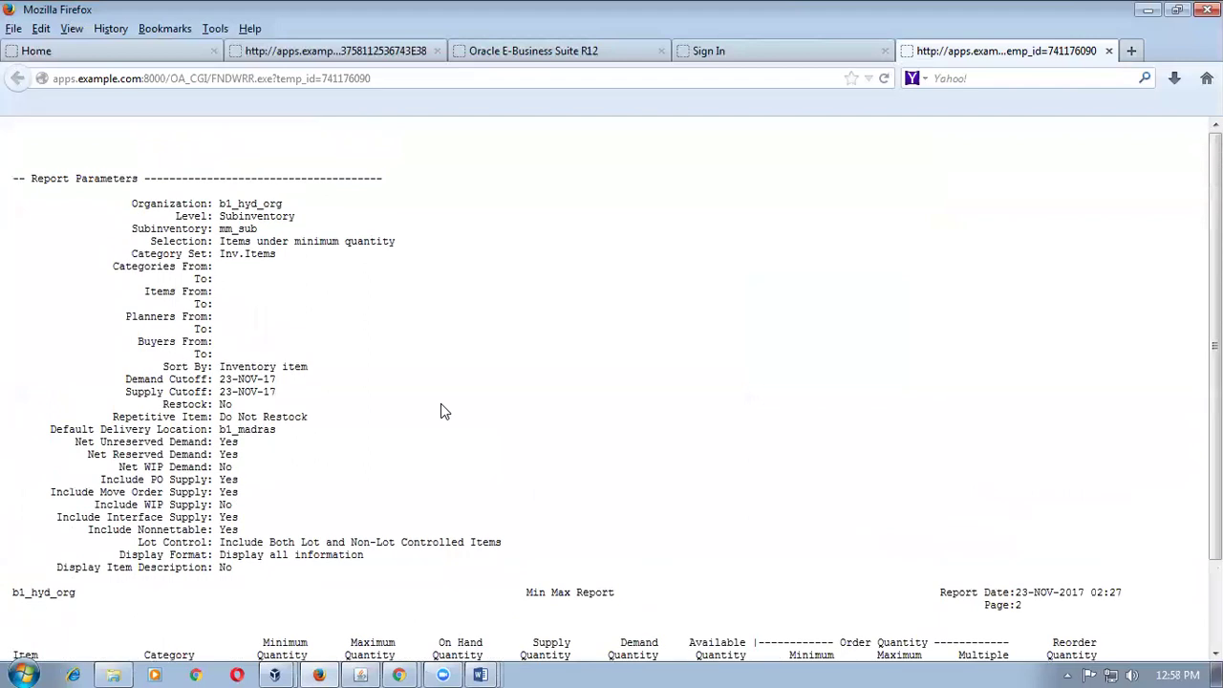
pyautogui.scroll(-2, 442, 406)
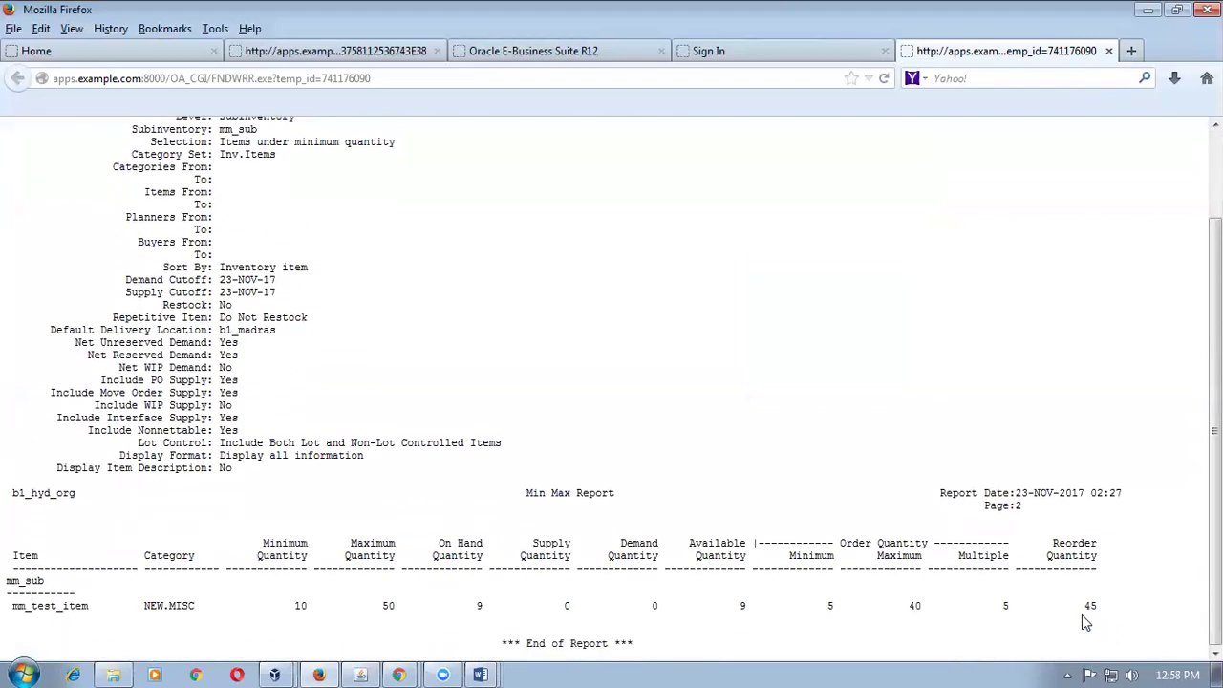
# - Switch to the Min_Max_Method document in Word and compare the report with the order quantities and ROQ of the 5,40 row
pyautogui.hotkey('alt', 'Tab')
pyautogui.hotkey('alt', 'Tab')
pyautogui.moveTo(705, 561); pyautogui.dragTo(732, 564)
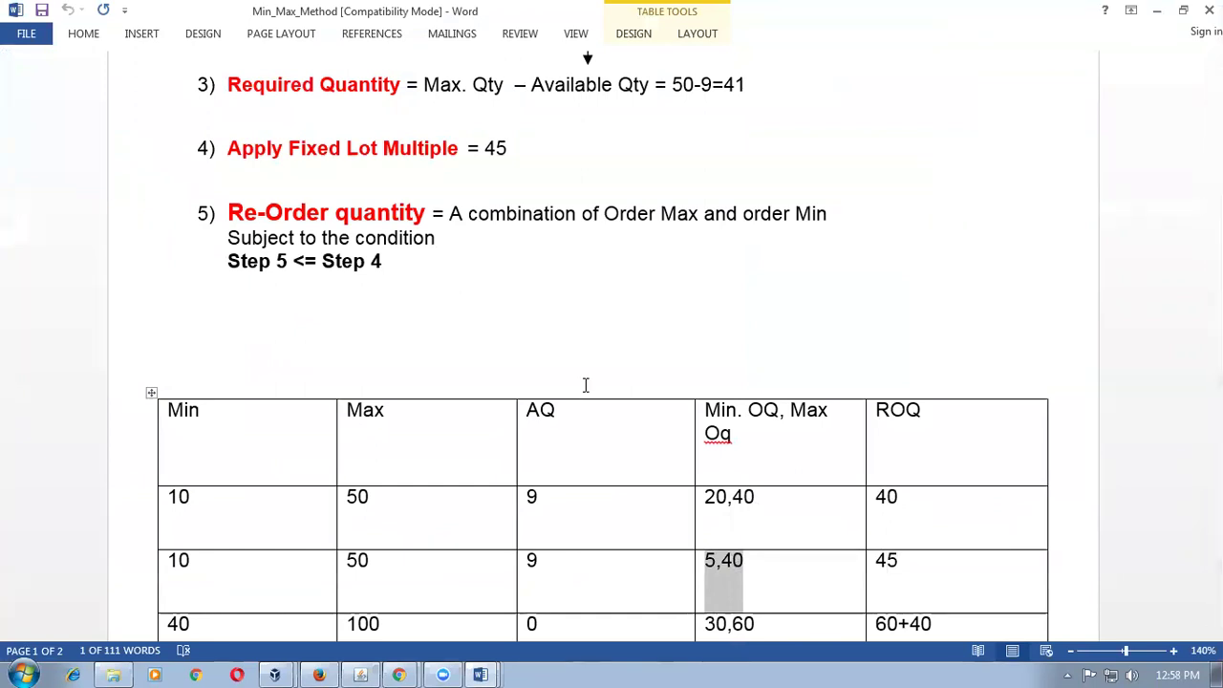
pyautogui.click(910, 570)
pyautogui.moveTo(708, 564); pyautogui.dragTo(737, 570)
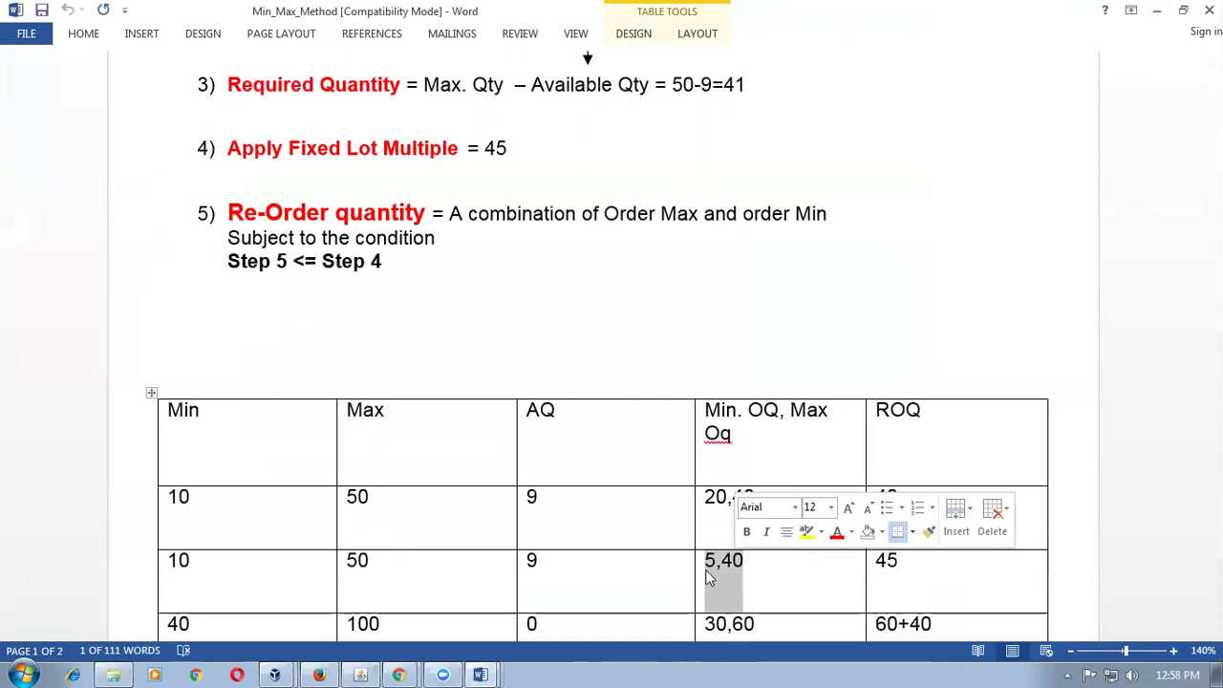
# - Switch to Oracle Applications, close the Requests list, and review the sourcing type and organization of mm_test_item in subinventory mm_sub
pyautogui.click(373, 673)
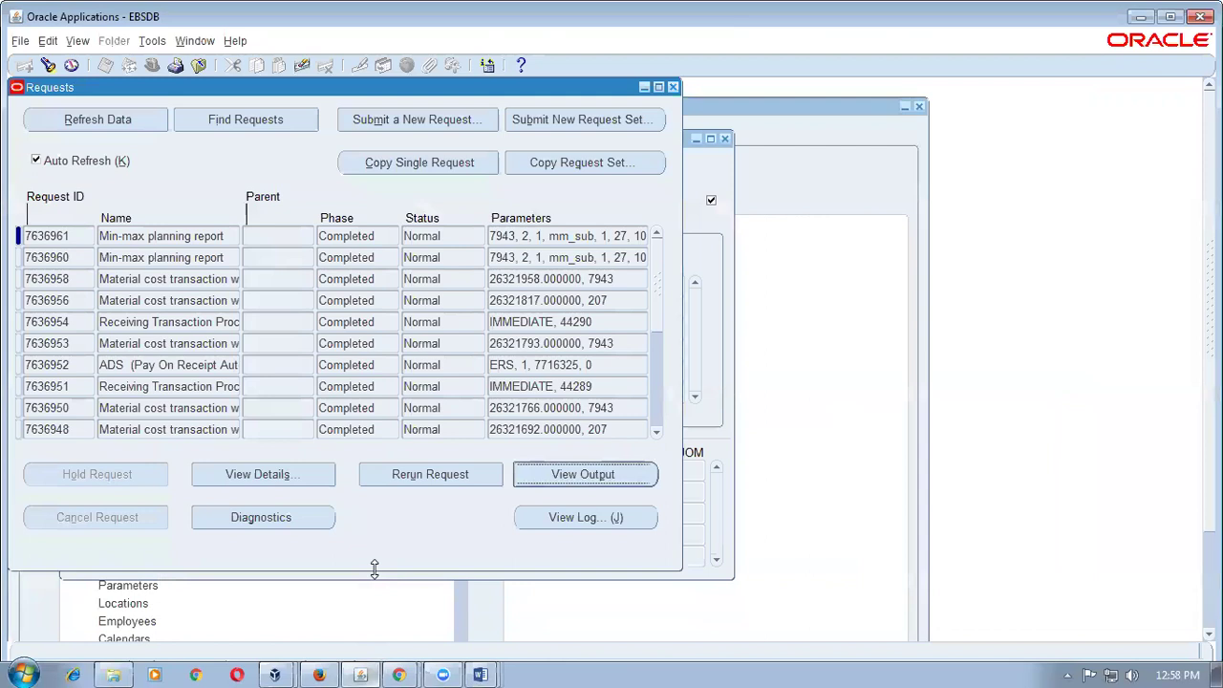
pyautogui.click(671, 86)
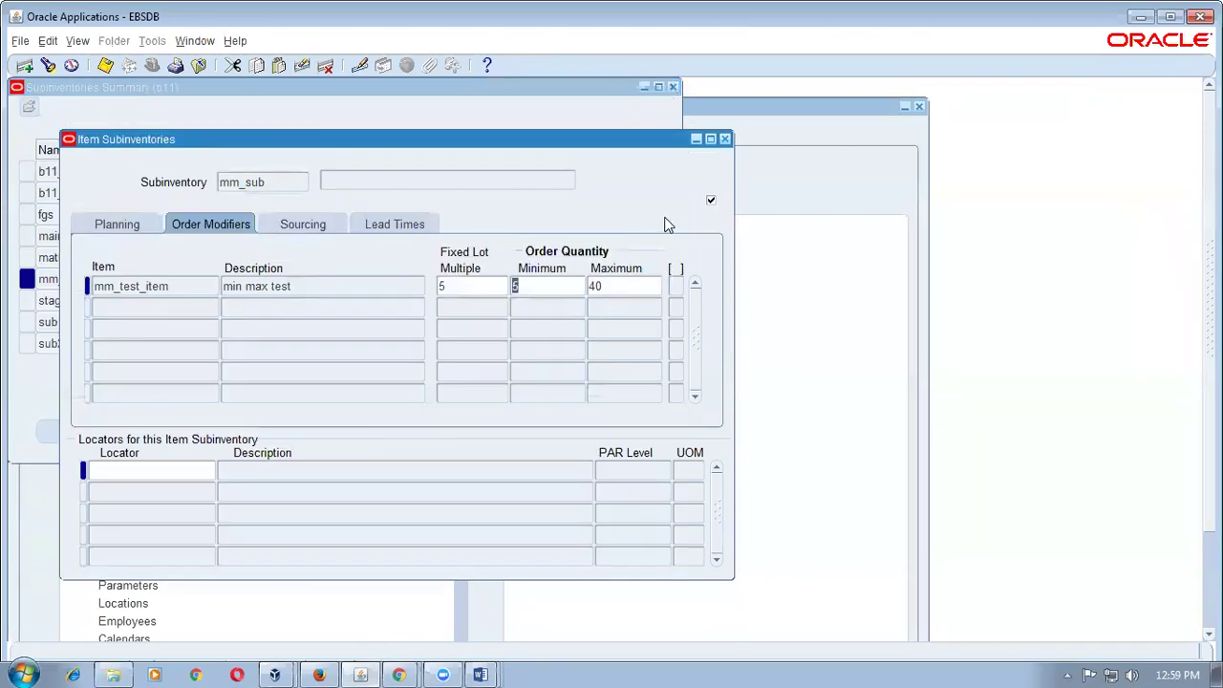
pyautogui.click(275, 227)
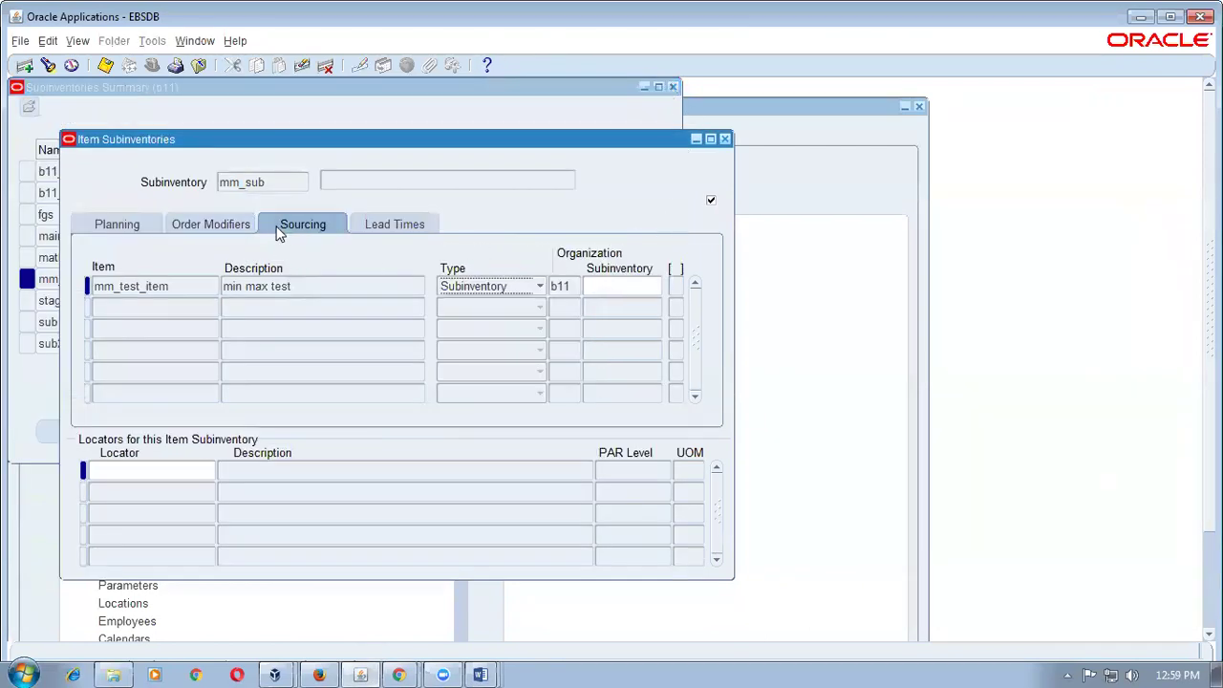
pyautogui.click(451, 286)
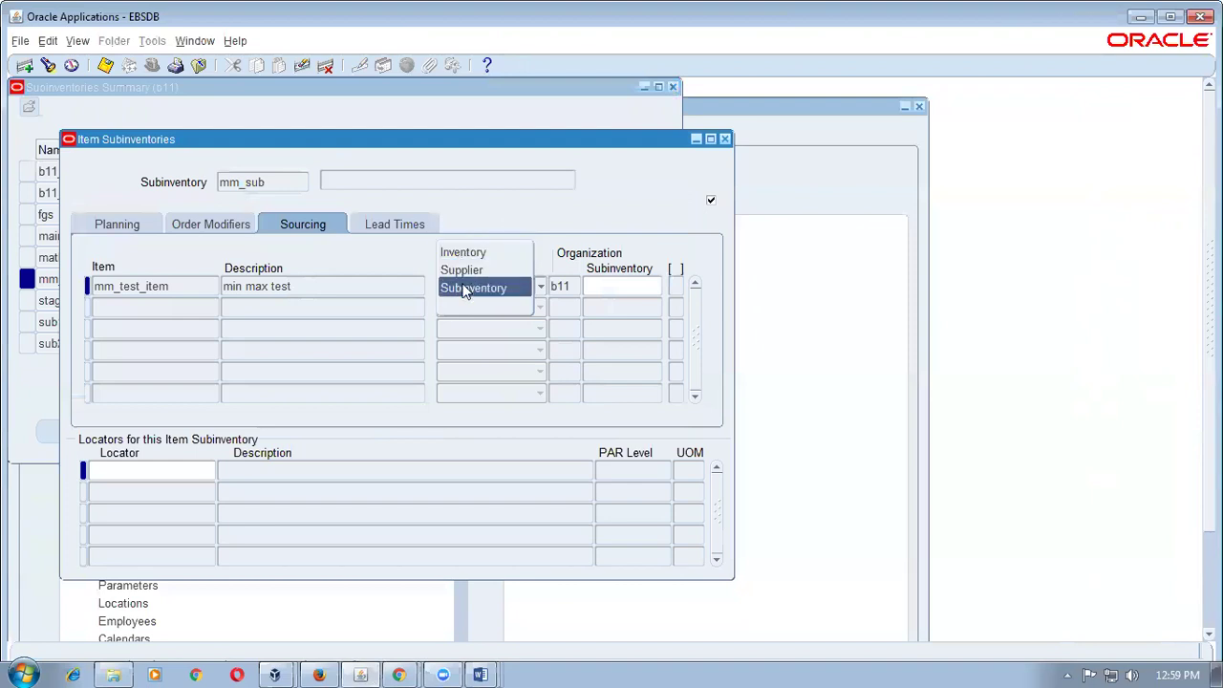
pyautogui.click(466, 289)
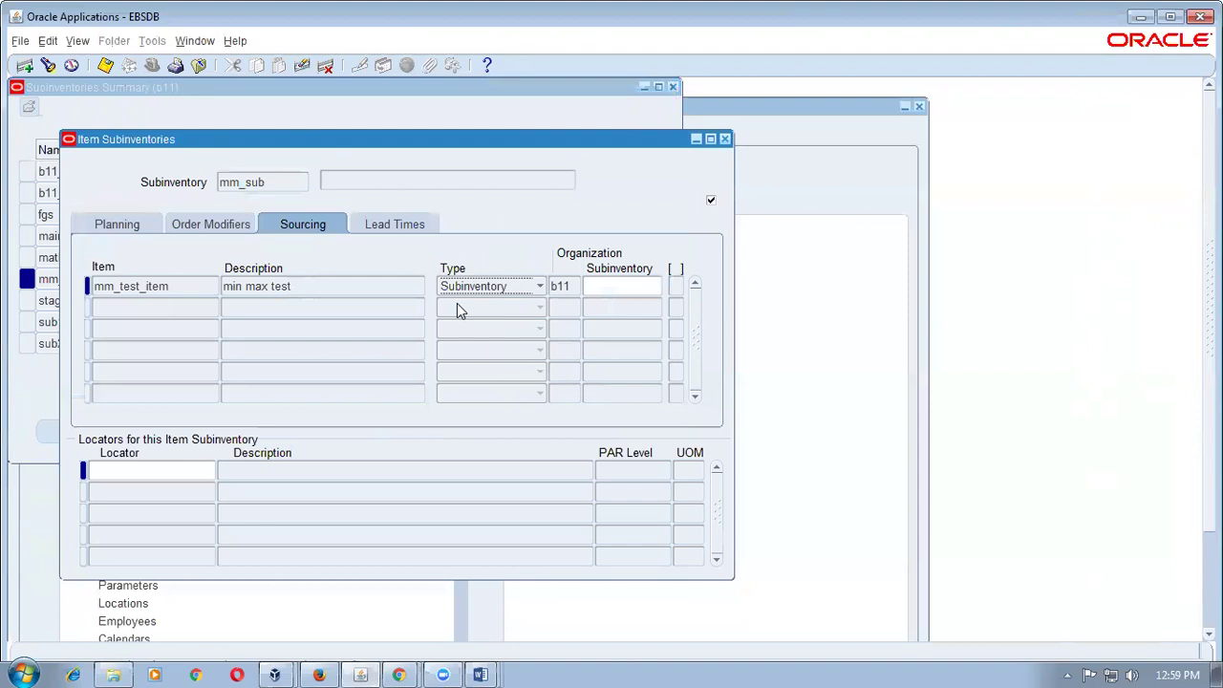
pyautogui.click(331, 290)
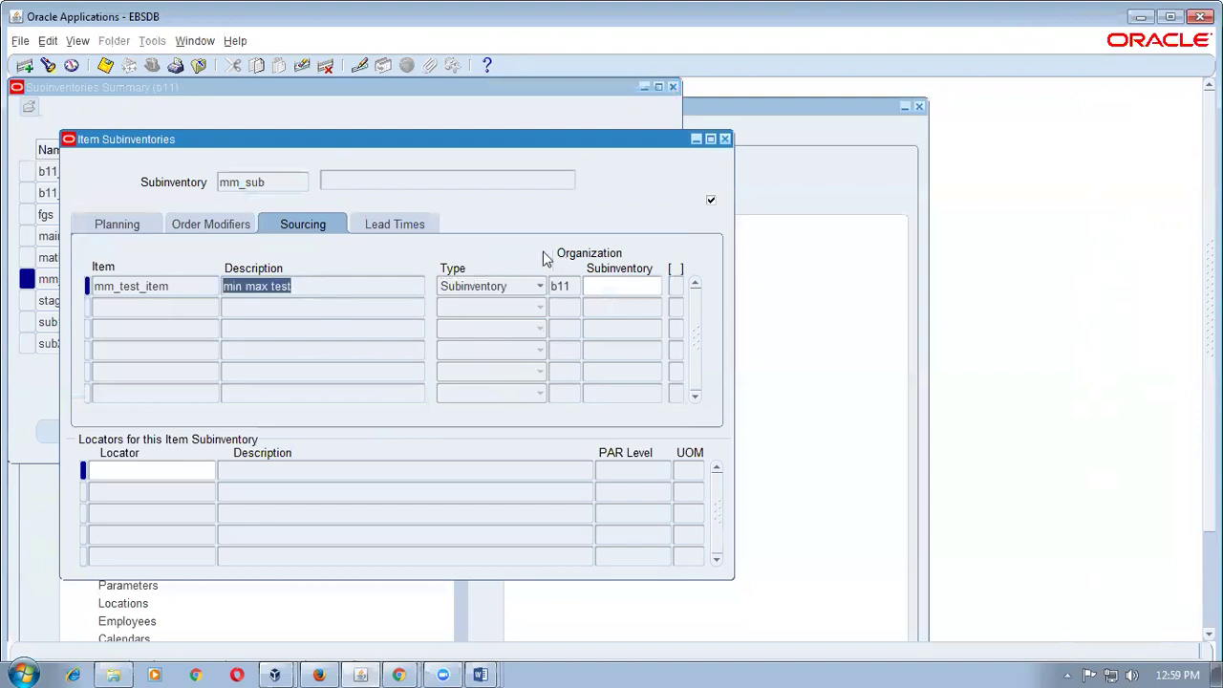
# - Start a new concurrent request and choose the Min-max planning report as the program to run
pyautogui.hotkey('alt', 'v')
pyautogui.press('q')
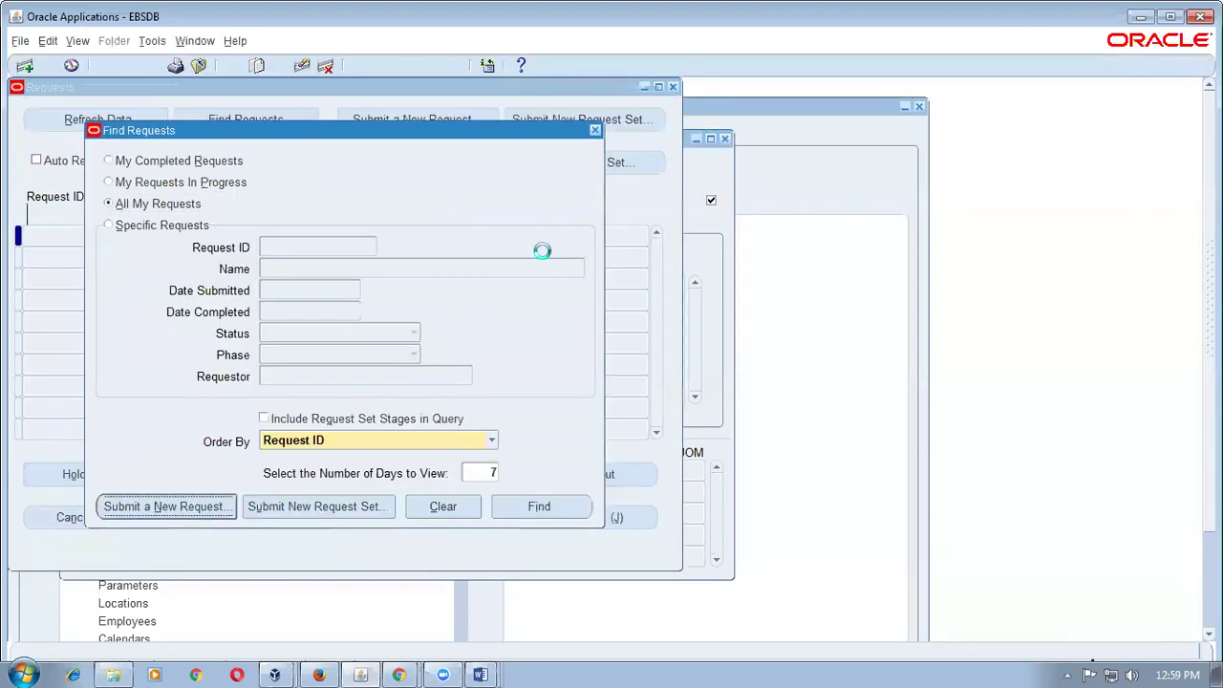
pyautogui.write('min')
pyautogui.press('Tab')
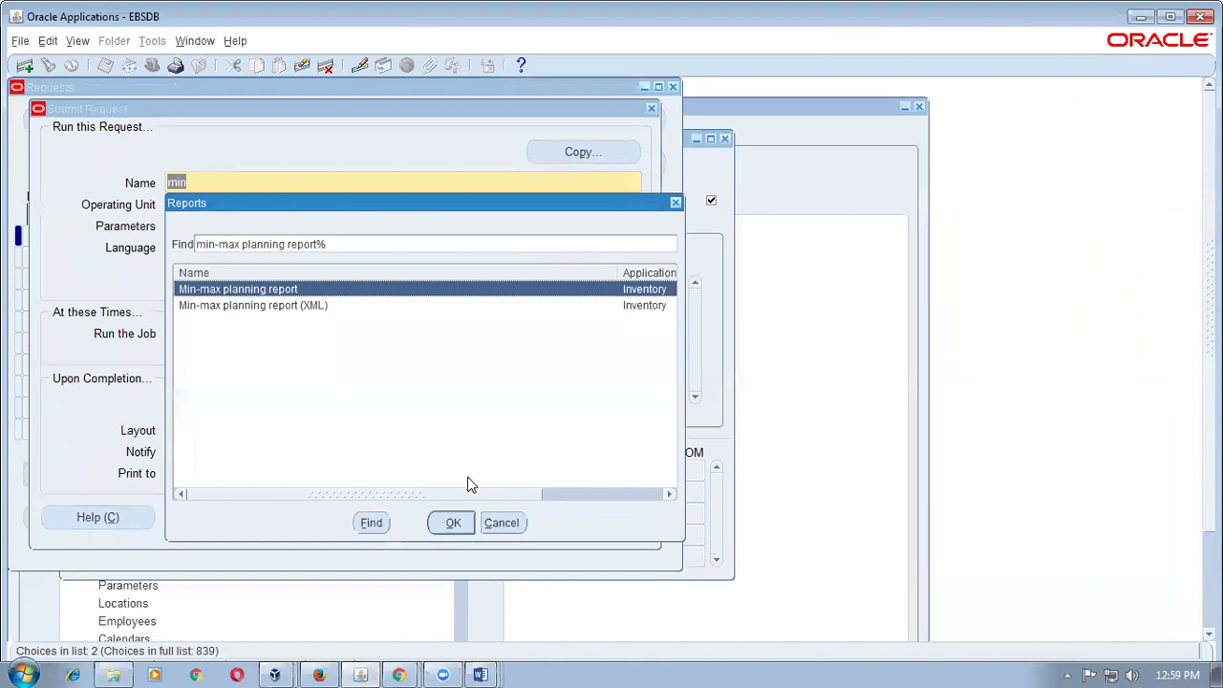
pyautogui.click(455, 523)
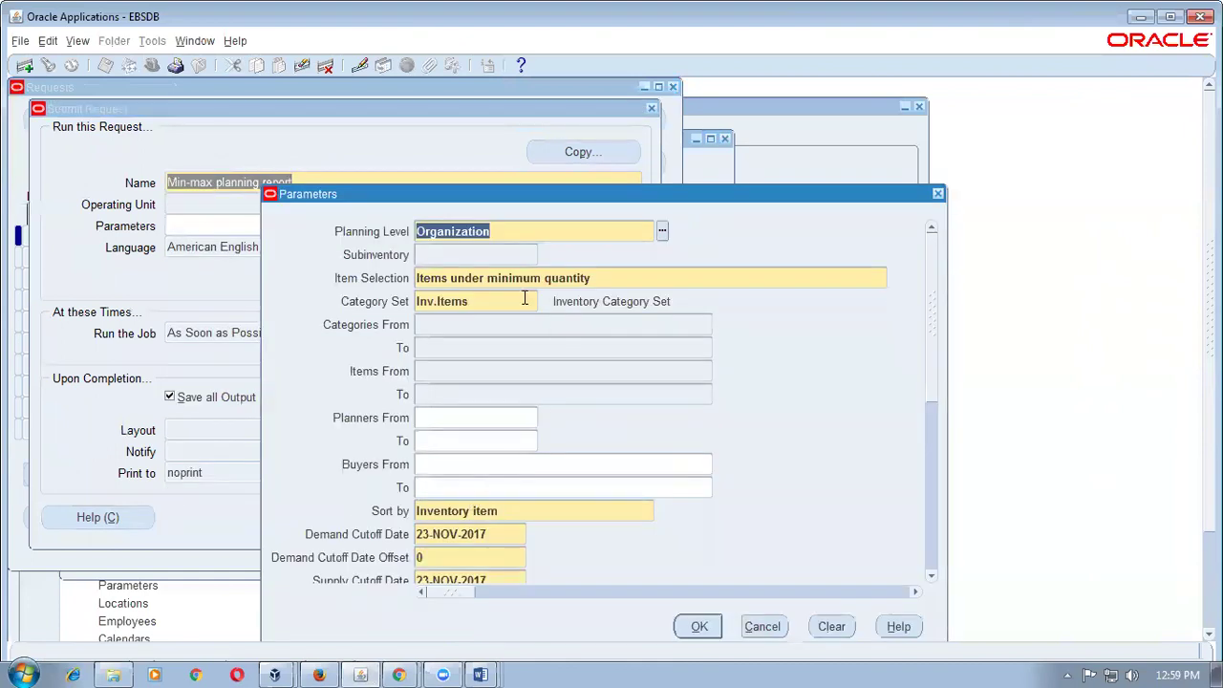
# - Set the new request's planning level to Subinventory and its subinventory to mm_sub
pyautogui.click(662, 232)
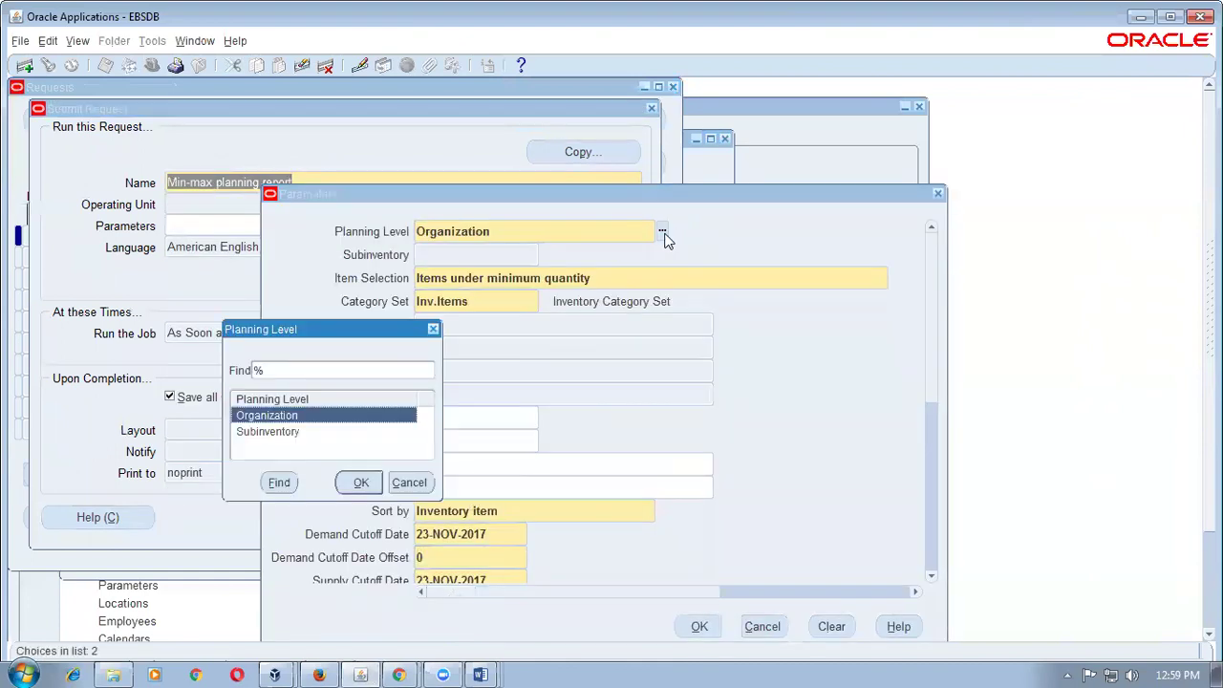
pyautogui.click(299, 433)
pyautogui.click(360, 482)
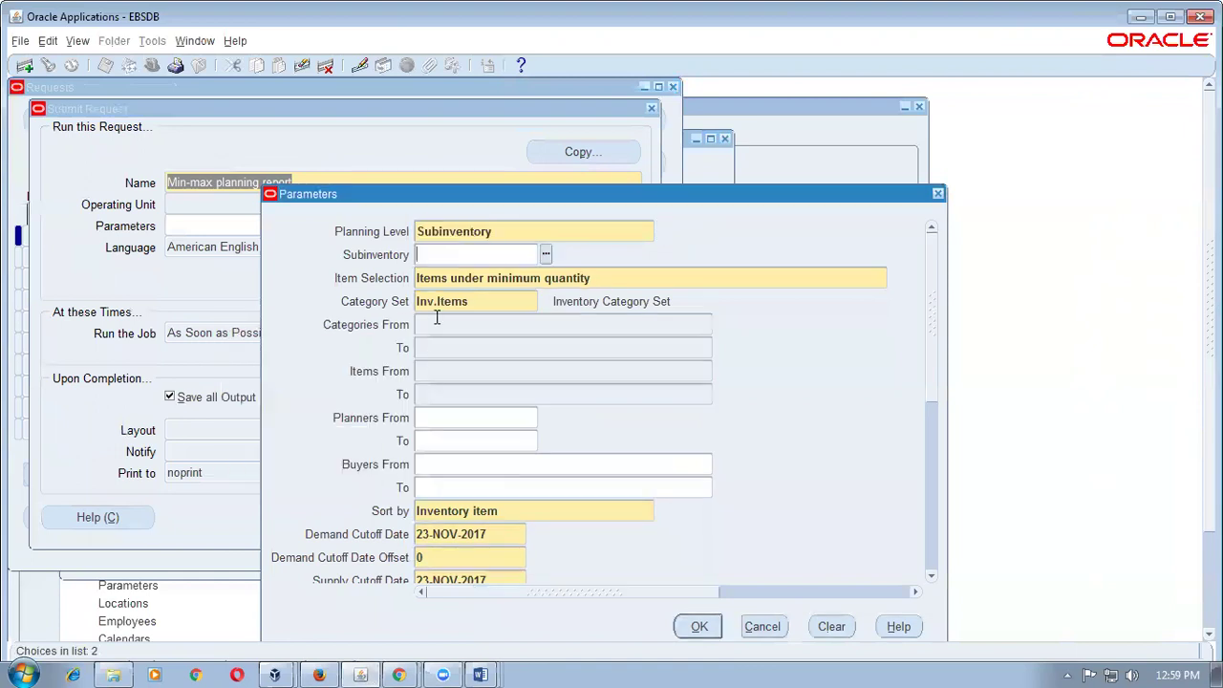
pyautogui.write('mm_sub')
pyautogui.press('Tab')
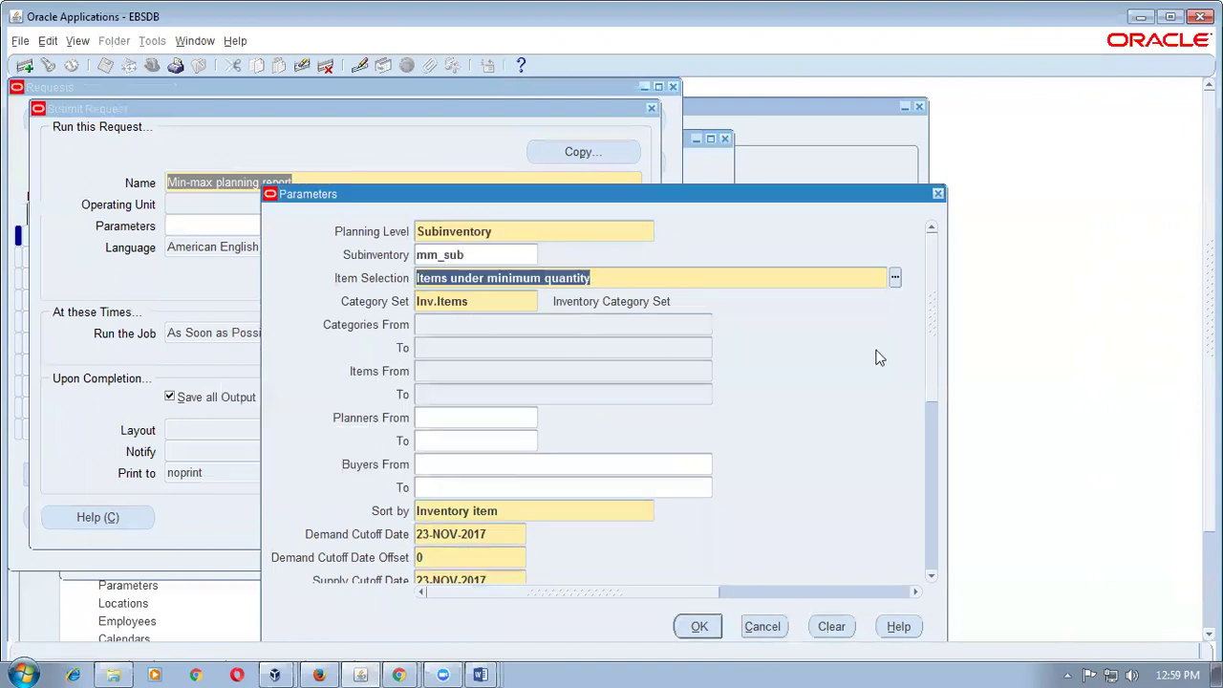
# - Set the report's Restock parameter to Yes and accept the parameters
pyautogui.scroll(-1, 937, 395)
pyautogui.scroll(-2, 939, 401)
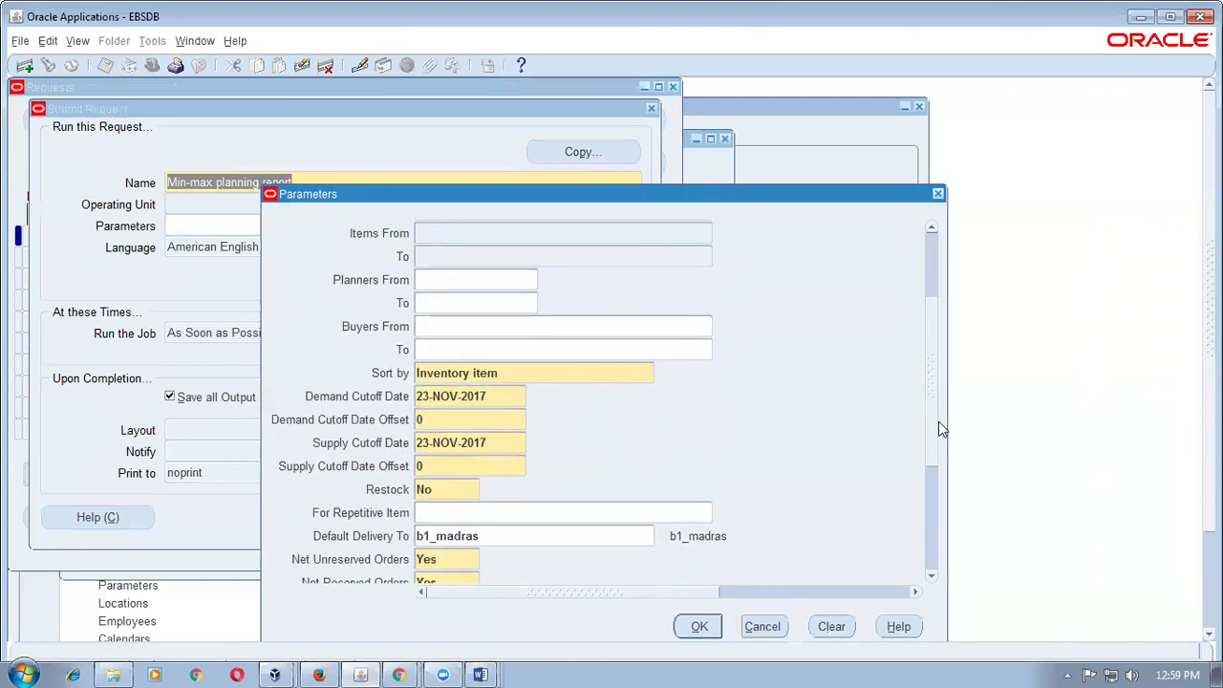
pyautogui.click(453, 488)
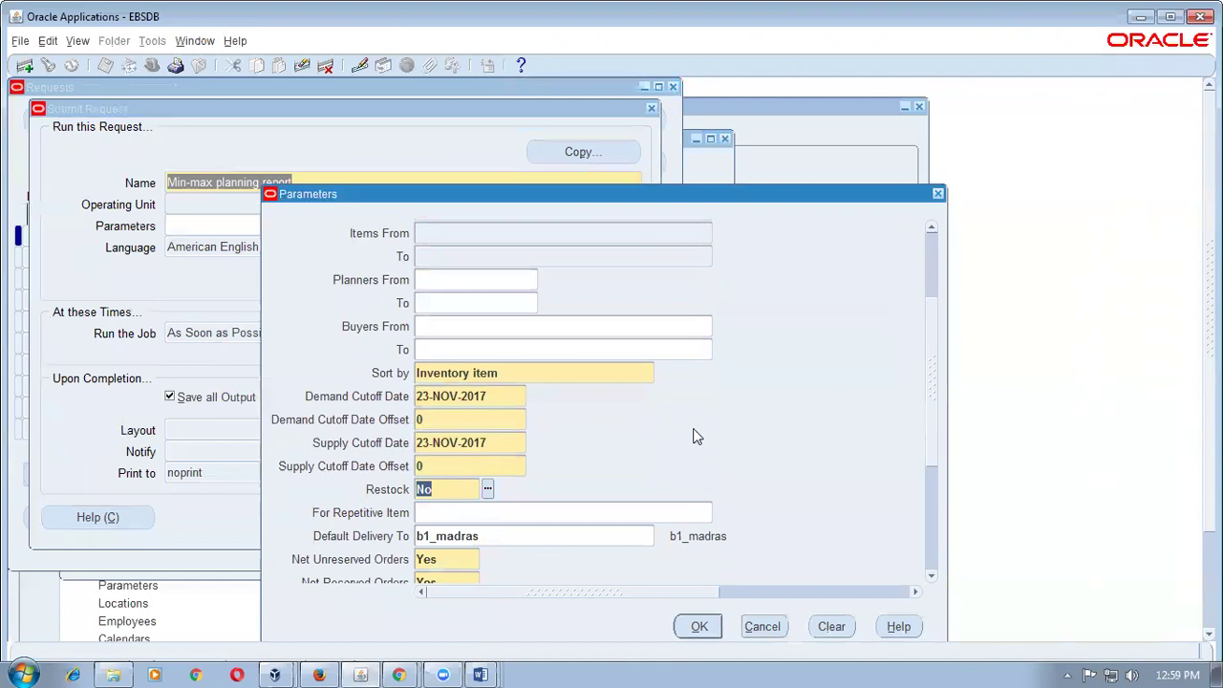
pyautogui.write('Yes')
pyautogui.press('Tab')
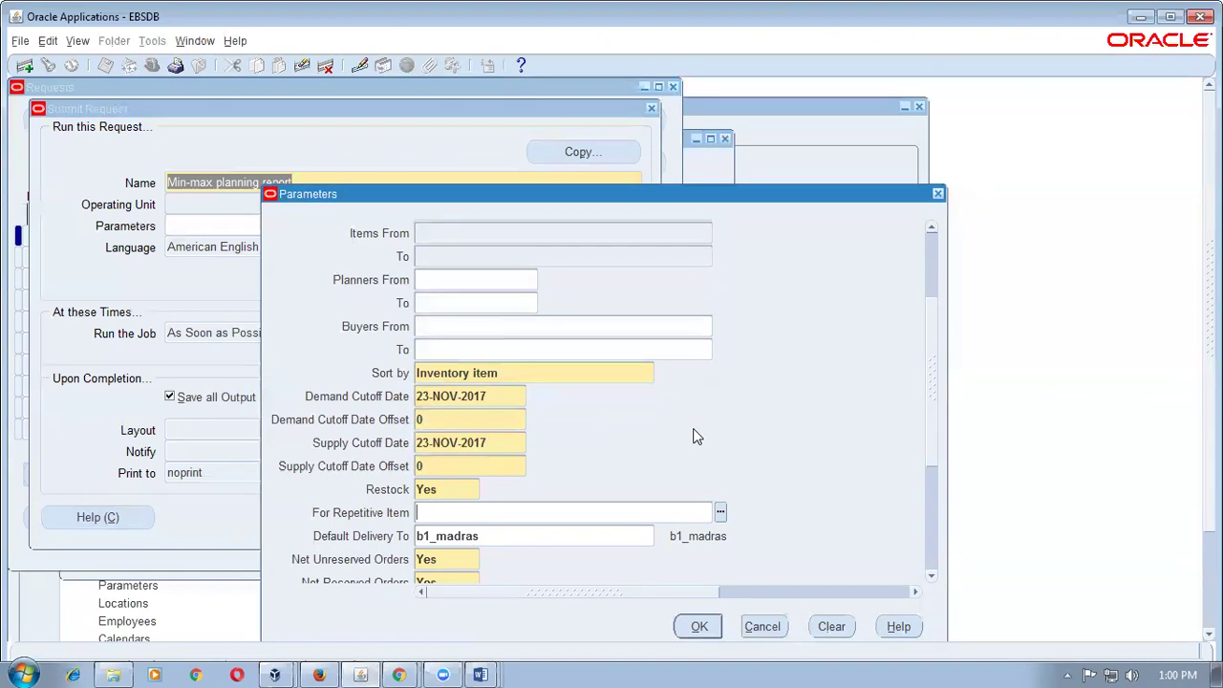
pyautogui.click(468, 488)
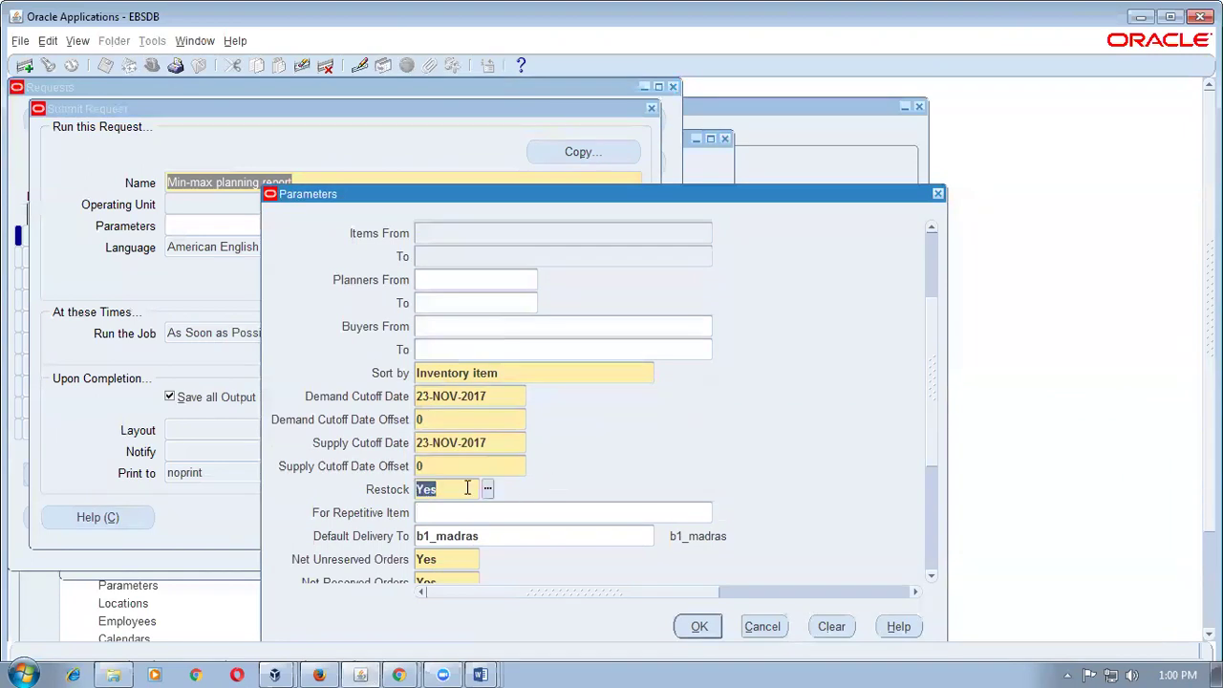
pyautogui.click(702, 627)
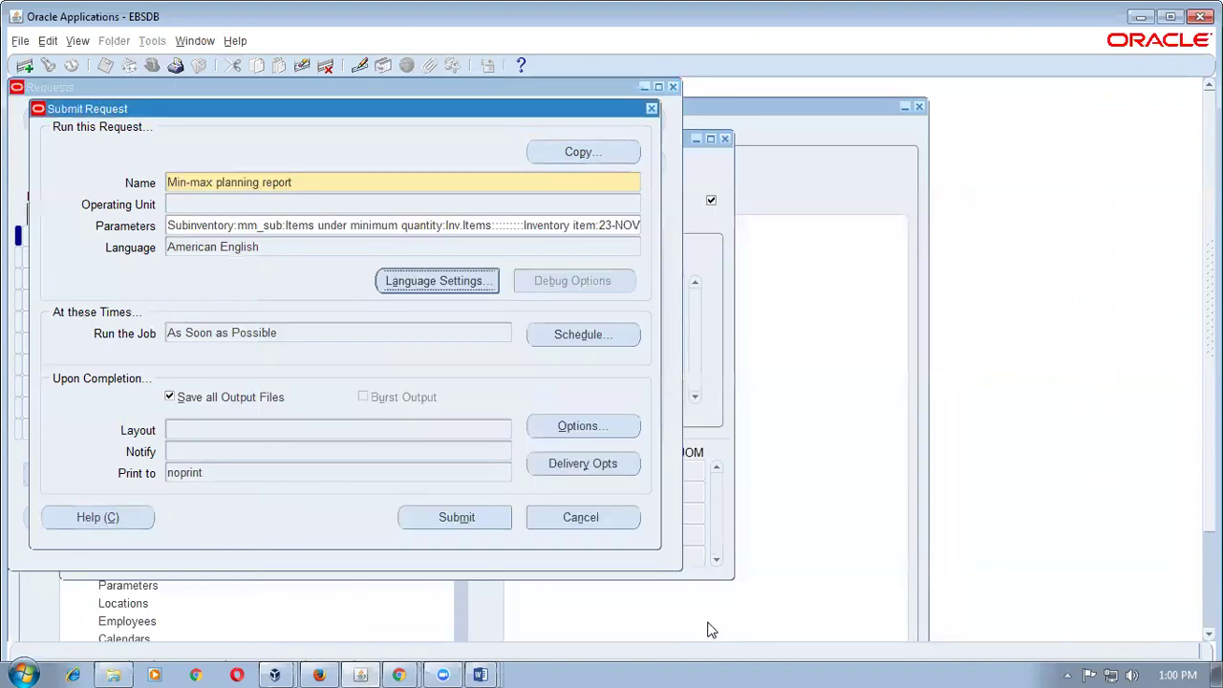
# - Submit the Min-max planning report with restocking, decline another request, and list all own requests
pyautogui.click(478, 526)
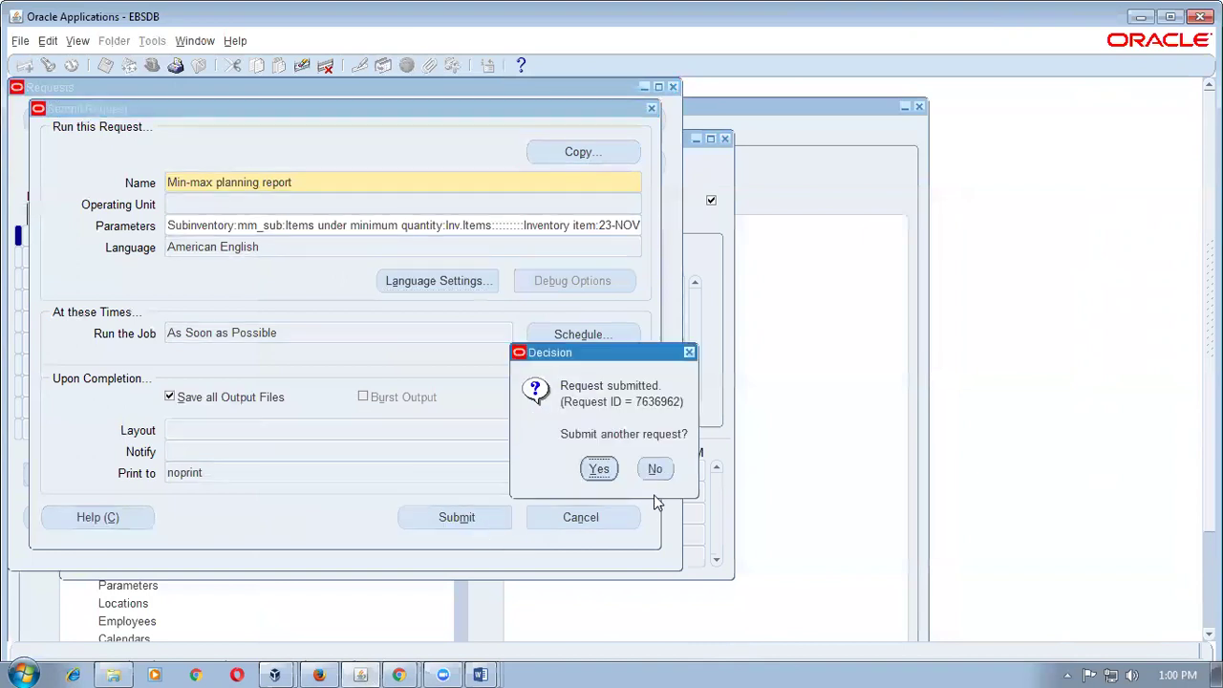
pyautogui.click(656, 471)
pyautogui.click(570, 506)
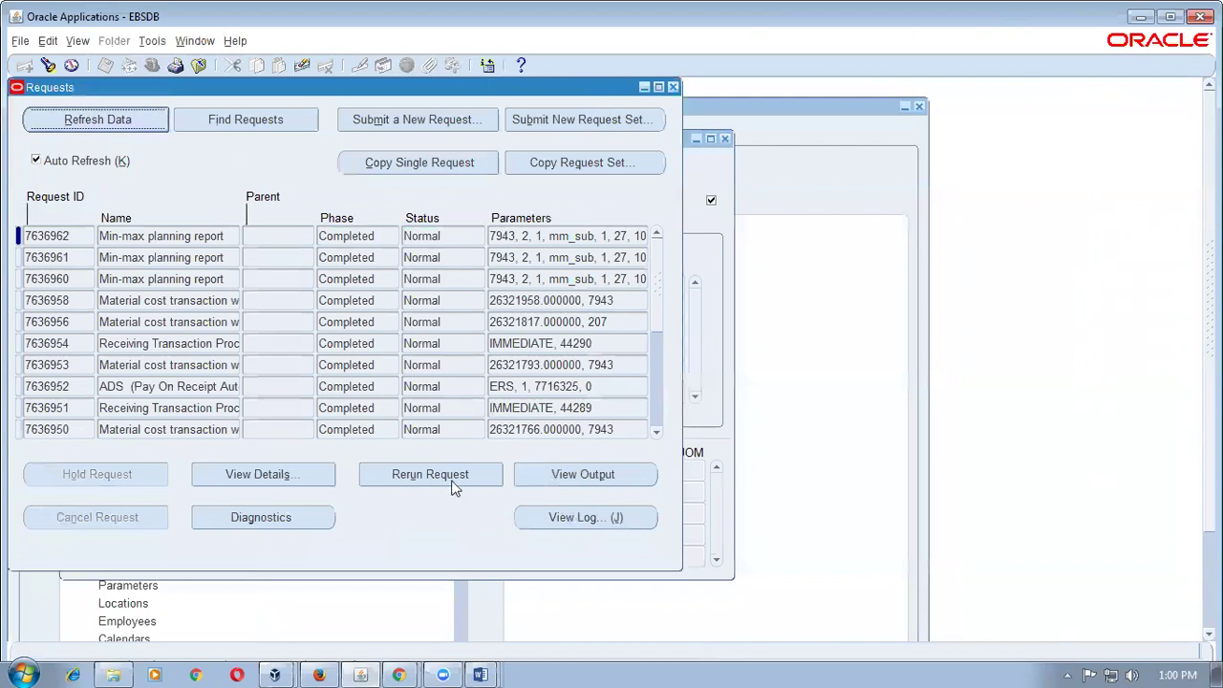
# - Open the output of the newest Min-max planning report and examine its Restock parameter and the reorder quantity for mm_test_item
pyautogui.click(230, 241)
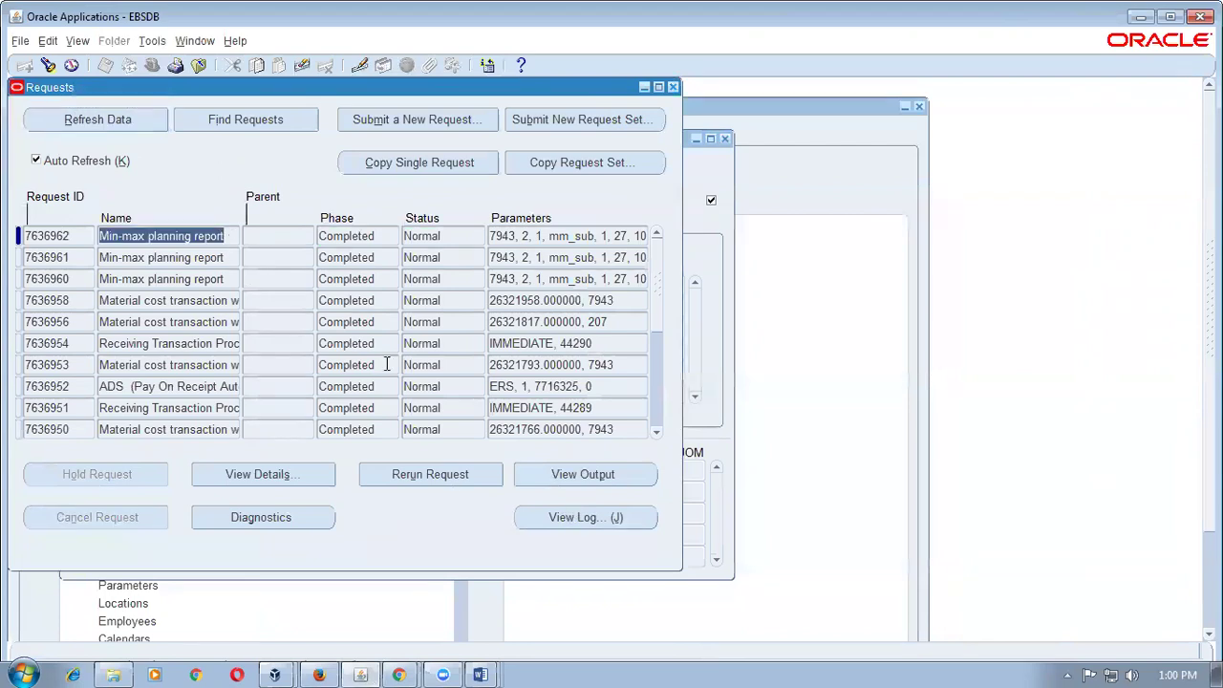
pyautogui.click(605, 476)
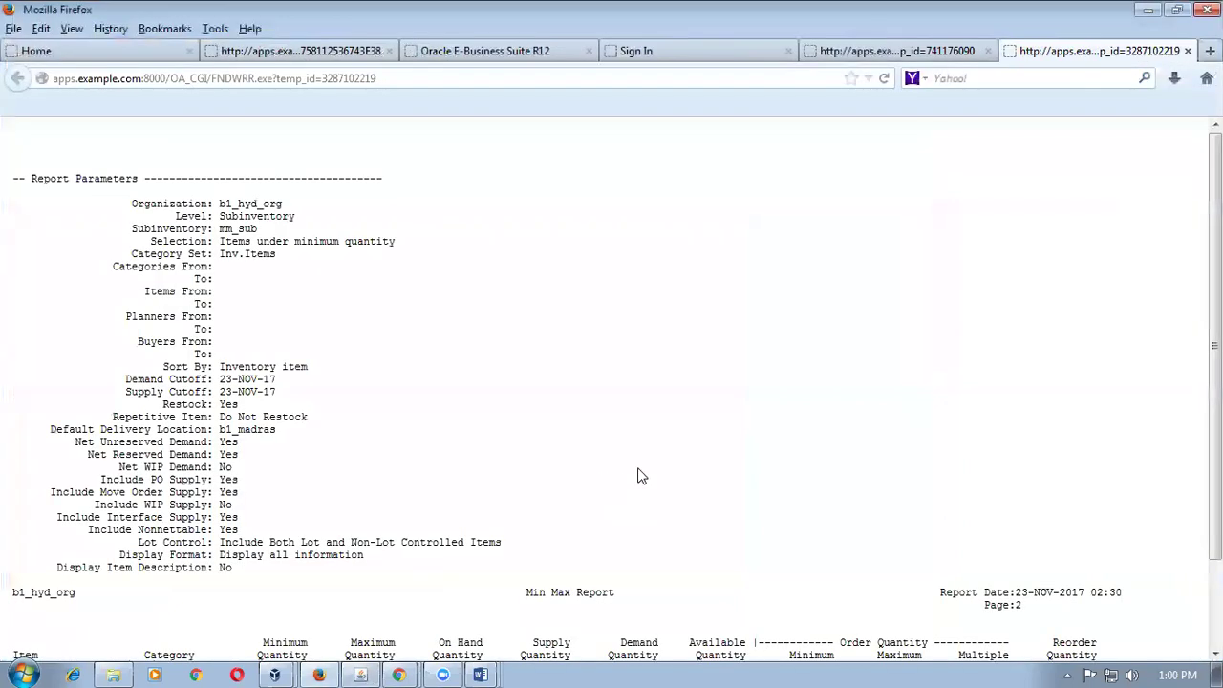
pyautogui.scroll(-3, 639, 478)
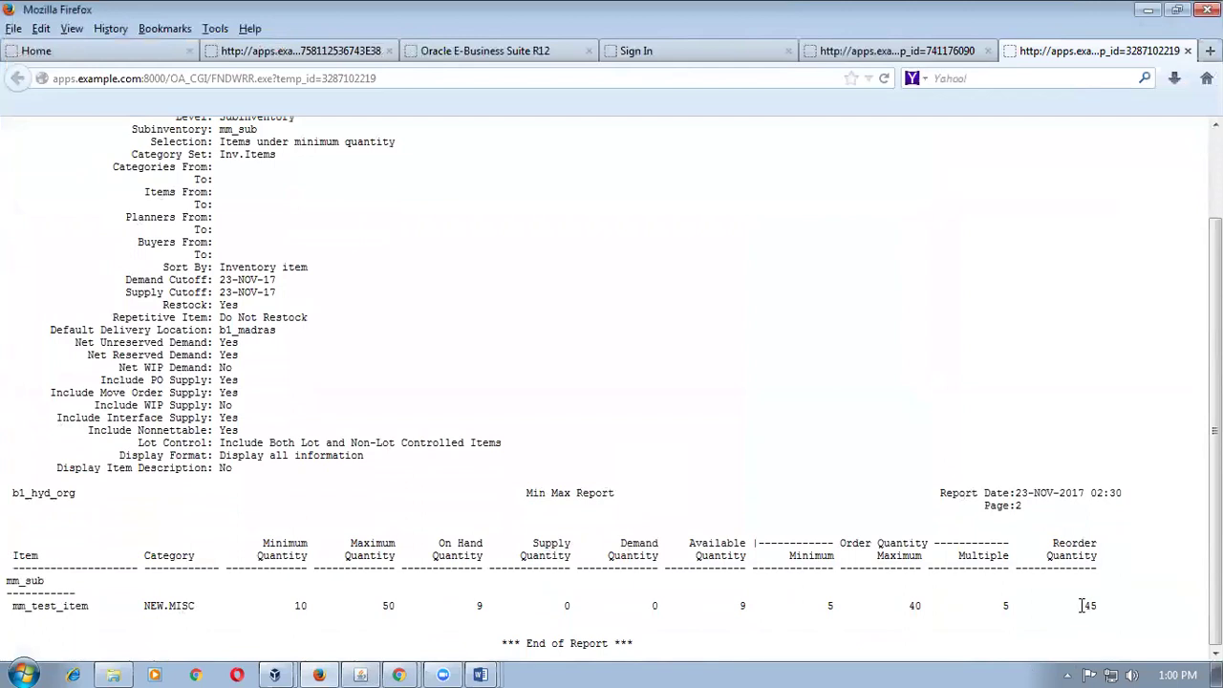
pyautogui.moveTo(1083, 606); pyautogui.dragTo(1099, 607)
pyautogui.click(1097, 606)
pyautogui.moveTo(163, 305); pyautogui.dragTo(241, 306)
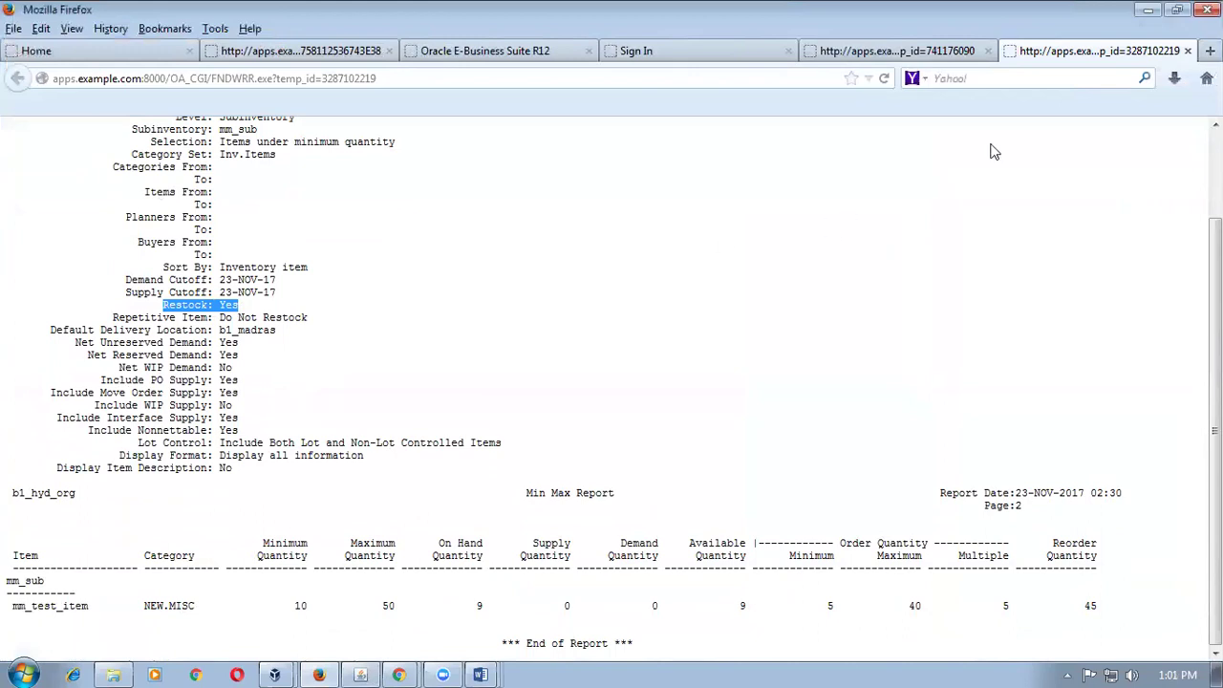
pyautogui.click(453, 476)
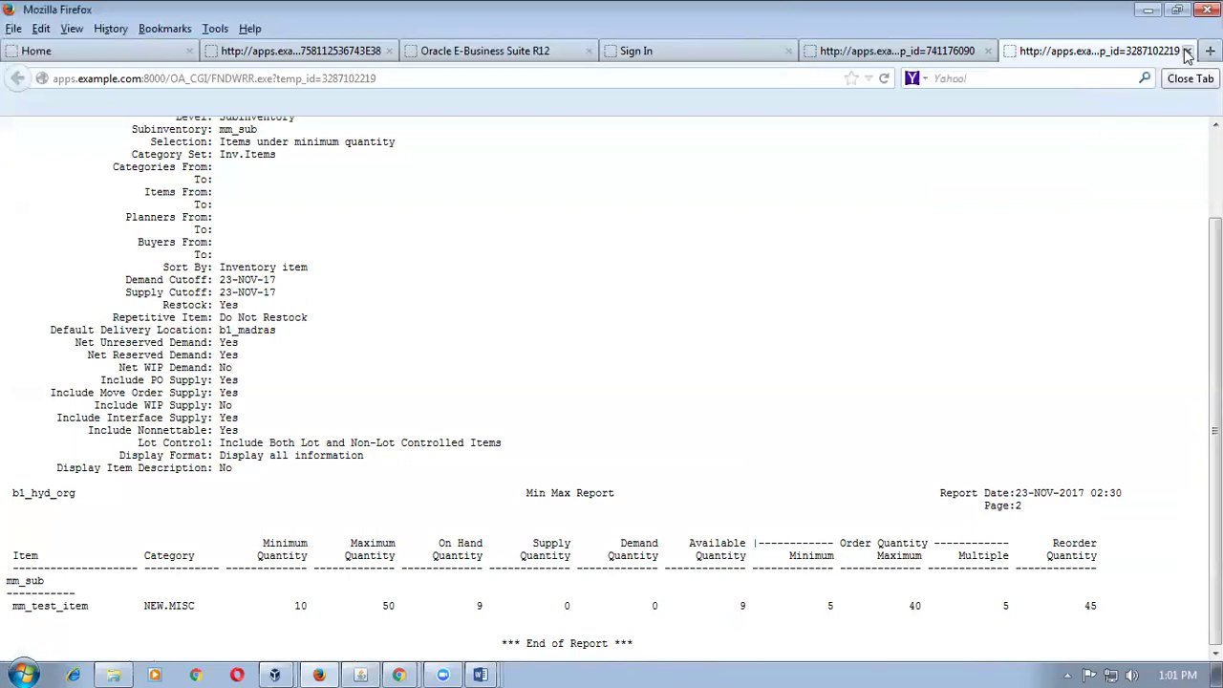
pyautogui.scroll(2, 678, 375)
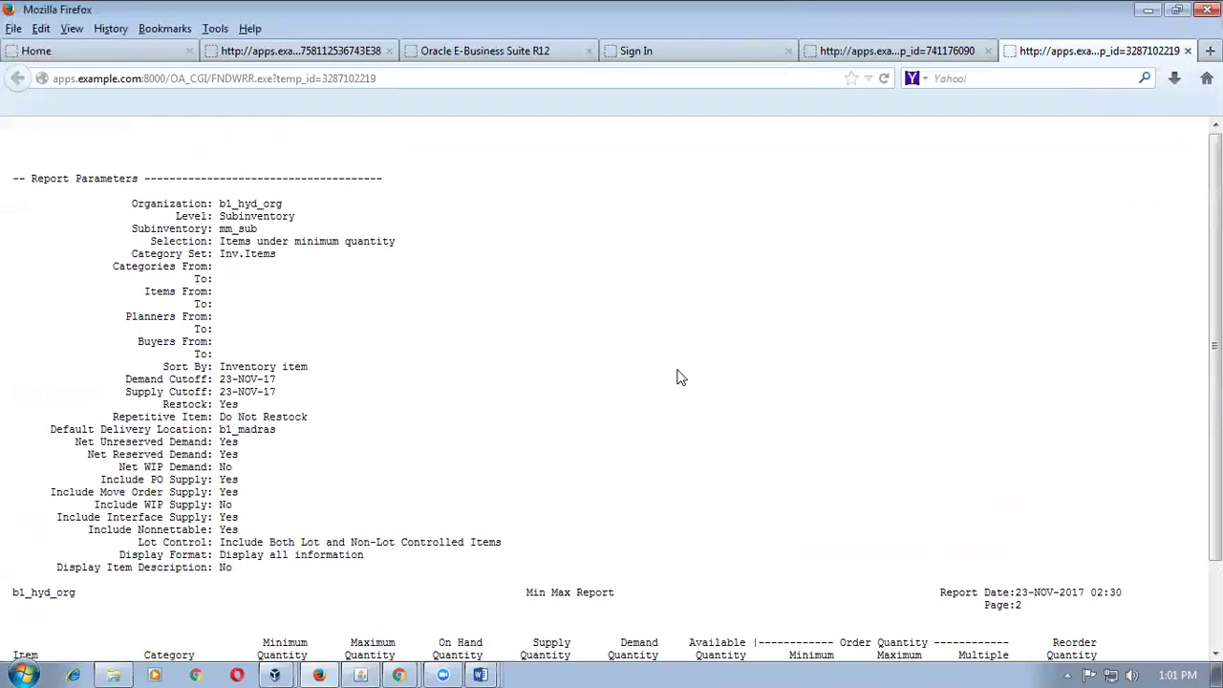
pyautogui.scroll(-2, 678, 375)
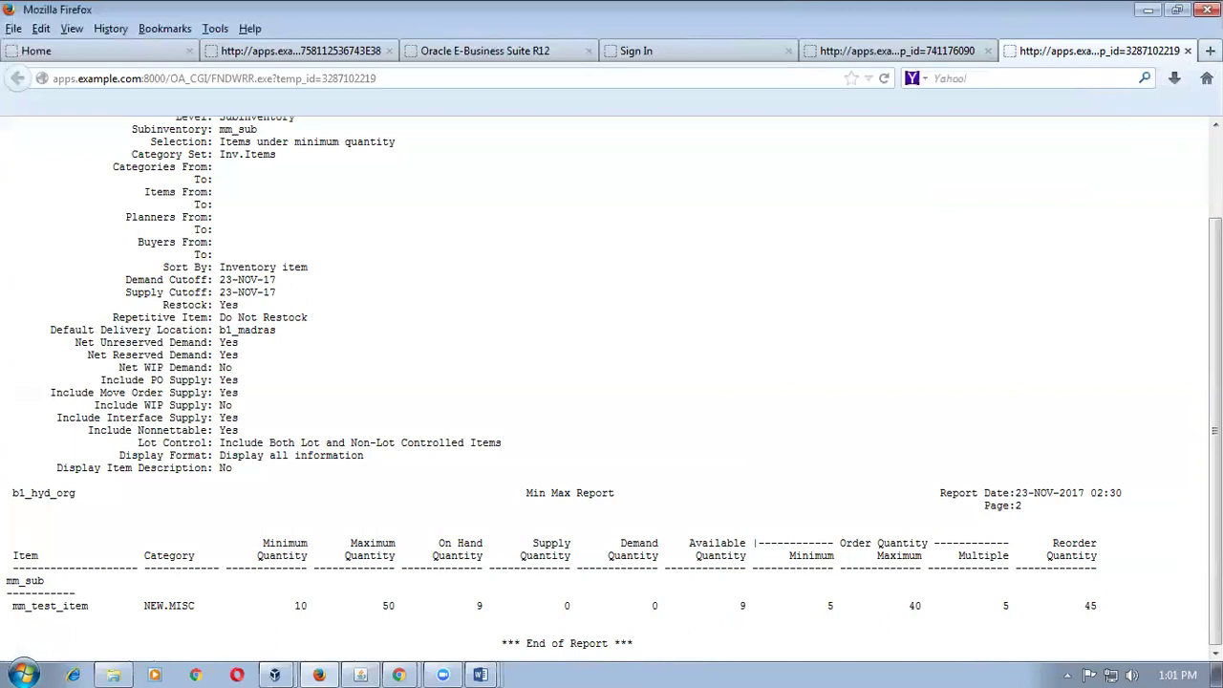
# - Close both report outputs in Firefox, and back in Oracle Applications close the Requests, Item Subinventories and Subinventories Summary windows
pyautogui.click(1189, 51)
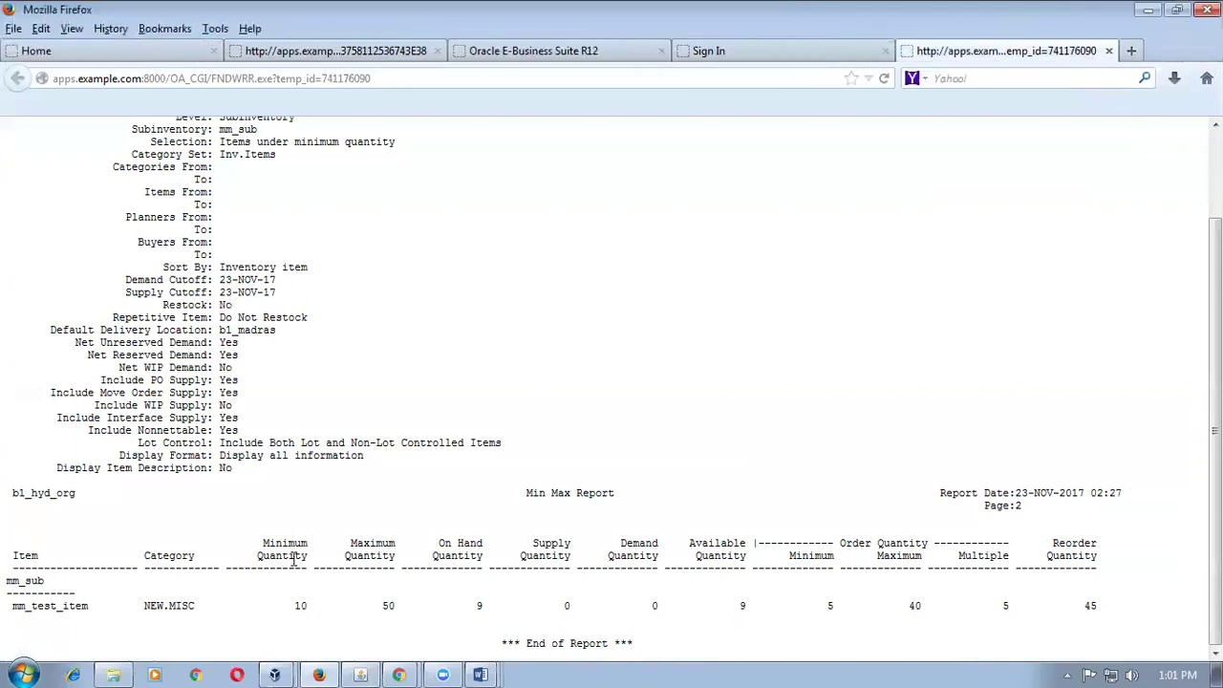
pyautogui.click(1109, 51)
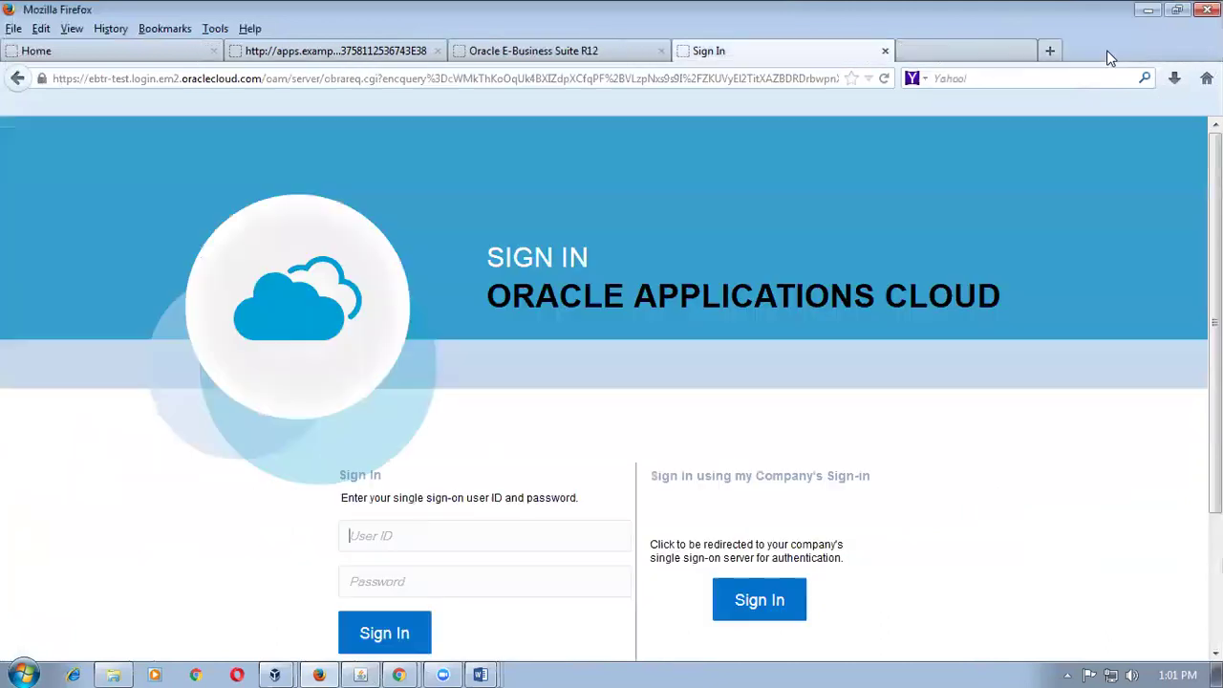
pyautogui.click(359, 669)
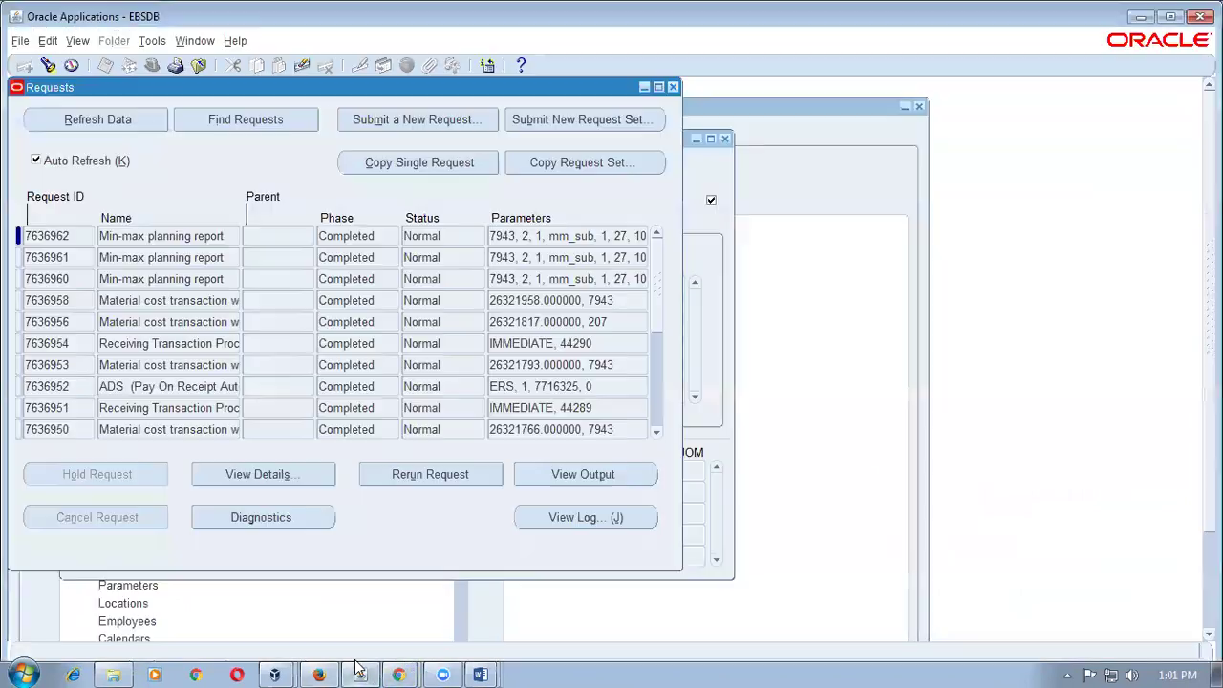
pyautogui.click(673, 87)
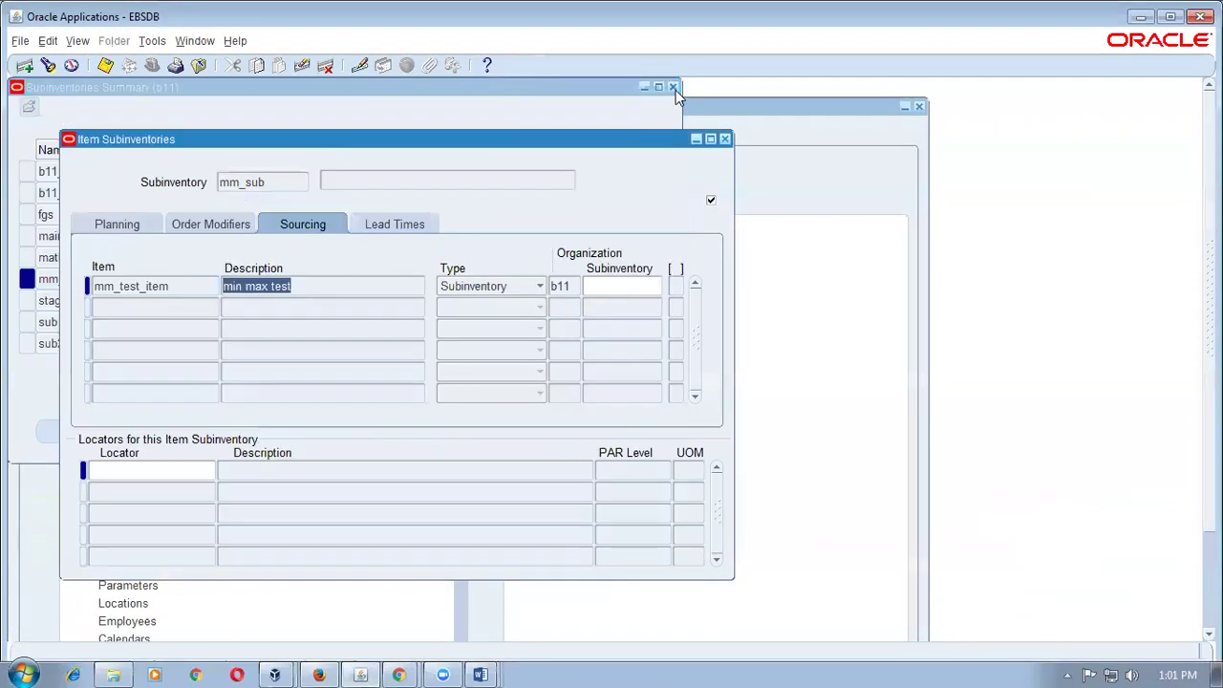
pyautogui.click(725, 138)
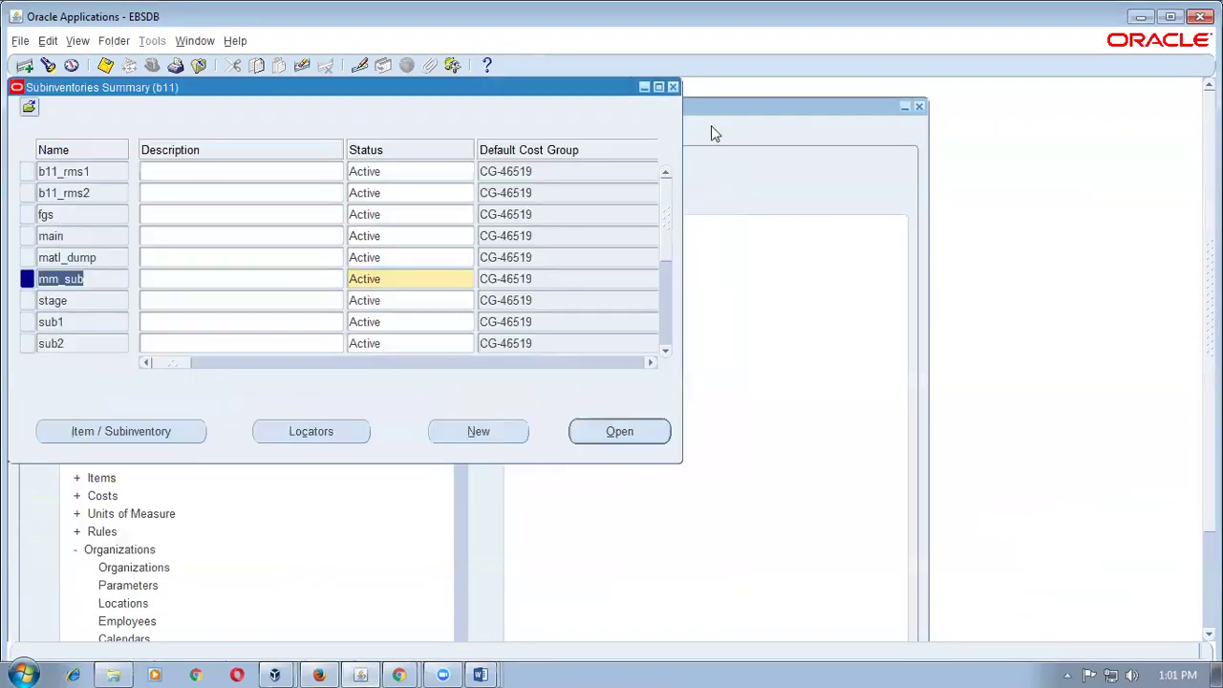
pyautogui.click(673, 87)
# - Open the Move Orders form from the collapsed navigator and query the move orders whose destination subinventory matches mm%
pyautogui.click(41, 367)
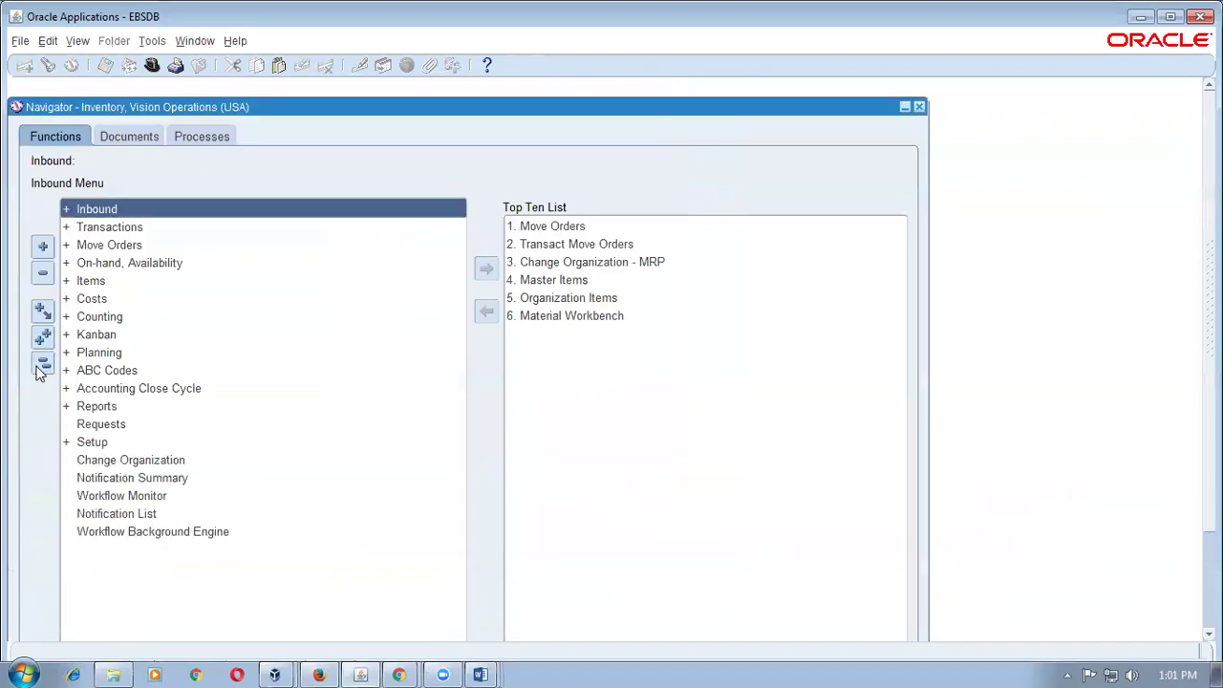
pyautogui.doubleClick(124, 245)
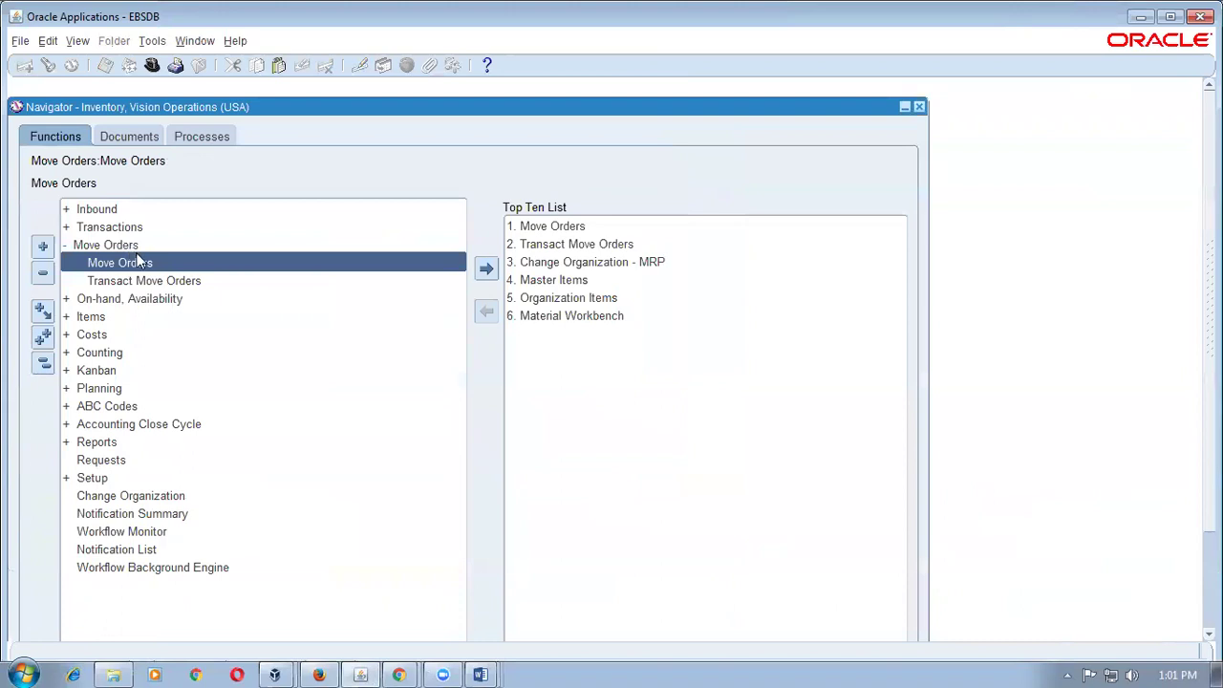
pyautogui.doubleClick(139, 264)
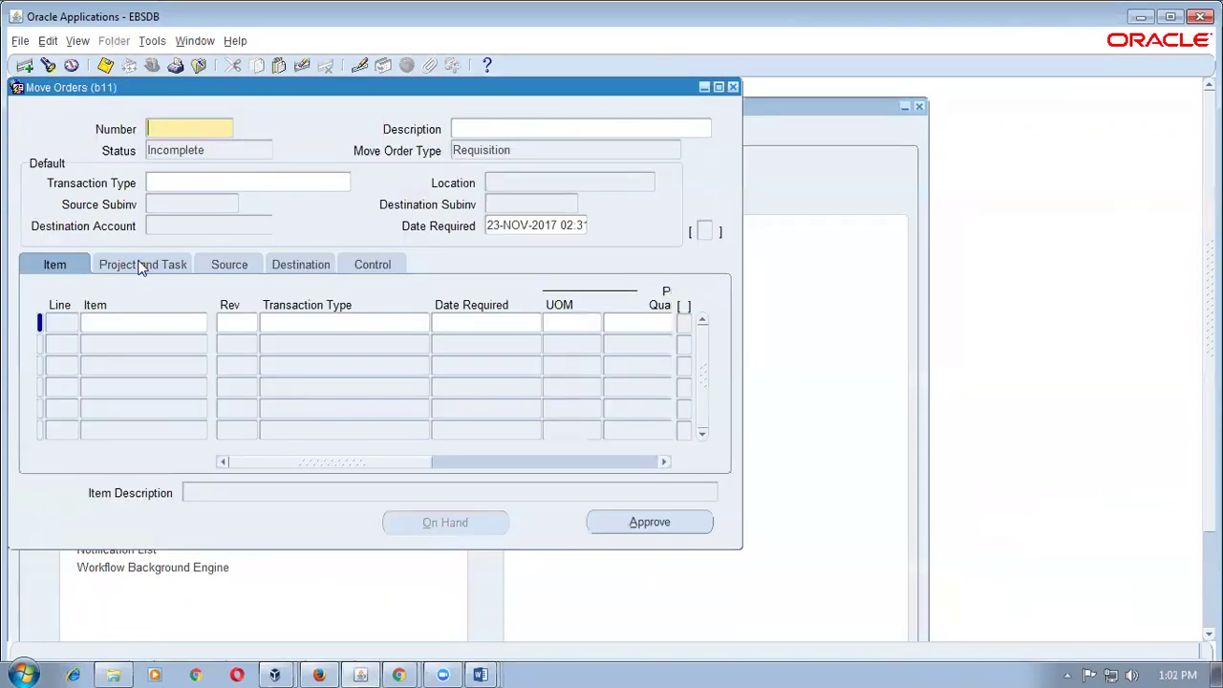
pyautogui.press('F11')
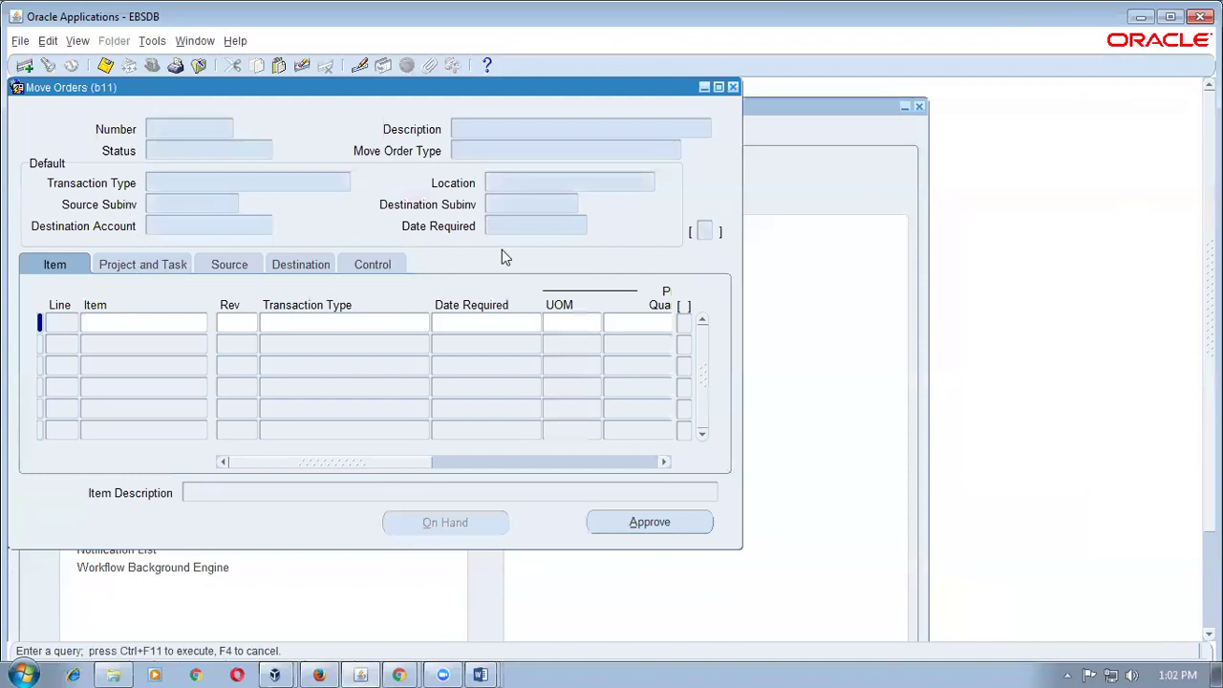
pyautogui.click(521, 207)
pyautogui.write('mm%')
pyautogui.hotkey('ctrl', 'F11')
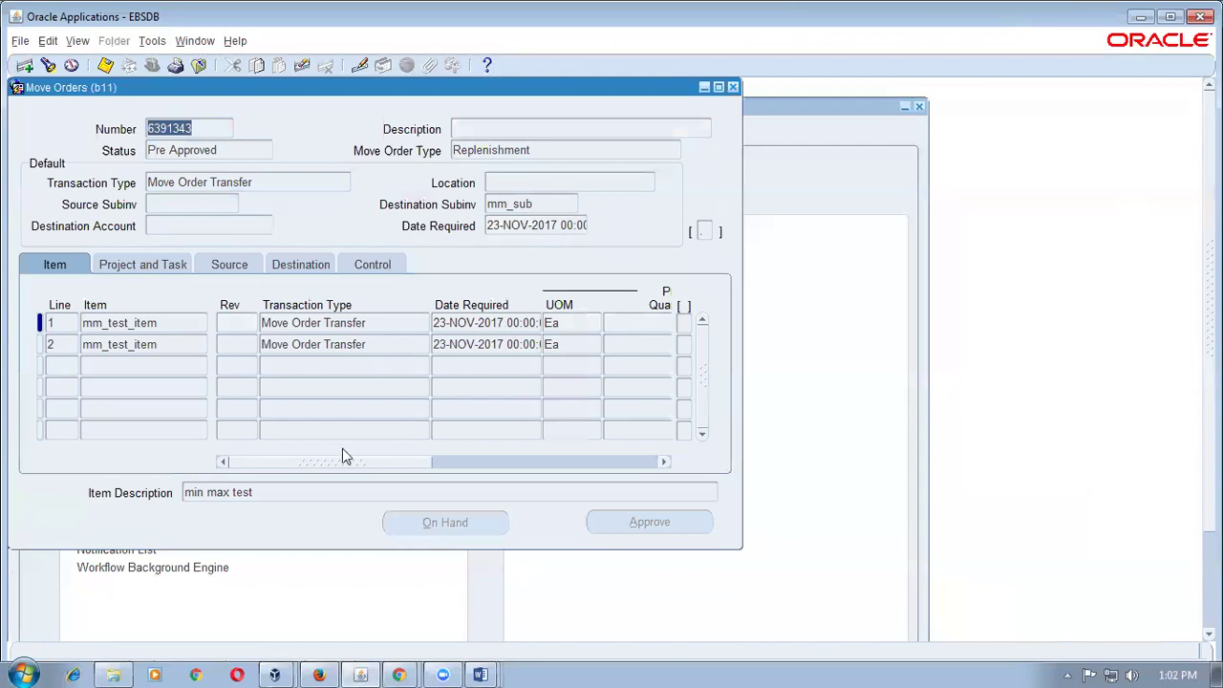
# - Examine the primary quantities and required dates on both mm_test_item lines of the move order
pyautogui.moveTo(322, 464); pyautogui.dragTo(373, 467)
pyautogui.click(566, 325)
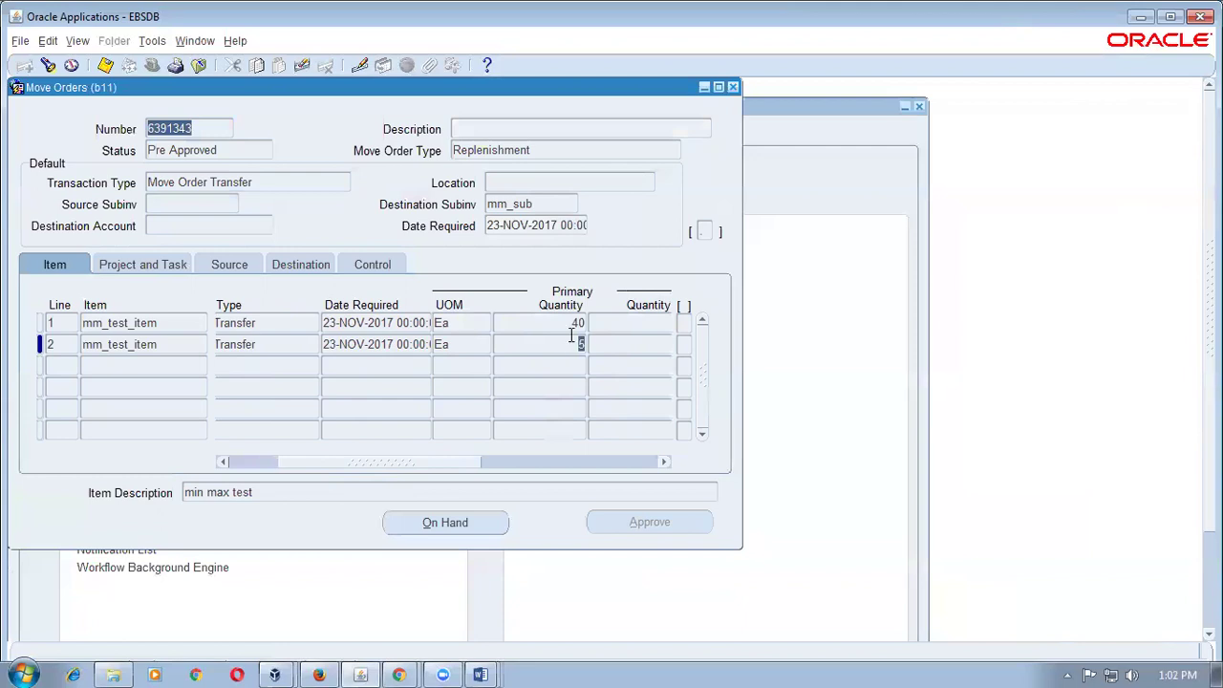
pyautogui.click(578, 342)
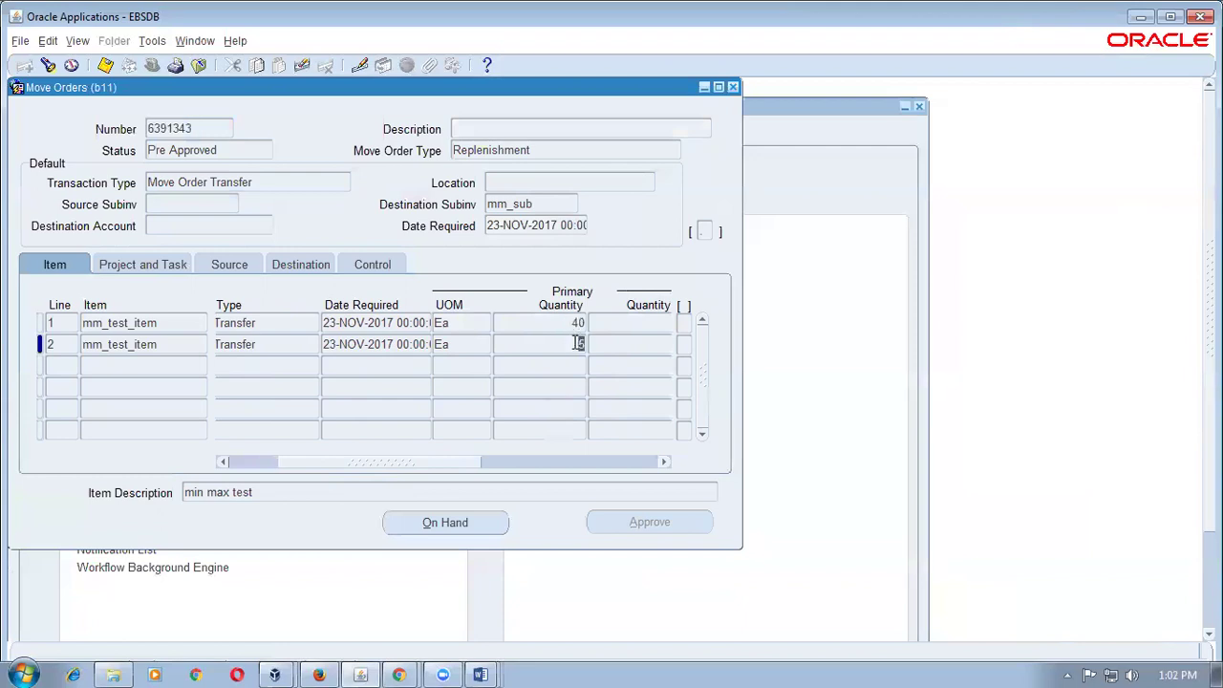
pyautogui.click(359, 322)
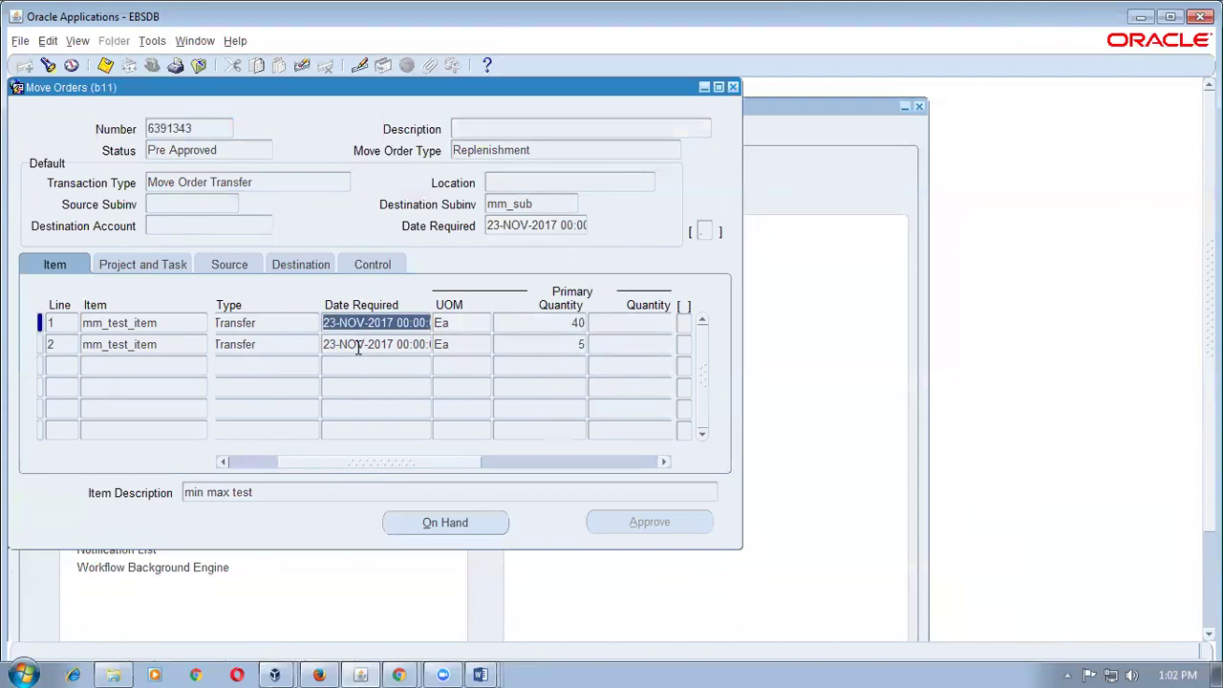
pyautogui.click(359, 345)
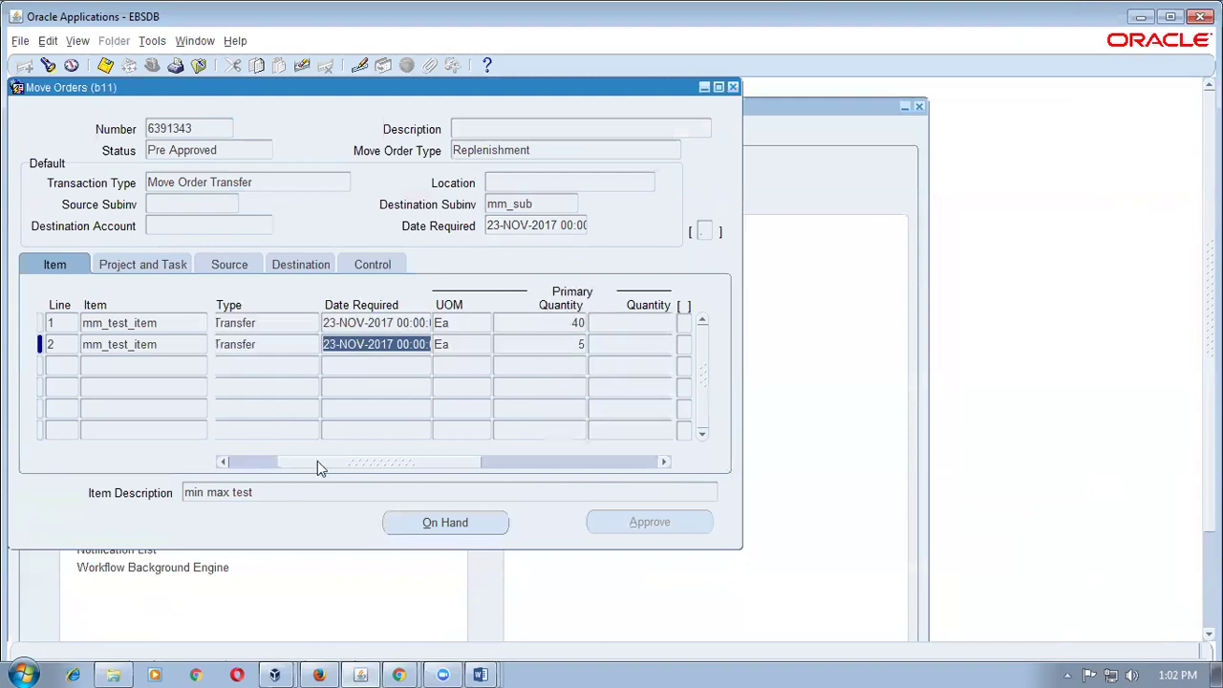
pyautogui.moveTo(320, 467); pyautogui.dragTo(250, 469)
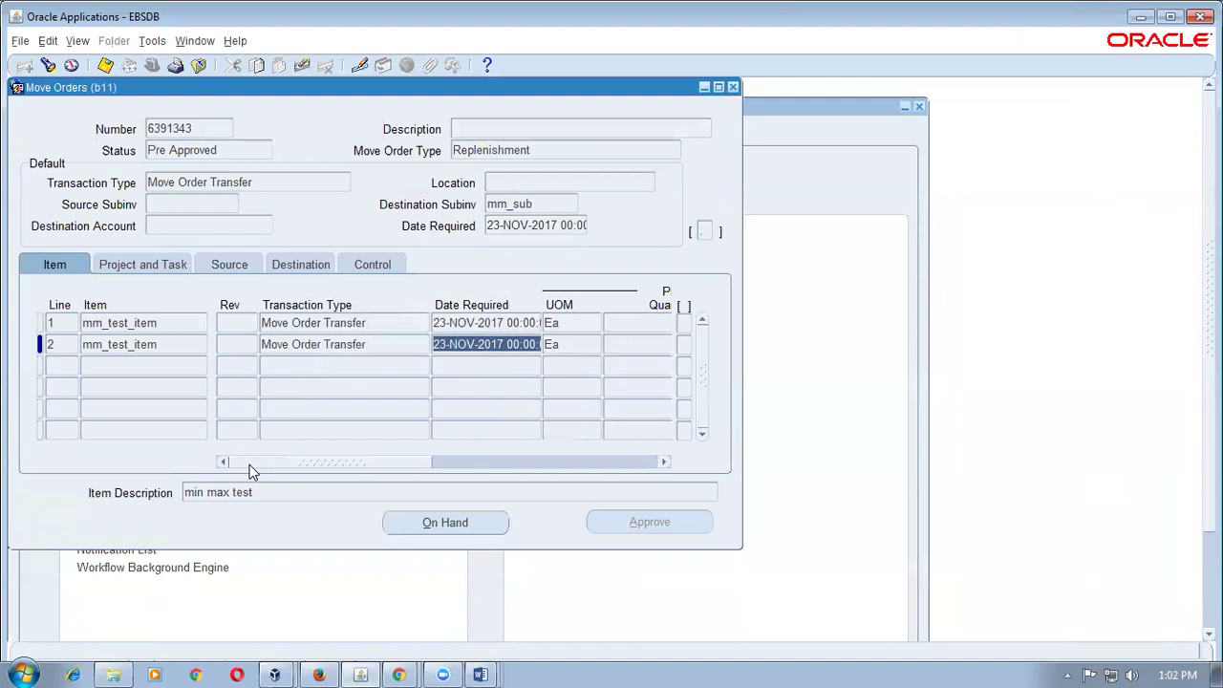
# - Examine the move order's status, type and number in the header, and close the Move Orders form
pyautogui.click(239, 149)
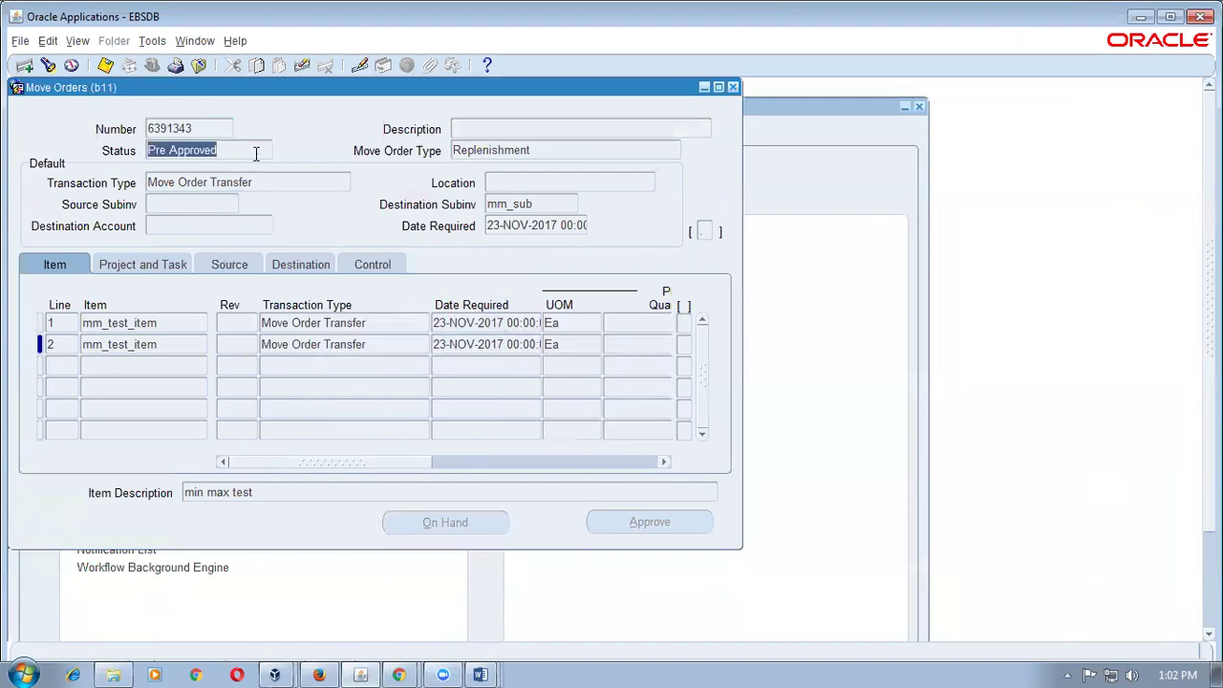
pyautogui.click(564, 154)
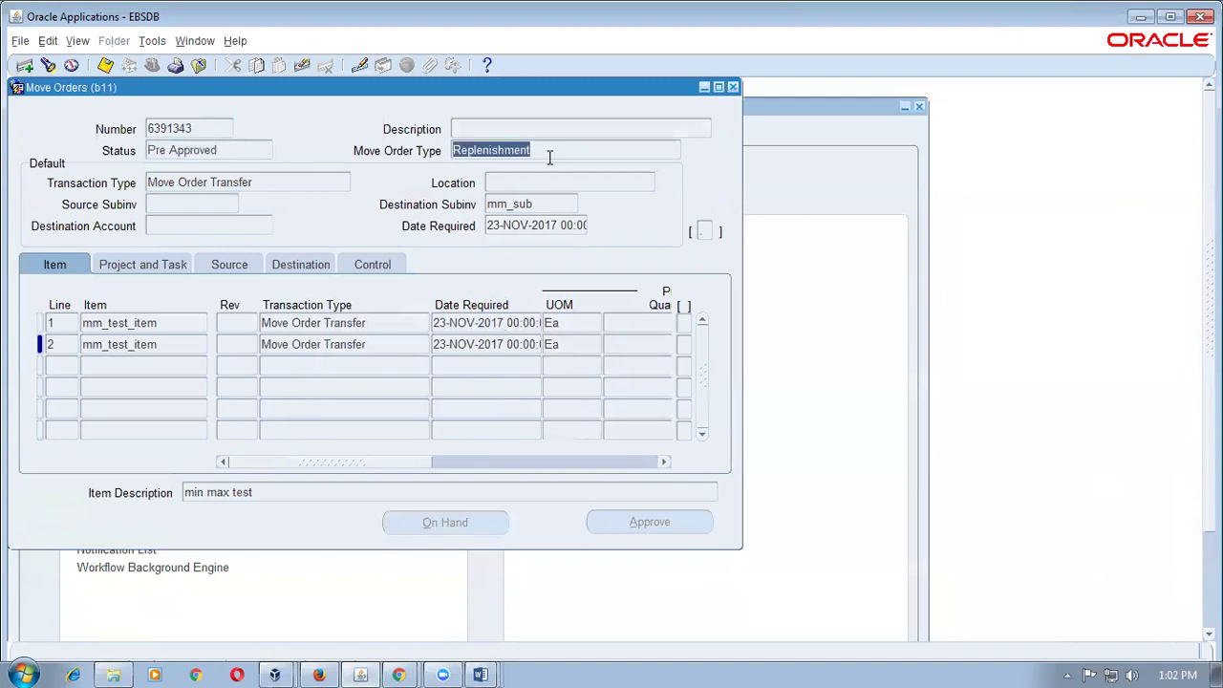
pyautogui.click(238, 150)
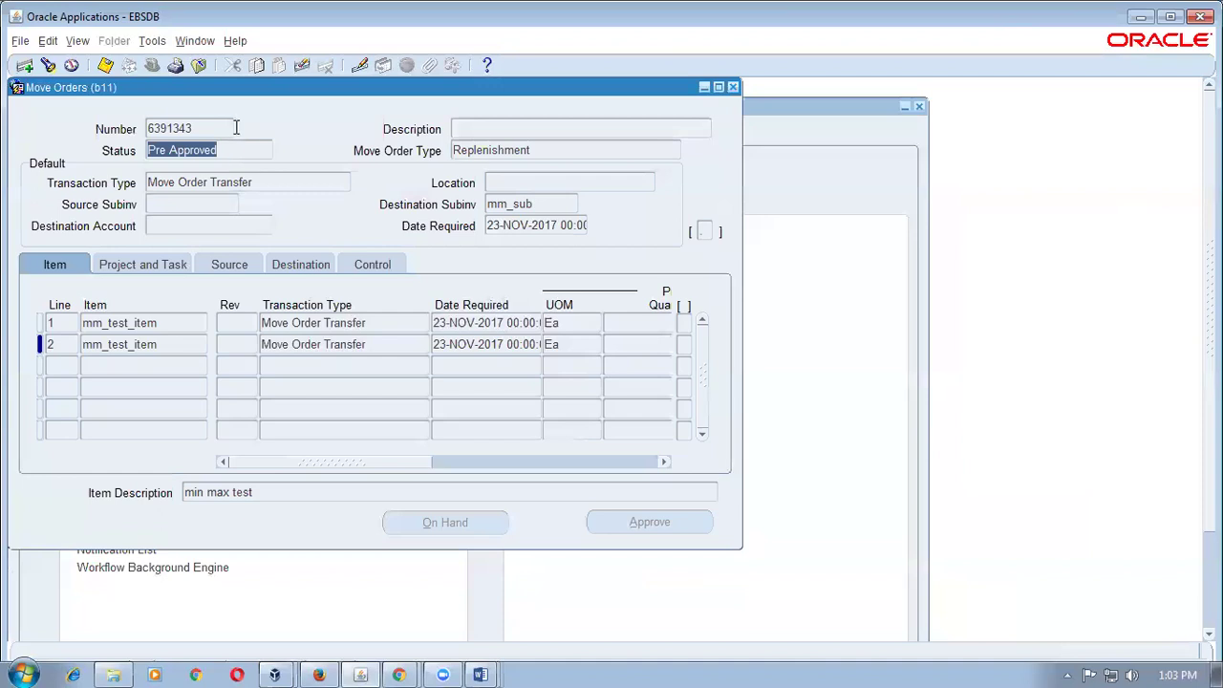
pyautogui.click(231, 127)
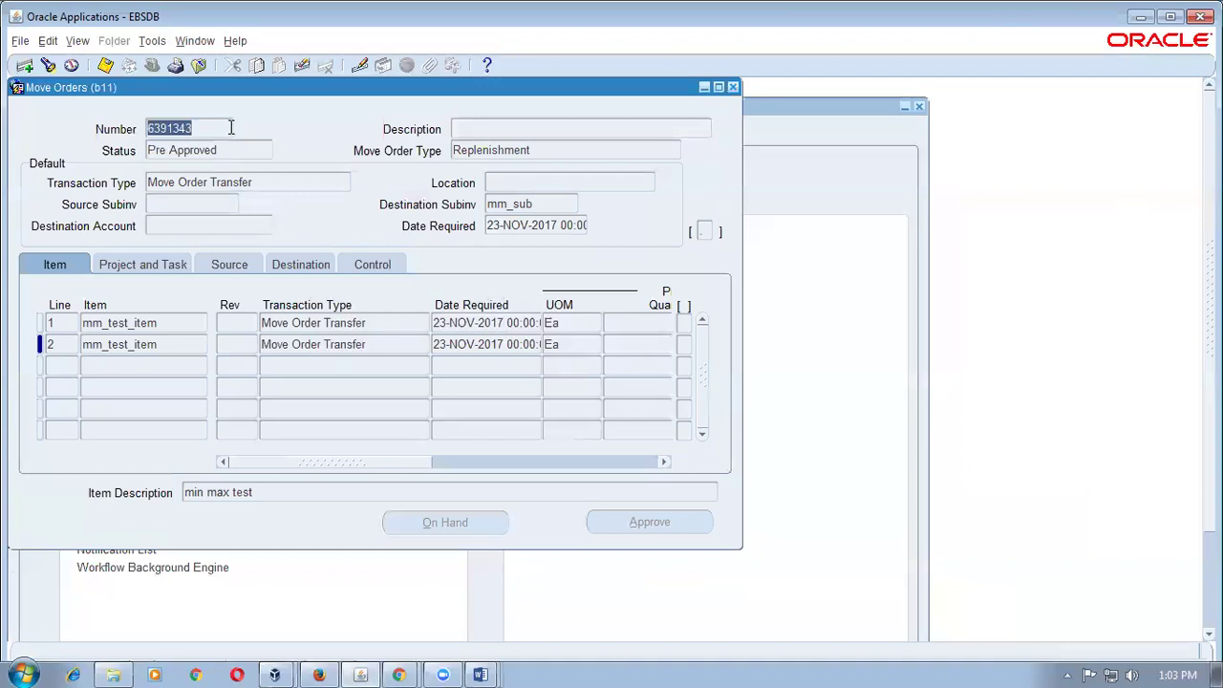
pyautogui.press('F4')
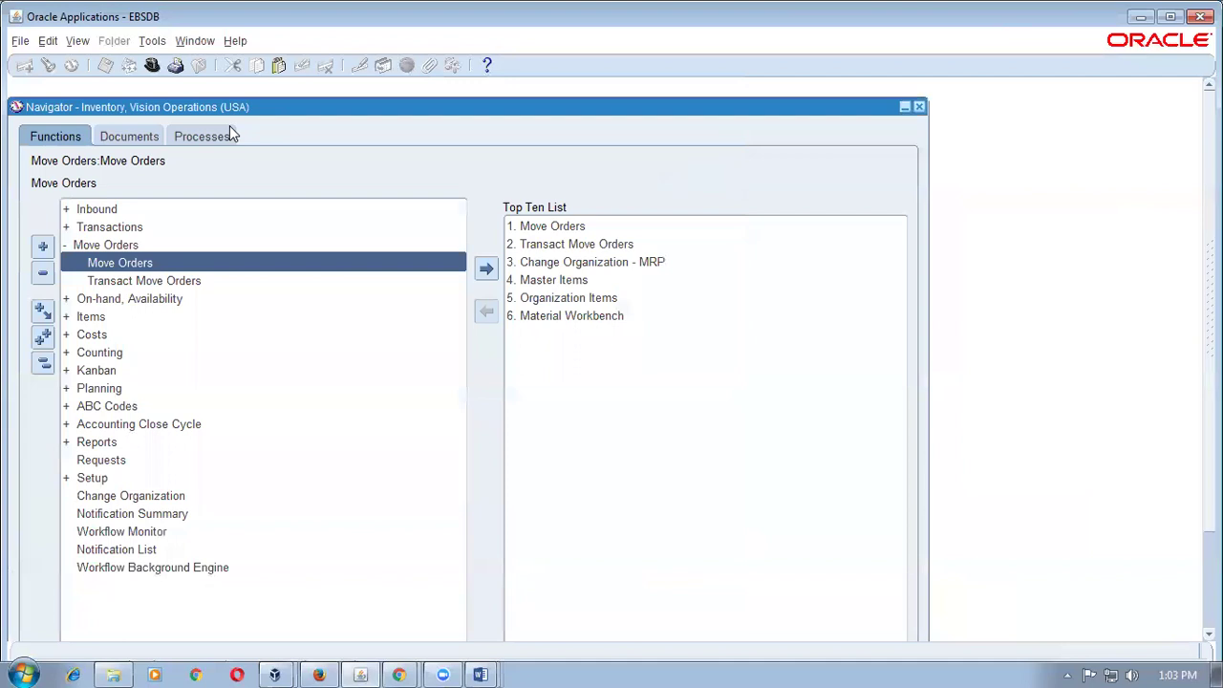
# - Open the requests search and start a new request for the Min-max planning report, picking the non-XML version
pyautogui.hotkey('alt', 'v')
pyautogui.press('r')
pyautogui.hotkey('alt', 'n')
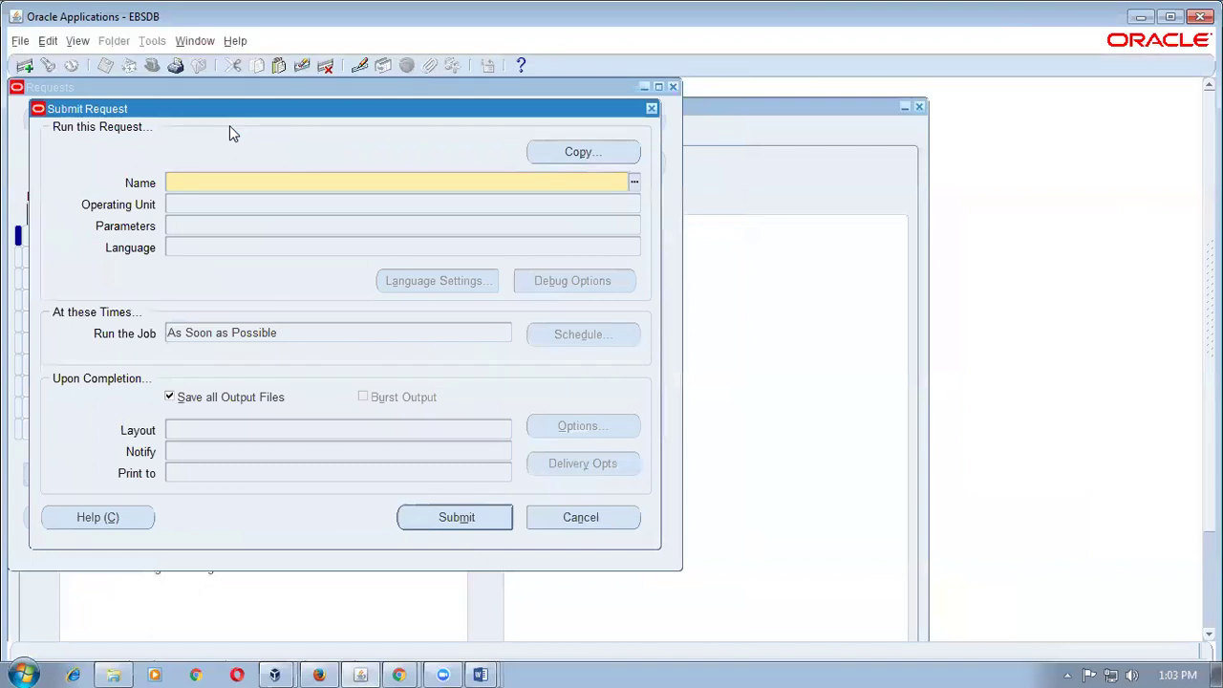
pyautogui.write('min')
pyautogui.press('Tab')
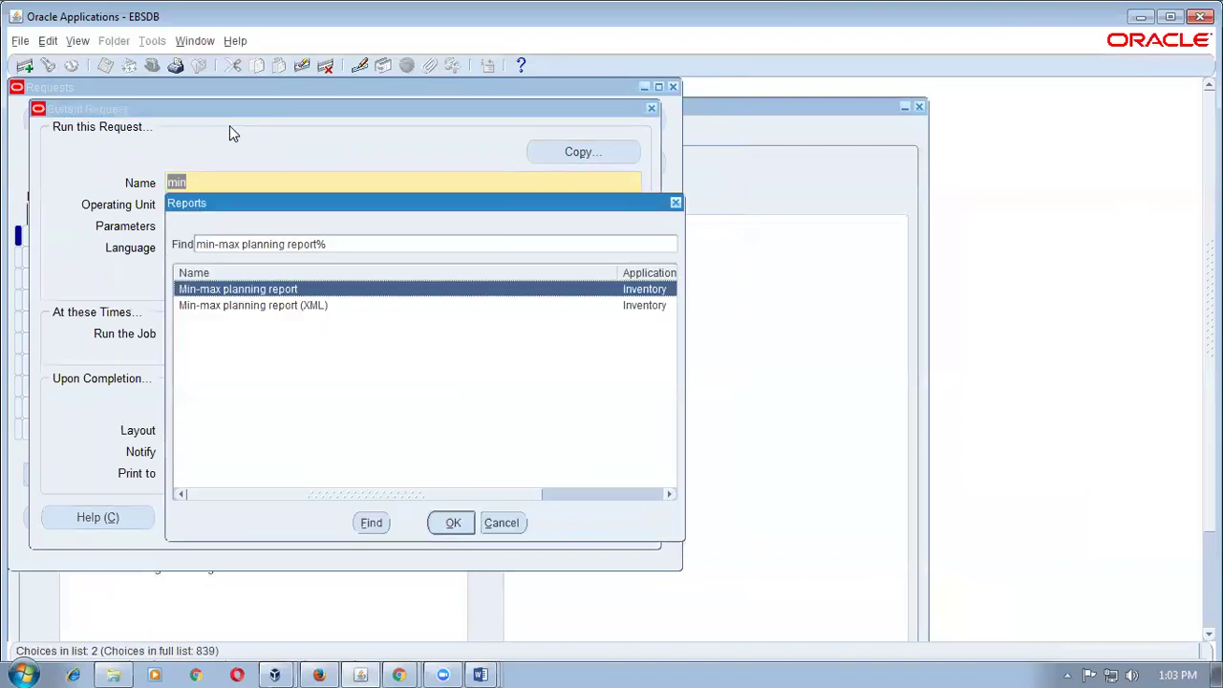
pyautogui.press('Return')
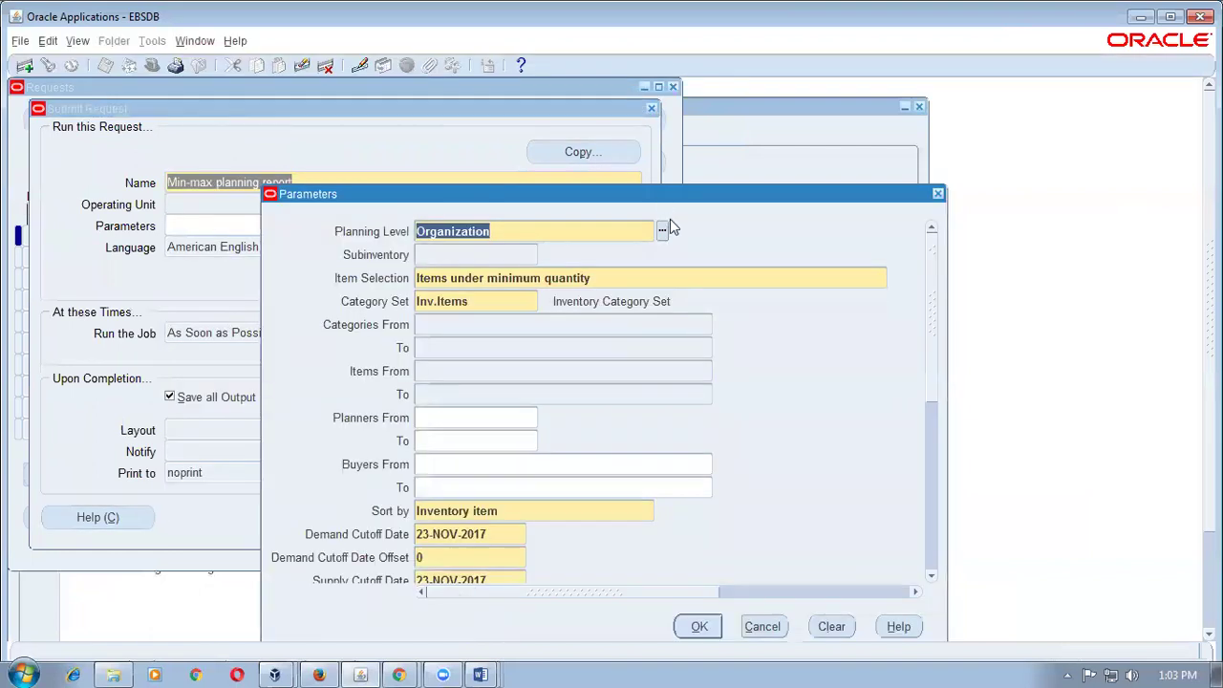
# - Set the report's Planning Level to Subinventory and its Subinventory to mm_sub
pyautogui.click(662, 231)
pyautogui.click(309, 432)
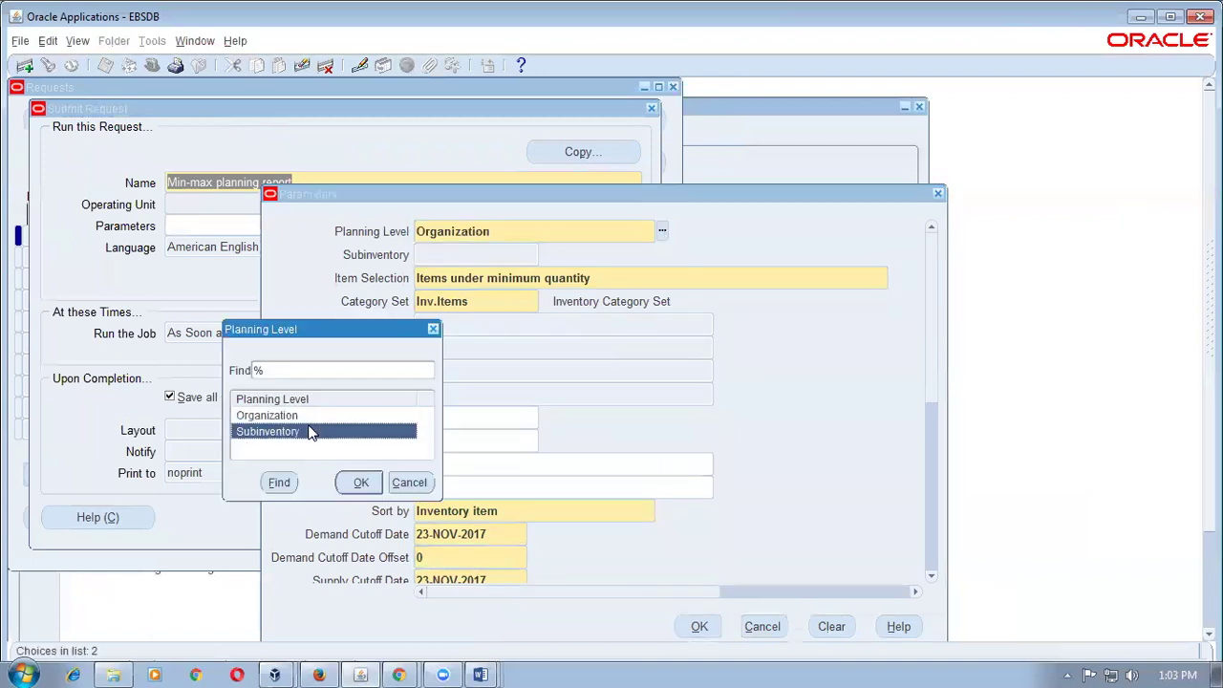
pyautogui.click(350, 482)
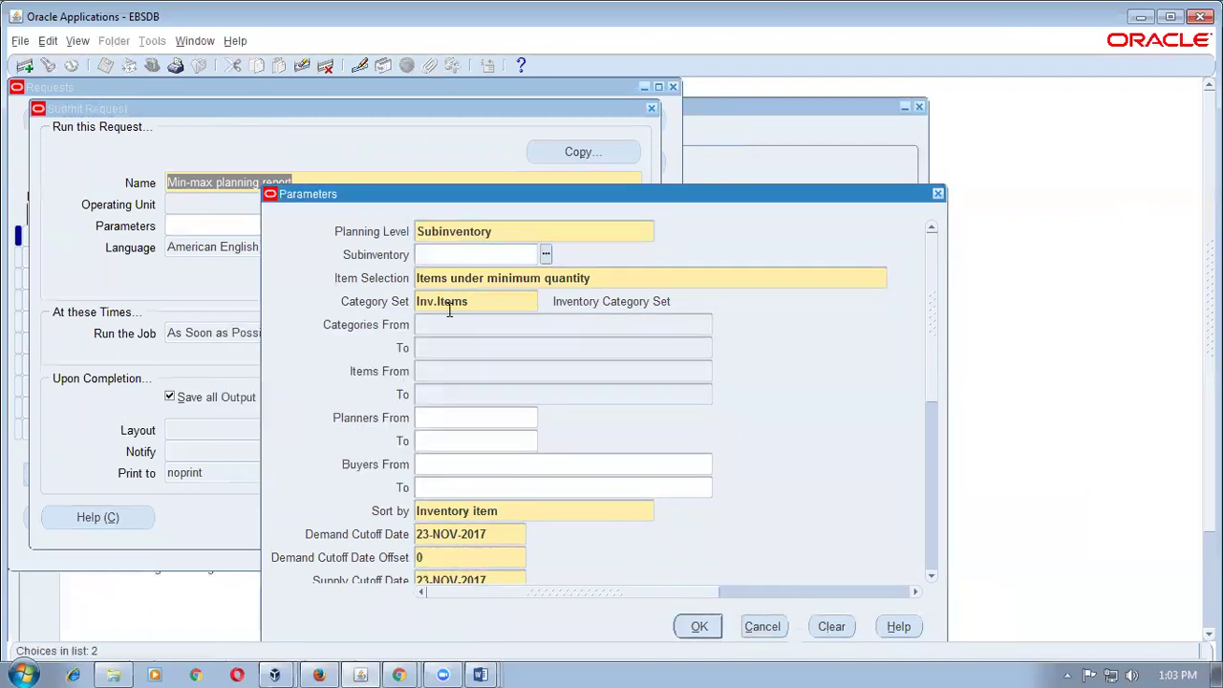
pyautogui.write('mm_sub')
pyautogui.press('Tab')
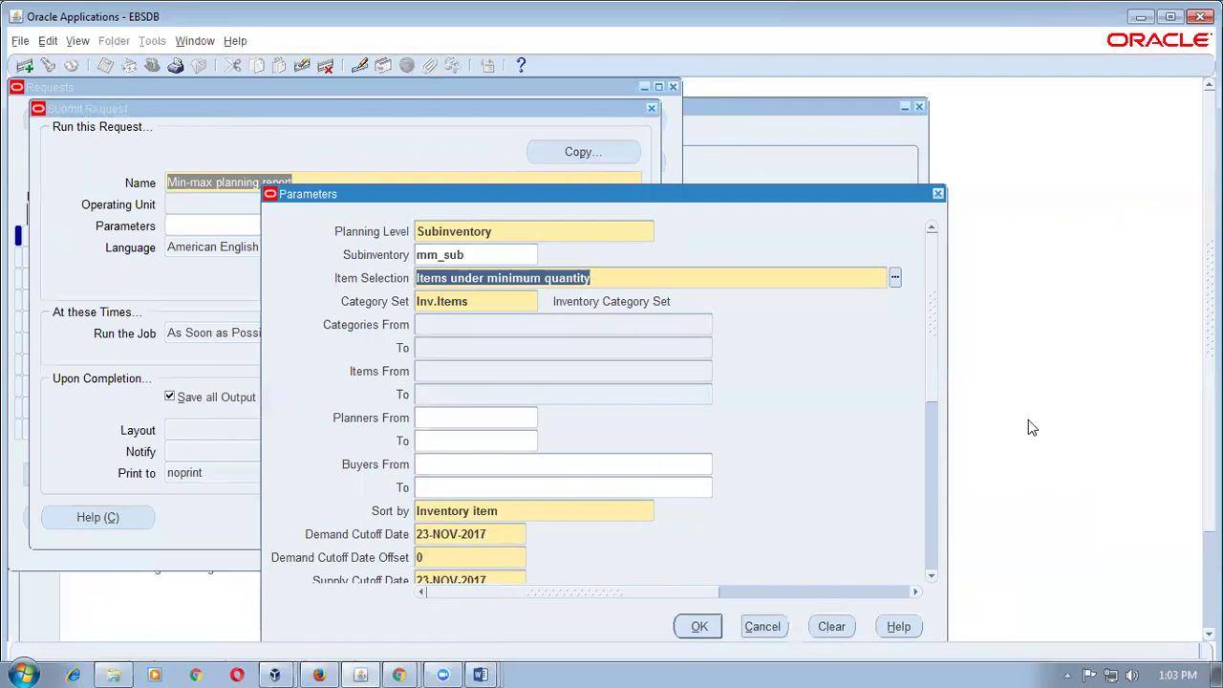
# - Submit the Min-max planning report with Restock left at No, decline another request, and list all own requests
pyautogui.moveTo(928, 386); pyautogui.dragTo(938, 456)
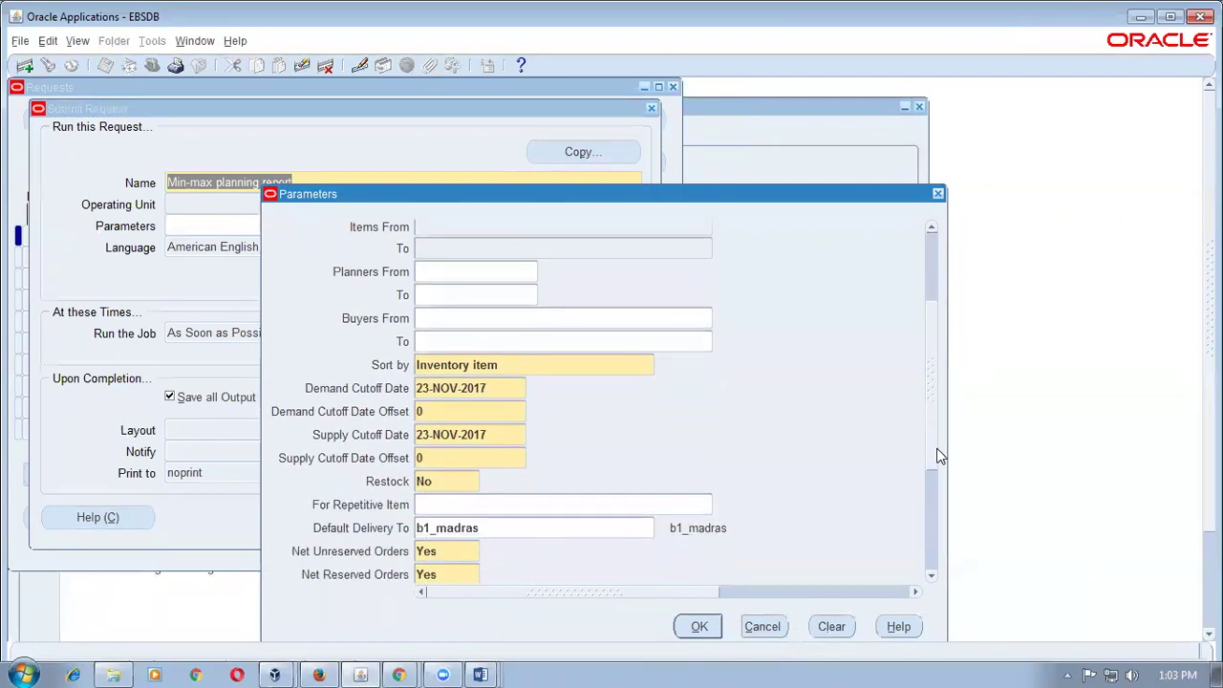
pyautogui.click(455, 484)
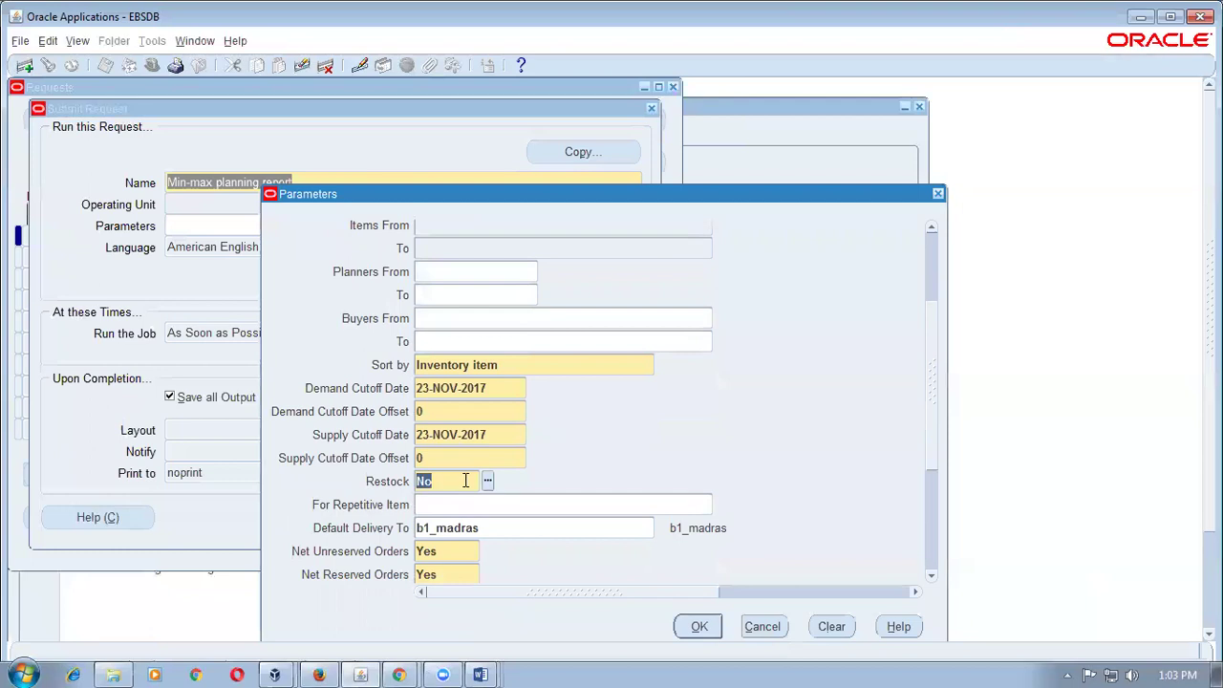
pyautogui.click(712, 628)
pyautogui.click(465, 513)
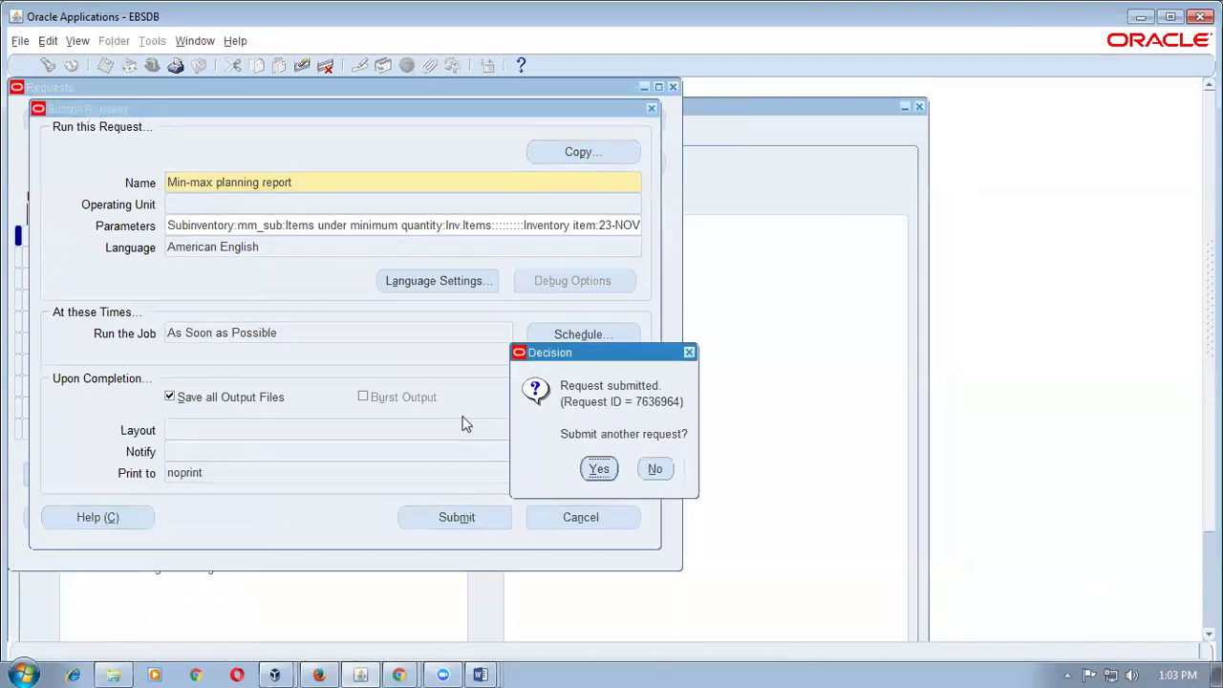
pyautogui.click(656, 472)
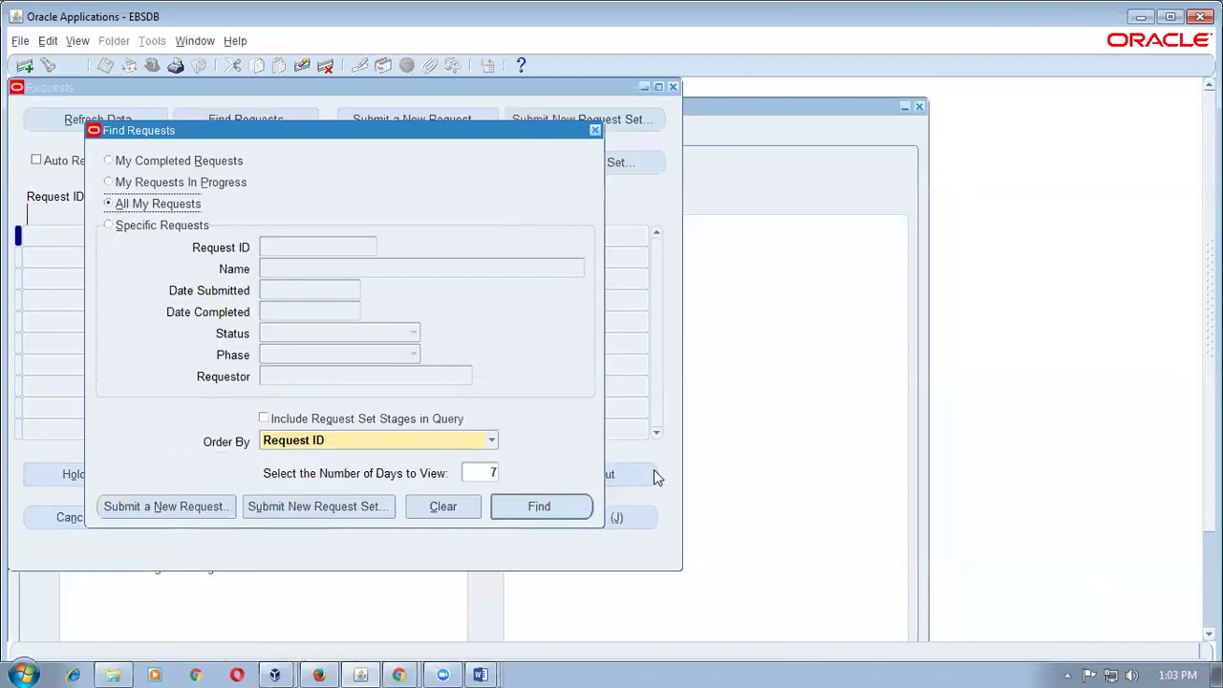
pyautogui.click(558, 507)
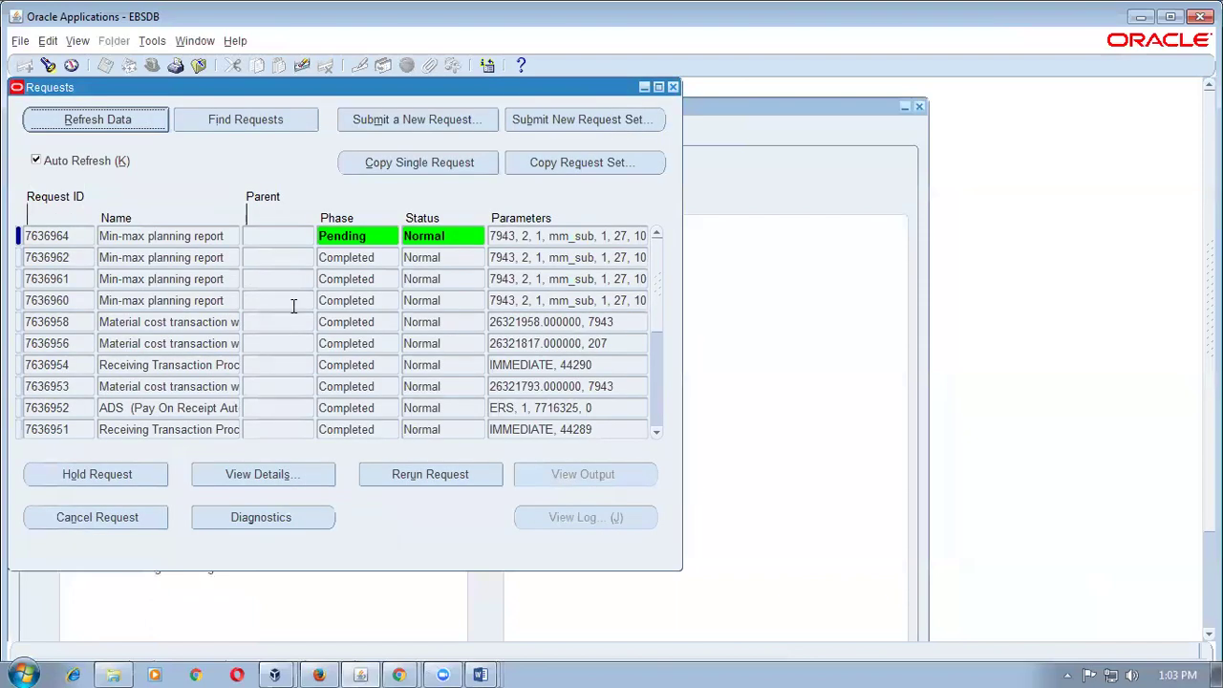
# - Refresh the requests list until the newest Min-max planning report completes
pyautogui.click(97, 119)
pyautogui.click(98, 120)
pyautogui.click(113, 123)
pyautogui.click(113, 125)
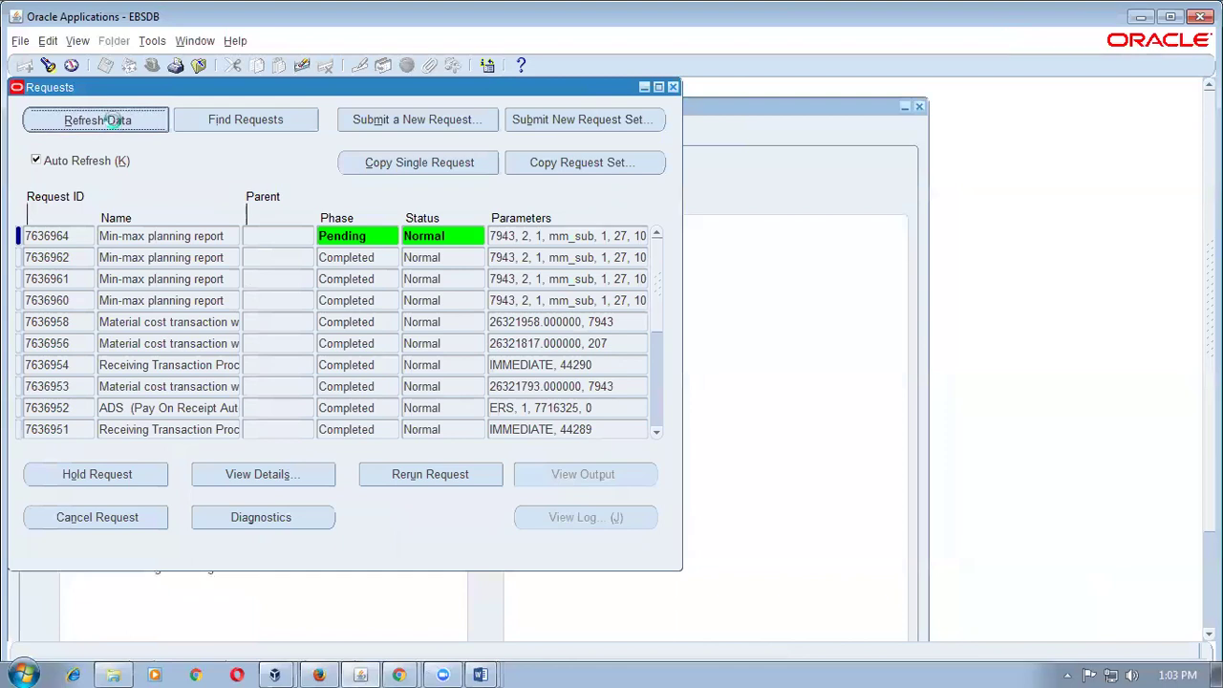
pyautogui.click(113, 126)
pyautogui.click(113, 125)
pyautogui.click(113, 125)
pyautogui.click(113, 126)
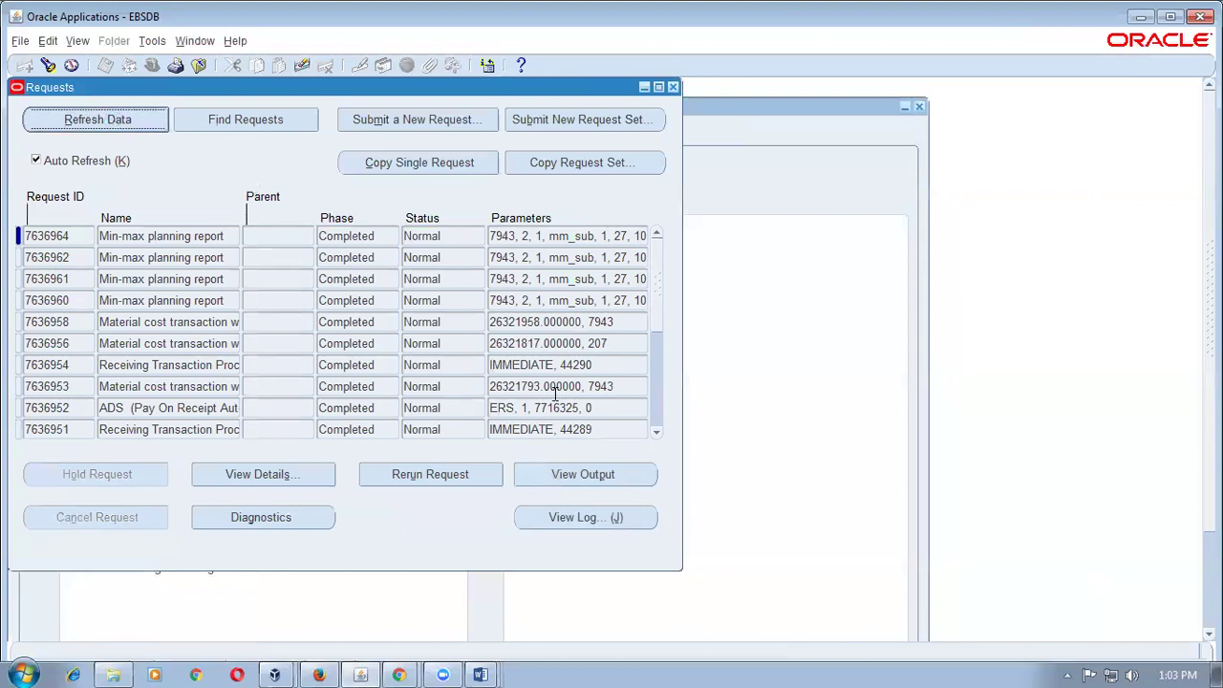
# - View the output of the newly completed Min-max planning report and examine its item section down to the end of the report
pyautogui.click(574, 474)
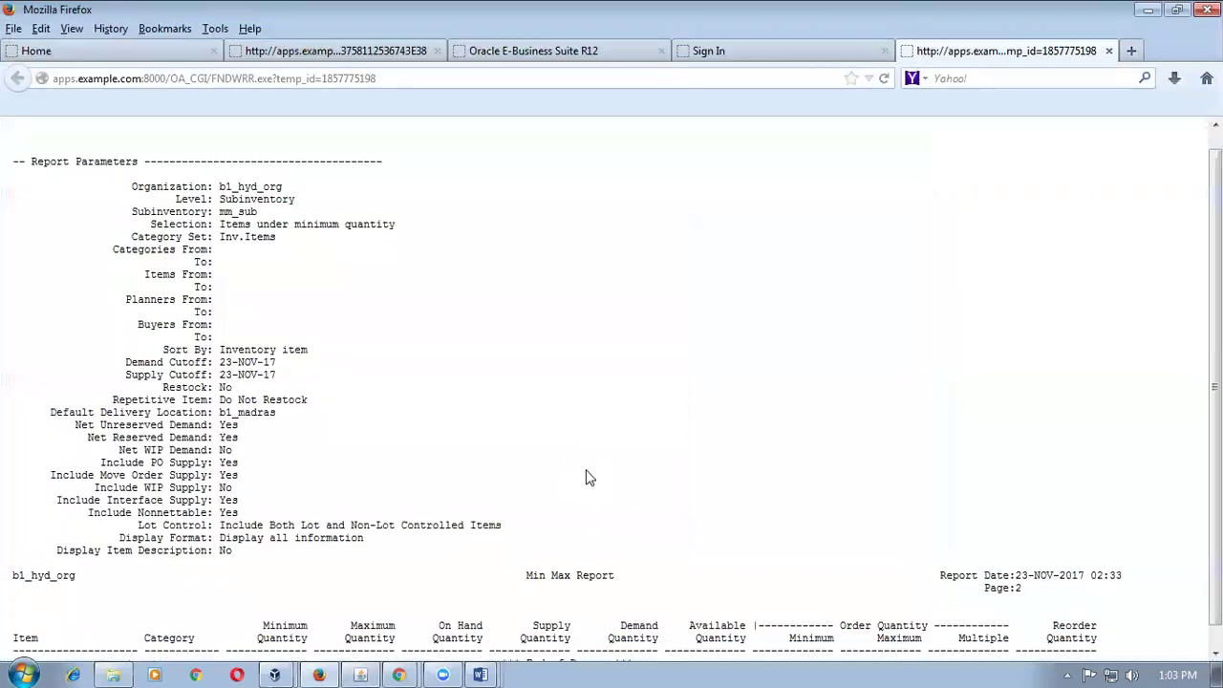
pyautogui.scroll(-1, 583, 476)
pyautogui.moveTo(500, 644); pyautogui.dragTo(633, 647)
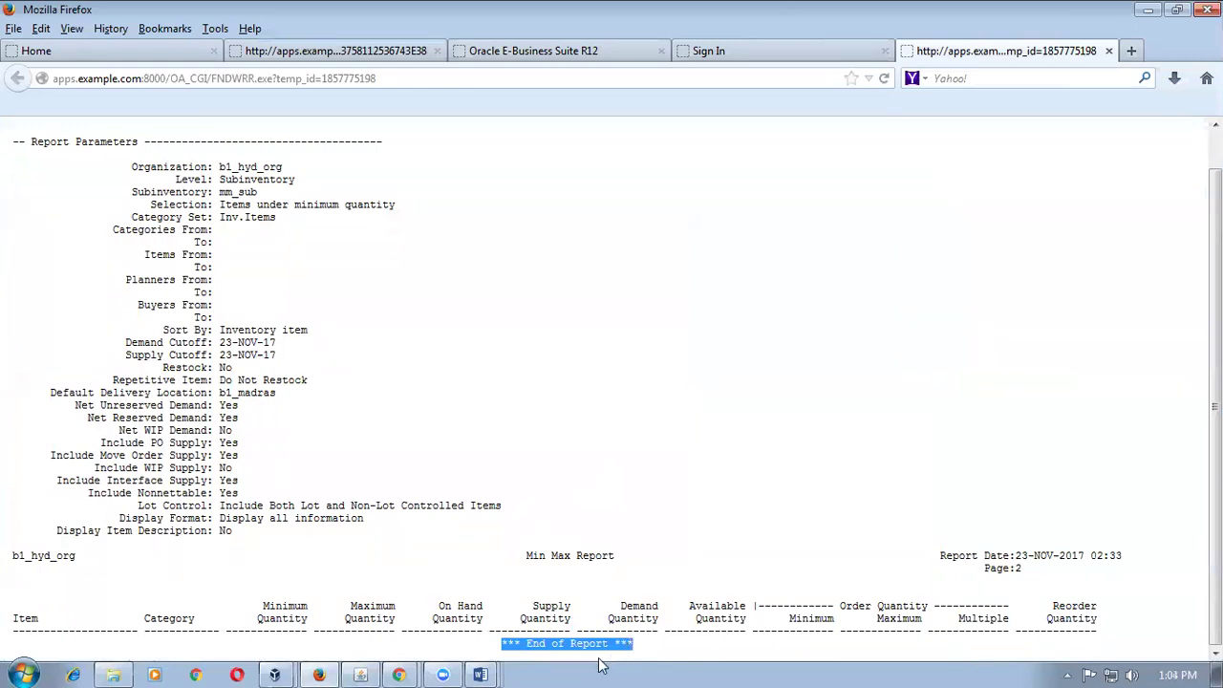
# - Switch to the Min_Max_Method document in Word and examine the Min Max Required step and its Exit Replenishment Cycle branch
pyautogui.click(480, 675)
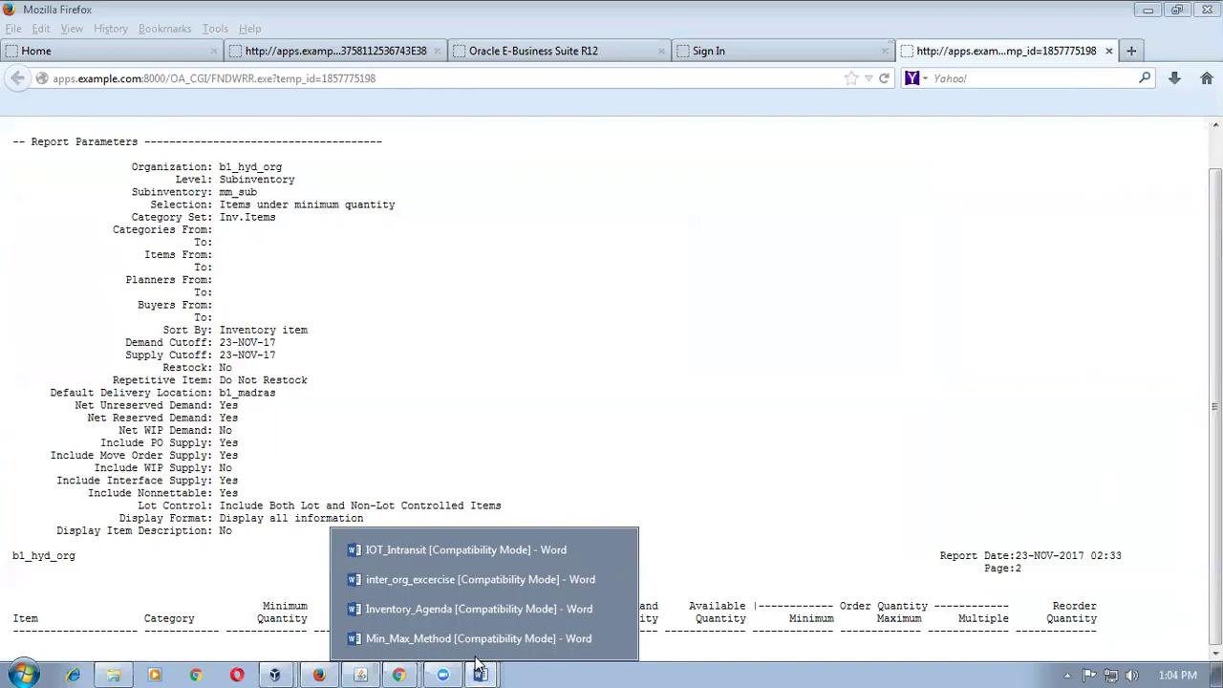
pyautogui.click(476, 641)
pyautogui.scroll(3, 478, 631)
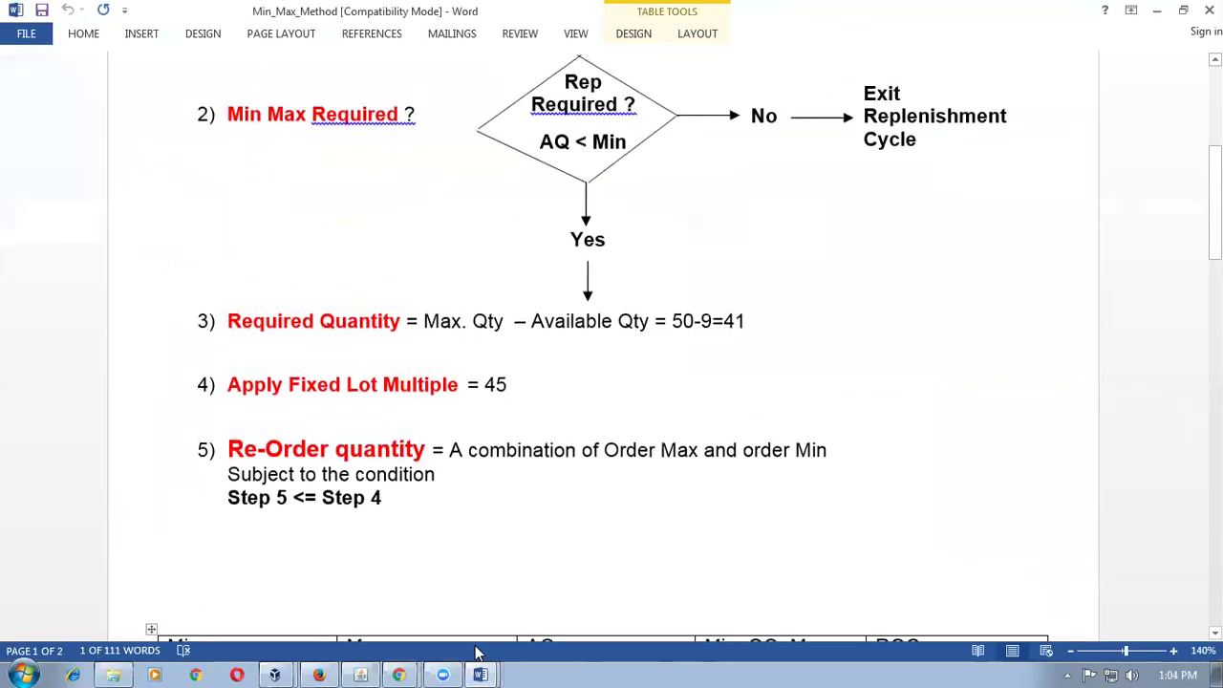
pyautogui.scroll(3, 478, 631)
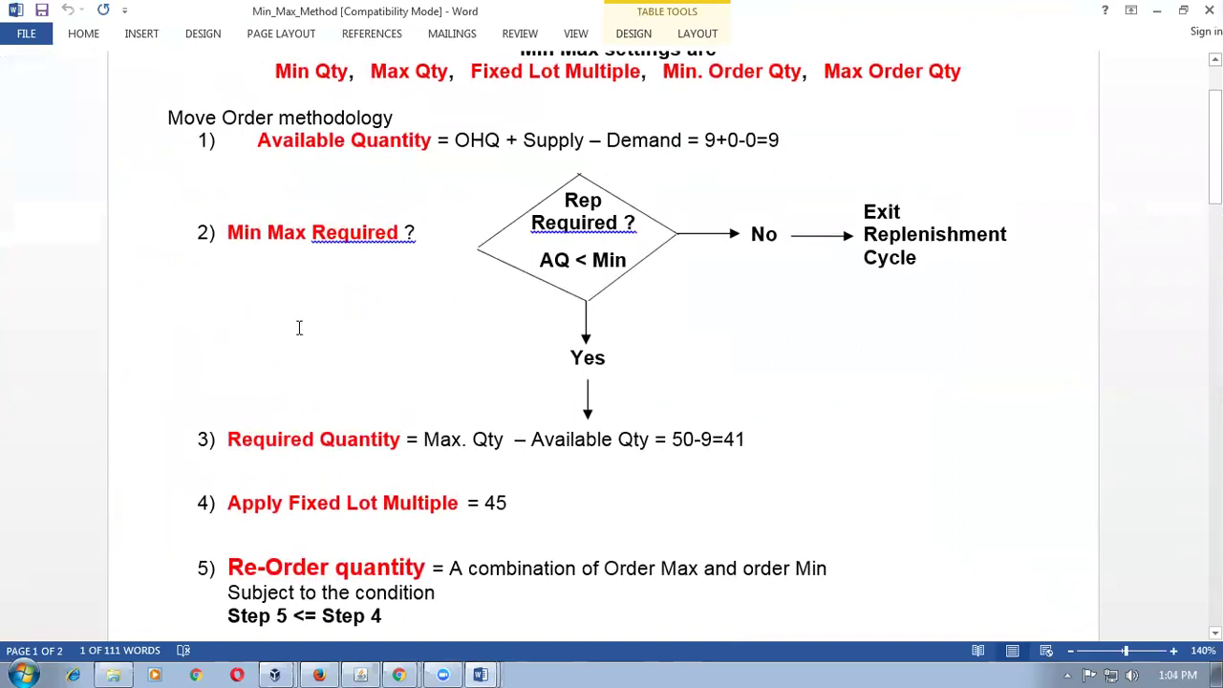
pyautogui.moveTo(269, 234); pyautogui.dragTo(402, 234)
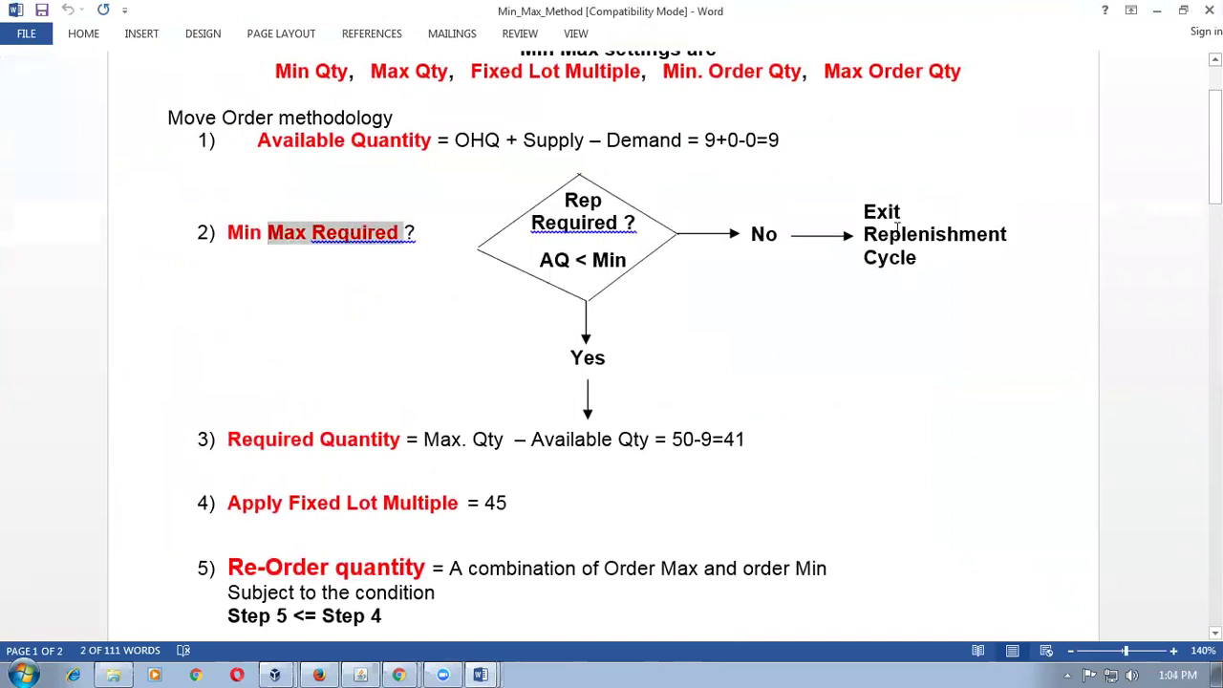
pyautogui.click(931, 239)
pyautogui.moveTo(889, 239); pyautogui.dragTo(976, 244)
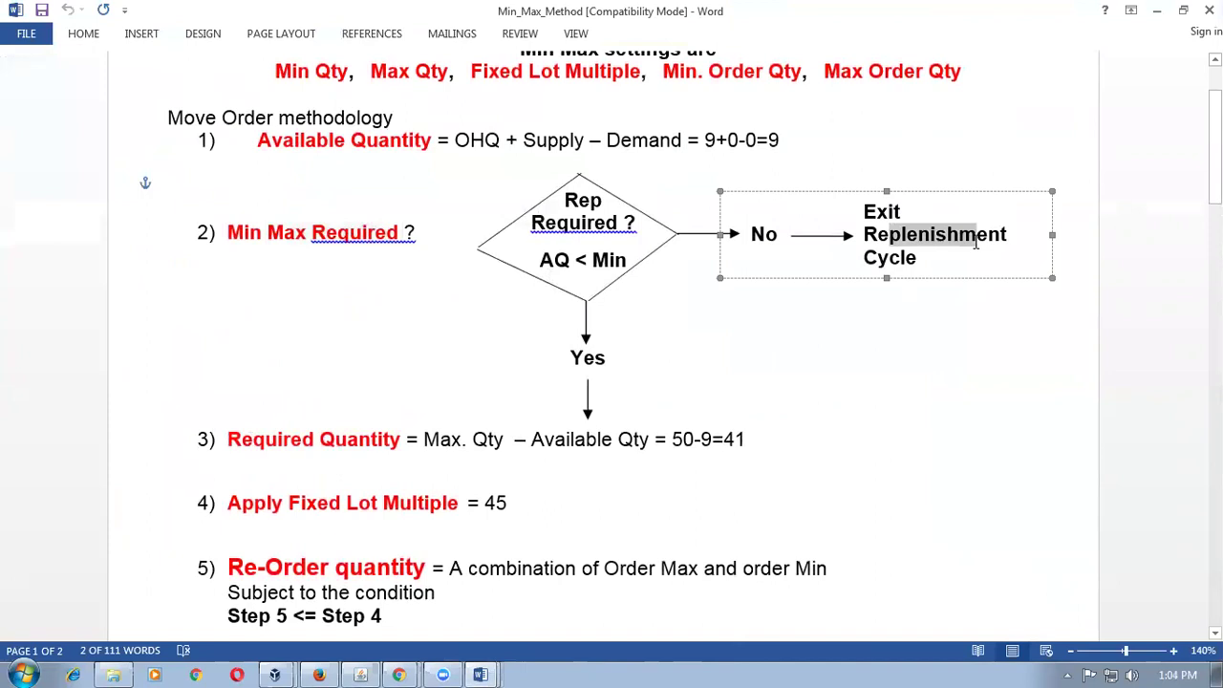
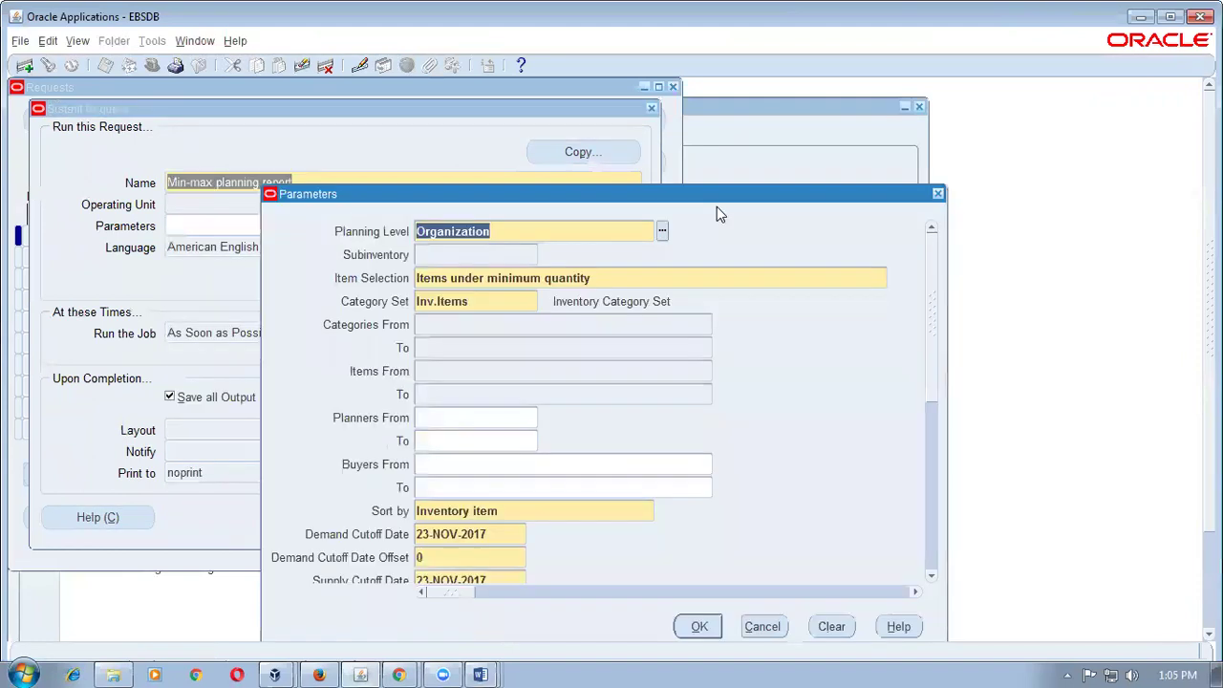
# - Set the report's Planning Level to Subinventory and its Subinventory to mm_sub, and bring the supply and demand parameters into view
pyautogui.click(662, 231)
pyautogui.click(256, 429)
pyautogui.click(361, 482)
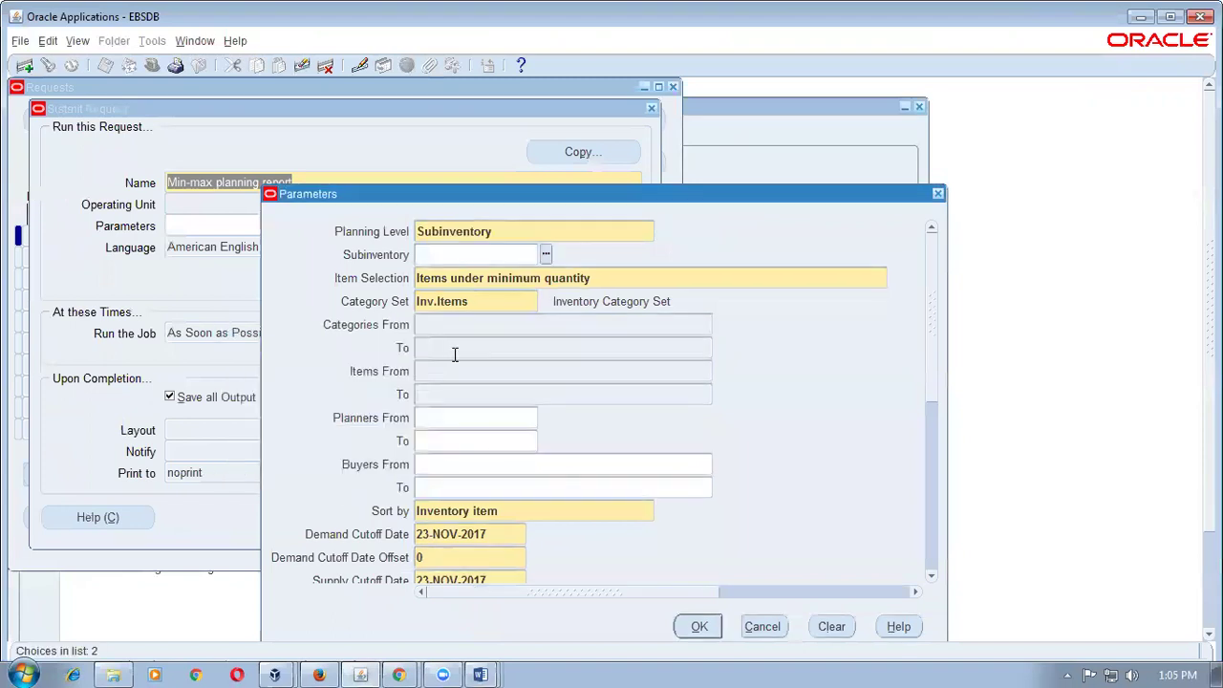
pyautogui.write('mm_sub')
pyautogui.press('Tab')
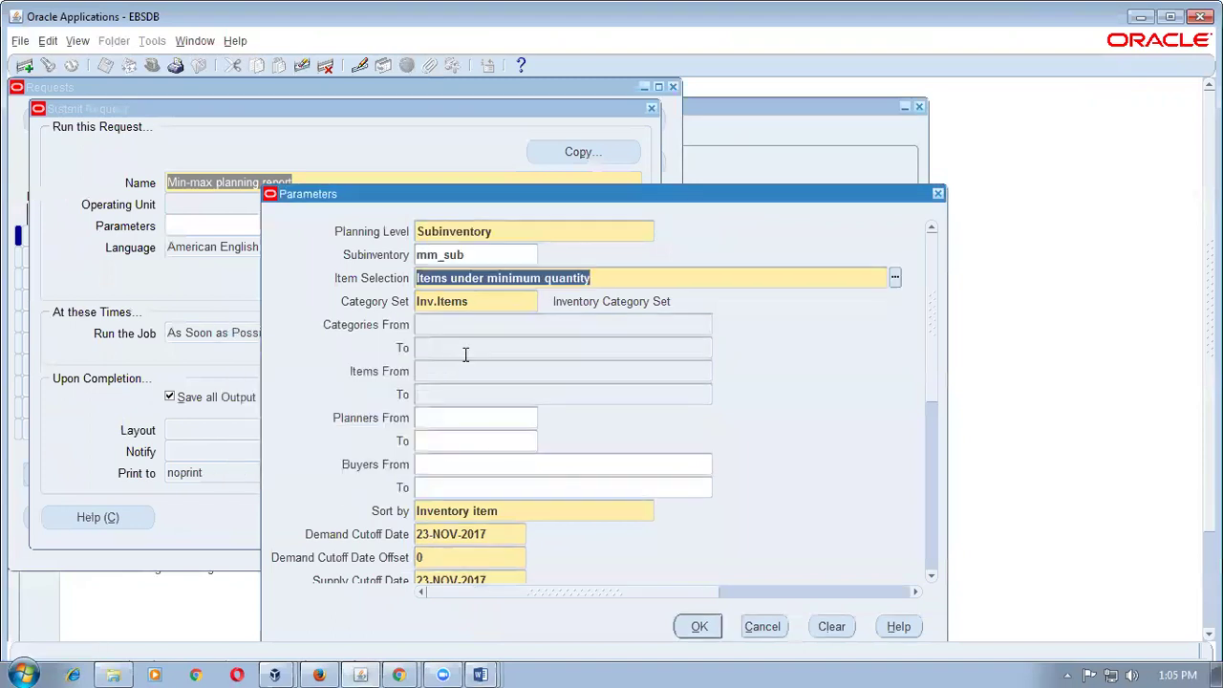
pyautogui.moveTo(933, 384); pyautogui.dragTo(937, 578)
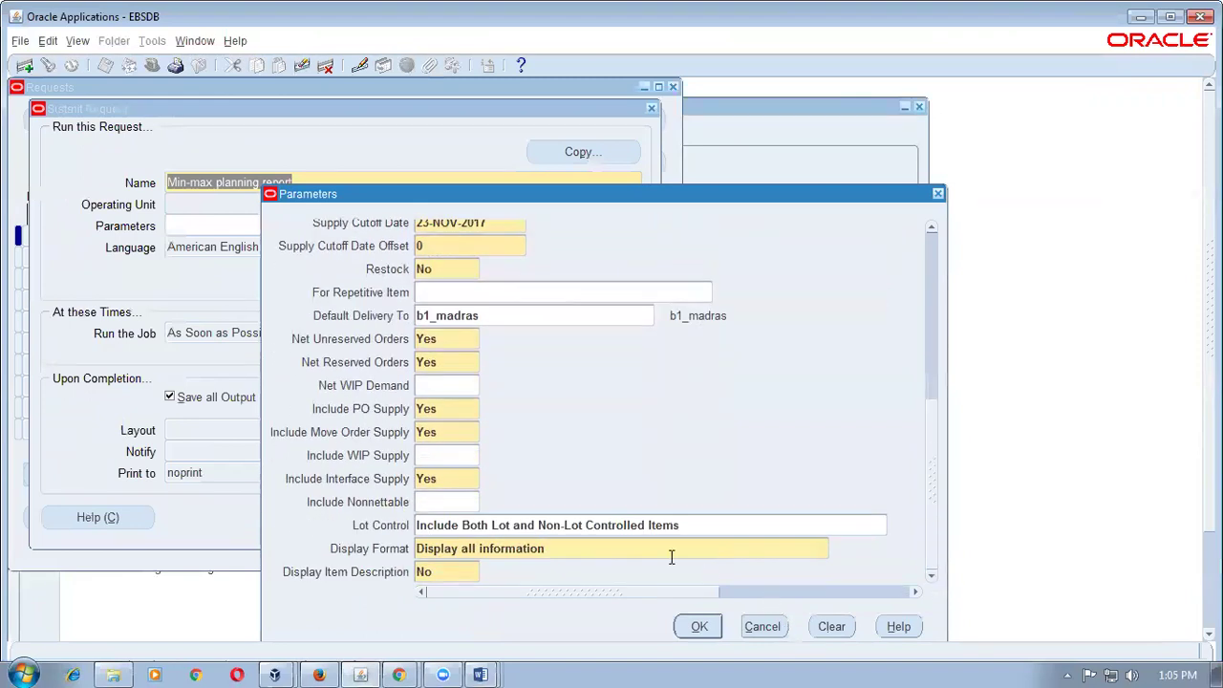
# - Switch to the Min_Max_Method document in Word and examine the Supply and Demand terms of the Available Quantity formula
pyautogui.hotkey('alt', 'Tab')
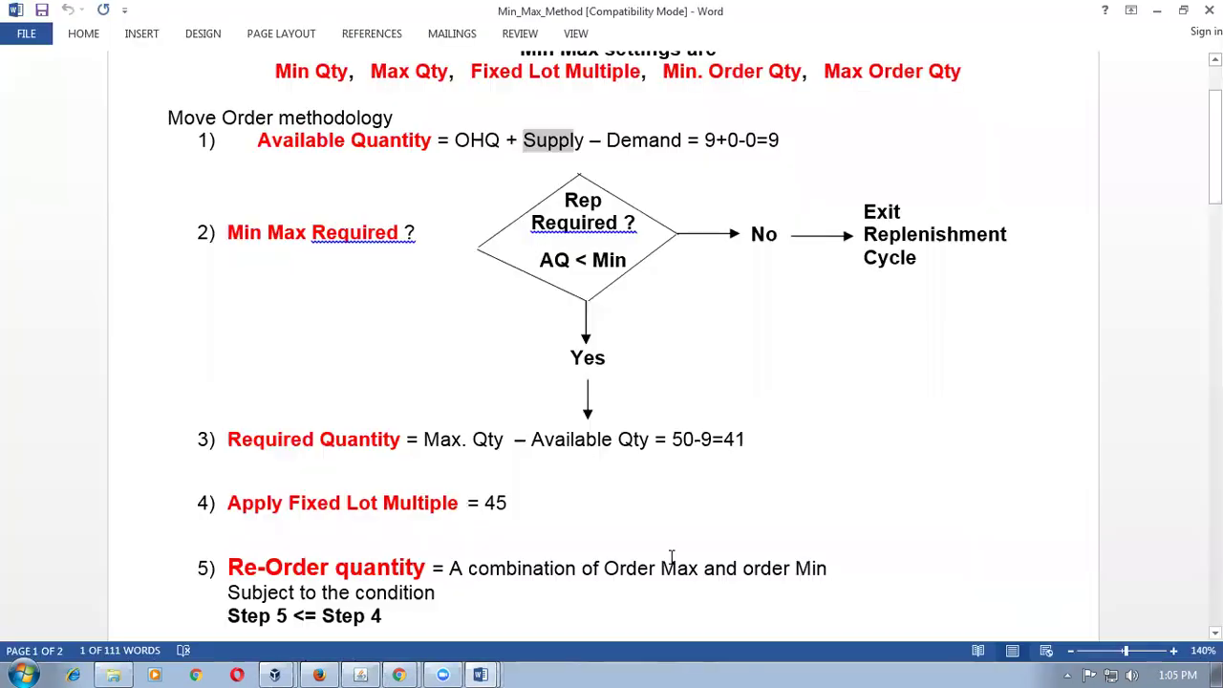
pyautogui.click(535, 145)
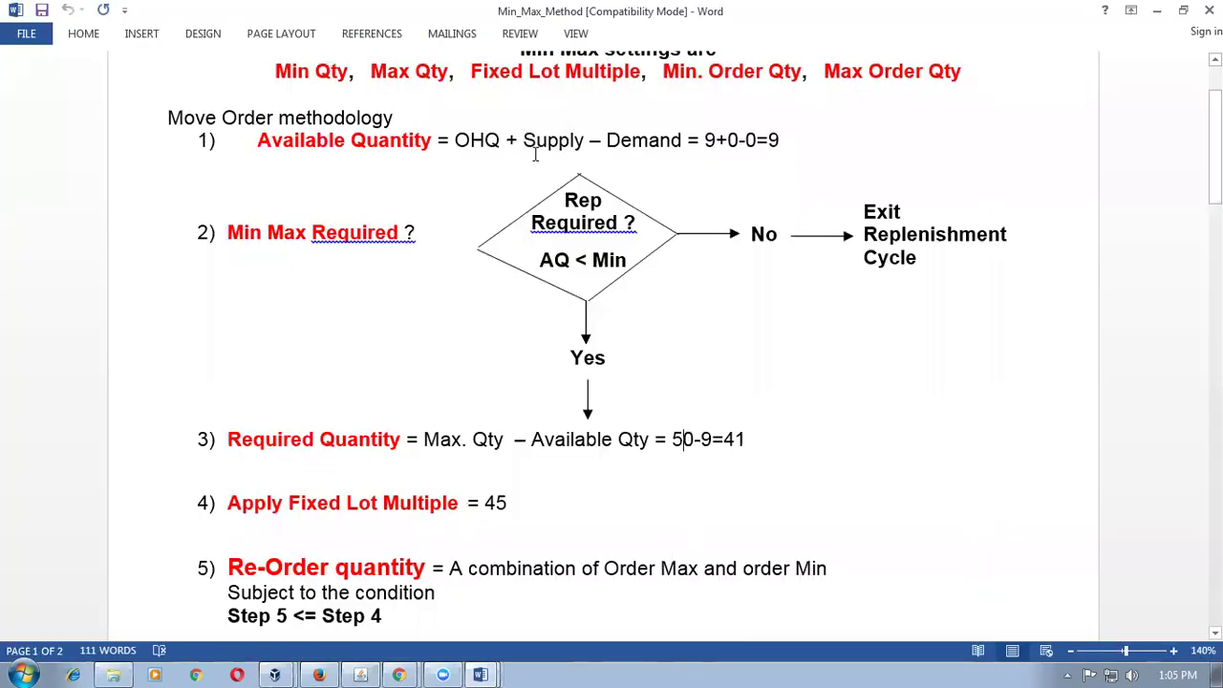
pyautogui.moveTo(535, 146); pyautogui.dragTo(669, 144)
pyautogui.click(548, 143)
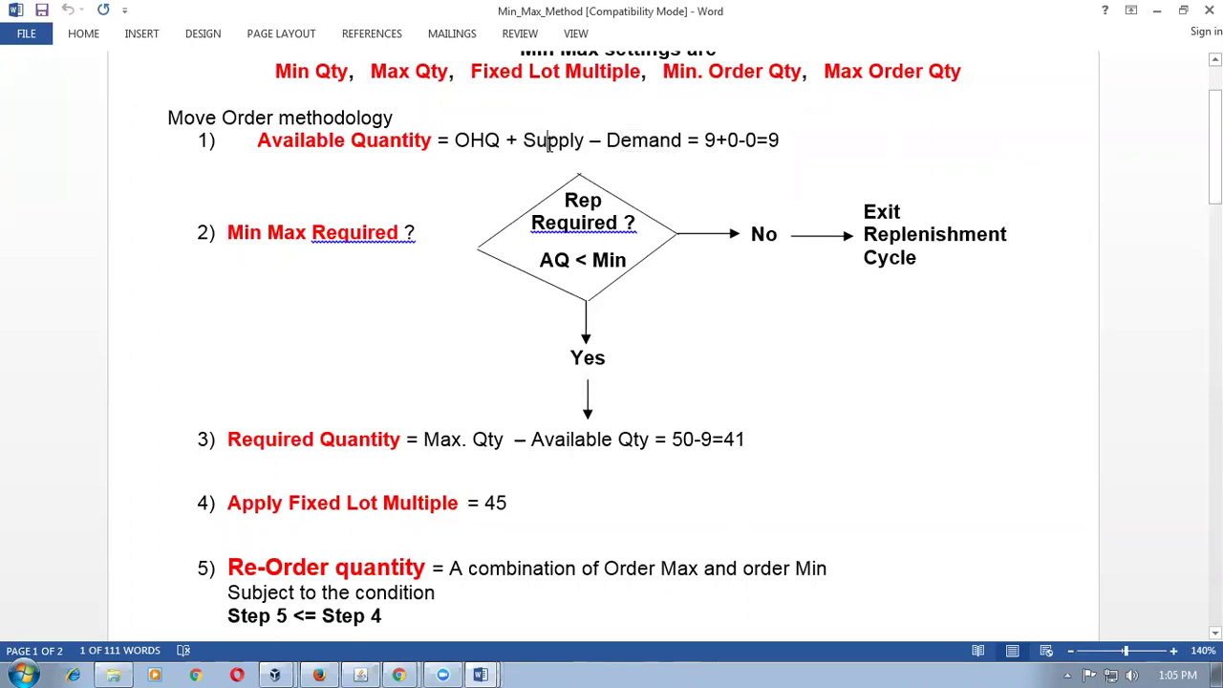
pyautogui.moveTo(534, 141); pyautogui.dragTo(580, 143)
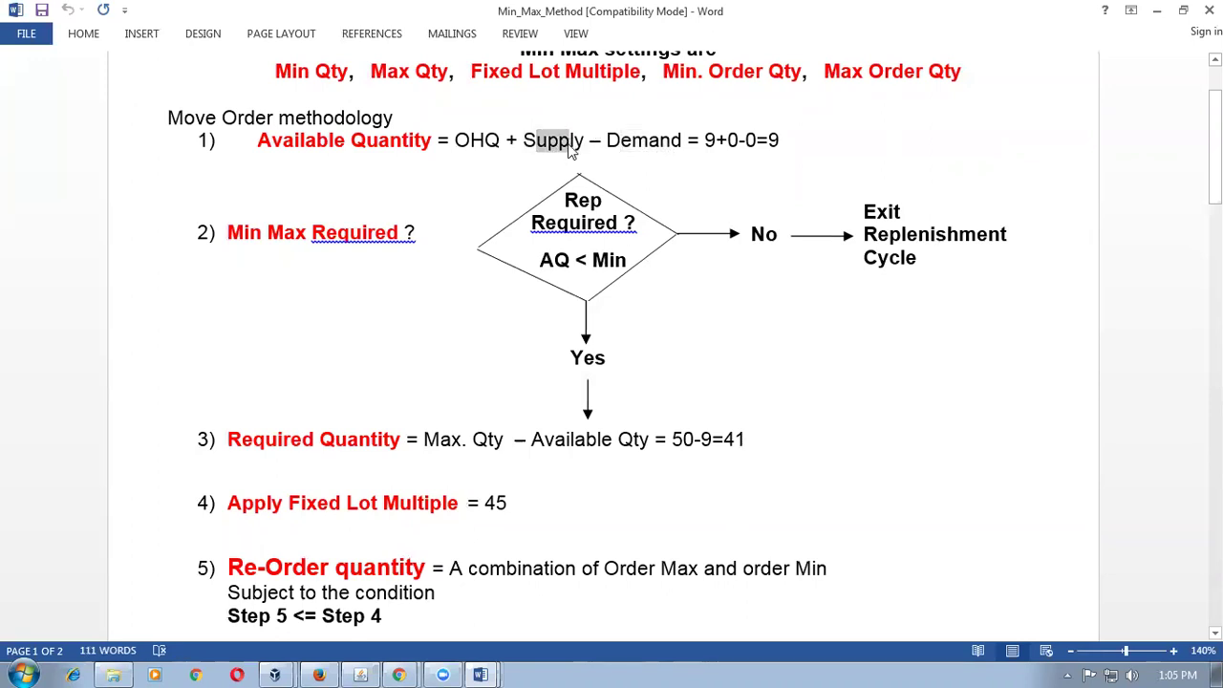
# - Switch back to Oracle Applications and set Include Move Order Supply to No in the report parameters
pyautogui.hotkey('alt', 'Tab')
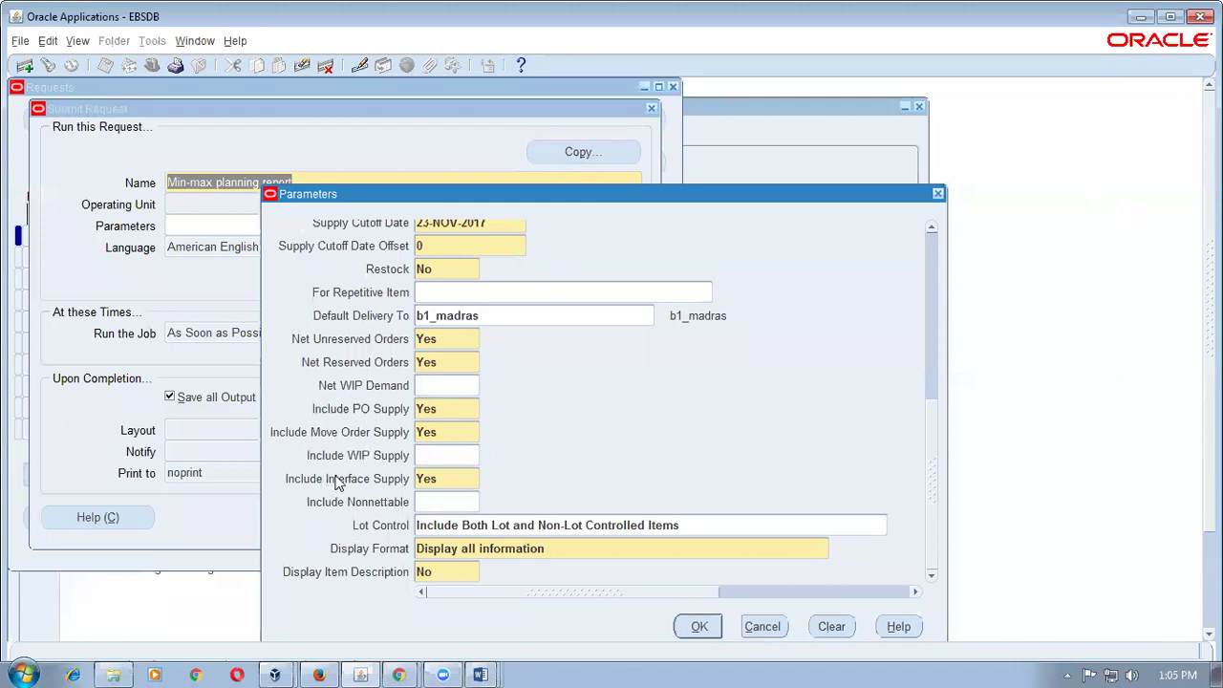
pyautogui.click(455, 432)
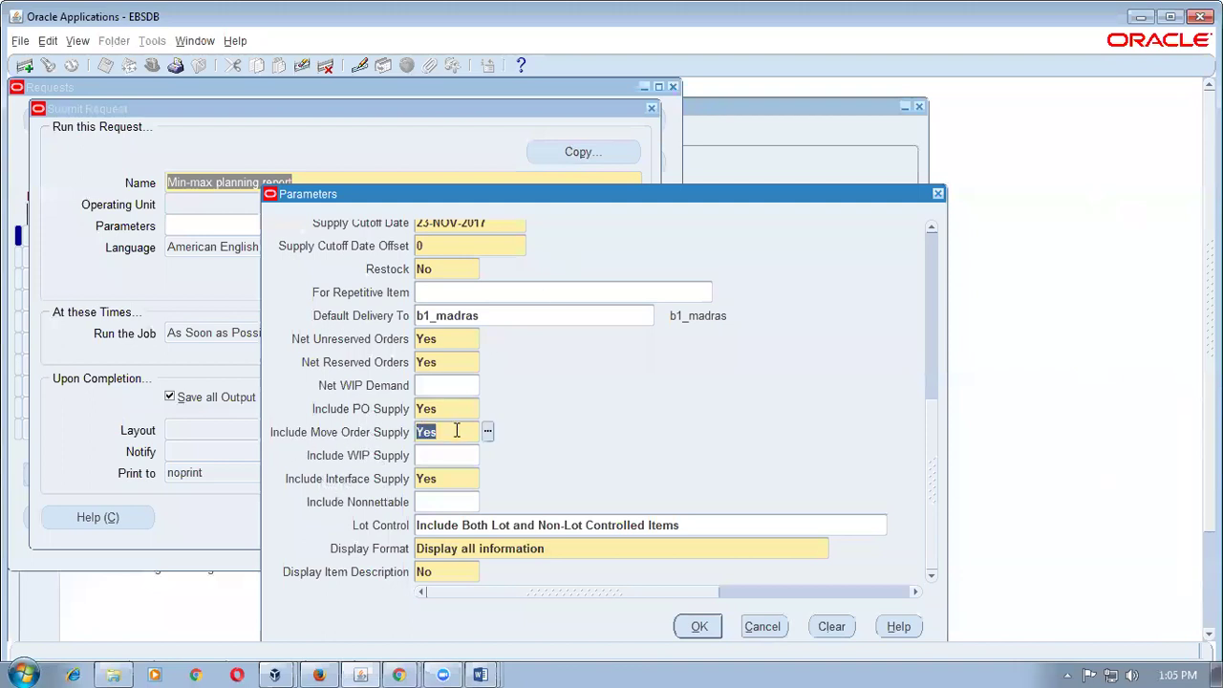
pyautogui.write('no')
pyautogui.press('Tab')
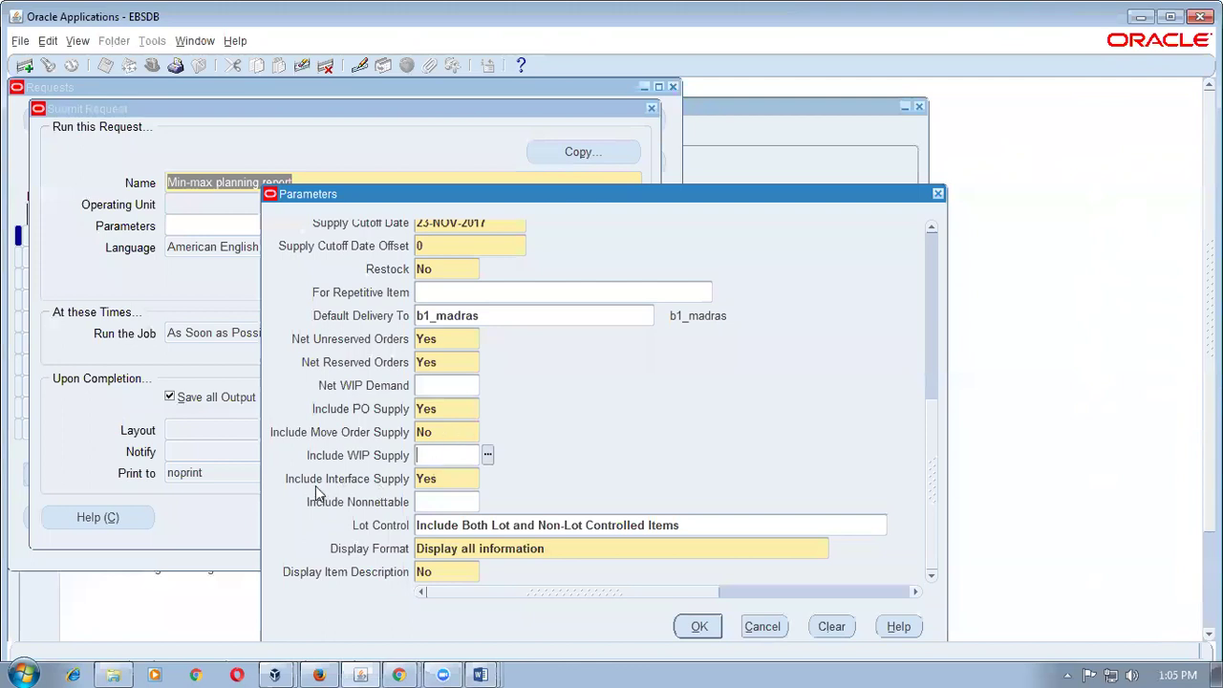
# - Review the net demand and supply parameters from Net Unreserved Orders through Include Interface Supply
pyautogui.click(456, 483)
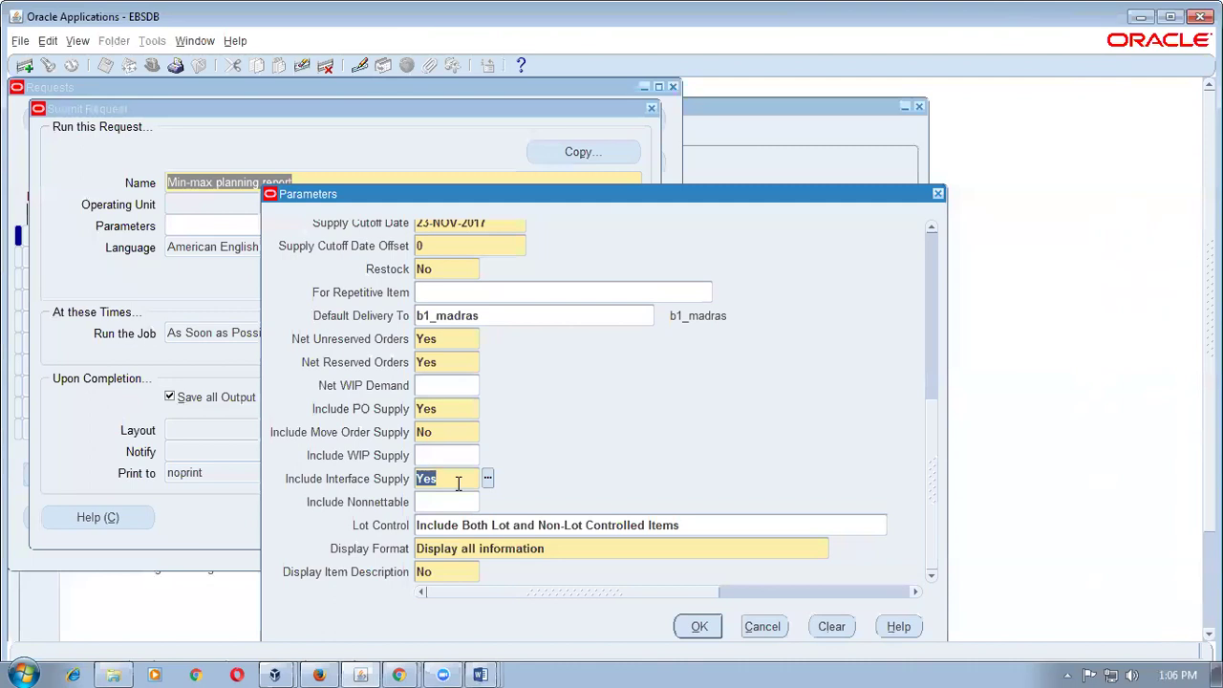
pyautogui.click(448, 338)
pyautogui.click(458, 362)
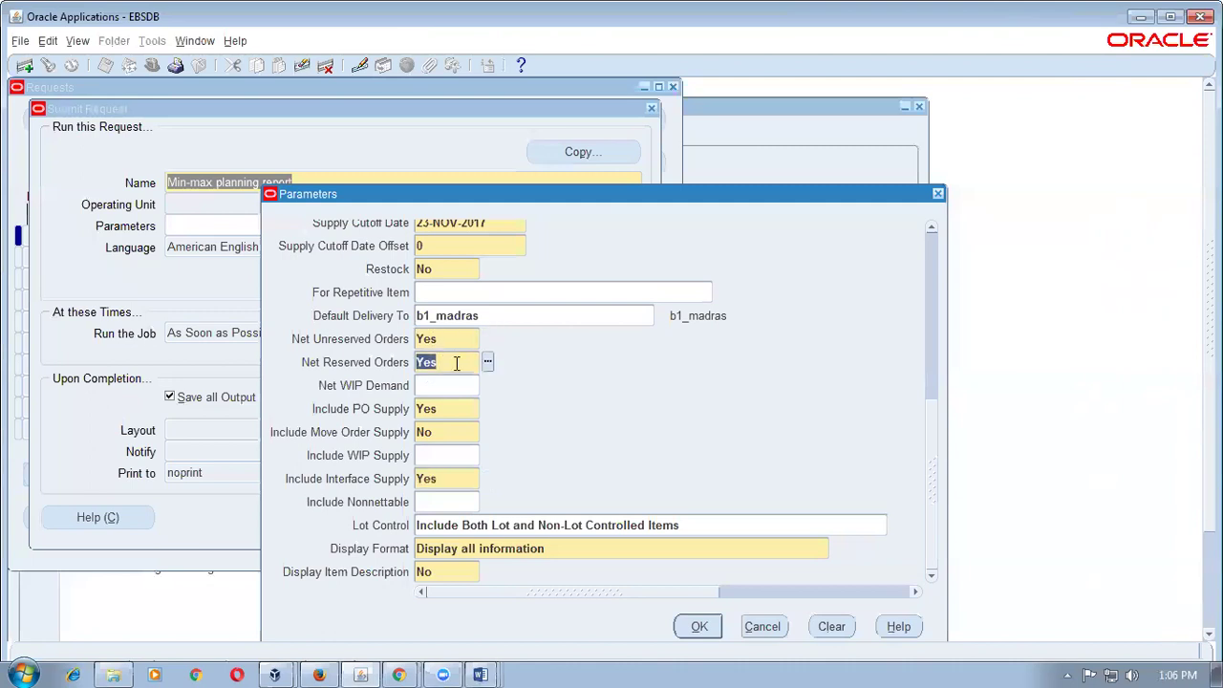
pyautogui.click(458, 386)
pyautogui.click(459, 409)
pyautogui.click(459, 432)
pyautogui.click(460, 454)
pyautogui.click(453, 479)
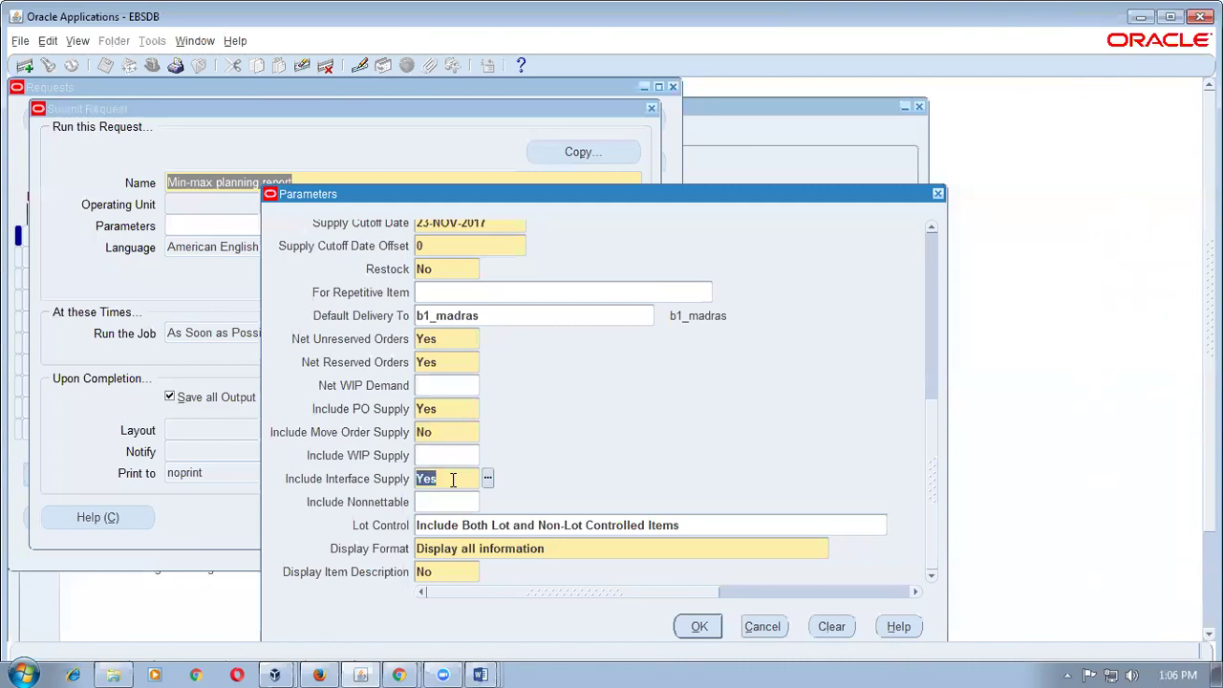
pyautogui.click(453, 435)
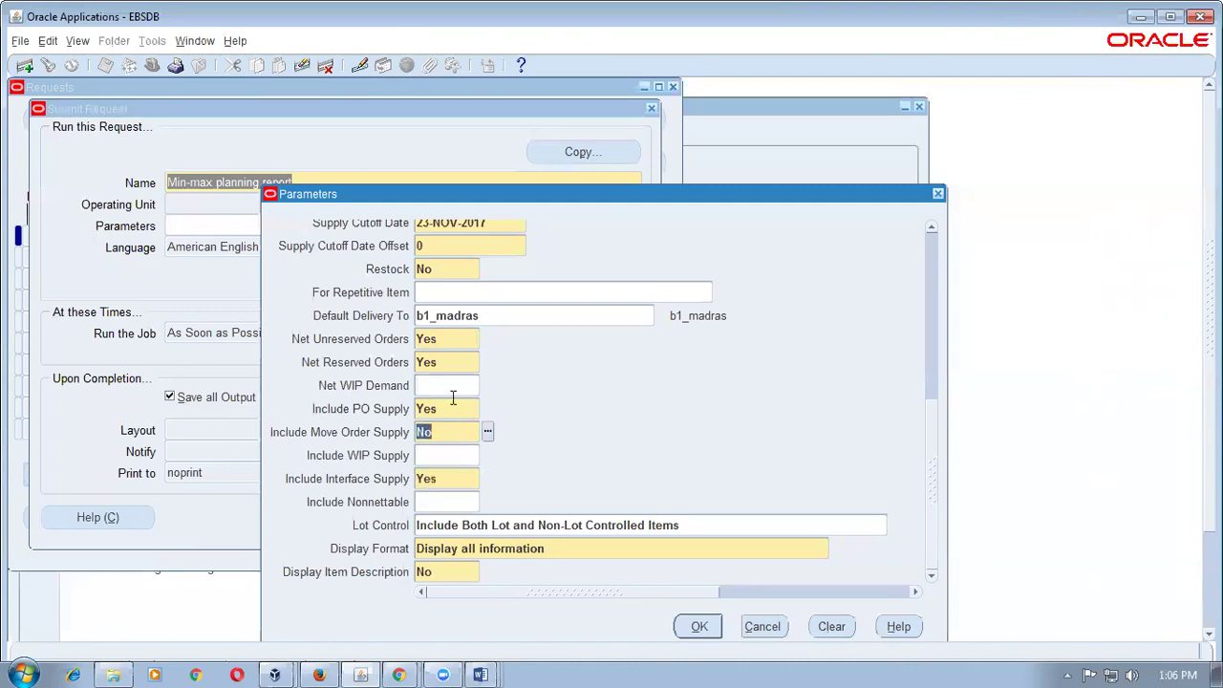
pyautogui.click(452, 342)
pyautogui.click(447, 365)
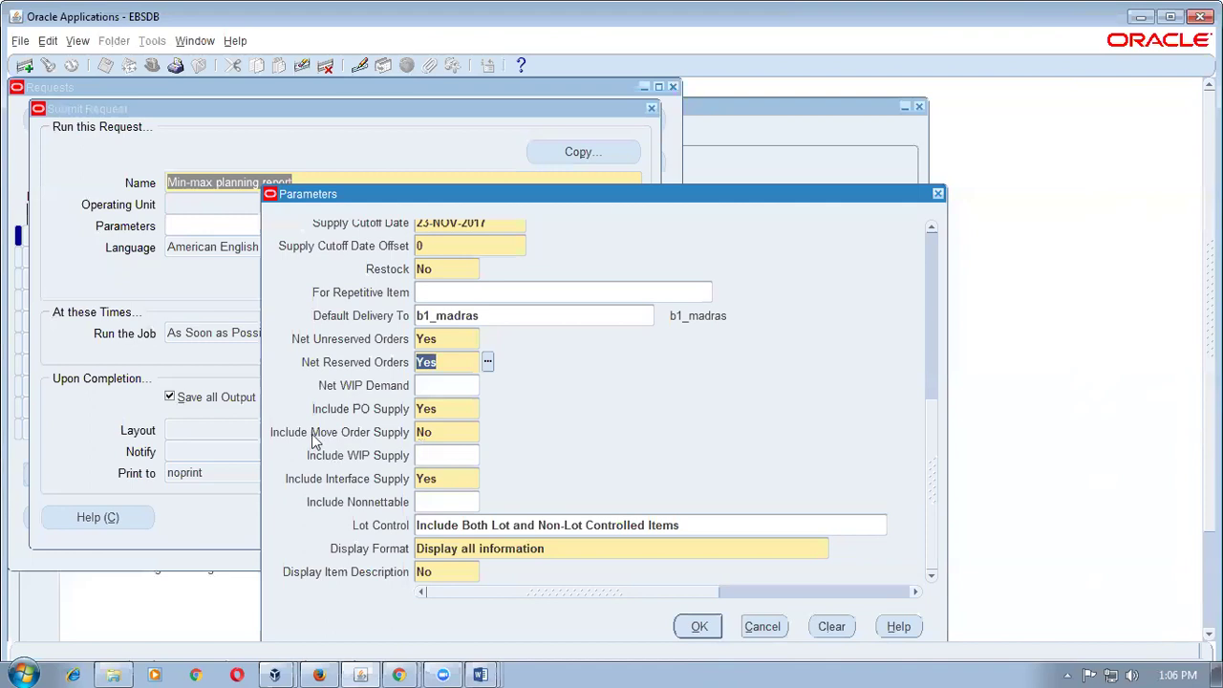
pyautogui.click(439, 436)
# - Accept the report parameters and schedule the job to run periodically, every 1 hour, with no end date
pyautogui.click(701, 627)
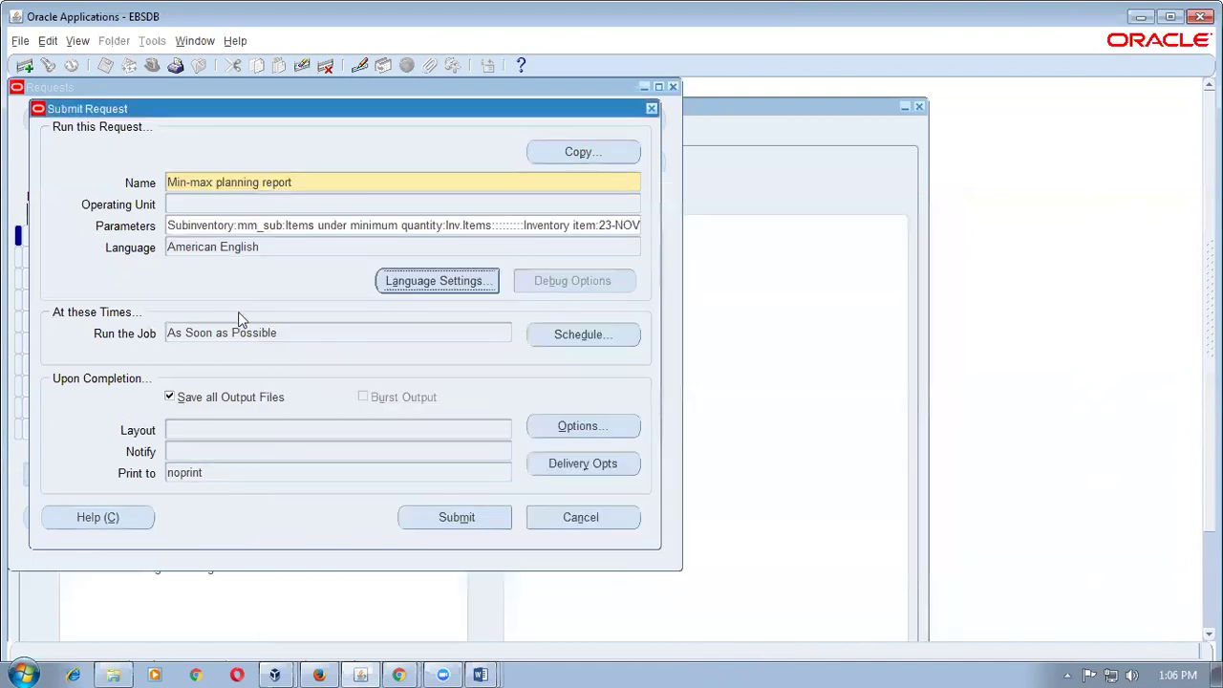
pyautogui.click(604, 343)
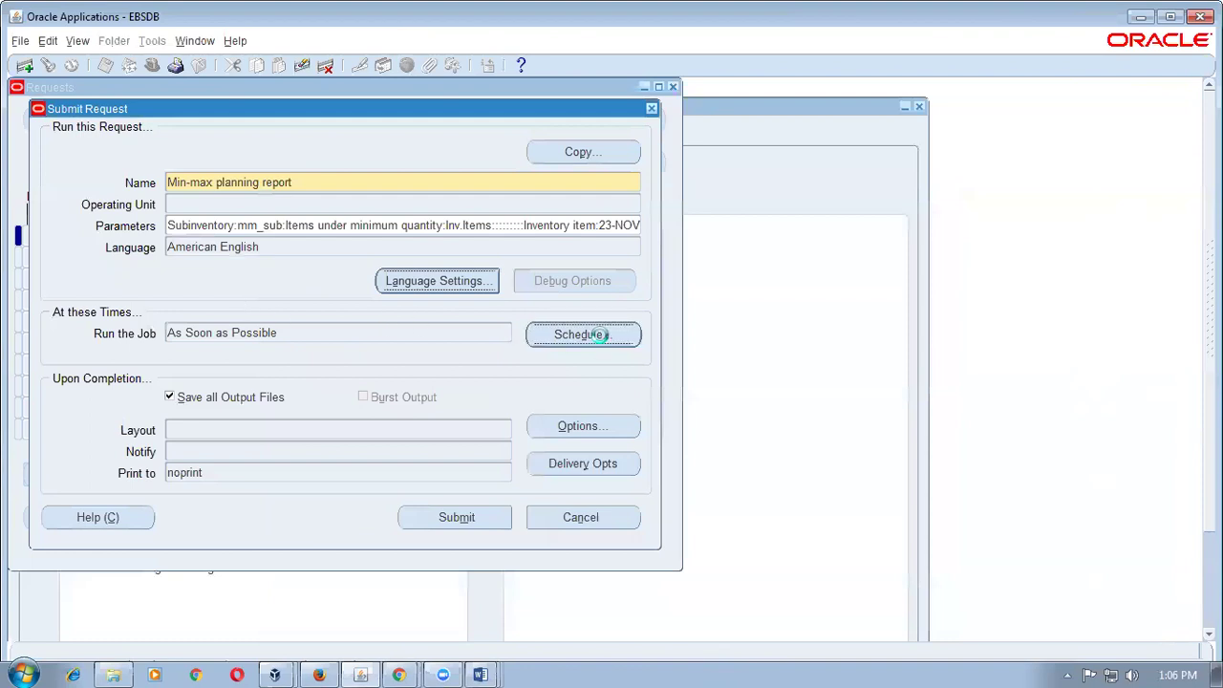
pyautogui.click(389, 347)
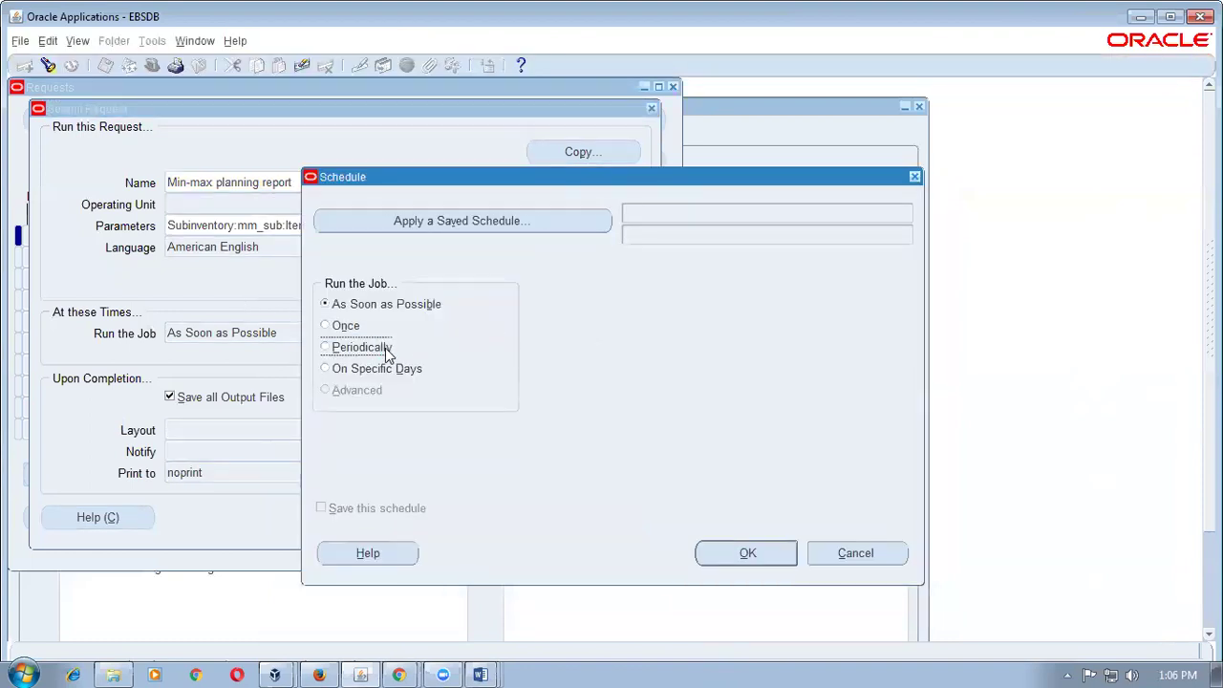
pyautogui.click(764, 373)
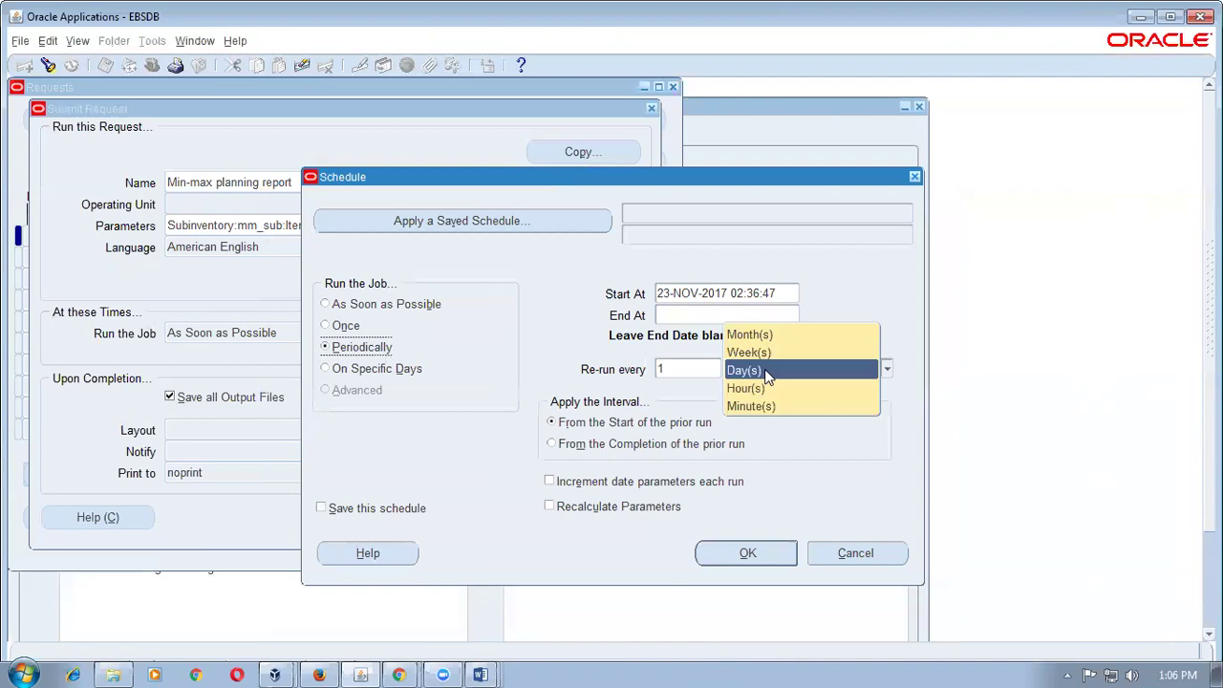
pyautogui.click(759, 389)
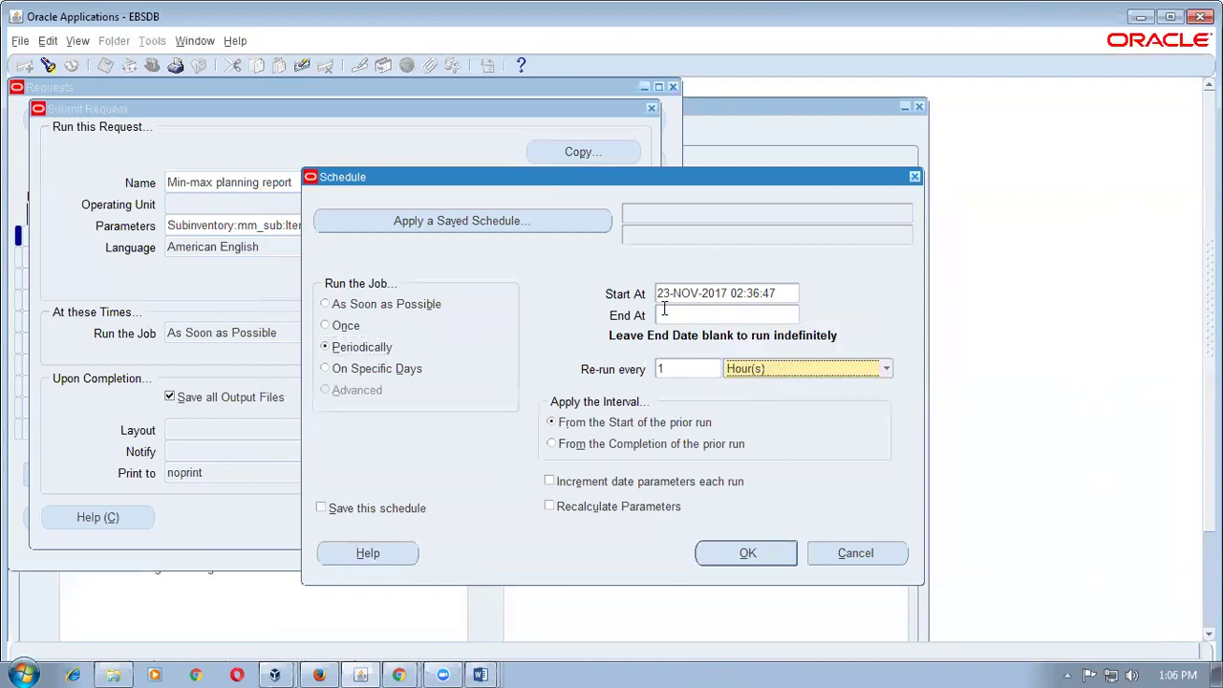
pyautogui.click(760, 557)
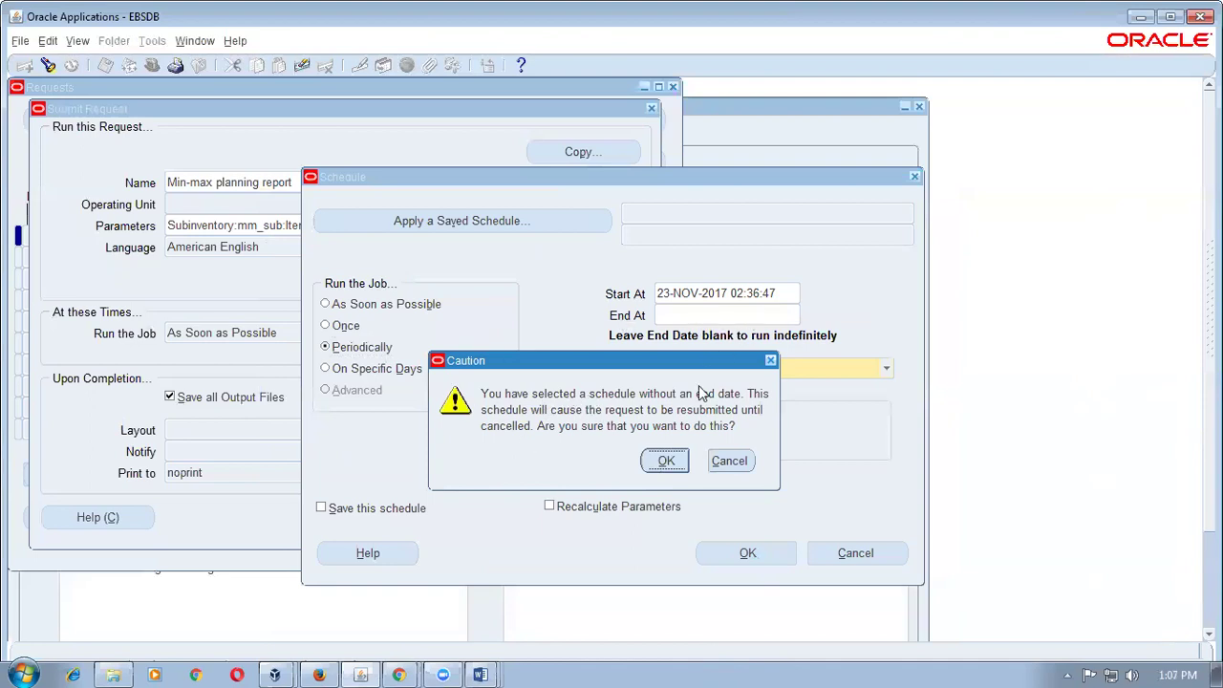
pyautogui.click(665, 461)
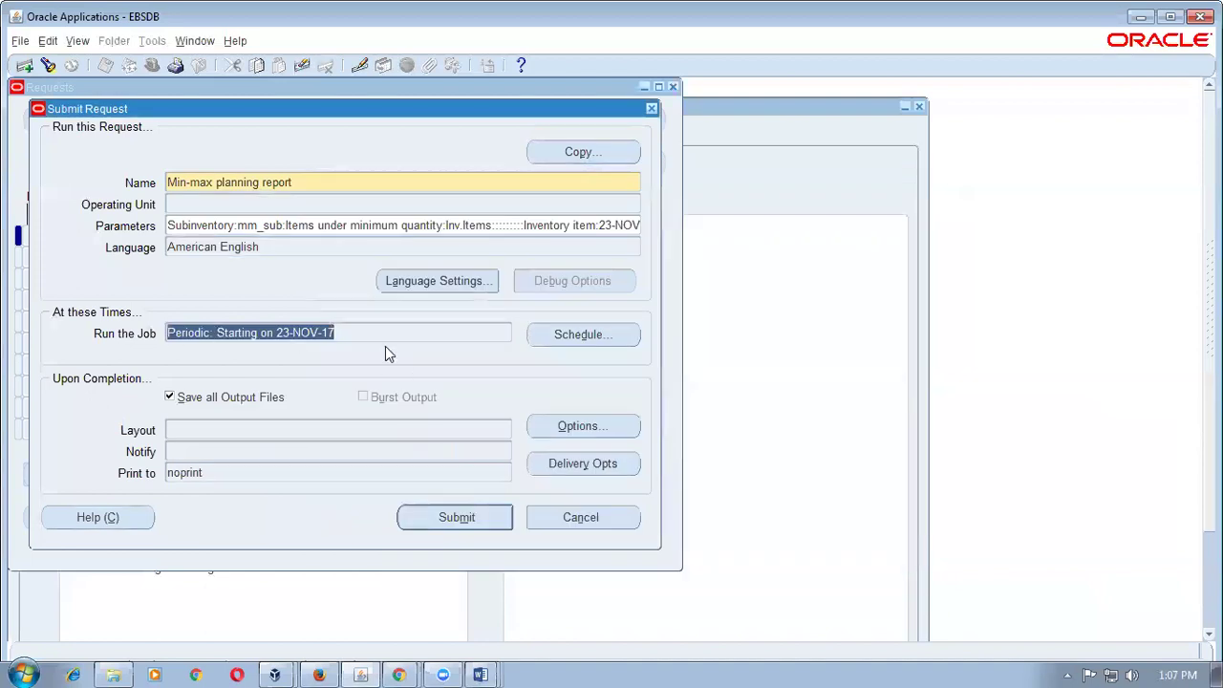
# - Submit the scheduled Min-max planning report, decline another request, and list the requests
pyautogui.click(453, 526)
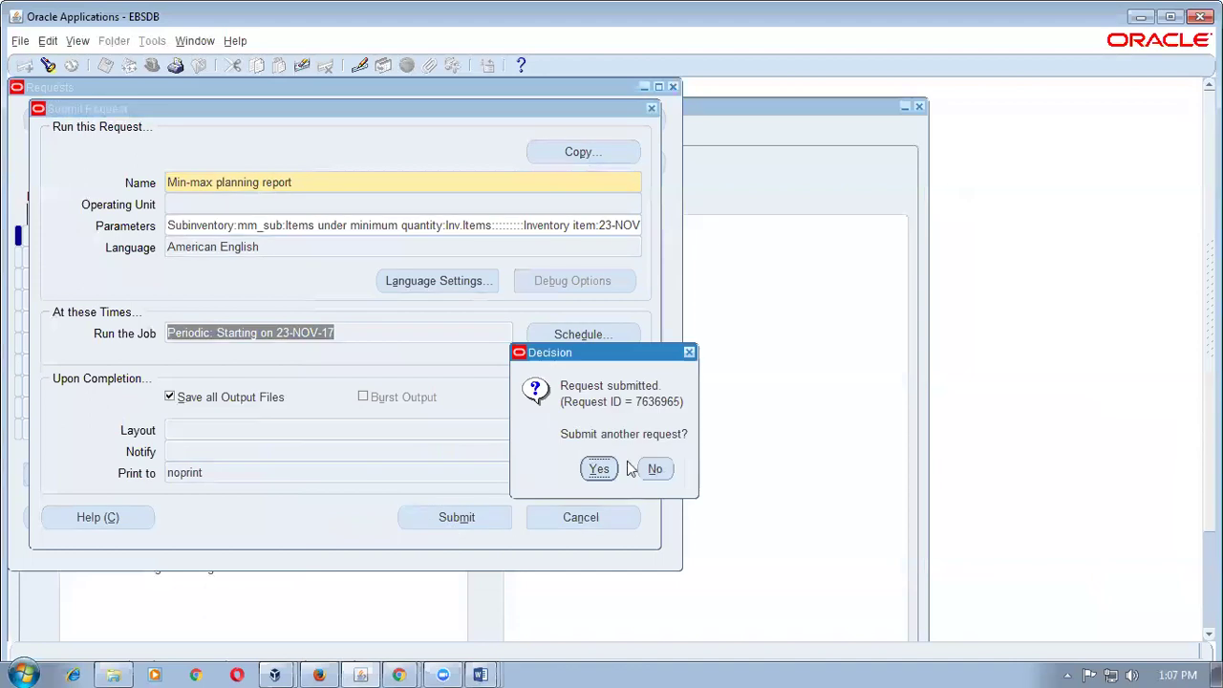
pyautogui.click(657, 470)
pyautogui.click(579, 505)
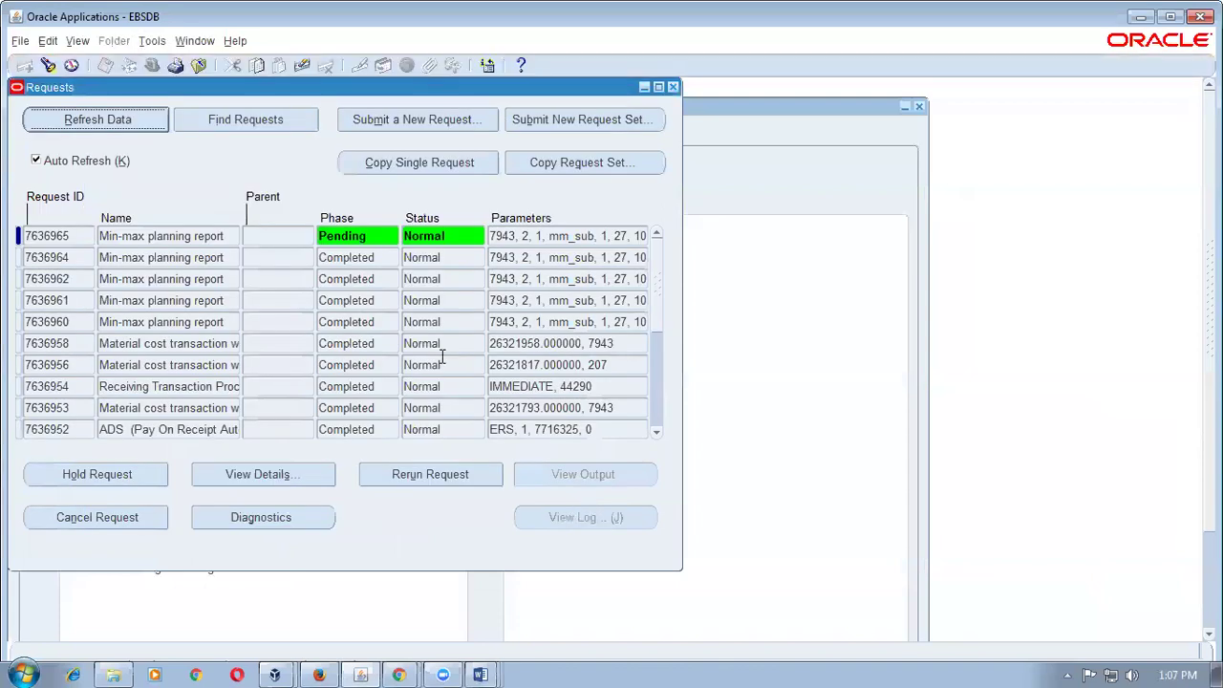
# - Refresh the requests list until the submitted report completes, and check the phase and status of its next periodic run
pyautogui.click(229, 236)
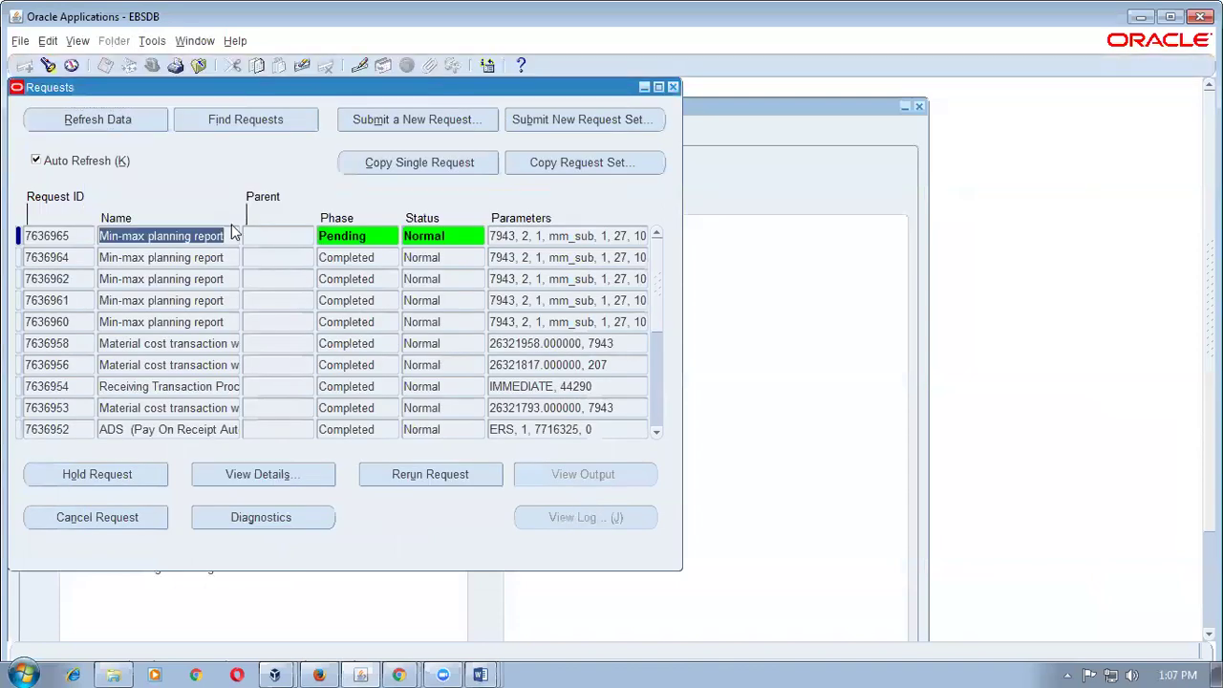
pyautogui.click(69, 121)
pyautogui.click(69, 120)
pyautogui.click(69, 120)
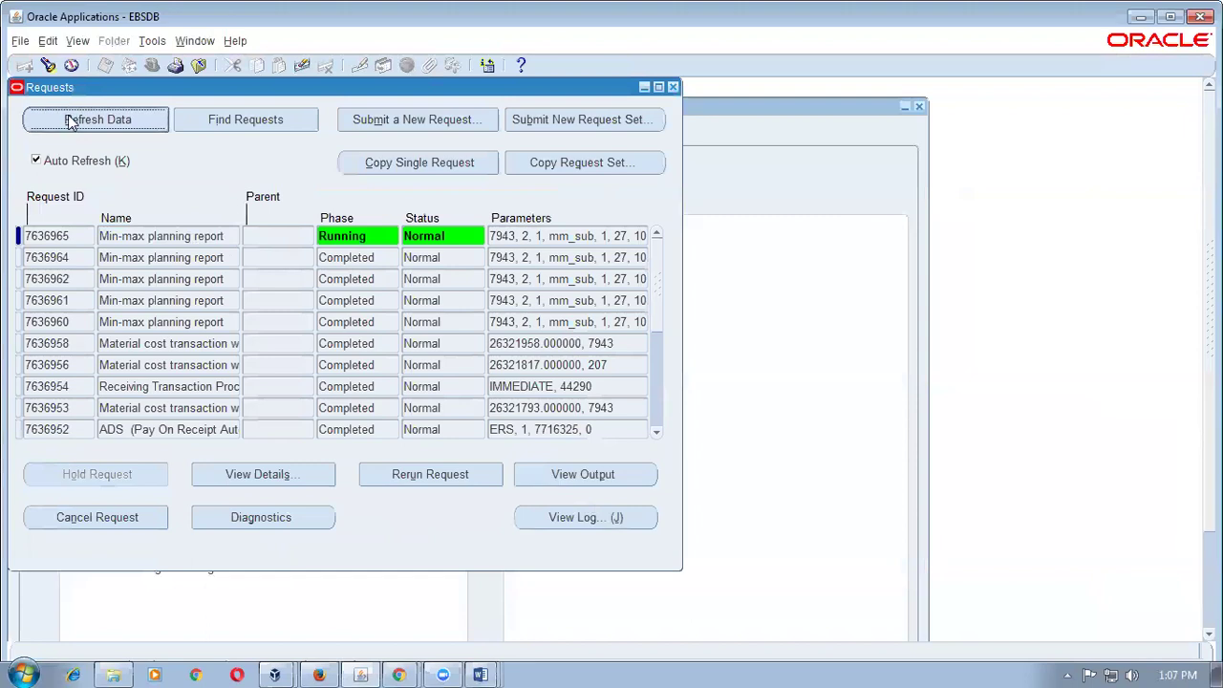
pyautogui.click(69, 121)
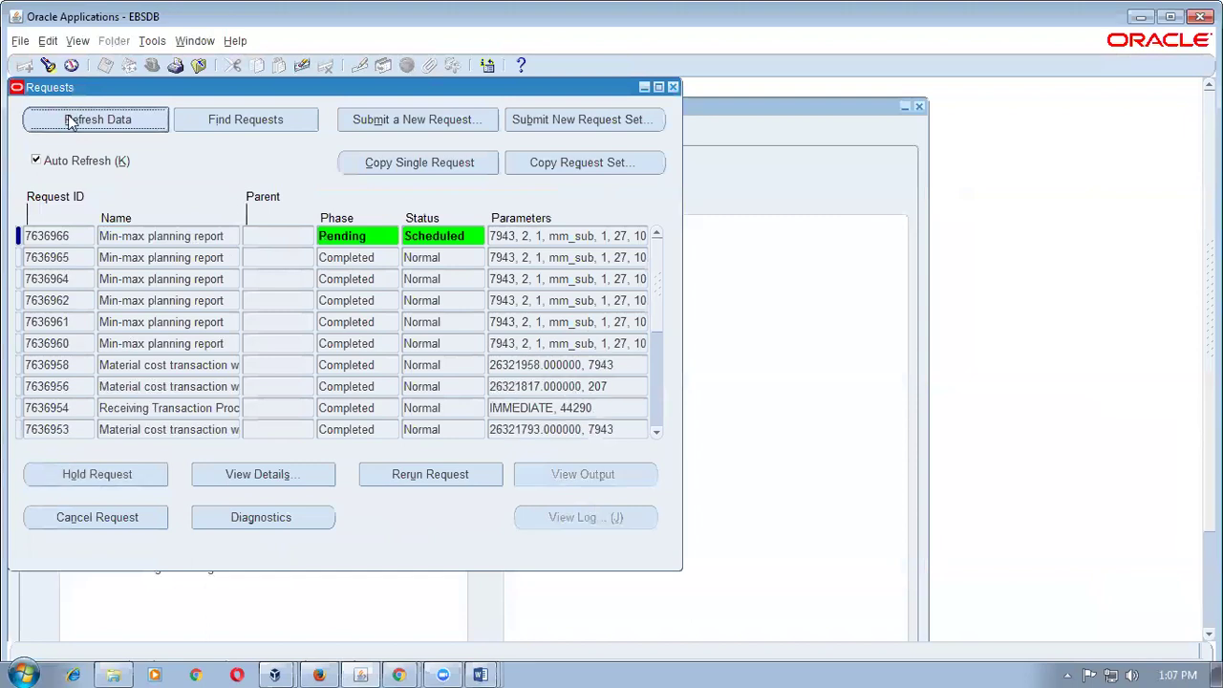
pyautogui.click(235, 240)
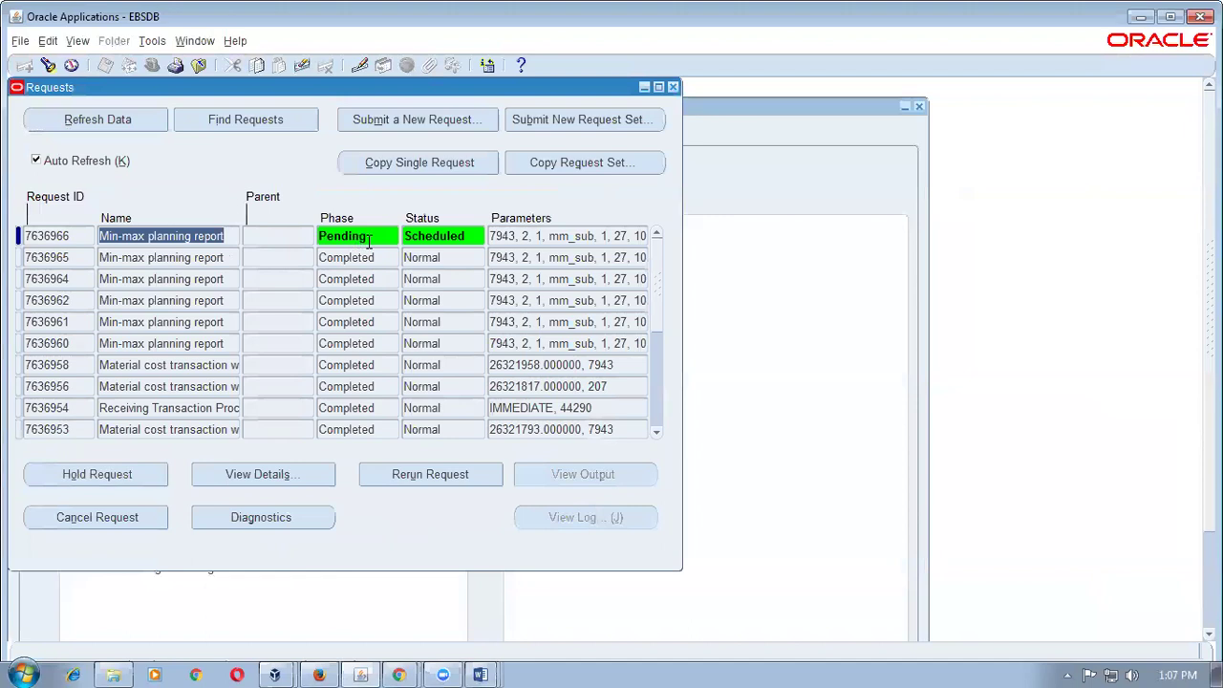
pyautogui.click(368, 243)
pyautogui.click(470, 241)
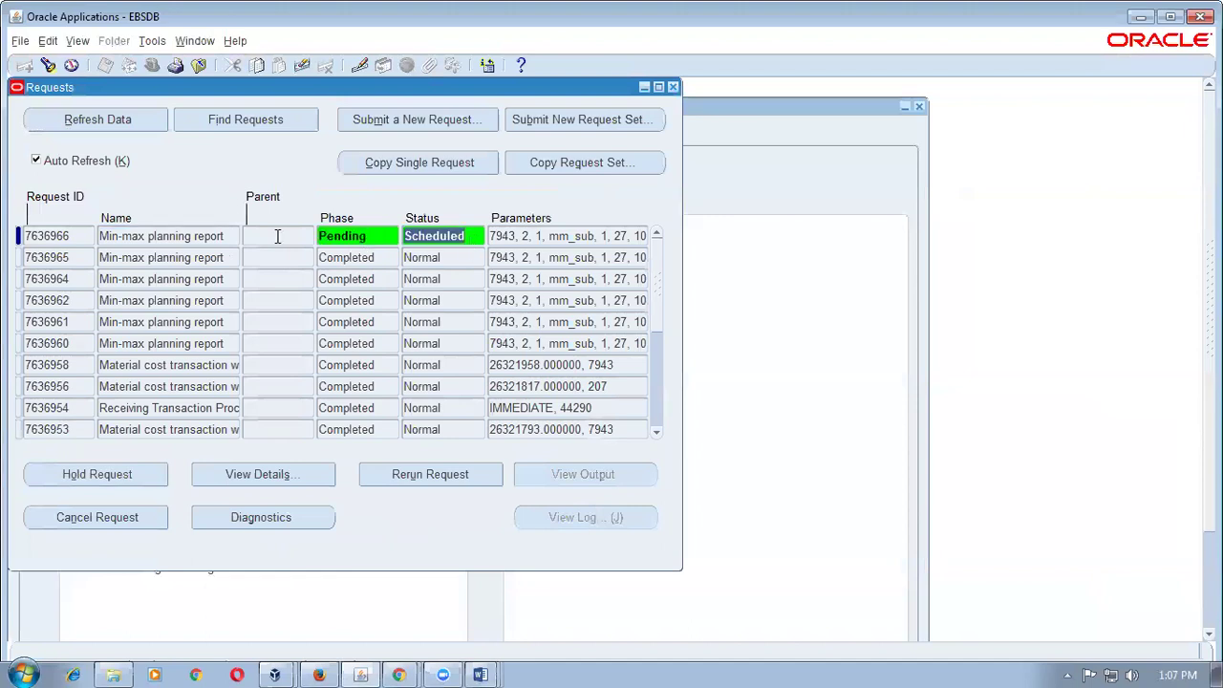
# - View the output of the latest completed Min-max planning report, examine the reorder quantity of mm_test_item, and close that output
pyautogui.click(223, 258)
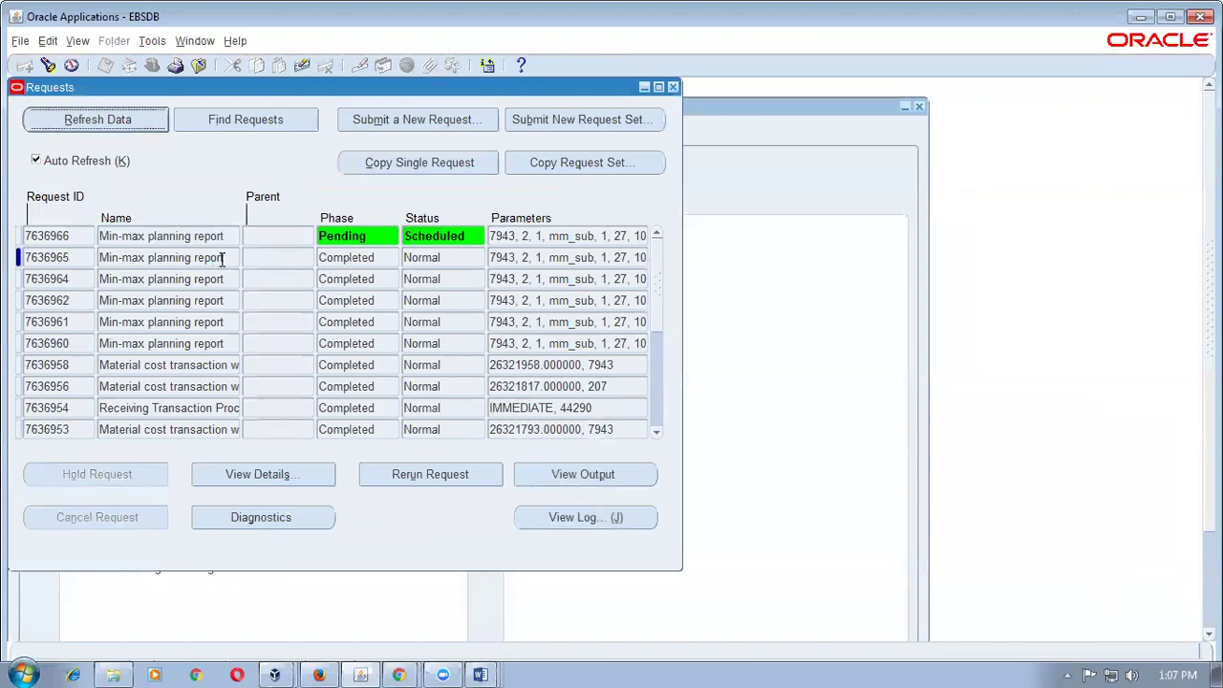
pyautogui.click(639, 486)
pyautogui.scroll(-2, 632, 487)
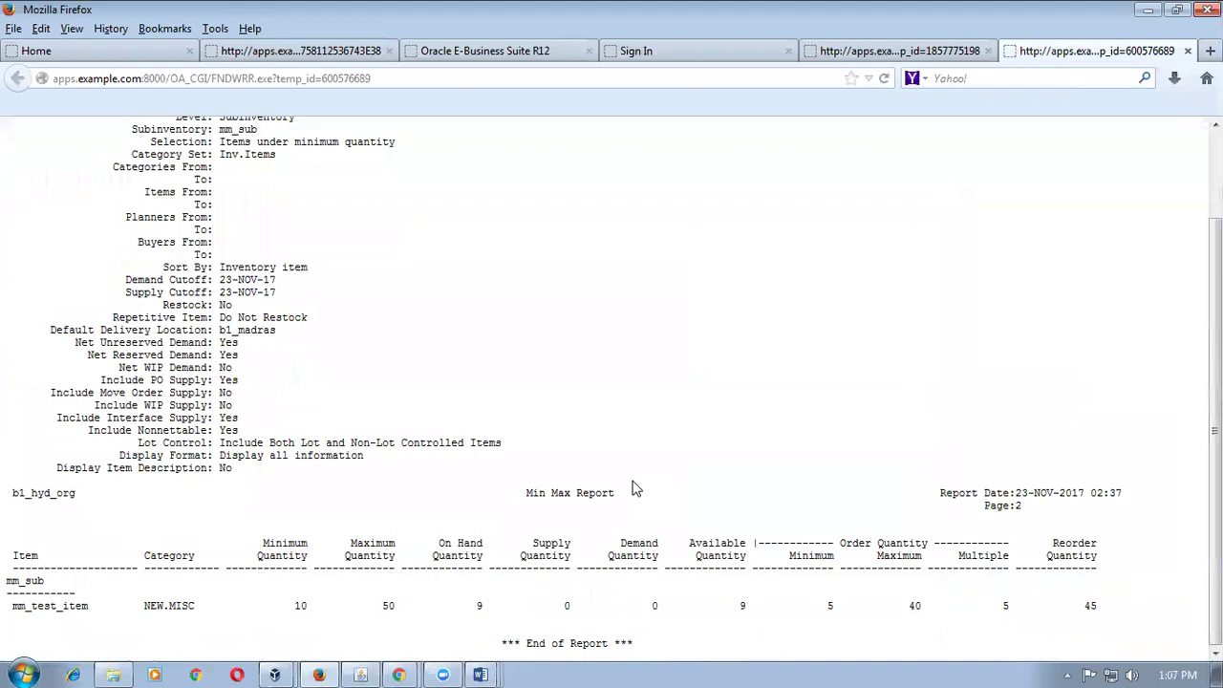
pyautogui.doubleClick(1089, 607)
pyautogui.click(1188, 53)
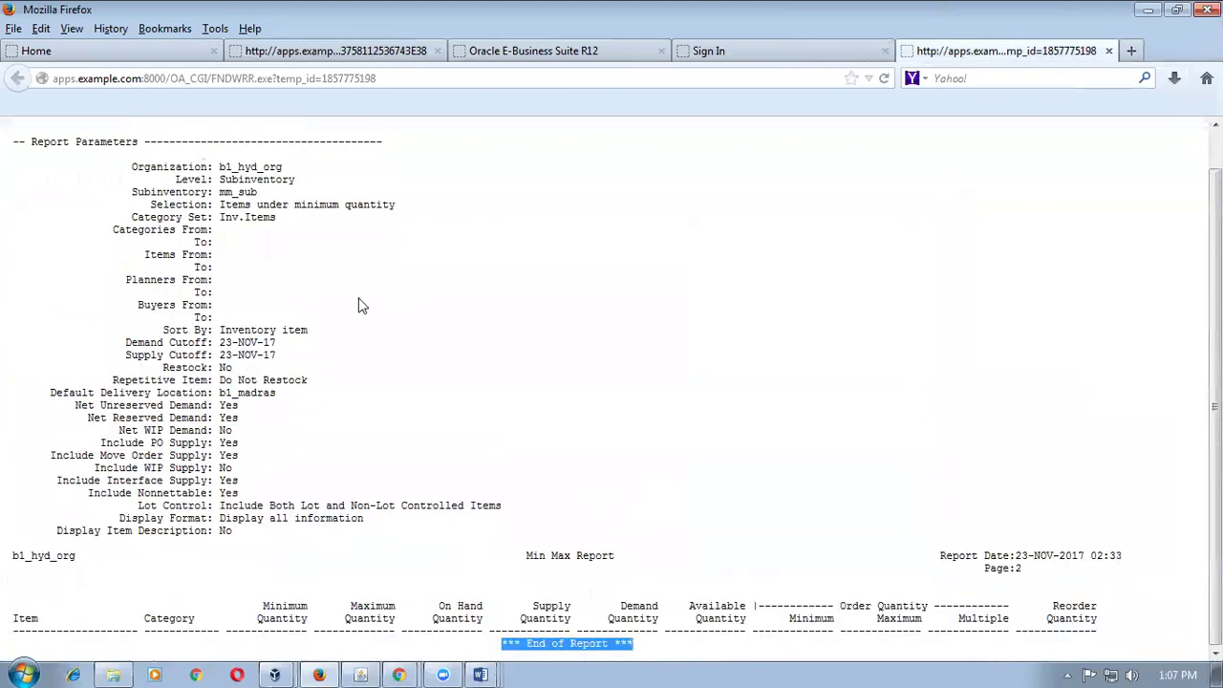
# - Examine the net demand and supply inclusion settings in the report parameters, and switch to the Min_Max_Method document in Word
pyautogui.moveTo(189, 403); pyautogui.dragTo(270, 497)
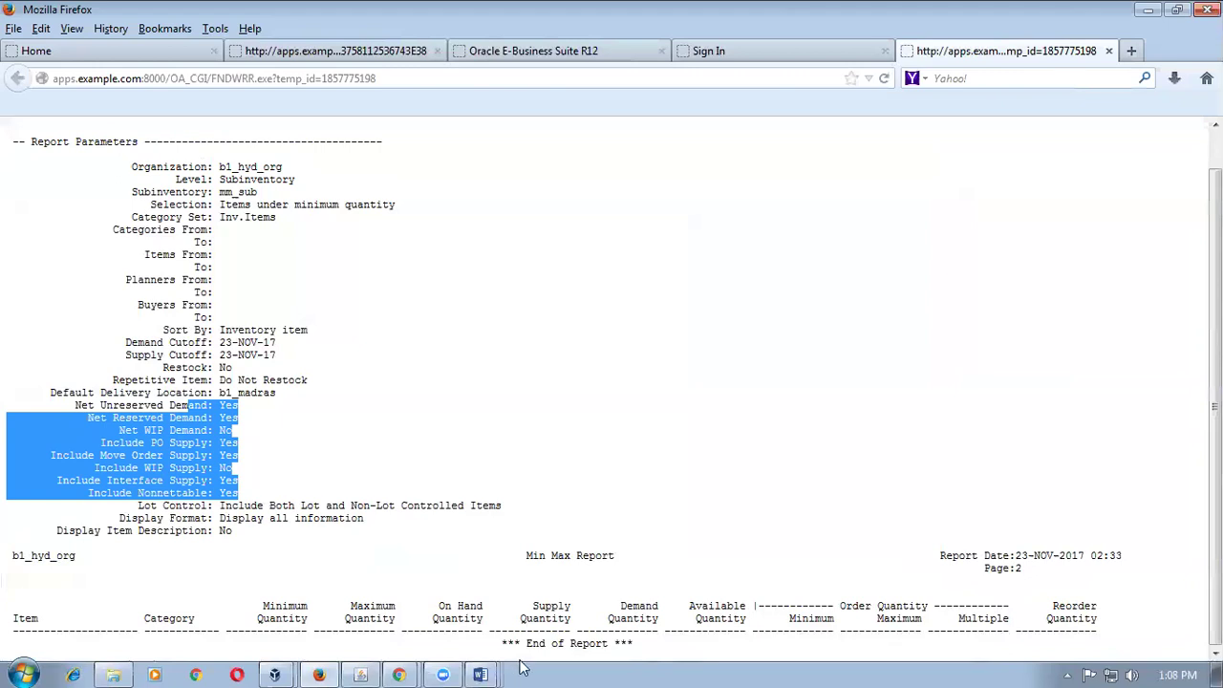
pyautogui.click(481, 674)
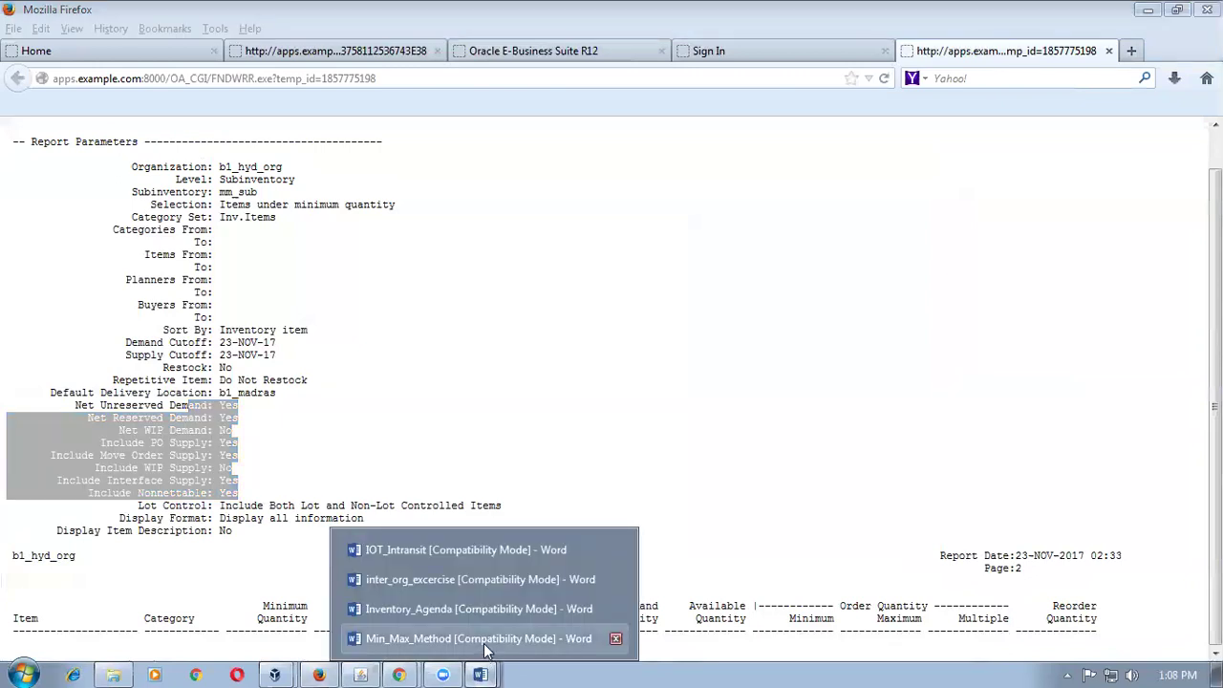
pyautogui.click(478, 638)
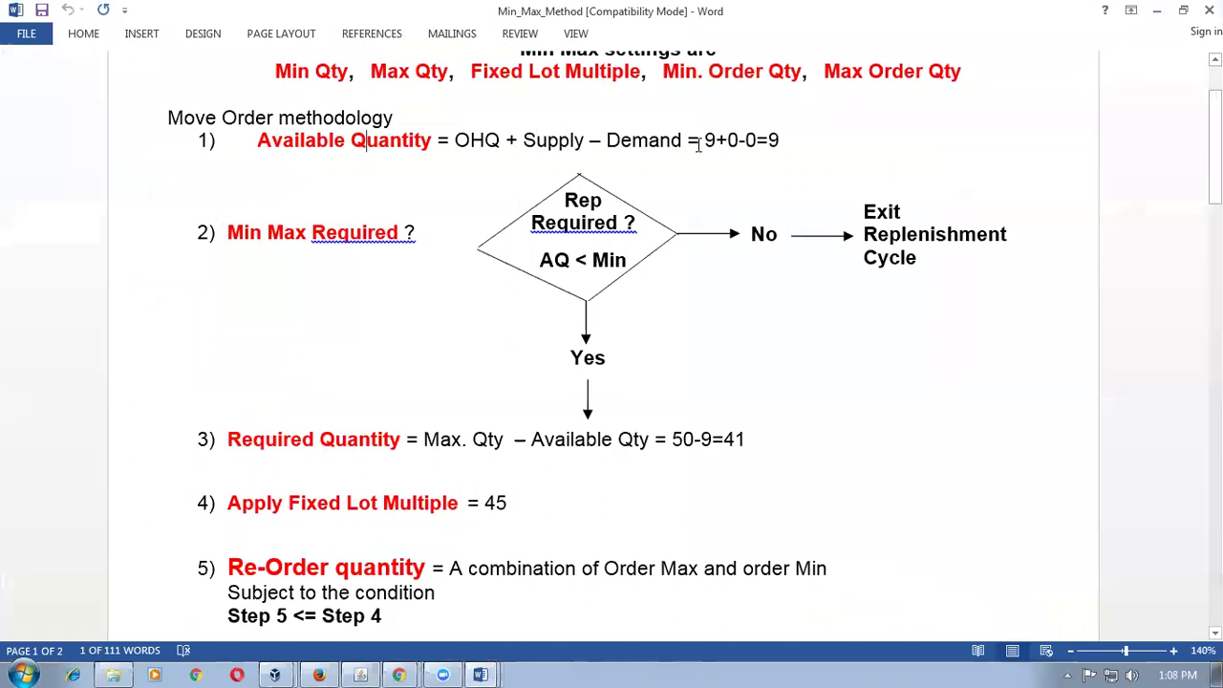
# - Examine the Available Quantity and Required Quantity formulas and their worked figures under the Move Order methodology
pyautogui.moveTo(704, 141); pyautogui.dragTo(782, 141)
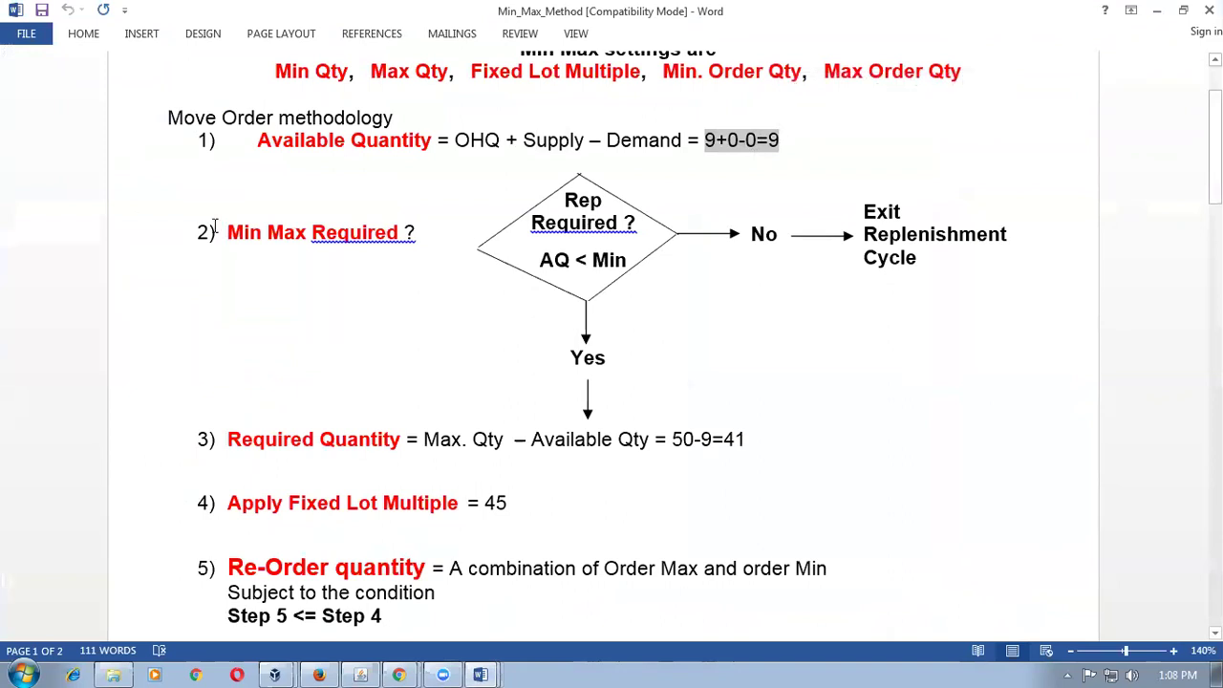
pyautogui.click(247, 446)
pyautogui.moveTo(248, 445); pyautogui.dragTo(382, 445)
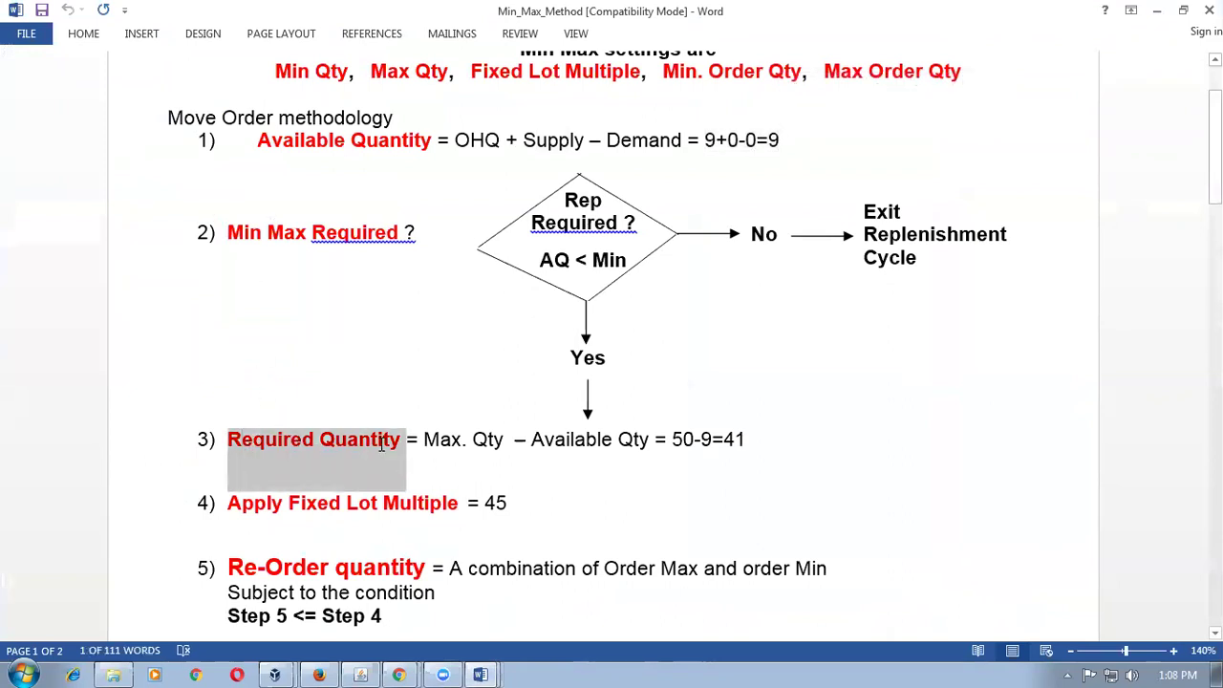
pyautogui.moveTo(523, 144); pyautogui.dragTo(680, 150)
pyautogui.moveTo(294, 140); pyautogui.dragTo(374, 142)
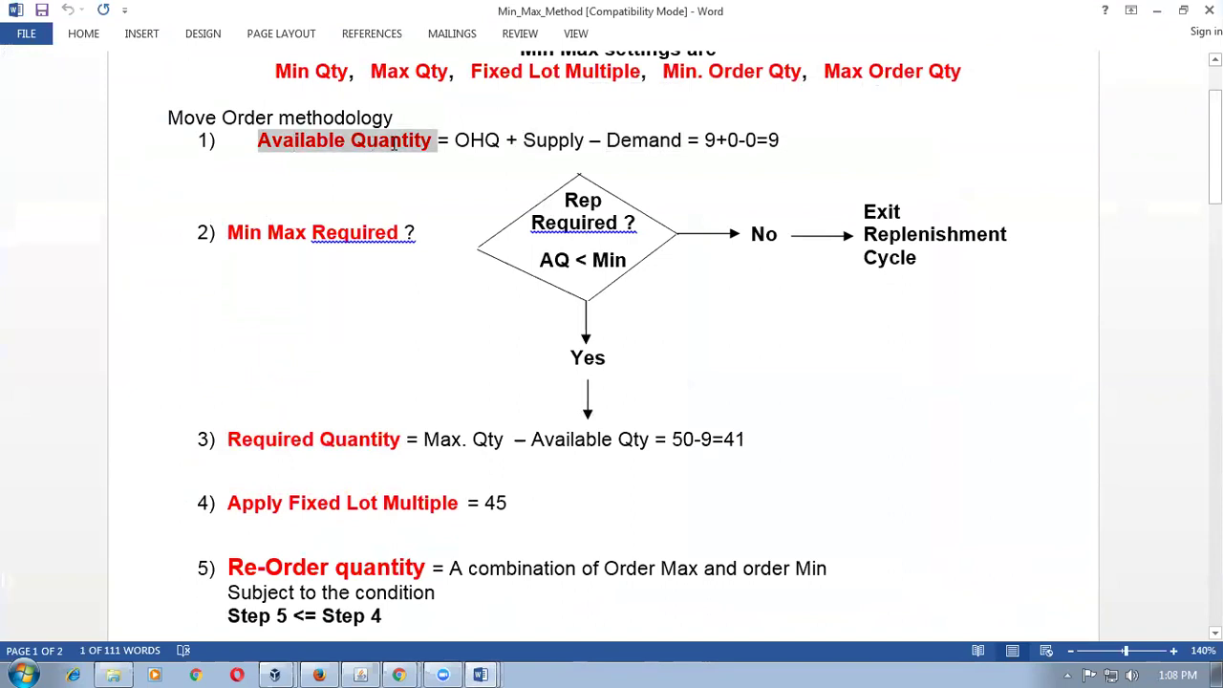
pyautogui.click(378, 270)
pyautogui.moveTo(258, 446); pyautogui.dragTo(329, 444)
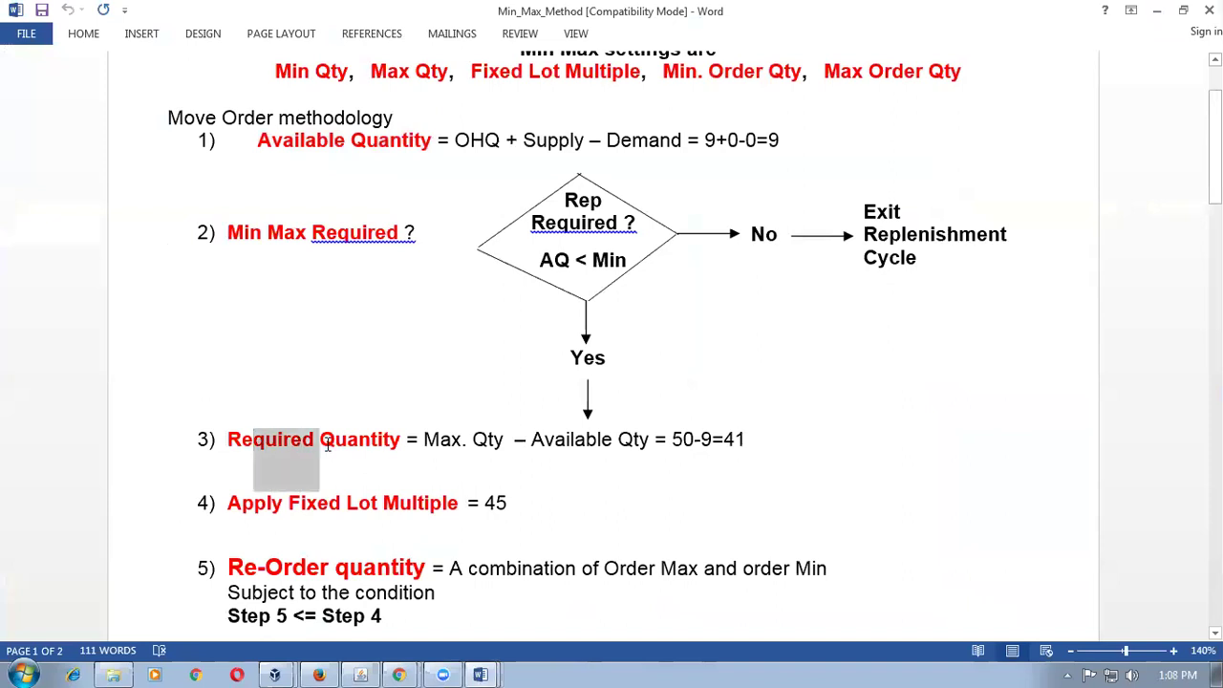
# - Examine the ROQ in the example table row whose order quantities are 5,40
pyautogui.scroll(-3, 388, 525)
pyautogui.scroll(-7, 369, 465)
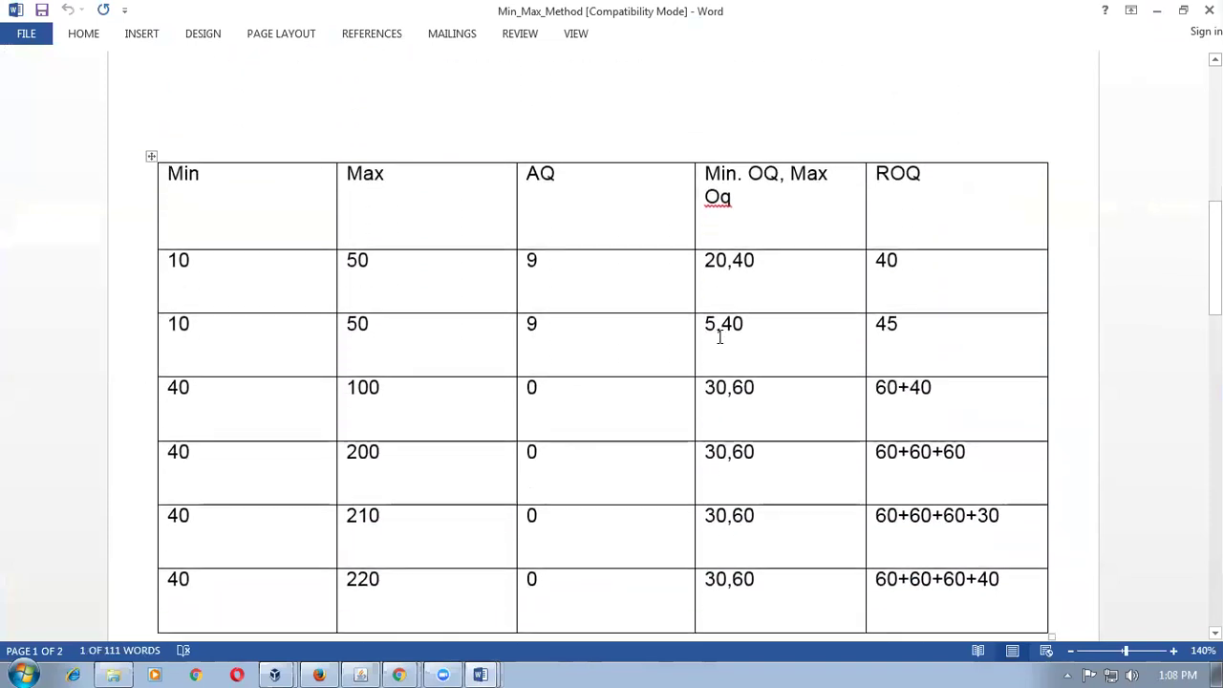
pyautogui.click(921, 327)
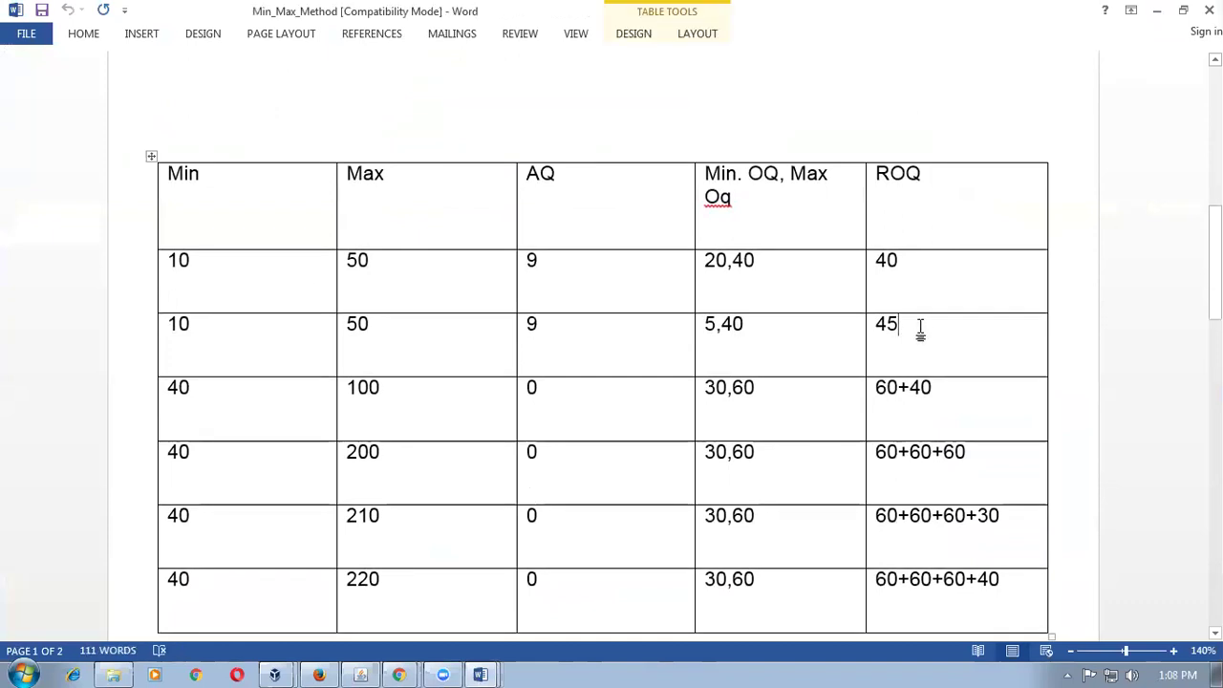
# - Examine the example row with Max 100, comparing its minimum, maximum and order quantities with the ROQ split
pyautogui.click(236, 391)
pyautogui.click(426, 385)
pyautogui.click(721, 387)
pyautogui.doubleClick(729, 387)
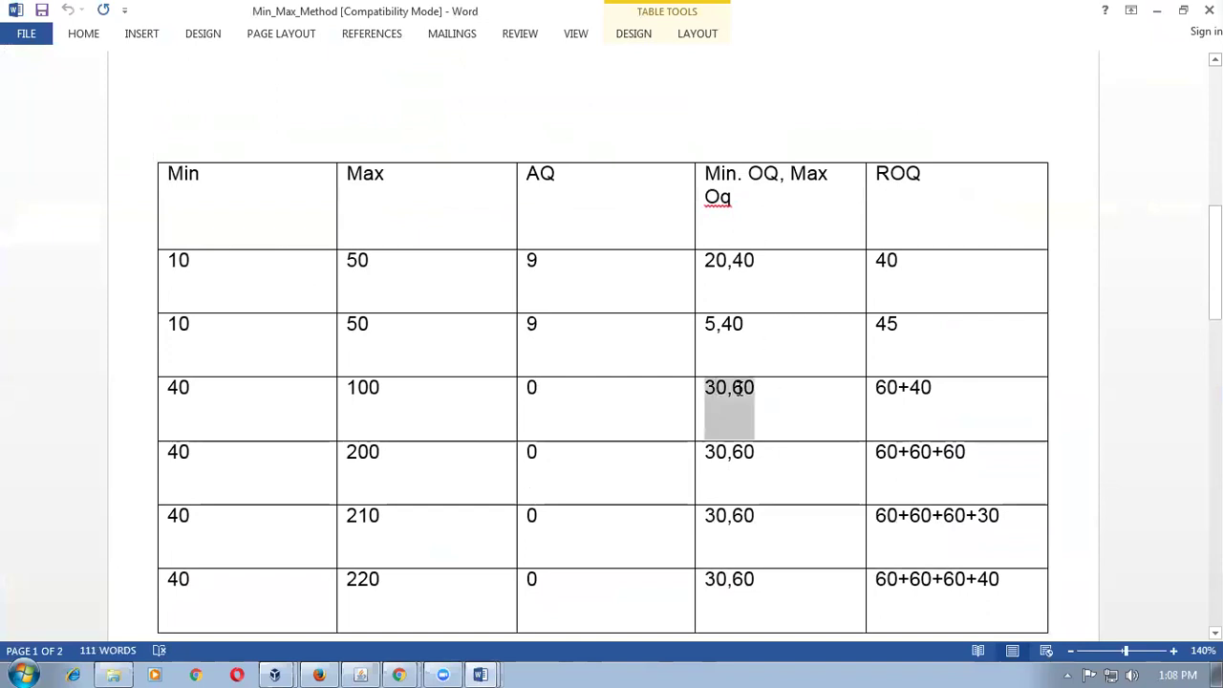
pyautogui.click(885, 396)
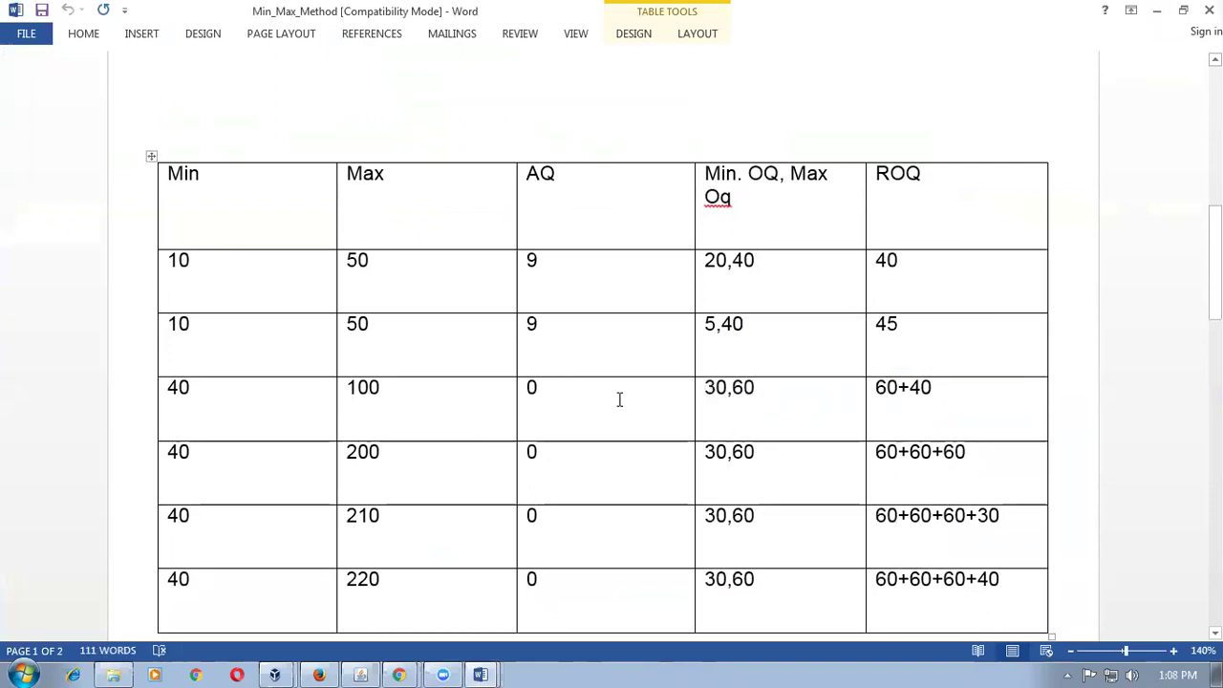
pyautogui.click(395, 387)
pyautogui.click(876, 389)
pyautogui.moveTo(877, 389); pyautogui.dragTo(920, 390)
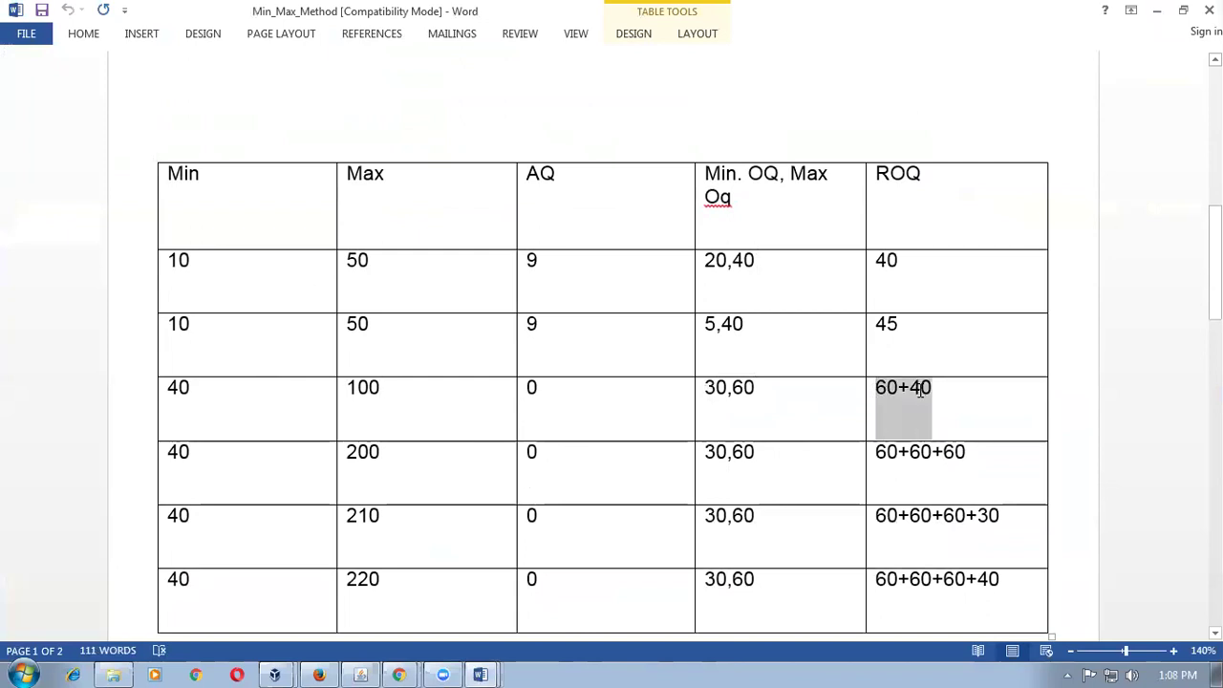
pyautogui.click(758, 392)
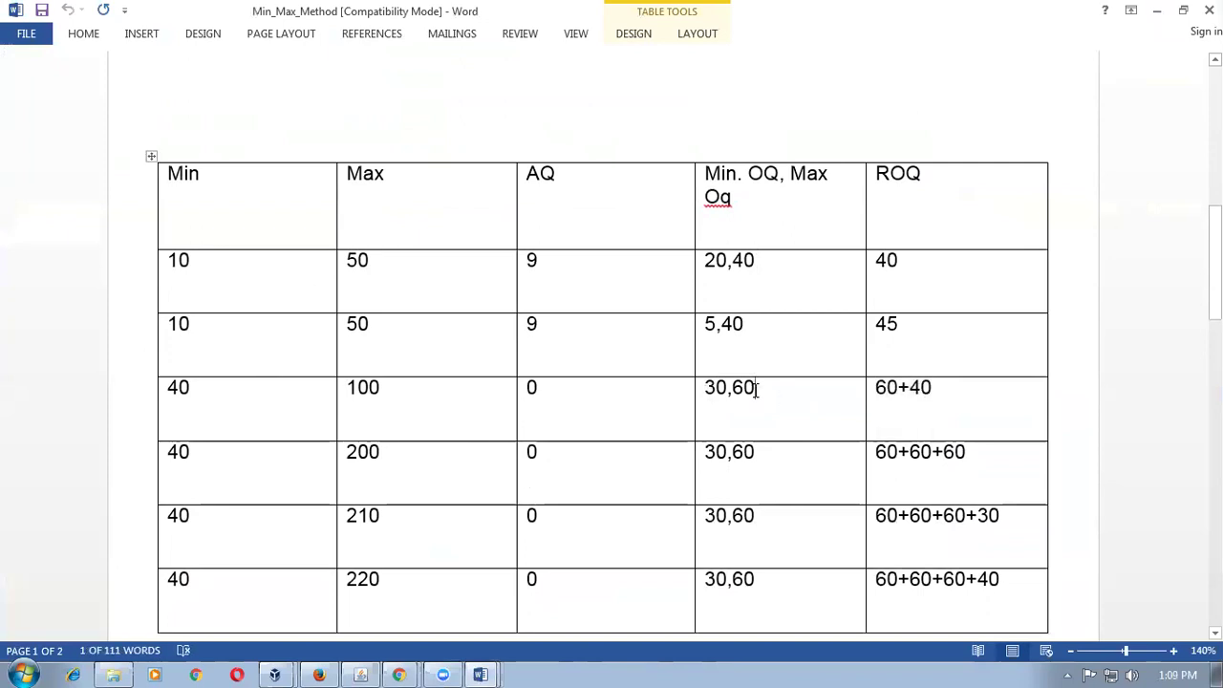
pyautogui.click(888, 390)
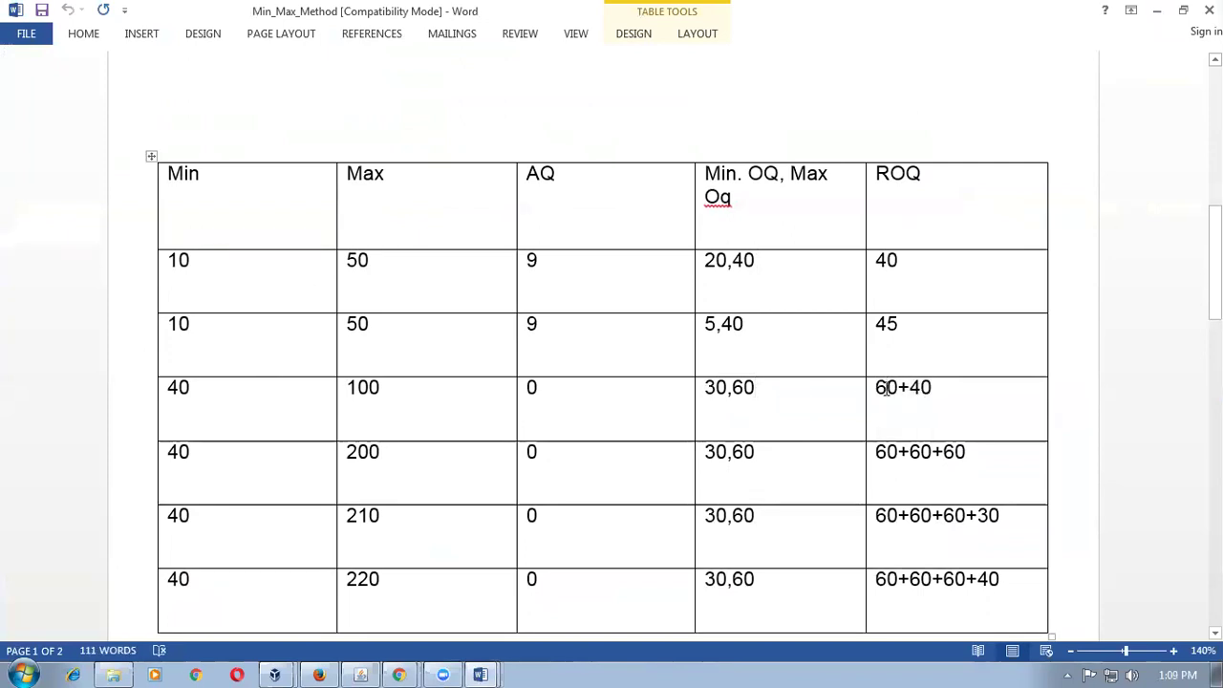
pyautogui.moveTo(402, 389); pyautogui.dragTo(354, 388)
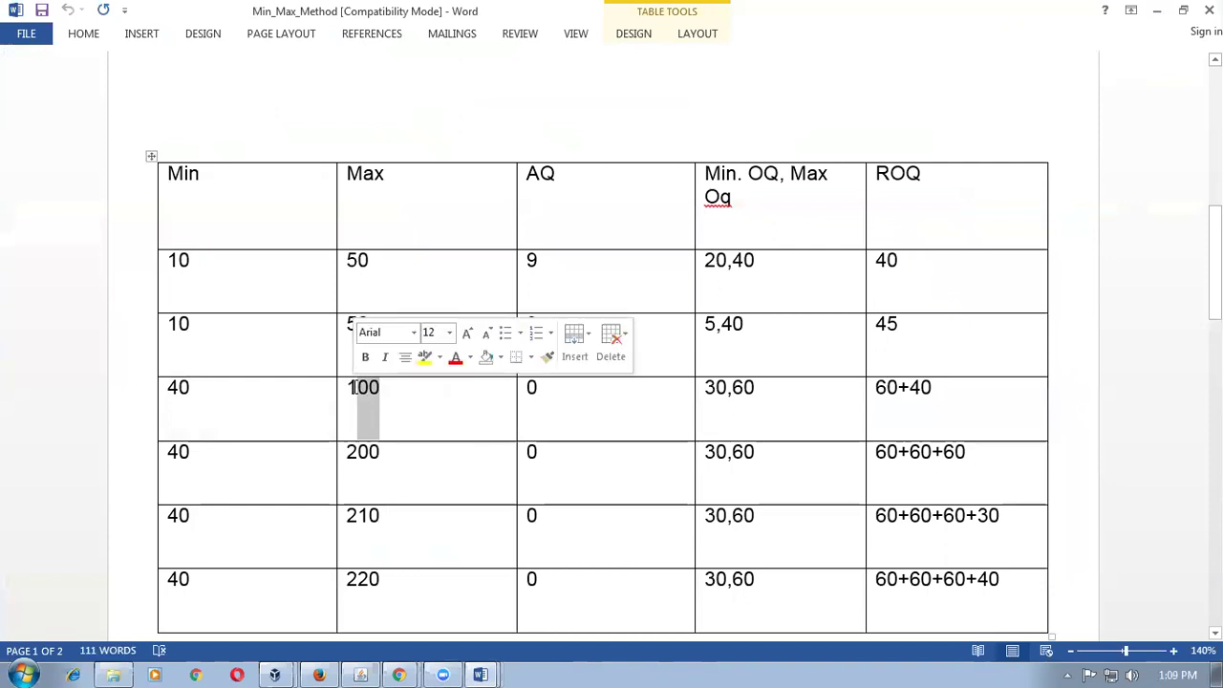
# - Examine the example row with Max 200, comparing its maximum and minimum order quantity with the ROQ split
pyautogui.click(395, 478)
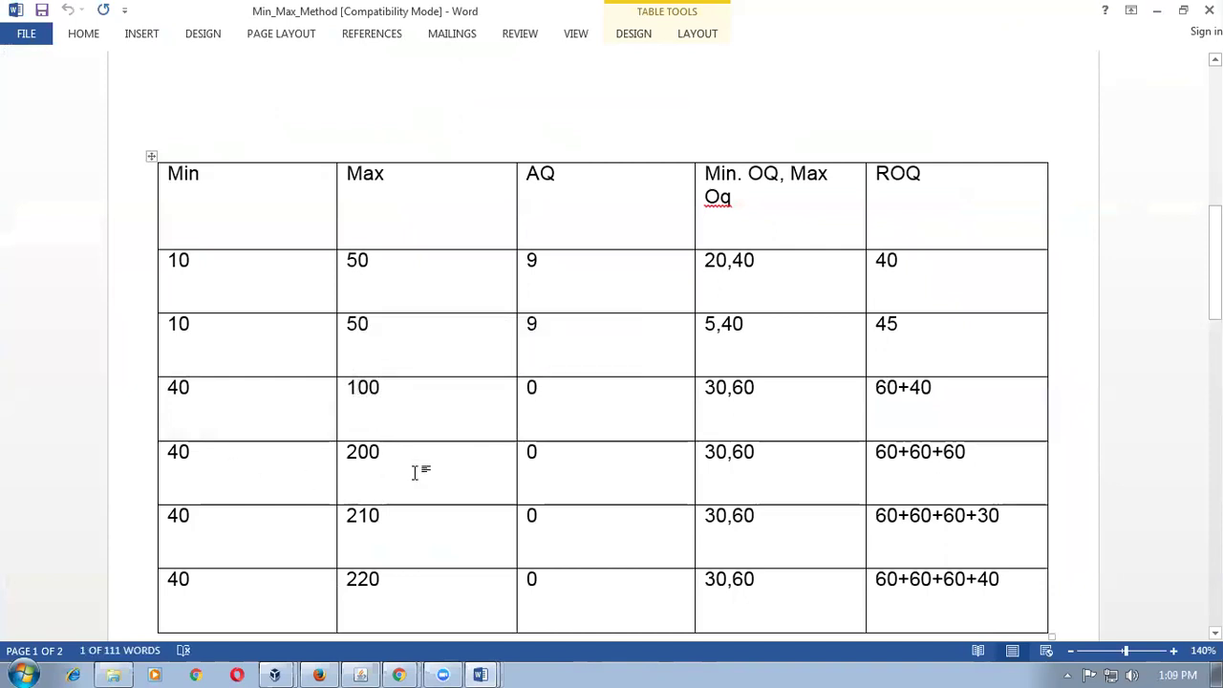
pyautogui.click(877, 454)
pyautogui.moveTo(885, 455); pyautogui.dragTo(955, 456)
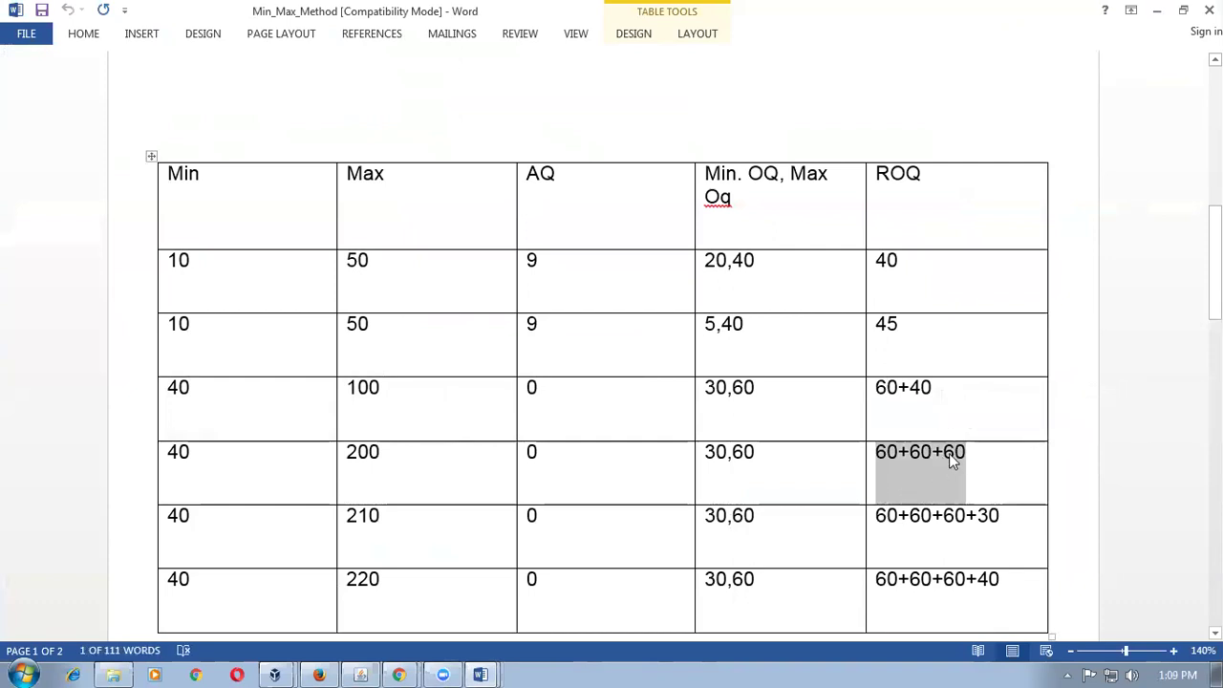
pyautogui.click(405, 451)
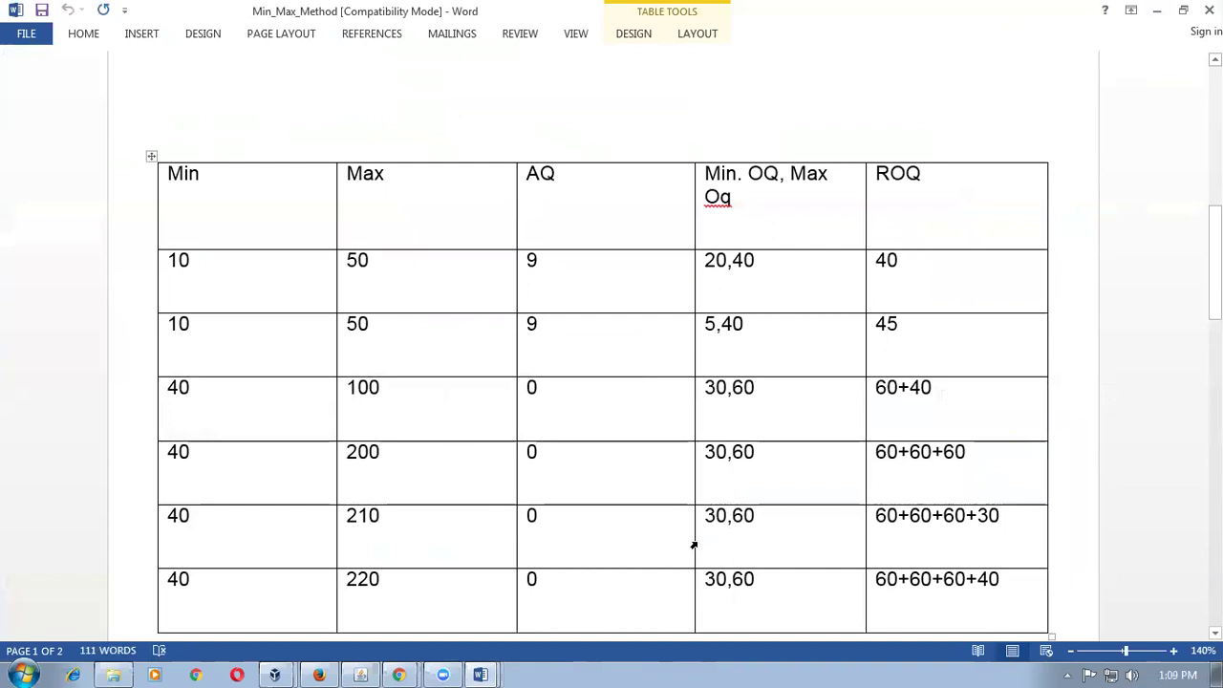
pyautogui.scroll(-1, 694, 544)
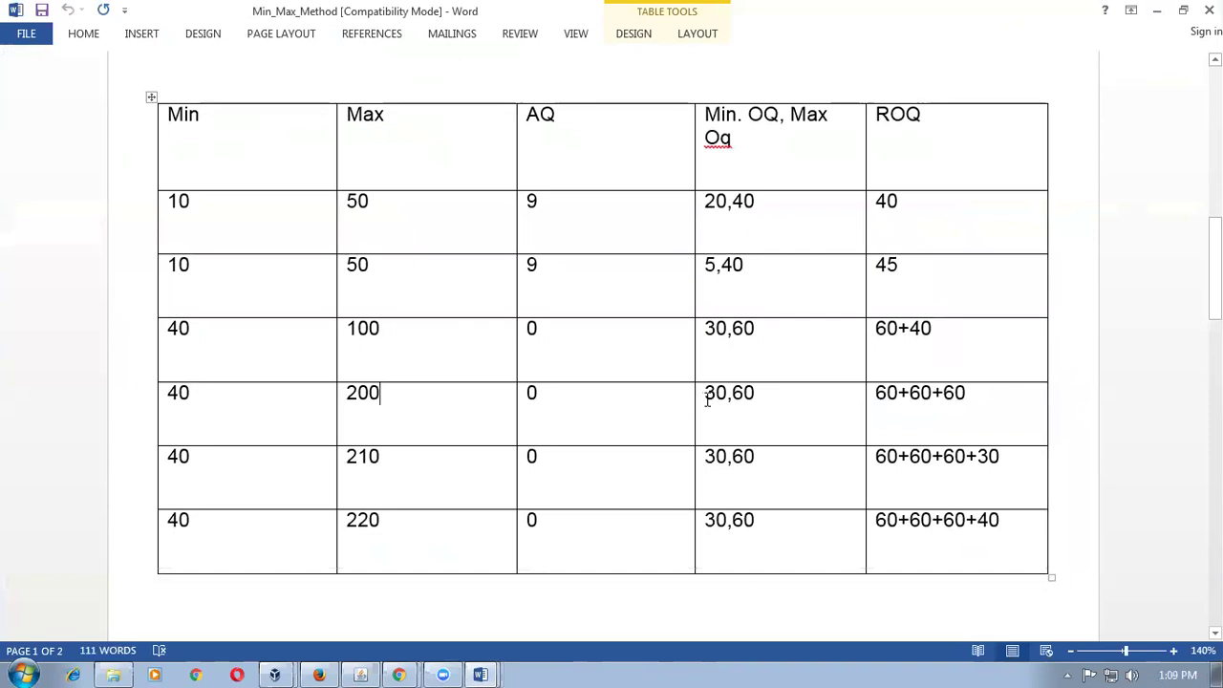
pyautogui.moveTo(705, 393); pyautogui.dragTo(709, 394)
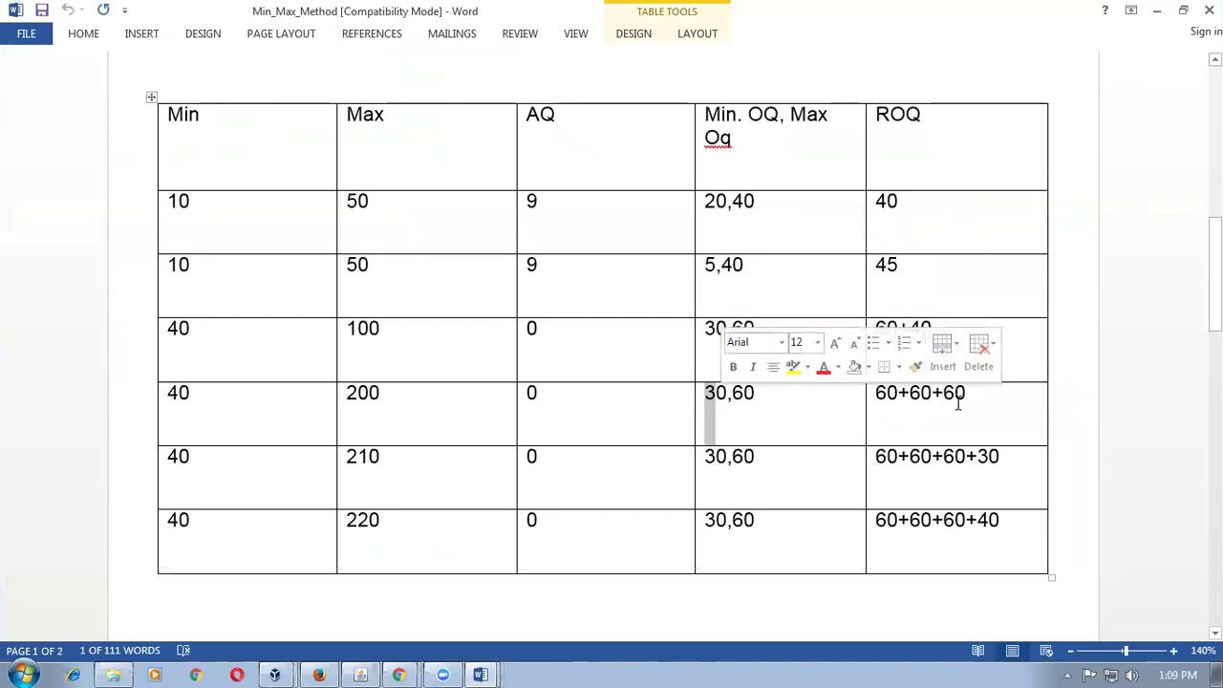
pyautogui.click(917, 403)
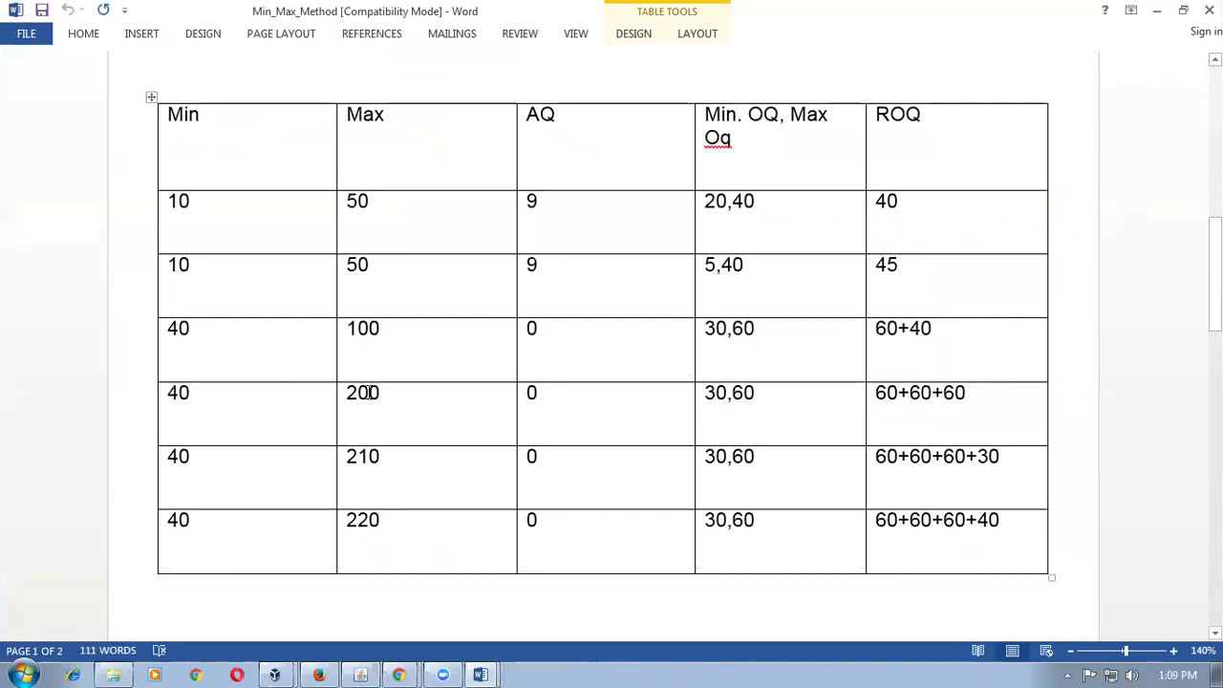
pyautogui.click(341, 396)
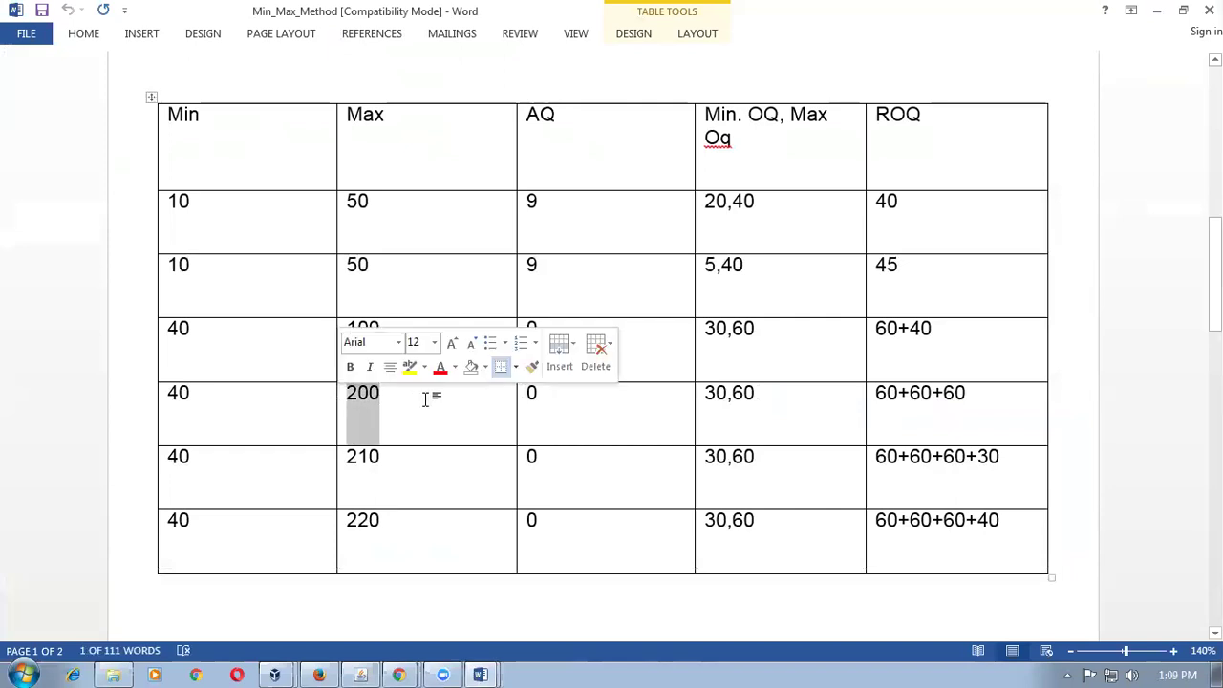
# - Review the Apply Fixed Lot Multiple step and the condition that limits the Re-Order quantity
pyautogui.scroll(3, 426, 397)
pyautogui.scroll(3, 426, 399)
pyautogui.moveTo(295, 385); pyautogui.dragTo(512, 382)
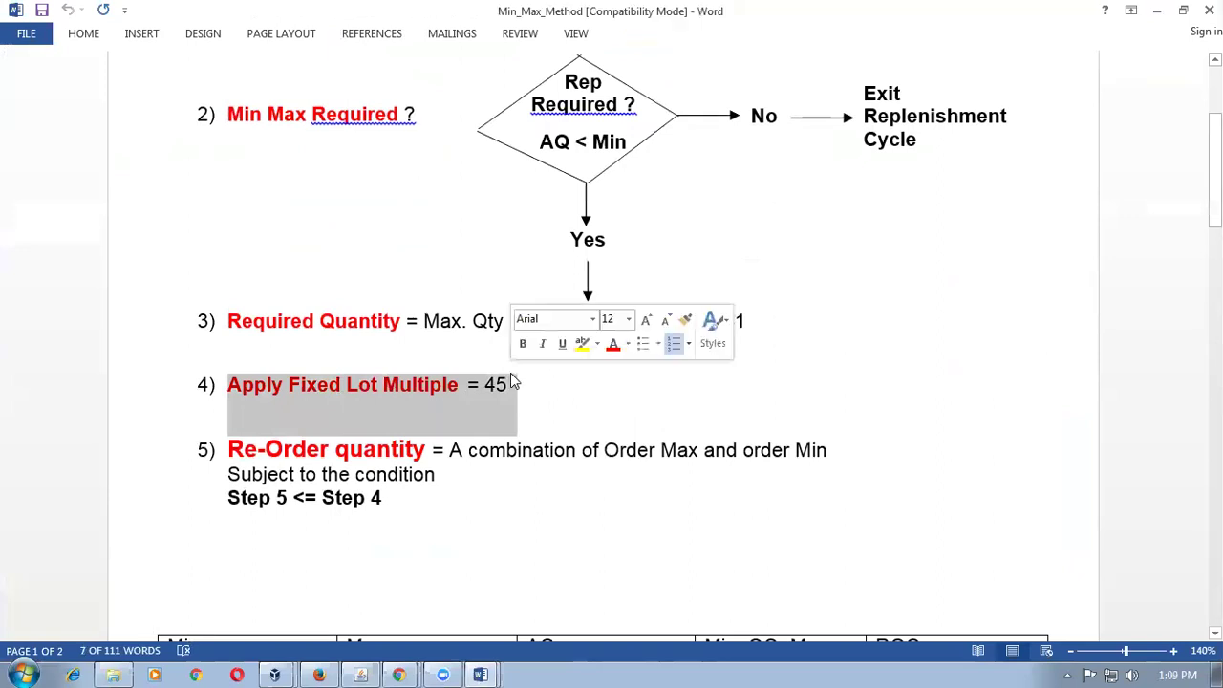
pyautogui.click(486, 497)
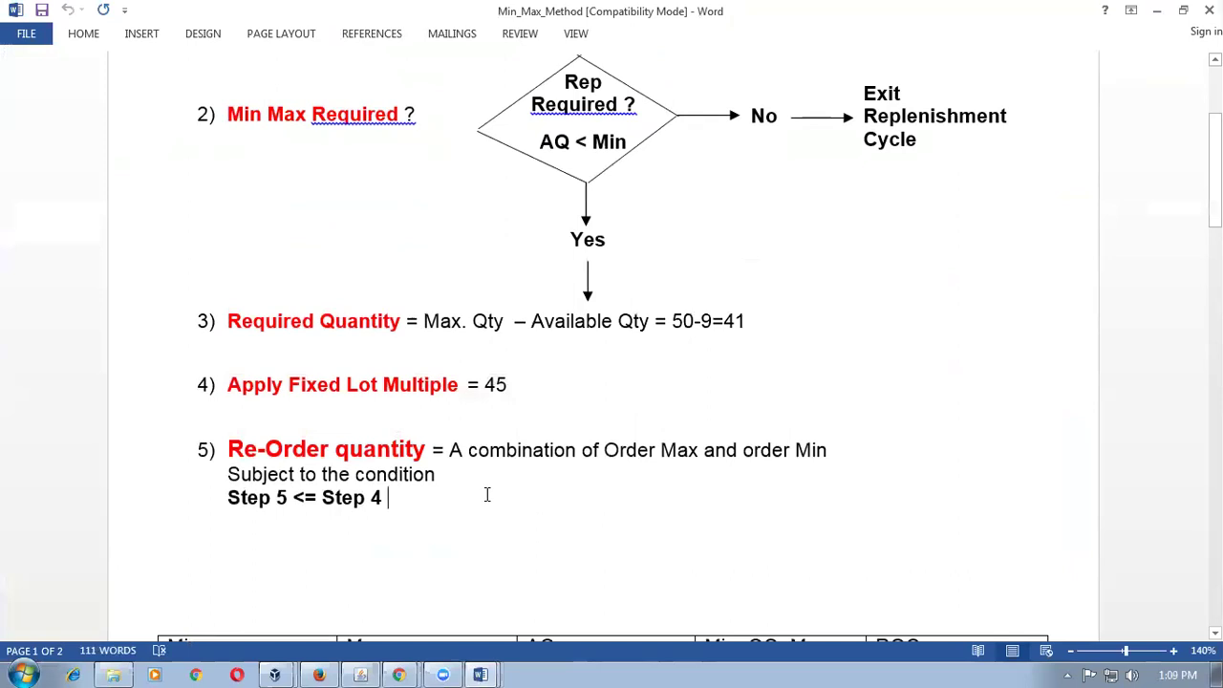
# - Recheck the order quantities and ROQ of the Max 200 row, and examine how the Max 210 row's ROQ is split
pyautogui.scroll(-9, 487, 494)
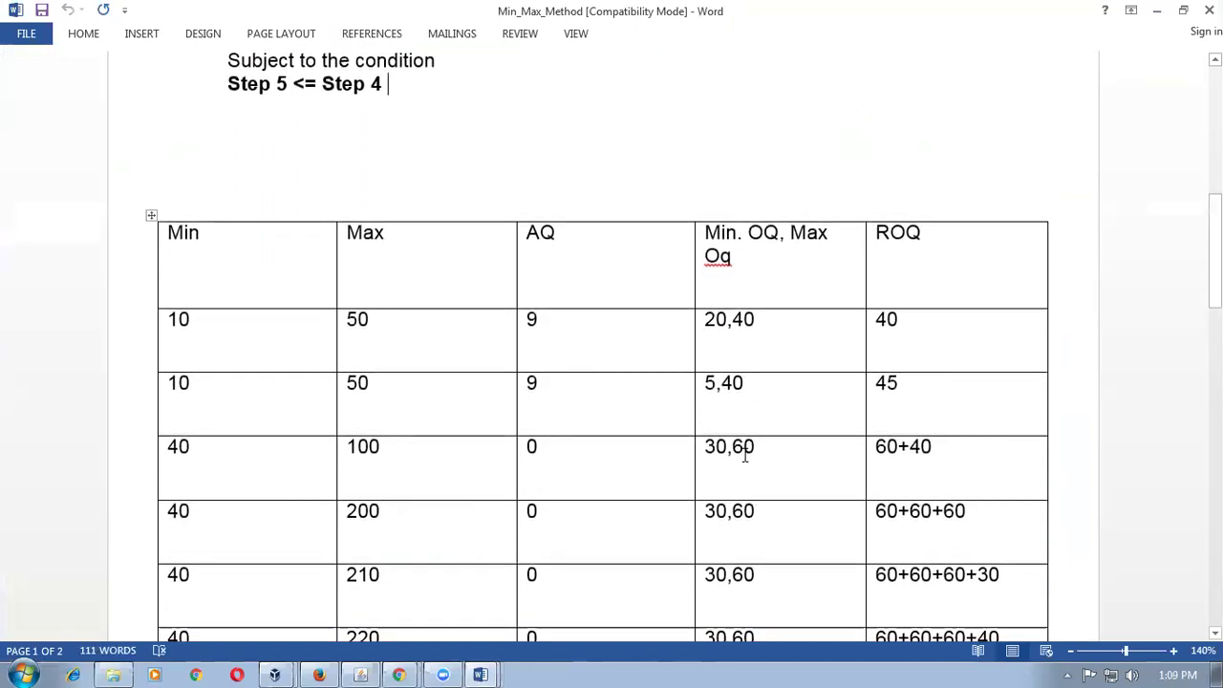
pyautogui.click(729, 514)
pyautogui.click(934, 516)
pyautogui.scroll(-1, 939, 521)
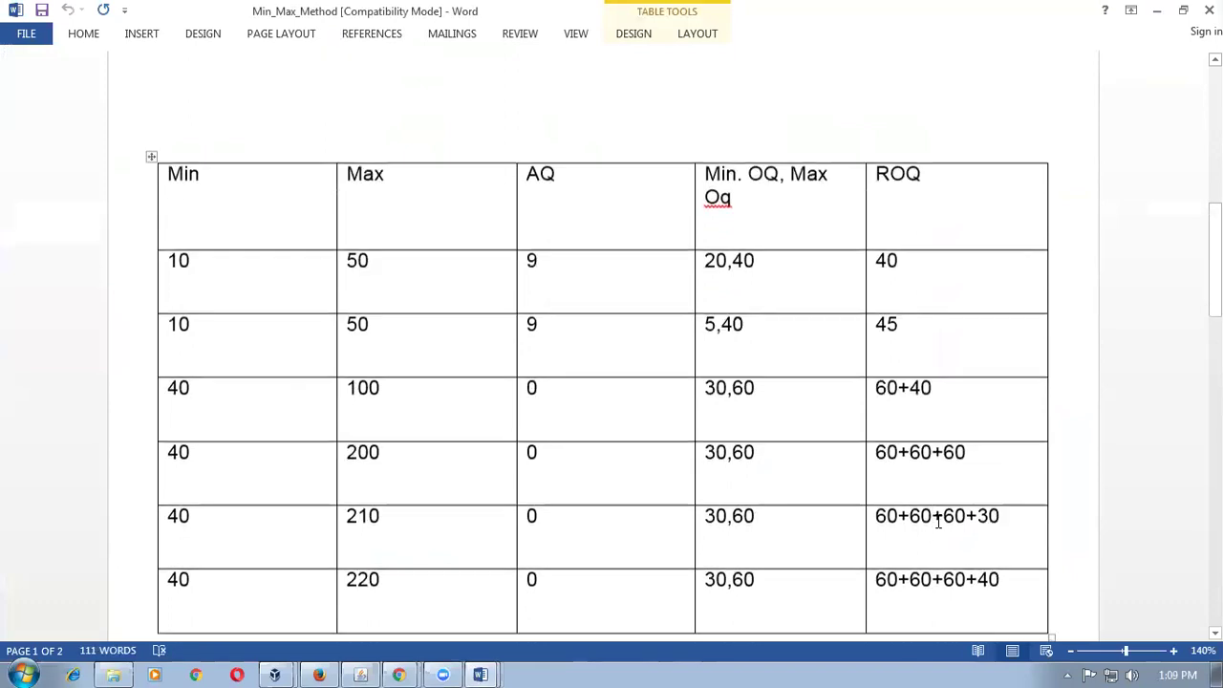
pyautogui.click(207, 514)
pyautogui.click(381, 518)
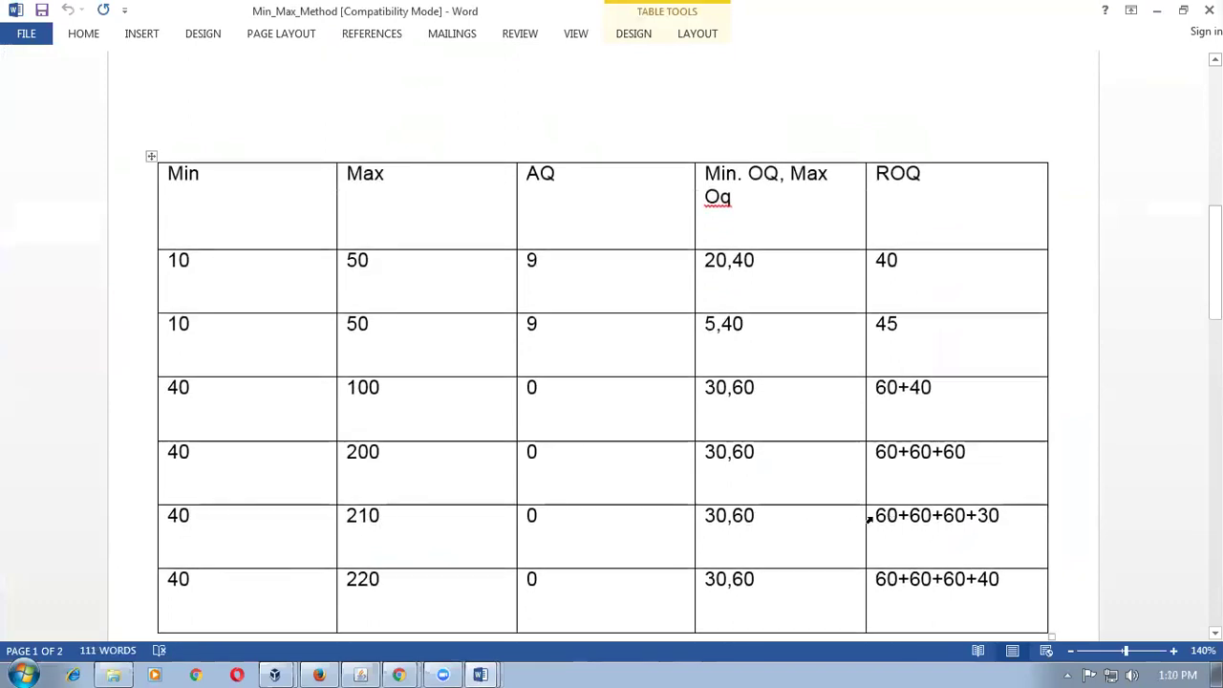
pyautogui.moveTo(874, 516); pyautogui.dragTo(999, 516)
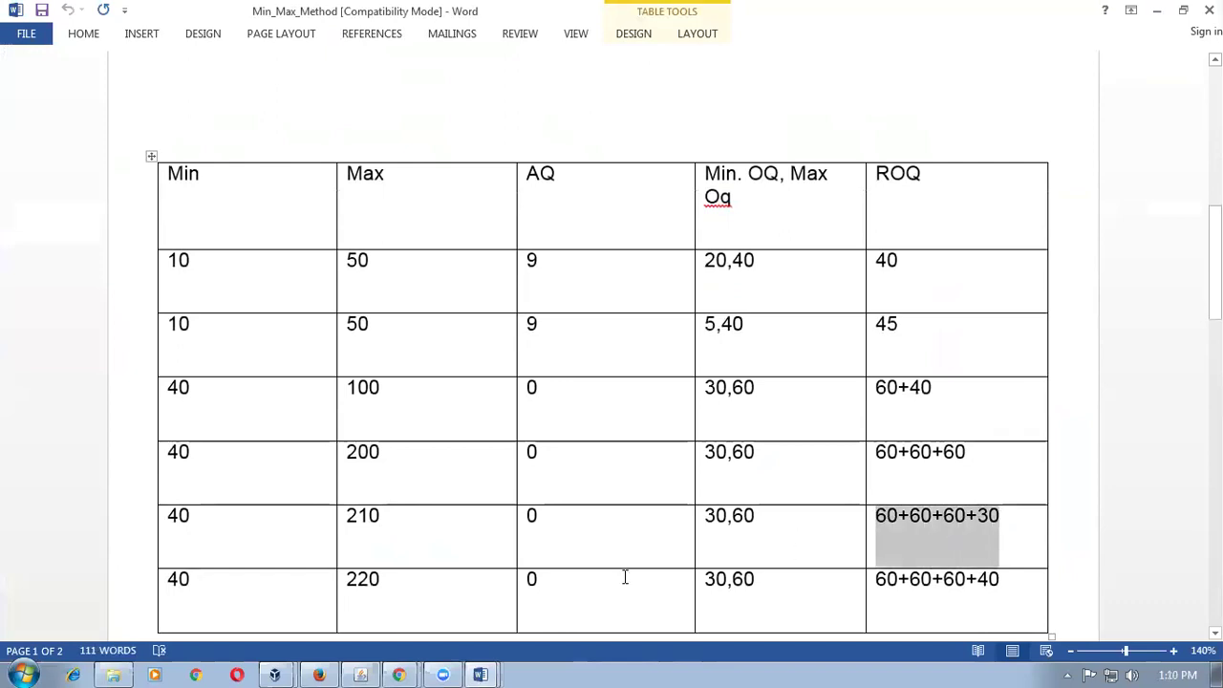
# - Examine the example row with Max 220, comparing its minimum, maximum and order quantities with the ROQ split
pyautogui.click(263, 585)
pyautogui.click(386, 581)
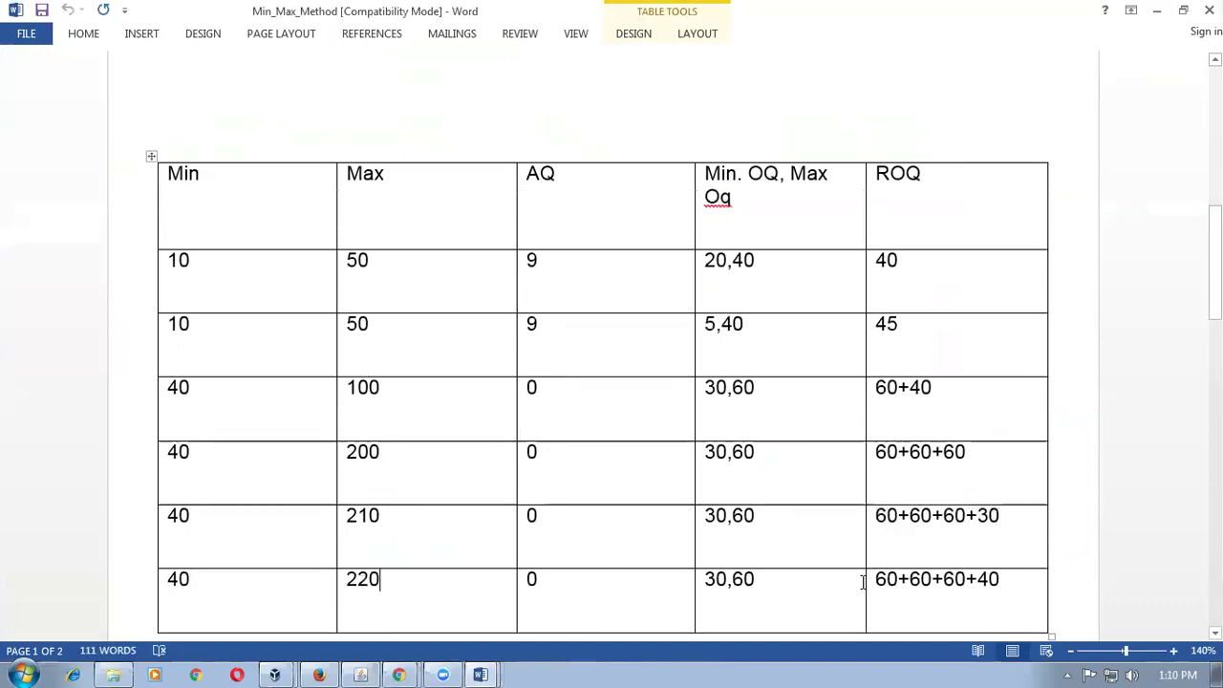
pyautogui.scroll(-2, 860, 582)
pyautogui.moveTo(876, 463); pyautogui.dragTo(990, 463)
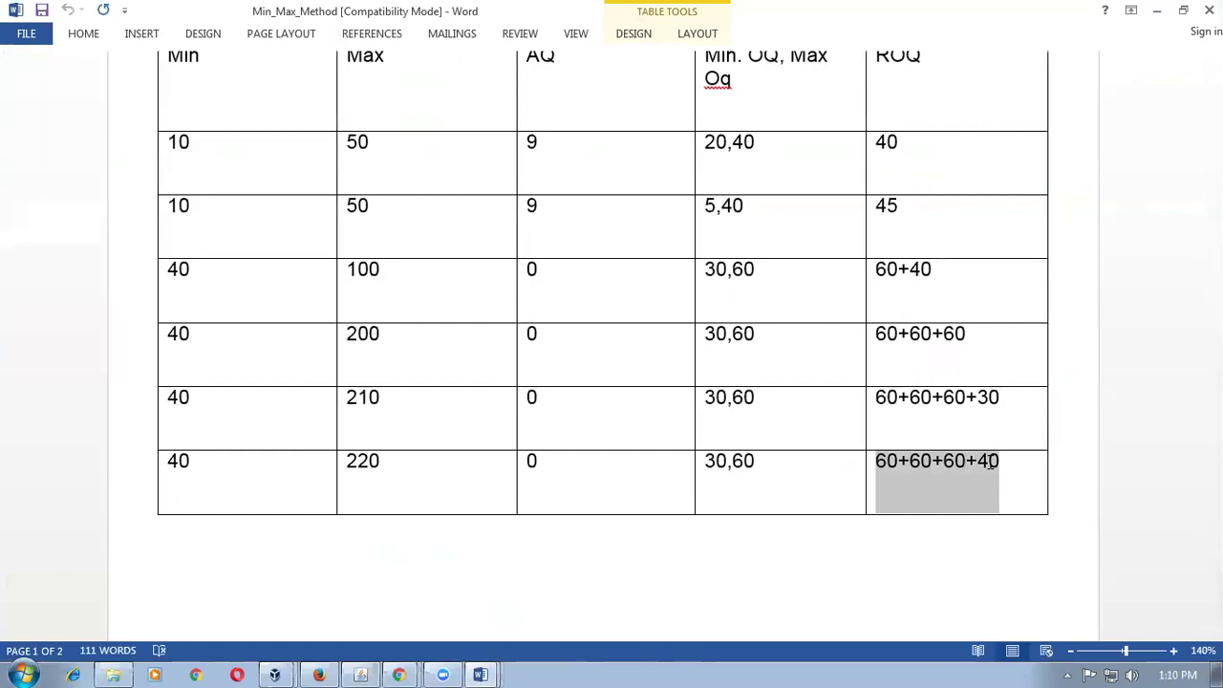
pyautogui.click(786, 473)
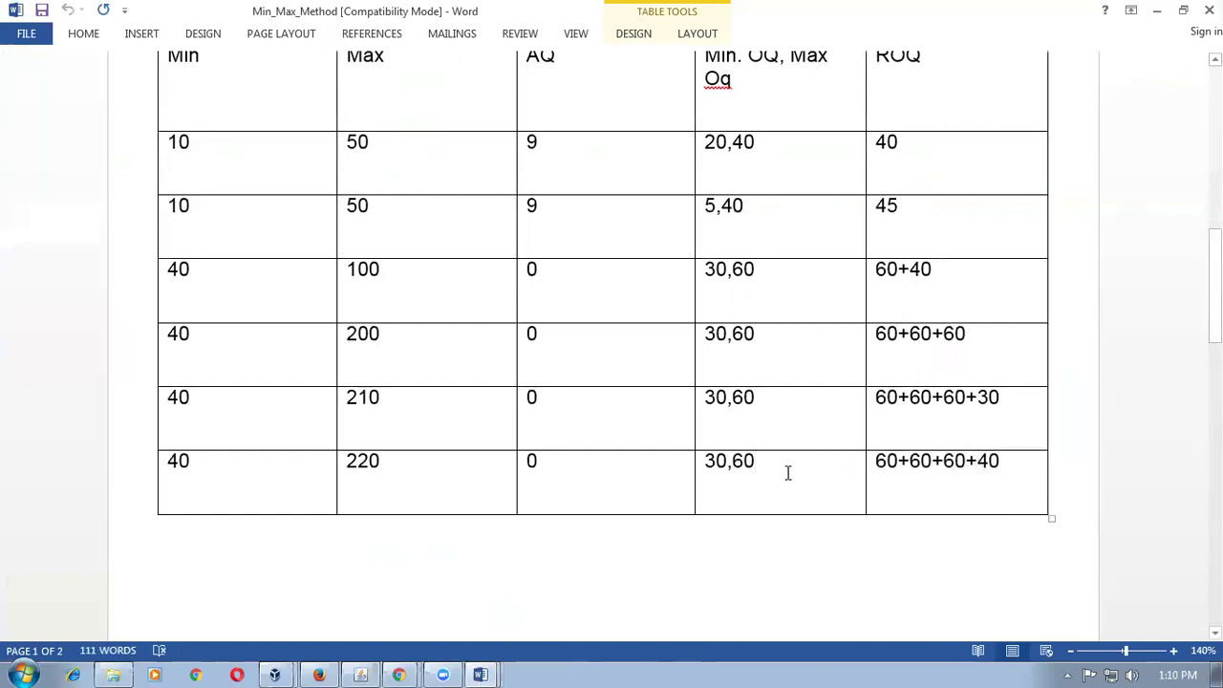
# - Review the Re-Order quantity definition with its Step 5 <= Step 4 condition, and return to the example table
pyautogui.scroll(6, 788, 473)
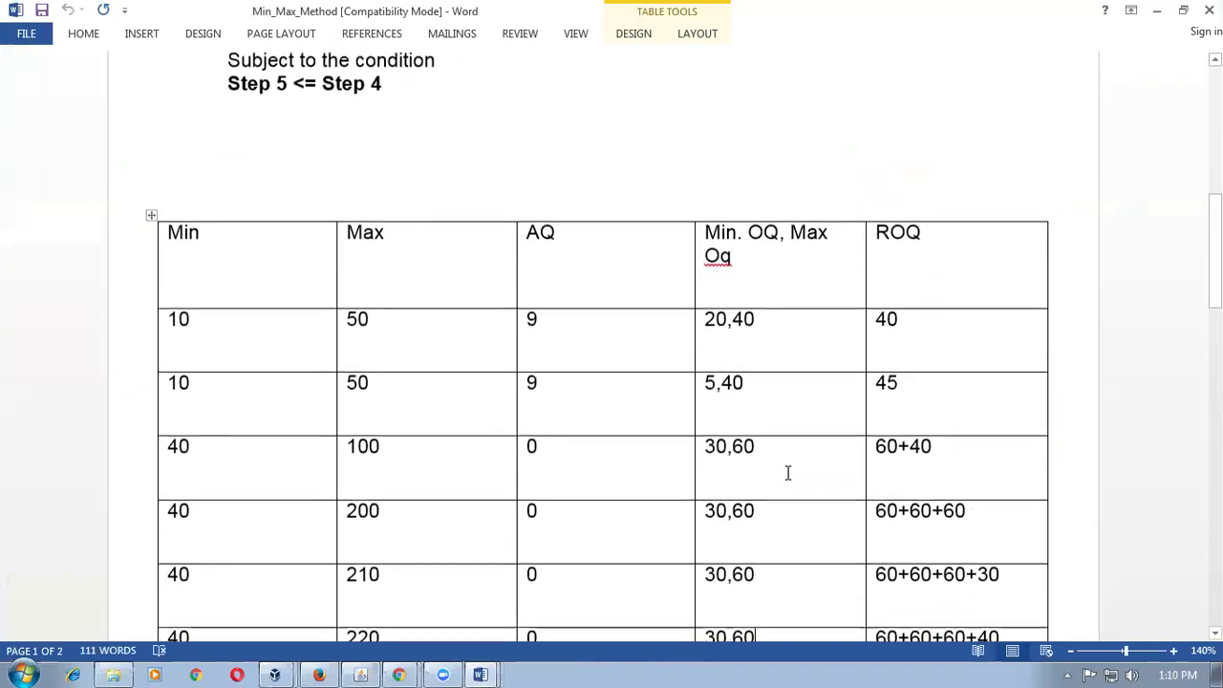
pyautogui.moveTo(304, 271); pyautogui.dragTo(382, 322)
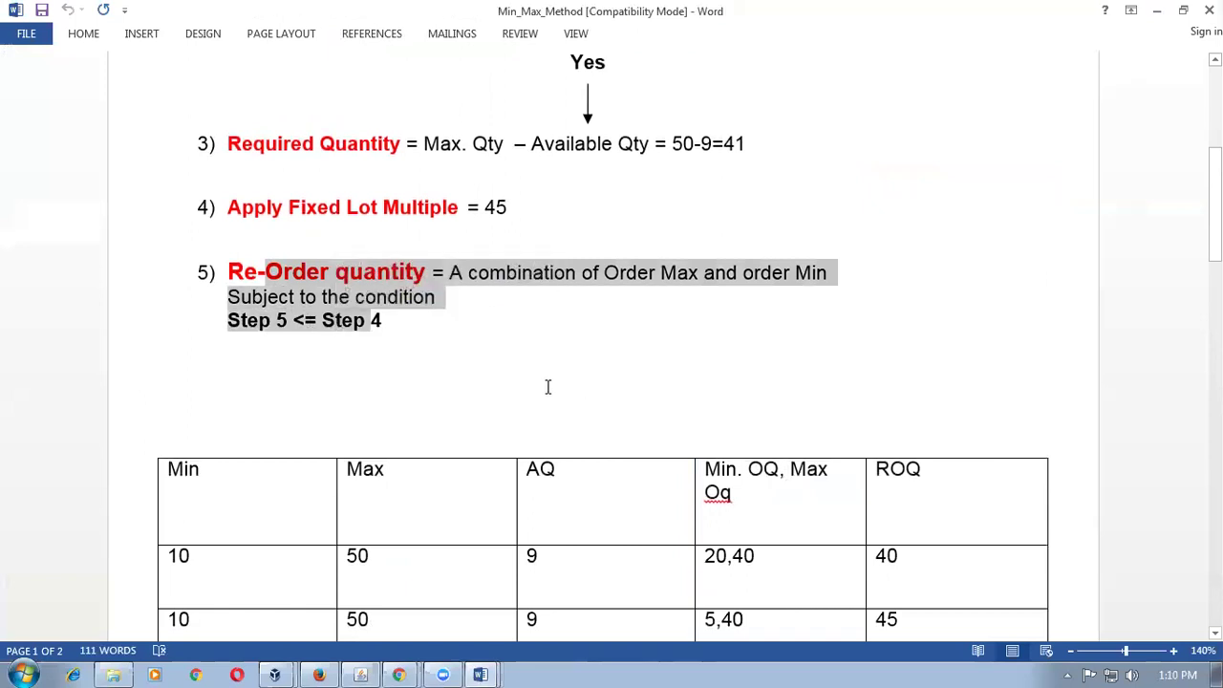
pyautogui.press('Down')
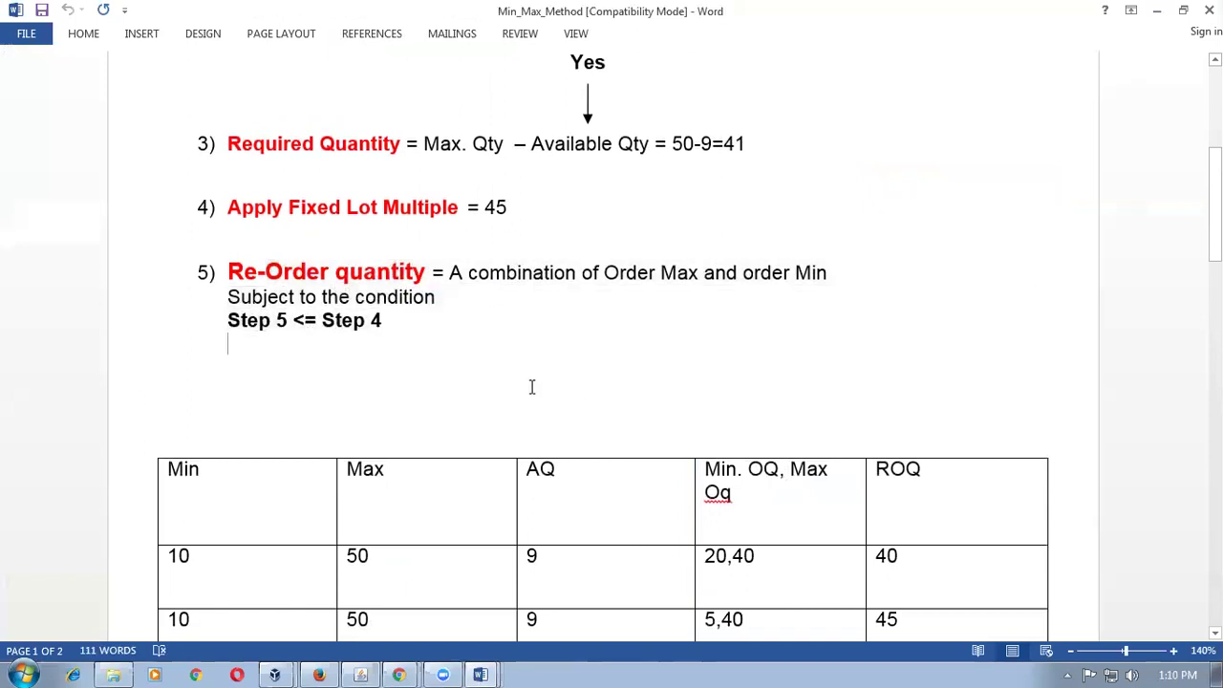
pyautogui.scroll(-5, 533, 385)
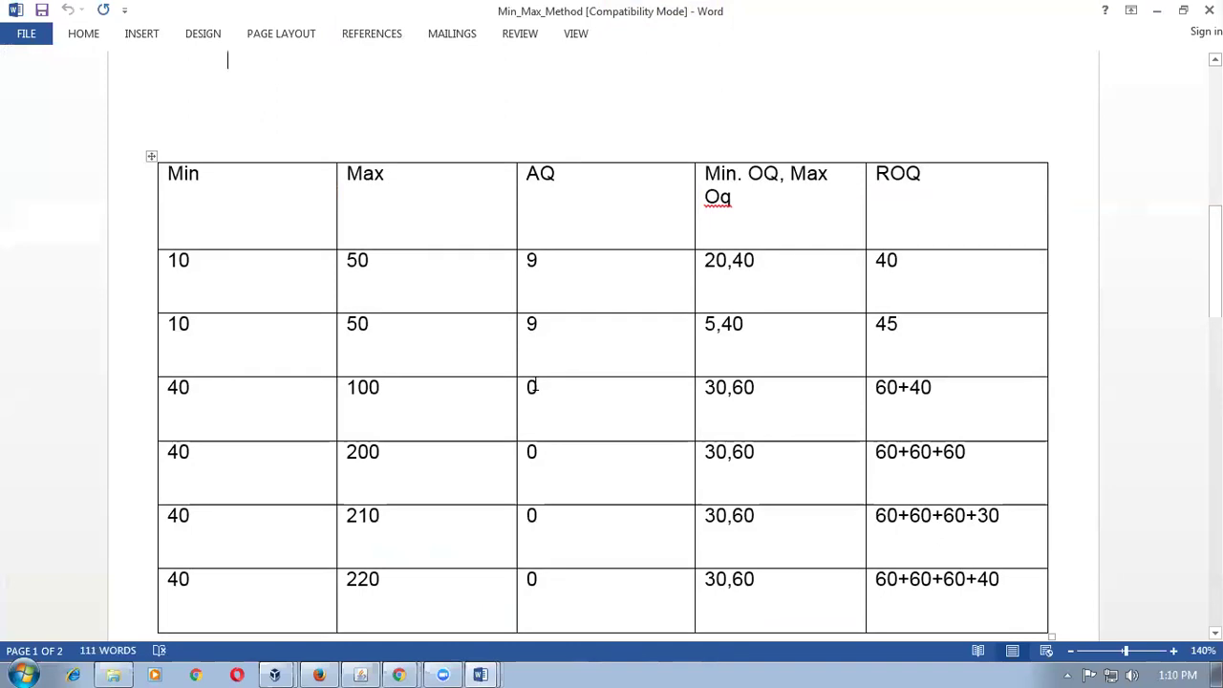
pyautogui.scroll(-2, 534, 385)
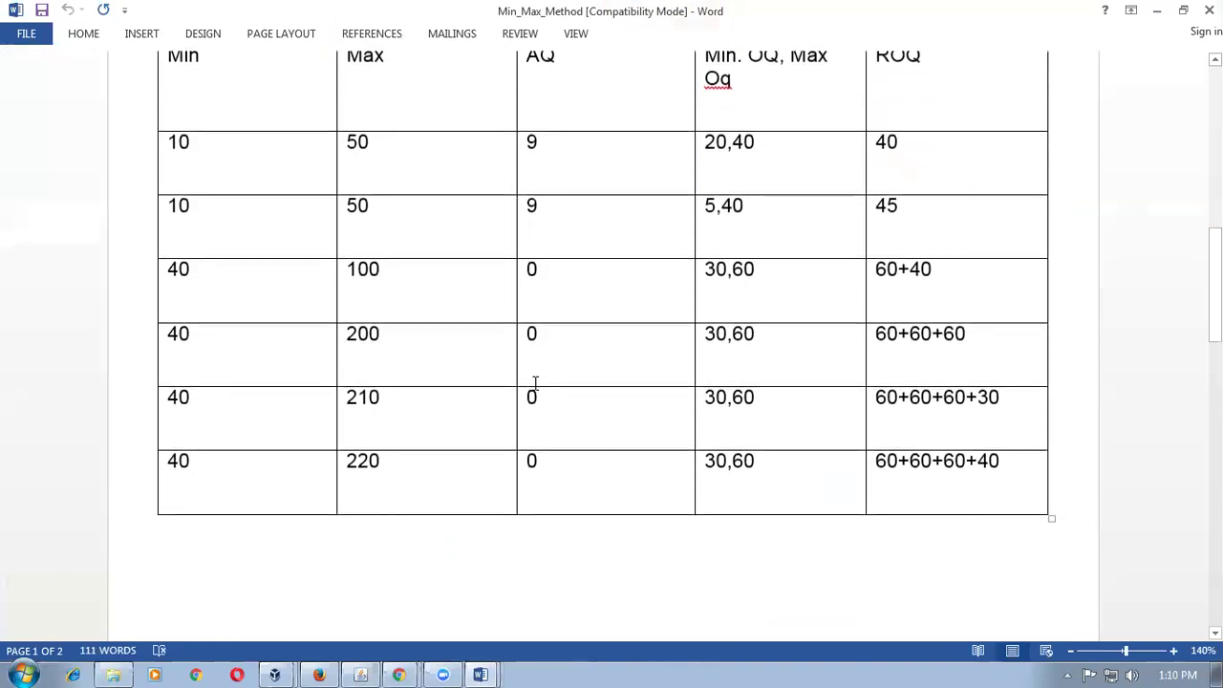
pyautogui.scroll(3, 535, 384)
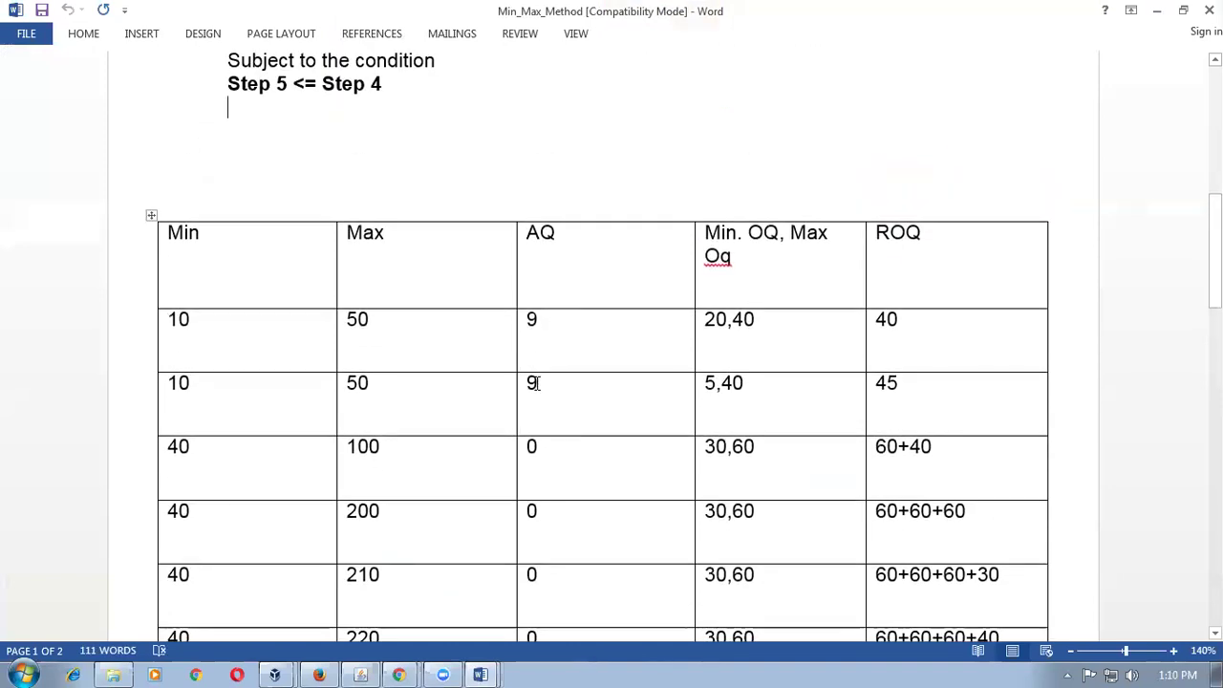
pyautogui.scroll(4, 535, 383)
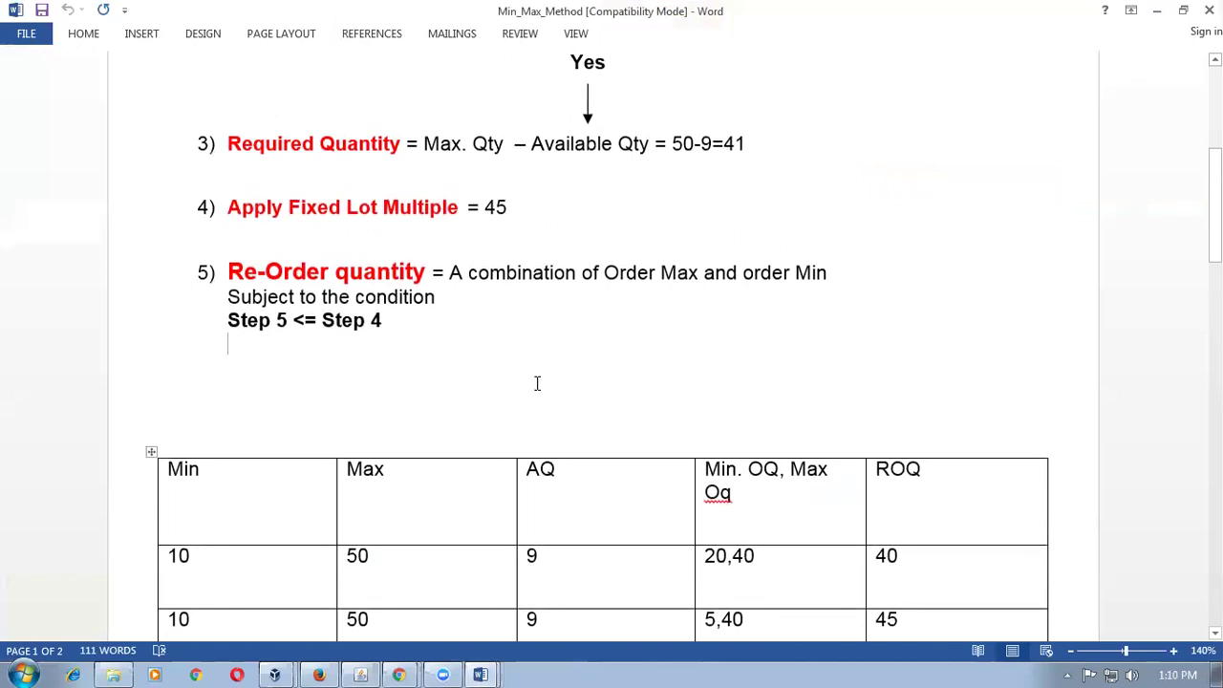
# - Switch to Oracle Applications, cancel the scheduled Min-max planning report request, and close the Requests window
pyautogui.click(357, 673)
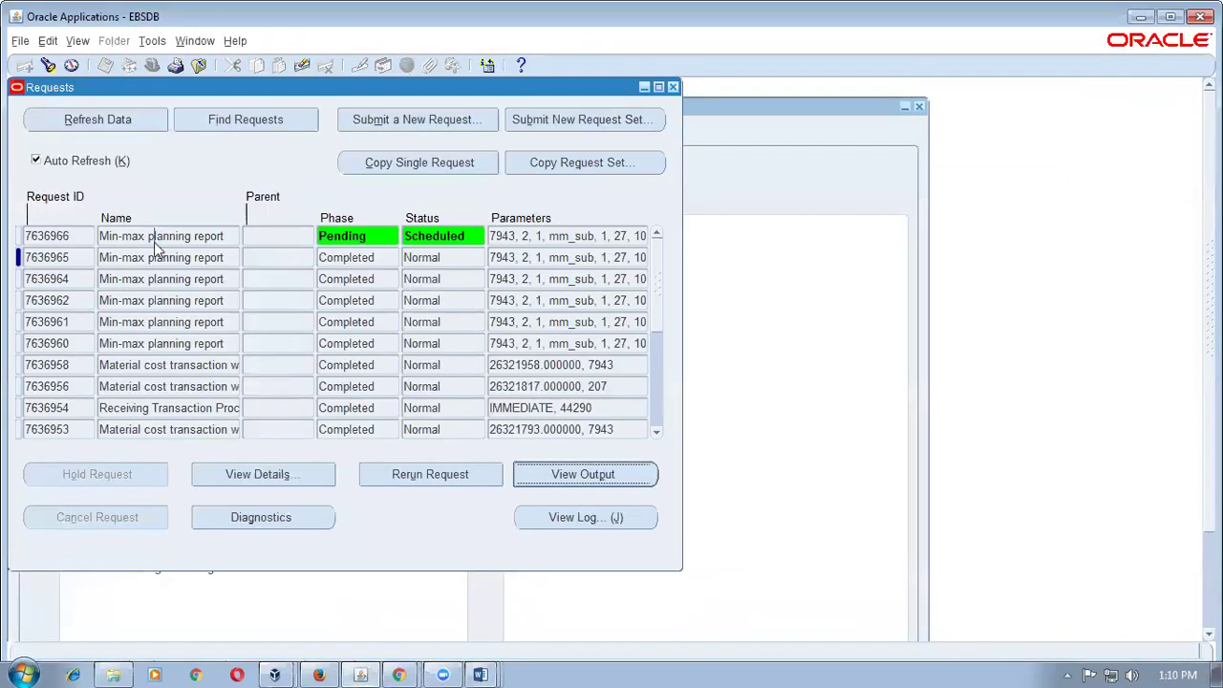
pyautogui.click(91, 514)
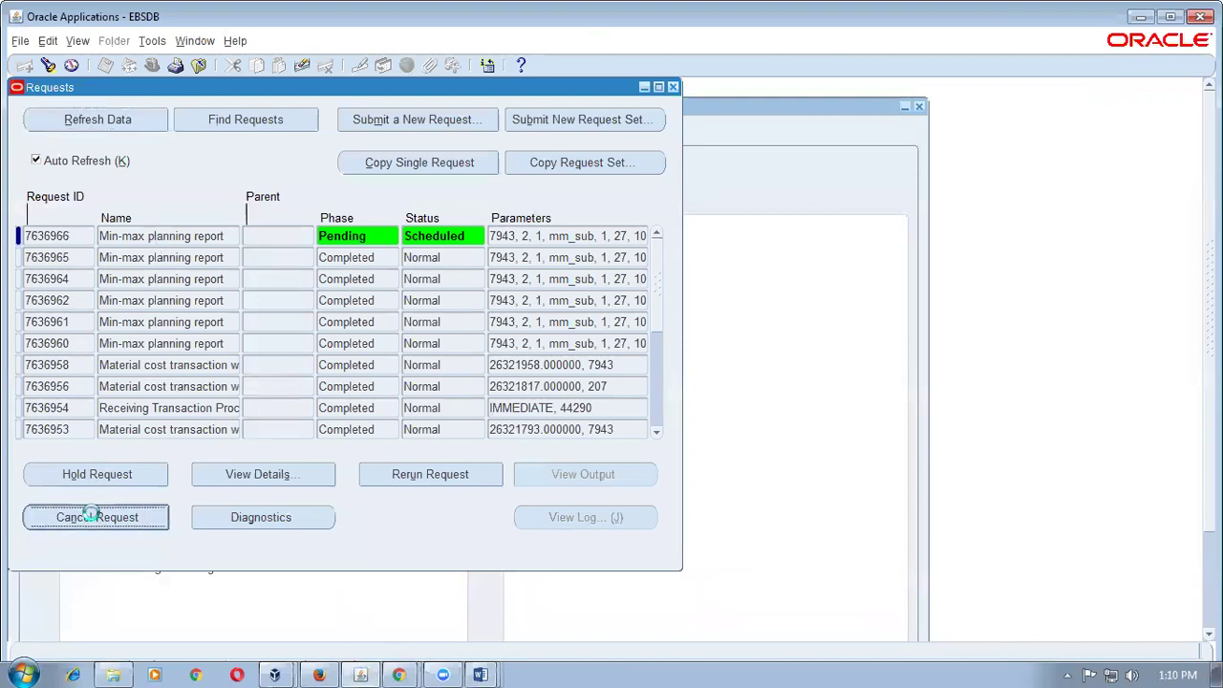
pyautogui.click(674, 452)
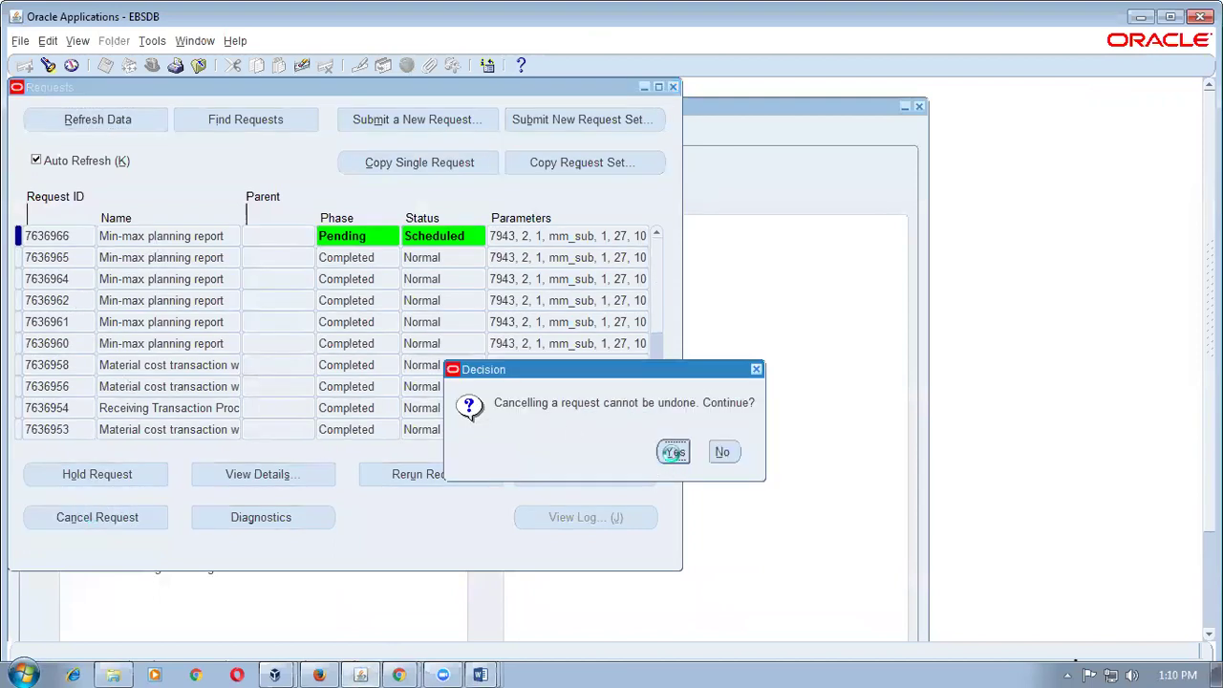
pyautogui.click(764, 411)
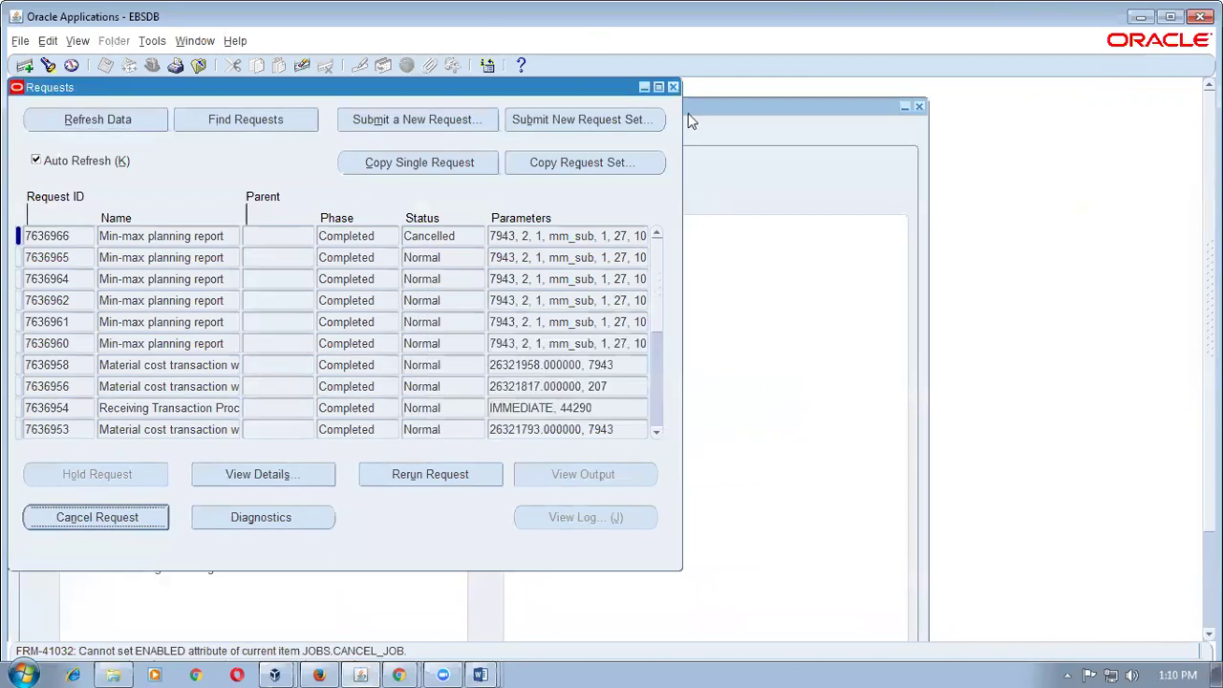
pyautogui.click(674, 88)
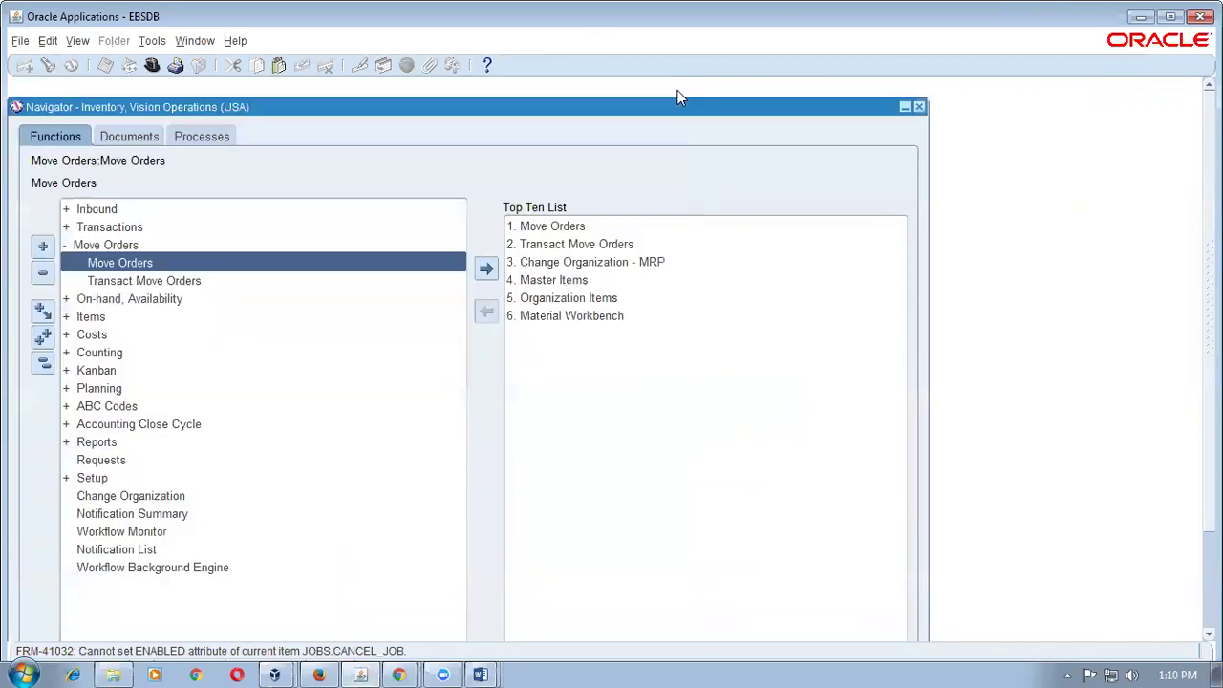
# - Open Transact Move Orders from the Inventory navigator and find the move order lines for item mm_test_item
pyautogui.click(45, 364)
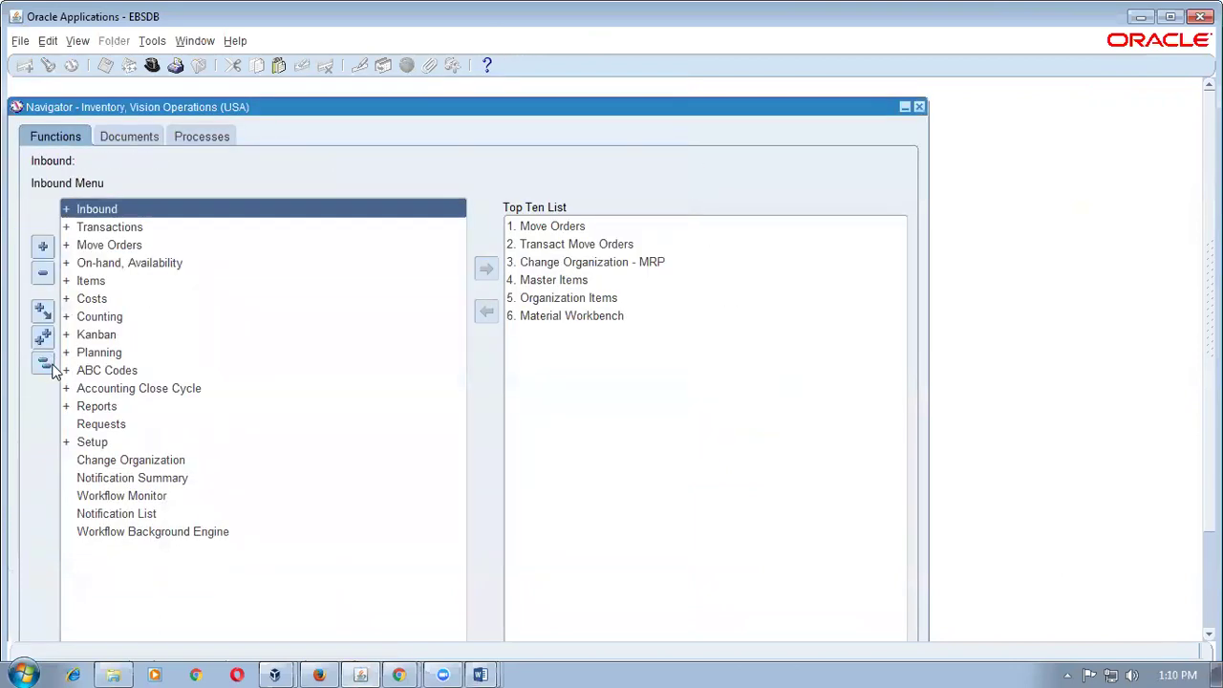
pyautogui.doubleClick(124, 250)
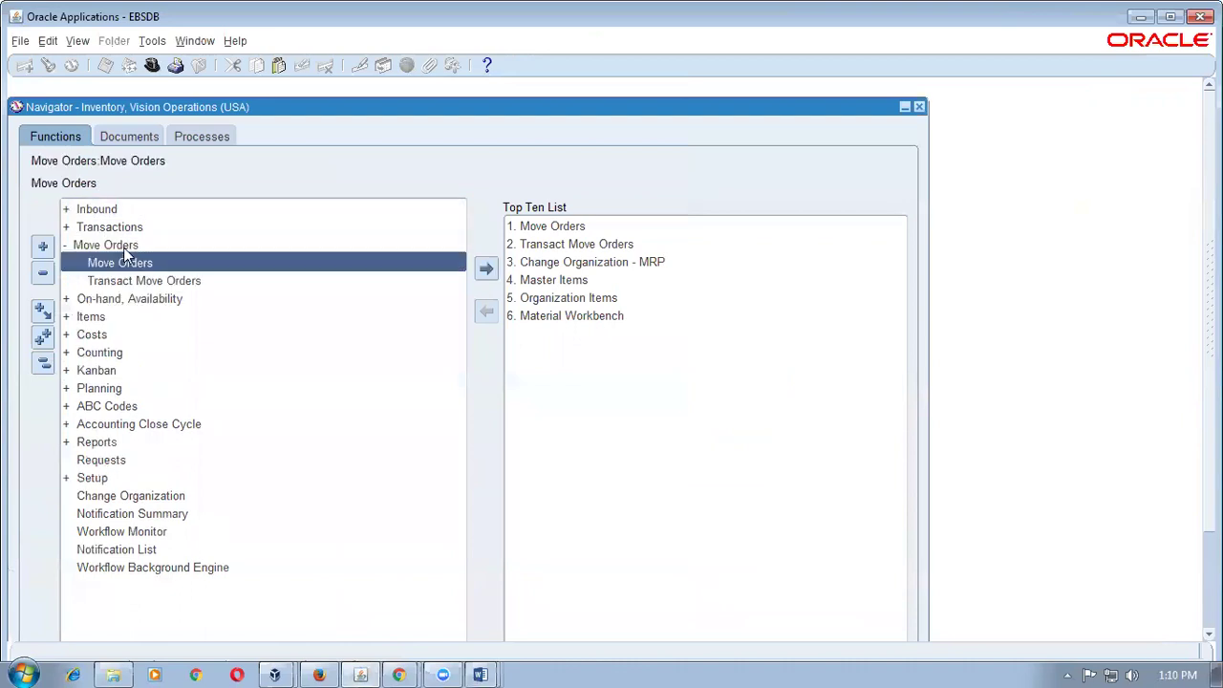
pyautogui.click(136, 282)
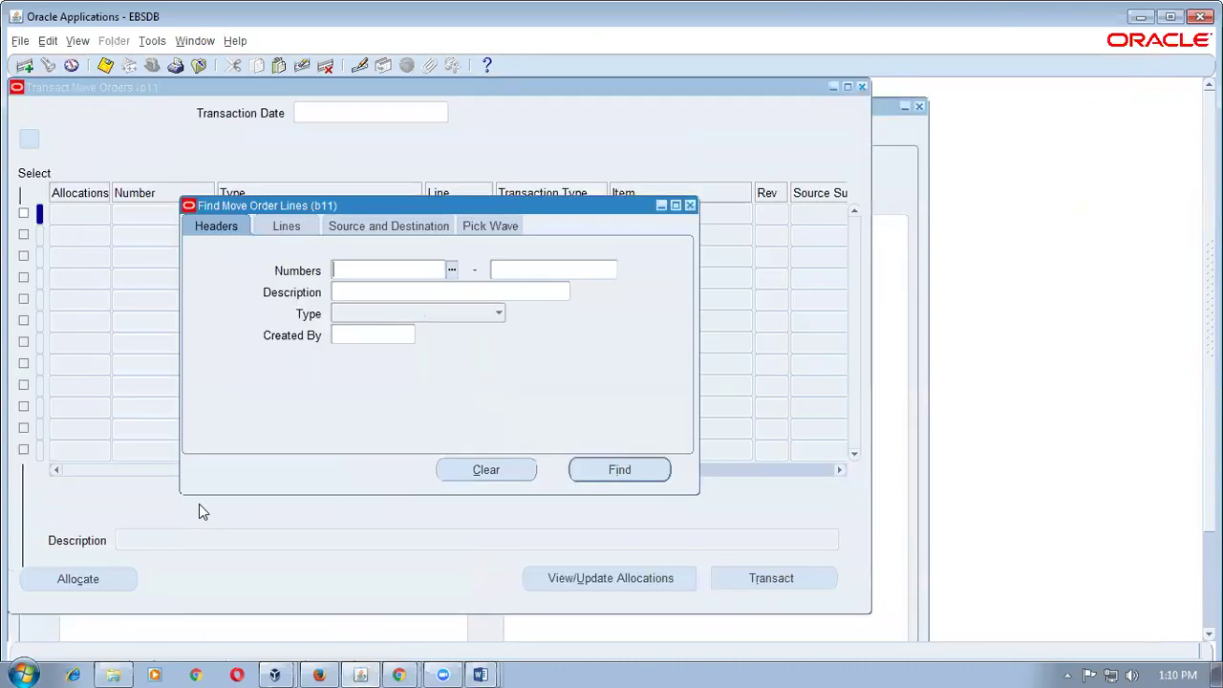
pyautogui.click(287, 227)
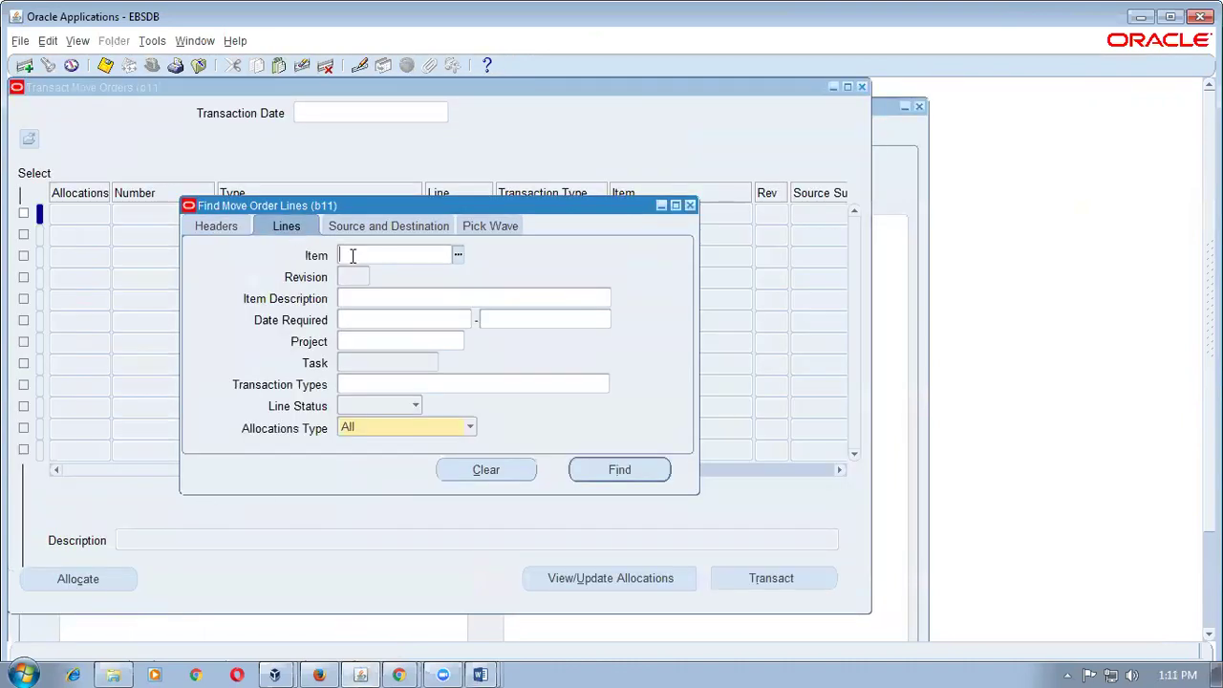
pyautogui.write('mm_test_item')
pyautogui.press('Tab')
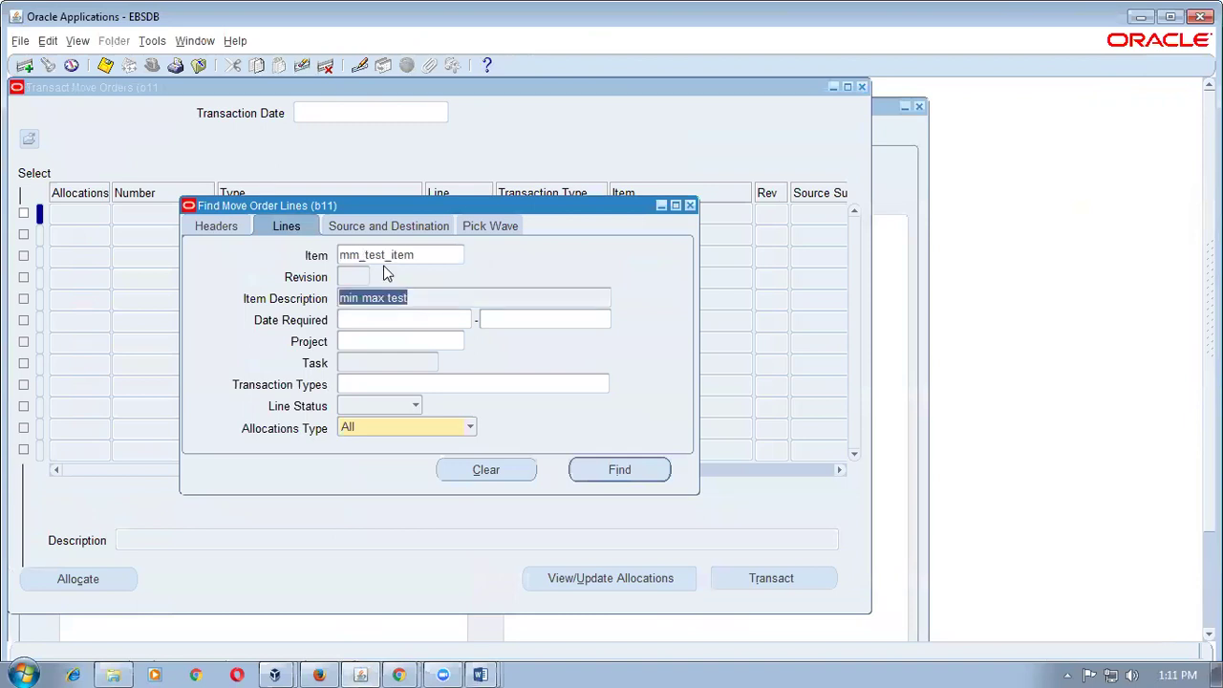
pyautogui.click(656, 475)
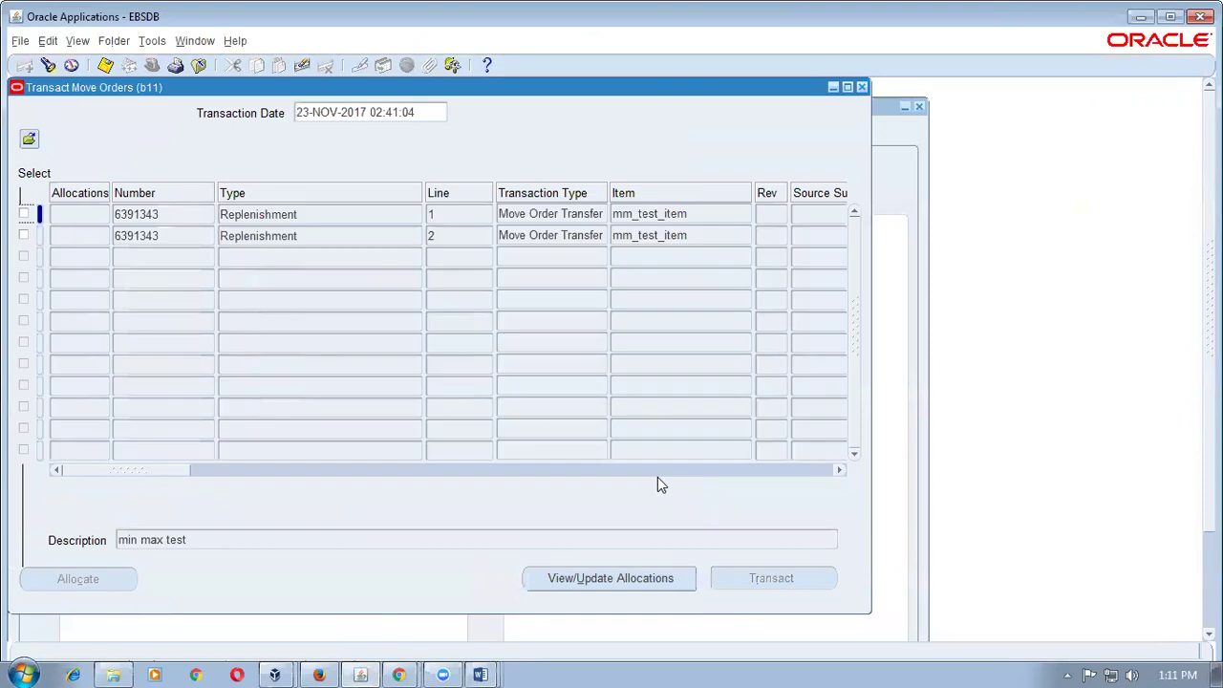
# - Select both mm_test_item replenishment lines, check their transaction and requested quantities, and allocate them
pyautogui.click(24, 214)
pyautogui.click(23, 236)
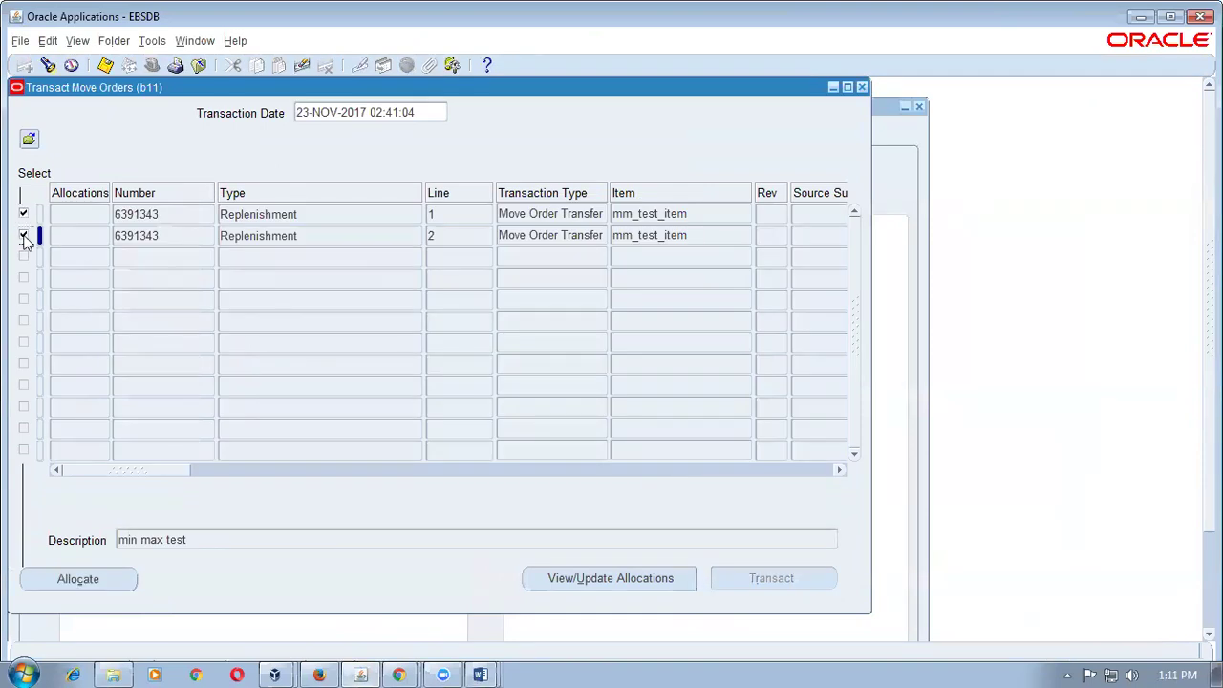
pyautogui.moveTo(181, 470); pyautogui.dragTo(423, 465)
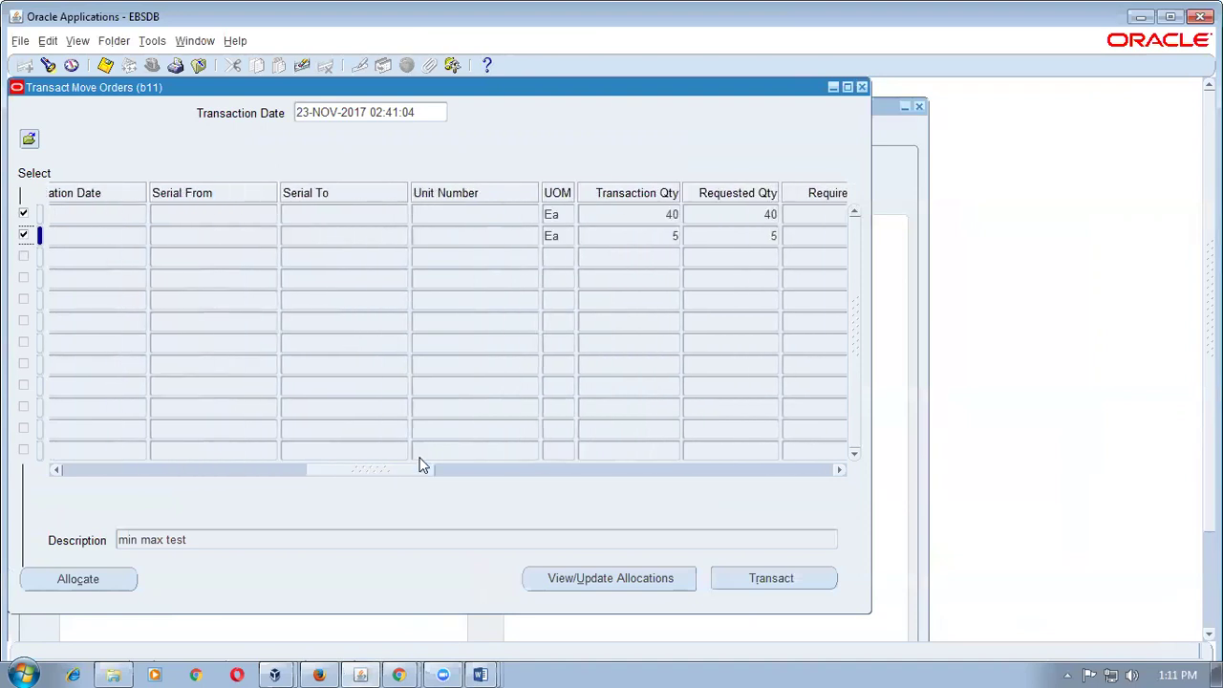
pyautogui.click(98, 581)
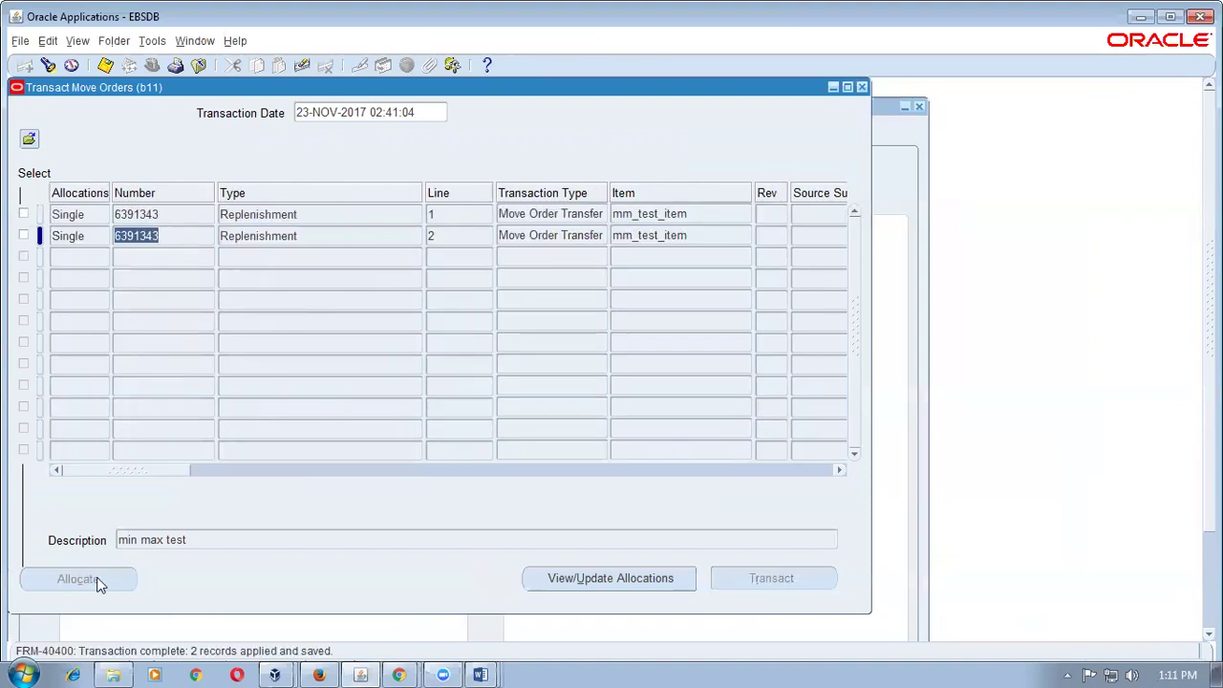
# - Transact both allocated replenishment lines of mm_test_item, acknowledge the message, and close the Transact Move Orders form
pyautogui.click(23, 214)
pyautogui.click(23, 235)
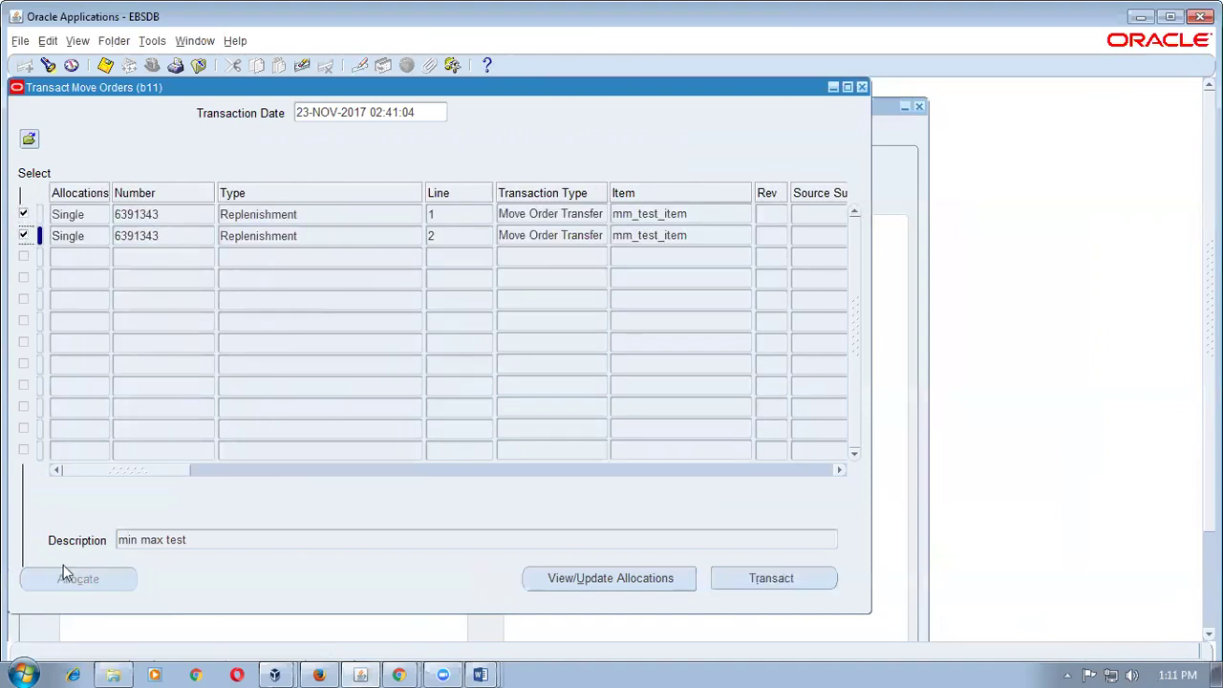
pyautogui.click(777, 585)
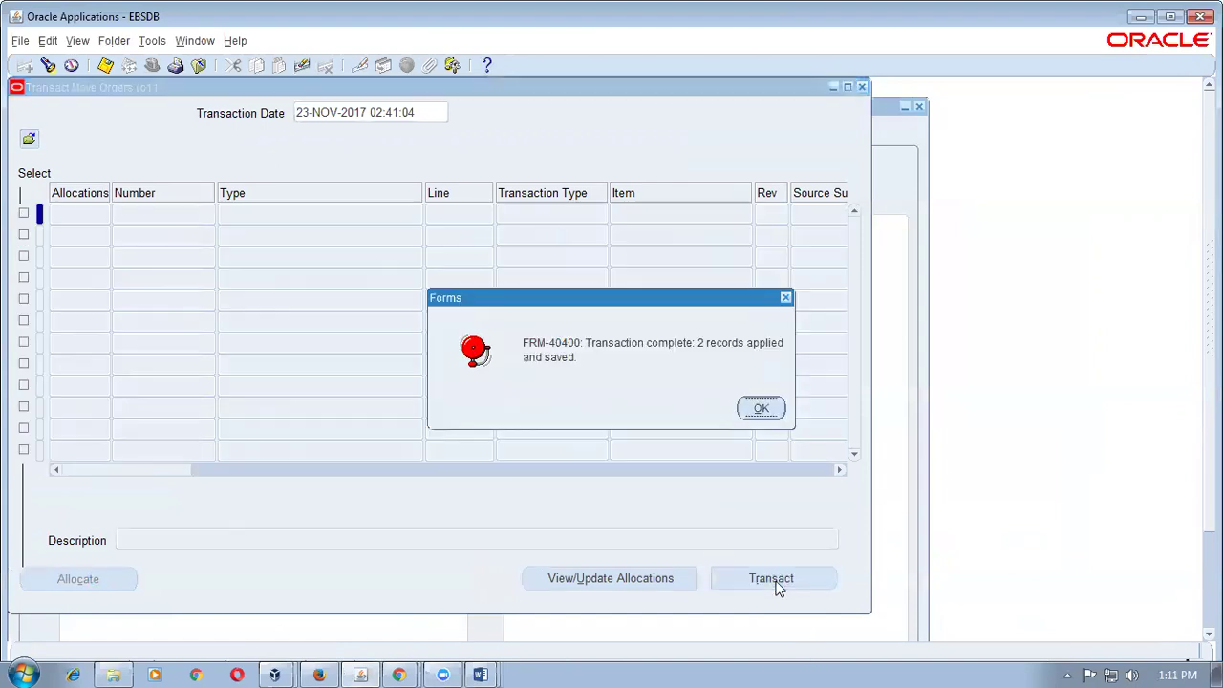
pyautogui.click(758, 416)
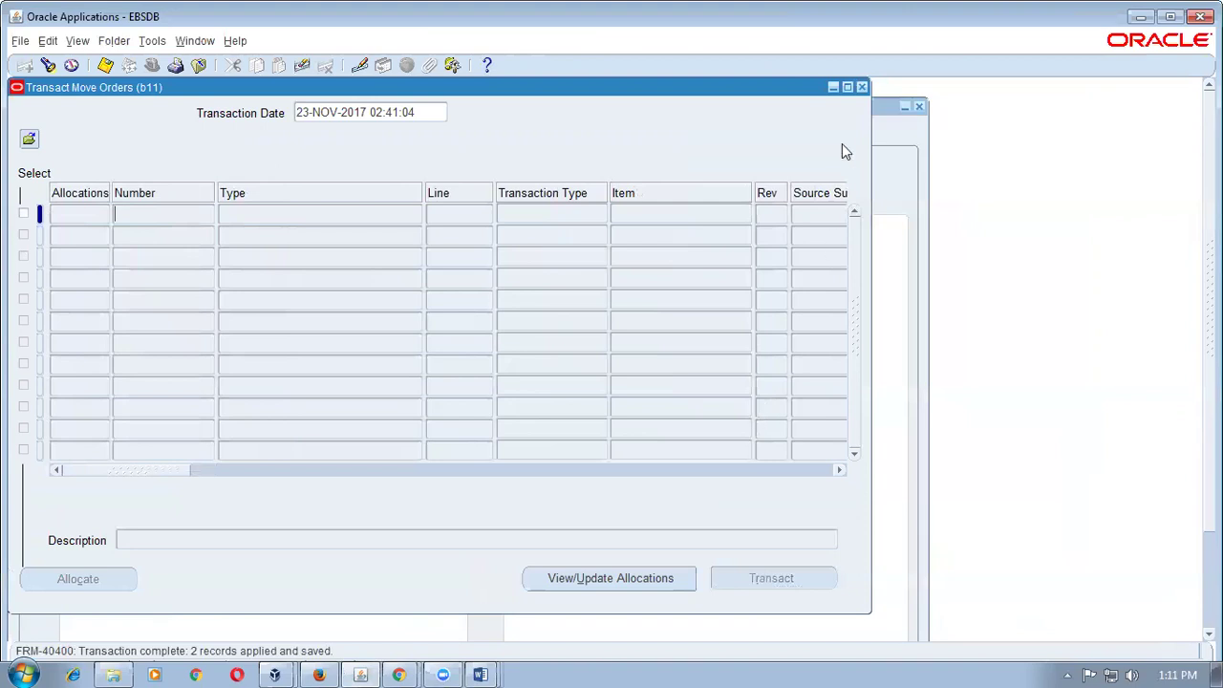
pyautogui.click(860, 88)
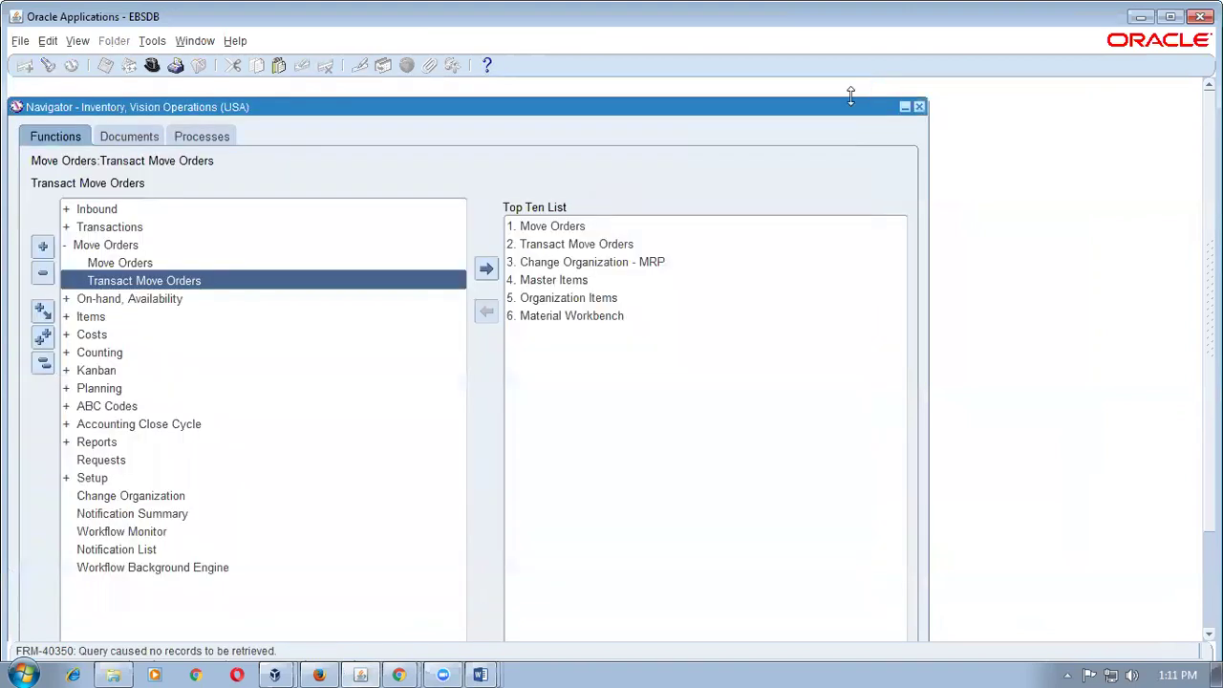
# - Open the On-hand Quantity query in the Inventory navigator and find material for items matching mm% in organization b11
pyautogui.click(44, 363)
pyautogui.click(138, 277)
pyautogui.doubleClick(136, 264)
pyautogui.click(140, 279)
pyautogui.doubleClick(140, 275)
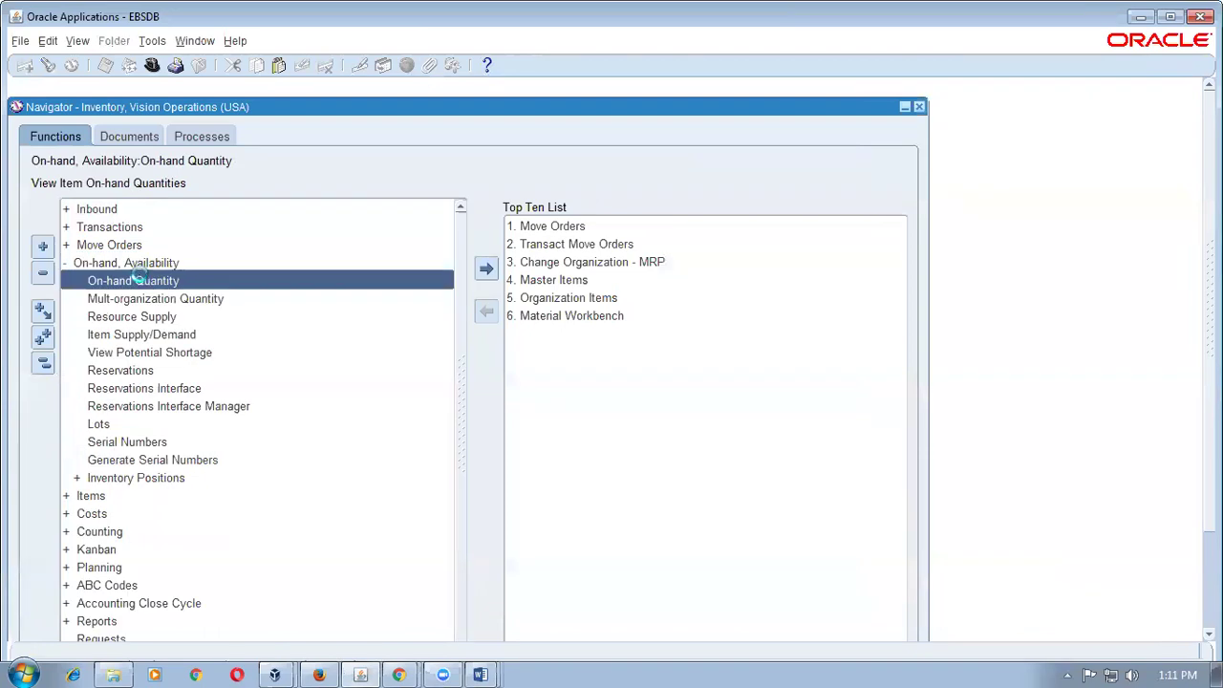
pyautogui.write('mm%')
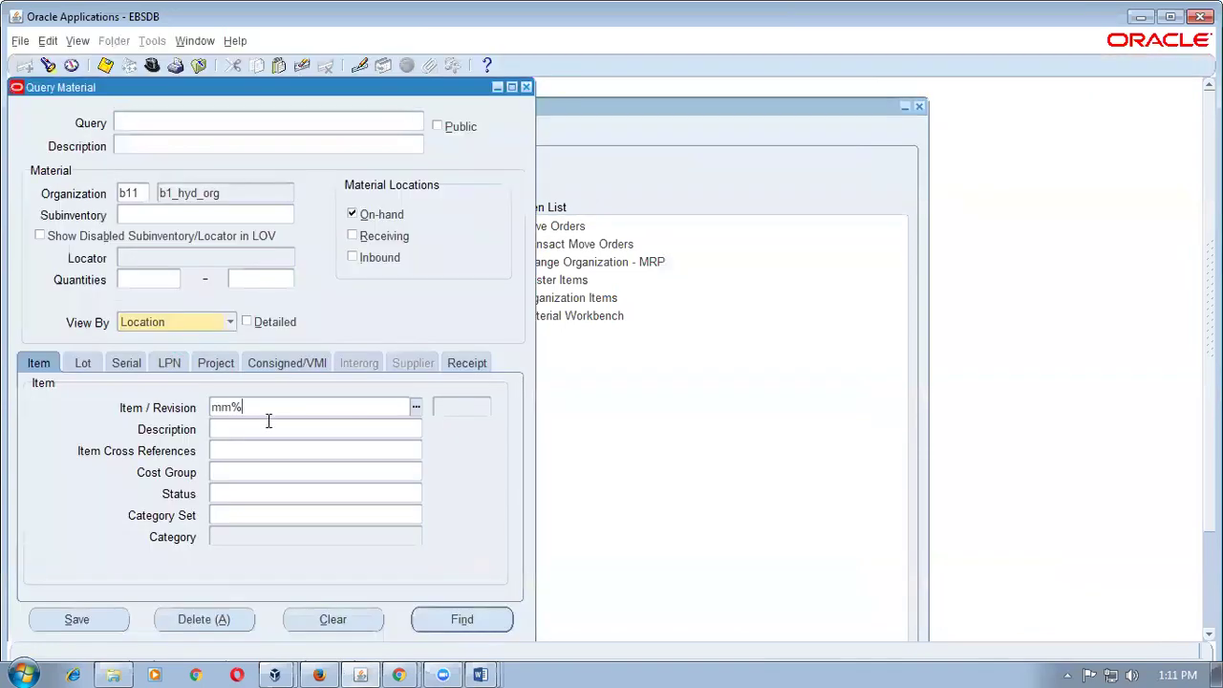
pyautogui.press('Return')
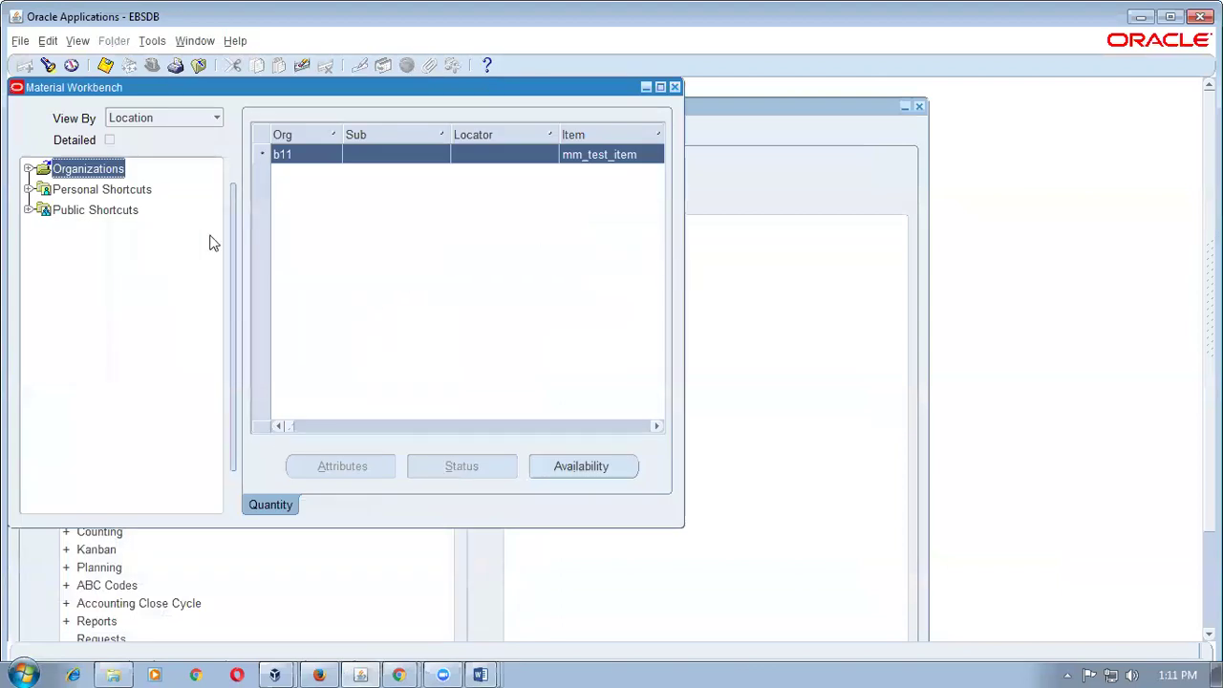
# - Expand organization b11 to its on-hand stock, widen the Material Workbench, and check the mm_test_item quantities in main and mm_sub
pyautogui.click(29, 169)
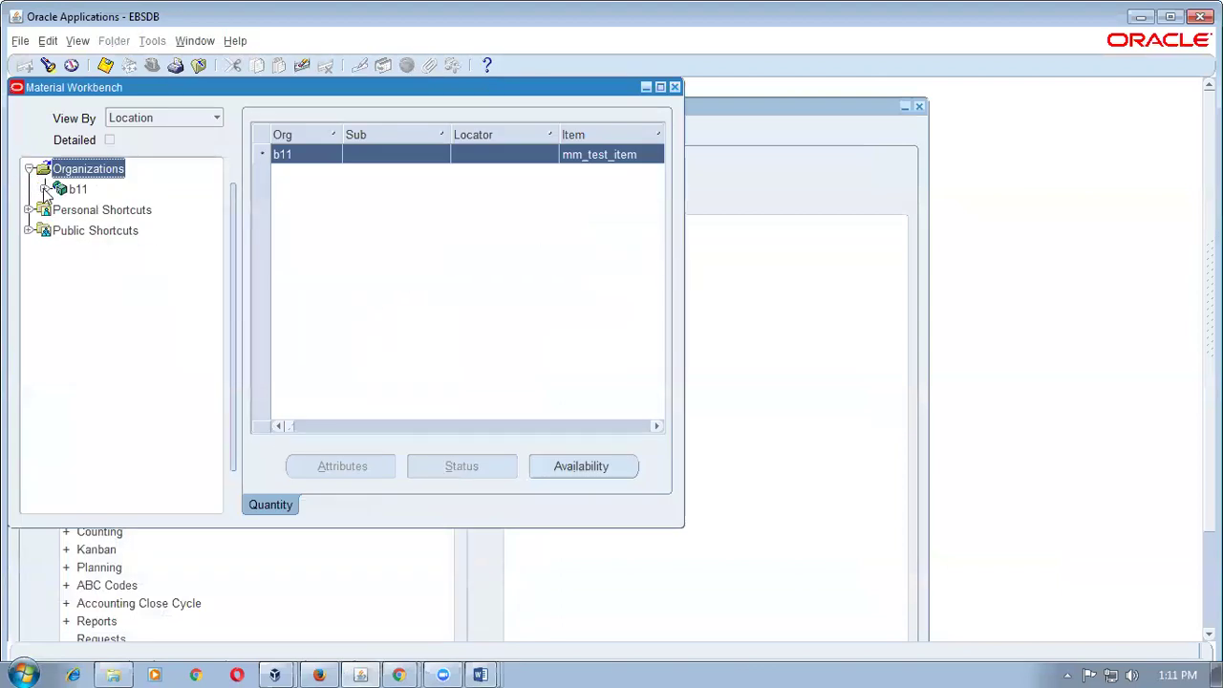
pyautogui.click(45, 188)
pyautogui.click(62, 209)
pyautogui.click(106, 210)
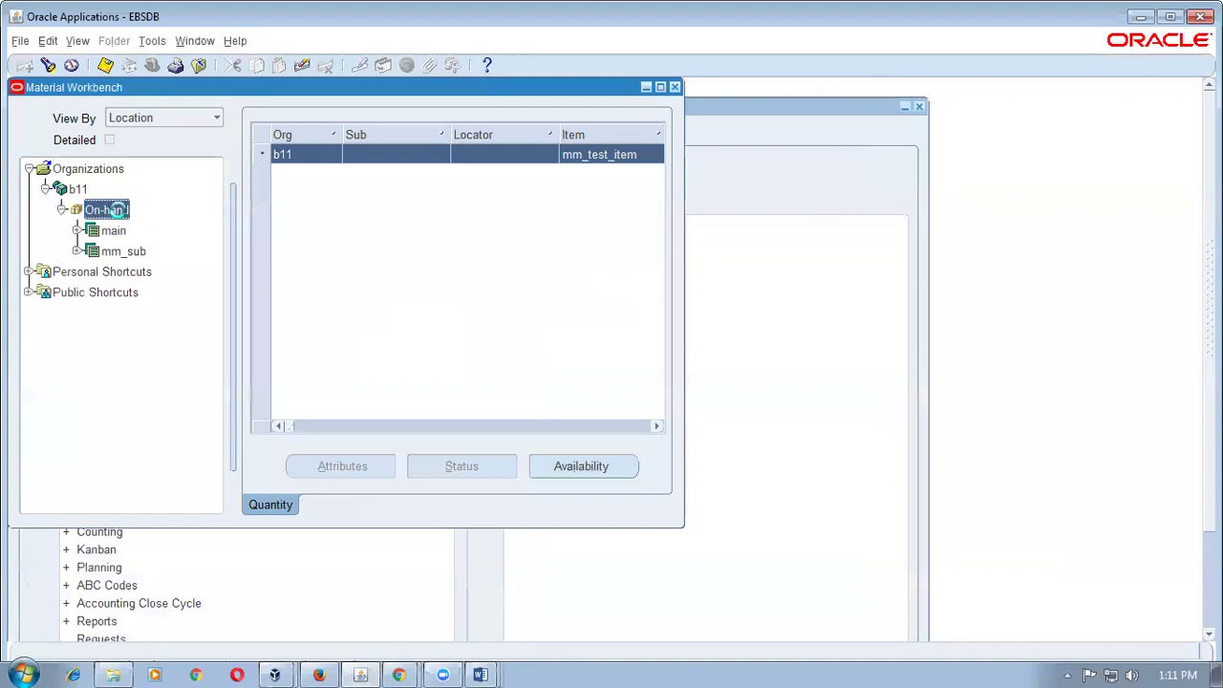
pyautogui.moveTo(684, 371); pyautogui.dragTo(1116, 370)
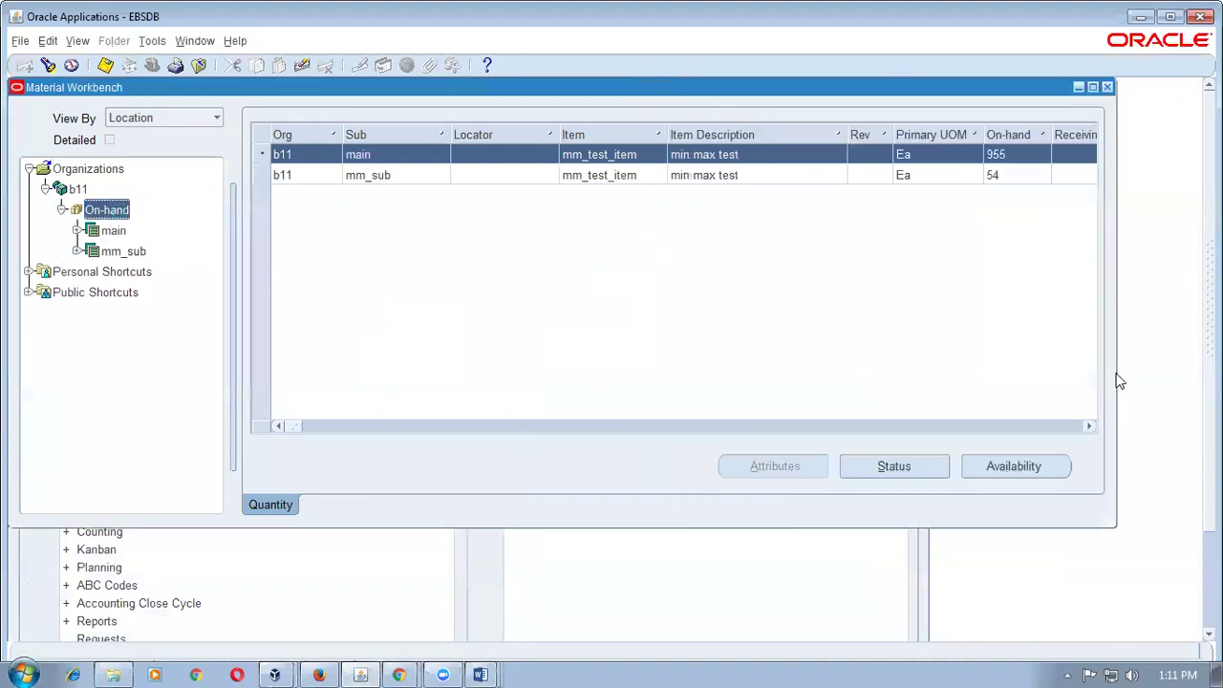
pyautogui.click(1025, 175)
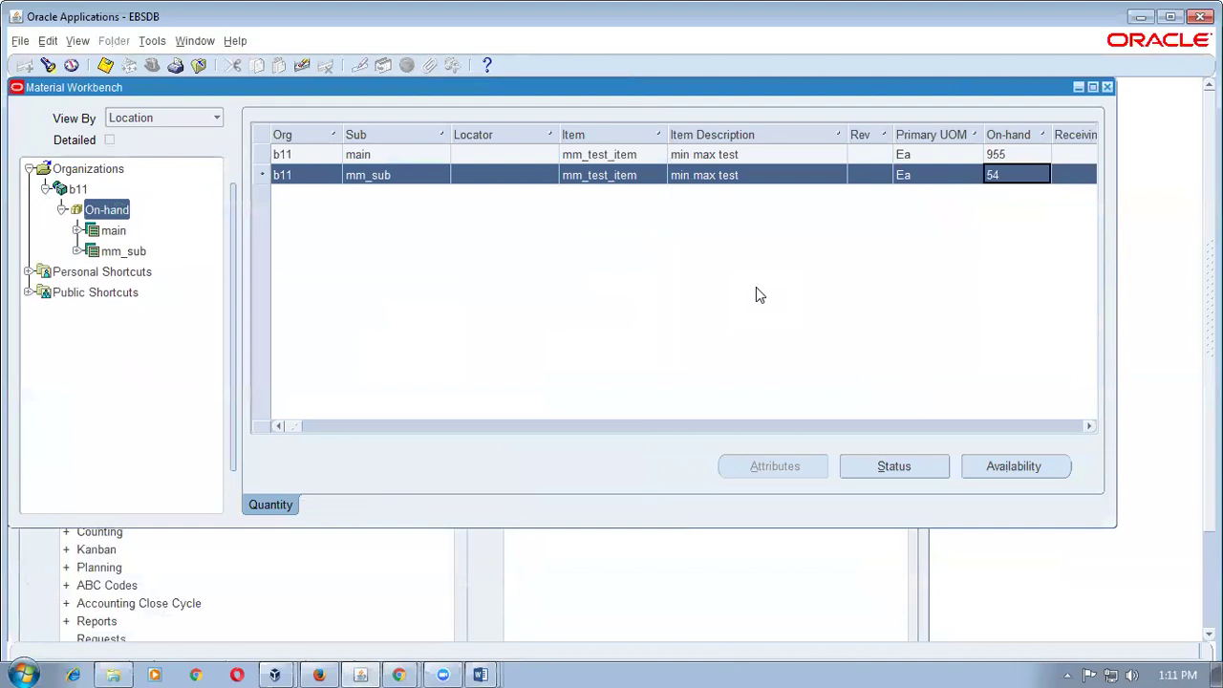
# - Switch to the Min_Max_Method document in Word and review the Available Quantity formula and the Exit Replenishment Cycle branch
pyautogui.click(480, 675)
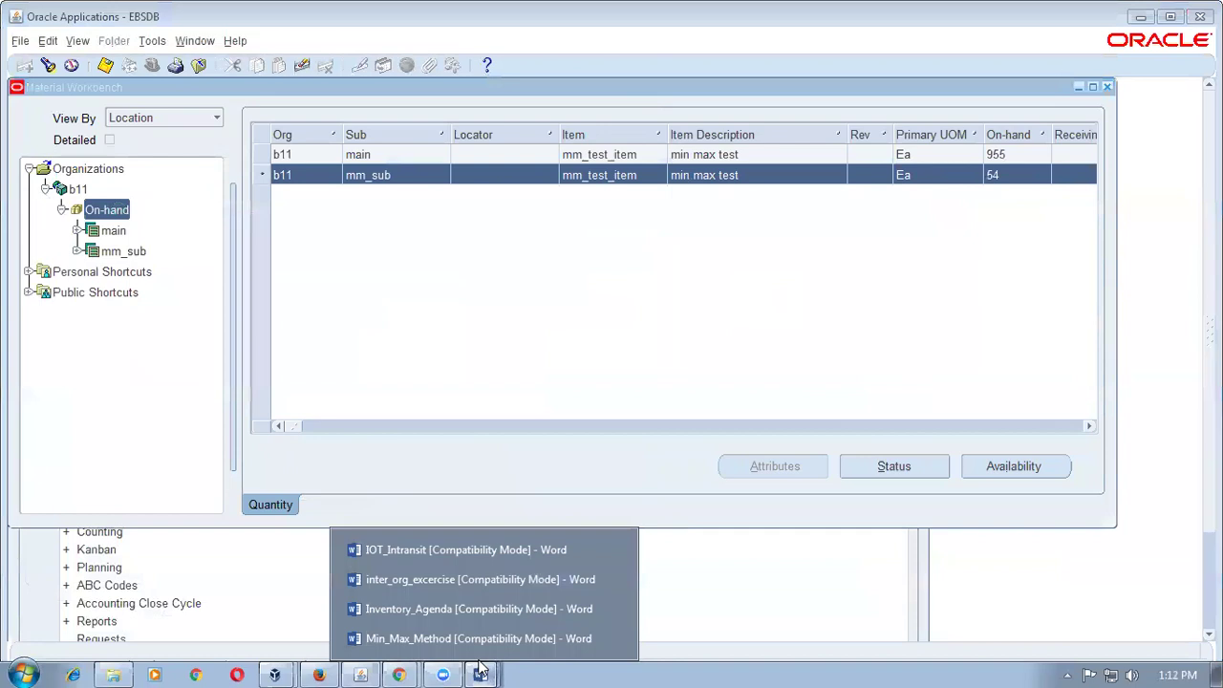
pyautogui.click(459, 641)
pyautogui.scroll(8, 488, 383)
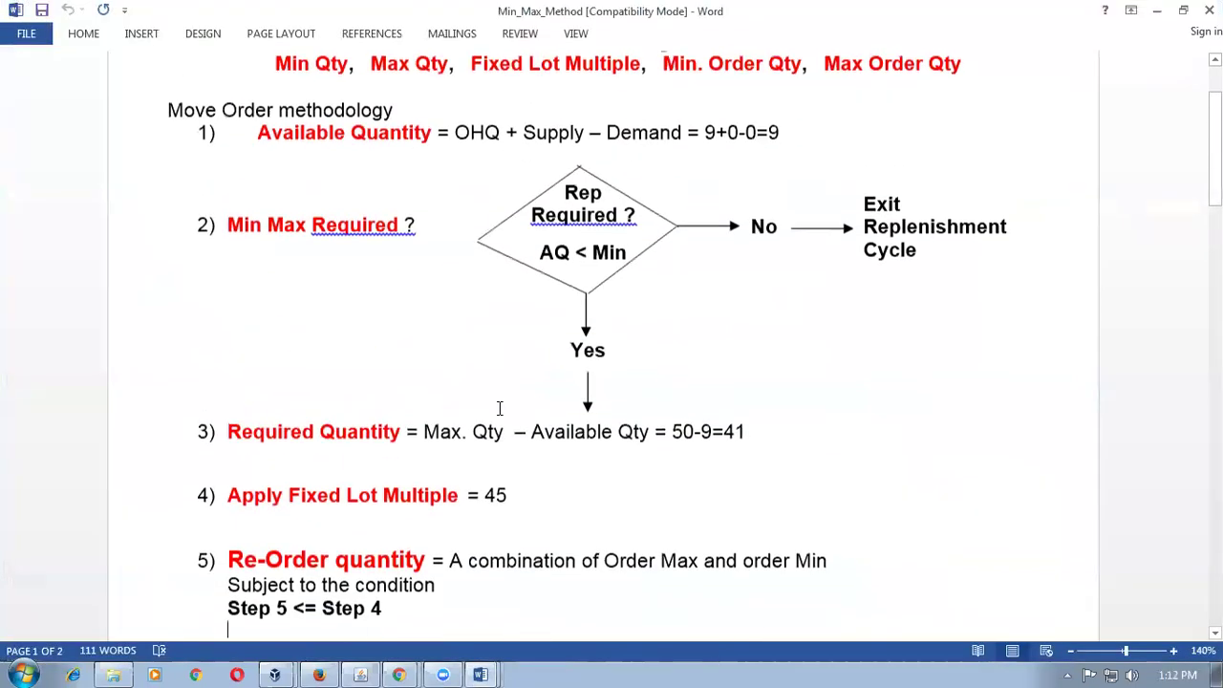
pyautogui.moveTo(456, 260); pyautogui.dragTo(601, 260)
pyautogui.click(608, 260)
pyautogui.moveTo(865, 354); pyautogui.dragTo(964, 358)
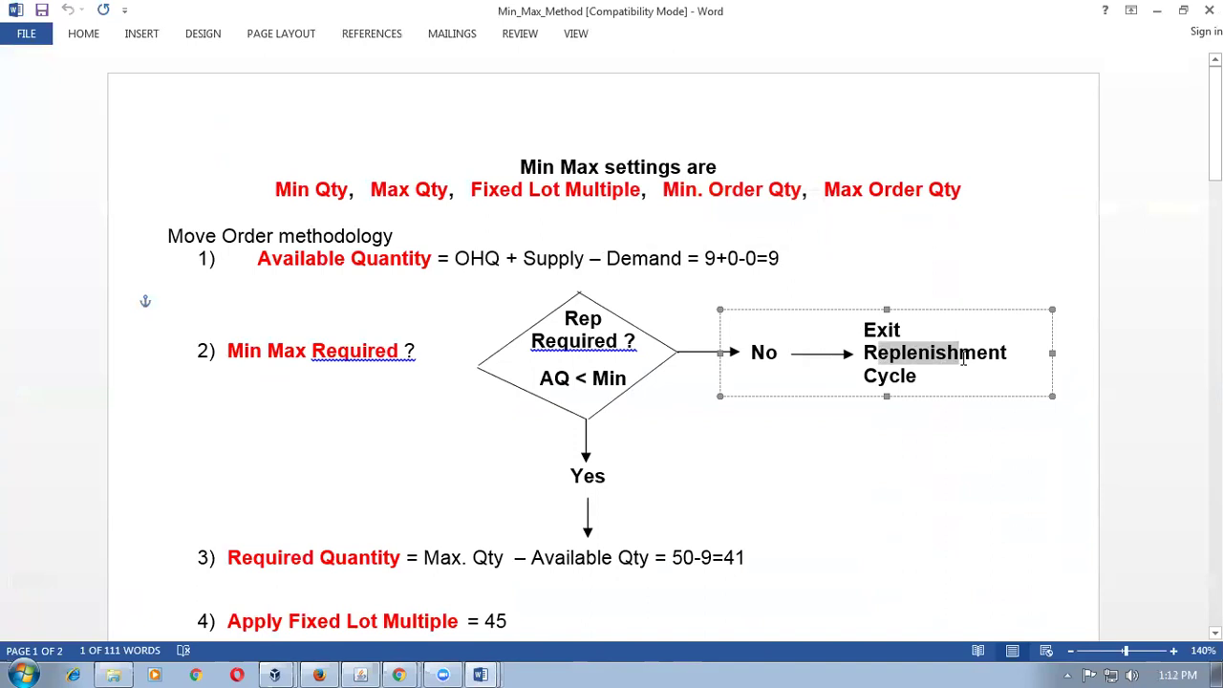
pyautogui.click(962, 358)
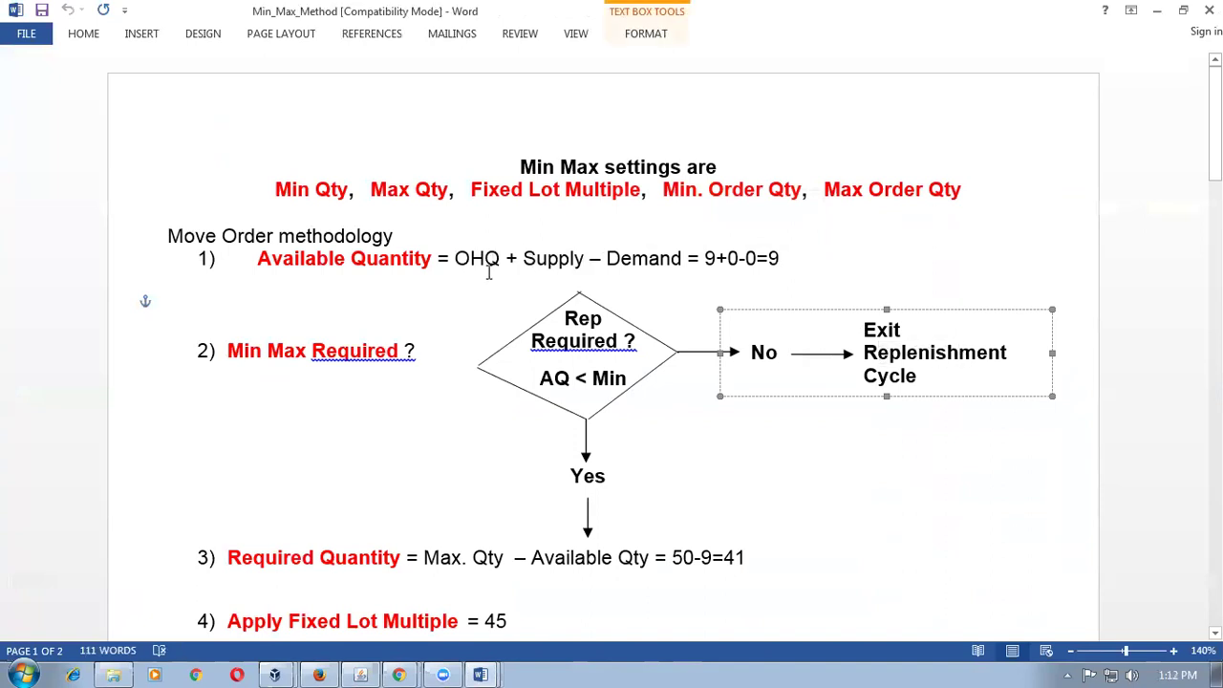
pyautogui.moveTo(471, 260); pyautogui.dragTo(674, 264)
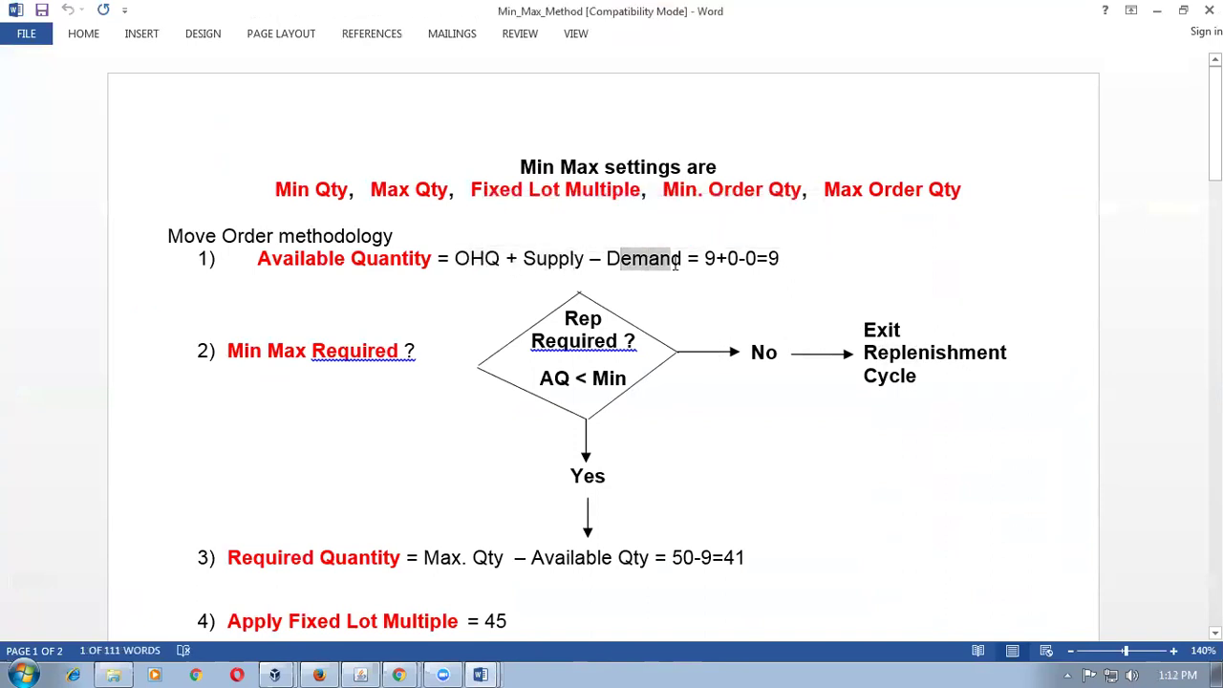
pyautogui.moveTo(259, 260); pyautogui.dragTo(429, 262)
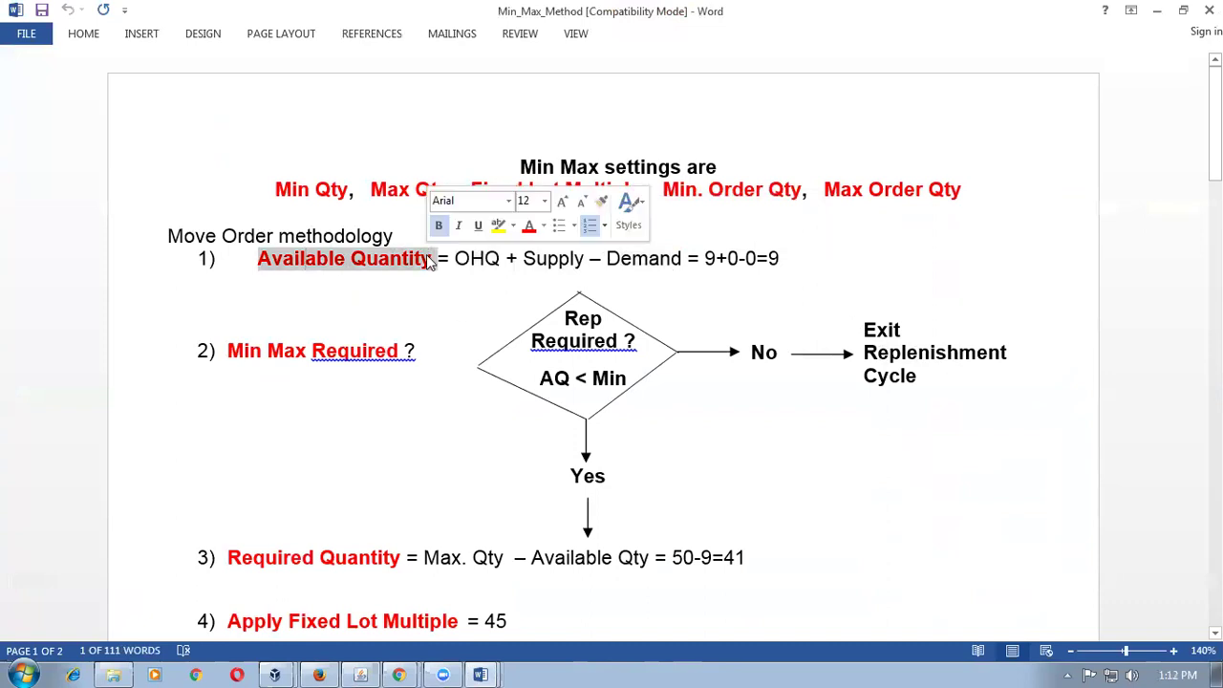
pyautogui.moveTo(863, 354); pyautogui.dragTo(934, 361)
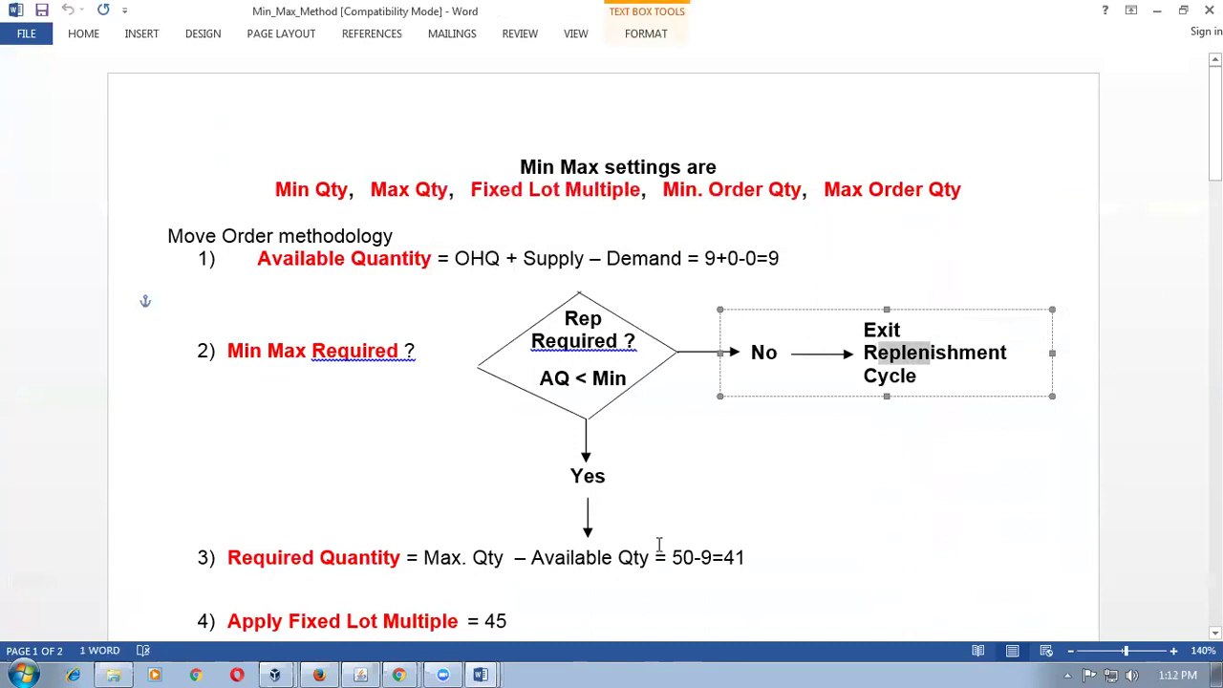
# - Switch back to Oracle Applications, check the on-hand quantity of mm_test_item in mm_sub, and close the Material Workbench
pyautogui.click(355, 669)
pyautogui.click(1021, 172)
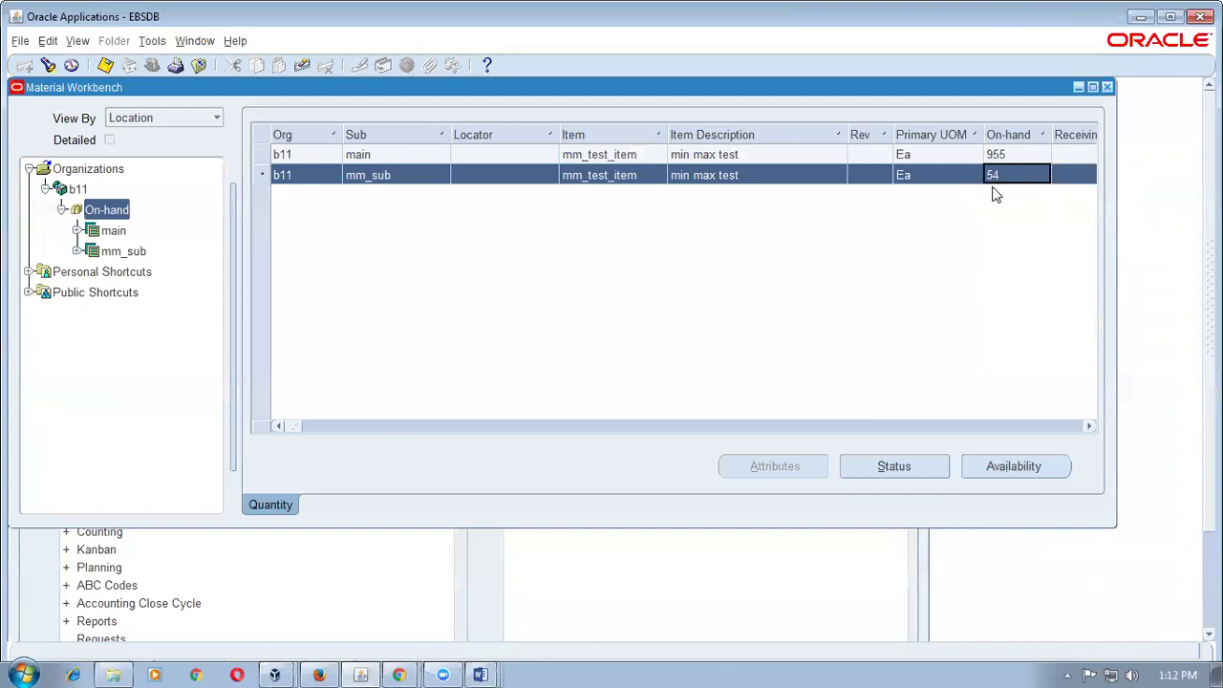
pyautogui.click(1108, 87)
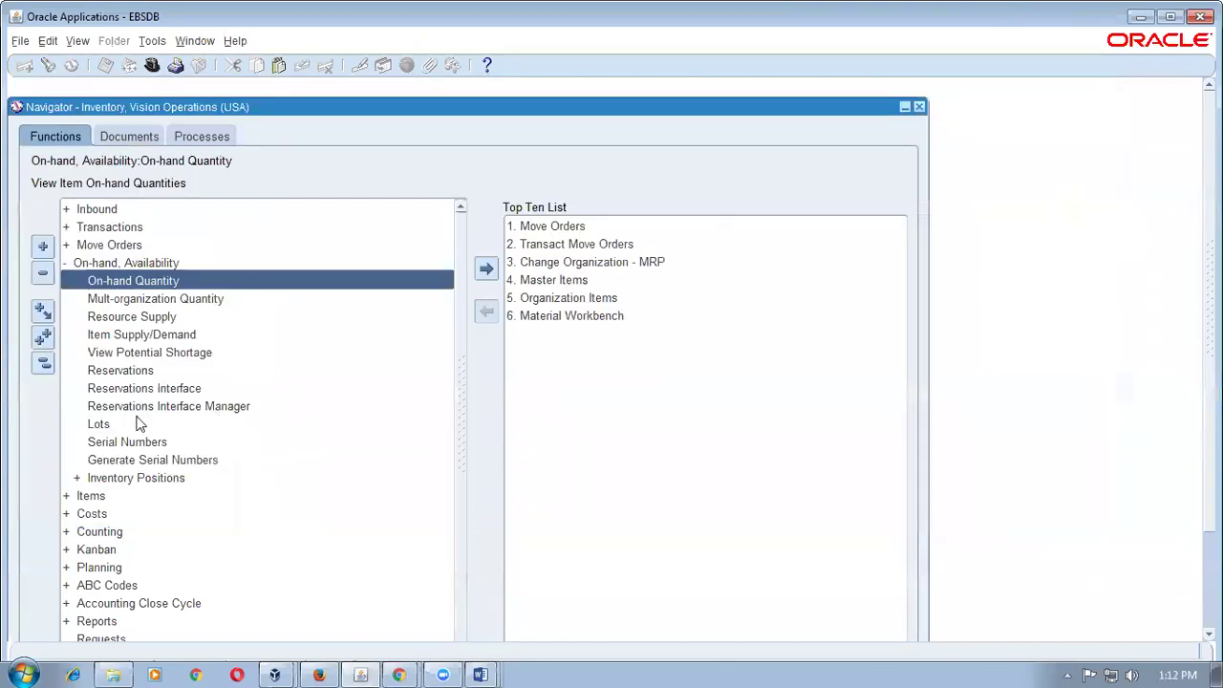
# - Open the Master Items form from the Inventory navigator and query items matching %mm% to bring up mm_test_item
pyautogui.click(43, 363)
pyautogui.doubleClick(96, 281)
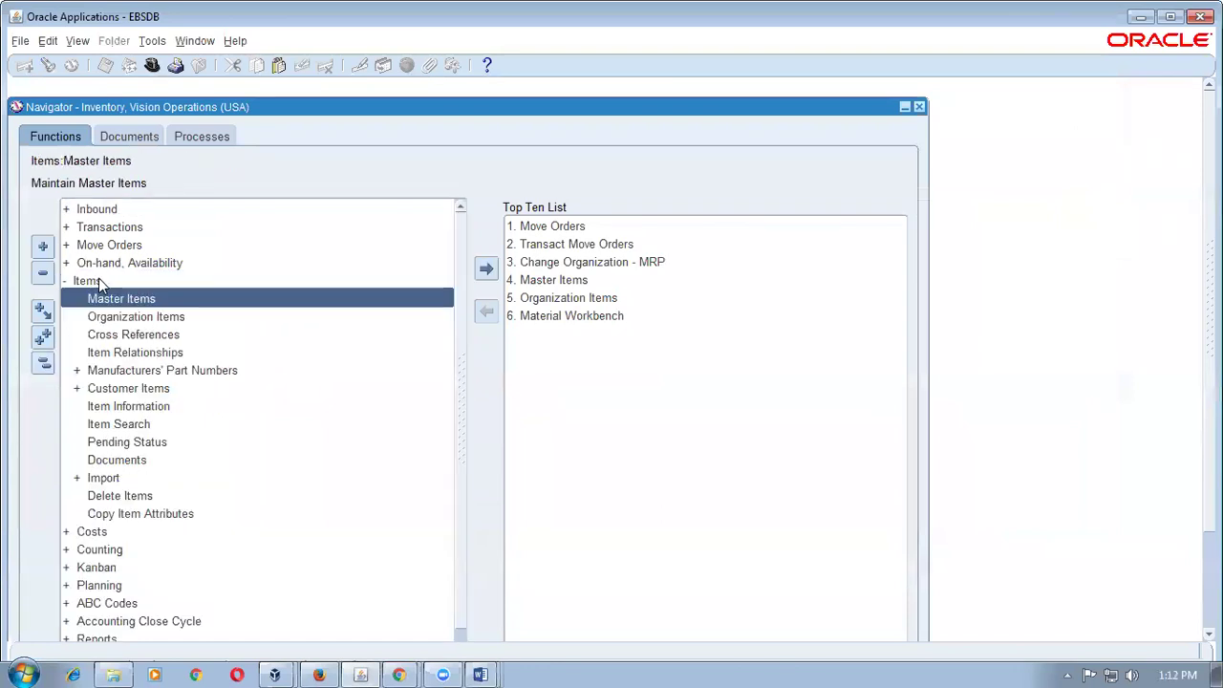
pyautogui.doubleClick(134, 299)
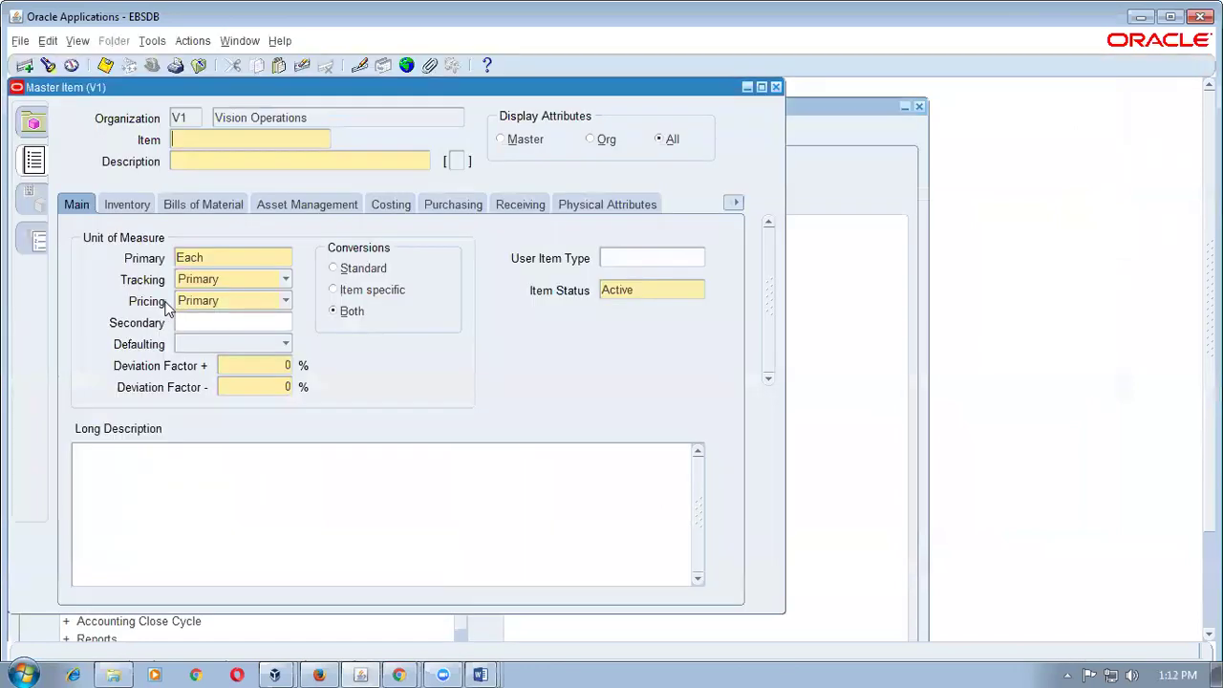
pyautogui.press('F11')
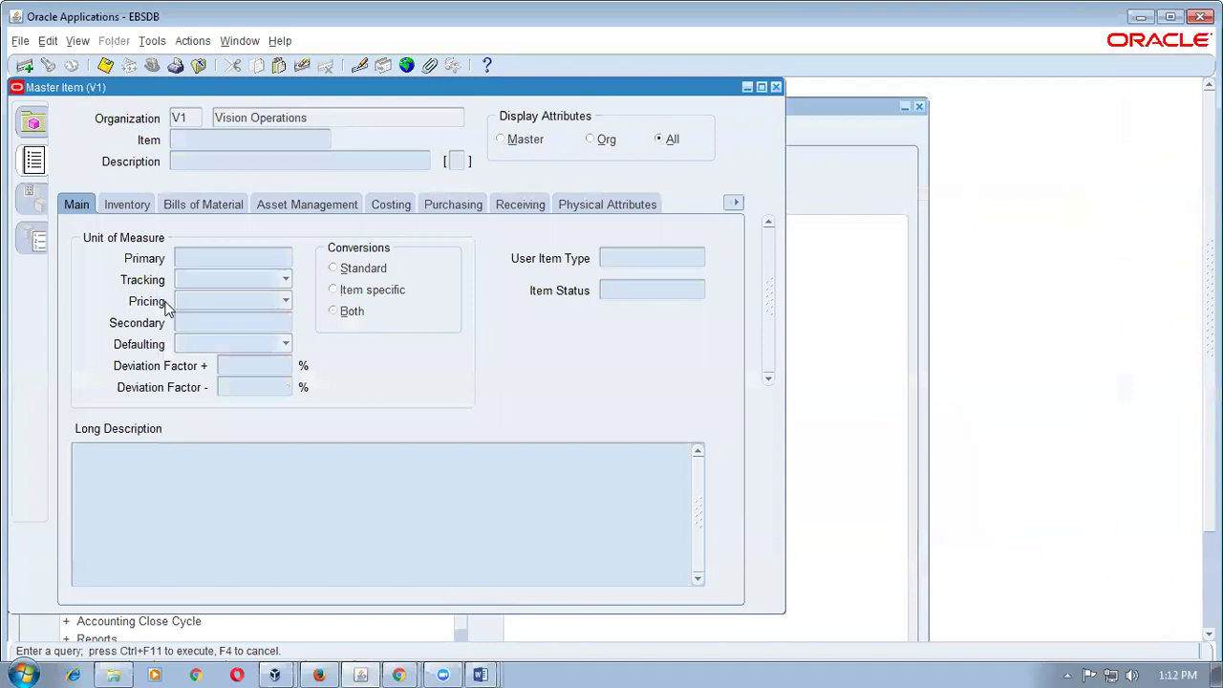
pyautogui.write('%mm%')
pyautogui.hotkey('ctrl', 'F11')
pyautogui.press('Down')
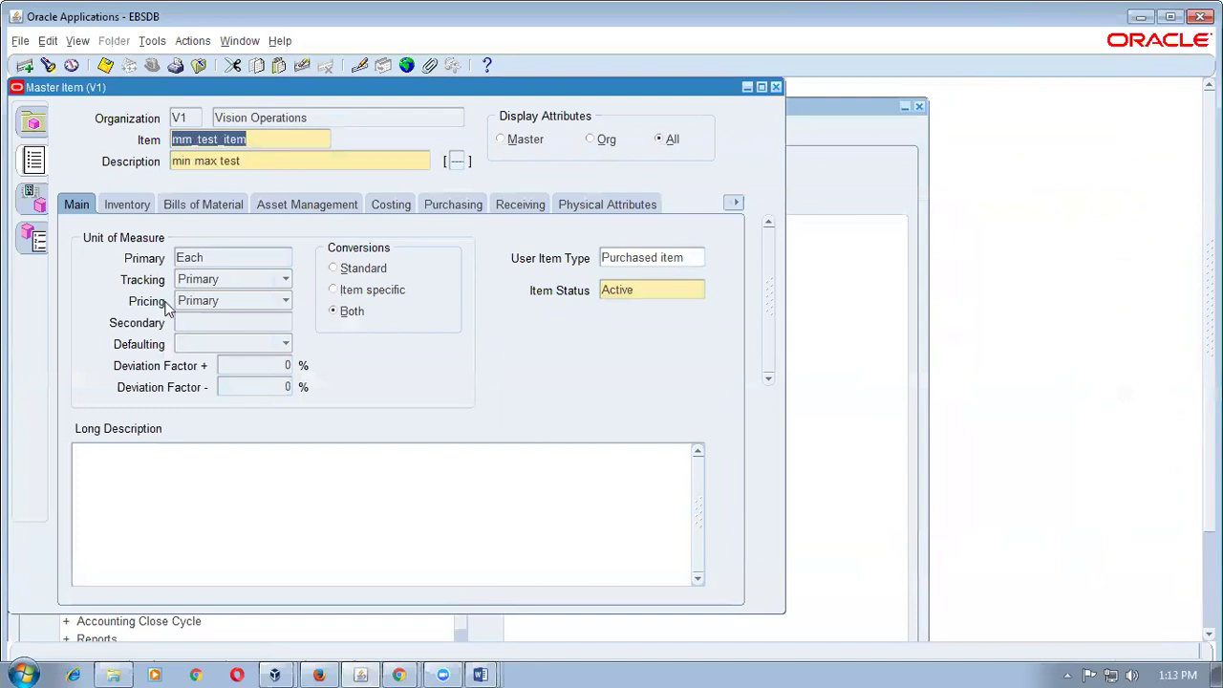
# - In mm_test_item's General Planning attributes, set the inventory planning method to Min-Max with minimum quantity 1200 and maximum 2000
pyautogui.click(741, 201)
pyautogui.click(693, 378)
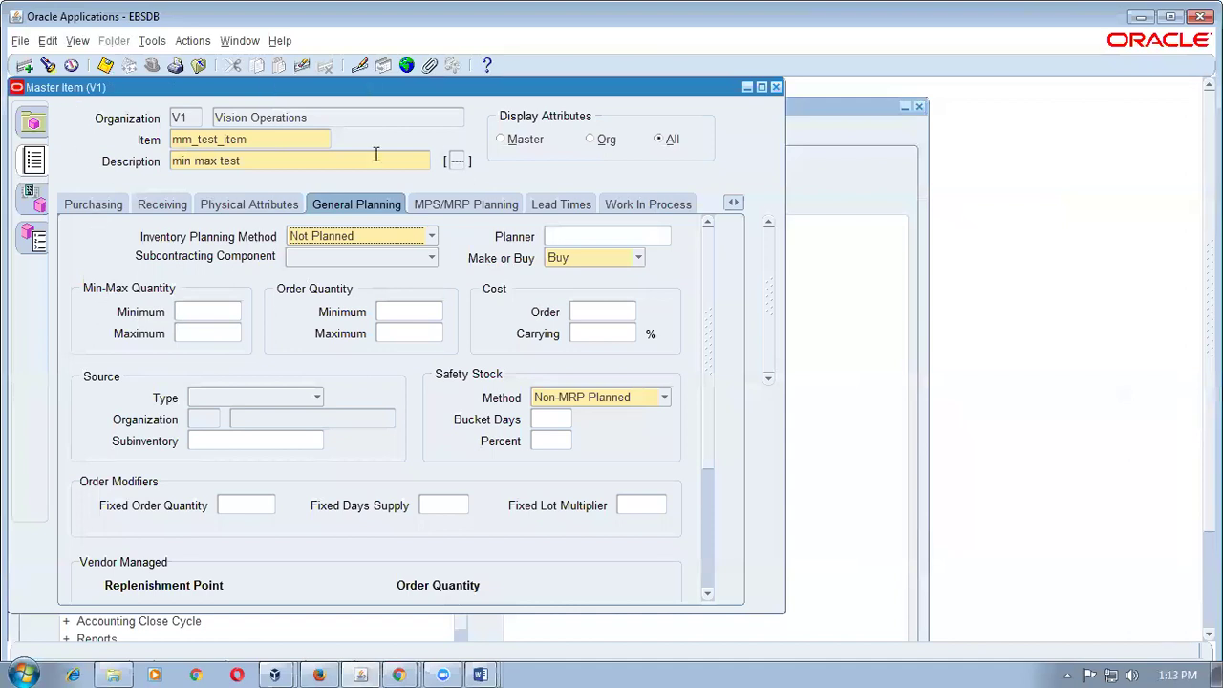
pyautogui.click(383, 238)
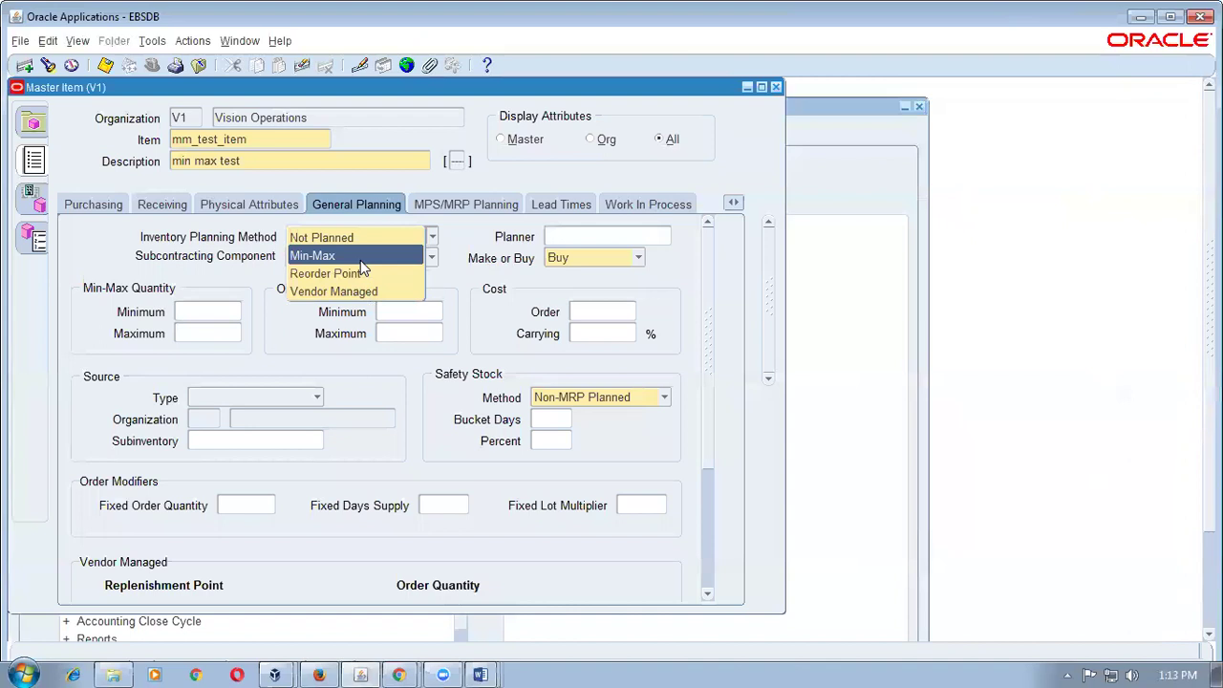
pyautogui.click(360, 261)
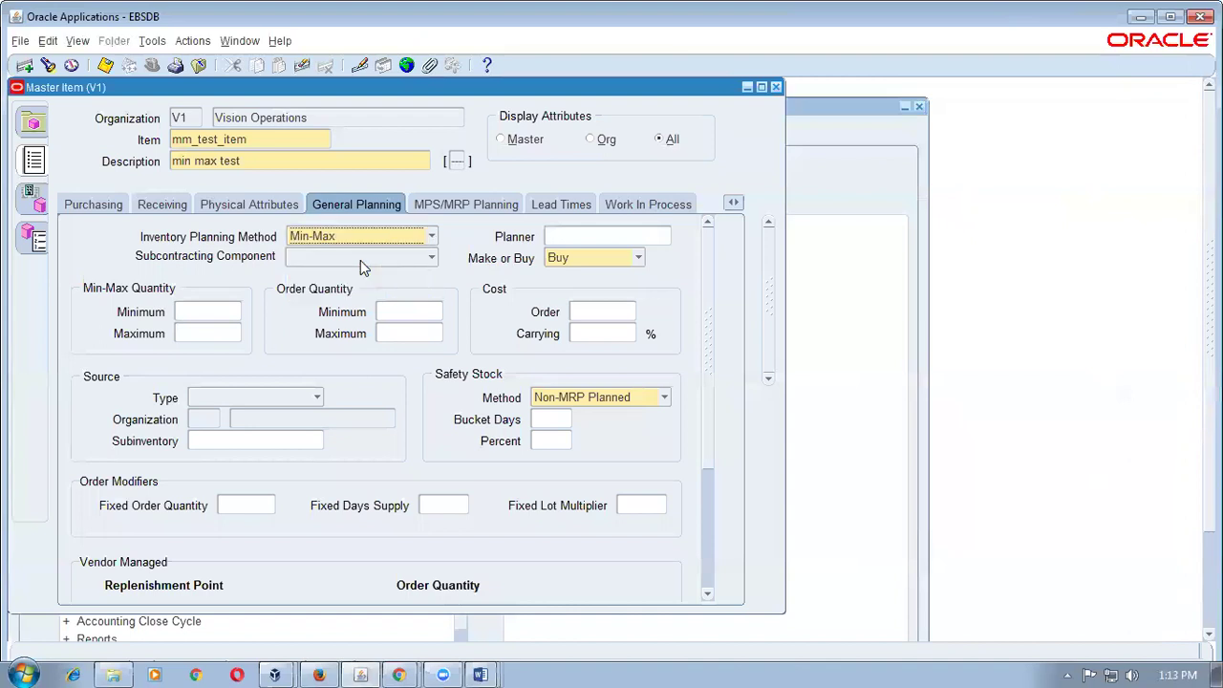
pyautogui.click(203, 316)
pyautogui.write('1200')
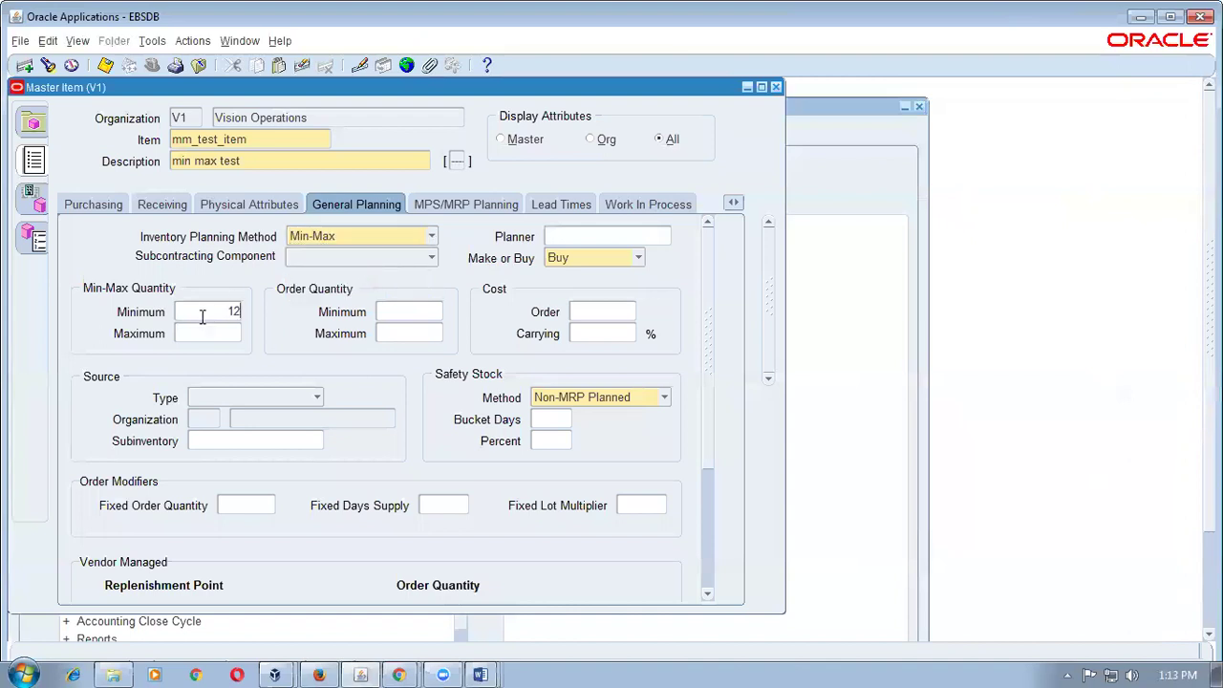
pyautogui.click(211, 333)
pyautogui.write('2000')
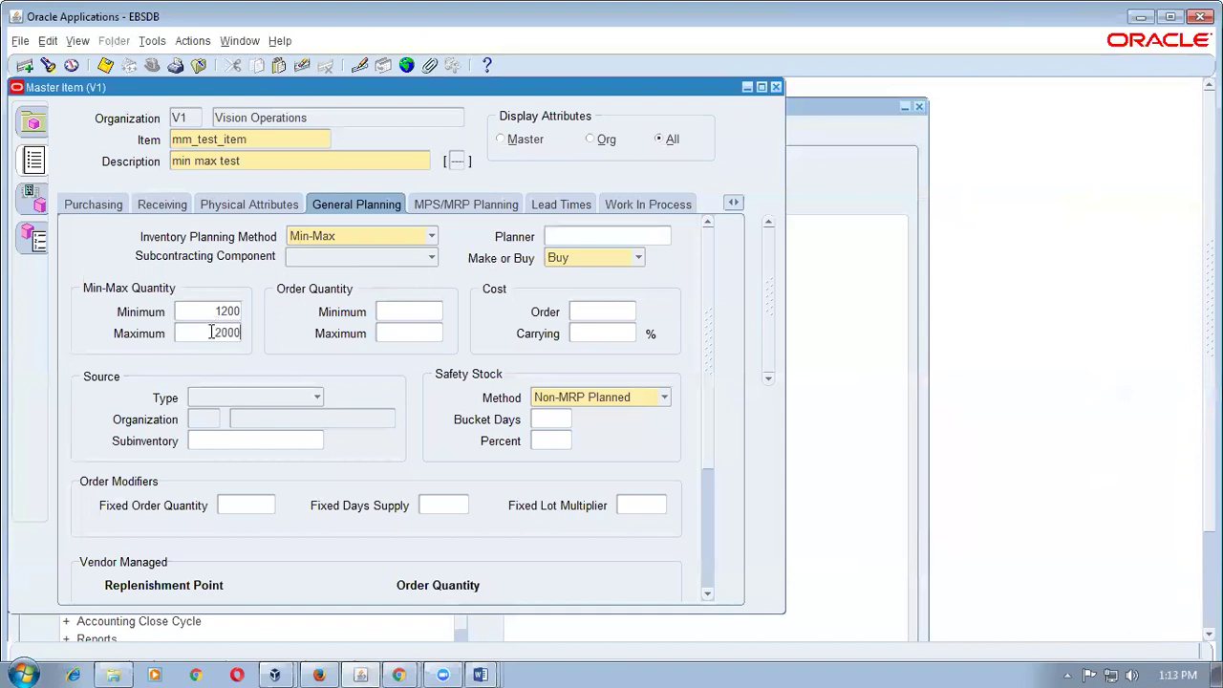
# - Set mm_test_item's order quantity to minimum 50 and maximum 1500, set the fixed lot multiplier to 5, and save the item
pyautogui.click(423, 312)
pyautogui.write('50')
pyautogui.click(421, 334)
pyautogui.write('1500')
pyautogui.click(656, 506)
pyautogui.write('5')
pyautogui.click(420, 313)
pyautogui.moveTo(420, 313); pyautogui.dragTo(483, 316)
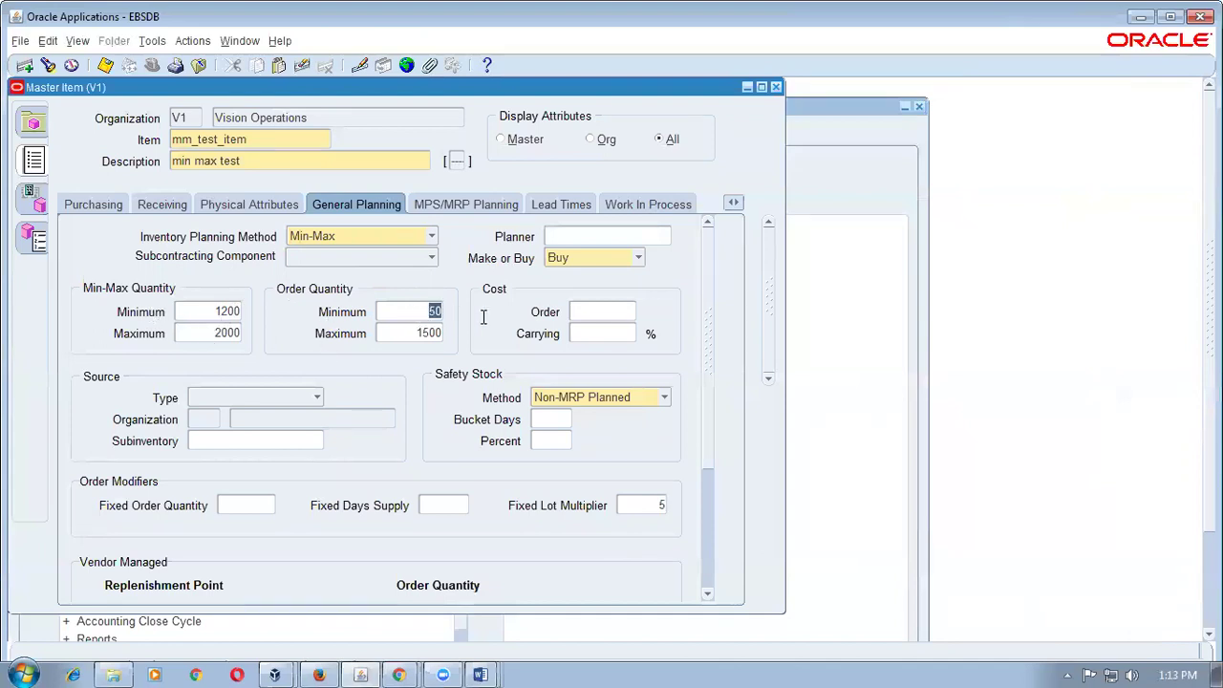
pyautogui.click(659, 506)
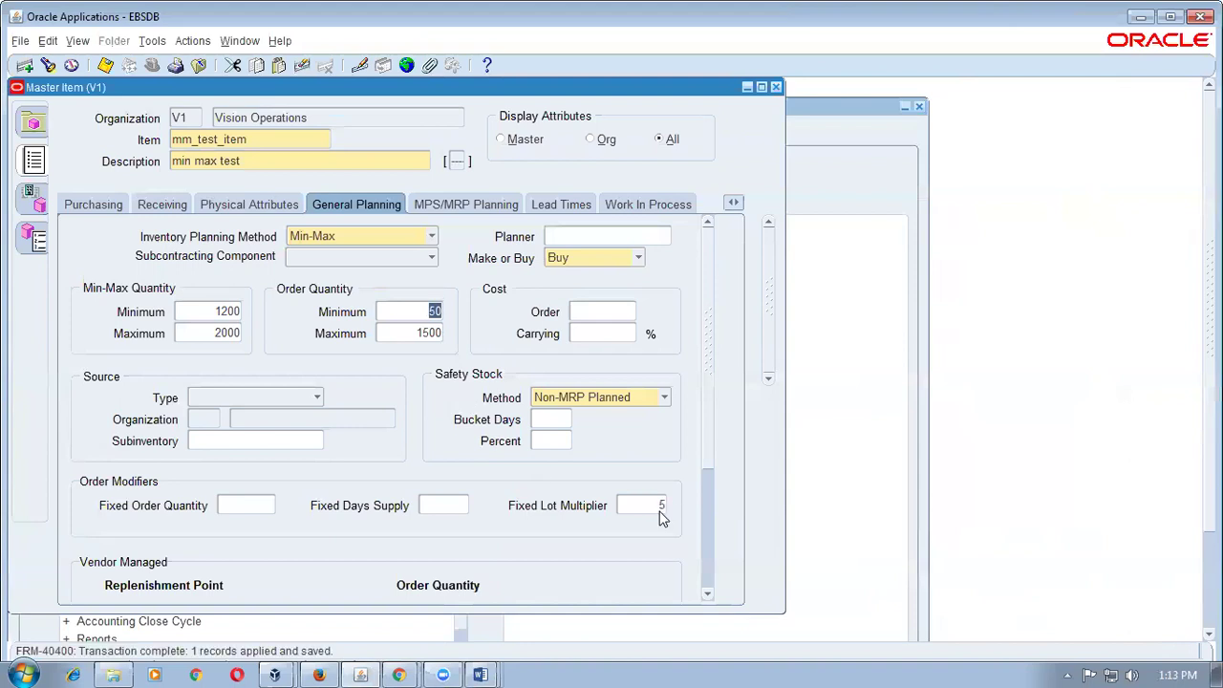
# - Submit the Min-max planning report at Organization level for items under minimum quantity with default parameters, and decline another request
pyautogui.hotkey('alt', 'v')
pyautogui.press('q')
pyautogui.hotkey('alt', 'n')
pyautogui.write('min-max planning report')
pyautogui.press('Tab')
pyautogui.press('Return')
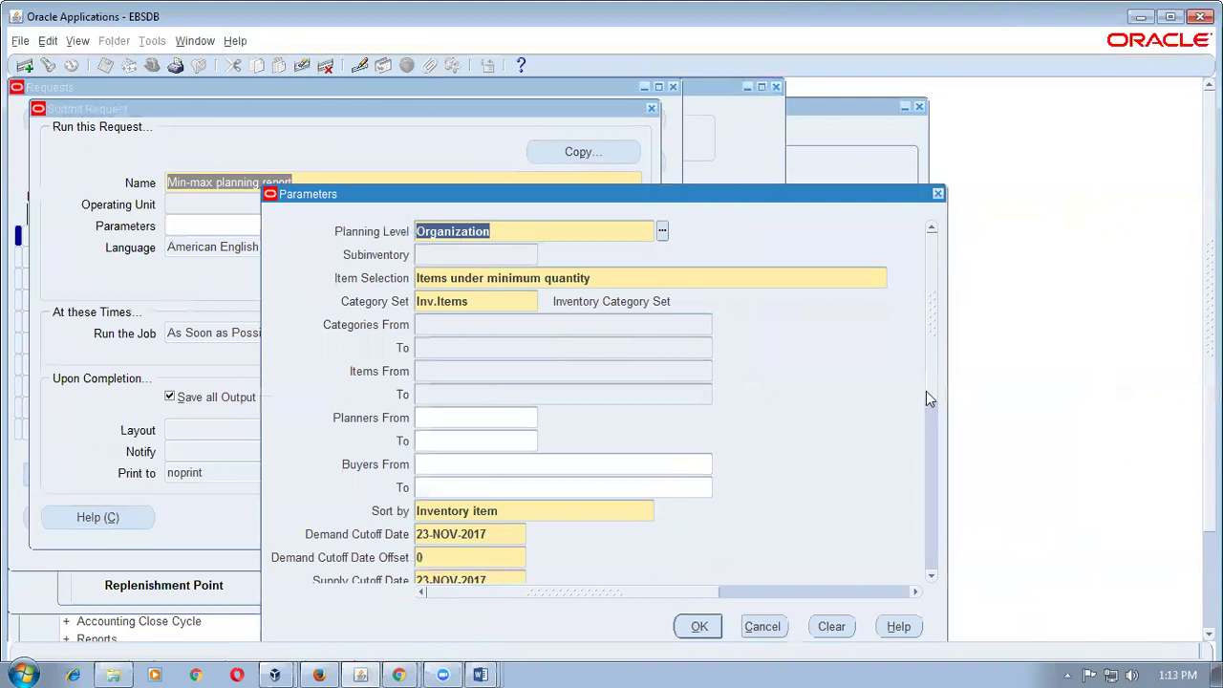
pyautogui.moveTo(934, 390); pyautogui.dragTo(936, 423)
pyautogui.click(698, 628)
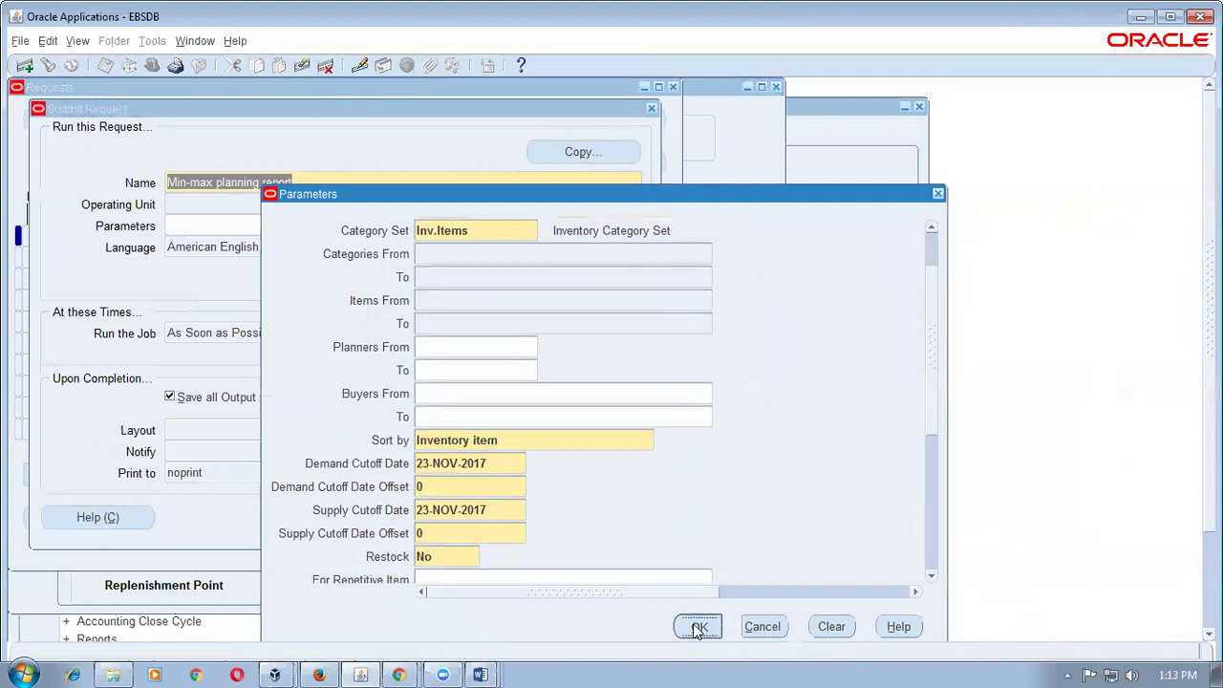
pyautogui.click(447, 520)
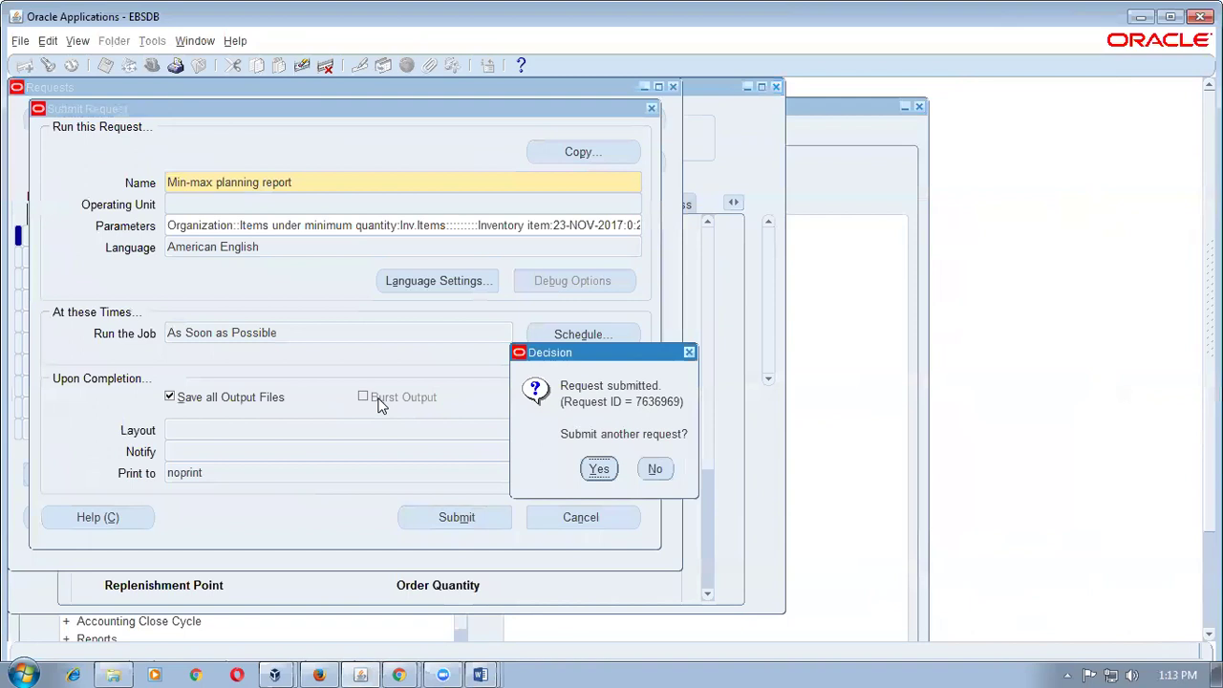
pyautogui.click(660, 471)
pyautogui.click(502, 512)
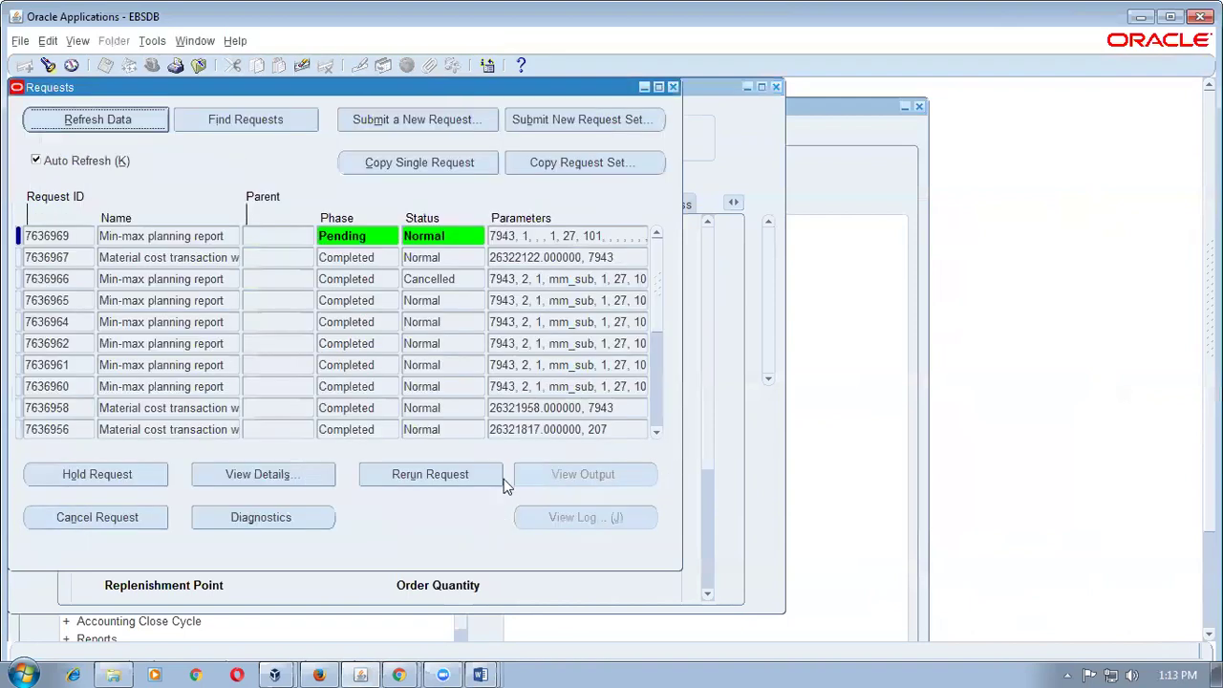
# - Refresh the requests list until the new Min-max planning report completes, and open its output
pyautogui.click(113, 121)
pyautogui.click(113, 121)
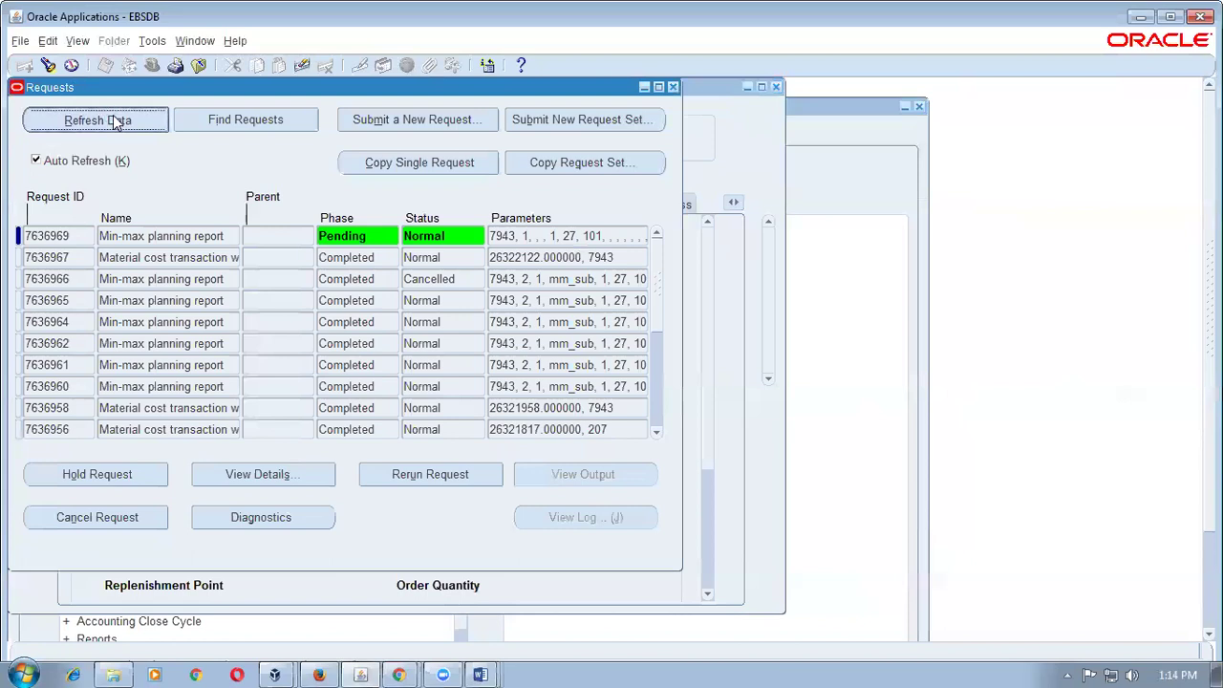
pyautogui.click(113, 121)
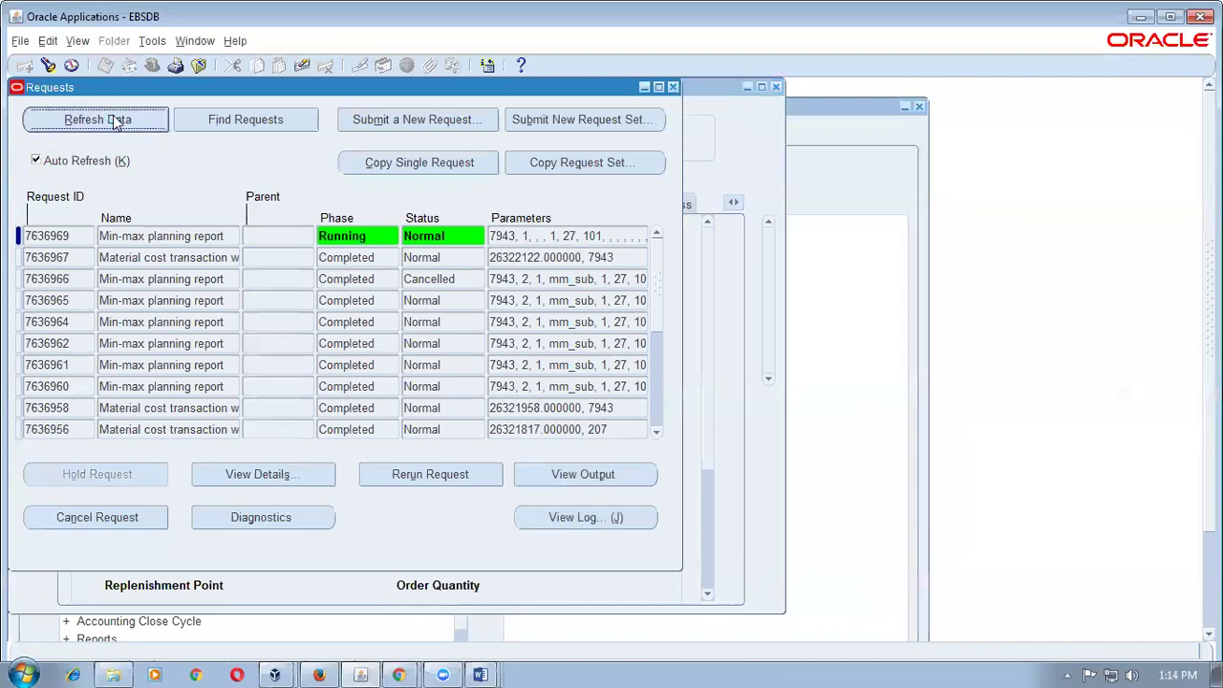
pyautogui.click(114, 122)
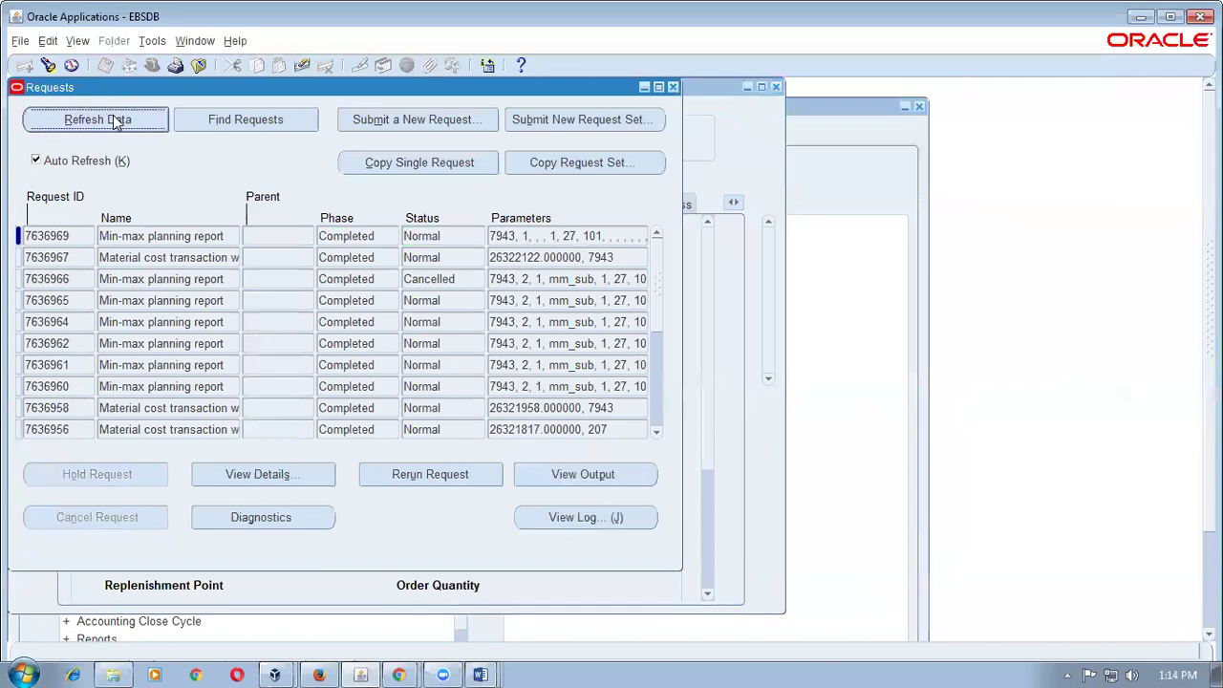
pyautogui.click(558, 474)
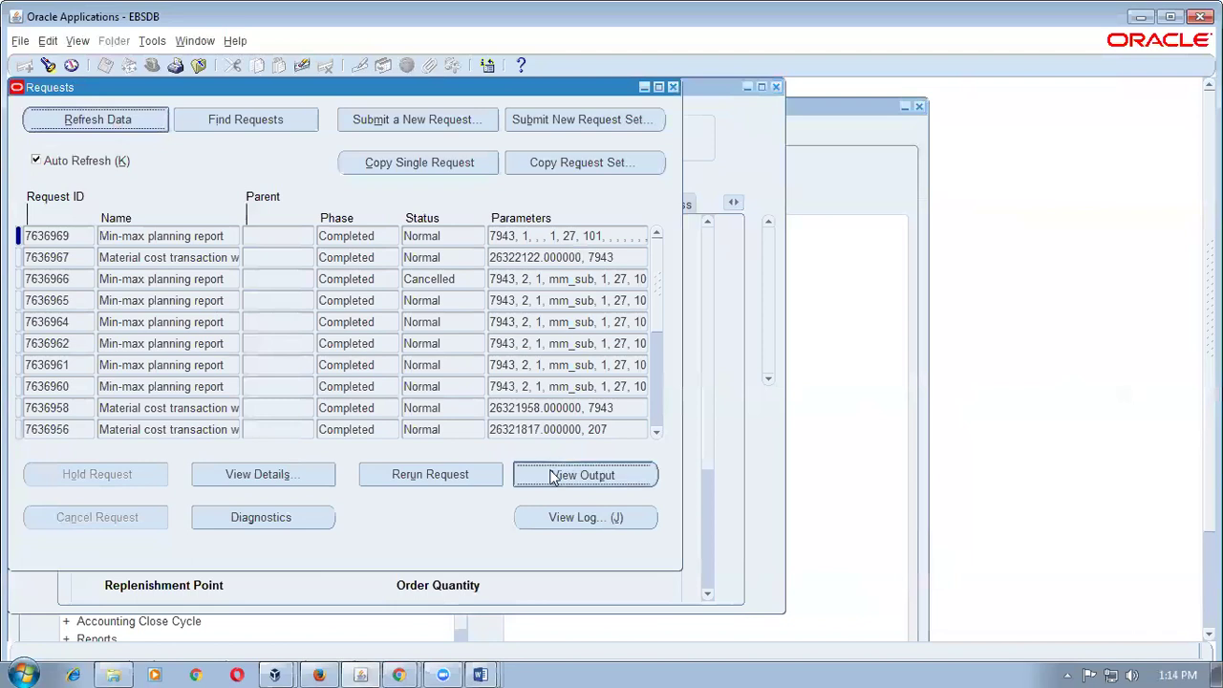
# - Examine the item section at the end of the Min Max Report, return to Oracle Applications, and close the Requests window
pyautogui.scroll(-2, 555, 508)
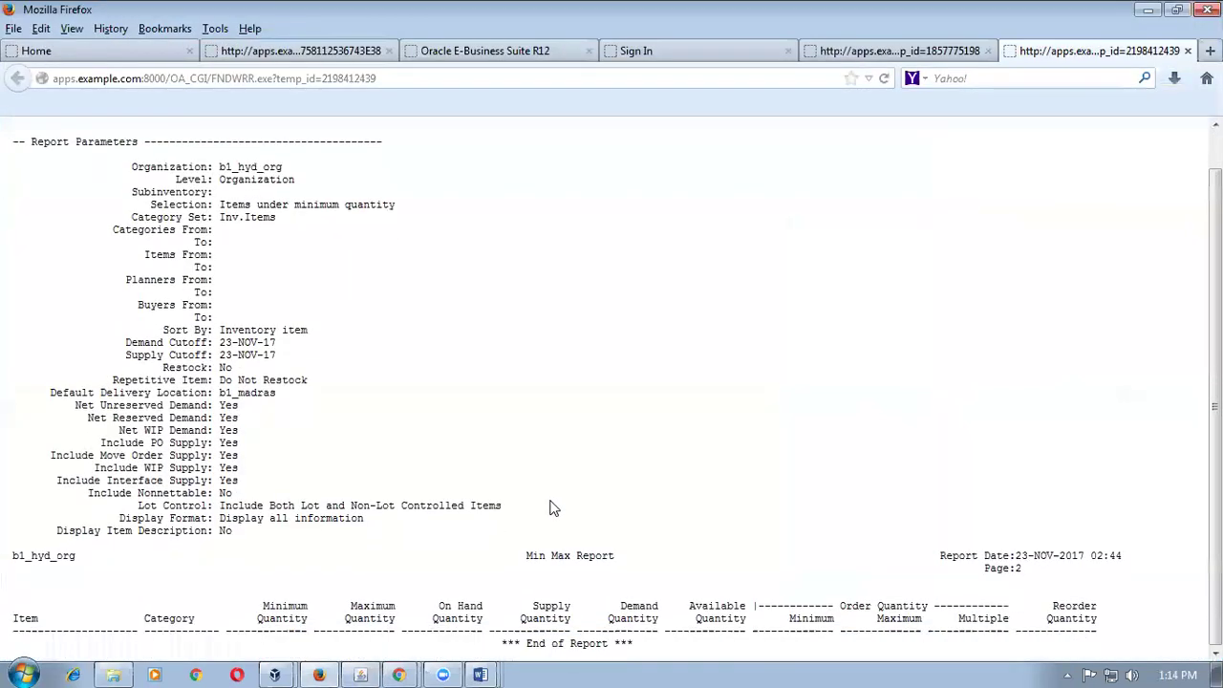
pyautogui.moveTo(497, 645); pyautogui.dragTo(659, 653)
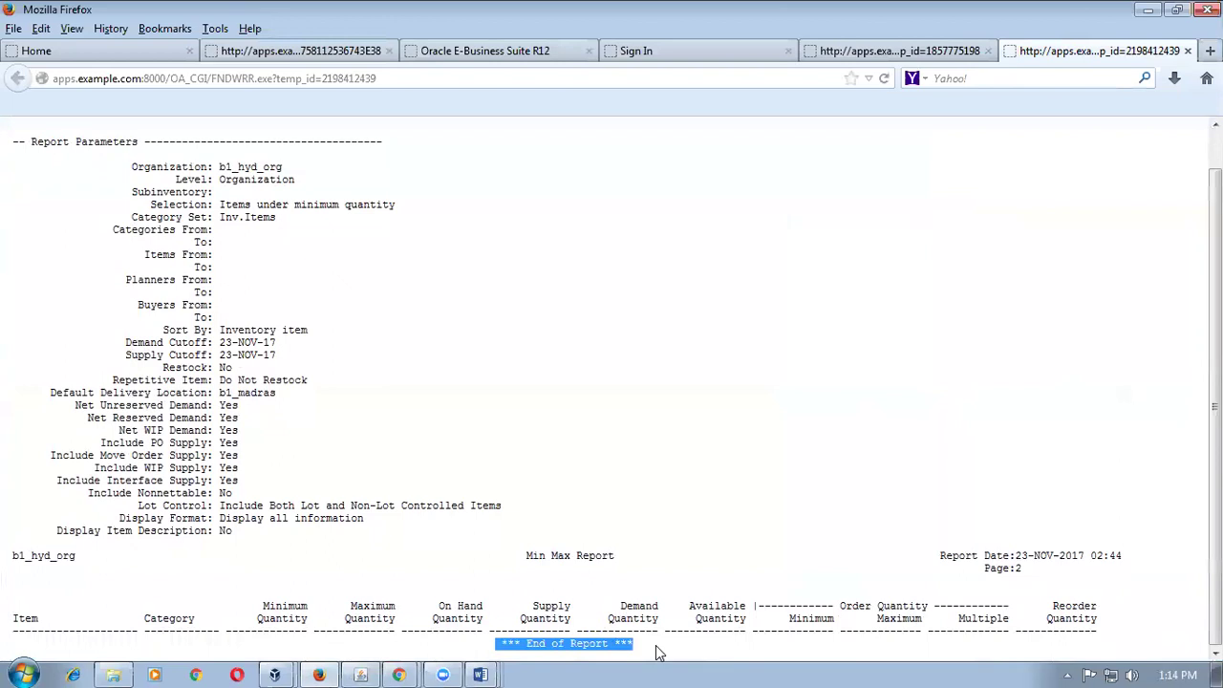
pyautogui.click(655, 653)
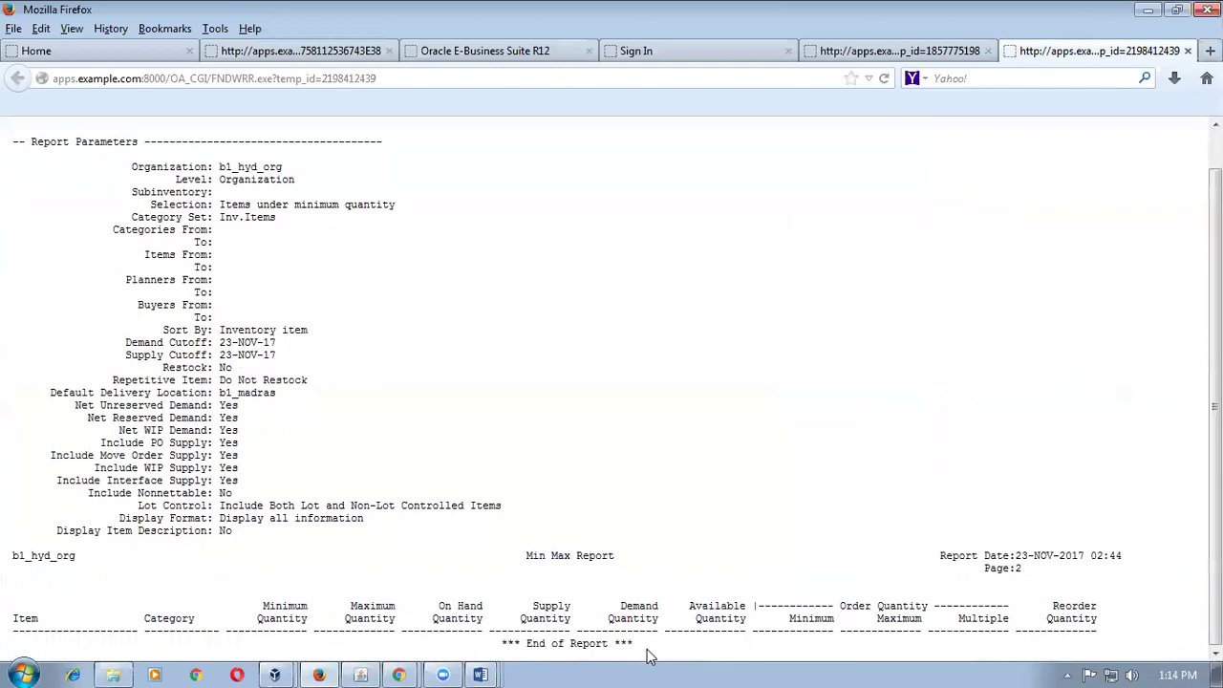
pyautogui.click(357, 672)
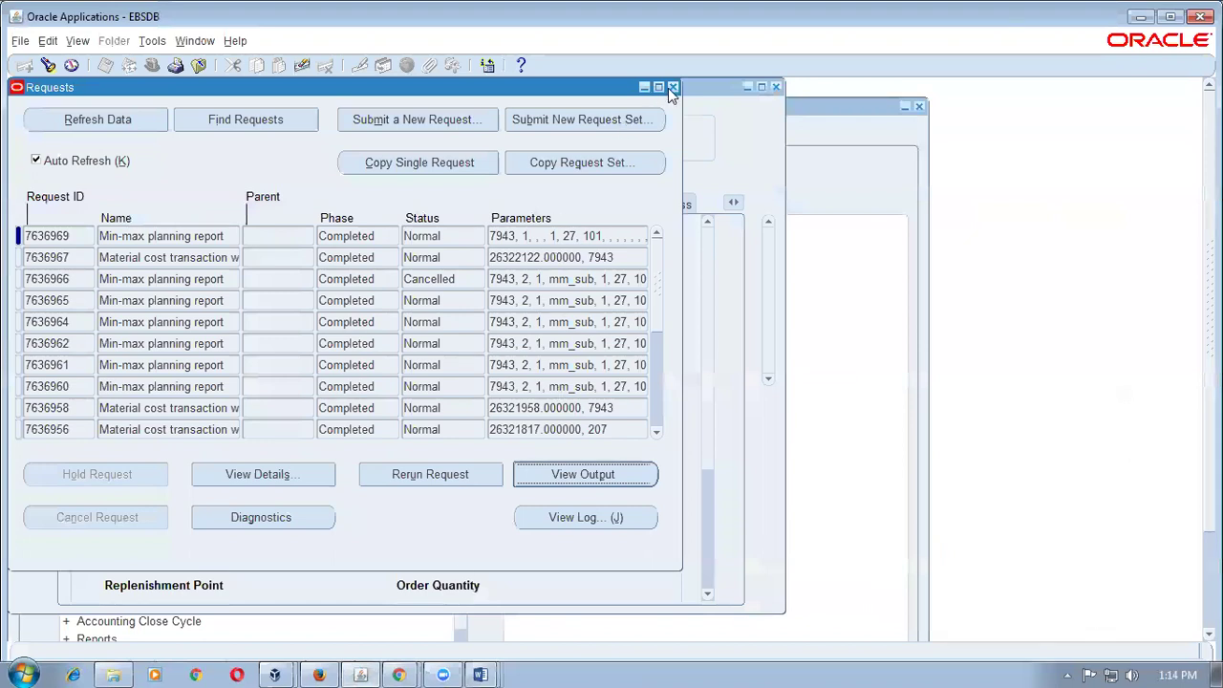
pyautogui.click(673, 87)
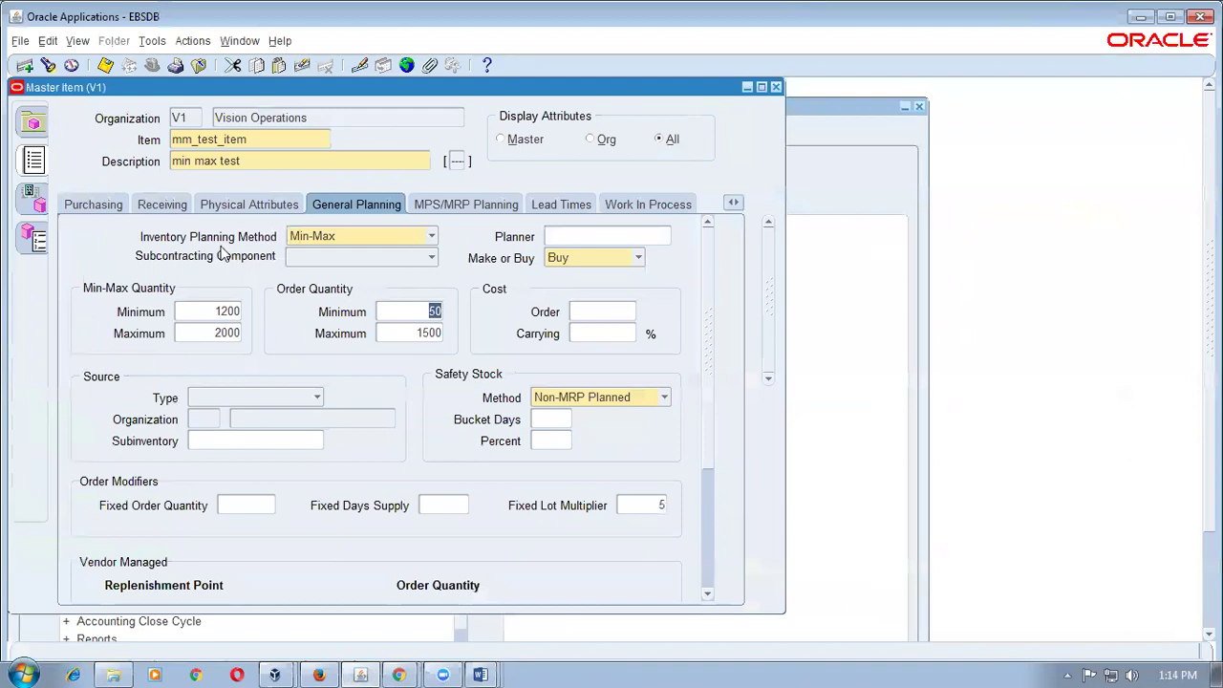
# - Review mm_test_item's organization, min-max quantities, order quantities and fixed lot multiplier in the master item, and limit the displayed attributes to Master
pyautogui.click(205, 308)
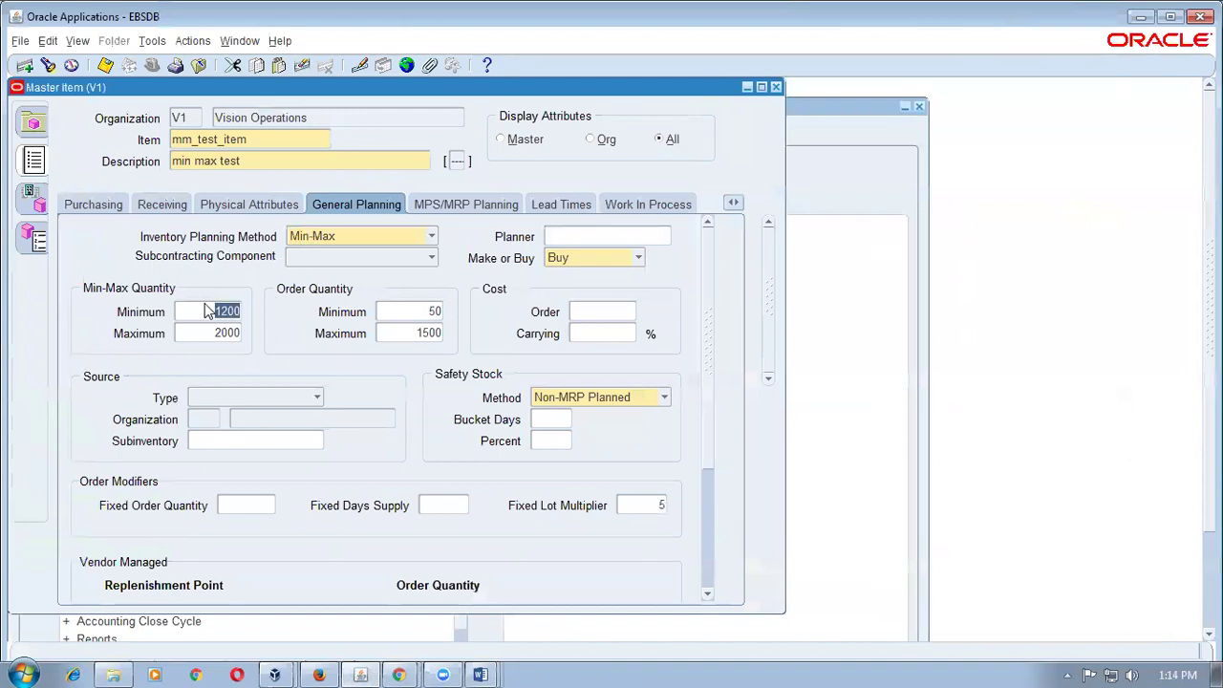
pyautogui.click(203, 334)
pyautogui.click(402, 314)
pyautogui.click(400, 332)
pyautogui.click(637, 505)
pyautogui.click(178, 118)
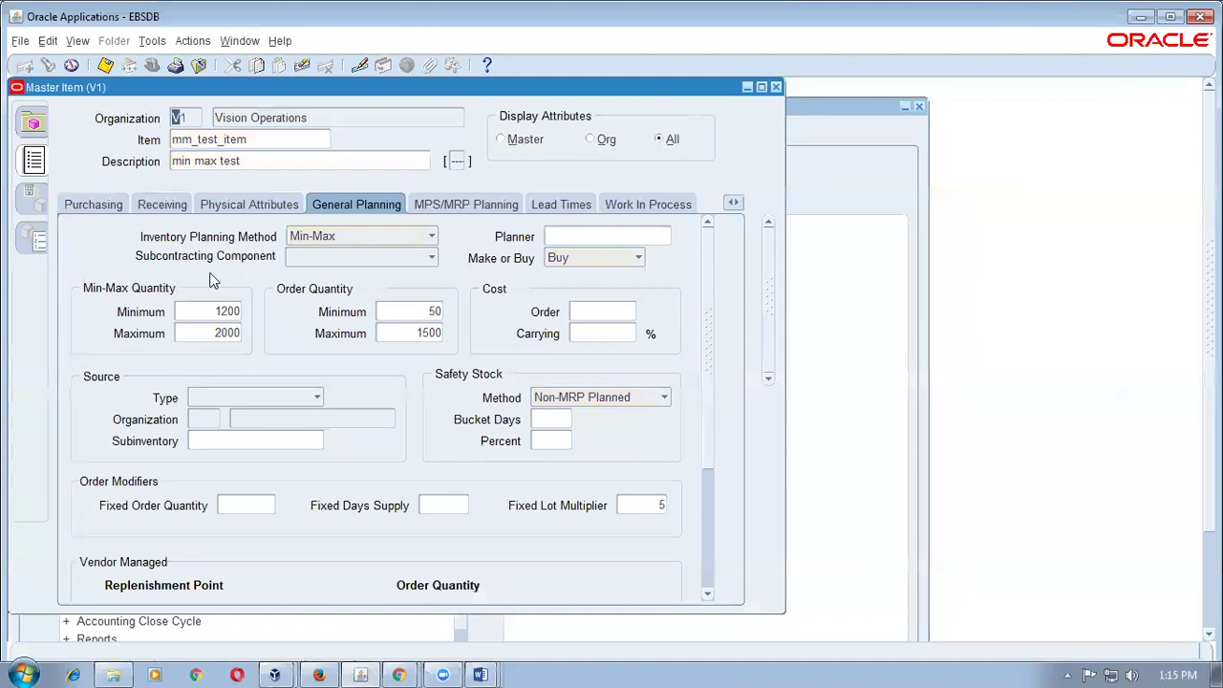
pyautogui.click(212, 315)
pyautogui.click(419, 311)
pyautogui.doubleClick(418, 332)
pyautogui.click(635, 507)
pyautogui.doubleClick(635, 507)
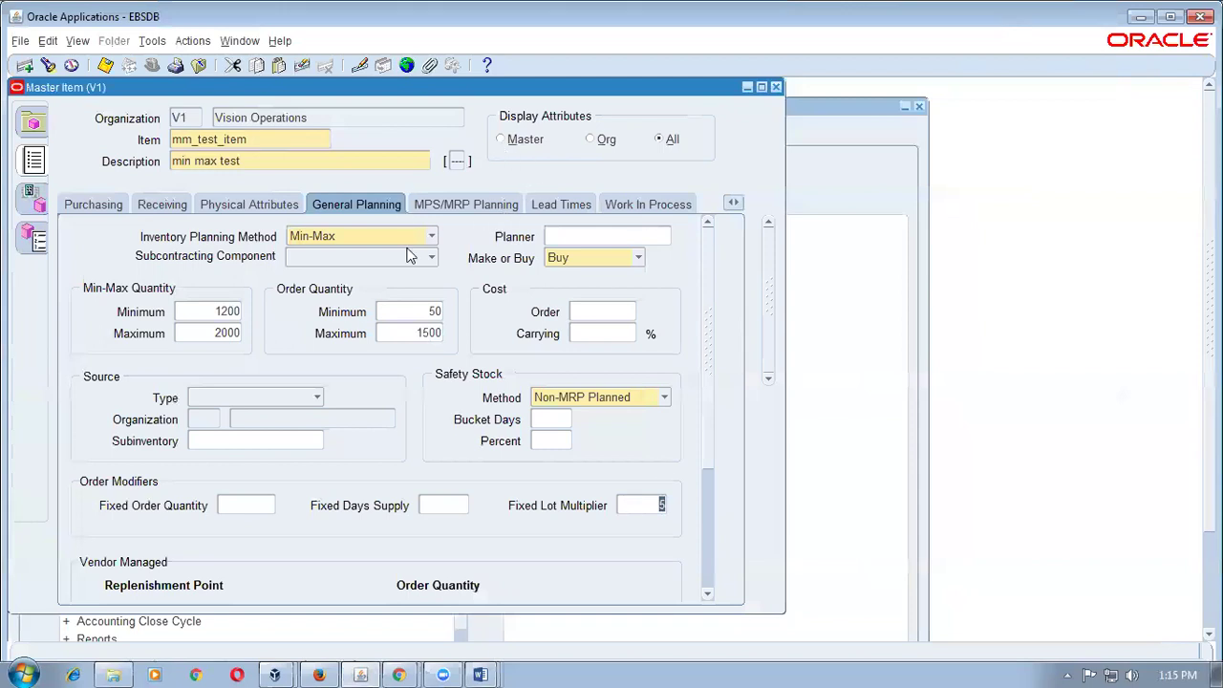
pyautogui.click(525, 142)
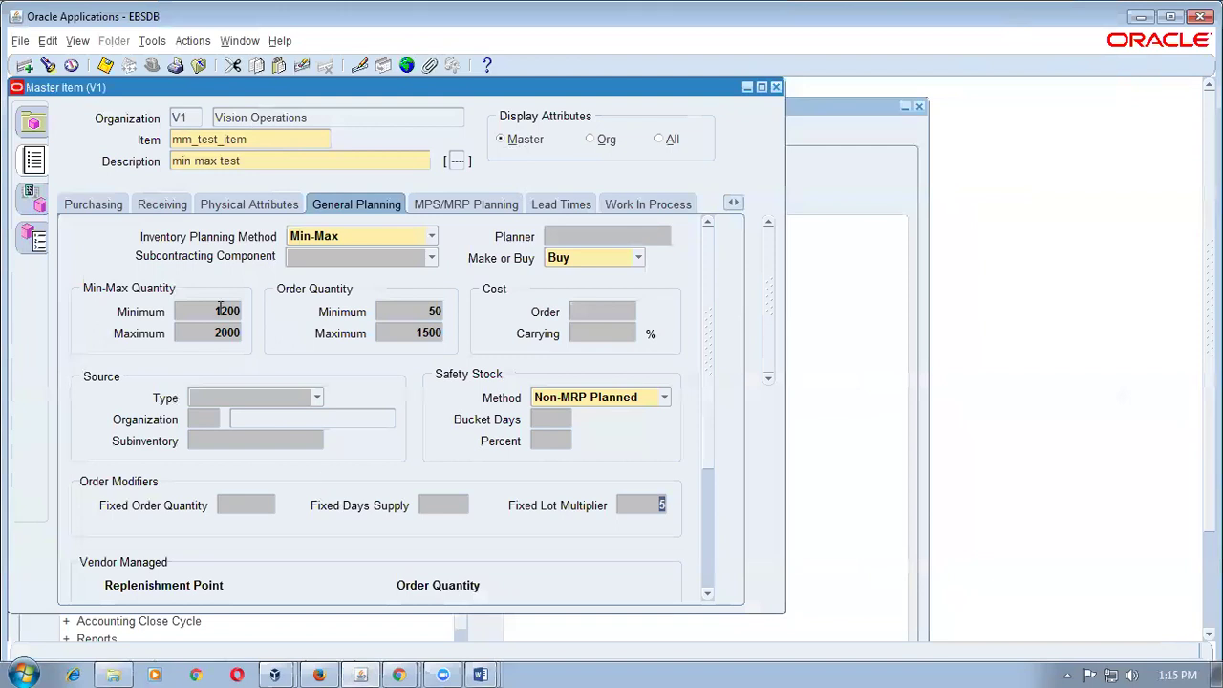
# - Close the Master Item form, find mm% in the Organization Items of b11, and show mm_test_item's General Planning attributes
pyautogui.click(775, 87)
pyautogui.click(148, 321)
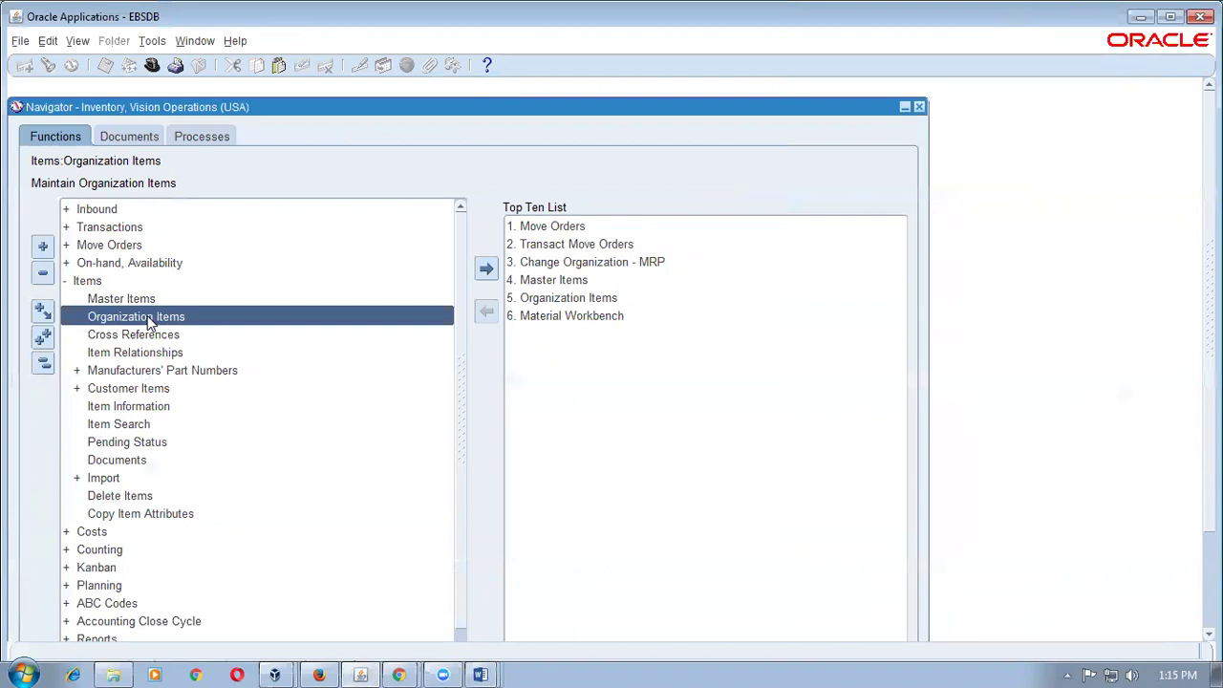
pyautogui.doubleClick(148, 321)
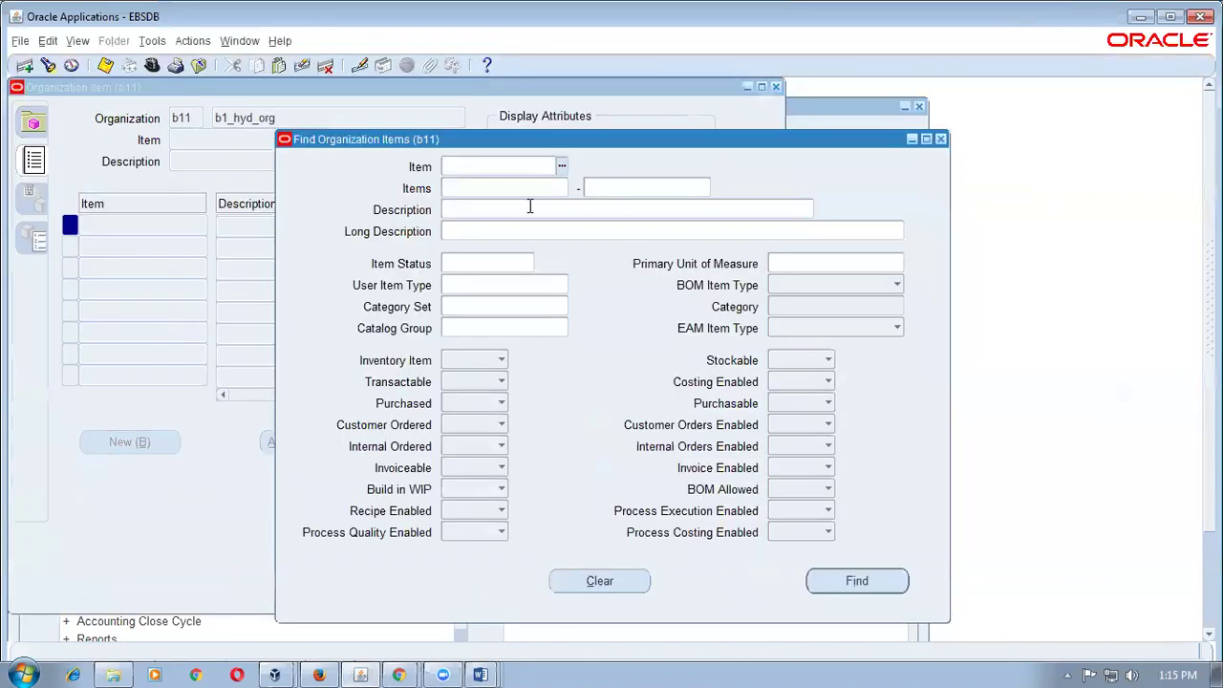
pyautogui.write('mm%')
pyautogui.press('Tab')
pyautogui.press('Return')
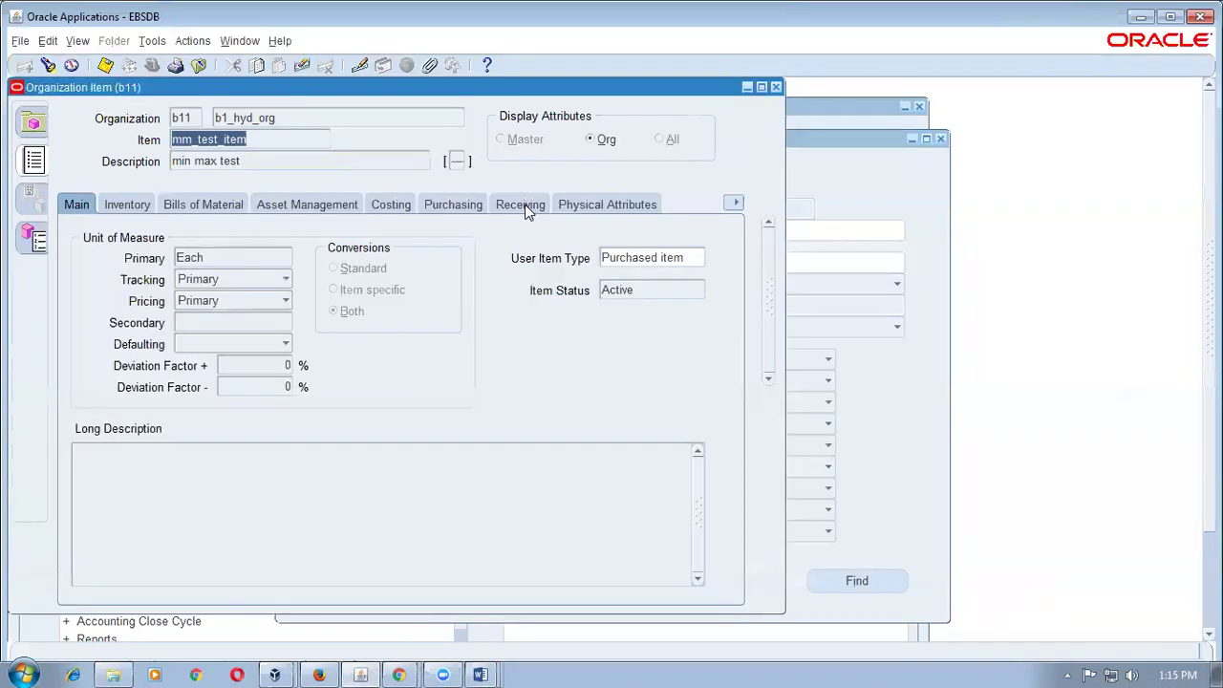
pyautogui.click(733, 203)
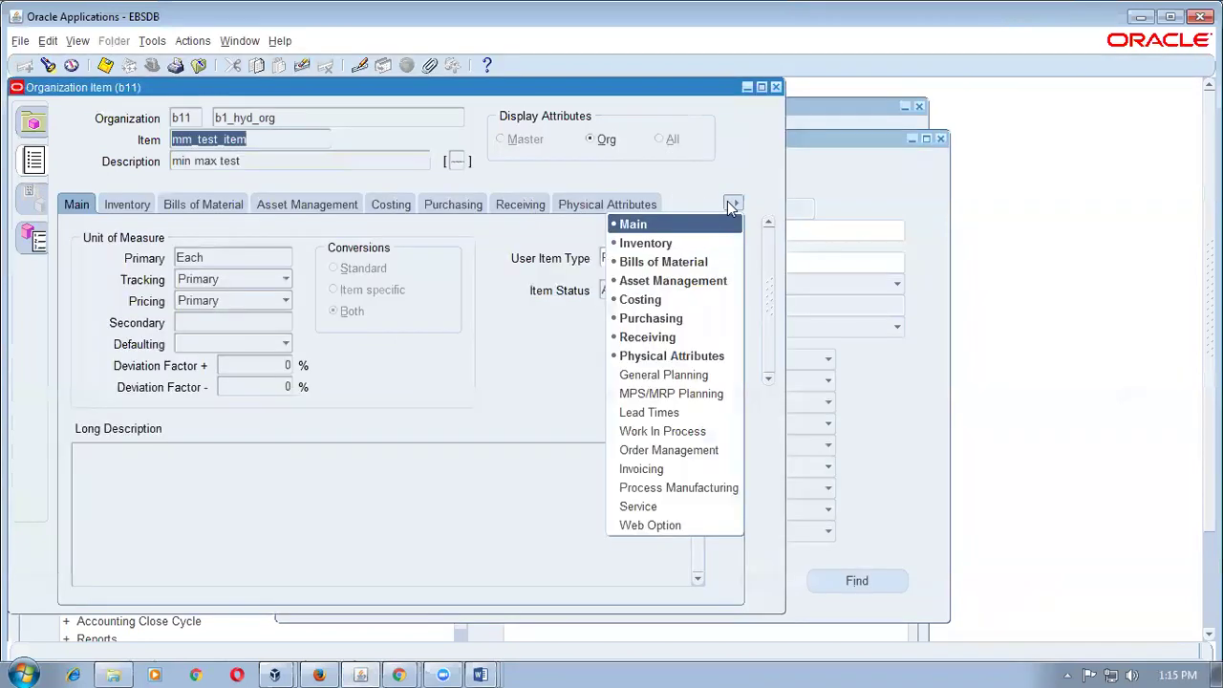
pyautogui.click(664, 375)
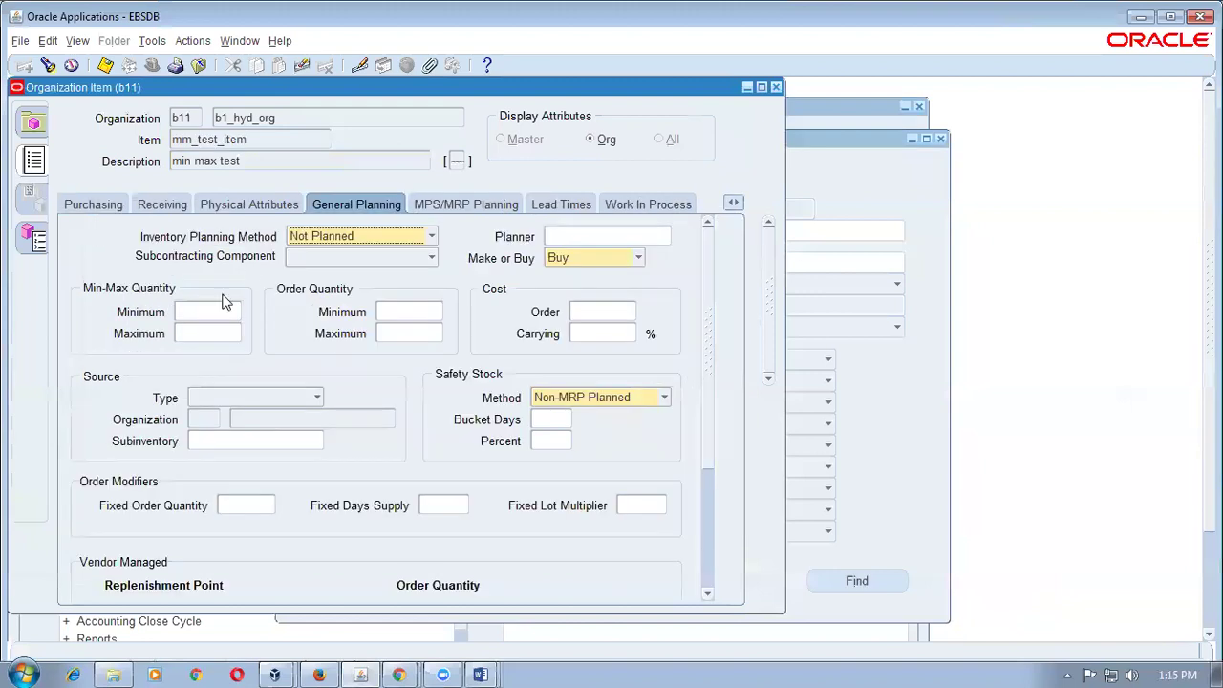
# - Set mm_test_item's inventory planning method to Min-Max with a minimum quantity of 100 and a maximum of 5000
pyautogui.click(322, 237)
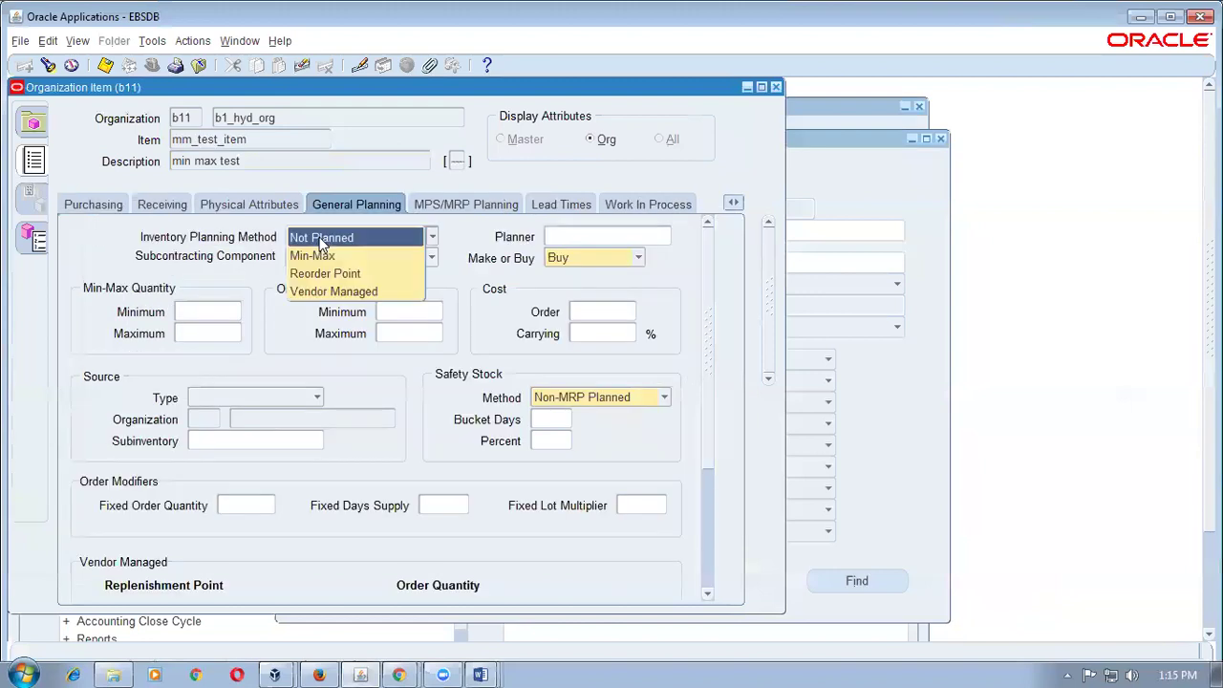
pyautogui.click(311, 255)
pyautogui.click(224, 314)
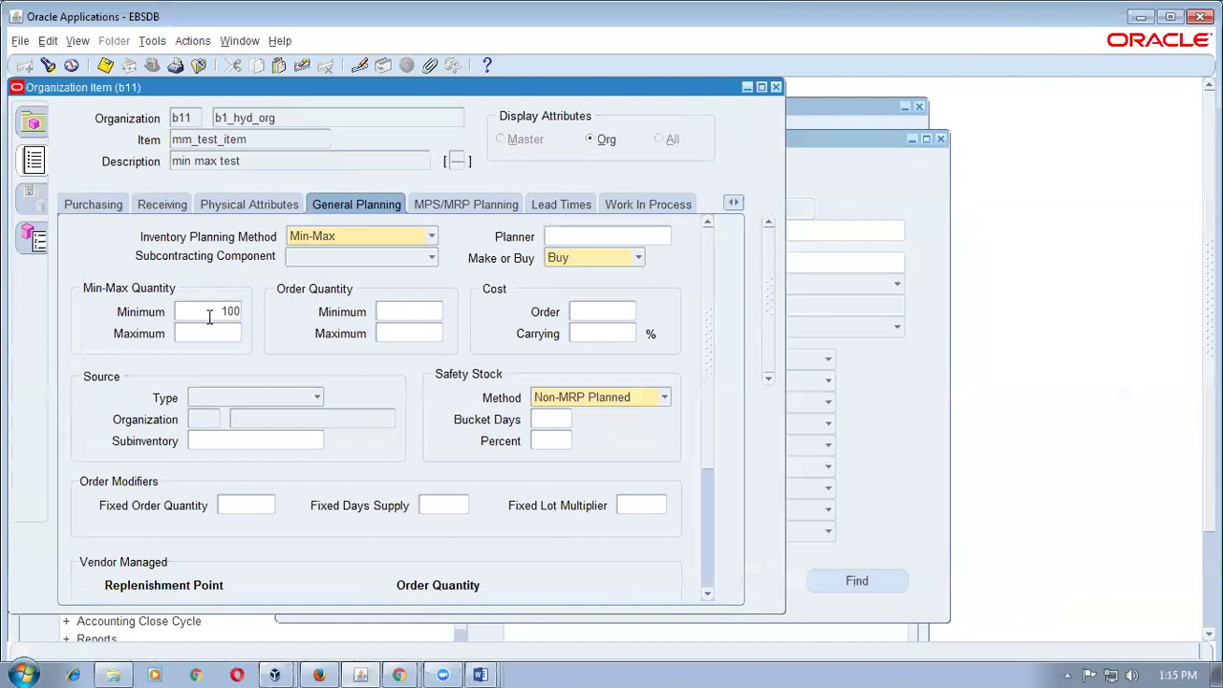
pyautogui.click(207, 333)
pyautogui.write('5000')
# - Set the order quantity minimum to 100 and maximum to 4000, the fixed lot multiplier to 100, and save the item
pyautogui.click(394, 311)
pyautogui.click(394, 334)
pyautogui.write('4000')
pyautogui.write('100')
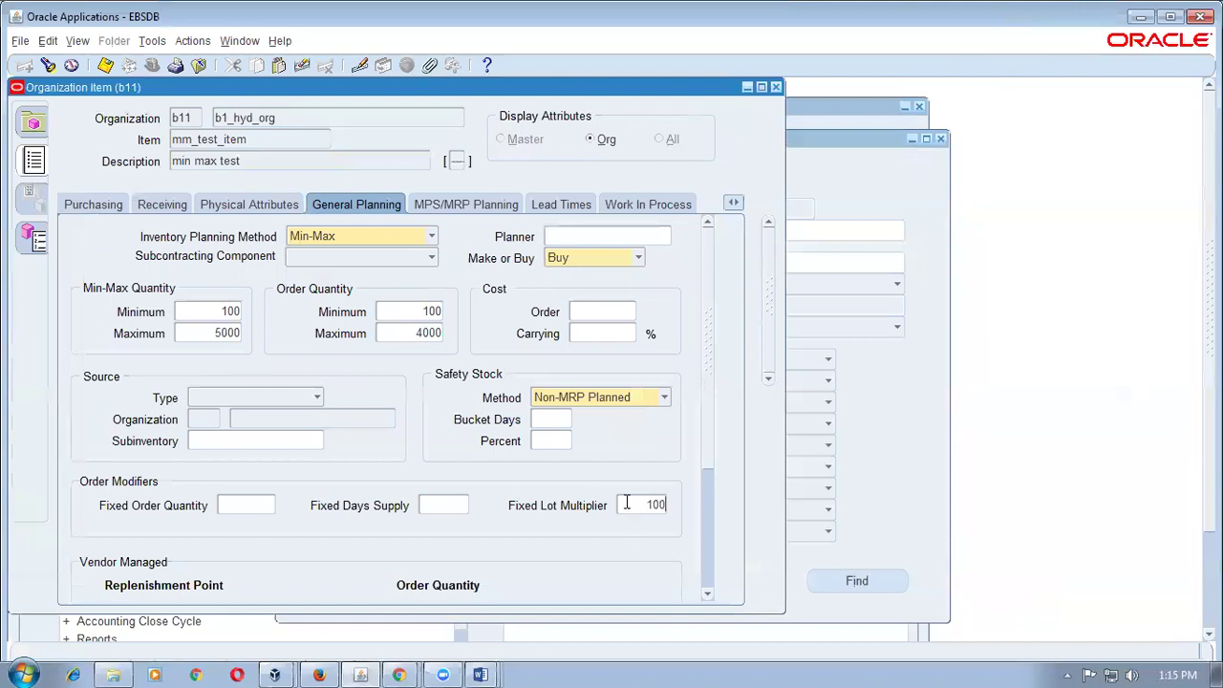
pyautogui.hotkey('ctrl', 's')
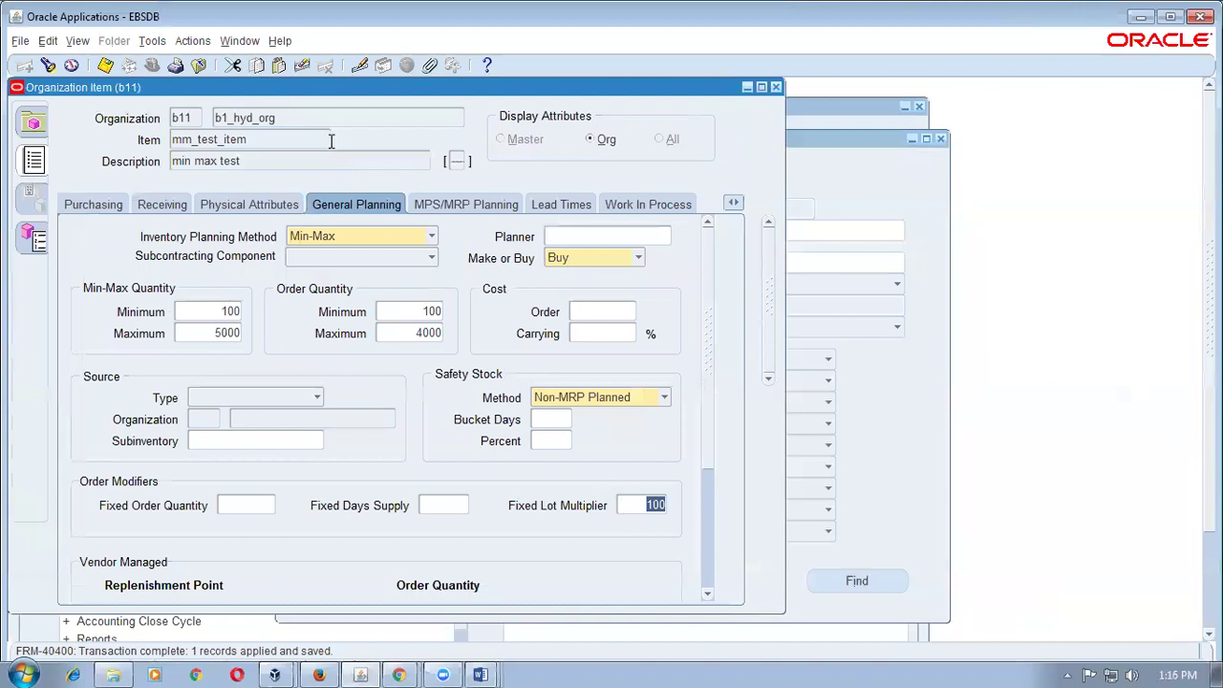
# - Move the Organization Item window aside and start a new request for the Min-max planning report
pyautogui.moveTo(306, 88); pyautogui.dragTo(523, 180)
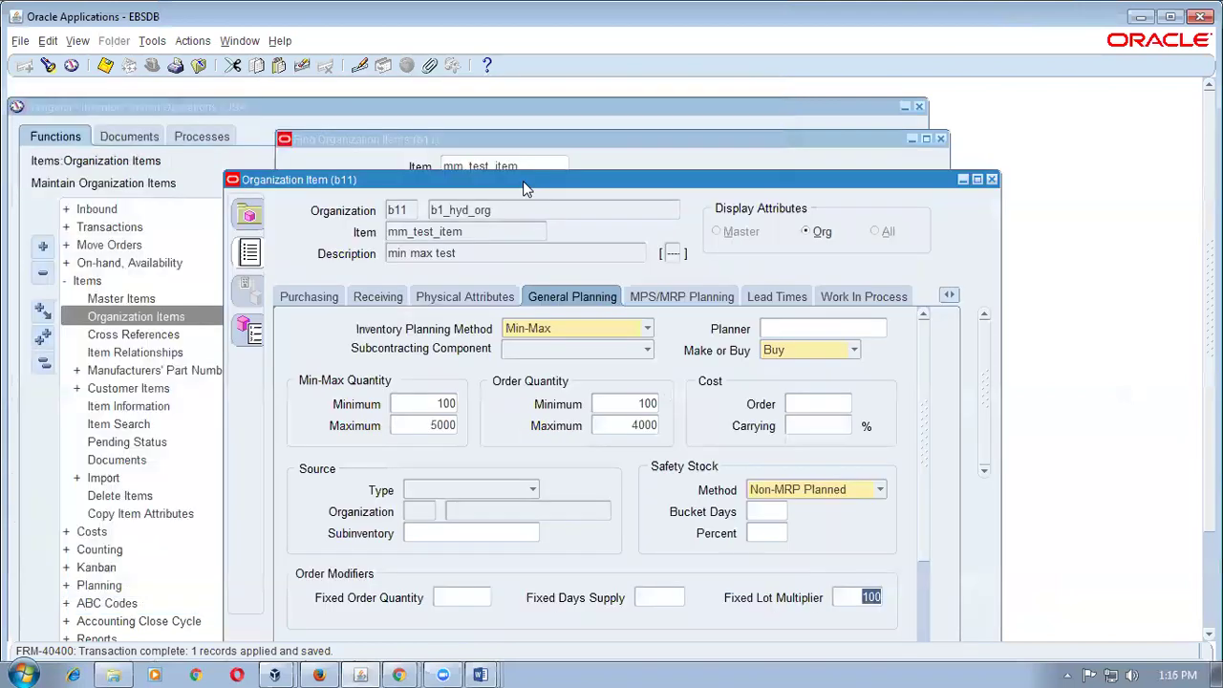
pyautogui.hotkey('alt', 'v')
pyautogui.press('q')
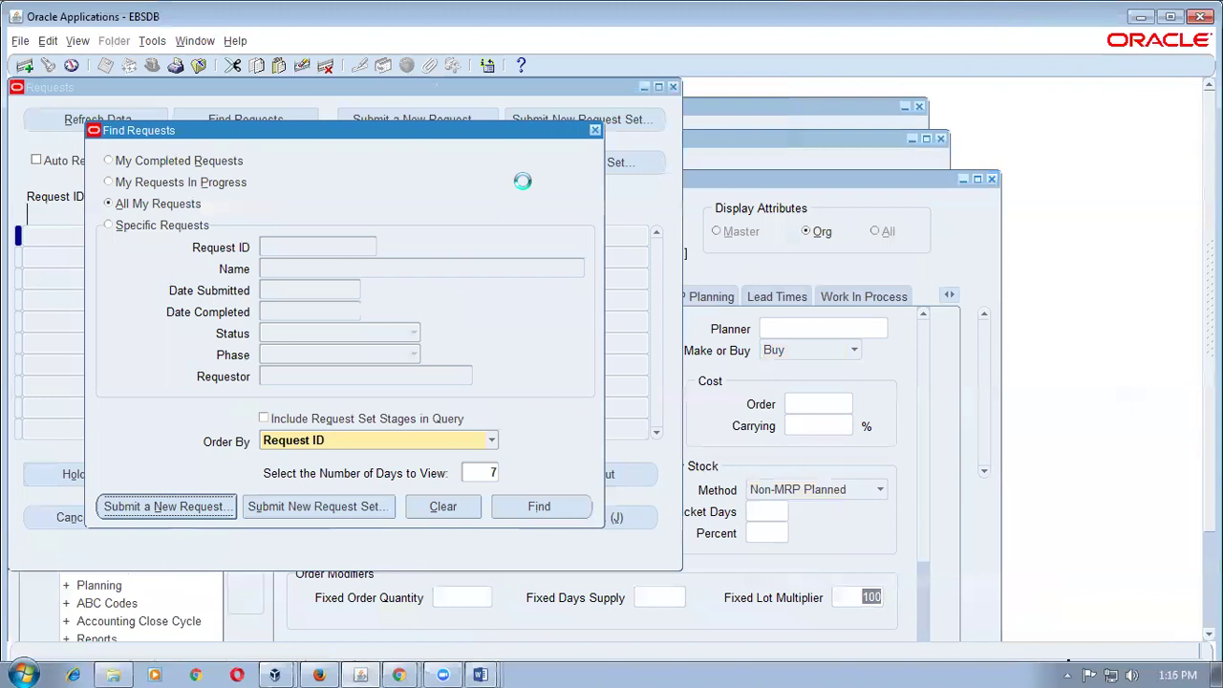
pyautogui.hotkey('alt', 'n')
pyautogui.write('min')
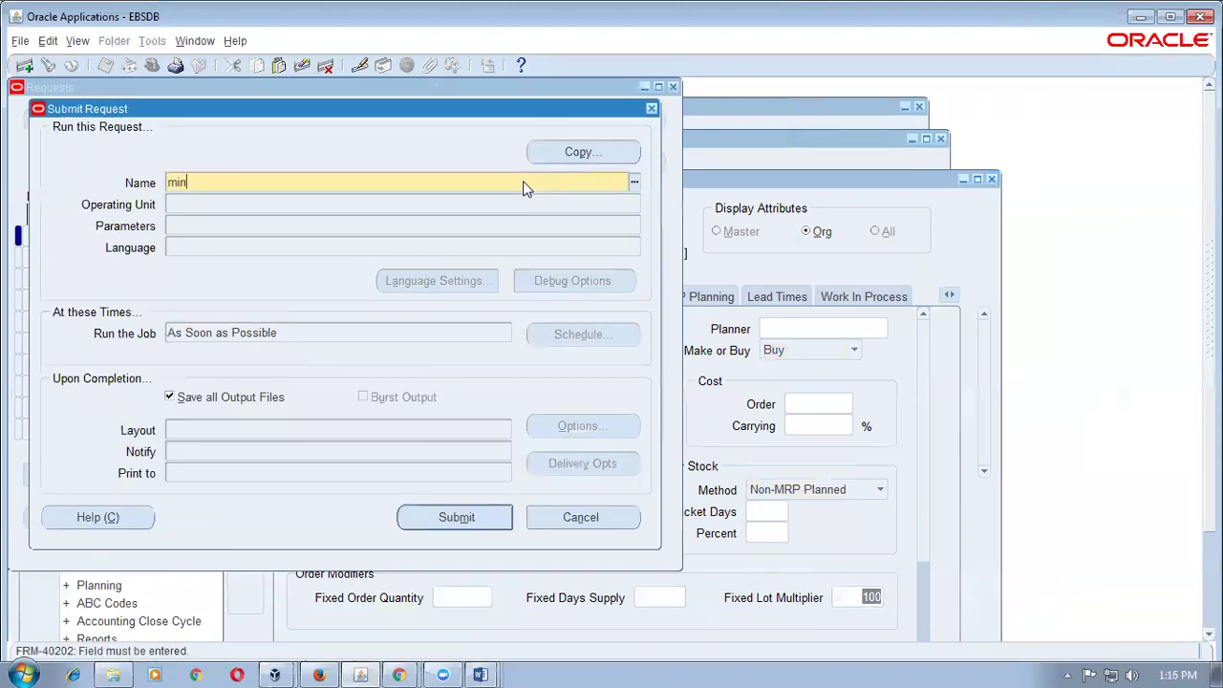
pyautogui.press('Tab')
pyautogui.press('Return')
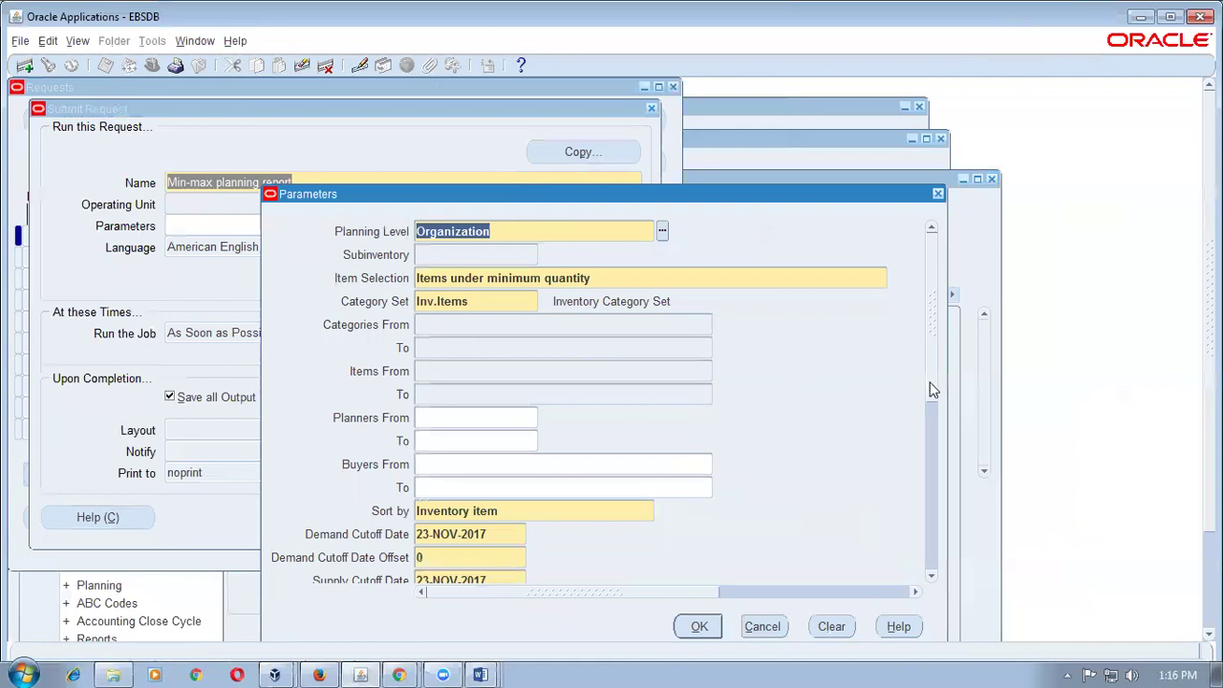
# - Set Restock to Yes, submit the organization-level report, decline another request, and list all requests
pyautogui.scroll(-5, 941, 449)
pyautogui.click(438, 469)
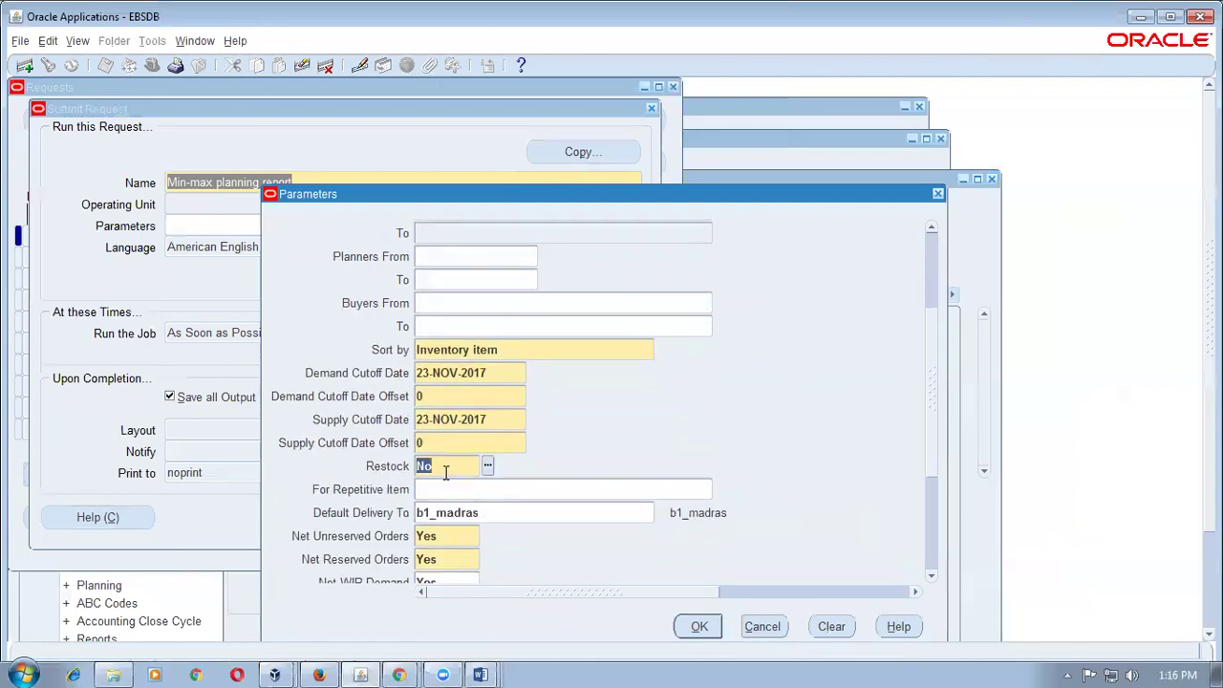
pyautogui.write('Yes')
pyautogui.press('Tab')
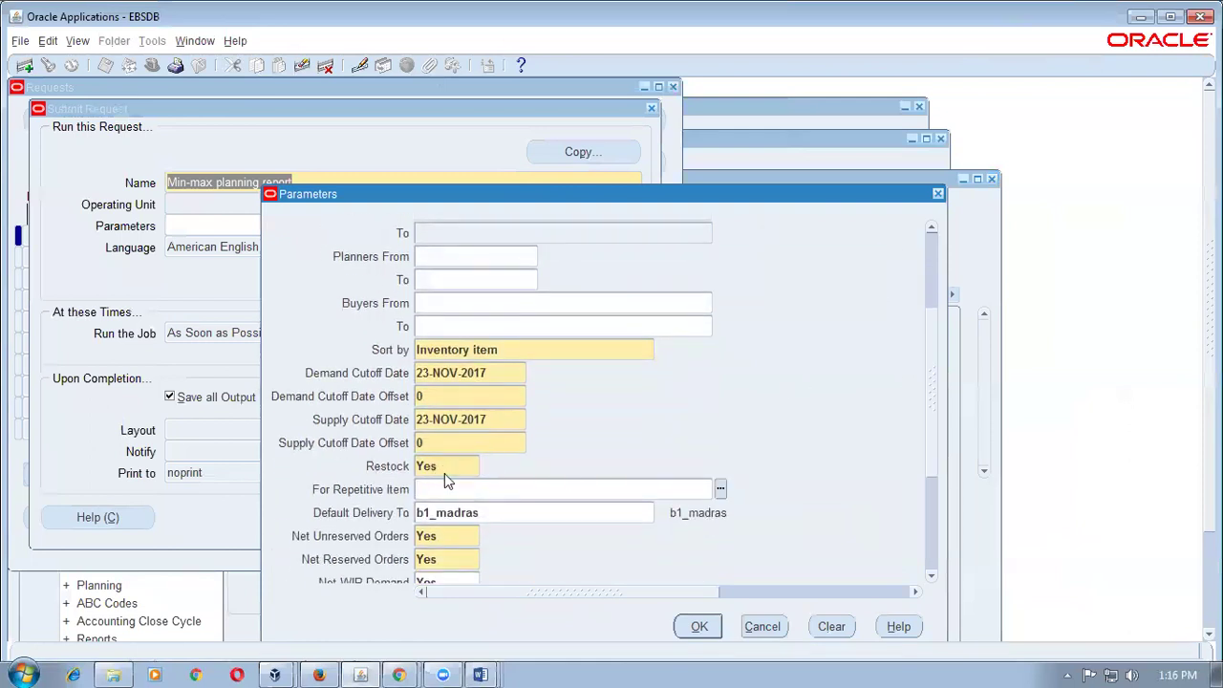
pyautogui.moveTo(930, 468); pyautogui.dragTo(931, 368)
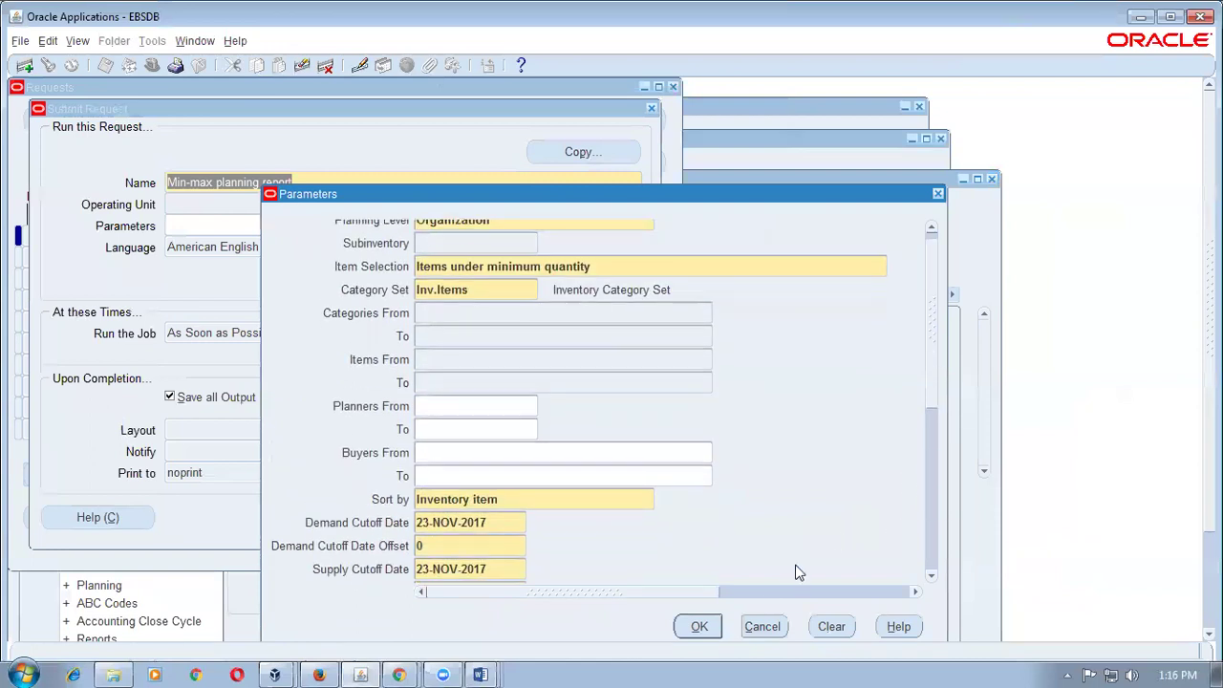
pyautogui.click(699, 627)
pyautogui.click(465, 517)
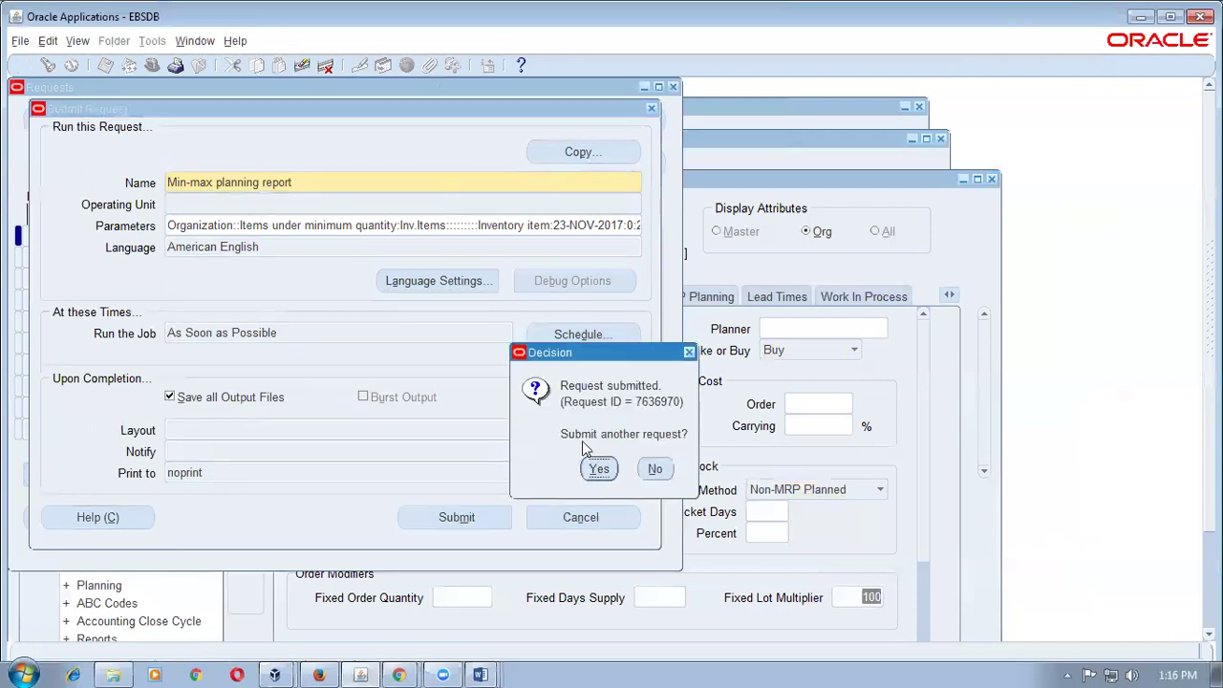
pyautogui.click(656, 468)
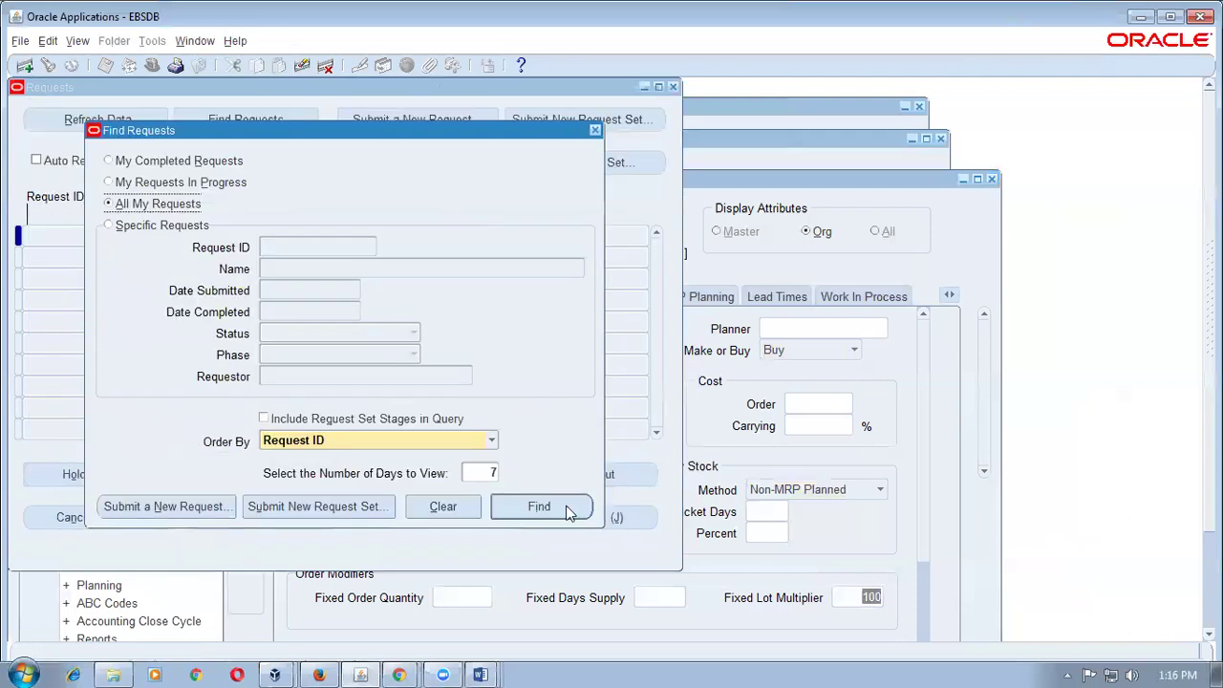
pyautogui.click(539, 507)
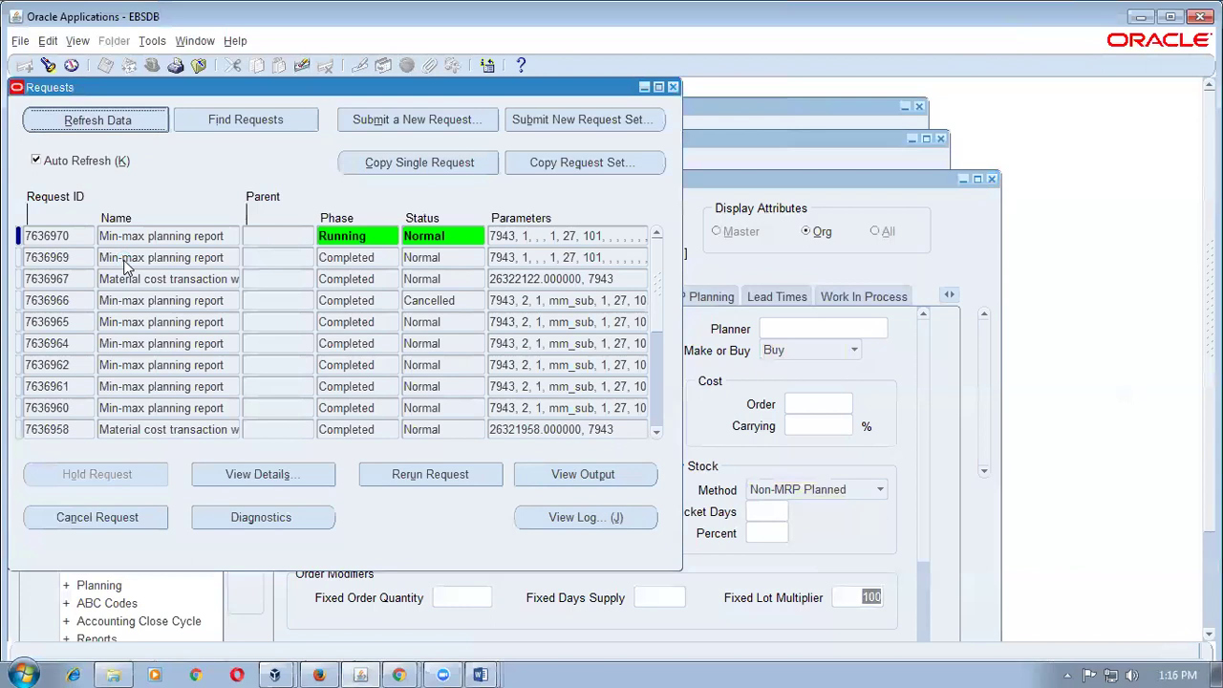
# - Set mm_test_item's source type to Supplier in the organization item, save it, and close the form
pyautogui.click(918, 267)
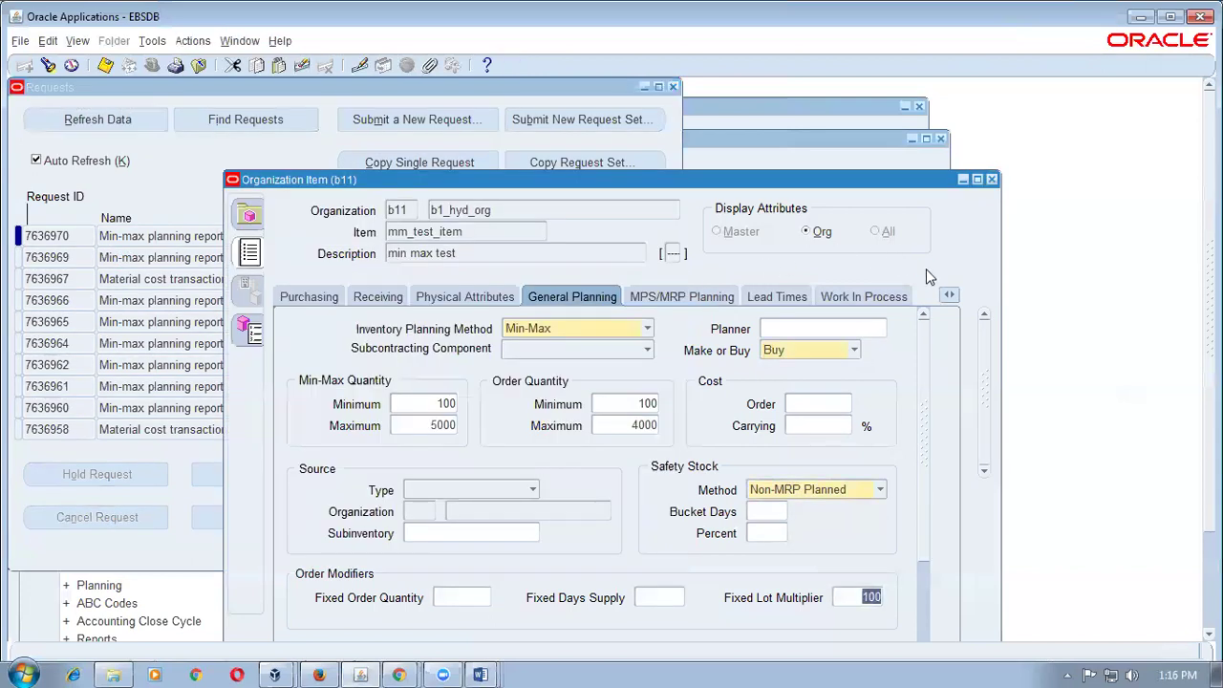
pyautogui.click(455, 498)
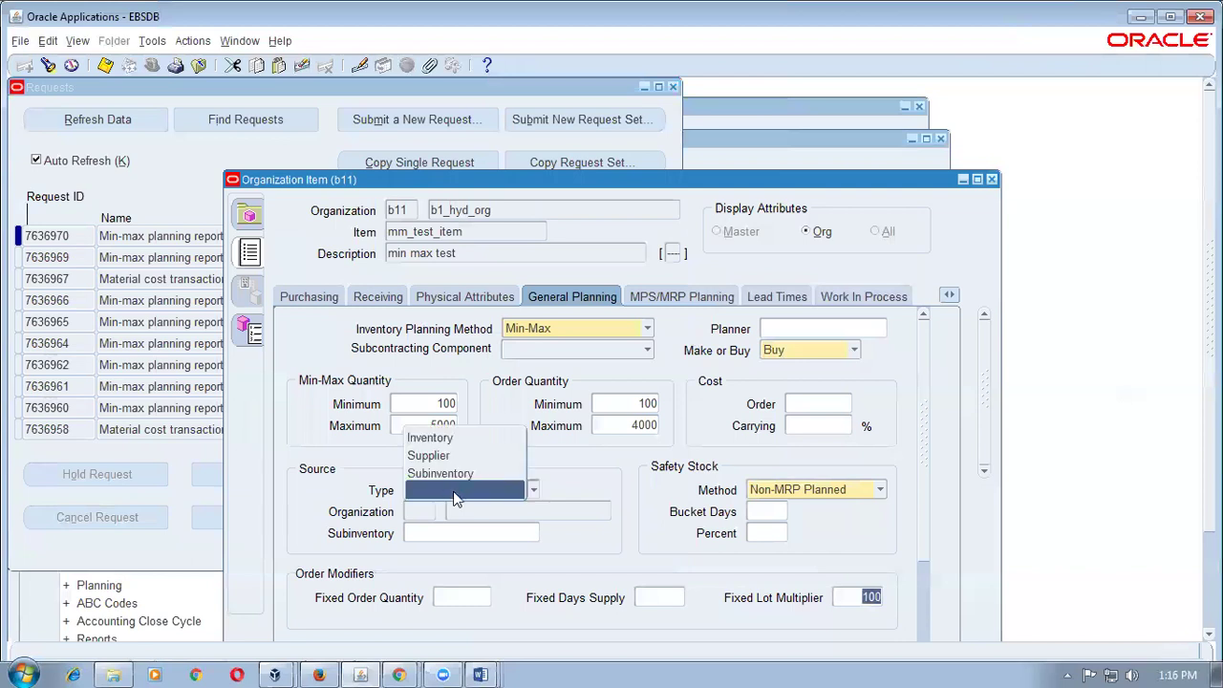
pyautogui.click(448, 458)
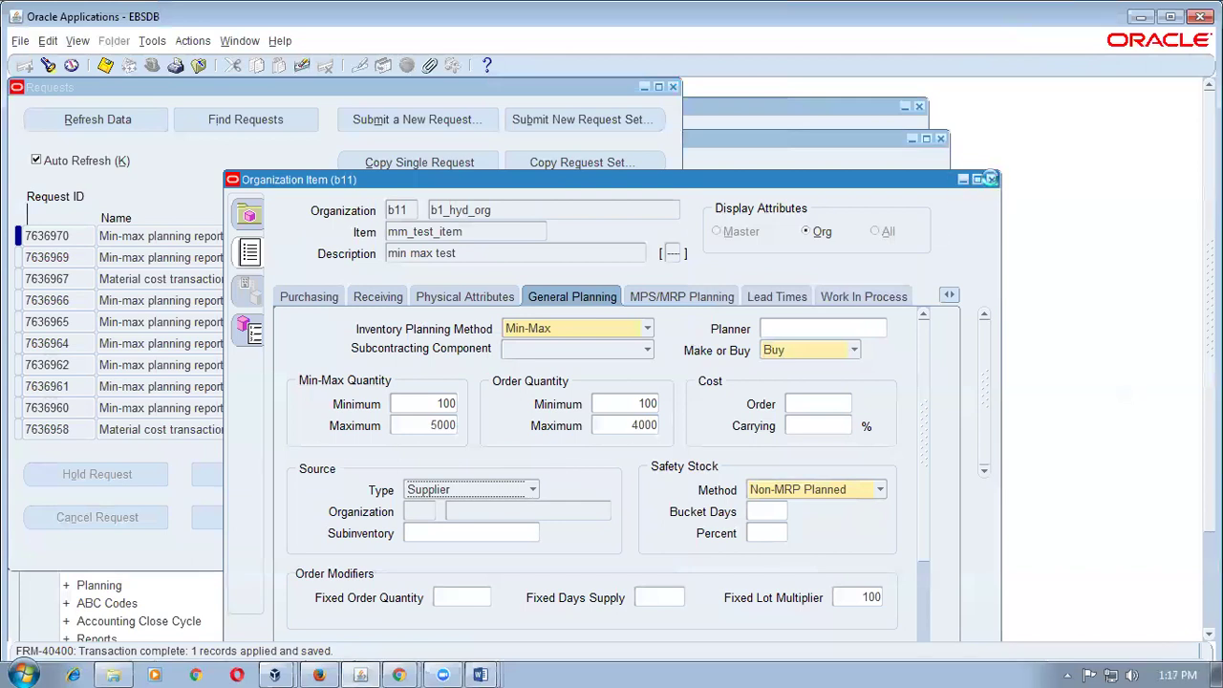
pyautogui.click(991, 179)
# - Open the output of the newest Min-max planning report and examine its item section
pyautogui.click(168, 236)
pyautogui.click(594, 474)
pyautogui.scroll(-1, 591, 483)
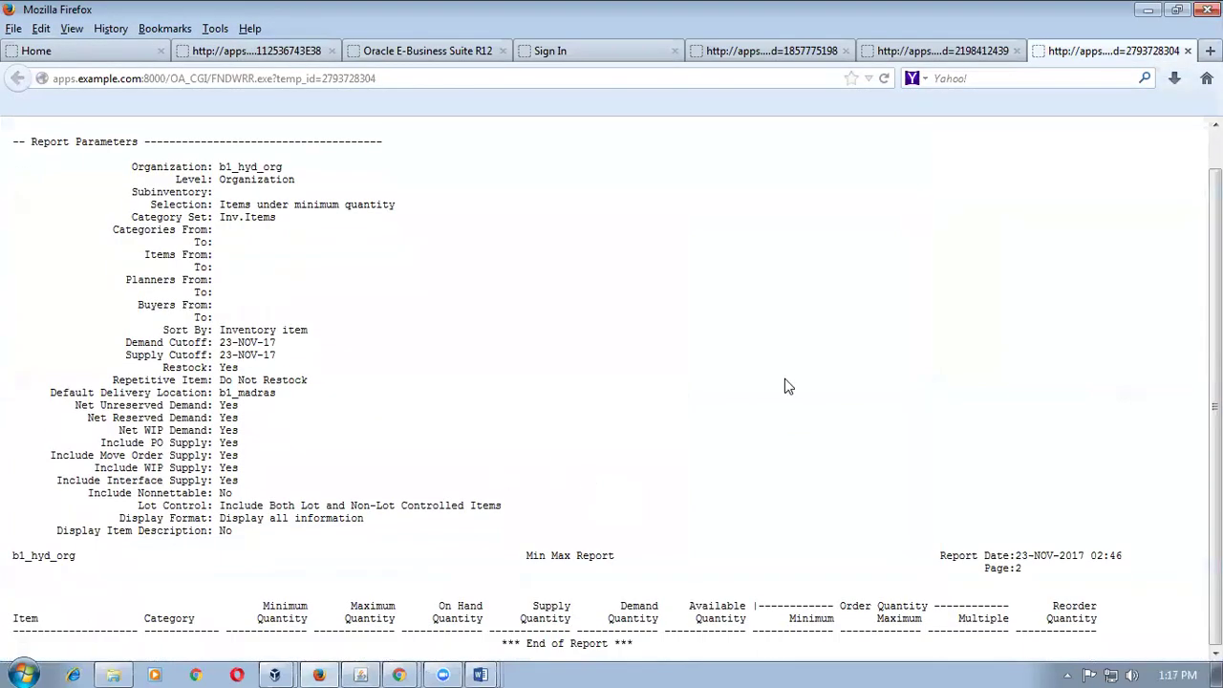
# - Close the three open Min Max Report outputs, return to Oracle Applications, and close the Requests window
pyautogui.click(1188, 51)
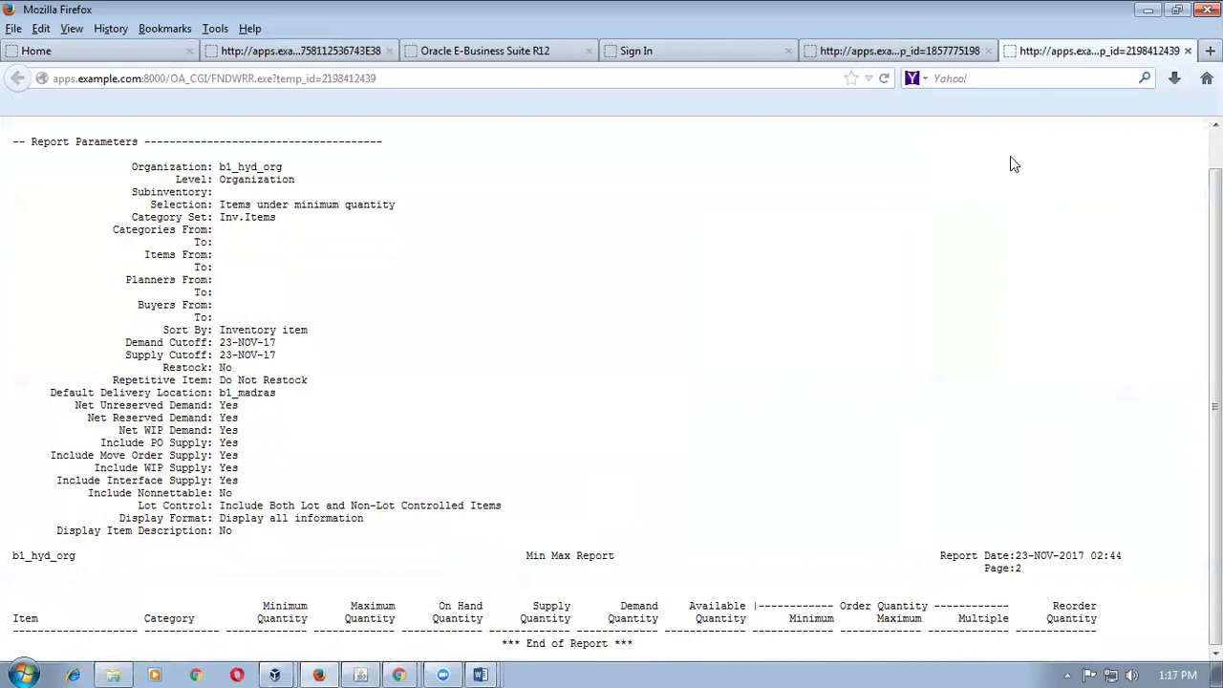
pyautogui.click(1188, 51)
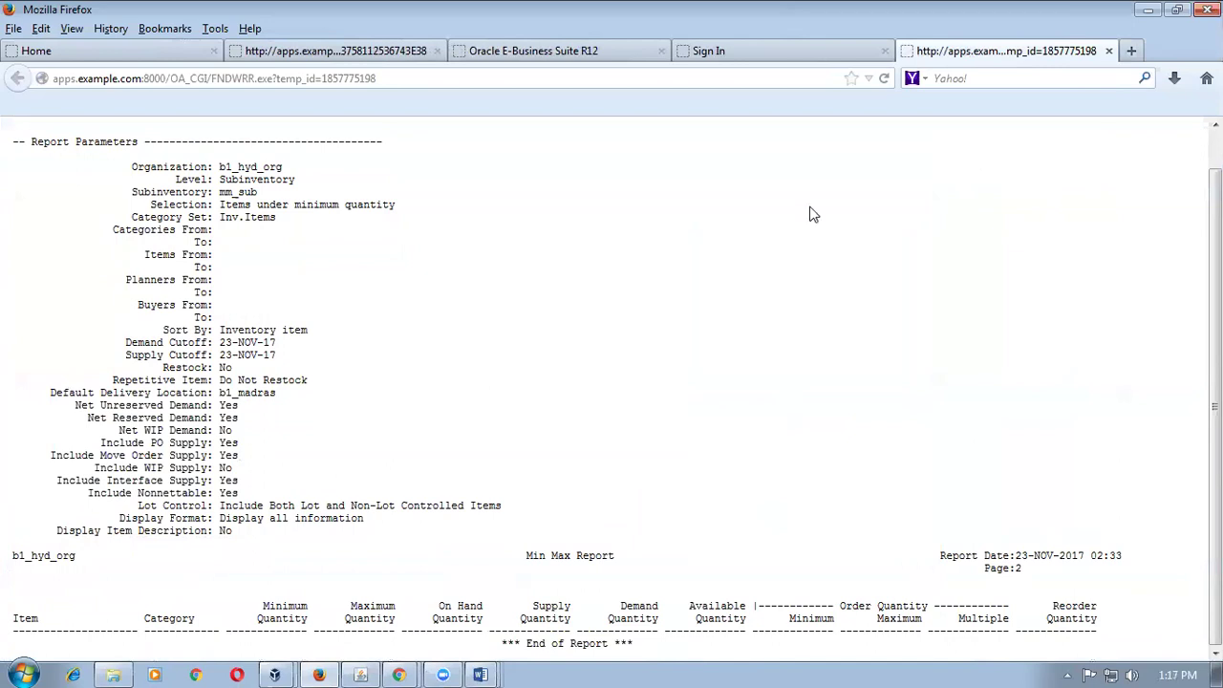
pyautogui.click(1109, 50)
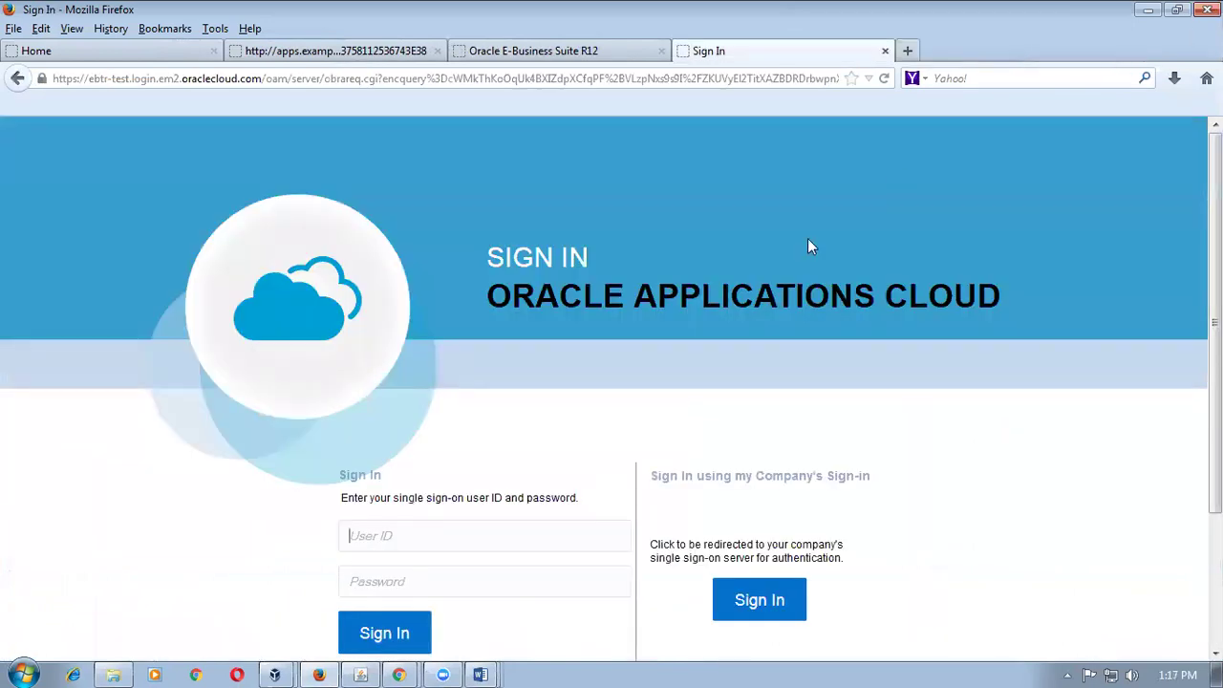
pyautogui.click(360, 675)
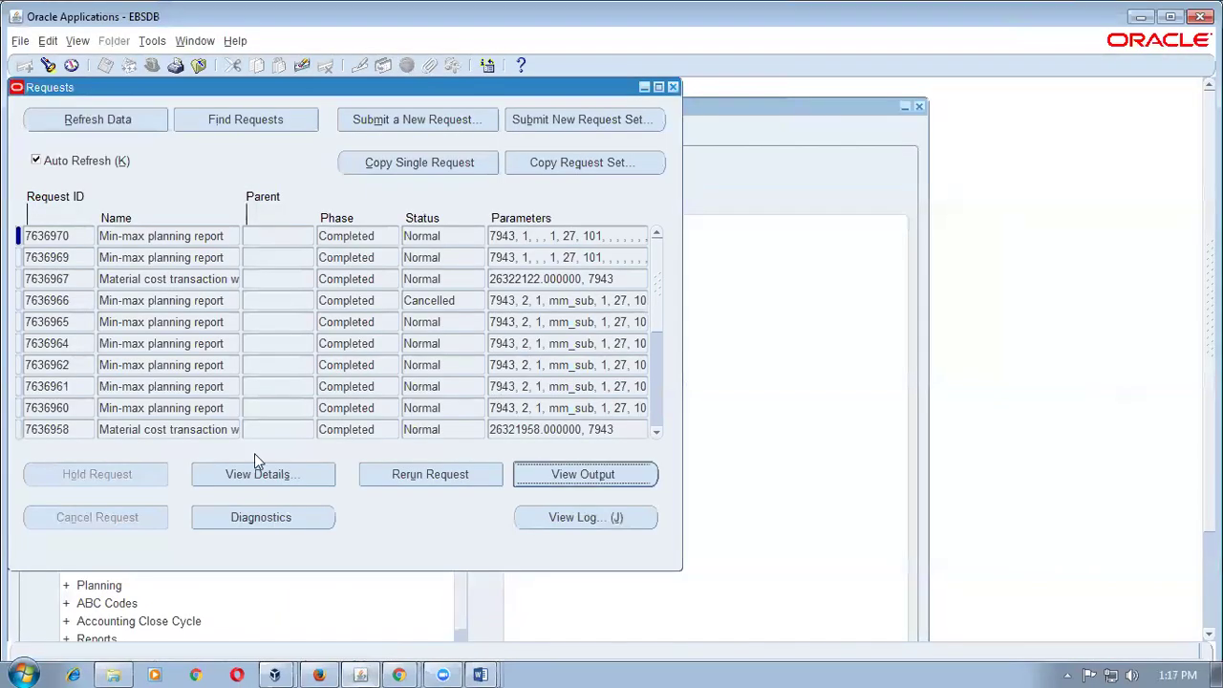
pyautogui.click(673, 87)
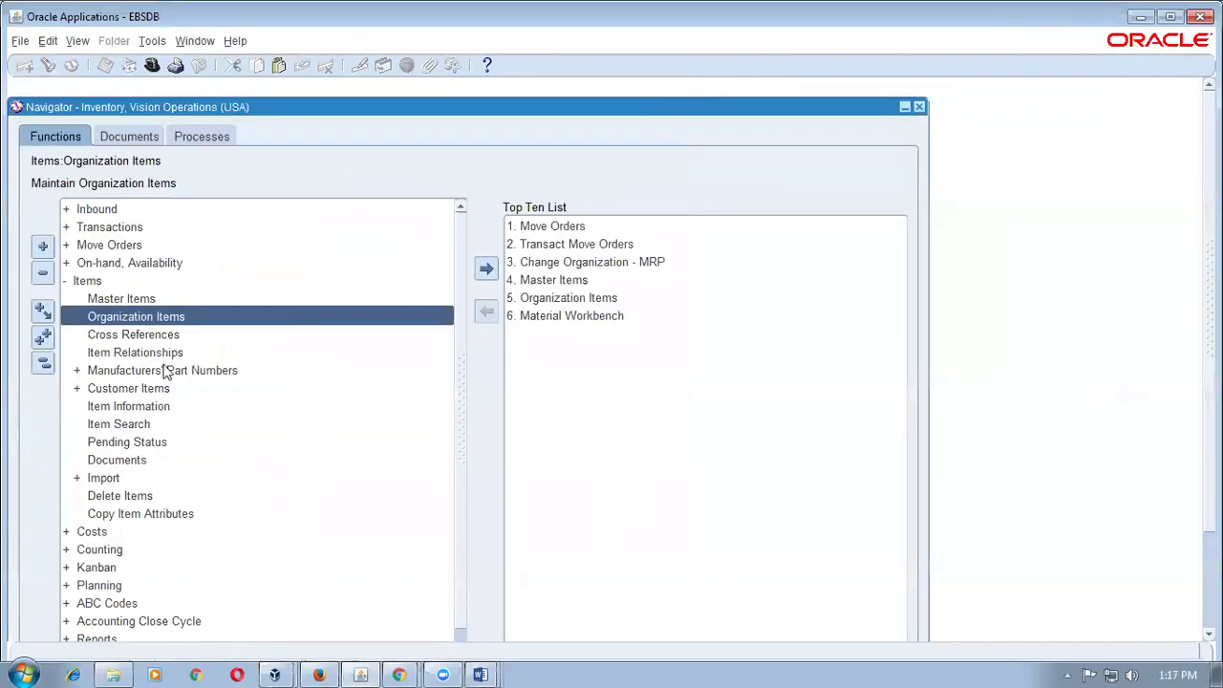
# - Find mm% in the Organization Items of b11 again and show mm_test_item's General Planning attributes
pyautogui.doubleClick(137, 319)
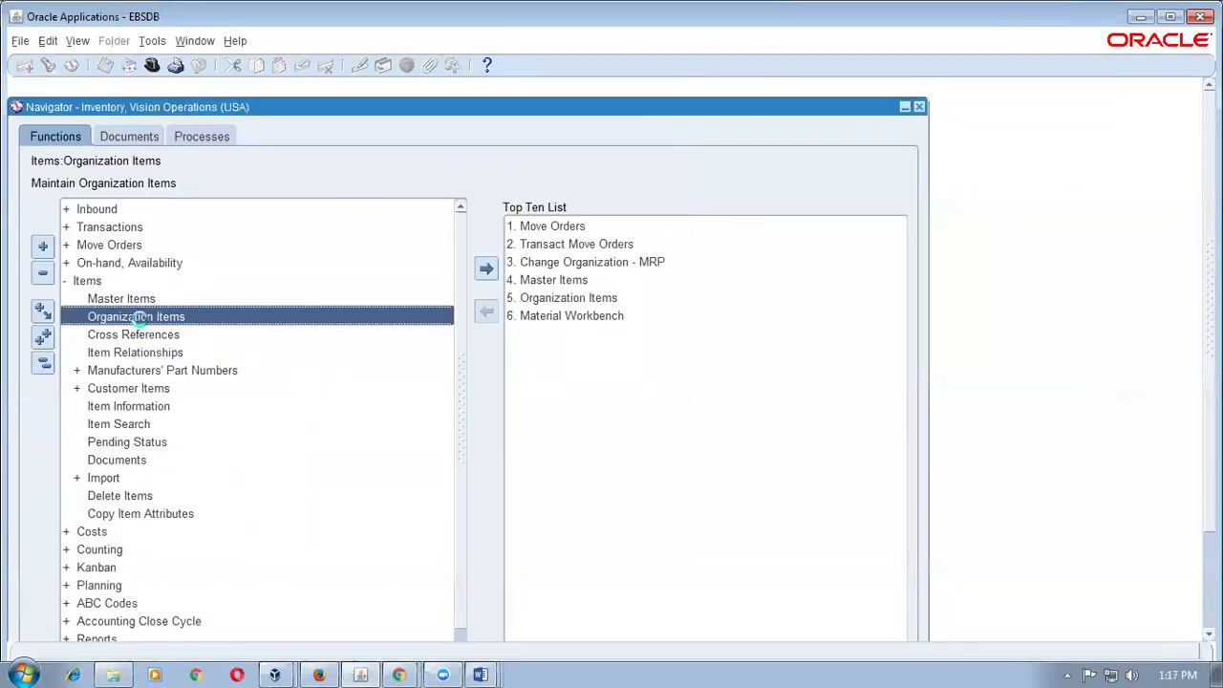
pyautogui.write('mm%')
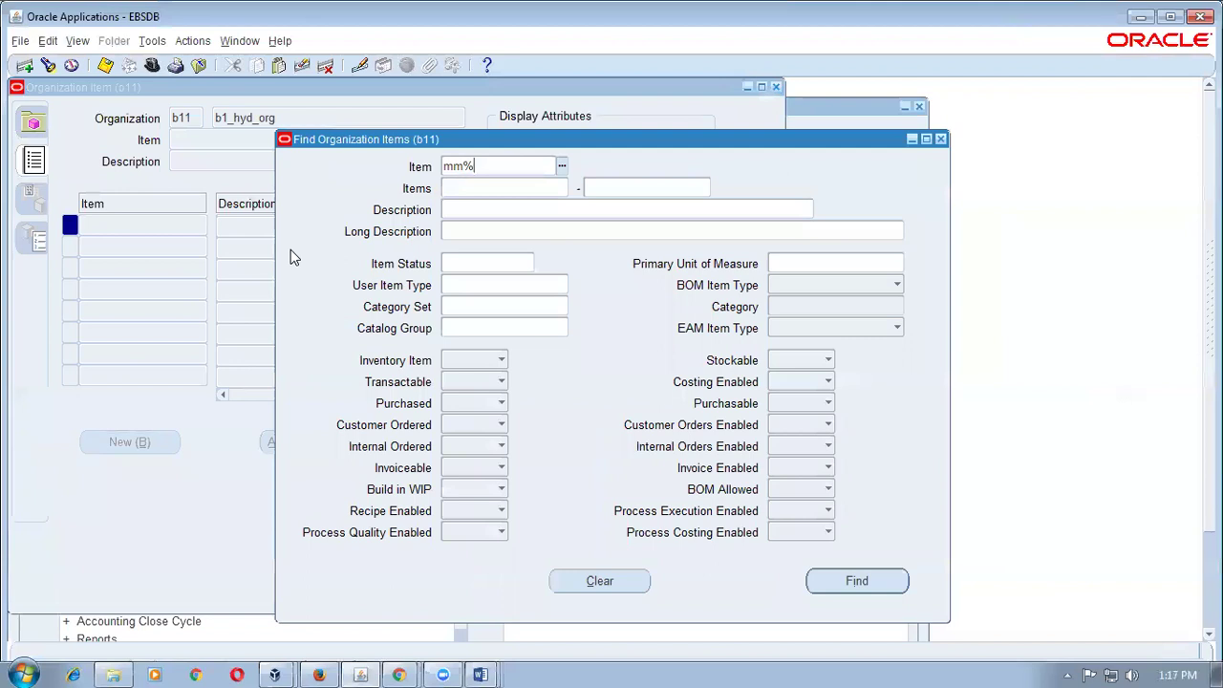
pyautogui.press('Tab')
pyautogui.press('Return')
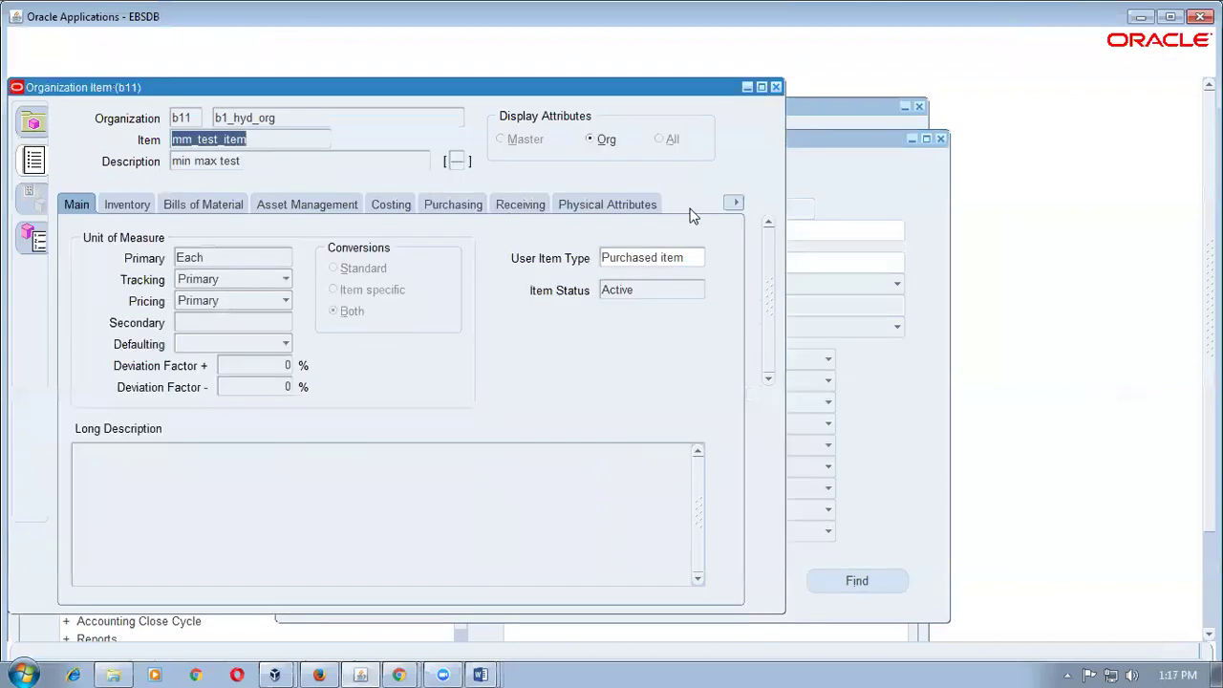
pyautogui.click(735, 202)
pyautogui.click(681, 375)
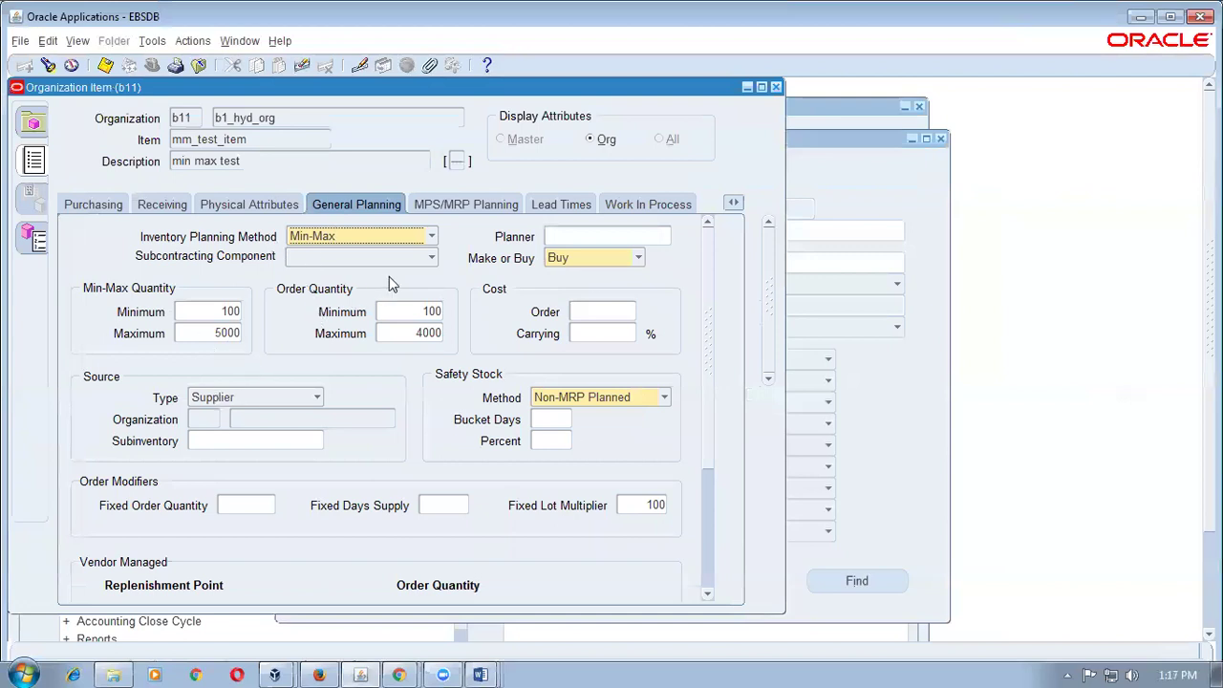
# - Start a new request and choose the Min-max planning report rather than its XML version
pyautogui.hotkey('alt', 'v')
pyautogui.press('r')
pyautogui.hotkey('alt', 'n')
pyautogui.write('min-max planning report')
pyautogui.press('Tab')
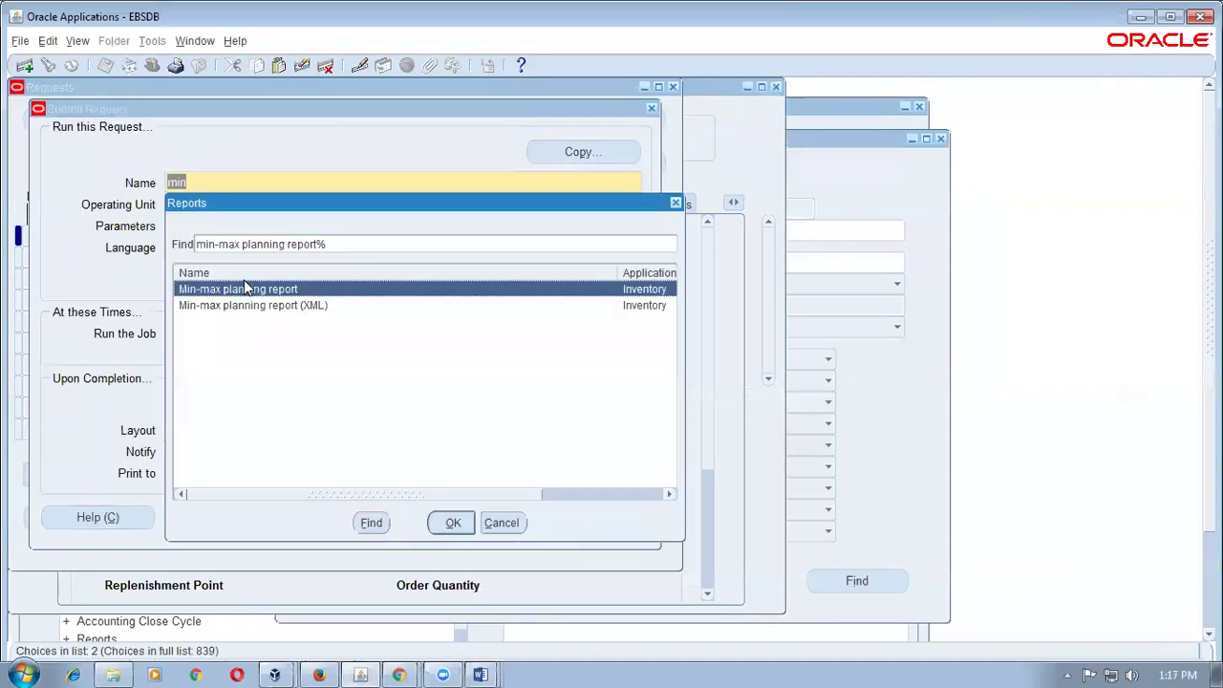
pyautogui.press('Return')
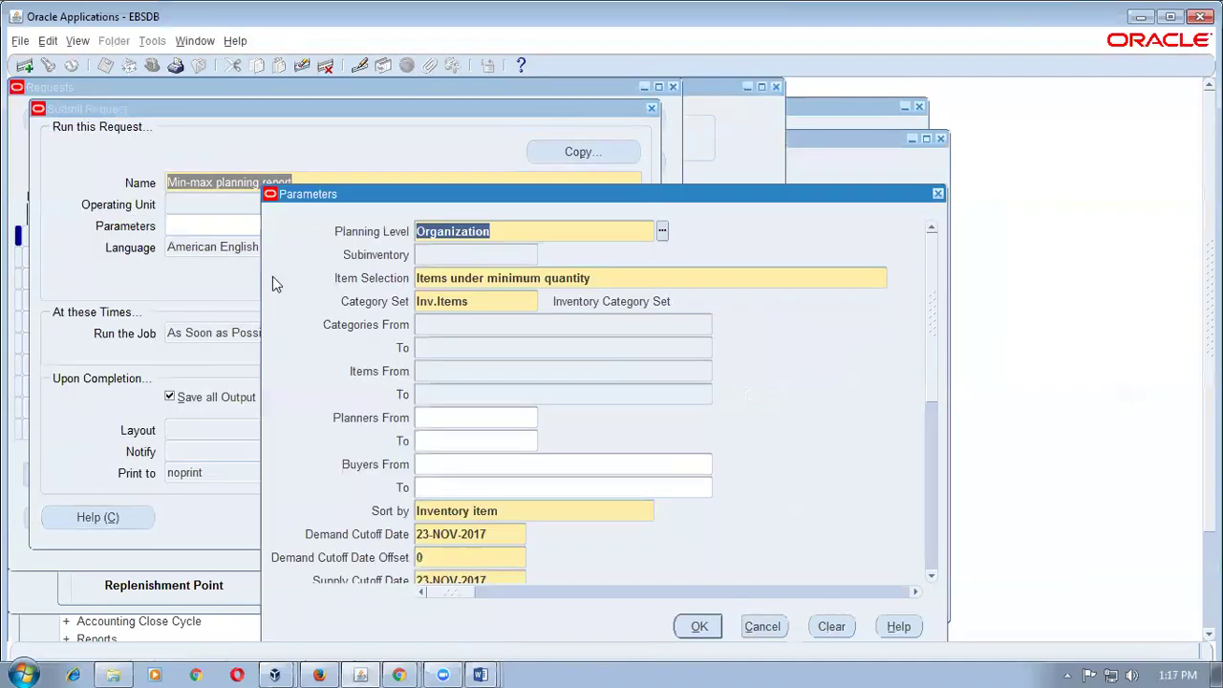
# - Set the report parameters Restock to Yes and Include Interface Supply to No
pyautogui.moveTo(934, 385); pyautogui.dragTo(944, 444)
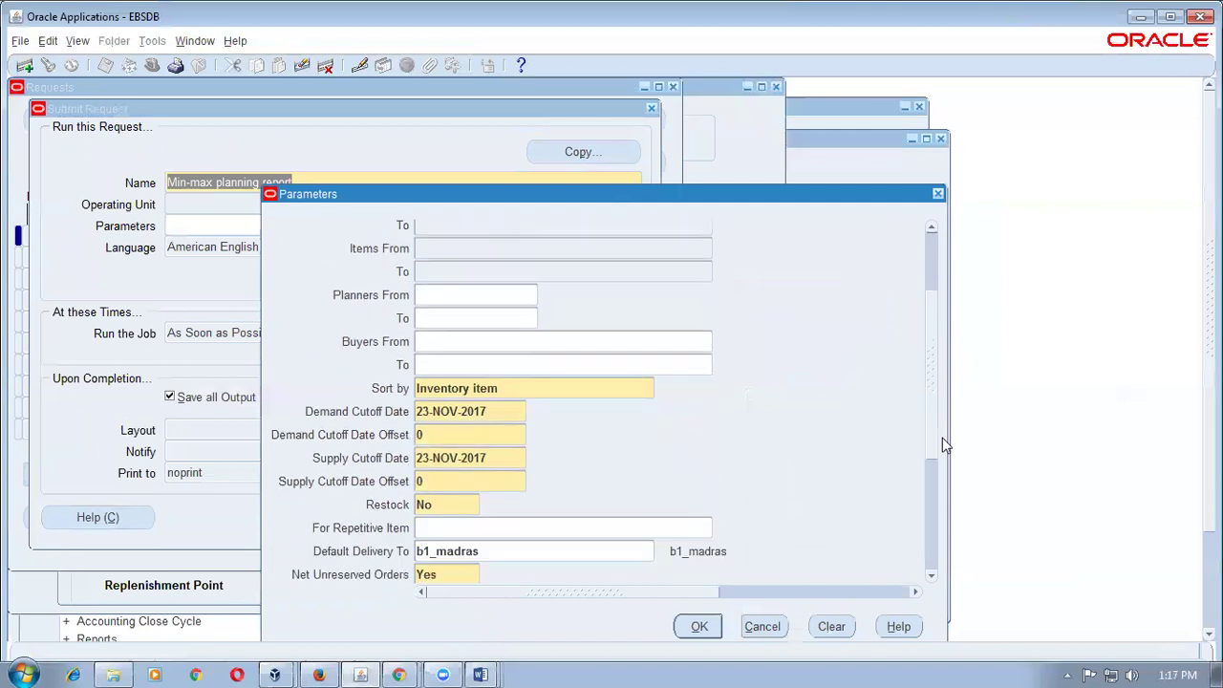
pyautogui.doubleClick(433, 505)
pyautogui.write('Yes')
pyautogui.press('Tab')
pyautogui.moveTo(935, 447); pyautogui.dragTo(938, 540)
pyautogui.doubleClick(465, 516)
pyautogui.write('no')
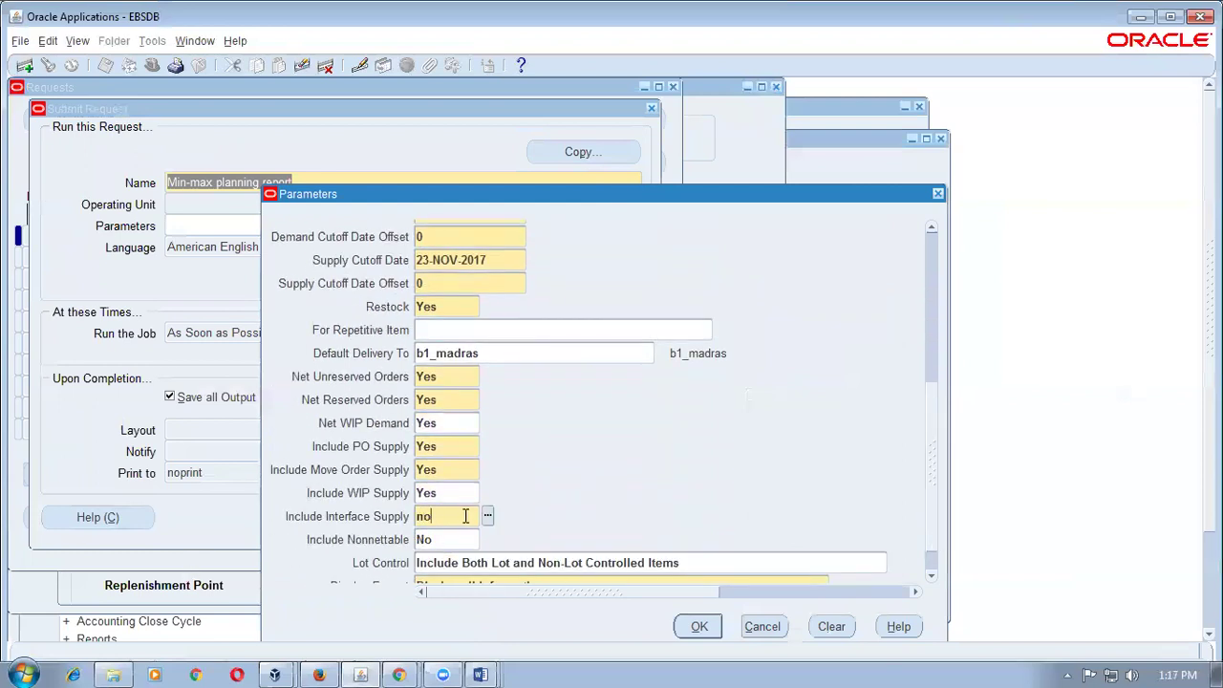
pyautogui.press('Tab')
# - Submit the report without another request, list all requests, and open the output of the newest Min-max planning report
pyautogui.click(683, 627)
pyautogui.click(460, 517)
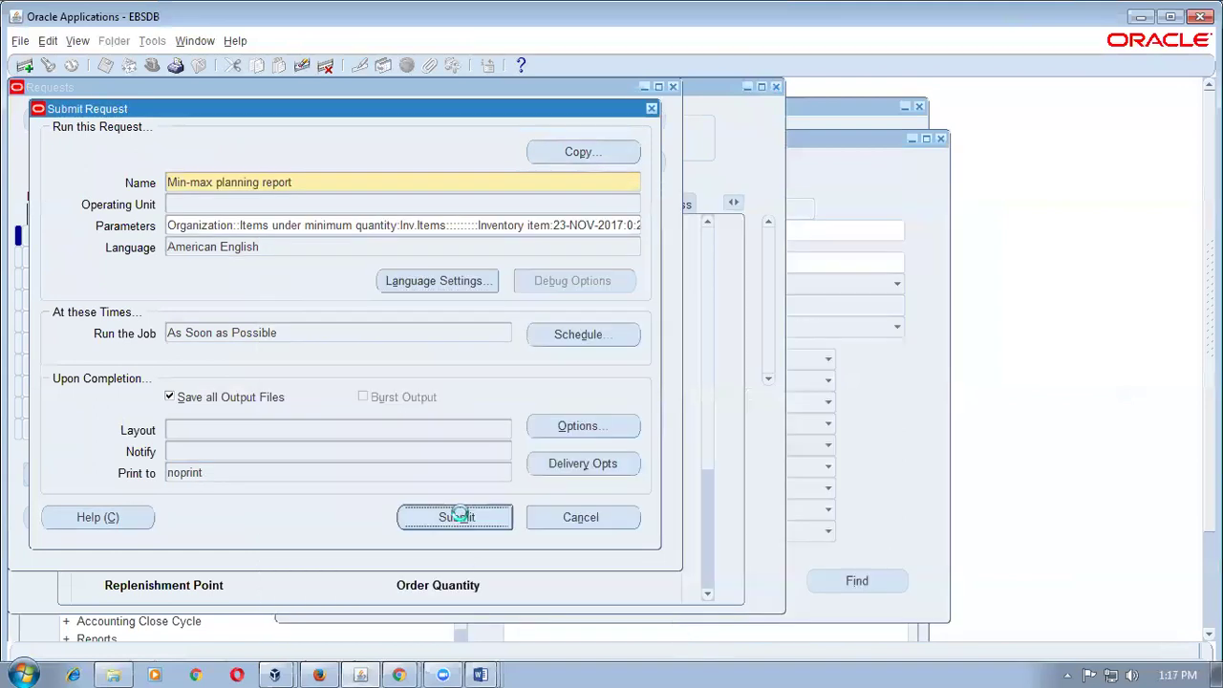
pyautogui.click(652, 473)
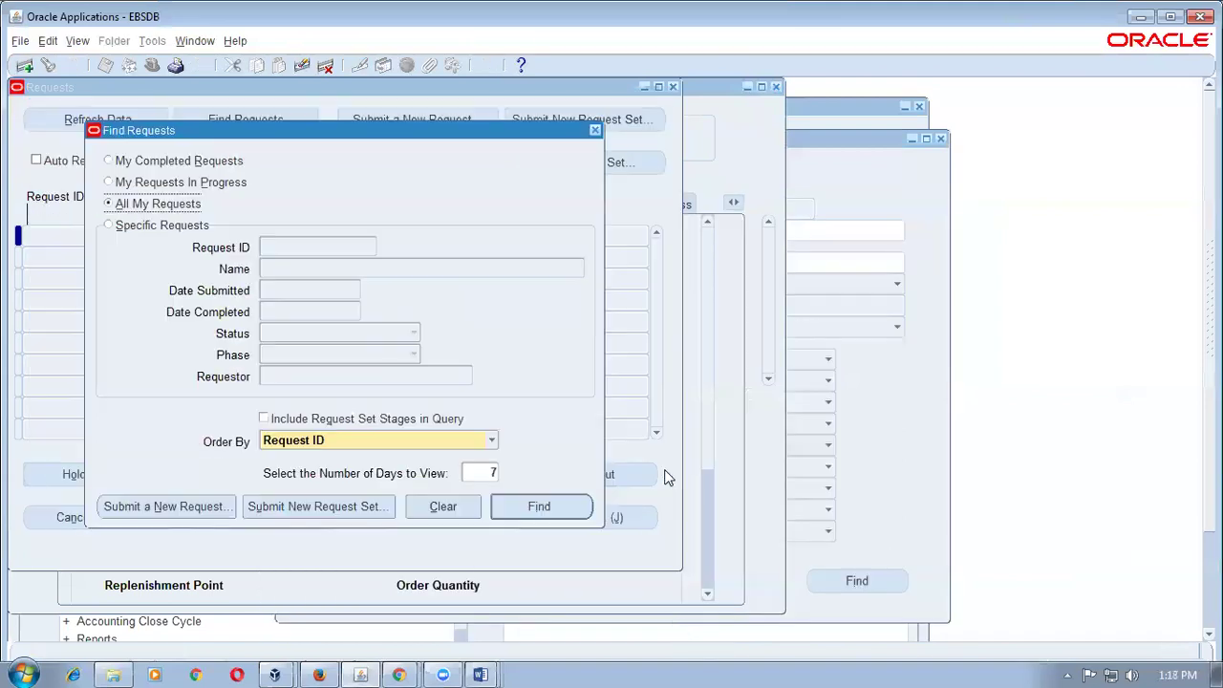
pyautogui.click(502, 514)
pyautogui.click(120, 236)
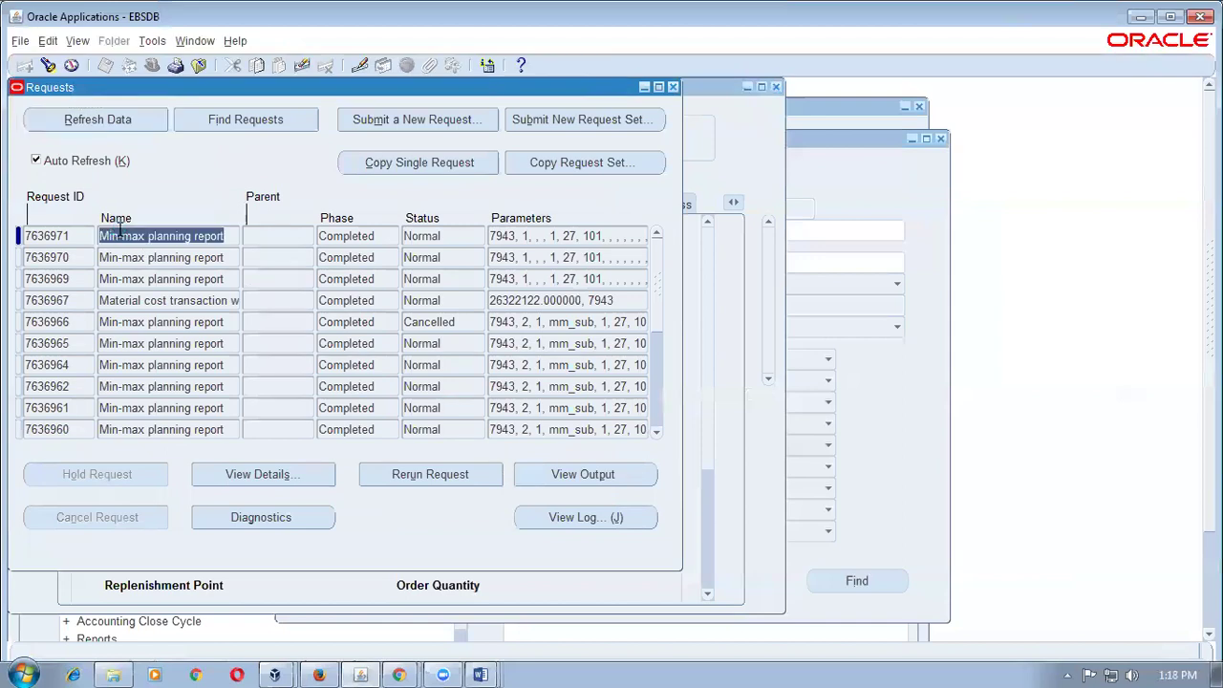
pyautogui.click(581, 475)
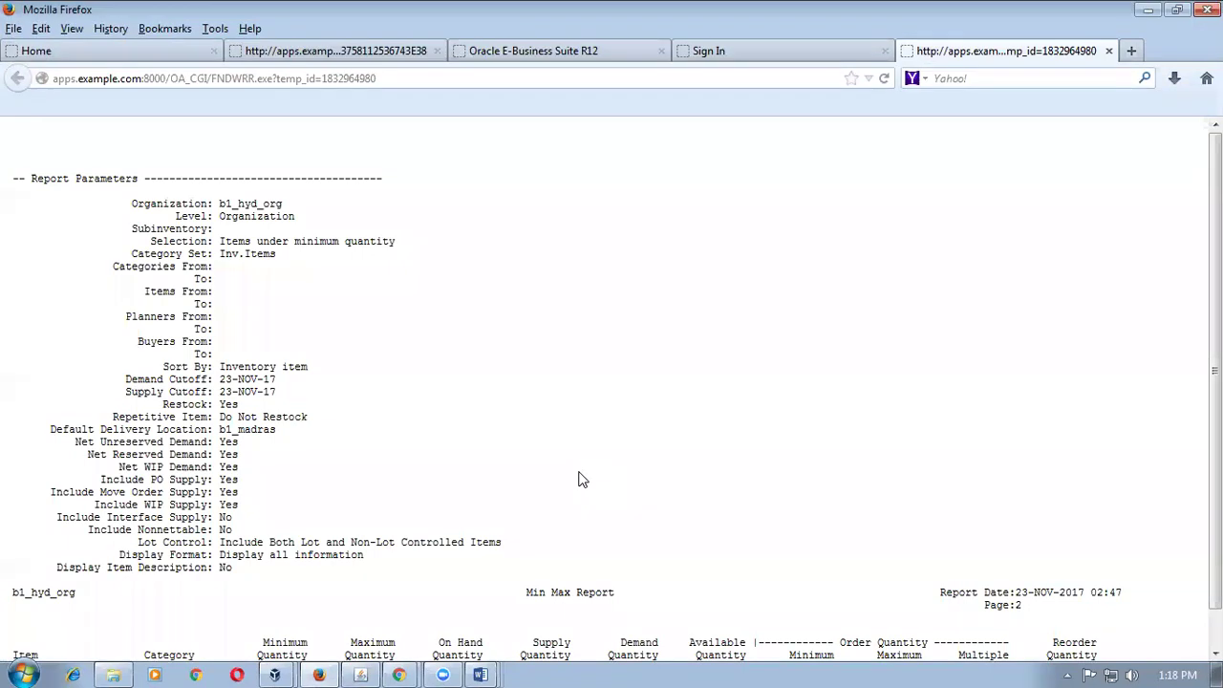
# - Read the report output to its end, close it, and return to mm_test_item's General Planning attributes in Oracle Applications
pyautogui.scroll(-1, 580, 480)
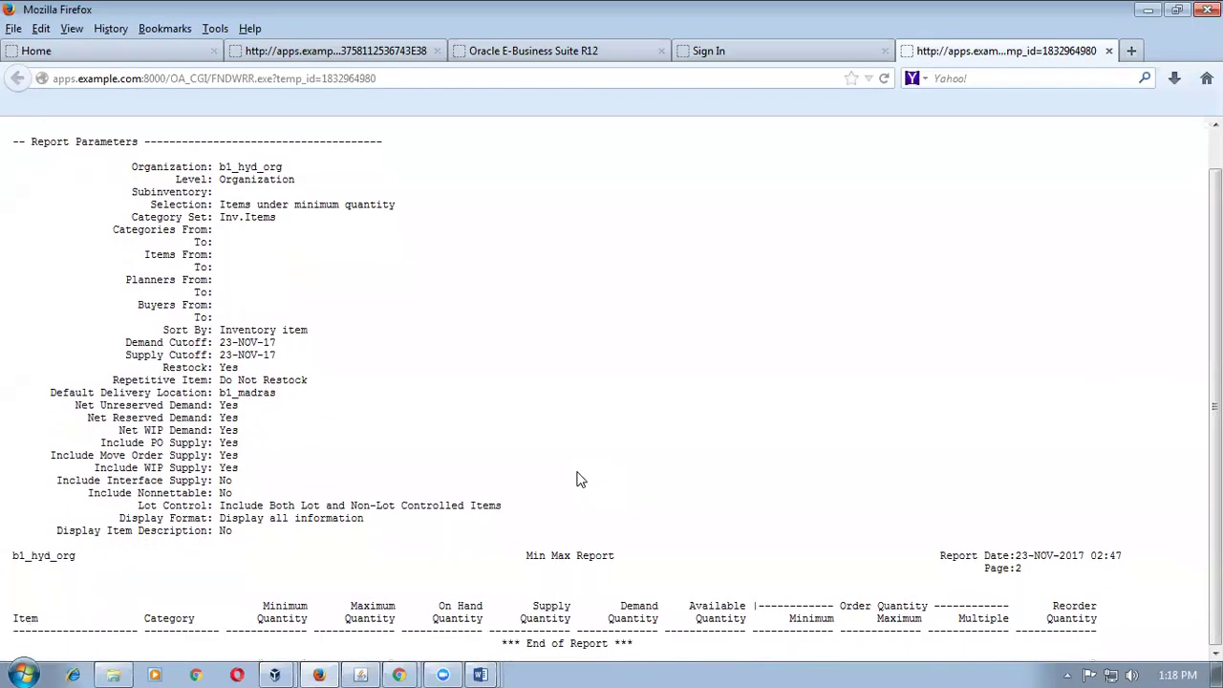
pyautogui.click(1109, 50)
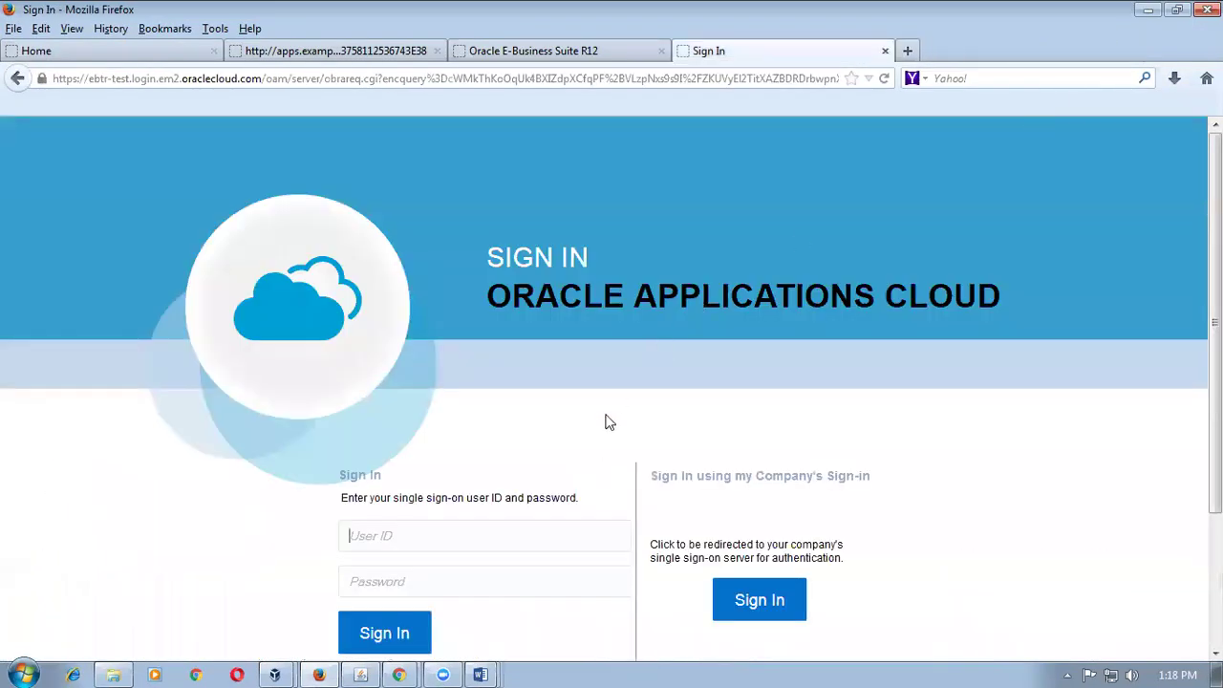
pyautogui.click(364, 674)
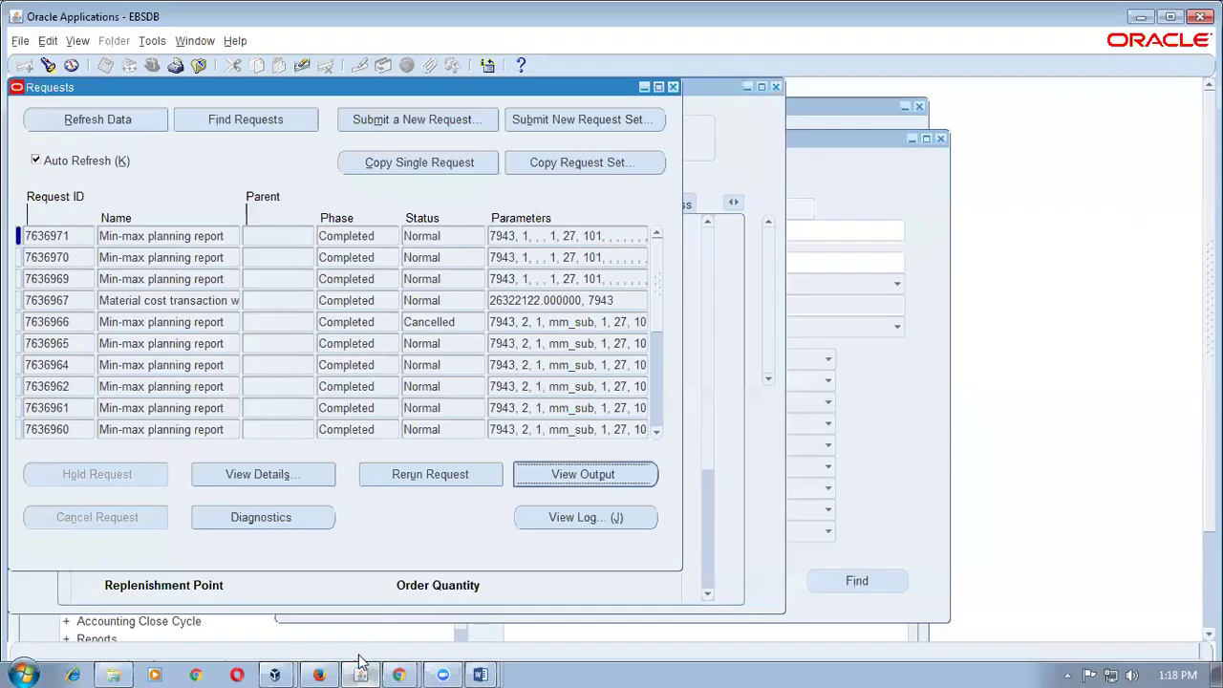
pyautogui.click(233, 236)
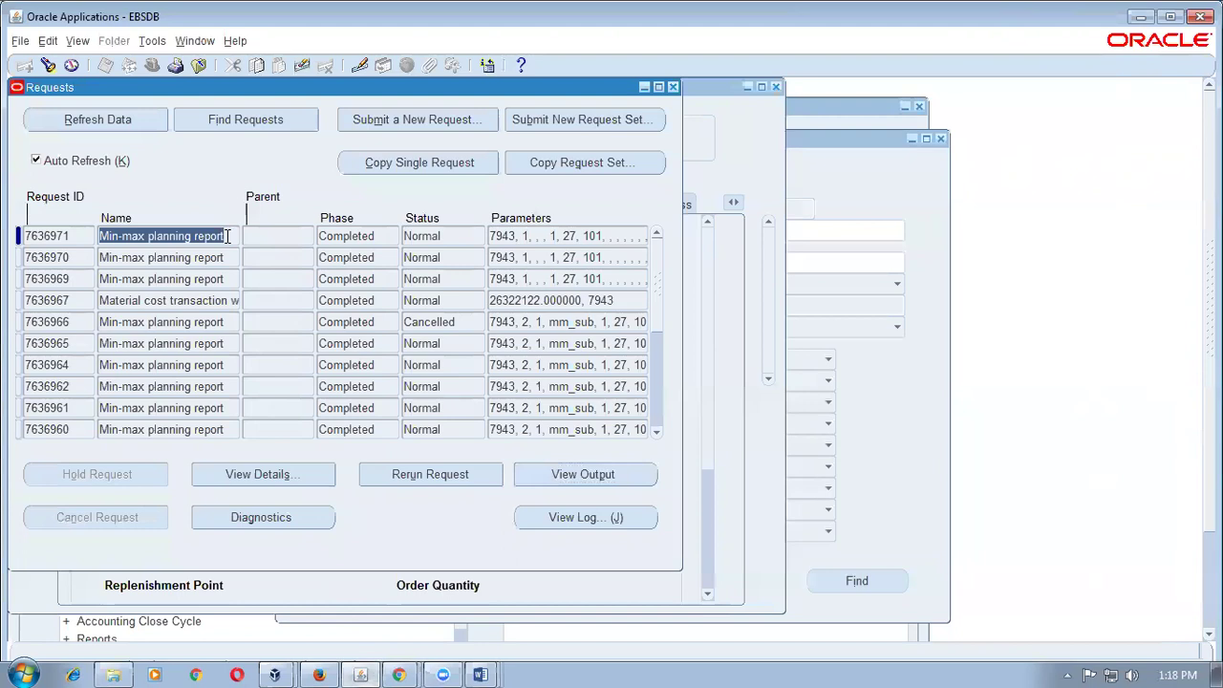
pyautogui.click(673, 87)
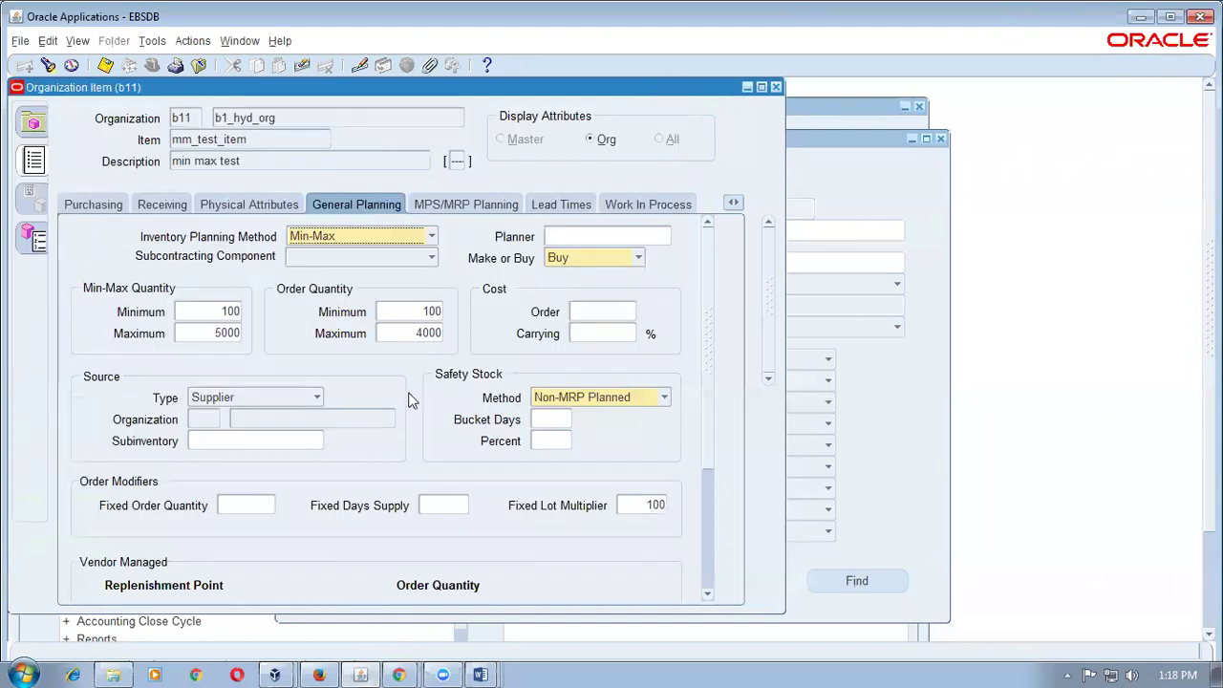
# - Start a new request for the Min-max planning report
pyautogui.hotkey('alt', 'v')
pyautogui.press('r')
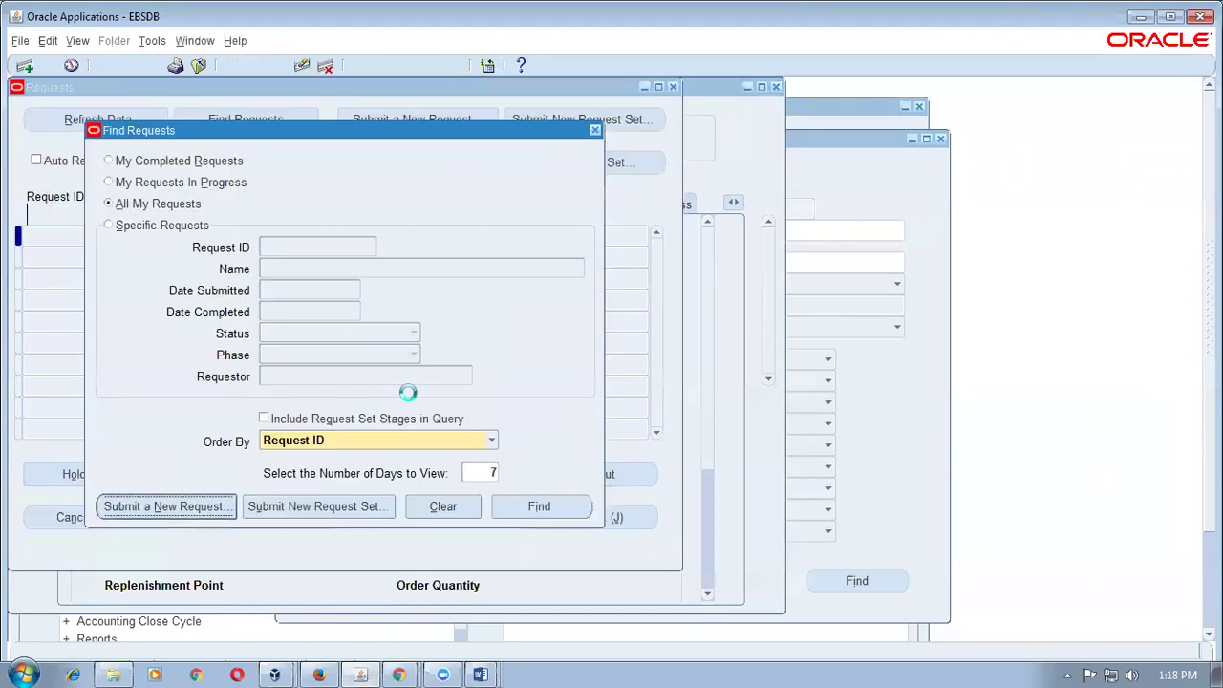
pyautogui.hotkey('alt', 'n')
pyautogui.press('Tab')
pyautogui.write('mi9n')
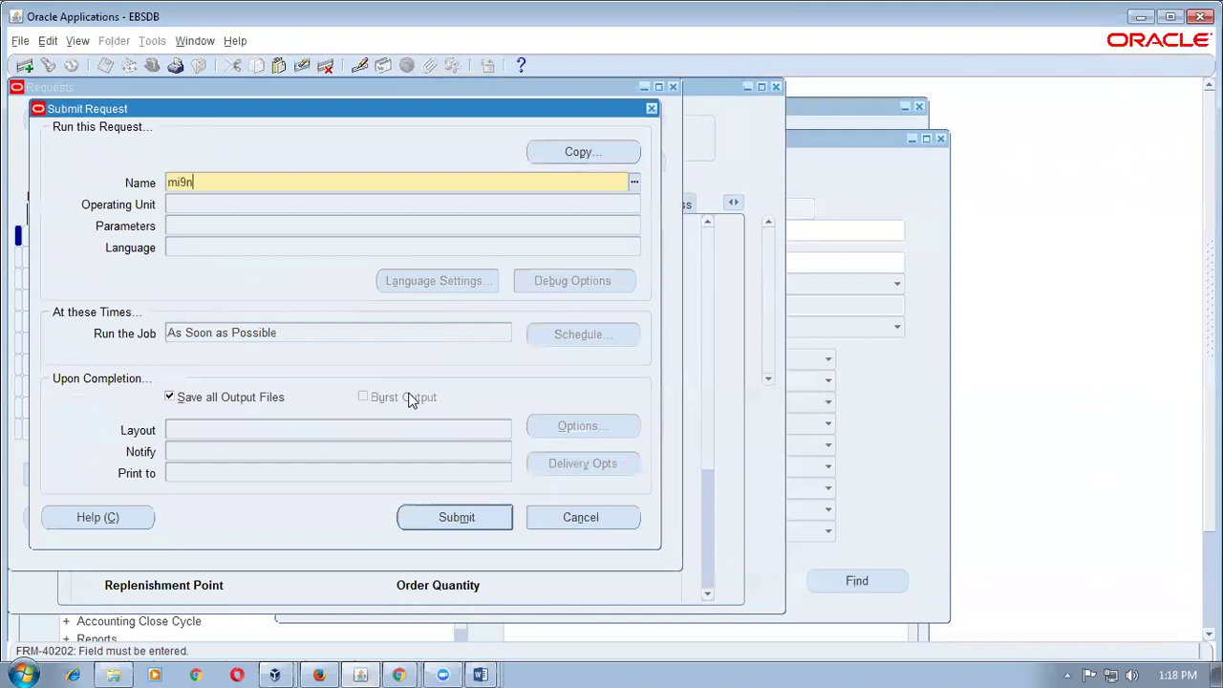
pyautogui.press('Tab')
pyautogui.press('Escape')
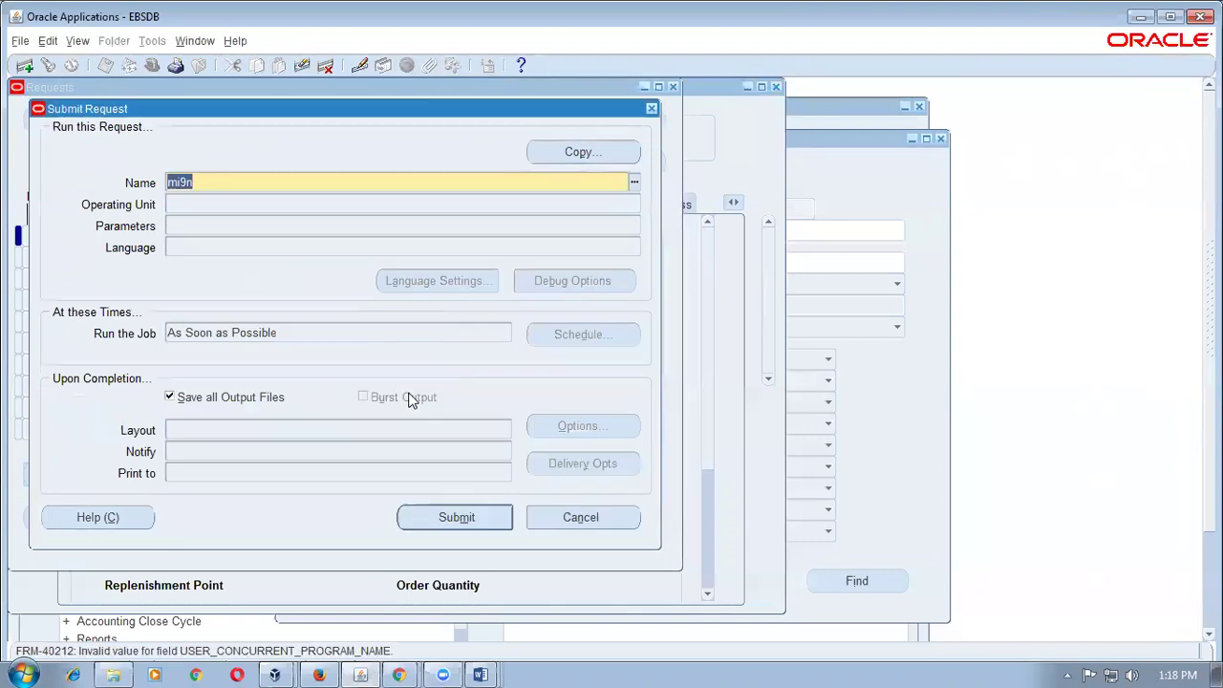
pyautogui.write('min')
pyautogui.press('Tab')
pyautogui.press('Return')
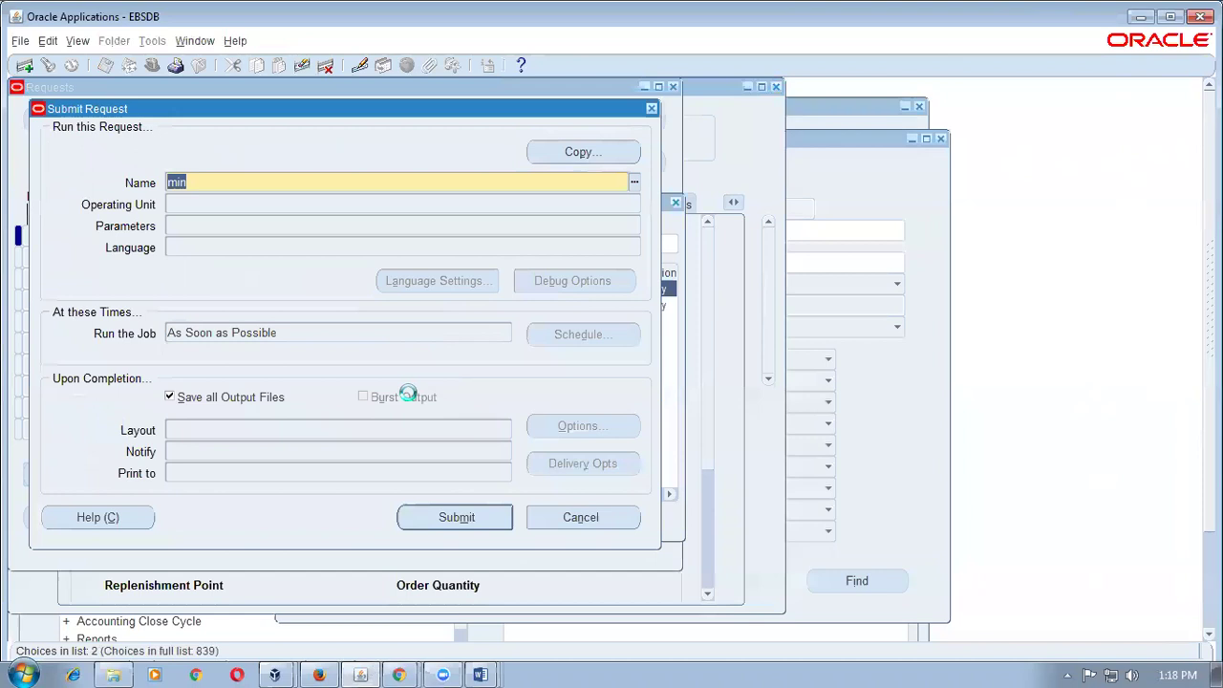
# - Set the report parameters Restock to Yes and Include Interface Supply to No, and accept them
pyautogui.moveTo(937, 346); pyautogui.dragTo(949, 452)
pyautogui.click(472, 377)
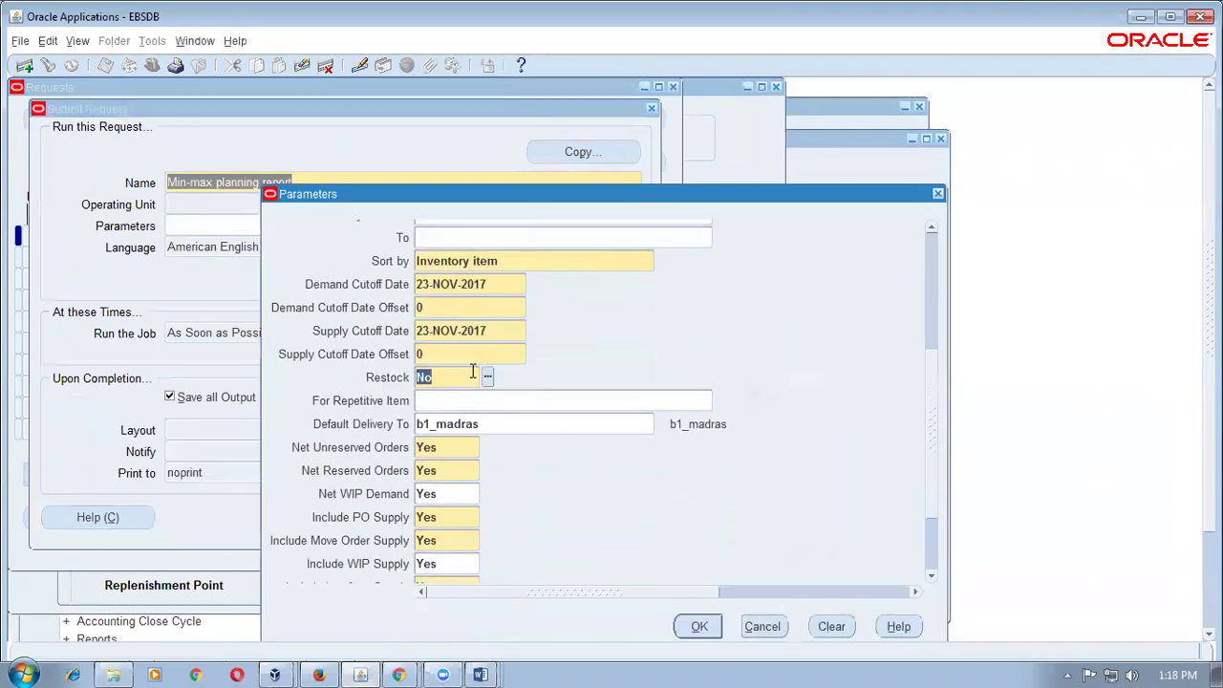
pyautogui.write('Yes')
pyautogui.press('Tab')
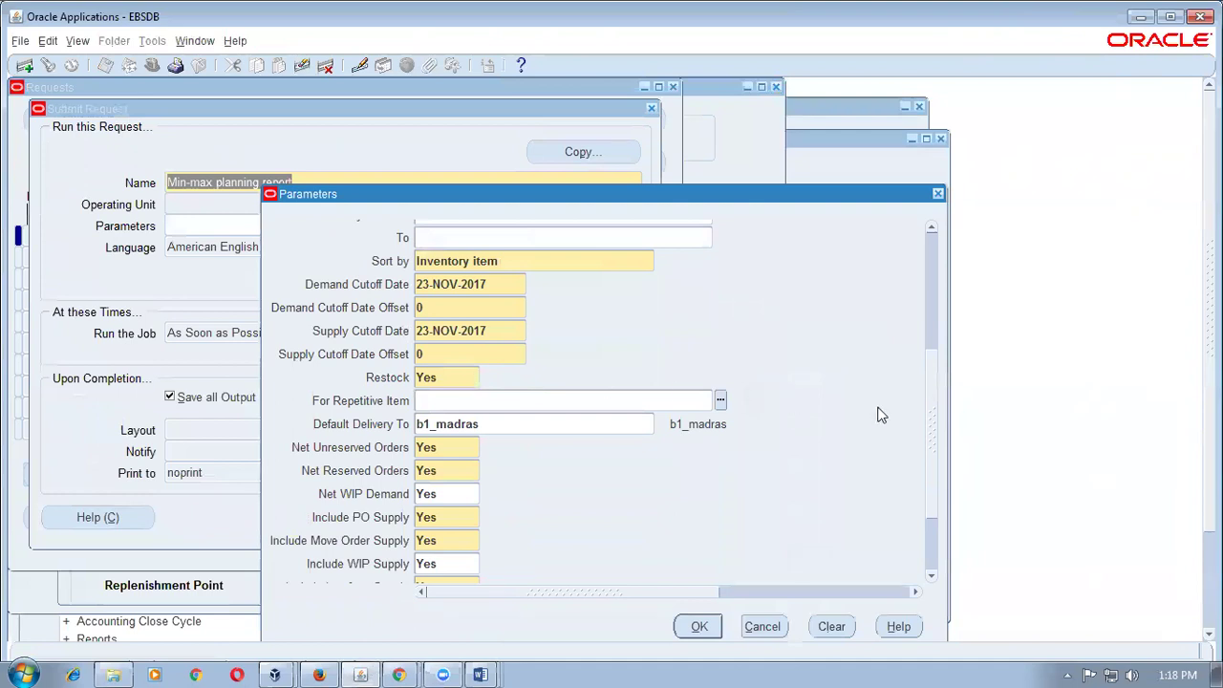
pyautogui.moveTo(943, 442); pyautogui.dragTo(947, 529)
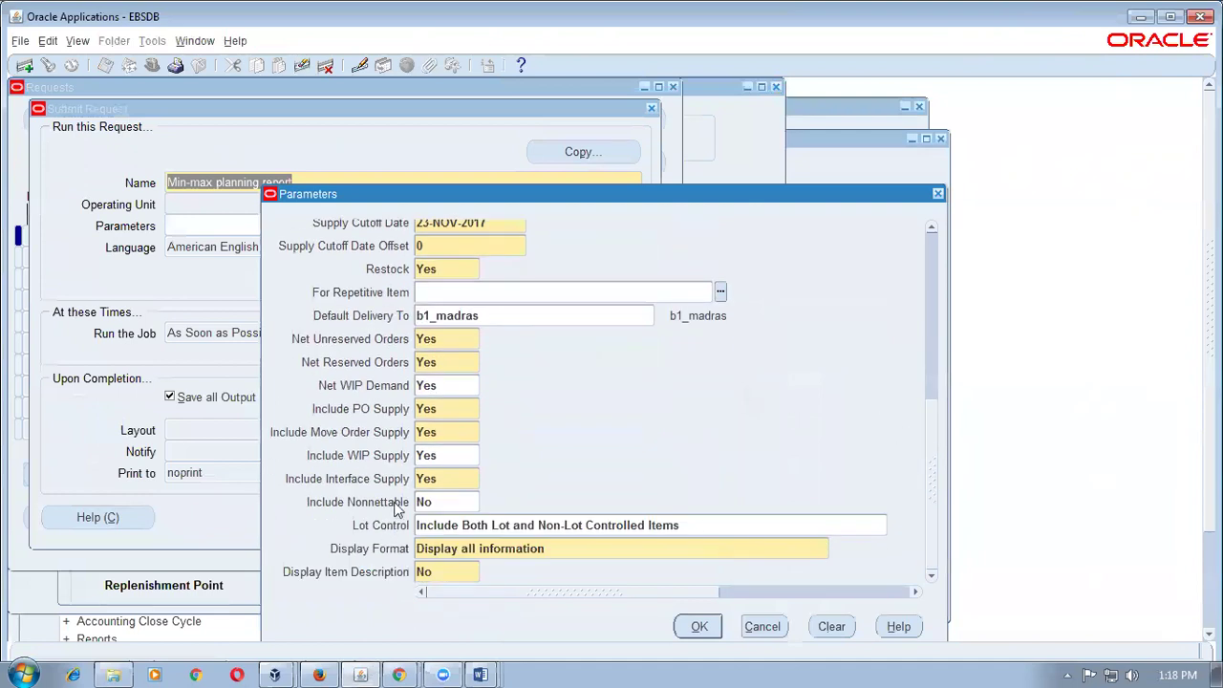
pyautogui.click(447, 480)
pyautogui.write('No')
pyautogui.press('Tab')
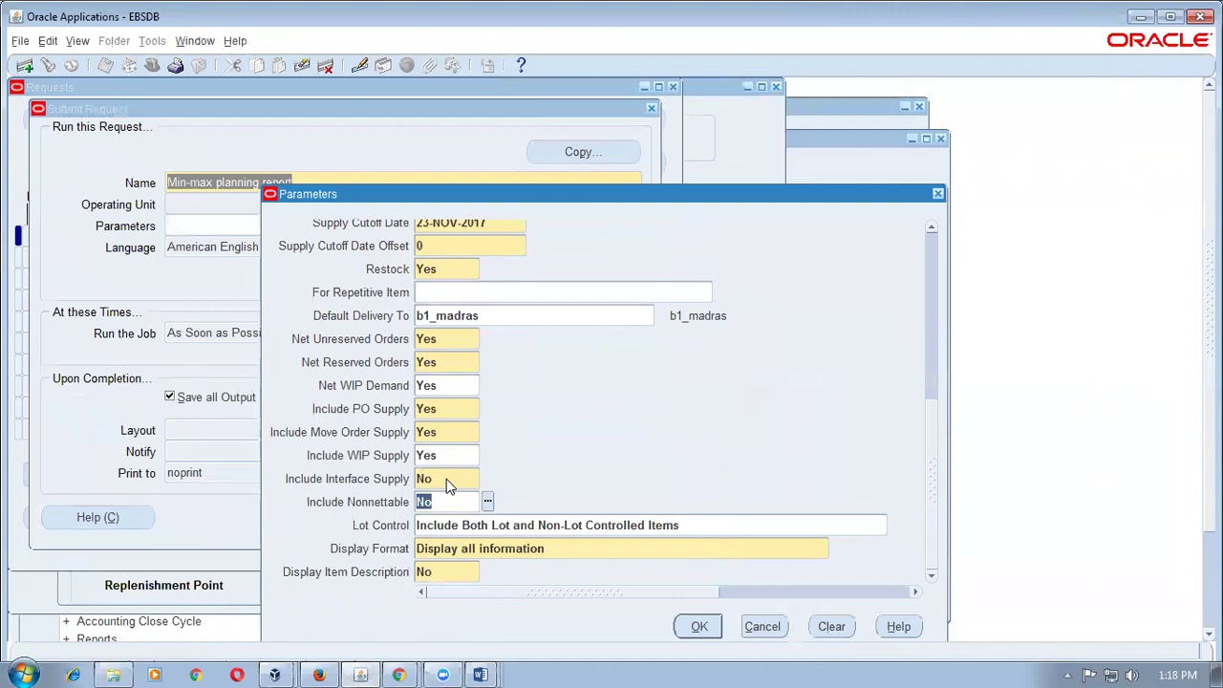
pyautogui.click(699, 626)
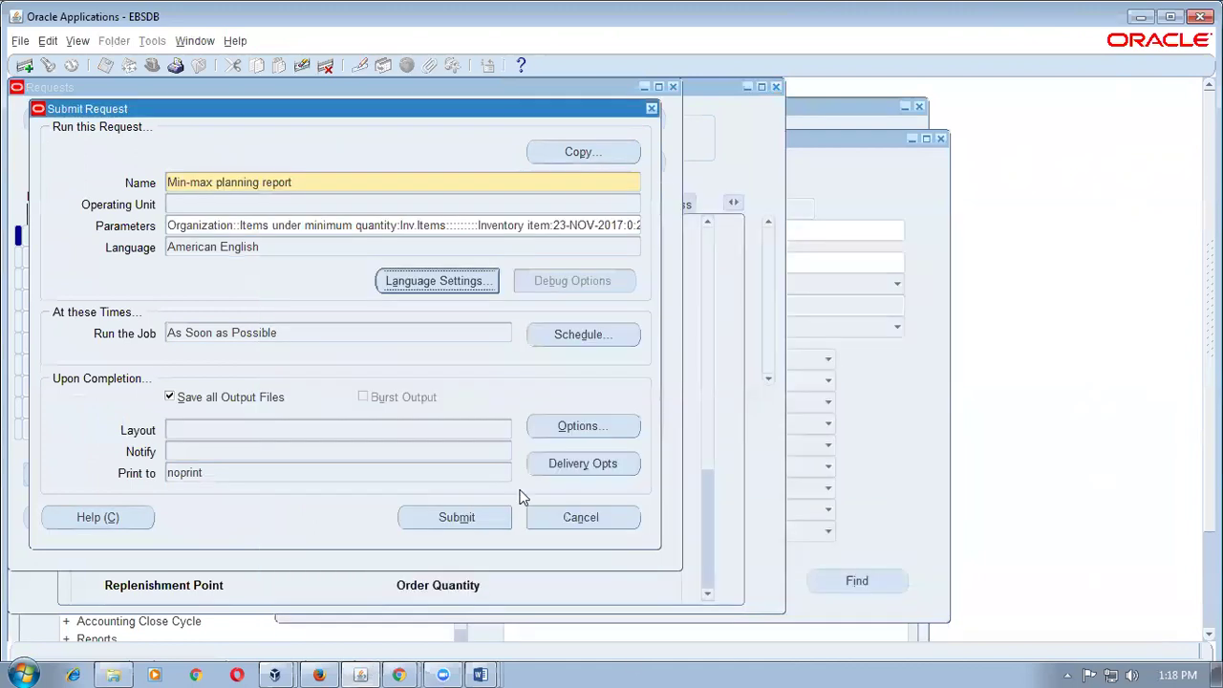
# - Submit the report without another request, refresh the list of all requests, and open the new report's output
pyautogui.click(453, 517)
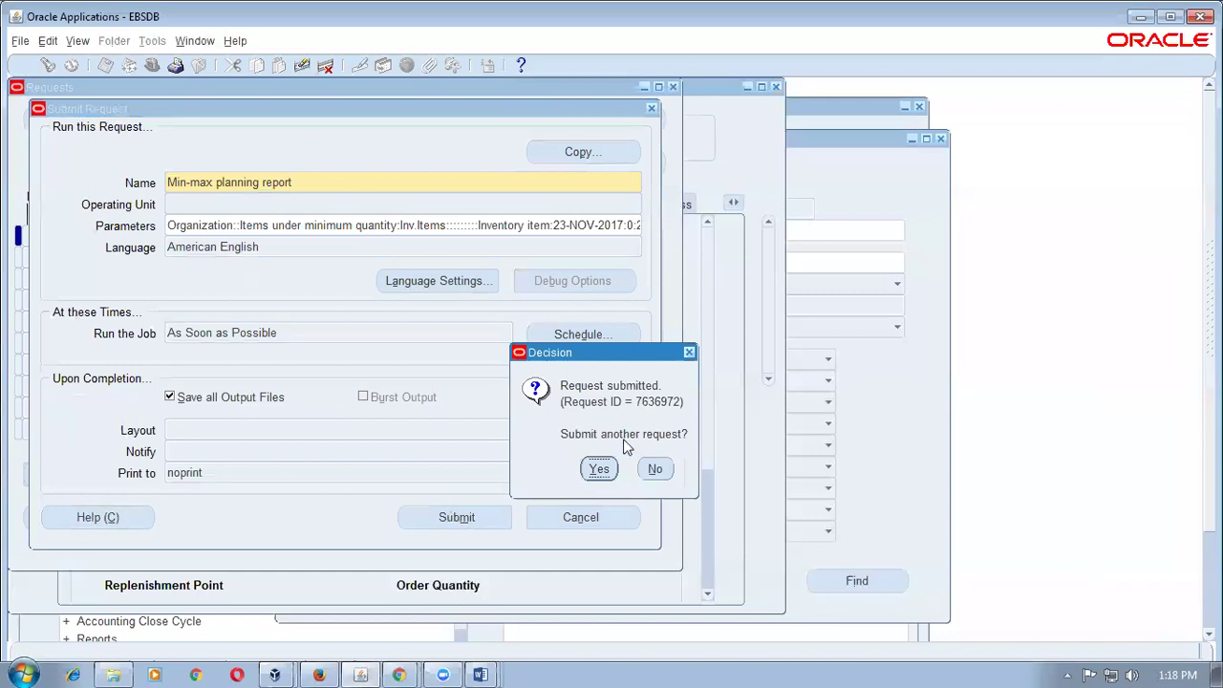
pyautogui.click(656, 468)
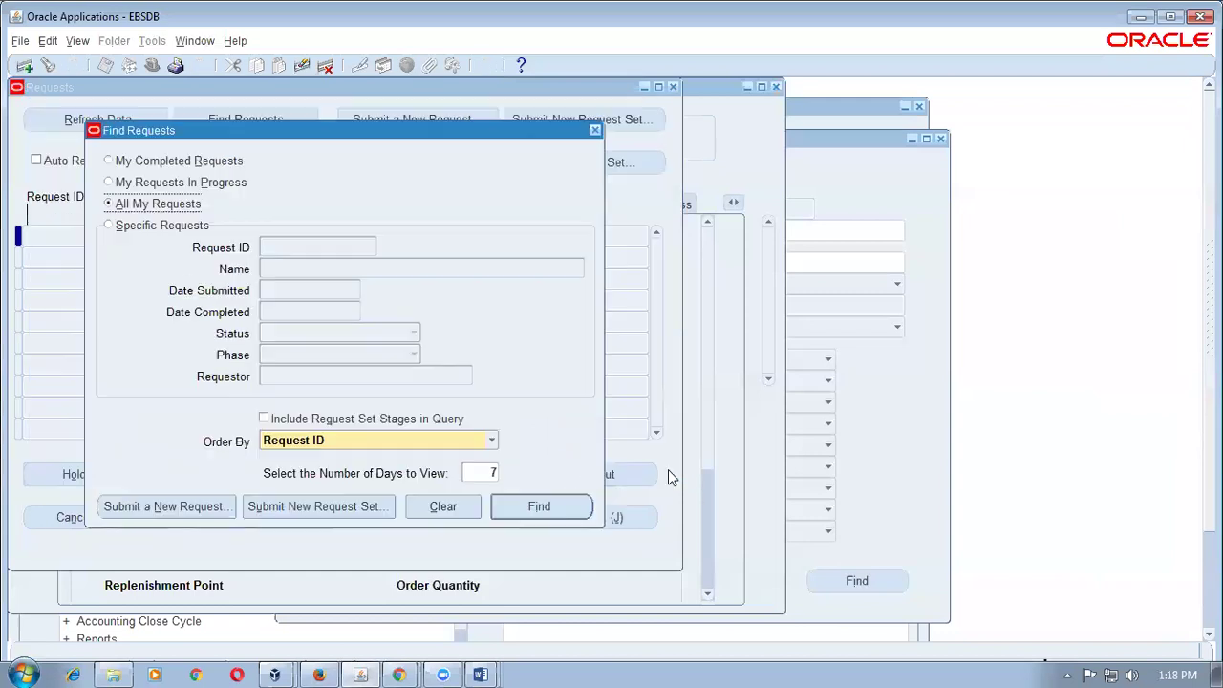
pyautogui.click(585, 514)
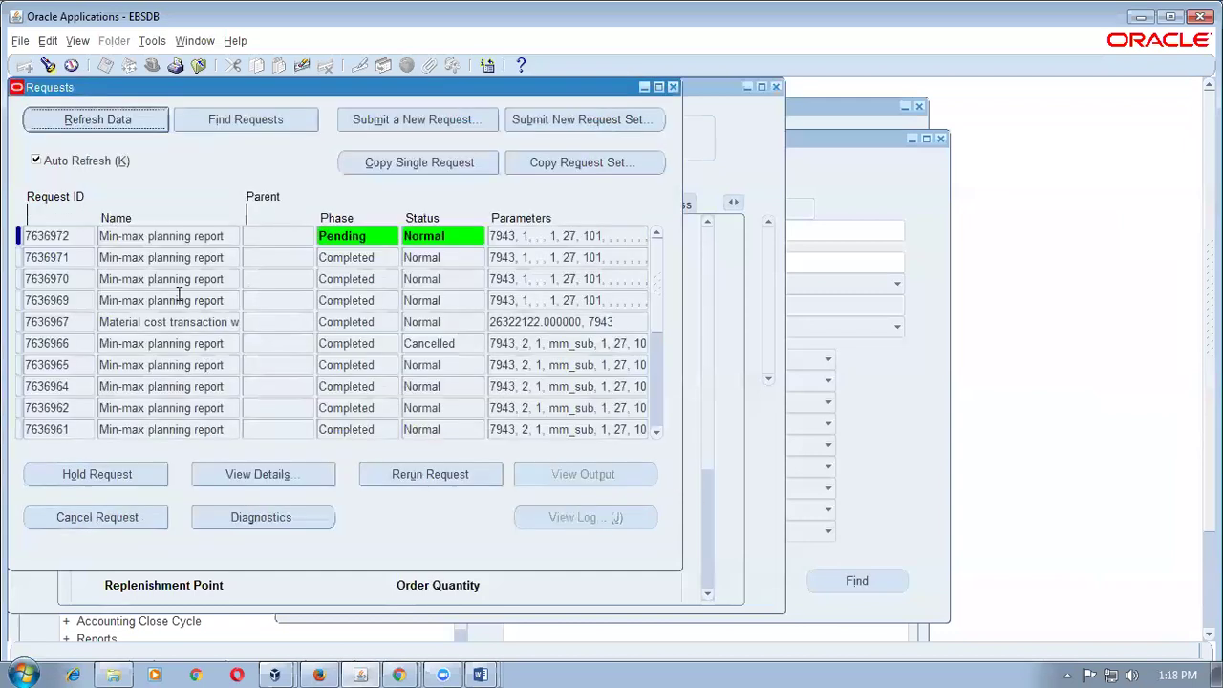
pyautogui.click(114, 124)
pyautogui.click(113, 124)
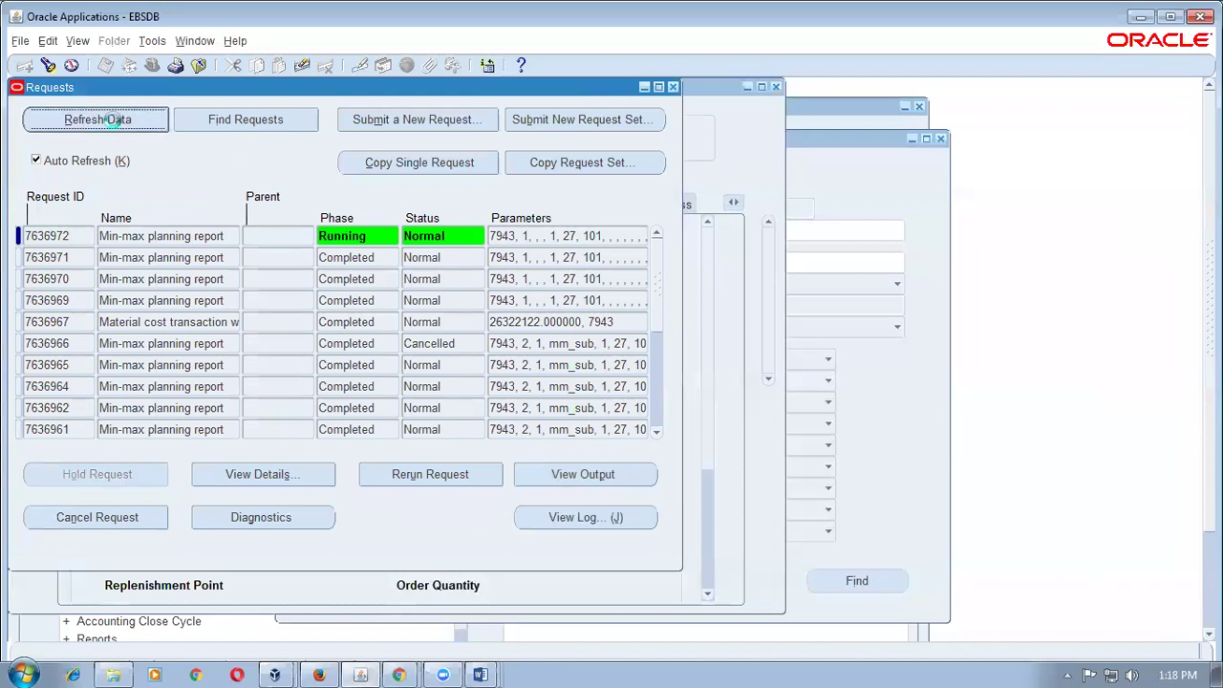
pyautogui.click(585, 476)
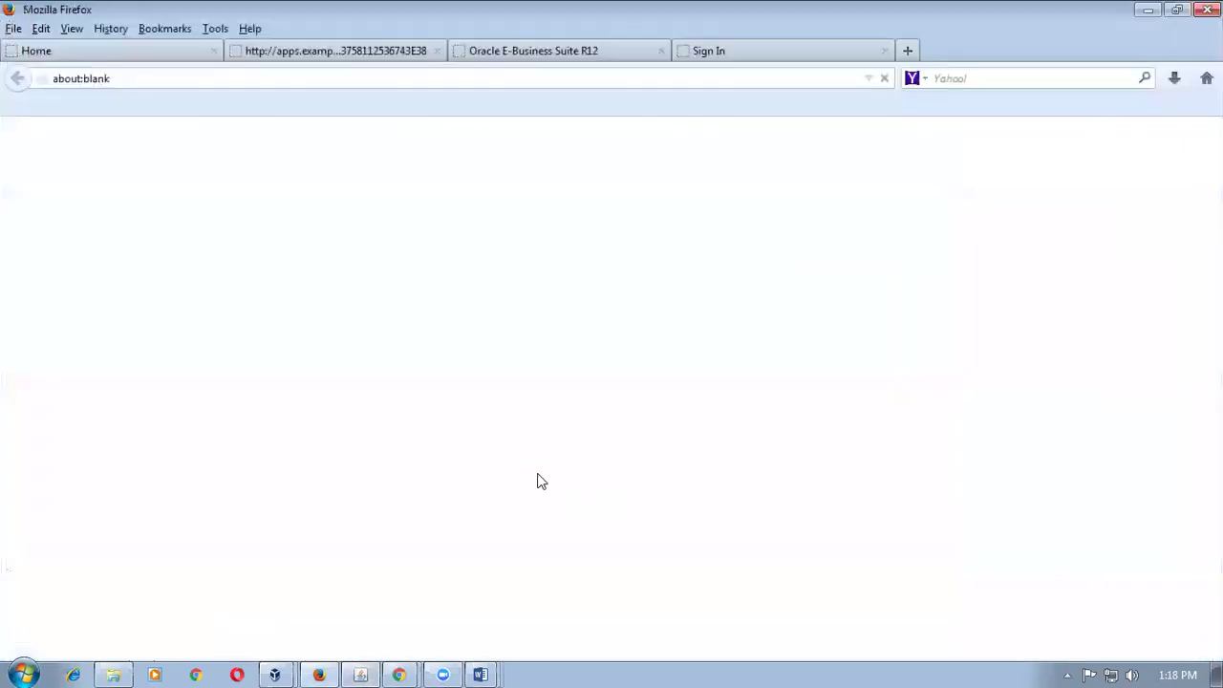
# - Check the report's planning level and item lines, close the output, and return to mm_test_item's General Planning attributes in Oracle Applications
pyautogui.scroll(-2, 550, 480)
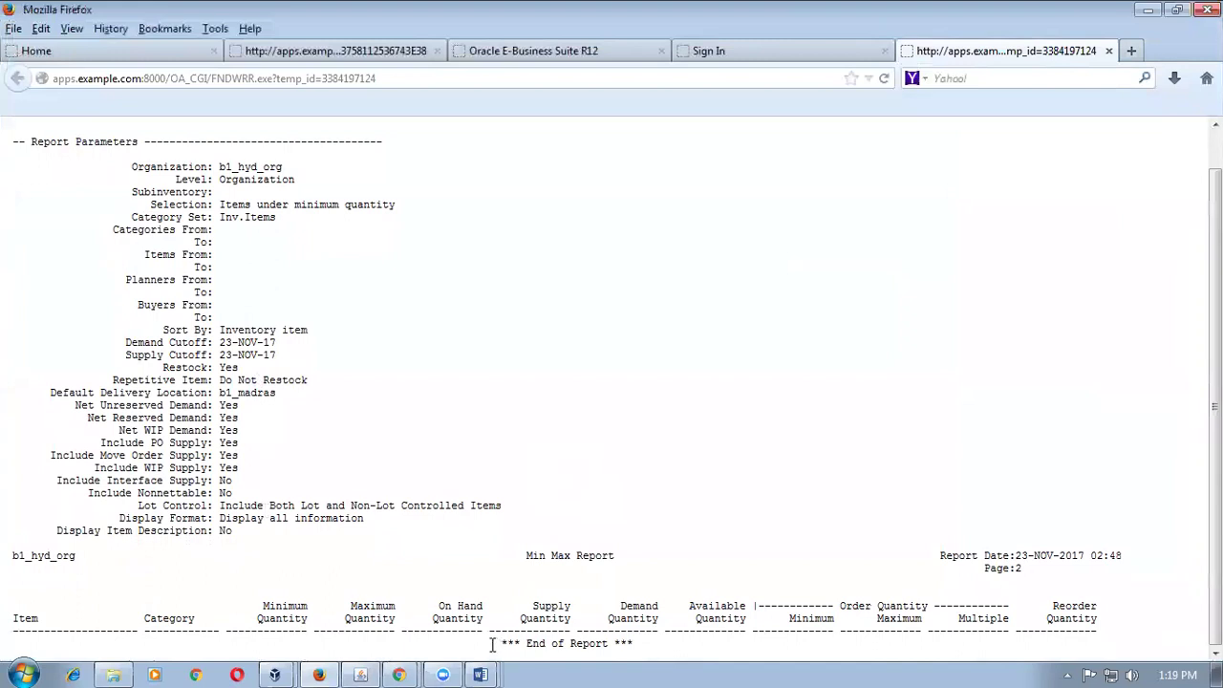
pyautogui.moveTo(490, 645); pyautogui.dragTo(679, 650)
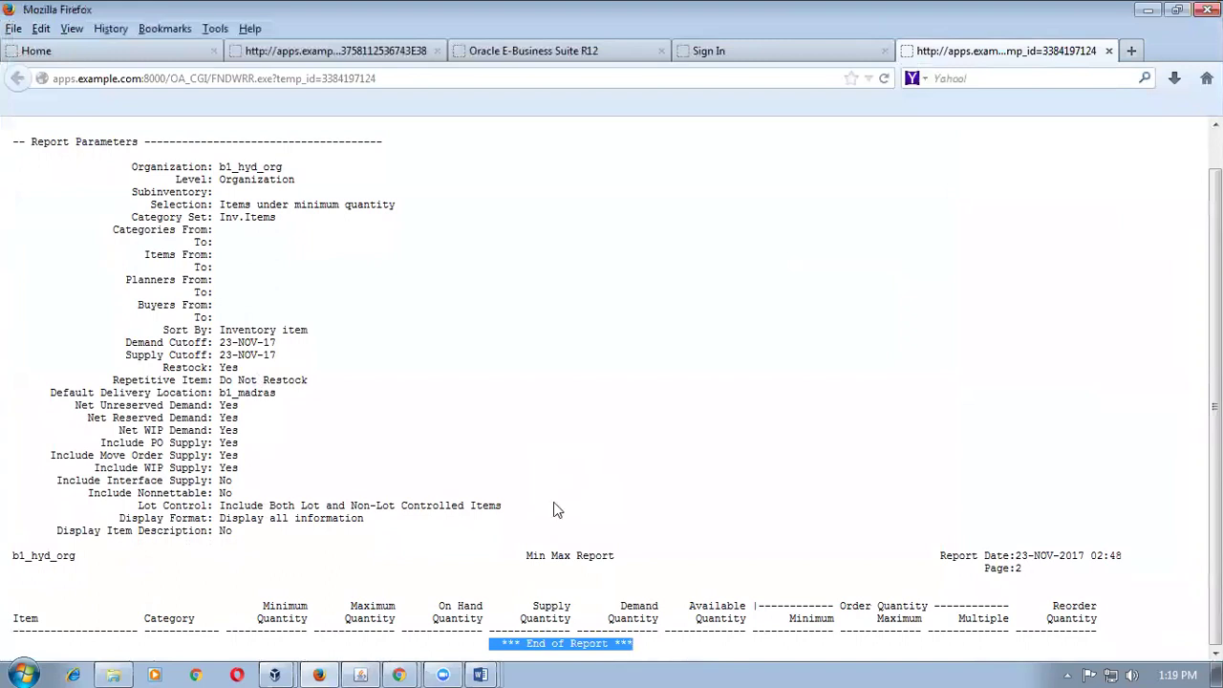
pyautogui.moveTo(221, 180); pyautogui.dragTo(292, 181)
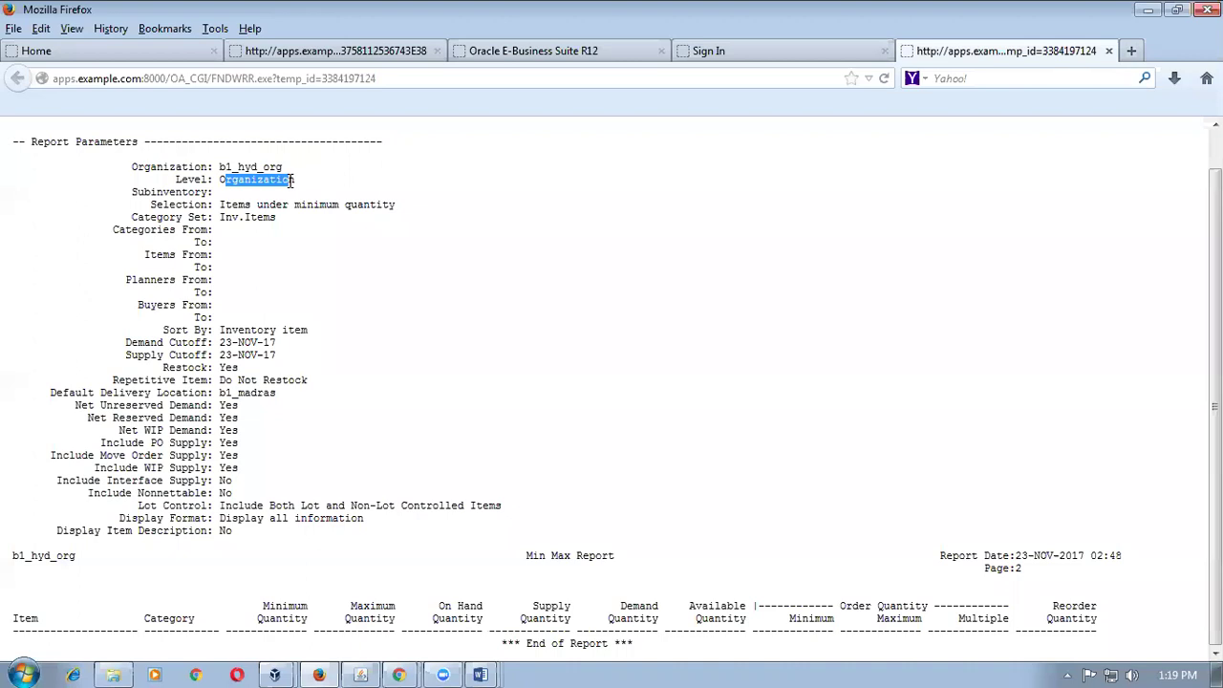
pyautogui.click(1109, 56)
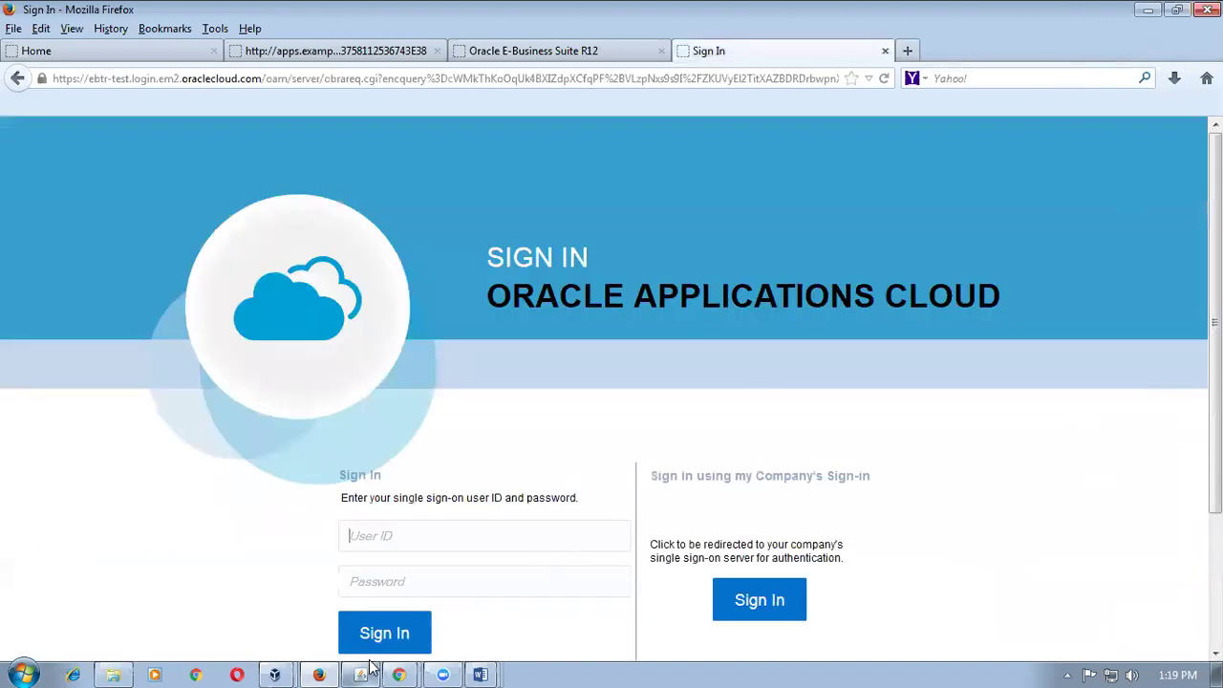
pyautogui.click(366, 671)
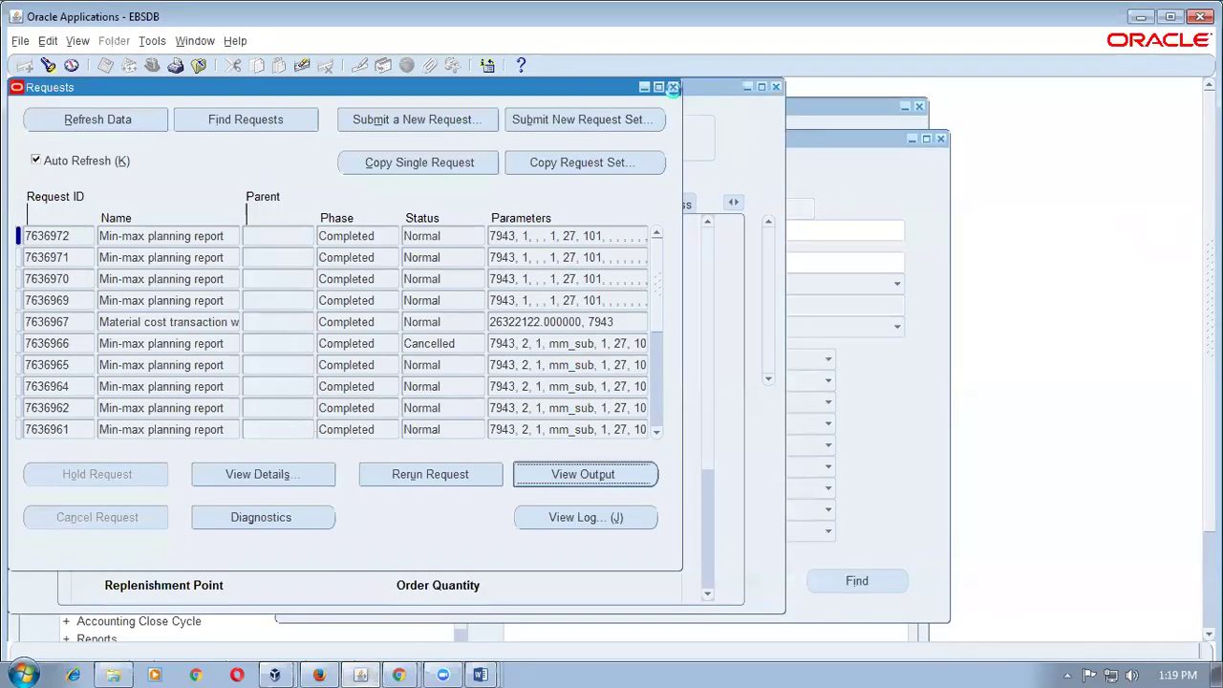
pyautogui.click(673, 87)
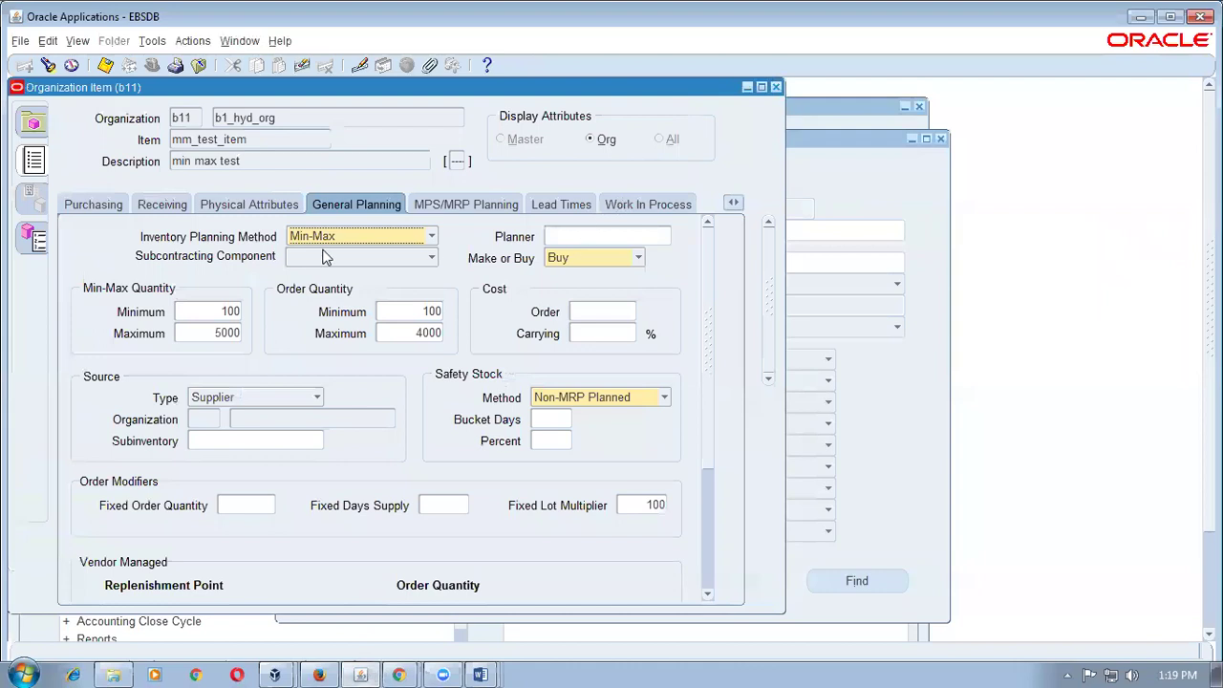
# - Set mm_test_item's minimum Min-Max Quantity to 1500 and save the organization item
pyautogui.click(206, 311)
pyautogui.write('1500')
pyautogui.press('Tab')
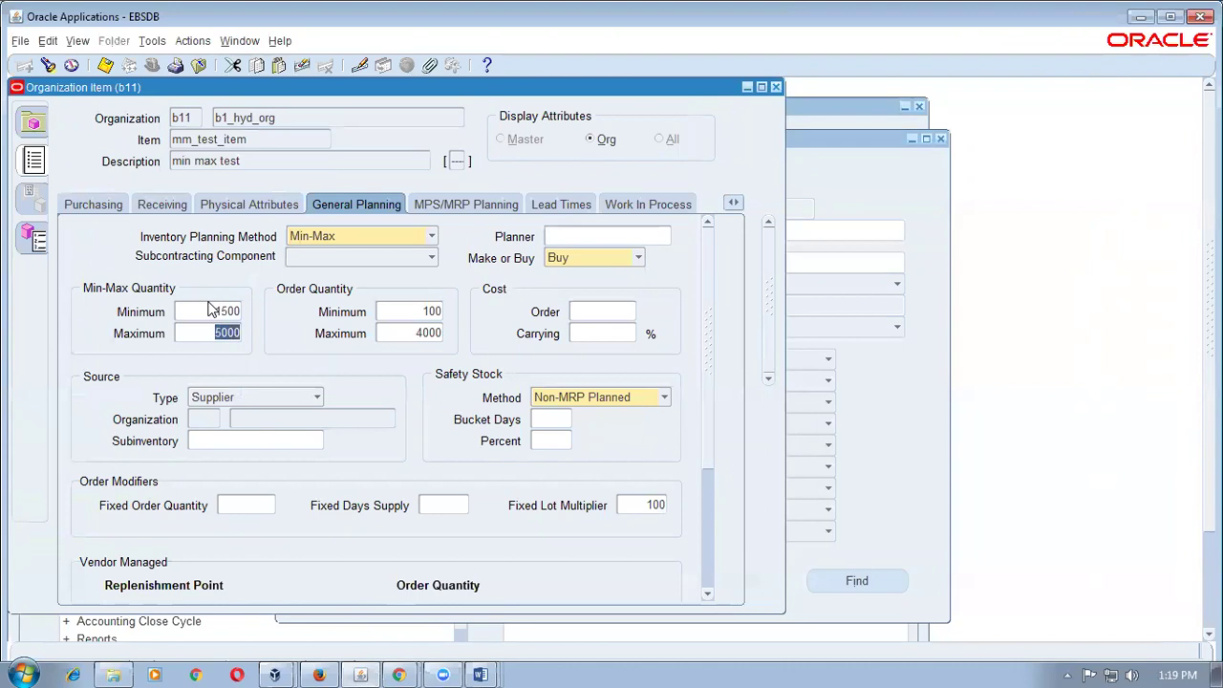
pyautogui.hotkey('ctrl', 's')
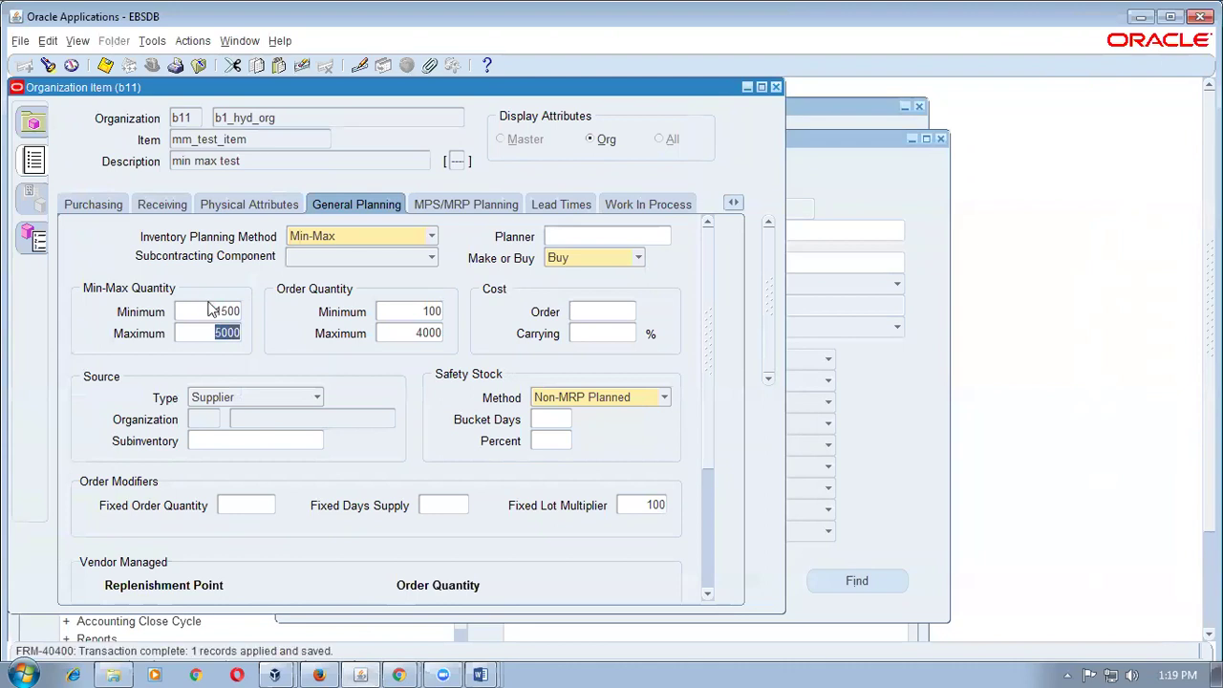
# - Start another request for the Min-max planning report after the item change
pyautogui.hotkey('alt', 'v')
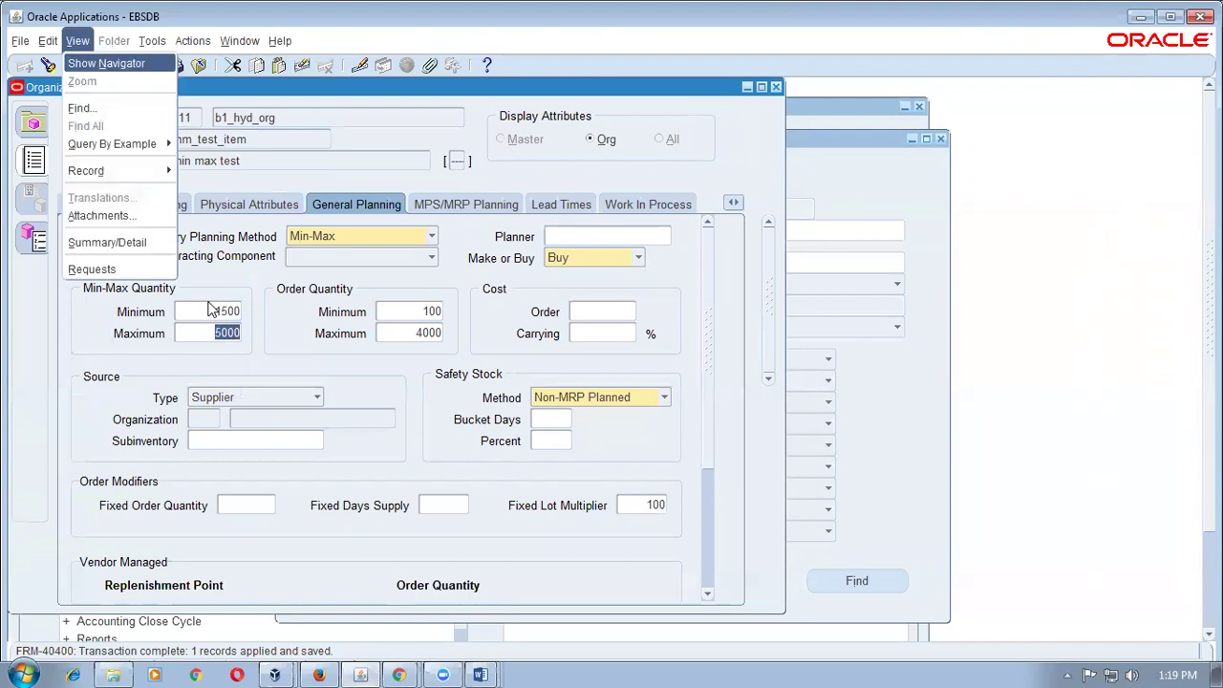
pyautogui.press('q')
pyautogui.hotkey('alt', 'n')
pyautogui.press('Return')
pyautogui.write('min')
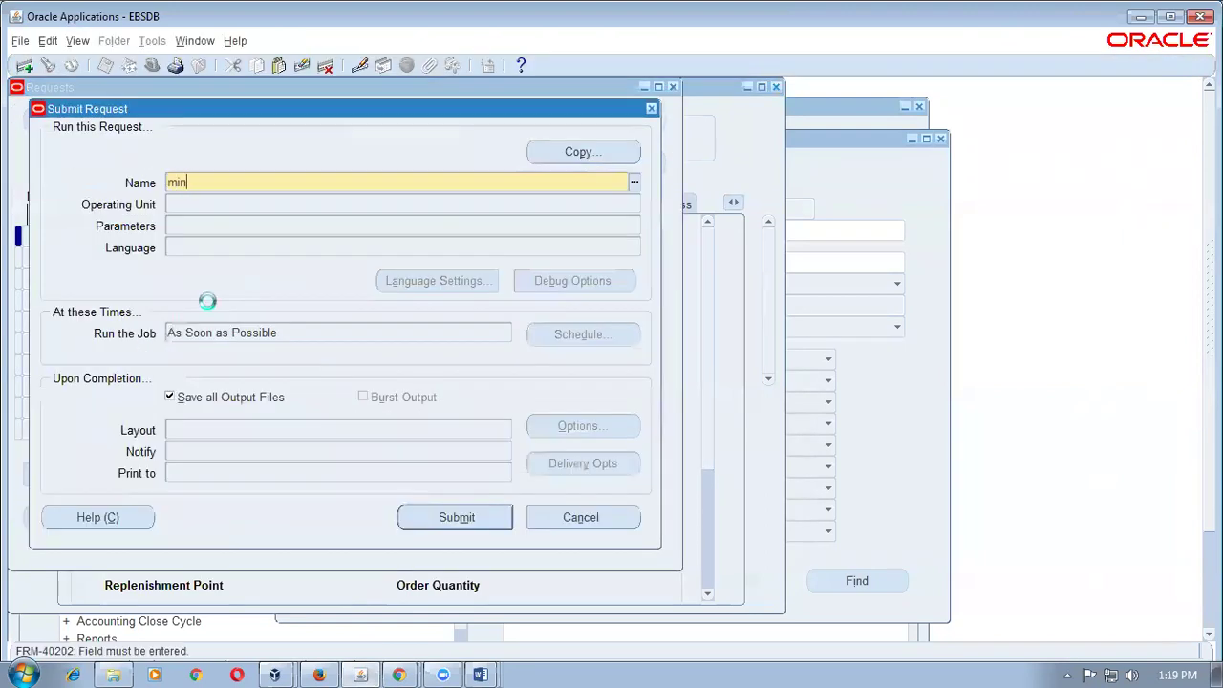
pyautogui.press('Tab')
pyautogui.press('Return')
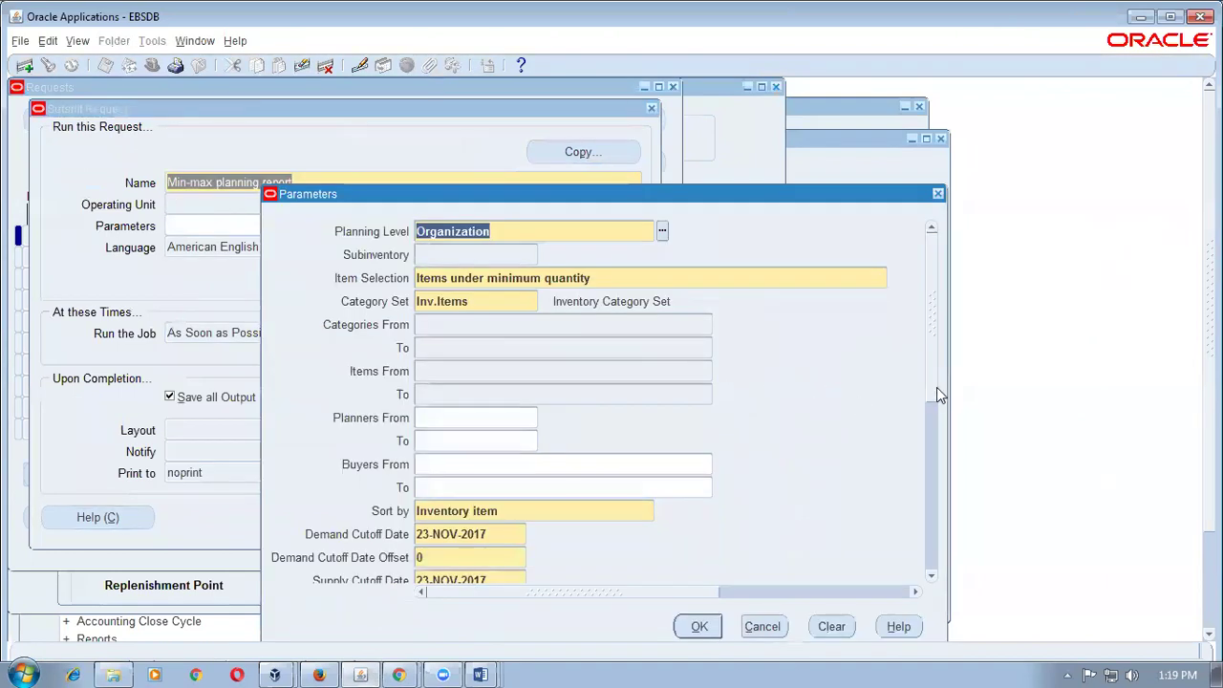
# - Set Restock to Yes and Include Interface Supply to No in the report parameters and accept them
pyautogui.moveTo(937, 387); pyautogui.dragTo(952, 469)
pyautogui.click(451, 470)
pyautogui.write('Yes')
pyautogui.press('Tab')
pyautogui.moveTo(933, 460); pyautogui.dragTo(878, 550)
pyautogui.click(455, 481)
pyautogui.write('No')
pyautogui.press('Tab')
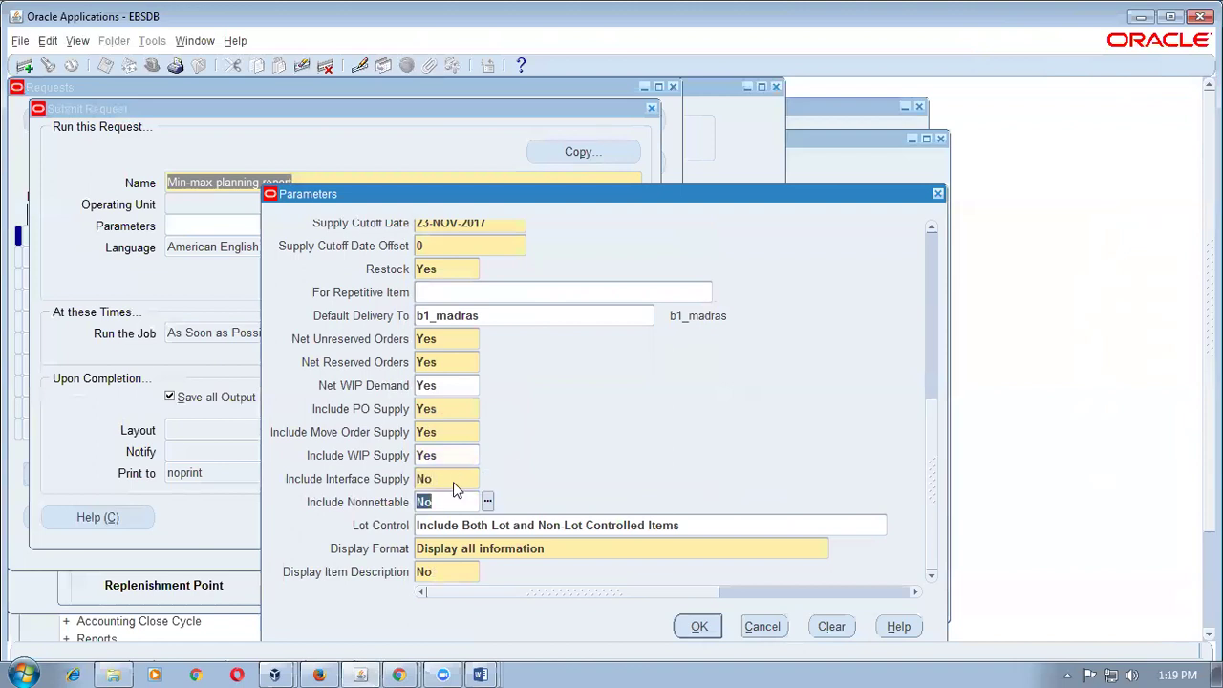
pyautogui.click(700, 626)
# - Submit the report without another request, list all requests, and open the newest report's output down to its item lines
pyautogui.click(454, 519)
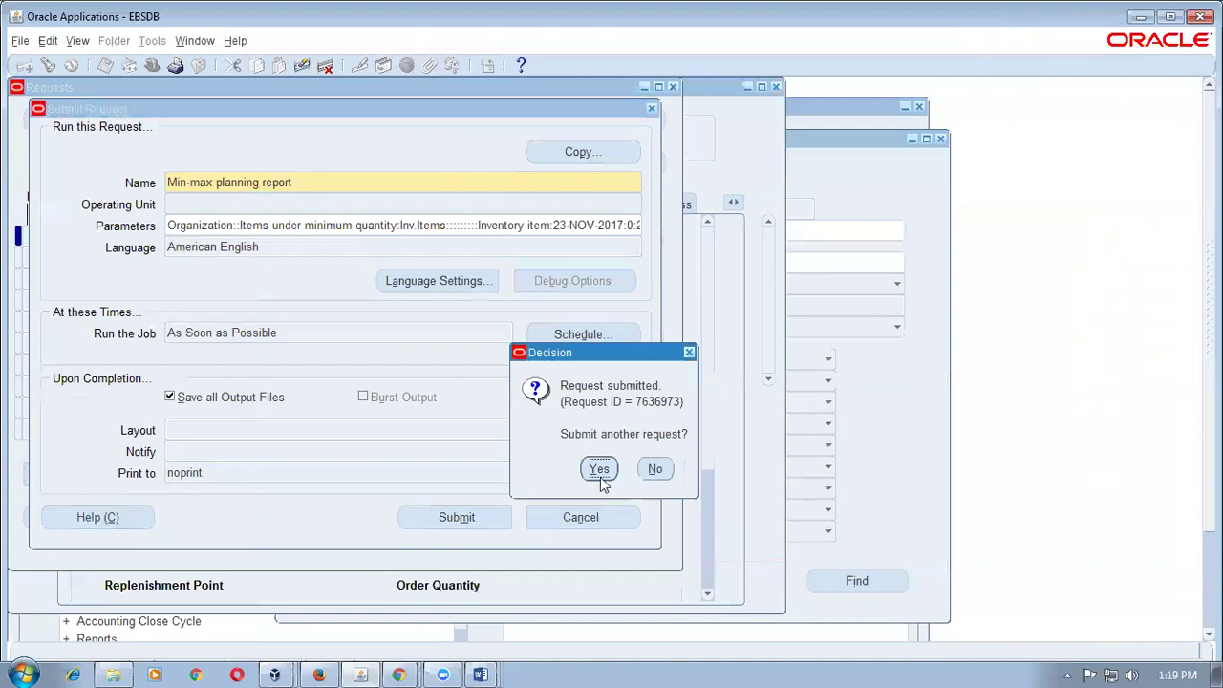
pyautogui.click(656, 470)
pyautogui.click(569, 506)
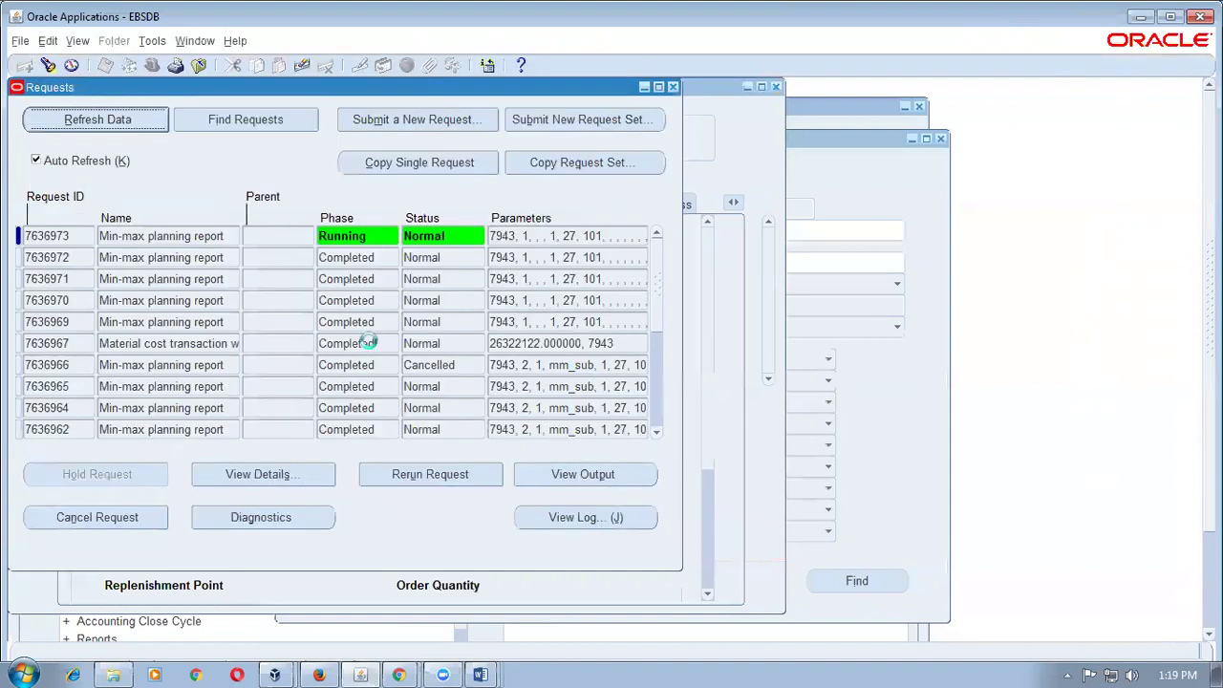
pyautogui.click(570, 473)
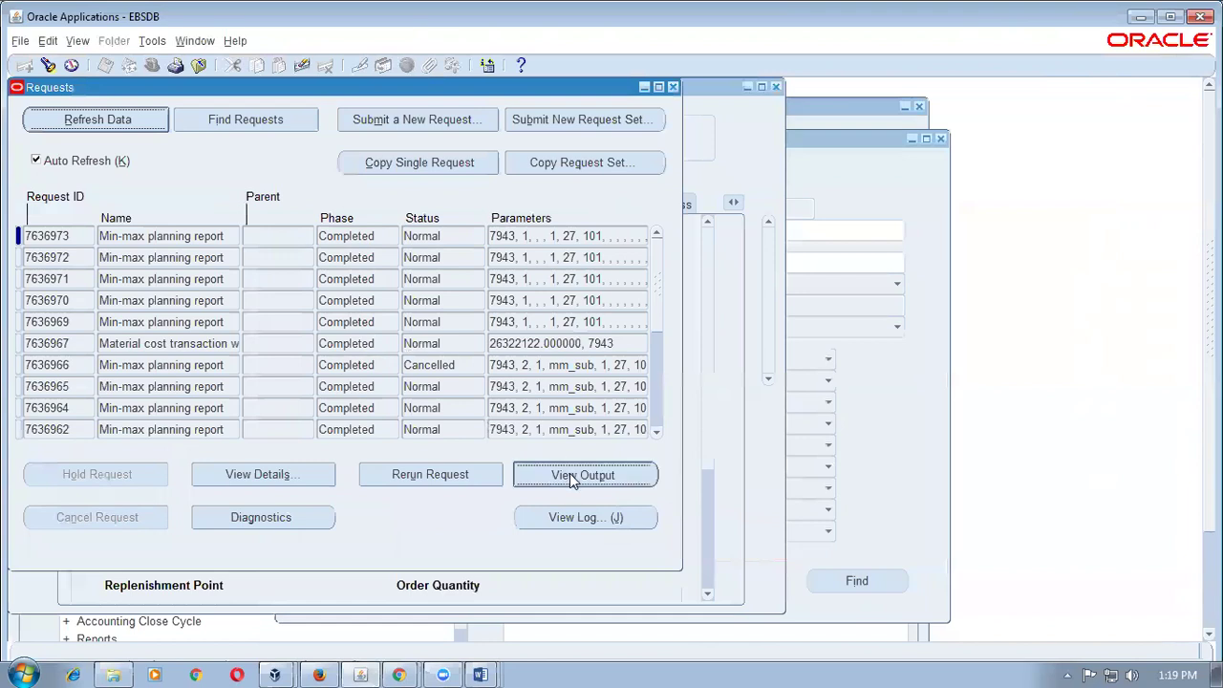
pyautogui.scroll(-2, 569, 443)
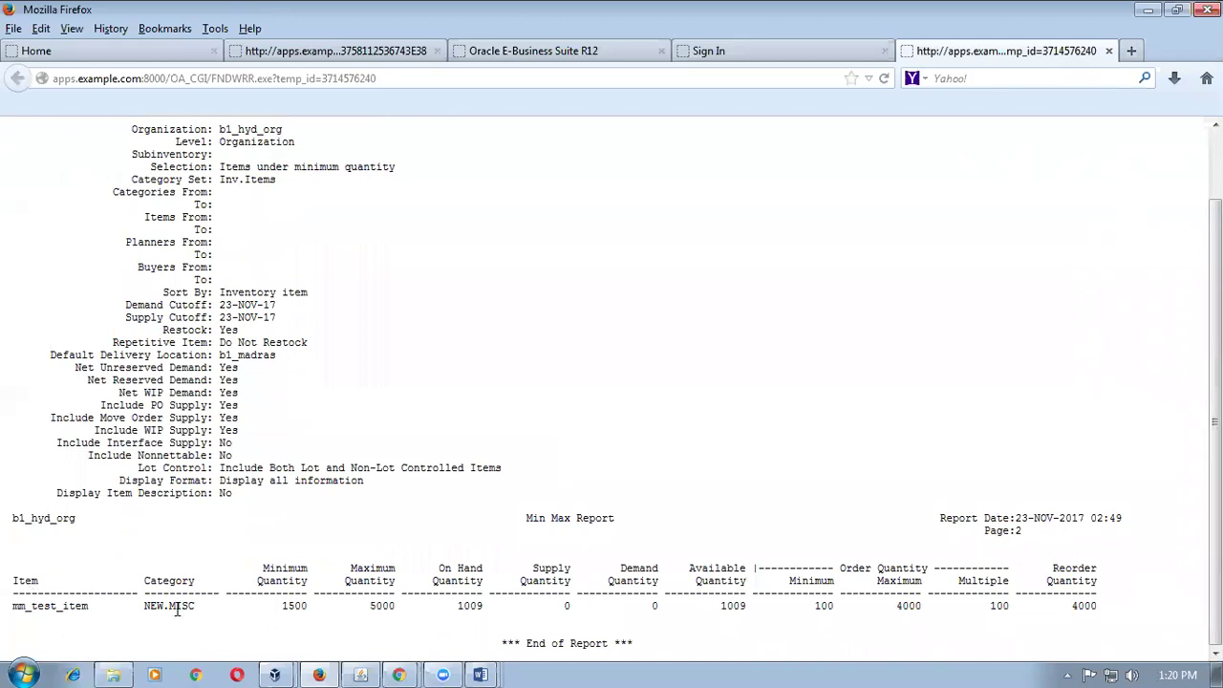
# - Close the min-max report output and return to Oracle Applications to close the requests list and the organization item
pyautogui.moveTo(1071, 606); pyautogui.dragTo(1098, 606)
pyautogui.click(1109, 52)
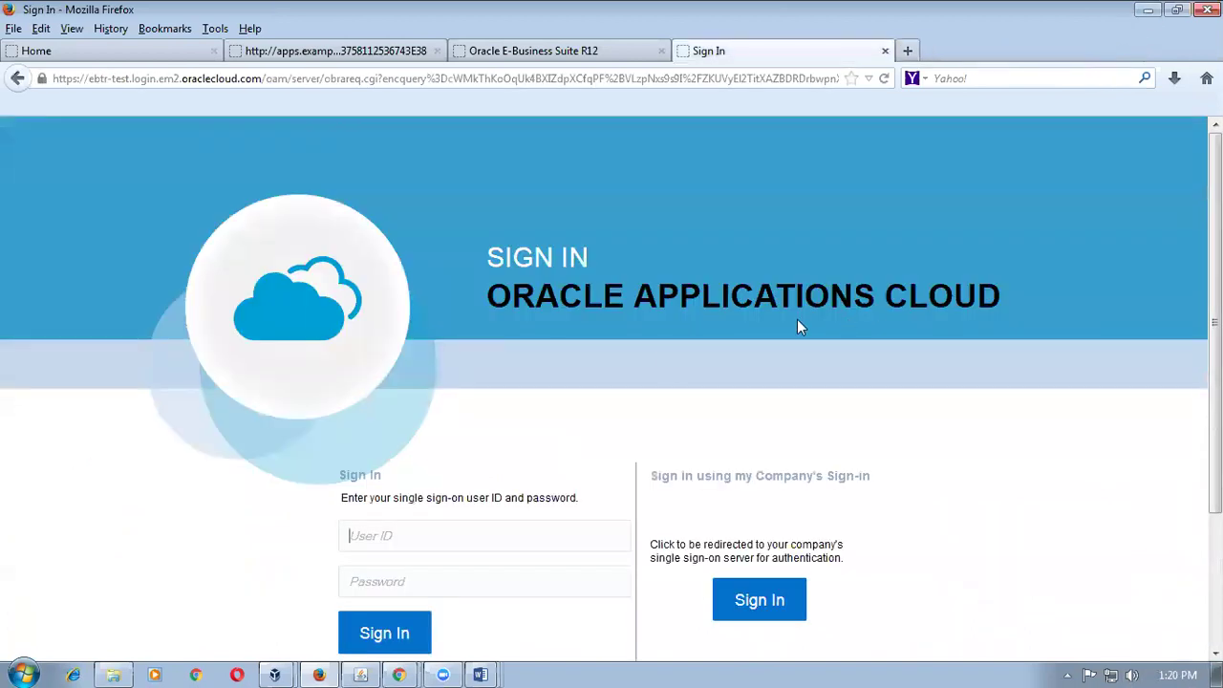
pyautogui.click(360, 675)
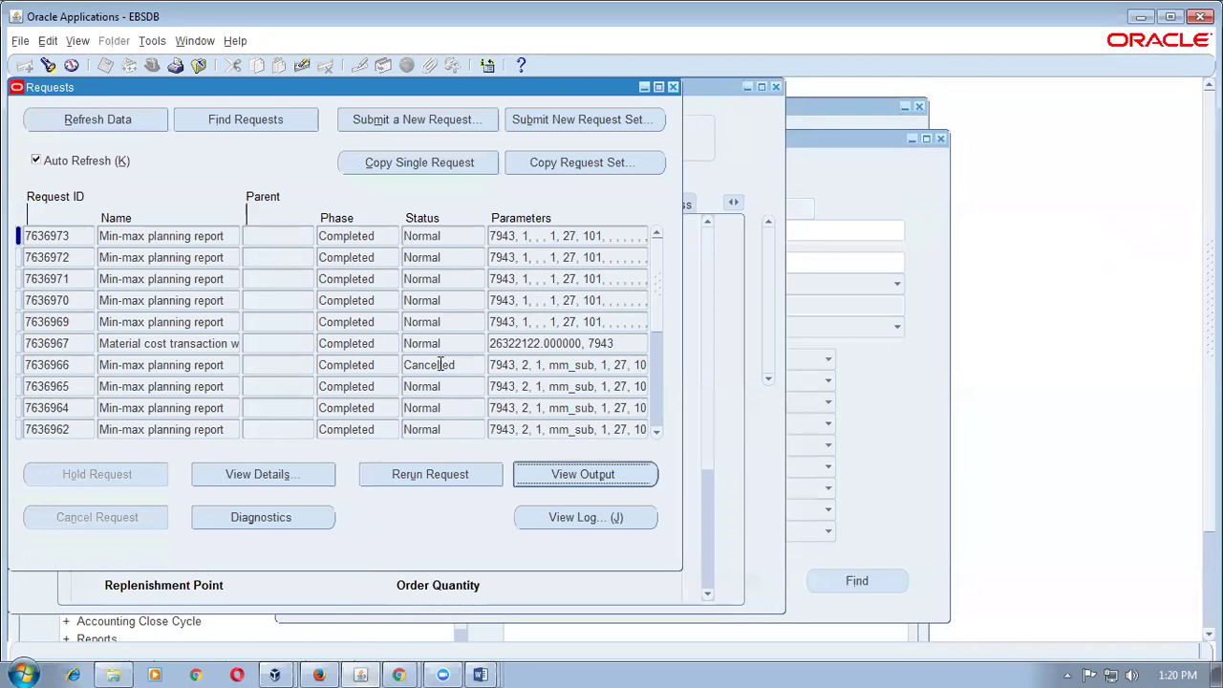
pyautogui.click(672, 87)
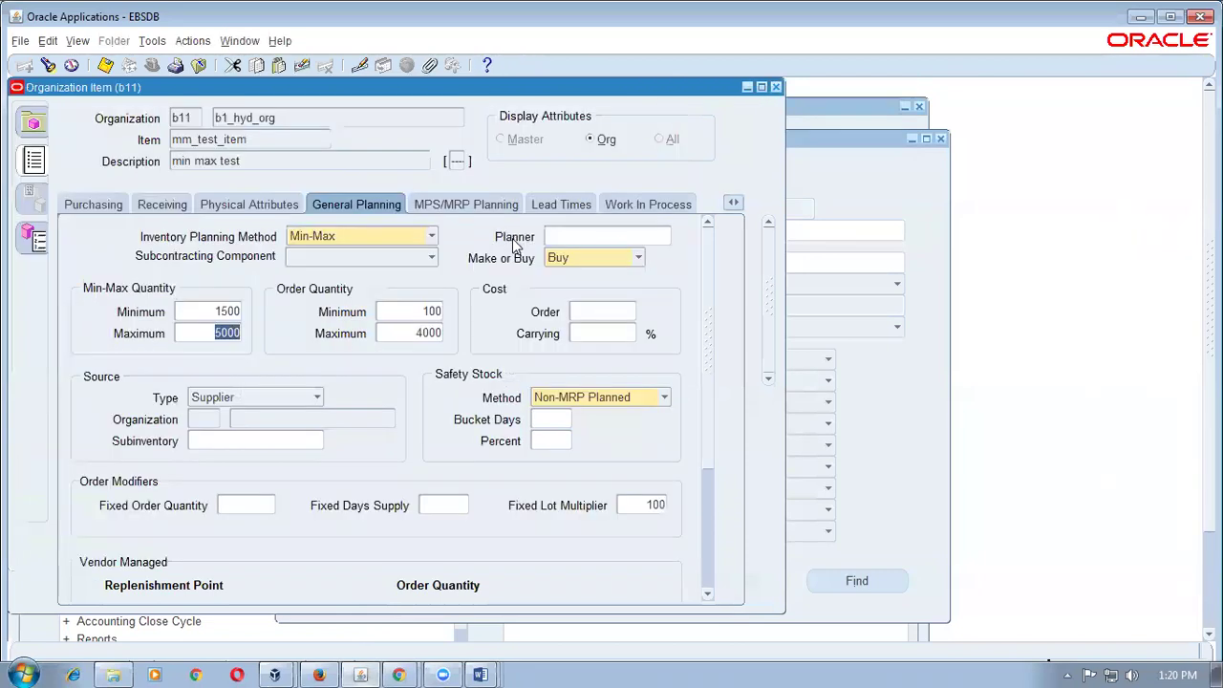
pyautogui.press('F4')
# - Switch the responsibility to Purchasing, Vision Operations (USA)
pyautogui.hotkey('alt', 'f')
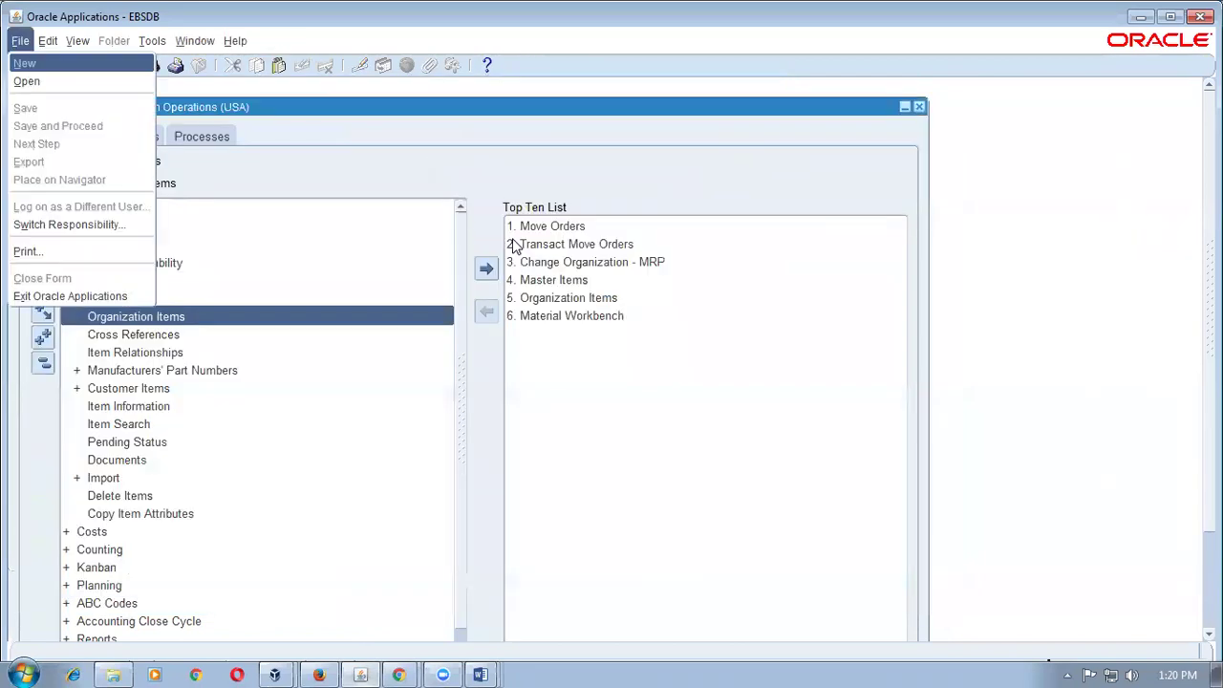
pyautogui.write('wpu')
pyautogui.press('Return')
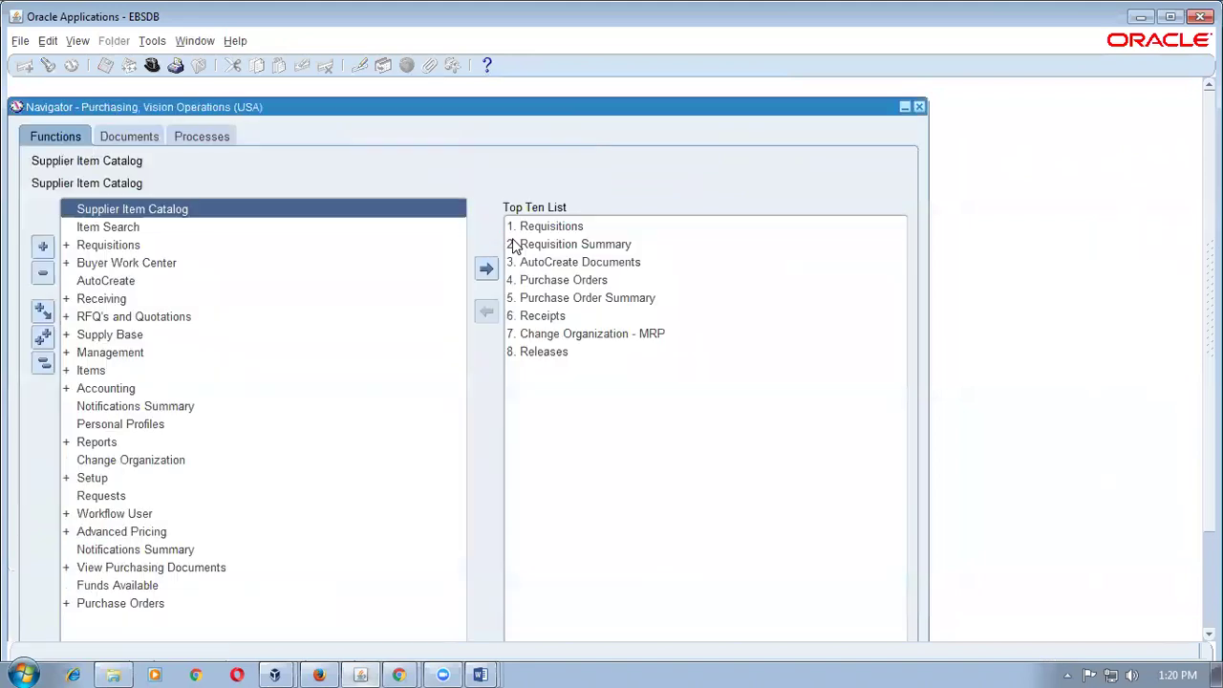
# - Start a new single request for the Requisition Import program
pyautogui.hotkey('alt', 'v')
pyautogui.press('r')
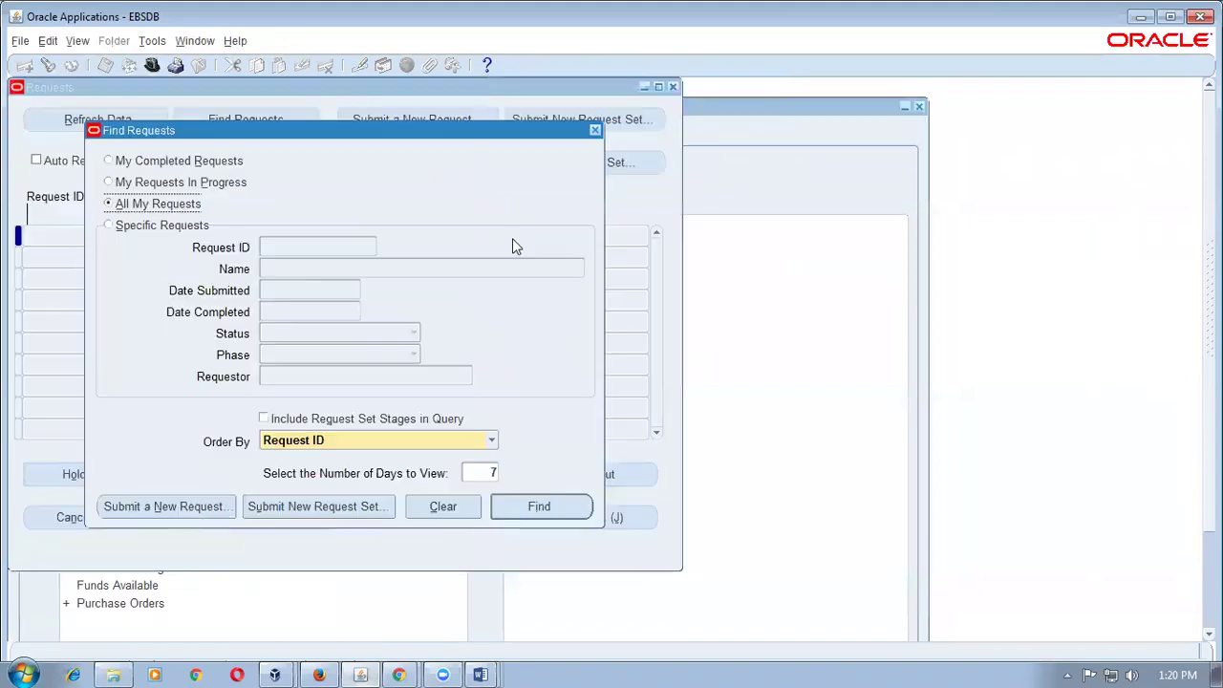
pyautogui.hotkey('alt', 'n')
pyautogui.write('req%')
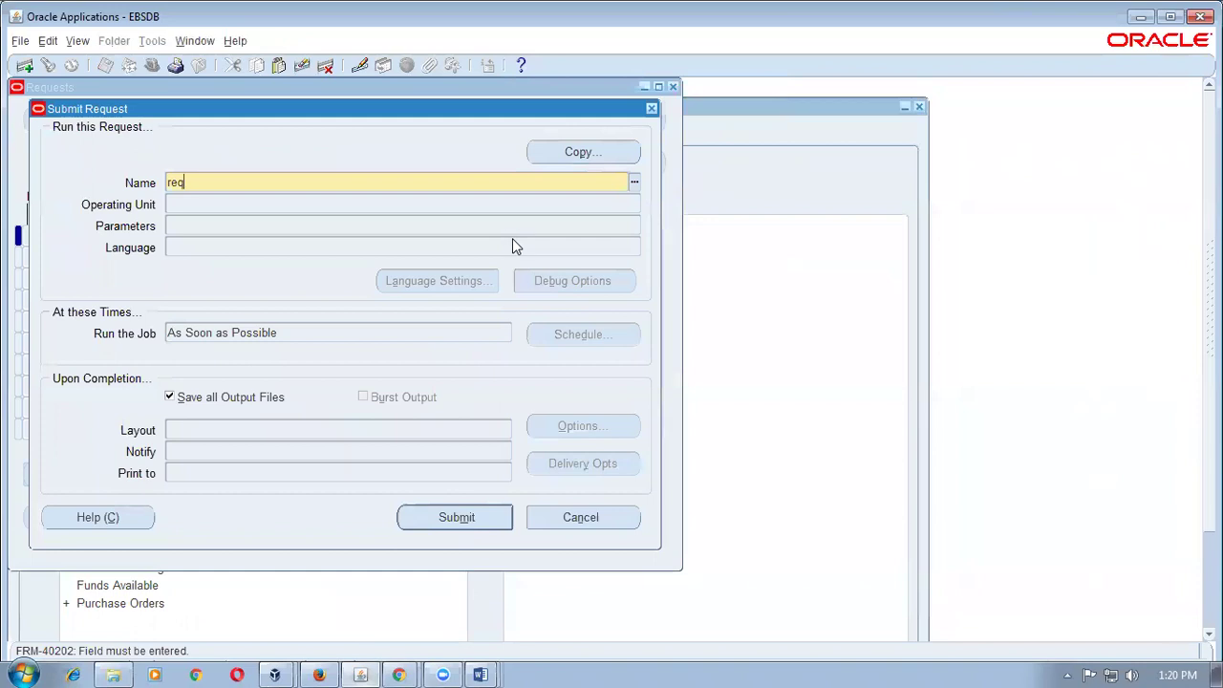
pyautogui.press('Tab')
pyautogui.press('Down')
pyautogui.press('Down')
pyautogui.press('Down')
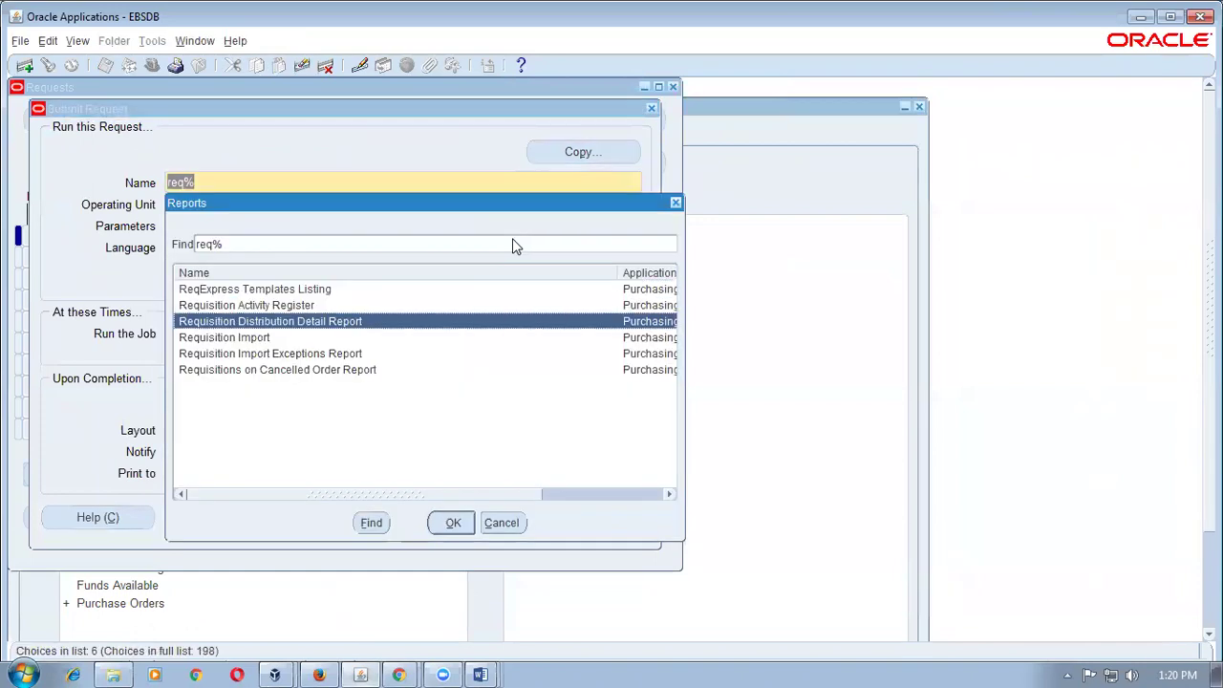
pyautogui.press('Return')
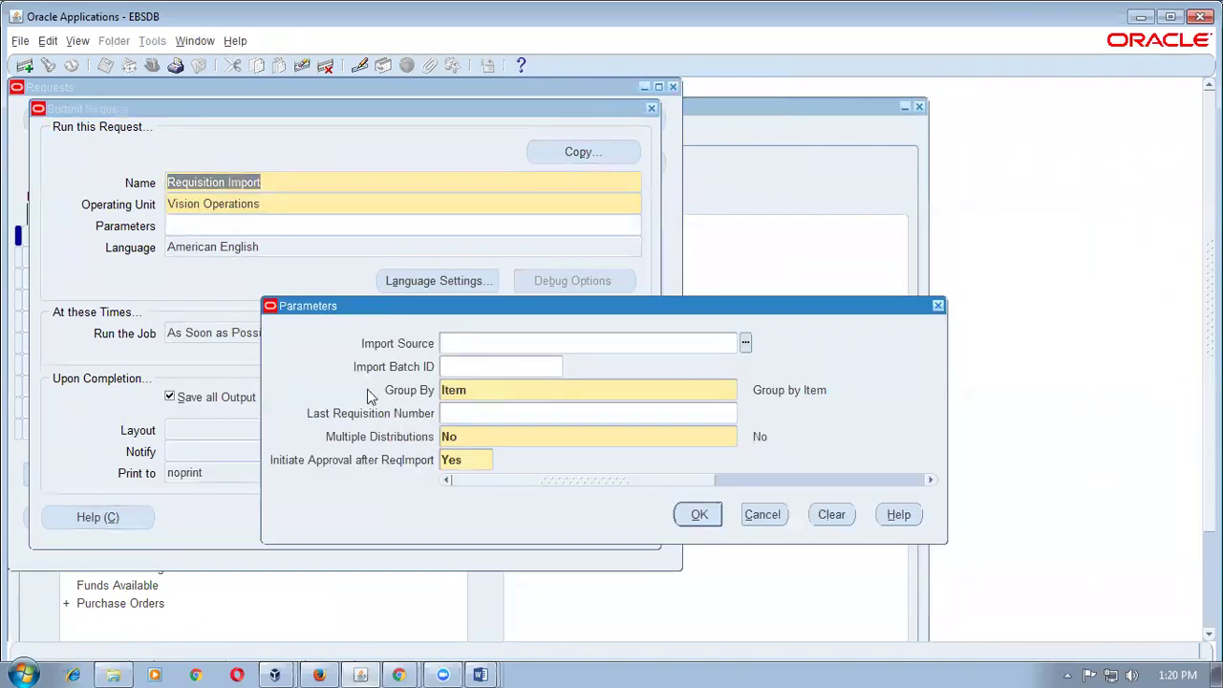
# - Set the Import Source to INV, submit Requisition Import without another request, and list all requests
pyautogui.click(745, 344)
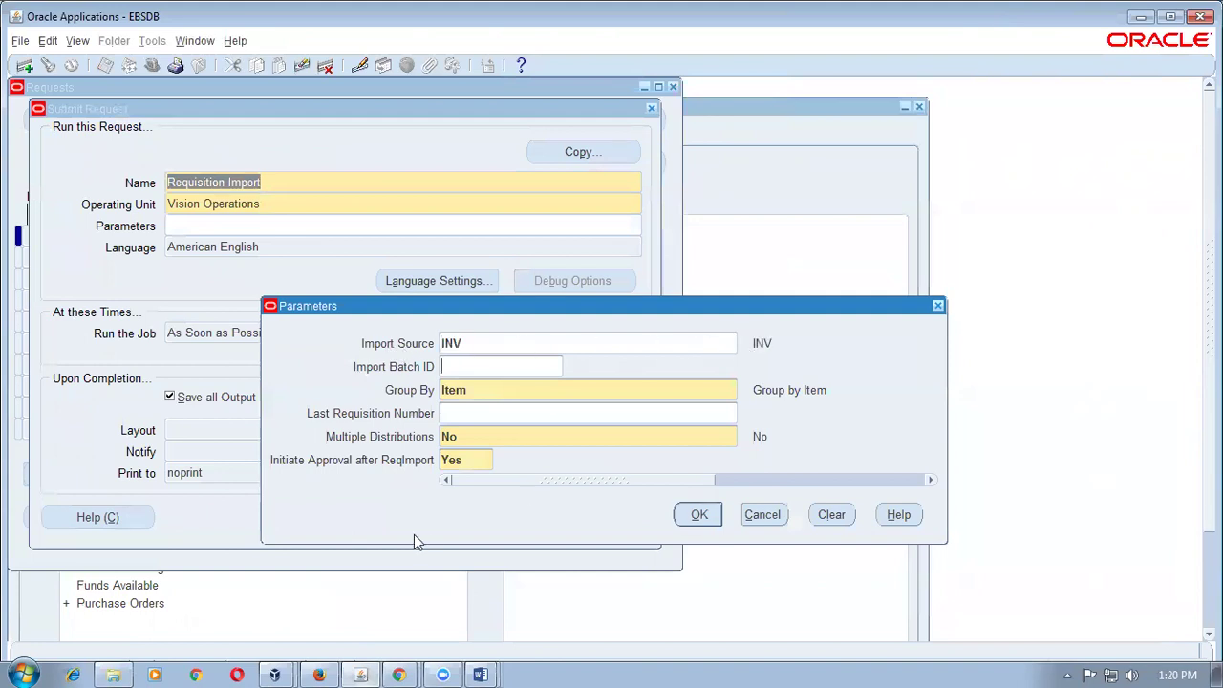
pyautogui.click(698, 516)
pyautogui.click(484, 525)
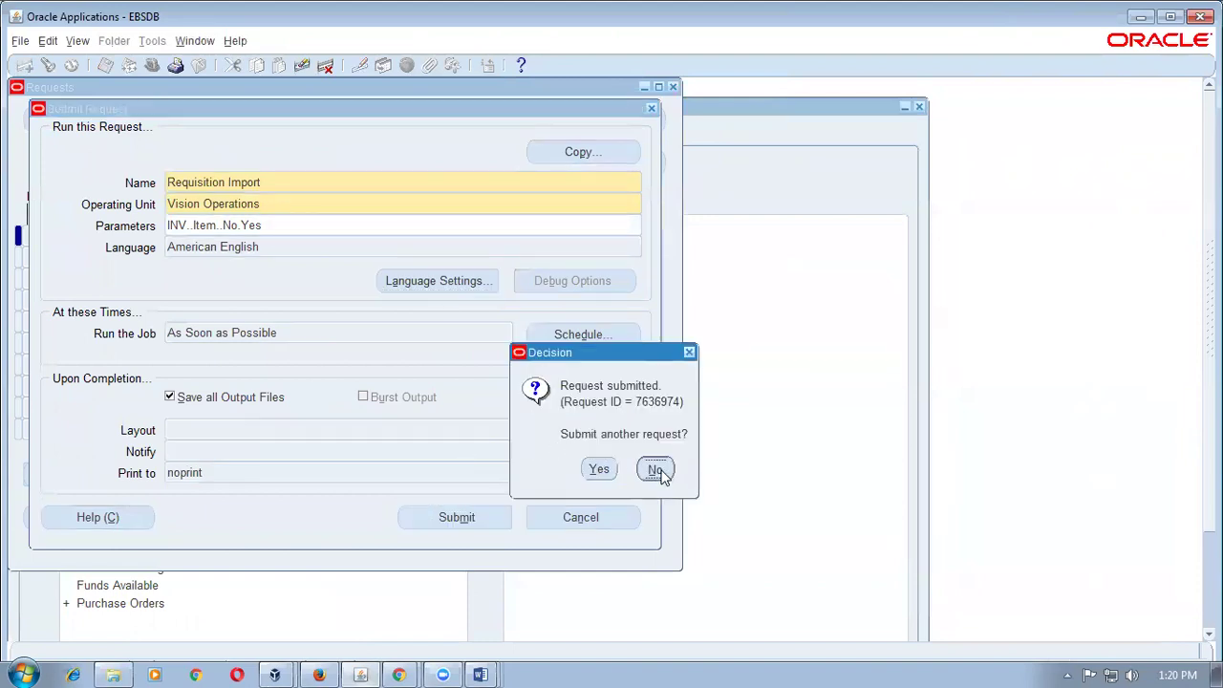
pyautogui.click(657, 471)
pyautogui.click(573, 505)
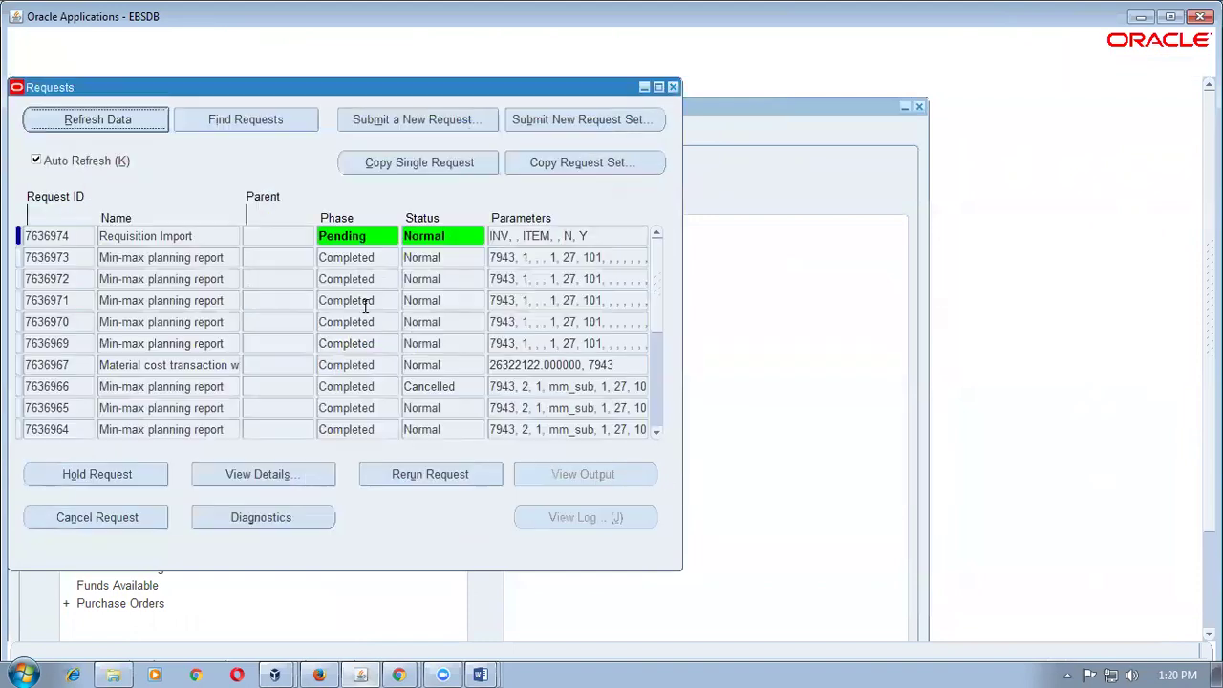
# - Refresh the requests list repeatedly until the Requisition Import request completes
pyautogui.click(69, 122)
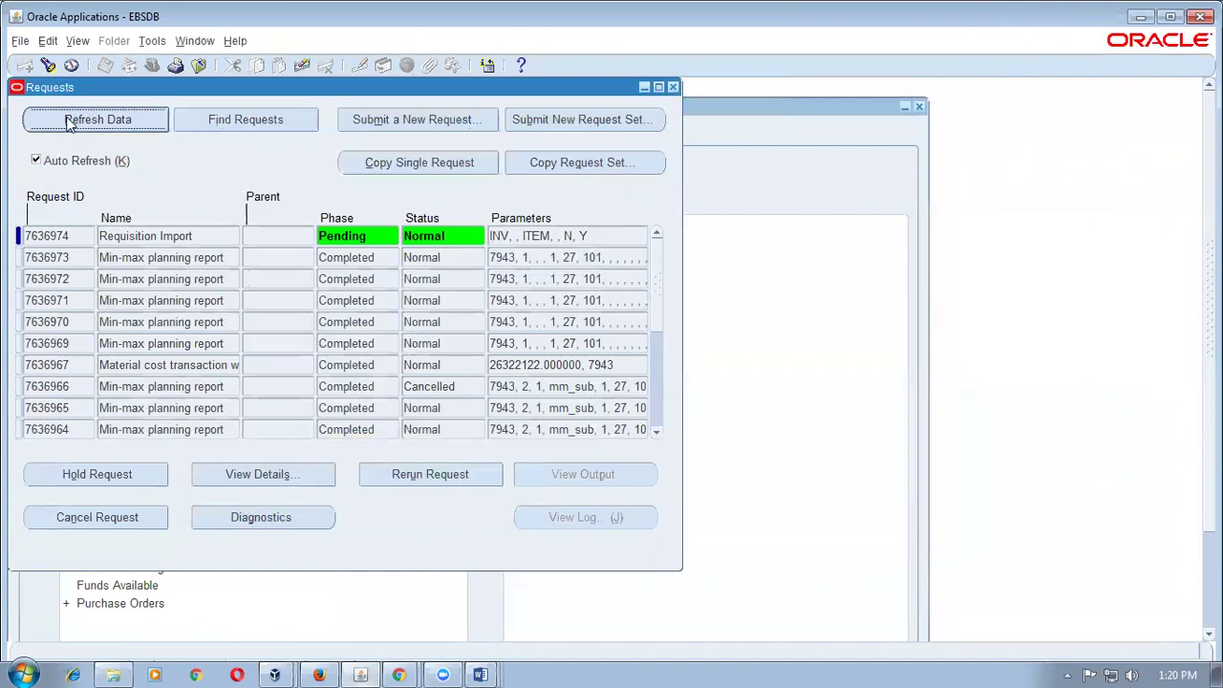
pyautogui.click(69, 123)
pyautogui.click(69, 122)
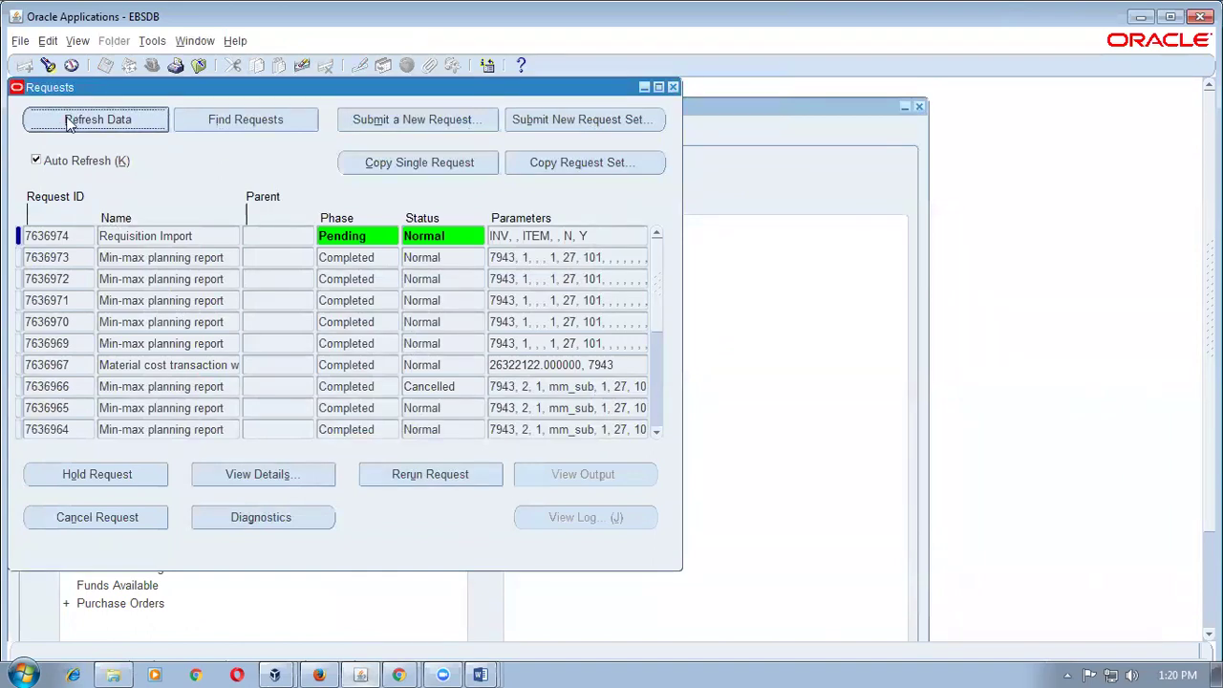
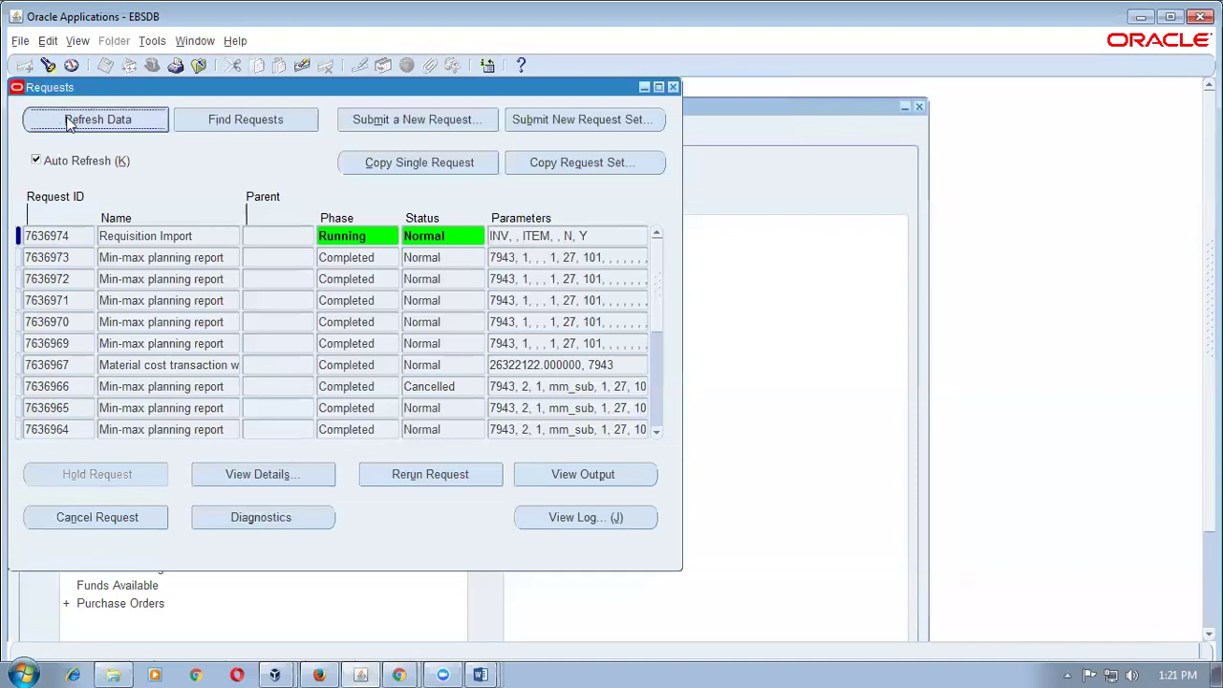
pyautogui.click(67, 120)
pyautogui.click(68, 121)
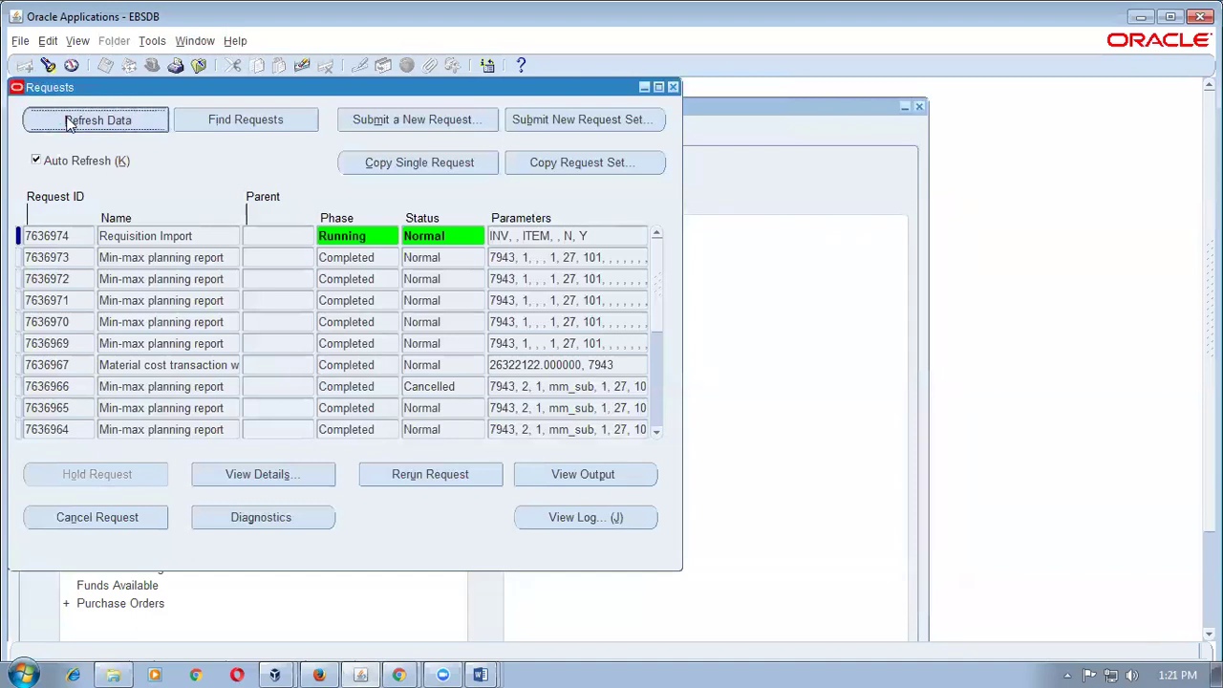
pyautogui.click(68, 122)
pyautogui.click(68, 121)
pyautogui.click(67, 122)
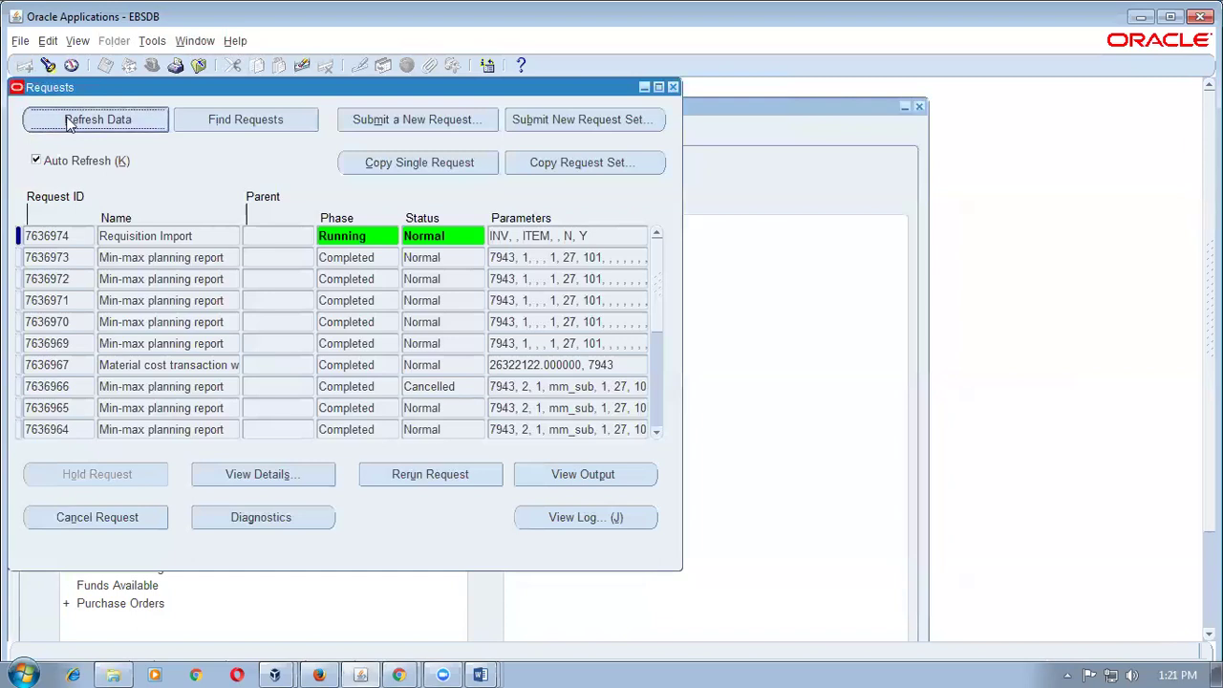
pyautogui.click(69, 125)
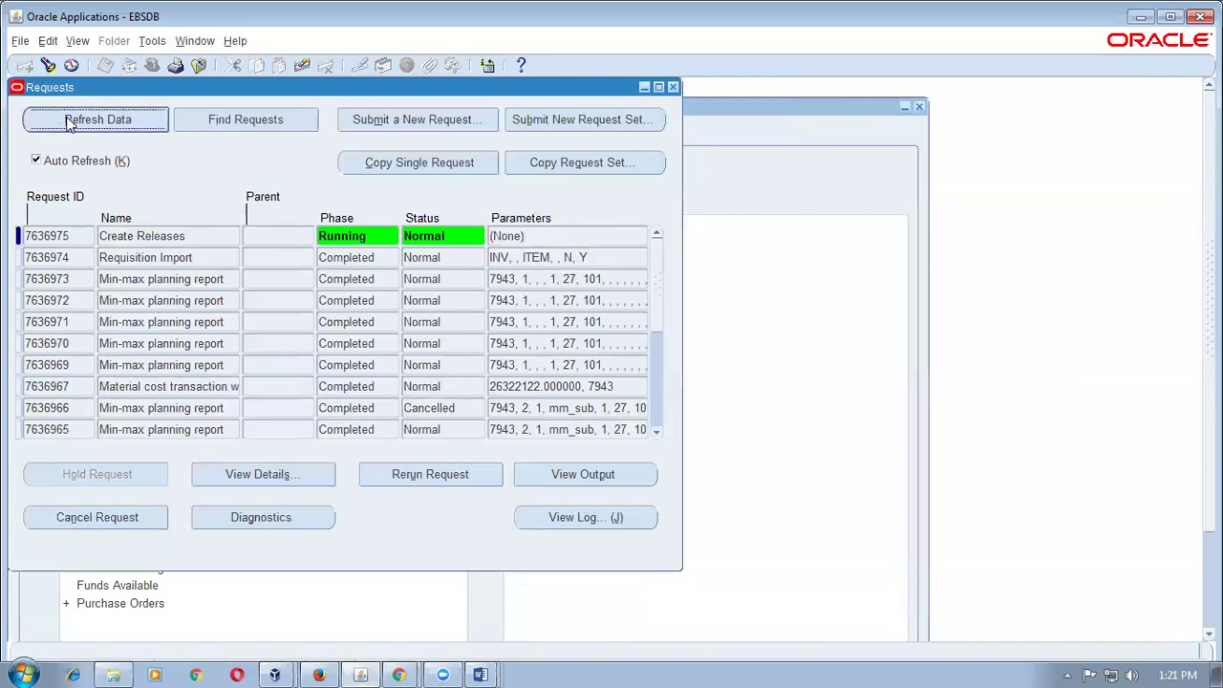
# - Open the Requisition Import output, check its interface error line, then close it and return to the requests list
pyautogui.click(198, 259)
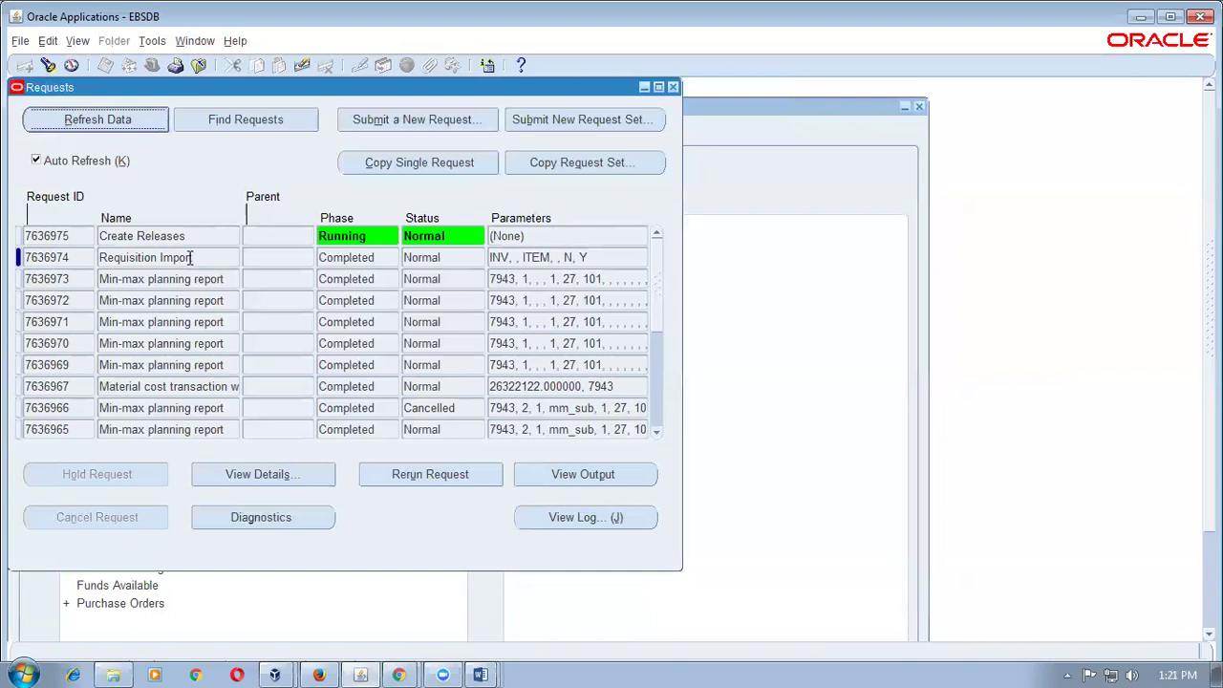
pyautogui.doubleClick(69, 260)
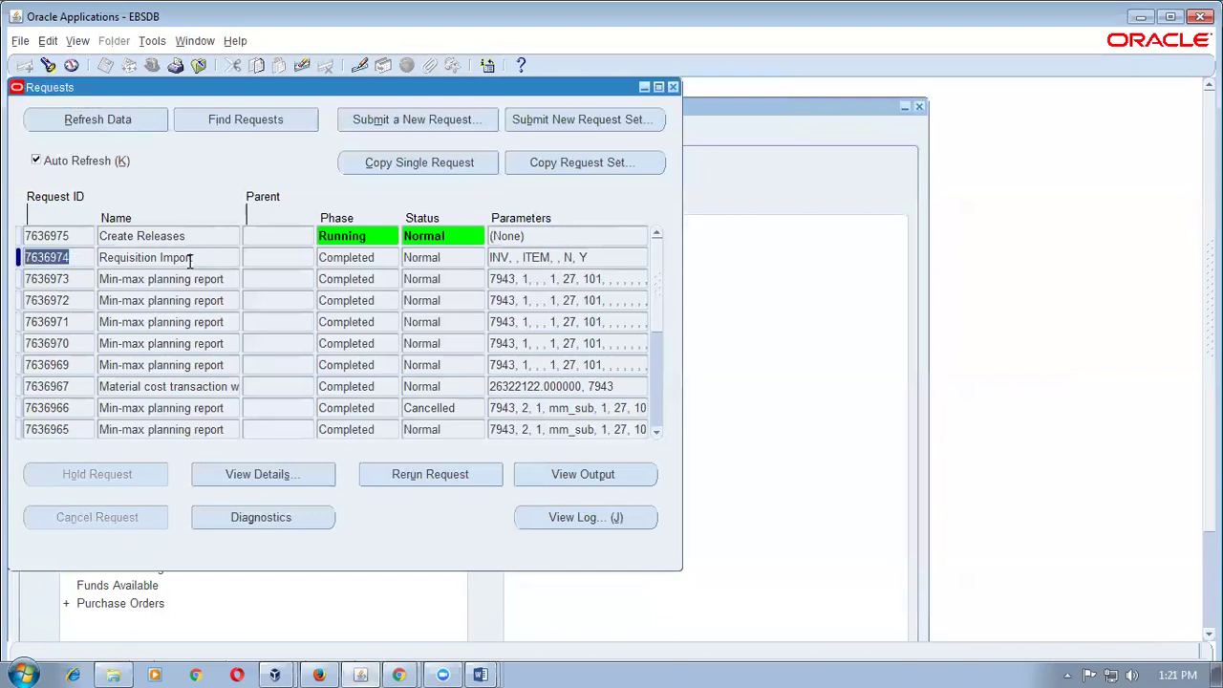
pyautogui.click(588, 472)
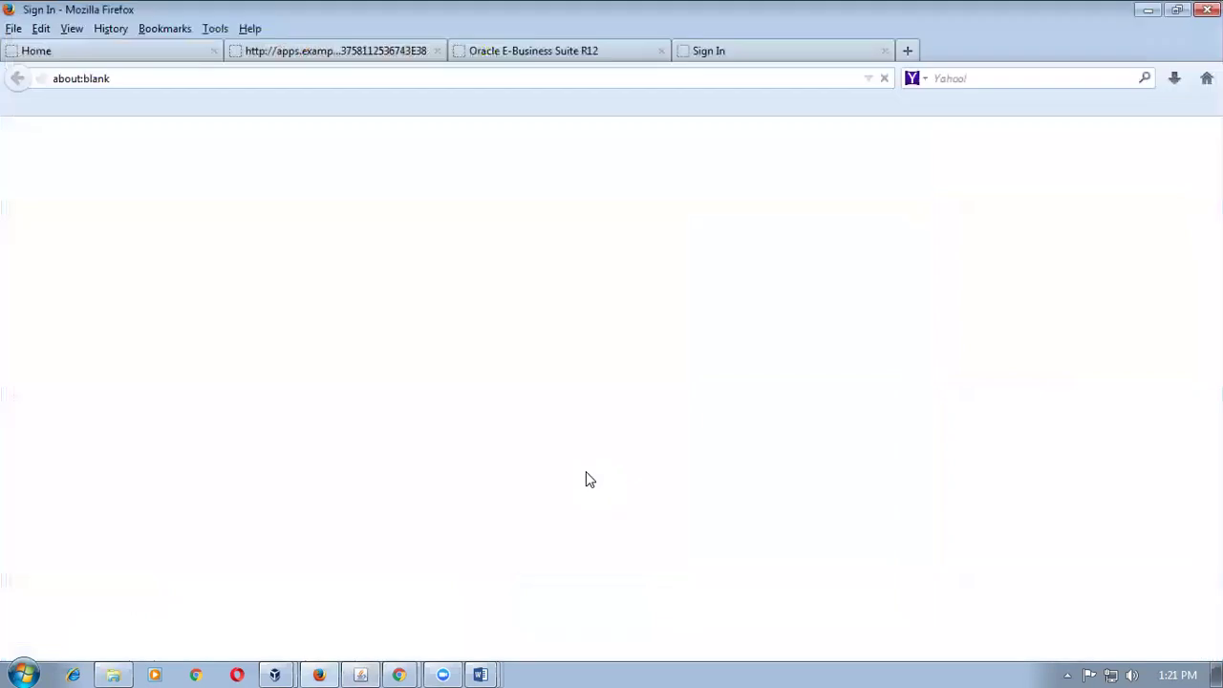
pyautogui.moveTo(62, 179); pyautogui.dragTo(273, 181)
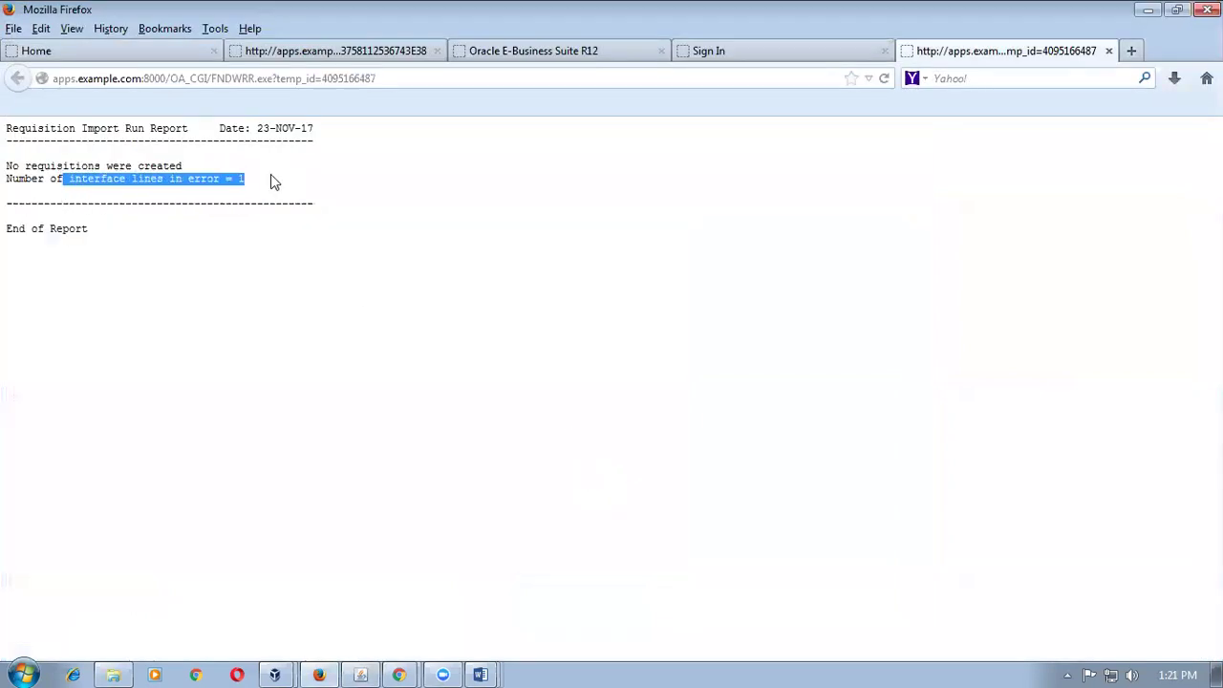
pyautogui.click(1109, 50)
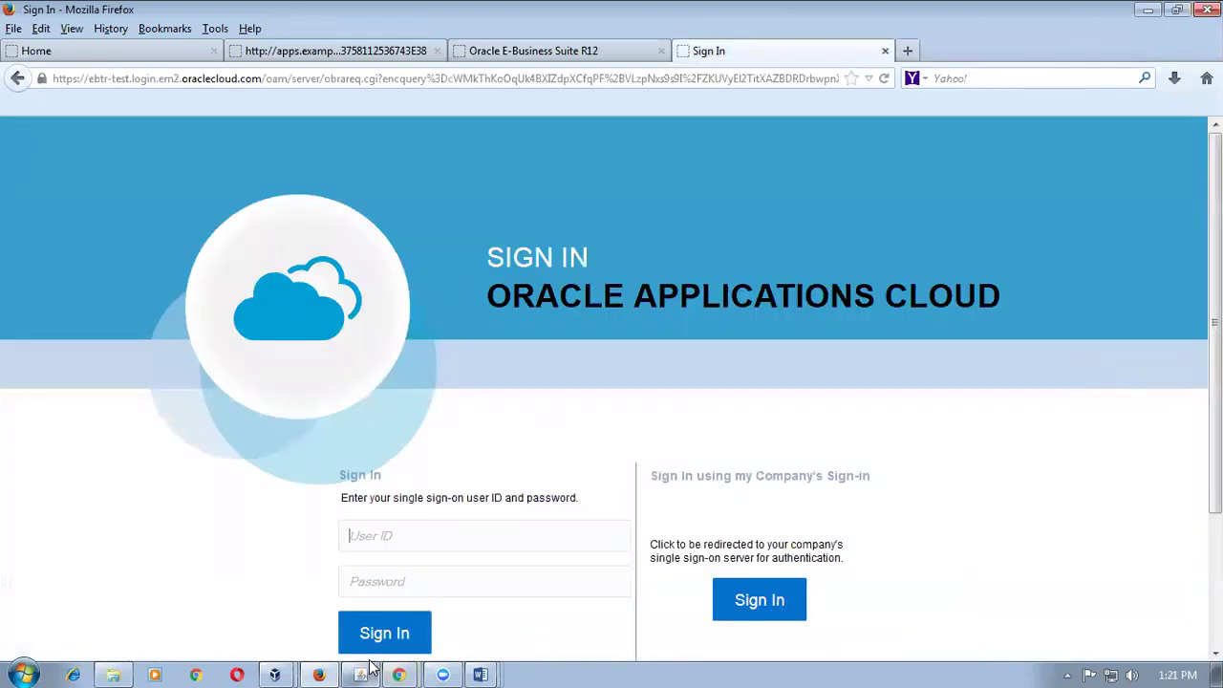
pyautogui.click(363, 675)
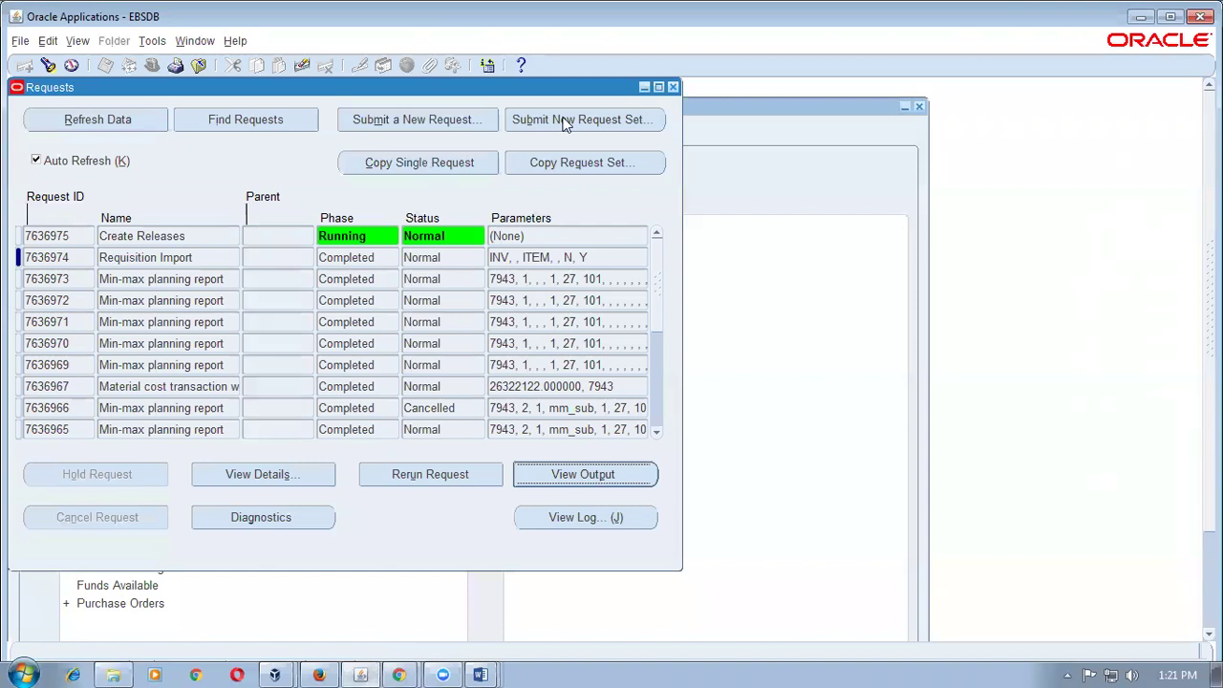
# - Start a request for the Requisition Import Exceptions Report with Delete Exceptions set to No
pyautogui.click(439, 121)
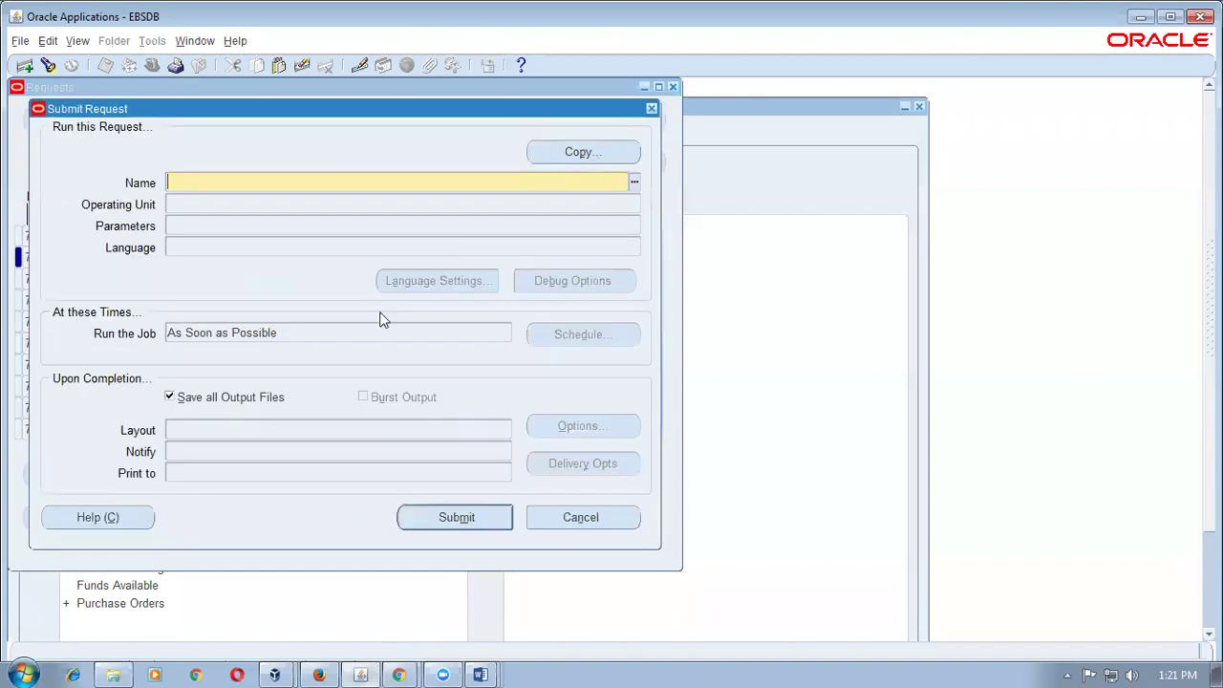
pyautogui.write('req%exception')
pyautogui.press('Tab')
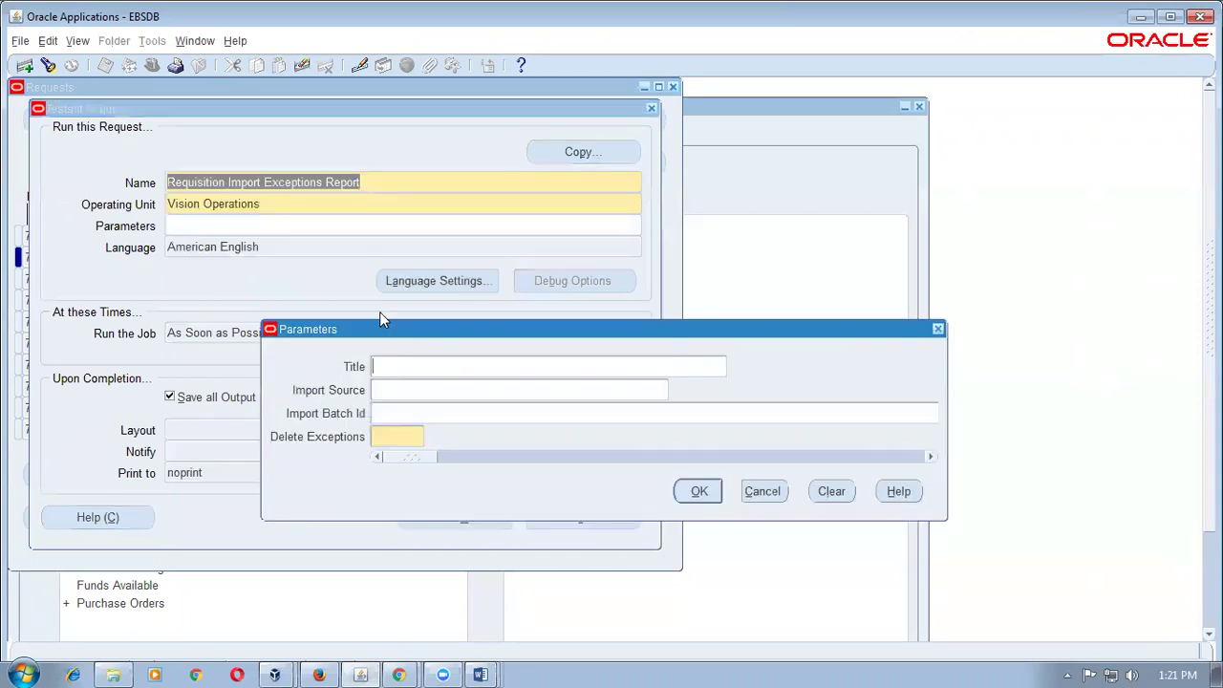
pyautogui.click(398, 436)
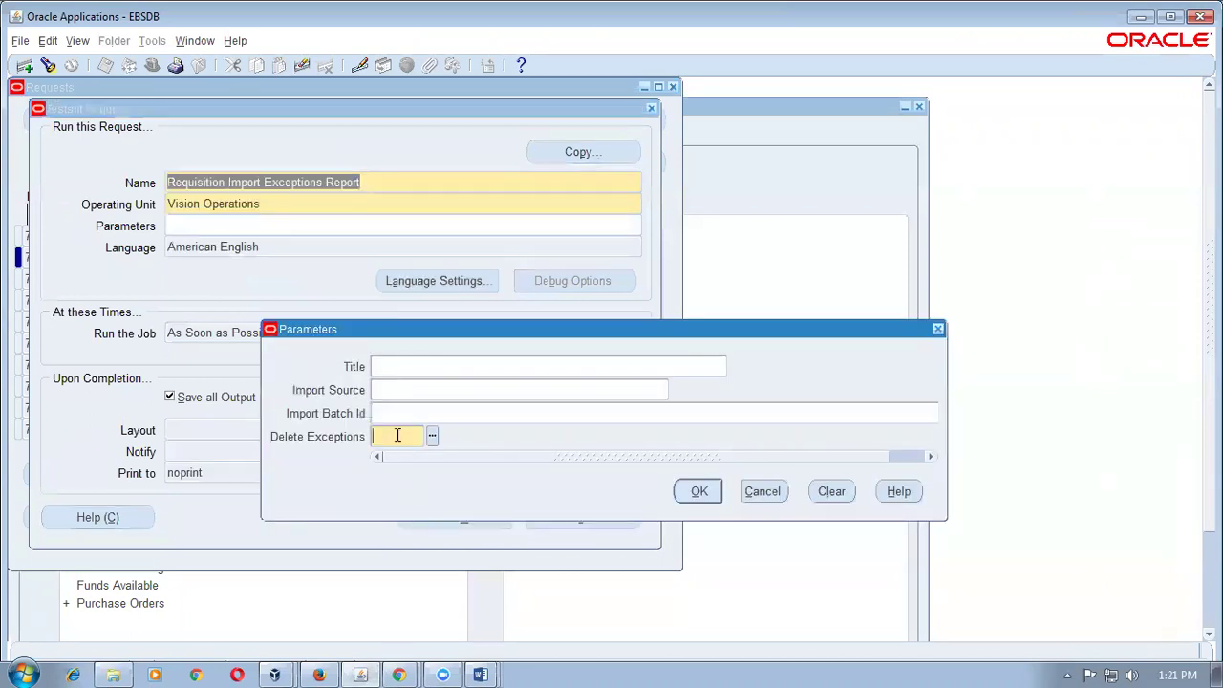
pyautogui.write('No')
pyautogui.press('Tab')
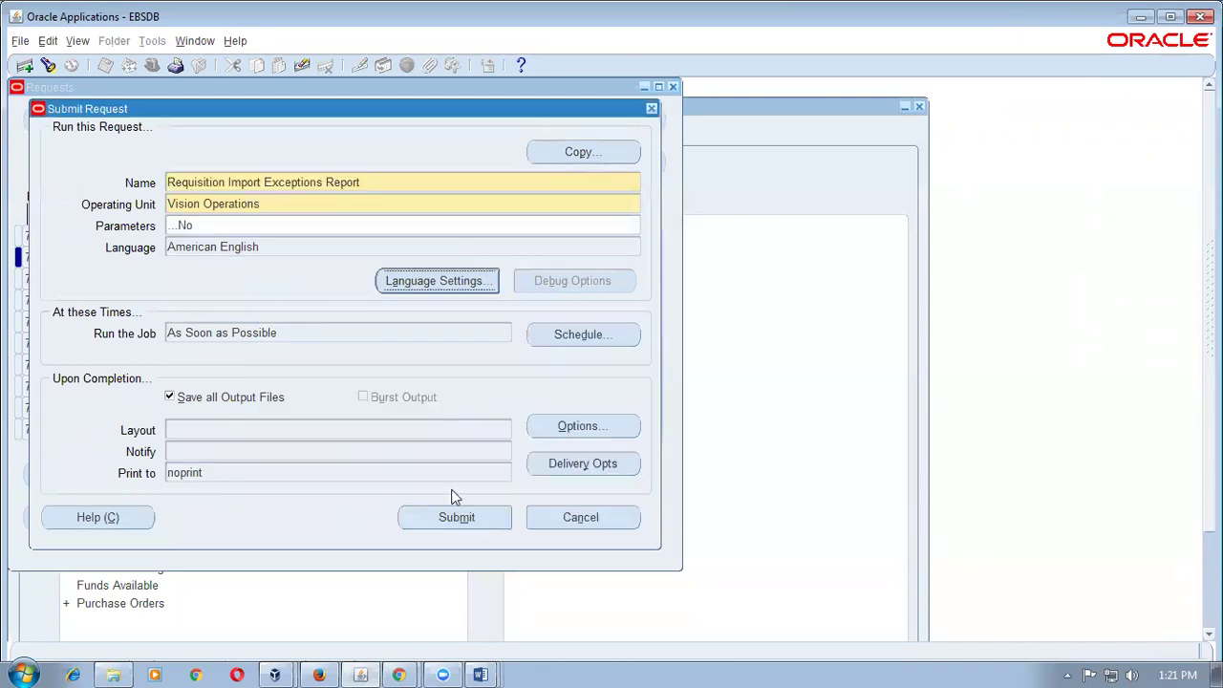
# - Submit the exceptions report without another request and refresh the requests list until it completes
pyautogui.click(456, 517)
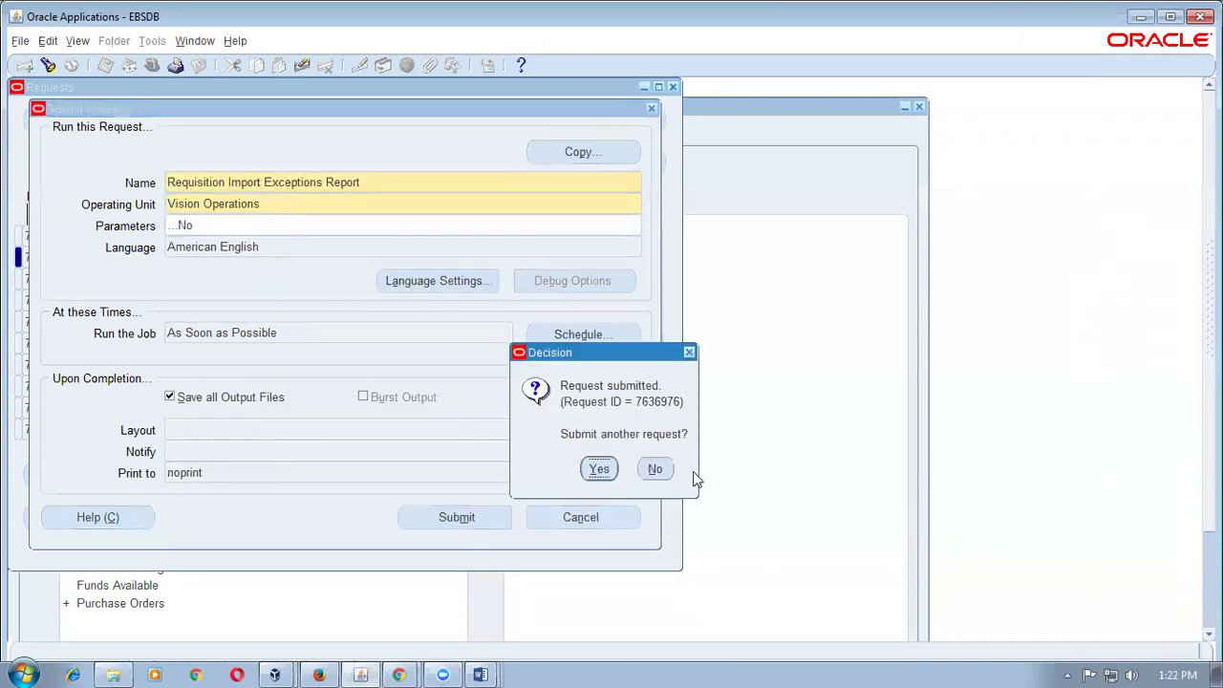
pyautogui.click(661, 469)
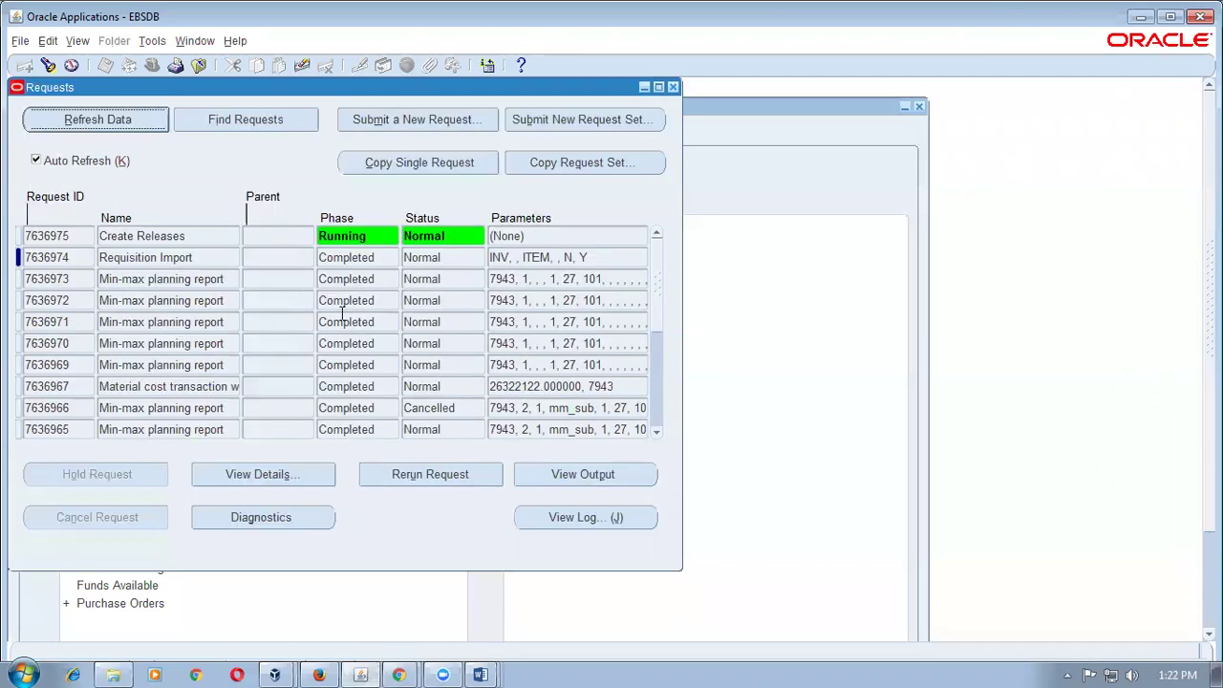
pyautogui.click(96, 120)
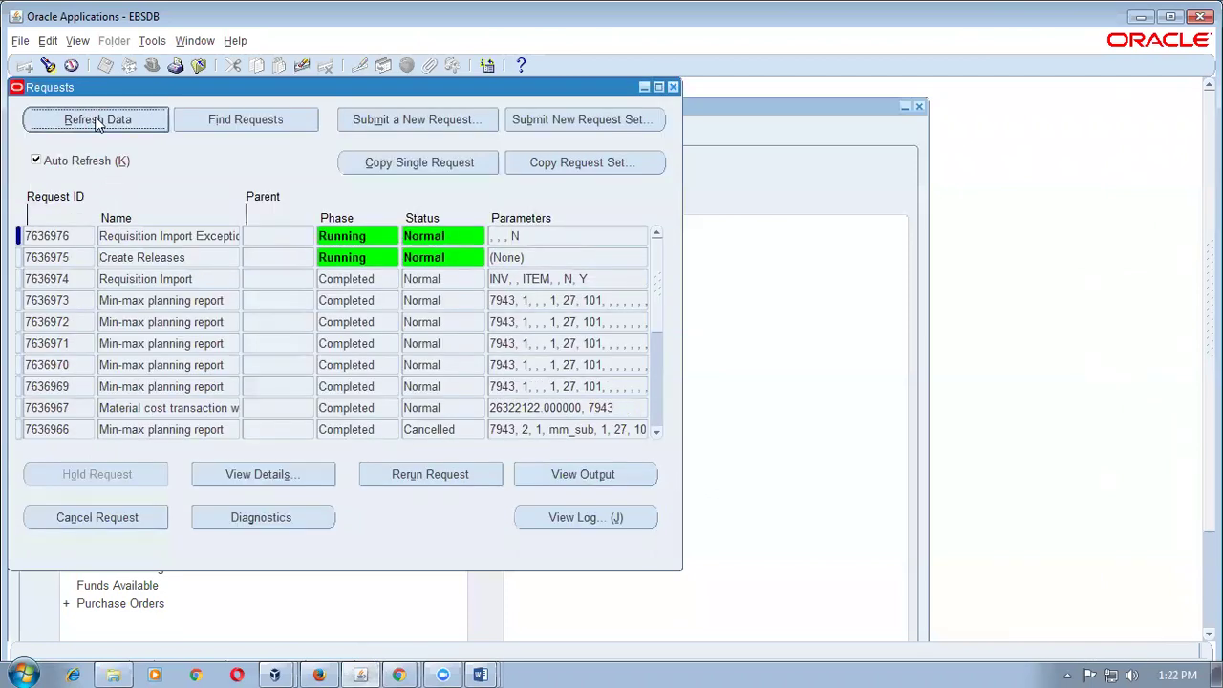
pyautogui.click(96, 120)
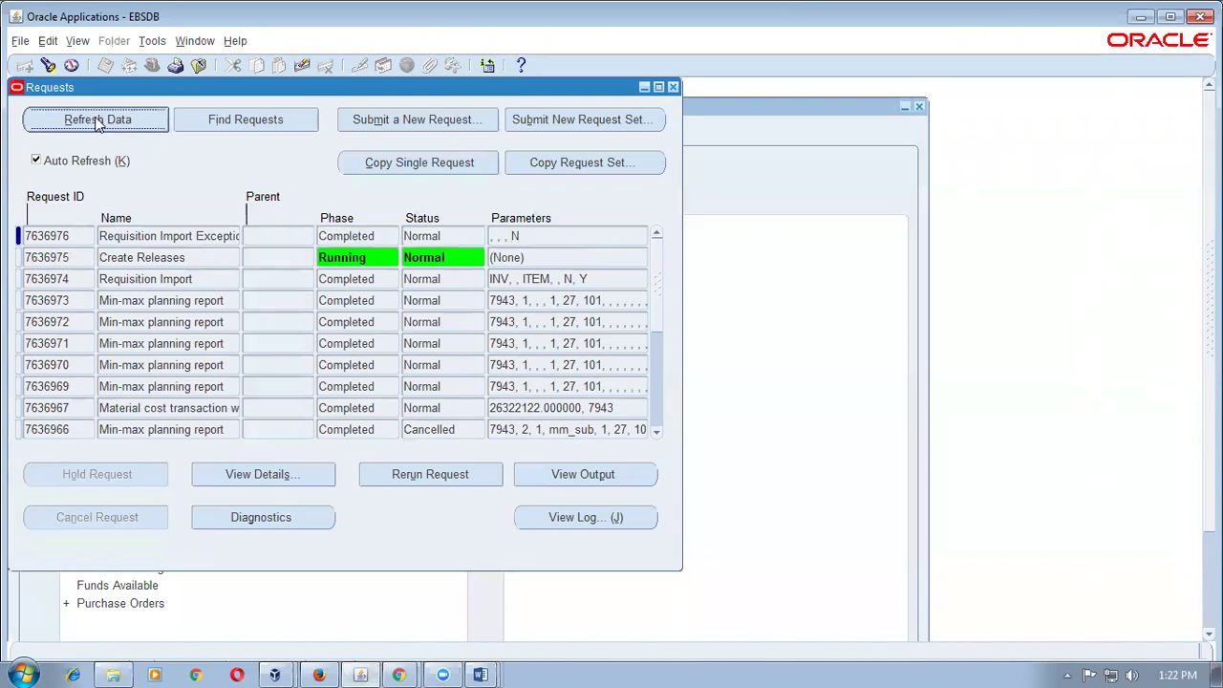
# - Open the exceptions report output, examine its error message, and close the duplicate output page
pyautogui.click(560, 470)
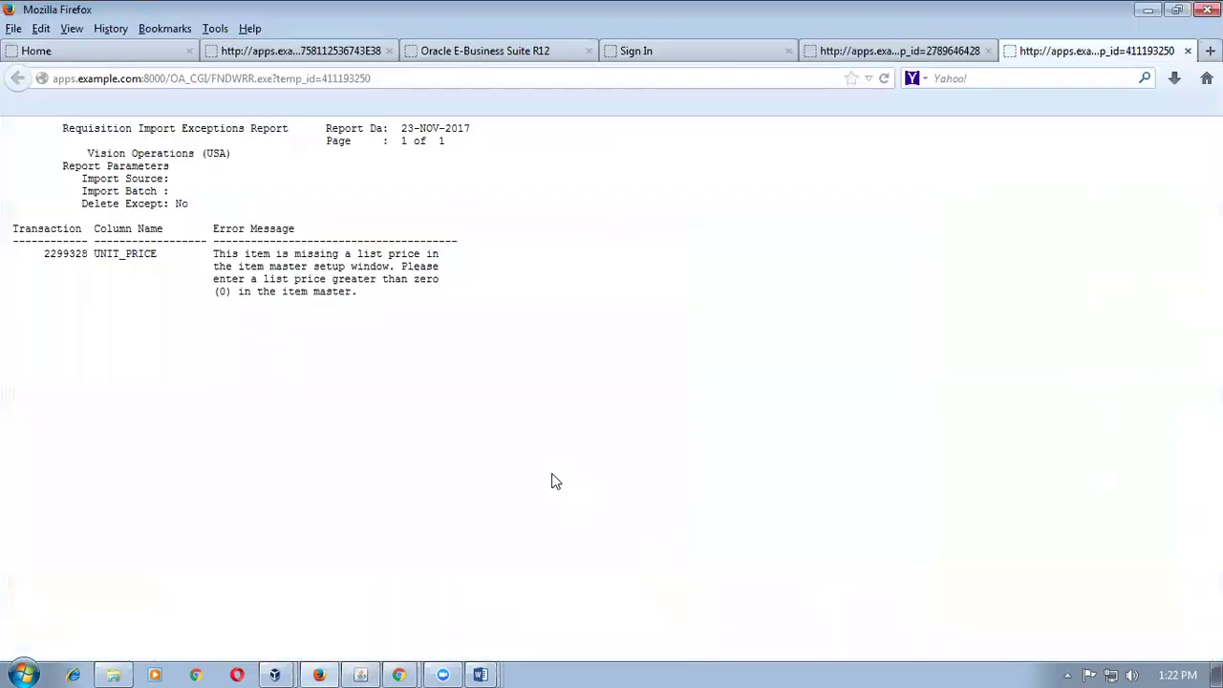
pyautogui.moveTo(283, 254)
pyautogui.mouseDown()
pyautogui.moveTo(303, 279)
pyautogui.moveTo(290, 256)
pyautogui.mouseUp()
pyautogui.click(303, 279)
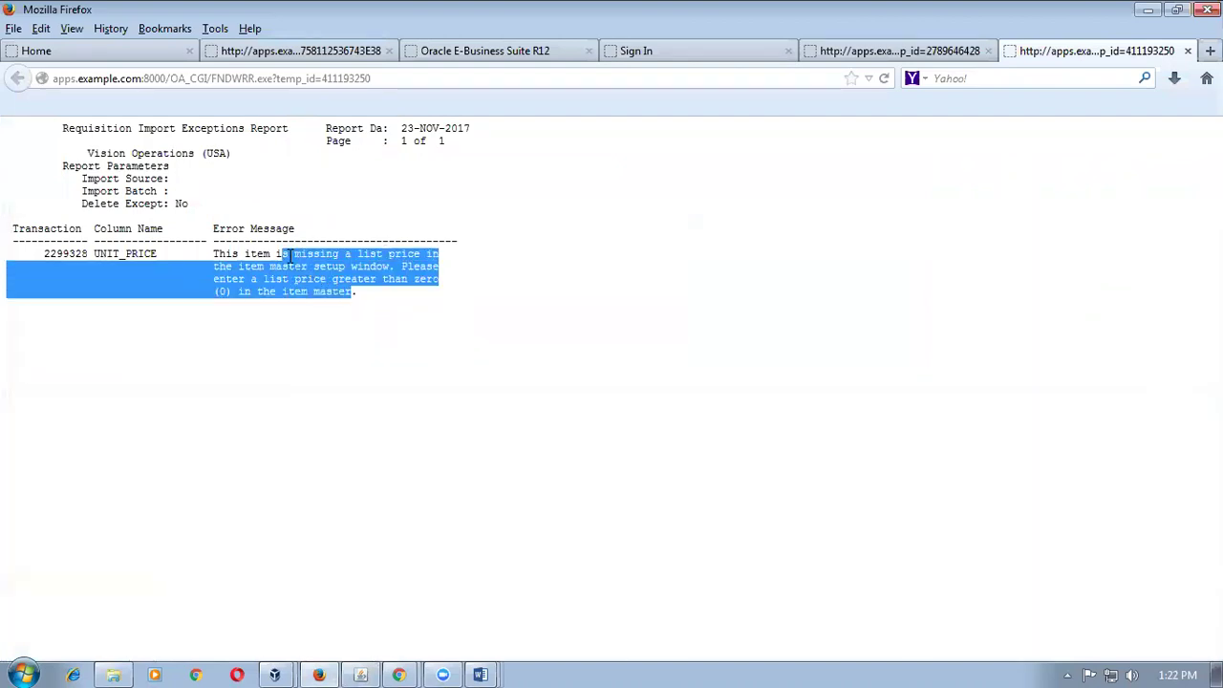
pyautogui.click(1186, 51)
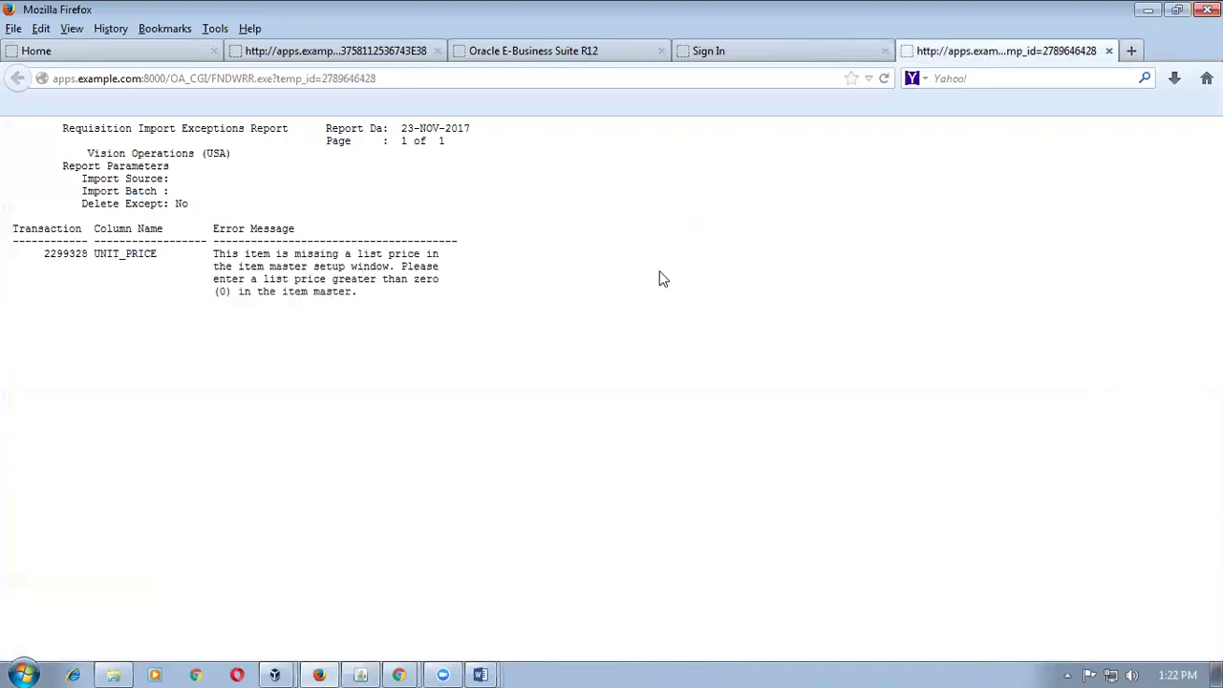
# - Close the exceptions report output, switch back to Oracle Applications and close the requests list
pyautogui.click(1109, 51)
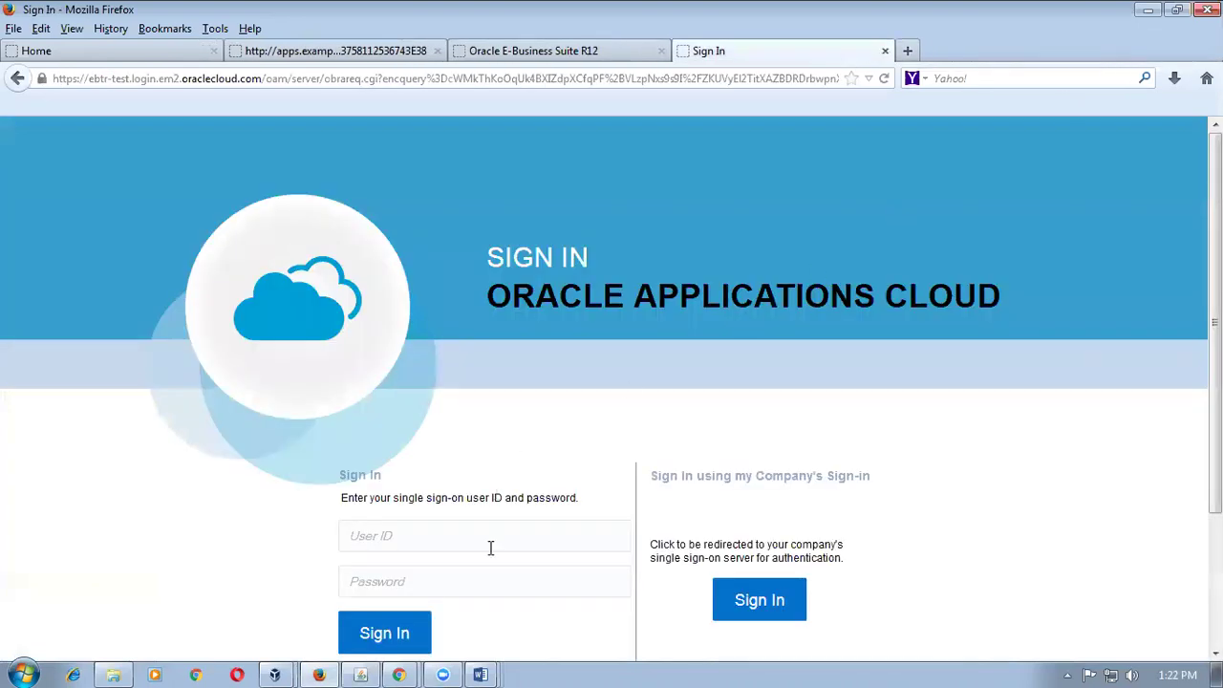
pyautogui.click(362, 673)
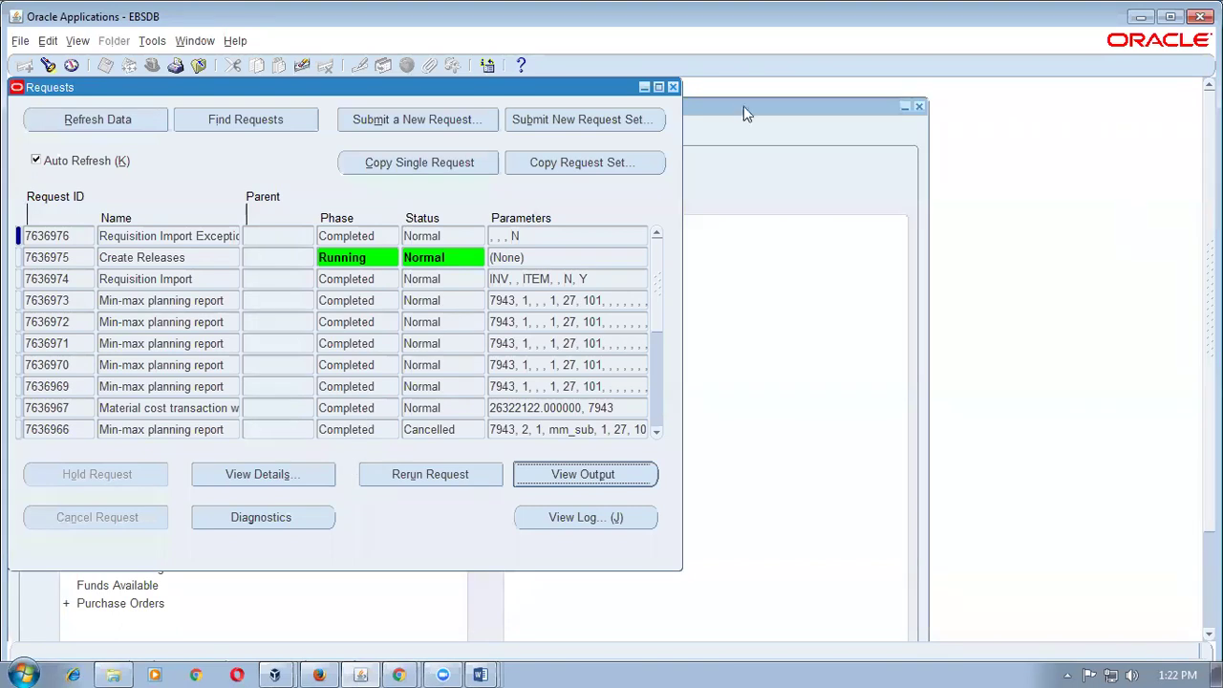
pyautogui.click(673, 87)
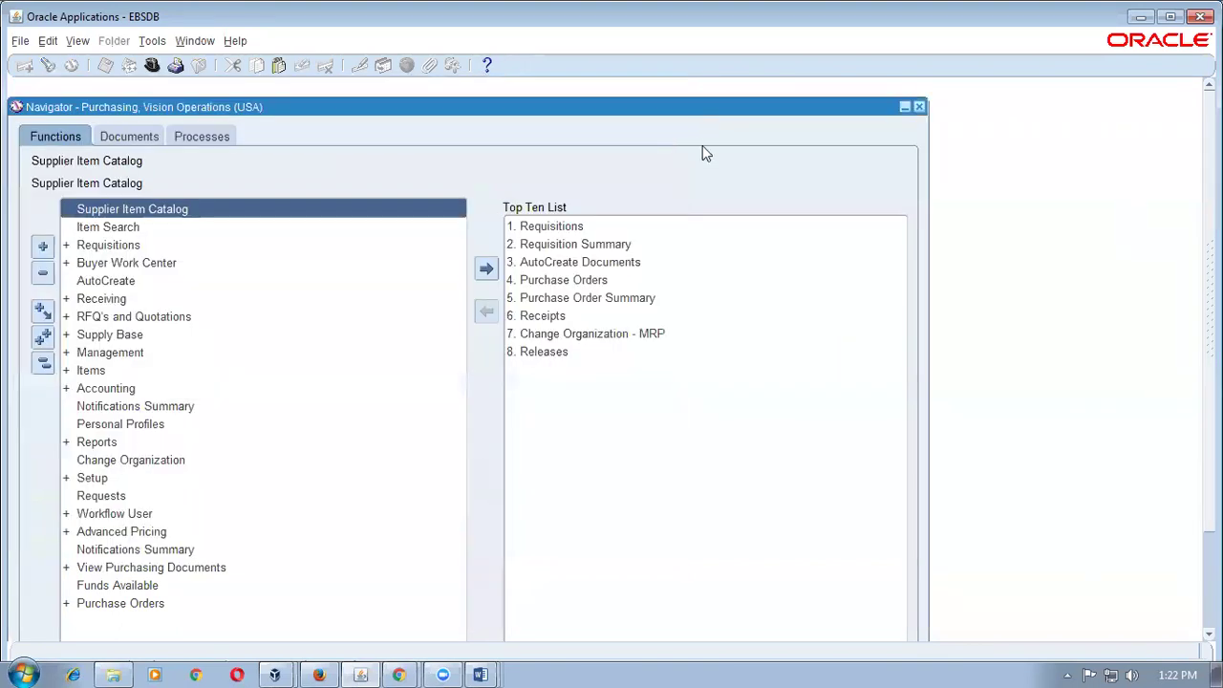
# - Switch to the Inventory, Vision Operations (USA) responsibility and expand its Items functions
pyautogui.hotkey('alt', 'f')
pyautogui.write('wi')
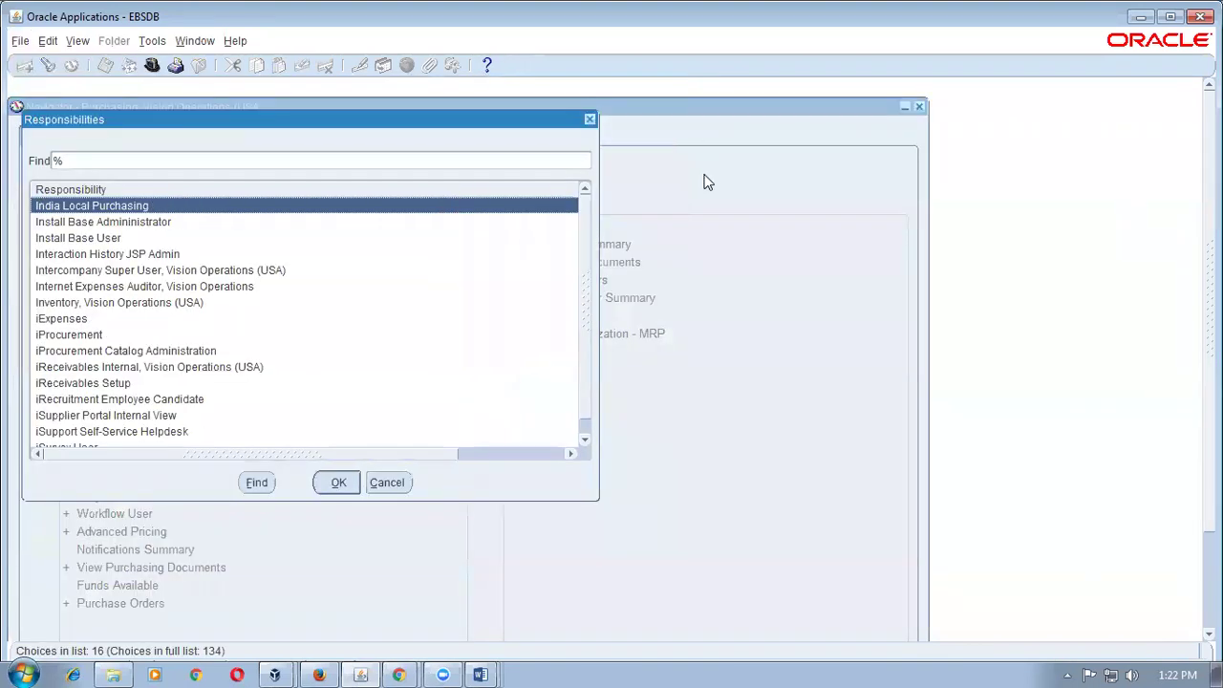
pyautogui.press('Down')
pyautogui.press('Down')
pyautogui.press('Down')
pyautogui.press('Down')
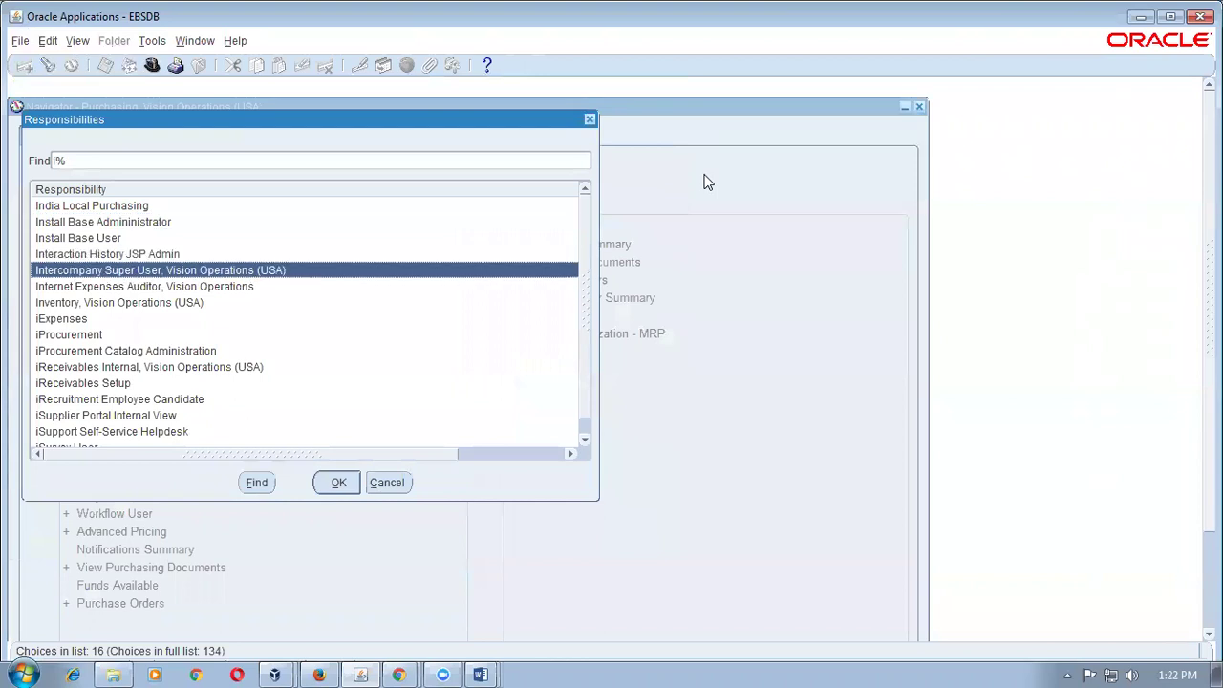
pyautogui.press('Down')
pyautogui.press('Down')
pyautogui.press('Return')
pyautogui.doubleClick(145, 276)
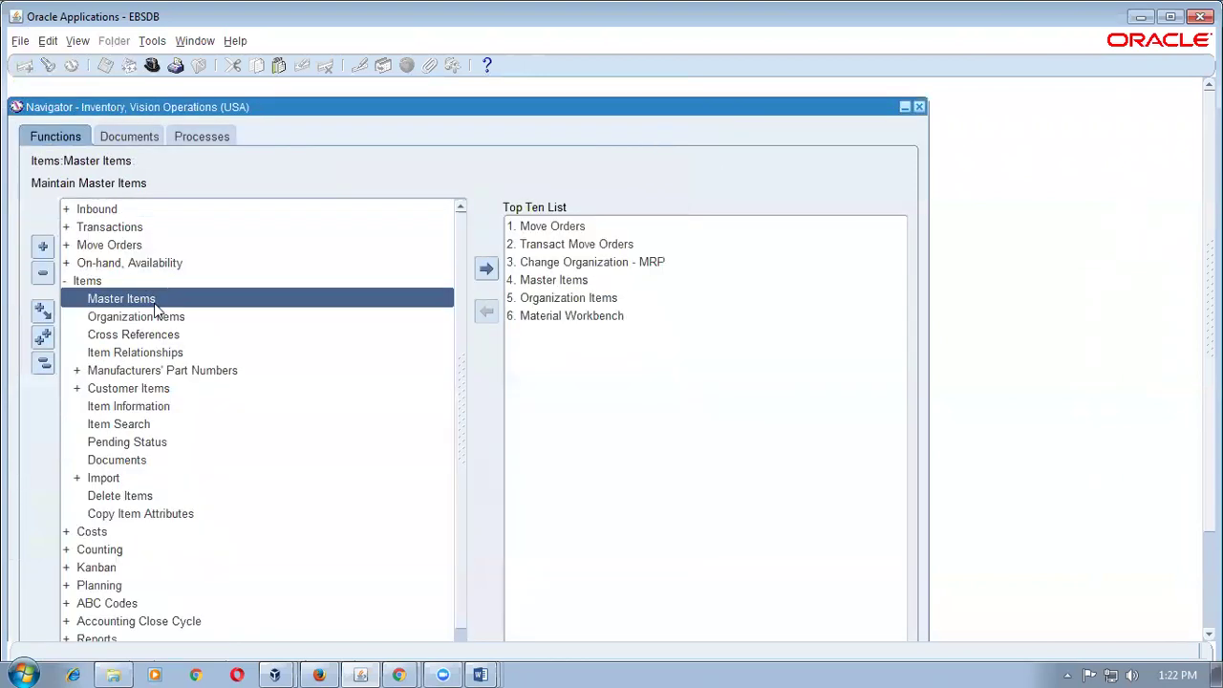
pyautogui.click(162, 319)
pyautogui.doubleClick(162, 319)
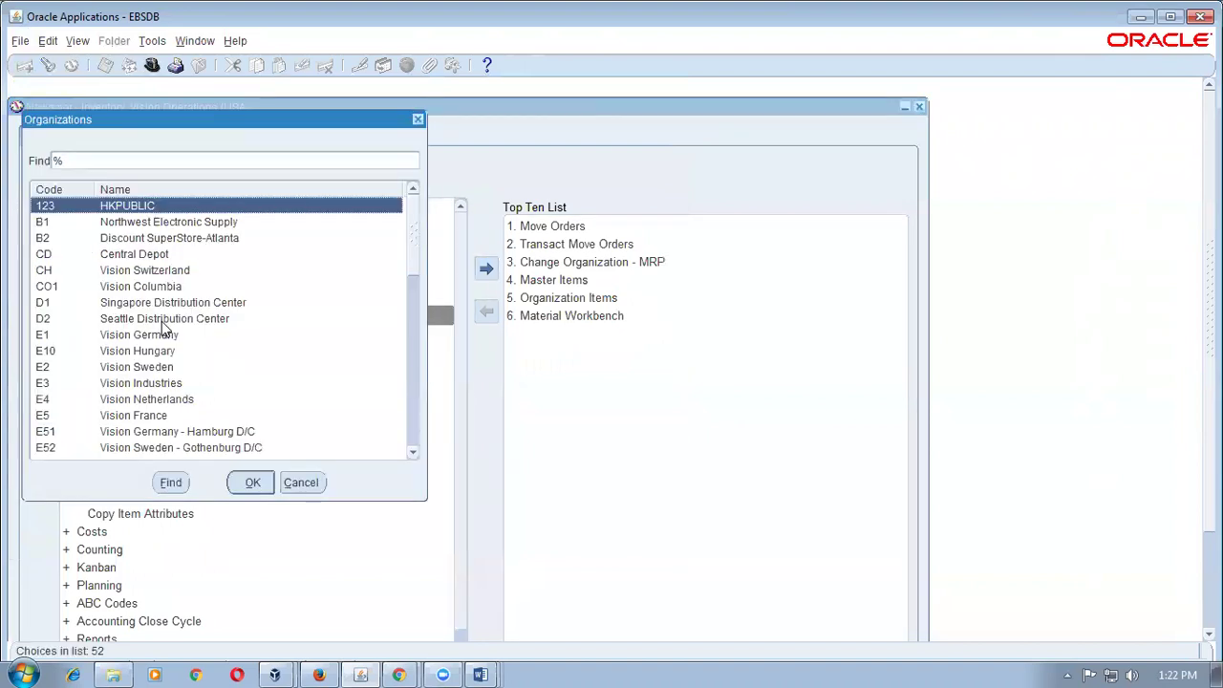
pyautogui.write('m')
pyautogui.press('Return')
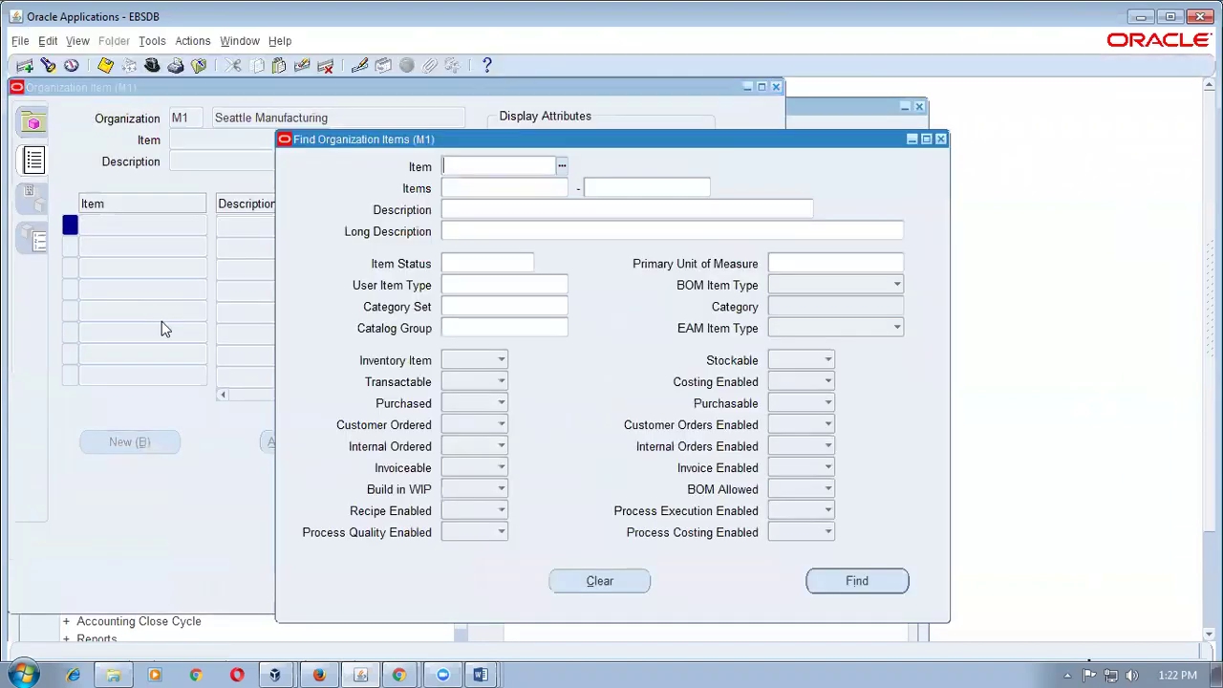
pyautogui.write('mm%')
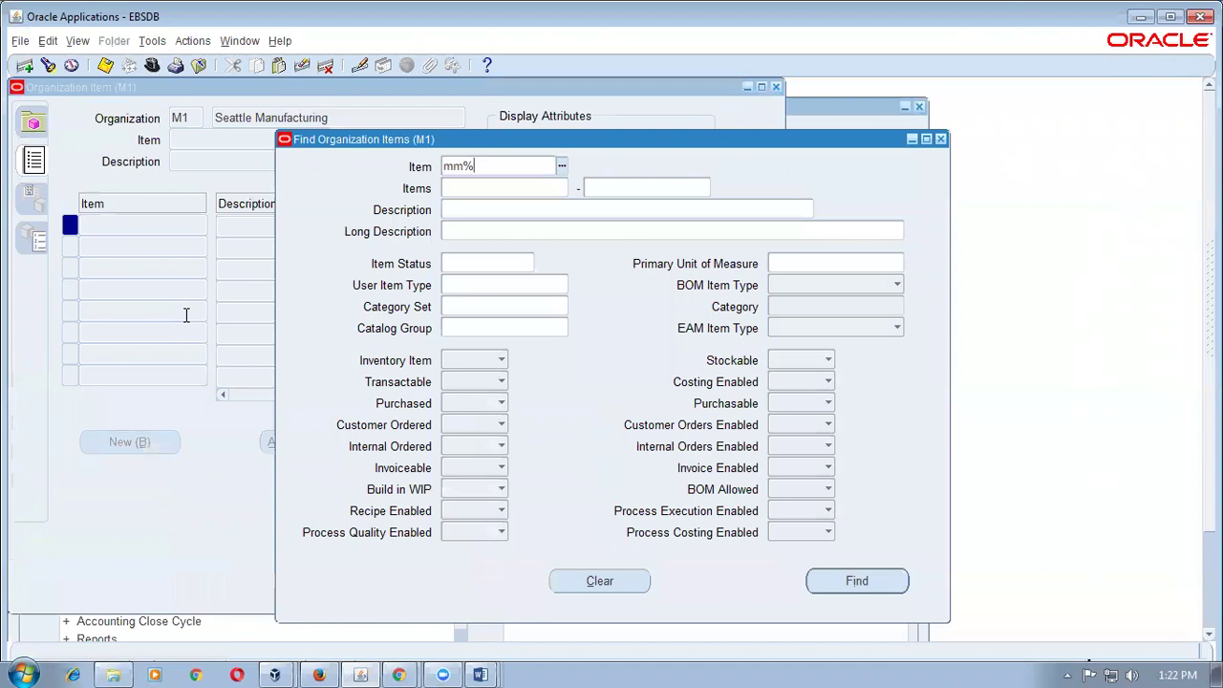
pyautogui.press('Tab')
pyautogui.press('Return')
pyautogui.press('Return')
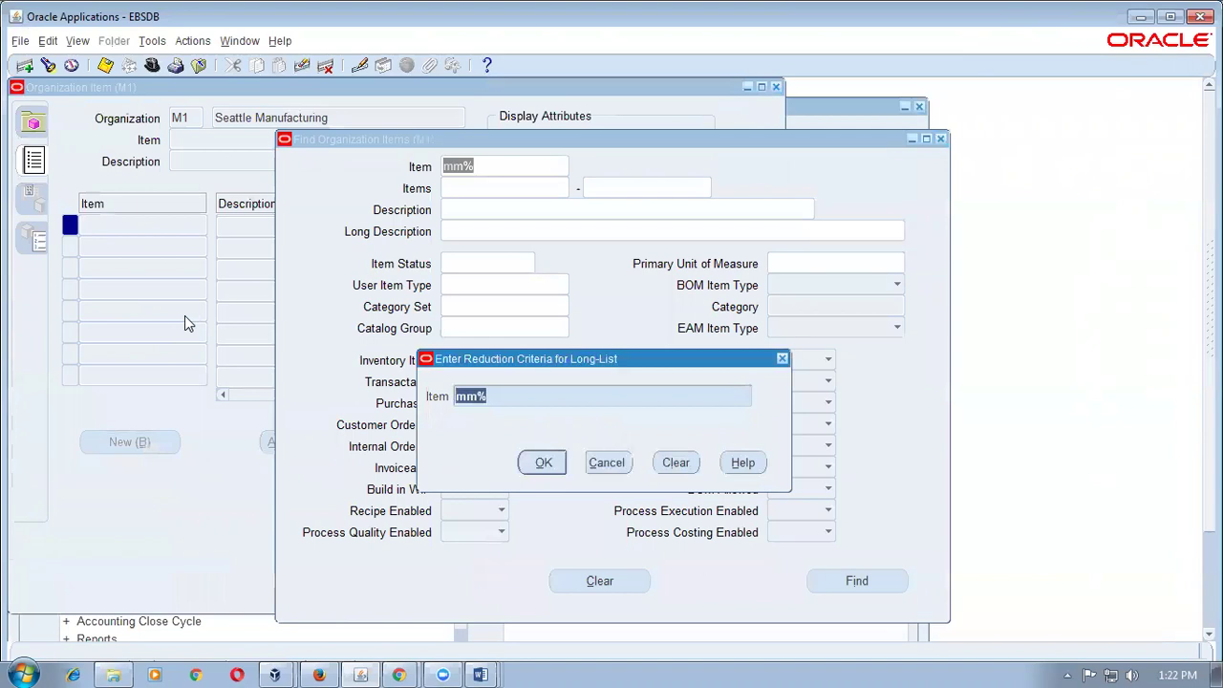
pyautogui.press('Escape')
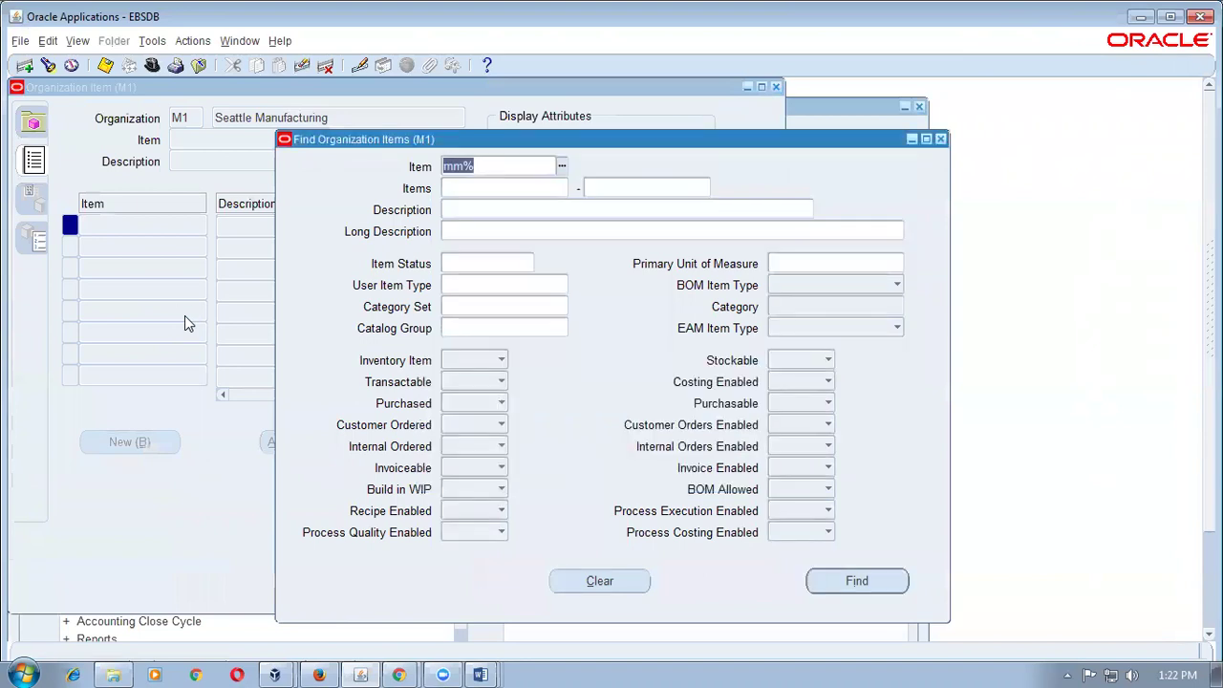
pyautogui.click(940, 139)
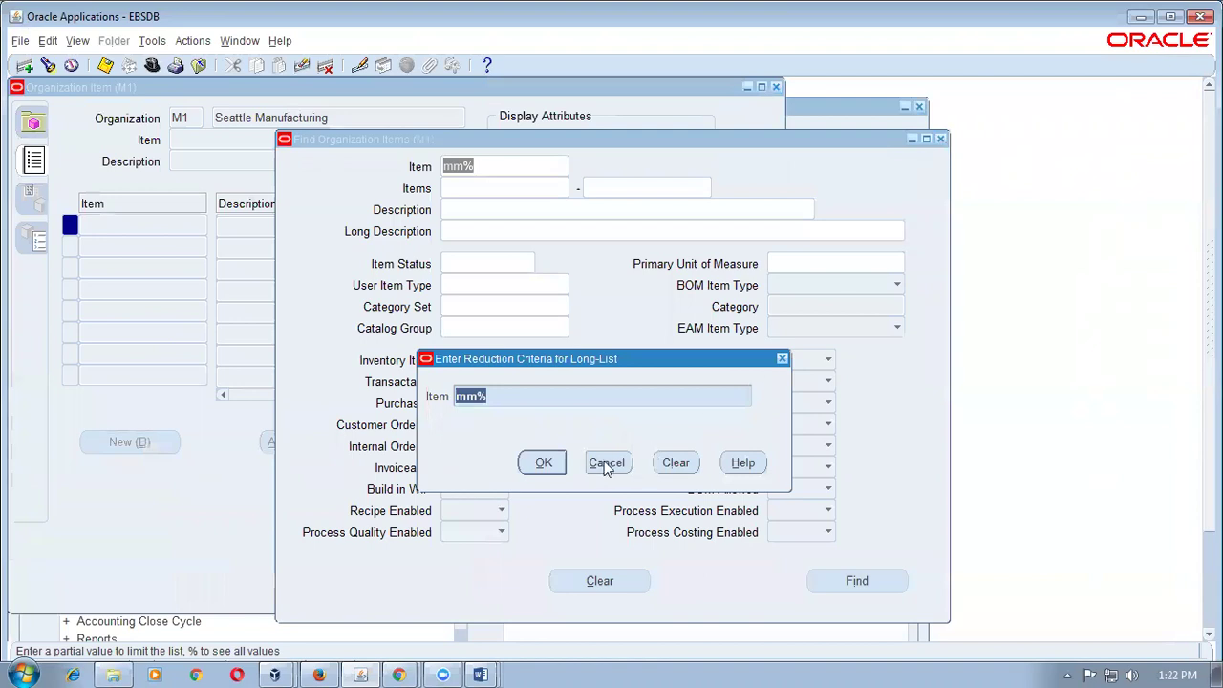
pyautogui.click(675, 462)
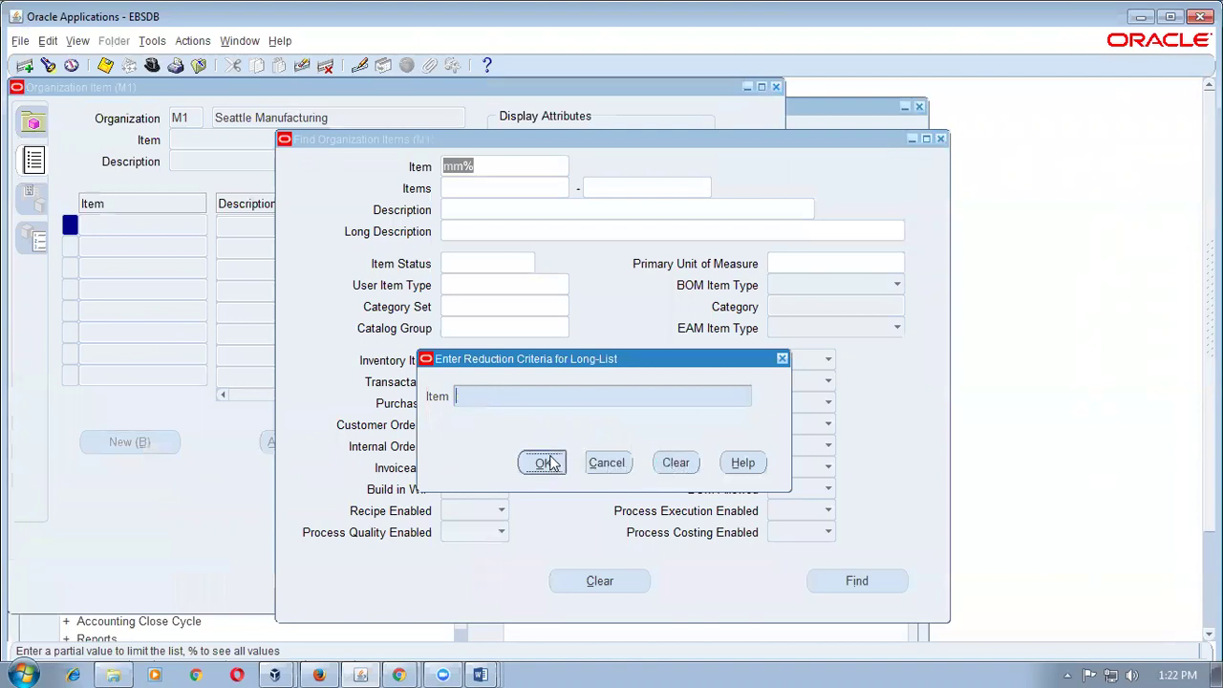
pyautogui.click(597, 464)
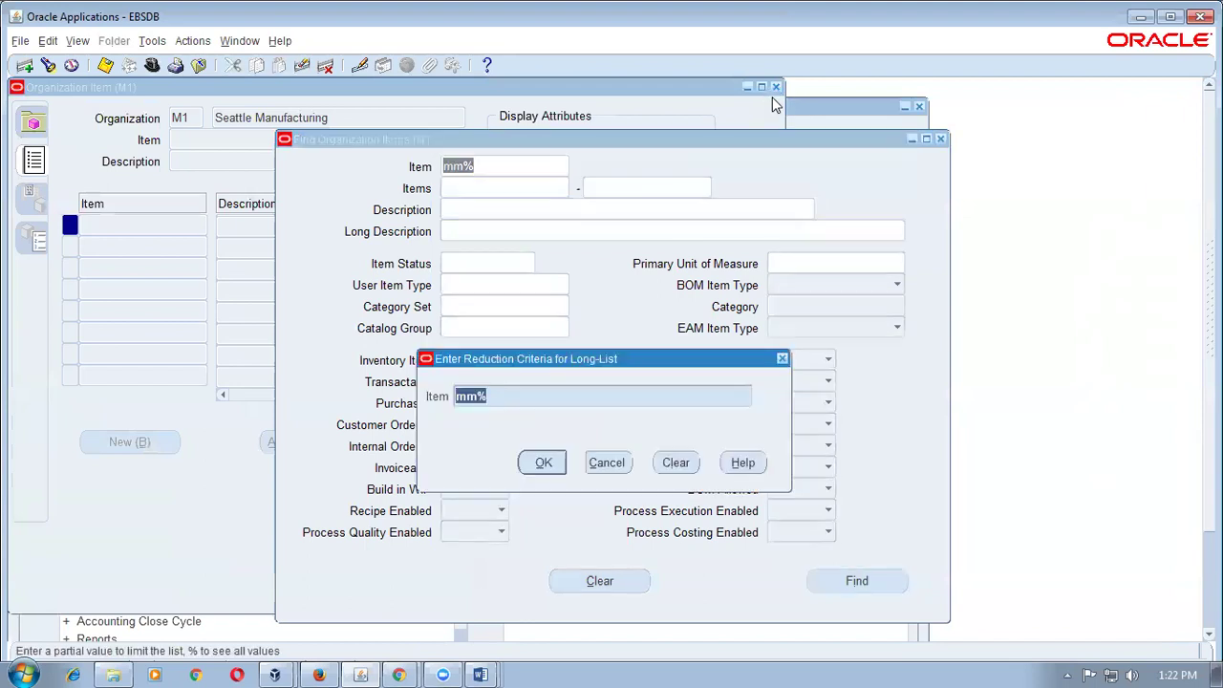
pyautogui.press('Escape')
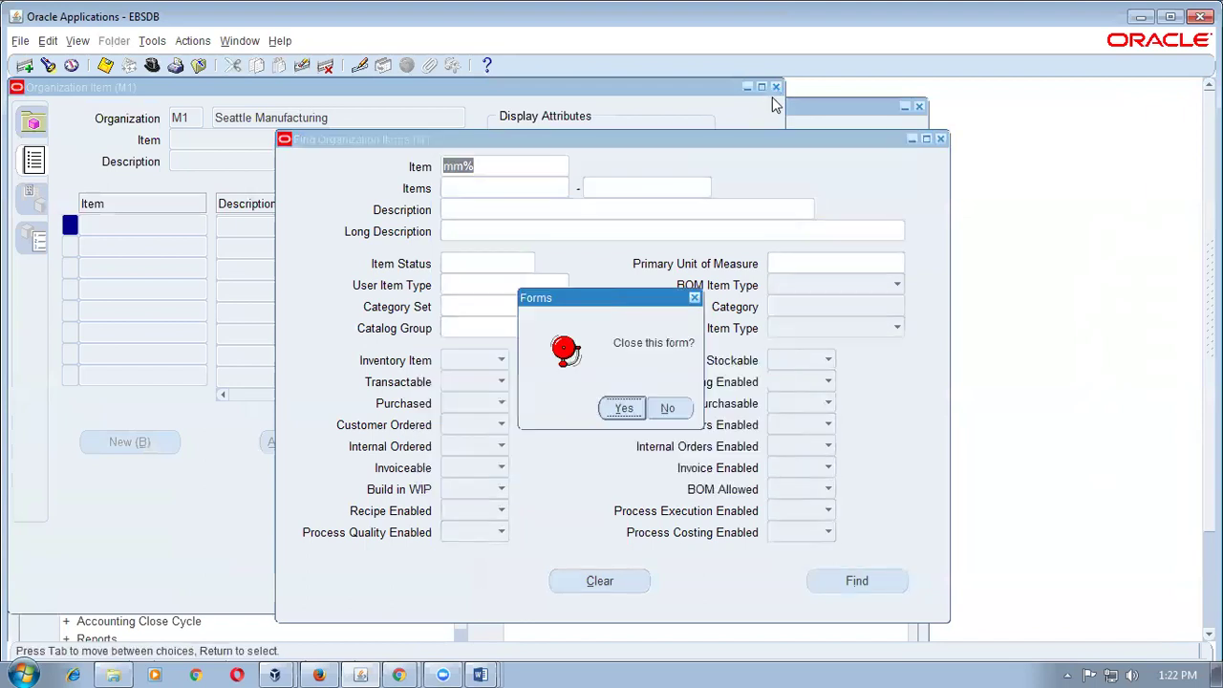
pyautogui.press('Return')
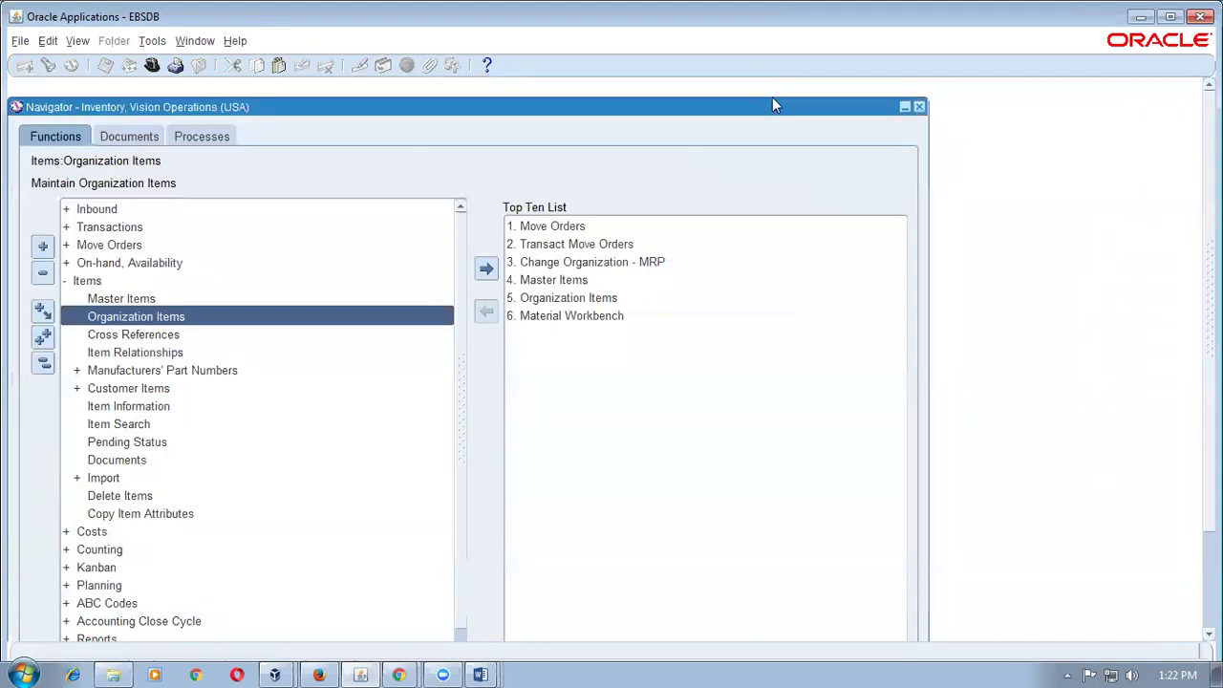
# - Change the current organization to b11, b1_hyd_org
pyautogui.click(577, 264)
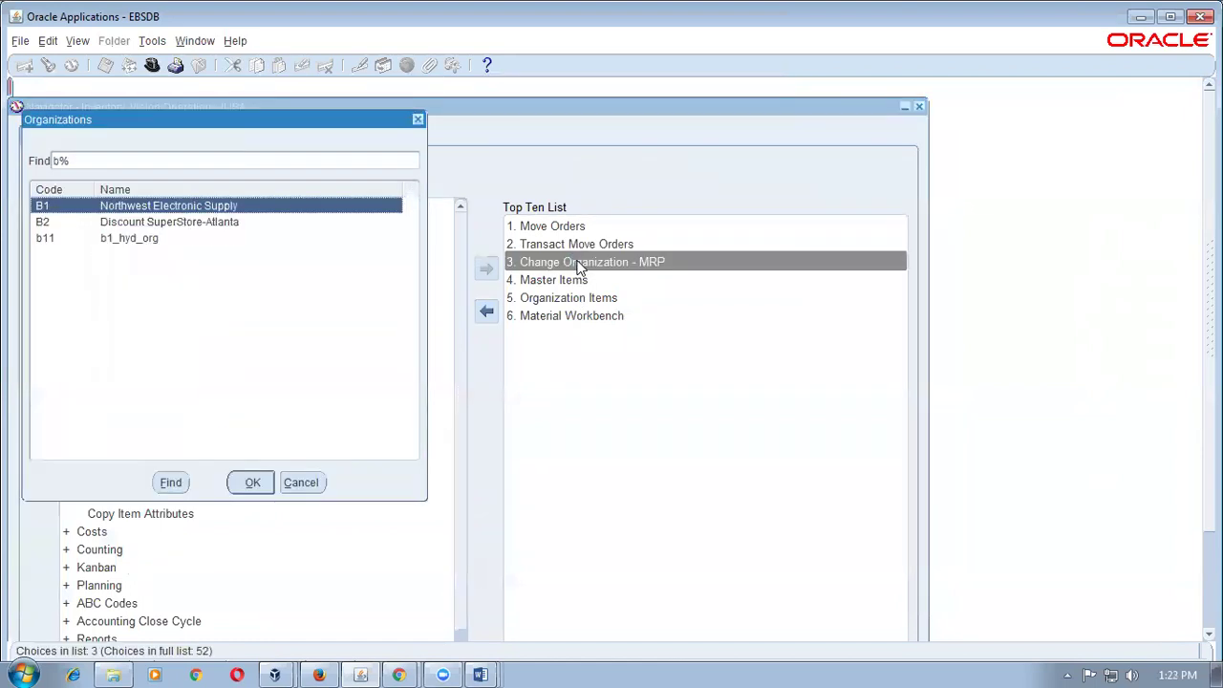
pyautogui.press('Down')
pyautogui.press('Down')
pyautogui.press('Return')
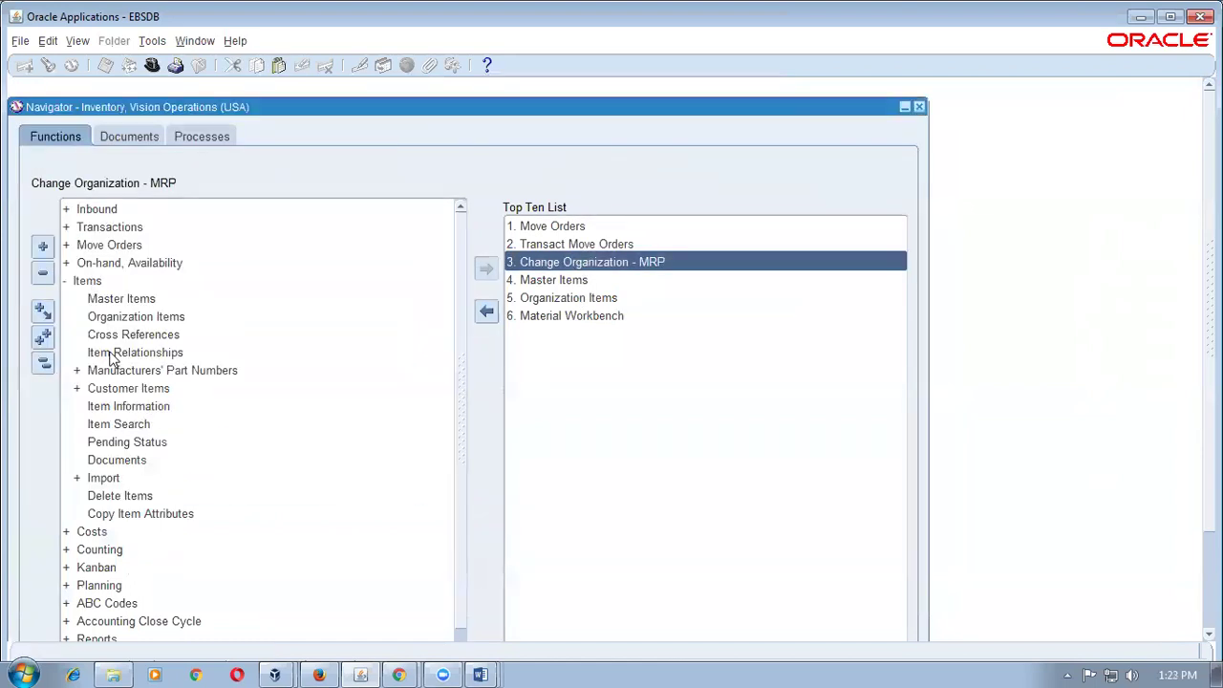
# - Find mm_test_item among the organization items of b11 and open its record
pyautogui.click(133, 321)
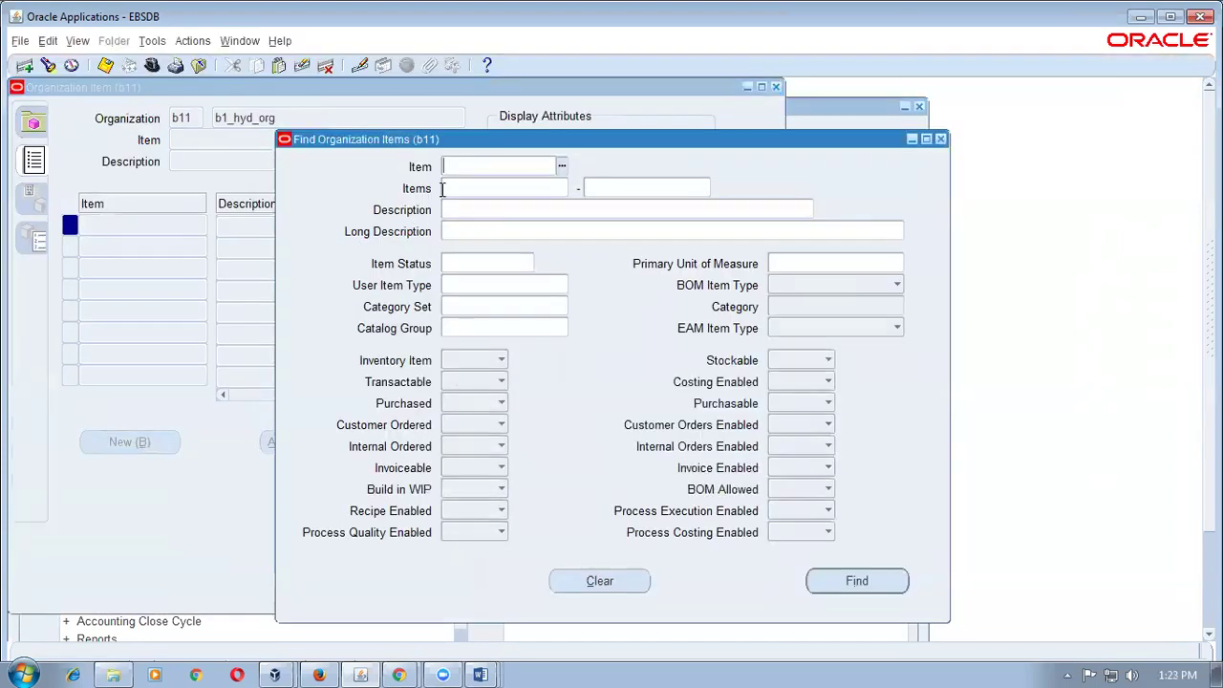
pyautogui.write('mm')
pyautogui.press('Tab')
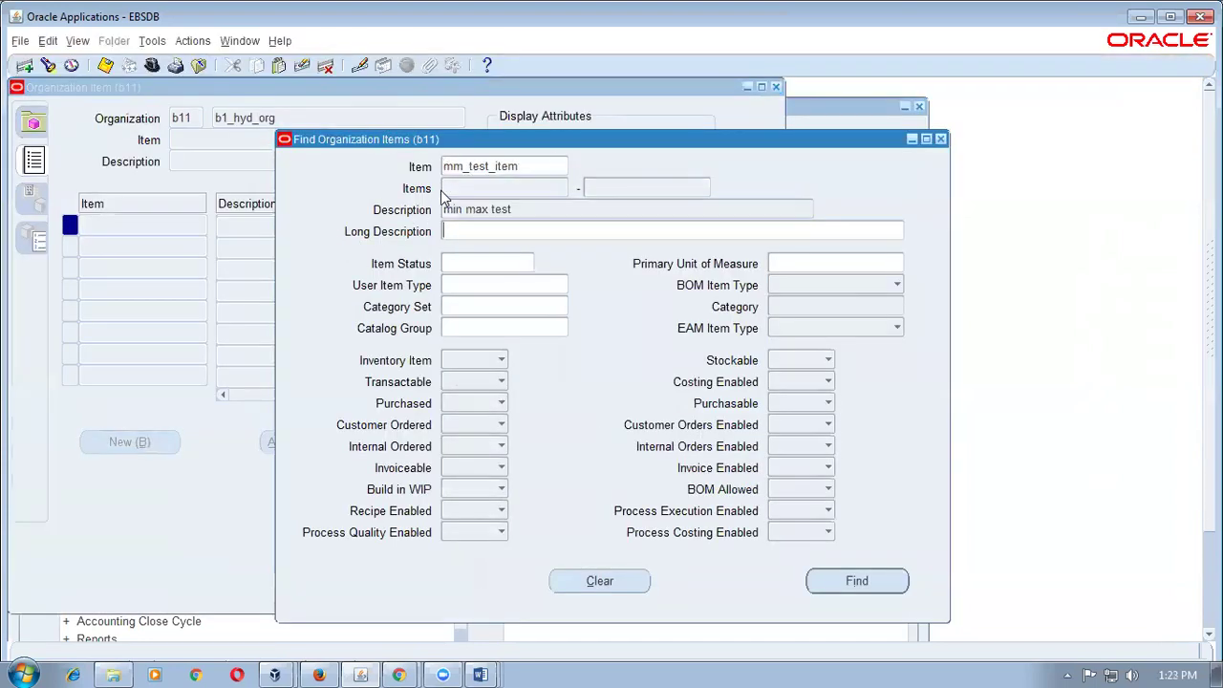
pyautogui.press('Return')
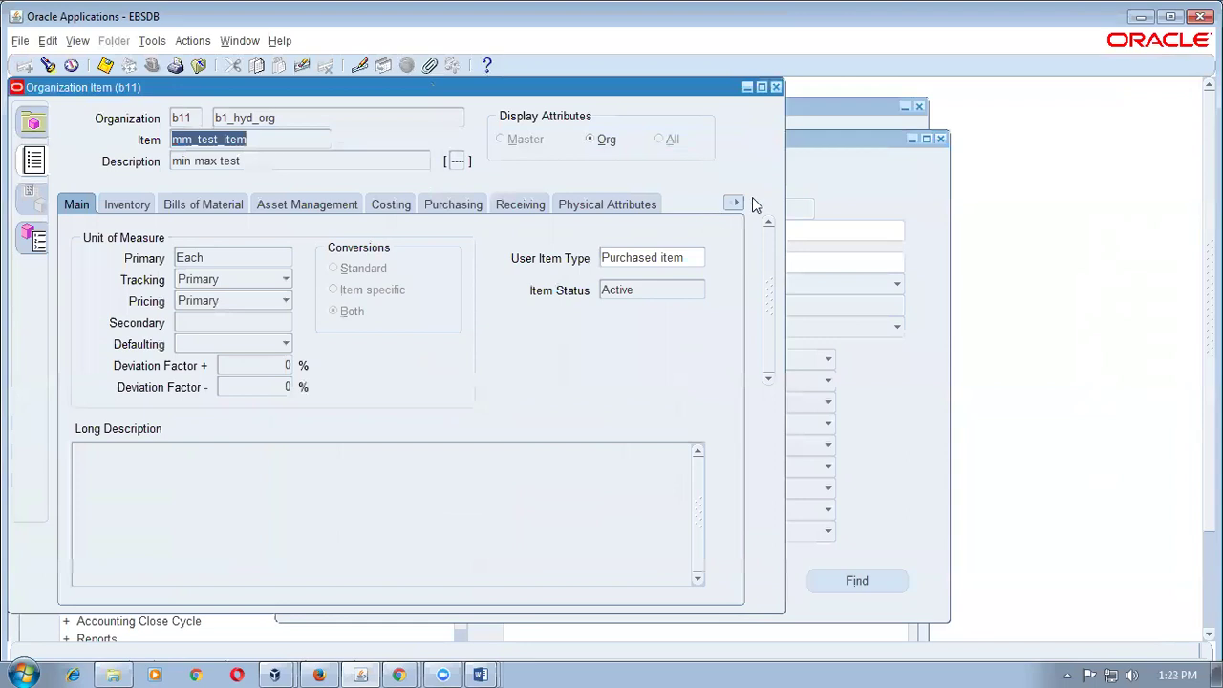
# - Set the organization item's purchasing list price to 2, save the record and close it
pyautogui.click(453, 205)
pyautogui.click(287, 450)
pyautogui.write('2')
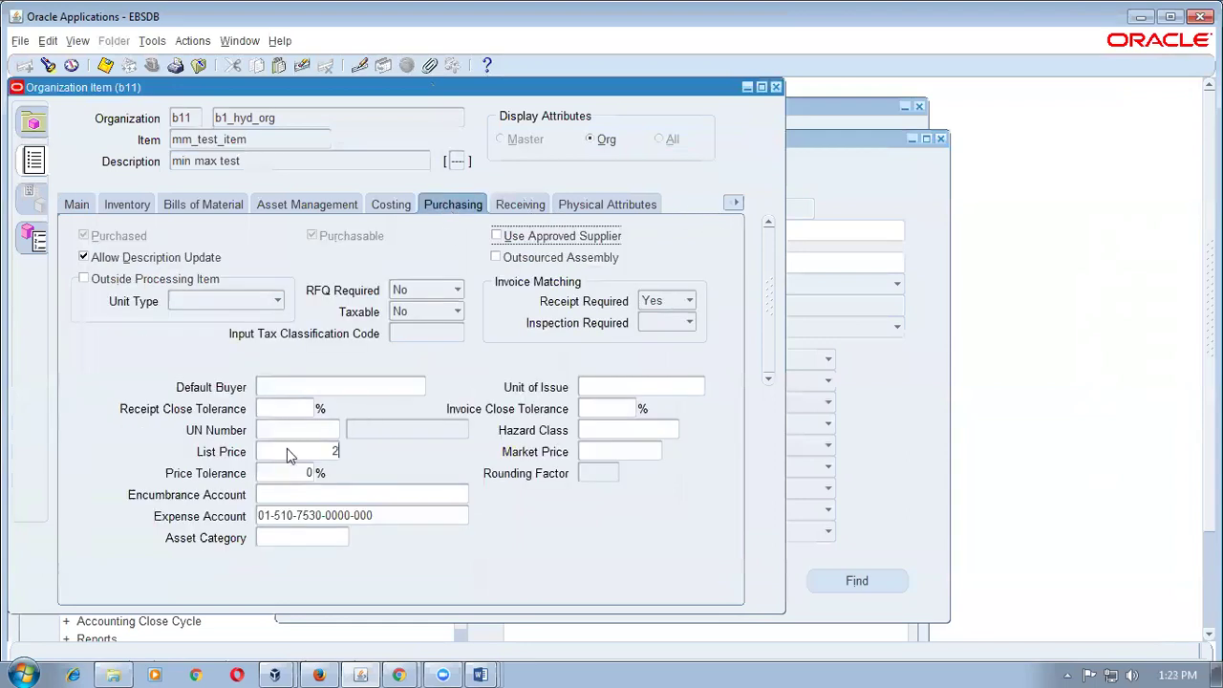
pyautogui.doubleClick(289, 451)
pyautogui.hotkey('ctrl', 's')
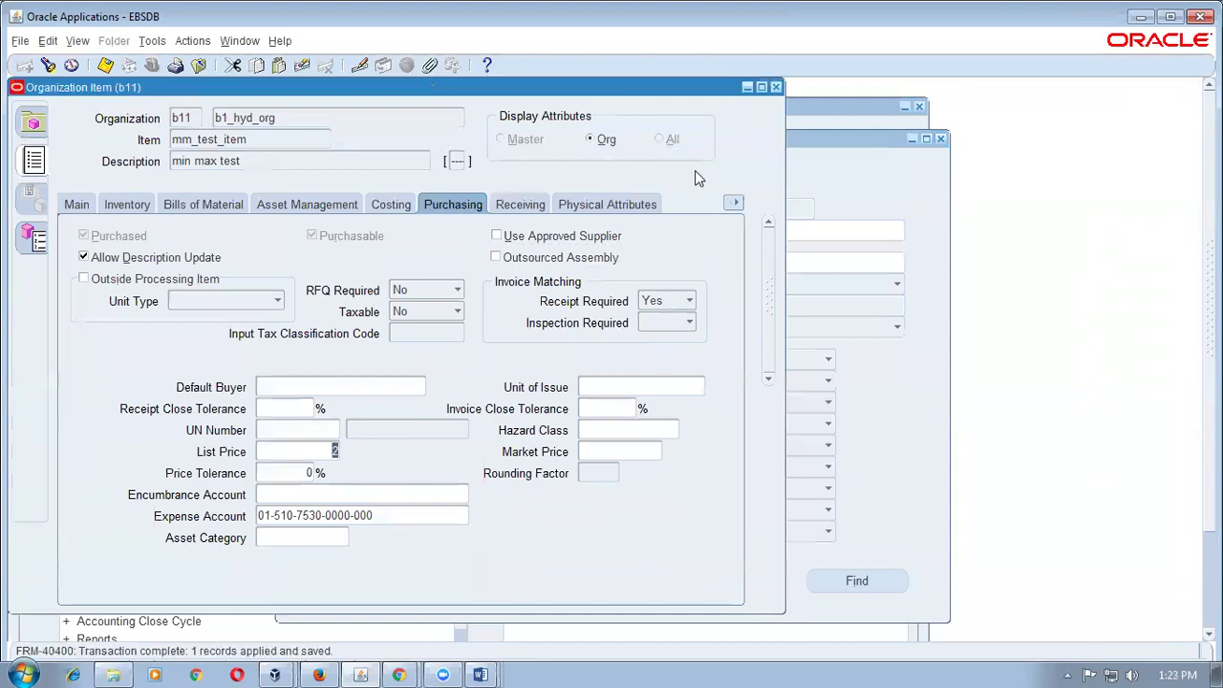
pyautogui.click(776, 88)
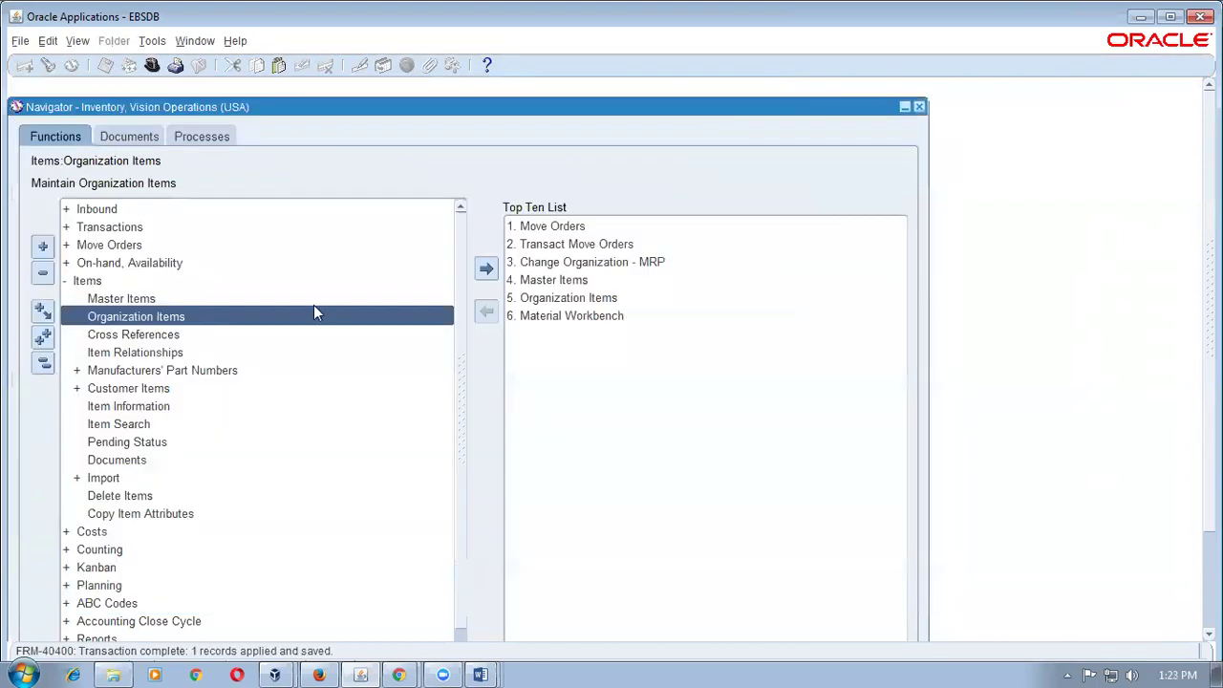
# - Open Master Items and query the master record of mm_test_item with mm%
pyautogui.doubleClick(164, 299)
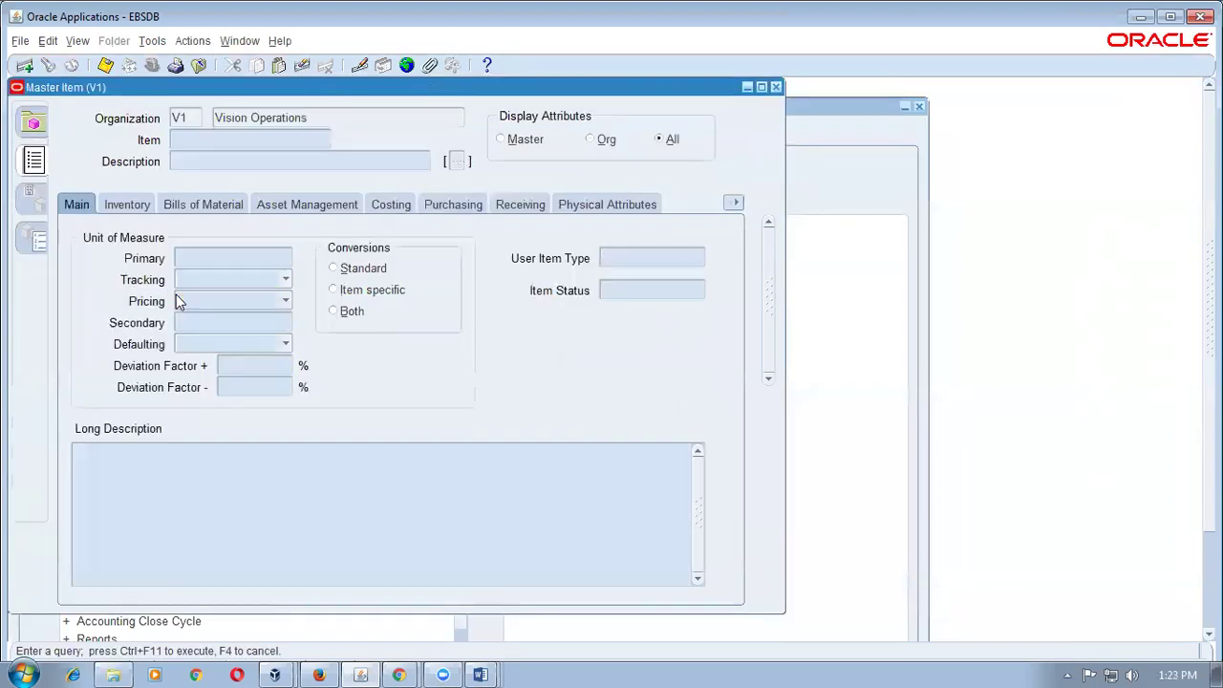
pyautogui.write('mm%')
pyautogui.hotkey('ctrl', 'F11')
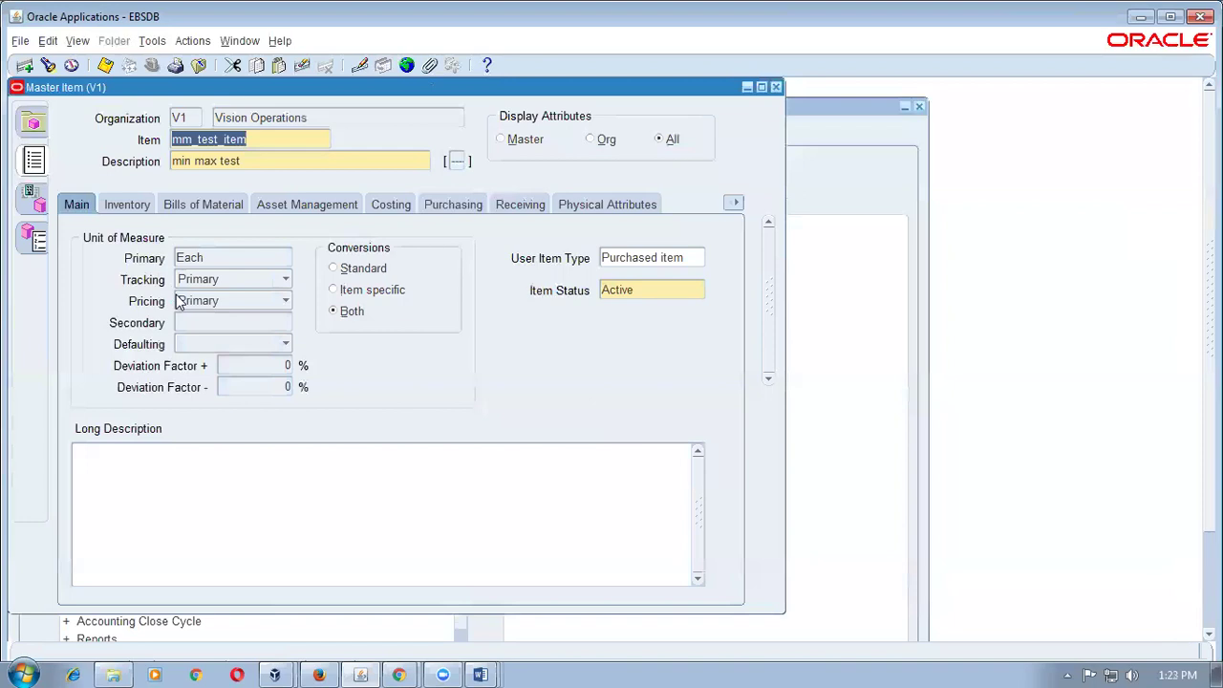
# - Set the master item's purchasing list price to 3, save the record and close it
pyautogui.click(469, 209)
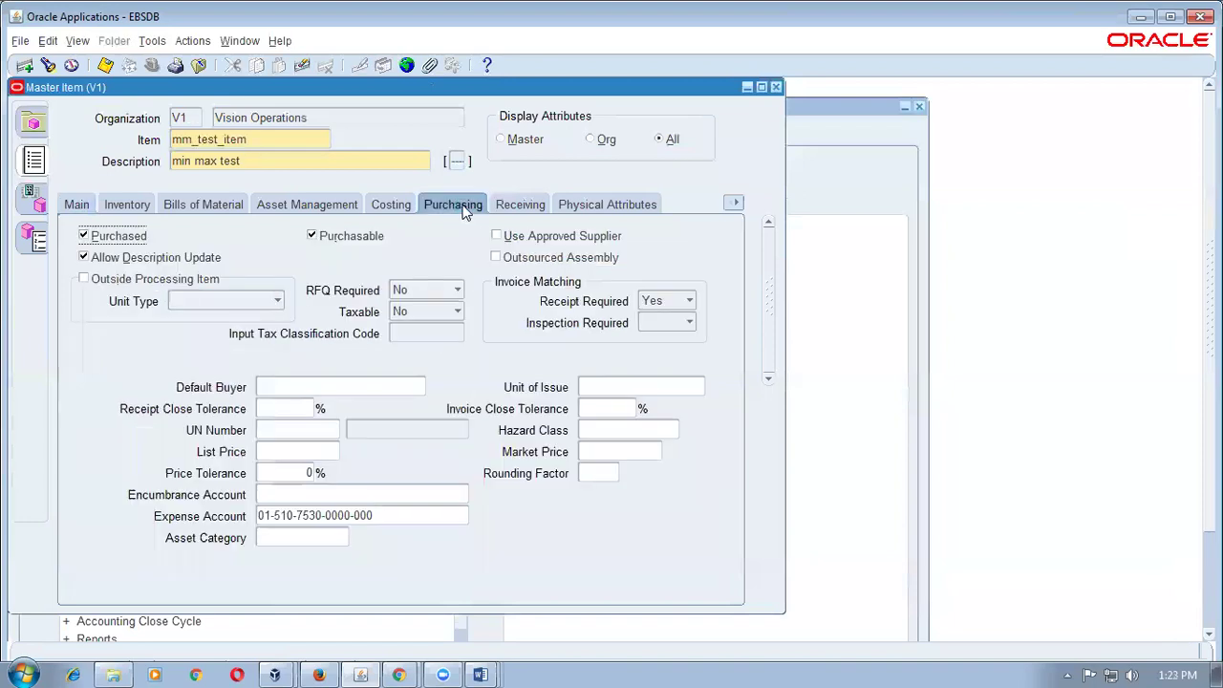
pyautogui.click(306, 451)
pyautogui.write('3')
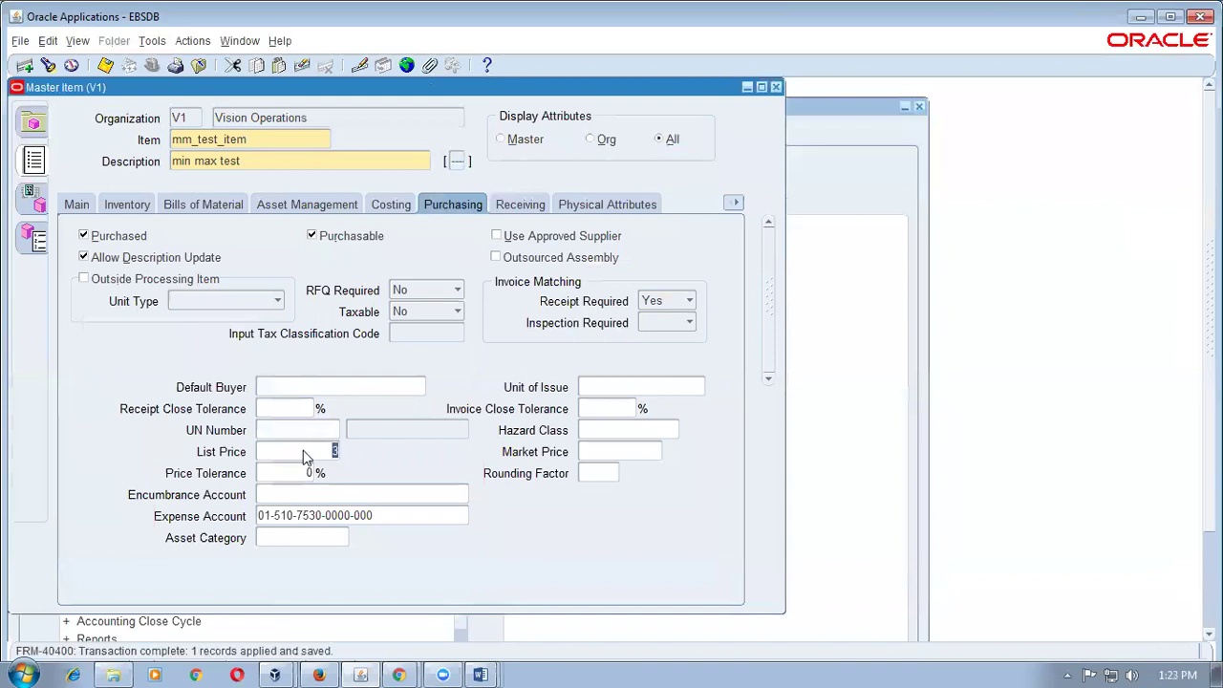
pyautogui.press('F4')
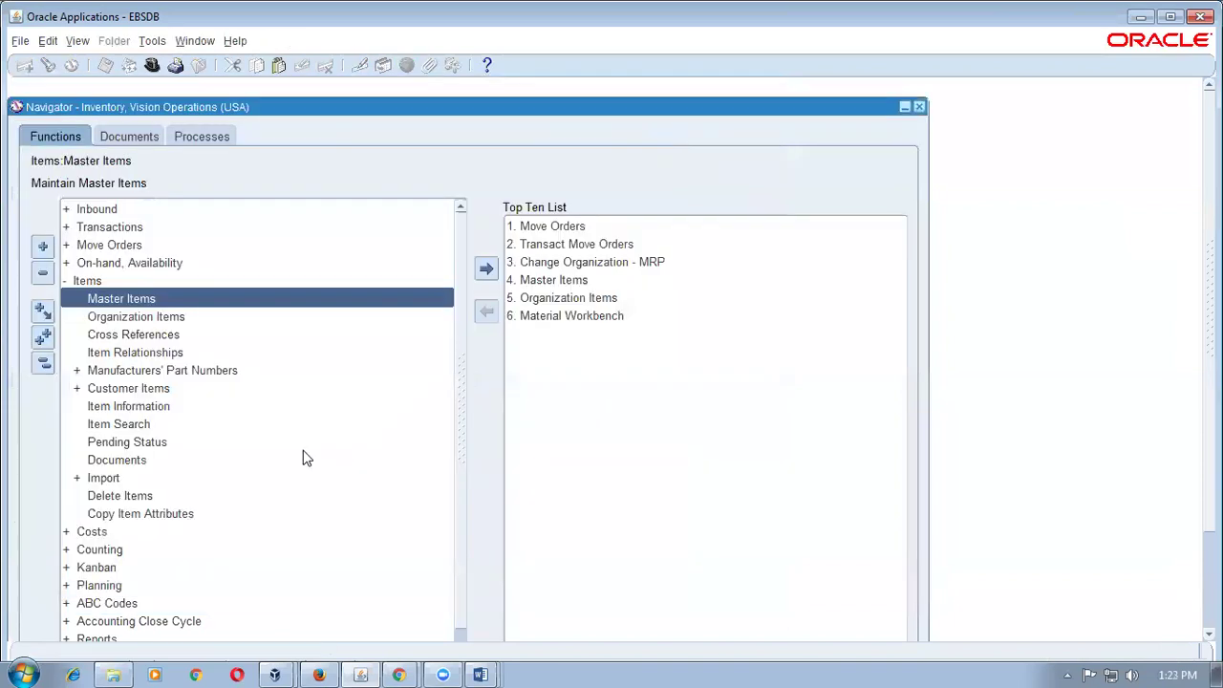
# - Switch to the Purchasing, Vision Operations (USA) responsibility and start a new single request
pyautogui.hotkey('alt', 'f')
pyautogui.press('w')
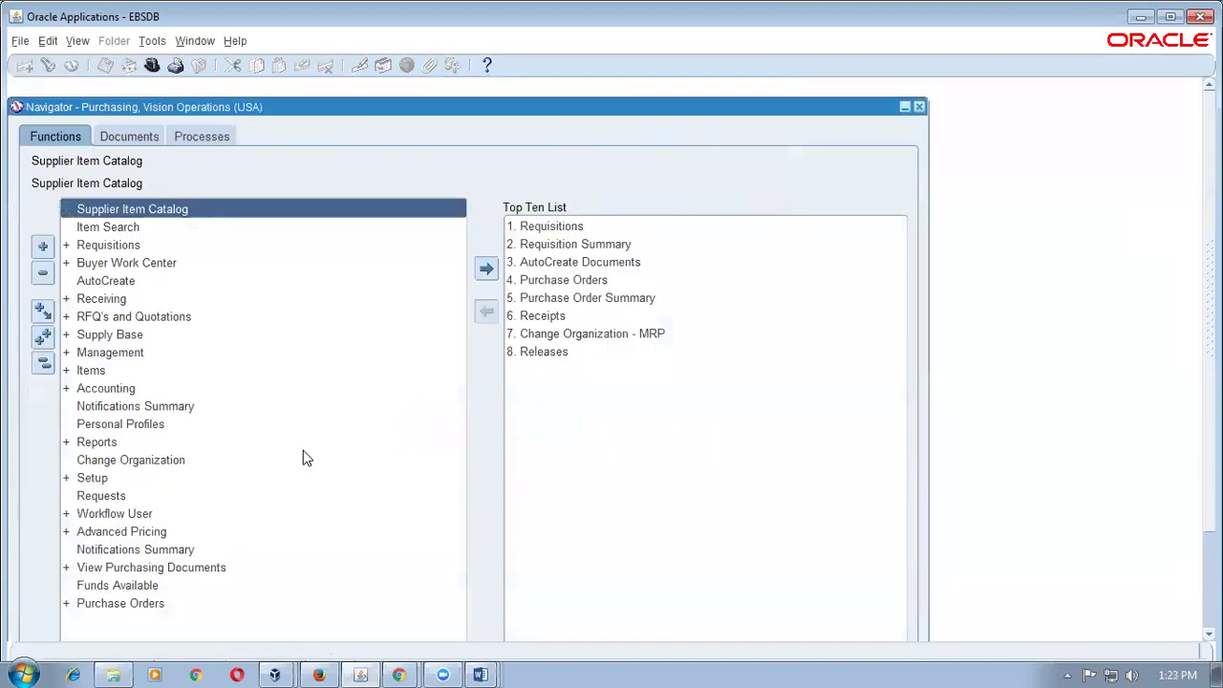
pyautogui.hotkey('alt', 'v')
pyautogui.press('r')
pyautogui.hotkey('alt', 'n')
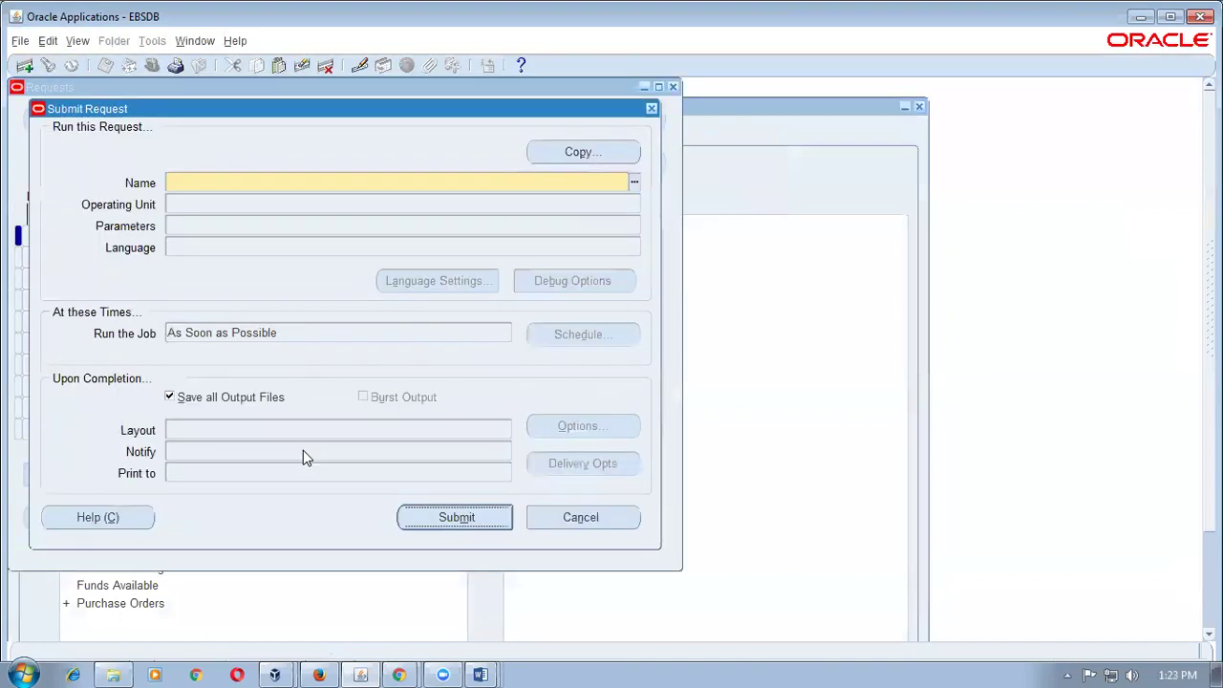
# - Choose the Requisition Import program with import source INV, grouping by Item, and the remaining parameters No and Yes
pyautogui.press('Tab')
pyautogui.write('req%impo%')
pyautogui.press('Tab')
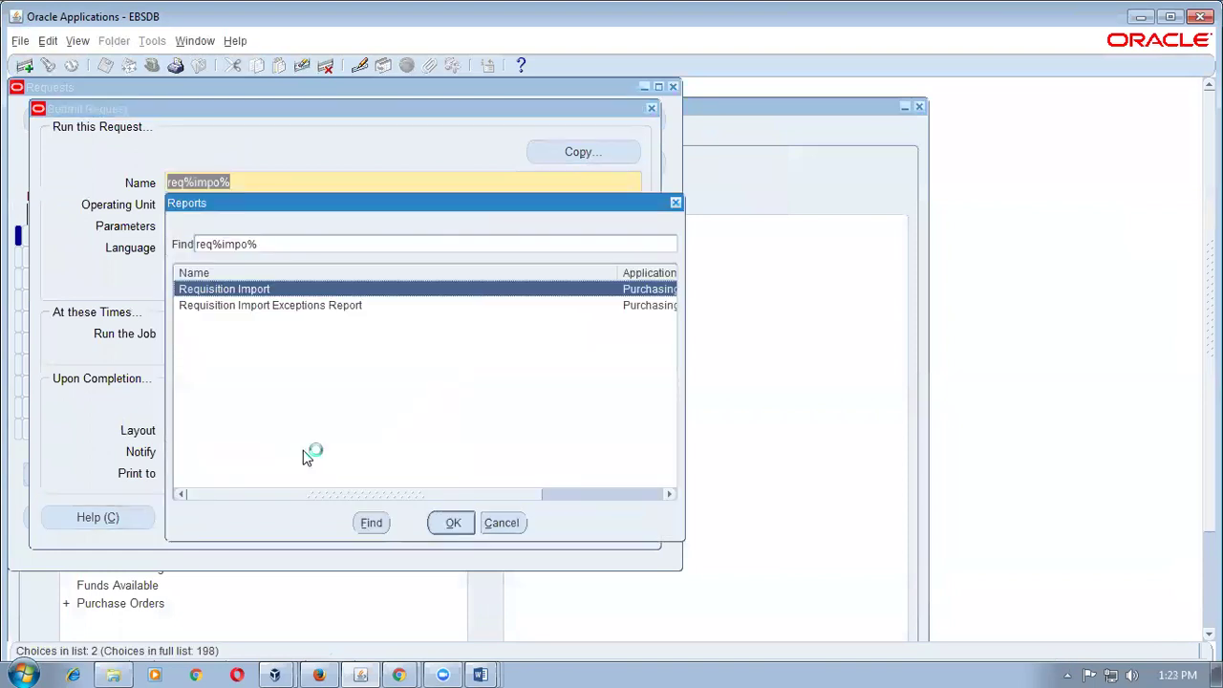
pyautogui.press('Return')
pyautogui.write('INV')
pyautogui.press('Tab')
pyautogui.click(699, 515)
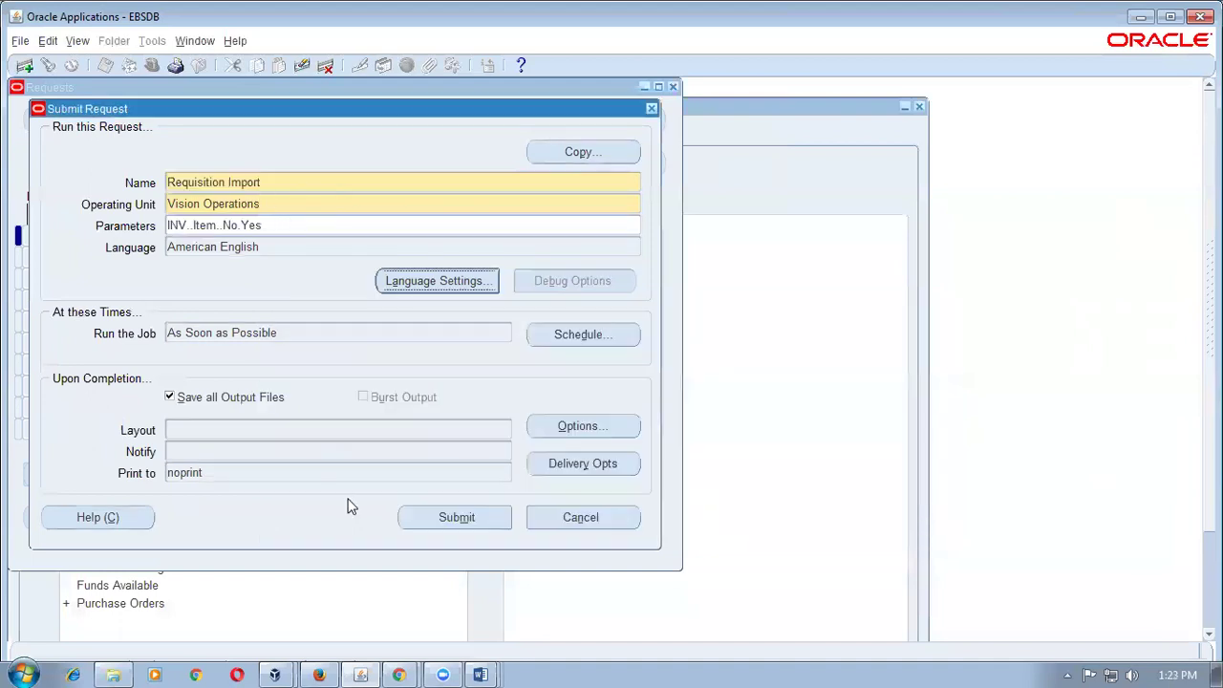
# - Submit the Requisition Import without another request and refresh the requests list until it completes
pyautogui.click(467, 516)
pyautogui.click(655, 468)
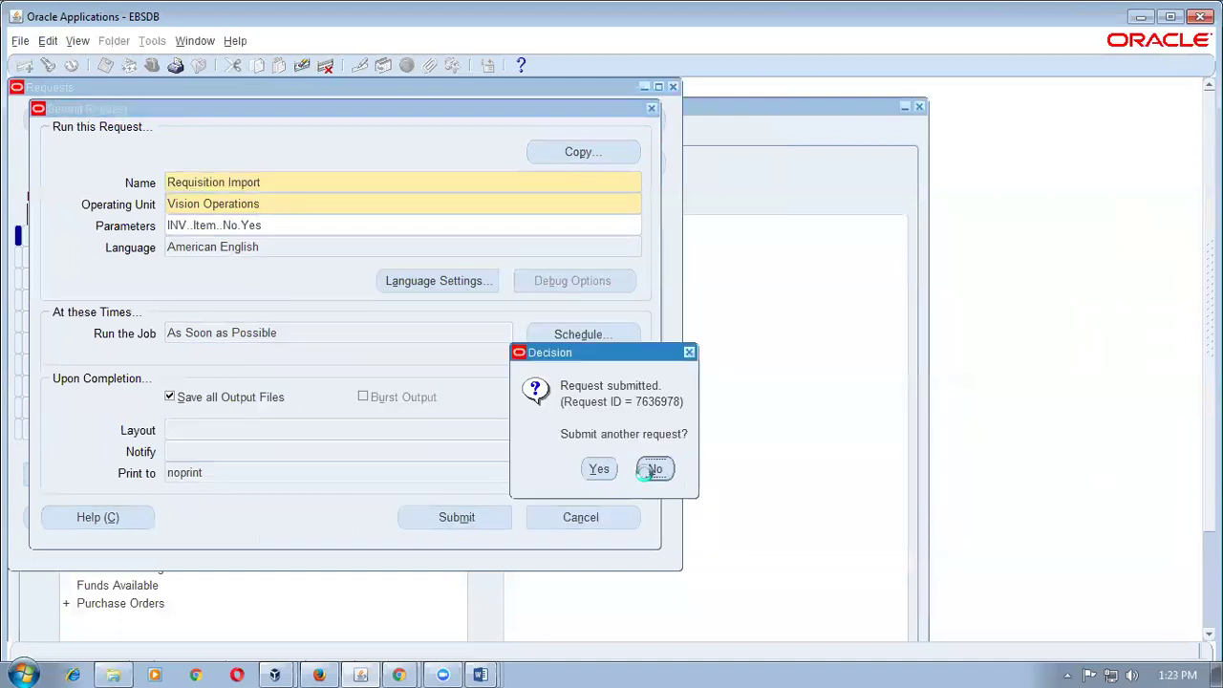
pyautogui.click(571, 505)
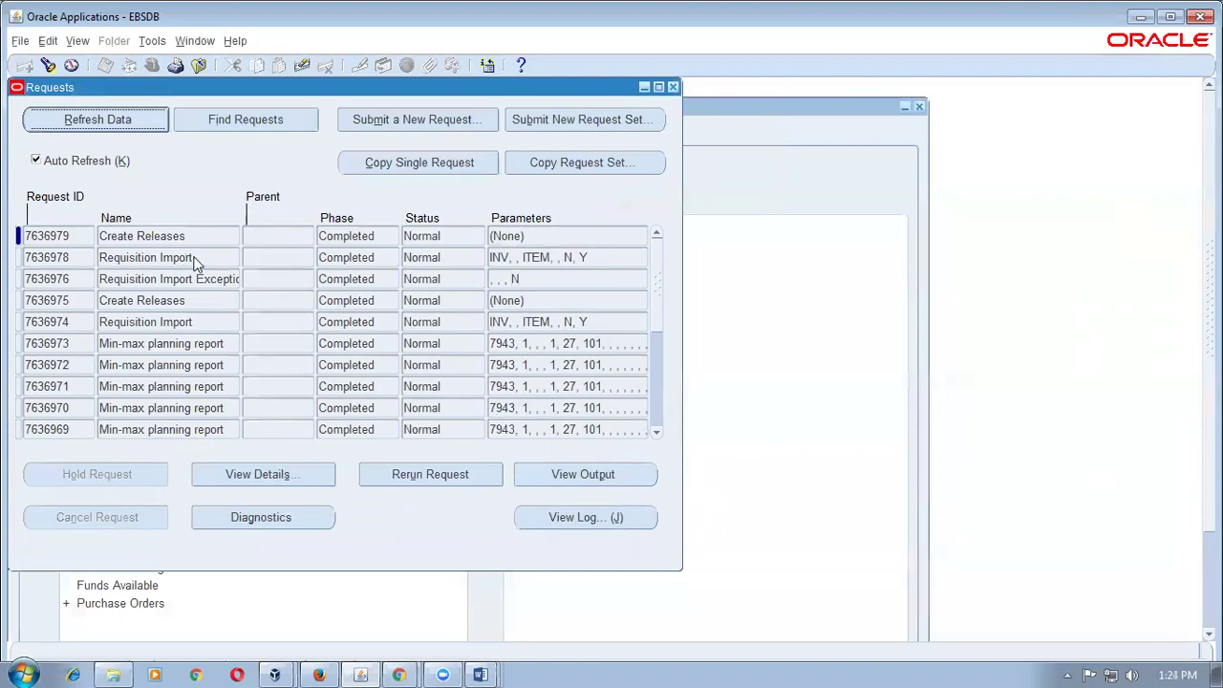
# - View the output of the latest Requisition Import request, check its created requisitions and error lines, and return to the requests list
pyautogui.click(194, 258)
pyautogui.click(583, 472)
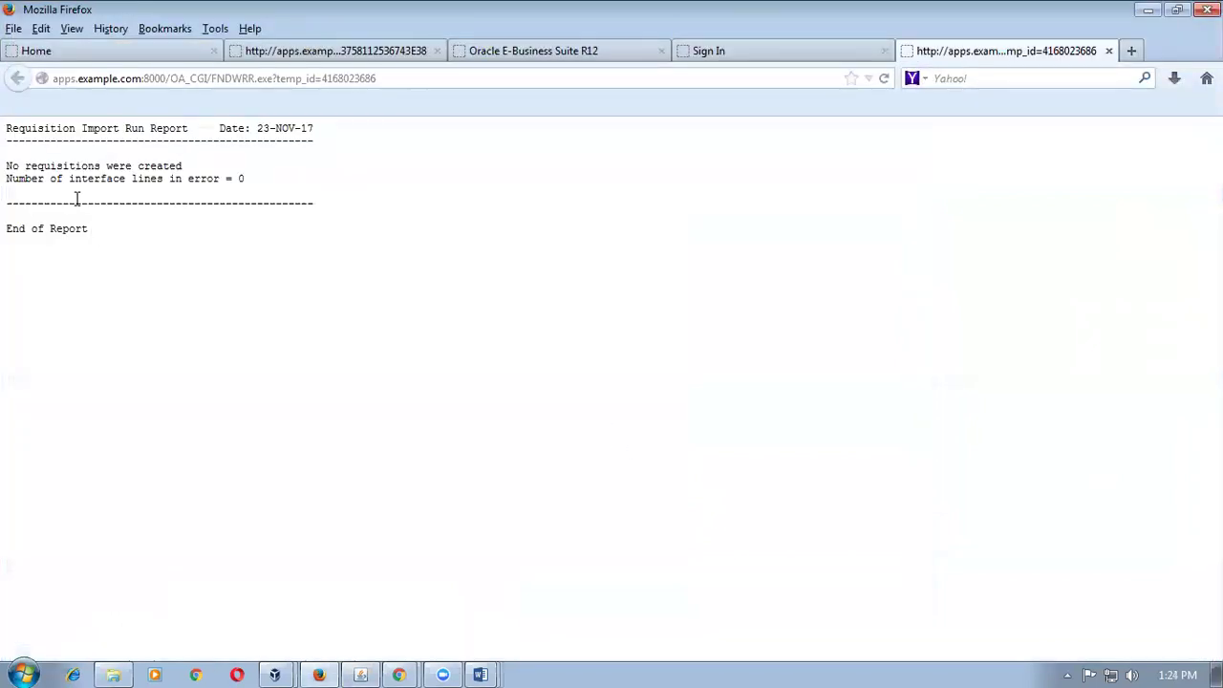
pyautogui.moveTo(19, 167); pyautogui.dragTo(176, 163)
pyautogui.moveTo(82, 179); pyautogui.dragTo(271, 189)
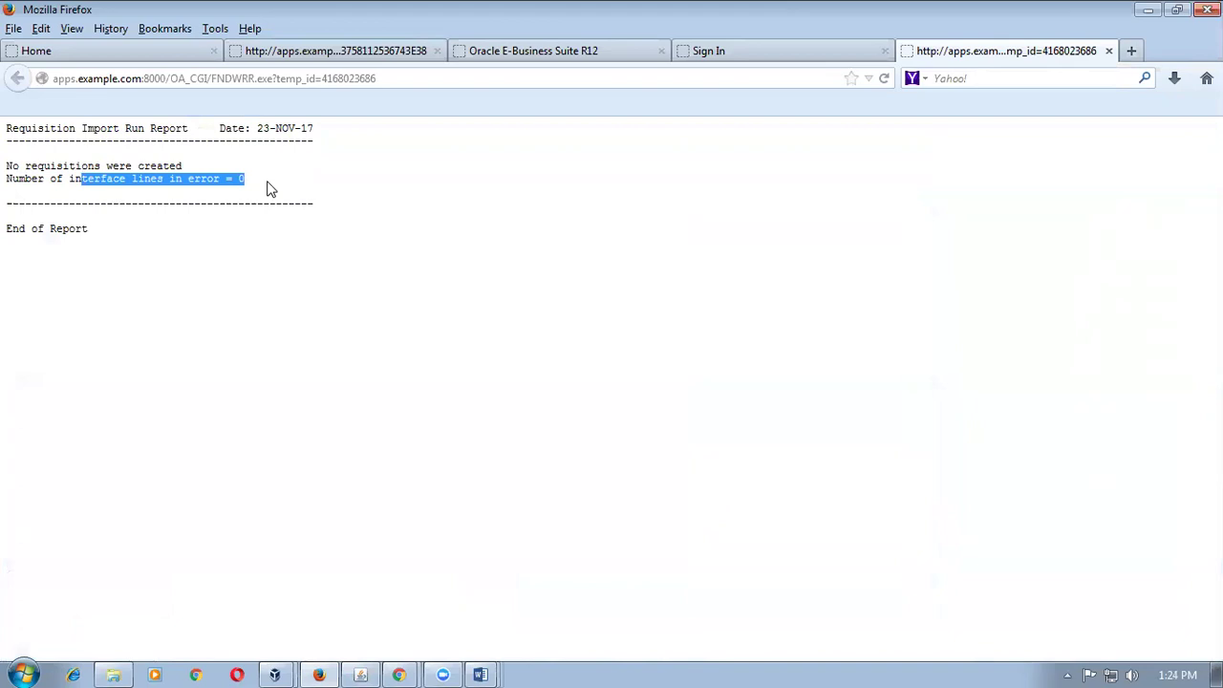
pyautogui.click(252, 248)
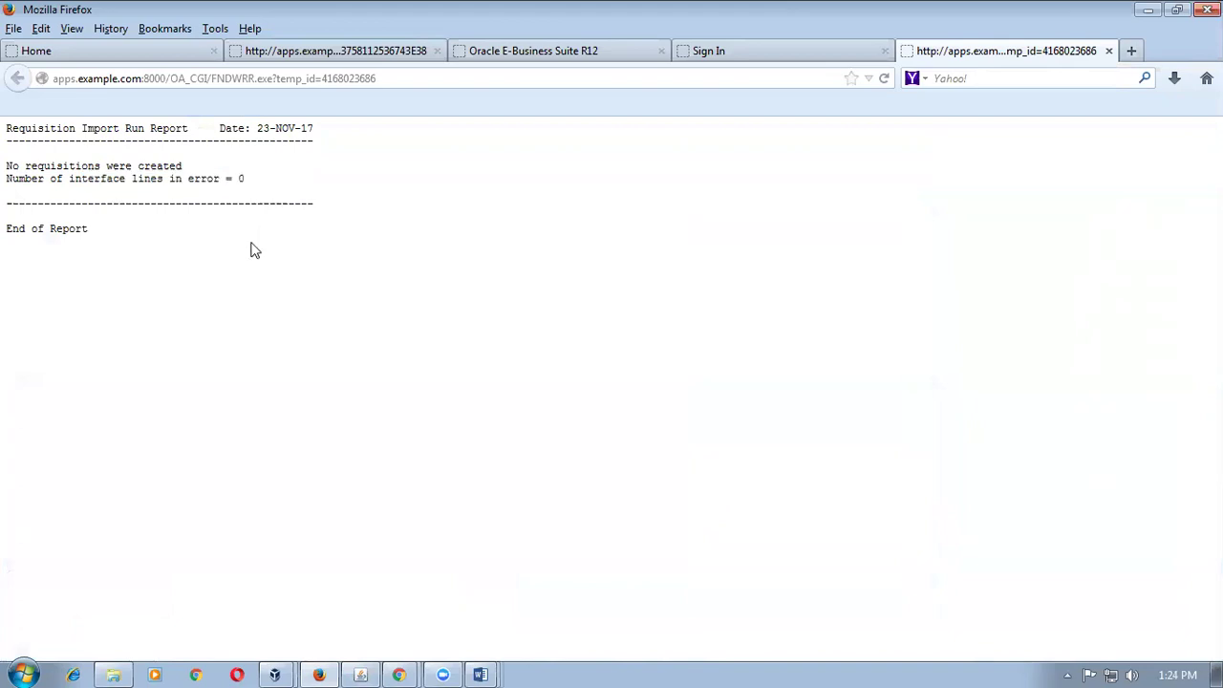
pyautogui.click(1109, 50)
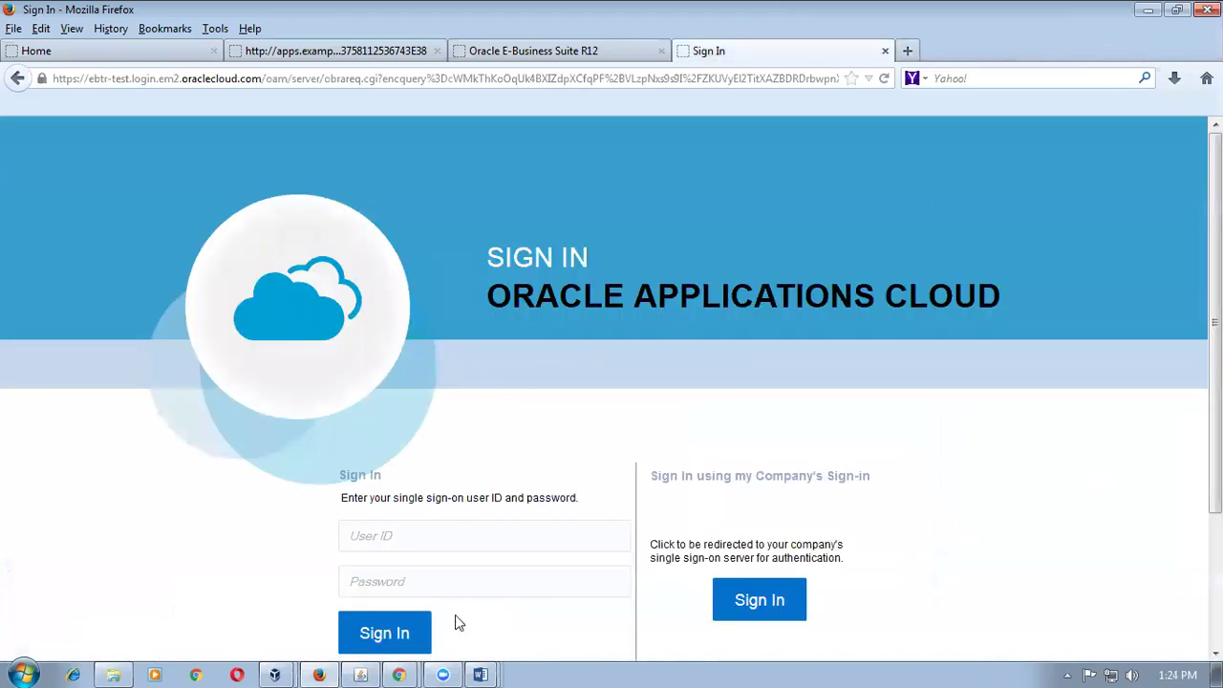
pyautogui.click(360, 674)
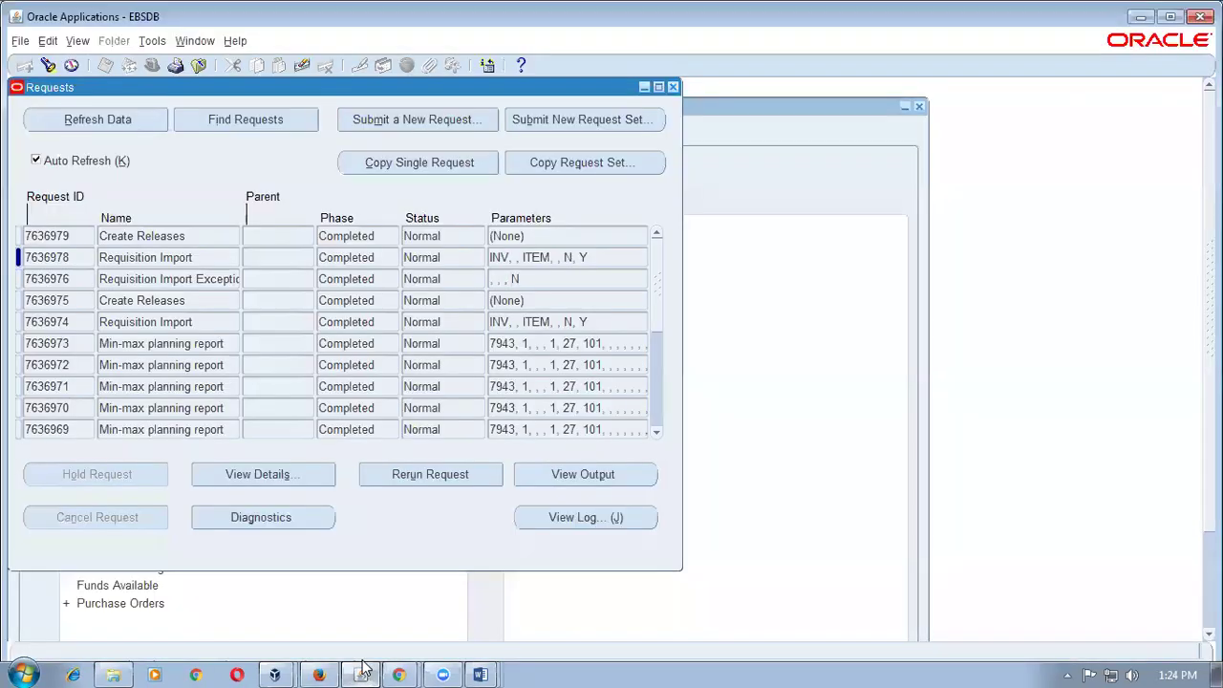
pyautogui.click(223, 257)
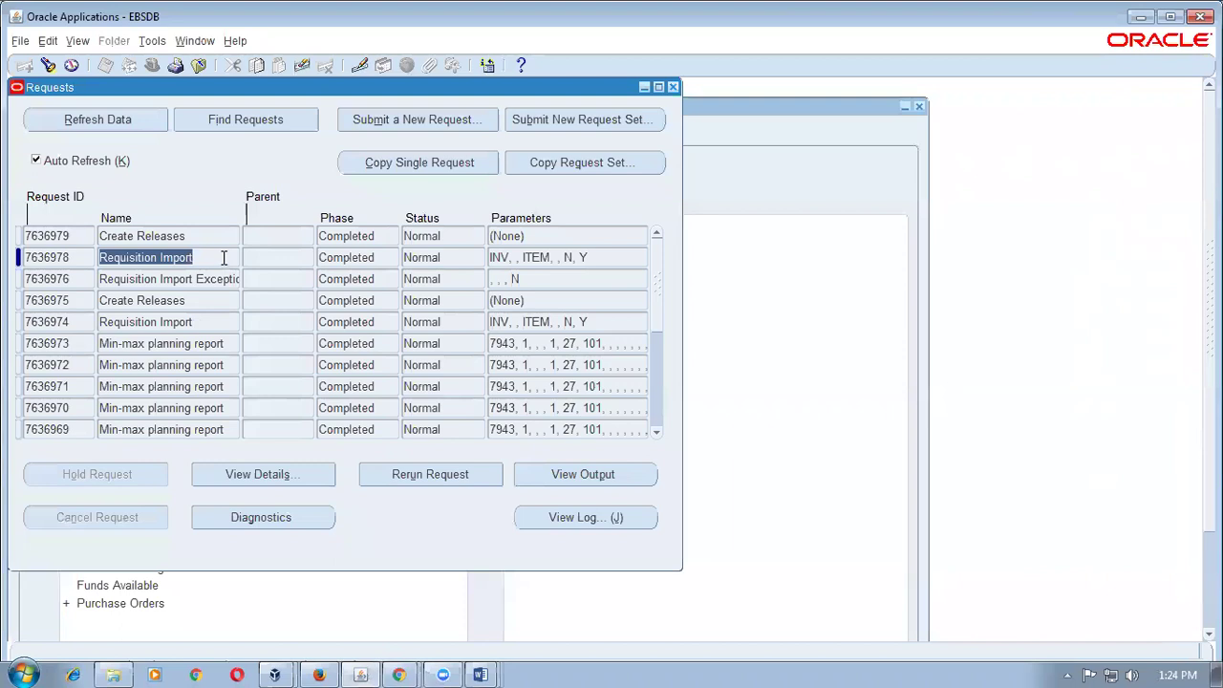
pyautogui.click(219, 279)
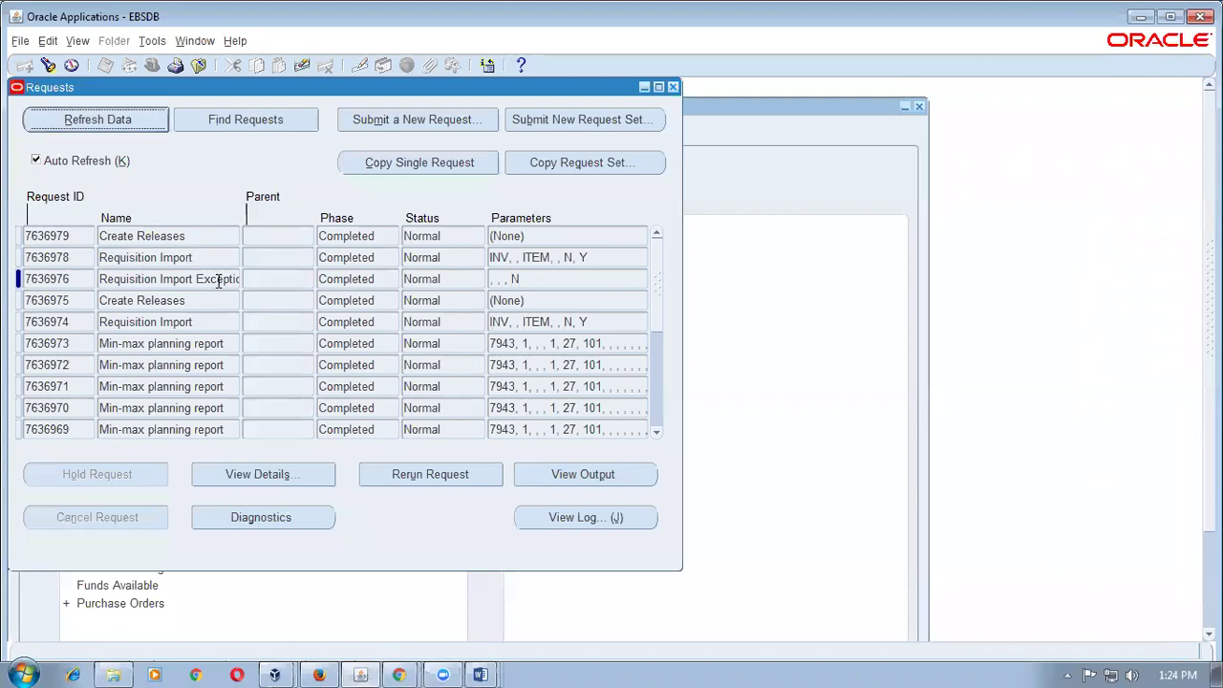
pyautogui.click(205, 260)
pyautogui.click(185, 258)
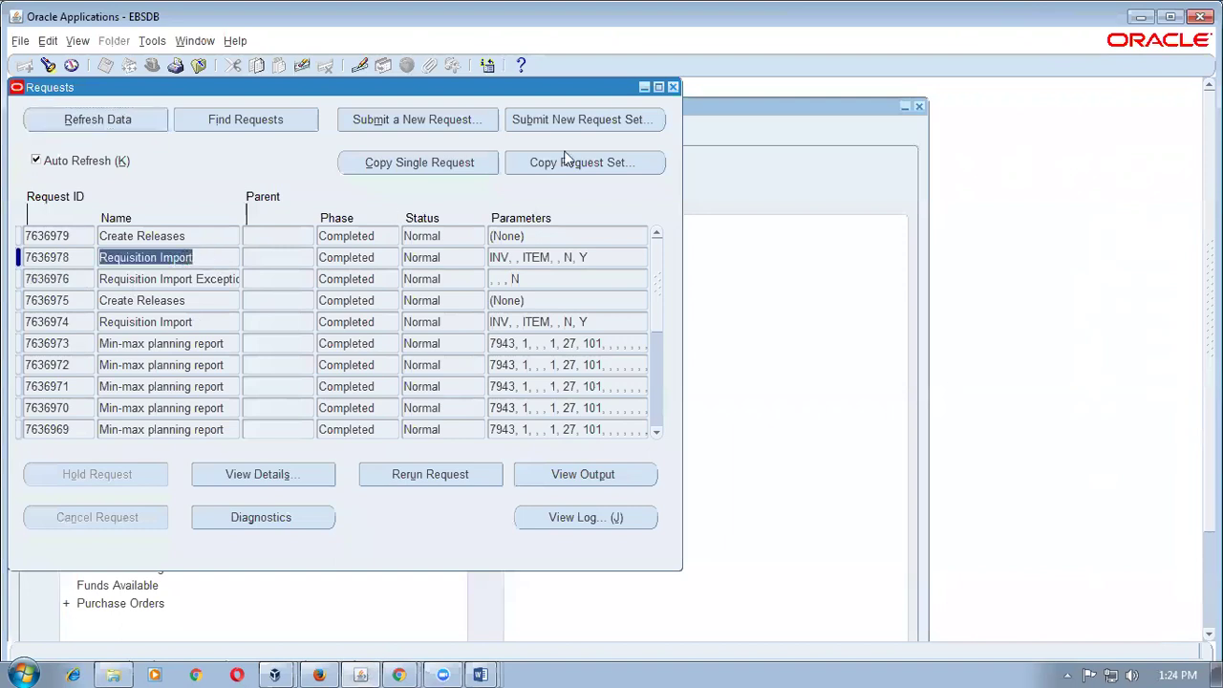
# - Close the requests list and search the Requisition Summary for requisitions with item mm_test_item
pyautogui.click(672, 88)
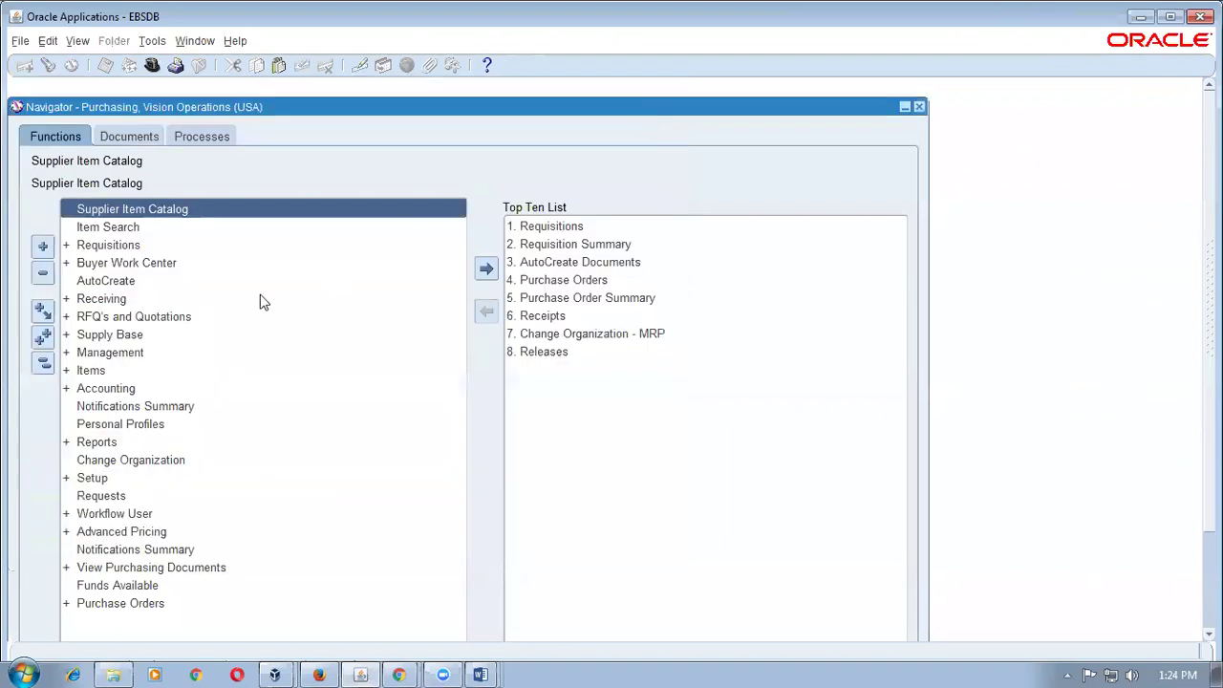
pyautogui.doubleClick(574, 245)
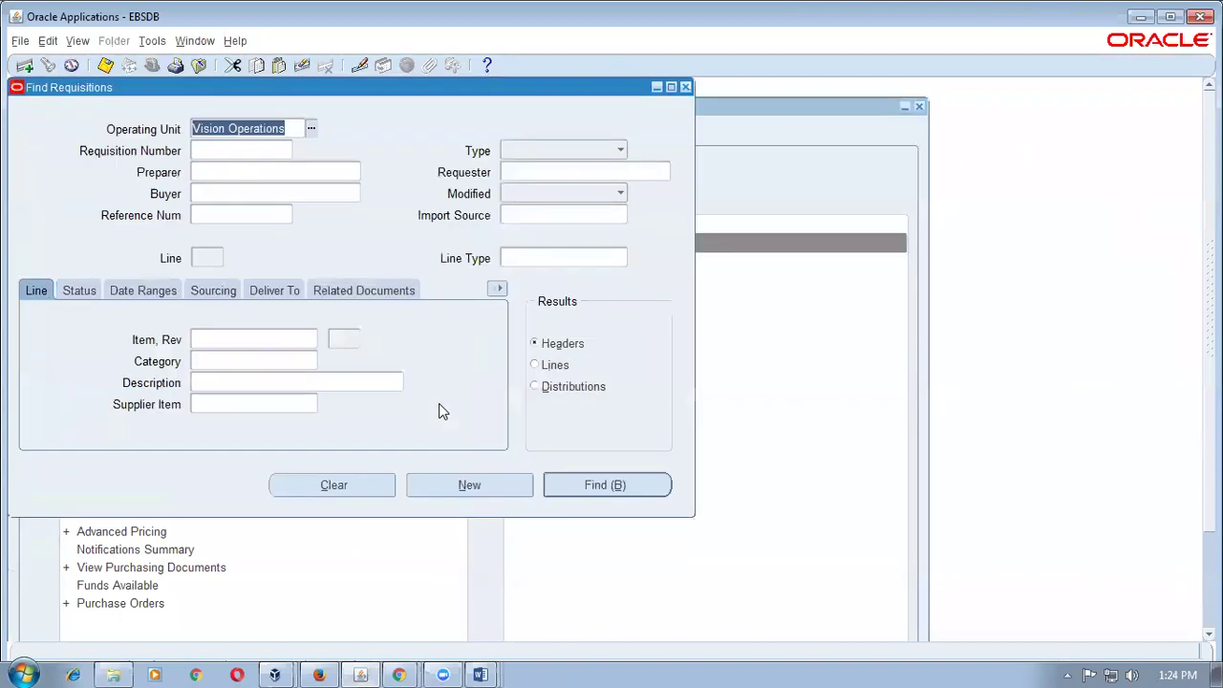
pyautogui.write('mm_test_item')
pyautogui.press('Tab')
pyautogui.press('Return')
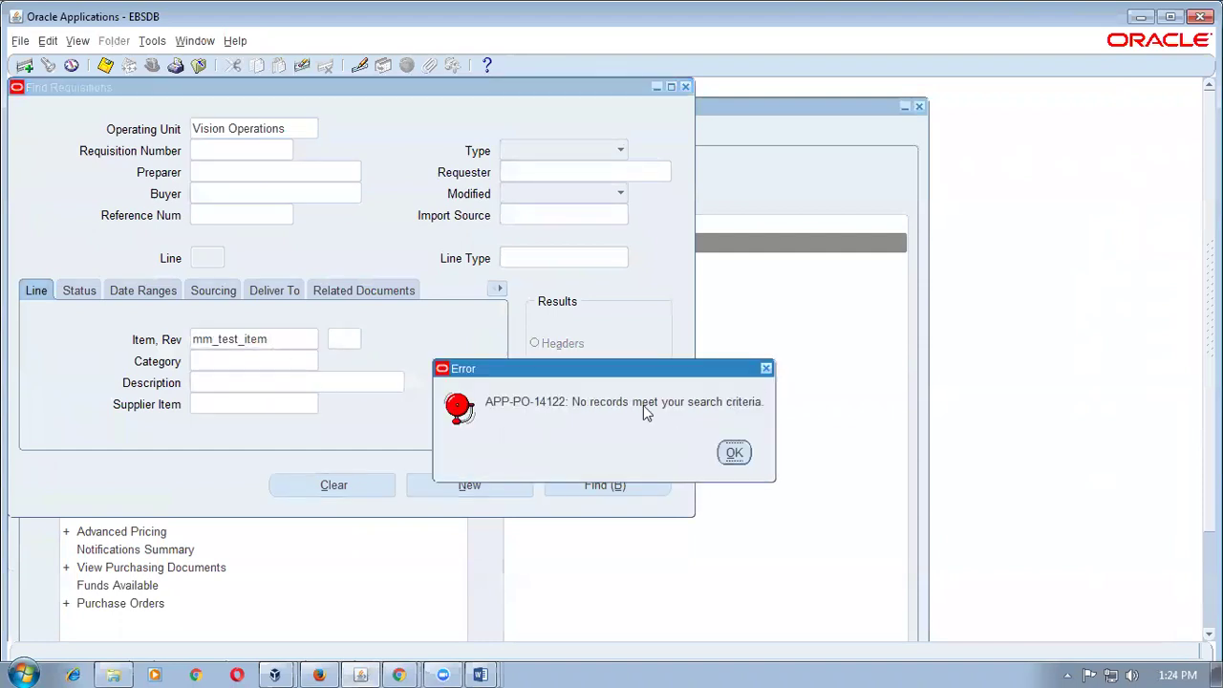
pyautogui.click(735, 454)
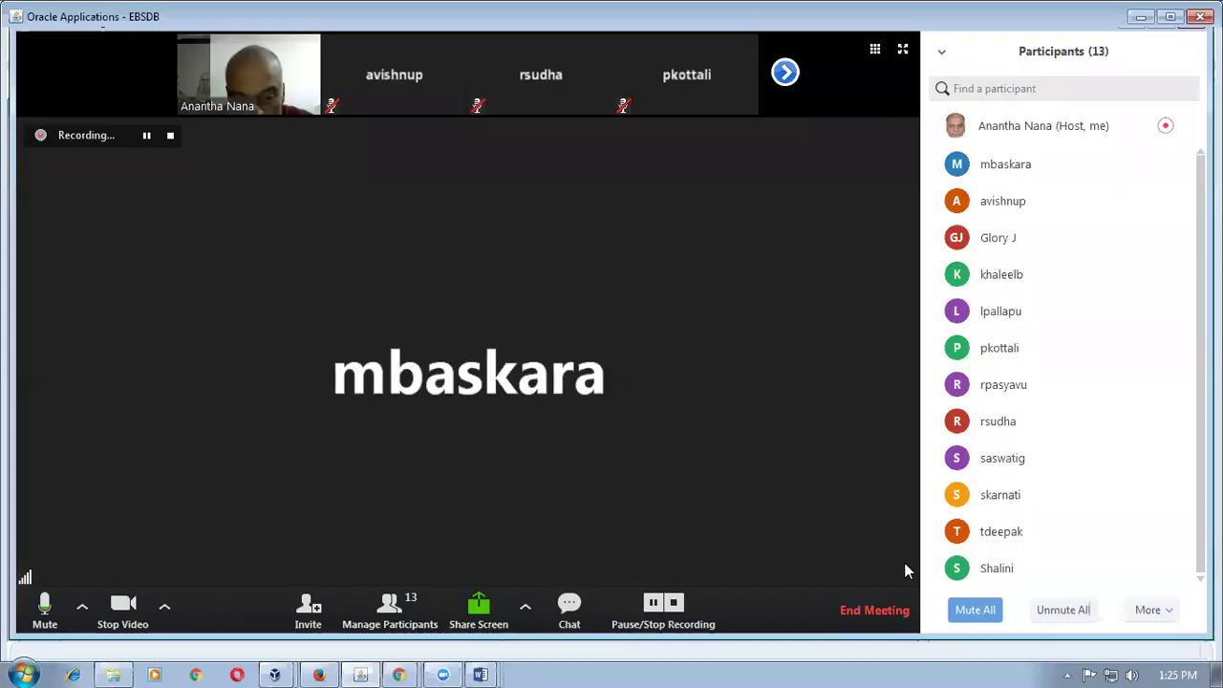
# - Switch to the Min_Max_Method document in Word and examine the Available Quantity formula with its OHQ and Supply terms
pyautogui.click(352, 667)
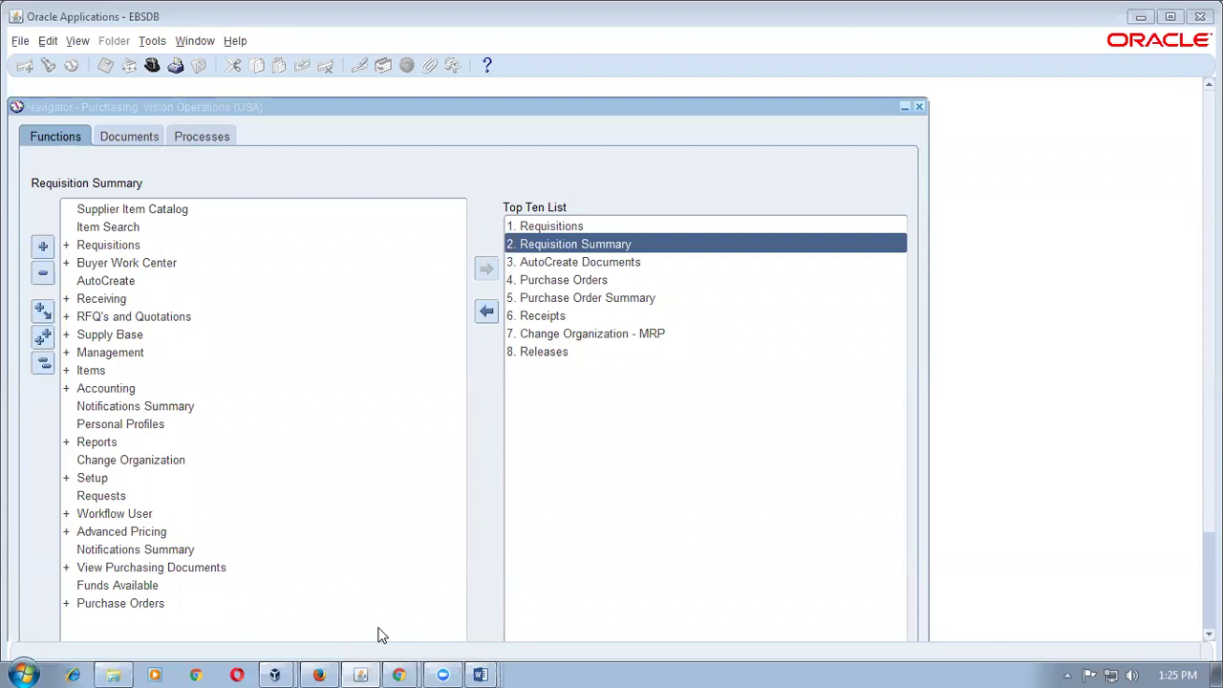
pyautogui.moveTo(480, 675)
pyautogui.click(467, 639)
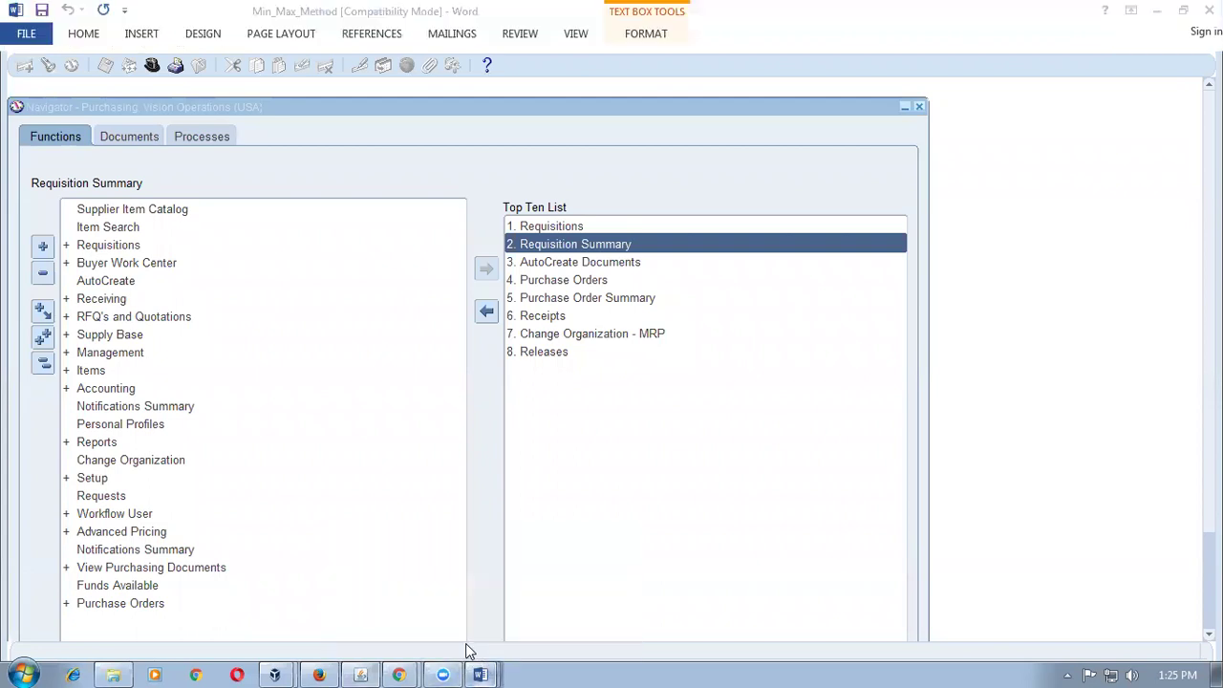
pyautogui.moveTo(457, 258); pyautogui.dragTo(497, 261)
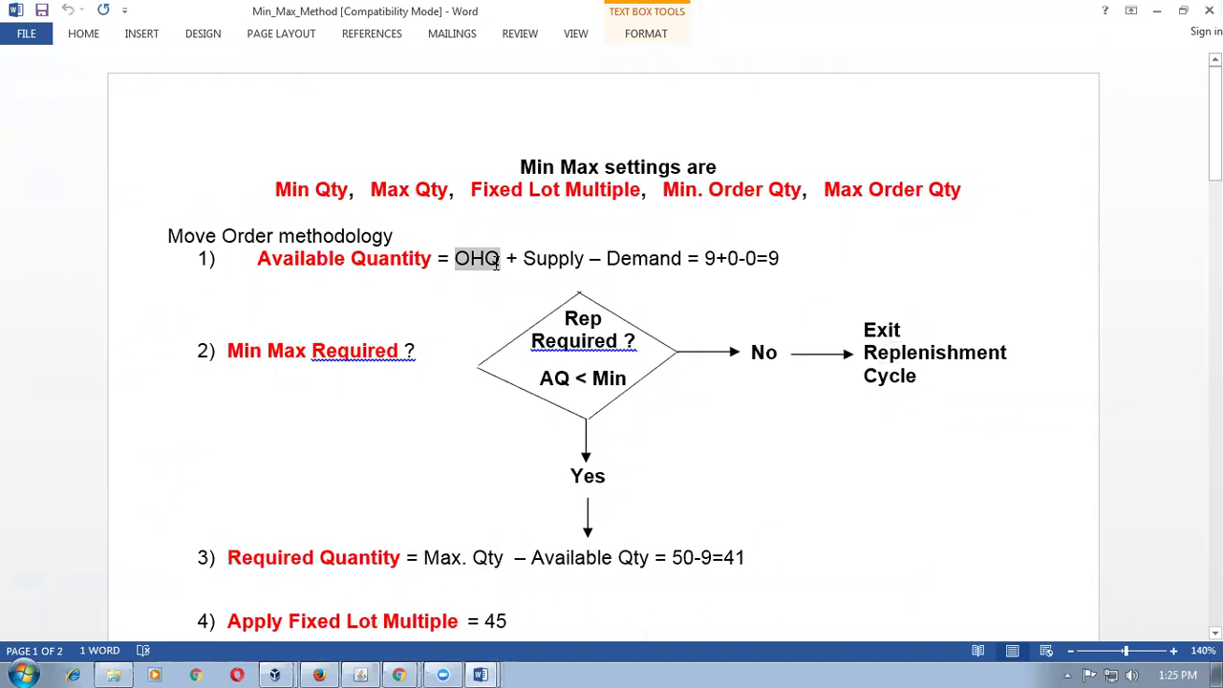
pyautogui.click(478, 309)
pyautogui.click(401, 320)
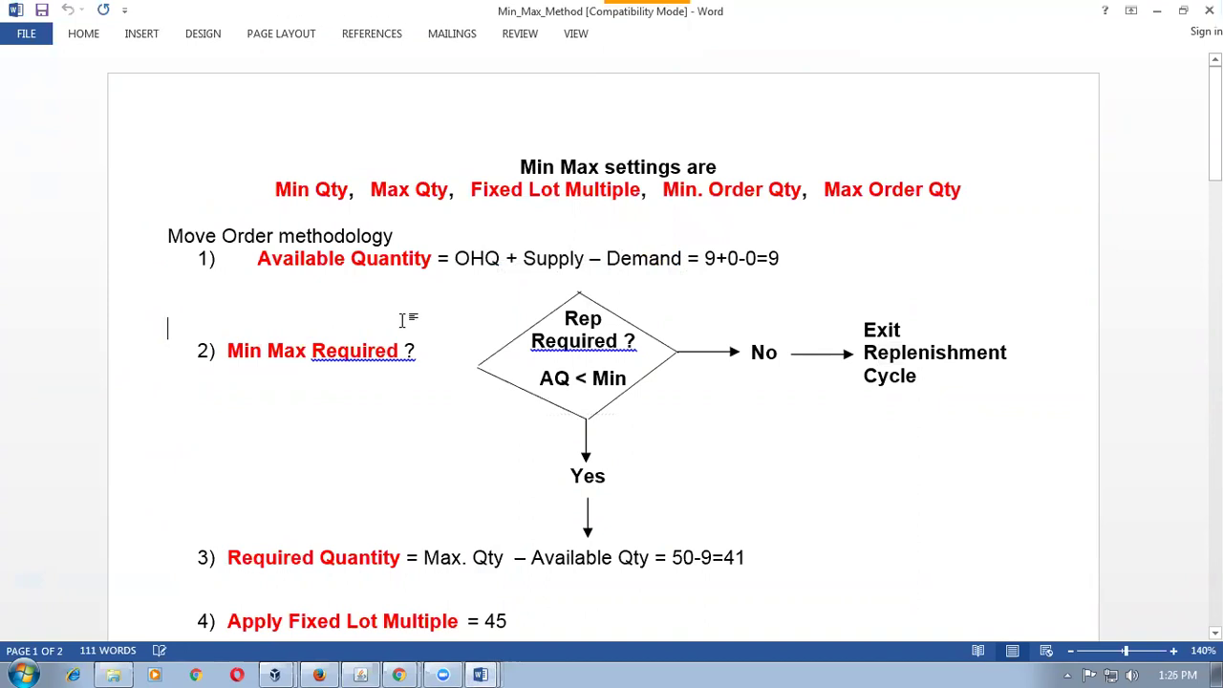
pyautogui.moveTo(458, 257); pyautogui.dragTo(491, 260)
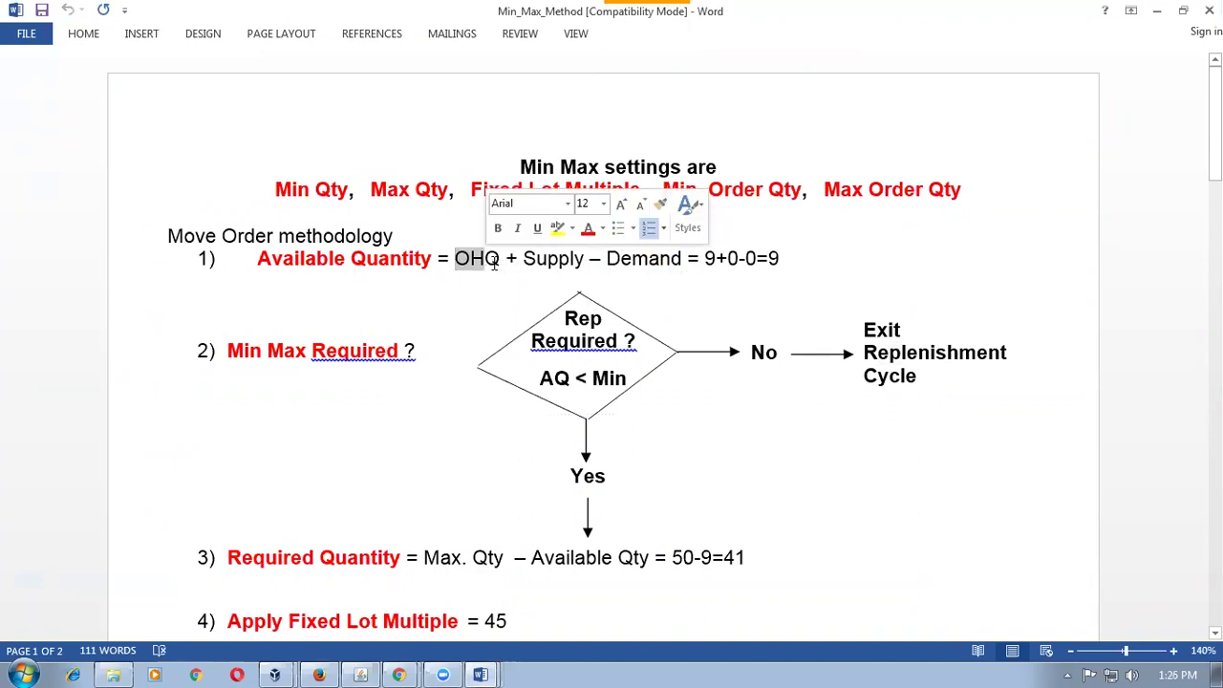
pyautogui.click(497, 264)
pyautogui.moveTo(537, 261); pyautogui.dragTo(562, 264)
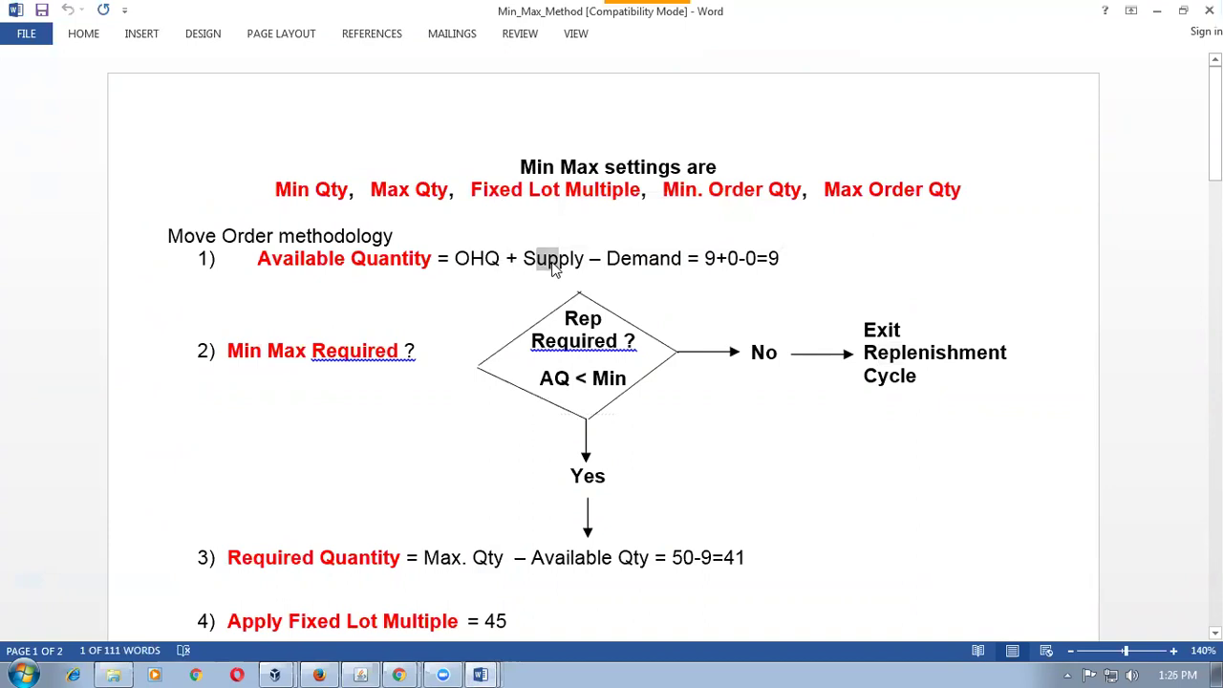
pyautogui.moveTo(336, 258); pyautogui.dragTo(383, 251)
pyautogui.click(379, 258)
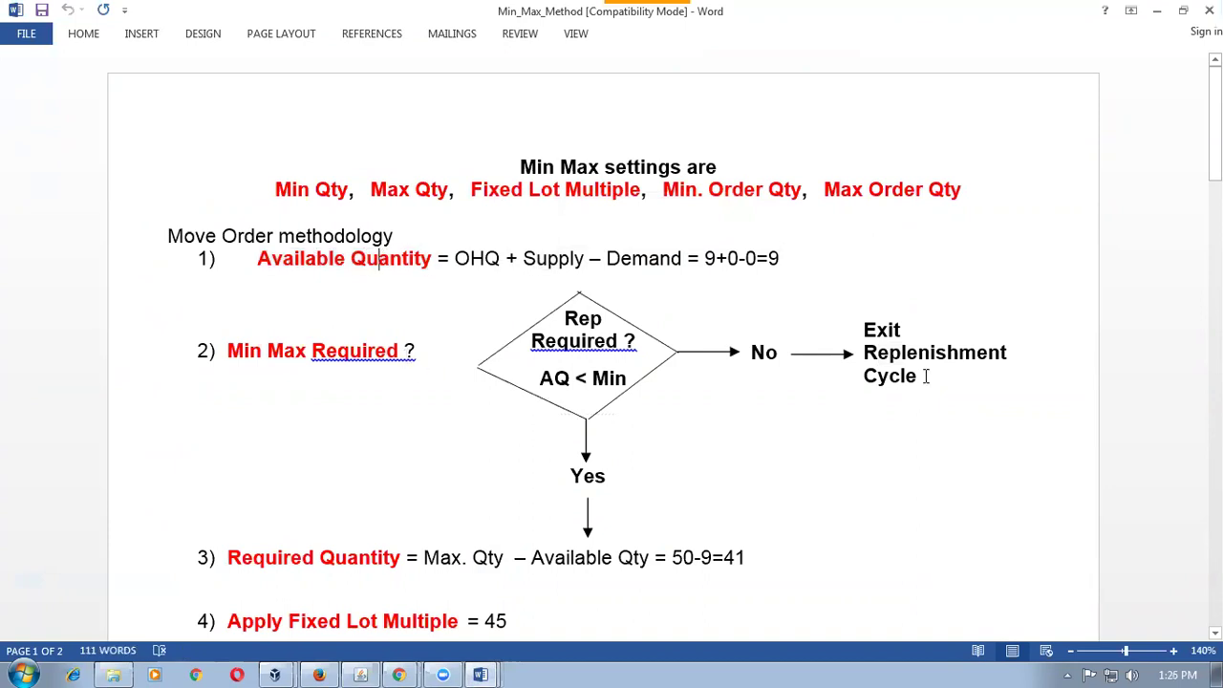
pyautogui.click(945, 270)
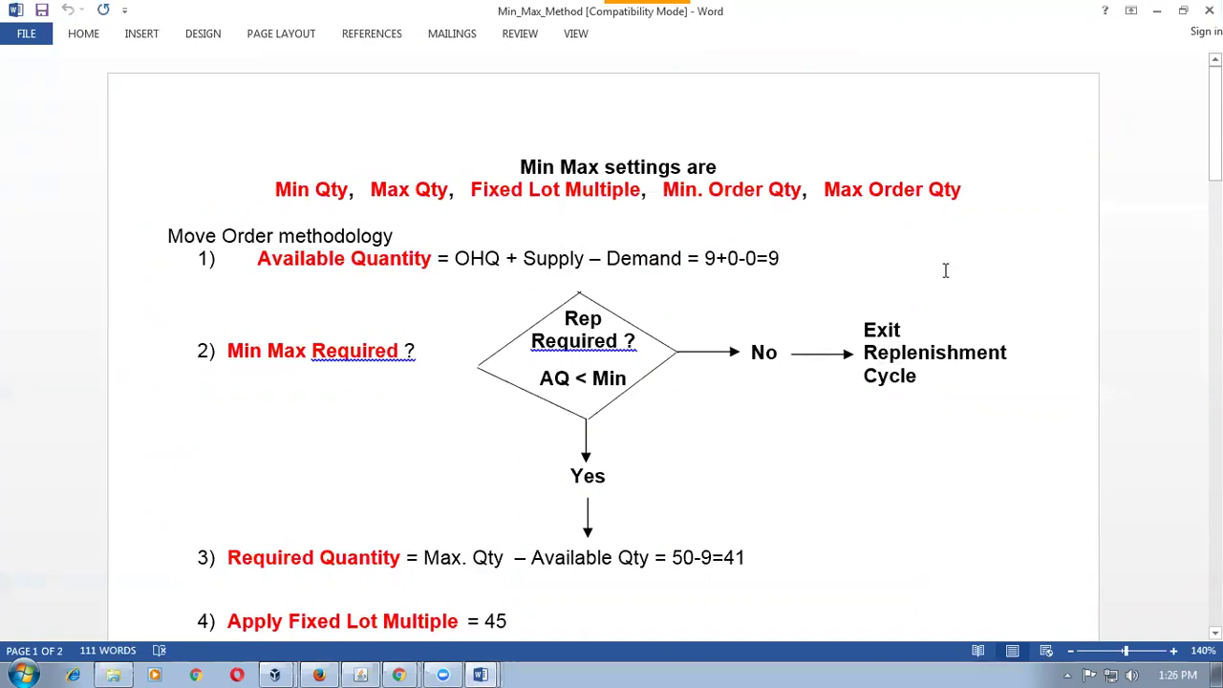